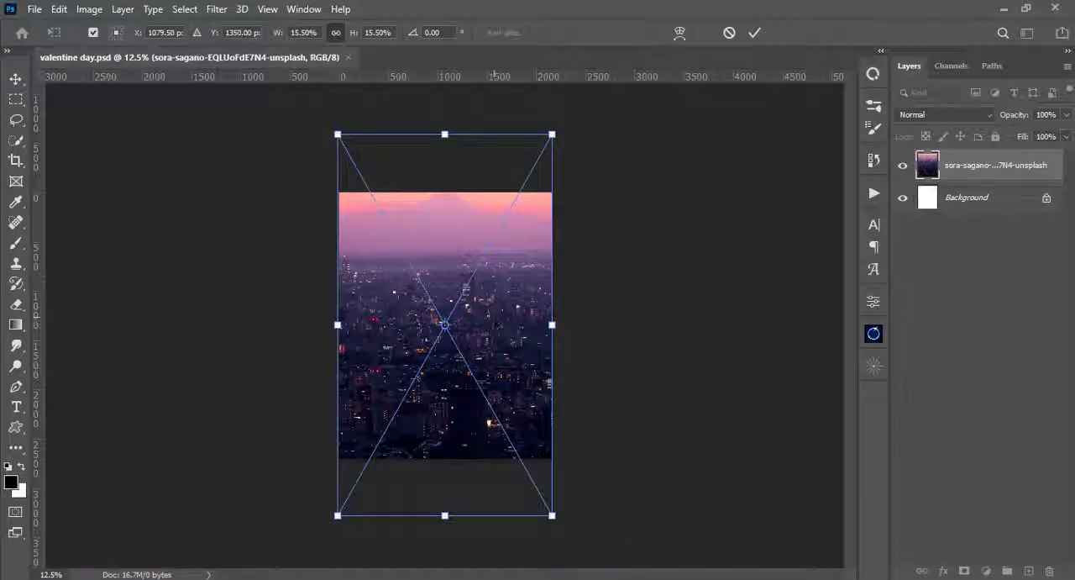
- Move the placed city photo about 587 px down so its top edge meets the canvas top, and commit it
{"action": "left_click_drag", "start_coordinate": [498, 325], "coordinate": [493, 383]}
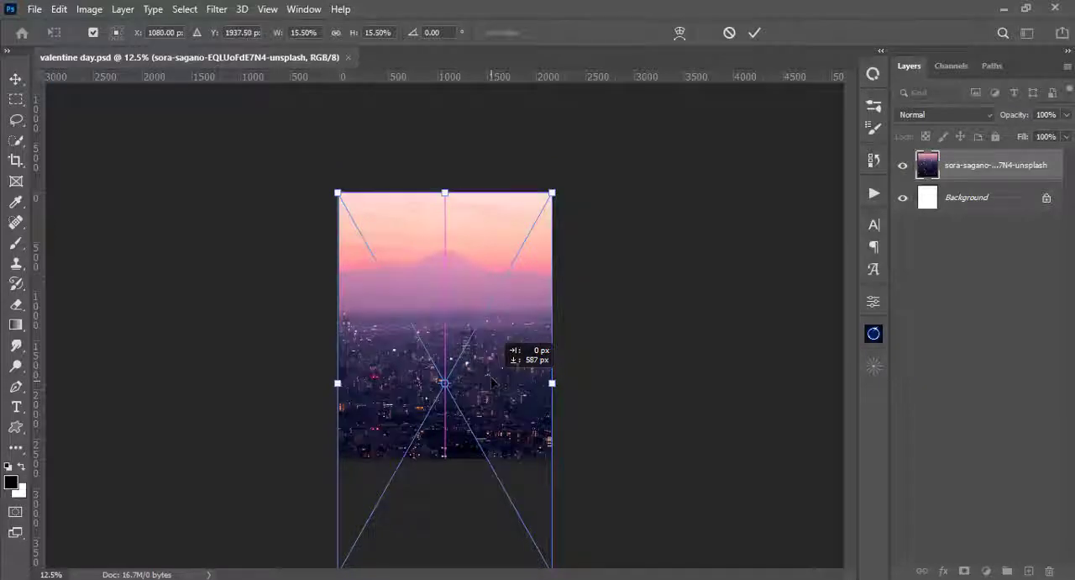
{"action": "left_click_drag", "start_coordinate": [493, 375], "coordinate": [493, 376]}
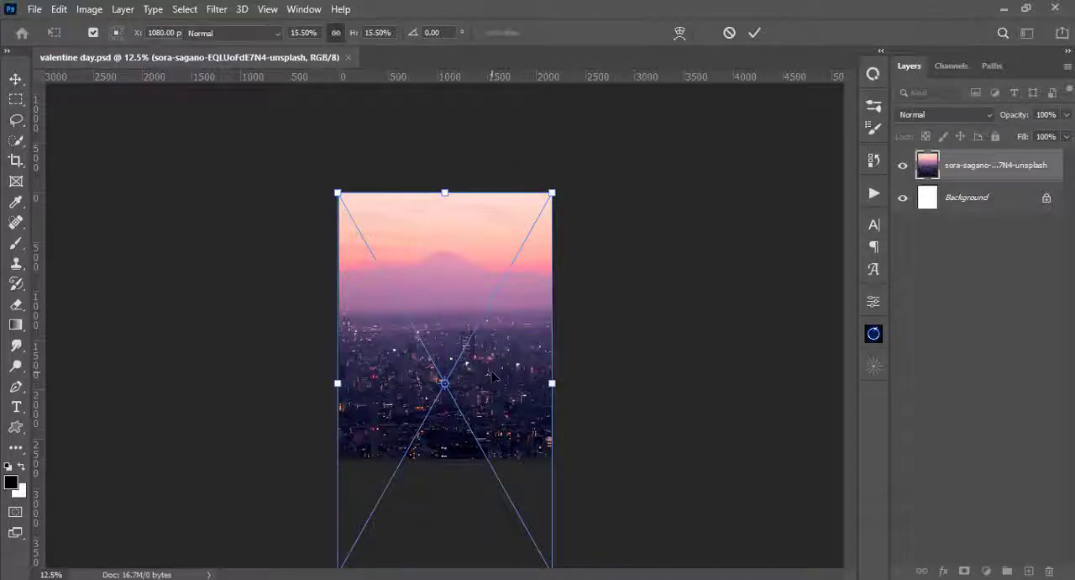
{"action": "key", "text": "Return"}
{"action": "key", "text": "b"}
- Group the city photo layer, name the group City and collapse it
{"action": "scroll", "coordinate": [493, 375], "scroll_direction": "up", "scroll_amount": 3}
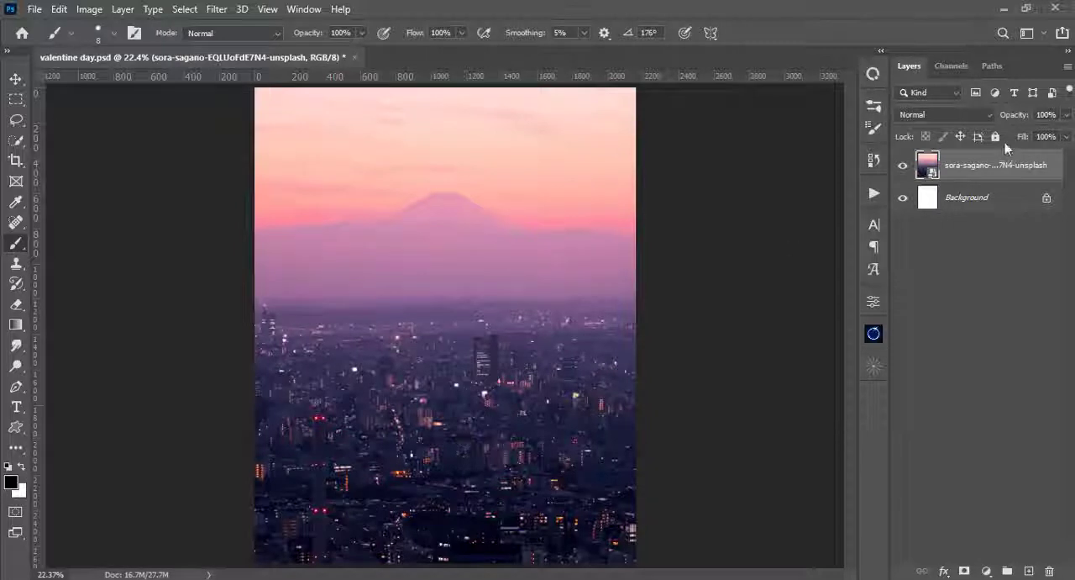
{"action": "key", "text": "ctrl+g"}
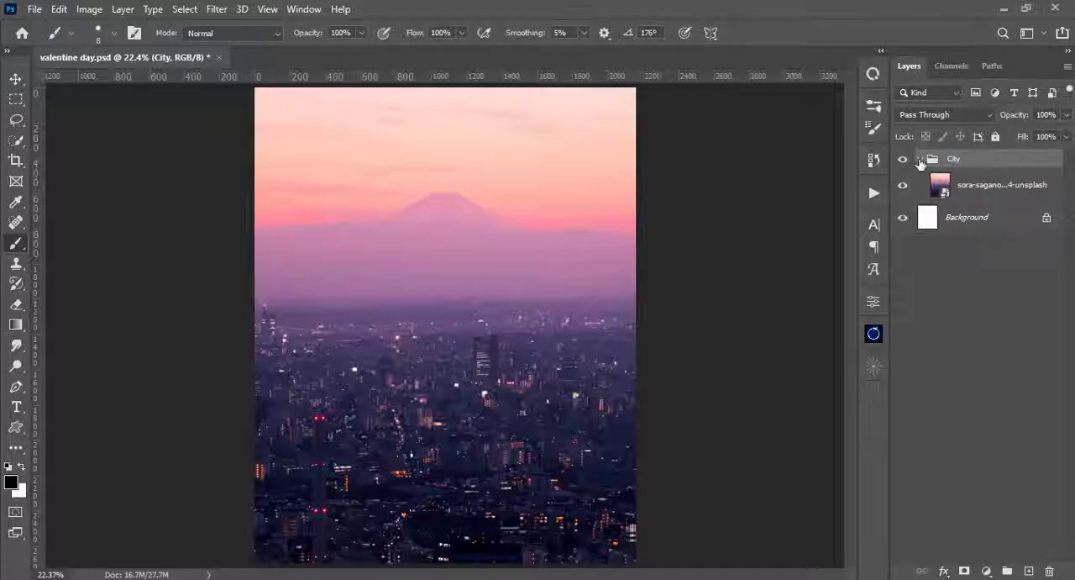
{"action": "left_click", "coordinate": [920, 159]}
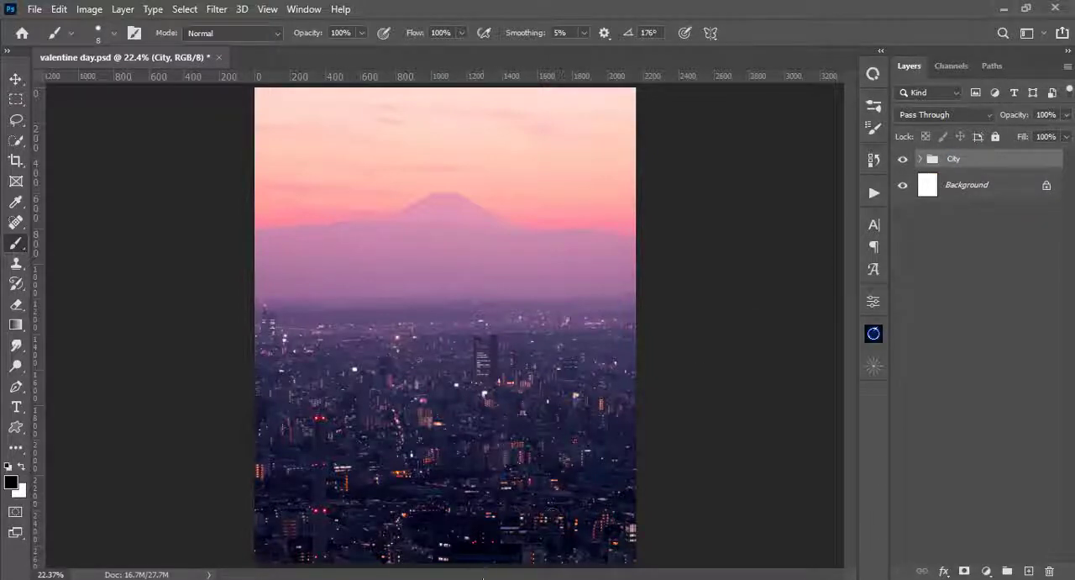
- Place the sunset-1373171_1920 image, enlarge it to cover the whole canvas with the tree out of frame, and commit it
{"action": "left_click_drag", "start_coordinate": [614, 577], "coordinate": [500, 275]}
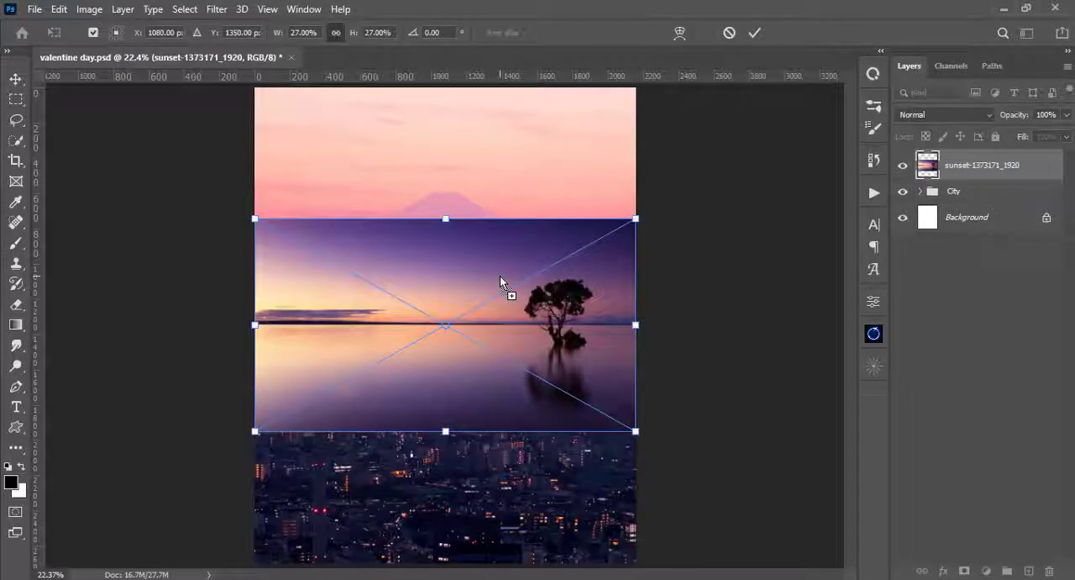
{"action": "key", "text": "ctrl+minus"}
{"action": "key", "text": "ctrl+minus"}
{"action": "left_click_drag", "start_coordinate": [552, 380], "coordinate": [713, 474]}
{"action": "mouse_move", "coordinate": [538, 336]}
{"action": "left_mouse_down"}
{"action": "mouse_move", "coordinate": [518, 329]}
{"action": "mouse_move", "coordinate": [525, 320]}
{"action": "left_mouse_up"}
{"action": "left_click_drag", "start_coordinate": [702, 458], "coordinate": [718, 467]}
{"action": "mouse_move", "coordinate": [540, 328]}
{"action": "left_mouse_down"}
{"action": "mouse_move", "coordinate": [515, 338]}
{"action": "mouse_move", "coordinate": [527, 340]}
{"action": "left_mouse_up"}
{"action": "left_click_drag", "start_coordinate": [720, 468], "coordinate": [725, 471]}
{"action": "left_click_drag", "start_coordinate": [528, 340], "coordinate": [516, 317]}
{"action": "key", "text": "Return"}
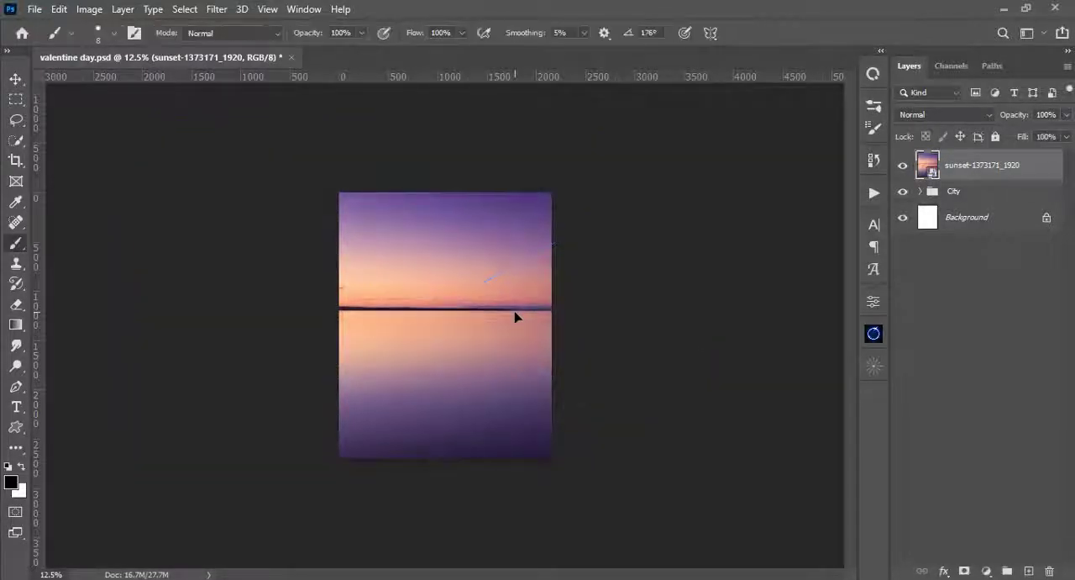
- Compare the sunset layer with the city beneath by toggling its visibility and temporarily lowering its opacity
{"action": "left_click_drag", "start_coordinate": [1065, 116], "coordinate": [1034, 137]}
{"action": "left_click", "coordinate": [903, 165]}
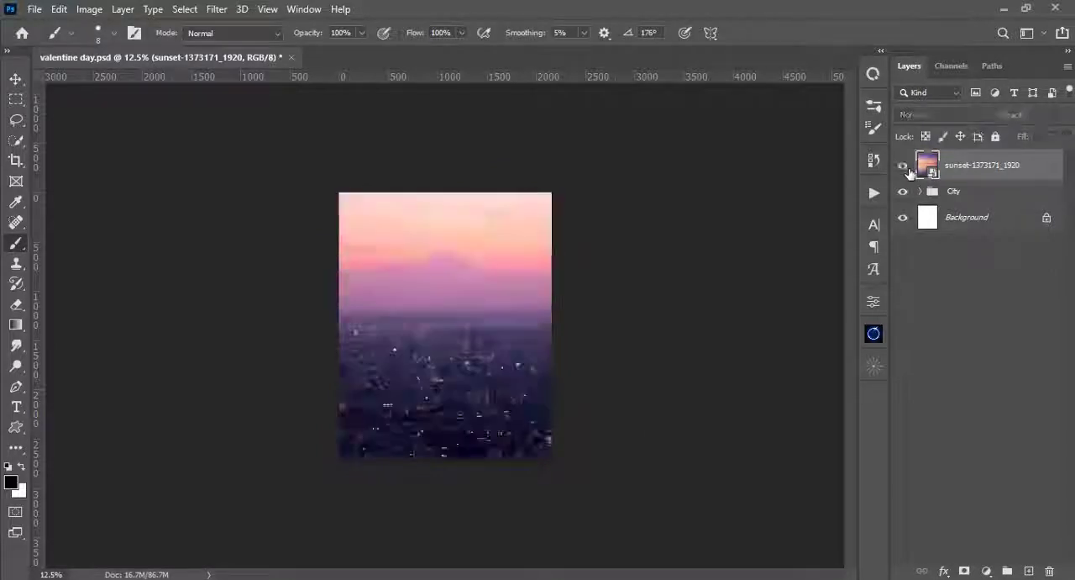
{"action": "left_click", "coordinate": [903, 166]}
{"action": "left_click", "coordinate": [903, 166]}
{"action": "left_click", "coordinate": [903, 165]}
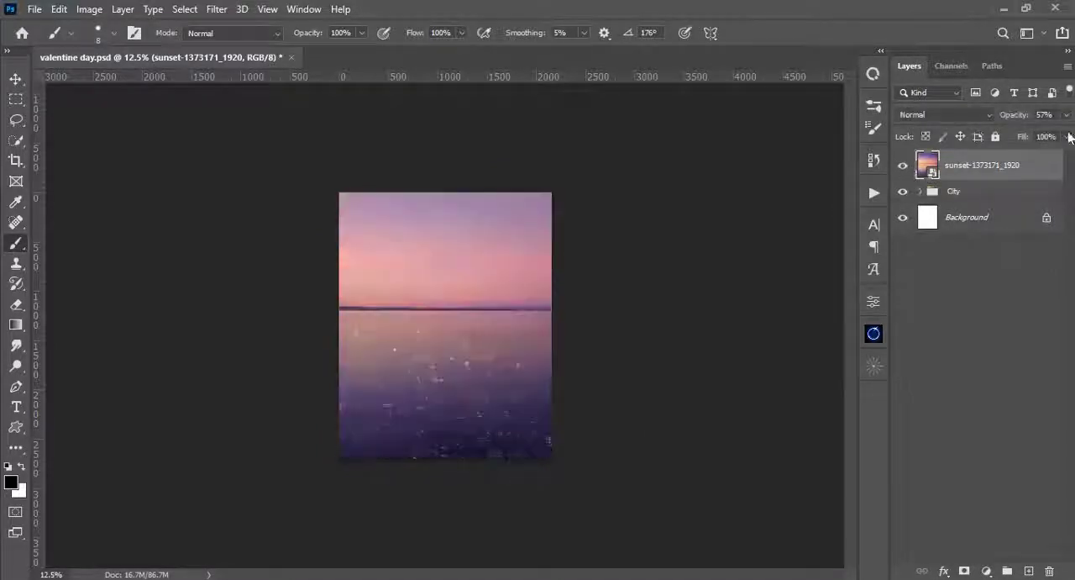
{"action": "left_click_drag", "start_coordinate": [1067, 116], "coordinate": [1071, 140]}
- Group the sunset layer and name the group Sky
{"action": "key", "text": "ctrl+g"}
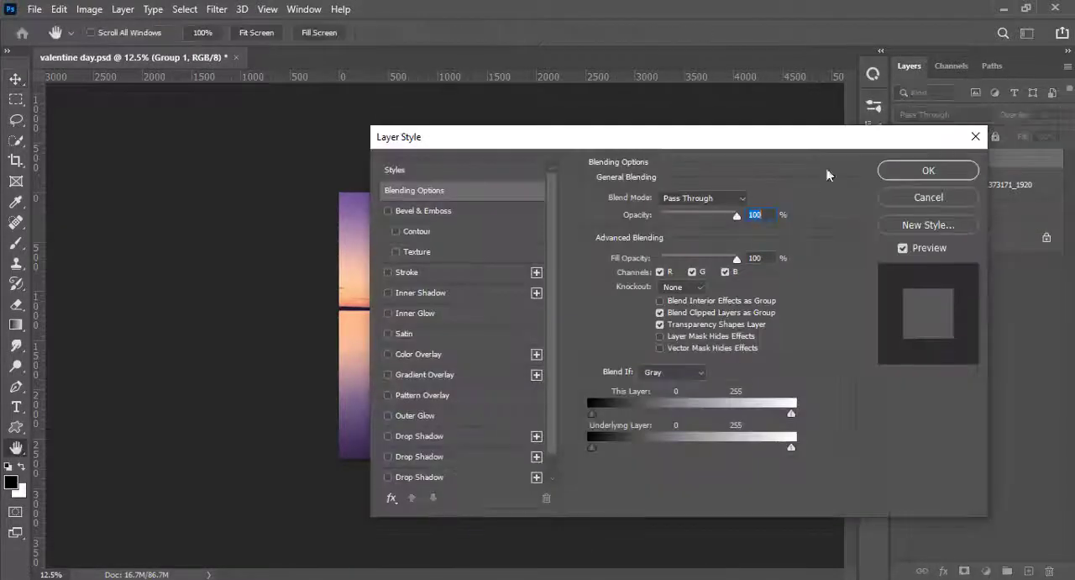
{"action": "left_click", "coordinate": [953, 171]}
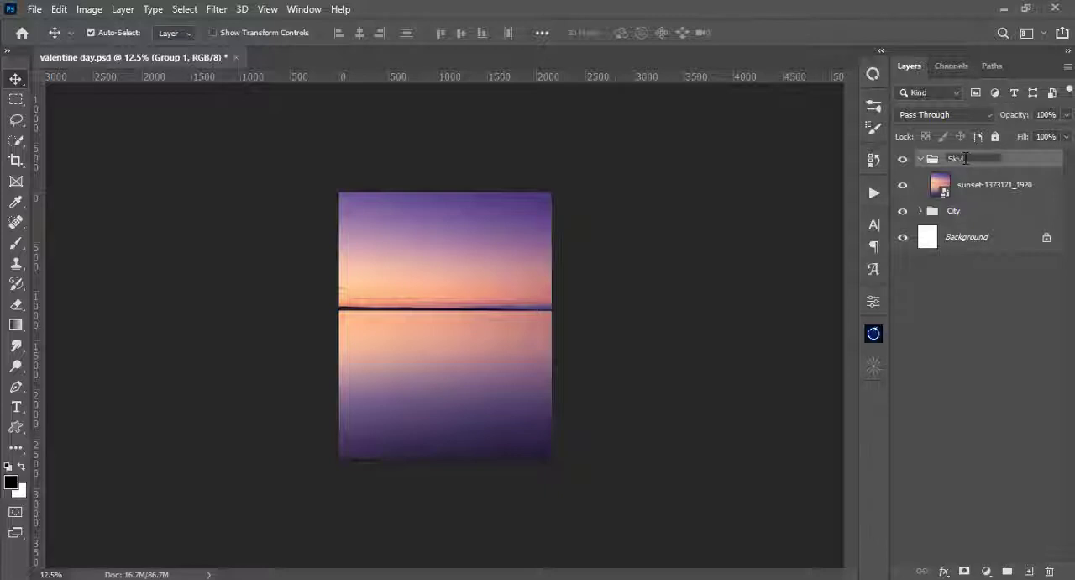
{"action": "key", "text": "Return"}
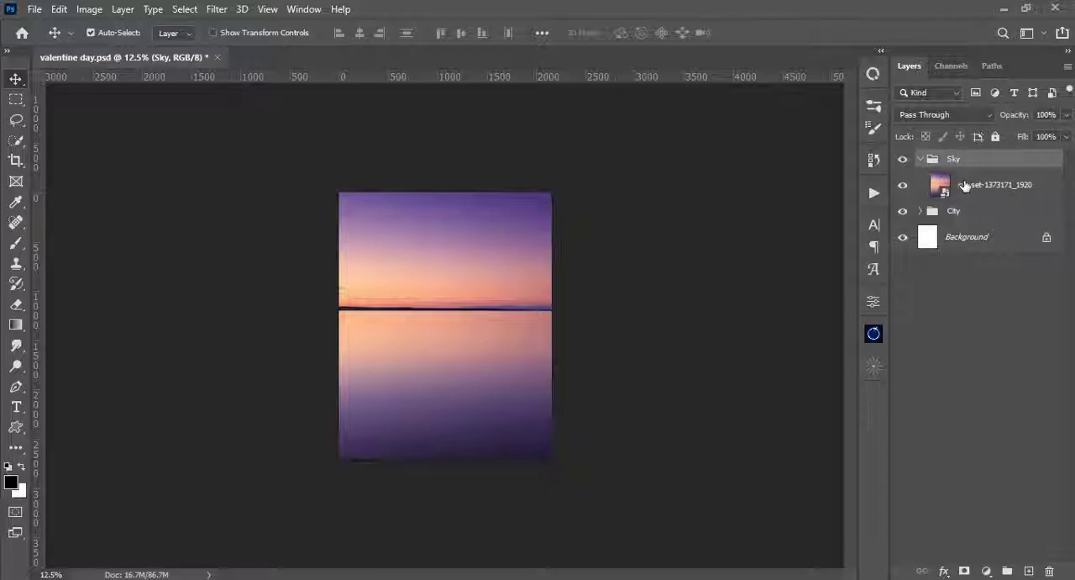
- Add a layer mask to the sunset layer and paint out its water in black with a 500 px, 0% hardness brush
{"action": "left_click", "coordinate": [966, 186]}
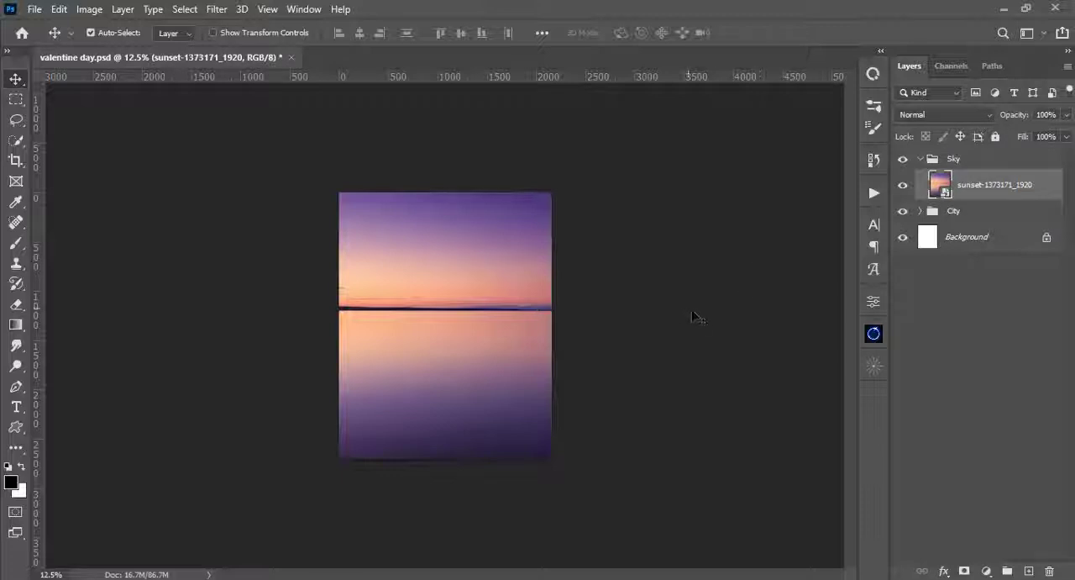
{"action": "left_click", "coordinate": [965, 571]}
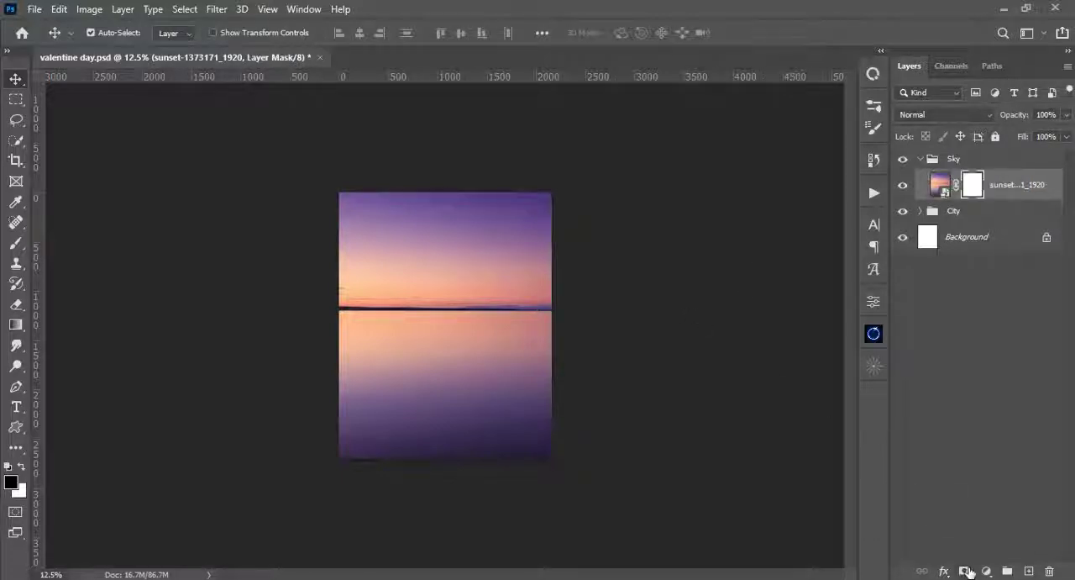
{"action": "key", "text": "b"}
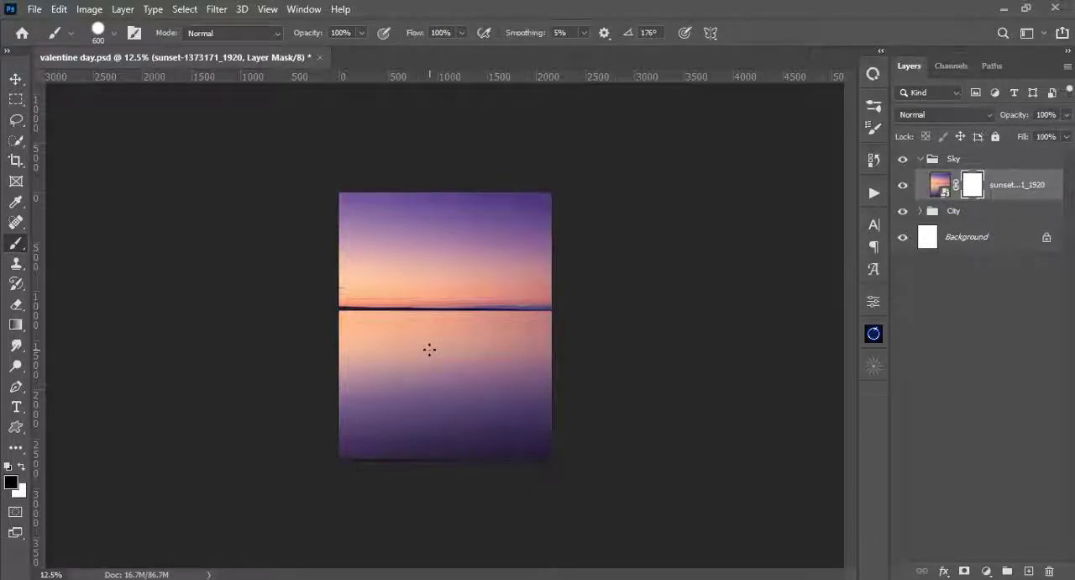
{"action": "right_click", "coordinate": [430, 350]}
{"action": "left_click_drag", "start_coordinate": [540, 194], "coordinate": [319, 220]}
{"action": "left_click", "coordinate": [468, 5]}
{"action": "key", "text": "ctrl+plus"}
{"action": "left_click_drag", "start_coordinate": [375, 406], "coordinate": [334, 298]}
{"action": "mouse_move", "coordinate": [576, 420]}
{"action": "left_mouse_down"}
{"action": "mouse_move", "coordinate": [344, 429]}
{"action": "mouse_move", "coordinate": [581, 373]}
{"action": "mouse_move", "coordinate": [415, 334]}
{"action": "left_mouse_up"}
{"action": "mouse_move", "coordinate": [254, 304]}
{"action": "left_mouse_down"}
{"action": "mouse_move", "coordinate": [347, 364]}
{"action": "mouse_move", "coordinate": [436, 341]}
{"action": "mouse_move", "coordinate": [190, 349]}
{"action": "left_mouse_up"}
{"action": "left_click_drag", "start_coordinate": [304, 456], "coordinate": [297, 551]}
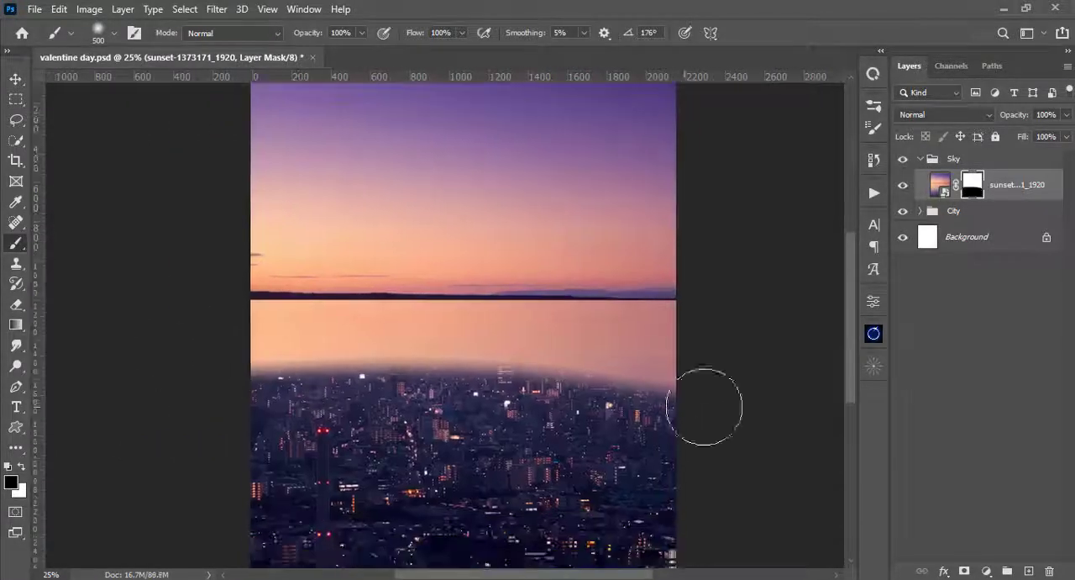
{"action": "mouse_move", "coordinate": [709, 403]}
{"action": "left_mouse_down"}
{"action": "mouse_move", "coordinate": [543, 395]}
{"action": "mouse_move", "coordinate": [227, 398]}
{"action": "mouse_move", "coordinate": [252, 373]}
{"action": "mouse_move", "coordinate": [599, 410]}
{"action": "mouse_move", "coordinate": [634, 389]}
{"action": "mouse_move", "coordinate": [318, 410]}
{"action": "left_mouse_up"}
- Mask out the sunset's dark shoreline just below the horizon using a 250 px brush with 72% hardness
{"action": "right_click", "coordinate": [427, 167]}
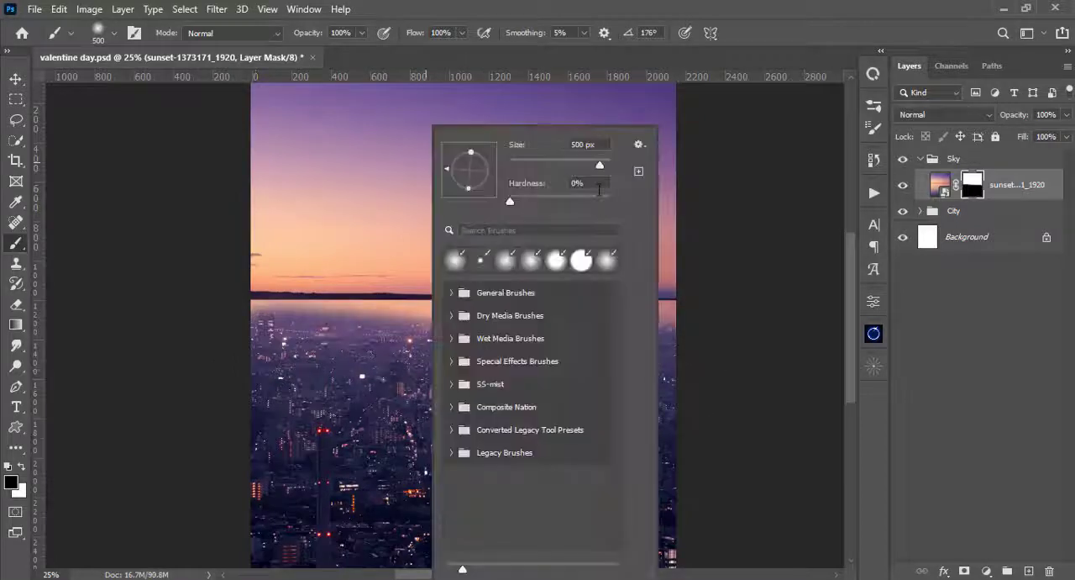
{"action": "left_click", "coordinate": [582, 200]}
{"action": "left_click", "coordinate": [685, 366]}
{"action": "key", "text": "bracketleft"}
{"action": "key", "text": "bracketleft"}
{"action": "key", "text": "bracketleft"}
{"action": "mouse_move", "coordinate": [677, 343]}
{"action": "left_mouse_down"}
{"action": "mouse_move", "coordinate": [602, 346]}
{"action": "mouse_move", "coordinate": [240, 334]}
{"action": "mouse_move", "coordinate": [671, 326]}
{"action": "mouse_move", "coordinate": [393, 332]}
{"action": "mouse_move", "coordinate": [276, 322]}
{"action": "mouse_move", "coordinate": [537, 321]}
{"action": "mouse_move", "coordinate": [451, 321]}
{"action": "left_mouse_up"}
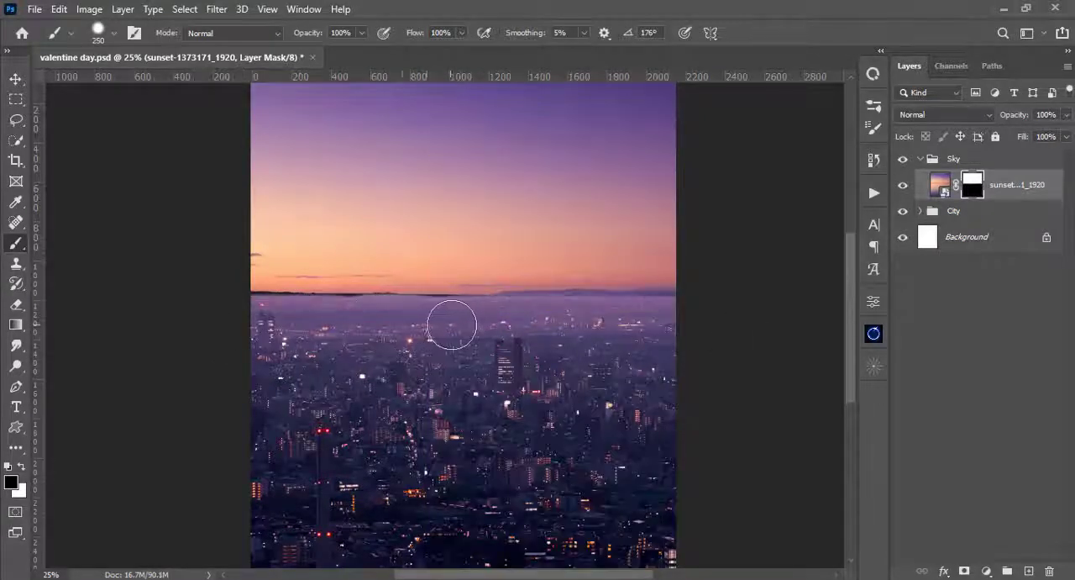
{"action": "left_click_drag", "start_coordinate": [252, 319], "coordinate": [423, 321]}
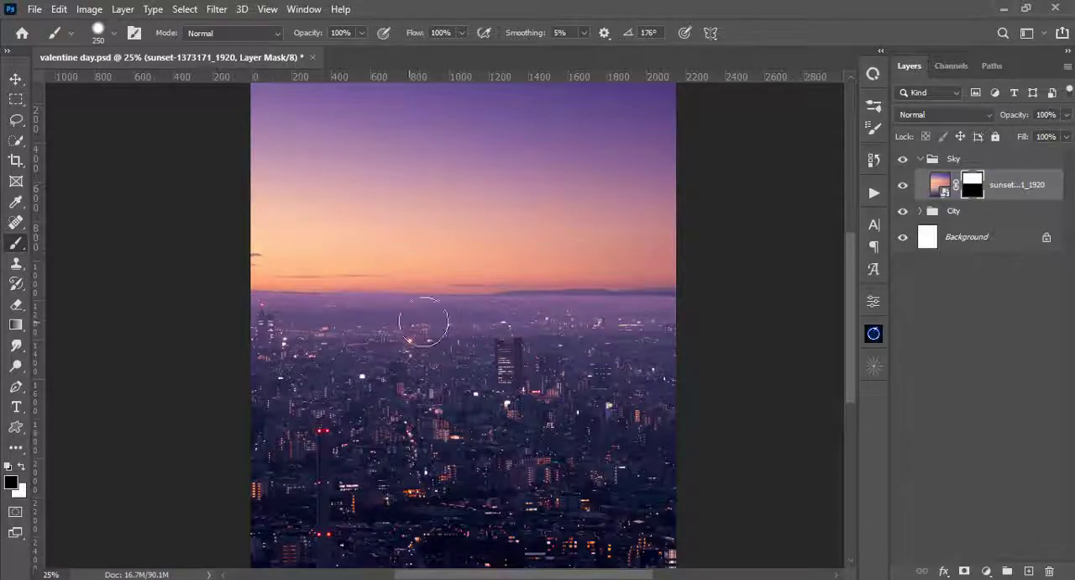
{"action": "left_click_drag", "start_coordinate": [622, 330], "coordinate": [514, 318]}
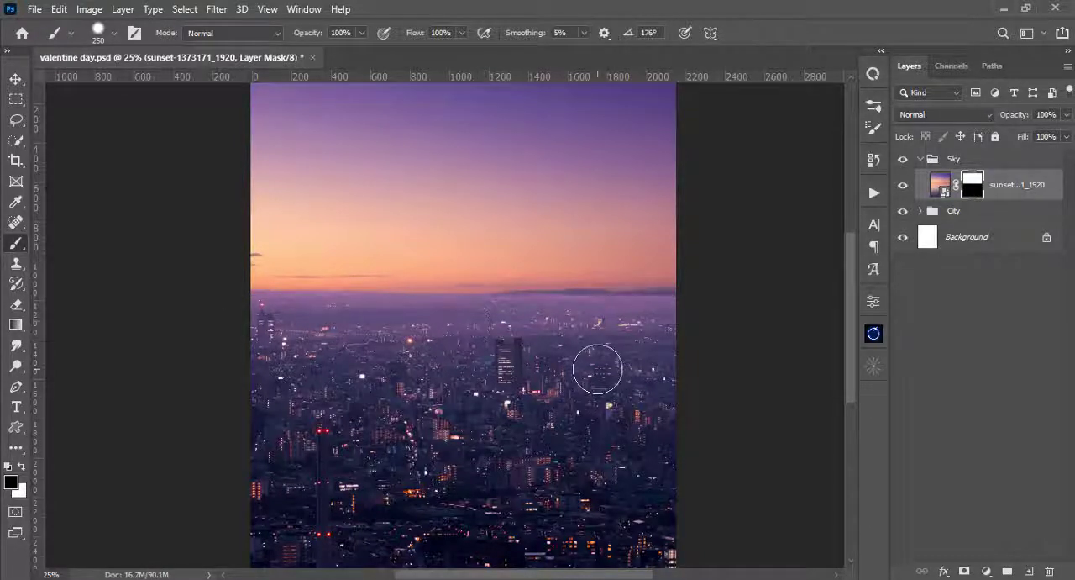
- Nudge the sunset layer slightly down and blend its remaining horizon clouds on the mask with a softer 250 px brush
{"action": "key", "text": "v"}
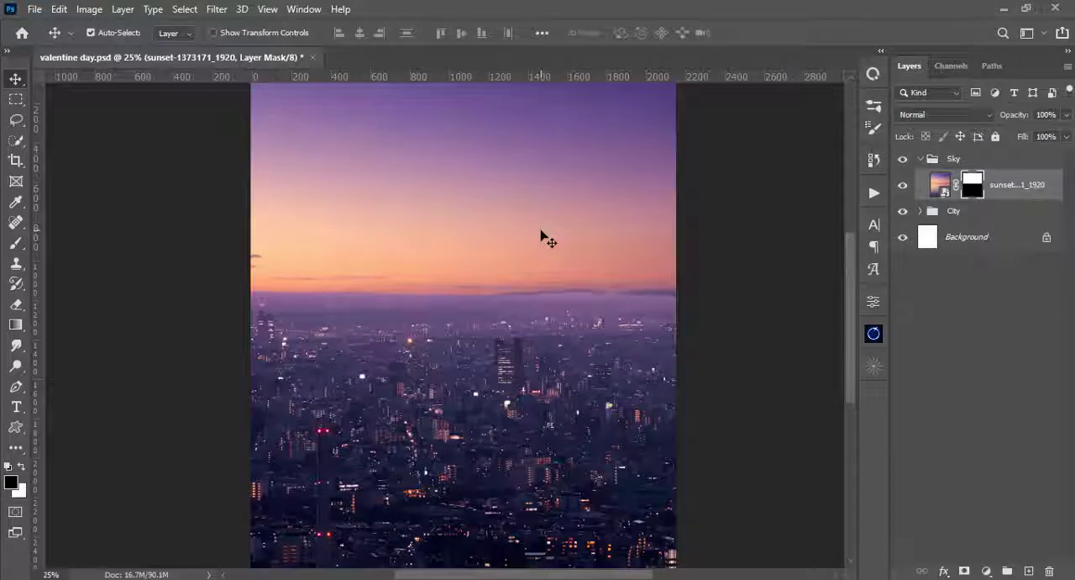
{"action": "key", "text": "b"}
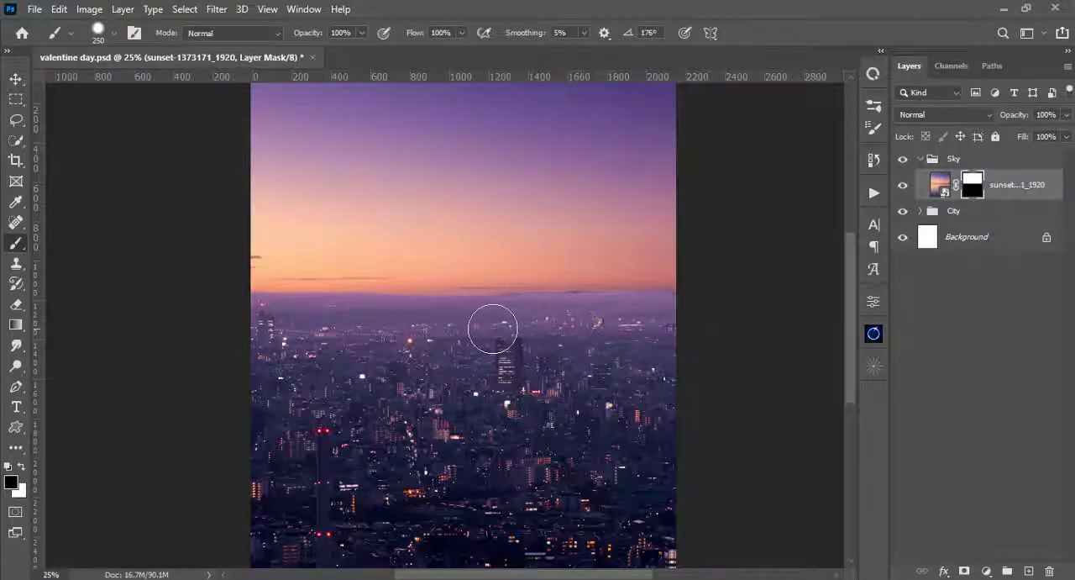
{"action": "right_click", "coordinate": [464, 234]}
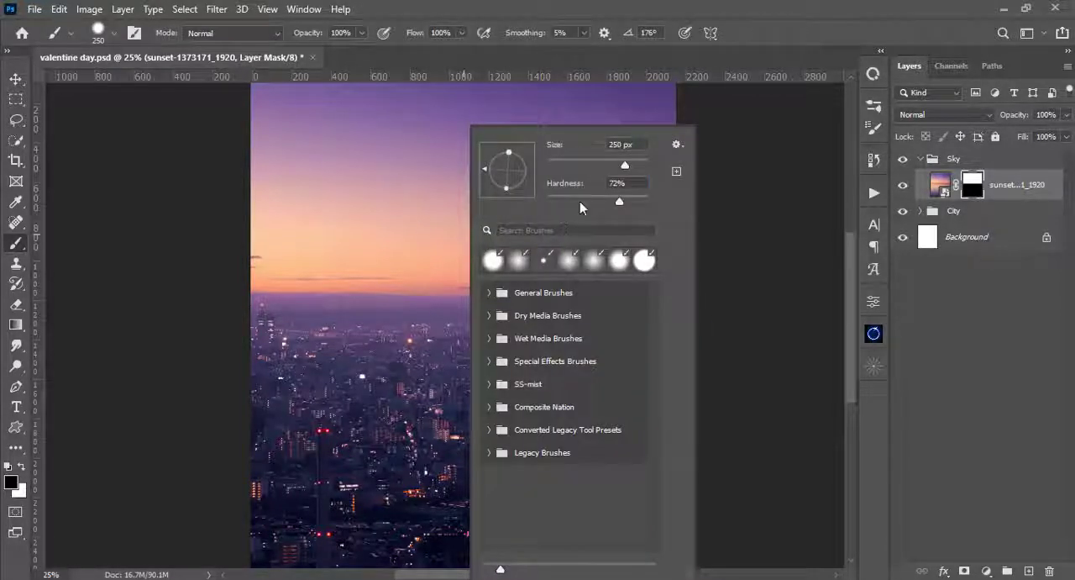
{"action": "left_click", "coordinate": [580, 201]}
{"action": "left_click", "coordinate": [704, 5]}
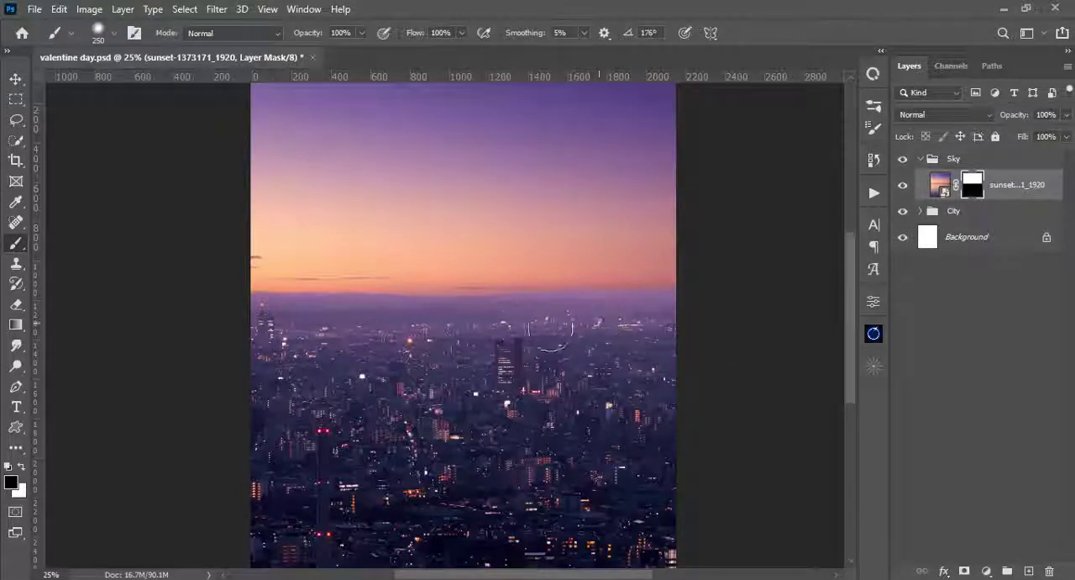
{"action": "scroll", "coordinate": [589, 359], "scroll_direction": "down", "scroll_amount": 1}
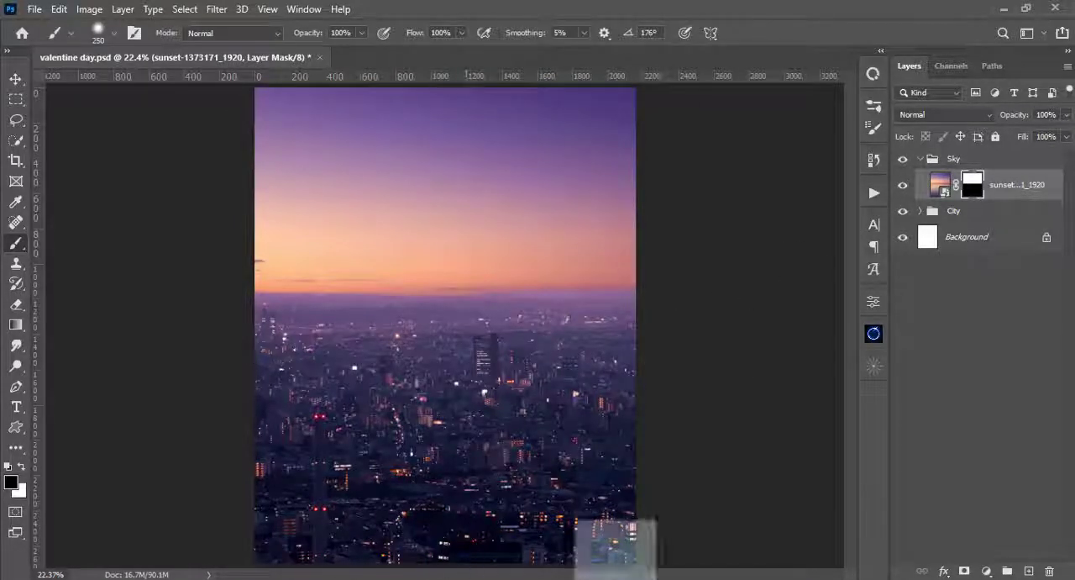
- Place the starry night sky photo in the Sky group, scale it to 31.55% and move it up over the sky
{"action": "left_click_drag", "start_coordinate": [616, 571], "coordinate": [475, 351]}
{"action": "left_click_drag", "start_coordinate": [635, 444], "coordinate": [723, 501]}
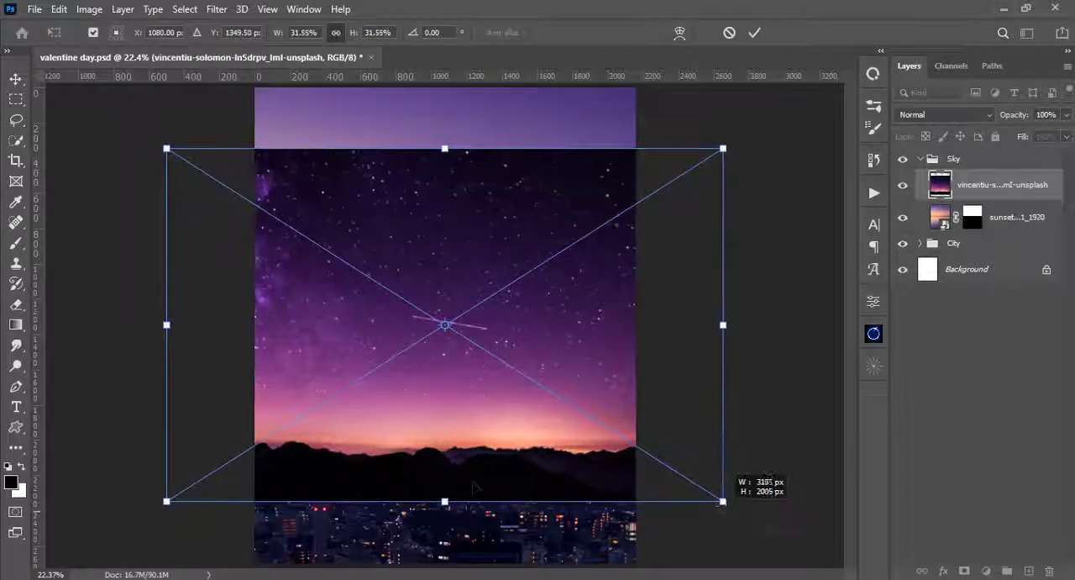
{"action": "left_click_drag", "start_coordinate": [452, 457], "coordinate": [501, 310]}
- Reduce the starry sky photo's opacity to 27%, line its mountains up with the city horizon and commit the placement
{"action": "left_click", "coordinate": [1067, 115]}
{"action": "left_click_drag", "start_coordinate": [1066, 133], "coordinate": [1036, 135]}
{"action": "left_click_drag", "start_coordinate": [511, 284], "coordinate": [515, 307]}
{"action": "left_click", "coordinate": [1067, 115]}
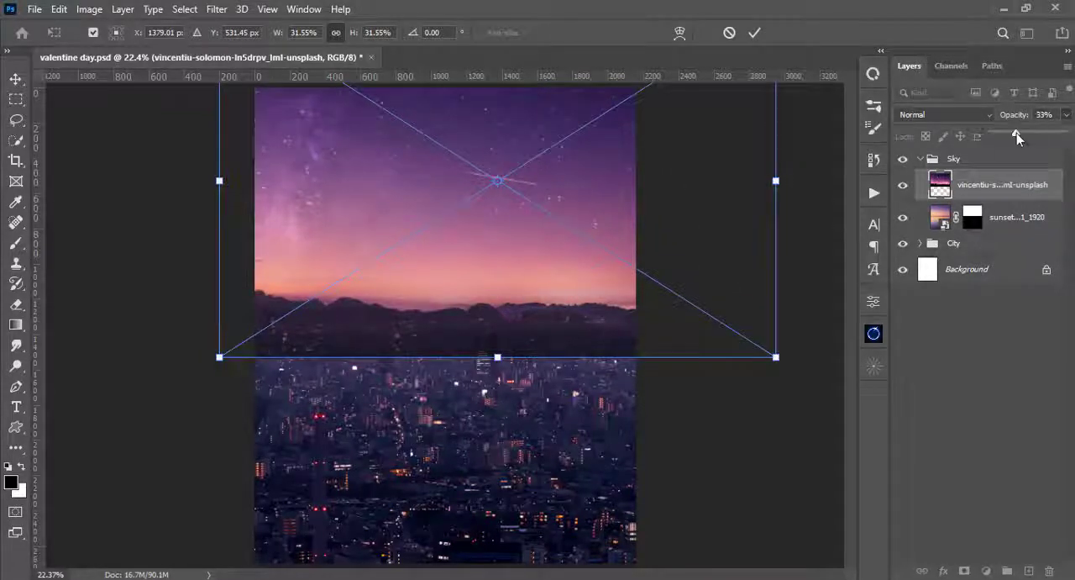
{"action": "left_click_drag", "start_coordinate": [1017, 132], "coordinate": [1008, 132]}
{"action": "left_click_drag", "start_coordinate": [502, 319], "coordinate": [509, 319]}
{"action": "left_click", "coordinate": [1067, 115]}
{"action": "mouse_move", "coordinate": [1008, 133]}
{"action": "left_mouse_down"}
{"action": "mouse_move", "coordinate": [1066, 132]}
{"action": "mouse_move", "coordinate": [1011, 135]}
{"action": "left_mouse_up"}
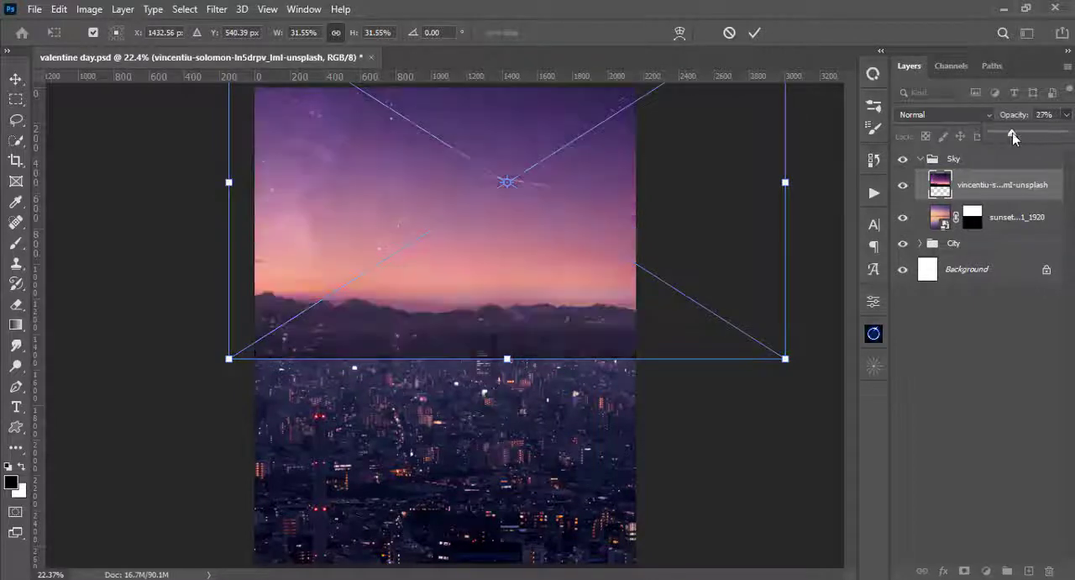
{"action": "left_click_drag", "start_coordinate": [600, 312], "coordinate": [610, 315]}
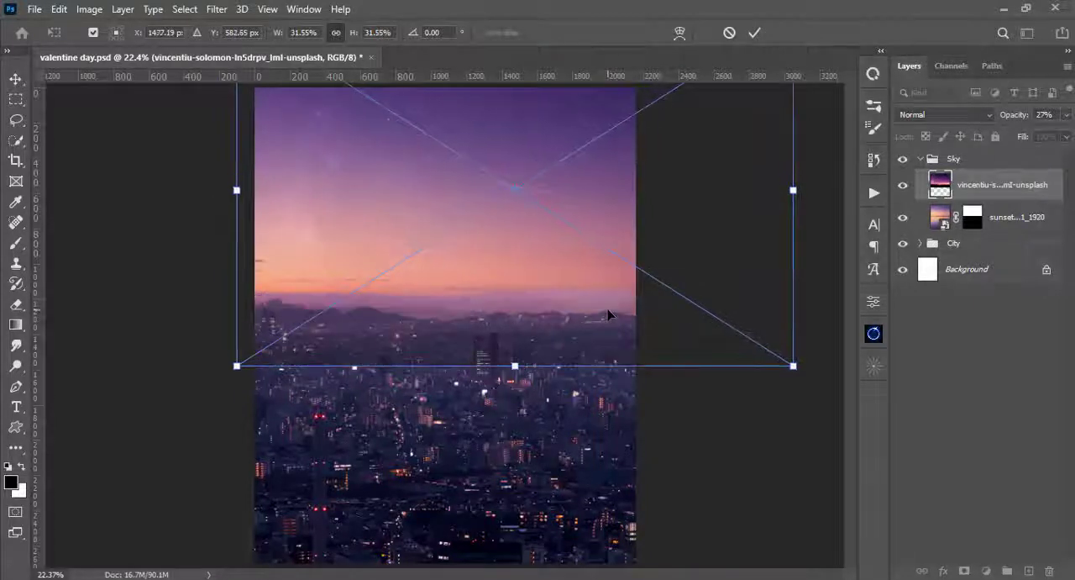
{"action": "key", "text": "Return"}
{"action": "key", "text": "b"}
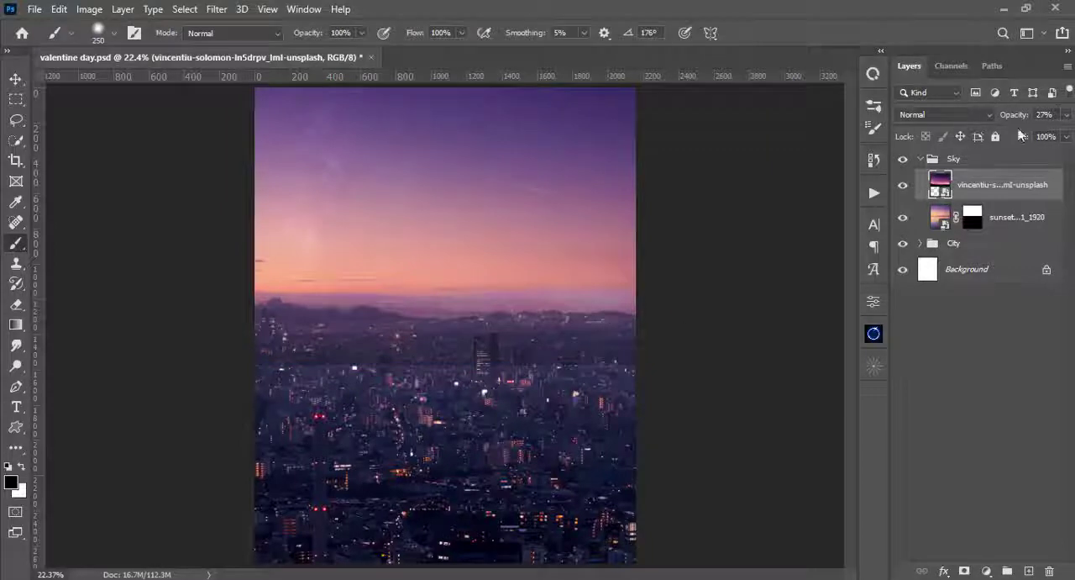
- Set the starry sky layer's opacity to 100%, keep its blend mode at Normal and add a layer mask
{"action": "left_click", "coordinate": [1067, 115]}
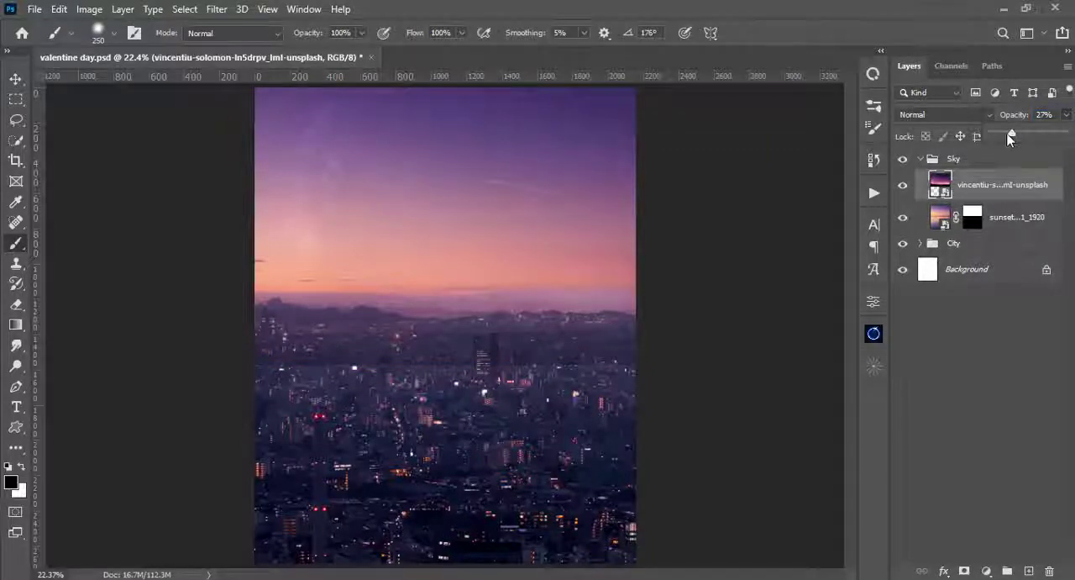
{"action": "left_click_drag", "start_coordinate": [1011, 136], "coordinate": [1065, 133]}
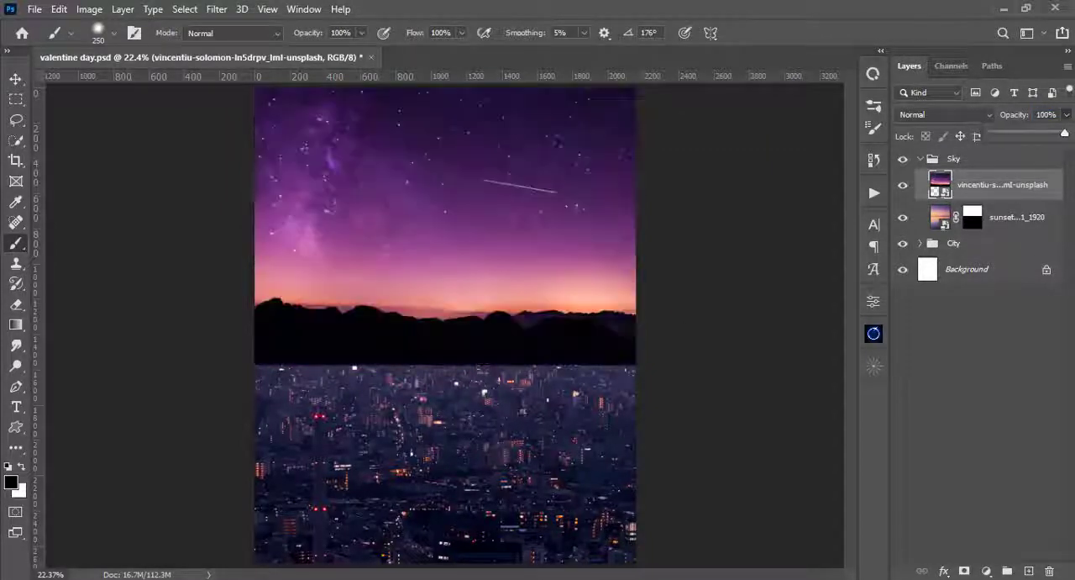
{"action": "left_click", "coordinate": [990, 115]}
{"action": "left_click", "coordinate": [991, 115]}
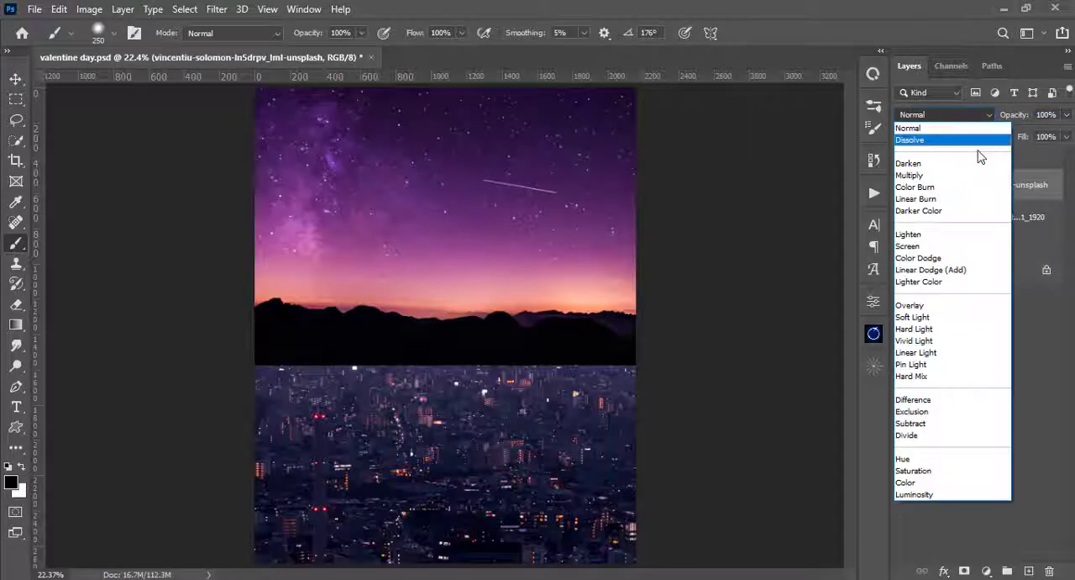
{"action": "left_click", "coordinate": [989, 114]}
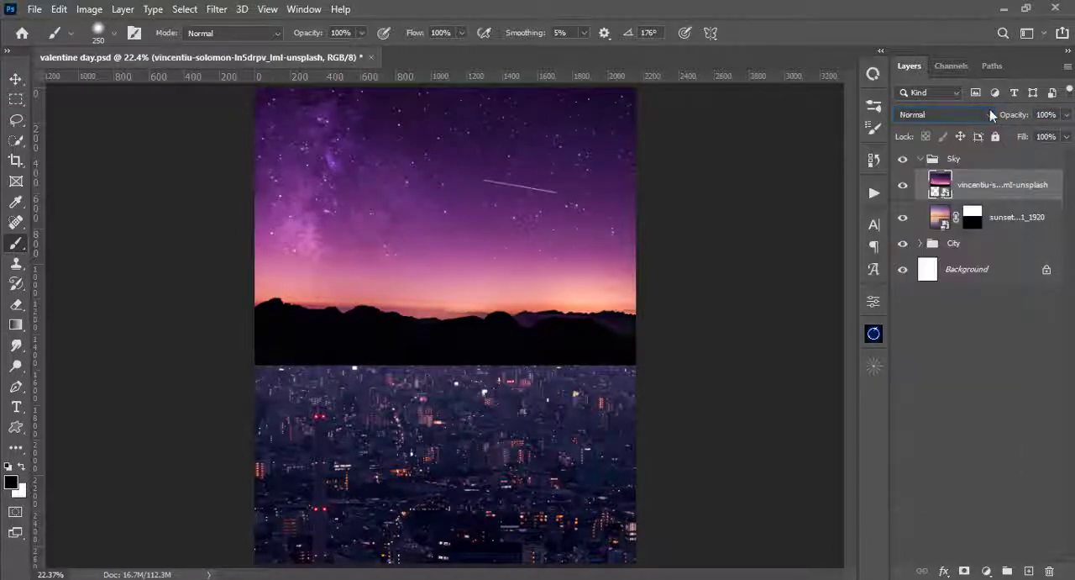
{"action": "left_click", "coordinate": [964, 571]}
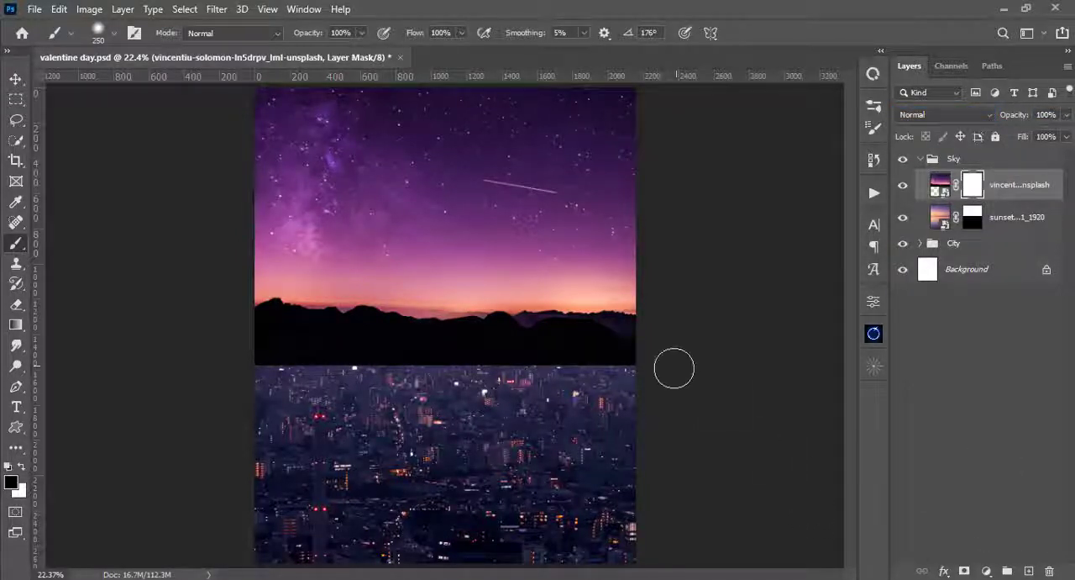
- Paint black on the starry sky layer's mask with the 250 px brush to hide the dark base of the mountains over the city
{"action": "key", "text": "ctrl+plus"}
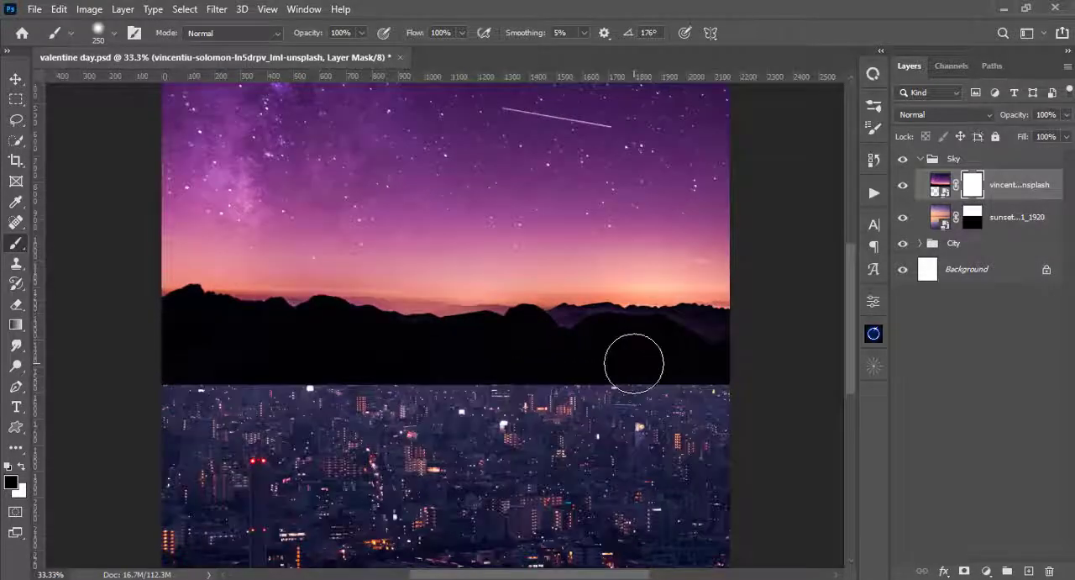
{"action": "right_click", "coordinate": [634, 363]}
{"action": "left_click", "coordinate": [664, 6]}
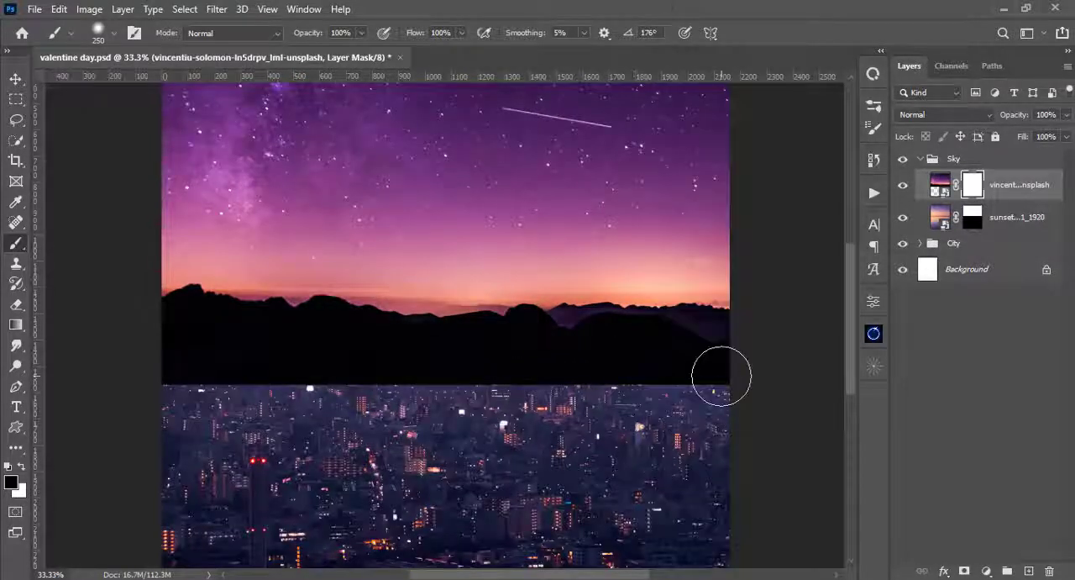
{"action": "mouse_move", "coordinate": [722, 378]}
{"action": "left_mouse_down"}
{"action": "mouse_move", "coordinate": [473, 394]}
{"action": "mouse_move", "coordinate": [445, 405]}
{"action": "mouse_move", "coordinate": [694, 382]}
{"action": "mouse_move", "coordinate": [707, 372]}
{"action": "mouse_move", "coordinate": [222, 405]}
{"action": "mouse_move", "coordinate": [422, 402]}
{"action": "left_mouse_up"}
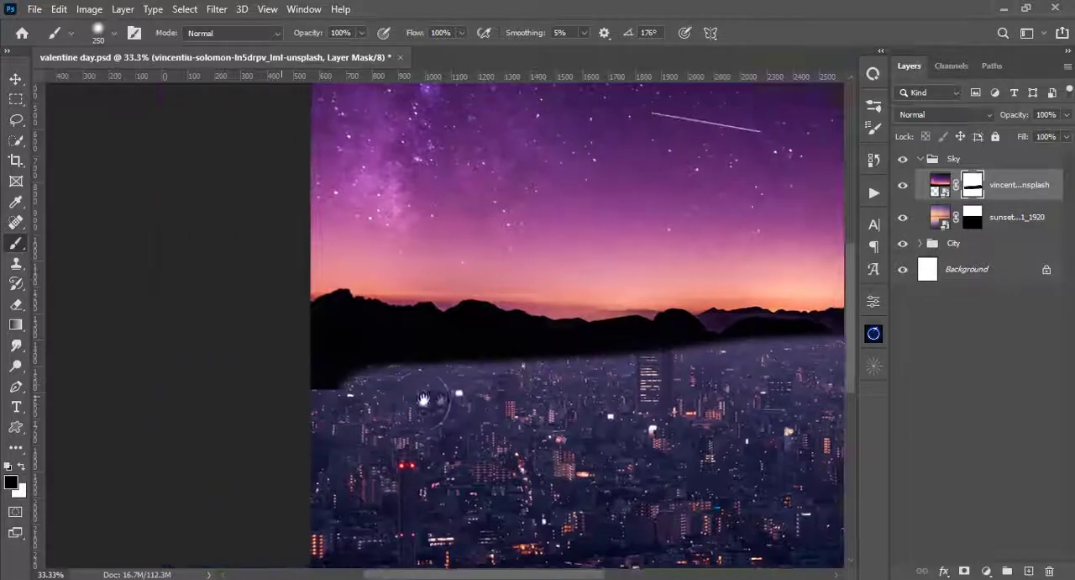
{"action": "mouse_move", "coordinate": [305, 400]}
{"action": "left_mouse_down"}
{"action": "mouse_move", "coordinate": [445, 390]}
{"action": "mouse_move", "coordinate": [308, 379]}
{"action": "mouse_move", "coordinate": [593, 386]}
{"action": "mouse_move", "coordinate": [326, 366]}
{"action": "mouse_move", "coordinate": [515, 385]}
{"action": "mouse_move", "coordinate": [491, 435]}
{"action": "mouse_move", "coordinate": [385, 436]}
{"action": "mouse_move", "coordinate": [424, 525]}
{"action": "mouse_move", "coordinate": [426, 491]}
{"action": "mouse_move", "coordinate": [616, 493]}
{"action": "mouse_move", "coordinate": [473, 476]}
{"action": "mouse_move", "coordinate": [779, 474]}
{"action": "mouse_move", "coordinate": [600, 492]}
{"action": "mouse_move", "coordinate": [715, 468]}
{"action": "mouse_move", "coordinate": [370, 443]}
{"action": "left_mouse_up"}
{"action": "key", "text": "v"}
{"action": "left_click", "coordinate": [948, 178]}
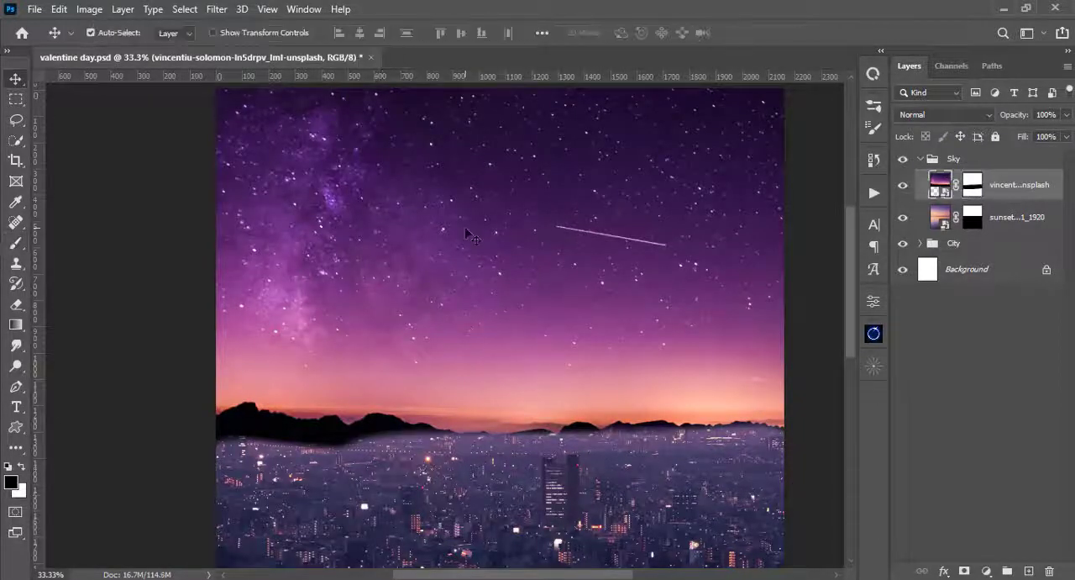
- Adjust the brush and mask out the remaining black mountains along the full width of the city horizon
{"action": "key", "text": "b"}
{"action": "left_click", "coordinate": [975, 192]}
{"action": "mouse_move", "coordinate": [222, 475]}
{"action": "left_mouse_down"}
{"action": "mouse_move", "coordinate": [263, 458]}
{"action": "mouse_move", "coordinate": [538, 469]}
{"action": "left_mouse_up"}
{"action": "right_click", "coordinate": [558, 473]}
{"action": "left_click_drag", "start_coordinate": [646, 201], "coordinate": [666, 203]}
{"action": "left_click", "coordinate": [682, 8]}
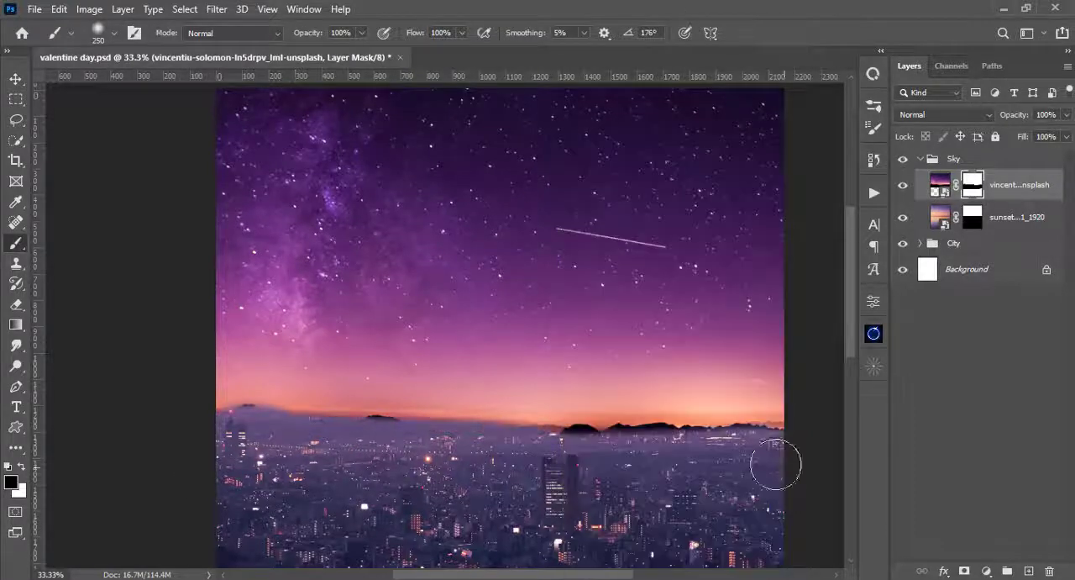
{"action": "mouse_move", "coordinate": [776, 463]}
{"action": "left_mouse_down"}
{"action": "mouse_move", "coordinate": [528, 485]}
{"action": "mouse_move", "coordinate": [557, 463]}
{"action": "mouse_move", "coordinate": [753, 467]}
{"action": "mouse_move", "coordinate": [363, 469]}
{"action": "mouse_move", "coordinate": [351, 456]}
{"action": "mouse_move", "coordinate": [208, 450]}
{"action": "mouse_move", "coordinate": [781, 456]}
{"action": "mouse_move", "coordinate": [210, 474]}
{"action": "mouse_move", "coordinate": [765, 467]}
{"action": "mouse_move", "coordinate": [379, 463]}
{"action": "mouse_move", "coordinate": [450, 468]}
{"action": "mouse_move", "coordinate": [312, 446]}
{"action": "mouse_move", "coordinate": [671, 445]}
{"action": "mouse_move", "coordinate": [255, 447]}
{"action": "mouse_move", "coordinate": [631, 439]}
{"action": "mouse_move", "coordinate": [584, 444]}
{"action": "left_mouse_up"}
- Soften the starry sky's lower edge along the horizon on its mask with a 300 px brush at 29% opacity, comparing with the layer hidden
{"action": "key", "text": "2"}
{"action": "key", "text": "9"}
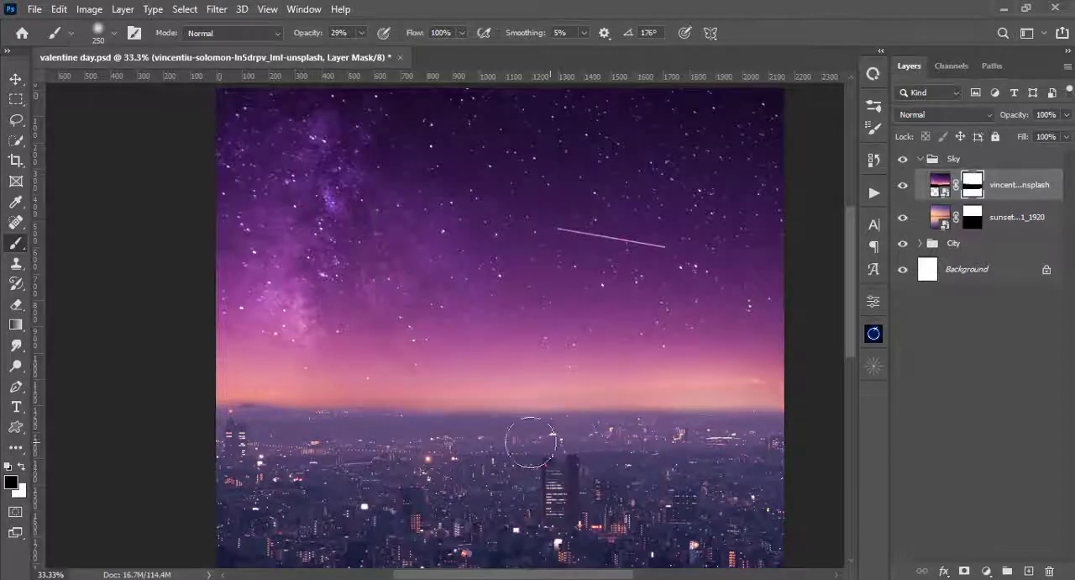
{"action": "key", "text": "]"}
{"action": "key", "text": "]"}
{"action": "key", "text": "["}
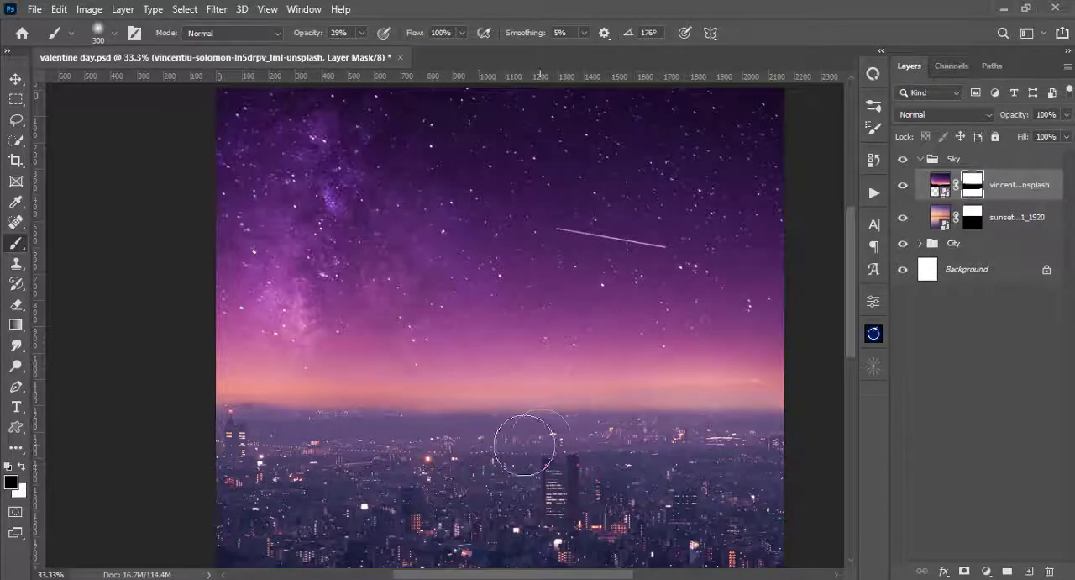
{"action": "left_click_drag", "start_coordinate": [526, 443], "coordinate": [686, 446]}
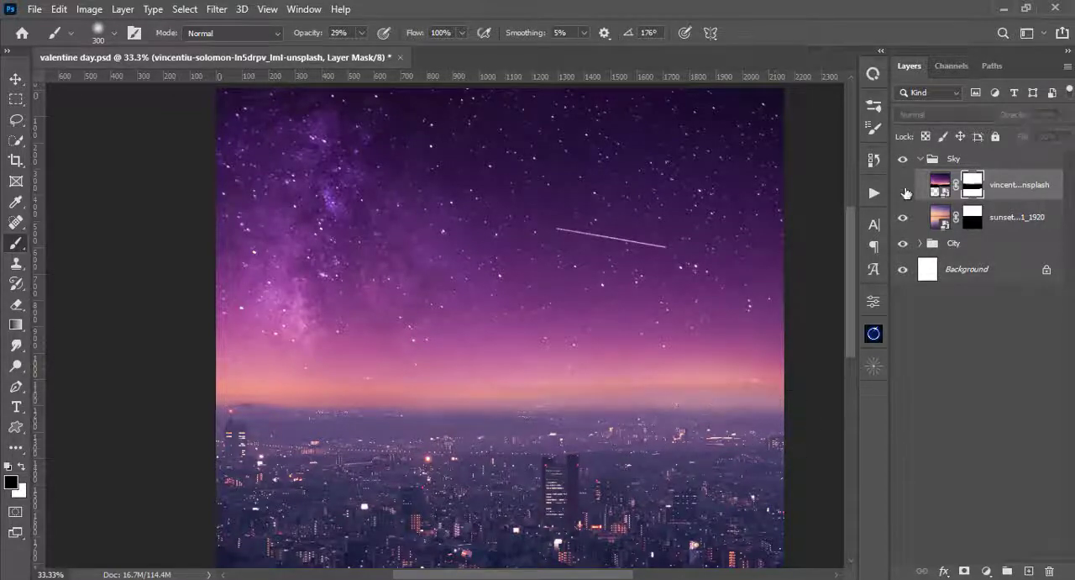
{"action": "left_click", "coordinate": [903, 185]}
{"action": "left_click", "coordinate": [903, 186]}
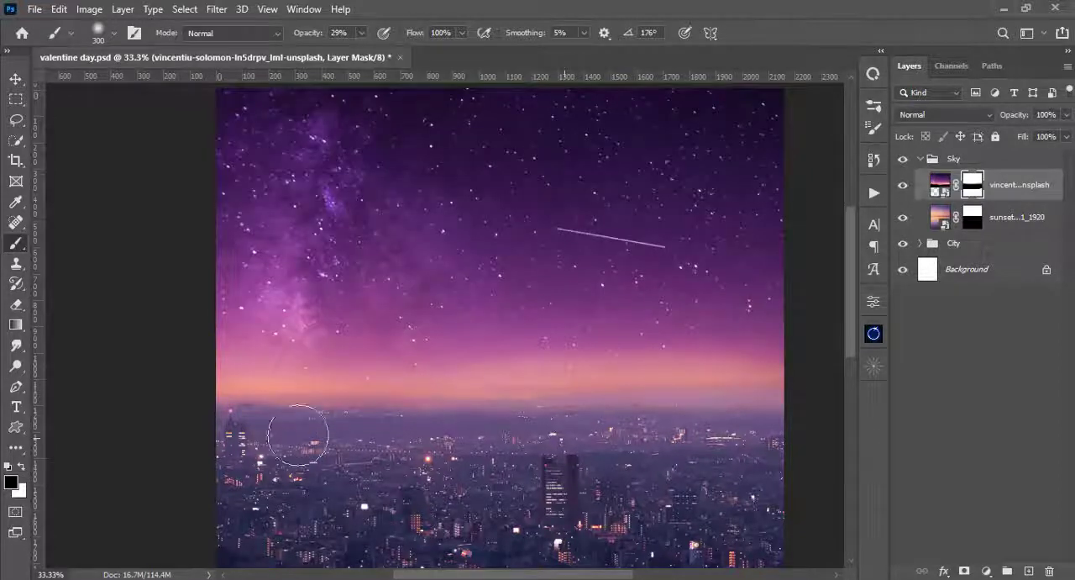
{"action": "mouse_move", "coordinate": [229, 418]}
{"action": "left_mouse_down"}
{"action": "mouse_move", "coordinate": [823, 409]}
{"action": "mouse_move", "coordinate": [825, 387]}
{"action": "left_mouse_up"}
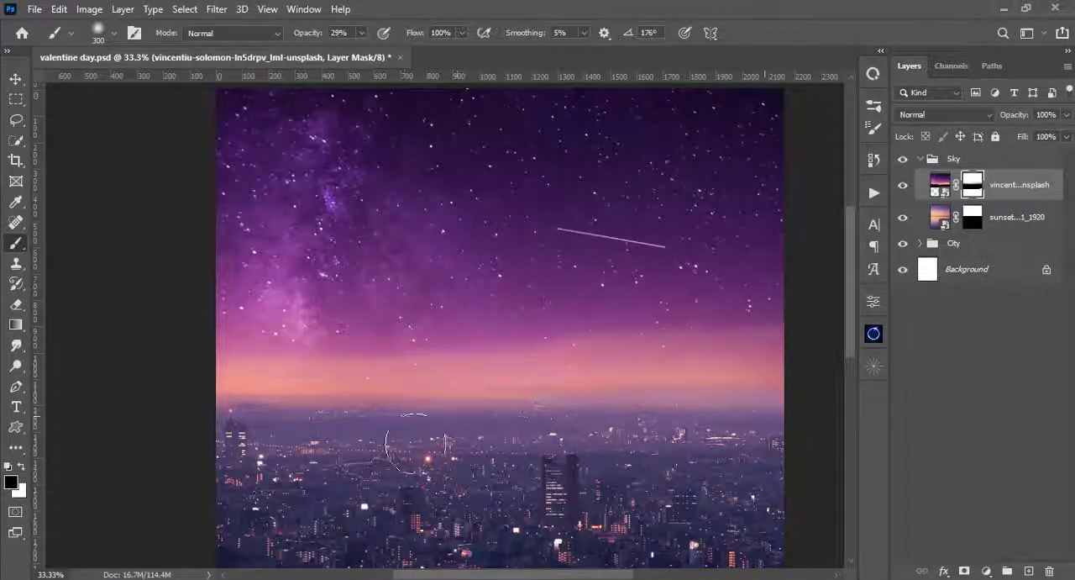
- Lower the brush opacity to 10% and paint the mask above the horizon to blend in more of the orange sunset glow
{"action": "left_click_drag", "start_coordinate": [362, 37], "coordinate": [347, 40]}
{"action": "right_click", "coordinate": [489, 147]}
{"action": "left_click", "coordinate": [554, 3]}
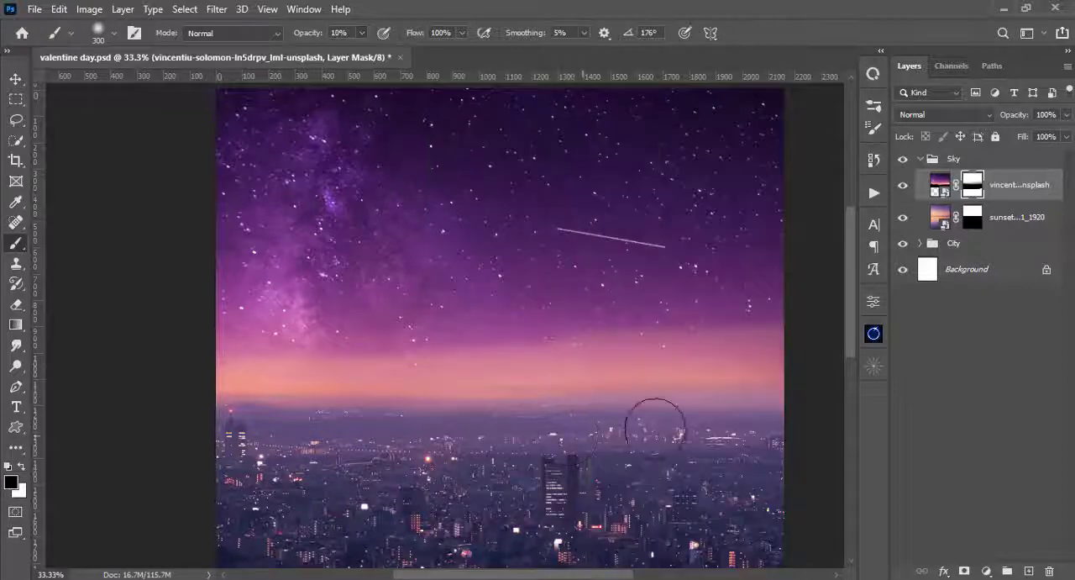
{"action": "mouse_move", "coordinate": [624, 383]}
{"action": "left_mouse_down"}
{"action": "mouse_move", "coordinate": [372, 377]}
{"action": "mouse_move", "coordinate": [267, 390]}
{"action": "mouse_move", "coordinate": [633, 384]}
{"action": "mouse_move", "coordinate": [743, 419]}
{"action": "mouse_move", "coordinate": [595, 387]}
{"action": "mouse_move", "coordinate": [350, 389]}
{"action": "mouse_move", "coordinate": [506, 377]}
{"action": "mouse_move", "coordinate": [219, 384]}
{"action": "mouse_move", "coordinate": [755, 361]}
{"action": "mouse_move", "coordinate": [592, 368]}
{"action": "mouse_move", "coordinate": [716, 350]}
{"action": "mouse_move", "coordinate": [367, 382]}
{"action": "mouse_move", "coordinate": [556, 369]}
{"action": "mouse_move", "coordinate": [445, 383]}
{"action": "left_mouse_up"}
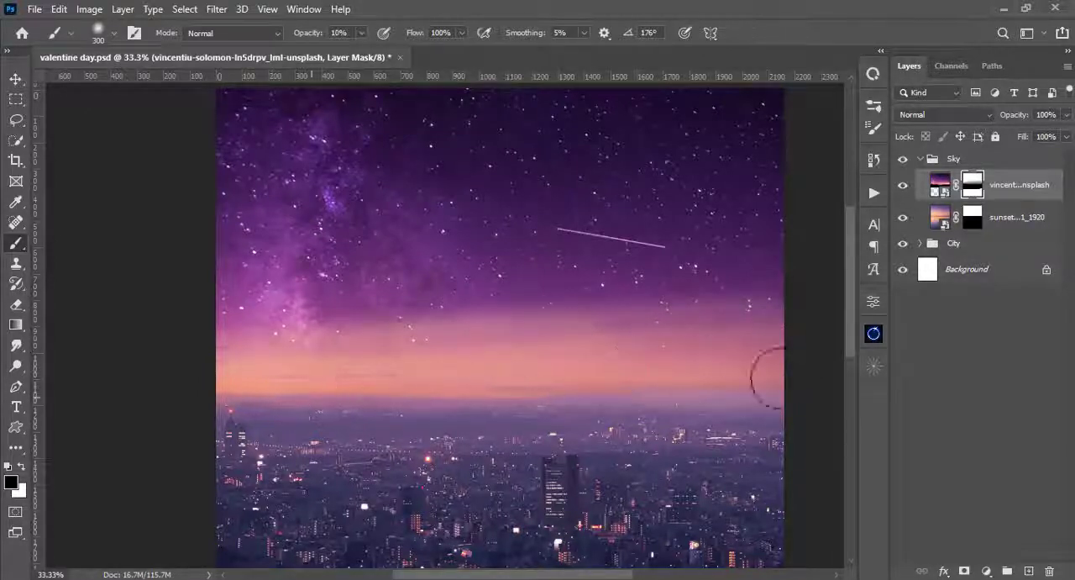
- Swap to white and paint some of the starry sky back on the mask just above the left part of the horizon
{"action": "key", "text": "x"}
{"action": "mouse_move", "coordinate": [374, 381]}
{"action": "left_mouse_down"}
{"action": "mouse_move", "coordinate": [263, 331]}
{"action": "mouse_move", "coordinate": [398, 344]}
{"action": "mouse_move", "coordinate": [381, 336]}
{"action": "mouse_move", "coordinate": [411, 333]}
{"action": "mouse_move", "coordinate": [233, 348]}
{"action": "mouse_move", "coordinate": [347, 350]}
{"action": "left_mouse_up"}
{"action": "left_click_drag", "start_coordinate": [276, 354], "coordinate": [275, 342]}
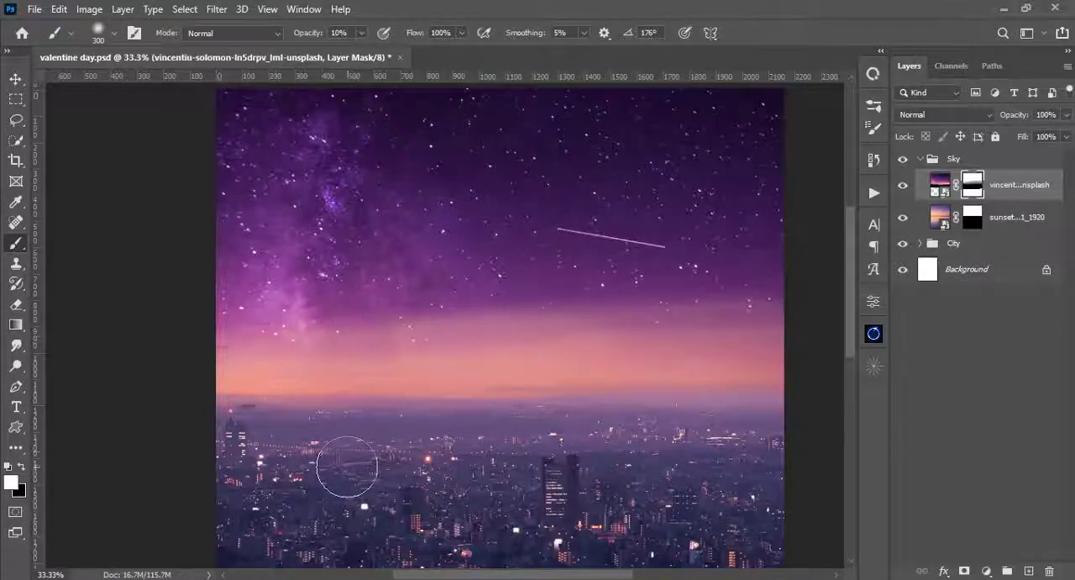
{"action": "key", "text": "ctrl+0"}
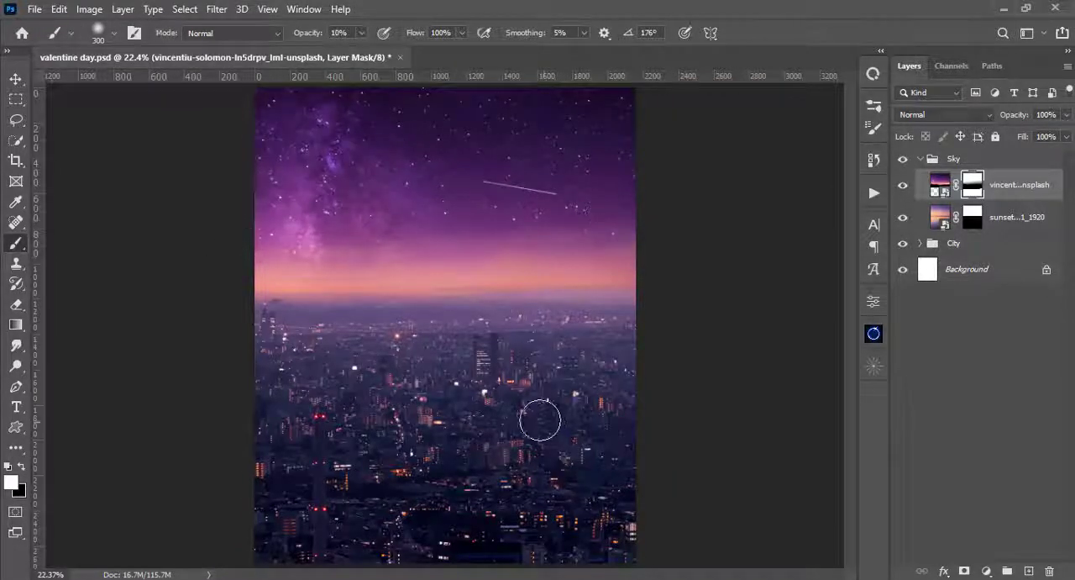
- Set the 300 px brush to 87% hardness and 100% opacity with black as the foreground color
{"action": "right_click", "coordinate": [308, 325]}
{"action": "left_click_drag", "start_coordinate": [393, 200], "coordinate": [475, 201]}
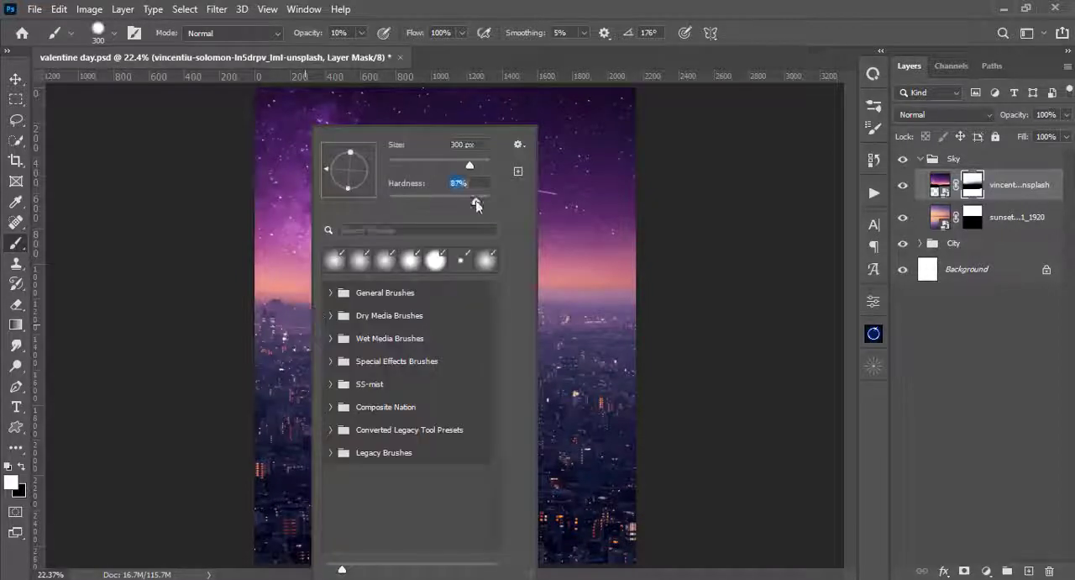
{"action": "left_click_drag", "start_coordinate": [362, 33], "coordinate": [531, 5]}
{"action": "left_click", "coordinate": [21, 467]}
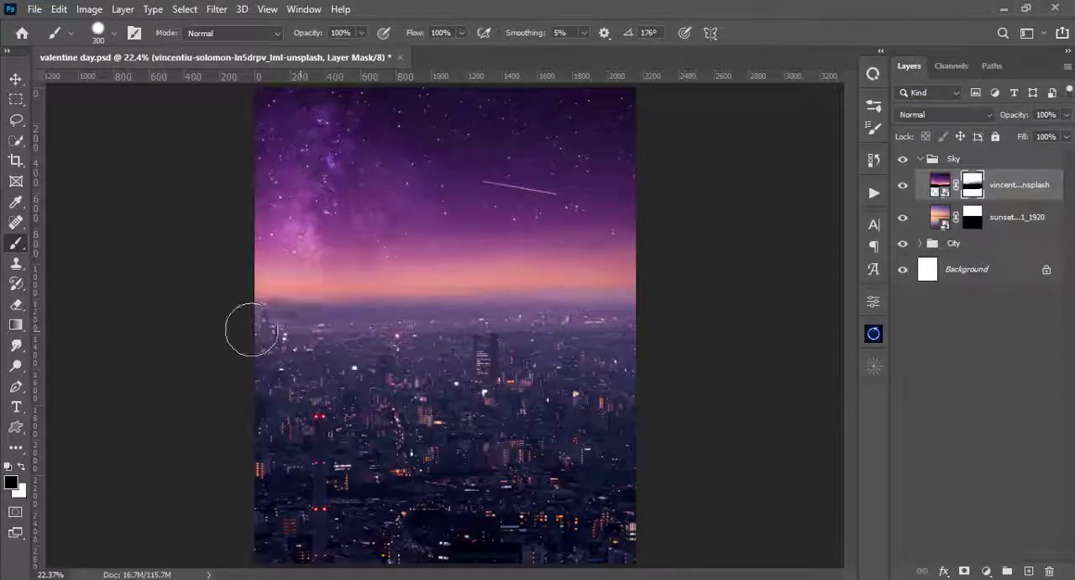
- Collapse the Sky group and use Free Transform to nudge the whole group down about 18 px towards the city horizon
{"action": "key", "text": "v"}
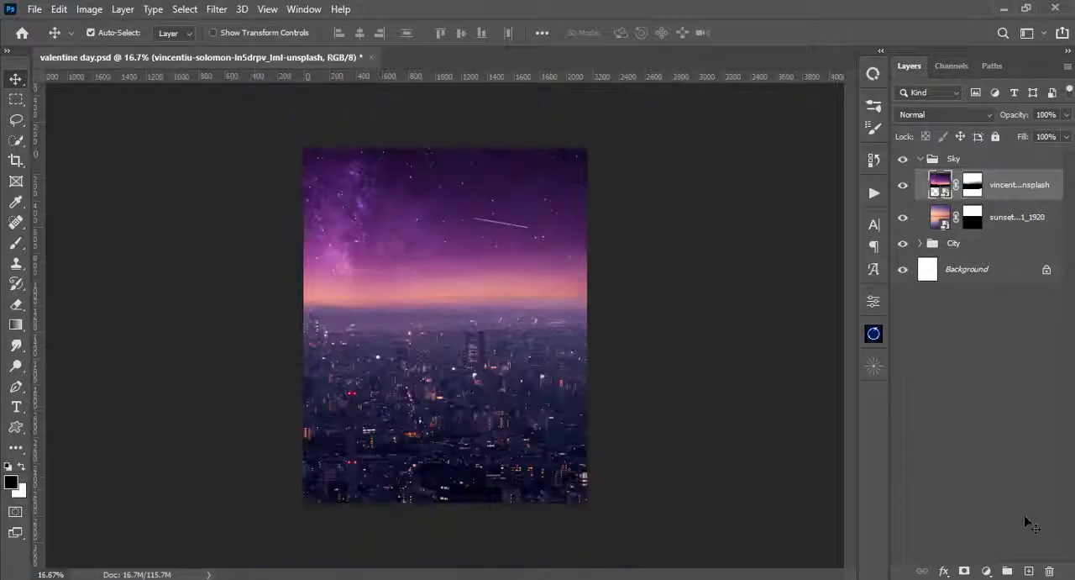
{"action": "left_click", "coordinate": [921, 159]}
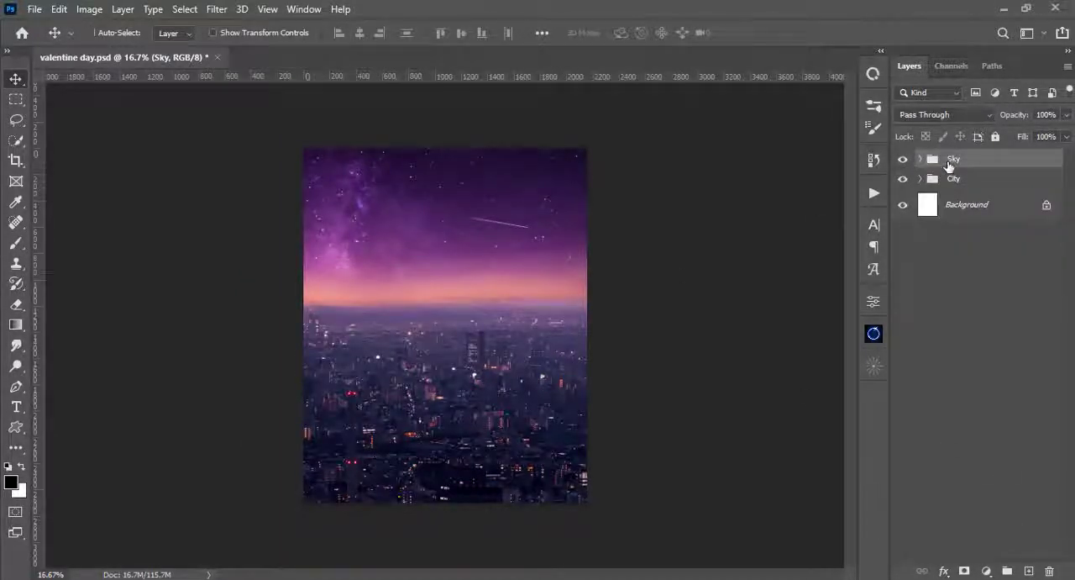
{"action": "key", "text": "ctrl+t"}
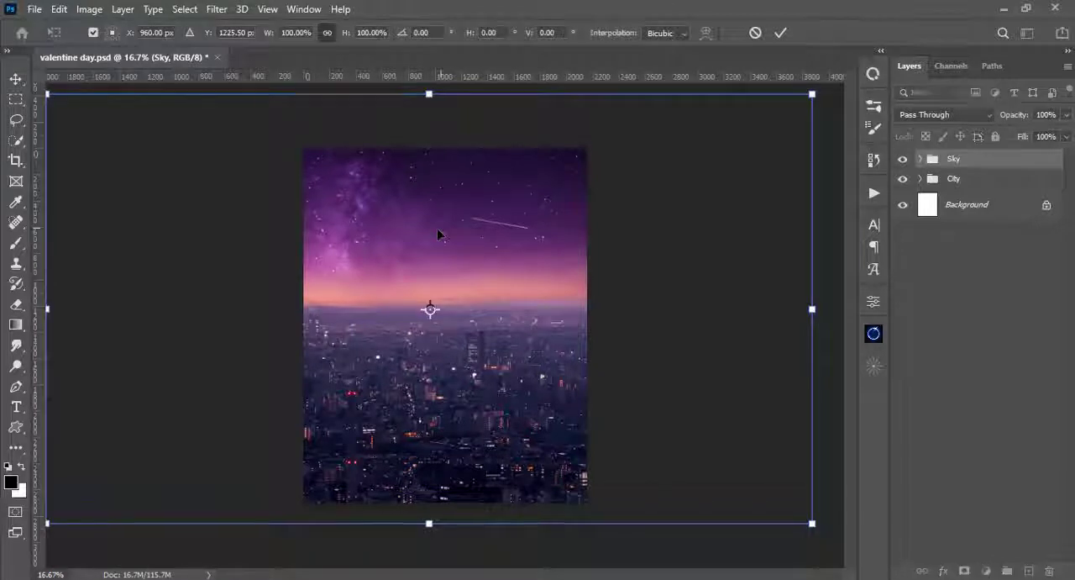
{"action": "key", "text": "Down"}
{"action": "key", "text": "Down"}
{"action": "key", "text": "Down"}
{"action": "key", "text": "Down"}
{"action": "key", "text": "Down"}
{"action": "key", "text": "Down"}
{"action": "key", "text": "Down"}
{"action": "key", "text": "Down"}
{"action": "key", "text": "Down"}
{"action": "key", "text": "Down"}
{"action": "key", "text": "Down"}
{"action": "key", "text": "Down"}
{"action": "key", "text": "Down"}
{"action": "key", "text": "Down"}
{"action": "key", "text": "Down"}
{"action": "key", "text": "Down"}
{"action": "key", "text": "Down"}
{"action": "key", "text": "Down"}
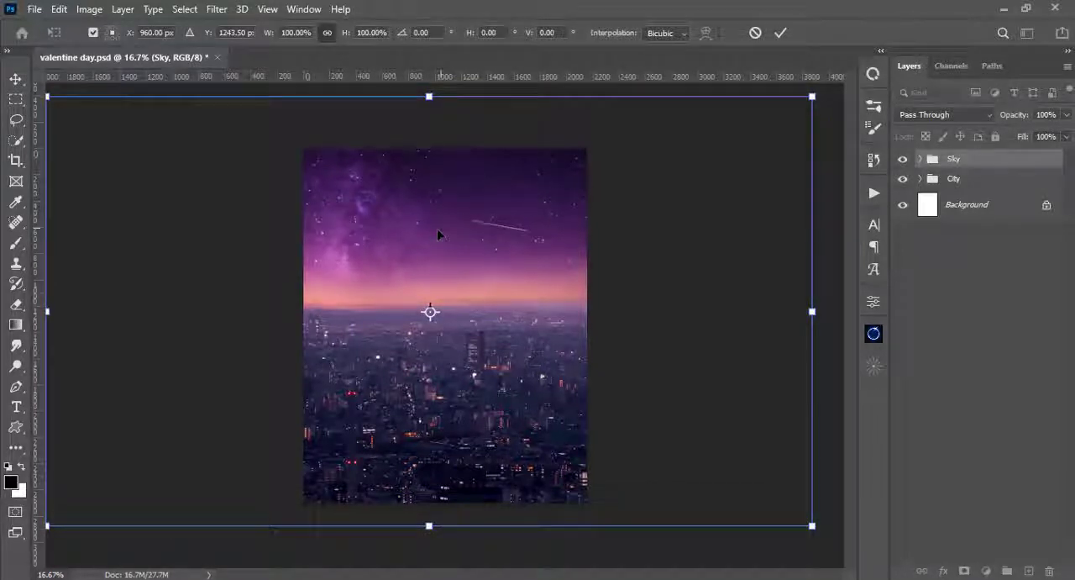
{"action": "key", "text": "Return"}
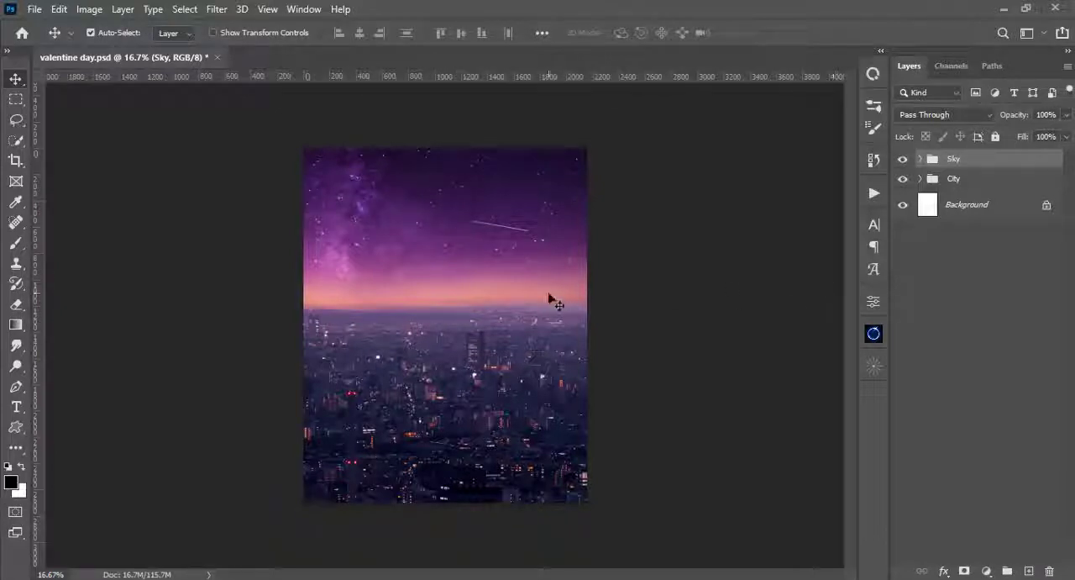
{"action": "key", "text": "ctrl+t"}
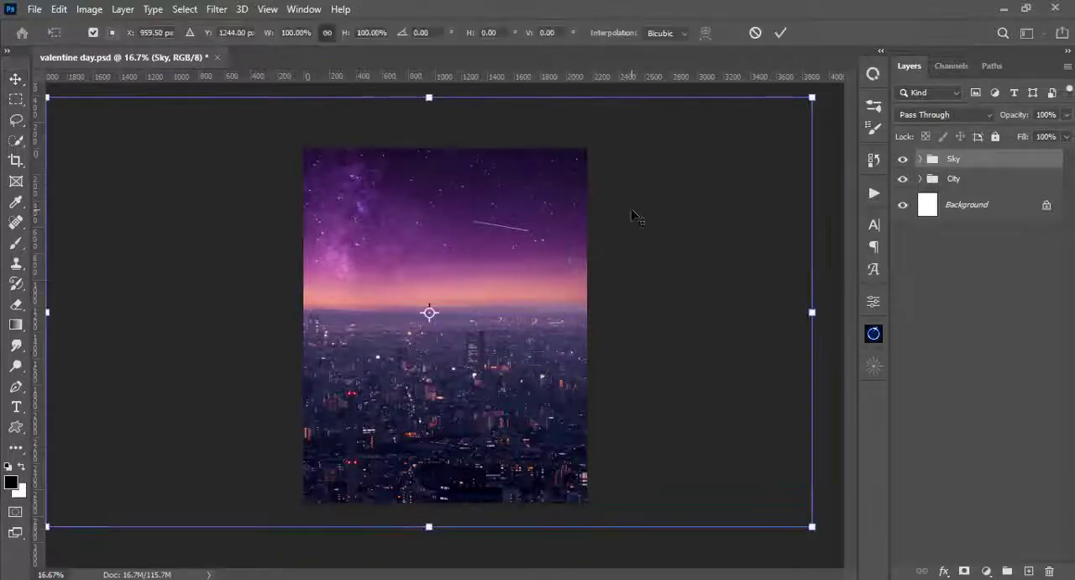
{"action": "key", "text": "Return"}
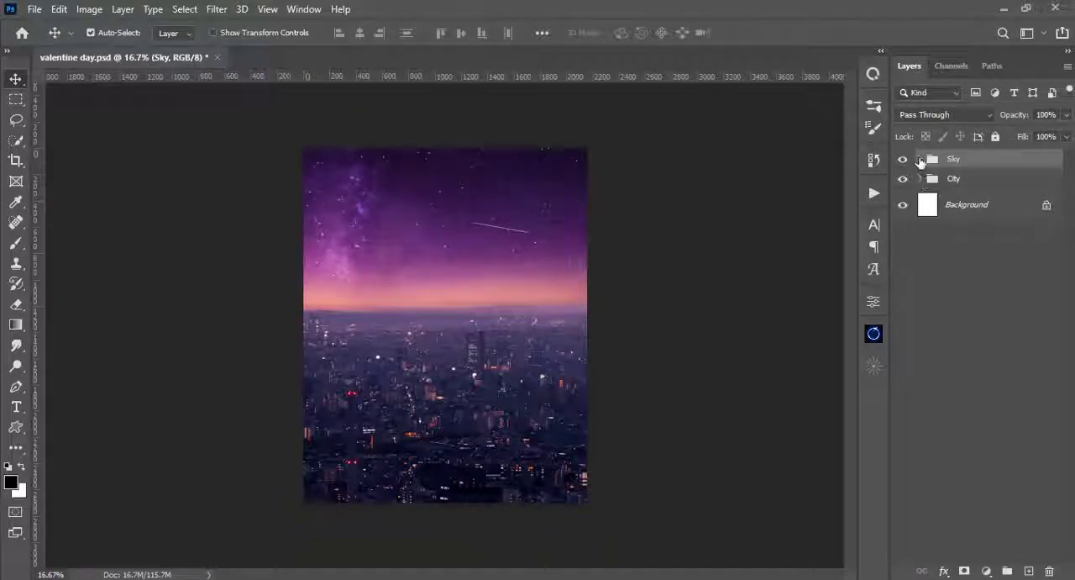
- Place the castle photo as a new layer above the Sky group, centred on the canvas at 12% scale
{"action": "left_click", "coordinate": [920, 160]}
{"action": "left_click", "coordinate": [922, 160]}
{"action": "left_click_drag", "start_coordinate": [507, 213], "coordinate": [508, 215]}
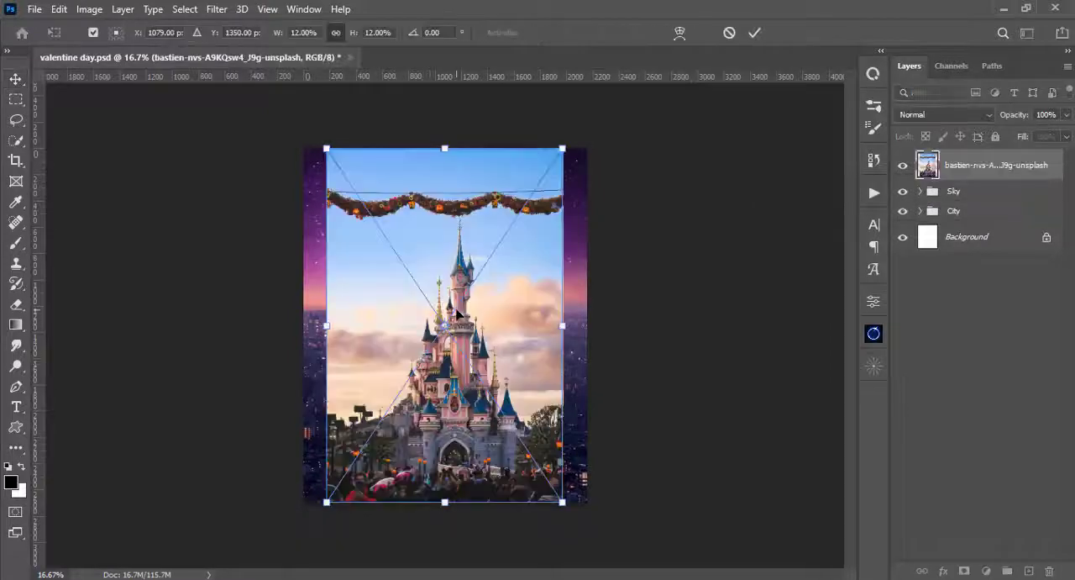
{"action": "key", "text": "Return"}
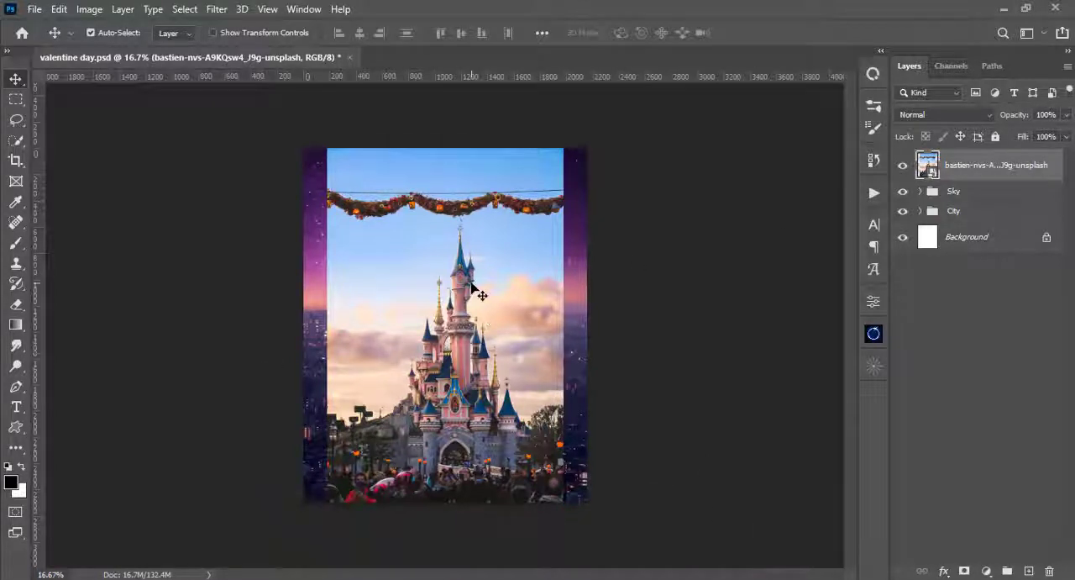
- Examine the edges of the castle's towers and spires up close at 100% magnification
{"action": "key", "text": "ctrl+plus"}
{"action": "key", "text": "ctrl+plus"}
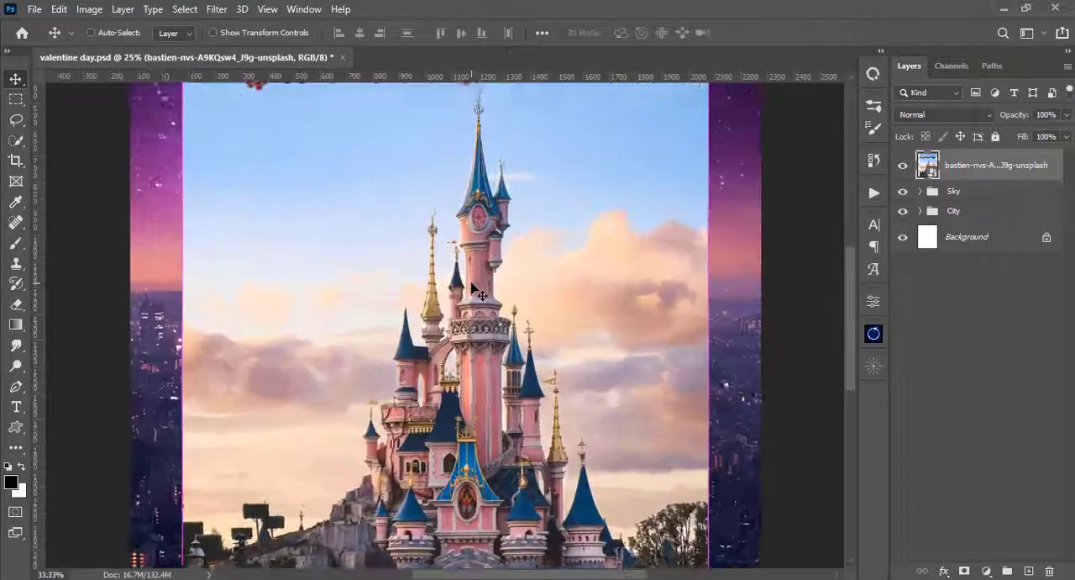
{"action": "key", "text": "ctrl+plus"}
{"action": "key", "text": "ctrl+plus"}
{"action": "key", "text": "ctrl+plus"}
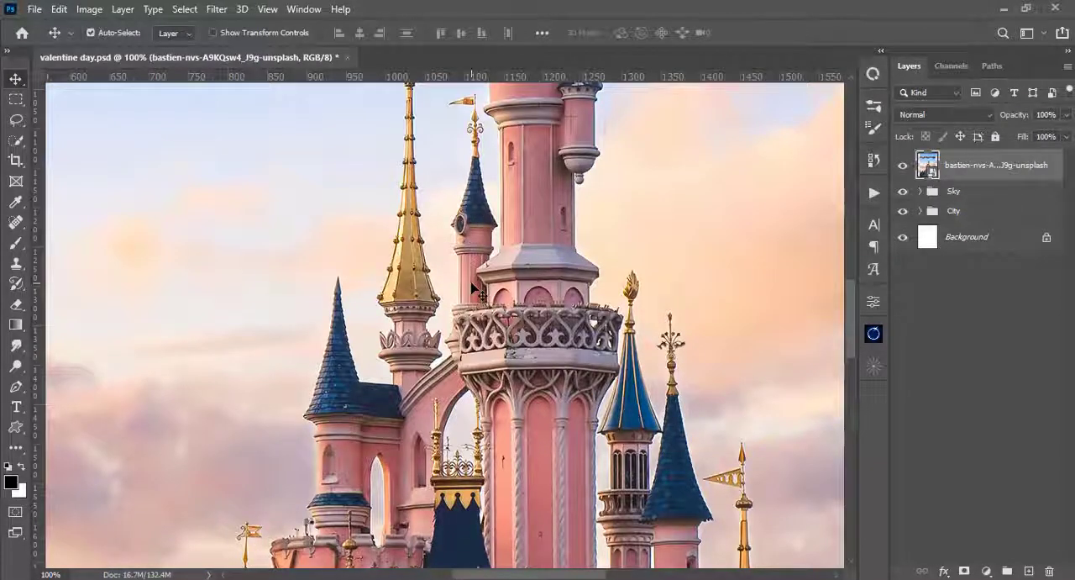
{"action": "left_click_drag", "start_coordinate": [475, 290], "coordinate": [485, 503]}
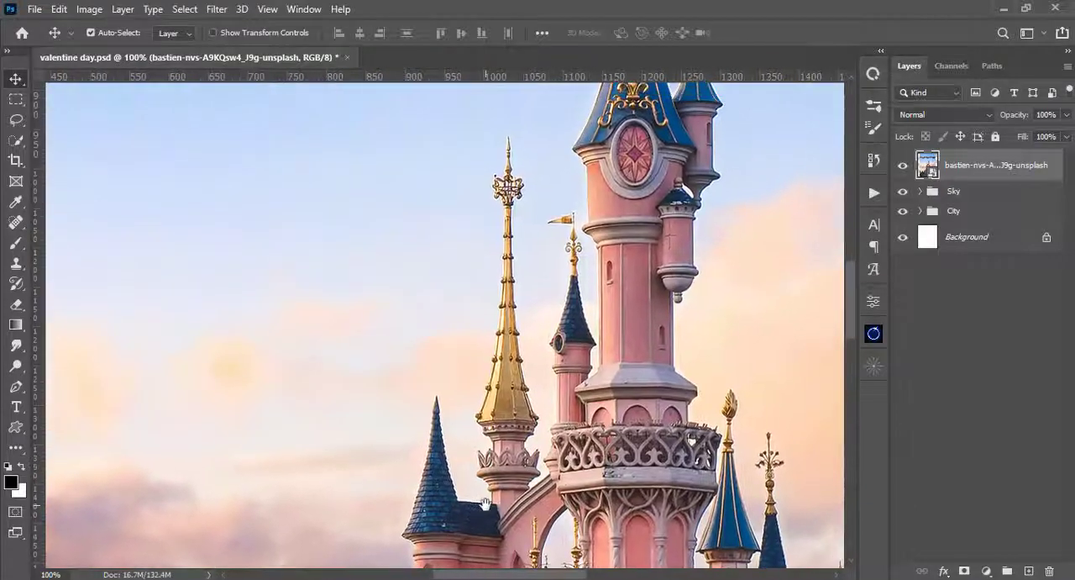
{"action": "left_click_drag", "start_coordinate": [582, 320], "coordinate": [471, 493]}
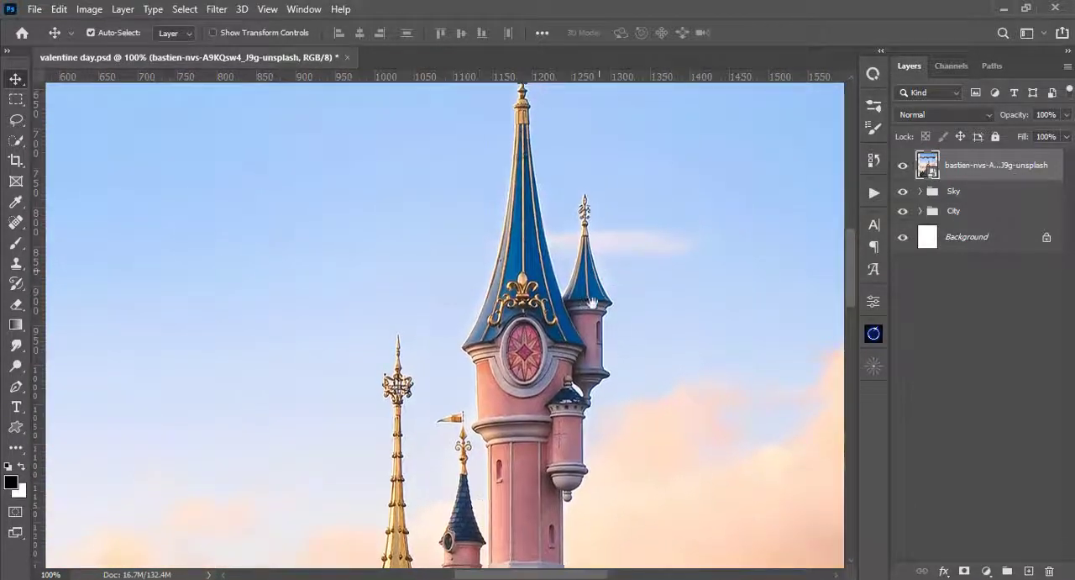
{"action": "left_click_drag", "start_coordinate": [597, 254], "coordinate": [579, 224]}
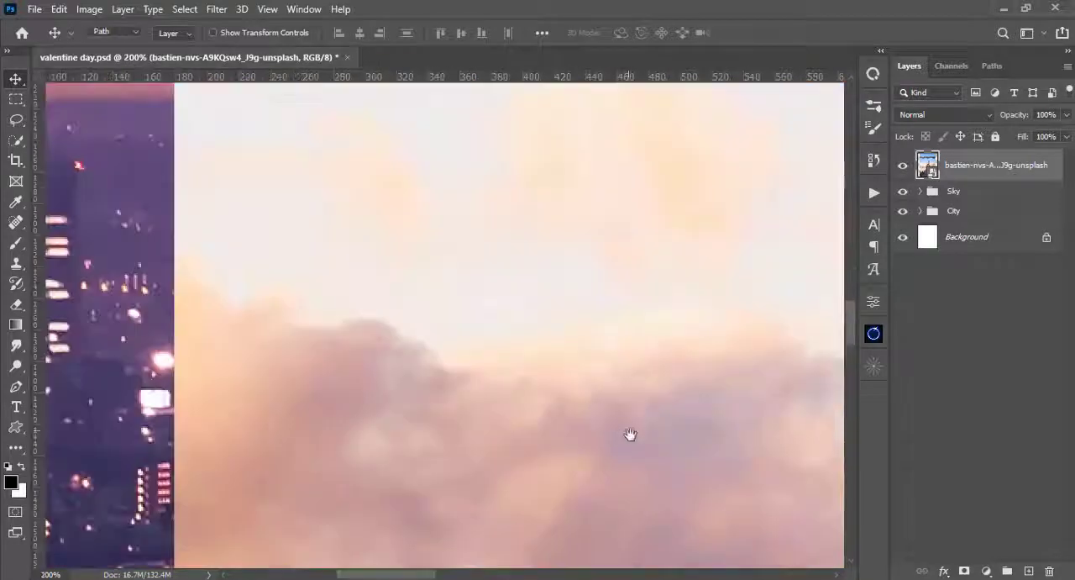
- Trace a Pen tool path around the castle's towers and spires and around the sky openings between them
{"action": "key", "text": "p"}
{"action": "left_click_drag", "start_coordinate": [629, 435], "coordinate": [521, 238]}
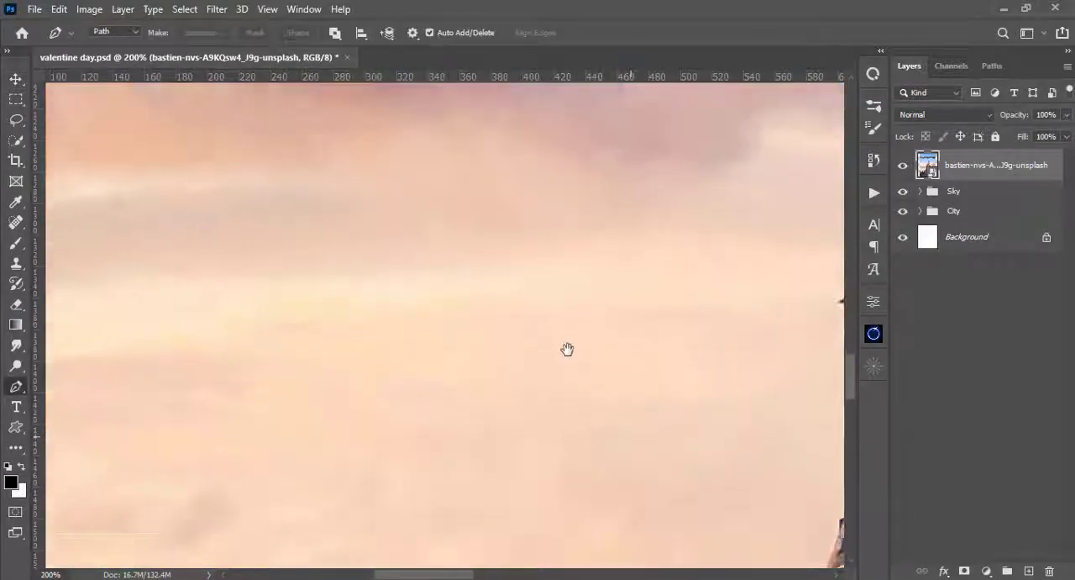
{"action": "left_click_drag", "start_coordinate": [567, 348], "coordinate": [548, 289]}
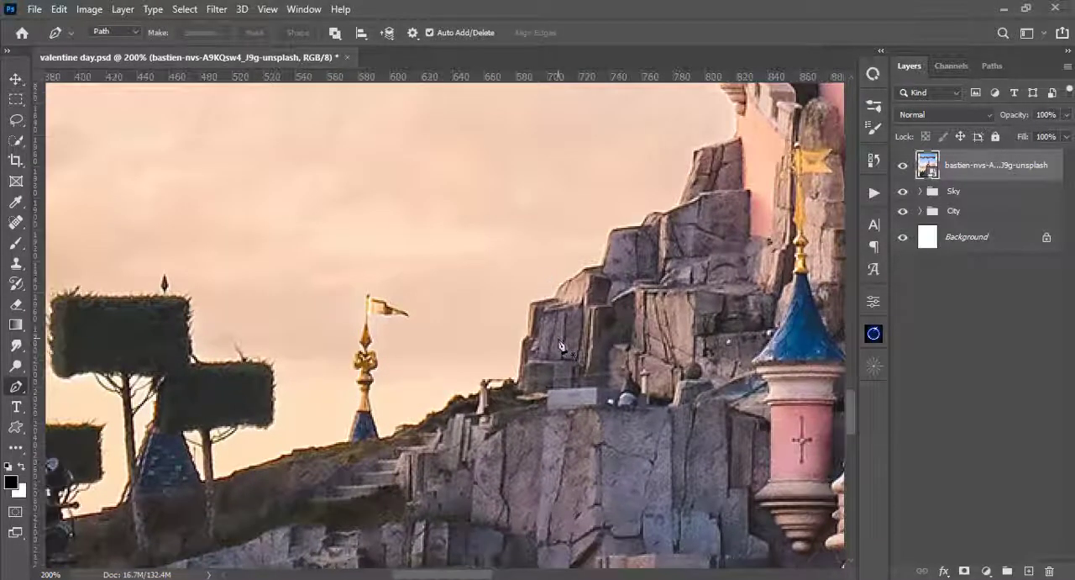
{"action": "key", "text": "ctrl+plus"}
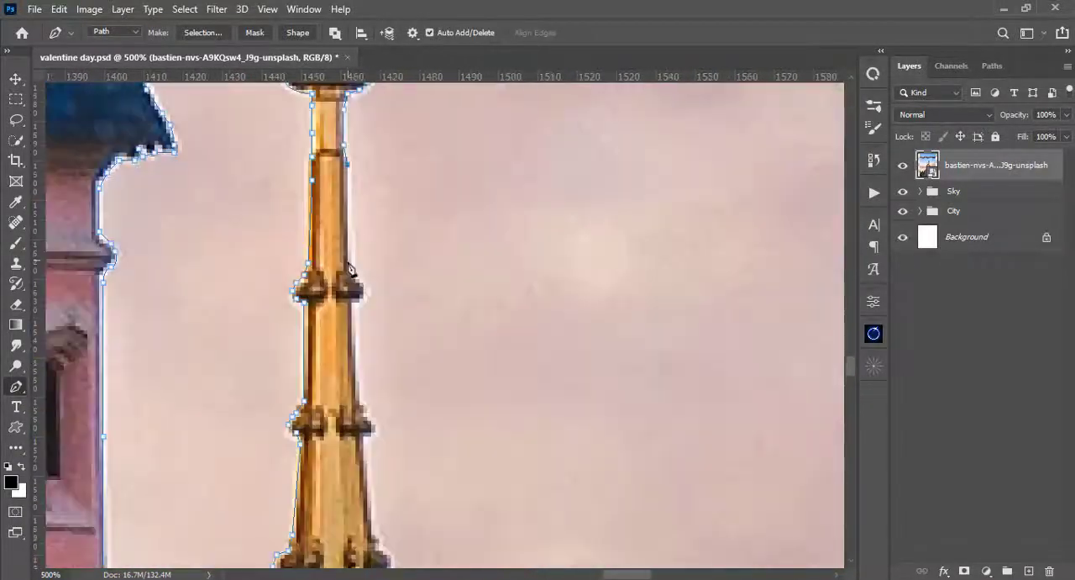
{"action": "left_click", "coordinate": [348, 263]}
{"action": "left_click", "coordinate": [252, 255]}
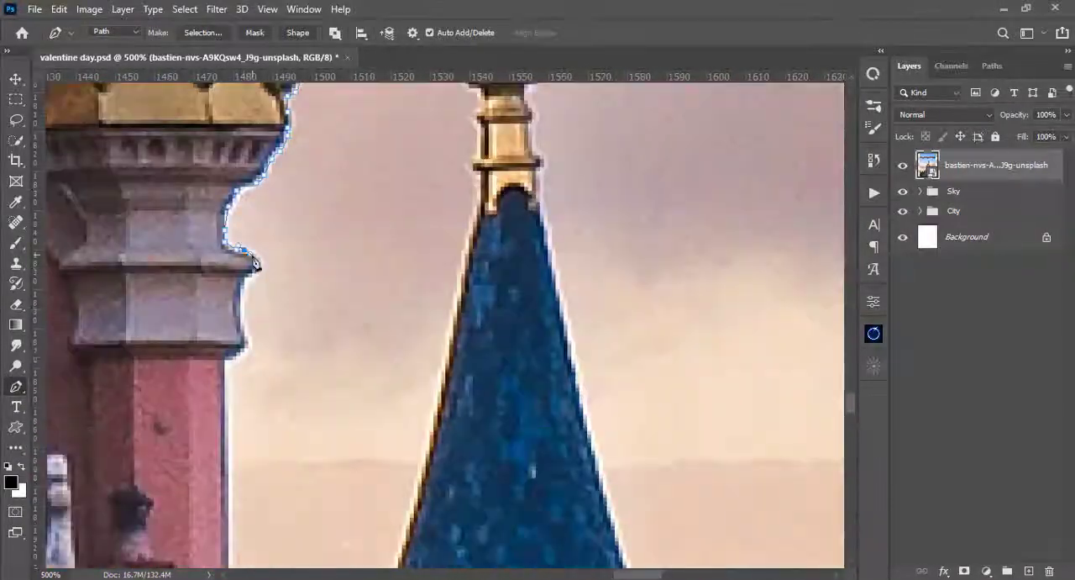
{"action": "left_click", "coordinate": [333, 215]}
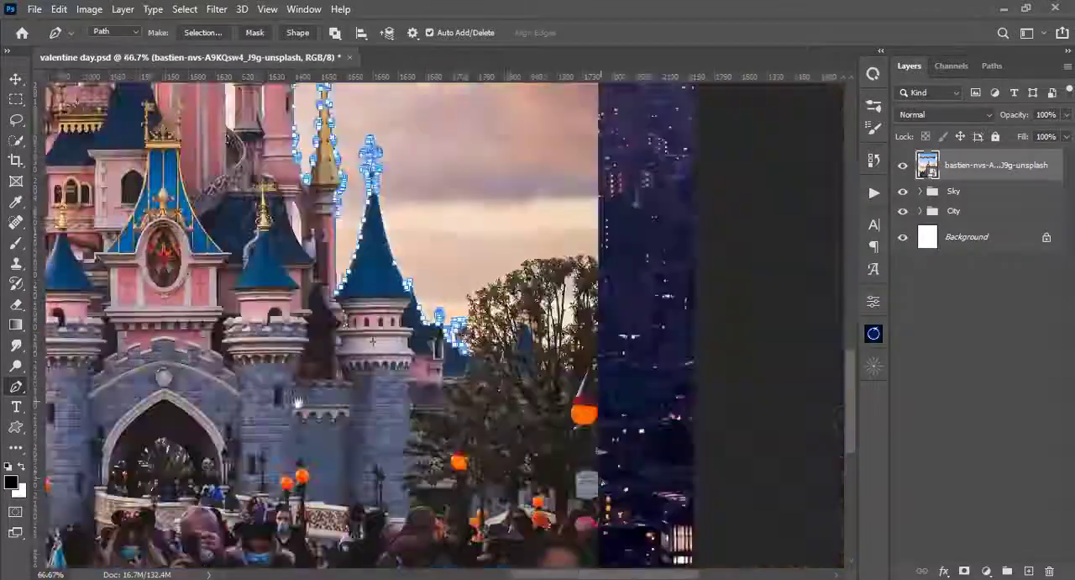
{"action": "left_click", "coordinate": [406, 382]}
{"action": "key", "text": "ctrl+1"}
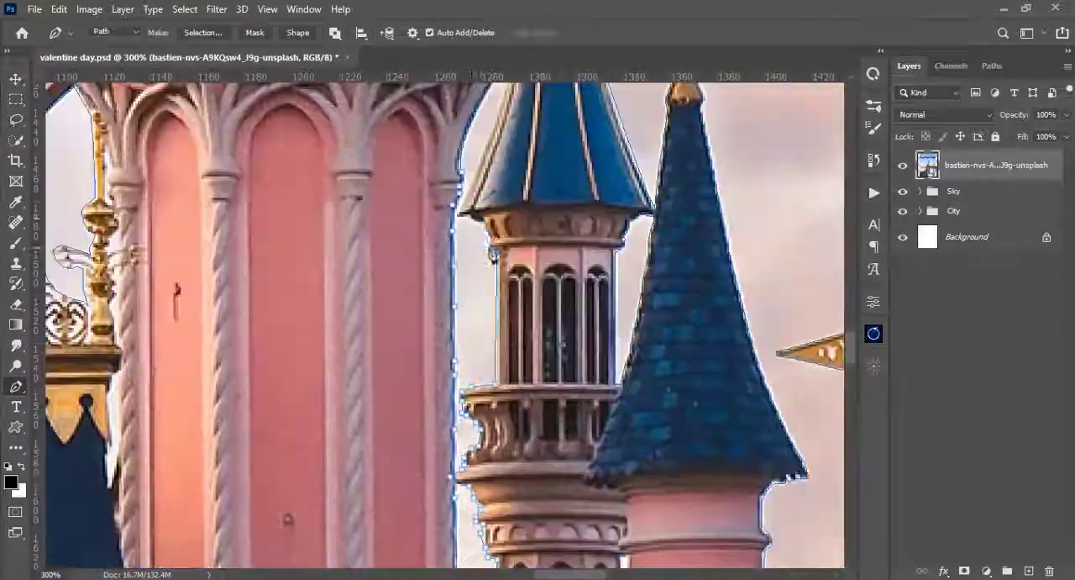
{"action": "left_click", "coordinate": [547, 176]}
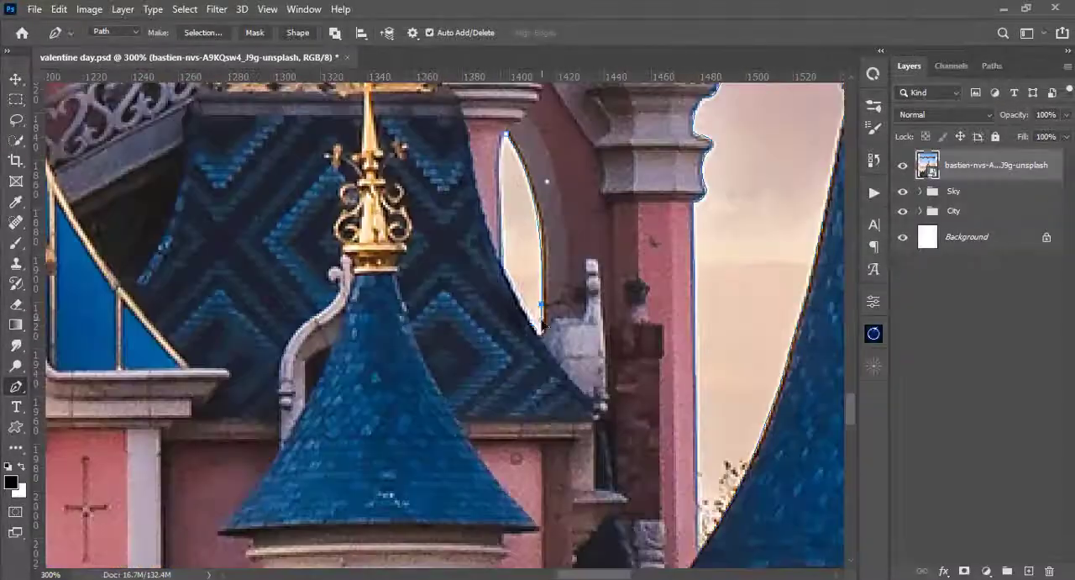
- Convert the castle path into a selection and add it as a layer mask on the castle photo to hide its background
{"action": "key", "text": "ctrl+minus"}
{"action": "key", "text": "ctrl+minus"}
{"action": "key", "text": "ctrl+minus"}
{"action": "key", "text": "ctrl+Return"}
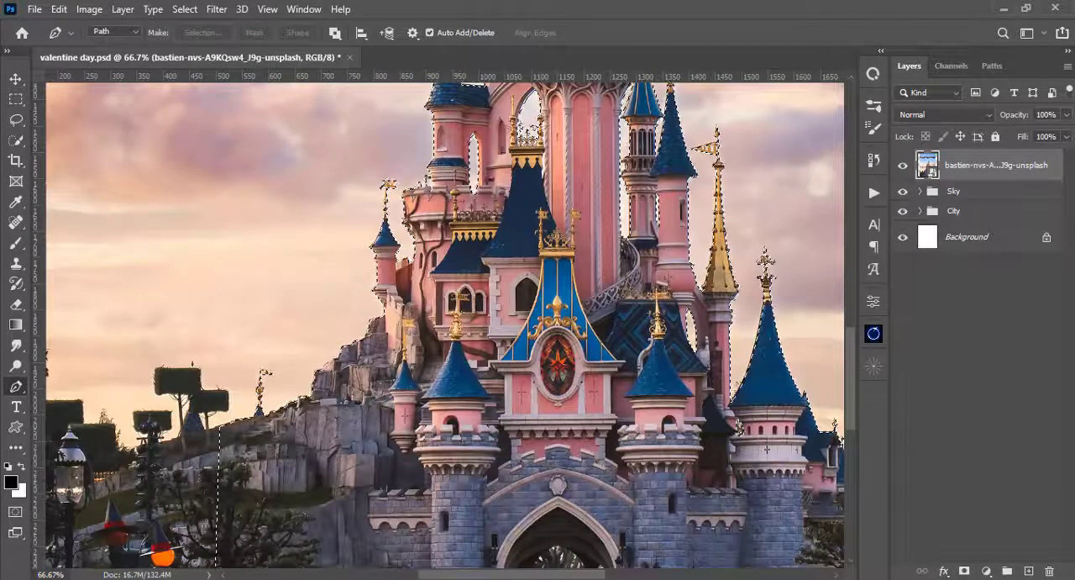
{"action": "left_click", "coordinate": [965, 570]}
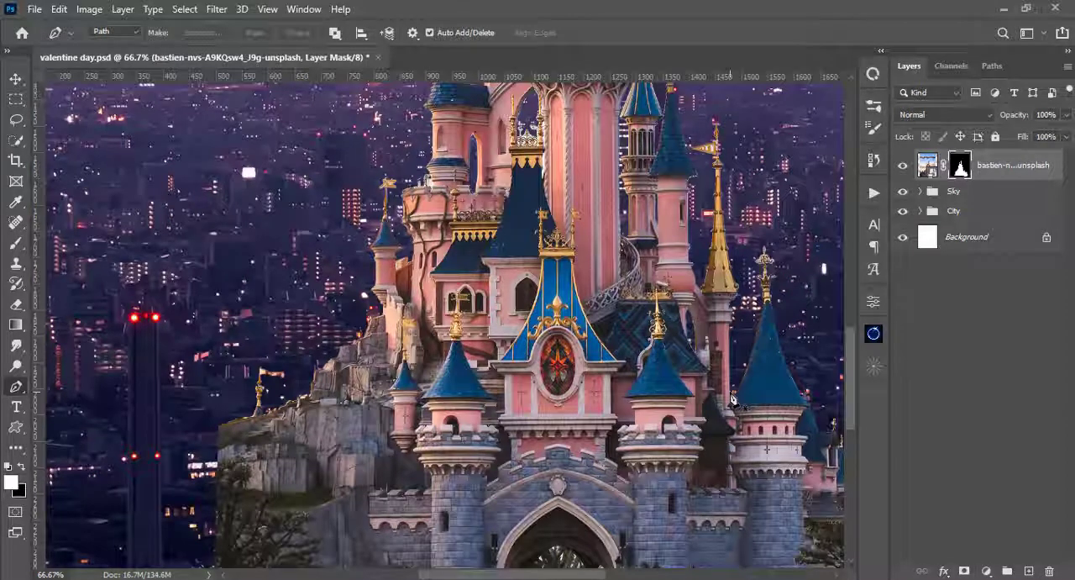
- Move the masked castle up about 400 px so its tallest spire reaches into the starry sky
{"action": "key", "text": "ctrl+0"}
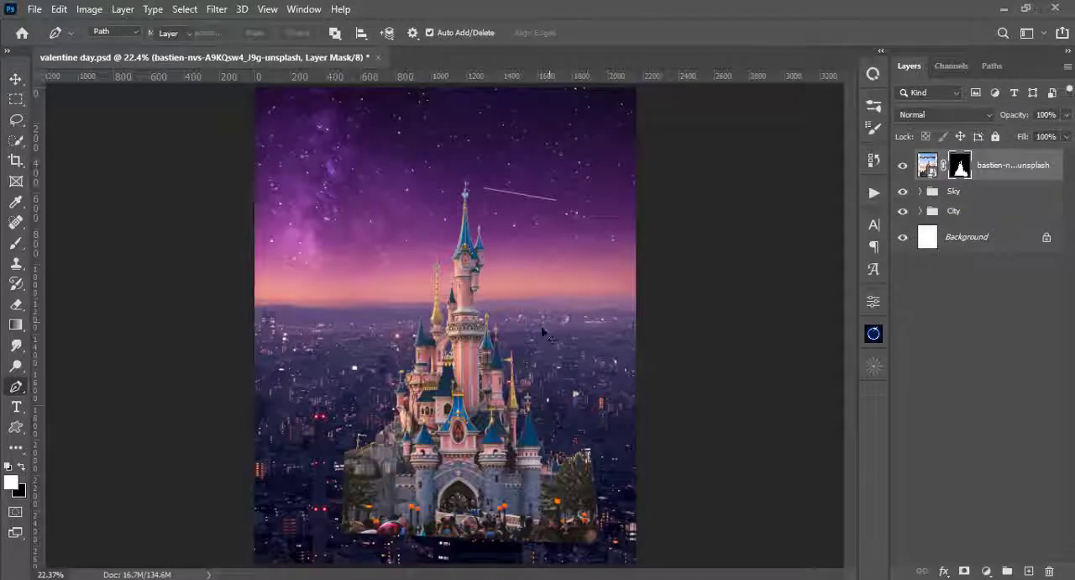
{"action": "key", "text": "v"}
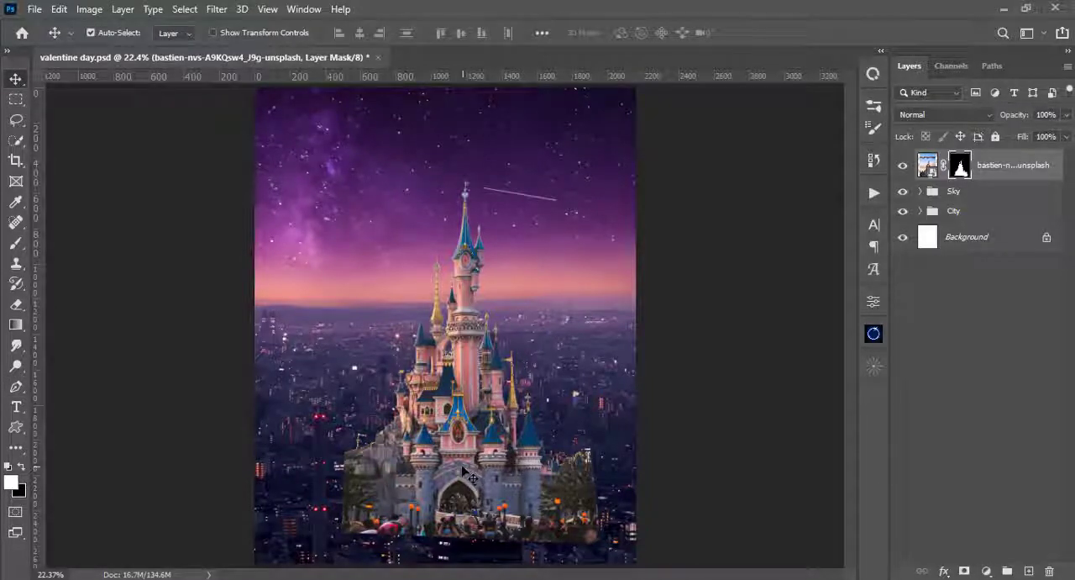
{"action": "left_click_drag", "start_coordinate": [458, 339], "coordinate": [458, 392]}
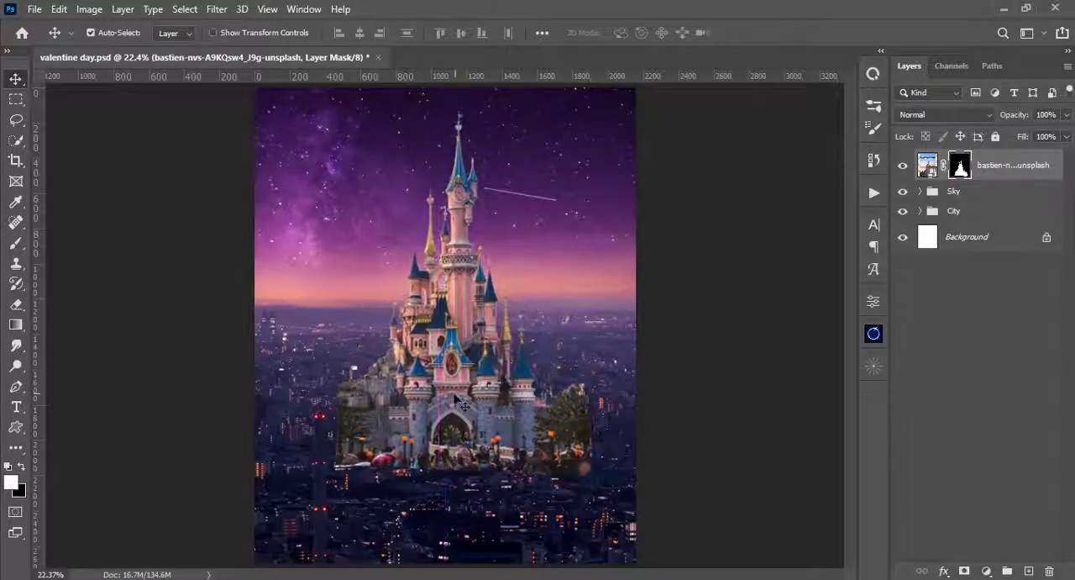
- Put the castle layer into its own group named castle and collapse the group
{"action": "key", "text": "ctrl+minus"}
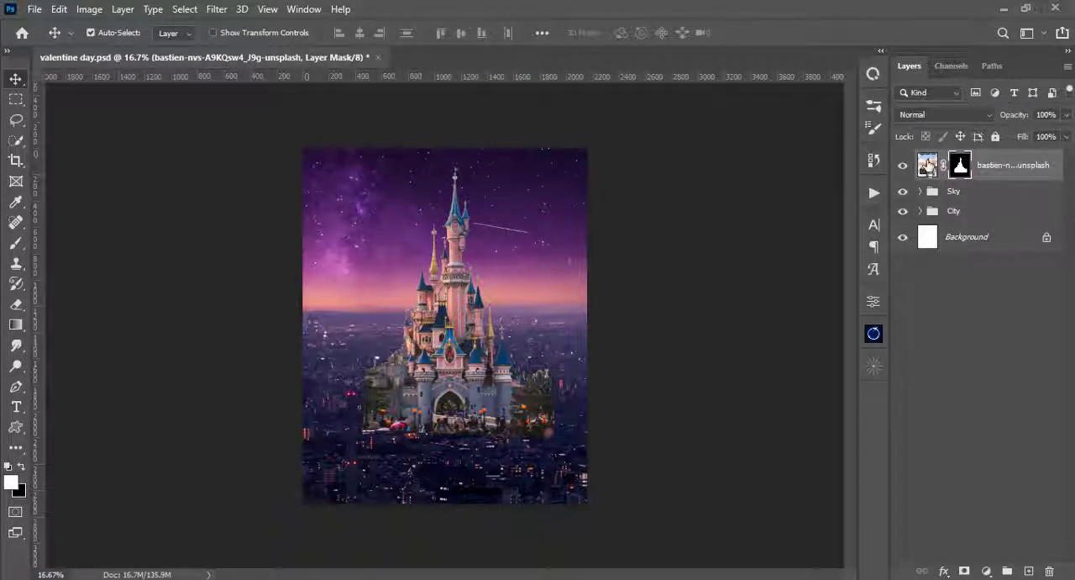
{"action": "left_click", "coordinate": [928, 166]}
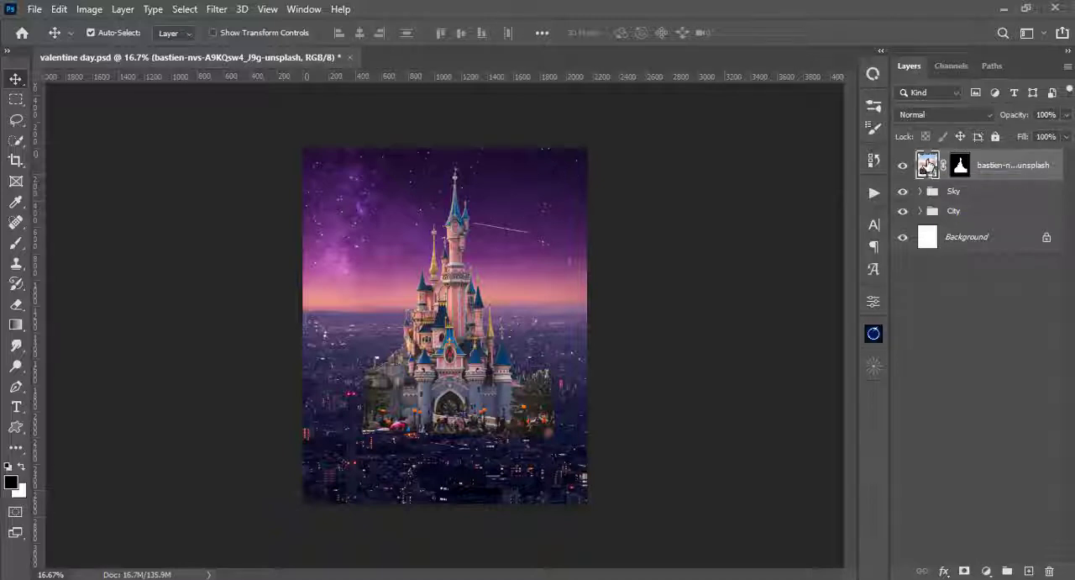
{"action": "key", "text": "ctrl+g"}
{"action": "double_click", "coordinate": [958, 159]}
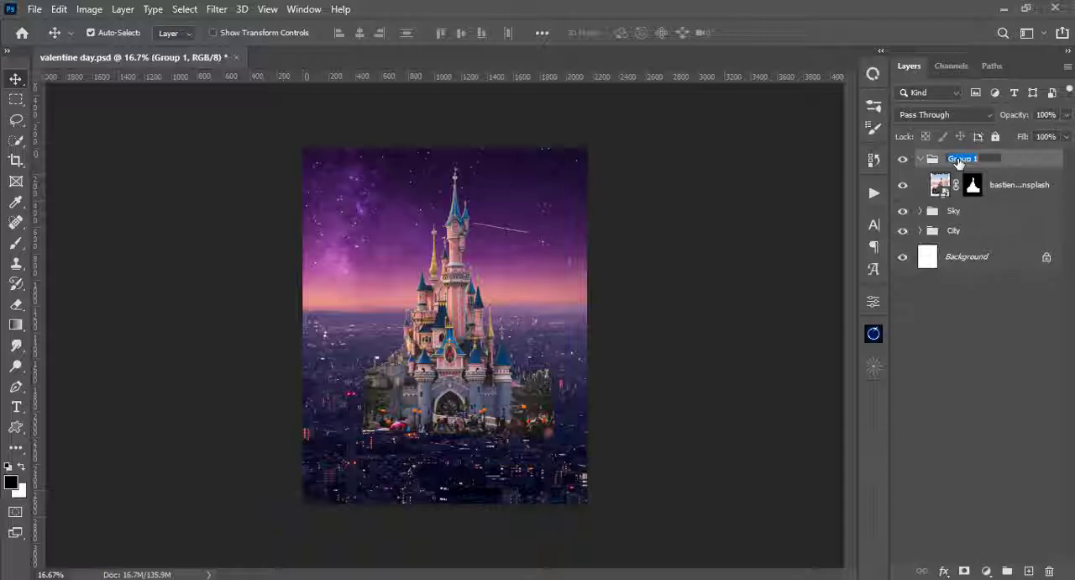
{"action": "type", "text": "castle"}
{"action": "key", "text": "Return"}
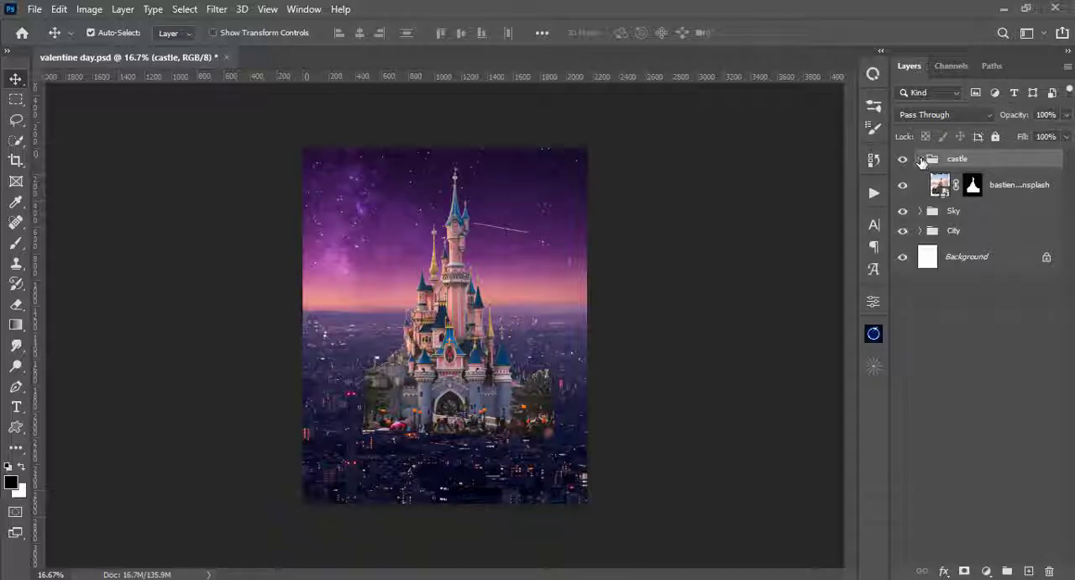
{"action": "left_click", "coordinate": [921, 160]}
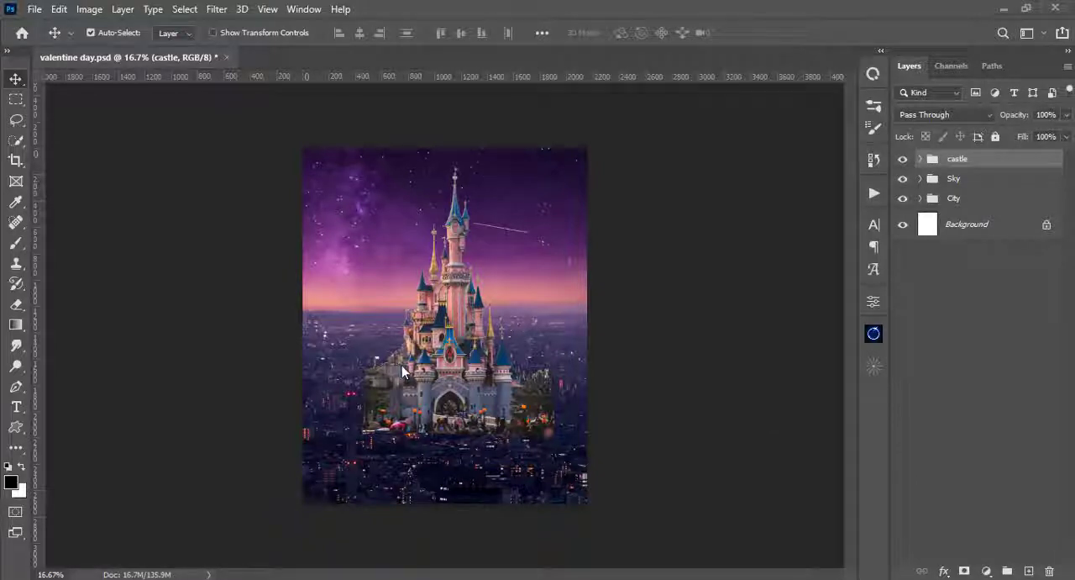
- Paint black on the castle's layer mask with the 400 px, 99% hardness brush to hide the large tree beside it and the crowd along its base
{"action": "key", "text": "ctrl+plus"}
{"action": "key", "text": "ctrl+plus"}
{"action": "key", "text": "ctrl+minus"}
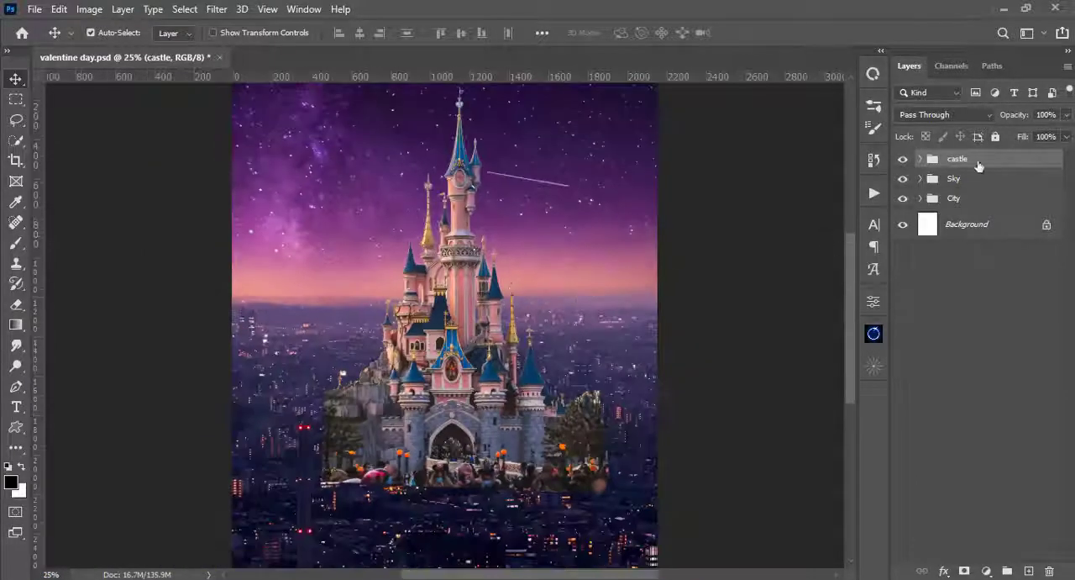
{"action": "left_click", "coordinate": [920, 159]}
{"action": "left_click", "coordinate": [942, 186]}
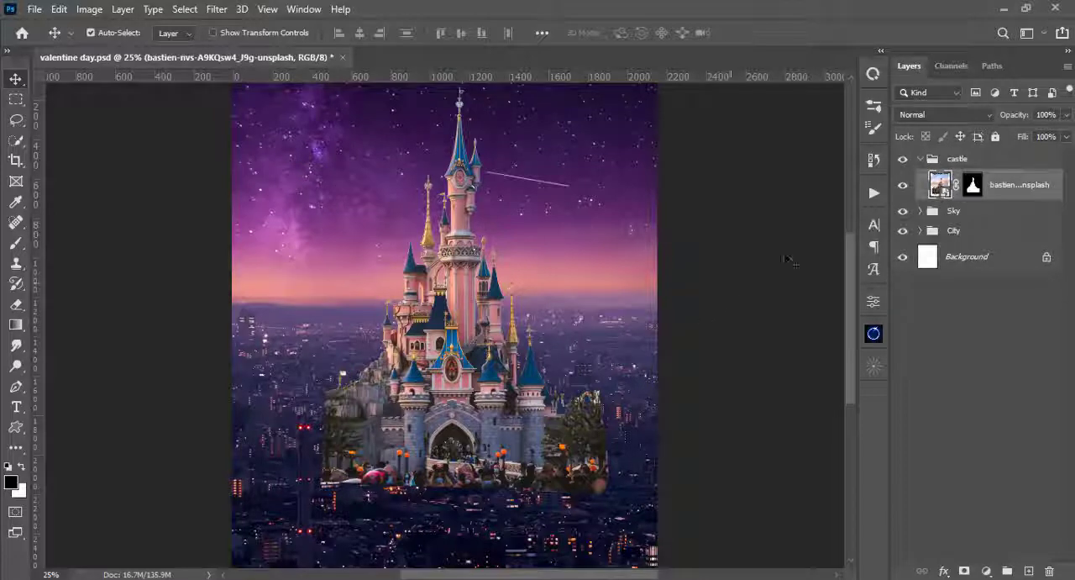
{"action": "left_click", "coordinate": [971, 188]}
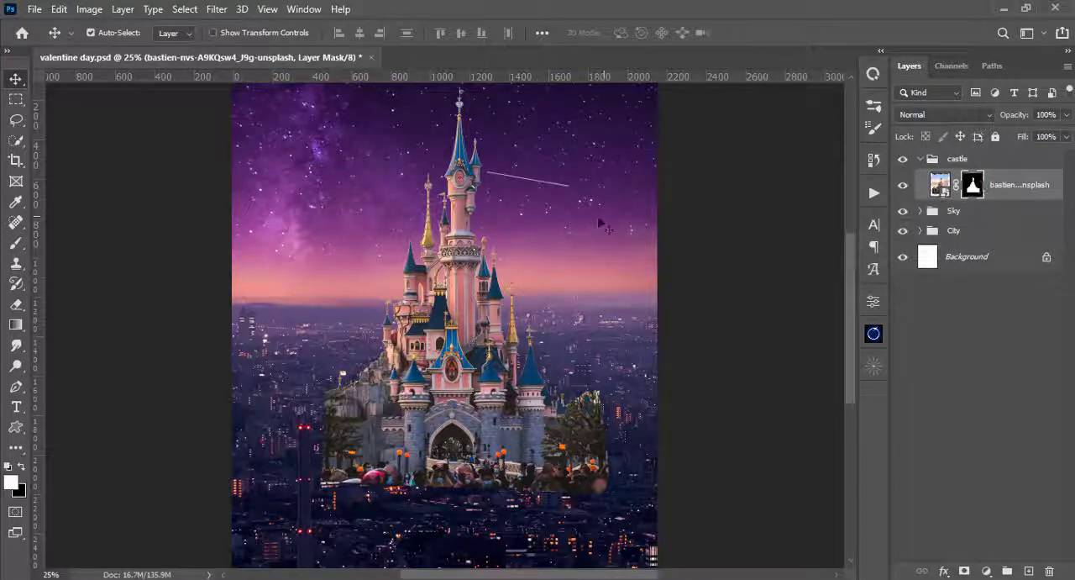
{"action": "key", "text": "b"}
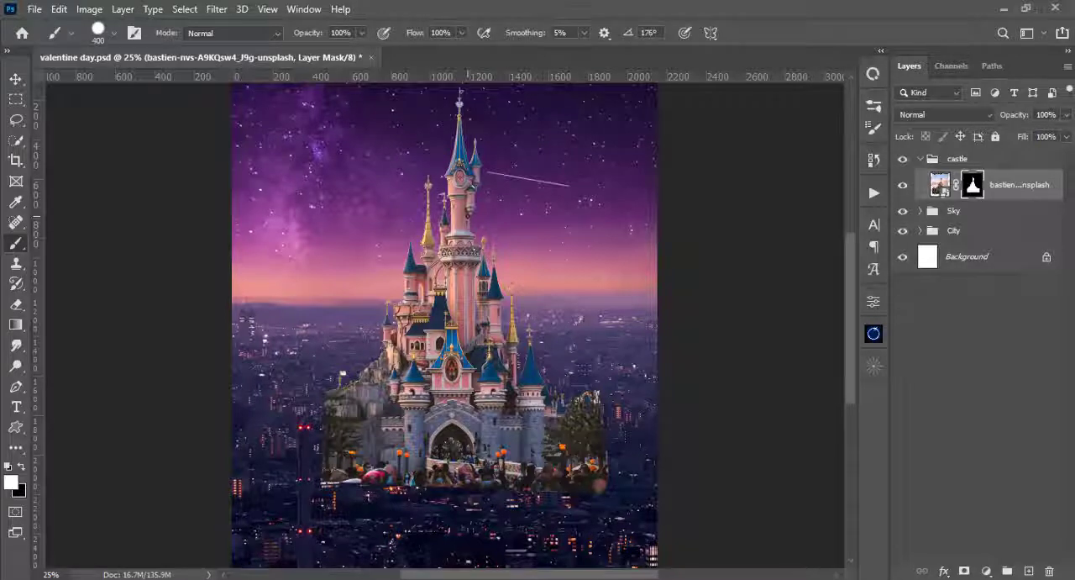
{"action": "right_click", "coordinate": [493, 212]}
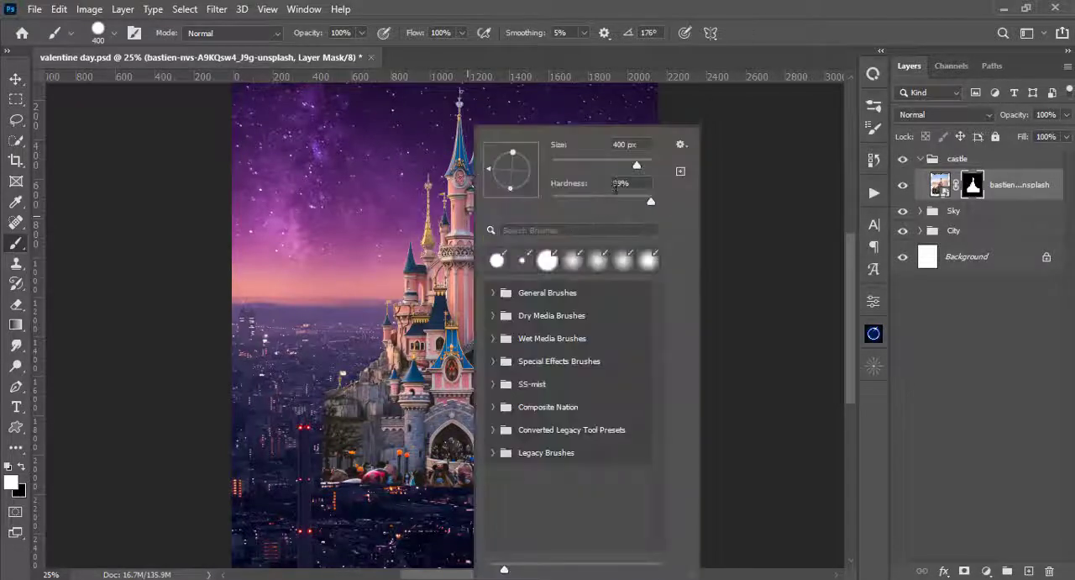
{"action": "left_click", "coordinate": [782, 3]}
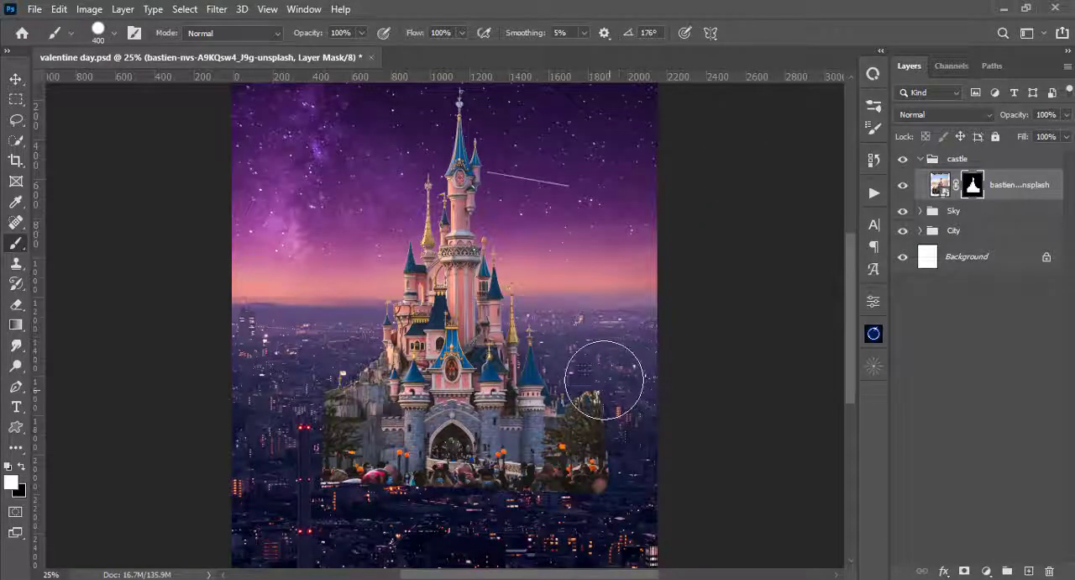
{"action": "left_click_drag", "start_coordinate": [610, 391], "coordinate": [608, 445]}
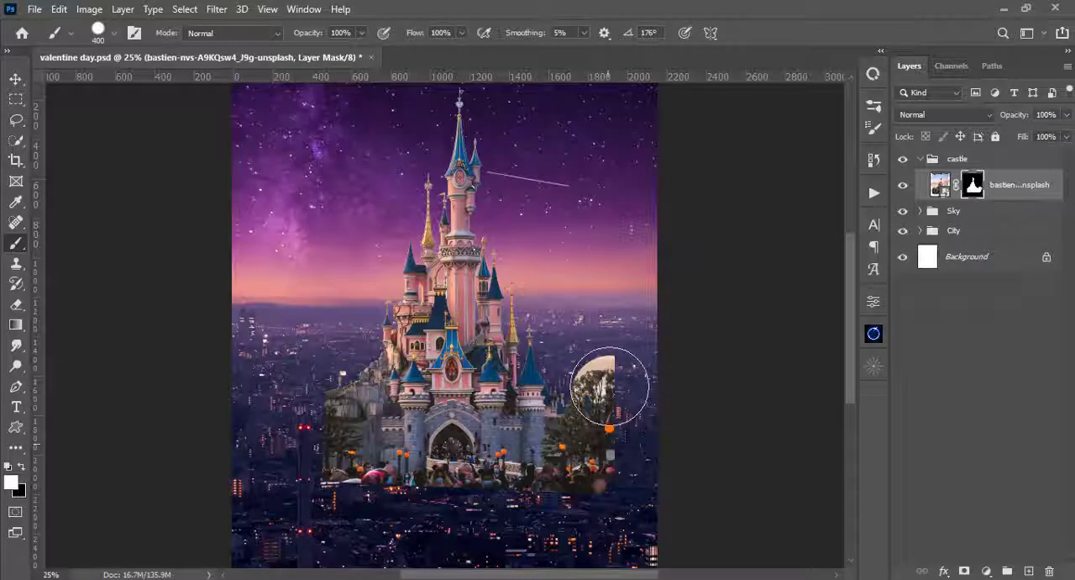
{"action": "key", "text": "x"}
{"action": "mouse_move", "coordinate": [612, 372]}
{"action": "left_mouse_down"}
{"action": "mouse_move", "coordinate": [588, 483]}
{"action": "mouse_move", "coordinate": [607, 420]}
{"action": "mouse_move", "coordinate": [598, 452]}
{"action": "left_mouse_up"}
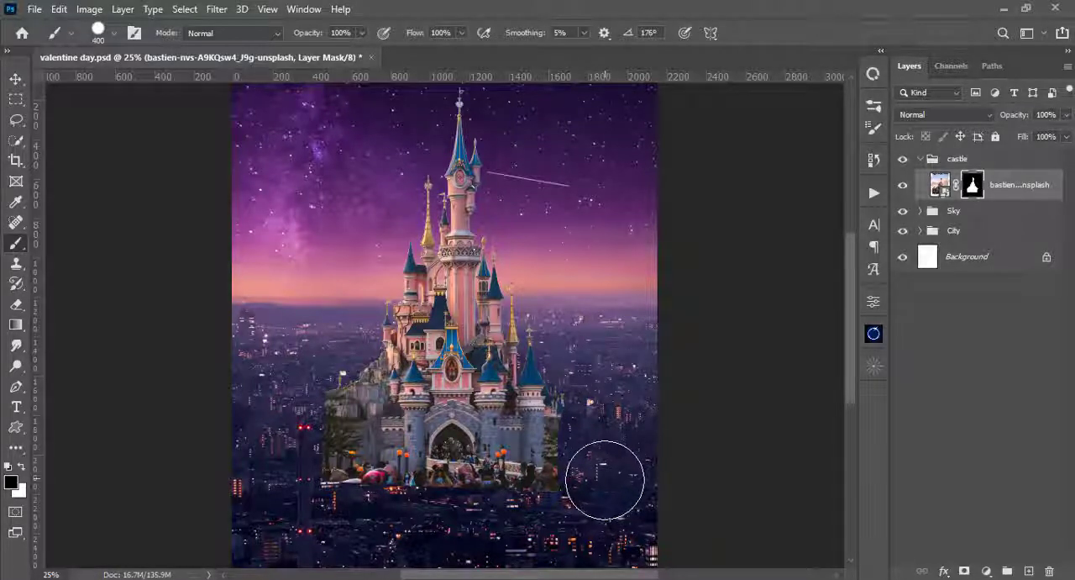
{"action": "left_click_drag", "start_coordinate": [591, 497], "coordinate": [250, 504]}
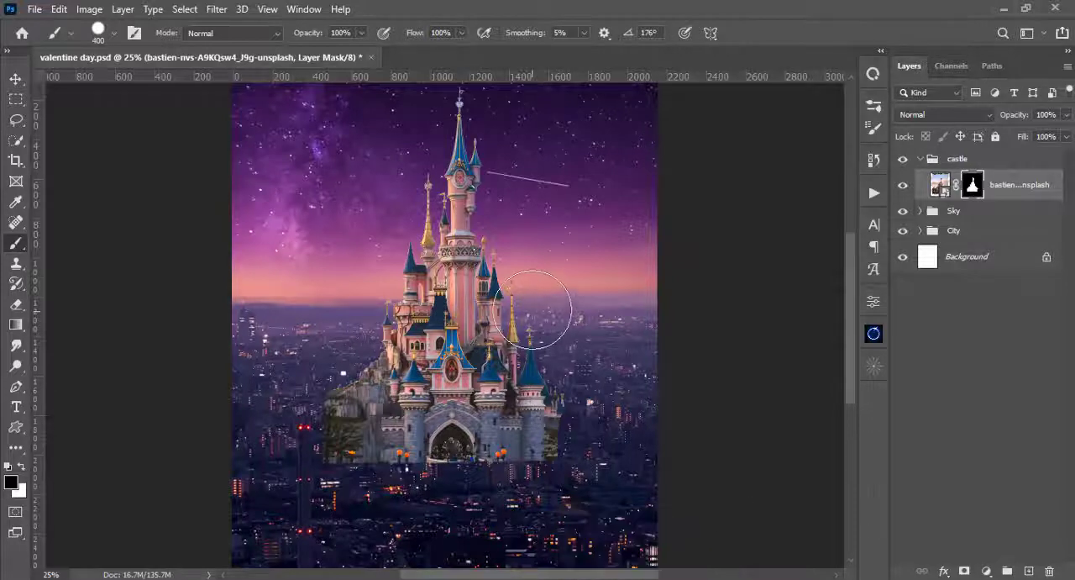
- Move the trimmed castle farther up and slightly left until its tallest spire nearly reaches the canvas's upper edge
{"action": "key", "text": "v"}
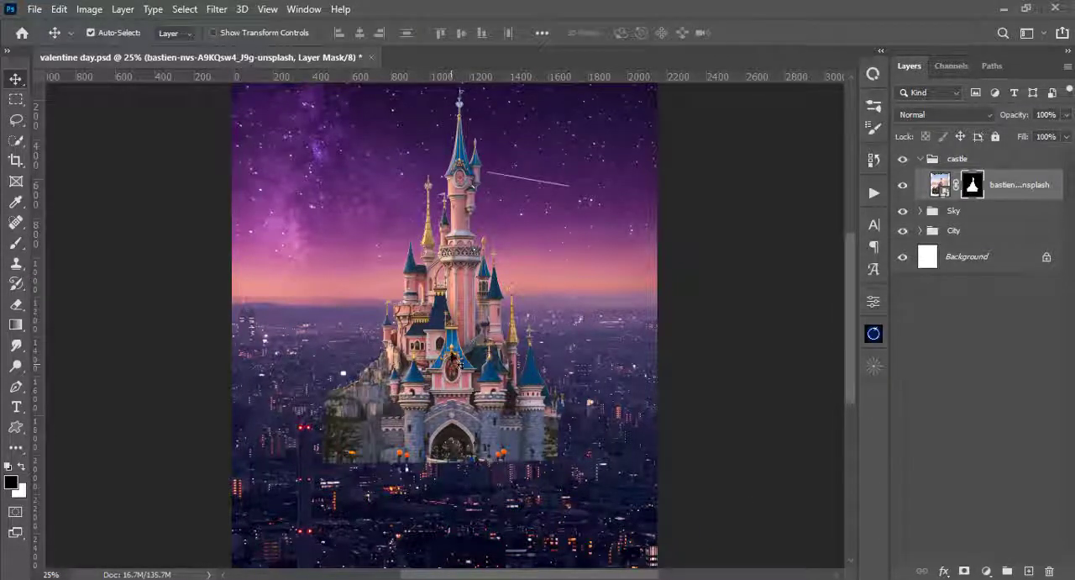
{"action": "key", "text": "ctrl+minus"}
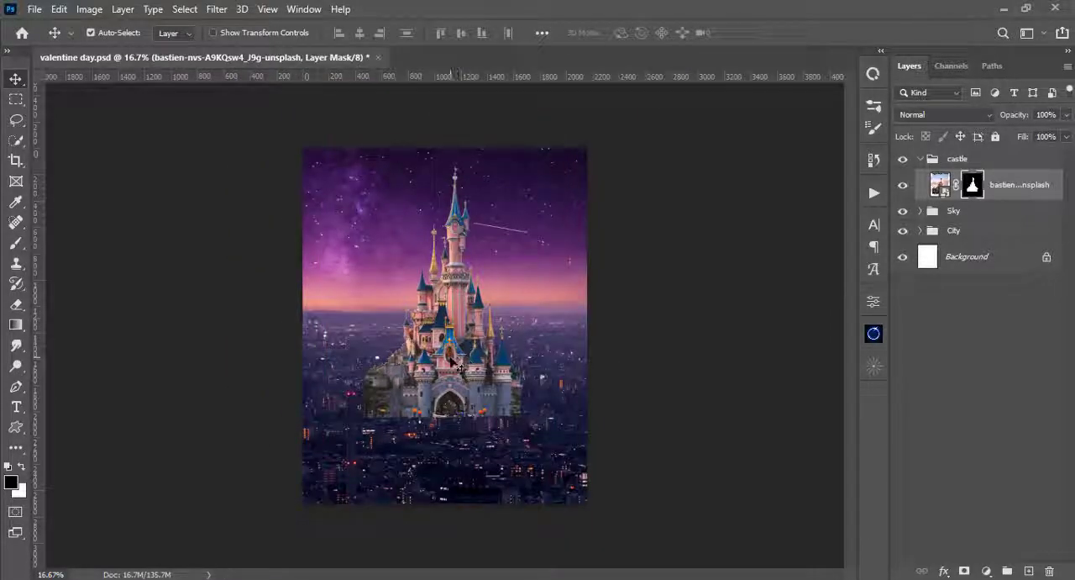
{"action": "mouse_move", "coordinate": [451, 354]}
{"action": "left_mouse_down"}
{"action": "mouse_move", "coordinate": [455, 341]}
{"action": "mouse_move", "coordinate": [454, 383]}
{"action": "mouse_move", "coordinate": [446, 312]}
{"action": "mouse_move", "coordinate": [448, 339]}
{"action": "left_mouse_up"}
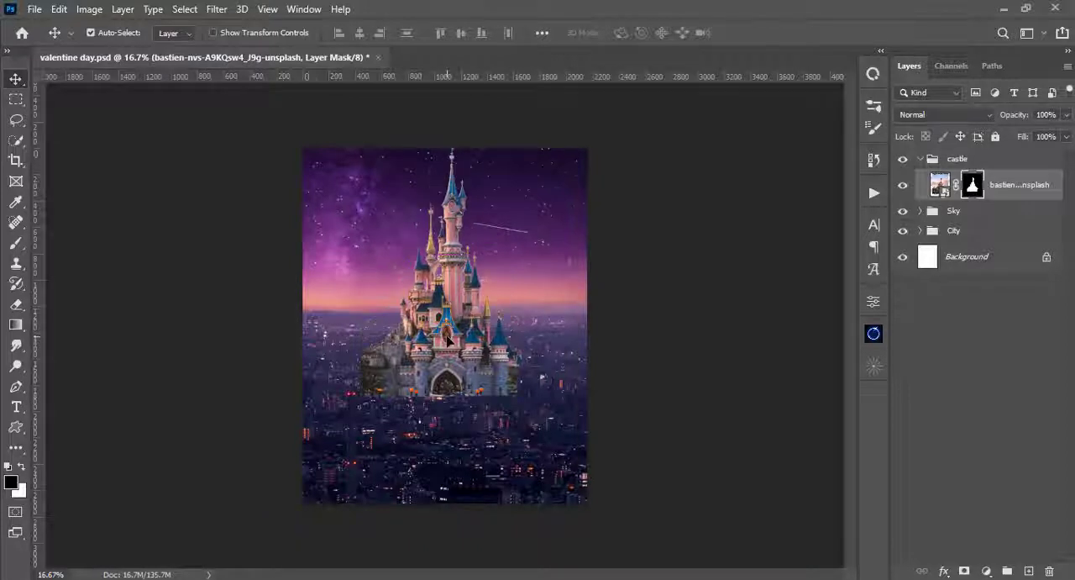
- Use Free Transform to scale the castle proportionally to 83.22% about its centre
{"action": "key", "text": "ctrl"}
{"action": "key", "text": "ctrl+t"}
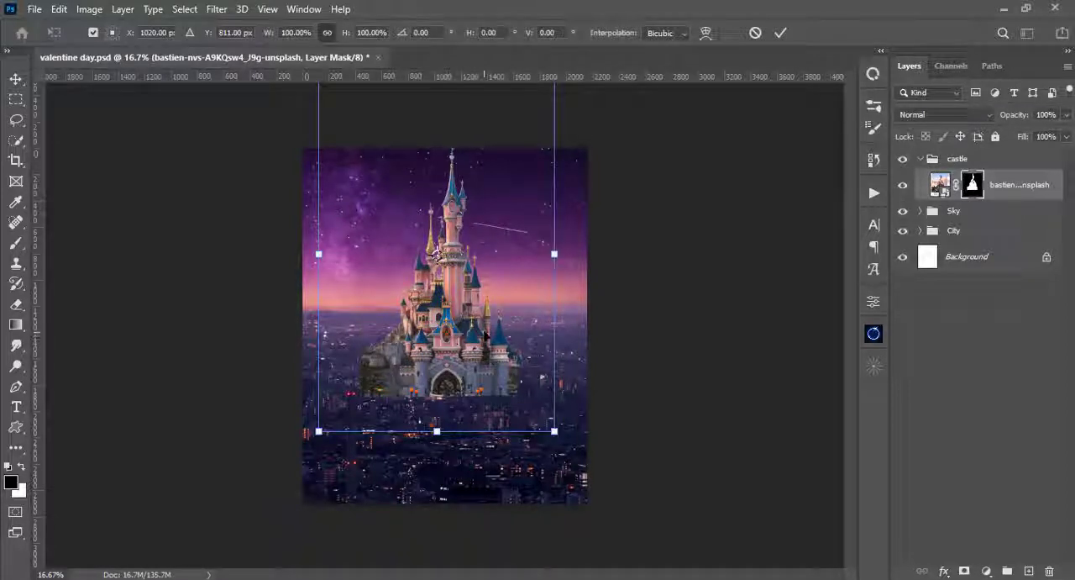
{"action": "left_click_drag", "start_coordinate": [553, 431], "coordinate": [531, 394]}
{"action": "left_click_drag", "start_coordinate": [531, 395], "coordinate": [534, 401]}
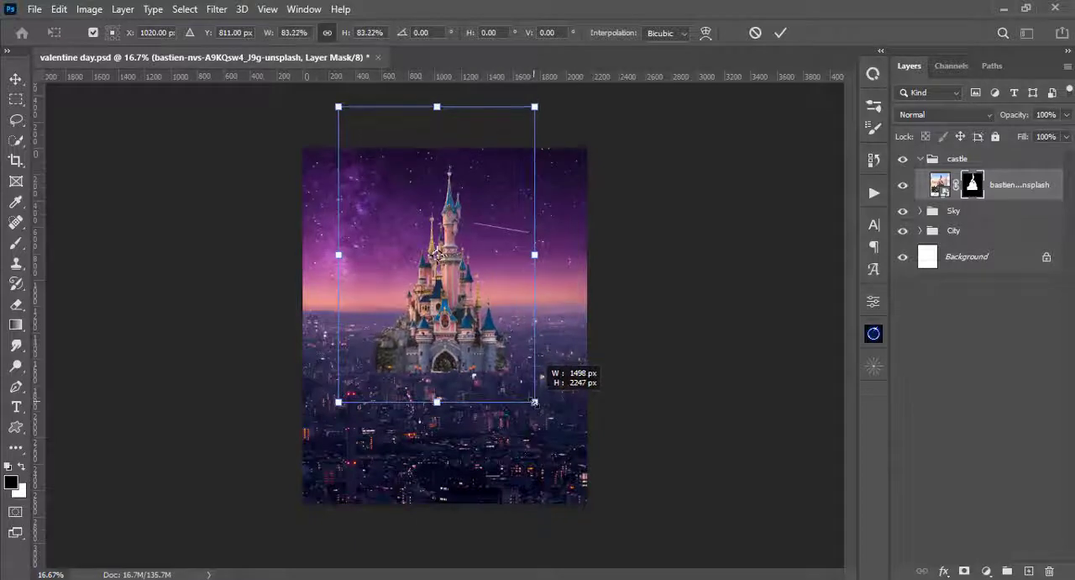
- Flip the castle horizontally, shift it to about X 1140 px, Y 806 px, and apply the transform
{"action": "right_click", "coordinate": [478, 312]}
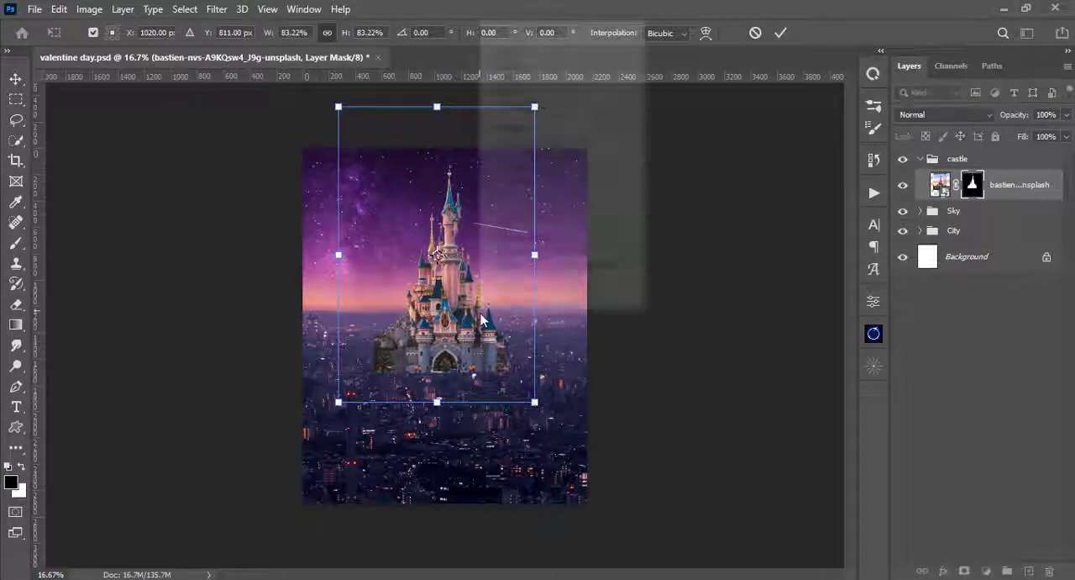
{"action": "left_click", "coordinate": [538, 289]}
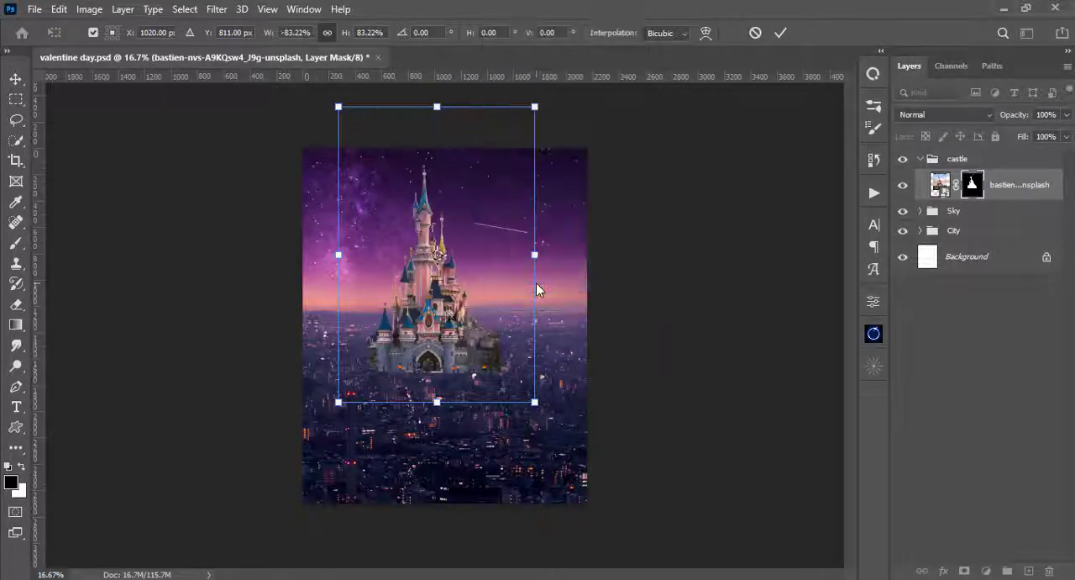
{"action": "mouse_move", "coordinate": [441, 306]}
{"action": "left_mouse_down"}
{"action": "mouse_move", "coordinate": [462, 308]}
{"action": "mouse_move", "coordinate": [452, 307]}
{"action": "left_mouse_up"}
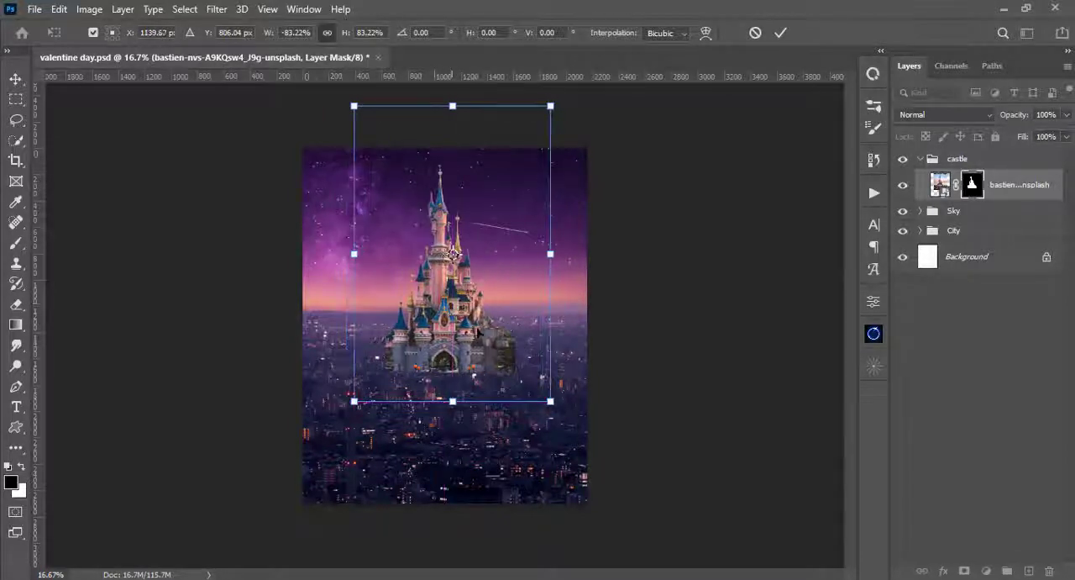
{"action": "key", "text": "Return"}
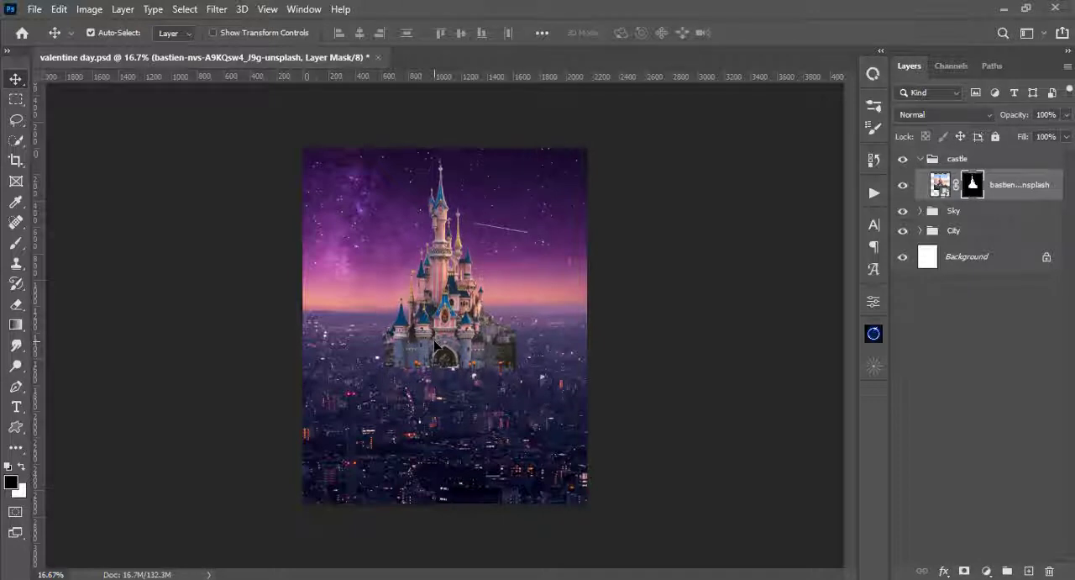
- Nudge the castle slightly upward on the horizon and collapse the castle group
{"action": "key", "text": "shift+Up"}
{"action": "key", "text": "shift+Up"}
{"action": "key", "text": "shift+Up"}
{"action": "key", "text": "shift+Up"}
{"action": "key", "text": "shift+Up"}
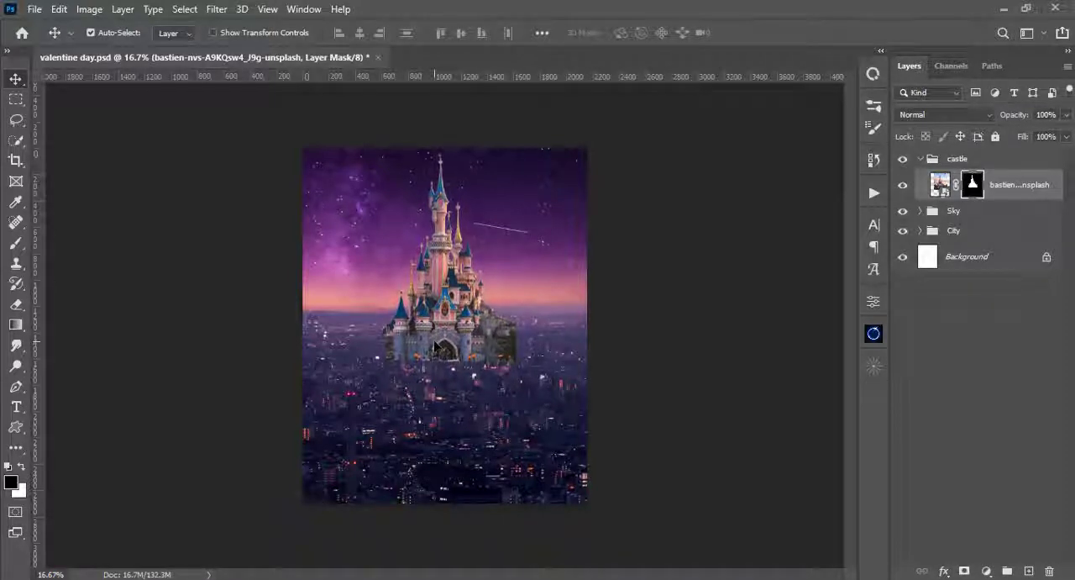
{"action": "key", "text": "shift+Up"}
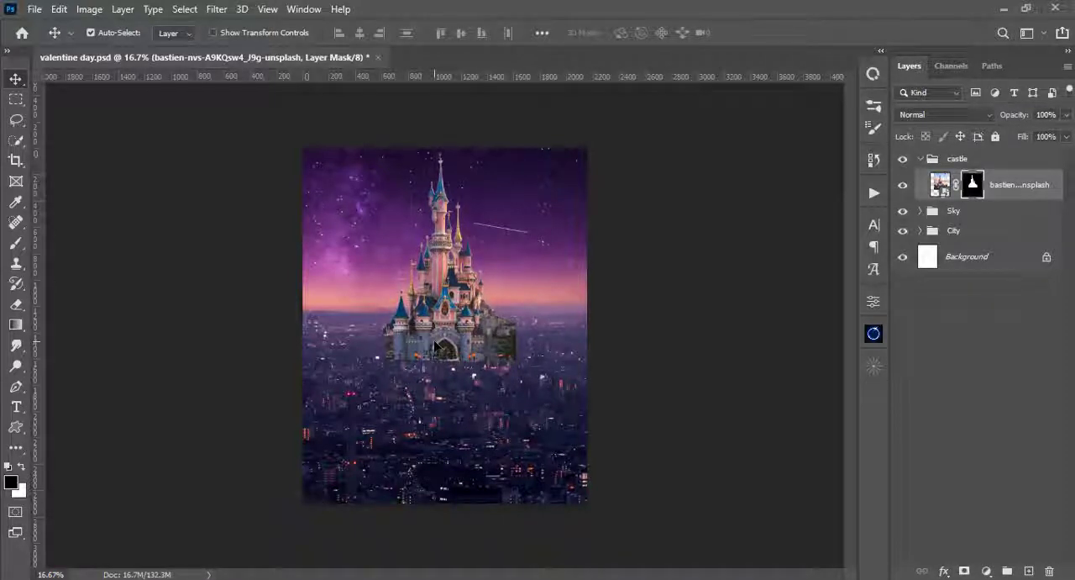
{"action": "left_click", "coordinate": [919, 160]}
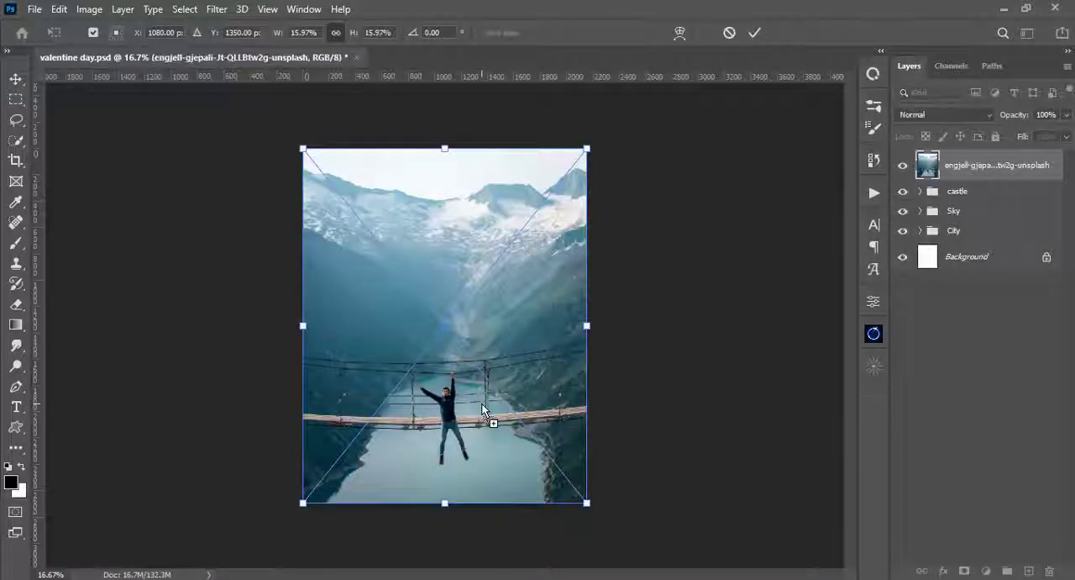
- Place the suspension-bridge photo above the castle group, enlarge it proportionally beyond the canvas with Free Transform, and shift it up and right
{"action": "key", "text": "Return"}
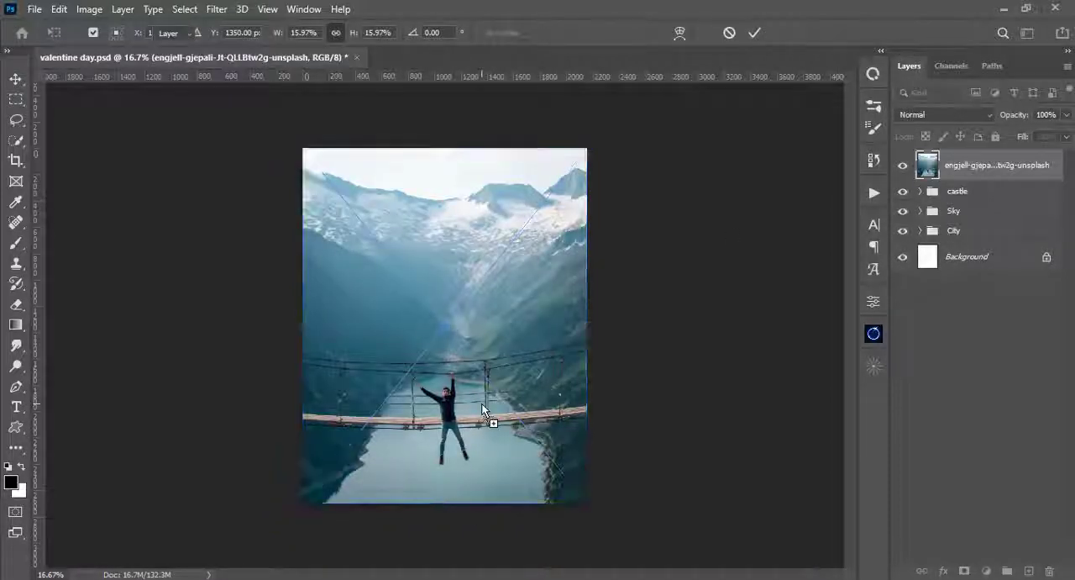
{"action": "key", "text": "ctrl+0"}
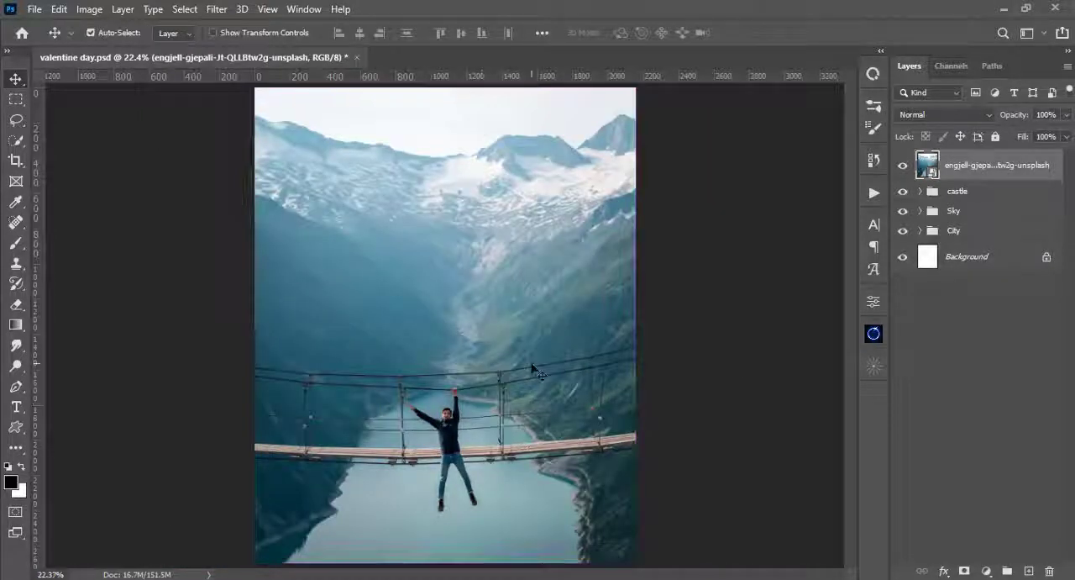
{"action": "key", "text": "ctrl+t"}
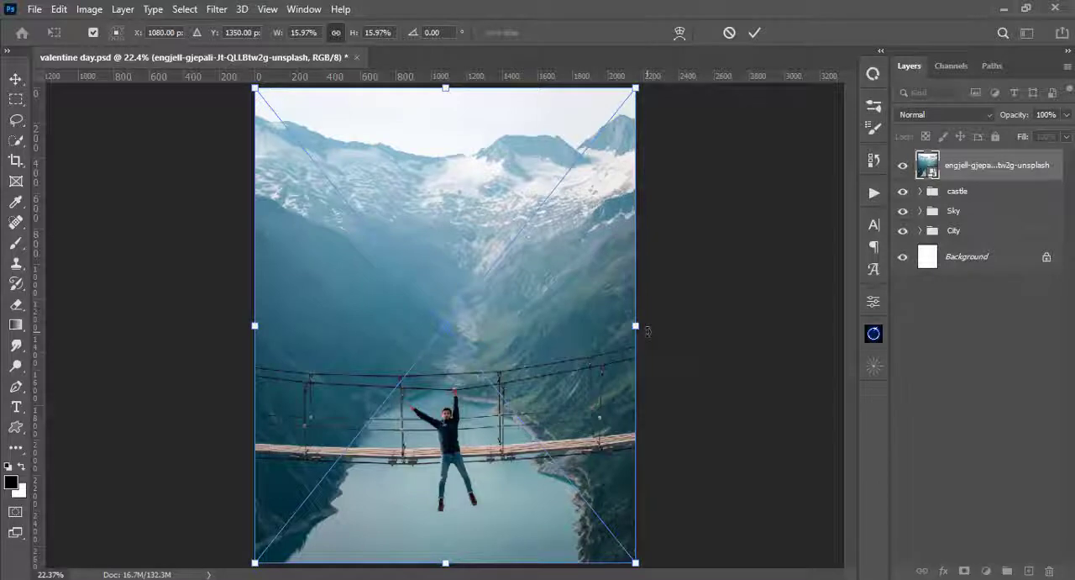
{"action": "key", "text": "ctrl+minus"}
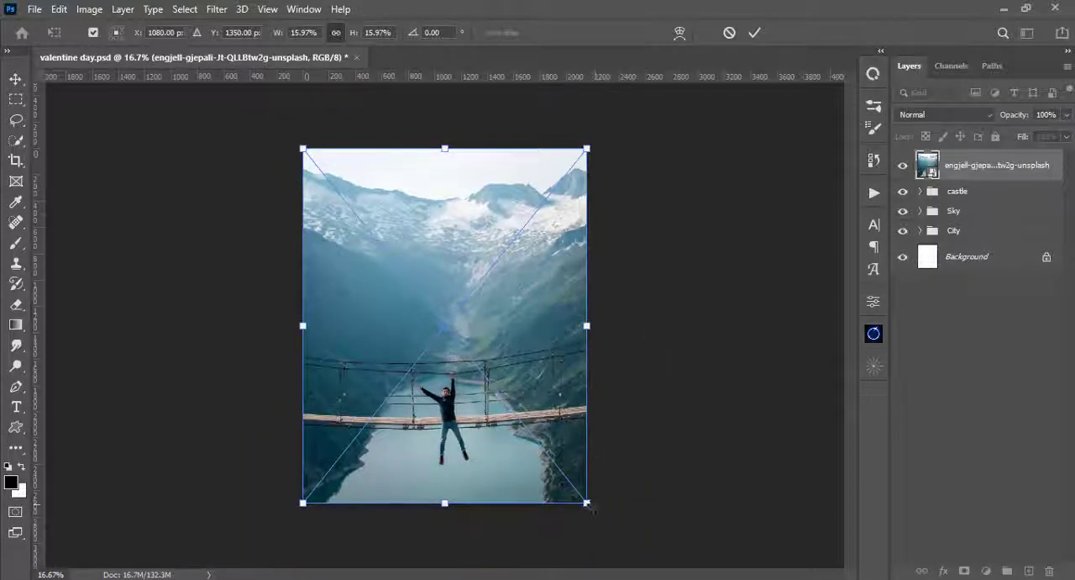
{"action": "left_click_drag", "start_coordinate": [590, 504], "coordinate": [638, 563]}
{"action": "left_click_drag", "start_coordinate": [477, 403], "coordinate": [509, 317]}
{"action": "key", "text": "Return"}
{"action": "key", "text": "ctrl+plus"}
{"action": "left_click_drag", "start_coordinate": [555, 383], "coordinate": [543, 360]}
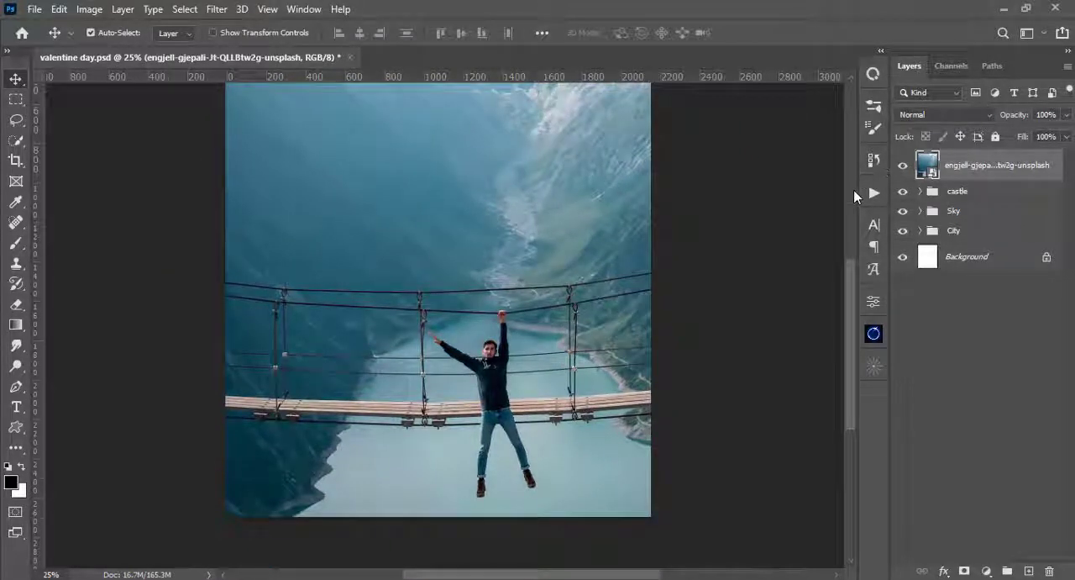
- Compare the bridge photo's Red, Green and Blue channels and duplicate the Blue channel
{"action": "left_click", "coordinate": [964, 68]}
{"action": "left_click", "coordinate": [925, 187]}
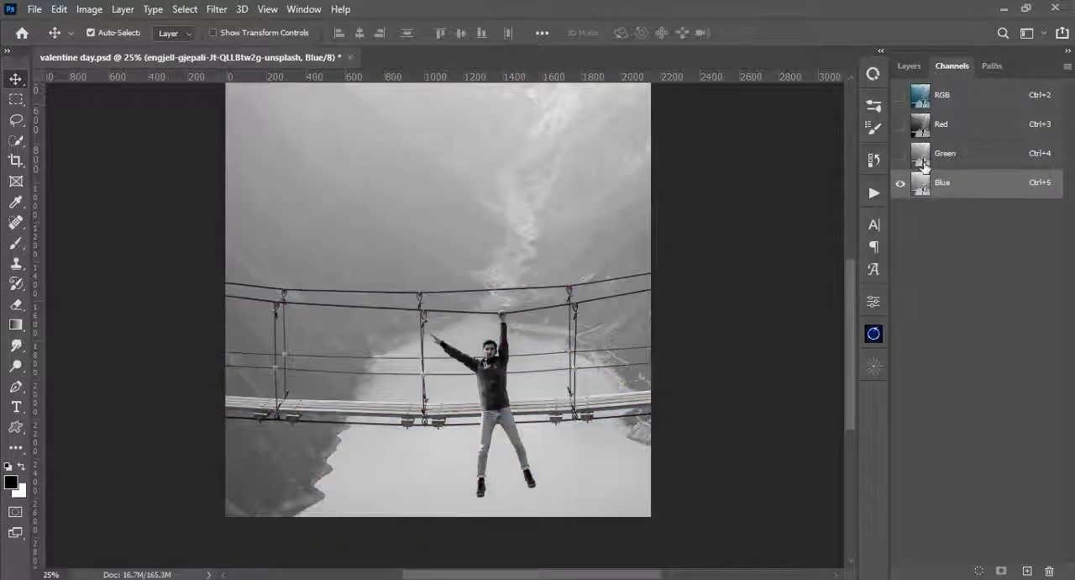
{"action": "left_click", "coordinate": [924, 164]}
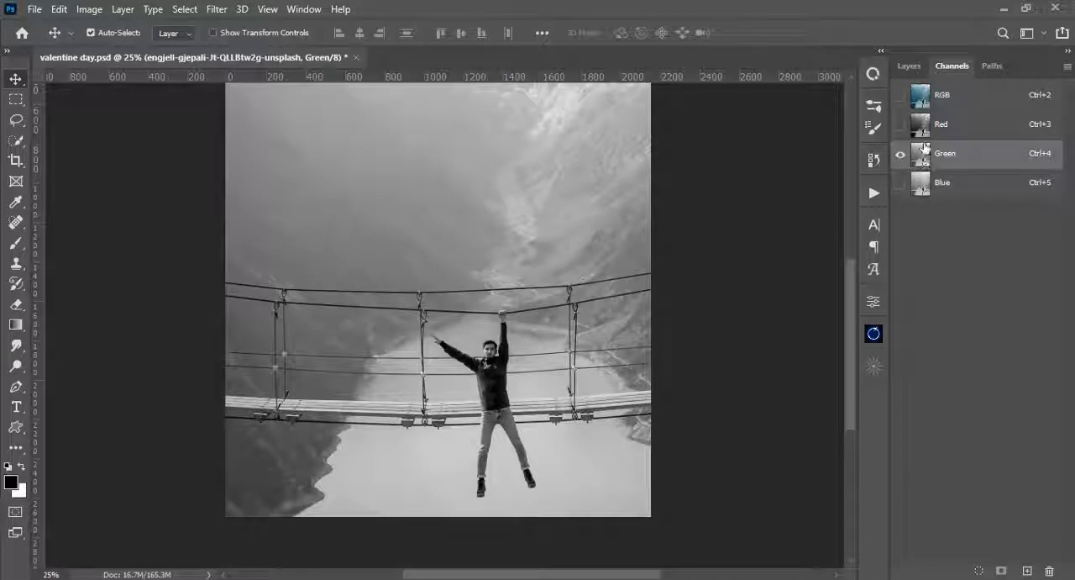
{"action": "left_click", "coordinate": [925, 128]}
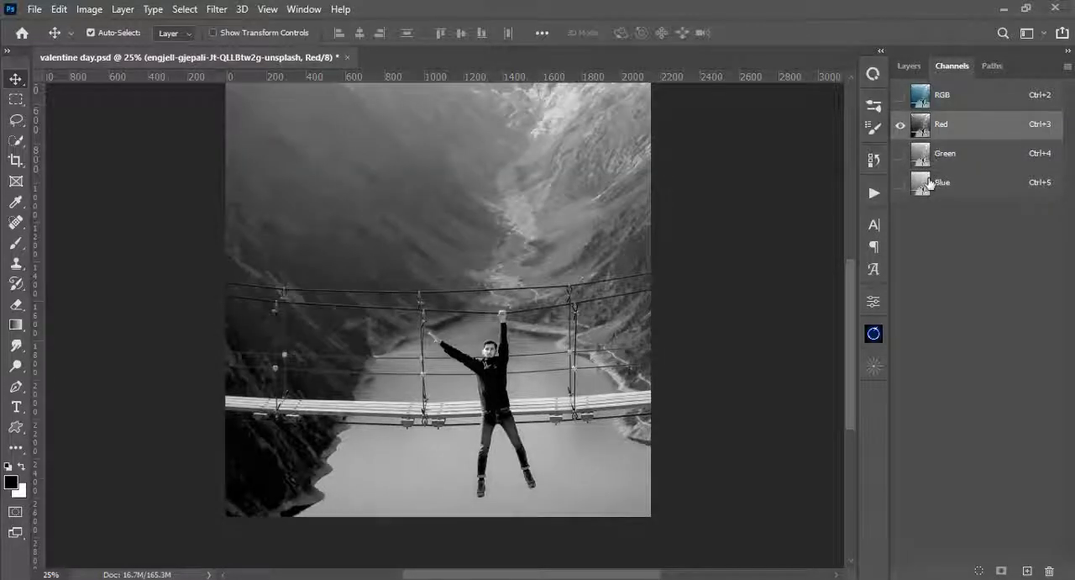
{"action": "left_click", "coordinate": [928, 173]}
{"action": "left_click", "coordinate": [926, 161]}
{"action": "left_click", "coordinate": [922, 189]}
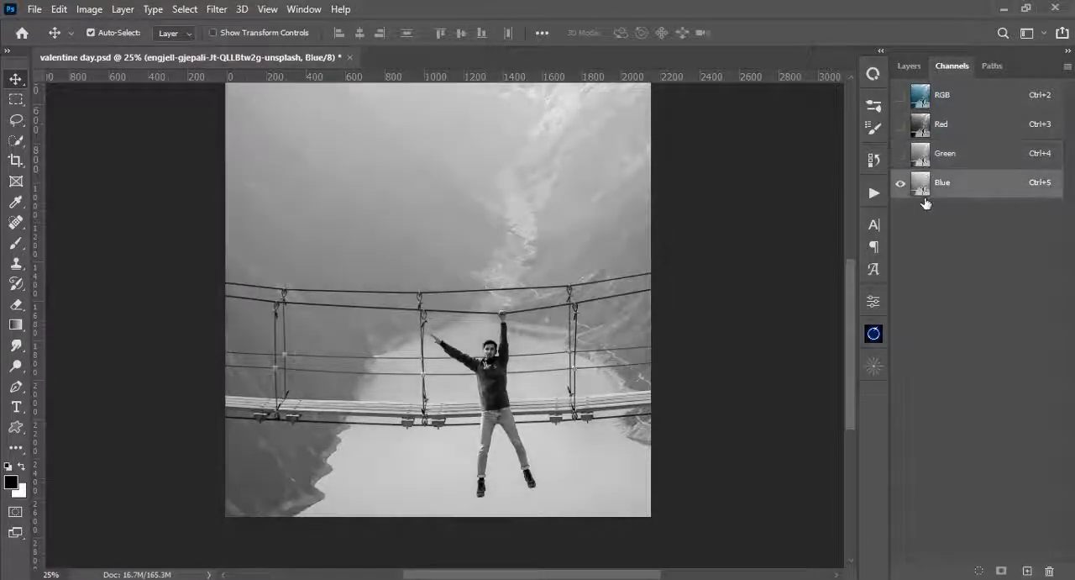
{"action": "left_click_drag", "start_coordinate": [918, 189], "coordinate": [1030, 570]}
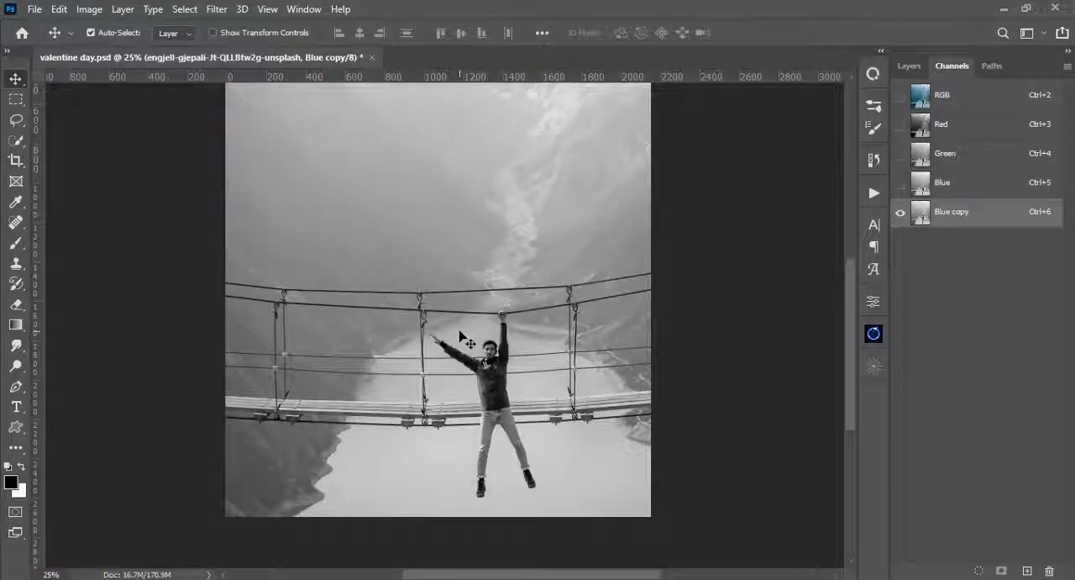
- Hide the guides over the document
{"action": "scroll", "coordinate": [462, 338], "scroll_direction": "up", "scroll_amount": 1}
{"action": "scroll", "coordinate": [462, 338], "scroll_direction": "up", "scroll_amount": 1}
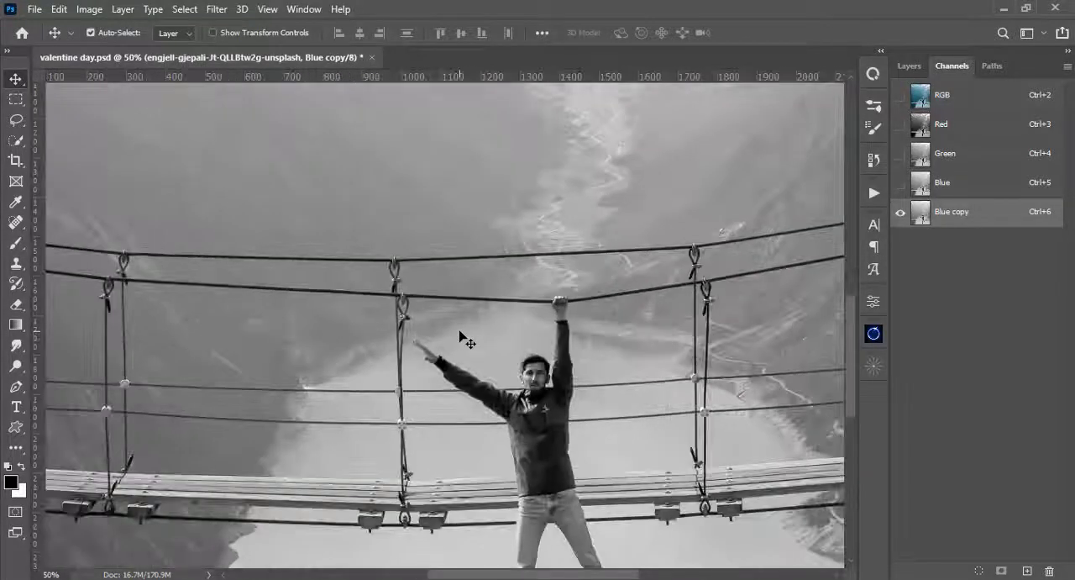
{"action": "scroll", "coordinate": [462, 338], "scroll_direction": "down", "scroll_amount": 1}
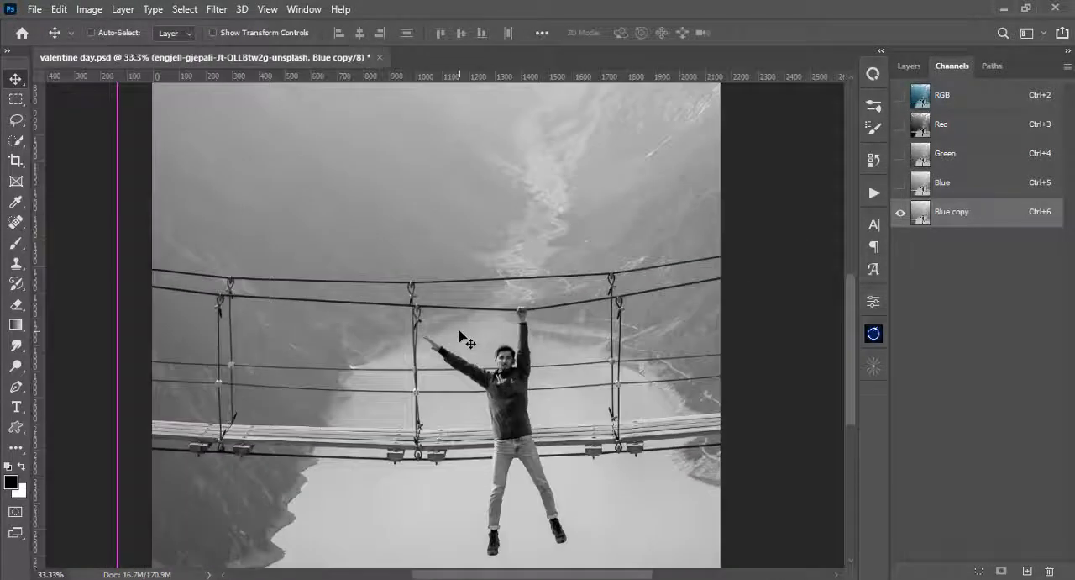
{"action": "key", "text": "ctrl+semicolon"}
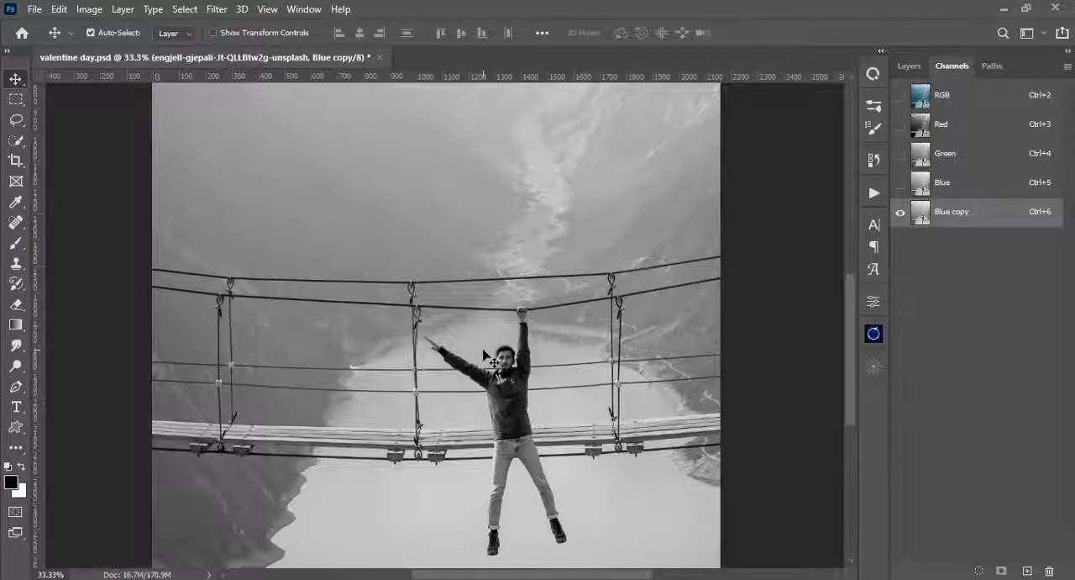
- Trace the upper edge of the bridge deck with a Pen tool path from the left canvas edge to the middle hanger
{"action": "scroll", "coordinate": [260, 328], "scroll_direction": "up", "scroll_amount": 5}
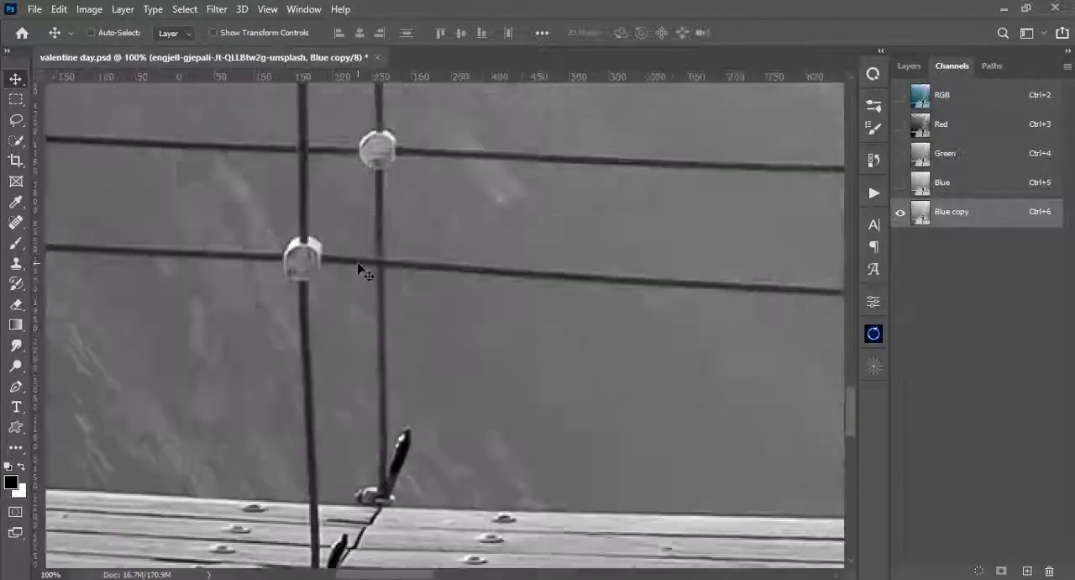
{"action": "key", "text": "p"}
{"action": "left_click", "coordinate": [144, 343]}
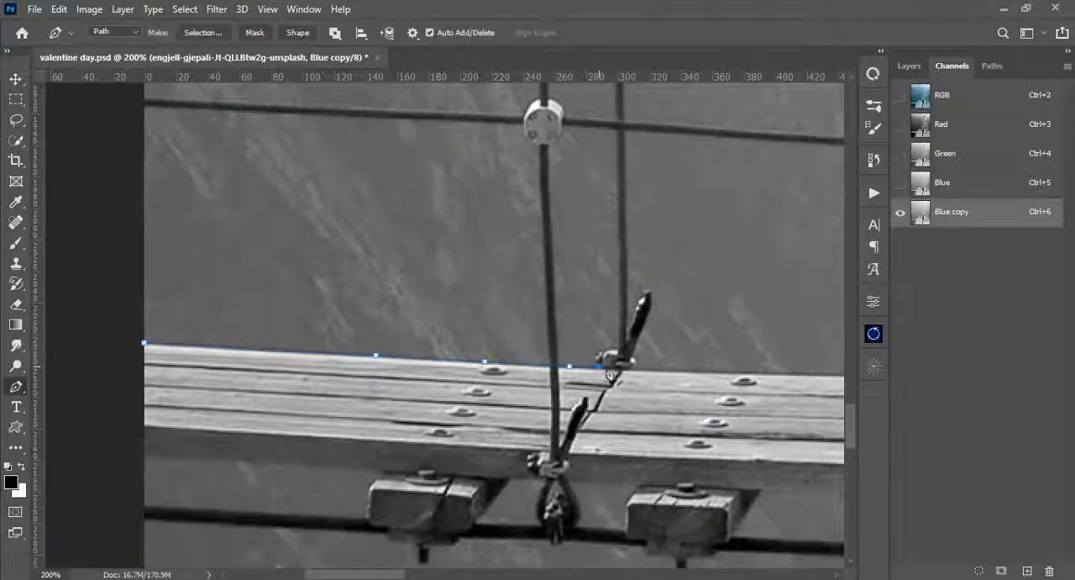
{"action": "left_click", "coordinate": [631, 367]}
{"action": "left_click_drag", "start_coordinate": [784, 378], "coordinate": [387, 358]}
{"action": "left_click", "coordinate": [574, 358]}
{"action": "left_click_drag", "start_coordinate": [675, 367], "coordinate": [353, 368]}
{"action": "left_click", "coordinate": [385, 362]}
{"action": "left_click_drag", "start_coordinate": [517, 362], "coordinate": [281, 362]}
{"action": "left_click", "coordinate": [315, 364]}
{"action": "left_click_drag", "start_coordinate": [479, 370], "coordinate": [313, 364]}
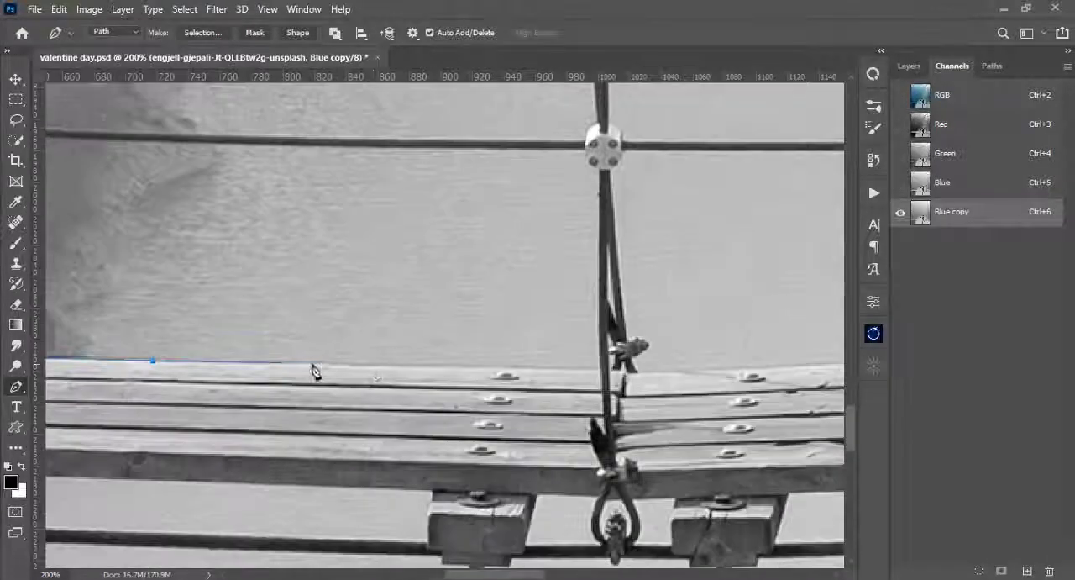
{"action": "left_click", "coordinate": [324, 363]}
{"action": "left_click", "coordinate": [372, 364]}
{"action": "left_click", "coordinate": [466, 366]}
{"action": "left_click_drag", "start_coordinate": [479, 369], "coordinate": [304, 368]}
{"action": "left_click", "coordinate": [370, 366]}
{"action": "left_click", "coordinate": [467, 370]}
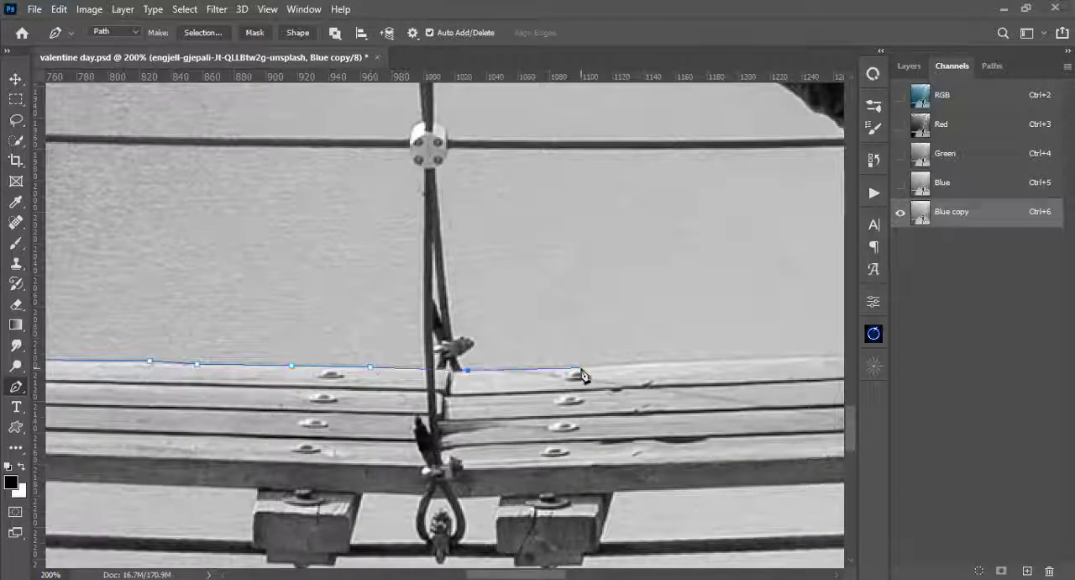
- Continue the path along the deck's upper edge from the middle hanger past the man to the right canvas edge
{"action": "left_click", "coordinate": [582, 368]}
{"action": "left_click_drag", "start_coordinate": [626, 368], "coordinate": [224, 386]}
{"action": "left_click", "coordinate": [478, 378]}
{"action": "left_click_drag", "start_coordinate": [692, 379], "coordinate": [320, 402]}
{"action": "left_click", "coordinate": [342, 394]}
{"action": "left_click", "coordinate": [458, 389]}
{"action": "left_click_drag", "start_coordinate": [651, 387], "coordinate": [290, 405]}
{"action": "left_click", "coordinate": [302, 397]}
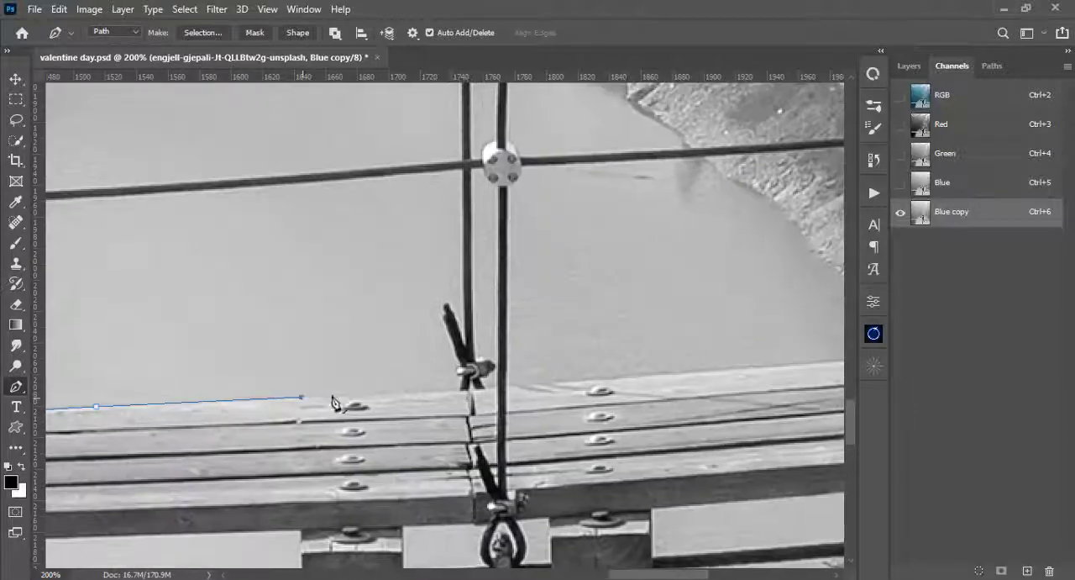
{"action": "left_click", "coordinate": [454, 391]}
{"action": "left_click", "coordinate": [482, 389]}
{"action": "left_click", "coordinate": [506, 387]}
{"action": "left_click", "coordinate": [533, 384]}
{"action": "left_click_drag", "start_coordinate": [724, 375], "coordinate": [337, 401]}
{"action": "left_click", "coordinate": [449, 389]}
{"action": "left_click", "coordinate": [613, 375]}
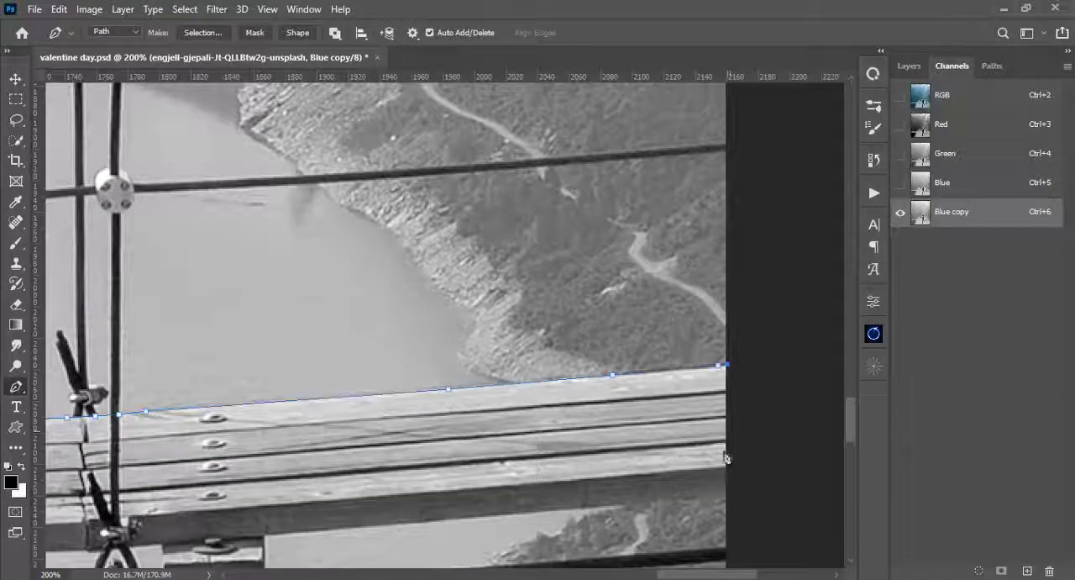
- Take the path down the deck's right end and back along its underside to the rightmost support block
{"action": "left_click", "coordinate": [728, 497]}
{"action": "scroll", "coordinate": [729, 497], "scroll_direction": "down", "scroll_amount": 3}
{"action": "left_click", "coordinate": [268, 335]}
{"action": "left_click_drag", "start_coordinate": [268, 336], "coordinate": [423, 294]}
- Trace the path around the rightmost support block and its protruding bolt, back up to the deck's underside
{"action": "left_click", "coordinate": [424, 319]}
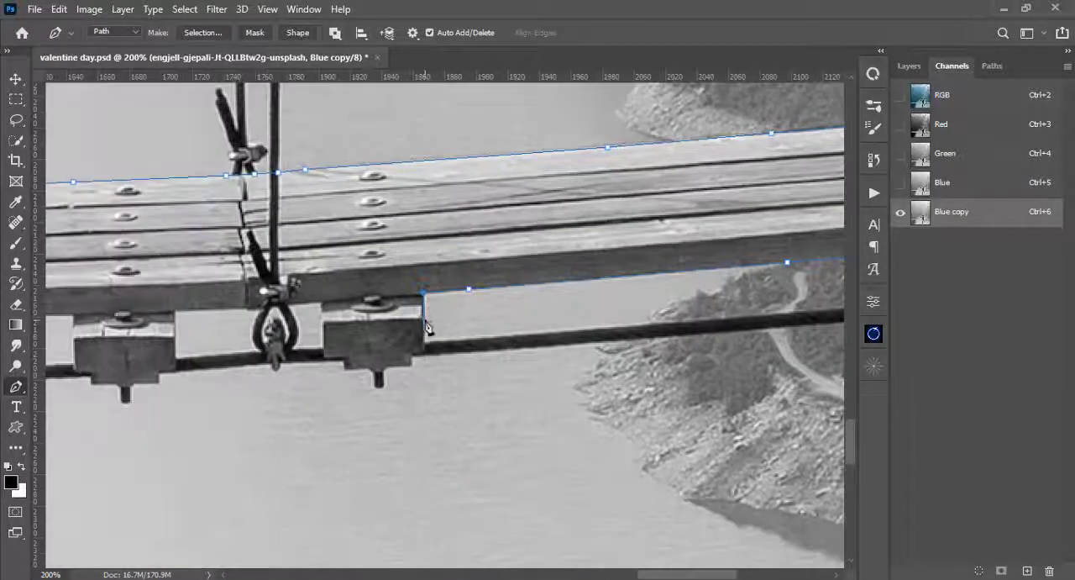
{"action": "left_click", "coordinate": [425, 343]}
{"action": "left_click", "coordinate": [424, 354]}
{"action": "left_click", "coordinate": [415, 356]}
{"action": "left_click", "coordinate": [413, 362]}
{"action": "left_click", "coordinate": [399, 366]}
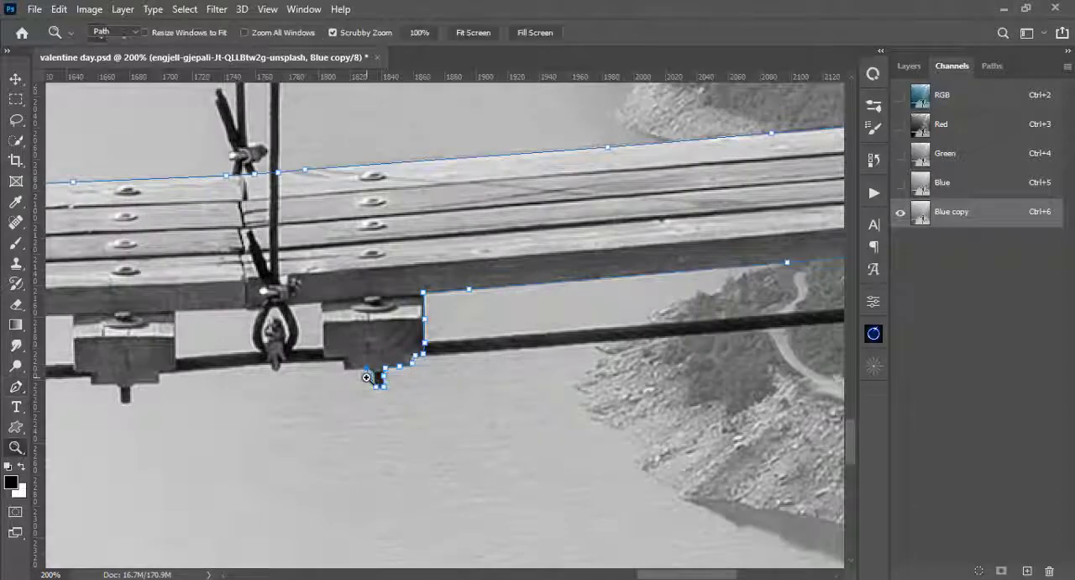
{"action": "key", "text": "p"}
{"action": "left_click", "coordinate": [352, 368]}
{"action": "left_click", "coordinate": [323, 337]}
{"action": "left_click", "coordinate": [323, 317]}
{"action": "left_click", "coordinate": [323, 303]}
- Extend the path along the deck's underside past the right hanger to the next support block
{"action": "left_click", "coordinate": [289, 305]}
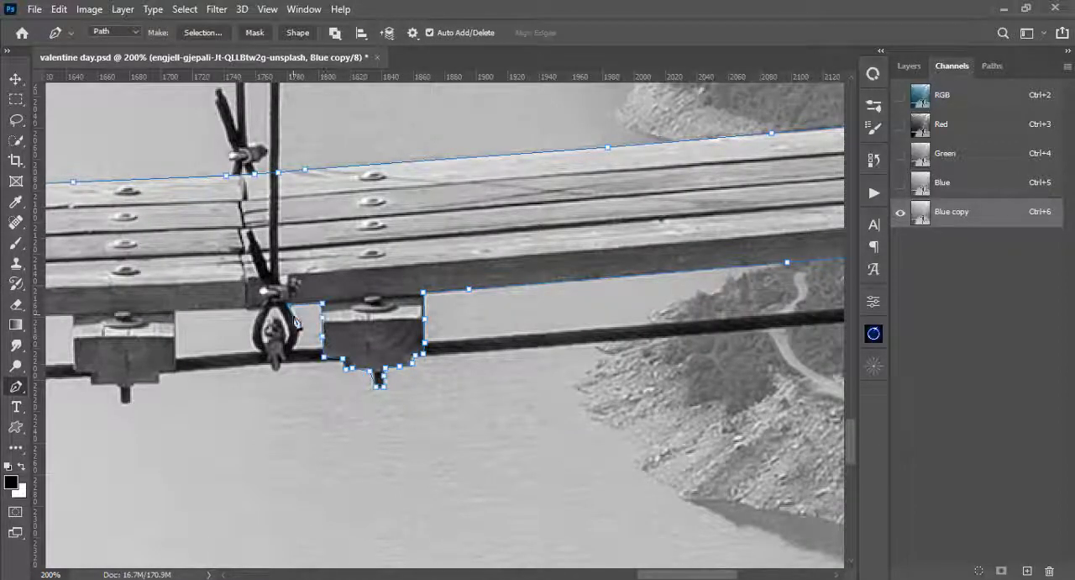
{"action": "left_click_drag", "start_coordinate": [294, 331], "coordinate": [443, 340]}
{"action": "left_click", "coordinate": [401, 318]}
{"action": "left_click", "coordinate": [340, 320]}
{"action": "left_click", "coordinate": [321, 321]}
{"action": "left_click_drag", "start_coordinate": [325, 324], "coordinate": [418, 270]}
- Trace the path around the support block and bolt just left of the right hanger
{"action": "left_click", "coordinate": [417, 284]}
{"action": "left_click", "coordinate": [418, 308]}
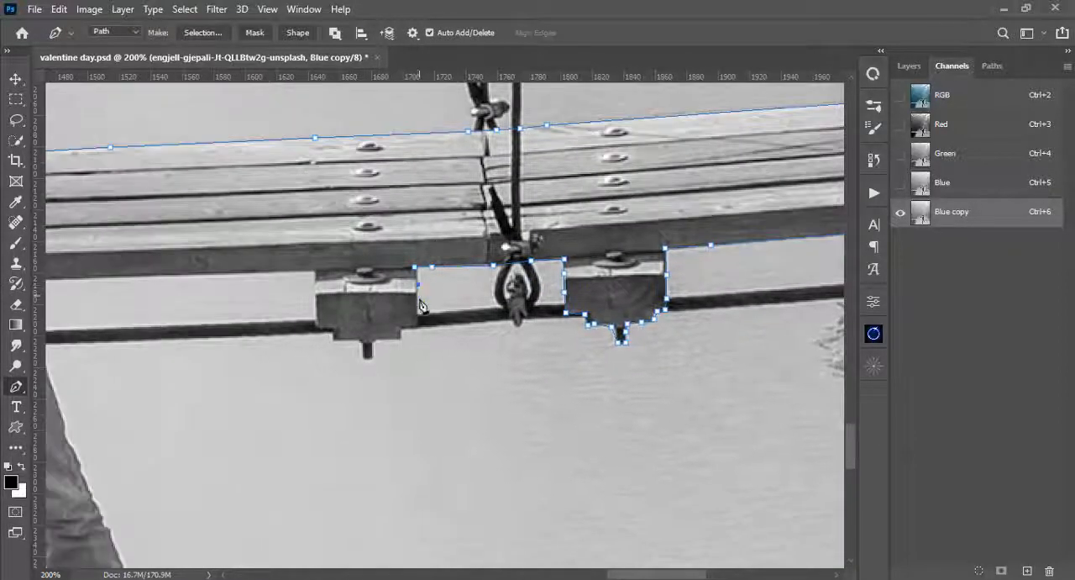
{"action": "left_click", "coordinate": [417, 320]}
{"action": "left_click", "coordinate": [416, 326]}
{"action": "left_click", "coordinate": [402, 327]}
{"action": "left_click", "coordinate": [401, 338]}
{"action": "left_click", "coordinate": [334, 341]}
{"action": "left_click", "coordinate": [334, 331]}
{"action": "left_click", "coordinate": [317, 327]}
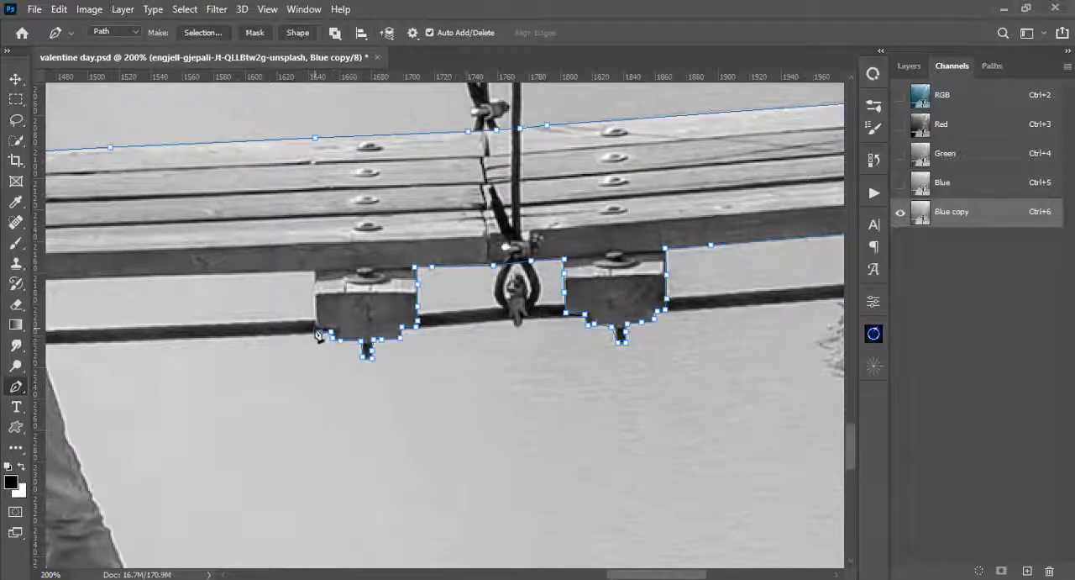
{"action": "left_click", "coordinate": [316, 294]}
- Extend the path along the deck's underside behind the man's legs to the support block right of the middle hanger
{"action": "mouse_move", "coordinate": [316, 273]}
{"action": "left_mouse_down"}
{"action": "mouse_move", "coordinate": [714, 273]}
{"action": "mouse_move", "coordinate": [641, 287]}
{"action": "left_mouse_up"}
{"action": "left_click", "coordinate": [433, 291]}
{"action": "left_click_drag", "start_coordinate": [454, 297], "coordinate": [772, 286]}
{"action": "left_click", "coordinate": [542, 286]}
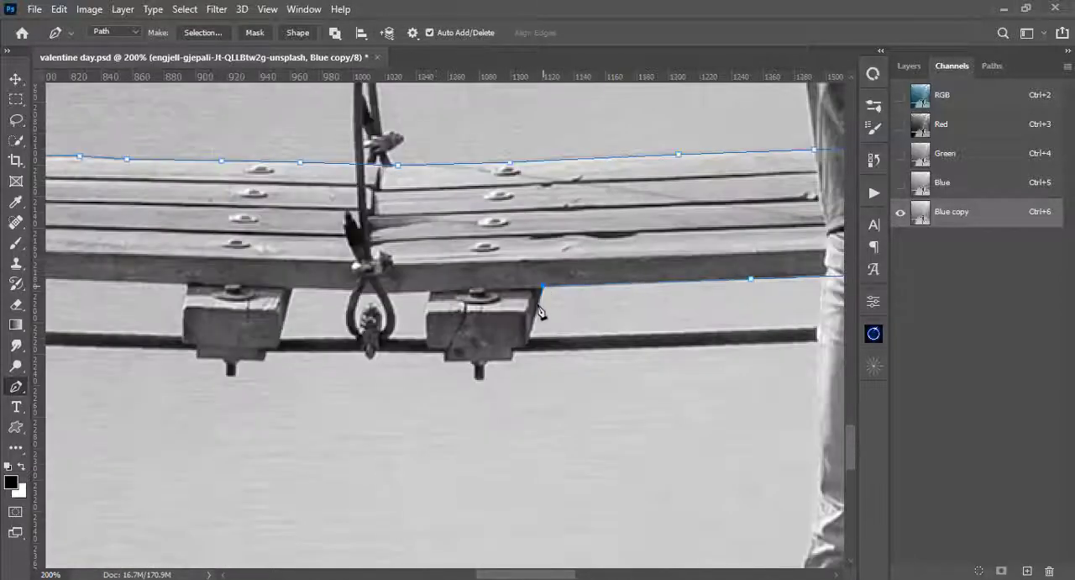
- Trace the path around the support block and bolt just right of the middle hanger
{"action": "left_click", "coordinate": [537, 308]}
{"action": "left_click", "coordinate": [532, 330]}
{"action": "left_click", "coordinate": [529, 343]}
{"action": "left_click", "coordinate": [516, 347]}
{"action": "left_click", "coordinate": [510, 357]}
{"action": "left_click", "coordinate": [484, 362]}
{"action": "left_click", "coordinate": [480, 375]}
{"action": "left_click", "coordinate": [447, 362]}
{"action": "left_click", "coordinate": [444, 347]}
{"action": "left_click", "coordinate": [429, 347]}
{"action": "left_click", "coordinate": [423, 335]}
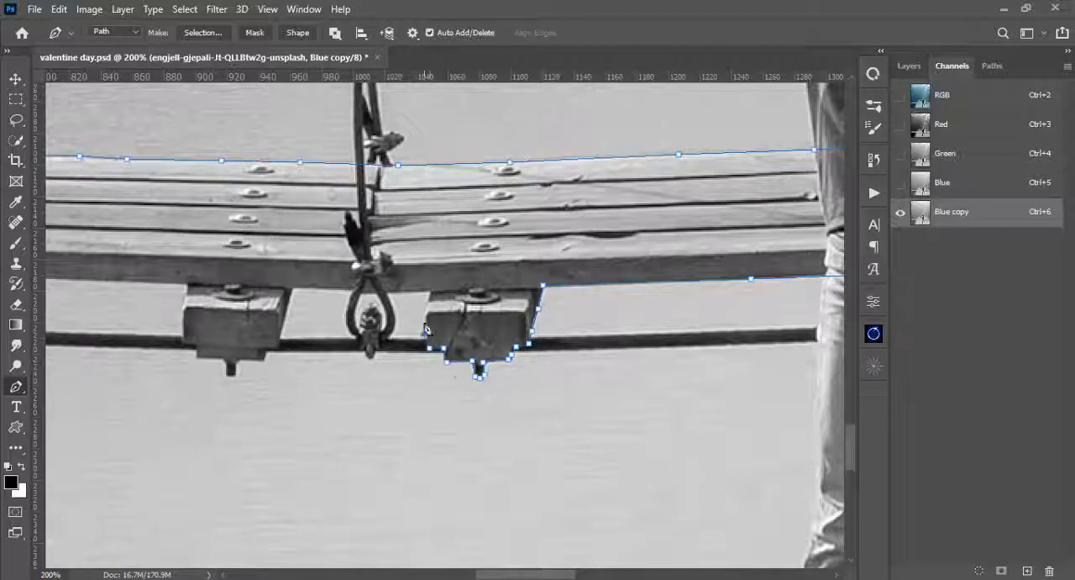
{"action": "left_click", "coordinate": [423, 316]}
{"action": "left_click", "coordinate": [425, 307]}
{"action": "left_click", "coordinate": [429, 292]}
- Carry the path past the middle hanger and around the support block and bolt on its left side
{"action": "left_click", "coordinate": [349, 292]}
{"action": "left_click", "coordinate": [407, 314]}
{"action": "left_click", "coordinate": [405, 327]}
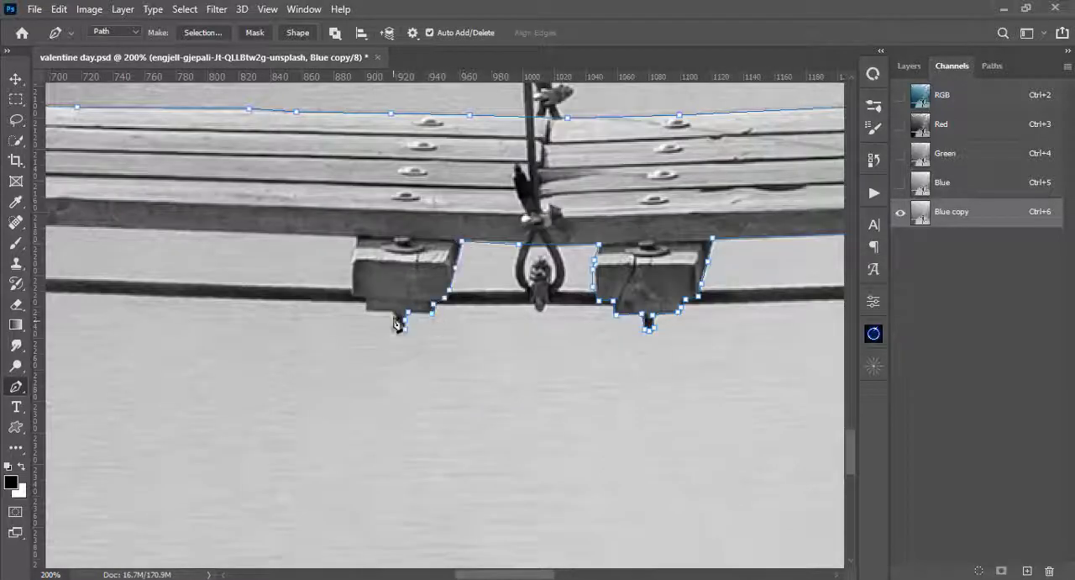
{"action": "left_click", "coordinate": [396, 315]}
{"action": "left_click", "coordinate": [367, 311]}
{"action": "left_click", "coordinate": [354, 297]}
{"action": "left_click", "coordinate": [353, 260]}
- Extend the path along the deck's underside from the middle pair of support blocks to the left pair
{"action": "left_click_drag", "start_coordinate": [73, 238], "coordinate": [648, 263]}
{"action": "left_click", "coordinate": [609, 252]}
{"action": "left_click", "coordinate": [319, 242]}
{"action": "left_click_drag", "start_coordinate": [325, 243], "coordinate": [658, 247]}
{"action": "left_click", "coordinate": [497, 245]}
- Trace the path around the support block and bolt just right of the left hanger
{"action": "left_click", "coordinate": [472, 242]}
{"action": "left_click", "coordinate": [452, 273]}
{"action": "left_click", "coordinate": [441, 287]}
{"action": "left_click", "coordinate": [428, 295]}
{"action": "left_click", "coordinate": [396, 318]}
{"action": "left_click", "coordinate": [394, 326]}
{"action": "left_click", "coordinate": [388, 326]}
{"action": "left_click", "coordinate": [388, 311]}
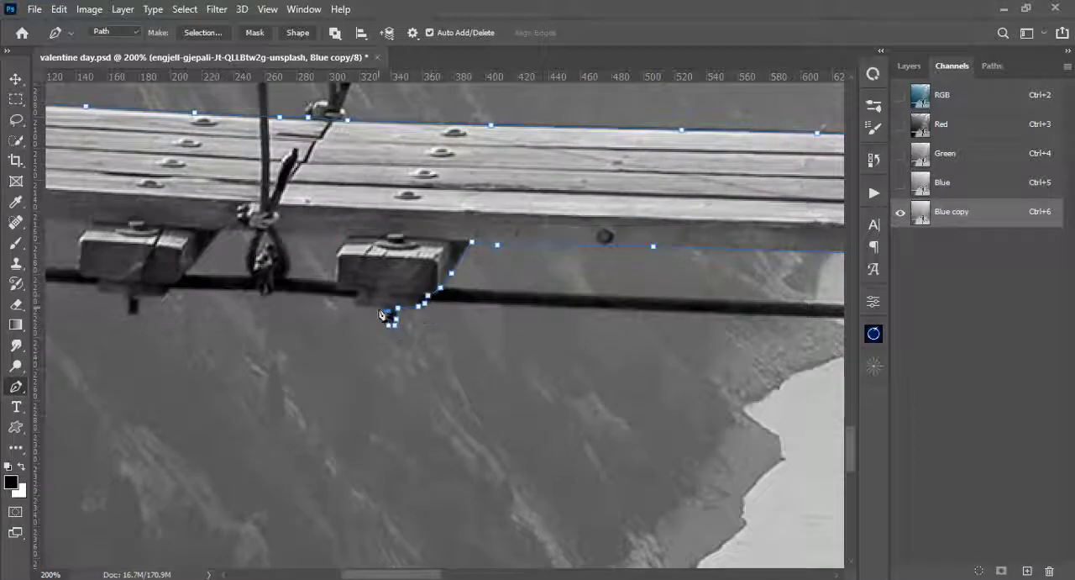
{"action": "left_click", "coordinate": [378, 306]}
{"action": "left_click", "coordinate": [359, 304]}
{"action": "left_click", "coordinate": [357, 295]}
{"action": "left_click", "coordinate": [343, 291]}
- Trace the path around the leftmost support block and its bolt
{"action": "left_click", "coordinate": [481, 286]}
{"action": "left_click", "coordinate": [470, 299]}
{"action": "left_click", "coordinate": [452, 319]}
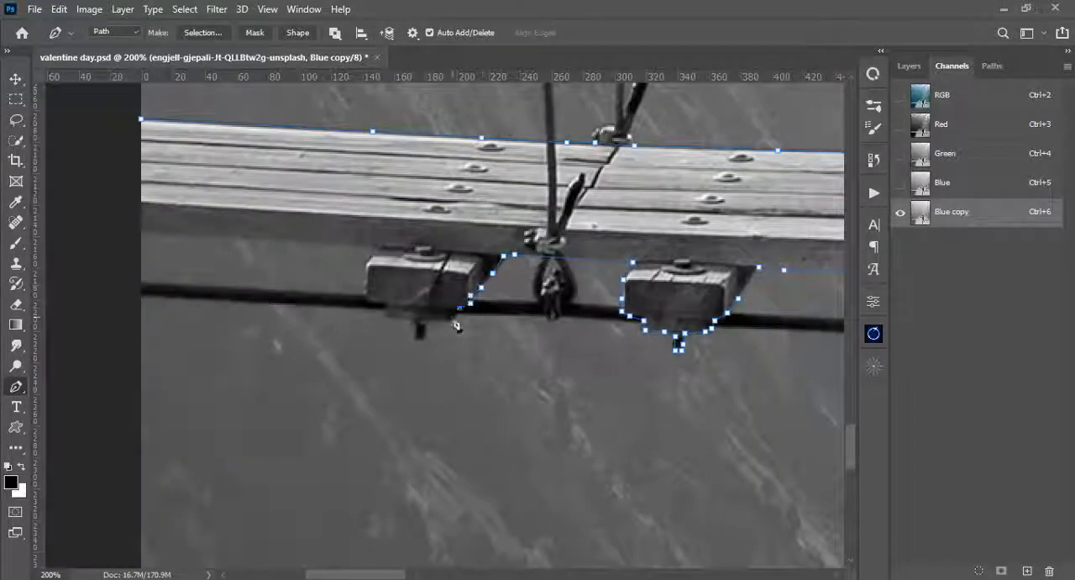
{"action": "left_click", "coordinate": [423, 320]}
{"action": "left_click", "coordinate": [414, 338]}
{"action": "left_click", "coordinate": [396, 317]}
{"action": "left_click", "coordinate": [385, 317]}
{"action": "left_click", "coordinate": [368, 306]}
- Close the path around the deck's left end and convert it into a selection
{"action": "left_click", "coordinate": [141, 232]}
{"action": "left_click_drag", "start_coordinate": [142, 232], "coordinate": [205, 353]}
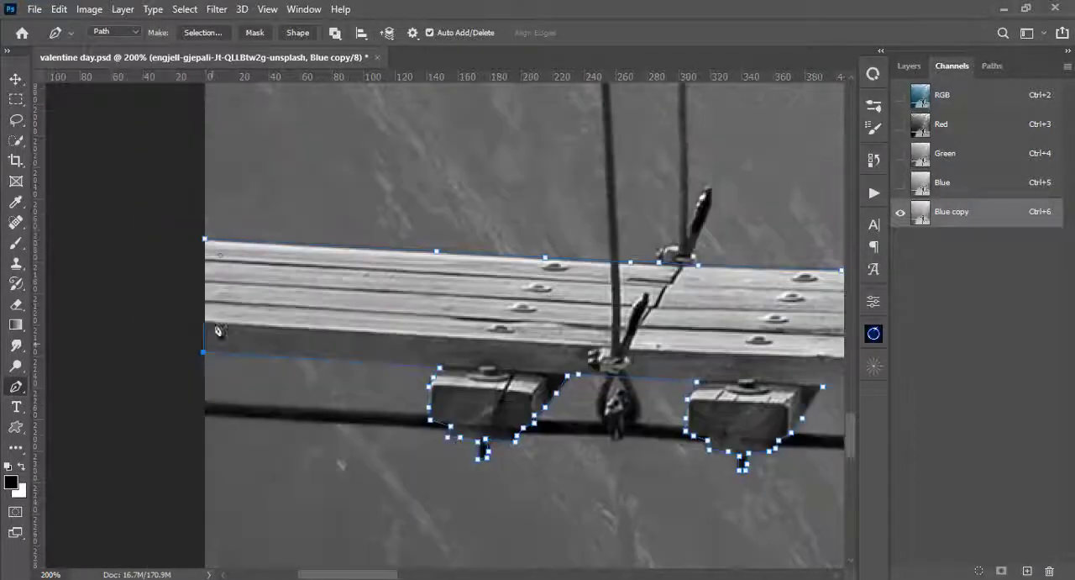
{"action": "left_click", "coordinate": [204, 240]}
{"action": "key", "text": "ctrl+minus"}
{"action": "key", "text": "ctrl+minus"}
{"action": "key", "text": "ctrl+minus"}
{"action": "key", "text": "ctrl+minus"}
{"action": "key", "text": "ctrl+minus"}
{"action": "key", "text": "ctrl+Return"}
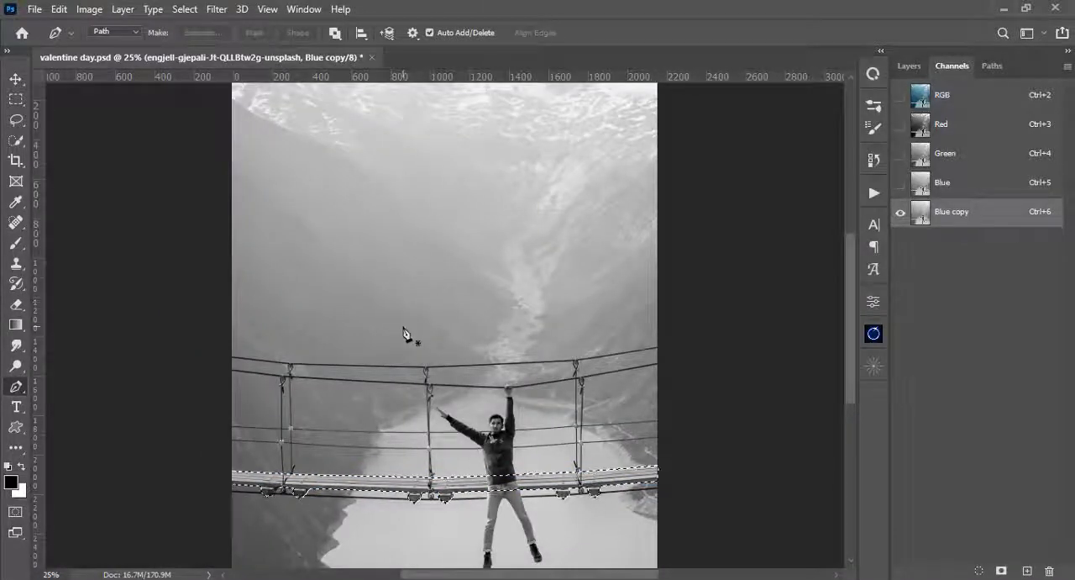
{"action": "left_click_drag", "start_coordinate": [408, 331], "coordinate": [435, 200]}
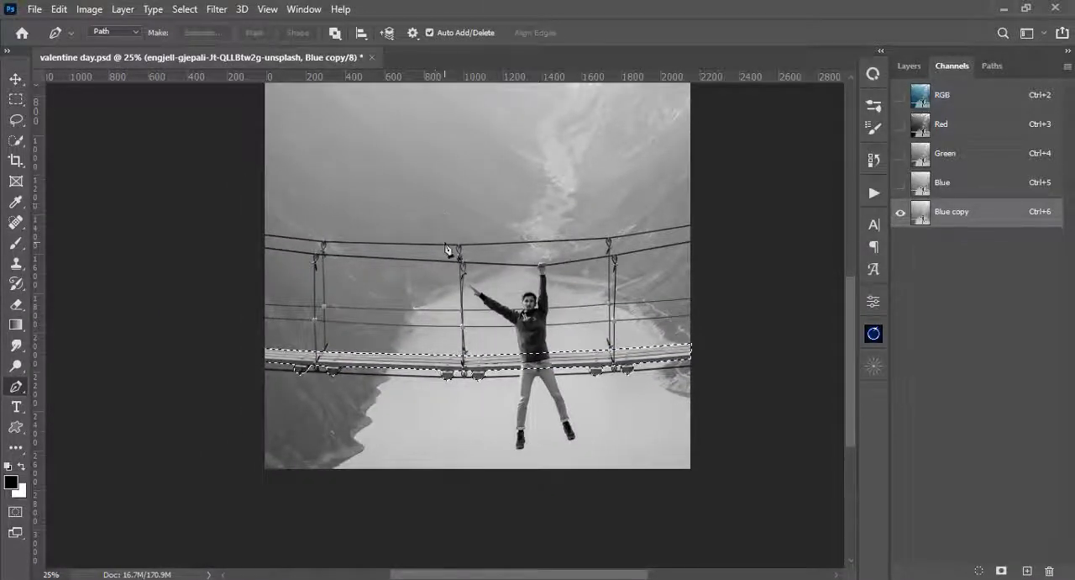
- Fill the selected bridge deck with black on the Blue copy channel and deselect it
{"action": "key", "text": "ctrl+BackSpace"}
{"action": "key", "text": "alt+BackSpace"}
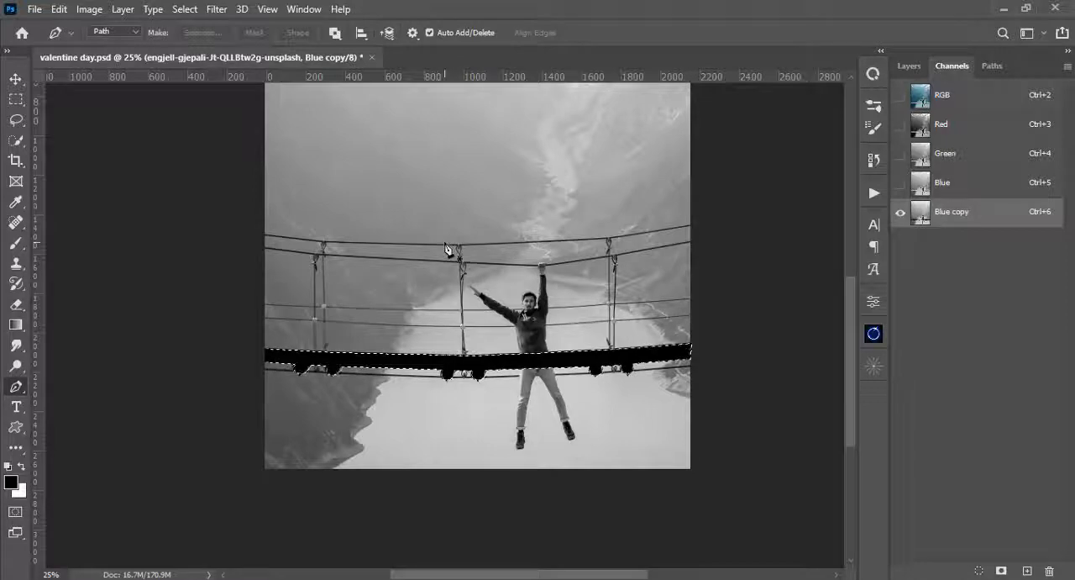
{"action": "key", "text": "ctrl+d"}
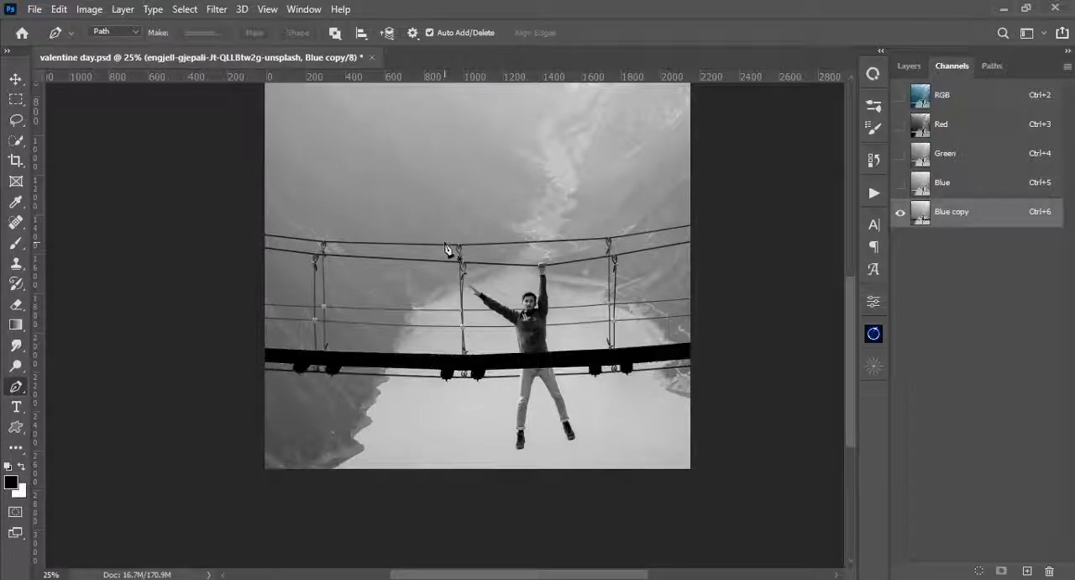
- Switch to the Brush tool and undo the 400 px black dab over the left hangers
{"action": "scroll", "coordinate": [446, 248], "scroll_direction": "up", "scroll_amount": 2}
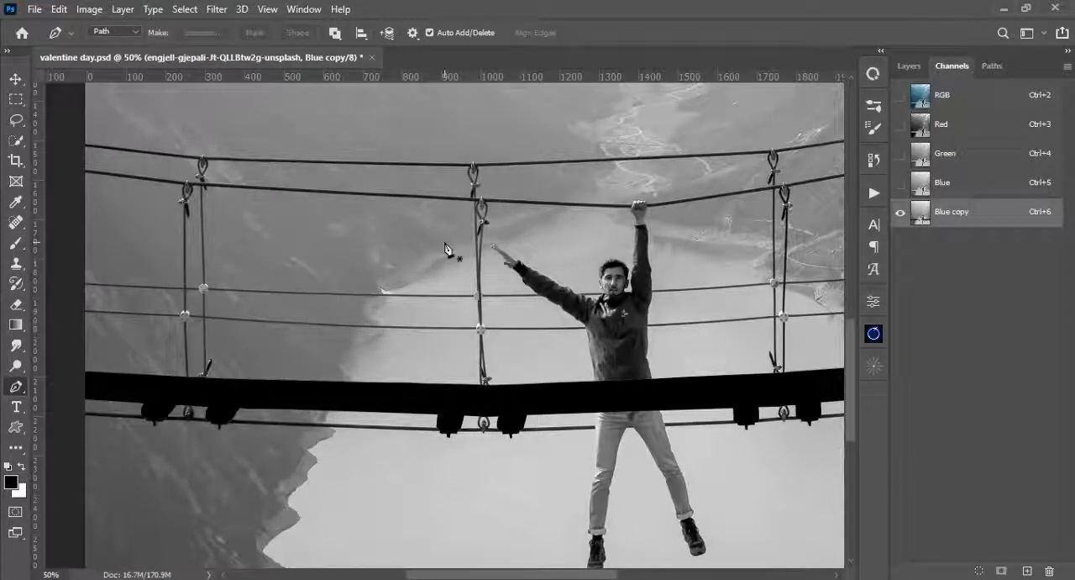
{"action": "scroll", "coordinate": [446, 248], "scroll_direction": "down", "scroll_amount": 3}
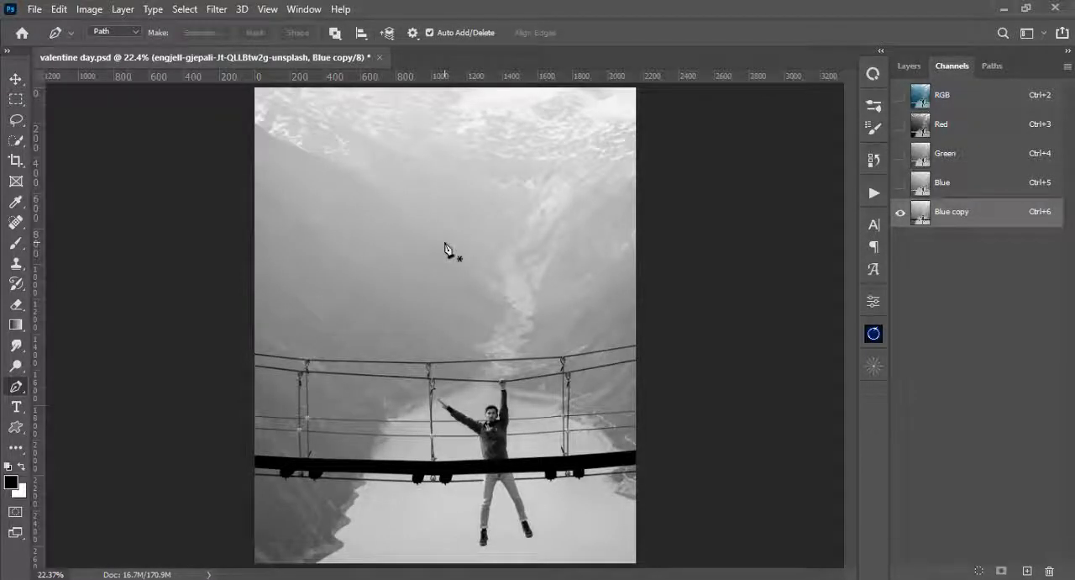
{"action": "scroll", "coordinate": [446, 249], "scroll_direction": "up", "scroll_amount": 3}
{"action": "left_click_drag", "start_coordinate": [356, 305], "coordinate": [557, 162]}
{"action": "scroll", "coordinate": [485, 213], "scroll_direction": "up", "scroll_amount": 1}
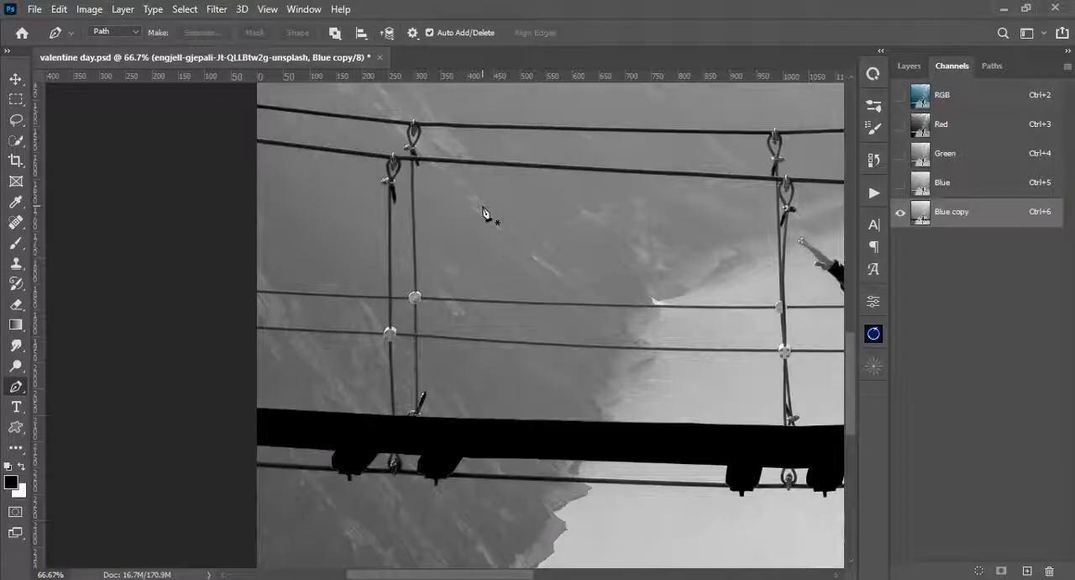
{"action": "key", "text": "b"}
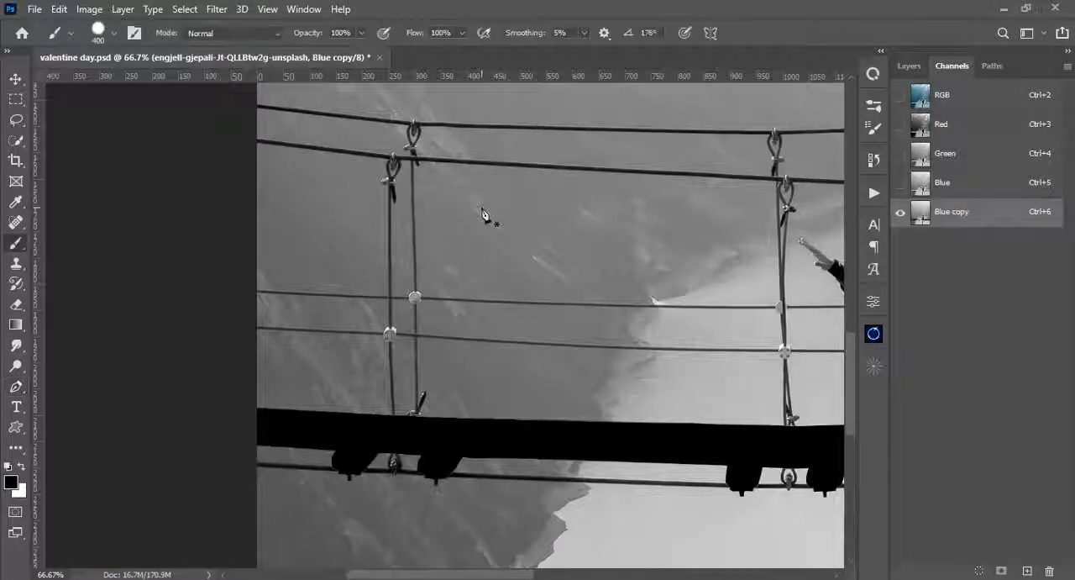
{"action": "right_click", "coordinate": [485, 214]}
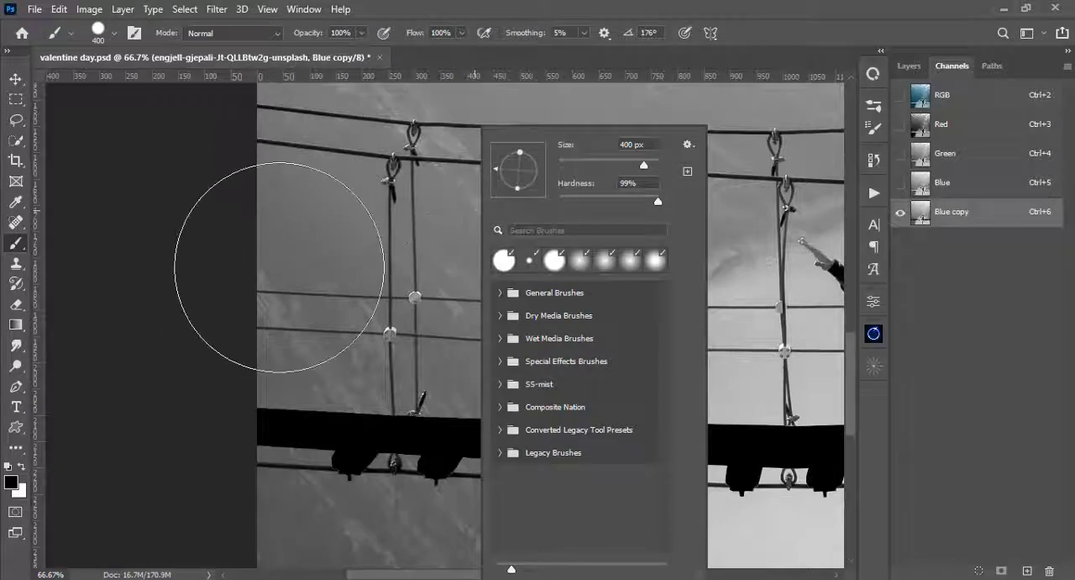
{"action": "left_click", "coordinate": [368, 178]}
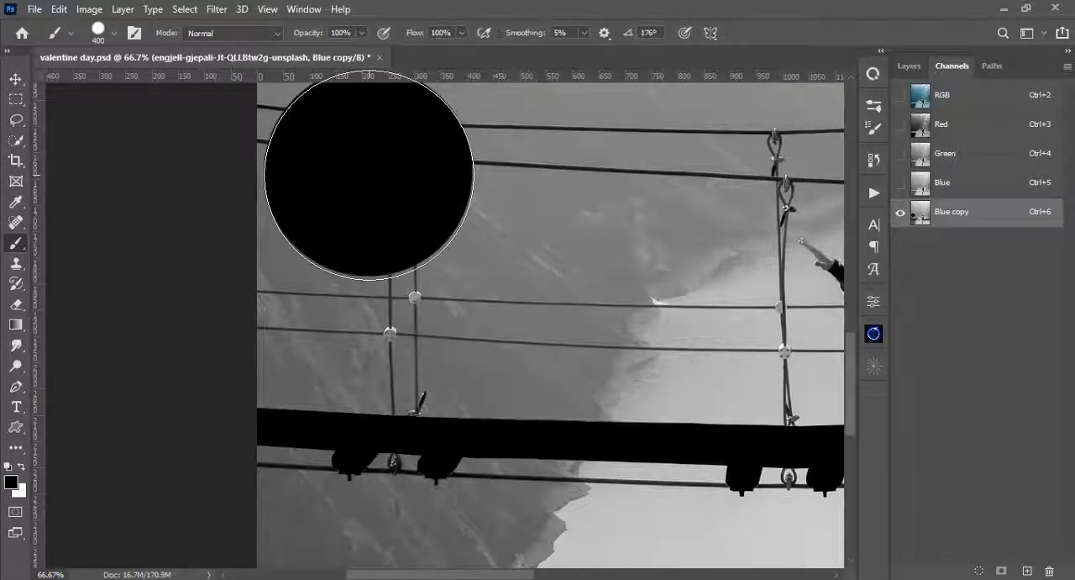
{"action": "key", "text": "ctrl+z"}
- Reduce the brush size to 9 px and undo the test dabs on the lower handrail cable
{"action": "key", "text": "ctrl+plus"}
{"action": "left_click_drag", "start_coordinate": [405, 232], "coordinate": [506, 455]}
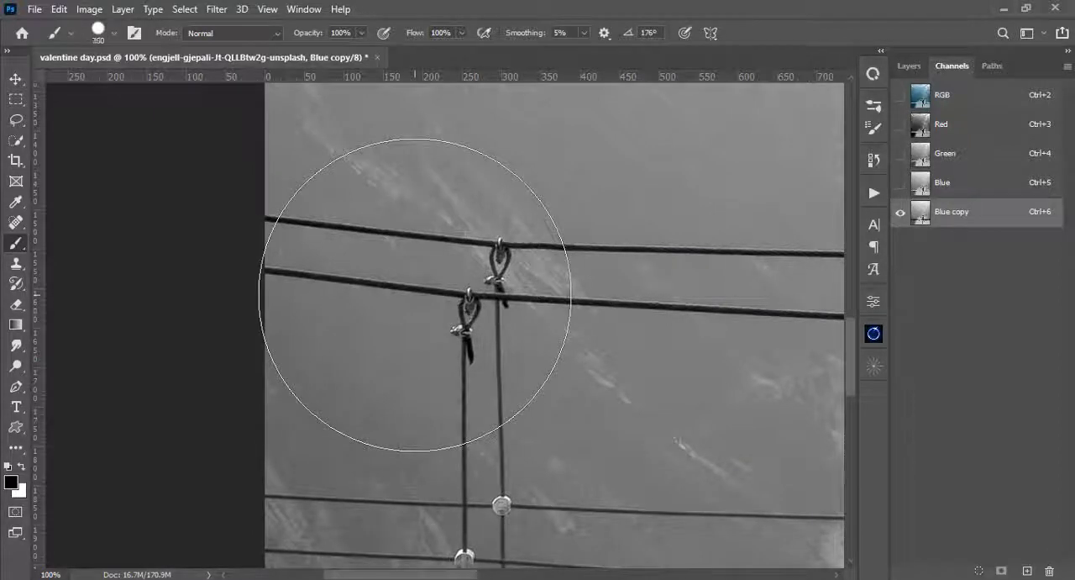
{"action": "key", "text": "bracketleft"}
{"action": "key", "text": "bracketleft"}
{"action": "key", "text": "bracketleft"}
{"action": "key", "text": "bracketleft"}
{"action": "key", "text": "bracketleft"}
{"action": "key", "text": "bracketleft"}
{"action": "key", "text": "bracketleft"}
{"action": "key", "text": "bracketleft"}
{"action": "key", "text": "bracketleft"}
{"action": "key", "text": "bracketleft"}
{"action": "key", "text": "bracketleft"}
{"action": "key", "text": "bracketleft"}
{"action": "key", "text": "bracketleft"}
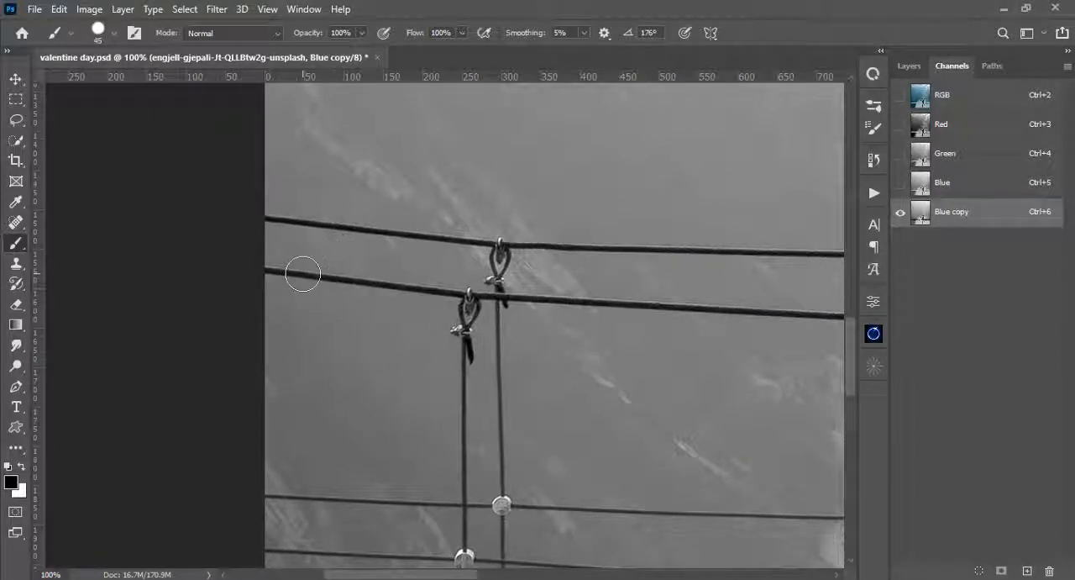
{"action": "key", "text": "bracketleft"}
{"action": "key", "text": "bracketleft"}
{"action": "key", "text": "bracketleft"}
{"action": "key", "text": "bracketleft"}
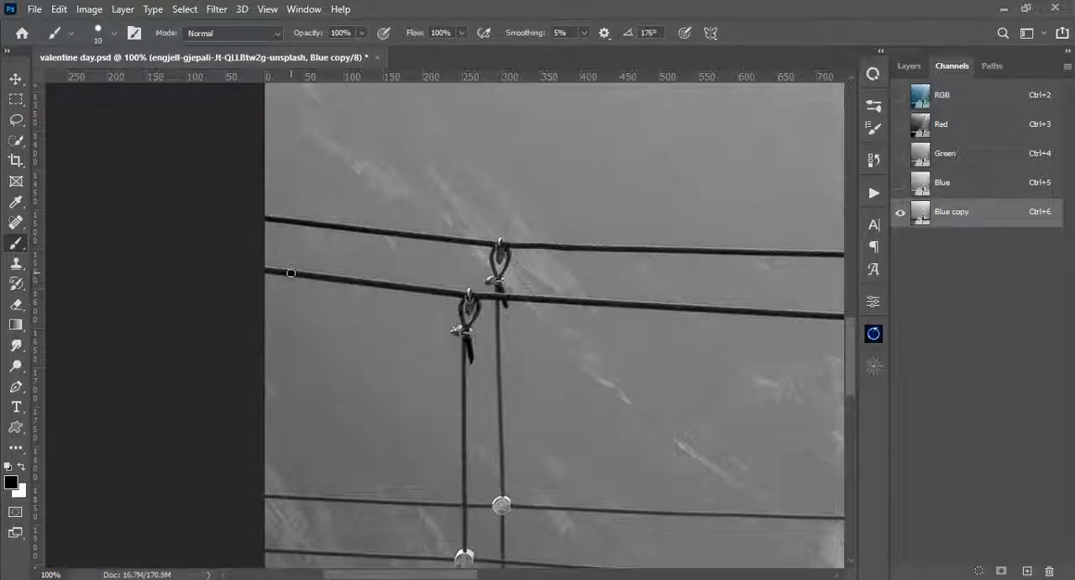
{"action": "left_click", "coordinate": [349, 279], "text": "shift"}
{"action": "key", "text": "ctrl+z"}
{"action": "key", "text": "bracketleft"}
{"action": "key", "text": "ctrl+plus"}
{"action": "key", "text": "ctrl+plus"}
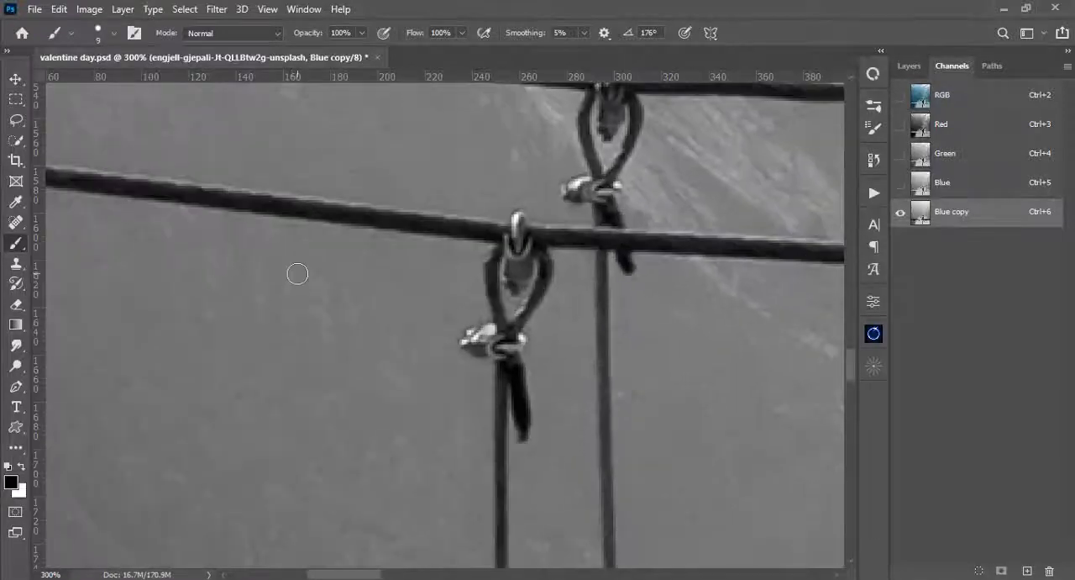
{"action": "left_click_drag", "start_coordinate": [294, 274], "coordinate": [488, 333]}
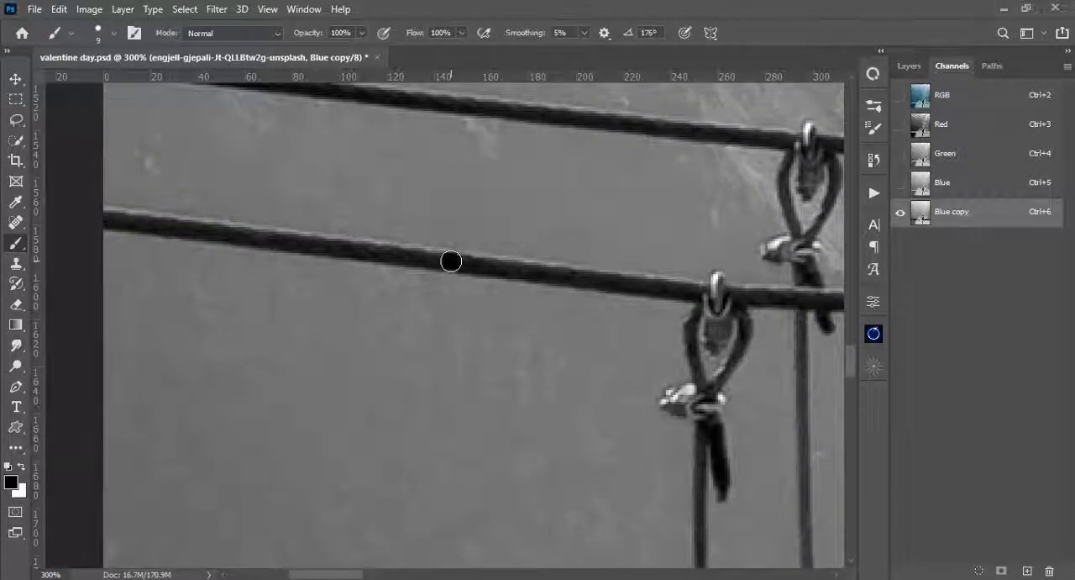
{"action": "key", "text": "ctrl+z"}
- Paint both handrail cables black with straight strokes from the image's left edge past the middle hanger
{"action": "left_click_drag", "start_coordinate": [336, 219], "coordinate": [432, 395]}
{"action": "left_click", "coordinate": [204, 241]}
{"action": "left_click", "coordinate": [806, 309], "text": "shift"}
{"action": "left_click_drag", "start_coordinate": [181, 336], "coordinate": [320, 343]}
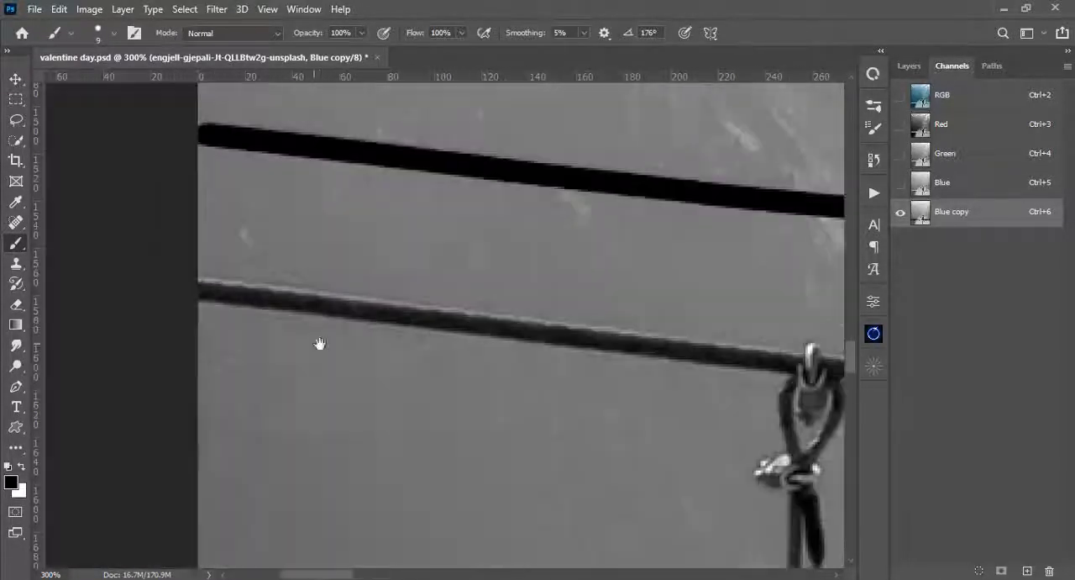
{"action": "left_click", "coordinate": [203, 291]}
{"action": "left_click_drag", "start_coordinate": [622, 361], "coordinate": [323, 286]}
{"action": "left_click", "coordinate": [711, 295], "text": "shift"}
{"action": "left_click_drag", "start_coordinate": [756, 277], "coordinate": [352, 311]}
{"action": "left_click", "coordinate": [655, 382], "text": "shift"}
{"action": "left_click_drag", "start_coordinate": [806, 240], "coordinate": [310, 238]}
{"action": "left_click", "coordinate": [807, 458], "text": "shift"}
{"action": "left_click_drag", "start_coordinate": [802, 458], "coordinate": [484, 454]}
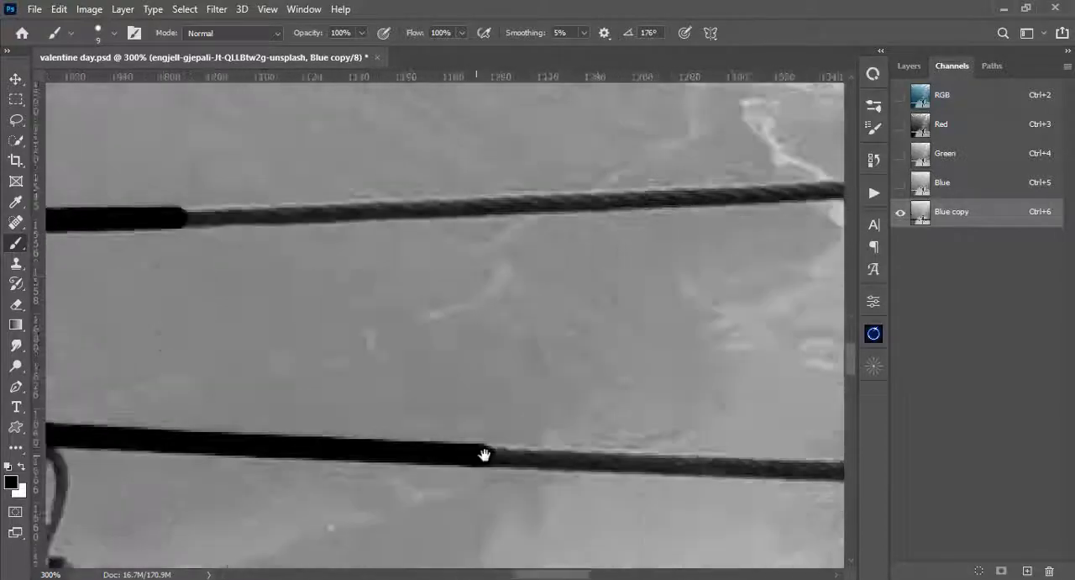
- Continue the black strokes along both handrail cables past the man towards the image's right edge
{"action": "key", "text": "ctrl+minus"}
{"action": "left_click", "coordinate": [665, 420], "text": "shift"}
{"action": "left_click_drag", "start_coordinate": [789, 244], "coordinate": [394, 270]}
{"action": "left_click", "coordinate": [840, 239], "text": "shift"}
{"action": "left_click_drag", "start_coordinate": [820, 393], "coordinate": [212, 395]}
{"action": "left_click", "coordinate": [442, 360], "text": "shift"}
{"action": "left_click", "coordinate": [840, 288], "text": "shift"}
{"action": "left_click_drag", "start_coordinate": [832, 290], "coordinate": [505, 401]}
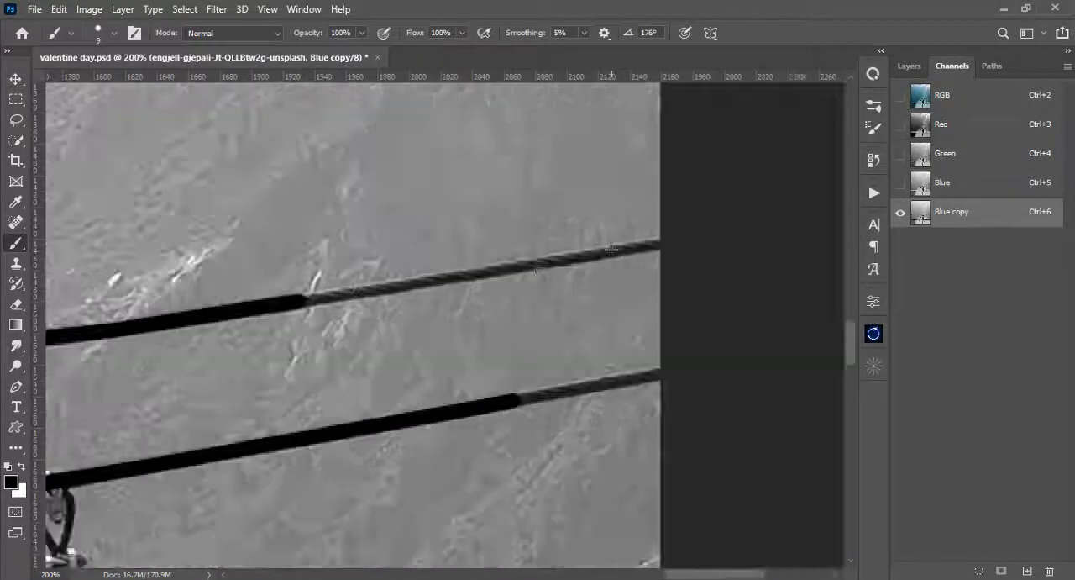
- Paint the right rope of the left hanger pair black with a 5 px brush
{"action": "left_click_drag", "start_coordinate": [168, 328], "coordinate": [456, 329]}
{"action": "key", "text": "ctrl+plus"}
{"action": "key", "text": "ctrl+plus"}
{"action": "mouse_move", "coordinate": [472, 160]}
{"action": "left_mouse_down"}
{"action": "mouse_move", "coordinate": [473, 214]}
{"action": "mouse_move", "coordinate": [521, 331]}
{"action": "left_mouse_up"}
{"action": "key", "text": "ctrl+minus"}
{"action": "left_click_drag", "start_coordinate": [517, 538], "coordinate": [500, 296]}
{"action": "left_click", "coordinate": [489, 105]}
{"action": "left_click", "coordinate": [494, 275], "text": "shift"}
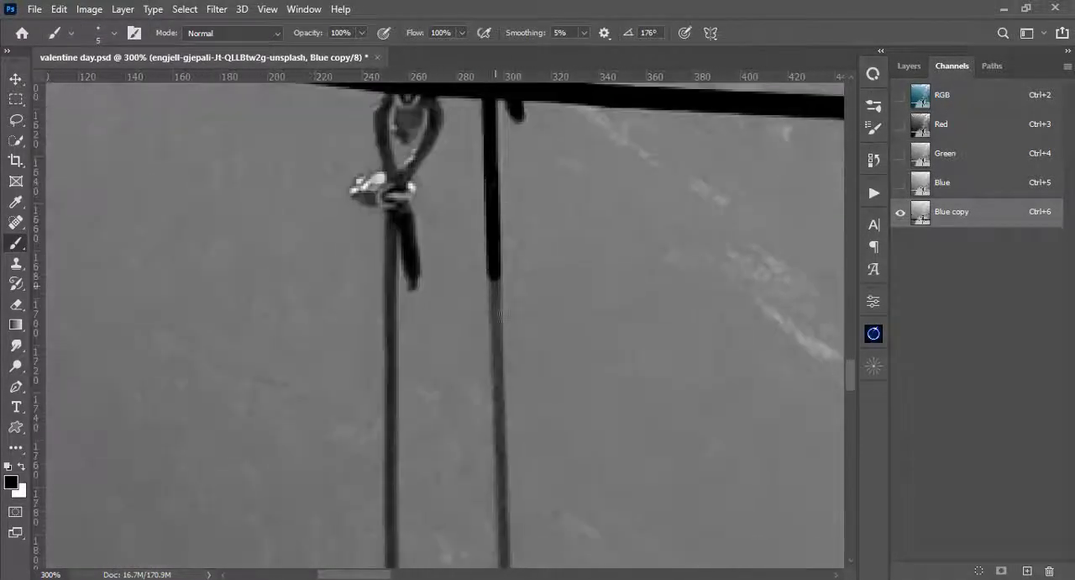
{"action": "left_click", "coordinate": [503, 537], "text": "shift"}
- Paint the left rope of the left hanger pair and the pair's round clamps black
{"action": "left_click_drag", "start_coordinate": [471, 252], "coordinate": [493, 312]}
{"action": "left_click", "coordinate": [415, 267]}
{"action": "left_click", "coordinate": [414, 550], "text": "shift"}
{"action": "left_click_drag", "start_coordinate": [416, 538], "coordinate": [425, 92]}
{"action": "left_click_drag", "start_coordinate": [427, 332], "coordinate": [445, 357]}
{"action": "left_click_drag", "start_coordinate": [496, 278], "coordinate": [514, 290]}
- Blacken the lower ends of the left hanger ropes down to the deck
{"action": "left_click_drag", "start_coordinate": [513, 471], "coordinate": [497, 106]}
{"action": "left_click", "coordinate": [503, 391], "text": "shift"}
{"action": "left_click", "coordinate": [401, 435]}
{"action": "left_click", "coordinate": [395, 315], "text": "shift"}
{"action": "left_click_drag", "start_coordinate": [395, 315], "coordinate": [400, 470]}
{"action": "left_click", "coordinate": [393, 267], "text": "shift"}
- Paint the middle hanger's ropes and clamp black
{"action": "left_click_drag", "start_coordinate": [392, 244], "coordinate": [522, 478]}
{"action": "left_click", "coordinate": [50, 281]}
{"action": "left_click", "coordinate": [569, 302], "text": "shift"}
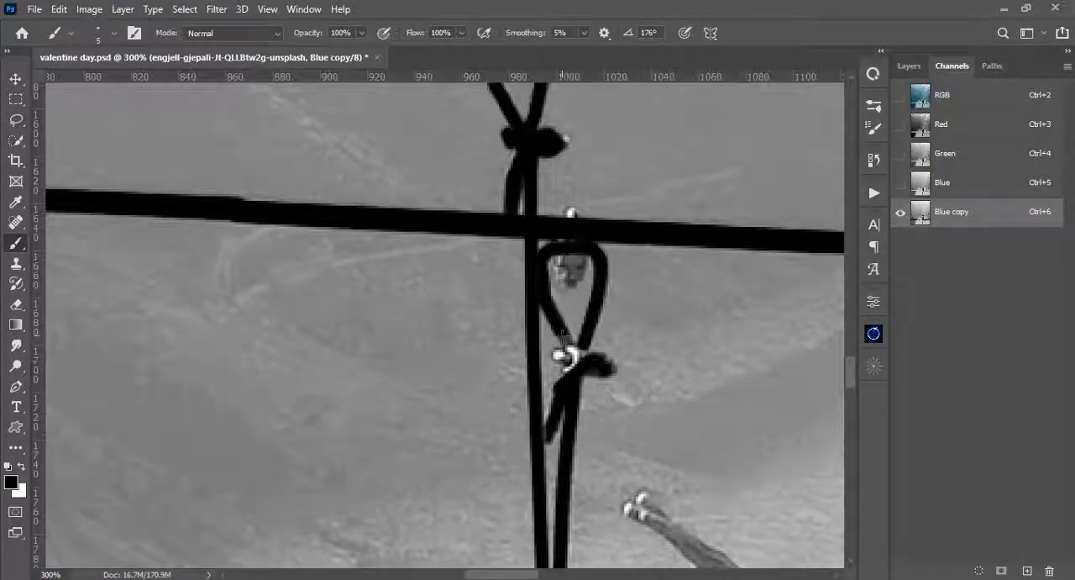
{"action": "left_click_drag", "start_coordinate": [583, 538], "coordinate": [575, 109]}
{"action": "left_click_drag", "start_coordinate": [587, 538], "coordinate": [577, 110]}
{"action": "left_click_drag", "start_coordinate": [605, 442], "coordinate": [595, 450]}
- Paint the two thin guard cables black from the middle hanger to the man, continuing the upper one across him
{"action": "mouse_move", "coordinate": [658, 165]}
{"action": "left_mouse_down"}
{"action": "mouse_move", "coordinate": [631, 199]}
{"action": "mouse_move", "coordinate": [475, 197]}
{"action": "left_mouse_up"}
{"action": "mouse_move", "coordinate": [378, 151]}
{"action": "left_mouse_down"}
{"action": "mouse_move", "coordinate": [382, 200]}
{"action": "mouse_move", "coordinate": [347, 200]}
{"action": "left_mouse_up"}
{"action": "left_click_drag", "start_coordinate": [403, 185], "coordinate": [405, 389]}
{"action": "left_click_drag", "start_coordinate": [588, 252], "coordinate": [423, 334]}
{"action": "left_click", "coordinate": [829, 459], "text": "shift"}
{"action": "left_click_drag", "start_coordinate": [715, 361], "coordinate": [134, 258]}
{"action": "left_click", "coordinate": [696, 132], "text": "shift"}
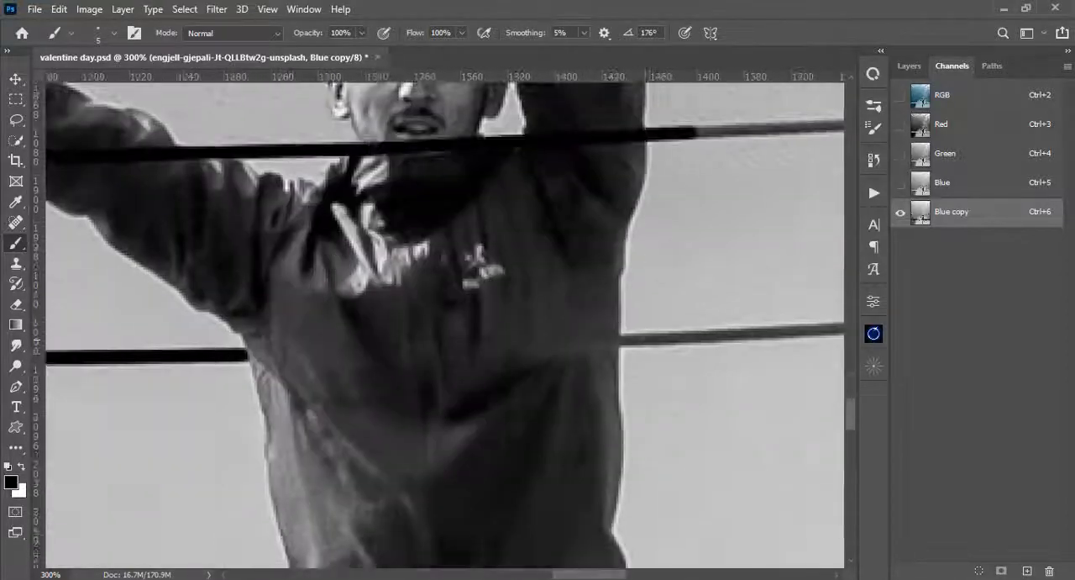
- Continue the black strokes on both guard cables from the man to the right hangers and beyond
{"action": "left_click_drag", "start_coordinate": [672, 252], "coordinate": [216, 381]}
{"action": "left_click", "coordinate": [821, 425], "text": "shift"}
{"action": "left_click_drag", "start_coordinate": [714, 378], "coordinate": [187, 267]}
{"action": "left_click", "coordinate": [509, 103], "text": "shift"}
{"action": "left_click", "coordinate": [764, 413], "text": "shift"}
{"action": "left_click", "coordinate": [758, 215], "text": "shift"}
- Paint the rope loops and knots at the top of the right hanger pair black
{"action": "left_click_drag", "start_coordinate": [483, 160], "coordinate": [550, 515]}
{"action": "left_click_drag", "start_coordinate": [483, 160], "coordinate": [551, 514]}
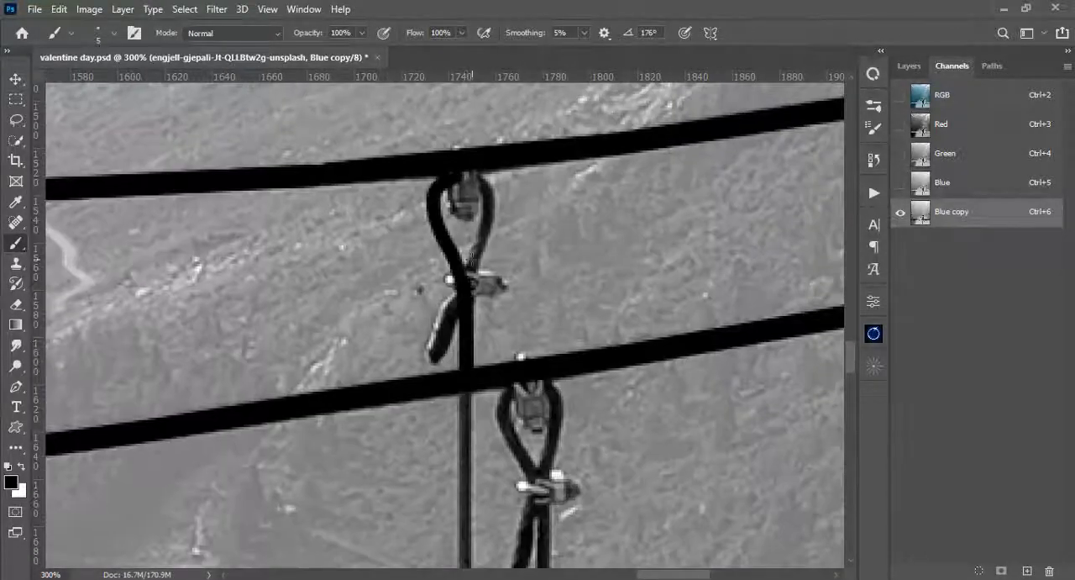
{"action": "left_click_drag", "start_coordinate": [471, 378], "coordinate": [447, 297]}
{"action": "left_click_drag", "start_coordinate": [430, 109], "coordinate": [450, 119]}
{"action": "left_click_drag", "start_coordinate": [458, 378], "coordinate": [443, 205]}
{"action": "left_click_drag", "start_coordinate": [471, 252], "coordinate": [446, 317]}
- Paint both ropes of the right hanger pair black down to the deck
{"action": "left_click", "coordinate": [407, 562], "text": "shift"}
{"action": "mouse_move", "coordinate": [486, 282]}
{"action": "left_mouse_down"}
{"action": "mouse_move", "coordinate": [492, 200]}
{"action": "mouse_move", "coordinate": [462, 198]}
{"action": "left_mouse_up"}
{"action": "left_click_drag", "start_coordinate": [465, 296], "coordinate": [516, 299]}
{"action": "left_click", "coordinate": [480, 558], "text": "shift"}
{"action": "mouse_move", "coordinate": [479, 554]}
{"action": "left_mouse_down"}
{"action": "mouse_move", "coordinate": [461, 492]}
{"action": "mouse_move", "coordinate": [454, 118]}
{"action": "left_mouse_up"}
{"action": "mouse_move", "coordinate": [445, 504]}
{"action": "left_mouse_down"}
{"action": "mouse_move", "coordinate": [439, 427]}
{"action": "mouse_move", "coordinate": [472, 85]}
{"action": "left_mouse_up"}
{"action": "left_click", "coordinate": [471, 447], "text": "shift"}
- Paint the round clamps where the right hanger ropes cross the guard cables black
{"action": "left_click_drag", "start_coordinate": [445, 168], "coordinate": [450, 508]}
{"action": "left_click_drag", "start_coordinate": [453, 441], "coordinate": [491, 458]}
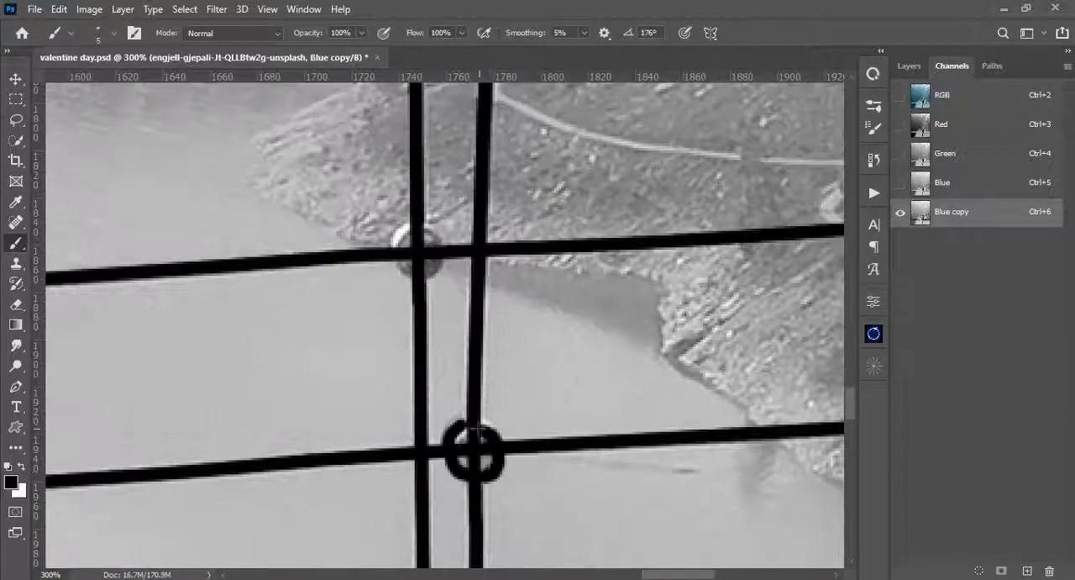
{"action": "left_click_drag", "start_coordinate": [406, 240], "coordinate": [425, 257]}
{"action": "left_click_drag", "start_coordinate": [480, 326], "coordinate": [449, 386]}
{"action": "left_click_drag", "start_coordinate": [723, 378], "coordinate": [86, 268]}
{"action": "left_click", "coordinate": [726, 137], "text": "shift"}
- Enlarge the brush to 7 px and paint the cable running beneath the deck black across the image
{"action": "scroll", "coordinate": [421, 336], "scroll_direction": "down", "scroll_amount": 4}
{"action": "scroll", "coordinate": [350, 306], "scroll_direction": "up", "scroll_amount": 3}
{"action": "key", "text": "bracketright"}
{"action": "key", "text": "bracketright"}
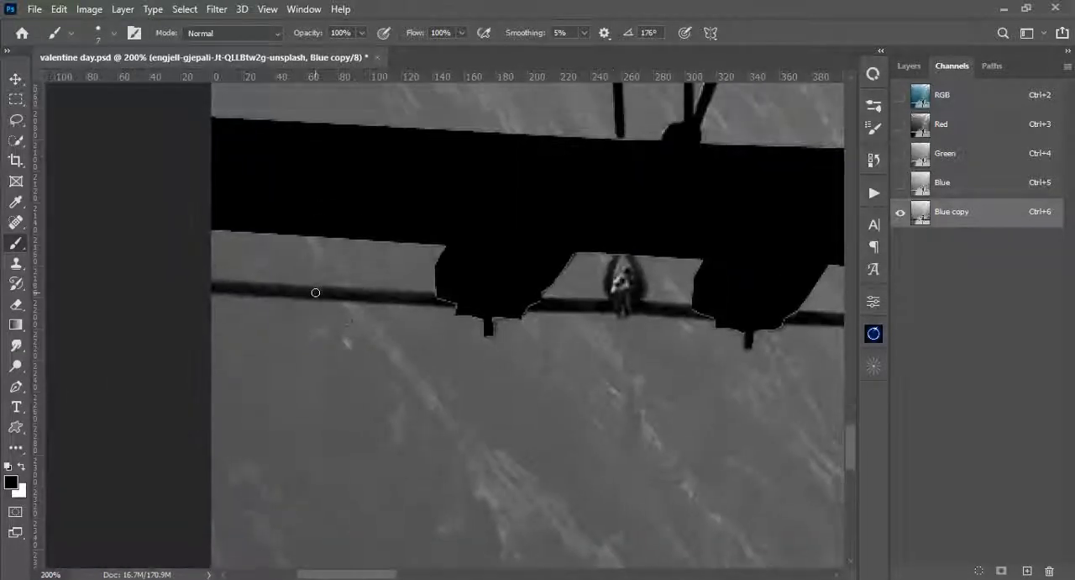
{"action": "left_click_drag", "start_coordinate": [622, 285], "coordinate": [290, 288]}
{"action": "left_click_drag", "start_coordinate": [681, 319], "coordinate": [289, 320]}
{"action": "left_click_drag", "start_coordinate": [714, 336], "coordinate": [126, 353]}
{"action": "left_click", "coordinate": [297, 366], "text": "shift"}
{"action": "left_click", "coordinate": [607, 356], "text": "shift"}
{"action": "left_click", "coordinate": [839, 346], "text": "shift"}
{"action": "left_click_drag", "start_coordinate": [806, 357], "coordinate": [286, 360]}
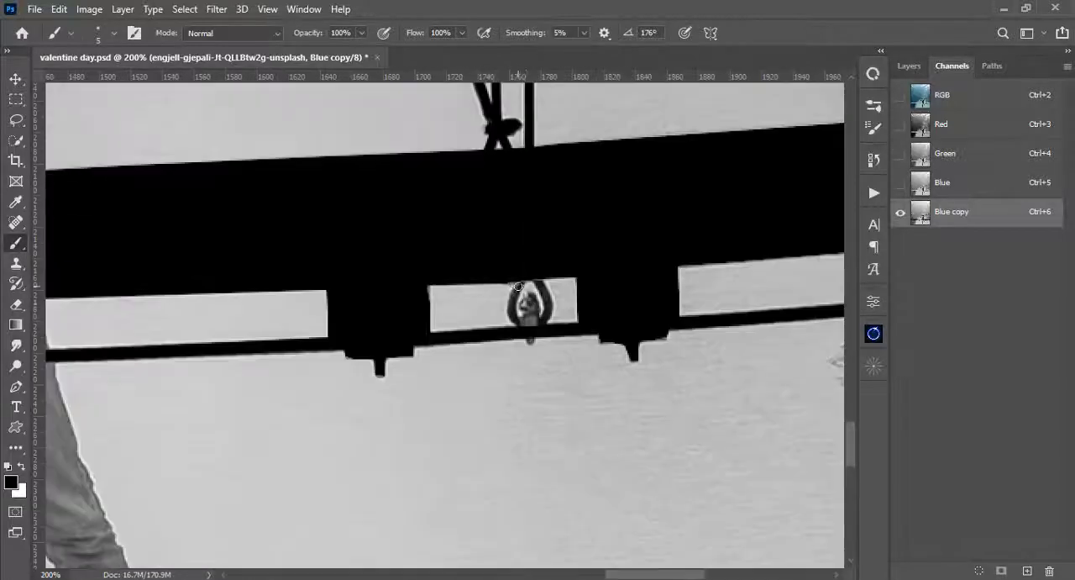
- Blacken the small rope loops beneath the deck between the support blocks
{"action": "left_click_drag", "start_coordinate": [168, 336], "coordinate": [772, 336]}
{"action": "mouse_move", "coordinate": [168, 336]}
{"action": "left_mouse_down"}
{"action": "mouse_move", "coordinate": [756, 336]}
{"action": "mouse_move", "coordinate": [756, 352]}
{"action": "left_mouse_up"}
{"action": "scroll", "coordinate": [445, 325], "scroll_direction": "down", "scroll_amount": 2}
{"action": "left_click_drag", "start_coordinate": [715, 168], "coordinate": [487, 303]}
{"action": "key", "text": "bracketleft"}
{"action": "key", "text": "bracketleft"}
{"action": "key", "text": "ctrl+0"}
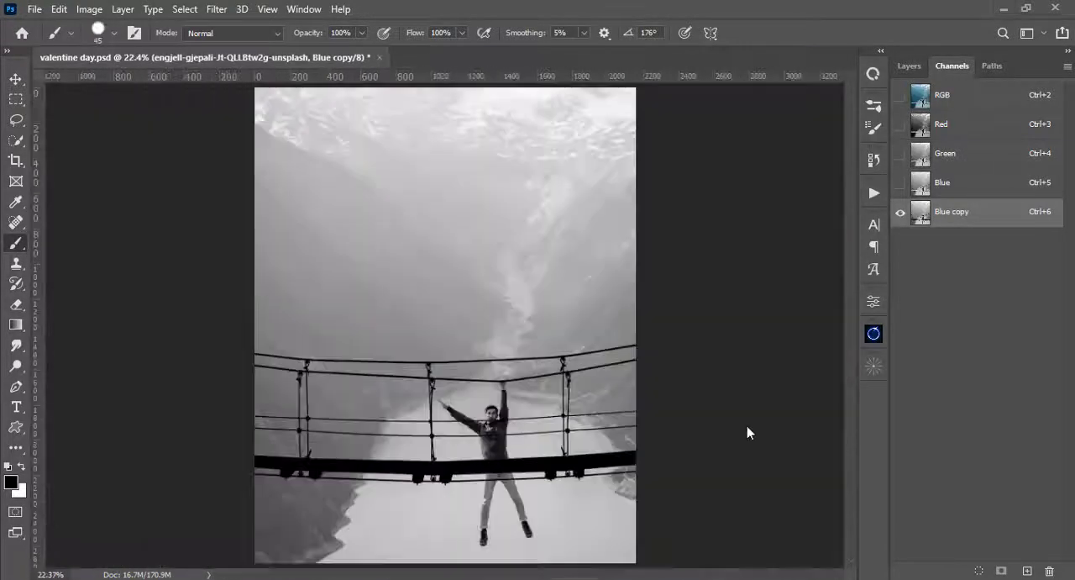
- Open Curves for the Blue copy channel and raise a highlight point to input 160, output 214
{"action": "key", "text": "ctrl+plus"}
{"action": "key", "text": "ctrl+plus"}
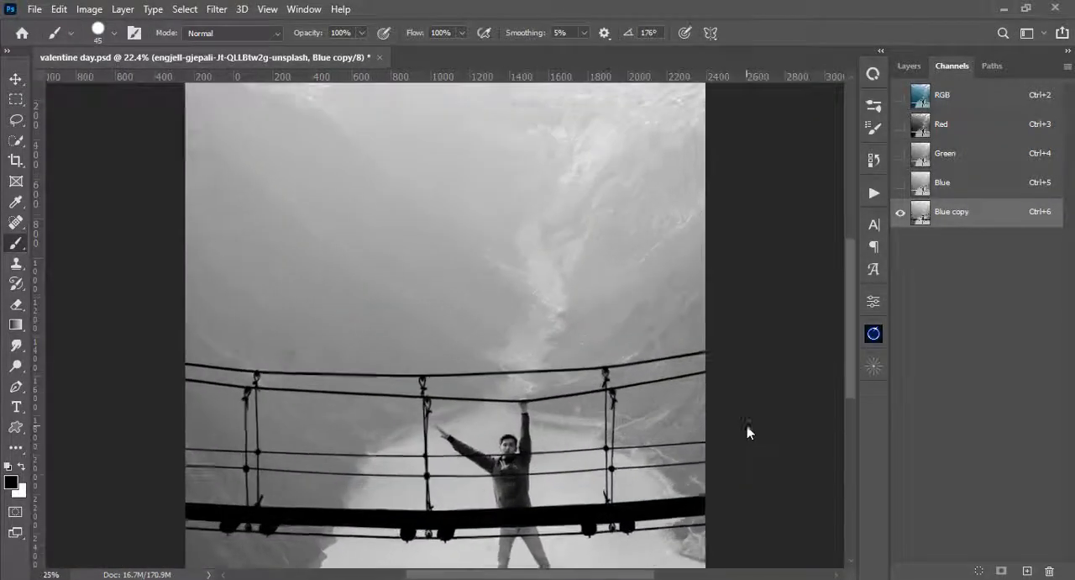
{"action": "left_click_drag", "start_coordinate": [480, 433], "coordinate": [478, 344]}
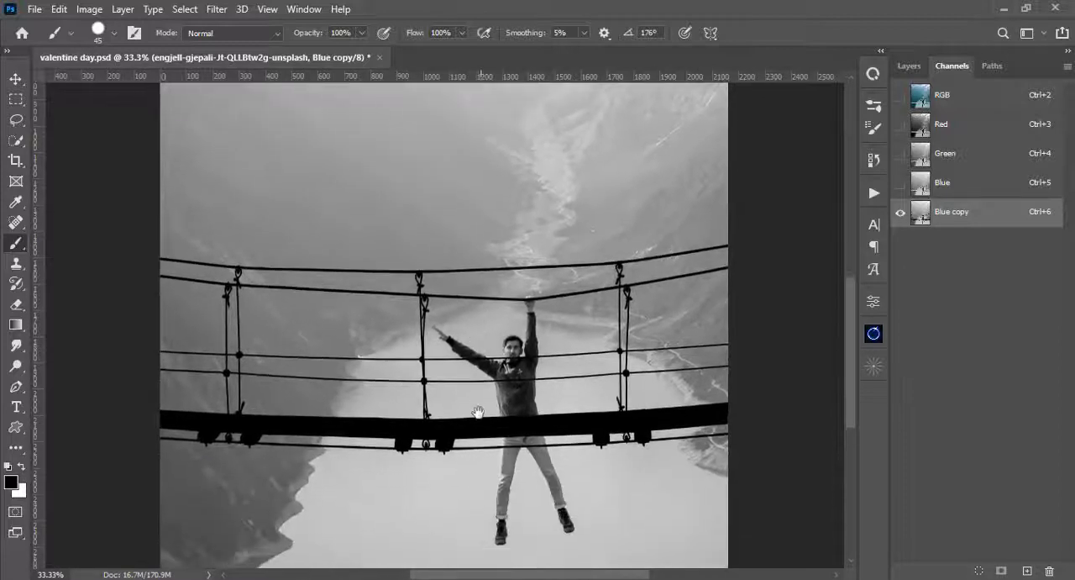
{"action": "left_click", "coordinate": [89, 9]}
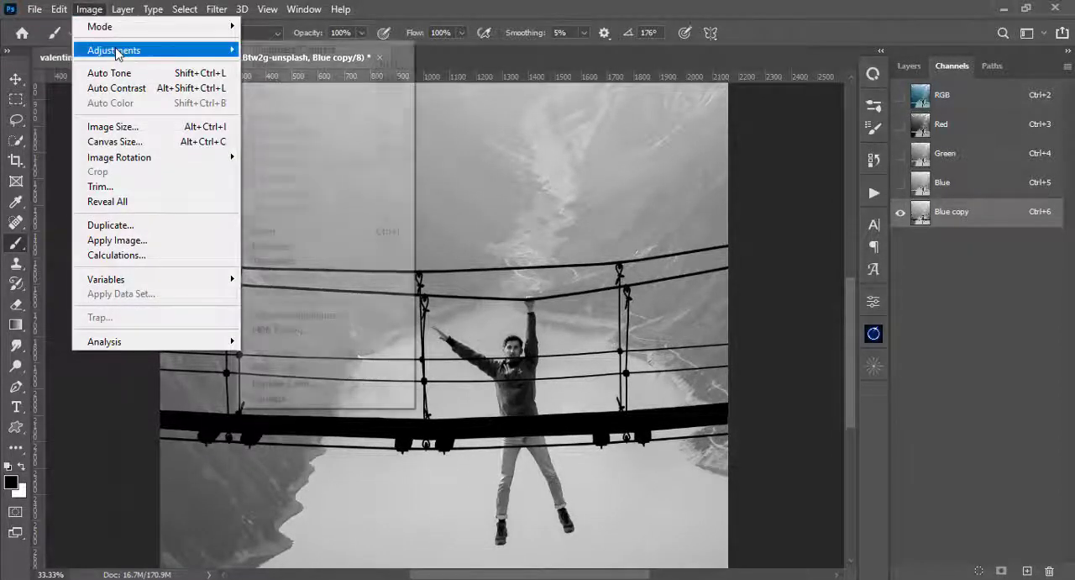
{"action": "mouse_move", "coordinate": [116, 51]}
{"action": "left_click", "coordinate": [257, 79]}
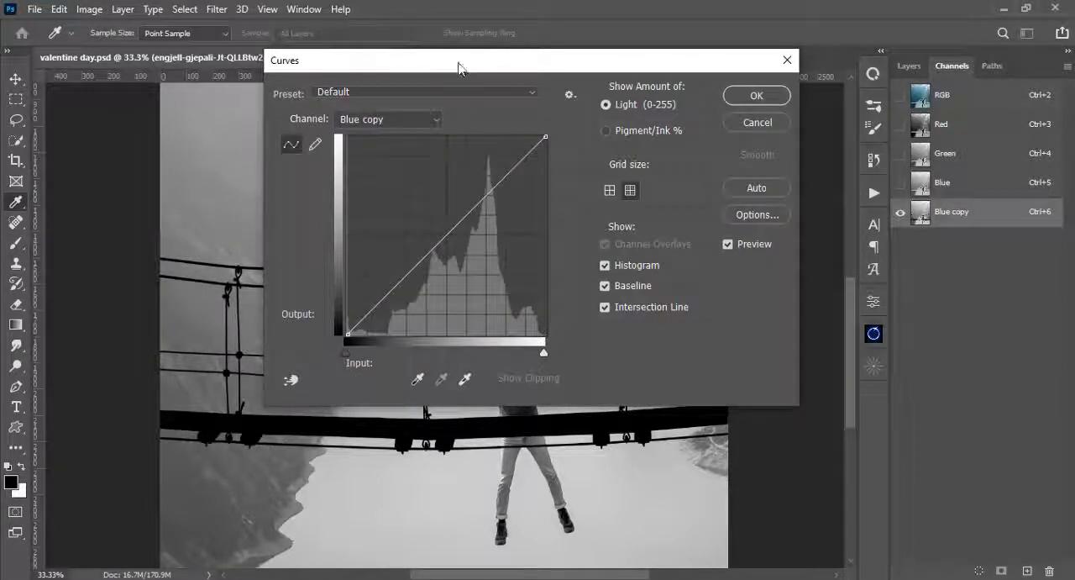
{"action": "left_click_drag", "start_coordinate": [454, 58], "coordinate": [723, 82]}
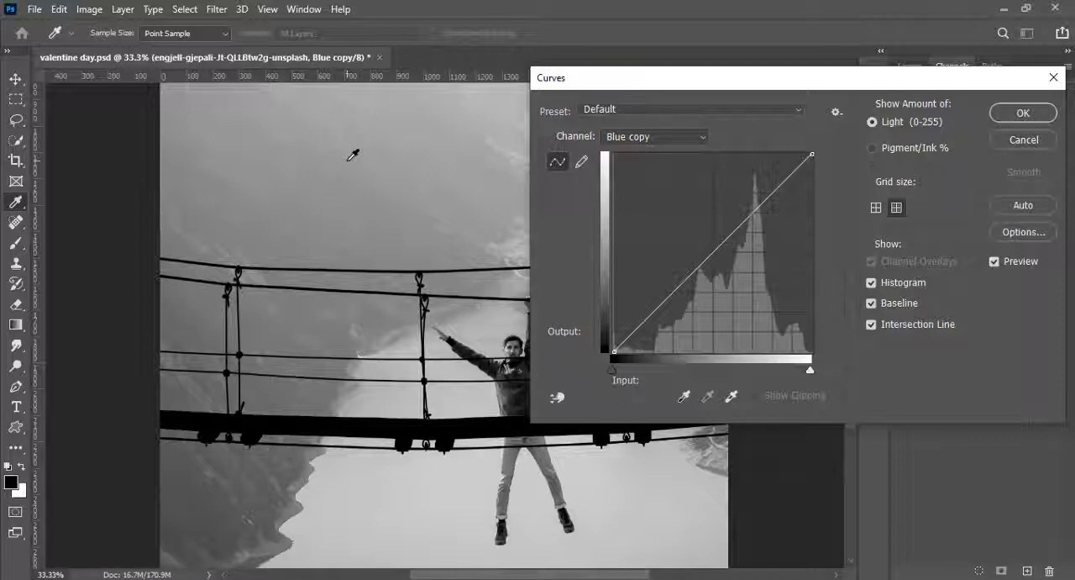
{"action": "left_click", "coordinate": [655, 137]}
{"action": "left_click", "coordinate": [654, 137]}
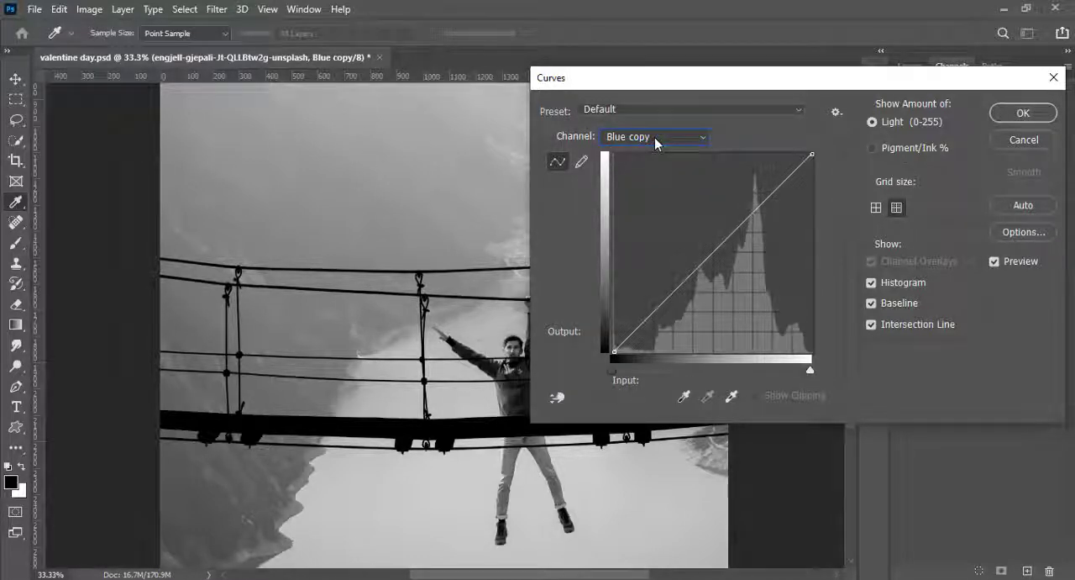
{"action": "left_click_drag", "start_coordinate": [675, 290], "coordinate": [738, 185]}
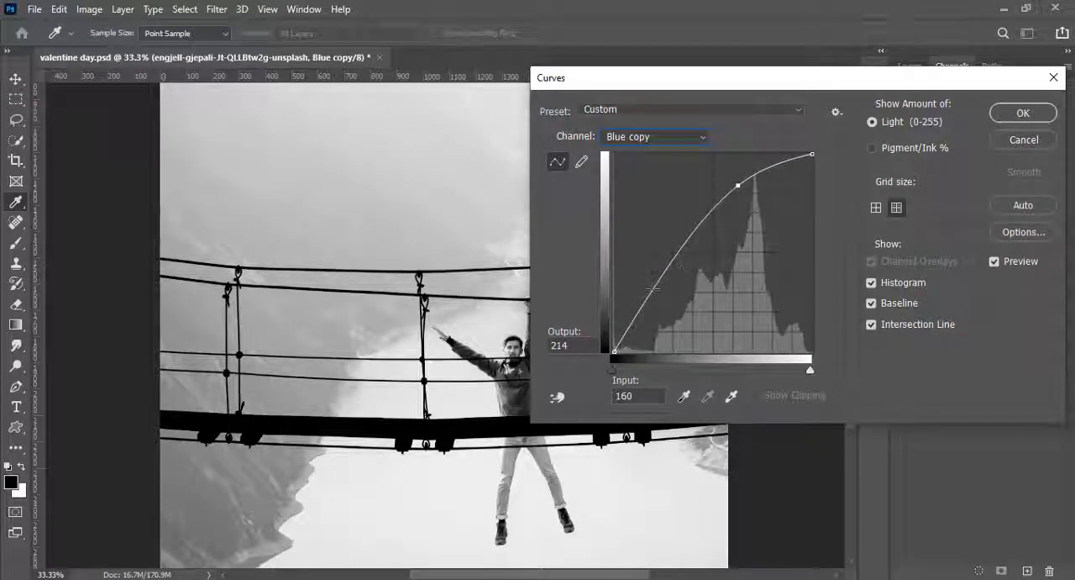
- Brighten the Blue copy channel by removing the highlight curve point and setting the shadow point to input 23, output 72
{"action": "left_click_drag", "start_coordinate": [653, 289], "coordinate": [640, 271]}
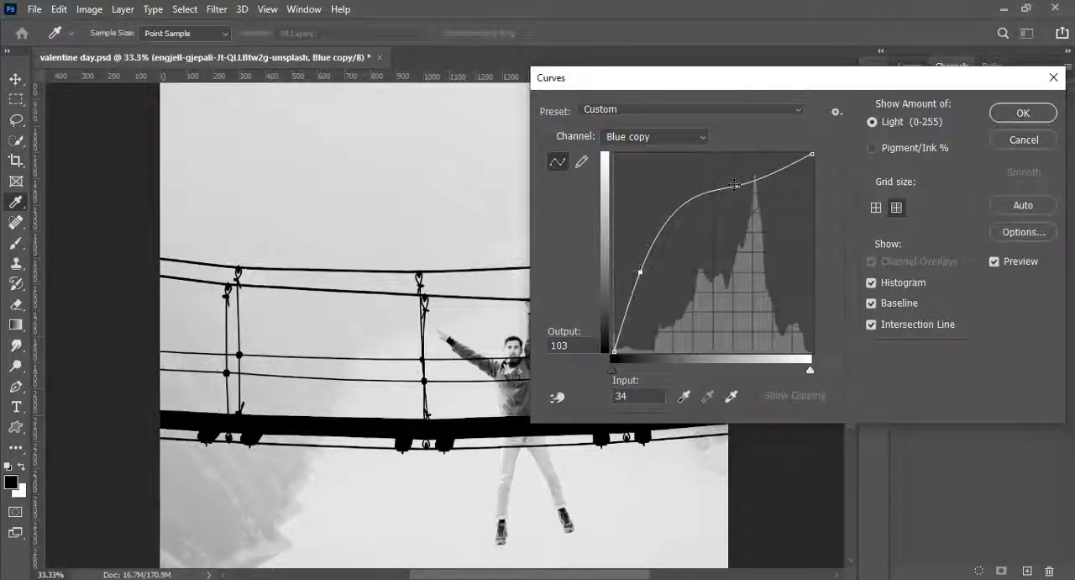
{"action": "left_click_drag", "start_coordinate": [735, 182], "coordinate": [727, 167]}
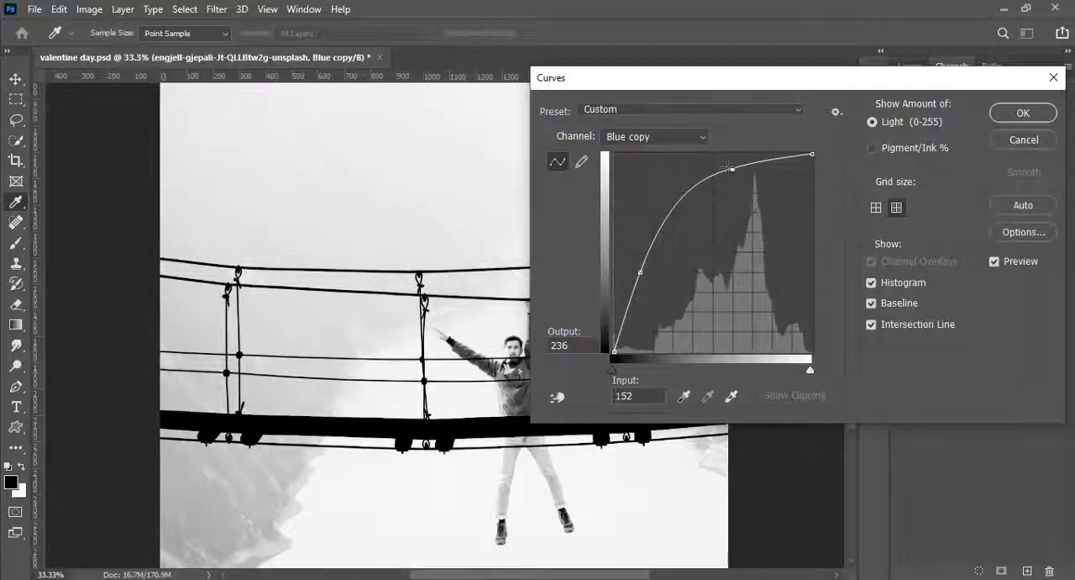
{"action": "left_click_drag", "start_coordinate": [727, 167], "coordinate": [733, 172]}
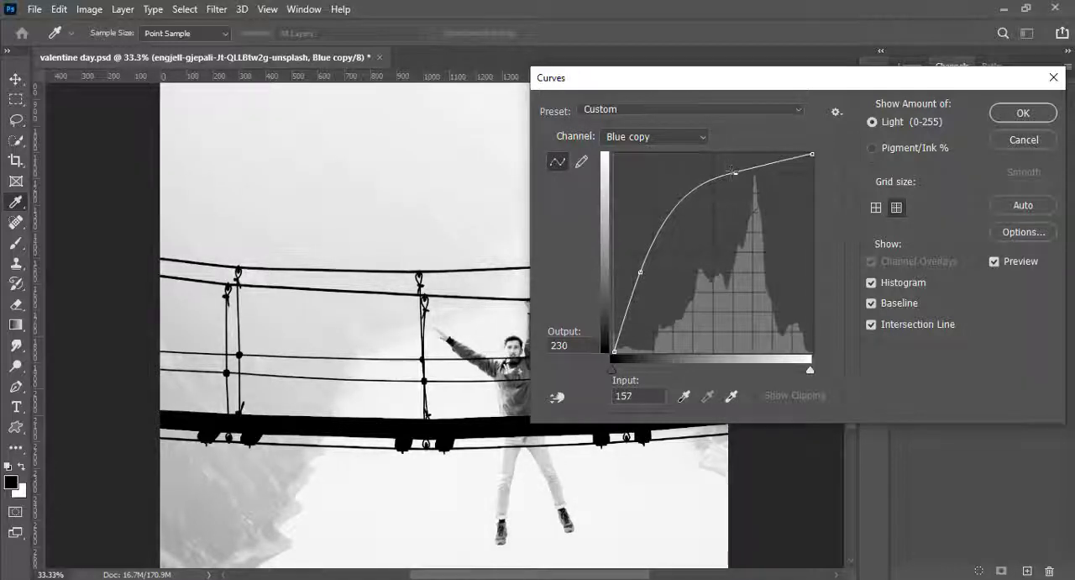
{"action": "left_click", "coordinate": [638, 272]}
{"action": "left_click_drag", "start_coordinate": [628, 304], "coordinate": [573, 143]}
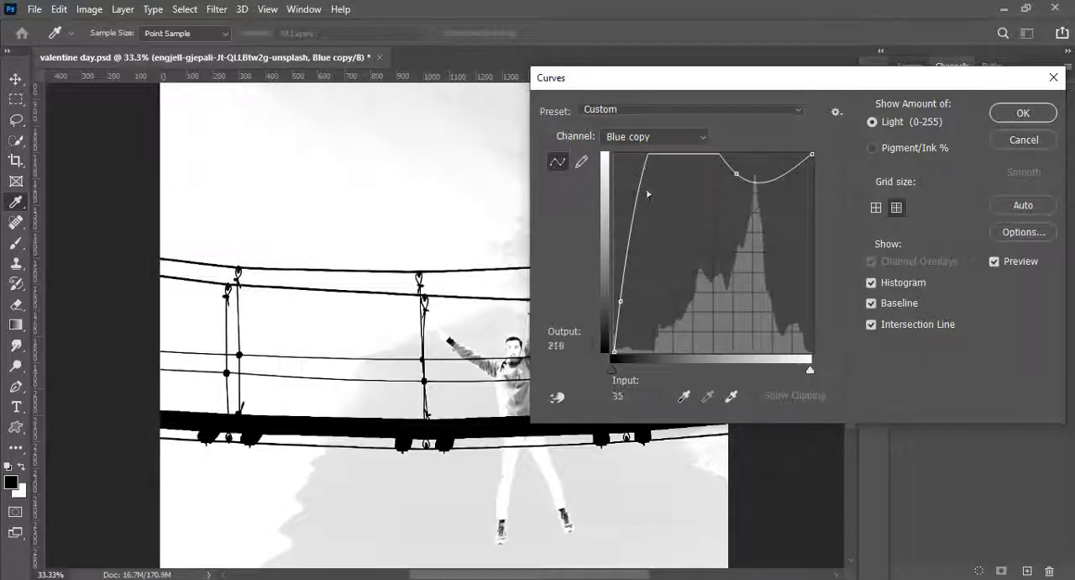
{"action": "left_click_drag", "start_coordinate": [737, 174], "coordinate": [737, 132]}
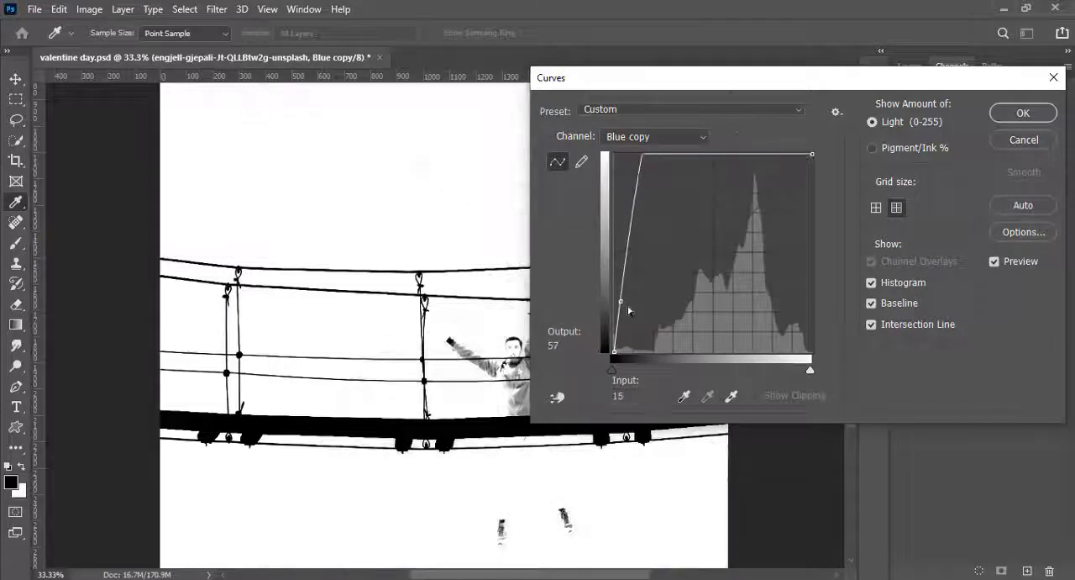
{"action": "mouse_move", "coordinate": [621, 301]}
{"action": "left_mouse_down"}
{"action": "mouse_move", "coordinate": [645, 303]}
{"action": "mouse_move", "coordinate": [633, 296]}
{"action": "left_mouse_up"}
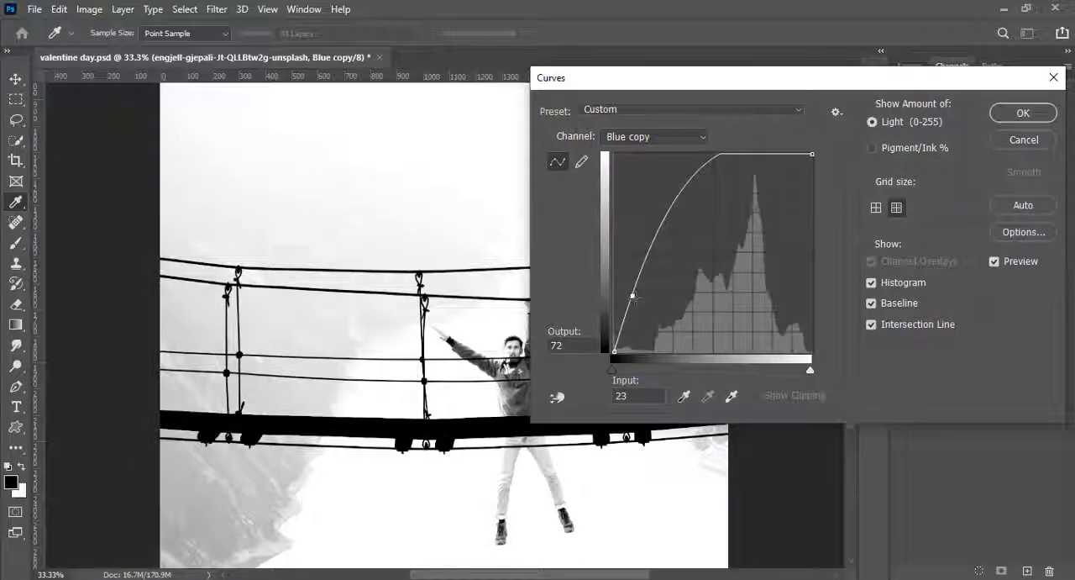
{"action": "left_click", "coordinate": [1021, 114]}
{"action": "key", "text": "b"}
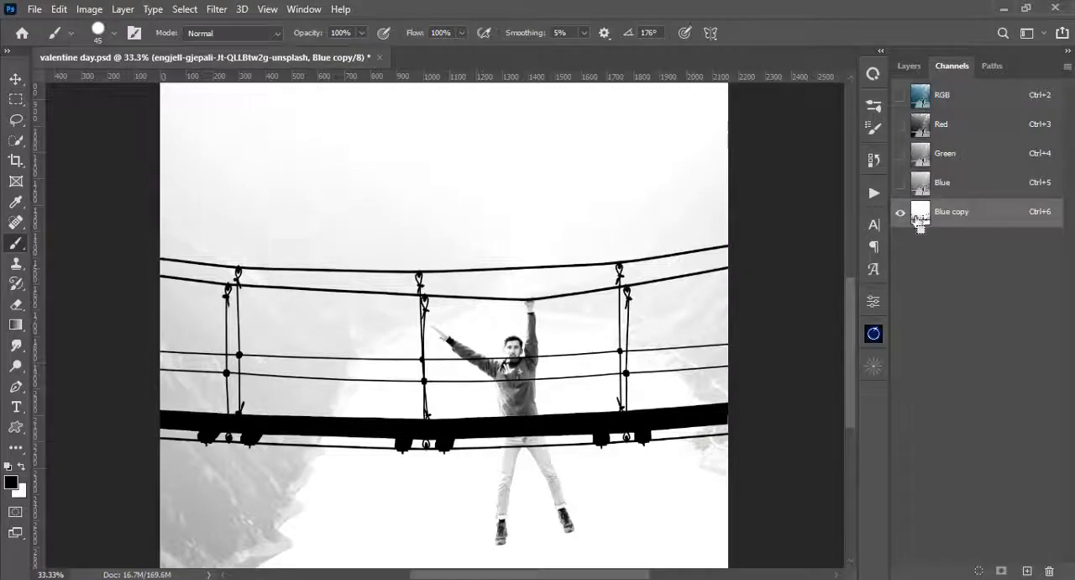
{"action": "left_click", "coordinate": [921, 216], "text": "ctrl"}
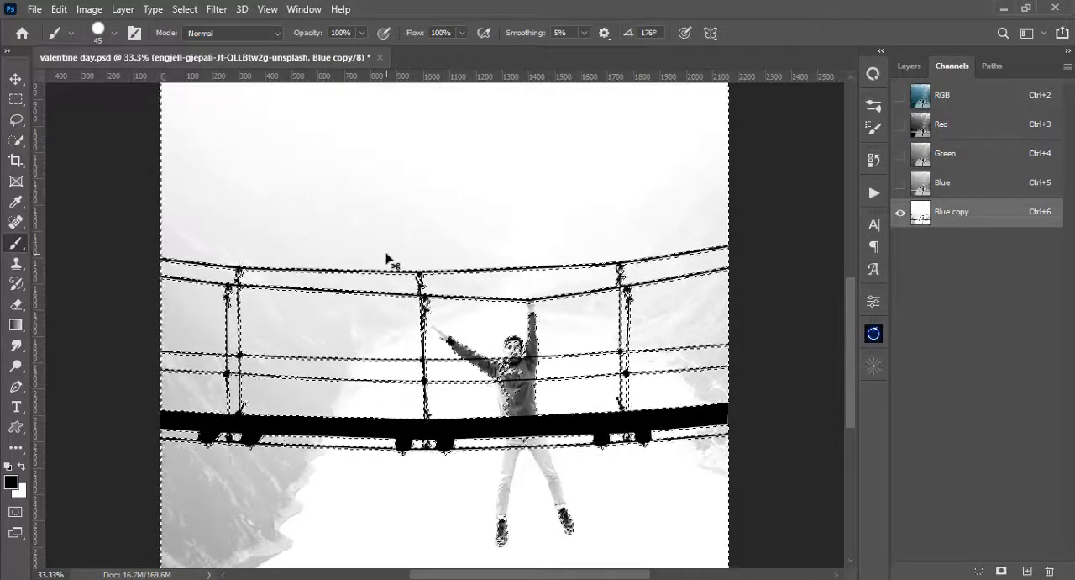
{"action": "key", "text": "ctrl+plus"}
{"action": "key", "text": "ctrl+plus"}
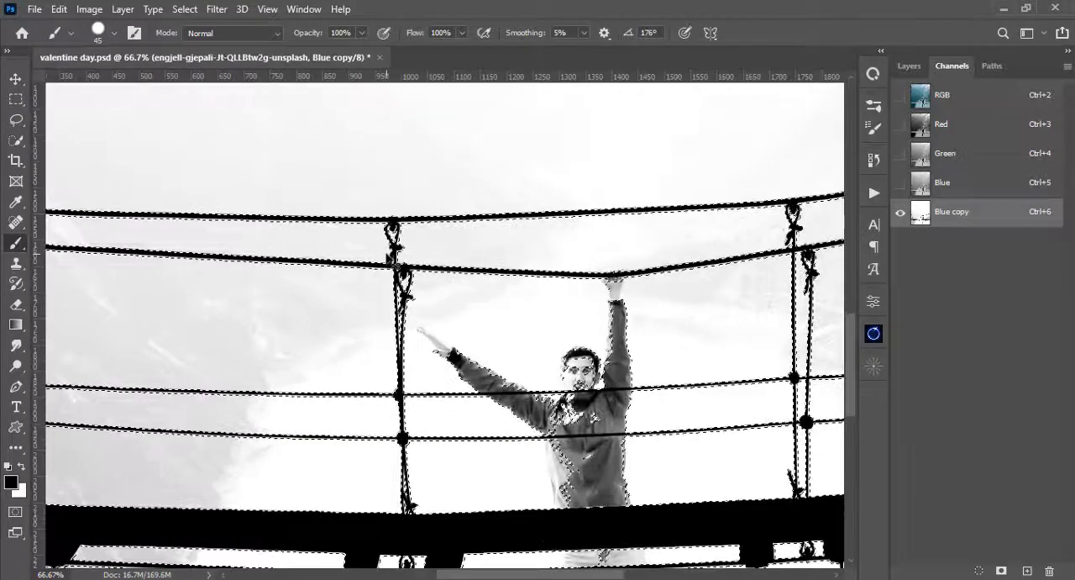
{"action": "key", "text": "ctrl+d"}
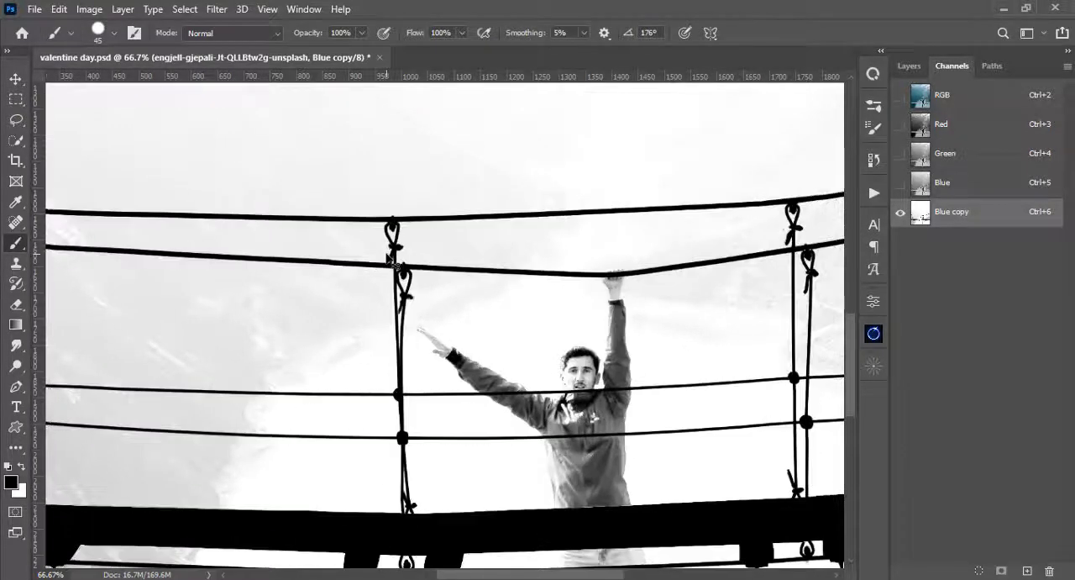
- Apply Levels to the Blue copy channel with the white input level at 155 to turn the remaining grey background white
{"action": "left_click_drag", "start_coordinate": [371, 256], "coordinate": [508, 242]}
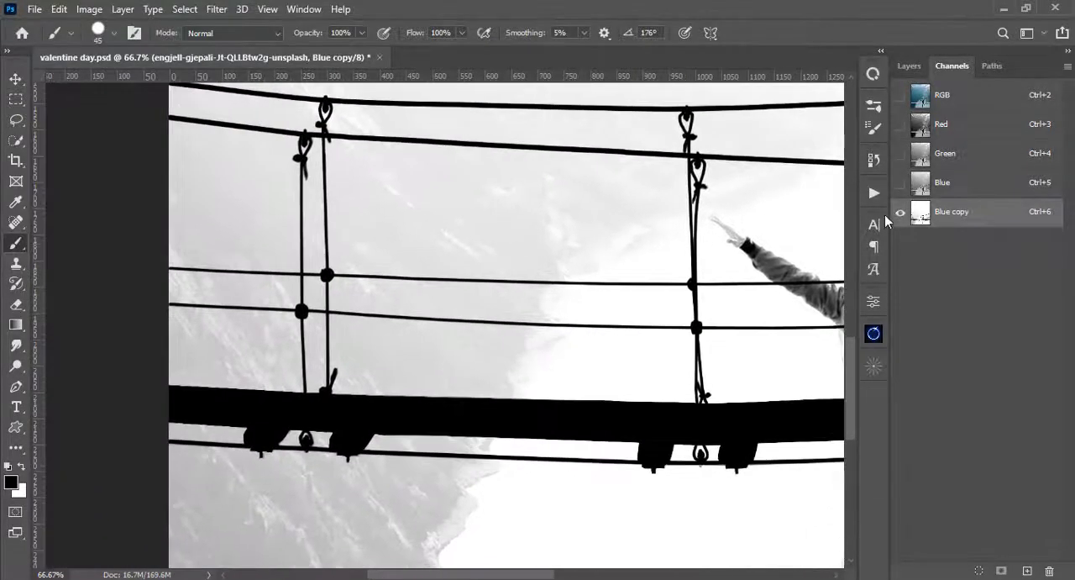
{"action": "key", "text": "ctrl+l"}
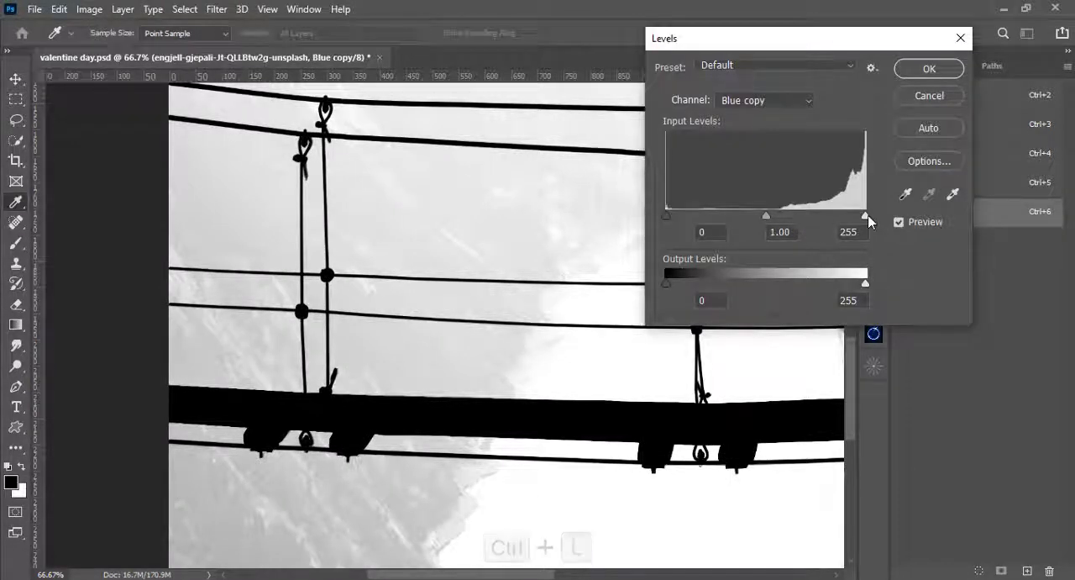
{"action": "left_click_drag", "start_coordinate": [865, 215], "coordinate": [812, 215]}
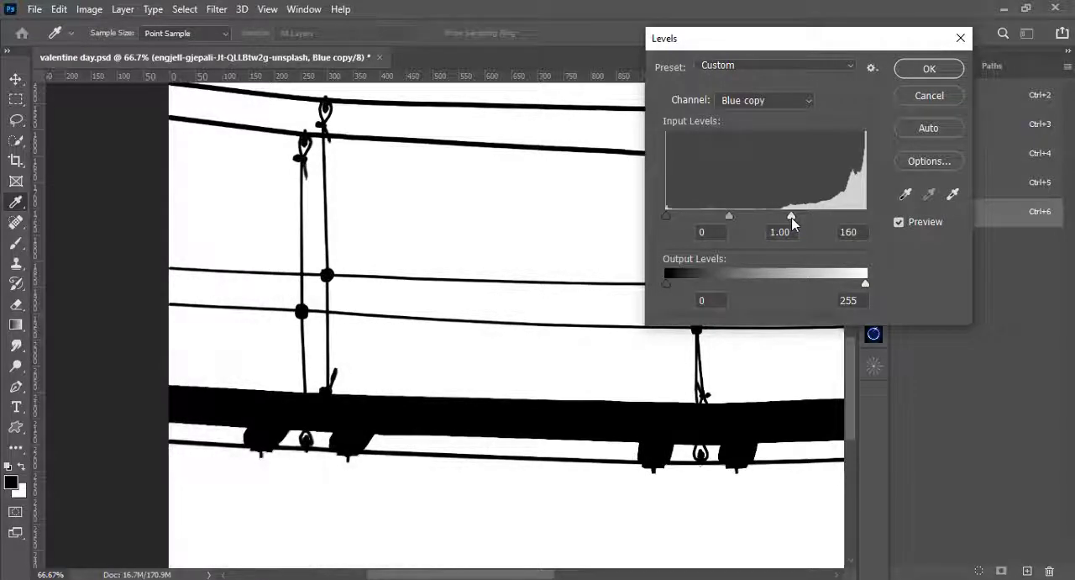
{"action": "left_click", "coordinate": [789, 216]}
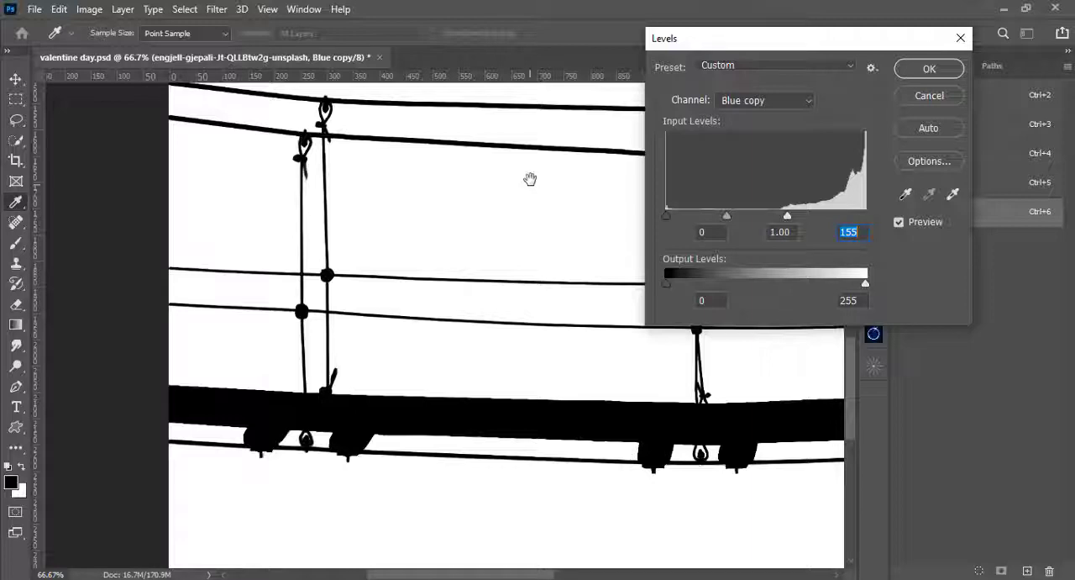
{"action": "left_click_drag", "start_coordinate": [531, 179], "coordinate": [624, 206]}
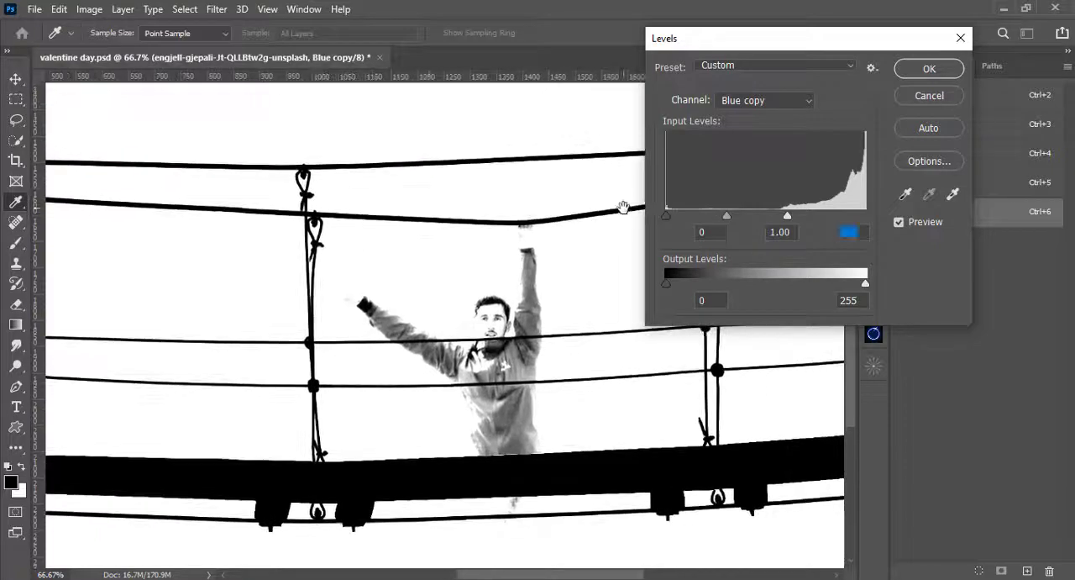
{"action": "left_click_drag", "start_coordinate": [410, 220], "coordinate": [545, 202]}
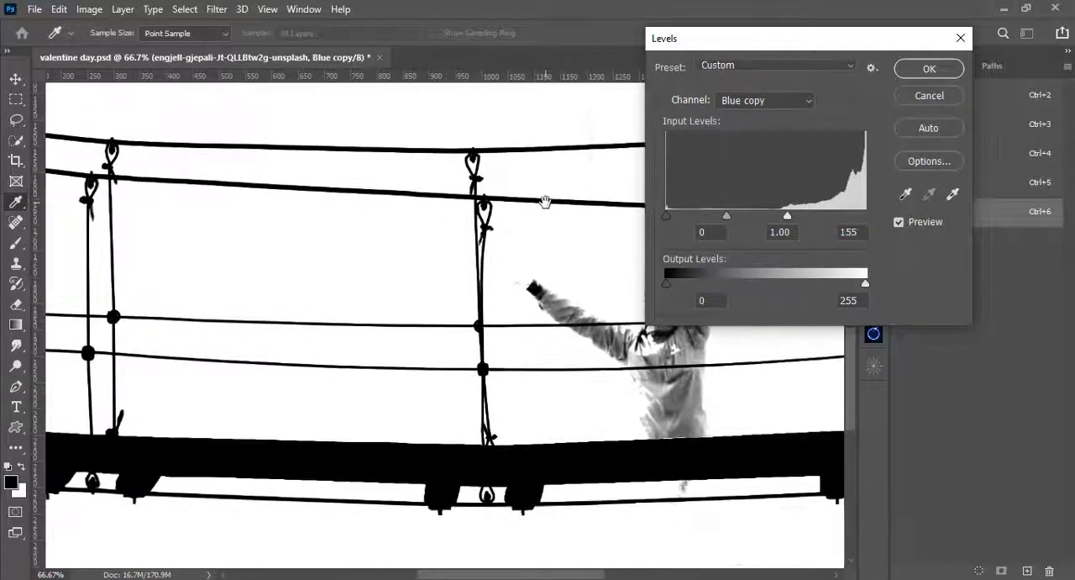
{"action": "left_click", "coordinate": [921, 72]}
- Paint over both of the man's shoes below the bridge with a white 45 px brush
{"action": "key", "text": "b"}
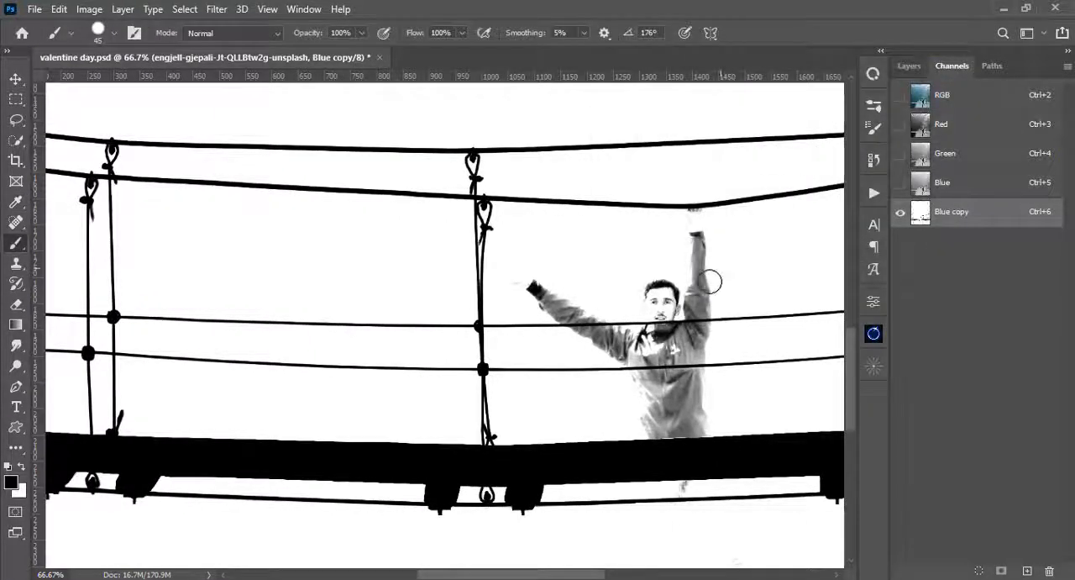
{"action": "left_click_drag", "start_coordinate": [683, 366], "coordinate": [602, 159]}
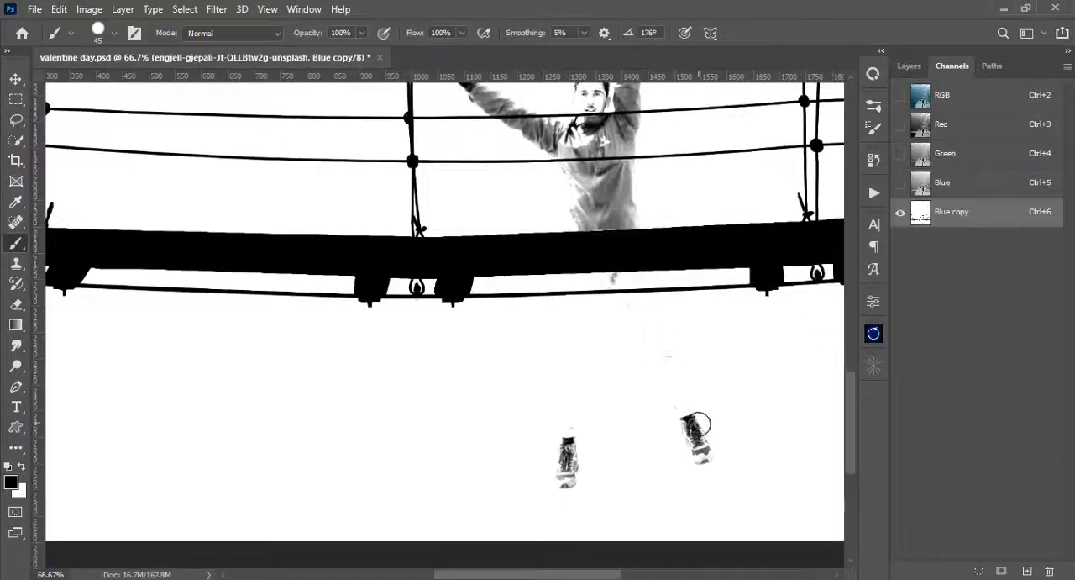
{"action": "key", "text": "x"}
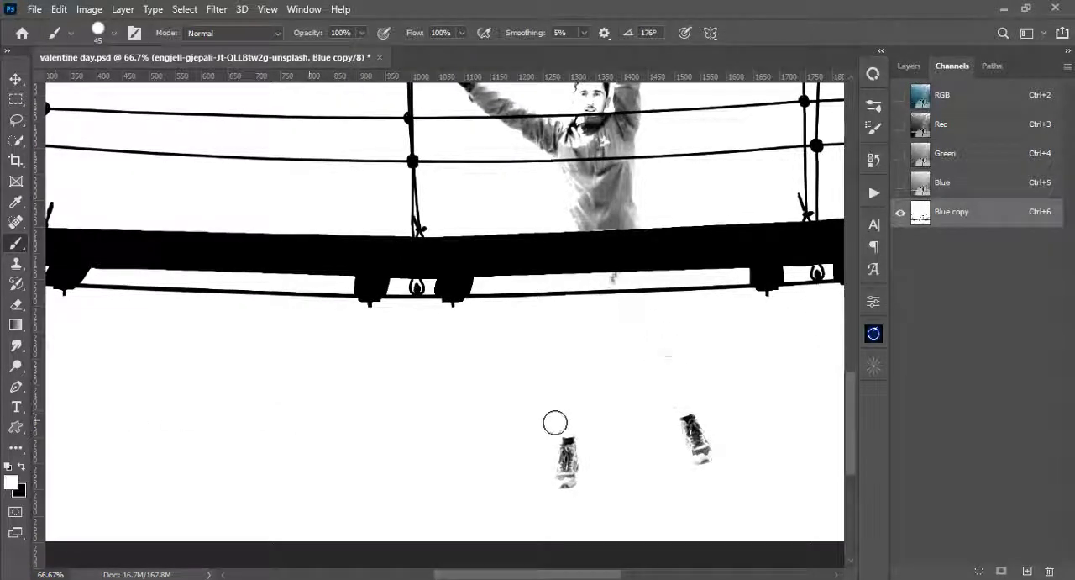
{"action": "left_click_drag", "start_coordinate": [684, 424], "coordinate": [705, 455]}
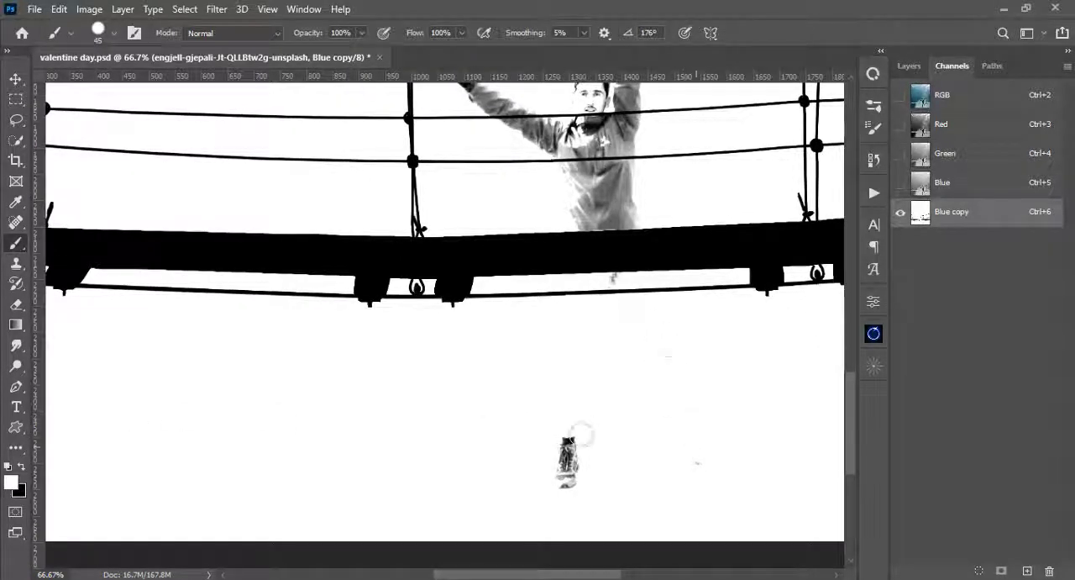
{"action": "left_click_drag", "start_coordinate": [580, 432], "coordinate": [571, 472]}
- Paint the man's torso white between the deck and the upper guard cable, keeping the black cables intact
{"action": "key", "text": "ctrl+plus"}
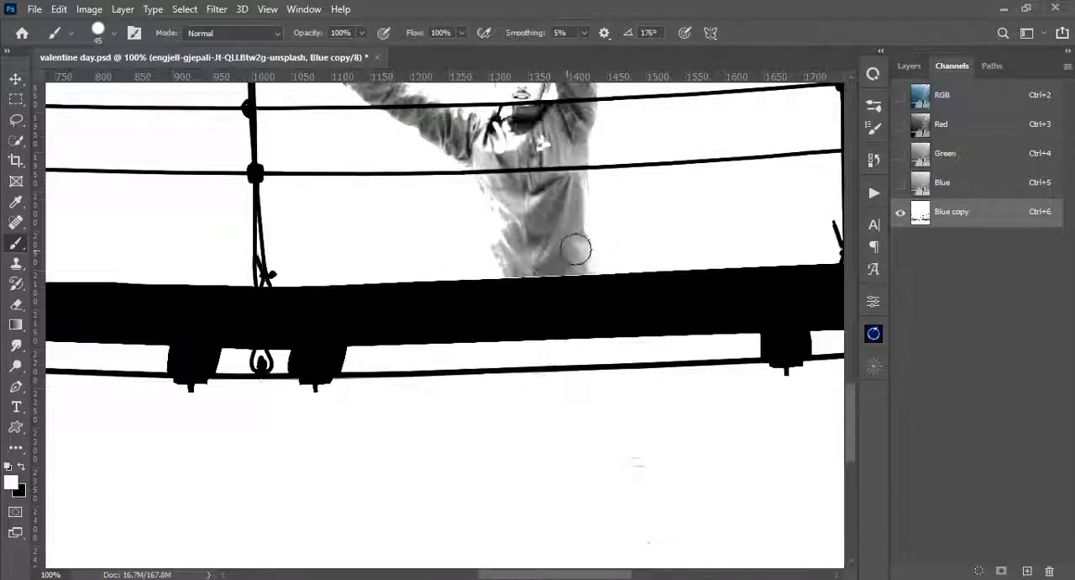
{"action": "mouse_move", "coordinate": [600, 255]}
{"action": "left_mouse_down"}
{"action": "mouse_move", "coordinate": [503, 258]}
{"action": "mouse_move", "coordinate": [650, 215]}
{"action": "left_mouse_up"}
{"action": "left_click_drag", "start_coordinate": [649, 214], "coordinate": [641, 292]}
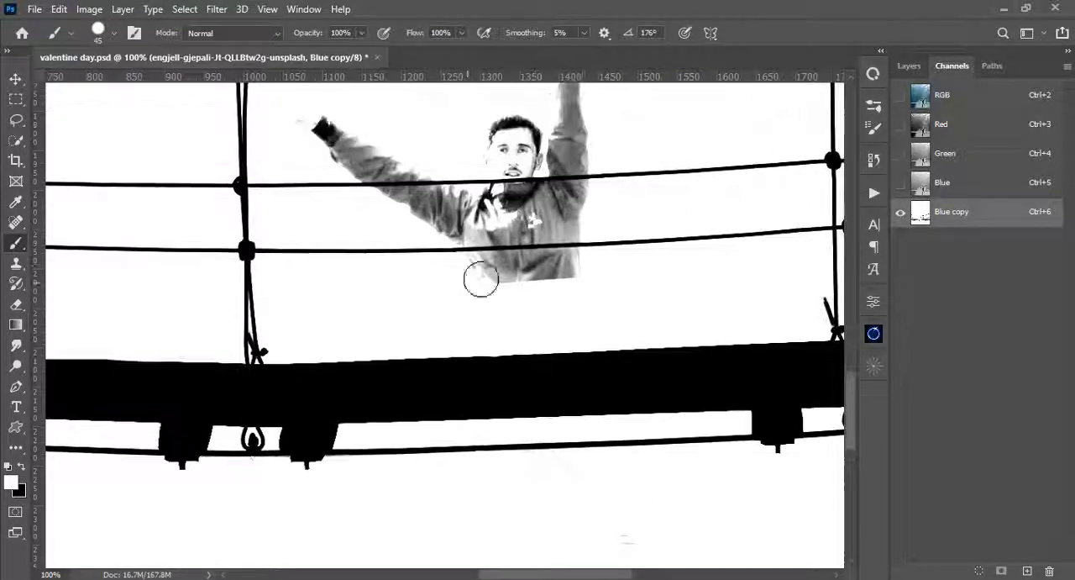
{"action": "left_click_drag", "start_coordinate": [481, 280], "coordinate": [471, 269]}
{"action": "mouse_move", "coordinate": [589, 196]}
{"action": "left_mouse_down"}
{"action": "mouse_move", "coordinate": [360, 205]}
{"action": "mouse_move", "coordinate": [450, 227]}
{"action": "mouse_move", "coordinate": [591, 221]}
{"action": "left_mouse_up"}
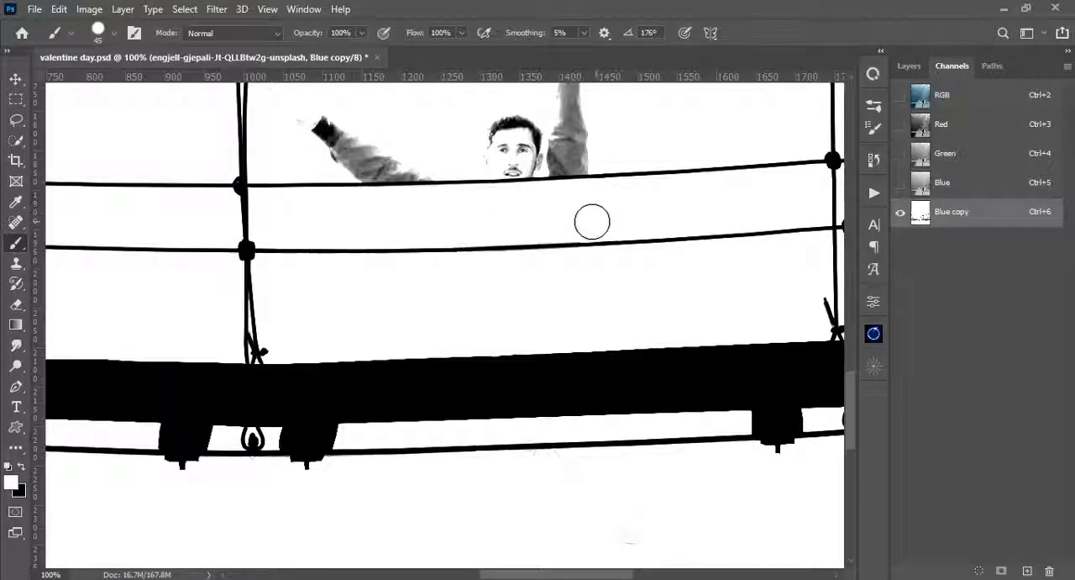
- Paint the man's head and raised arms white up to the handrail cable
{"action": "scroll", "coordinate": [562, 176], "scroll_direction": "up", "scroll_amount": 3}
{"action": "mouse_move", "coordinate": [562, 173]}
{"action": "left_mouse_down"}
{"action": "mouse_move", "coordinate": [611, 201]}
{"action": "mouse_move", "coordinate": [573, 268]}
{"action": "mouse_move", "coordinate": [583, 294]}
{"action": "mouse_move", "coordinate": [383, 302]}
{"action": "mouse_move", "coordinate": [293, 266]}
{"action": "mouse_move", "coordinate": [365, 301]}
{"action": "mouse_move", "coordinate": [412, 281]}
{"action": "left_mouse_up"}
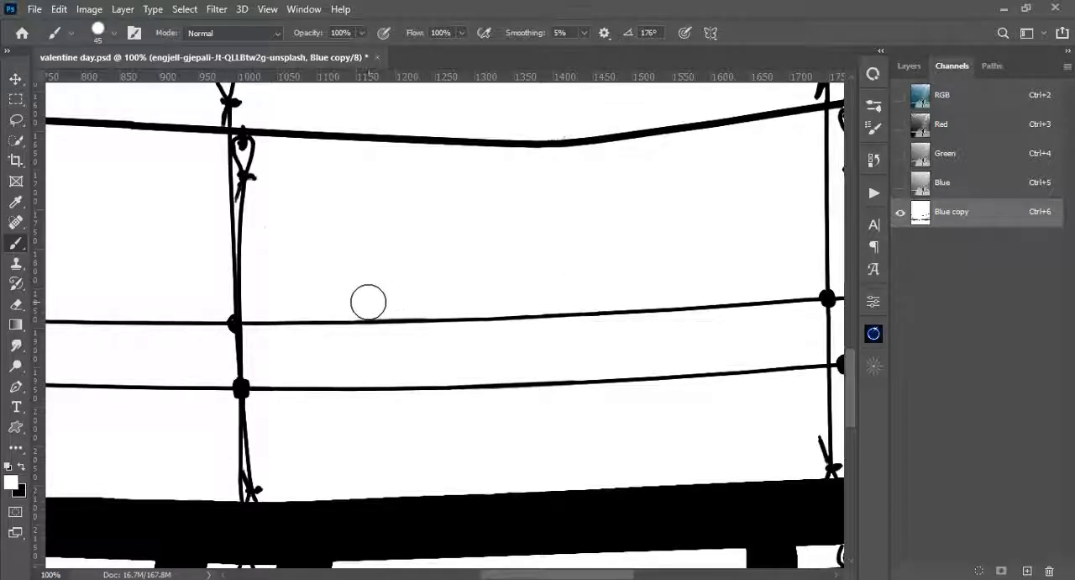
{"action": "mouse_move", "coordinate": [473, 231]}
{"action": "left_mouse_down"}
{"action": "mouse_move", "coordinate": [472, 340]}
{"action": "mouse_move", "coordinate": [526, 362]}
{"action": "mouse_move", "coordinate": [723, 362]}
{"action": "mouse_move", "coordinate": [315, 281]}
{"action": "mouse_move", "coordinate": [324, 279]}
{"action": "left_mouse_up"}
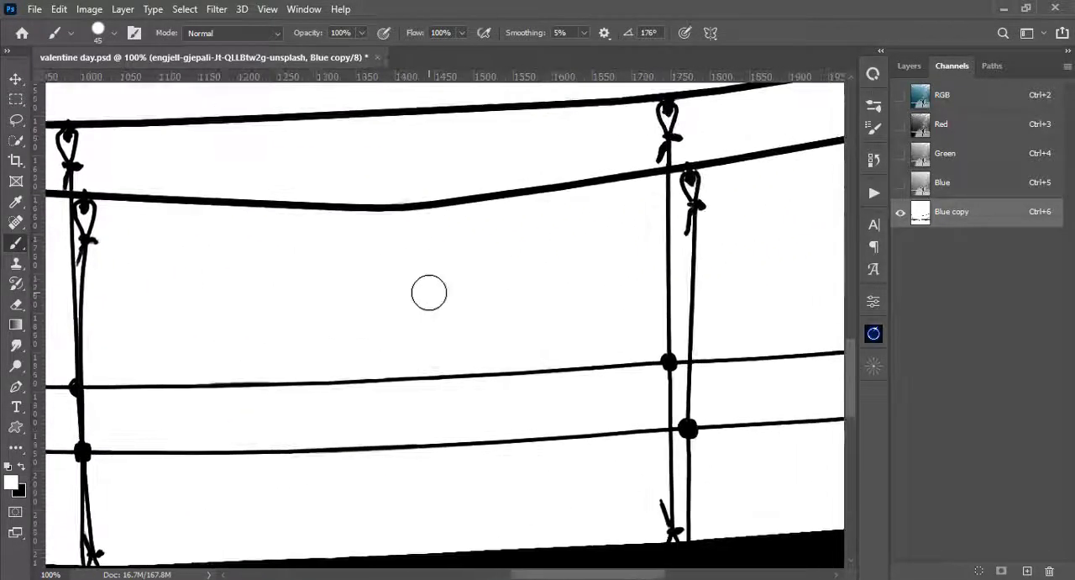
- Fill the grey loose rope end beneath the leftmost hanger knot with black using a 5 px brush
{"action": "key", "text": "ctrl+0"}
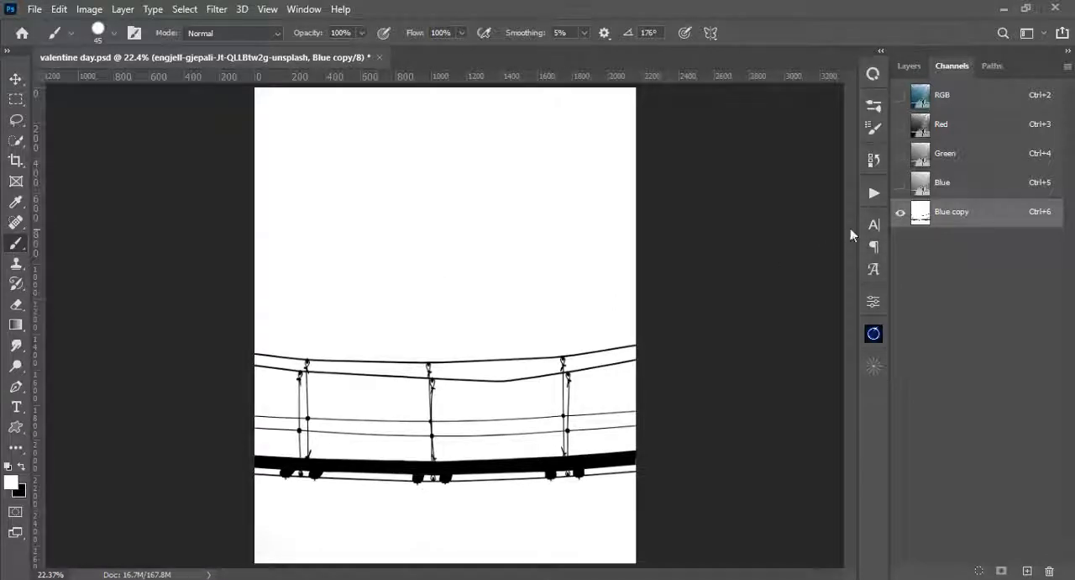
{"action": "key", "text": "ctrl+plus"}
{"action": "key", "text": "ctrl+plus"}
{"action": "key", "text": "ctrl+plus"}
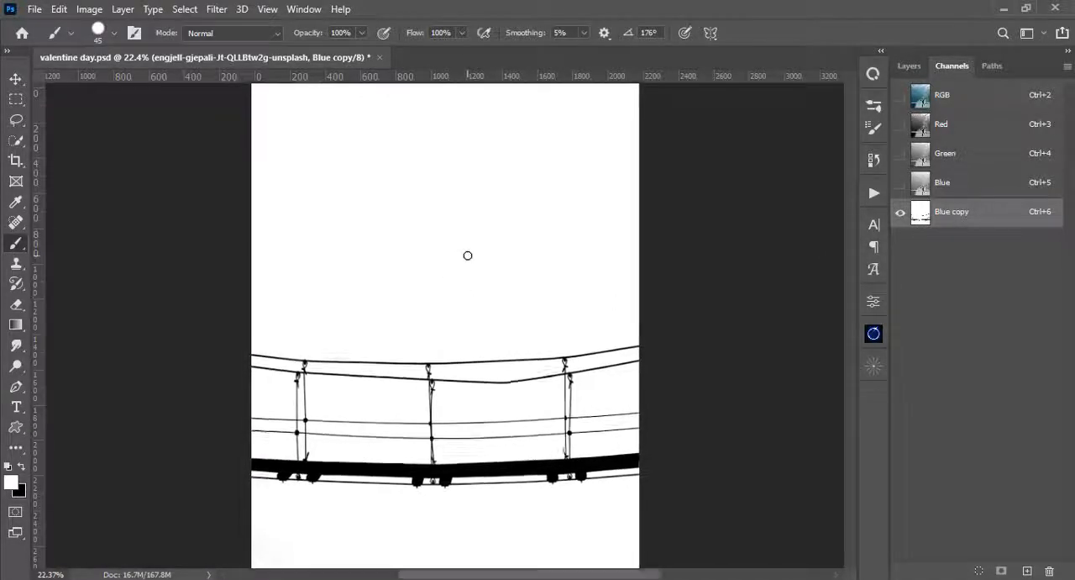
{"action": "left_click_drag", "start_coordinate": [353, 329], "coordinate": [491, 159]}
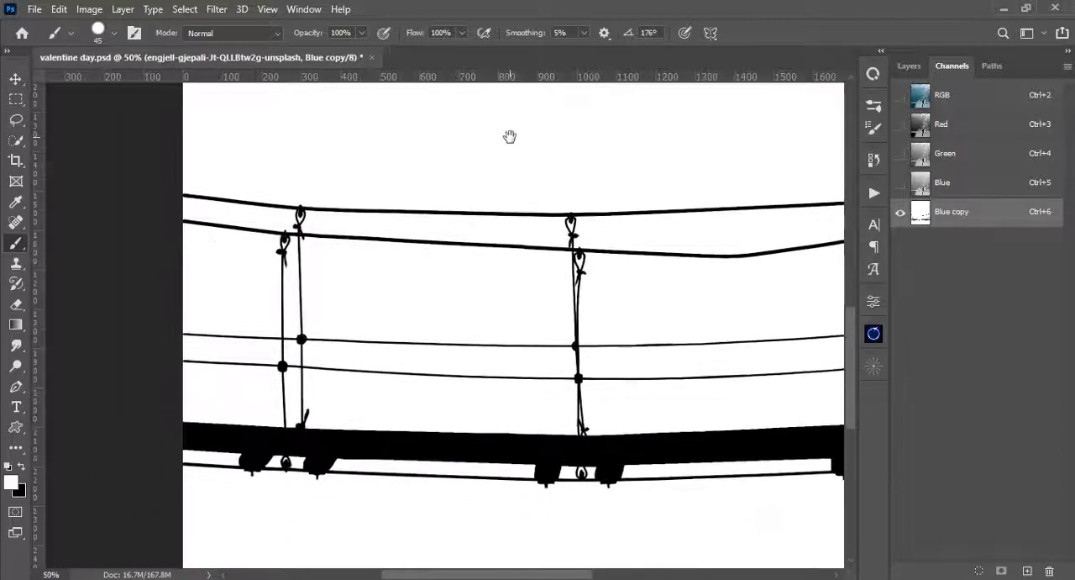
{"action": "key", "text": "ctrl+plus"}
{"action": "key", "text": "ctrl+plus"}
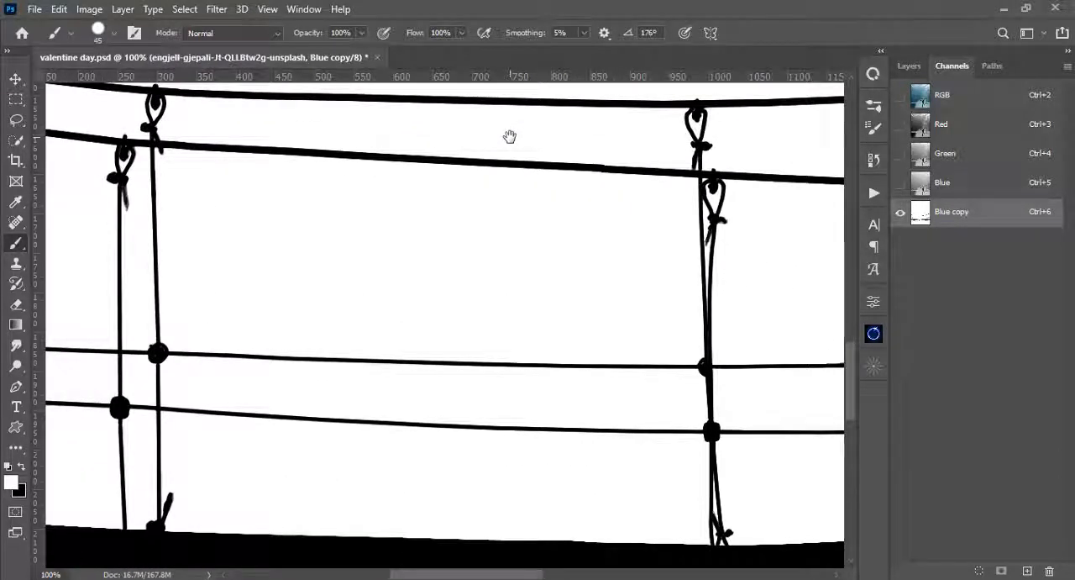
{"action": "left_click_drag", "start_coordinate": [211, 194], "coordinate": [444, 219]}
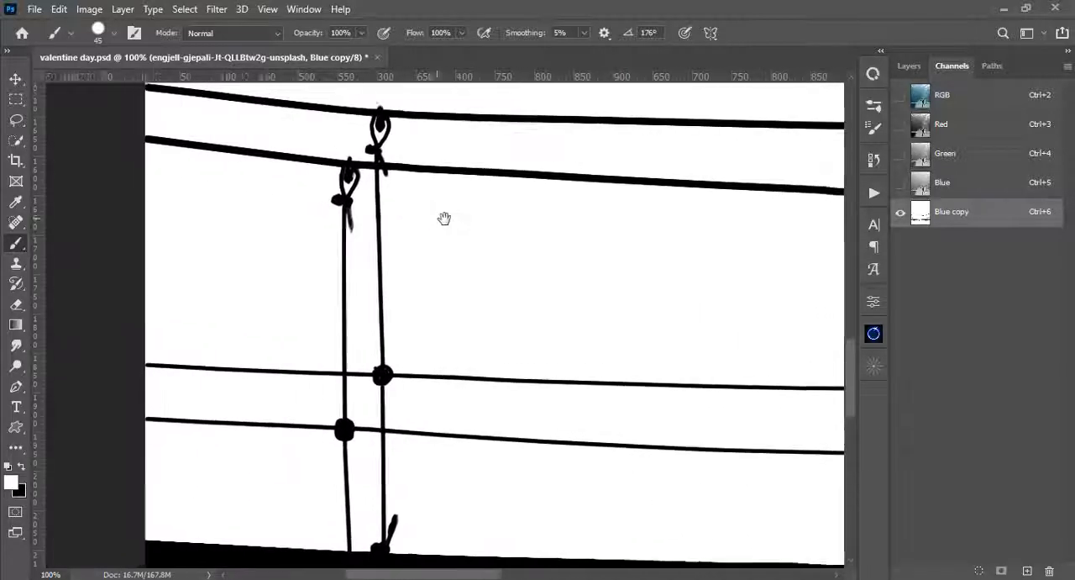
{"action": "key", "text": "bracketleft"}
{"action": "key", "text": "bracketleft"}
{"action": "key", "text": "bracketleft"}
{"action": "key", "text": "bracketleft"}
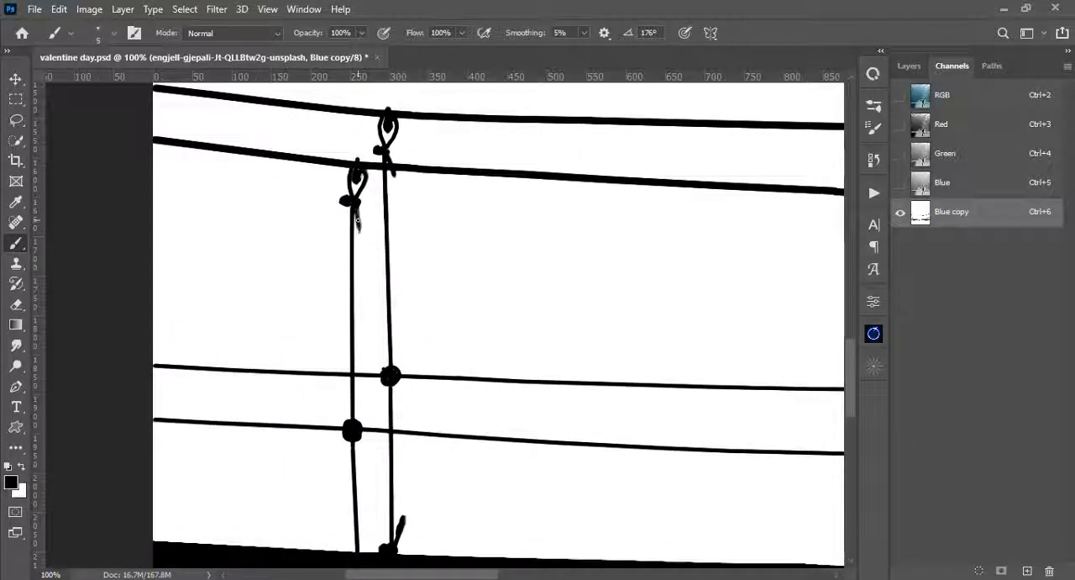
{"action": "mouse_move", "coordinate": [358, 220]}
{"action": "left_mouse_down"}
{"action": "mouse_move", "coordinate": [379, 272]}
{"action": "mouse_move", "coordinate": [314, 310]}
{"action": "left_mouse_up"}
- Load the Blue copy channel as a selection and return to the layers with the RGB composite shown
{"action": "key", "text": "ctrl+minus"}
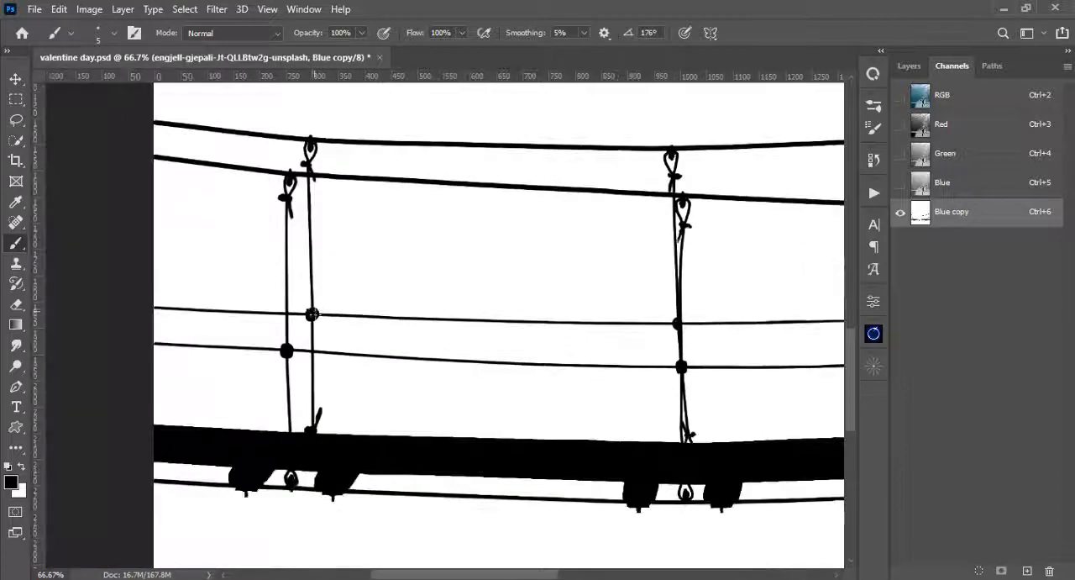
{"action": "key", "text": "ctrl+0"}
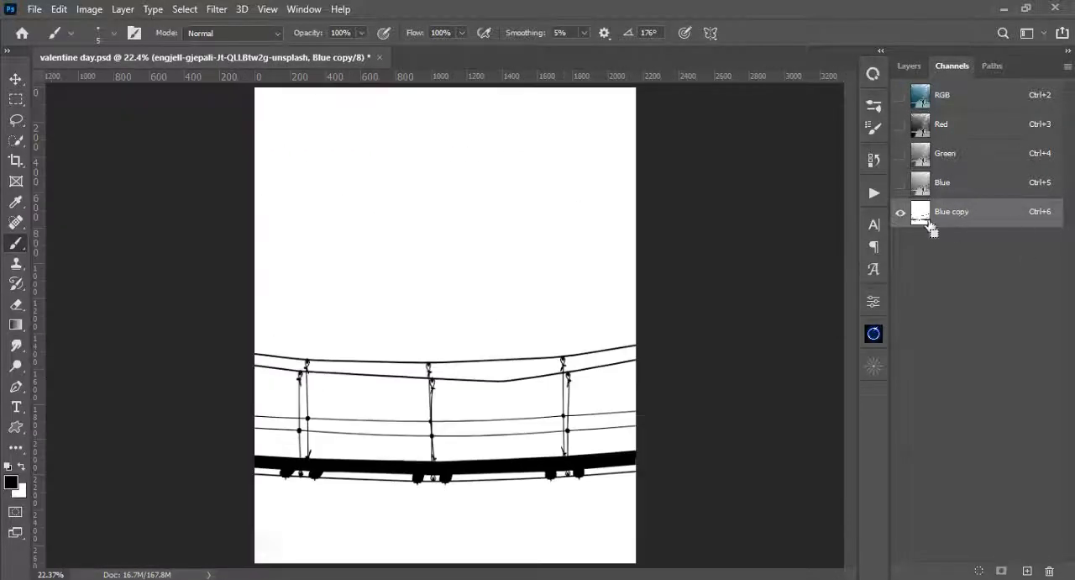
{"action": "left_click", "coordinate": [924, 220], "text": "ctrl"}
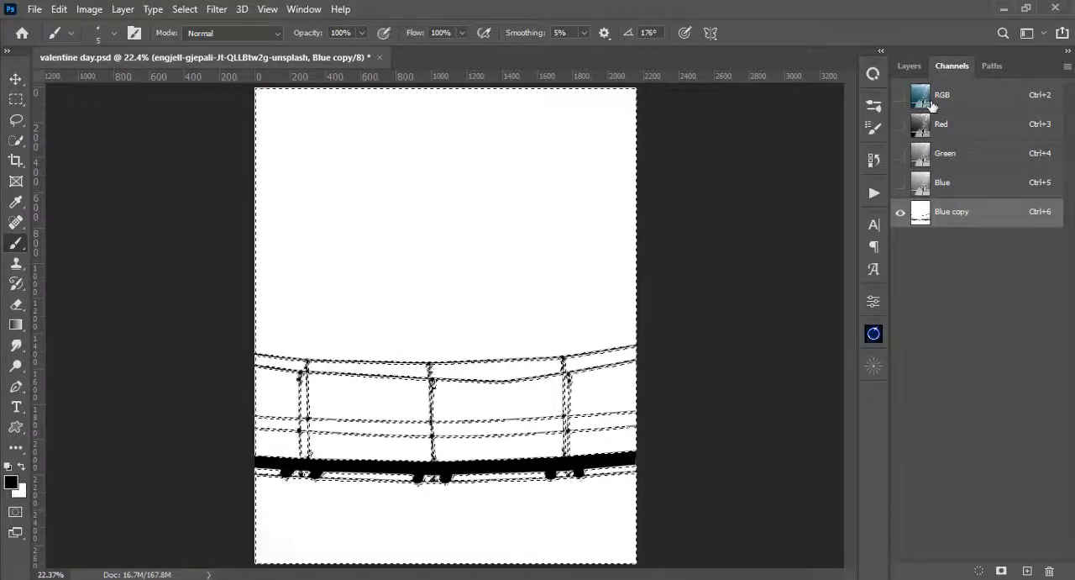
{"action": "left_click", "coordinate": [930, 103]}
{"action": "left_click", "coordinate": [910, 67]}
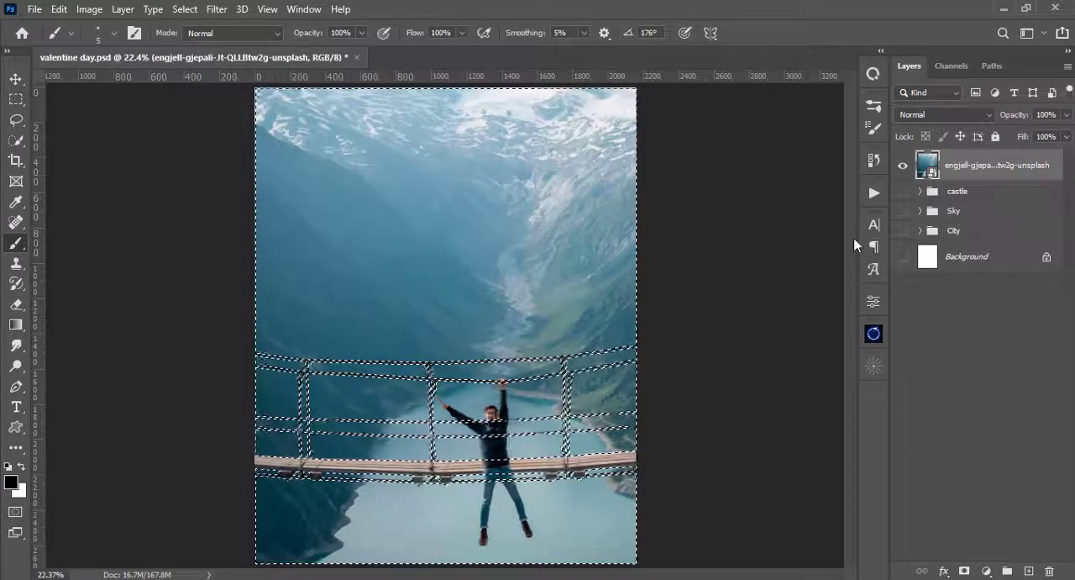
- Mask the bridge photo with the loaded selection and show the castle, Sky, City and Background layers again
{"action": "left_click", "coordinate": [966, 572]}
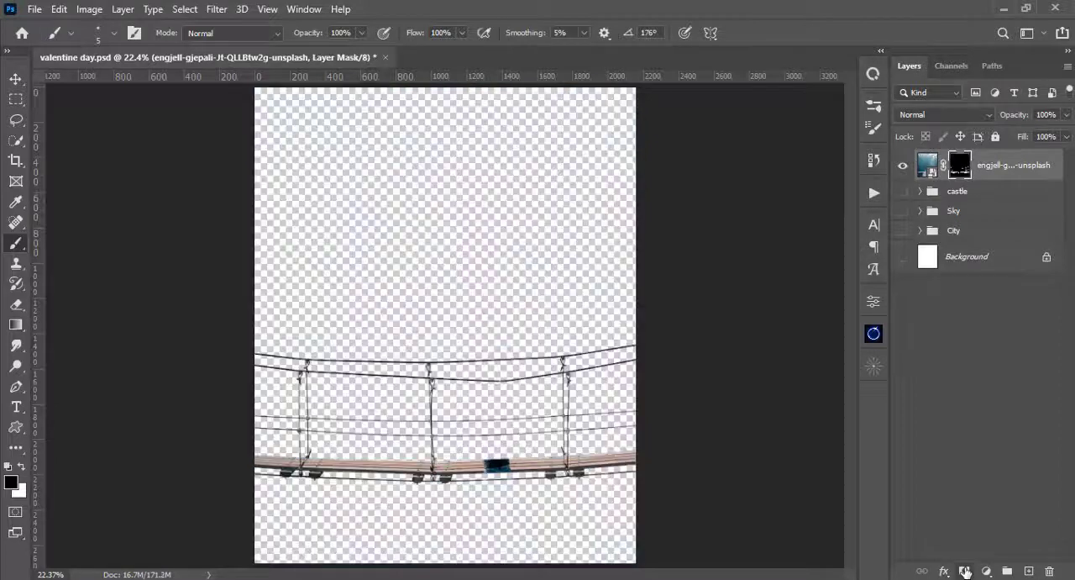
{"action": "left_click", "coordinate": [903, 168], "text": "alt"}
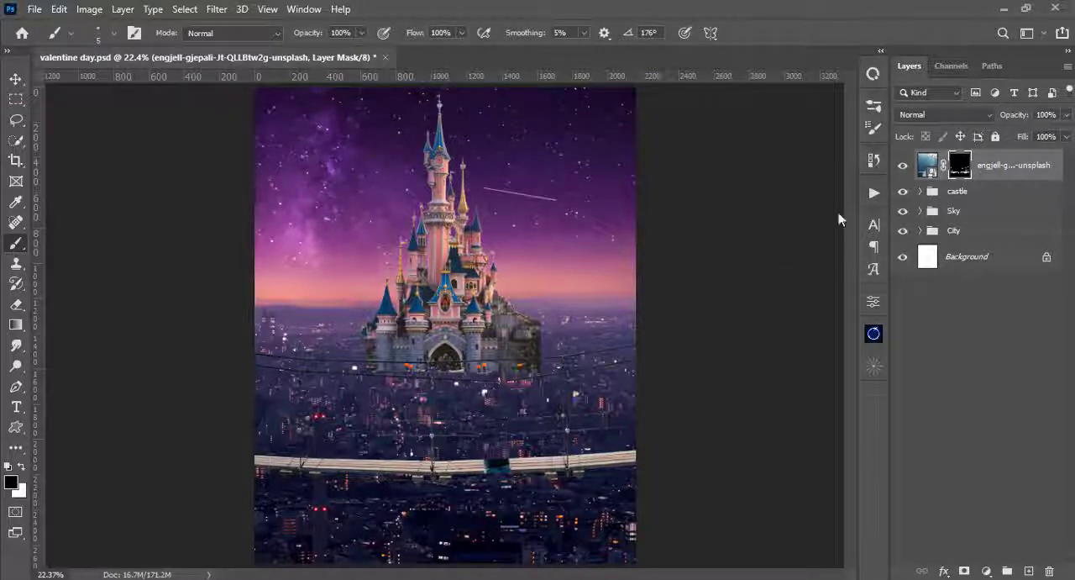
- Examine the masked bridge's deck, cables and hangers closely against the night city
{"action": "key", "text": "ctrl+plus"}
{"action": "key", "text": "ctrl+plus"}
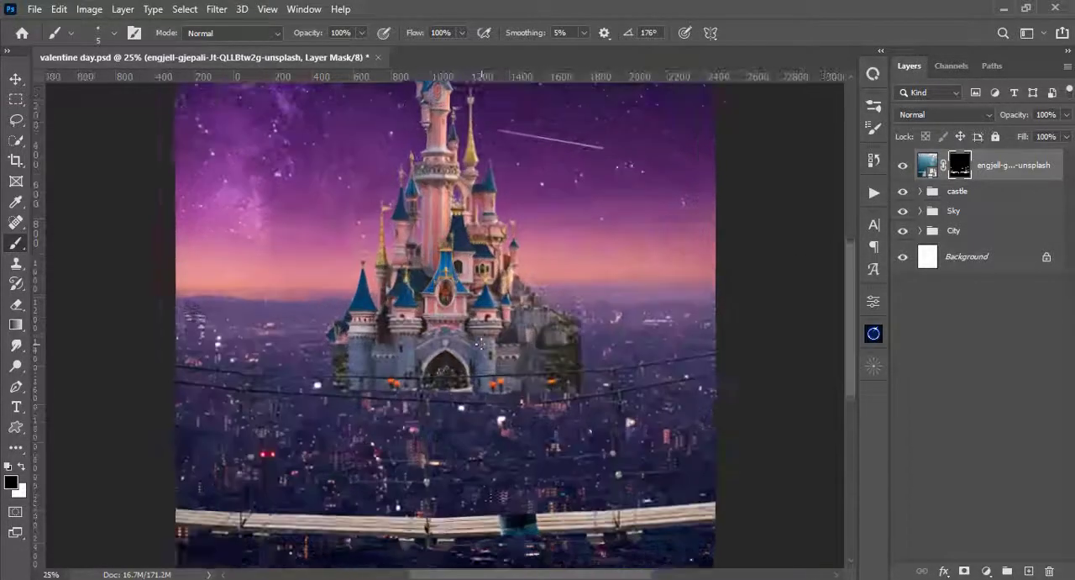
{"action": "left_click_drag", "start_coordinate": [465, 403], "coordinate": [498, 266]}
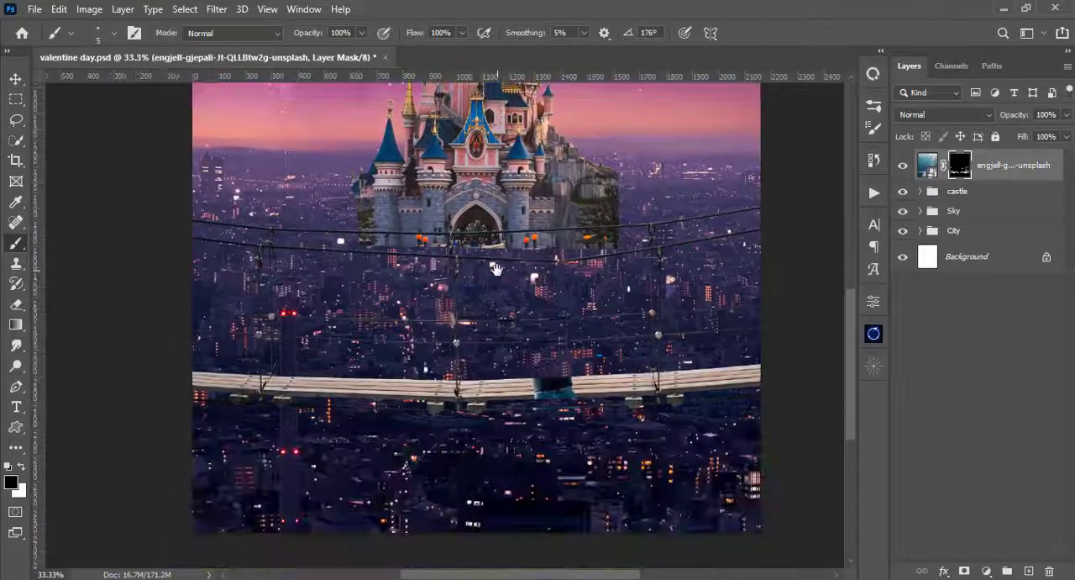
{"action": "key", "text": "ctrl+plus"}
{"action": "key", "text": "ctrl+plus"}
{"action": "left_click_drag", "start_coordinate": [419, 337], "coordinate": [711, 217]}
{"action": "left_click_drag", "start_coordinate": [643, 218], "coordinate": [224, 232]}
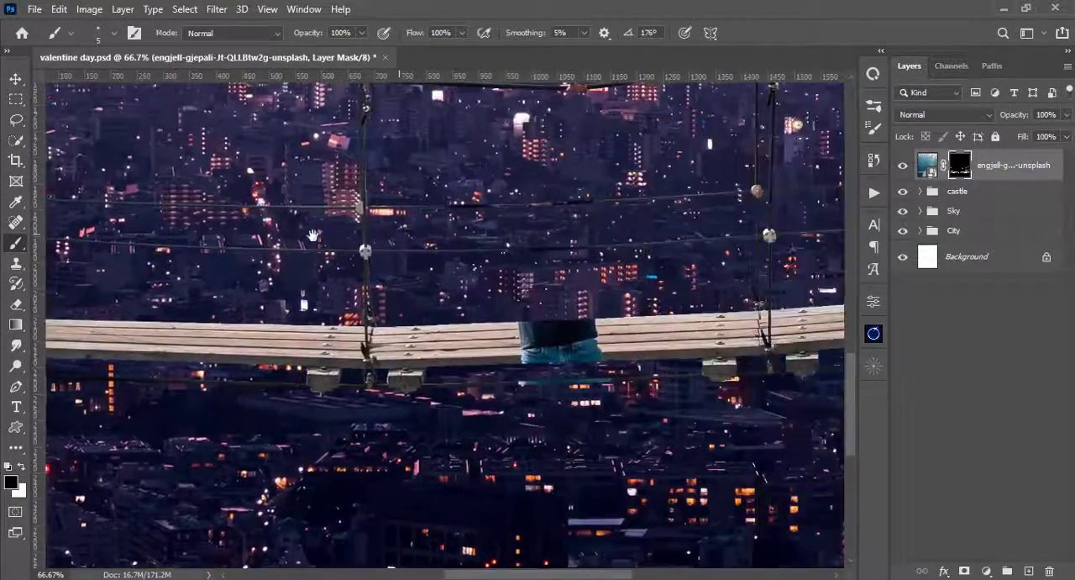
{"action": "left_click_drag", "start_coordinate": [662, 234], "coordinate": [570, 322]}
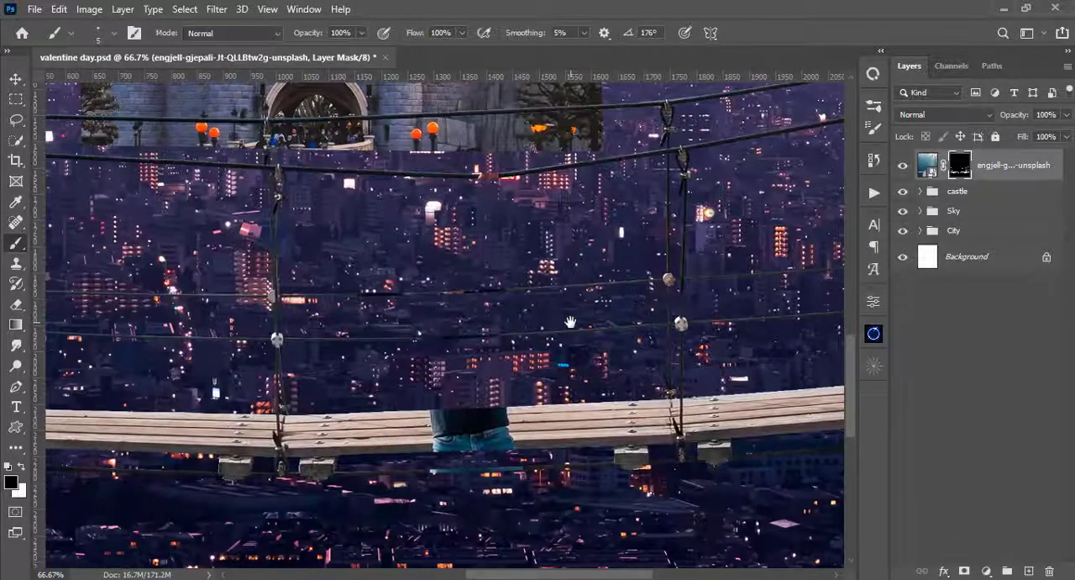
{"action": "key", "text": "ctrl+0"}
- Group the masked bridge layer, name the group Bridge and collapse it
{"action": "left_click", "coordinate": [930, 168]}
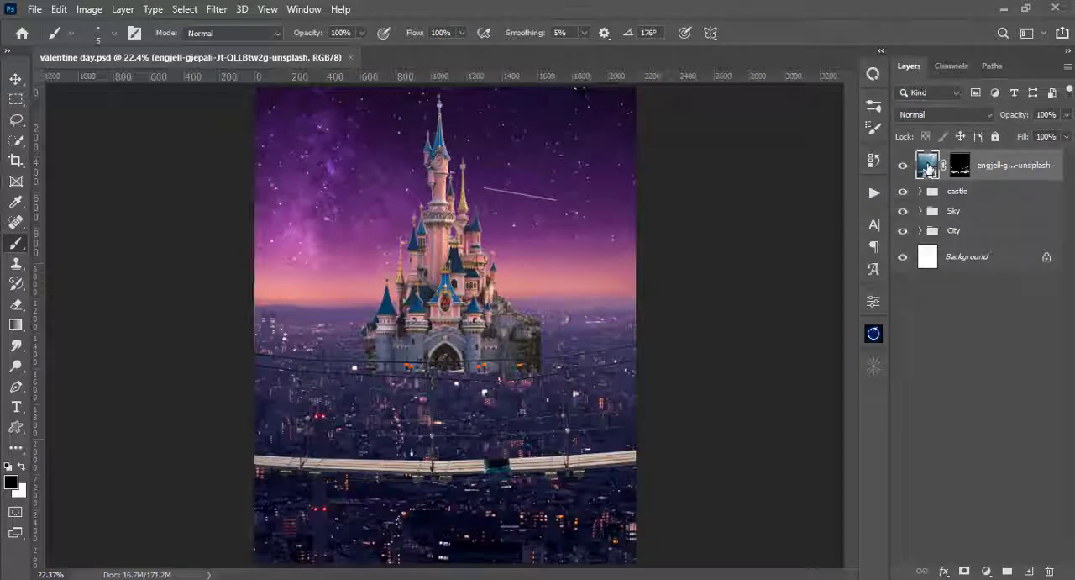
{"action": "key", "text": "ctrl+g"}
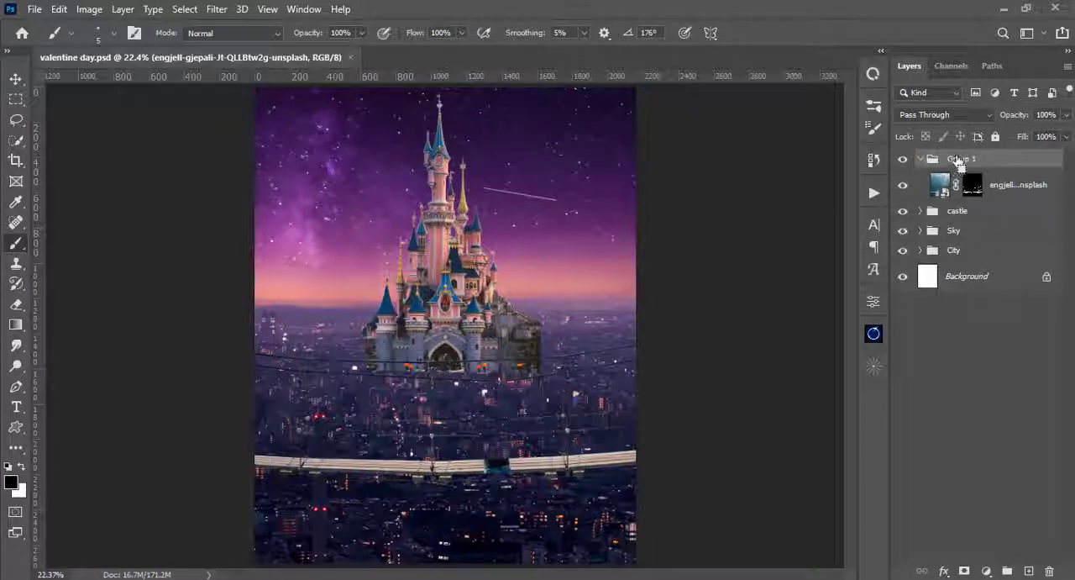
{"action": "double_click", "coordinate": [954, 158]}
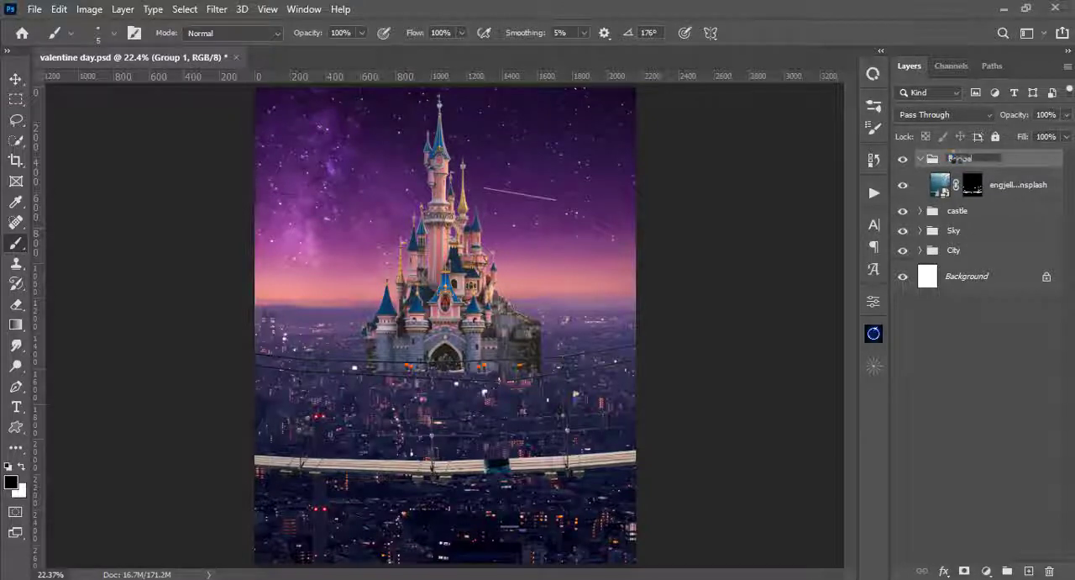
{"action": "type", "text": "Bridge"}
{"action": "key", "text": "Return"}
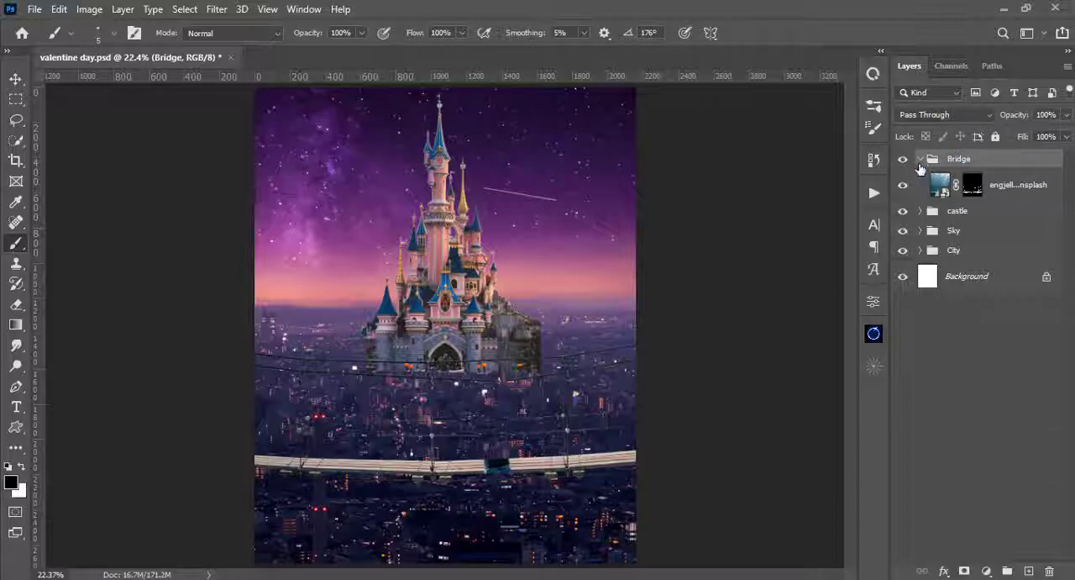
{"action": "left_click", "coordinate": [921, 159]}
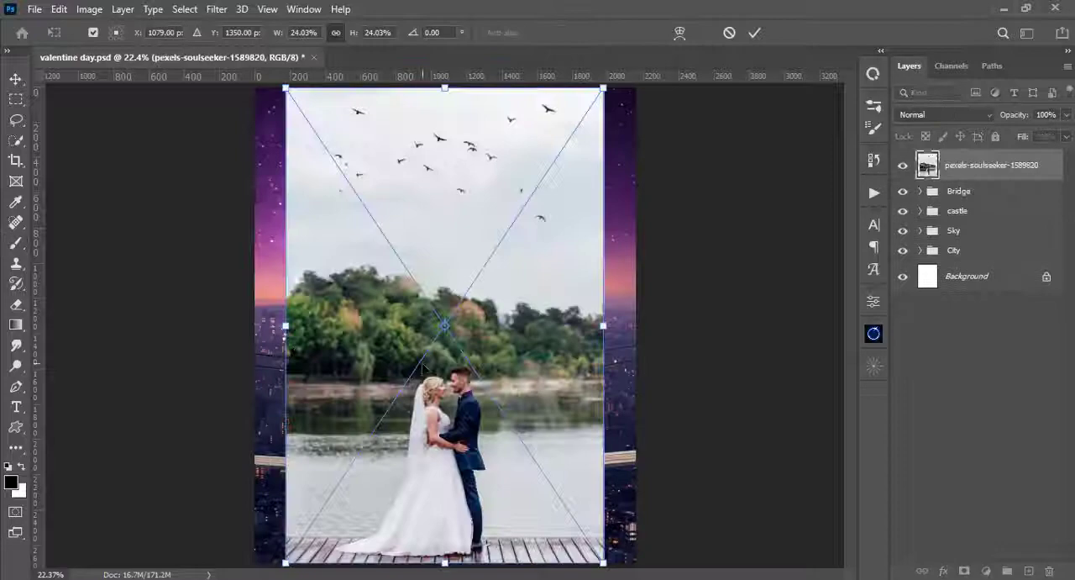
- Place the wedding couple photo pexels-soulseeker-1589820 above the Bridge group
{"action": "key", "text": "Return"}
{"action": "scroll", "coordinate": [387, 298], "scroll_direction": "up", "scroll_amount": 5}
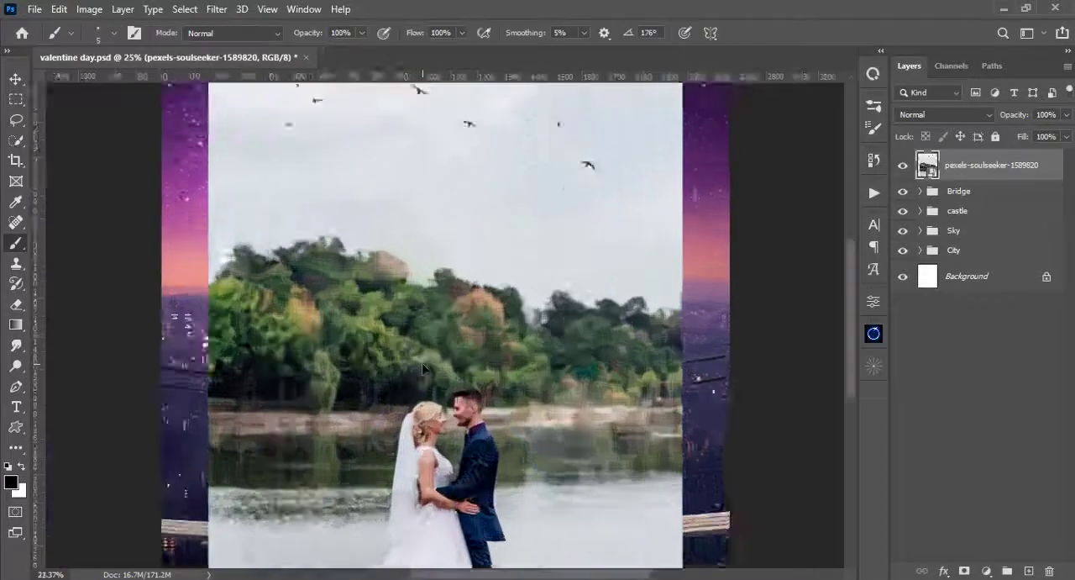
{"action": "left_click_drag", "start_coordinate": [387, 298], "coordinate": [510, 395]}
- Start a Pen path at the tip of the bride's dress train and trace along the train's upper edge
{"action": "key", "text": "p"}
{"action": "key", "text": "ctrl+plus"}
{"action": "left_click", "coordinate": [192, 463]}
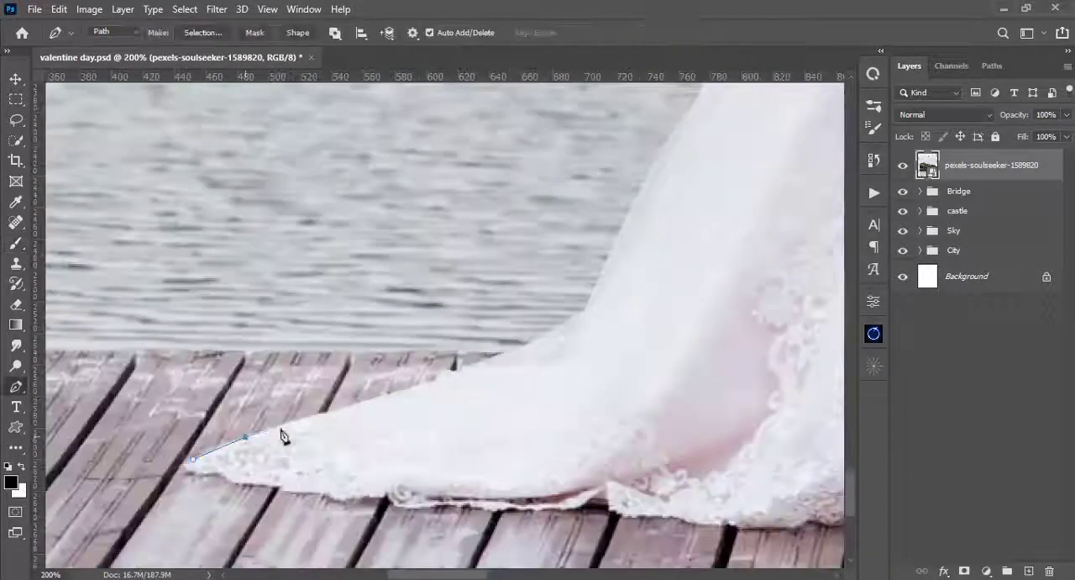
{"action": "left_click", "coordinate": [362, 402]}
{"action": "left_click", "coordinate": [545, 335]}
{"action": "left_click_drag", "start_coordinate": [587, 310], "coordinate": [611, 292]}
{"action": "left_click", "coordinate": [586, 310], "text": "alt"}
- Continue the path up the back edge of the bride's skirt to the hem of the veil
{"action": "left_click_drag", "start_coordinate": [598, 286], "coordinate": [484, 494]}
{"action": "left_click", "coordinate": [535, 374]}
{"action": "left_click", "coordinate": [581, 315]}
{"action": "left_click_drag", "start_coordinate": [592, 294], "coordinate": [509, 503]}
{"action": "left_click", "coordinate": [554, 405]}
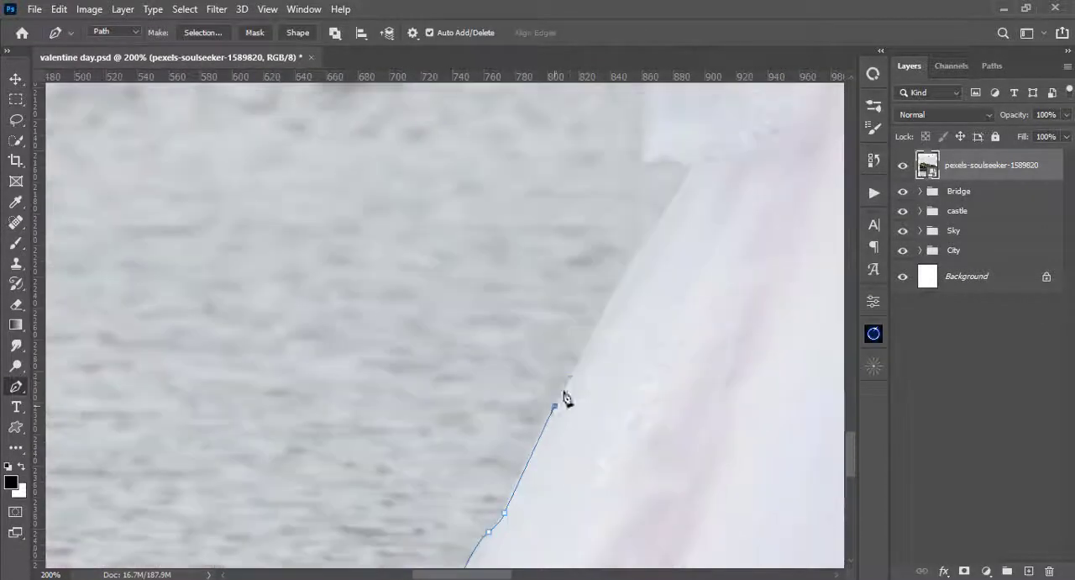
{"action": "left_click_drag", "start_coordinate": [580, 361], "coordinate": [465, 480]}
{"action": "left_click", "coordinate": [526, 362]}
{"action": "left_click", "coordinate": [575, 289]}
- Trace the path around the veil's lower corner and up its back edge to the bride's waist height
{"action": "left_click", "coordinate": [555, 278]}
{"action": "left_click", "coordinate": [531, 278]}
{"action": "left_click", "coordinate": [538, 162]}
{"action": "left_click_drag", "start_coordinate": [548, 111], "coordinate": [540, 273]}
{"action": "left_click_drag", "start_coordinate": [551, 156], "coordinate": [547, 328]}
{"action": "left_click", "coordinate": [546, 326]}
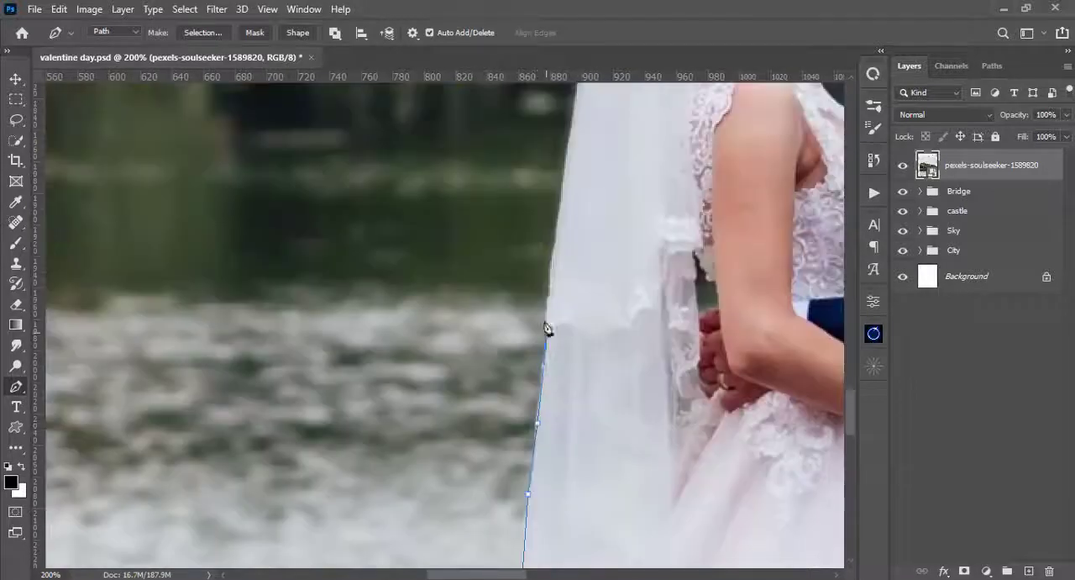
{"action": "left_click_drag", "start_coordinate": [558, 235], "coordinate": [548, 445]}
{"action": "left_click", "coordinate": [540, 496]}
- Trace the upper back edge of the veil to where it meets the bride's hair
{"action": "left_click_drag", "start_coordinate": [548, 426], "coordinate": [555, 384]}
{"action": "left_click", "coordinate": [562, 311]}
{"action": "left_click_drag", "start_coordinate": [576, 206], "coordinate": [573, 397]}
{"action": "left_click", "coordinate": [576, 390]}
{"action": "left_click", "coordinate": [584, 337]}
{"action": "left_click_drag", "start_coordinate": [608, 287], "coordinate": [488, 390]}
{"action": "left_click", "coordinate": [484, 386]}
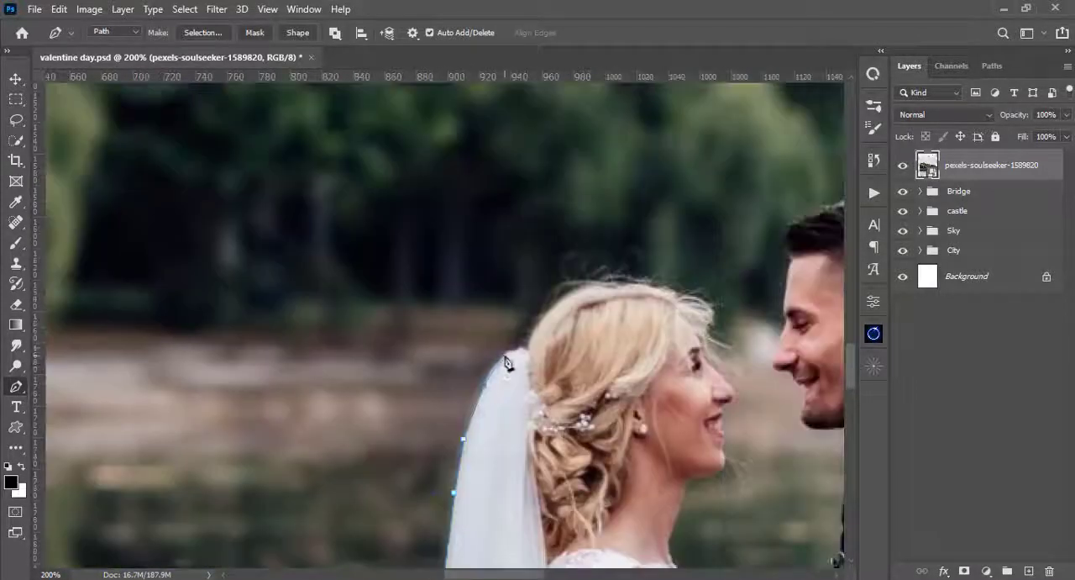
{"action": "left_click", "coordinate": [504, 355]}
{"action": "left_click", "coordinate": [518, 347]}
- Outline the top of the bride's hair with closely spaced path points toward her forehead
{"action": "left_click", "coordinate": [599, 281]}
{"action": "left_click", "coordinate": [612, 284]}
{"action": "left_click", "coordinate": [624, 282]}
{"action": "left_click", "coordinate": [640, 284]}
{"action": "left_click", "coordinate": [656, 287]}
{"action": "left_click", "coordinate": [677, 297]}
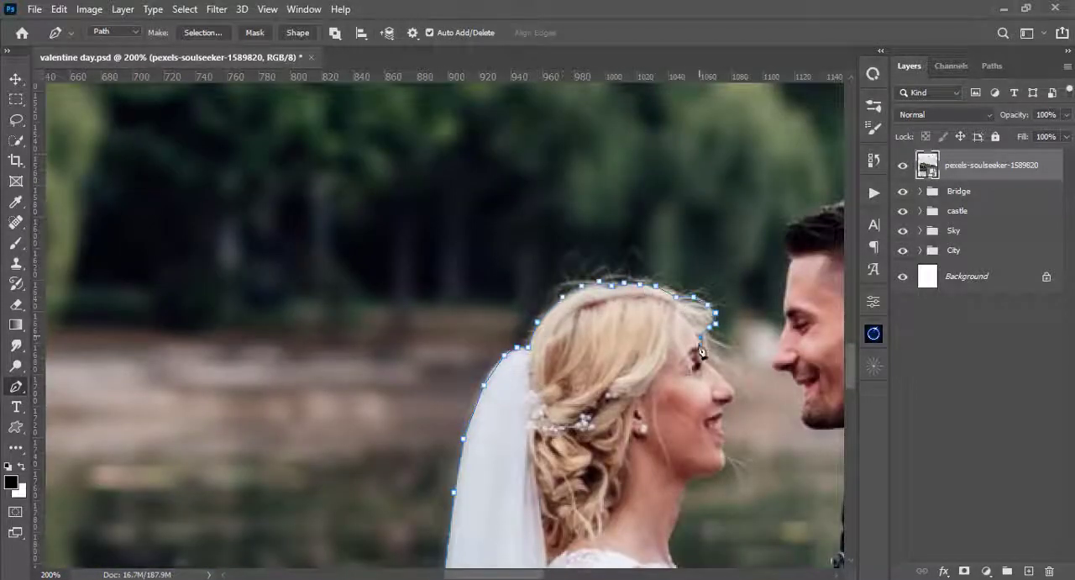
- Continue the path down the bride's face profile, past the nose and lips, to beneath her chin
{"action": "left_click_drag", "start_coordinate": [703, 353], "coordinate": [564, 254]}
{"action": "left_click", "coordinate": [589, 286]}
{"action": "left_click", "coordinate": [588, 337]}
{"action": "left_click", "coordinate": [589, 359]}
{"action": "left_click", "coordinate": [584, 376]}
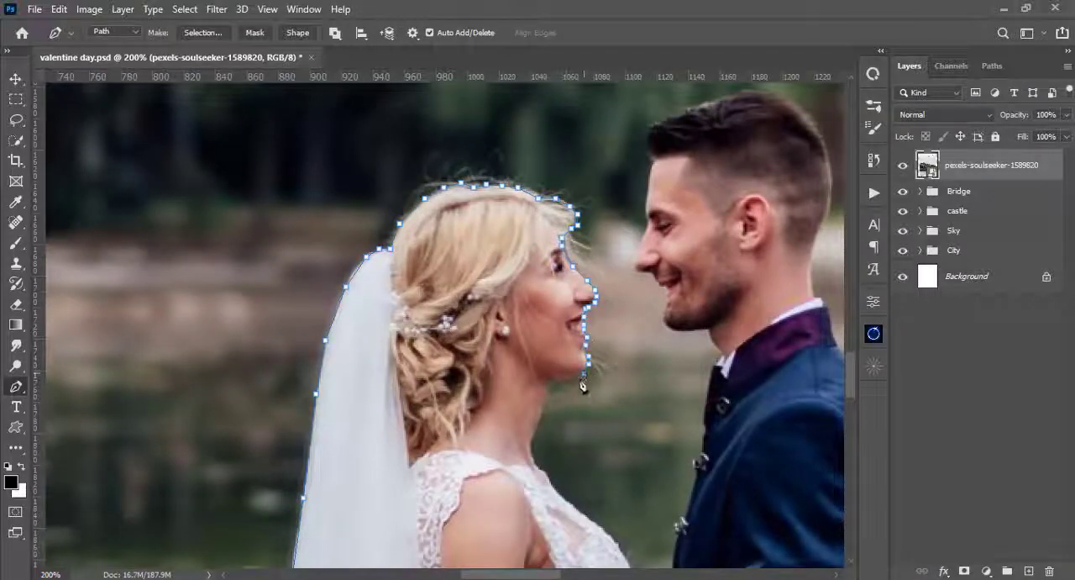
{"action": "left_click", "coordinate": [552, 385]}
- Trace the path down the bride's throat to the neckline of her dress
{"action": "key", "text": "ctrl+plus"}
{"action": "left_click_drag", "start_coordinate": [555, 474], "coordinate": [540, 291]}
{"action": "left_click", "coordinate": [580, 362]}
{"action": "left_click", "coordinate": [585, 370]}
{"action": "left_click", "coordinate": [593, 386]}
{"action": "left_click_drag", "start_coordinate": [592, 386], "coordinate": [358, 277]}
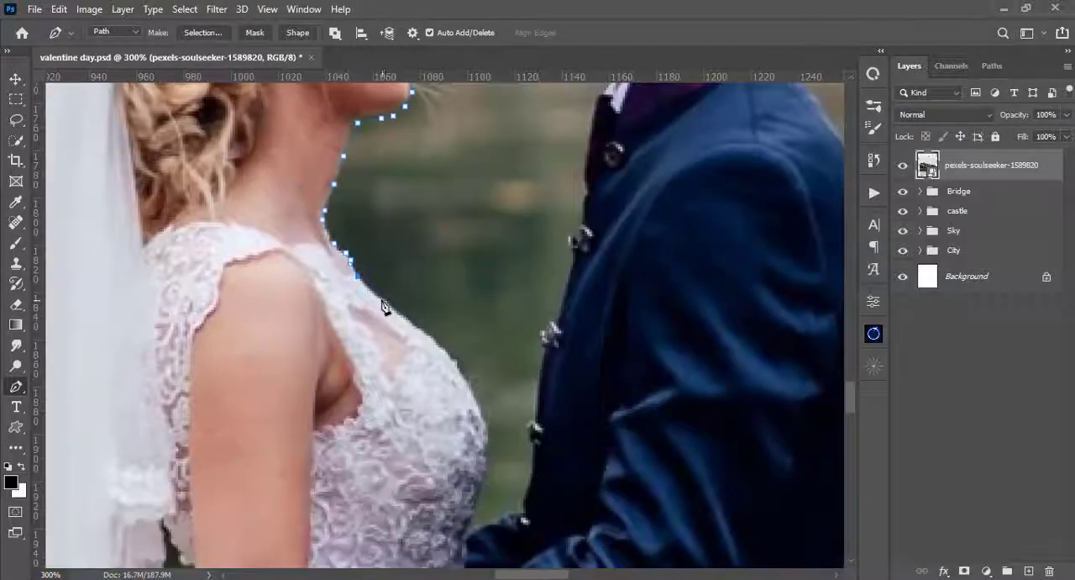
- Outline the dress's bust down to the groom's sleeve and across to the front of his jacket
{"action": "left_click", "coordinate": [381, 300]}
{"action": "left_click", "coordinate": [414, 326]}
{"action": "left_click", "coordinate": [440, 345]}
{"action": "left_click", "coordinate": [460, 366]}
{"action": "left_click", "coordinate": [480, 353]}
{"action": "left_click", "coordinate": [512, 337]}
{"action": "left_click", "coordinate": [544, 304]}
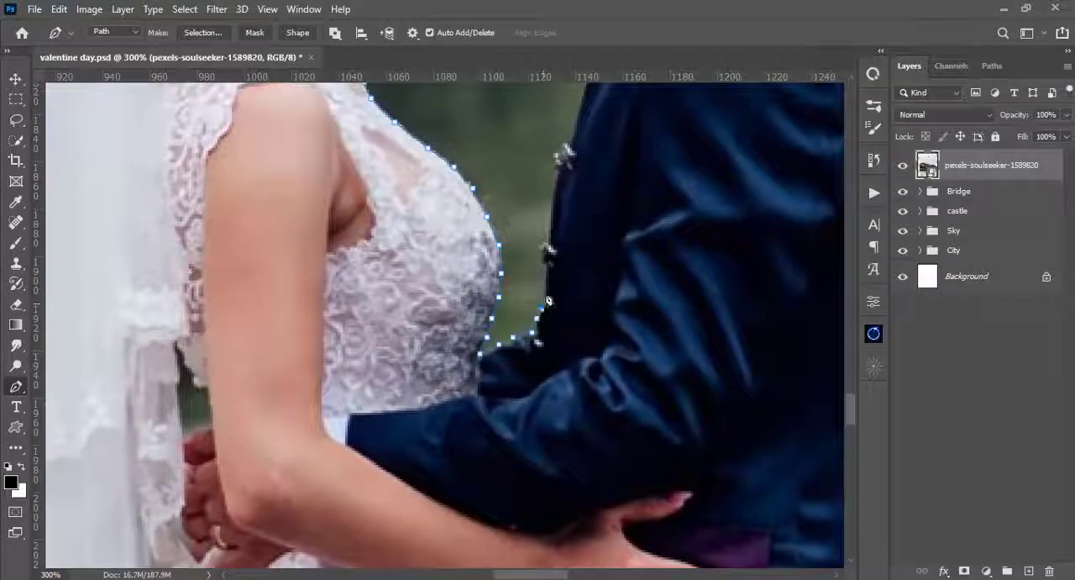
- Trace the path up the front edge of the groom's jacket, following its buttons, toward the collar
{"action": "left_click", "coordinate": [542, 247]}
{"action": "left_click", "coordinate": [554, 186]}
{"action": "left_click", "coordinate": [553, 159]}
{"action": "left_click_drag", "start_coordinate": [566, 146], "coordinate": [489, 353]}
{"action": "left_click", "coordinate": [507, 267]}
{"action": "left_click", "coordinate": [512, 264]}
{"action": "left_click", "coordinate": [518, 270]}
{"action": "left_click", "coordinate": [521, 249]}
{"action": "left_click", "coordinate": [522, 226]}
{"action": "left_click", "coordinate": [523, 203]}
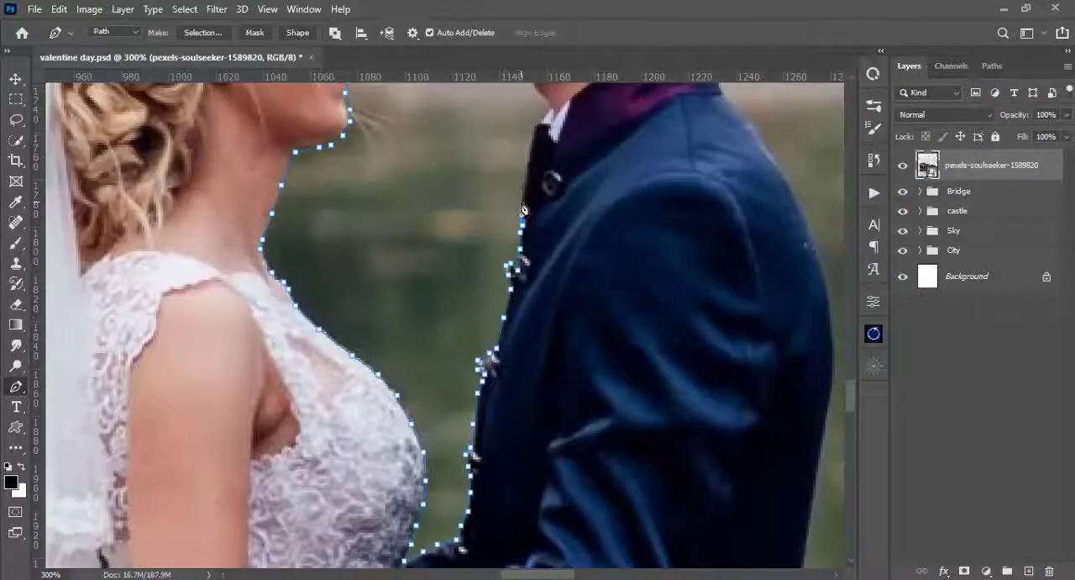
{"action": "left_click", "coordinate": [528, 164]}
- Continue the path past the groom's collar and under his jaw to the tip of his chin
{"action": "left_click_drag", "start_coordinate": [529, 164], "coordinate": [525, 346]}
{"action": "left_click", "coordinate": [535, 312]}
{"action": "left_click", "coordinate": [496, 253]}
{"action": "left_click_drag", "start_coordinate": [487, 254], "coordinate": [526, 347]}
{"action": "left_click", "coordinate": [518, 345]}
{"action": "left_click", "coordinate": [500, 338]}
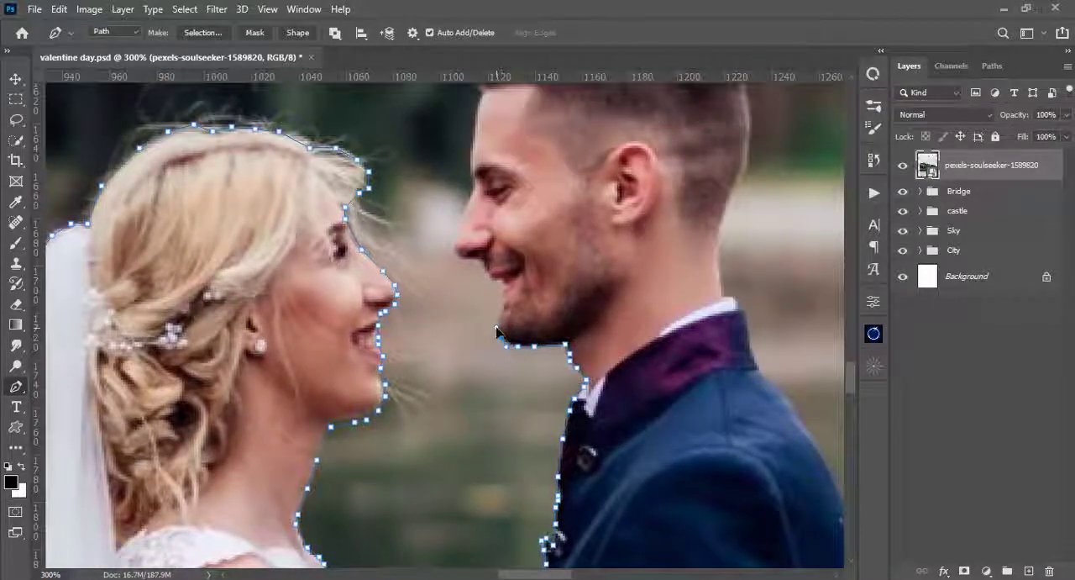
- Outline the groom's chin, lips and nose with closely spaced path points
{"action": "left_click", "coordinate": [500, 318]}
{"action": "left_click", "coordinate": [501, 304]}
{"action": "left_click", "coordinate": [502, 290]}
{"action": "left_click", "coordinate": [501, 281]}
{"action": "left_click_drag", "start_coordinate": [461, 266], "coordinate": [443, 445]}
{"action": "left_click", "coordinate": [445, 406]}
{"action": "left_click", "coordinate": [454, 389]}
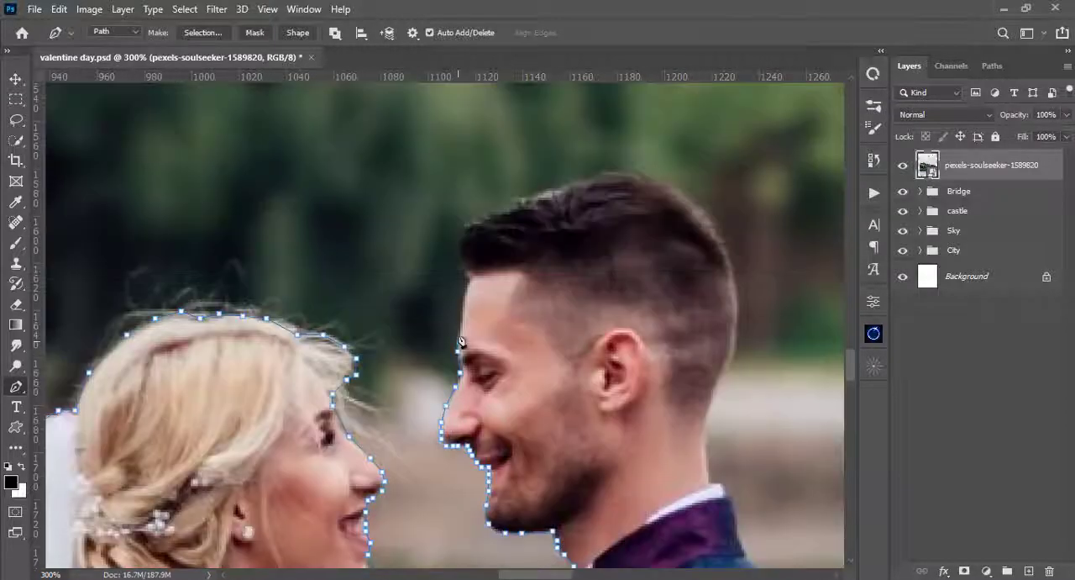
- Trace the path from the bridge of the groom's nose up his forehead to the hairline
{"action": "left_click", "coordinate": [458, 368]}
{"action": "left_click", "coordinate": [458, 347]}
{"action": "left_click", "coordinate": [459, 330]}
{"action": "left_click", "coordinate": [461, 319]}
{"action": "left_click", "coordinate": [461, 303]}
{"action": "left_click", "coordinate": [463, 283]}
{"action": "left_click", "coordinate": [465, 264]}
- Outline the front and top of the groom's hair over the crown of his head
{"action": "left_click", "coordinate": [460, 249]}
{"action": "left_click", "coordinate": [461, 235]}
{"action": "left_click", "coordinate": [467, 224]}
{"action": "left_click", "coordinate": [486, 216]}
{"action": "left_click", "coordinate": [522, 198]}
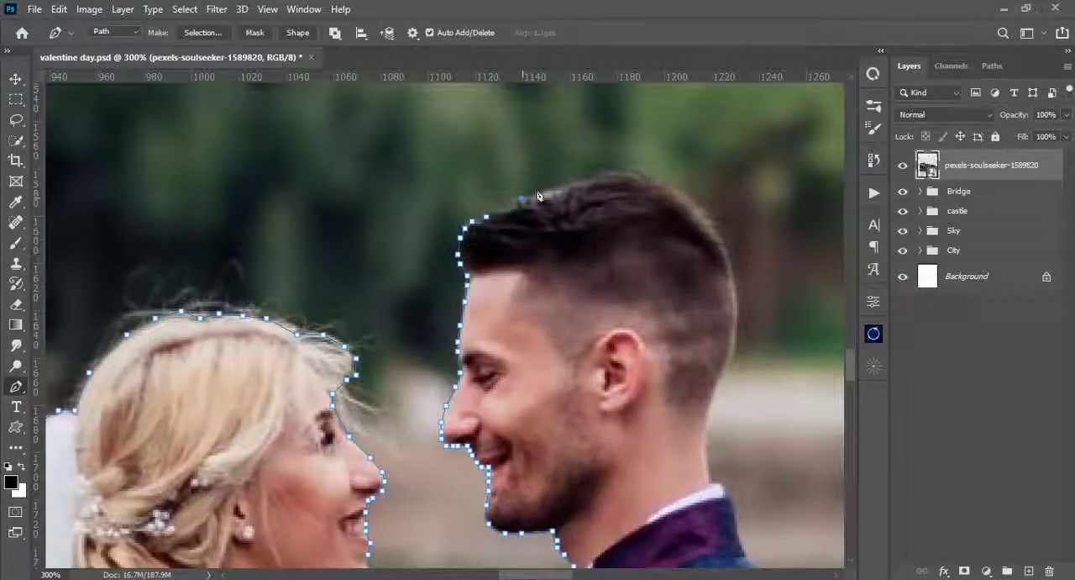
{"action": "left_click", "coordinate": [684, 191]}
- Trace the path down the back of the groom's head and neck to the jacket collar
{"action": "left_click", "coordinate": [714, 220]}
{"action": "left_click", "coordinate": [728, 252]}
{"action": "left_click", "coordinate": [737, 276]}
{"action": "left_click", "coordinate": [737, 306]}
{"action": "left_click", "coordinate": [713, 395]}
{"action": "left_click_drag", "start_coordinate": [731, 462], "coordinate": [563, 315]}
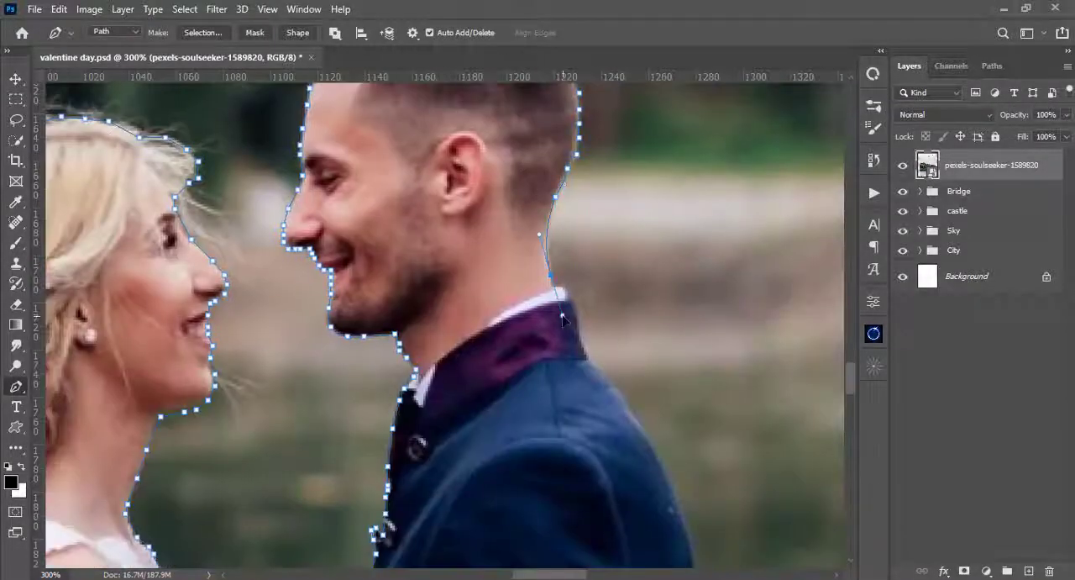
- Continue the path past the back of the collar and down the groom's shoulder and upper back
{"action": "left_click_drag", "start_coordinate": [591, 362], "coordinate": [490, 152]}
{"action": "left_click", "coordinate": [546, 224]}
{"action": "left_click_drag", "start_coordinate": [546, 224], "coordinate": [488, 92]}
{"action": "left_click_drag", "start_coordinate": [542, 272], "coordinate": [544, 148]}
{"action": "left_click", "coordinate": [544, 155]}
{"action": "left_click_drag", "start_coordinate": [516, 384], "coordinate": [522, 442]}
{"action": "key", "text": "ctrl+z"}
{"action": "left_click_drag", "start_coordinate": [516, 363], "coordinate": [475, 302]}
- Trace the path down the lower back edge of the groom's jacket
{"action": "left_click_drag", "start_coordinate": [484, 348], "coordinate": [492, 371]}
{"action": "left_click", "coordinate": [501, 397]}
{"action": "left_click", "coordinate": [508, 421]}
{"action": "left_click_drag", "start_coordinate": [508, 420], "coordinate": [421, 231]}
{"action": "left_click", "coordinate": [438, 265]}
{"action": "left_click", "coordinate": [452, 313]}
{"action": "left_click", "coordinate": [471, 361]}
- Outline the jacket's rear bottom corner and follow its hem to the top of the trouser leg
{"action": "left_click_drag", "start_coordinate": [471, 361], "coordinate": [460, 267]}
{"action": "left_click", "coordinate": [469, 294]}
{"action": "left_click", "coordinate": [481, 335]}
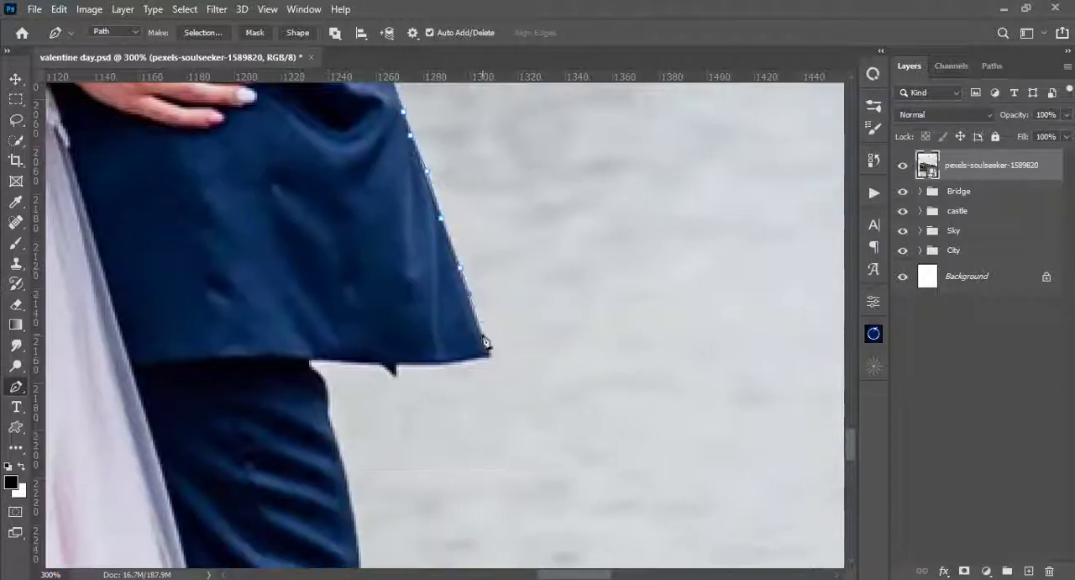
{"action": "left_click", "coordinate": [313, 362]}
{"action": "left_click", "coordinate": [324, 381]}
{"action": "left_click_drag", "start_coordinate": [329, 407], "coordinate": [345, 143]}
- Trace the path down the back edge of the groom's upper trouser leg past the knee folds
{"action": "left_click", "coordinate": [362, 218]}
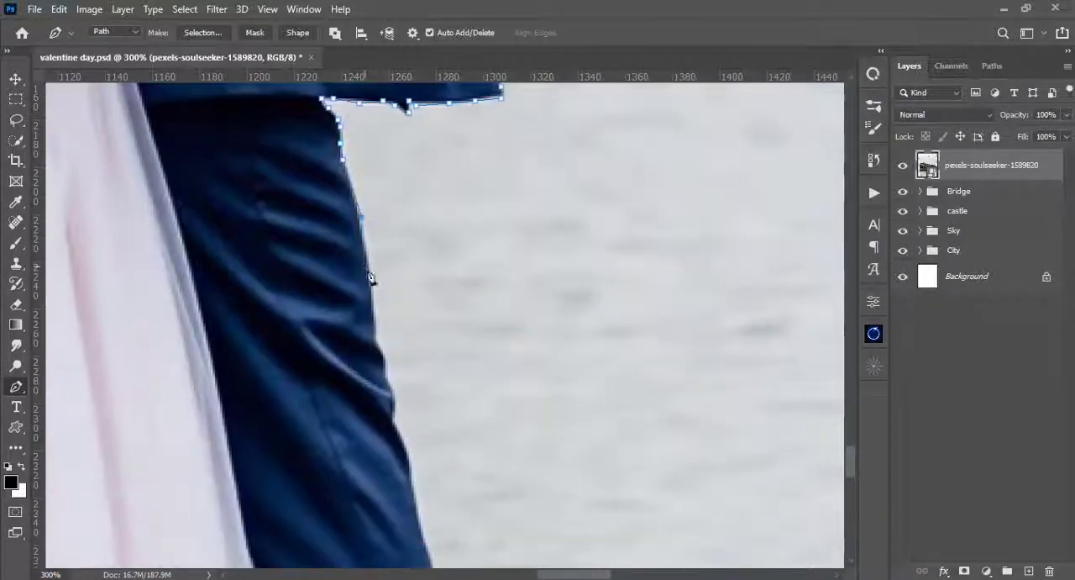
{"action": "left_click", "coordinate": [378, 329]}
{"action": "left_click", "coordinate": [390, 380]}
{"action": "left_click", "coordinate": [397, 425]}
{"action": "left_click_drag", "start_coordinate": [397, 427], "coordinate": [386, 190]}
{"action": "left_click", "coordinate": [406, 267]}
{"action": "left_click", "coordinate": [416, 317]}
- Continue the path down the groom's lower trouser leg to the top of his shoe
{"action": "left_click_drag", "start_coordinate": [416, 336], "coordinate": [415, 128]}
{"action": "mouse_move", "coordinate": [444, 308]}
{"action": "left_mouse_down"}
{"action": "mouse_move", "coordinate": [441, 422]}
{"action": "mouse_move", "coordinate": [450, 257]}
{"action": "left_mouse_up"}
{"action": "left_click", "coordinate": [444, 437]}
{"action": "left_click", "coordinate": [449, 305]}
{"action": "left_click", "coordinate": [439, 355]}
{"action": "left_click", "coordinate": [427, 389]}
{"action": "left_click_drag", "start_coordinate": [434, 422], "coordinate": [432, 284]}
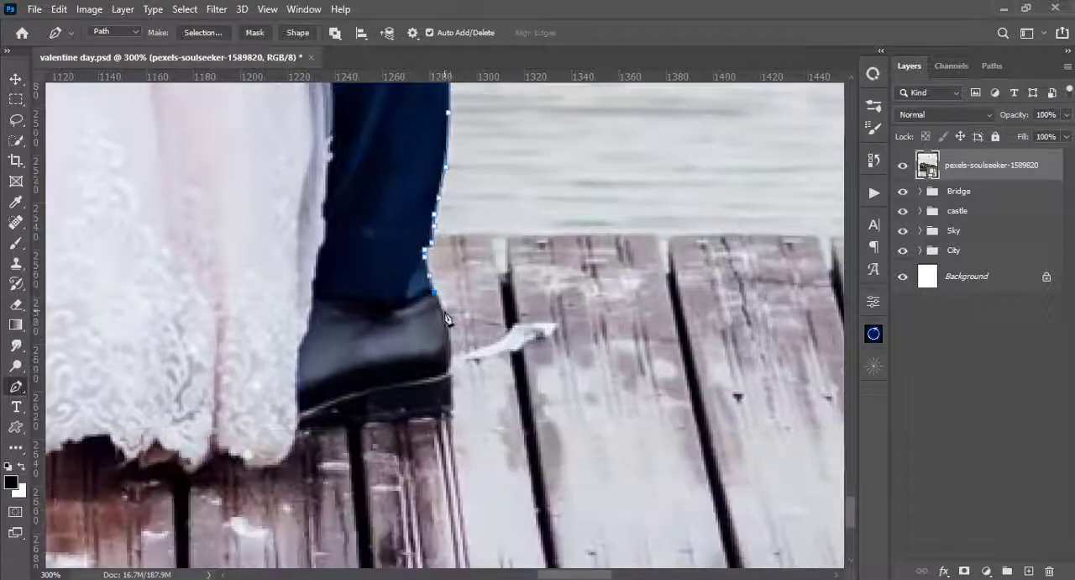
- Trace the path around the heel of the groom's shoe and along its sole toward the bride's dress
{"action": "left_click", "coordinate": [443, 312]}
{"action": "left_click", "coordinate": [450, 341]}
{"action": "left_click", "coordinate": [451, 365]}
{"action": "left_click", "coordinate": [451, 381]}
{"action": "left_click", "coordinate": [451, 405]}
{"action": "left_click", "coordinate": [446, 412]}
{"action": "left_click", "coordinate": [385, 421]}
- Continue the path from the shoe along the scalloped lace hem at the front of the bride's dress
{"action": "left_click_drag", "start_coordinate": [349, 426], "coordinate": [479, 322]}
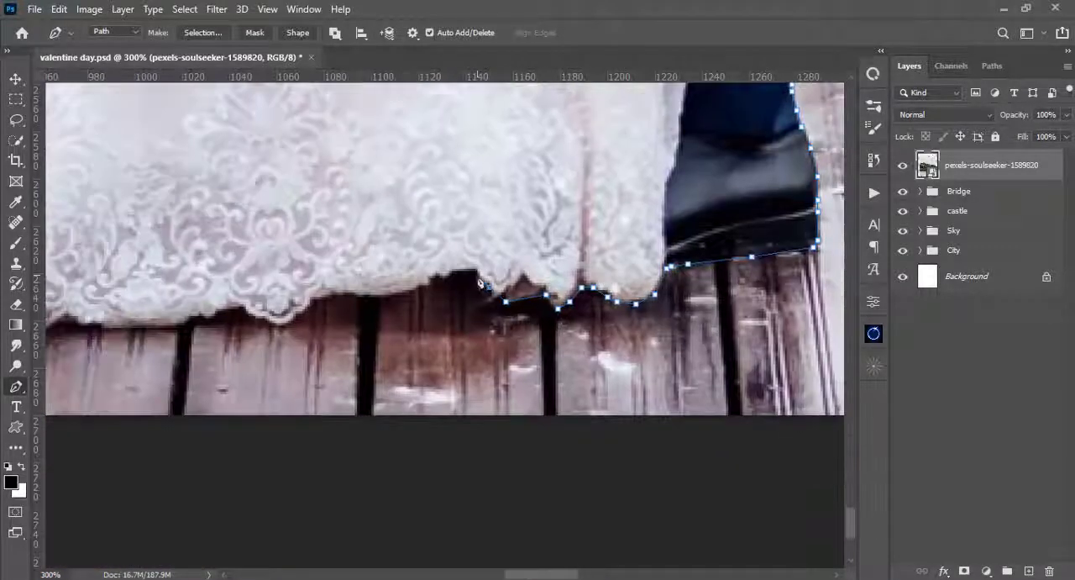
{"action": "left_click", "coordinate": [473, 272]}
{"action": "left_click", "coordinate": [447, 277]}
{"action": "left_click", "coordinate": [422, 285]}
{"action": "left_click", "coordinate": [393, 295]}
{"action": "left_click_drag", "start_coordinate": [305, 324], "coordinate": [574, 281]}
{"action": "left_click", "coordinate": [551, 282]}
{"action": "left_click", "coordinate": [496, 264]}
- Trace the path along the middle stretch of the dress's lace hem above the wooden planks
{"action": "left_click_drag", "start_coordinate": [454, 286], "coordinate": [741, 268]}
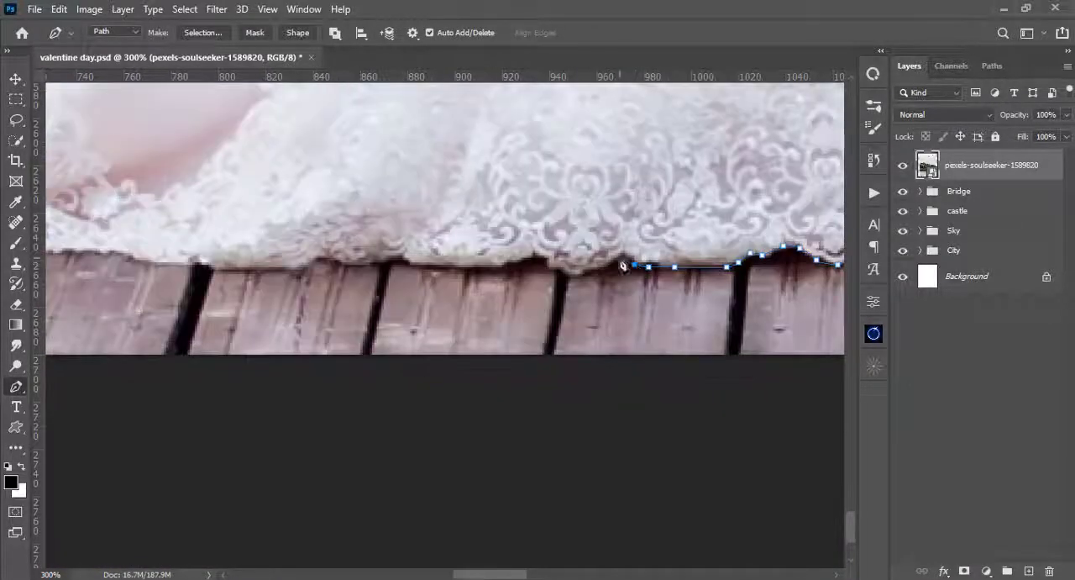
{"action": "left_click", "coordinate": [588, 273]}
{"action": "left_click", "coordinate": [485, 267]}
{"action": "left_click_drag", "start_coordinate": [399, 260], "coordinate": [642, 271]}
{"action": "left_click", "coordinate": [552, 278]}
{"action": "left_click", "coordinate": [511, 281]}
{"action": "left_click", "coordinate": [454, 281]}
{"action": "left_click", "coordinate": [410, 278]}
- Follow the hem past the folded lace edge and along the underside of the dress's train
{"action": "left_click_drag", "start_coordinate": [349, 271], "coordinate": [602, 310]}
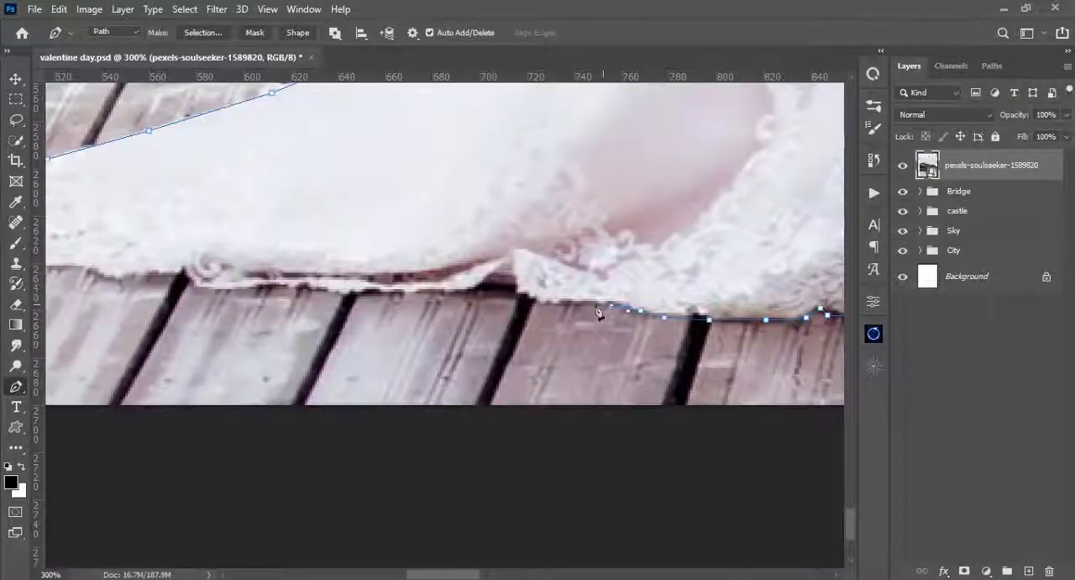
{"action": "left_click", "coordinate": [545, 305]}
{"action": "left_click", "coordinate": [520, 298]}
{"action": "left_click_drag", "start_coordinate": [511, 290], "coordinate": [594, 348]}
{"action": "left_click", "coordinate": [523, 352]}
{"action": "left_click", "coordinate": [466, 347]}
{"action": "left_click", "coordinate": [343, 342]}
- Trace the lower edge of the train to its pointed tip and close the path at its starting point
{"action": "left_click_drag", "start_coordinate": [256, 331], "coordinate": [432, 371]}
{"action": "left_click", "coordinate": [398, 373]}
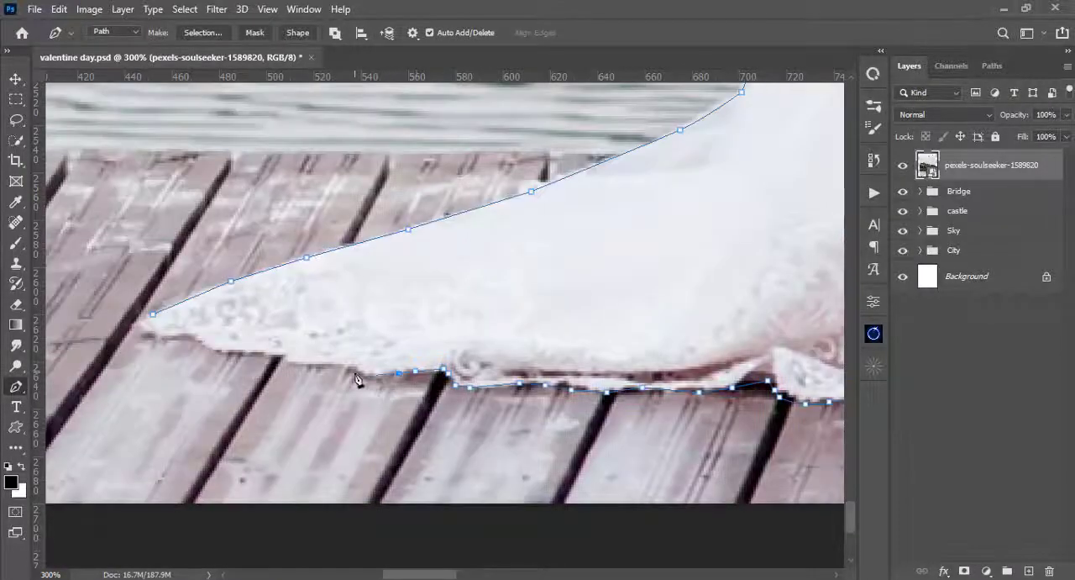
{"action": "left_click", "coordinate": [354, 374]}
{"action": "left_click", "coordinate": [280, 361]}
{"action": "left_click", "coordinate": [206, 350]}
{"action": "left_click", "coordinate": [199, 339]}
{"action": "left_click", "coordinate": [155, 338]}
{"action": "left_click", "coordinate": [153, 314]}
- Convert the closed path around the couple to a selection and add it as a layer mask on the wedding photo
{"action": "key", "text": "ctrl+0"}
{"action": "key", "text": "ctrl+Return"}
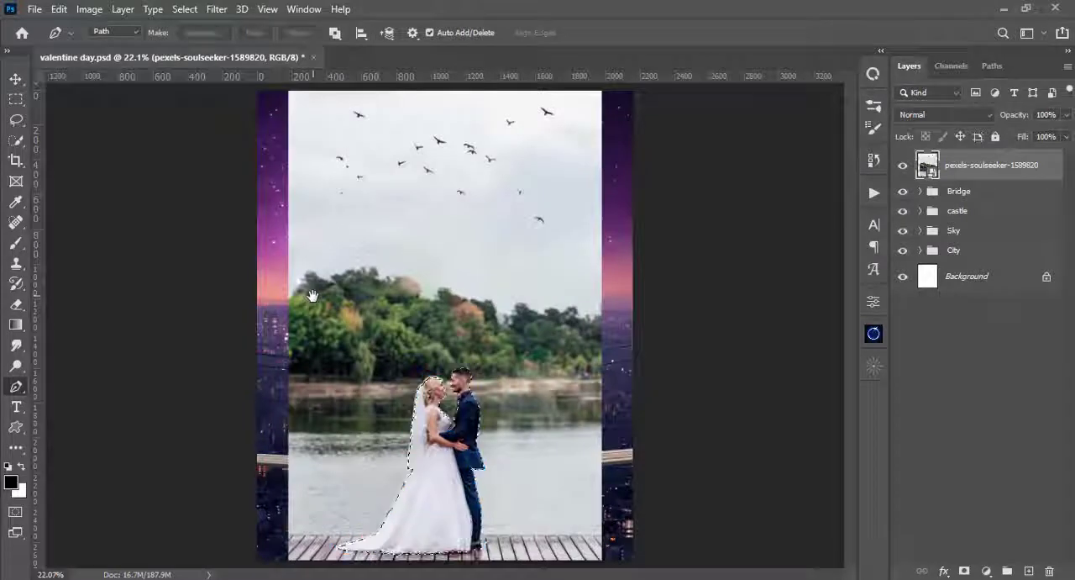
{"action": "left_click", "coordinate": [966, 572]}
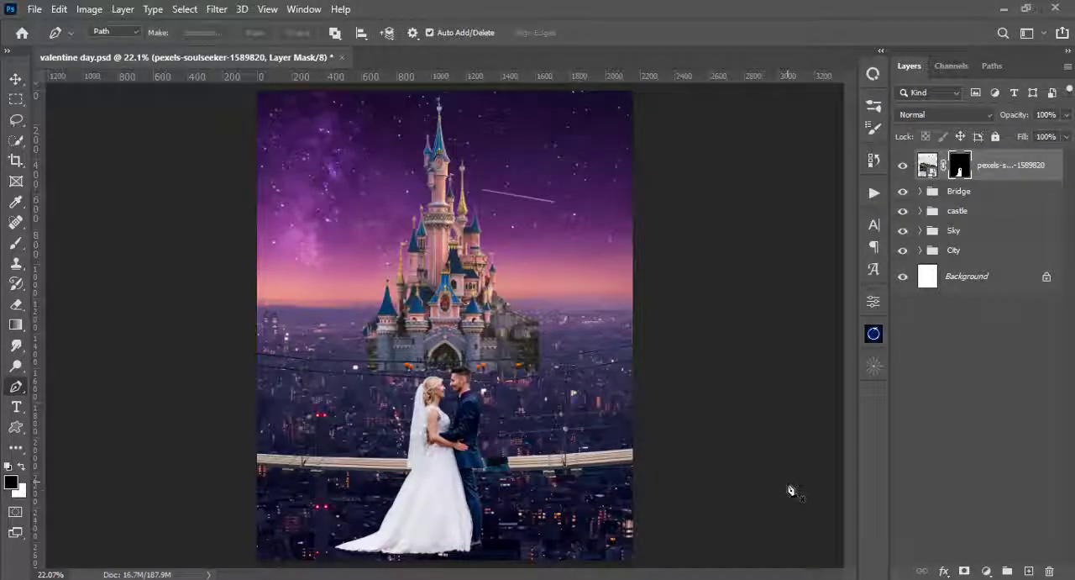
- Group the masked couple layer, name the group "model" and collapse it
{"action": "key", "text": "v"}
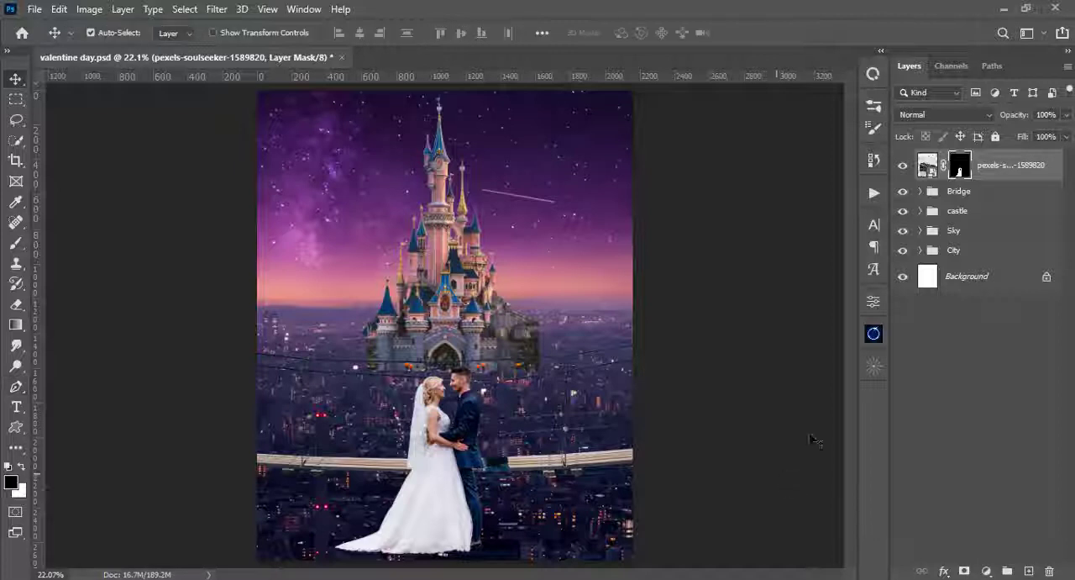
{"action": "left_click", "coordinate": [926, 165]}
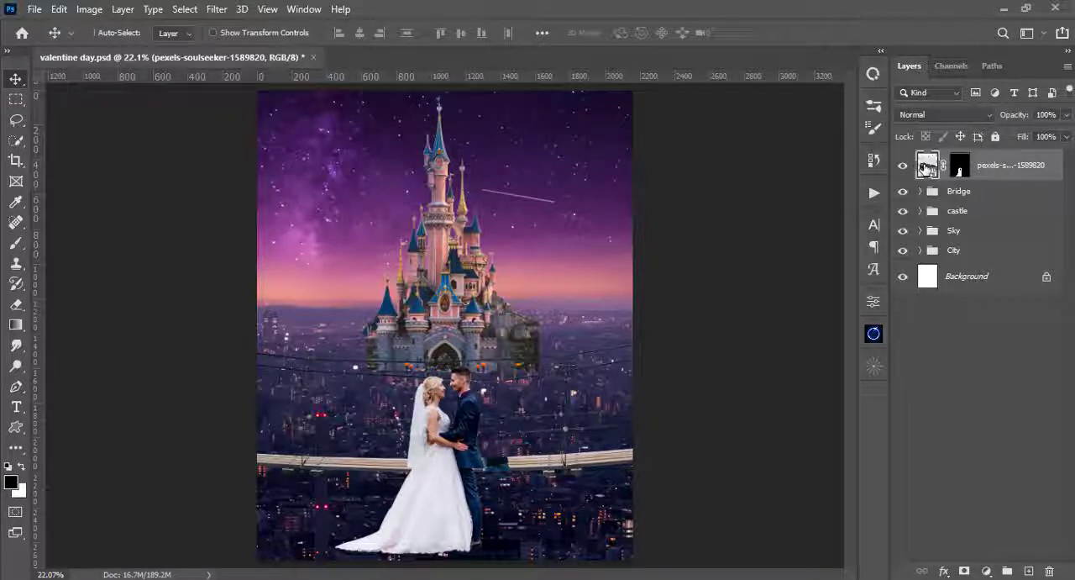
{"action": "key", "text": "ctrl+g"}
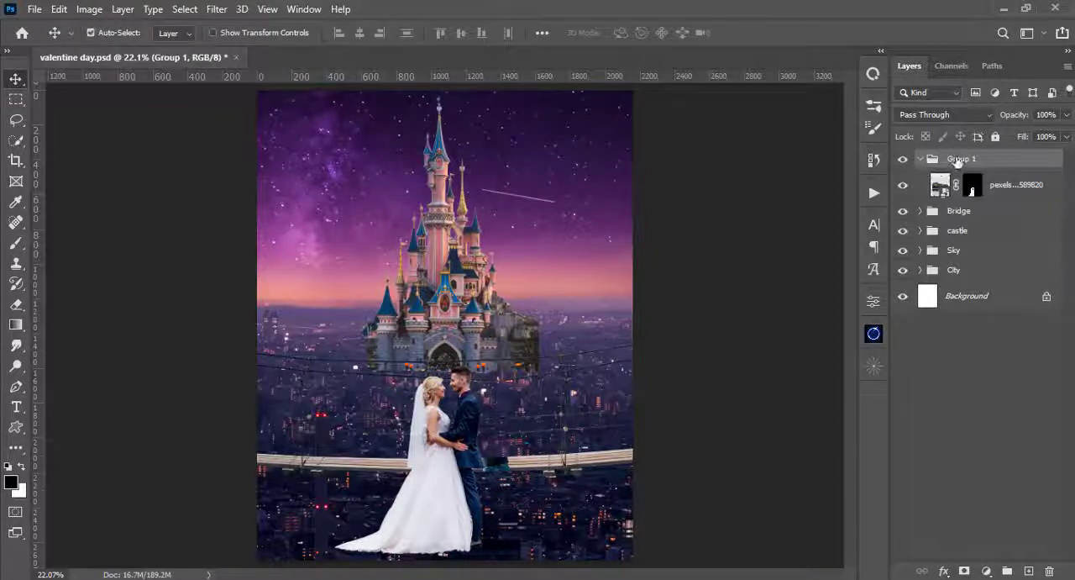
{"action": "double_click", "coordinate": [959, 158]}
{"action": "key", "text": "BackSpace"}
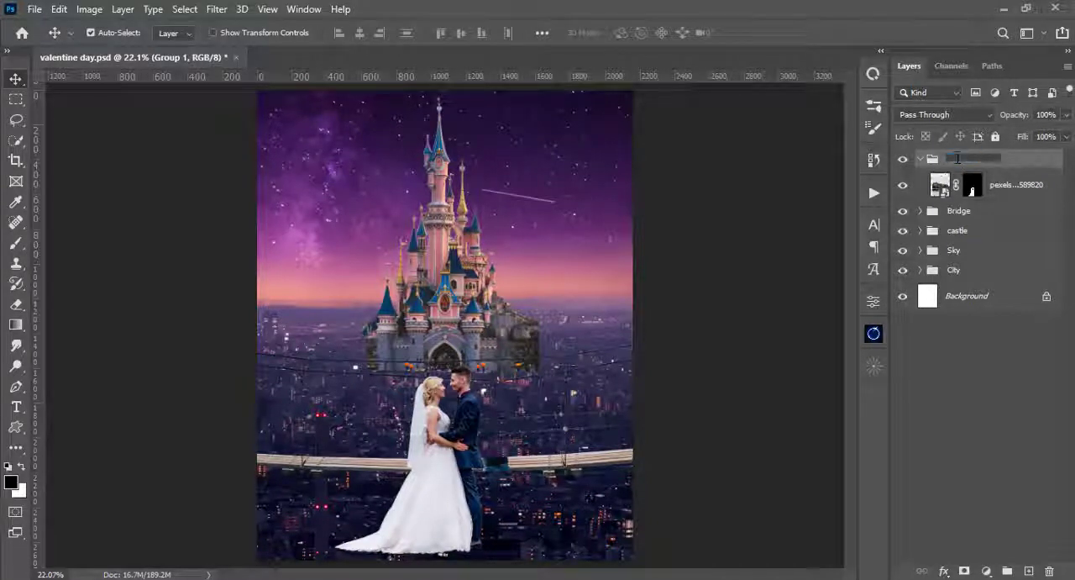
{"action": "type", "text": "model"}
{"action": "key", "text": "Return"}
{"action": "left_click", "coordinate": [921, 159]}
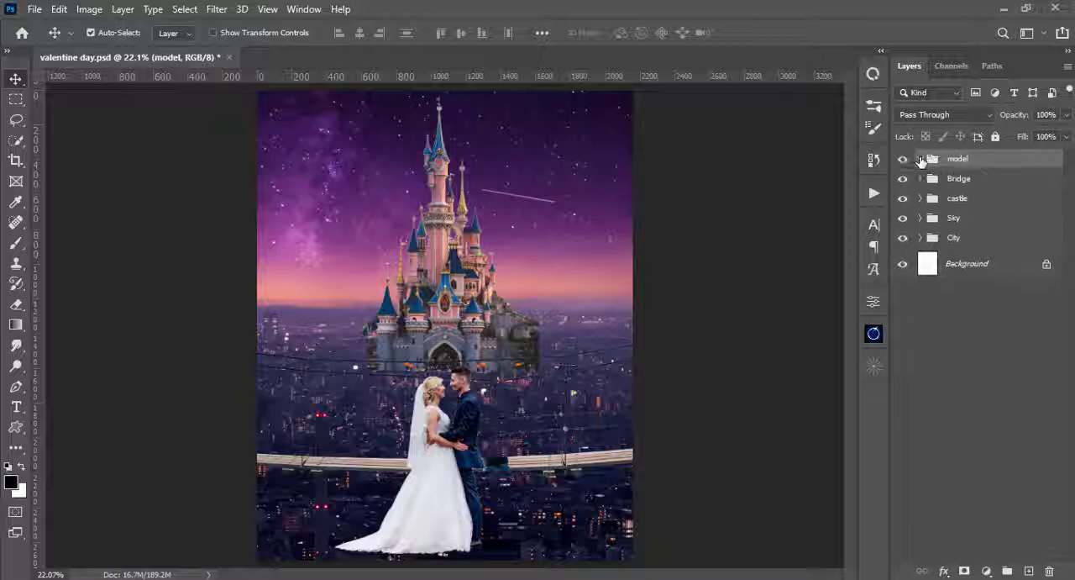
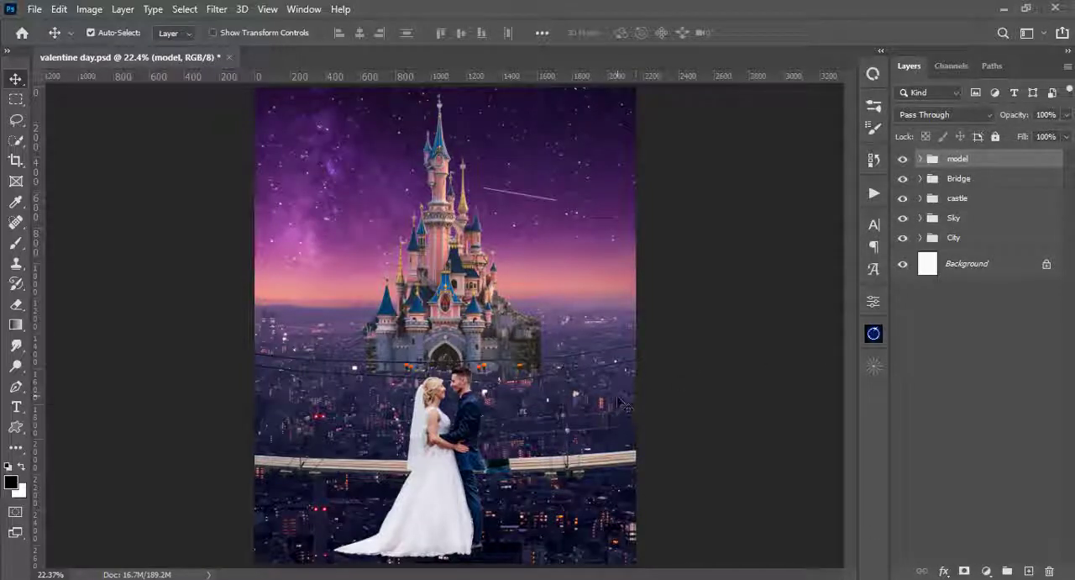
- Move the masked couple up so they stand on the bridge deck, and target their layer mask with a 5 px brush
{"action": "left_click_drag", "start_coordinate": [436, 460], "coordinate": [442, 387]}
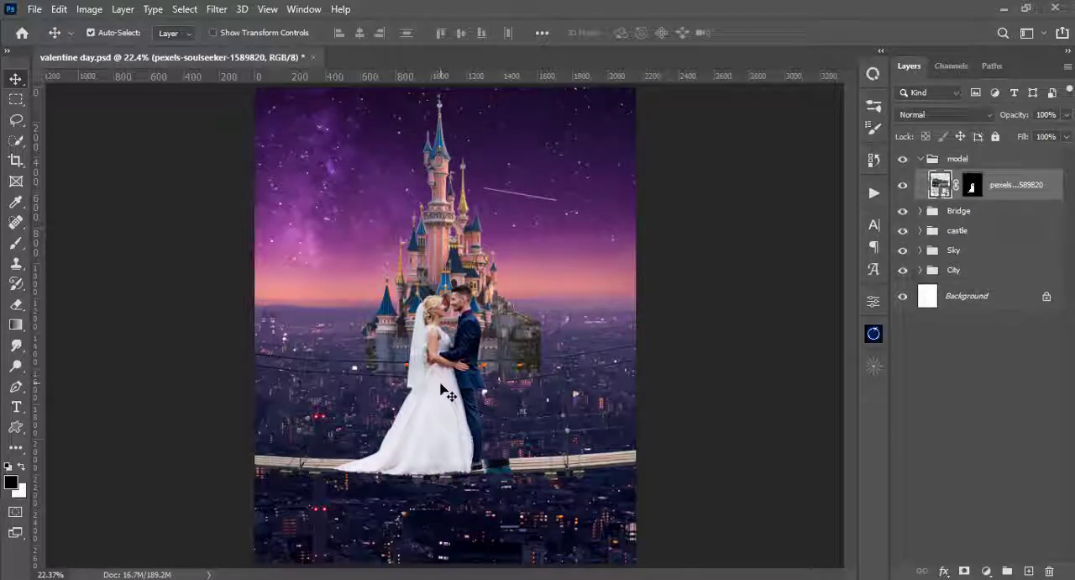
{"action": "key", "text": "b"}
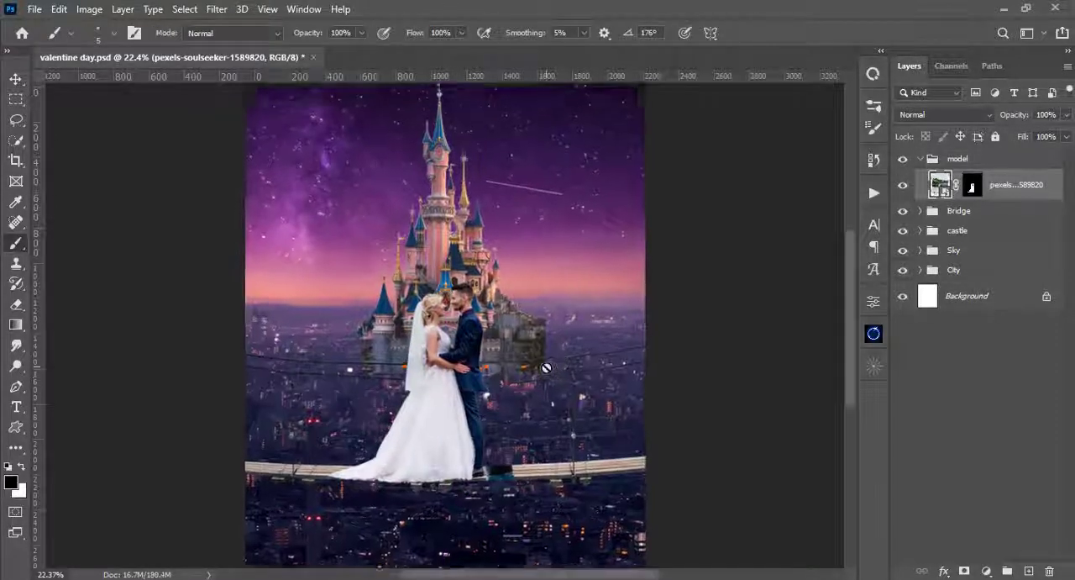
{"action": "key", "text": "ctrl+plus"}
{"action": "key", "text": "ctrl+plus"}
{"action": "left_click", "coordinate": [973, 185]}
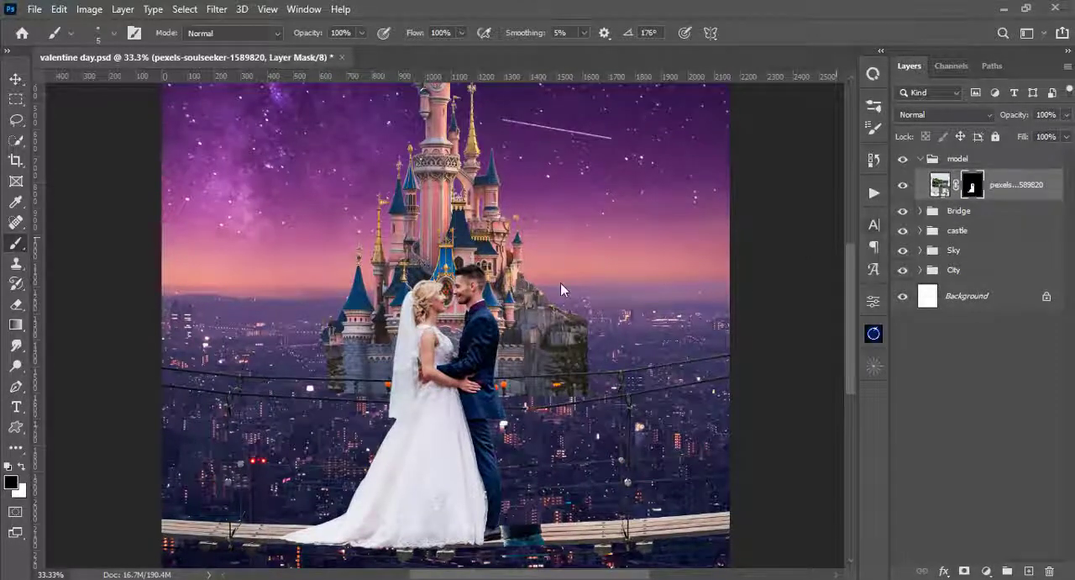
{"action": "right_click", "coordinate": [564, 291]}
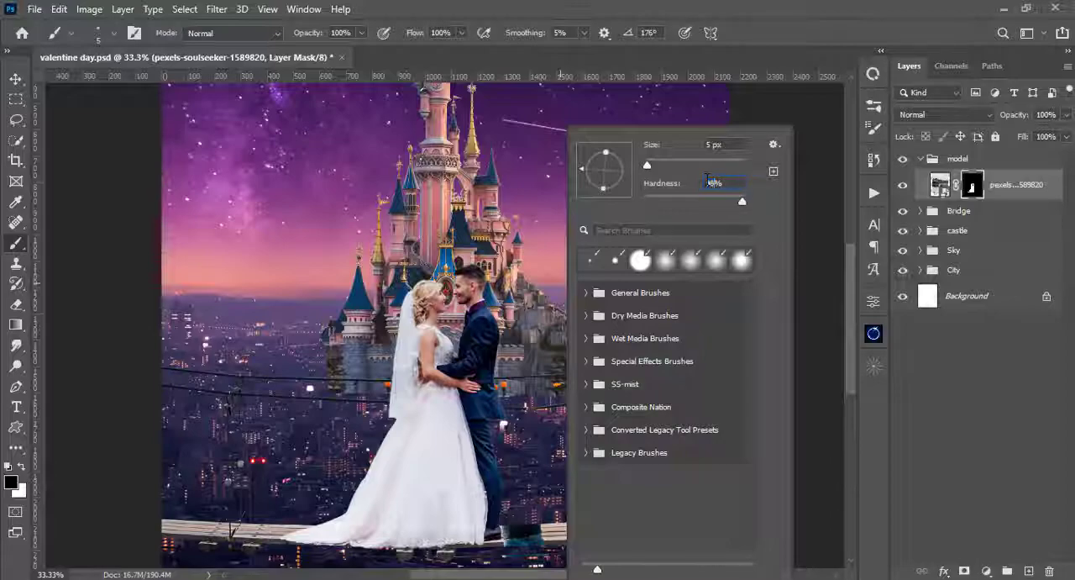
{"action": "key", "text": "Return"}
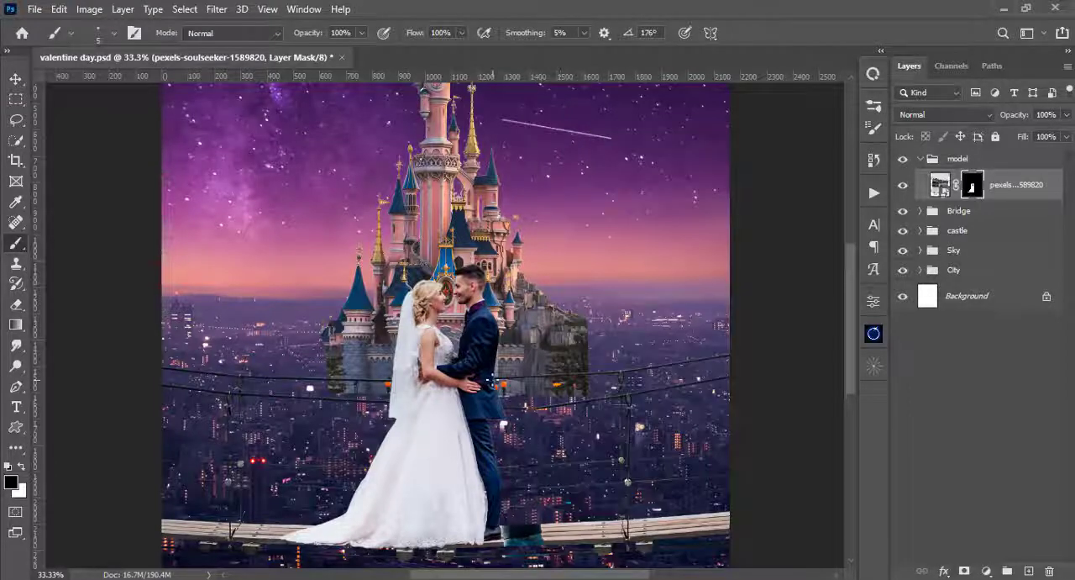
- Paint out the light fringe along the groom's trousers and jacket on the couple's layer mask in black
{"action": "key", "text": "ctrl+plus"}
{"action": "key", "text": "ctrl+plus"}
{"action": "key", "text": "ctrl+plus"}
{"action": "key", "text": "ctrl+plus"}
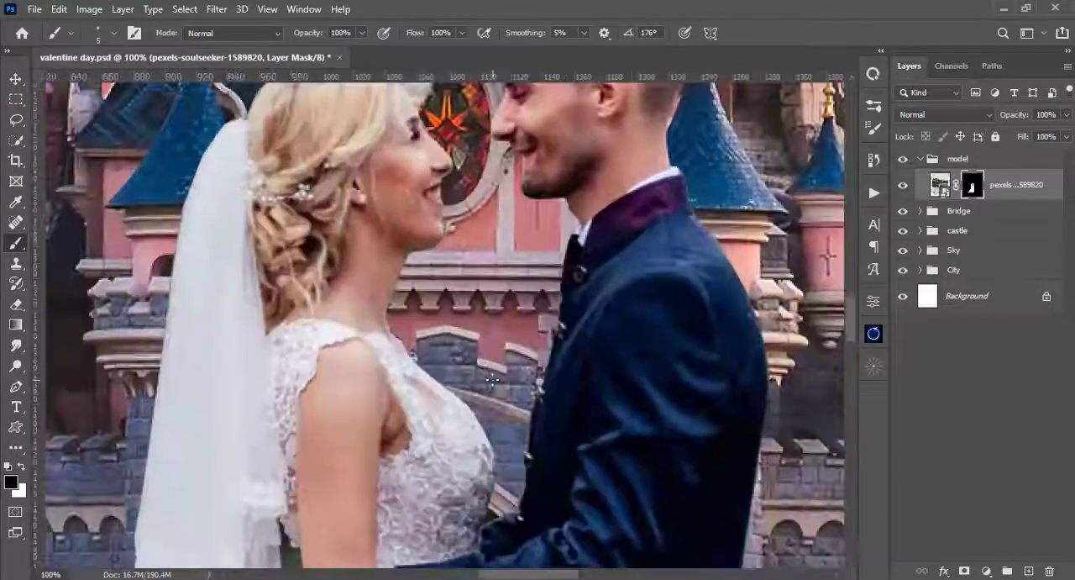
{"action": "left_click_drag", "start_coordinate": [617, 436], "coordinate": [395, 134]}
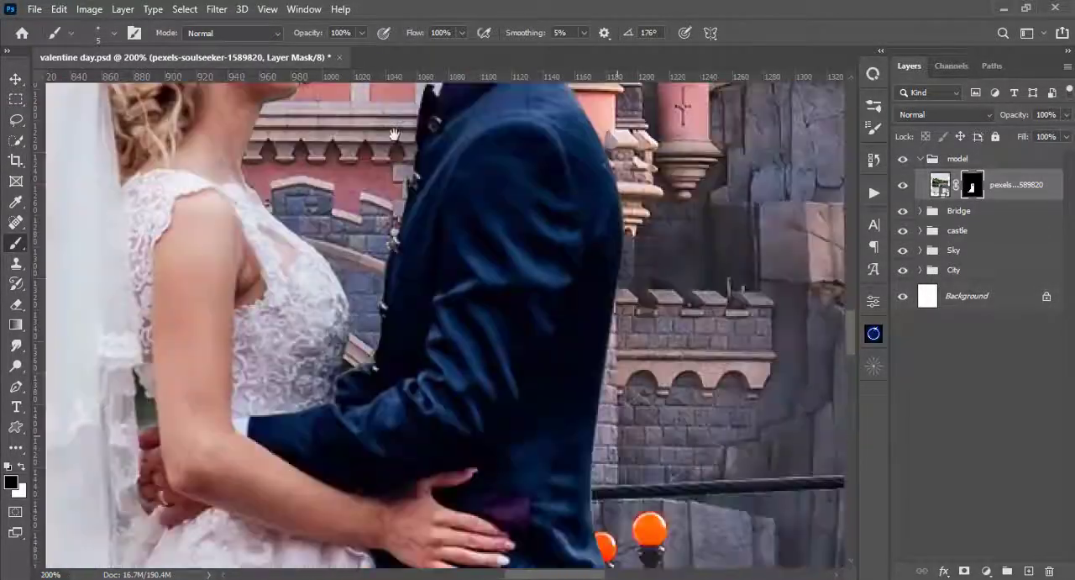
{"action": "left_click_drag", "start_coordinate": [643, 542], "coordinate": [367, 93]}
{"action": "left_click_drag", "start_coordinate": [421, 303], "coordinate": [582, 209]}
{"action": "left_click_drag", "start_coordinate": [518, 332], "coordinate": [546, 183]}
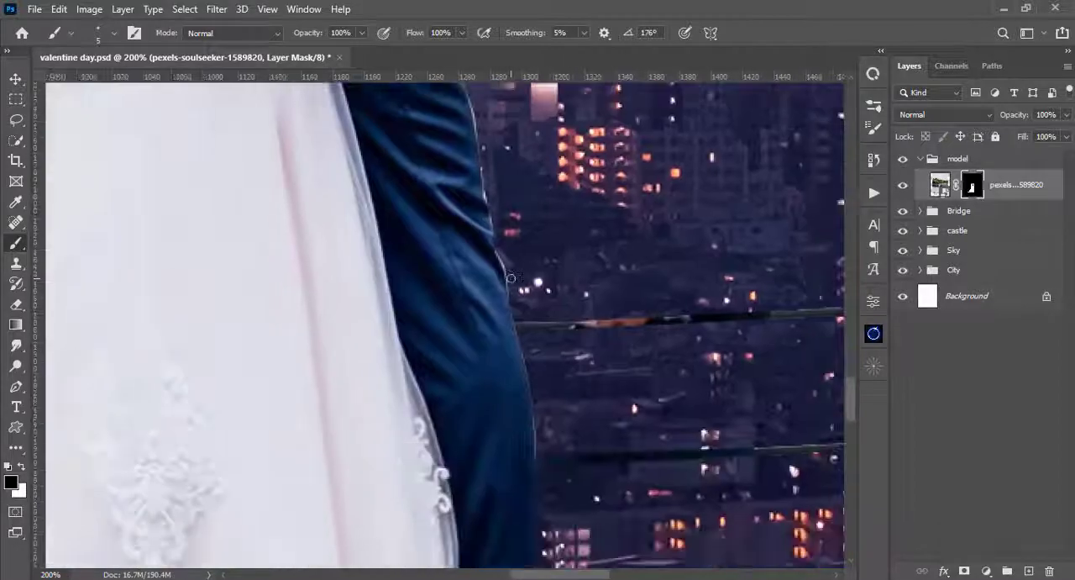
{"action": "key", "text": "ctrl+plus"}
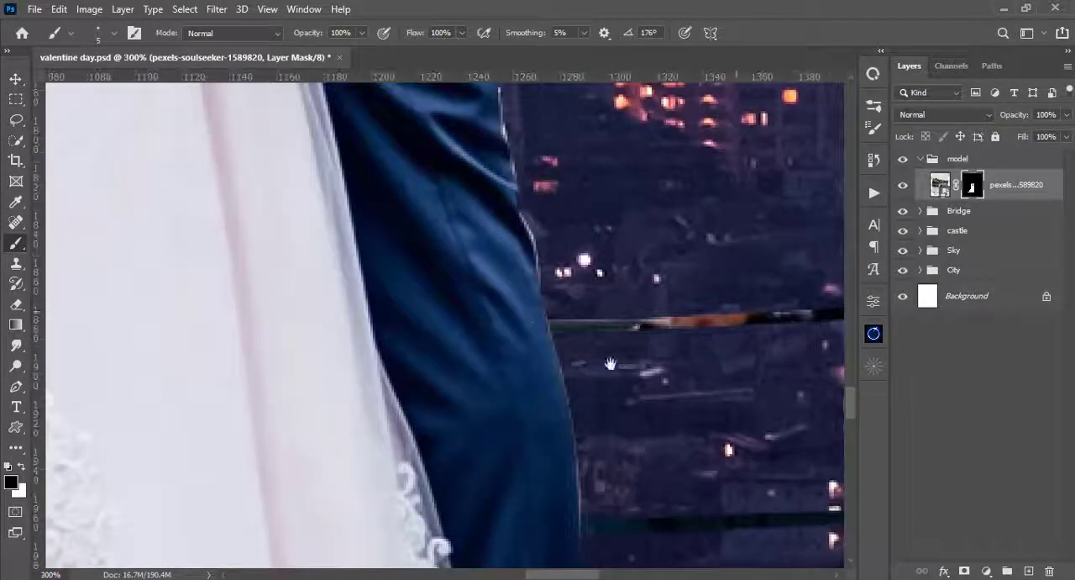
{"action": "left_click_drag", "start_coordinate": [548, 391], "coordinate": [526, 180]}
{"action": "left_click_drag", "start_coordinate": [599, 275], "coordinate": [583, 76]}
{"action": "mouse_move", "coordinate": [605, 487]}
{"action": "left_mouse_down"}
{"action": "mouse_move", "coordinate": [631, 218]}
{"action": "mouse_move", "coordinate": [595, 436]}
{"action": "left_mouse_up"}
{"action": "scroll", "coordinate": [556, 455], "scroll_direction": "up", "scroll_amount": 10}
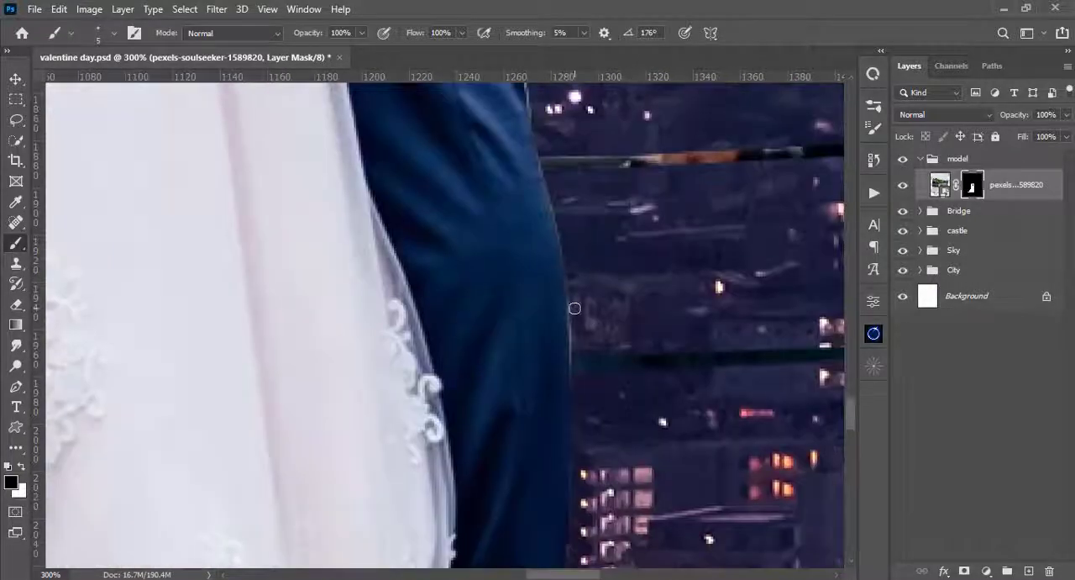
{"action": "scroll", "coordinate": [535, 375], "scroll_direction": "up", "scroll_amount": 5}
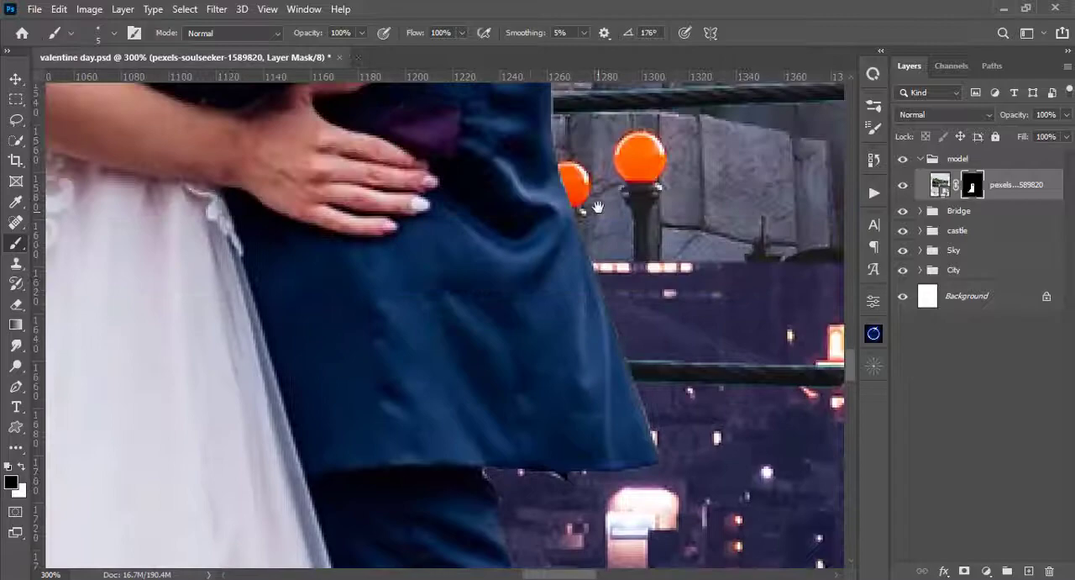
{"action": "left_click_drag", "start_coordinate": [598, 206], "coordinate": [665, 552]}
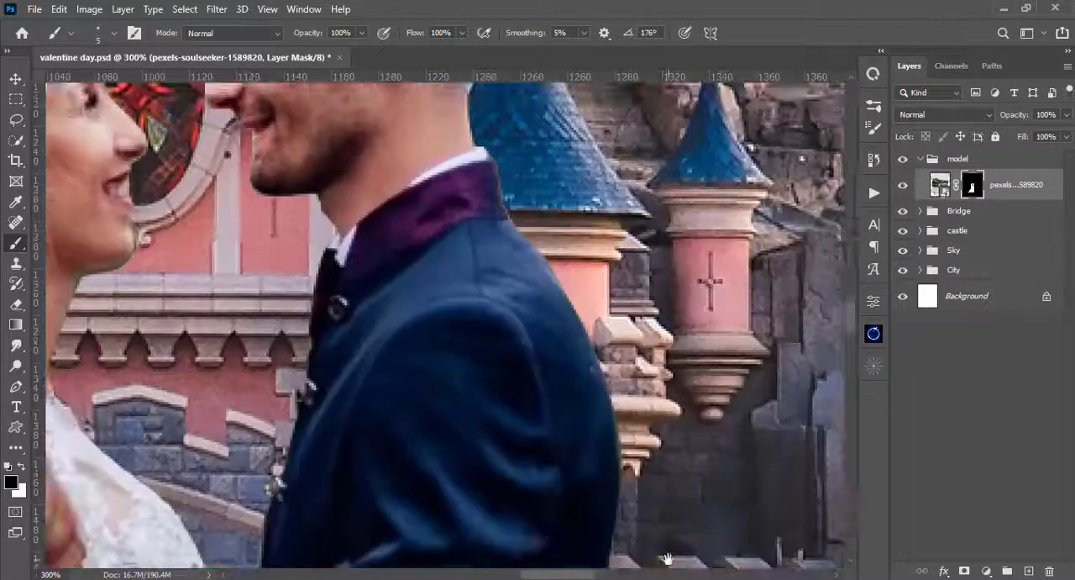
{"action": "mouse_move", "coordinate": [502, 165]}
{"action": "left_mouse_down"}
{"action": "mouse_move", "coordinate": [538, 362]}
{"action": "mouse_move", "coordinate": [636, 311]}
{"action": "left_mouse_up"}
{"action": "key", "text": "ctrl+0"}
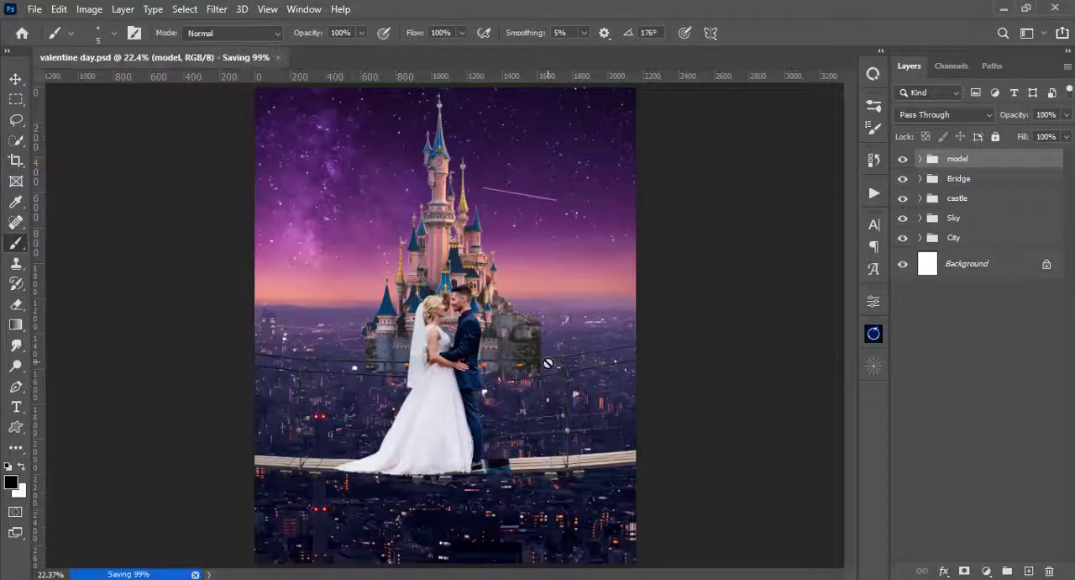
{"action": "key", "text": "ctrl+minus"}
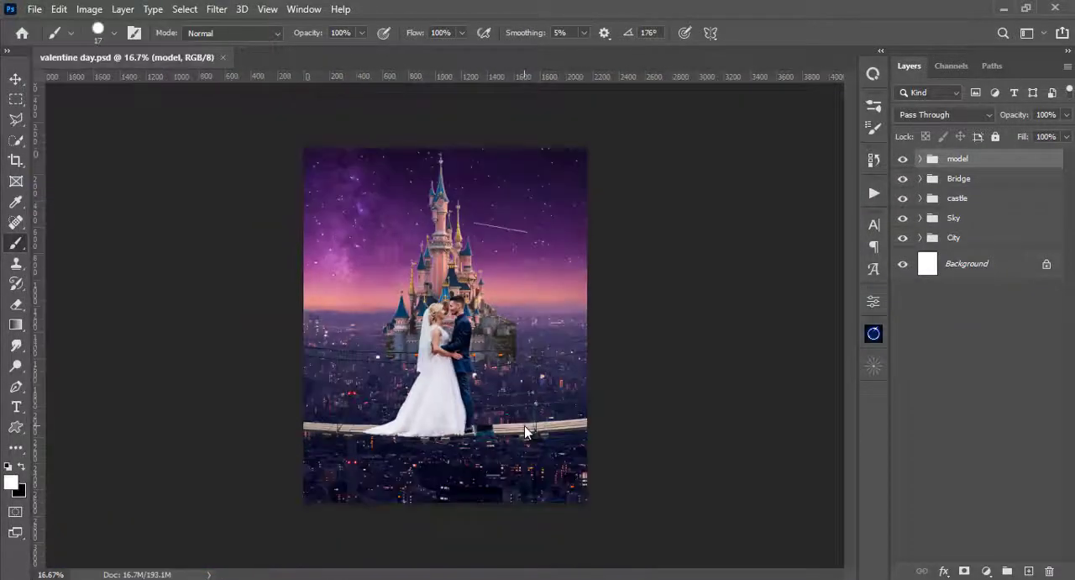
- Hide the model group and scale the masked bridge photo down to 95.01%
{"action": "left_click", "coordinate": [903, 159]}
{"action": "left_click", "coordinate": [931, 186]}
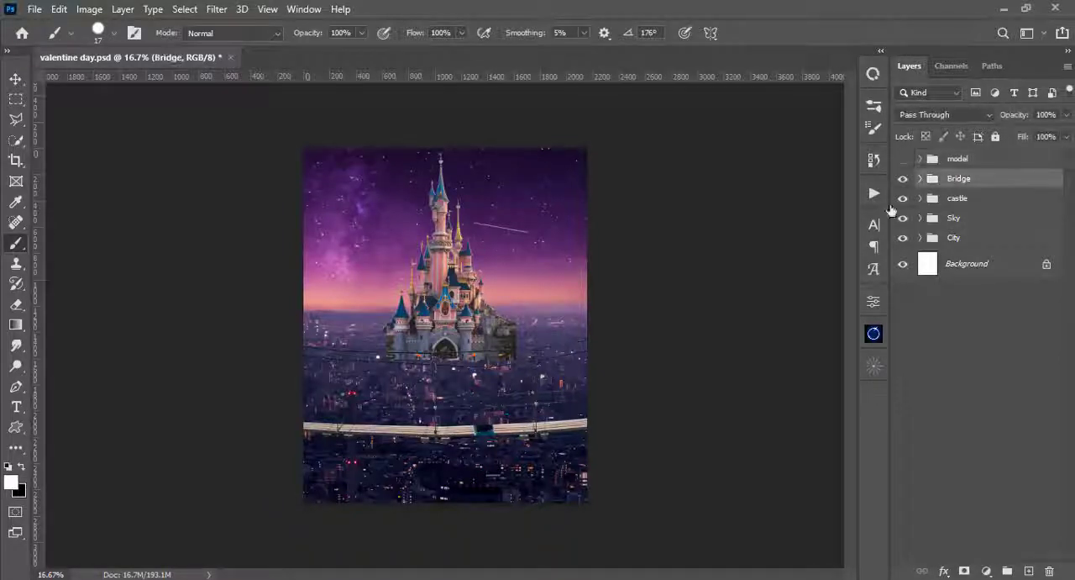
{"action": "key", "text": "ctrl+plus"}
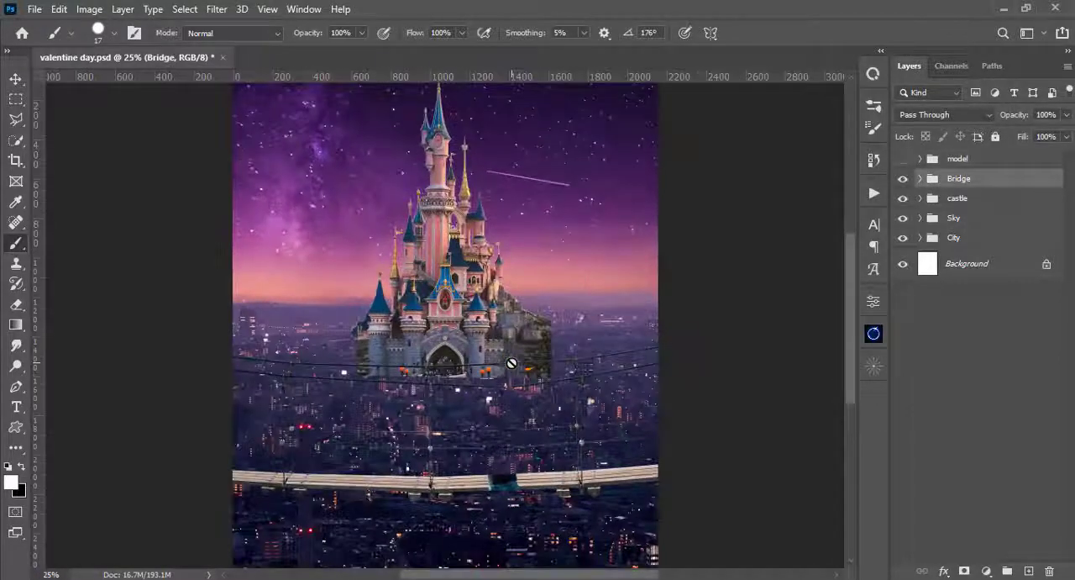
{"action": "key", "text": "v"}
{"action": "left_click", "coordinate": [614, 480]}
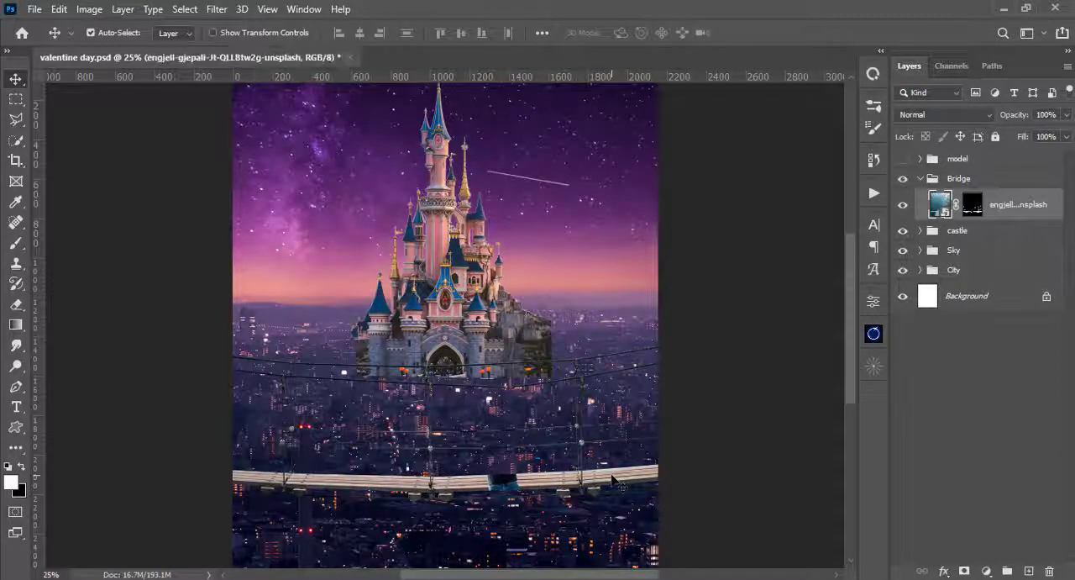
{"action": "key", "text": "ctrl+t"}
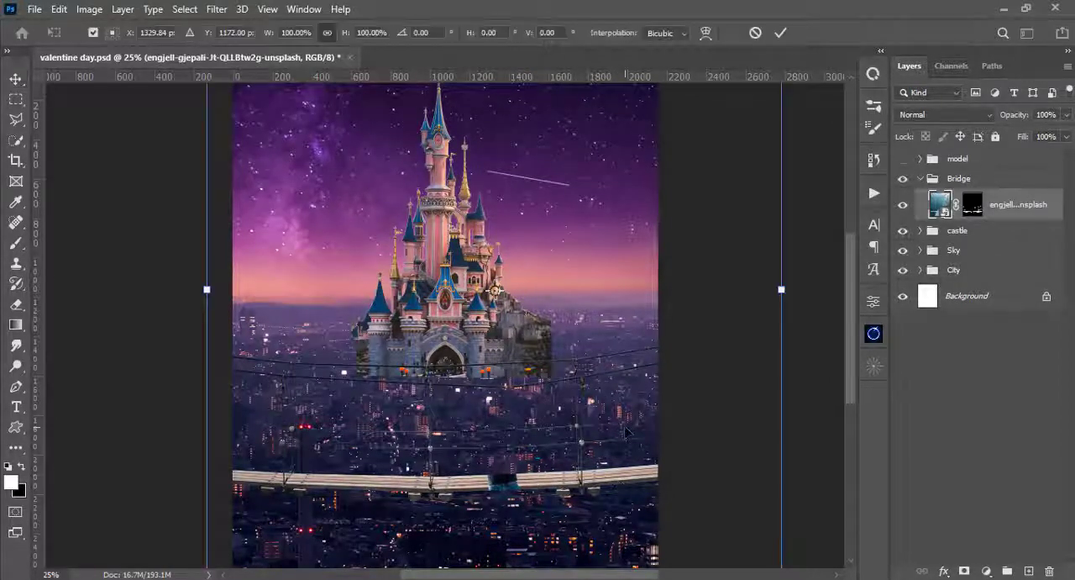
{"action": "key", "text": "ctrl+minus"}
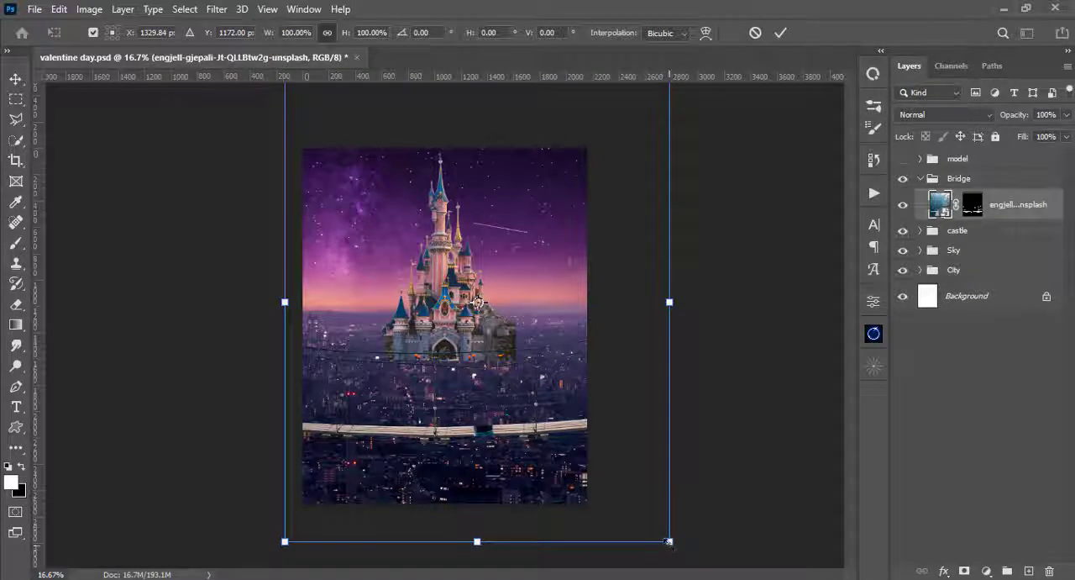
{"action": "left_click_drag", "start_coordinate": [664, 531], "coordinate": [656, 519]}
{"action": "key", "text": "Return"}
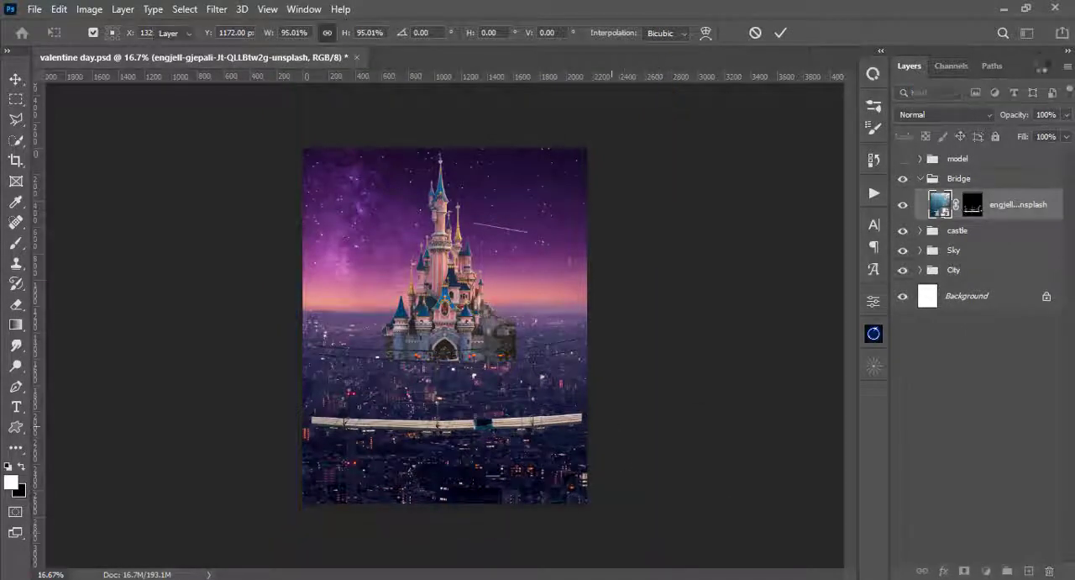
- Lower the bridge layer mask's density to 0% to reveal the whole bridge photo
{"action": "double_click", "coordinate": [972, 204]}
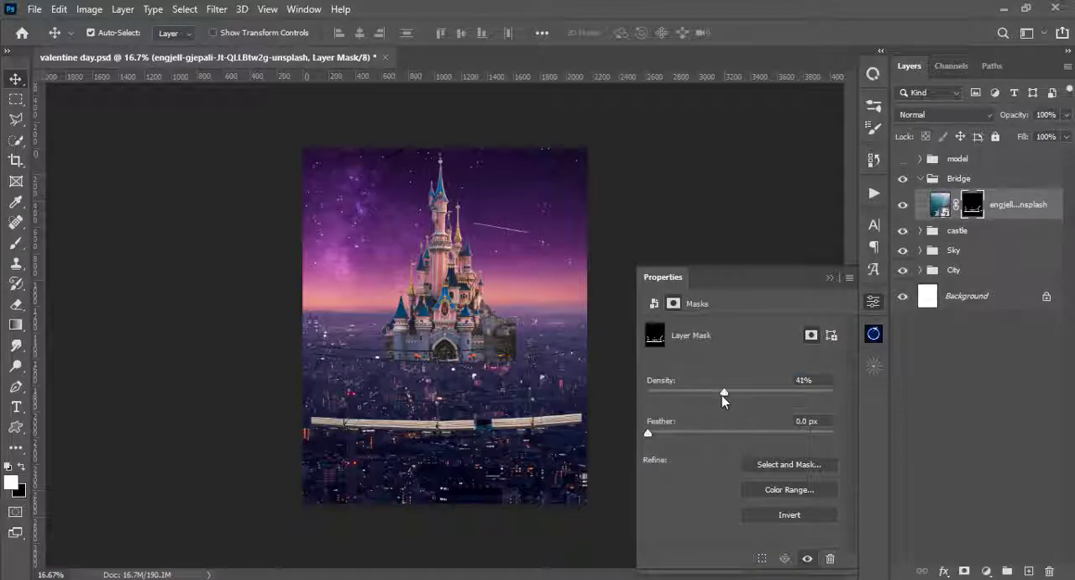
{"action": "key", "text": "ctrl+i"}
{"action": "left_click", "coordinate": [830, 277]}
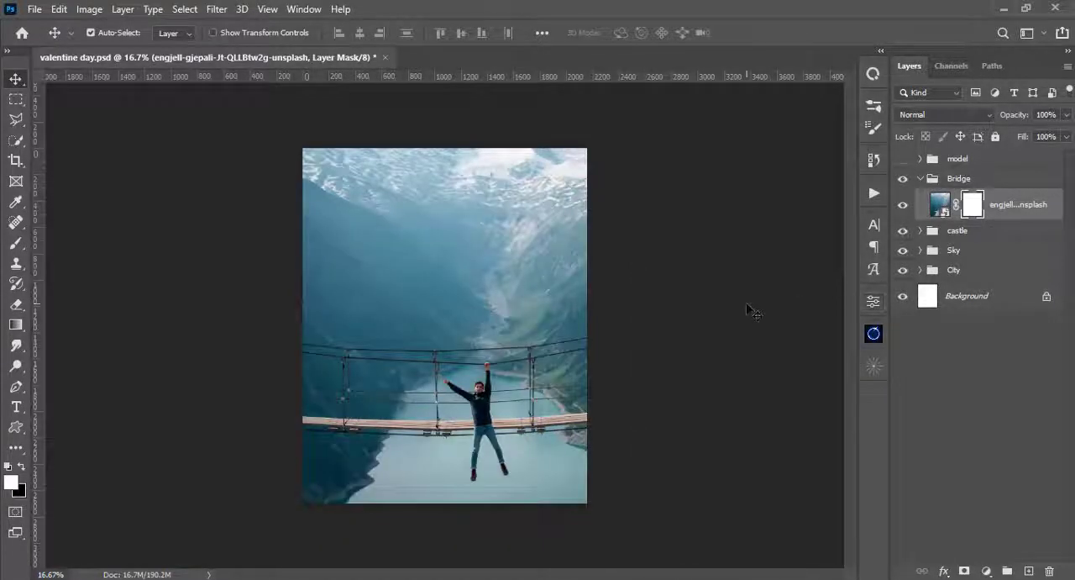
{"action": "key", "text": "ctrl+plus"}
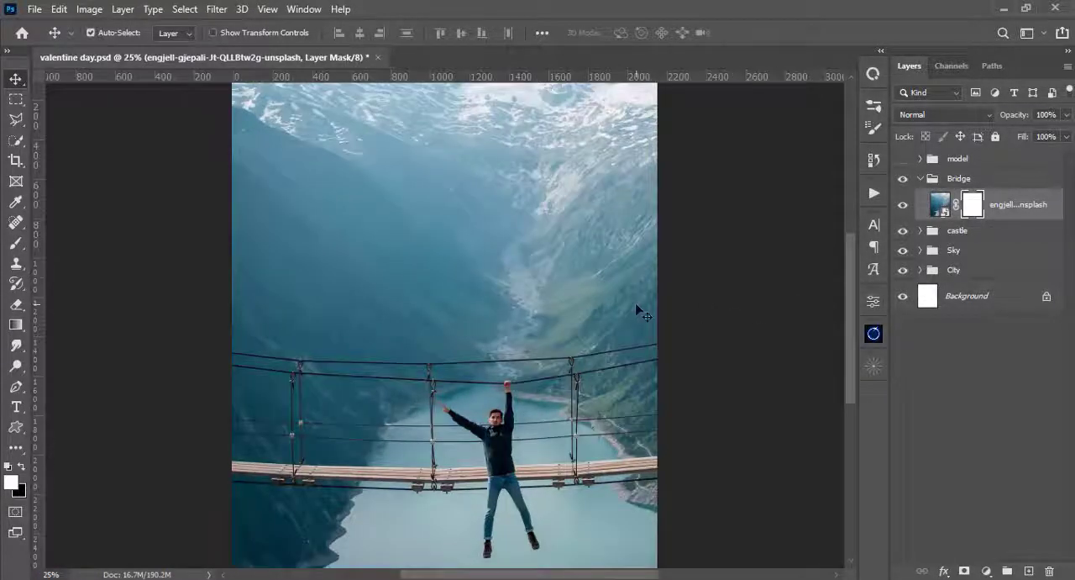
- Transform the bridge photo to 97.06% and shift it left to a horizontal position of 1080 px
{"action": "key", "text": "ctrl+t"}
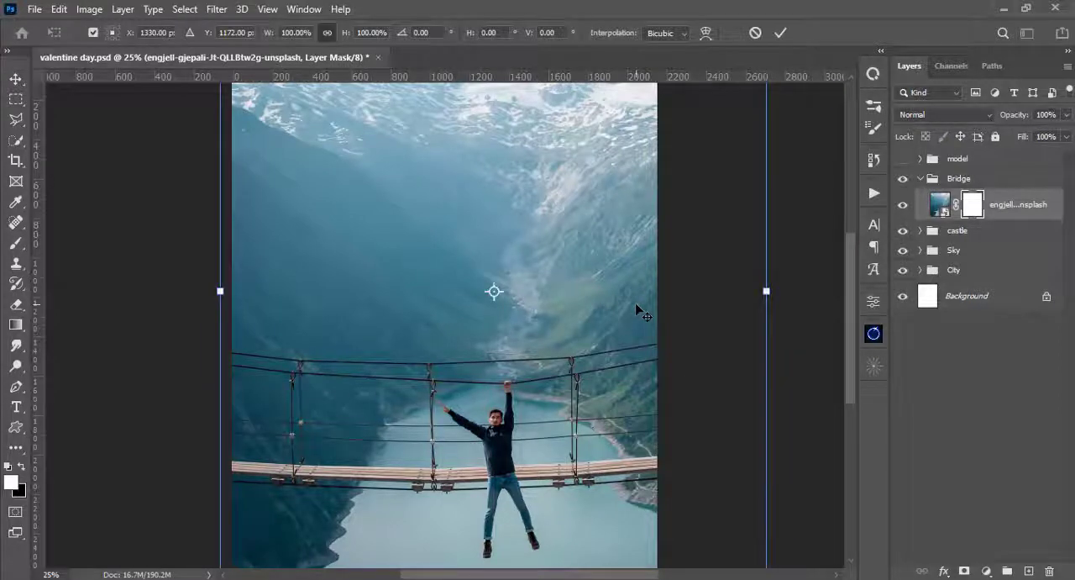
{"action": "key", "text": "ctrl+minus"}
{"action": "left_click_drag", "start_coordinate": [660, 530], "coordinate": [655, 522]}
{"action": "mouse_move", "coordinate": [549, 464]}
{"action": "left_mouse_down"}
{"action": "mouse_move", "coordinate": [538, 466]}
{"action": "mouse_move", "coordinate": [558, 448]}
{"action": "left_mouse_up"}
{"action": "key", "text": "Left"}
{"action": "key", "text": "Left"}
{"action": "key", "text": "Left"}
{"action": "key", "text": "Left"}
{"action": "key", "text": "Left"}
{"action": "key", "text": "Left"}
{"action": "key", "text": "Left"}
{"action": "key", "text": "Left"}
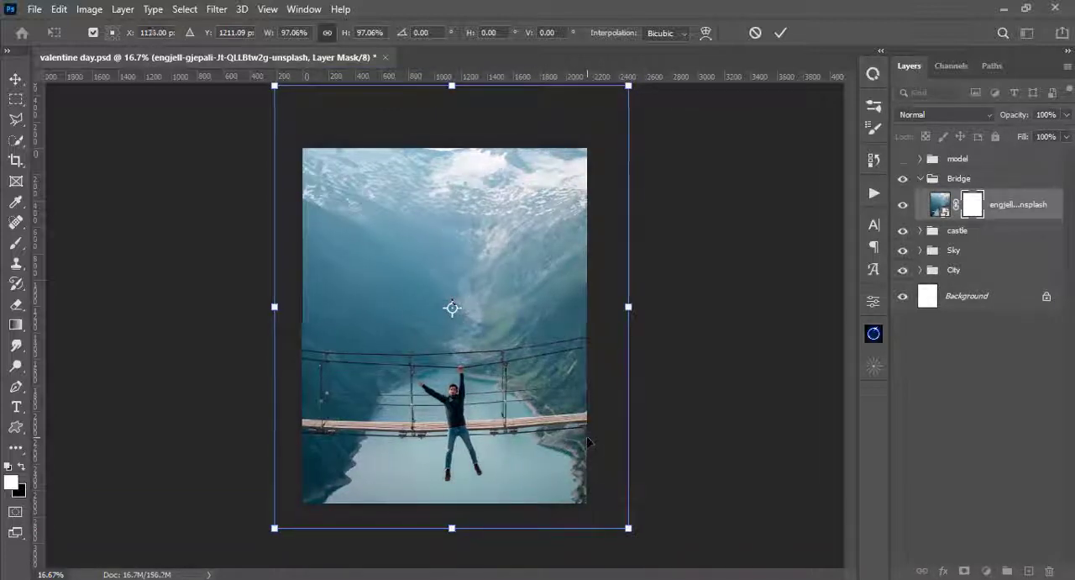
{"action": "key", "text": "Left"}
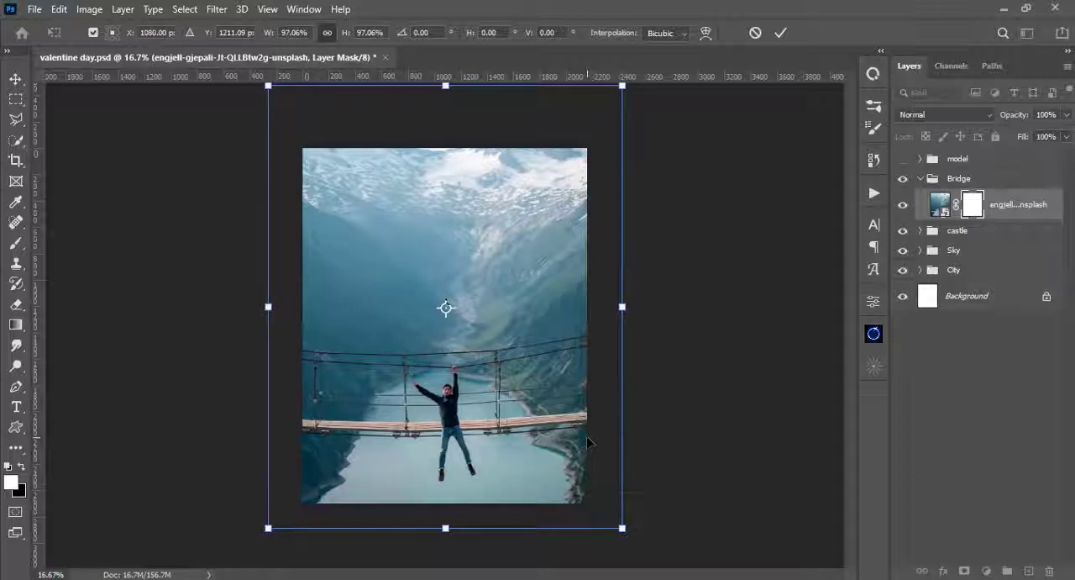
- Reduce the bridge photo to 93.61% and nudge it left to about 1056 px horizontally
{"action": "left_click_drag", "start_coordinate": [621, 527], "coordinate": [615, 521]}
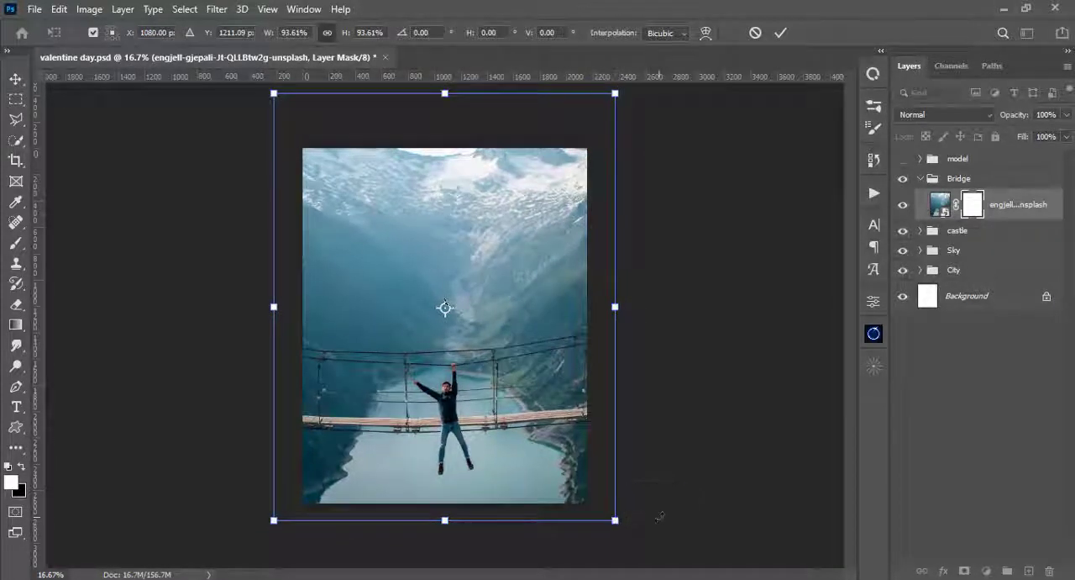
{"action": "key", "text": "Left"}
{"action": "key", "text": "Left"}
{"action": "key", "text": "Left"}
{"action": "key", "text": "Left"}
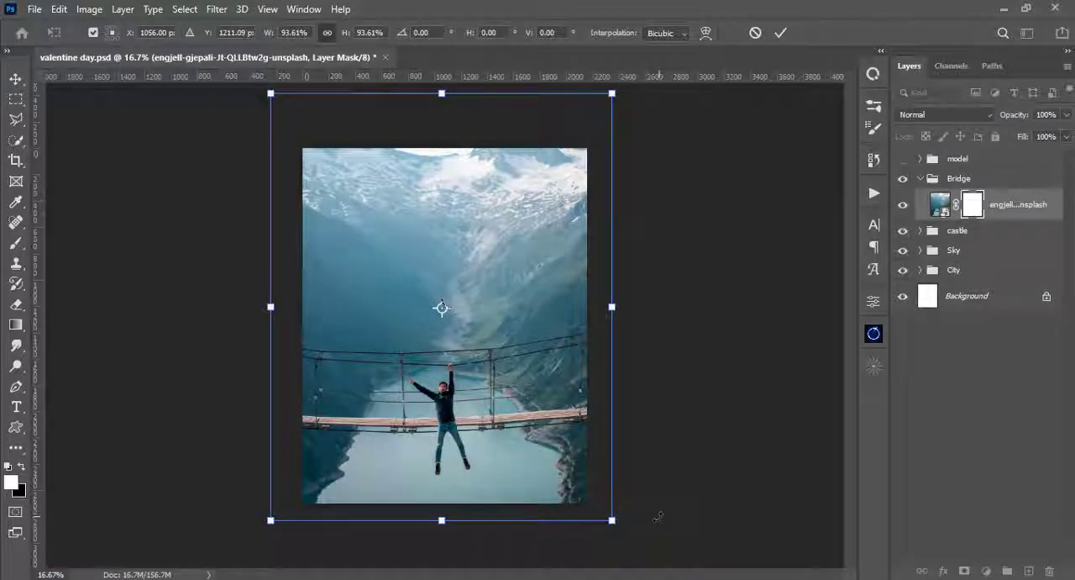
{"action": "key", "text": "Return"}
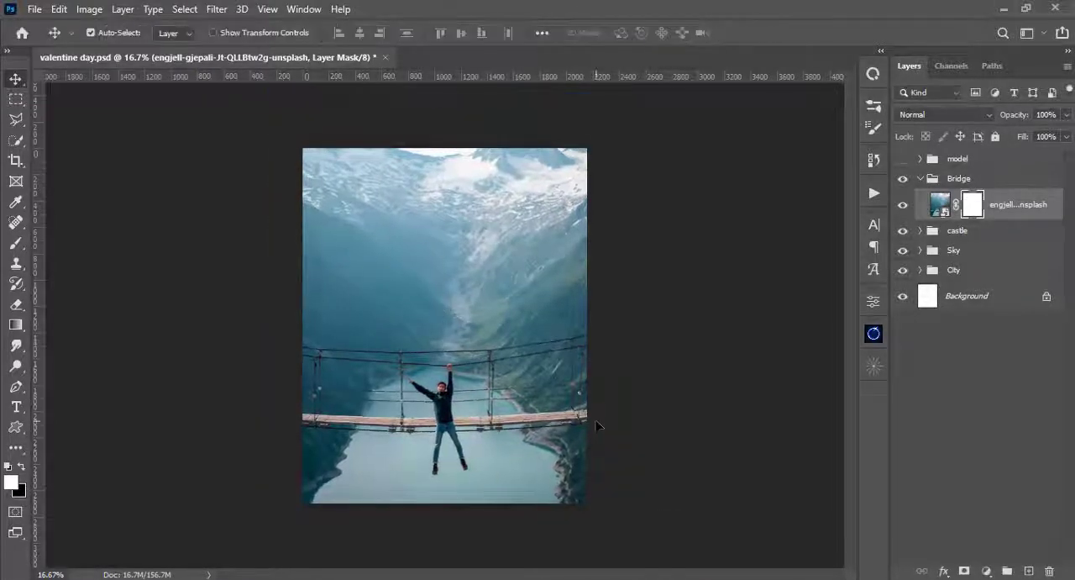
- Raise the bridge mask's density until the composite shows through, leaving the masked-out parts of the photo faintly visible
{"action": "key", "text": "ctrl+0"}
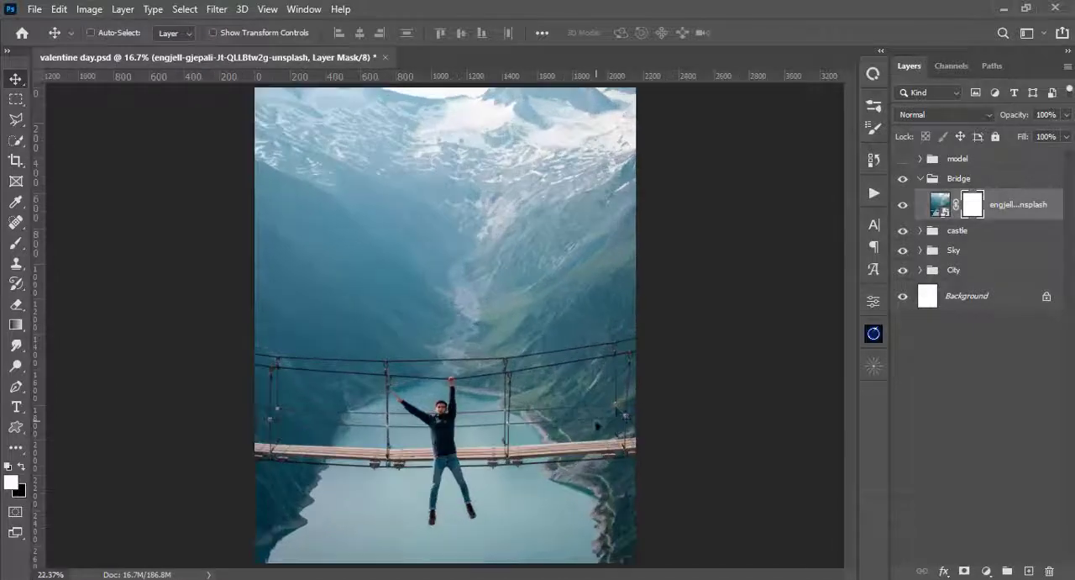
{"action": "double_click", "coordinate": [974, 204]}
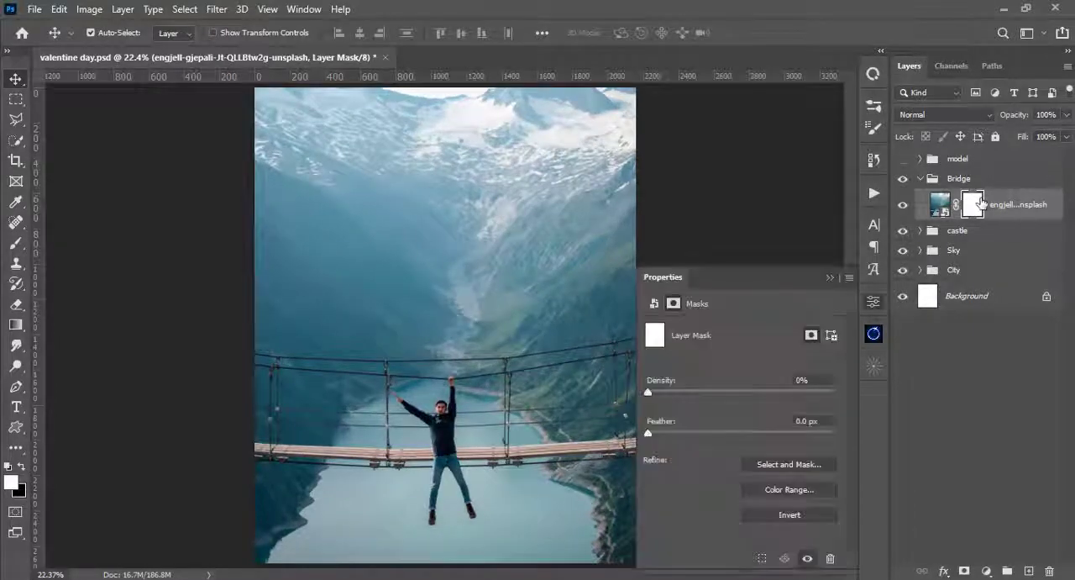
{"action": "left_click_drag", "start_coordinate": [819, 393], "coordinate": [805, 390]}
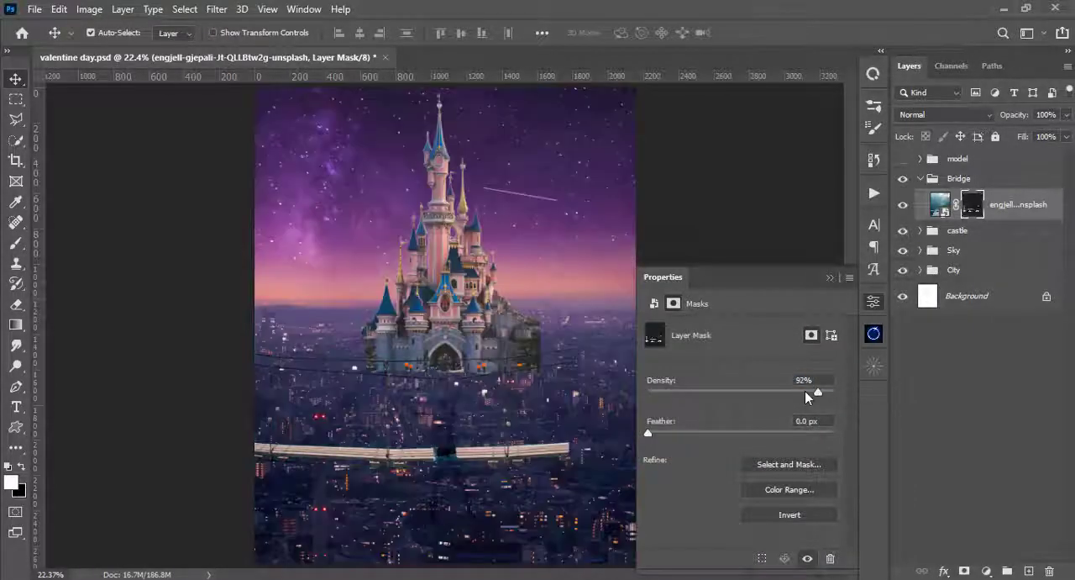
{"action": "left_click", "coordinate": [830, 277]}
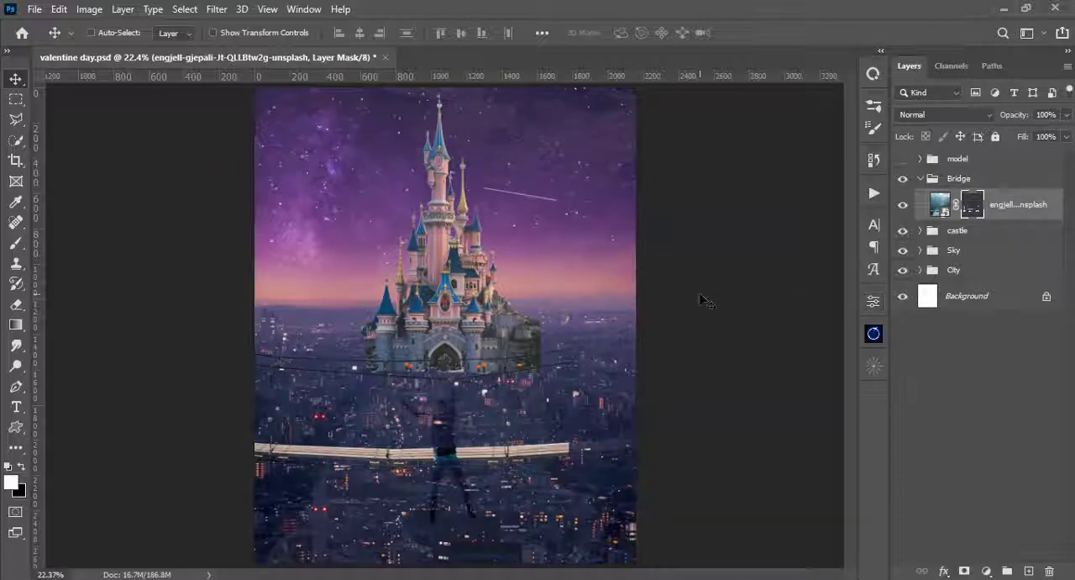
- Ready a 7 px white brush on the bridge mask for the cut-off upper cable ends at the bridge's right side
{"action": "key", "text": "ctrl+plus"}
{"action": "key", "text": "ctrl+plus"}
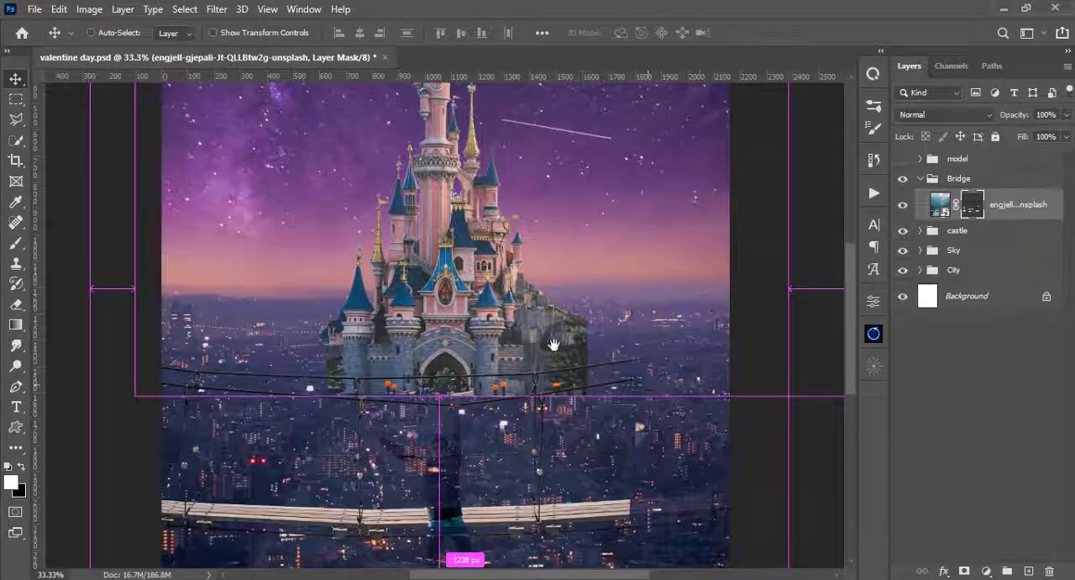
{"action": "scroll", "coordinate": [554, 336], "scroll_direction": "right", "scroll_amount": 3}
{"action": "key", "text": "ctrl+plus"}
{"action": "key", "text": "ctrl+plus"}
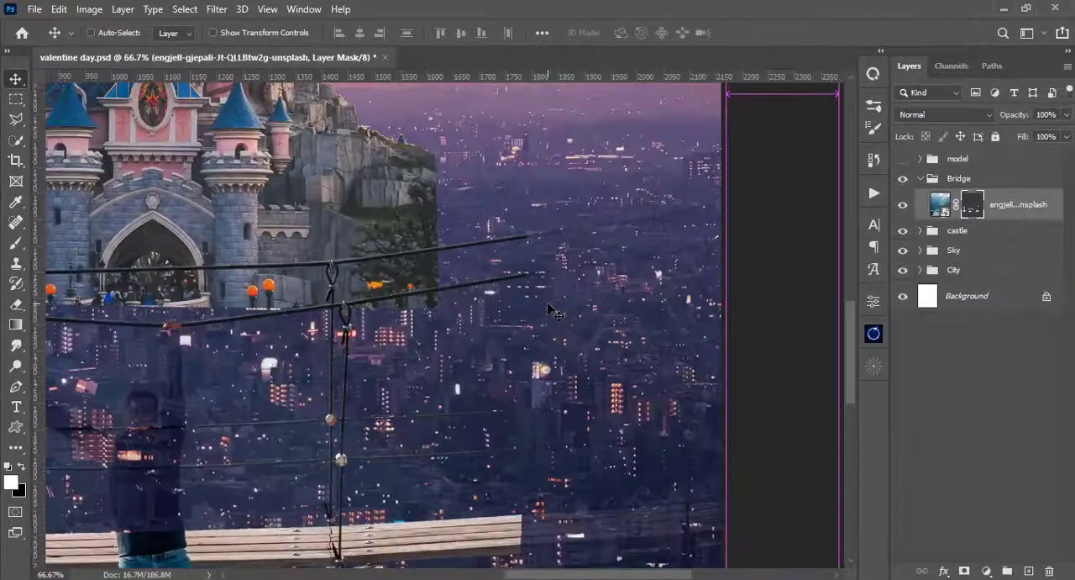
{"action": "key", "text": "ctrl+plus"}
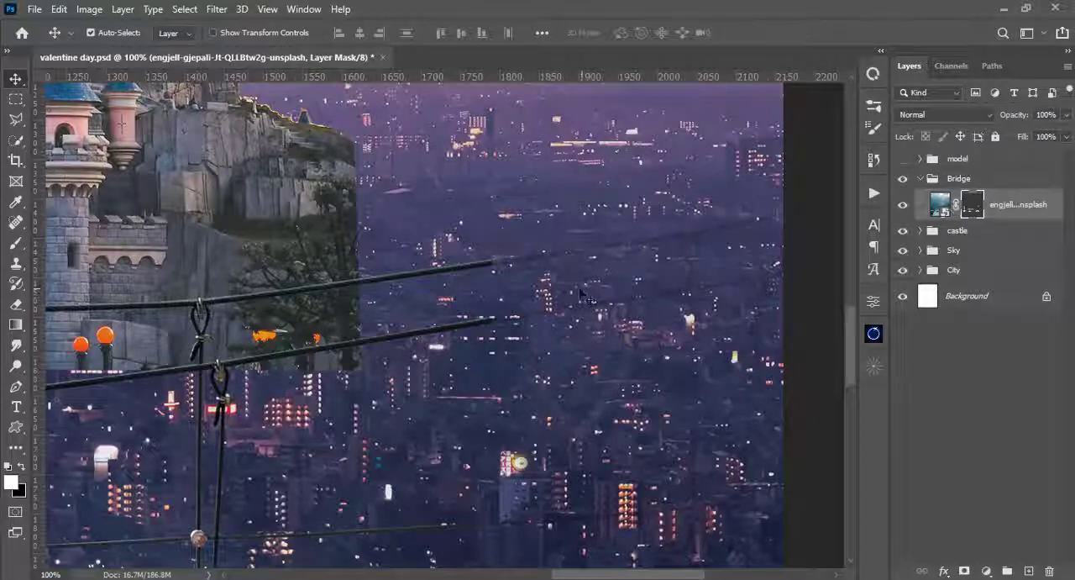
{"action": "key", "text": "b"}
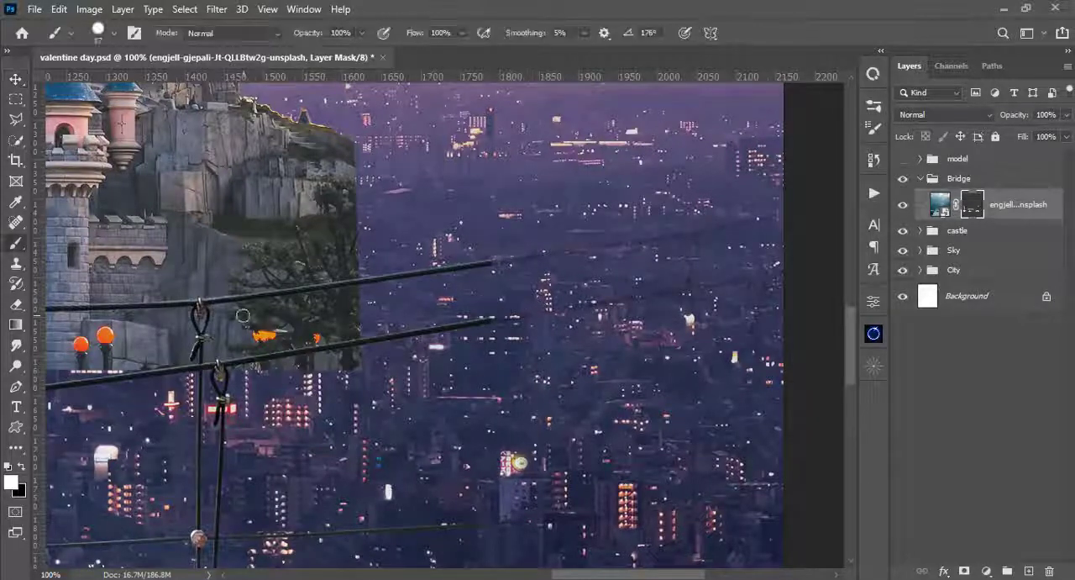
{"action": "left_click_drag", "start_coordinate": [550, 247], "coordinate": [540, 247]}
{"action": "key", "text": "ctrl+z"}
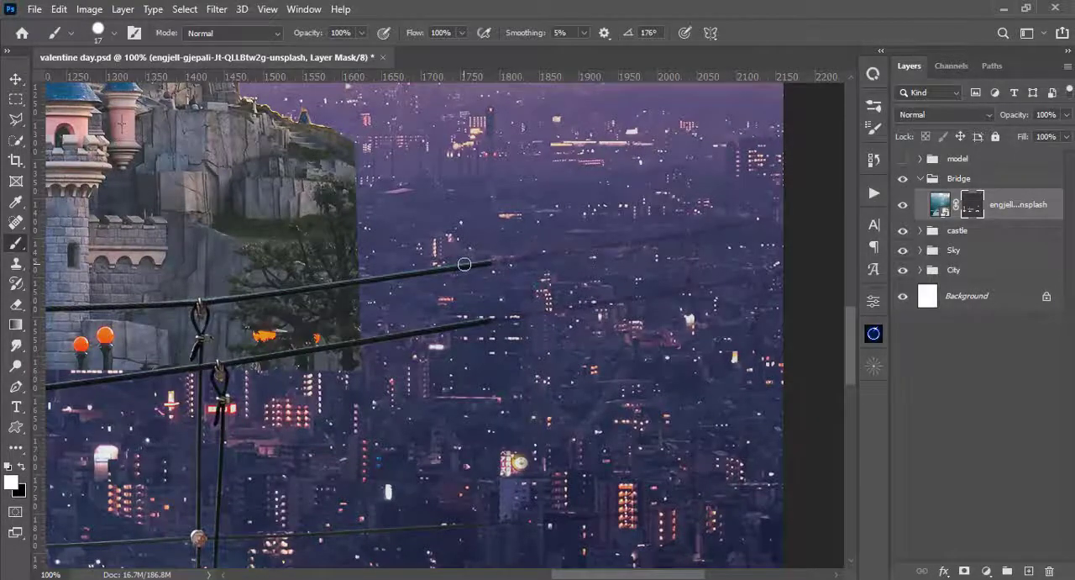
{"action": "key", "text": "ctrl+plus"}
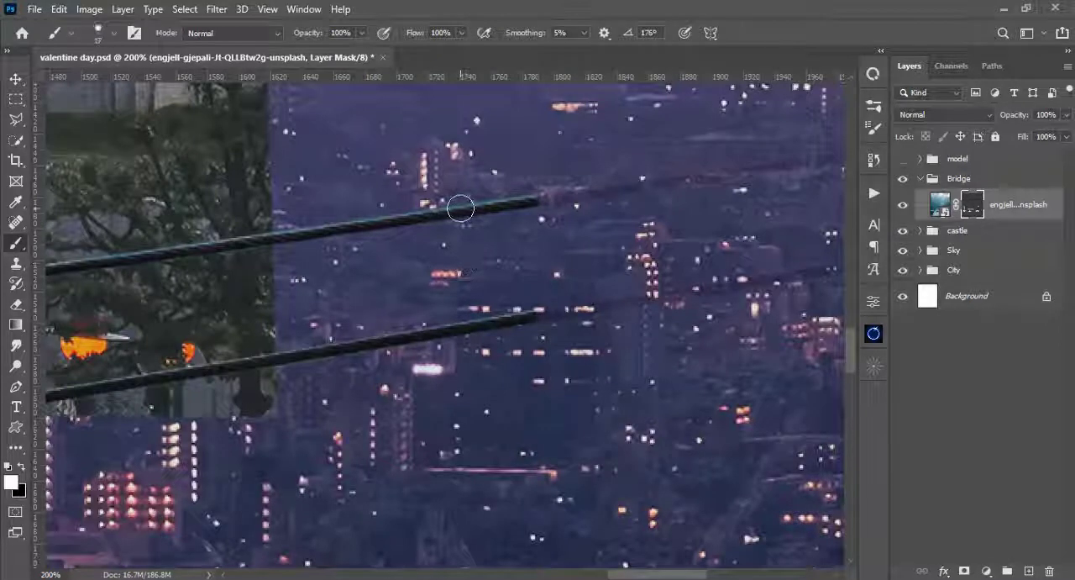
{"action": "key", "text": "bracketleft"}
{"action": "key", "text": "bracketleft"}
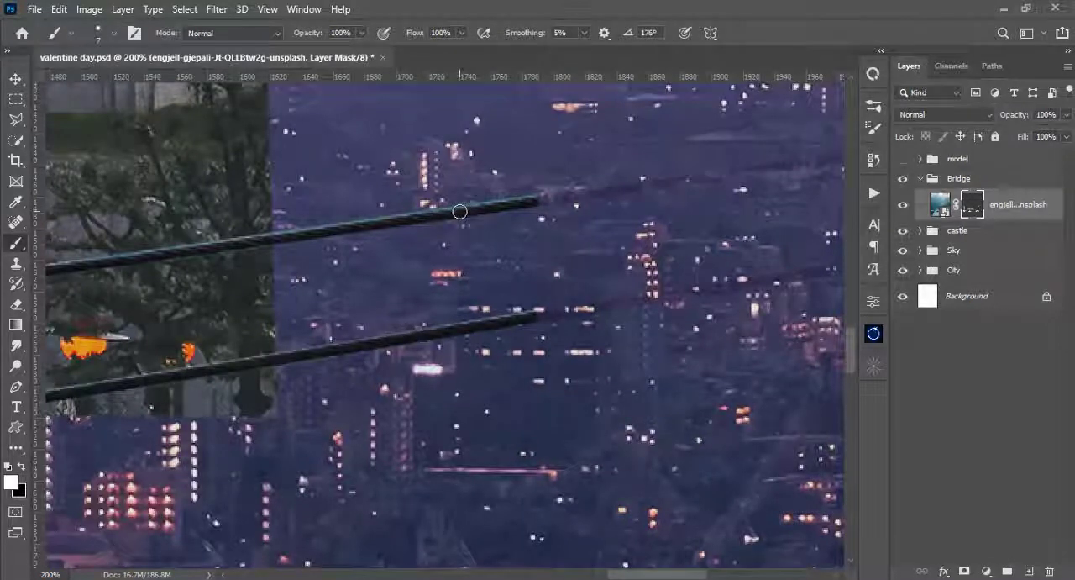
{"action": "left_click_drag", "start_coordinate": [554, 208], "coordinate": [426, 251]}
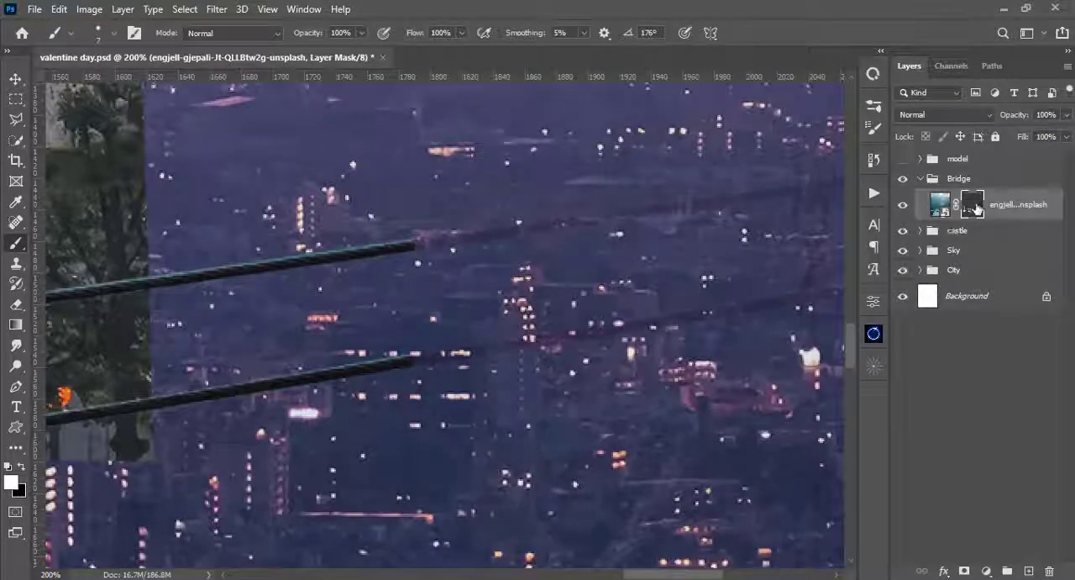
- Lower the bridge mask's density to 59% so the hidden bridge parts can be traced
{"action": "left_click", "coordinate": [874, 301]}
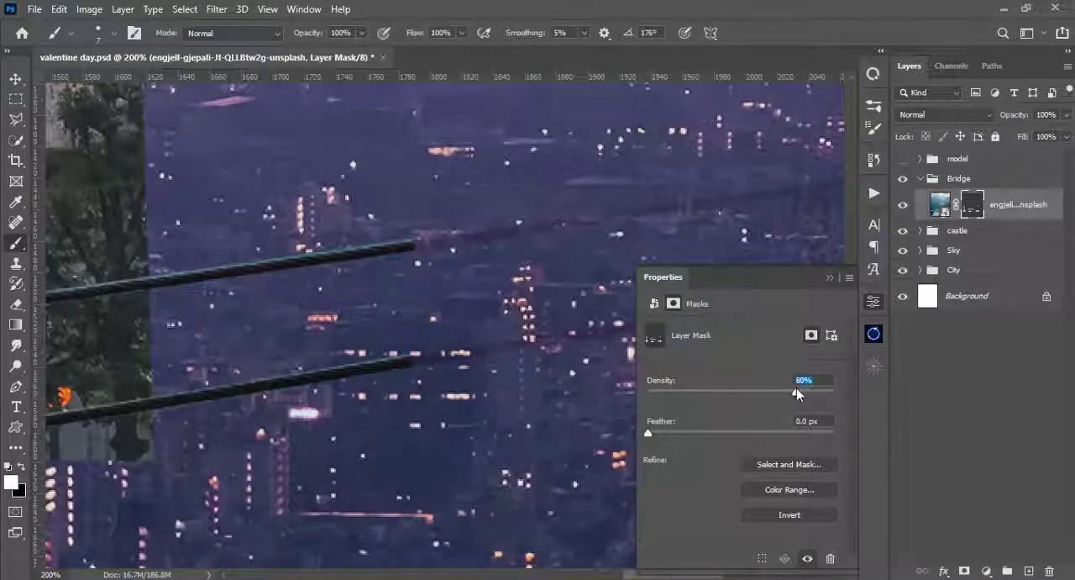
{"action": "left_click_drag", "start_coordinate": [803, 391], "coordinate": [774, 394]}
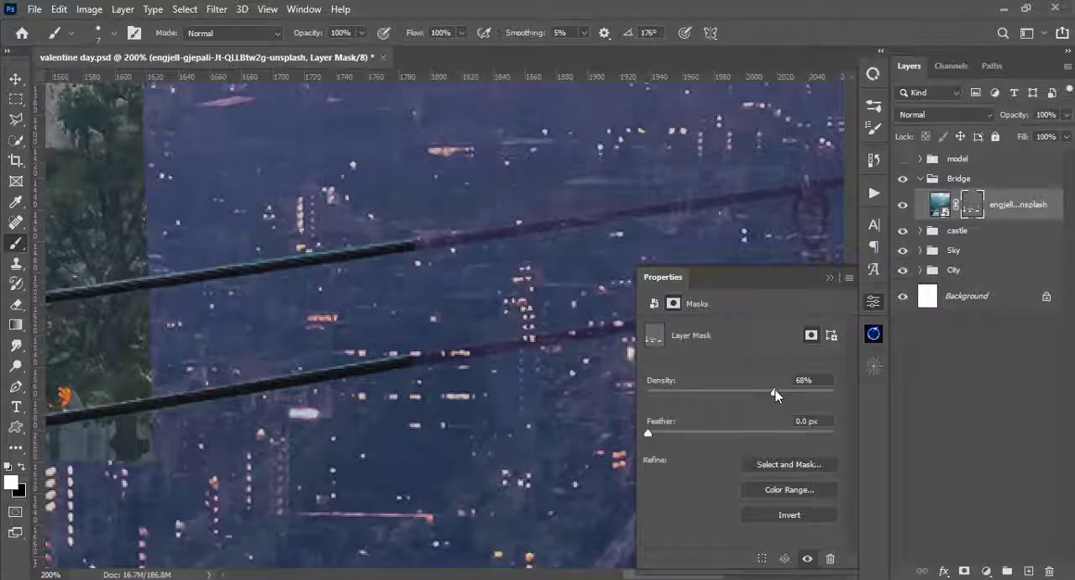
{"action": "left_click", "coordinate": [830, 277]}
- Paint white on the bridge mask along the two upper cables, extending them to the canvas's right edge
{"action": "left_click_drag", "start_coordinate": [415, 247], "coordinate": [494, 234]}
{"action": "left_click_drag", "start_coordinate": [558, 242], "coordinate": [244, 296]}
{"action": "mouse_move", "coordinate": [178, 291]}
{"action": "left_mouse_down"}
{"action": "mouse_move", "coordinate": [418, 252]}
{"action": "mouse_move", "coordinate": [326, 282]}
{"action": "left_mouse_up"}
{"action": "left_click_drag", "start_coordinate": [304, 282], "coordinate": [560, 234]}
{"action": "left_click_drag", "start_coordinate": [347, 376], "coordinate": [613, 260]}
{"action": "left_click_drag", "start_coordinate": [248, 318], "coordinate": [338, 305]}
{"action": "left_click_drag", "start_coordinate": [456, 285], "coordinate": [241, 339]}
{"action": "left_click_drag", "start_coordinate": [125, 358], "coordinate": [620, 276]}
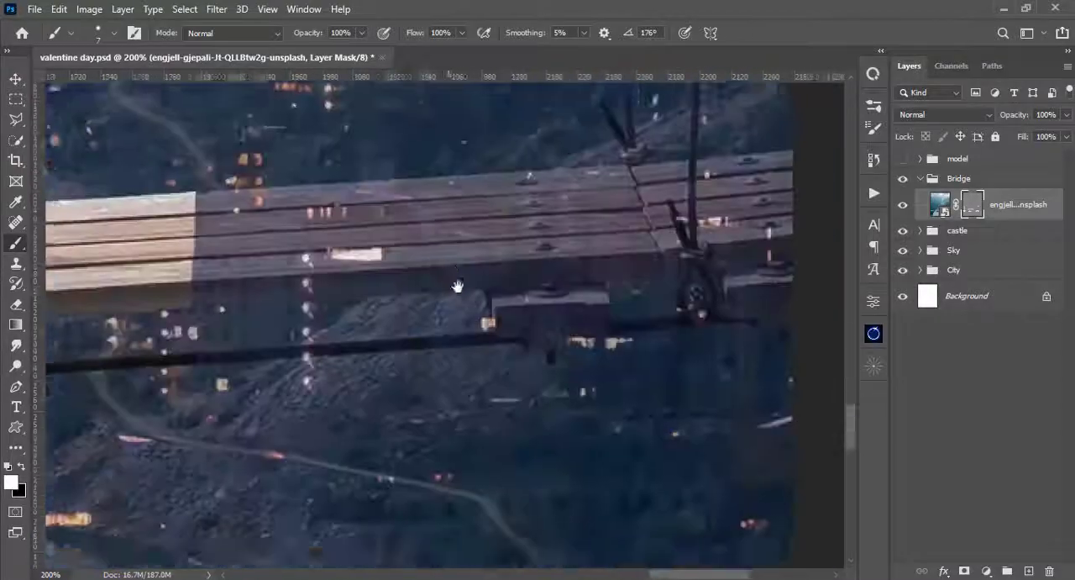
- Paint the support cable beneath the planks and the horizontal railing cables into the mask up to the right edge
{"action": "left_click_drag", "start_coordinate": [458, 286], "coordinate": [672, 289]}
{"action": "left_click_drag", "start_coordinate": [741, 339], "coordinate": [308, 348]}
{"action": "left_click_drag", "start_coordinate": [433, 337], "coordinate": [571, 327]}
{"action": "mouse_move", "coordinate": [126, 252]}
{"action": "left_mouse_down"}
{"action": "mouse_move", "coordinate": [342, 338]}
{"action": "mouse_move", "coordinate": [16, 538]}
{"action": "left_mouse_up"}
{"action": "key", "text": "ctrl+plus"}
{"action": "left_click_drag", "start_coordinate": [610, 334], "coordinate": [294, 370]}
{"action": "left_click_drag", "start_coordinate": [644, 319], "coordinate": [74, 394]}
{"action": "left_click", "coordinate": [515, 322], "text": "shift"}
{"action": "mouse_move", "coordinate": [201, 437]}
{"action": "left_mouse_down"}
{"action": "mouse_move", "coordinate": [618, 306]}
{"action": "mouse_move", "coordinate": [252, 349]}
{"action": "left_mouse_up"}
{"action": "mouse_move", "coordinate": [748, 313]}
{"action": "left_mouse_down"}
{"action": "mouse_move", "coordinate": [580, 329]}
{"action": "mouse_move", "coordinate": [394, 521]}
{"action": "left_mouse_up"}
- Paint the right-hand hanging ropes into the bridge mask with a 4 px brush, including their loops, joints and lower knots
{"action": "mouse_move", "coordinate": [438, 143]}
{"action": "left_mouse_down"}
{"action": "mouse_move", "coordinate": [432, 341]}
{"action": "mouse_move", "coordinate": [466, 554]}
{"action": "left_mouse_up"}
{"action": "mouse_move", "coordinate": [379, 220]}
{"action": "left_mouse_down"}
{"action": "mouse_move", "coordinate": [404, 288]}
{"action": "mouse_move", "coordinate": [390, 164]}
{"action": "left_mouse_up"}
{"action": "mouse_move", "coordinate": [400, 233]}
{"action": "left_mouse_down"}
{"action": "mouse_move", "coordinate": [376, 320]}
{"action": "mouse_move", "coordinate": [395, 298]}
{"action": "left_mouse_up"}
{"action": "left_click_drag", "start_coordinate": [400, 504], "coordinate": [408, 101]}
{"action": "left_click", "coordinate": [408, 296], "text": "shift"}
{"action": "left_click_drag", "start_coordinate": [570, 92], "coordinate": [383, 538]}
{"action": "left_click_drag", "start_coordinate": [384, 233], "coordinate": [404, 222]}
{"action": "mouse_move", "coordinate": [411, 311]}
{"action": "left_mouse_down"}
{"action": "mouse_move", "coordinate": [391, 145]}
{"action": "mouse_move", "coordinate": [377, 204]}
{"action": "left_mouse_up"}
{"action": "left_click_drag", "start_coordinate": [362, 561], "coordinate": [381, 327]}
{"action": "left_click", "coordinate": [367, 434], "text": "shift"}
{"action": "mouse_move", "coordinate": [226, 486]}
{"action": "left_mouse_down"}
{"action": "mouse_move", "coordinate": [240, 360]}
{"action": "mouse_move", "coordinate": [288, 271]}
{"action": "left_mouse_up"}
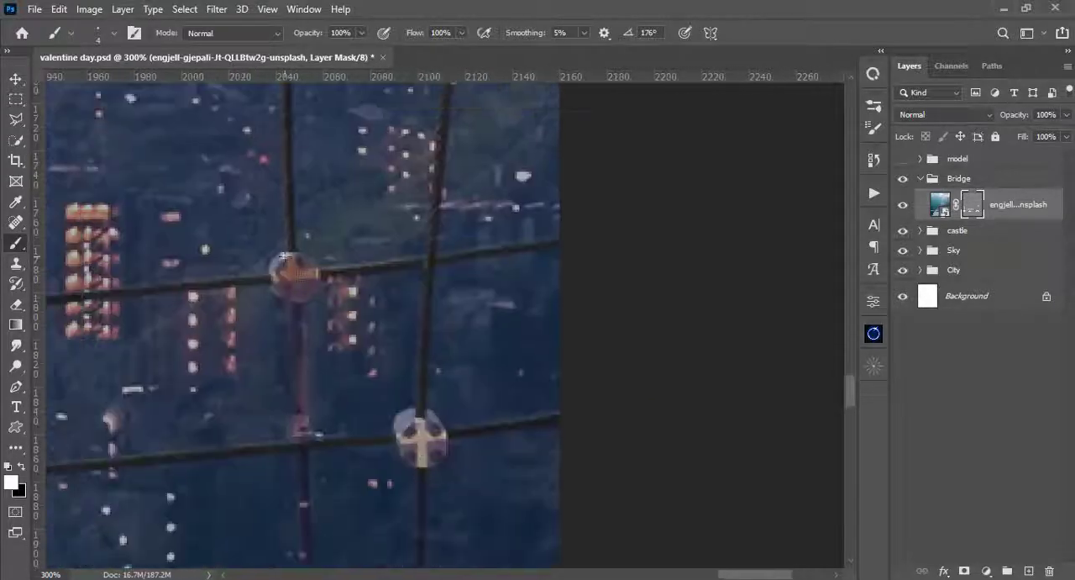
{"action": "left_click_drag", "start_coordinate": [299, 385], "coordinate": [293, 172]}
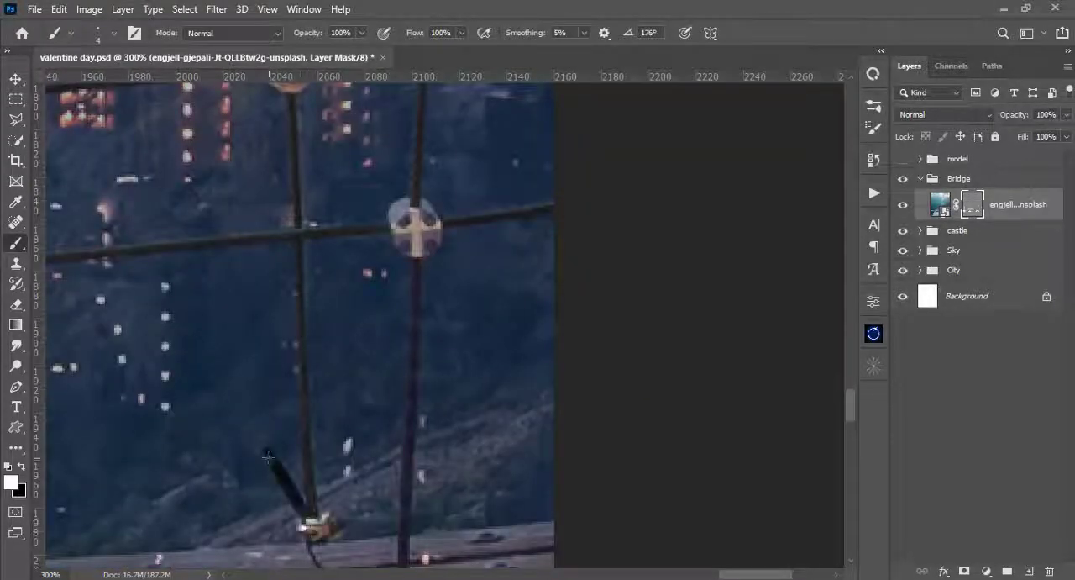
{"action": "left_click_drag", "start_coordinate": [303, 480], "coordinate": [271, 193]}
{"action": "left_click_drag", "start_coordinate": [353, 339], "coordinate": [350, 496]}
{"action": "mouse_move", "coordinate": [400, 108]}
{"action": "left_mouse_down"}
{"action": "mouse_move", "coordinate": [409, 399]}
{"action": "mouse_move", "coordinate": [678, 157]}
{"action": "left_mouse_up"}
{"action": "left_click_drag", "start_coordinate": [252, 470], "coordinate": [549, 216]}
- Start a Pen path along the upper edge of the faded planks, running to the canvas's right edge
{"action": "key", "text": "v"}
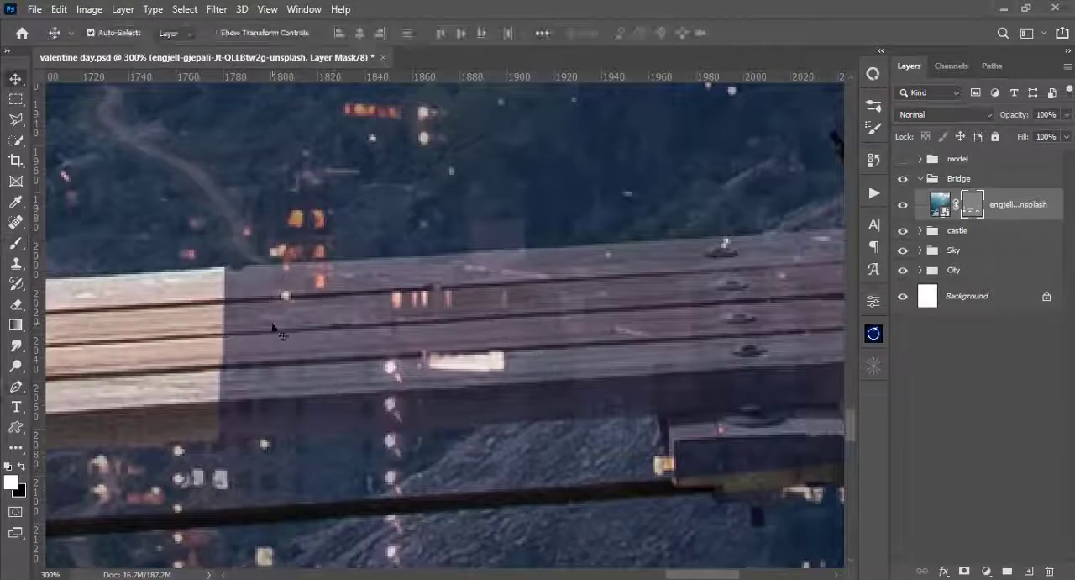
{"action": "key", "text": "p"}
{"action": "left_click_drag", "start_coordinate": [285, 273], "coordinate": [307, 350]}
{"action": "left_click", "coordinate": [252, 347]}
{"action": "left_click", "coordinate": [474, 329]}
{"action": "left_click_drag", "start_coordinate": [604, 322], "coordinate": [265, 346]}
{"action": "left_click", "coordinate": [639, 320]}
{"action": "left_click", "coordinate": [703, 316]}
{"action": "left_click_drag", "start_coordinate": [716, 420], "coordinate": [479, 229]}
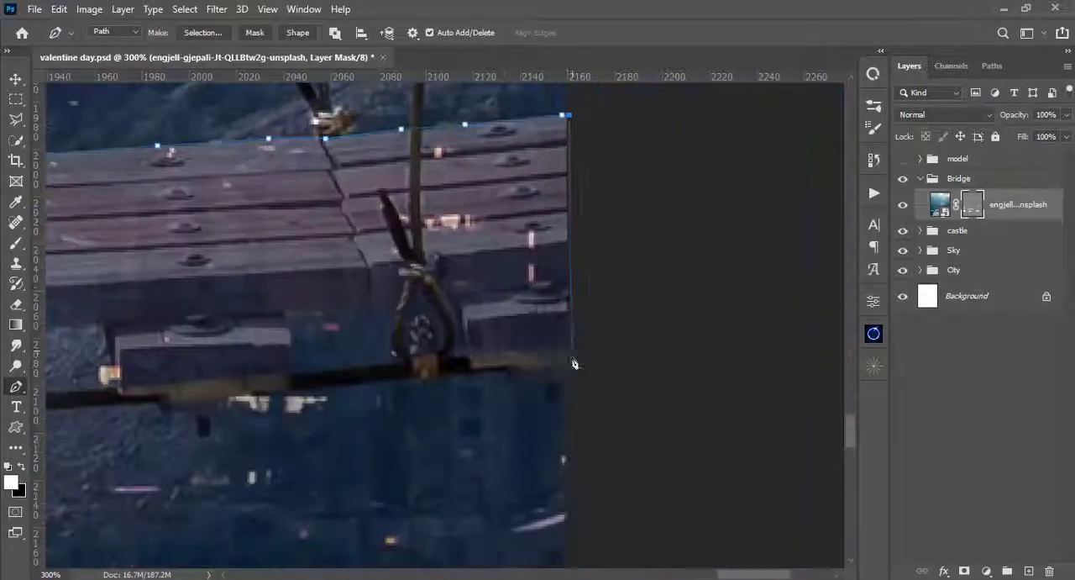
- Continue the path around the support blocks and back along the planks' underside, closing it at the already unmasked section
{"action": "left_click", "coordinate": [570, 366]}
{"action": "left_click", "coordinate": [476, 368]}
{"action": "left_click_drag", "start_coordinate": [464, 312], "coordinate": [611, 303]}
{"action": "left_click", "coordinate": [504, 302]}
{"action": "left_click", "coordinate": [443, 306]}
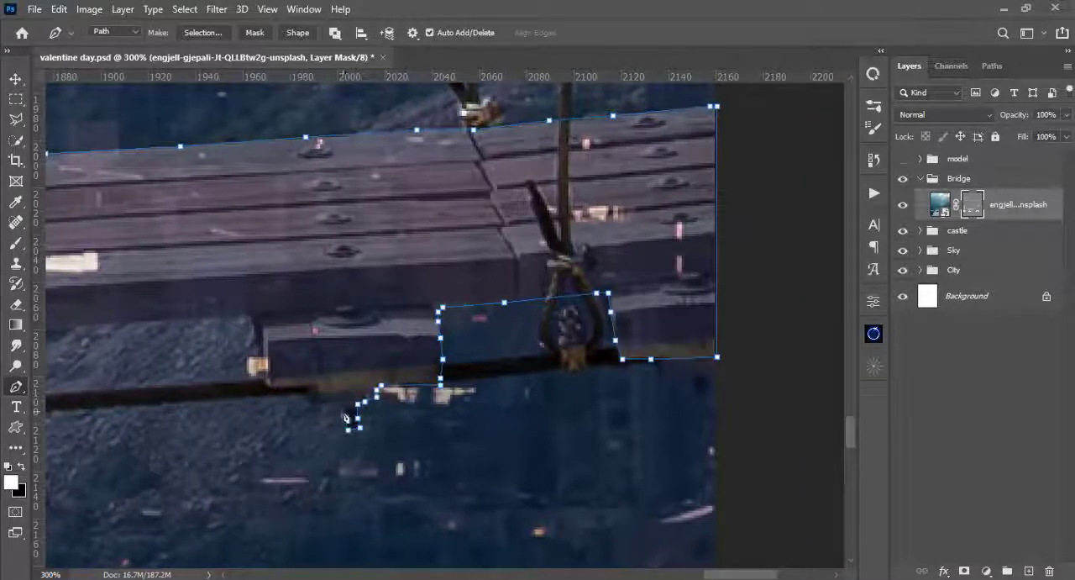
{"action": "left_click", "coordinate": [334, 402]}
{"action": "left_click", "coordinate": [314, 403]}
{"action": "left_click_drag", "start_coordinate": [269, 387], "coordinate": [469, 397]}
{"action": "left_click", "coordinate": [452, 372]}
{"action": "left_click_drag", "start_coordinate": [248, 347], "coordinate": [555, 352]}
{"action": "left_click", "coordinate": [552, 345]}
{"action": "left_click", "coordinate": [417, 357]}
{"action": "left_click", "coordinate": [328, 182]}
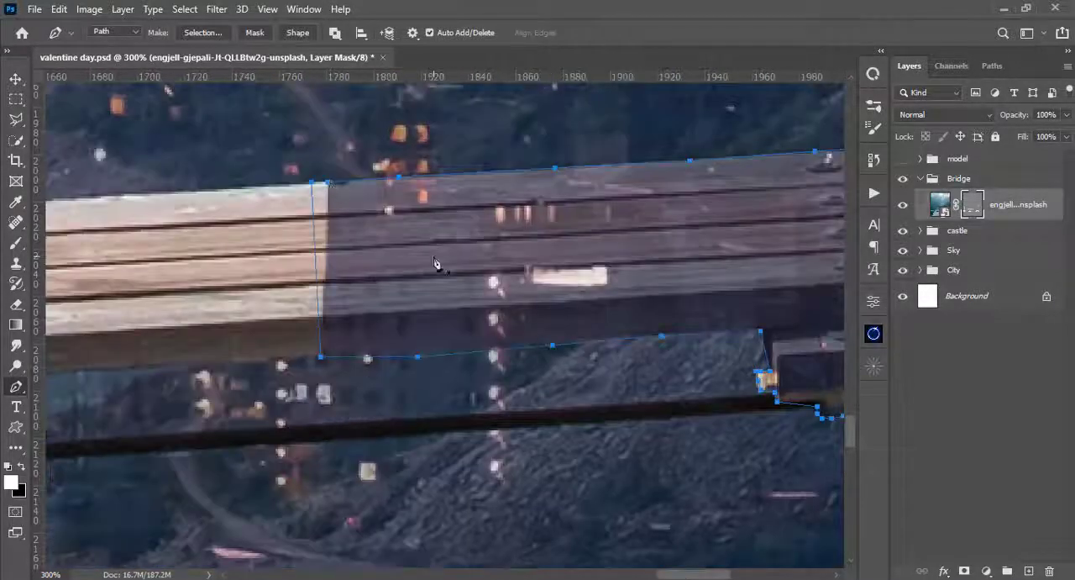
- Convert the plank path to a selection, fill it with white on the bridge mask and deselect
{"action": "key", "text": "ctrl+Return"}
{"action": "key", "text": "alt+BackSpace"}
{"action": "key", "text": "ctrl+d"}
- Try a brush stroke on the mask along the planks' lower edge, undo it and switch the brush to black
{"action": "key", "text": "b"}
{"action": "left_click_drag", "start_coordinate": [714, 361], "coordinate": [304, 413]}
{"action": "left_click_drag", "start_coordinate": [542, 378], "coordinate": [586, 375]}
{"action": "key", "text": "ctrl+z"}
{"action": "key", "text": "x"}
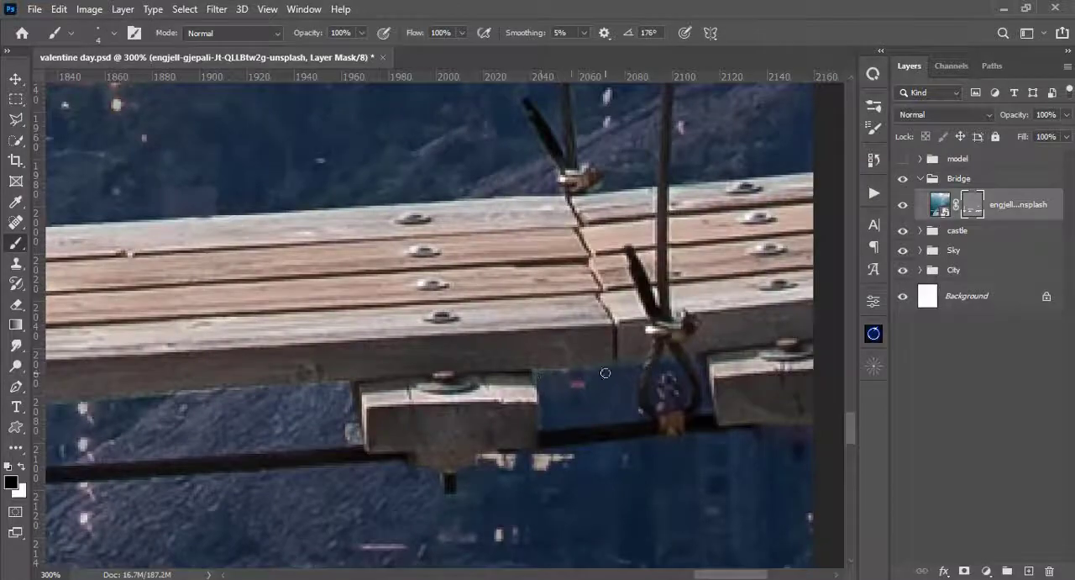
{"action": "left_click_drag", "start_coordinate": [588, 151], "coordinate": [579, 521]}
- Raise the bridge mask's density back to full so the masked-out parts of the photo are hidden
{"action": "double_click", "coordinate": [972, 204]}
{"action": "left_click_drag", "start_coordinate": [759, 387], "coordinate": [828, 386]}
{"action": "left_click", "coordinate": [846, 266]}
- Examine the restored cables, ropes and planks up close and in the whole composite
{"action": "left_click_drag", "start_coordinate": [521, 134], "coordinate": [622, 537]}
{"action": "key", "text": "x"}
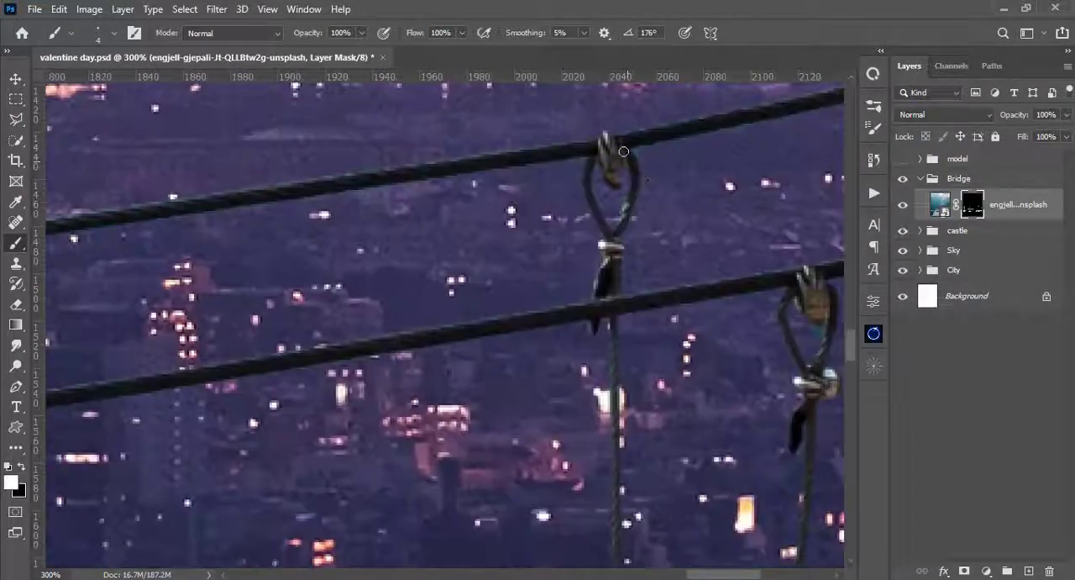
{"action": "left_click_drag", "start_coordinate": [808, 284], "coordinate": [611, 184]}
{"action": "left_click_drag", "start_coordinate": [336, 504], "coordinate": [639, 174]}
{"action": "left_click_drag", "start_coordinate": [252, 537], "coordinate": [502, 260]}
{"action": "key", "text": "ctrl+minus"}
{"action": "key", "text": "ctrl+minus"}
{"action": "left_click_drag", "start_coordinate": [303, 331], "coordinate": [445, 315]}
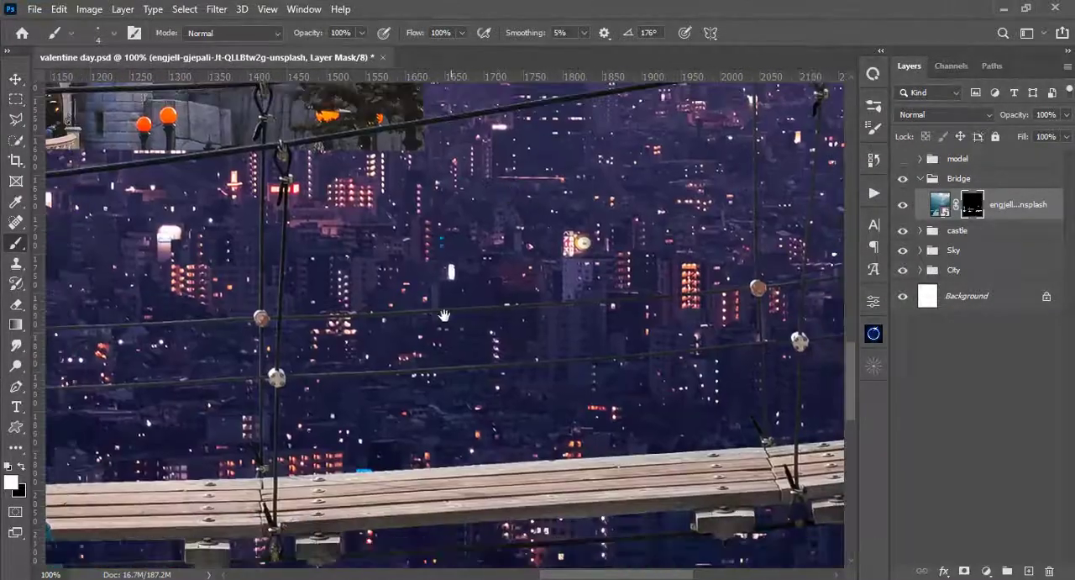
{"action": "key", "text": "ctrl+0"}
{"action": "key", "text": "v"}
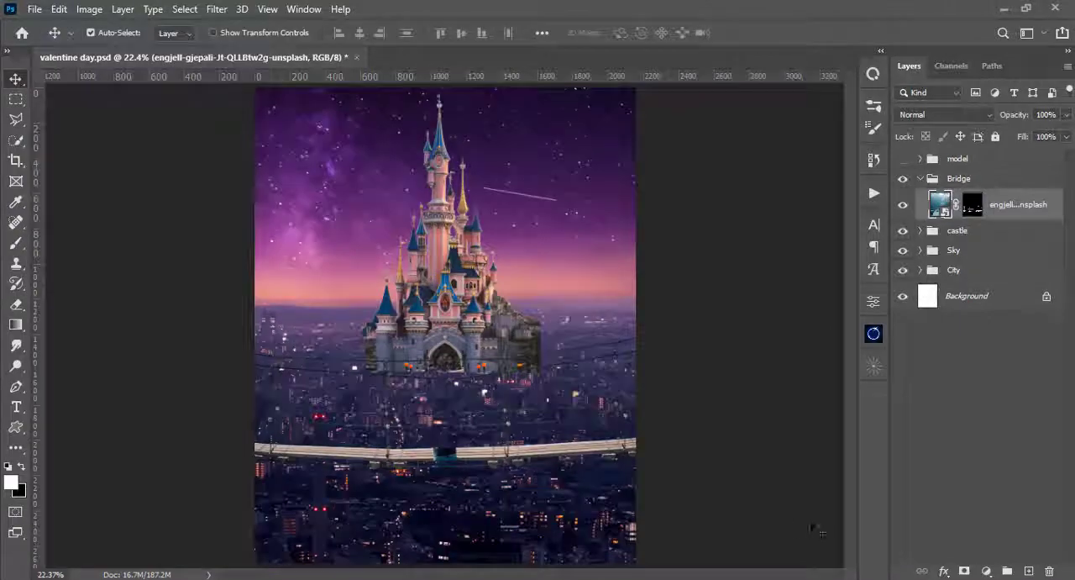
{"action": "left_click_drag", "start_coordinate": [524, 413], "coordinate": [520, 409]}
- Add an empty layer above the bridge photo and load the bridge mask as a selection
{"action": "scroll", "coordinate": [516, 409], "scroll_direction": "up", "scroll_amount": 3}
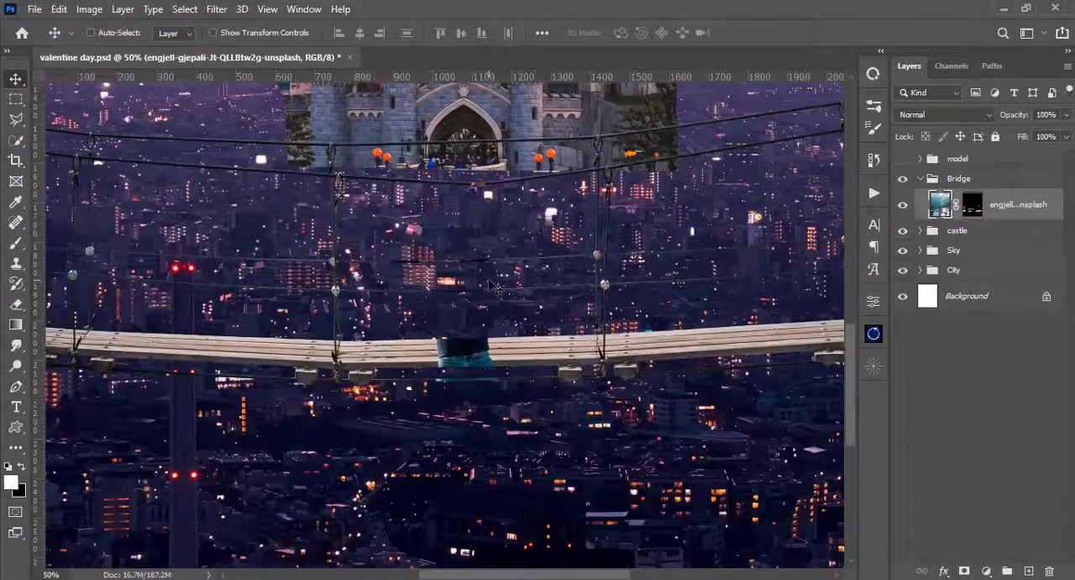
{"action": "scroll", "coordinate": [489, 285], "scroll_direction": "up", "scroll_amount": 2}
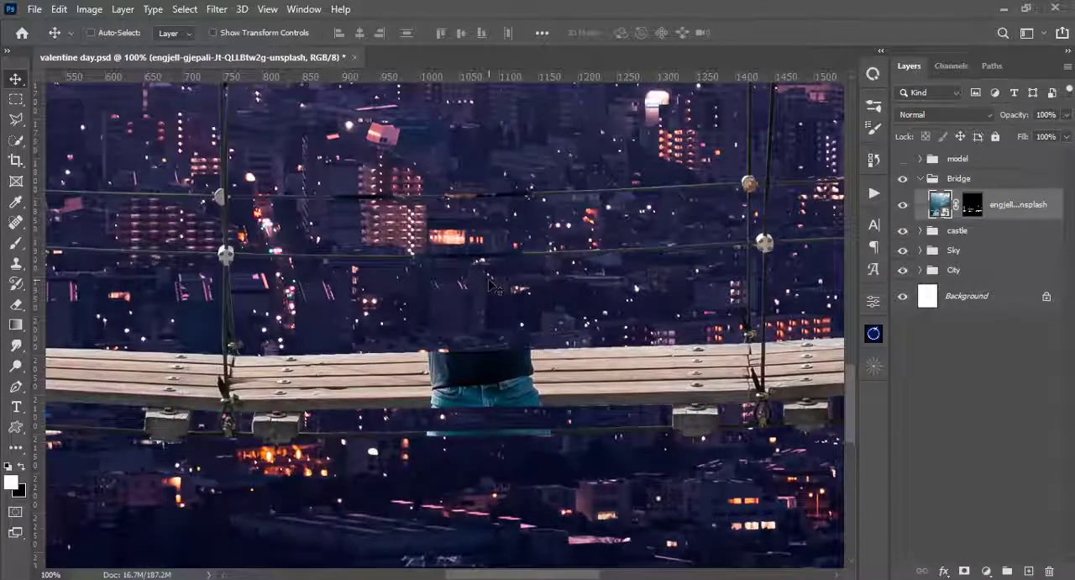
{"action": "left_click", "coordinate": [1030, 571]}
{"action": "left_click", "coordinate": [974, 242]}
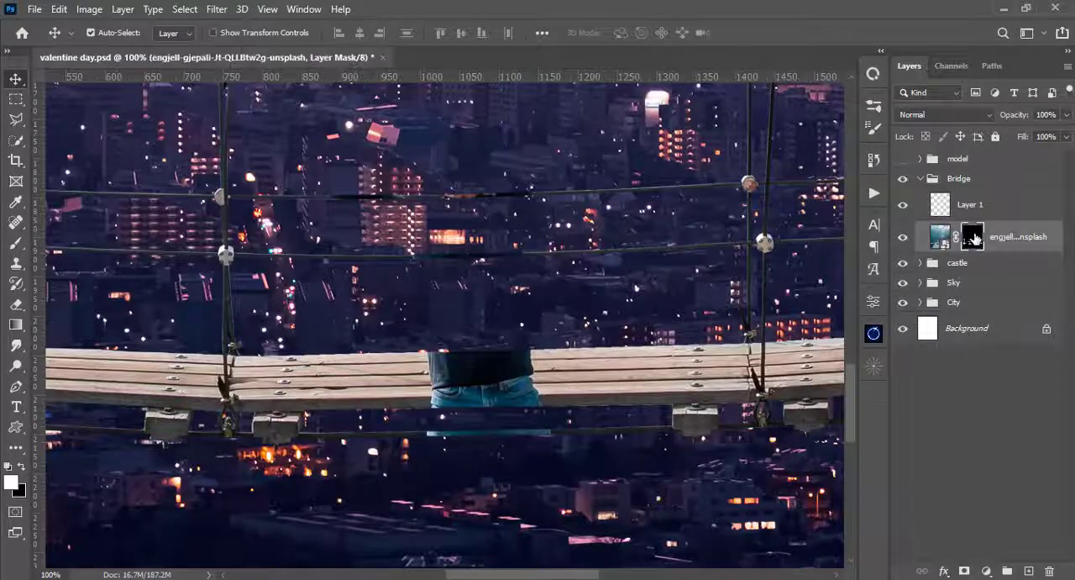
{"action": "left_click", "coordinate": [974, 240], "text": "ctrl"}
{"action": "left_click_drag", "start_coordinate": [480, 275], "coordinate": [505, 308]}
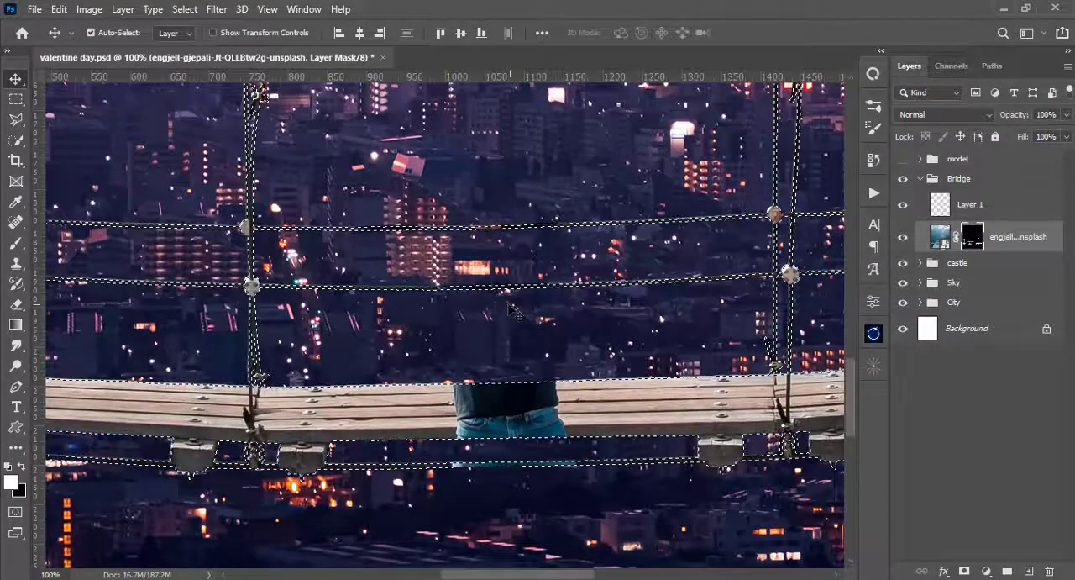
- Intersect the selection with a rectangle of about 166 by 94 px around the man's torso on the planks
{"action": "left_click", "coordinate": [16, 99]}
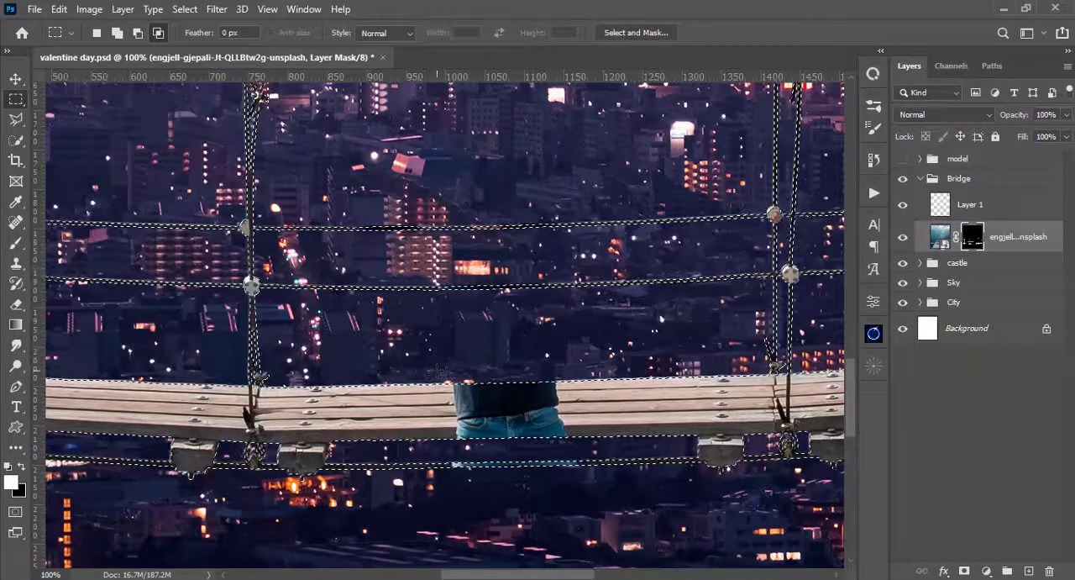
{"action": "left_click_drag", "start_coordinate": [439, 366], "coordinate": [443, 373]}
{"action": "left_click_drag", "start_coordinate": [489, 431], "coordinate": [578, 454]}
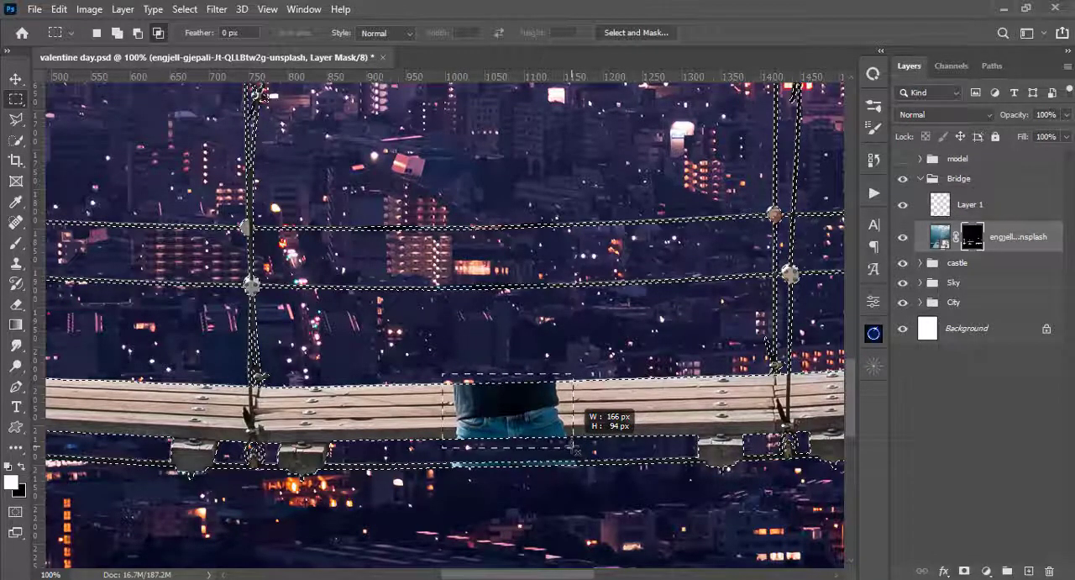
{"action": "left_click_drag", "start_coordinate": [575, 448], "coordinate": [575, 447]}
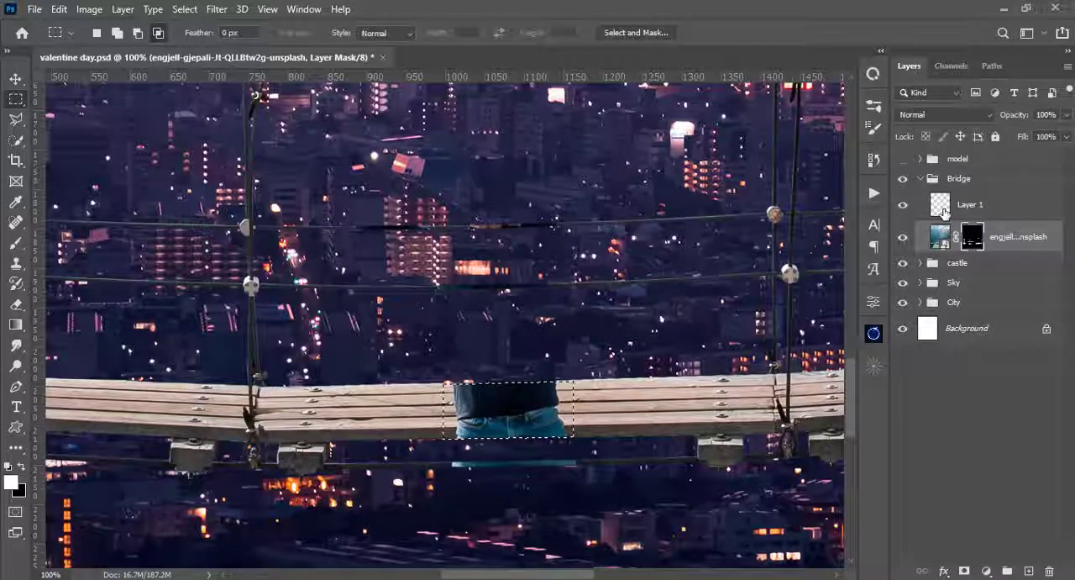
- On the empty layer, clone wood from the planks left of the man over the left part of his dark shirt with a 35 px brush
{"action": "left_click", "coordinate": [942, 210]}
{"action": "key", "text": "ctrl+plus"}
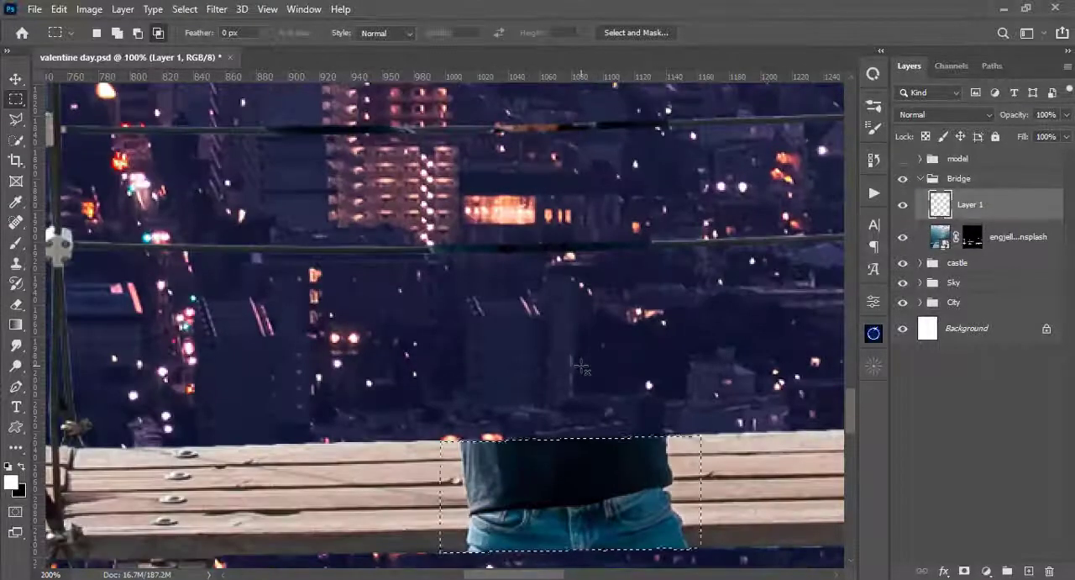
{"action": "key", "text": "s"}
{"action": "mouse_move", "coordinate": [577, 426]}
{"action": "left_mouse_down"}
{"action": "mouse_move", "coordinate": [564, 262]}
{"action": "mouse_move", "coordinate": [562, 319]}
{"action": "left_mouse_up"}
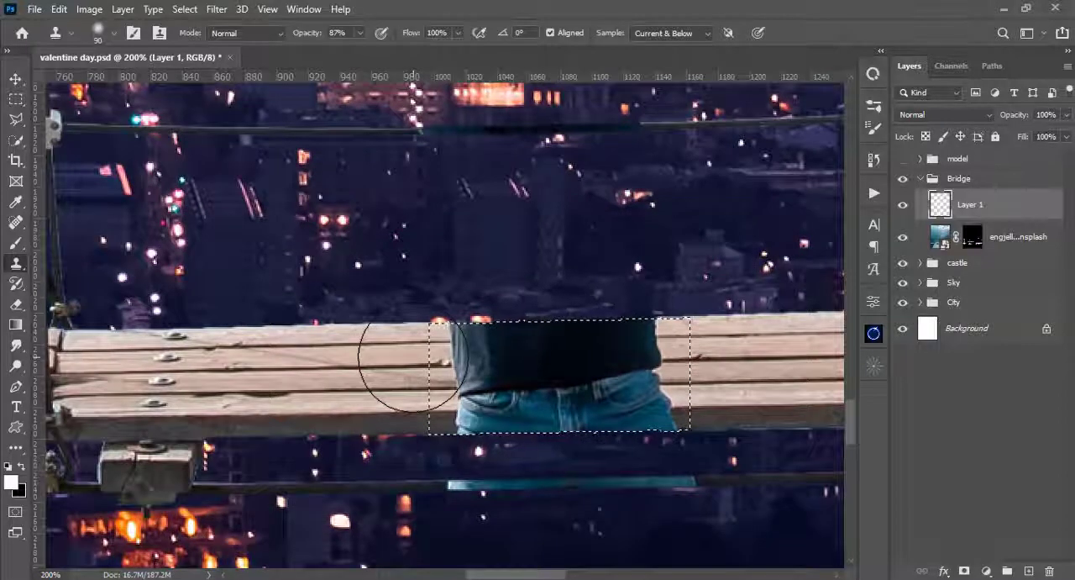
{"action": "key", "text": "bracketleft"}
{"action": "key", "text": "bracketleft"}
{"action": "key", "text": "bracketleft"}
{"action": "key", "text": "bracketleft"}
{"action": "key", "text": "bracketleft"}
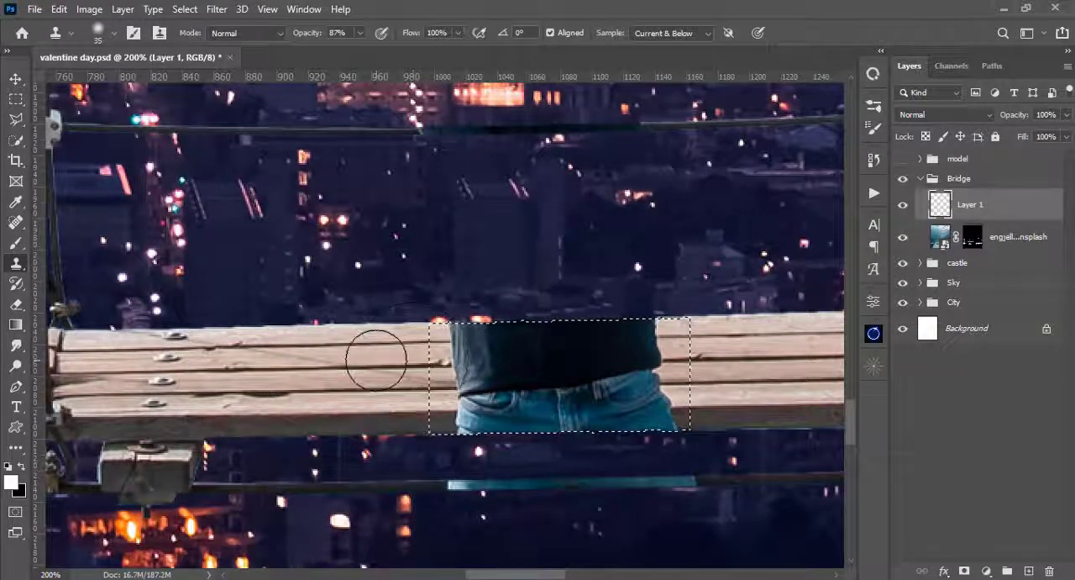
{"action": "key", "text": "bracketleft"}
{"action": "key", "text": "bracketleft"}
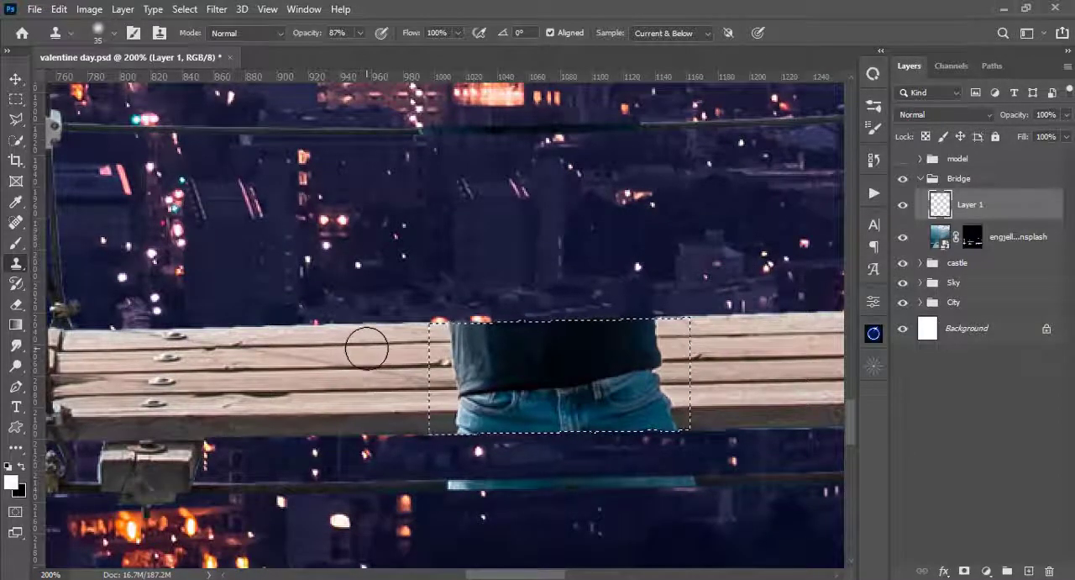
{"action": "key", "text": "bracketleft"}
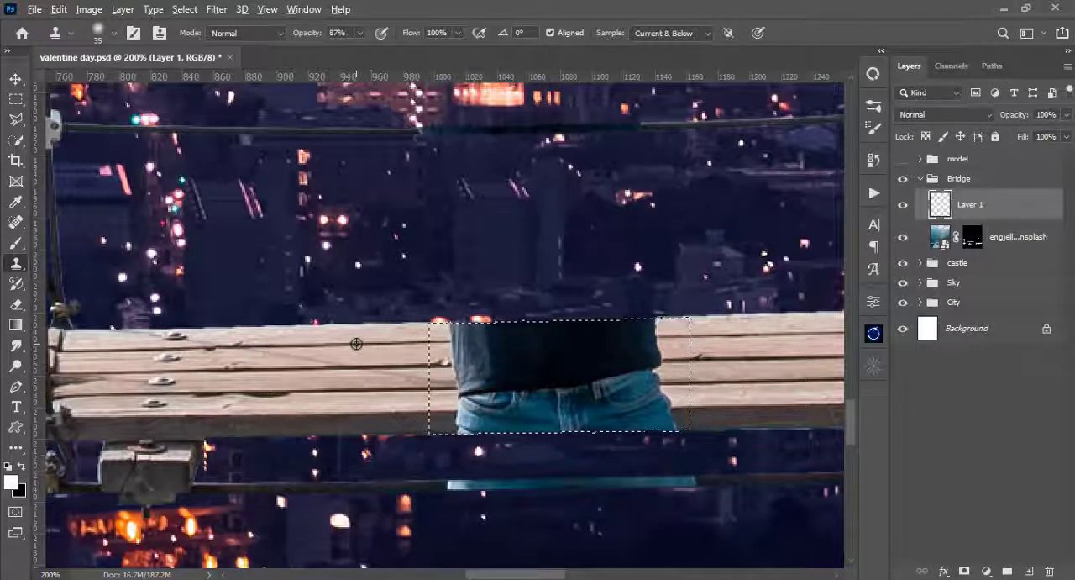
{"action": "left_click", "coordinate": [463, 340]}
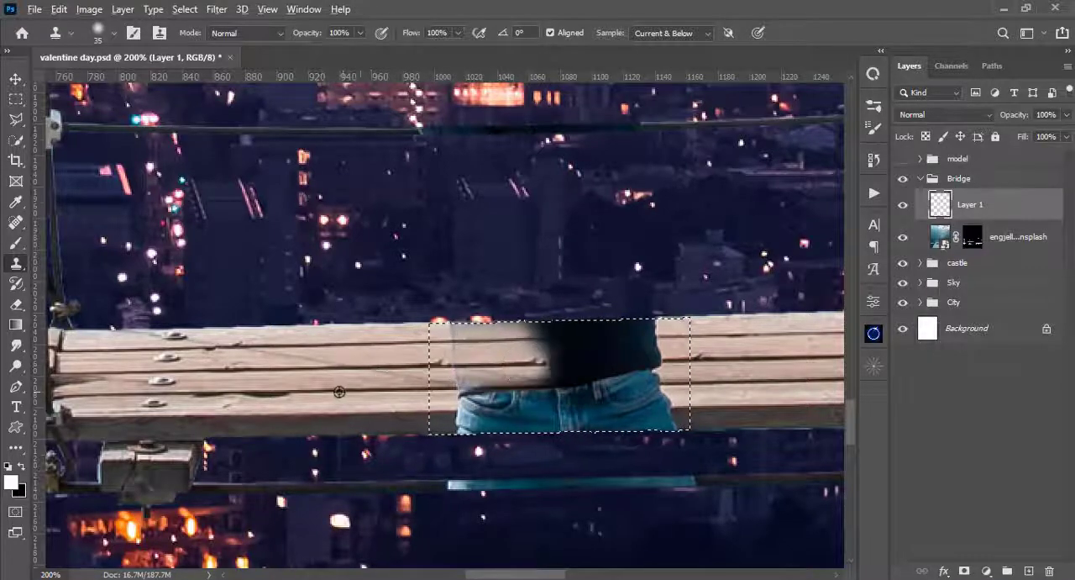
- Clone plank texture over the outer parts of the jeans and the seams in the middle of the selected area
{"action": "scroll", "coordinate": [487, 386], "scroll_direction": "right", "scroll_amount": 5}
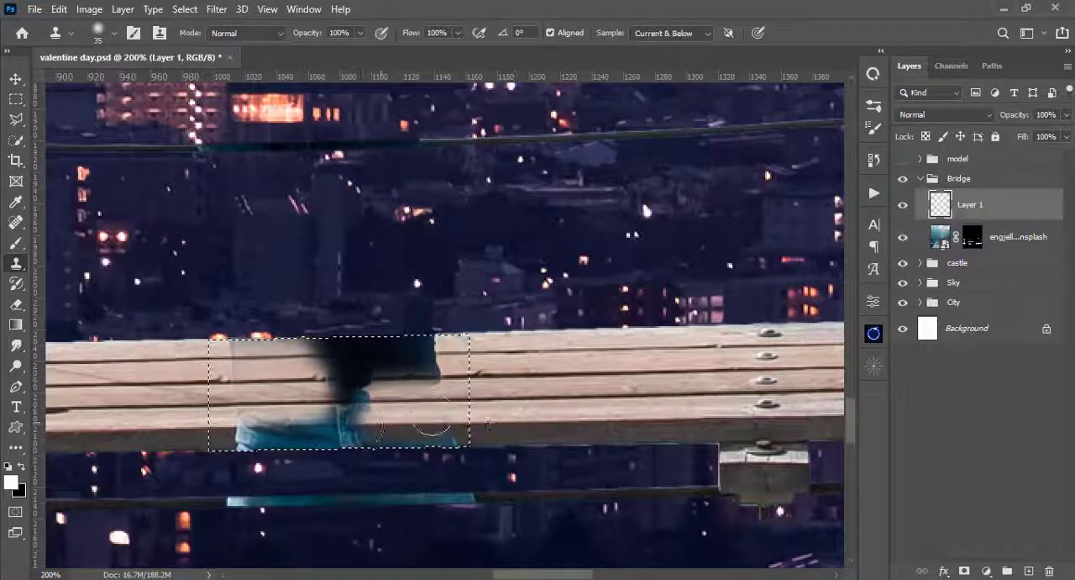
{"action": "scroll", "coordinate": [387, 434], "scroll_direction": "left", "scroll_amount": 4}
{"action": "left_click_drag", "start_coordinate": [388, 428], "coordinate": [472, 427]}
{"action": "left_click_drag", "start_coordinate": [420, 391], "coordinate": [397, 416]}
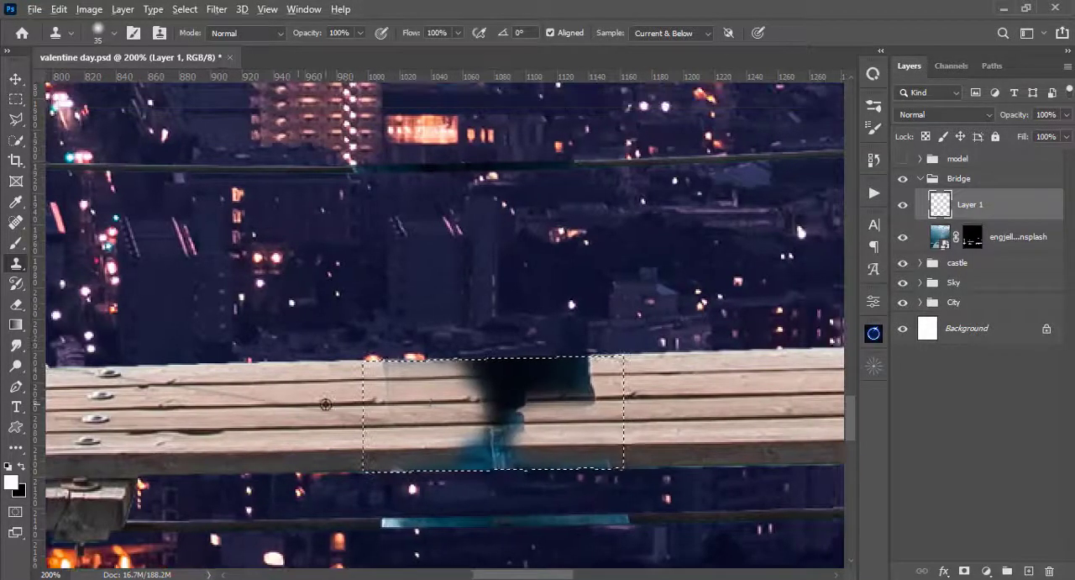
{"action": "left_click", "coordinate": [299, 402], "text": "alt"}
{"action": "left_click_drag", "start_coordinate": [480, 401], "coordinate": [509, 410]}
{"action": "left_click", "coordinate": [283, 382], "text": "alt"}
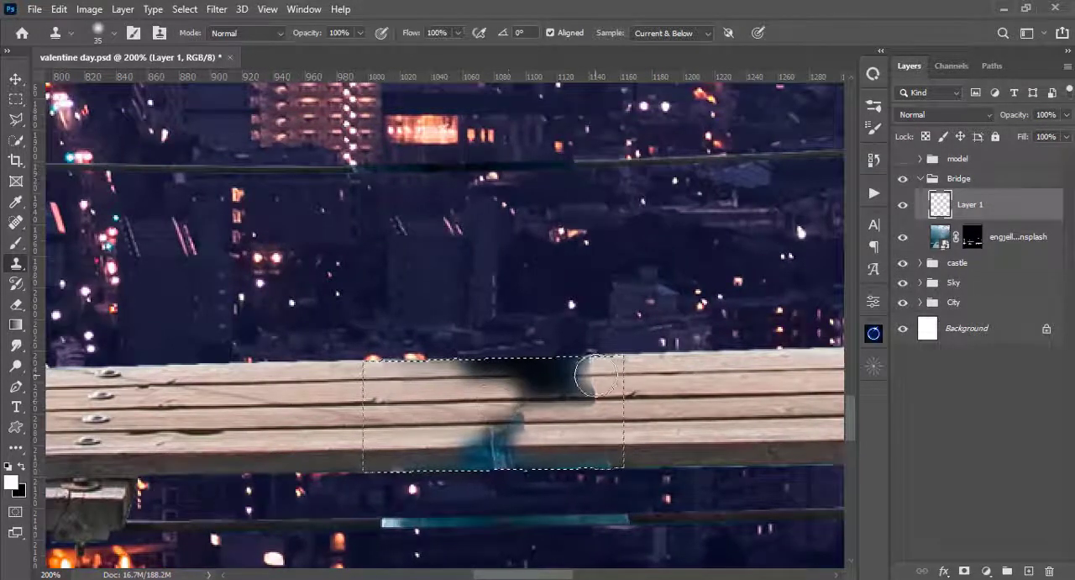
- Clone planks over the remaining dark shirt, jeans and shadow patches, and clear the selection
{"action": "left_click_drag", "start_coordinate": [595, 373], "coordinate": [535, 375]}
{"action": "left_click", "coordinate": [675, 372], "text": "alt"}
{"action": "left_click_drag", "start_coordinate": [471, 370], "coordinate": [519, 376]}
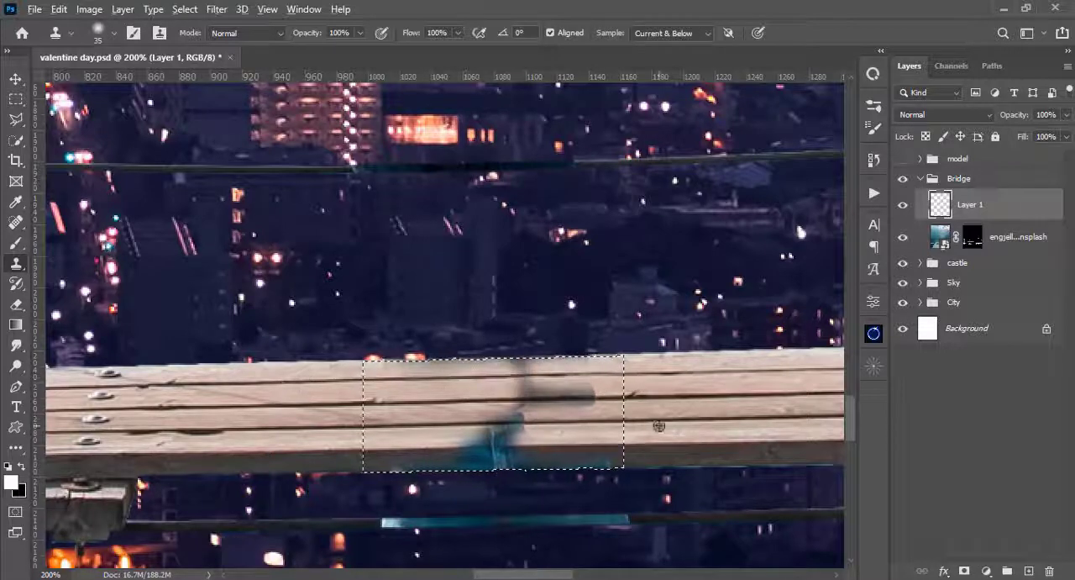
{"action": "left_click", "coordinate": [691, 418], "text": "alt"}
{"action": "mouse_move", "coordinate": [515, 426]}
{"action": "left_mouse_down"}
{"action": "mouse_move", "coordinate": [468, 422]}
{"action": "mouse_move", "coordinate": [493, 455]}
{"action": "mouse_move", "coordinate": [465, 459]}
{"action": "mouse_move", "coordinate": [575, 462]}
{"action": "left_mouse_up"}
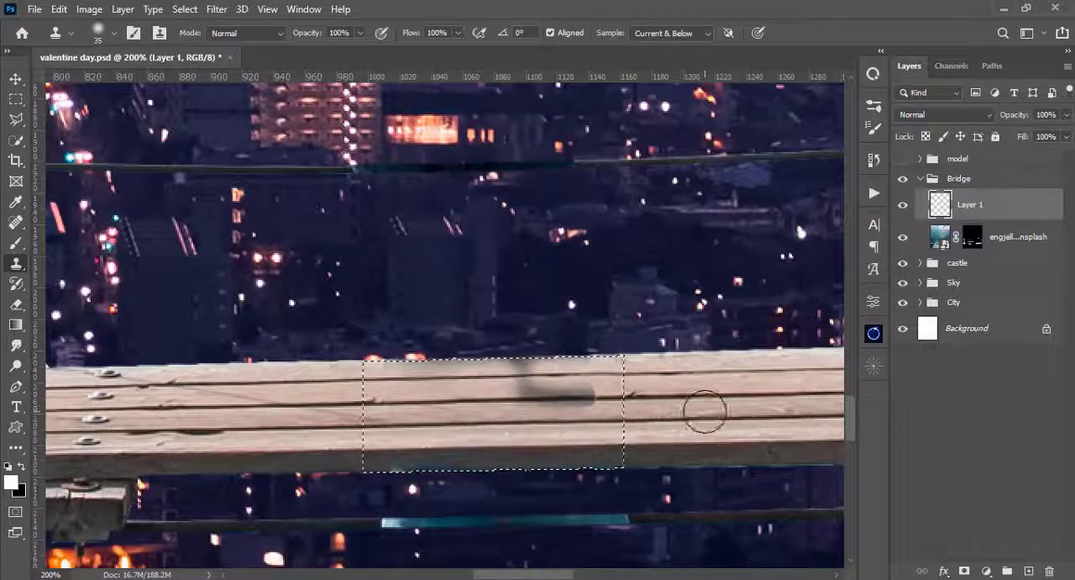
{"action": "left_click", "coordinate": [740, 417], "text": "alt"}
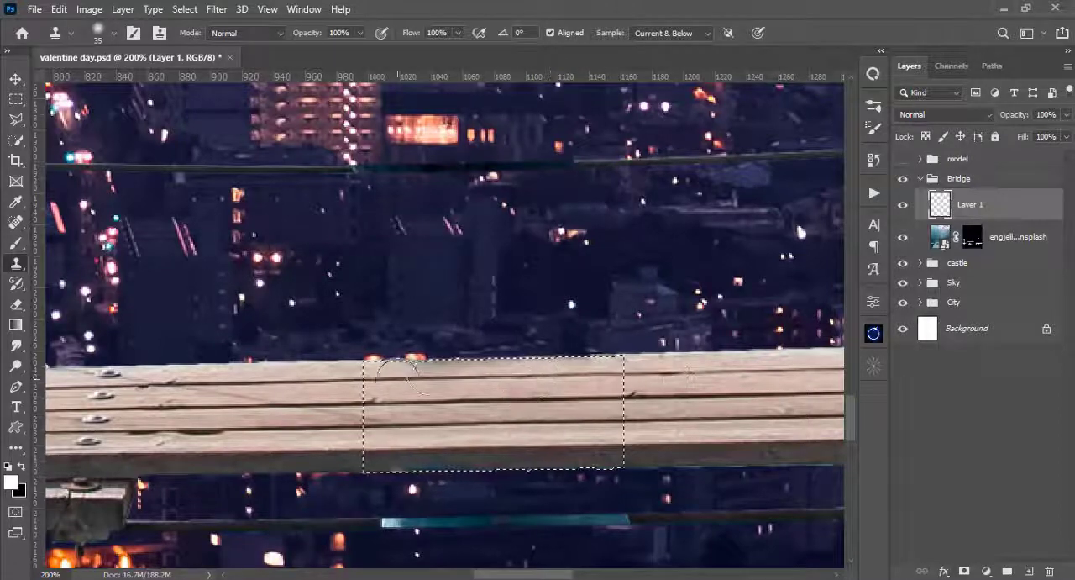
{"action": "key", "text": "ctrl+d"}
{"action": "left_click_drag", "start_coordinate": [608, 365], "coordinate": [576, 398]}
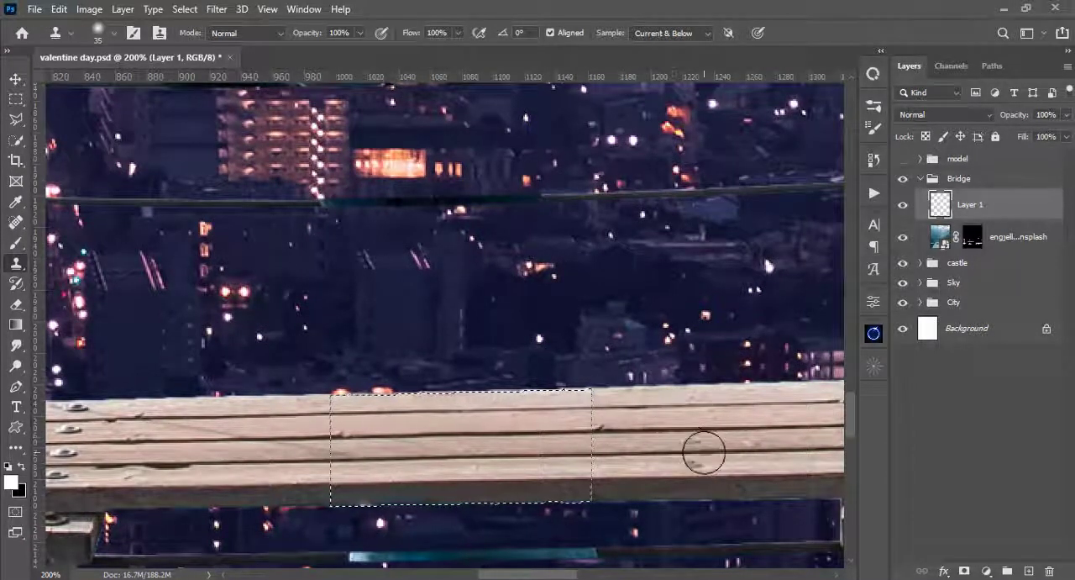
{"action": "key", "text": "ctrl+d"}
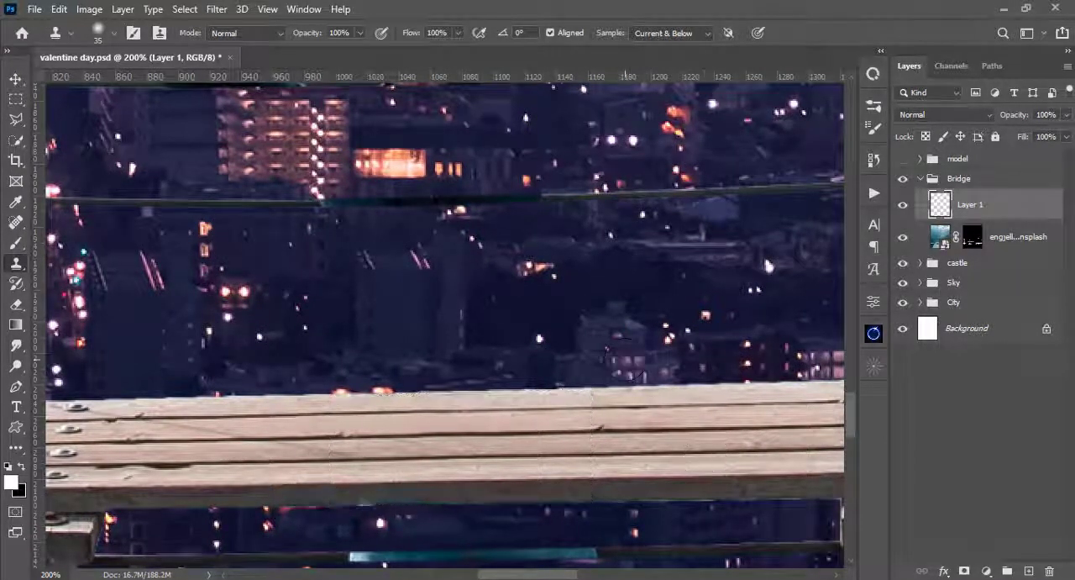
- Examine the patched planks in the whole composite and the discolored stretches of the cables above them up close
{"action": "key", "text": "ctrl+minus"}
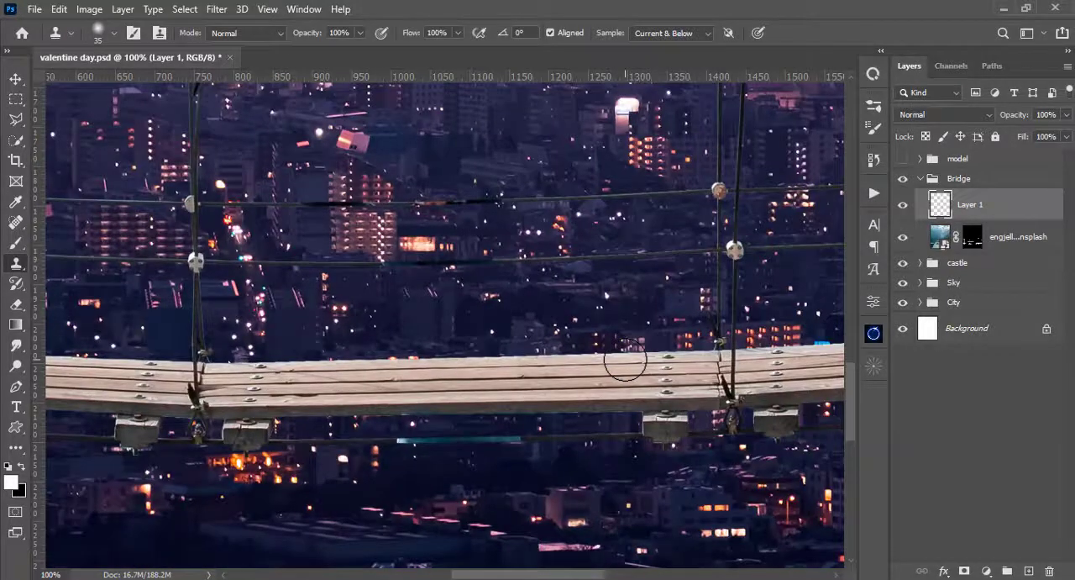
{"action": "key", "text": "ctrl+0"}
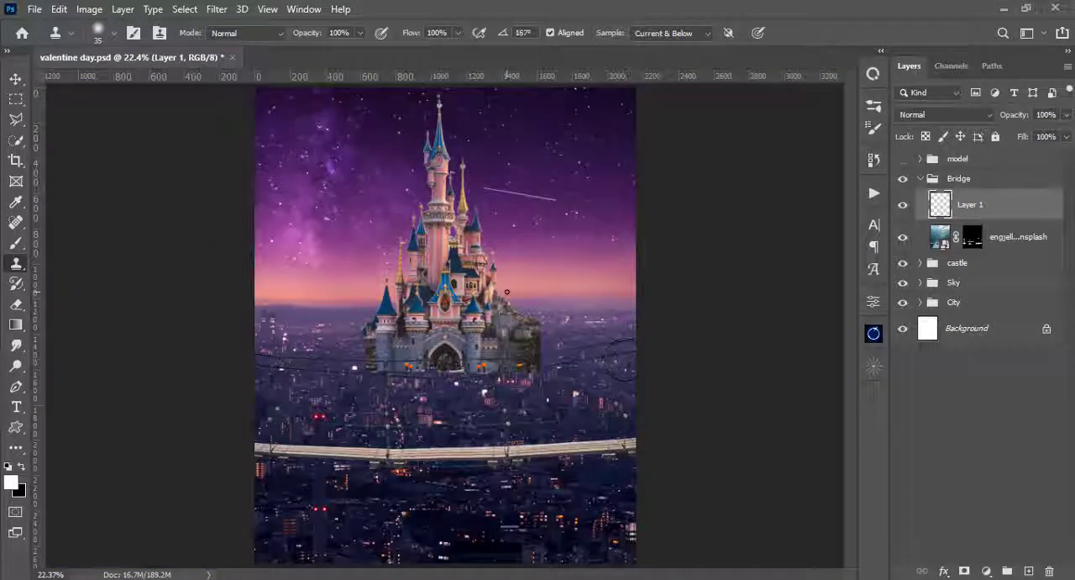
{"action": "key", "text": "ctrl+plus"}
{"action": "key", "text": "ctrl+plus"}
{"action": "key", "text": "ctrl+plus"}
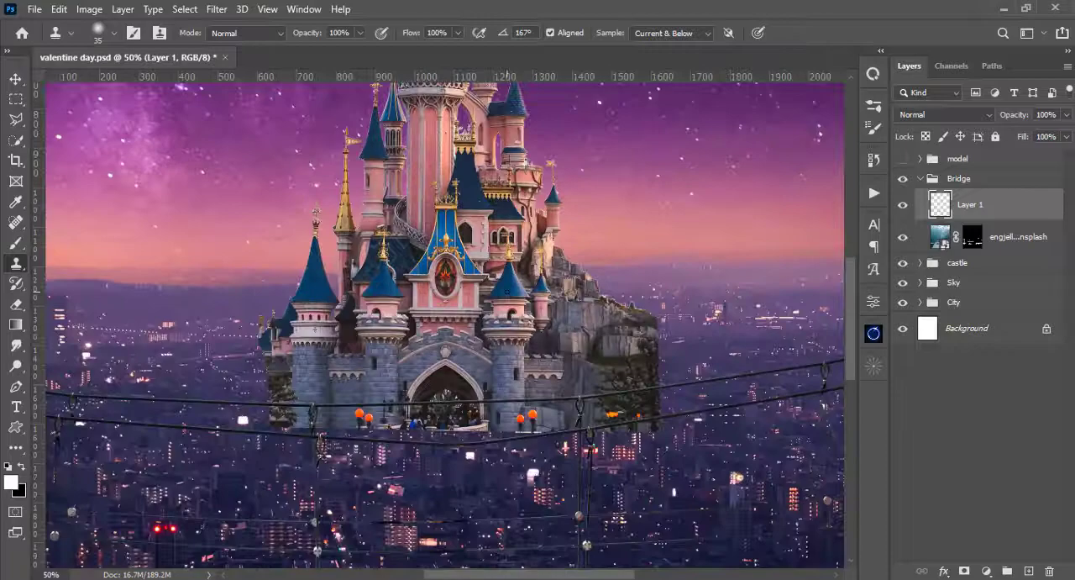
{"action": "left_click_drag", "start_coordinate": [478, 397], "coordinate": [476, 211]}
{"action": "key", "text": "ctrl+plus"}
{"action": "key", "text": "ctrl+plus"}
{"action": "key", "text": "ctrl+plus"}
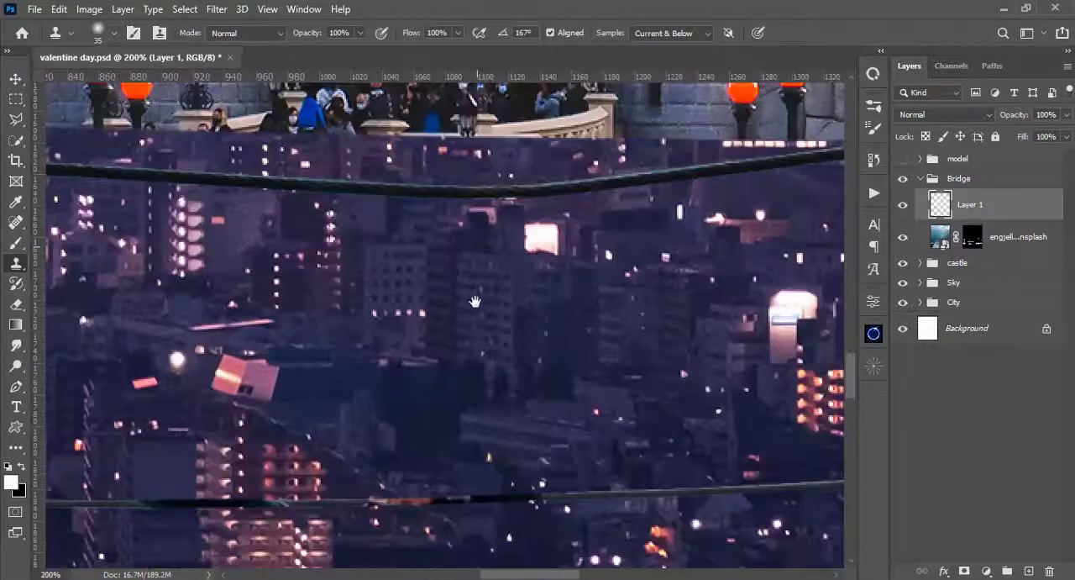
{"action": "mouse_move", "coordinate": [476, 301]}
{"action": "left_mouse_down"}
{"action": "mouse_move", "coordinate": [532, 102]}
{"action": "mouse_move", "coordinate": [552, 78]}
{"action": "left_mouse_up"}
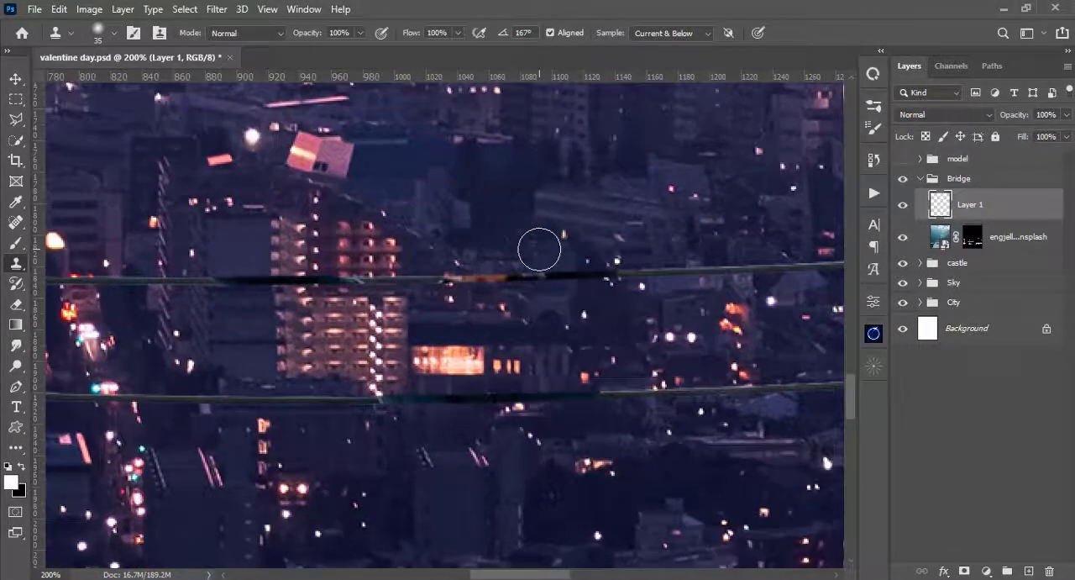
{"action": "key", "text": "ctrl+minus"}
{"action": "left_click_drag", "start_coordinate": [322, 395], "coordinate": [568, 345]}
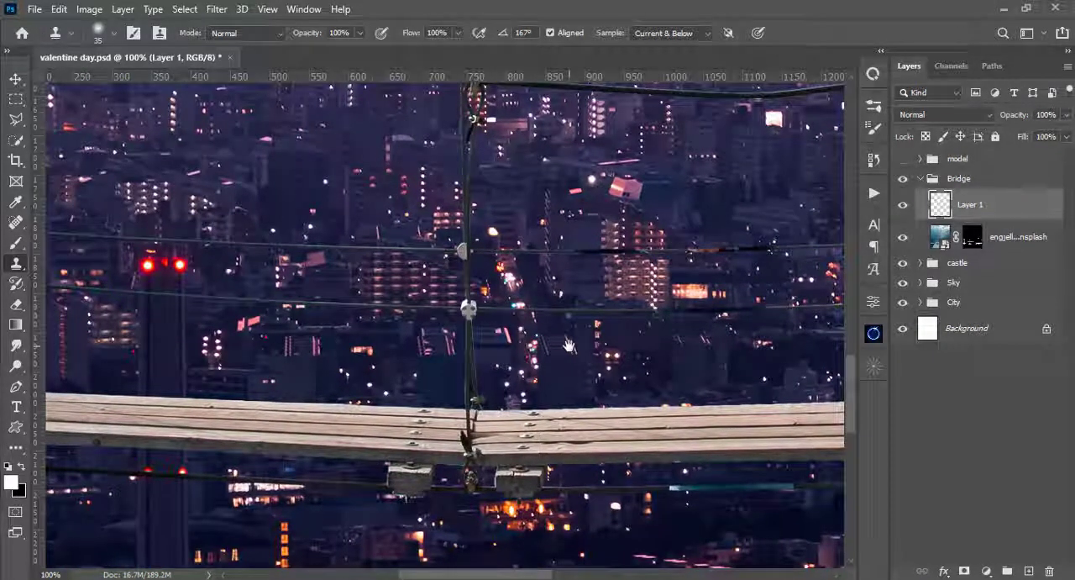
{"action": "left_click_drag", "start_coordinate": [569, 345], "coordinate": [481, 350]}
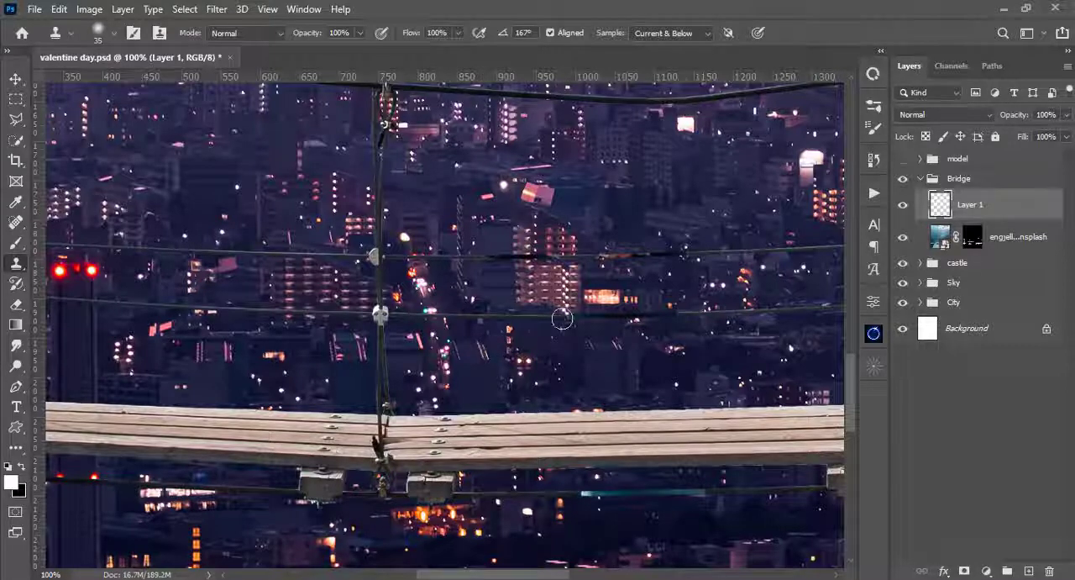
- Using the bridge mask as a selection, copy about 335 px of the lower cable left of the hanging ropes onto a new layer
{"action": "left_click", "coordinate": [939, 239]}
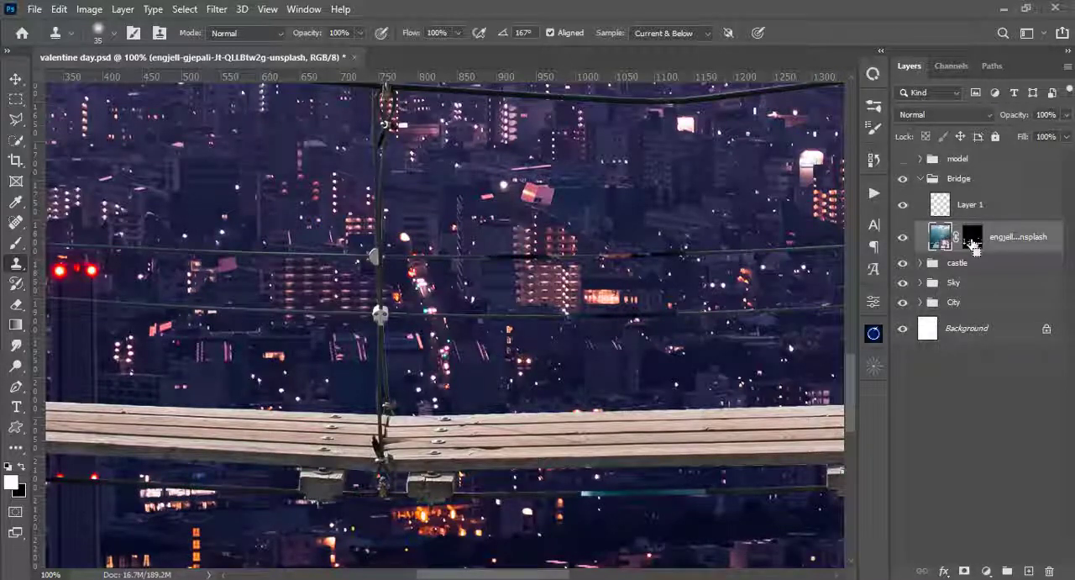
{"action": "left_click", "coordinate": [972, 239], "text": "ctrl"}
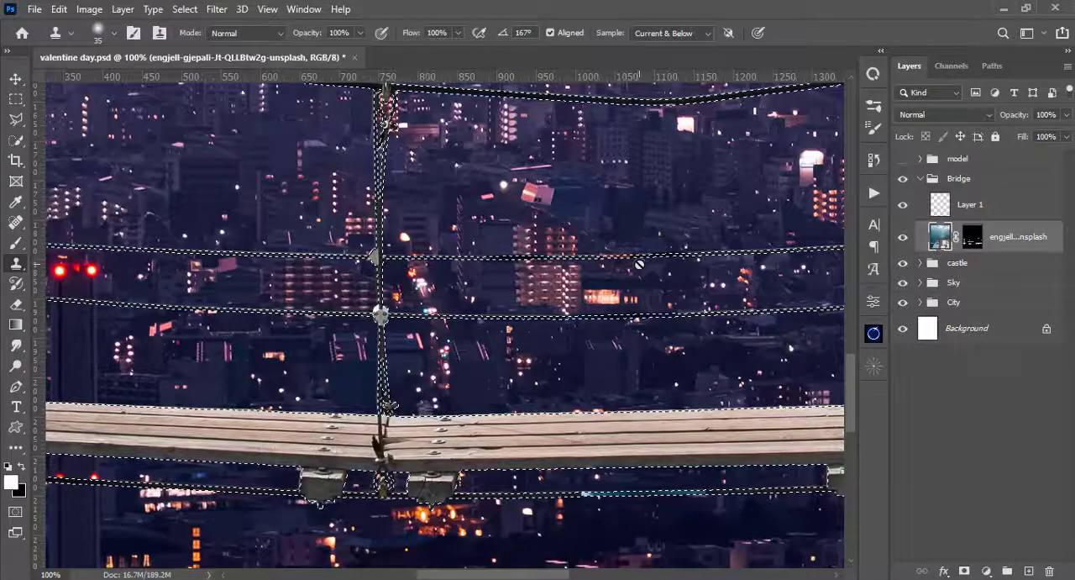
{"action": "key", "text": "m"}
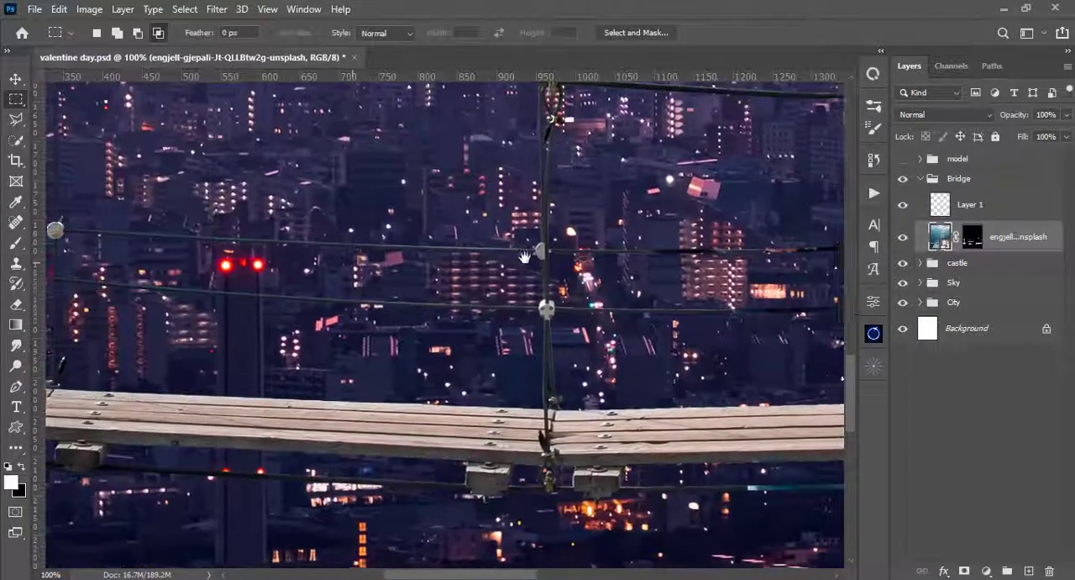
{"action": "left_click_drag", "start_coordinate": [525, 256], "coordinate": [533, 258]}
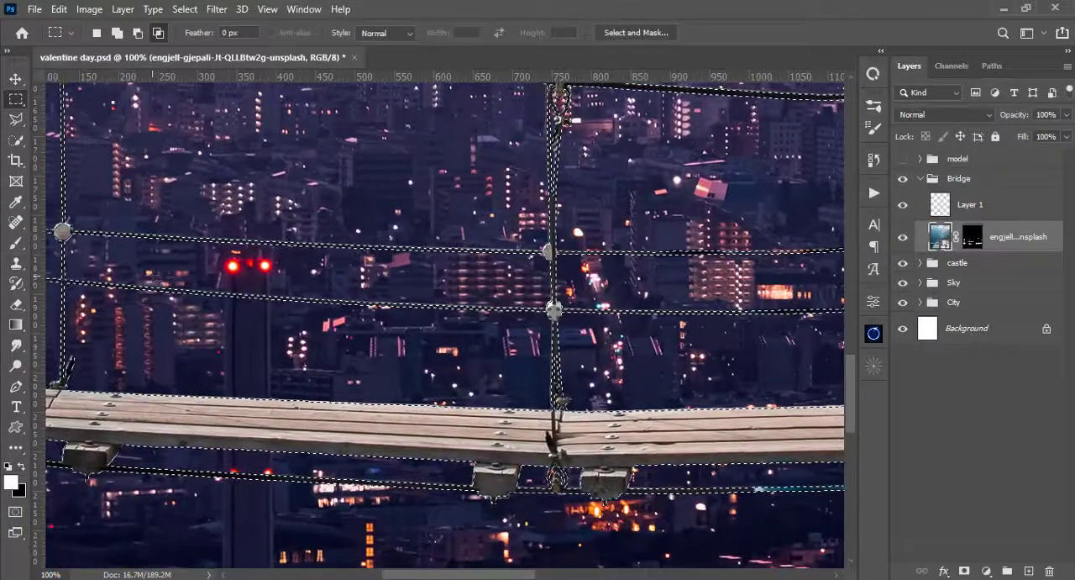
{"action": "left_click_drag", "start_coordinate": [181, 277], "coordinate": [446, 328]}
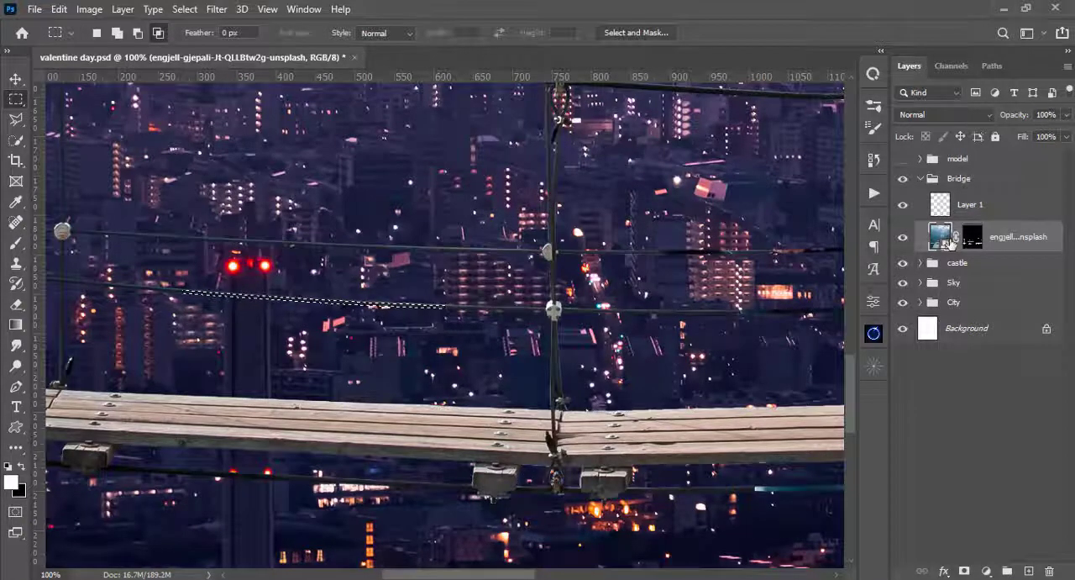
{"action": "key", "text": "ctrl+j"}
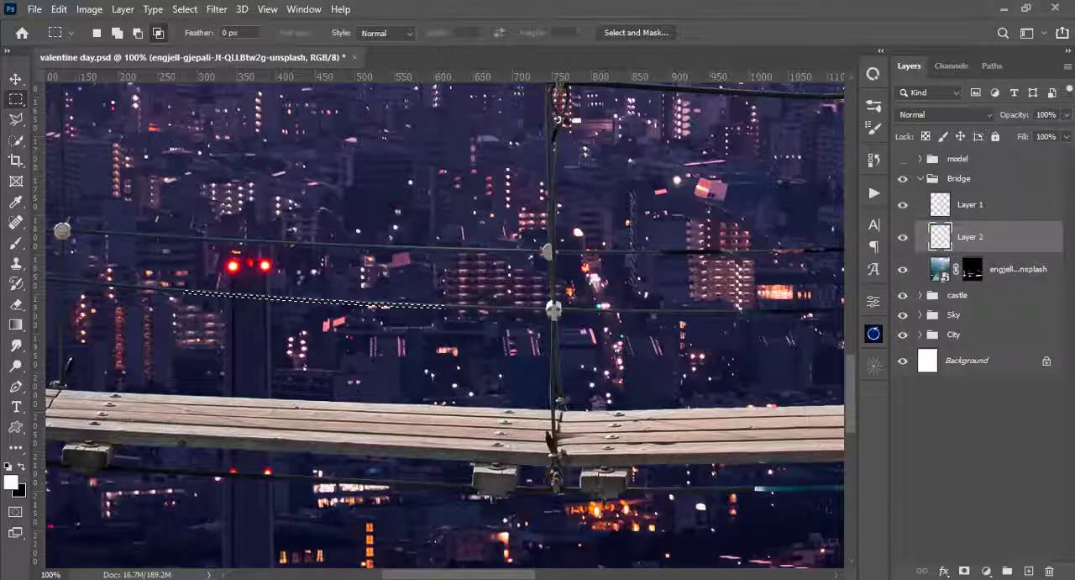
{"action": "key", "text": "ctrl+d"}
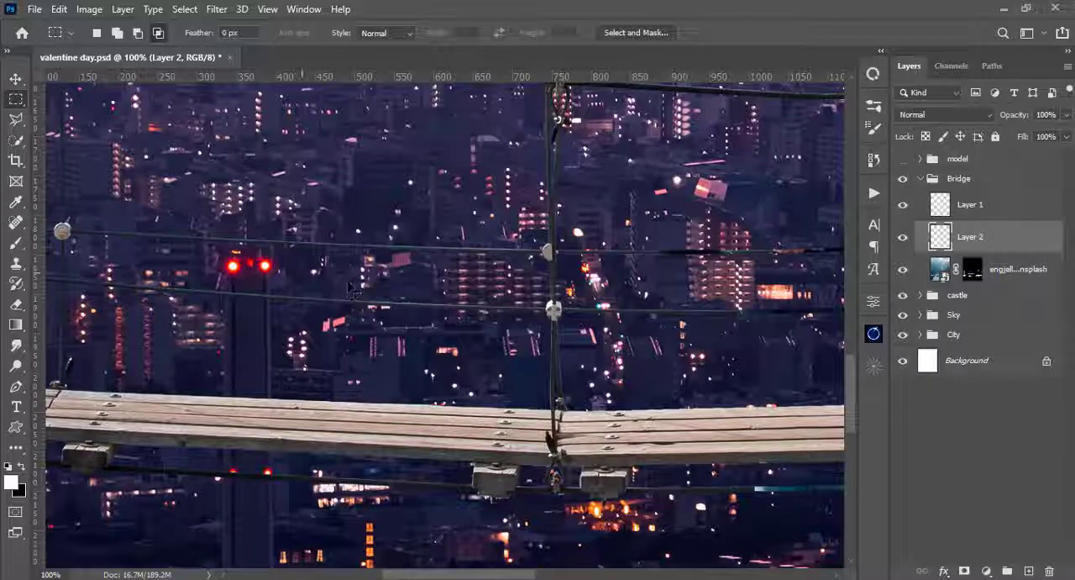
- Move the copied cable piece over the lower cable's discolored stretch, centered at X 1056, Y 1923.5 px, and rotate it 4.38° counter-clockwise
{"action": "key", "text": "ctrl+t"}
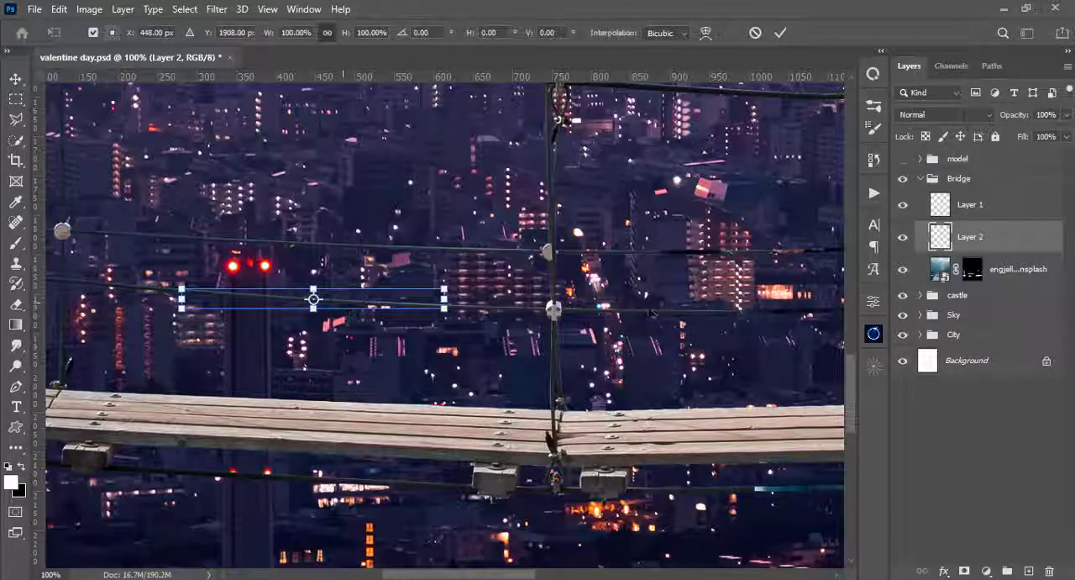
{"action": "left_click_drag", "start_coordinate": [652, 312], "coordinate": [734, 319]}
{"action": "left_click_drag", "start_coordinate": [658, 368], "coordinate": [468, 371]}
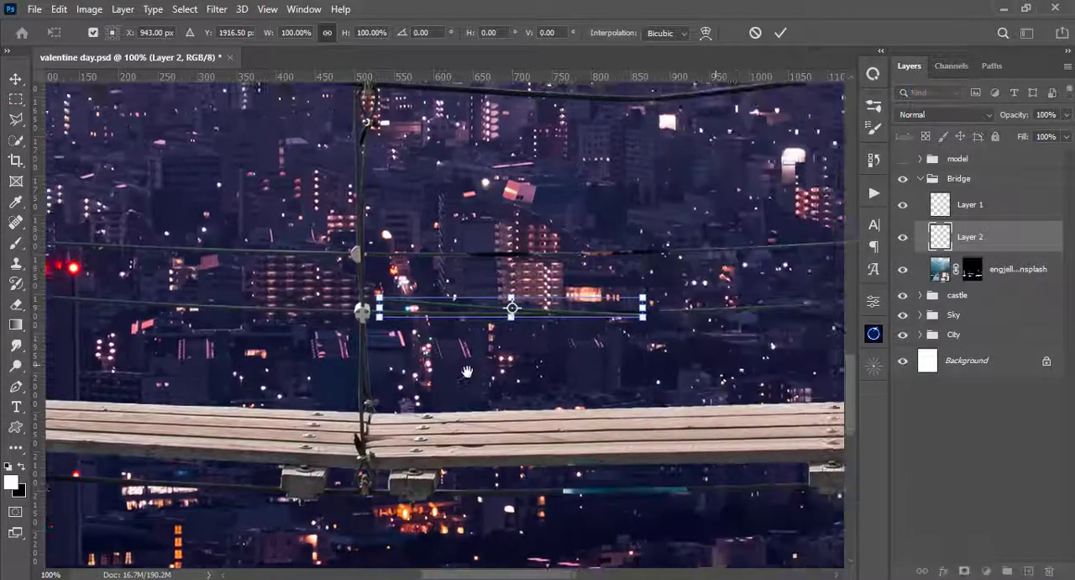
{"action": "key", "text": "ctrl+plus"}
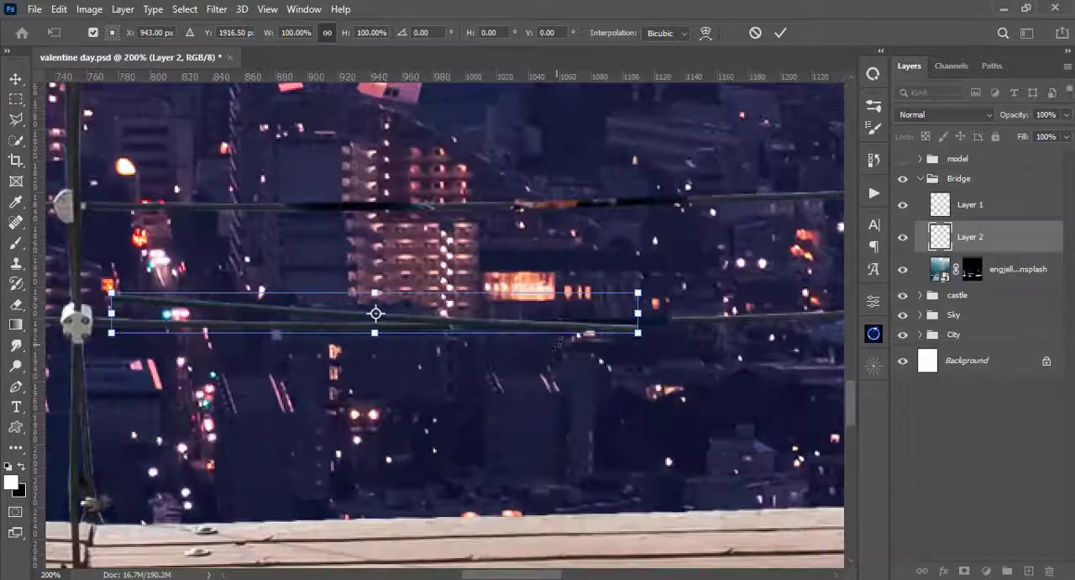
{"action": "left_click_drag", "start_coordinate": [518, 328], "coordinate": [721, 393]}
{"action": "left_click_drag", "start_coordinate": [678, 379], "coordinate": [486, 342]}
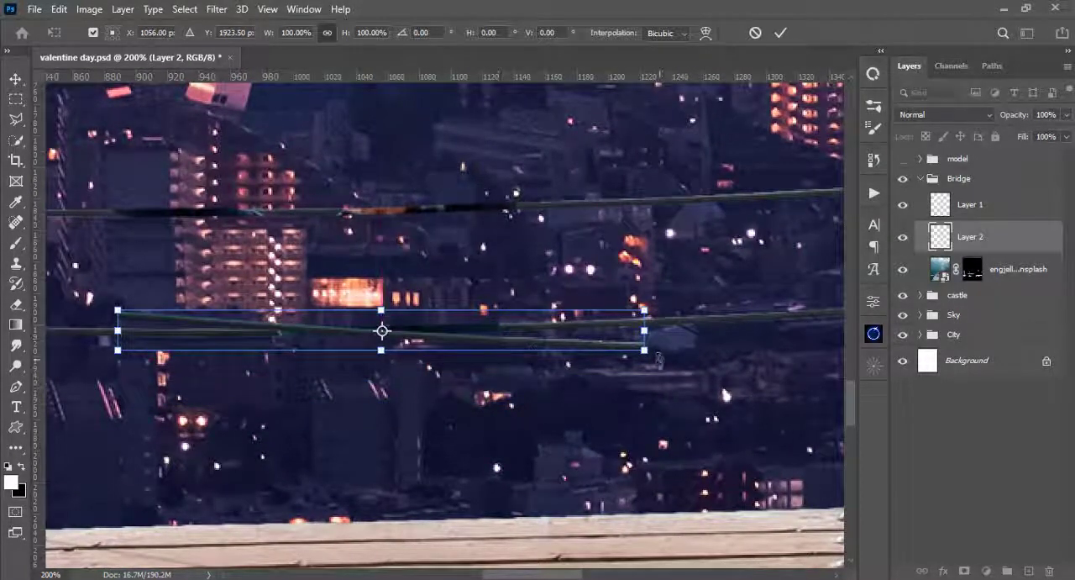
{"action": "left_click_drag", "start_coordinate": [659, 359], "coordinate": [671, 337]}
{"action": "key", "text": "Return"}
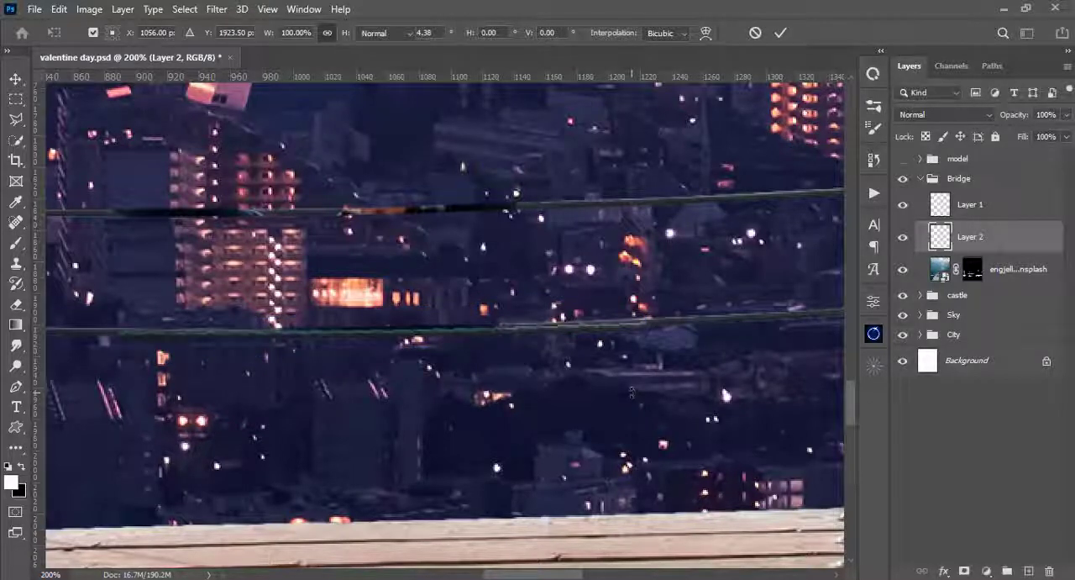
- Nudge the copied cable piece slightly upward to align it with the original cable
{"action": "key", "text": "m"}
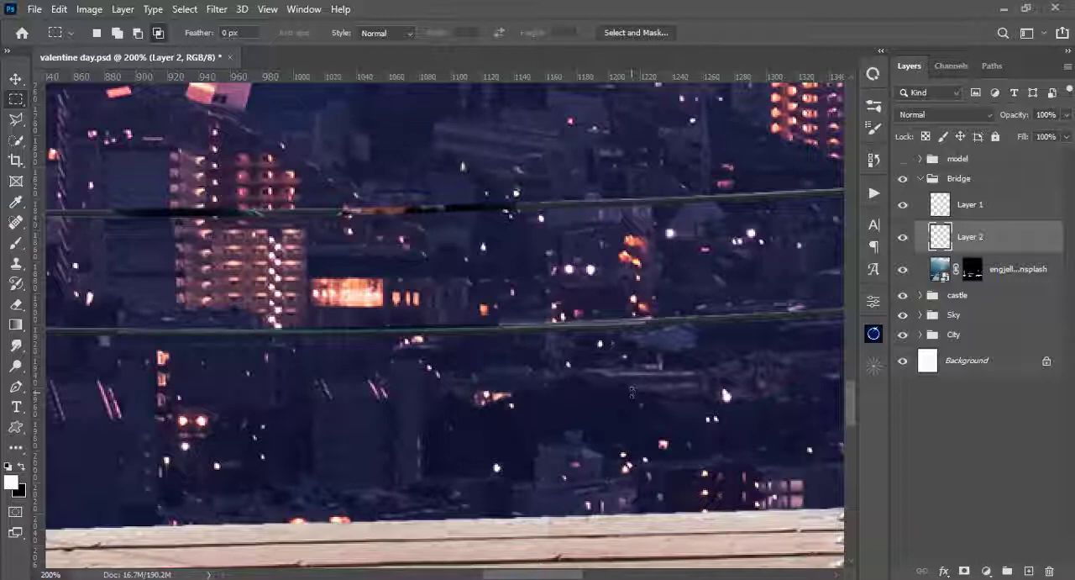
{"action": "key", "text": "v"}
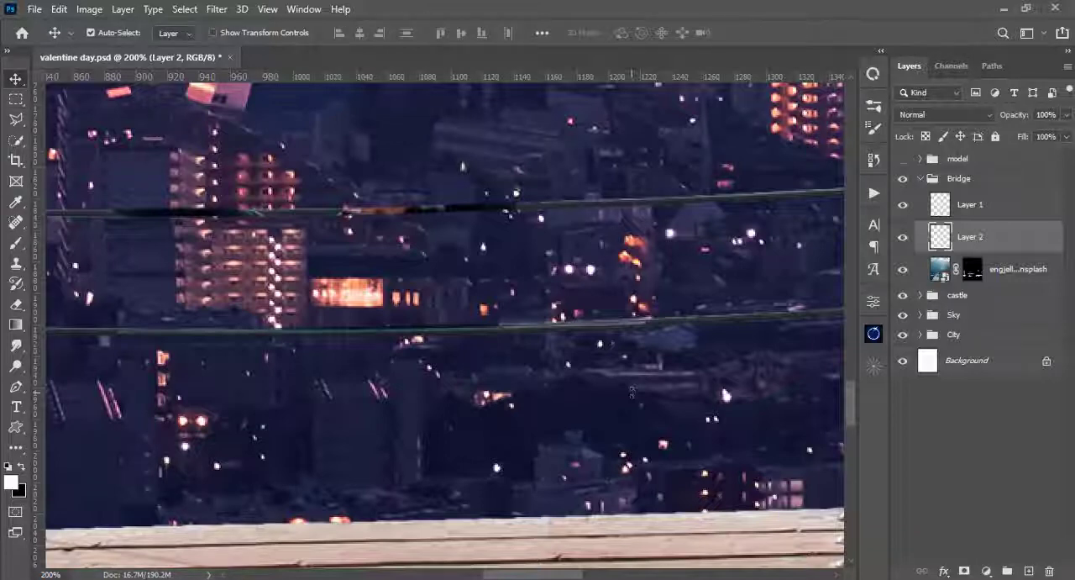
{"action": "key", "text": "Up"}
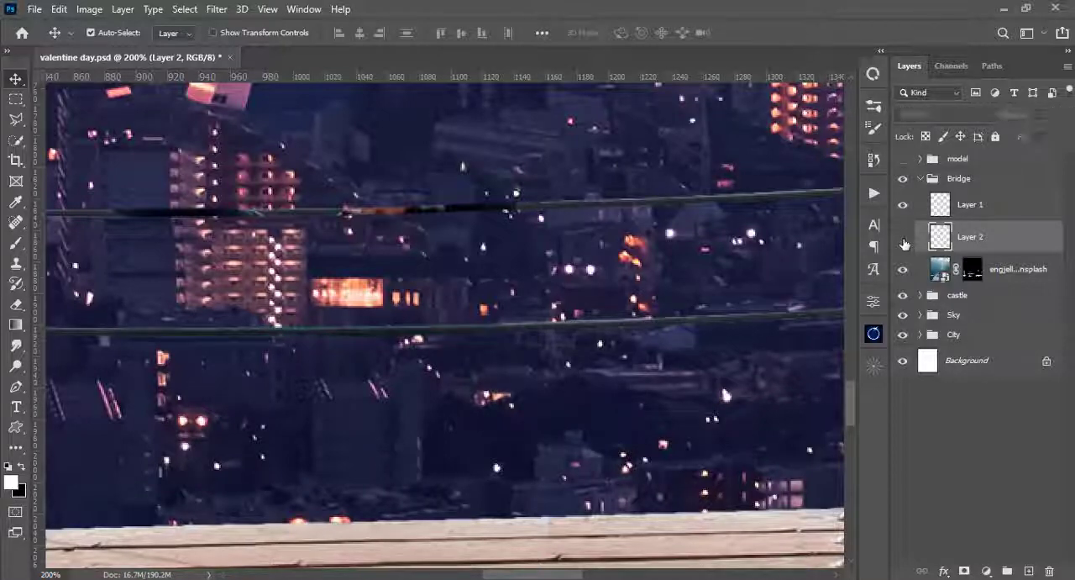
- Soften the left end of the copied lower-cable piece with the Eraser at 26 px and 0% hardness
{"action": "left_click", "coordinate": [904, 241]}
{"action": "left_click", "coordinate": [904, 240]}
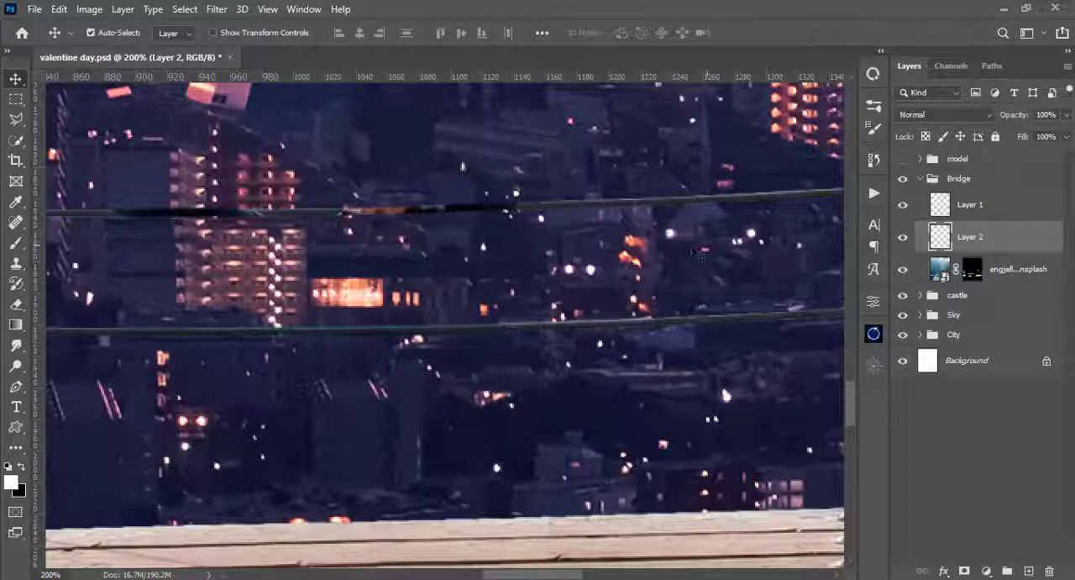
{"action": "left_click_drag", "start_coordinate": [388, 238], "coordinate": [619, 189]}
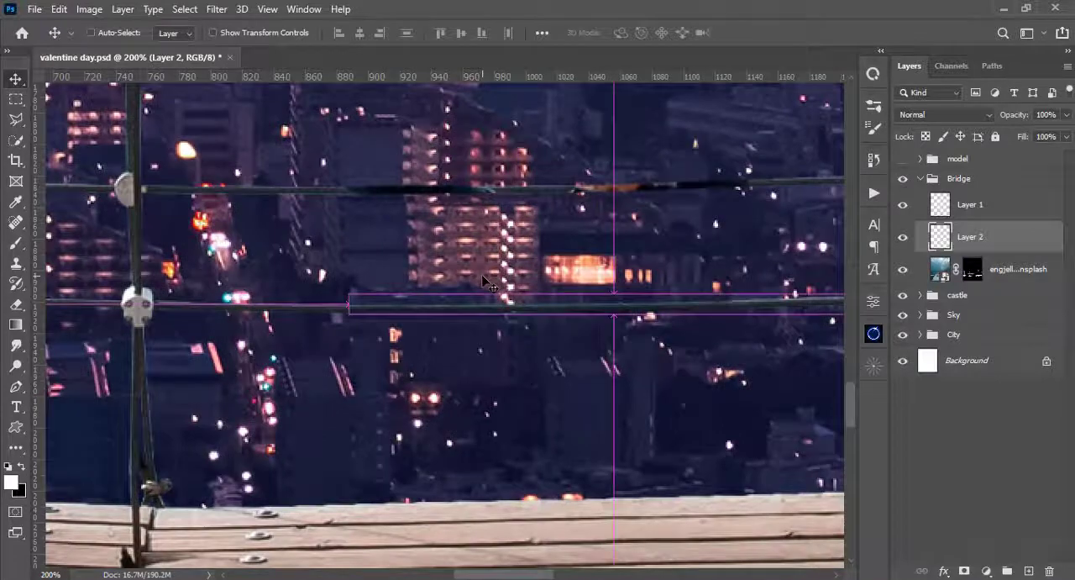
{"action": "key", "text": "ctrl+plus"}
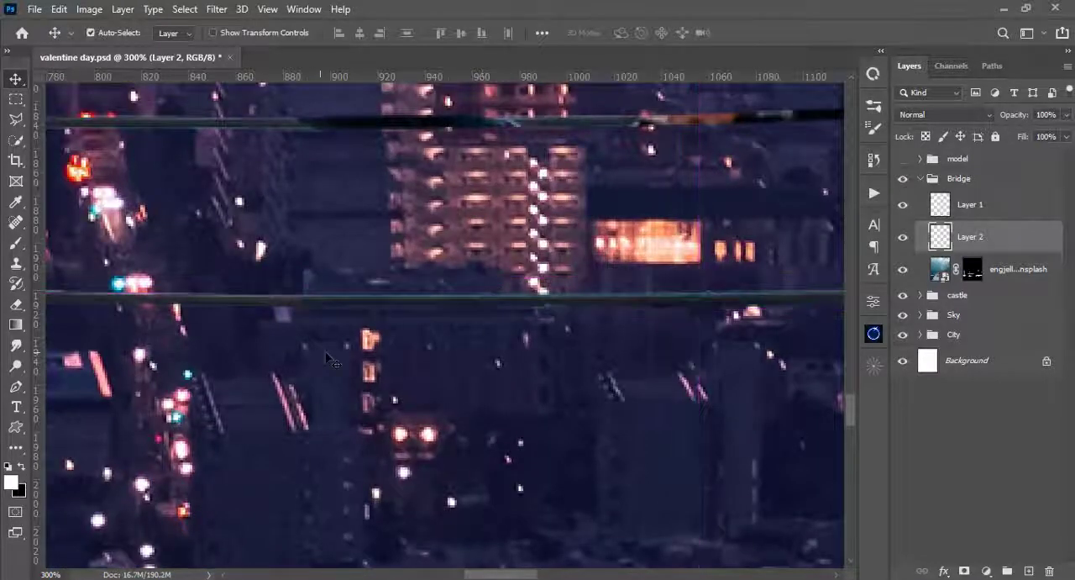
{"action": "key", "text": "e"}
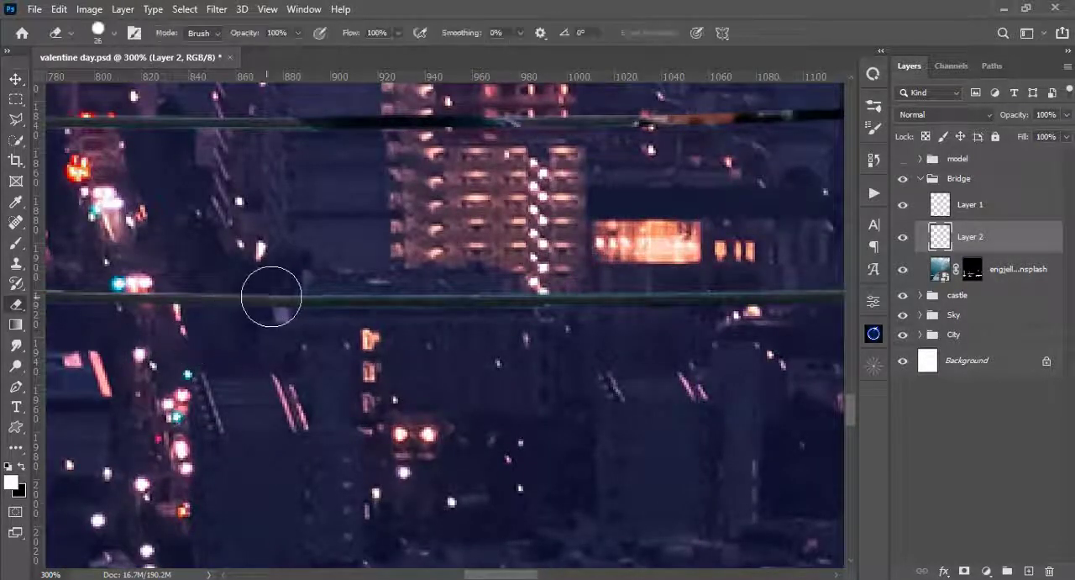
{"action": "right_click", "coordinate": [245, 249]}
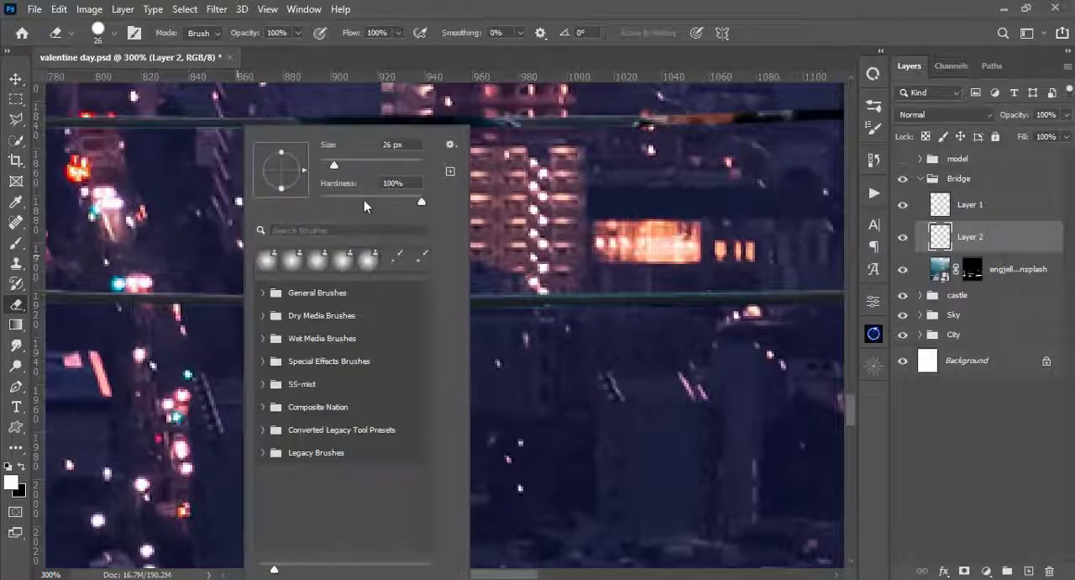
{"action": "left_click_drag", "start_coordinate": [342, 199], "coordinate": [319, 200]}
{"action": "left_click", "coordinate": [558, 8]}
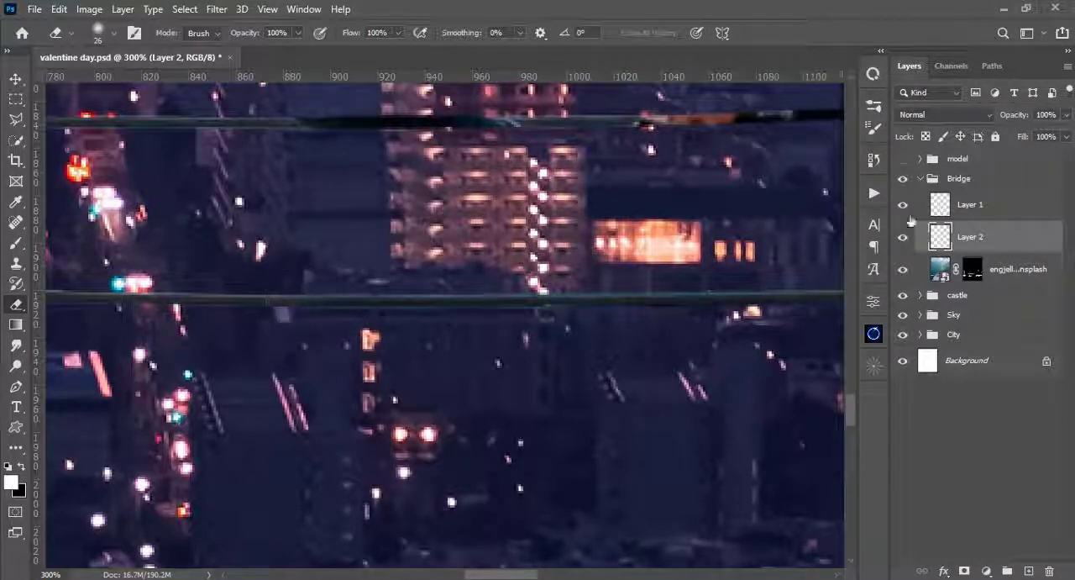
- Compare the lower cable with its patch hidden and shown, and nudge the patch slightly downward to align it
{"action": "scroll", "coordinate": [315, 291], "scroll_direction": "right", "scroll_amount": 5}
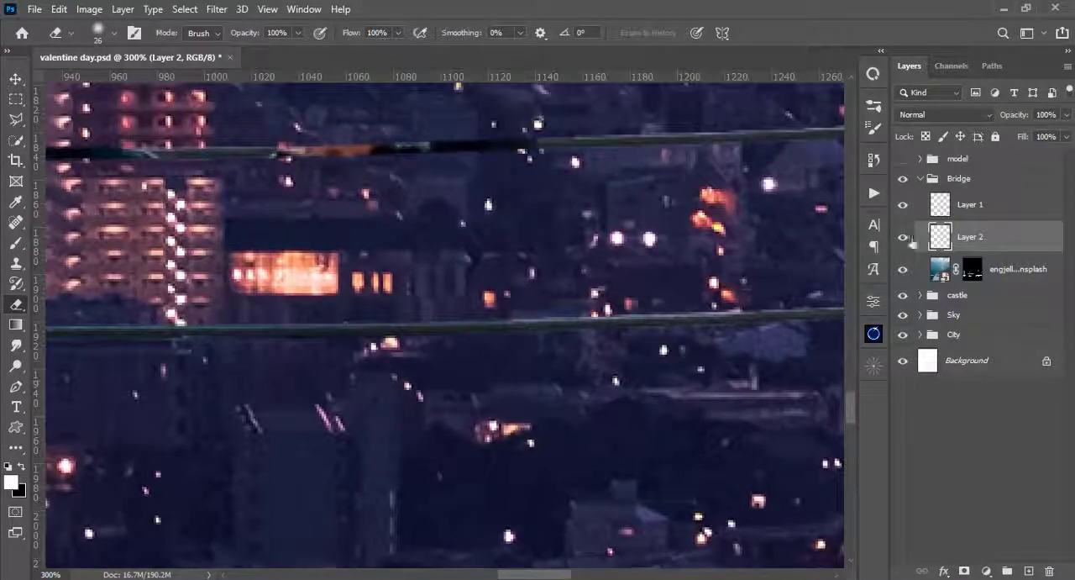
{"action": "left_click", "coordinate": [903, 239]}
{"action": "left_click", "coordinate": [904, 239]}
{"action": "left_click", "coordinate": [903, 238]}
{"action": "left_click", "coordinate": [903, 239]}
{"action": "left_click", "coordinate": [904, 239]}
{"action": "scroll", "coordinate": [586, 258], "scroll_direction": "left", "scroll_amount": 3}
{"action": "scroll", "coordinate": [586, 259], "scroll_direction": "down", "scroll_amount": 1}
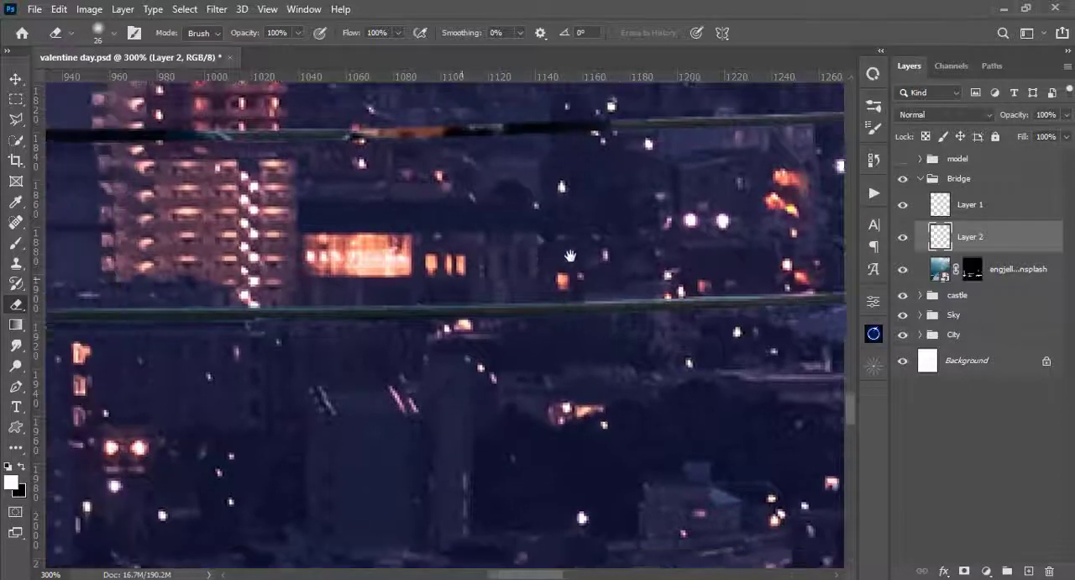
{"action": "key", "text": "v"}
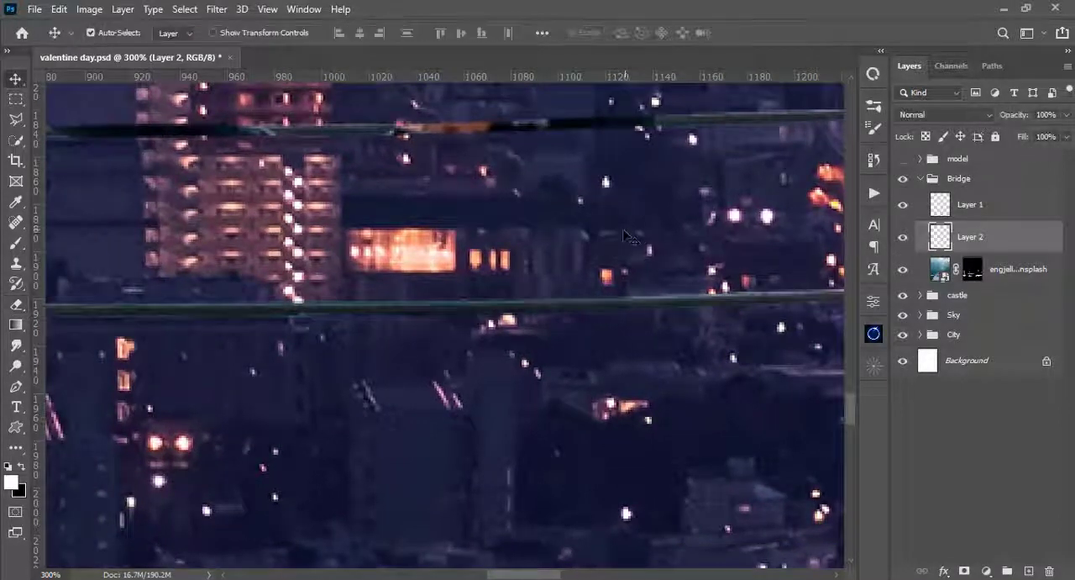
{"action": "key", "text": "Down"}
{"action": "left_click_drag", "start_coordinate": [446, 300], "coordinate": [655, 293]}
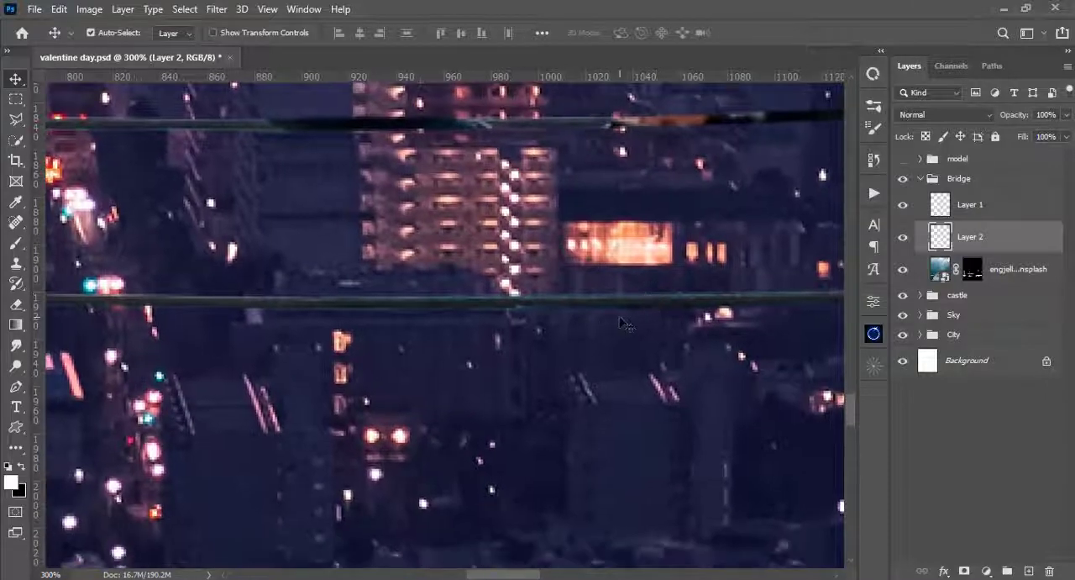
{"action": "left_click_drag", "start_coordinate": [768, 342], "coordinate": [619, 406]}
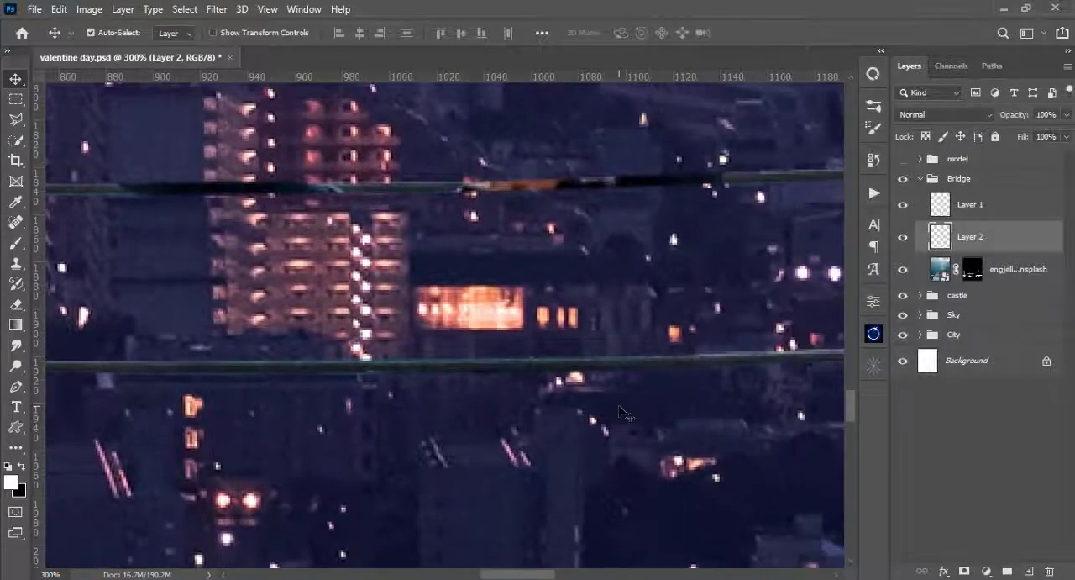
{"action": "key", "text": "ctrl+minus"}
{"action": "key", "text": "ctrl+minus"}
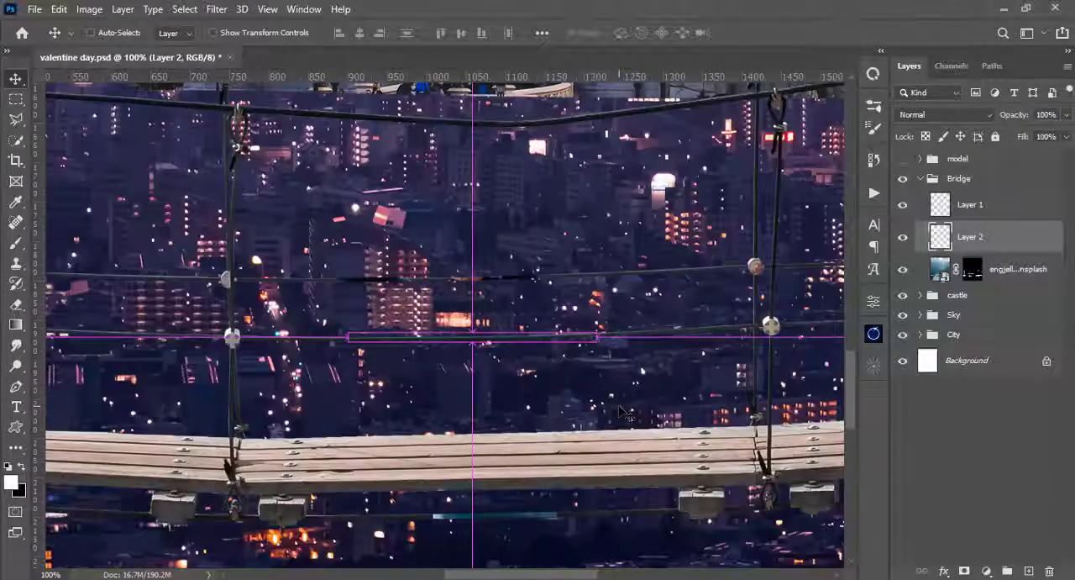
- Duplicate the lower-cable patch and move the copy over the discolored stretch of the cable above, centered at about X 1014.5, Y 1850 px
{"action": "key", "text": "ctrl+plus"}
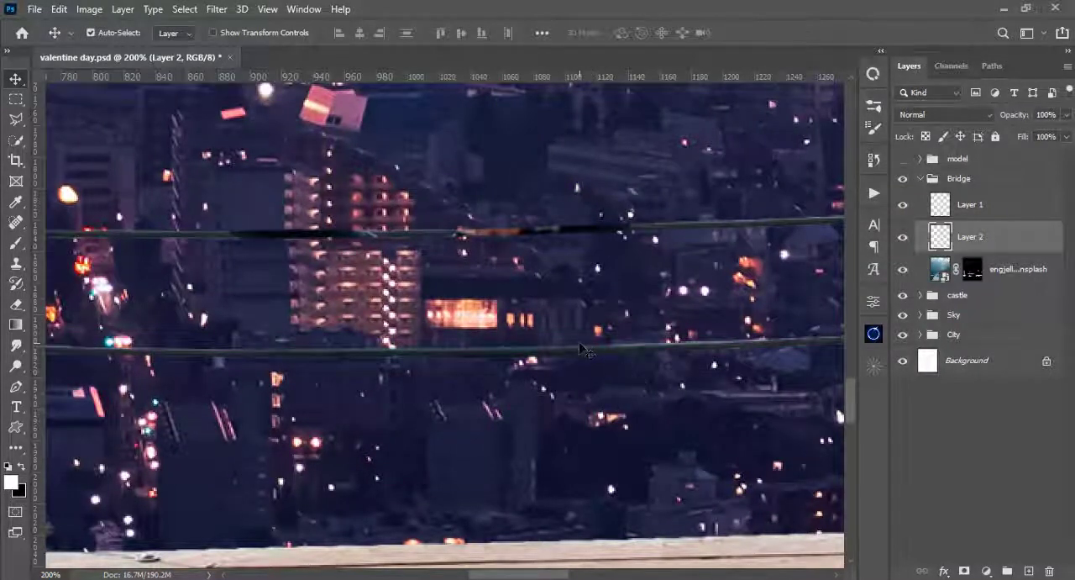
{"action": "key", "text": "ctrl"}
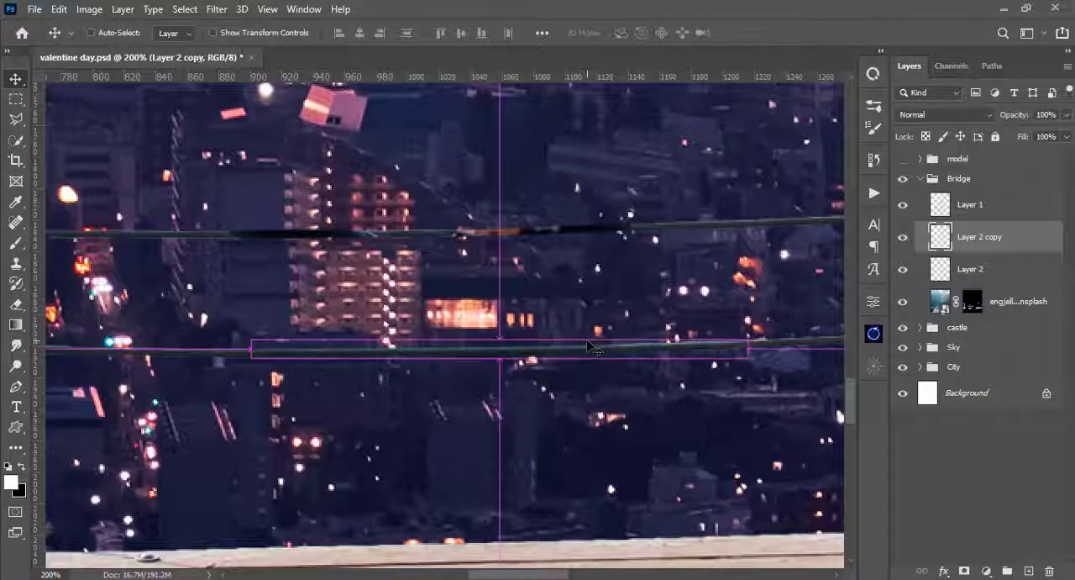
{"action": "key", "text": "ctrl+t"}
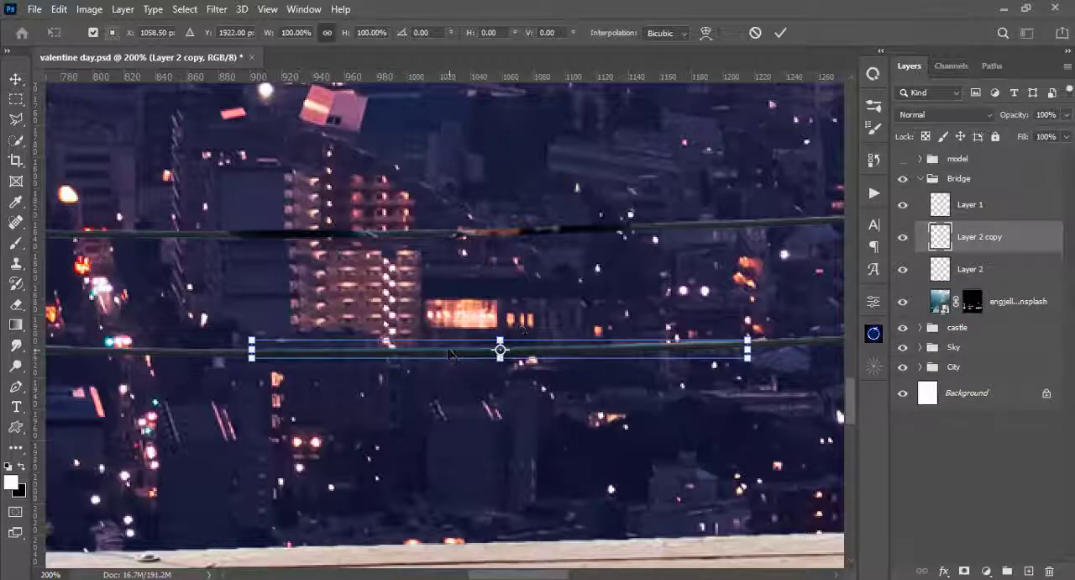
{"action": "left_click_drag", "start_coordinate": [449, 353], "coordinate": [380, 240]}
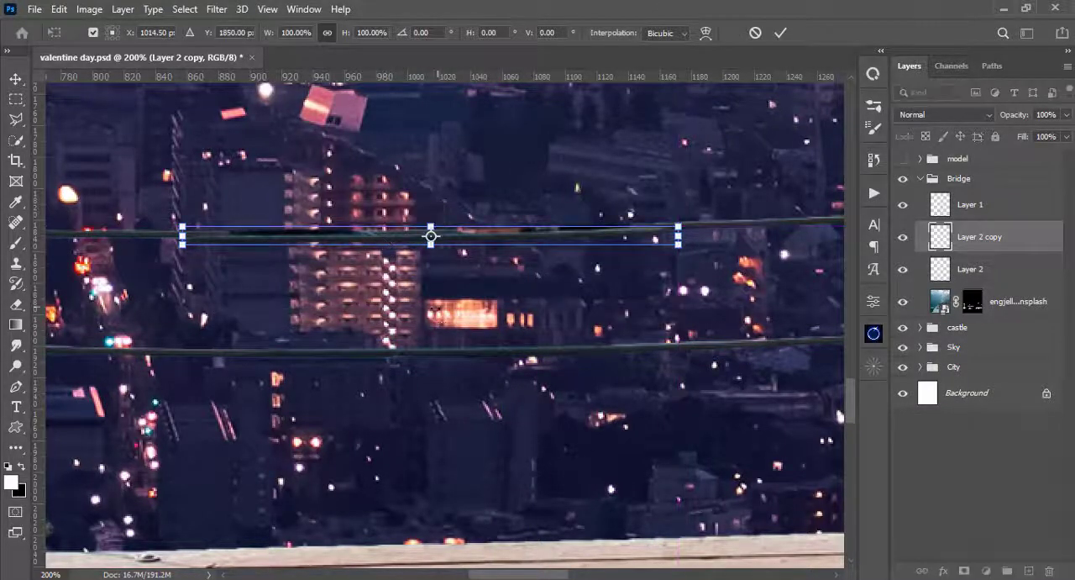
{"action": "left_click_drag", "start_coordinate": [438, 308], "coordinate": [466, 366]}
{"action": "key", "text": "ctrl+plus"}
{"action": "key", "text": "Return"}
- Nudge the duplicated patch upward into line with its cable and compare the result with the patch hidden and shown
{"action": "key", "text": "Up"}
{"action": "key", "text": "Up"}
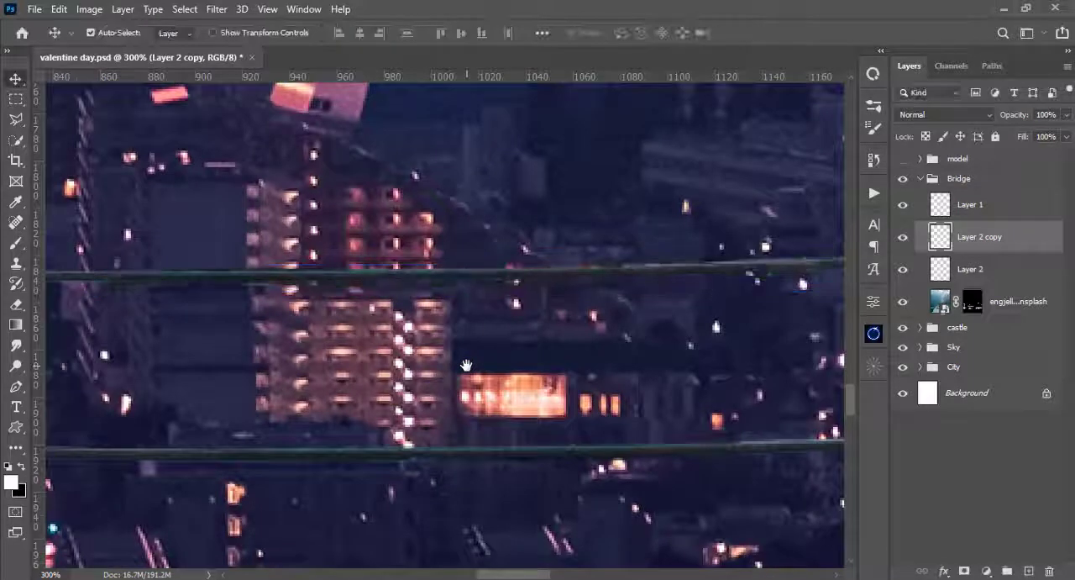
{"action": "key", "text": "Up"}
{"action": "key", "text": "Up"}
{"action": "key", "text": "Up"}
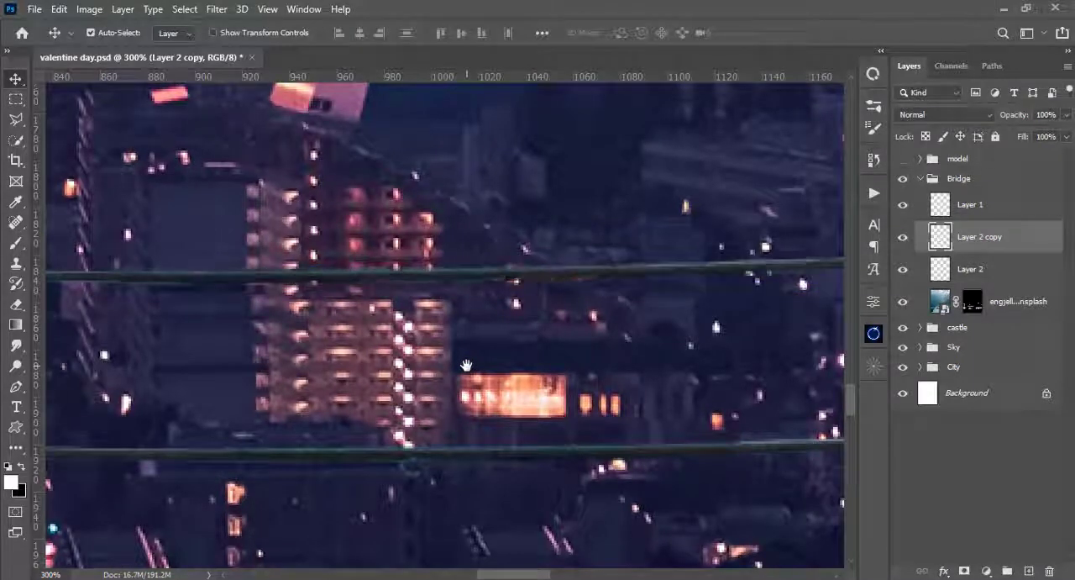
{"action": "key", "text": "Up"}
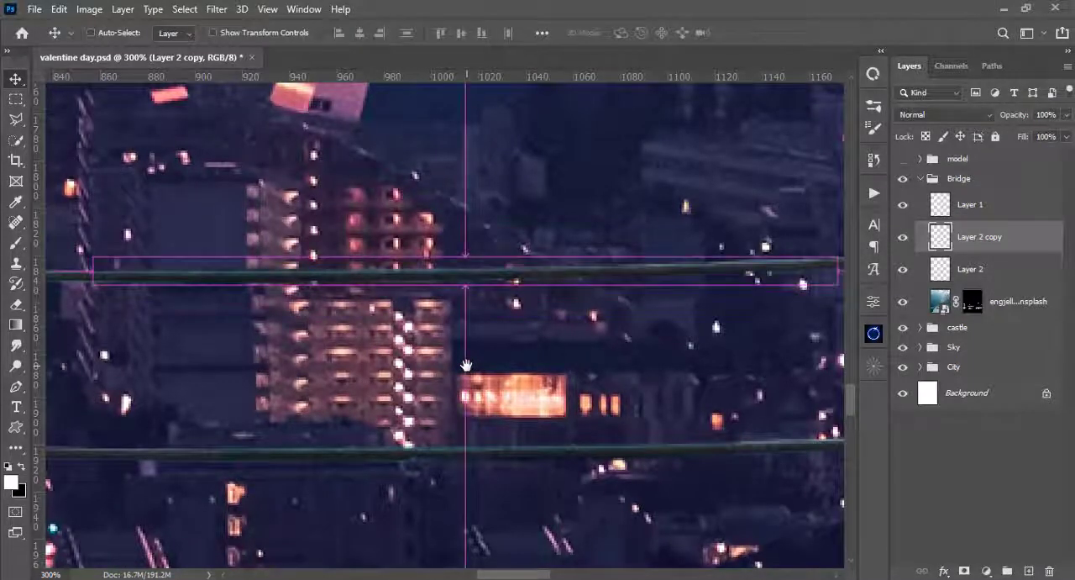
{"action": "key", "text": "ctrl+minus"}
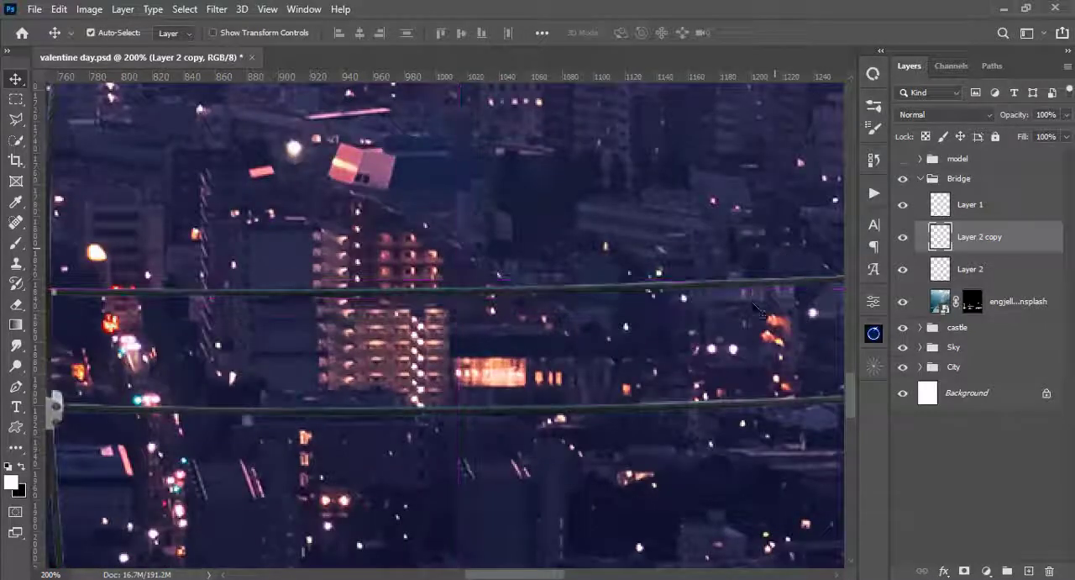
{"action": "left_click", "coordinate": [903, 237]}
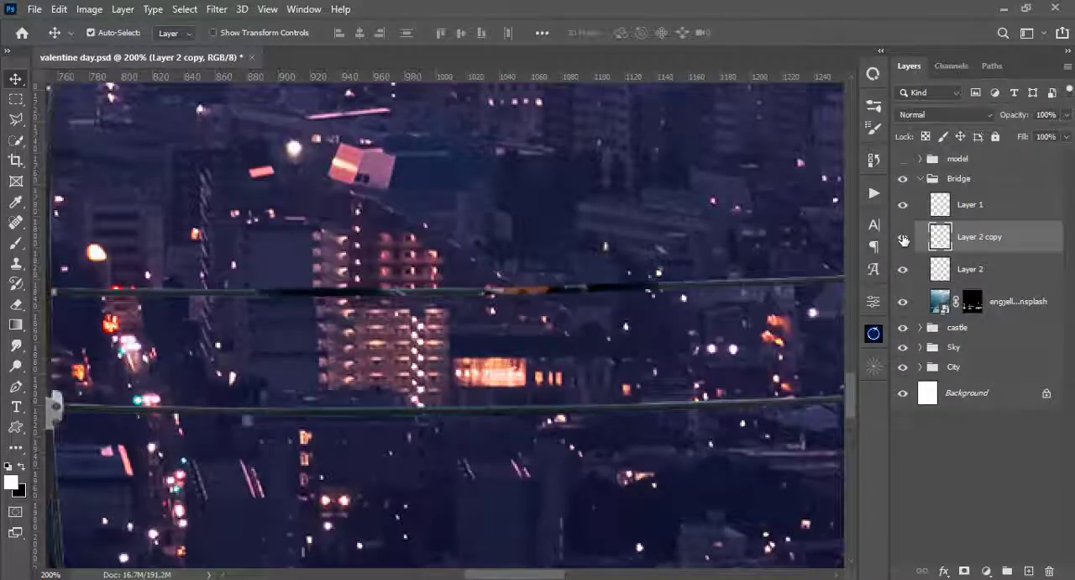
{"action": "left_click", "coordinate": [904, 238]}
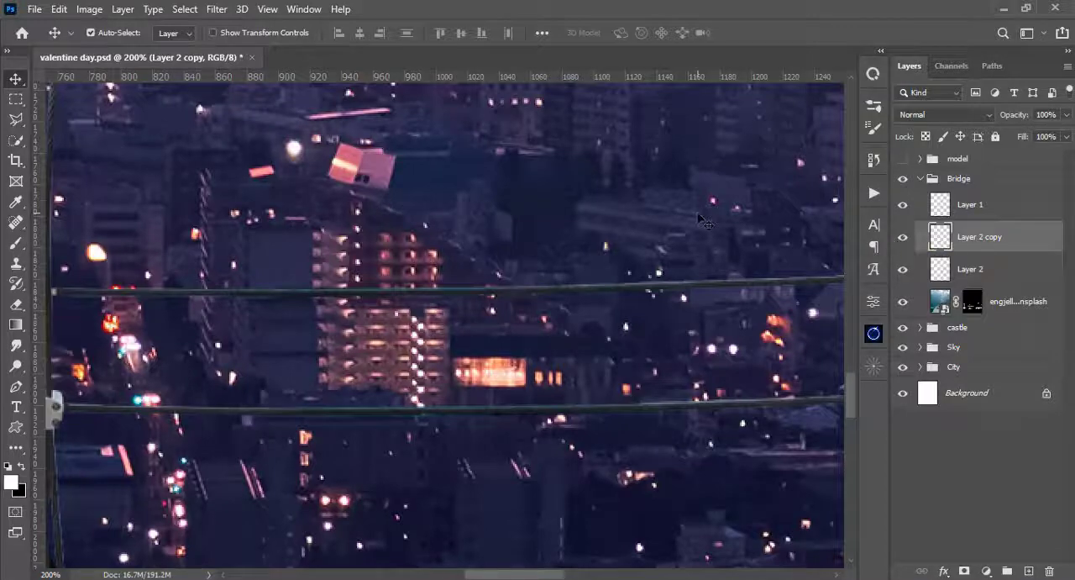
- Convert Layer 1, Layer 2 copy and Layer 2 together into one smart object
{"action": "key", "text": "ctrl+minus"}
{"action": "left_click_drag", "start_coordinate": [592, 183], "coordinate": [606, 221]}
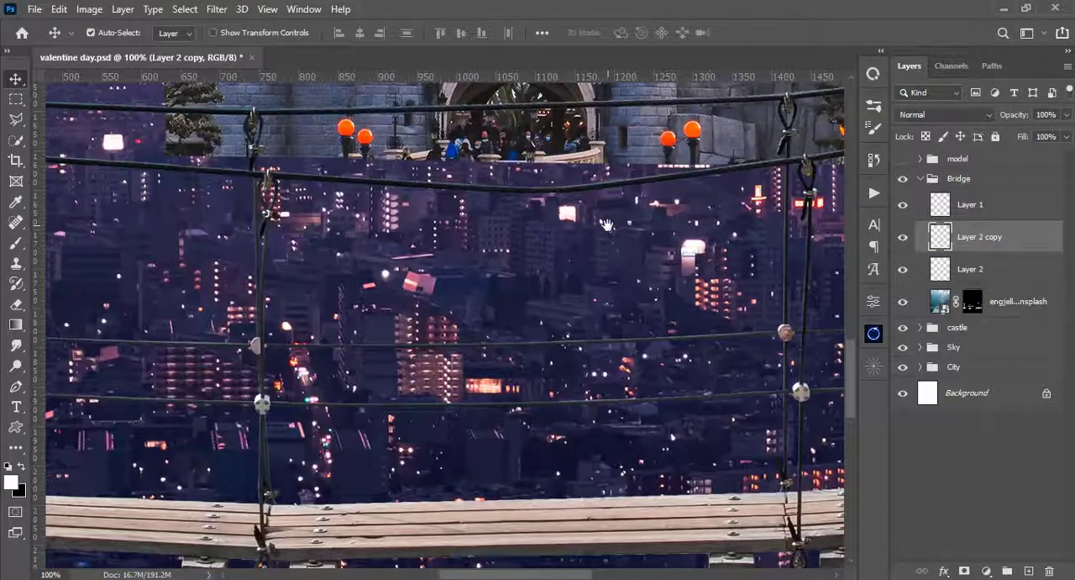
{"action": "left_click", "coordinate": [947, 205]}
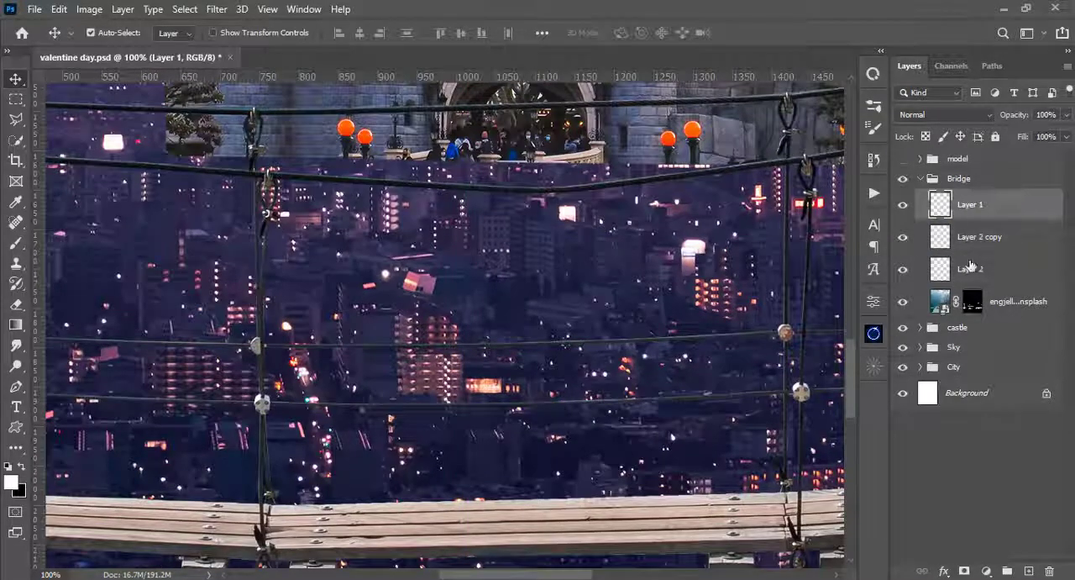
{"action": "left_click", "coordinate": [971, 269], "text": "shift"}
{"action": "right_click", "coordinate": [971, 270]}
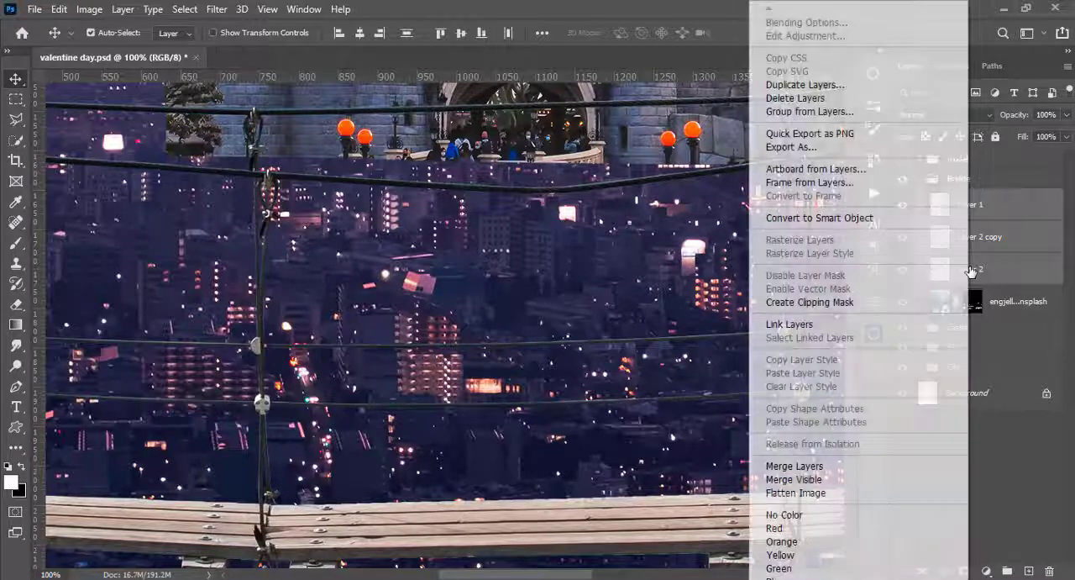
{"action": "left_click", "coordinate": [874, 218]}
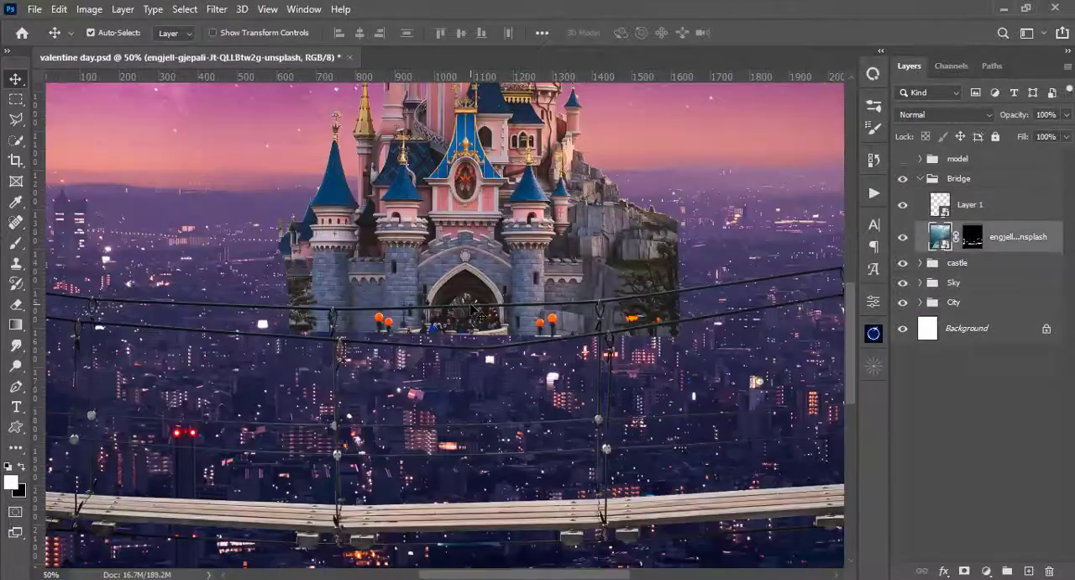
- Using the bridge mask as a selection, copy the topmost cable's stretch between the hanging ropes onto a new layer
{"action": "key", "text": "ctrl+plus"}
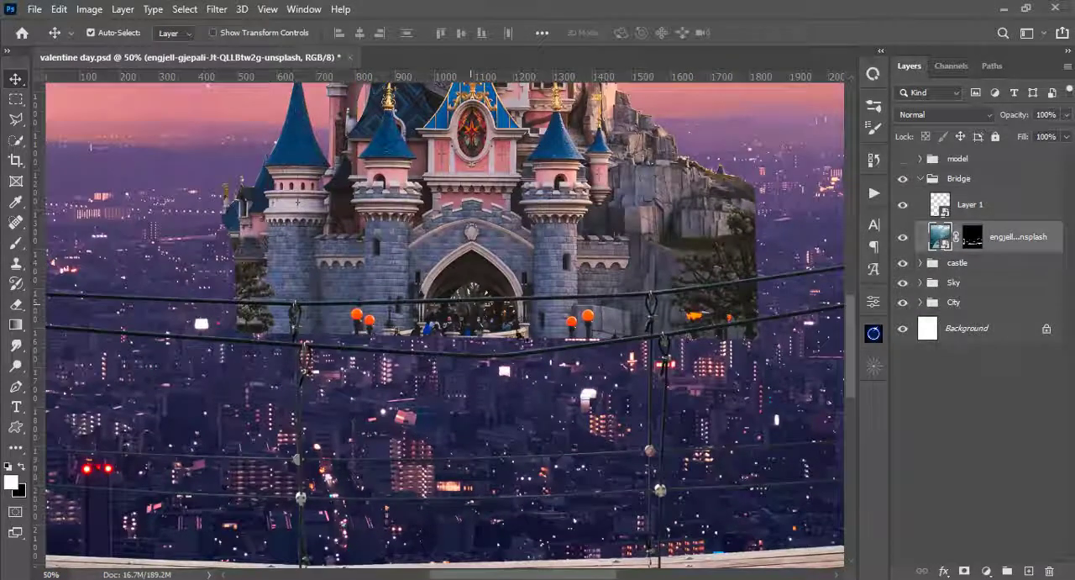
{"action": "left_click", "coordinate": [971, 237]}
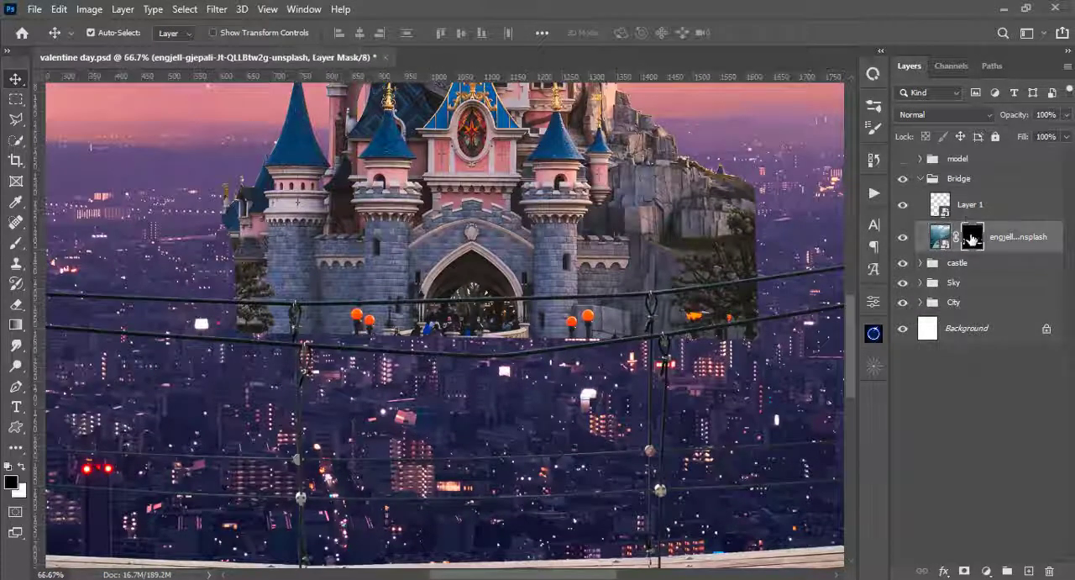
{"action": "left_click", "coordinate": [971, 237], "text": "ctrl"}
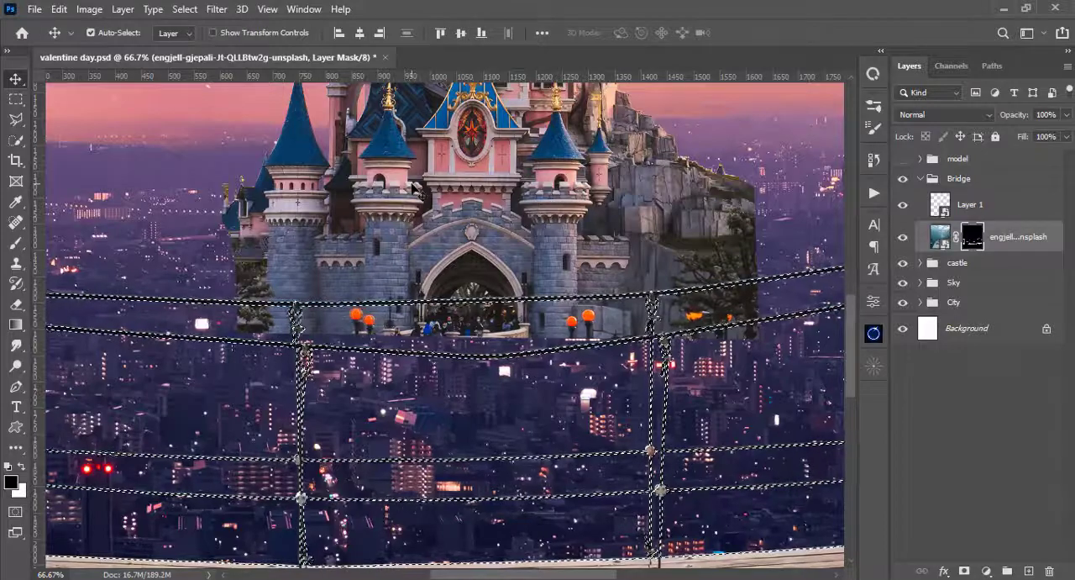
{"action": "key", "text": "m"}
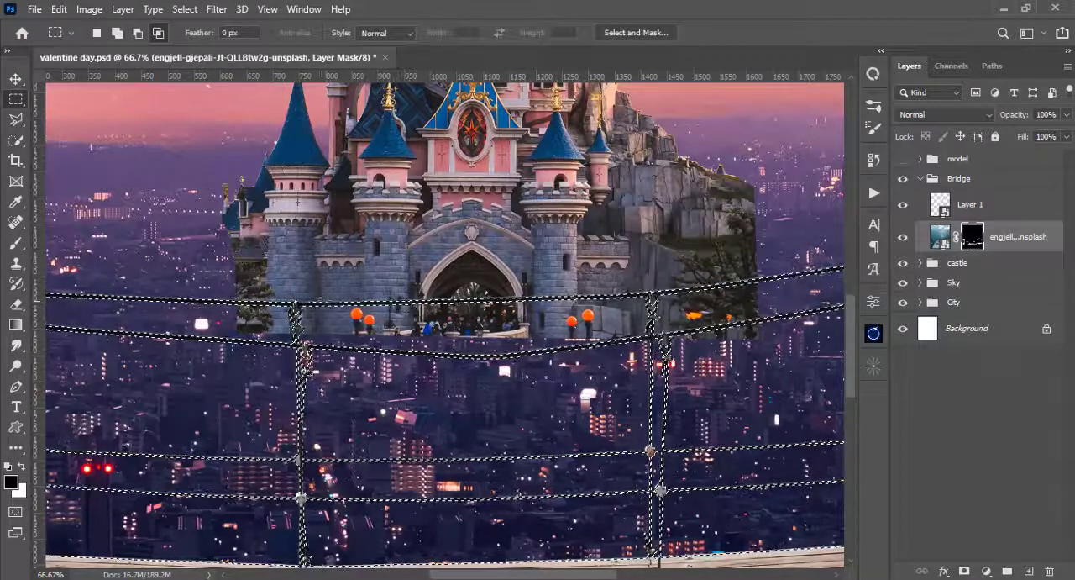
{"action": "left_click_drag", "start_coordinate": [636, 286], "coordinate": [284, 317]}
{"action": "key", "text": "ctrl+j"}
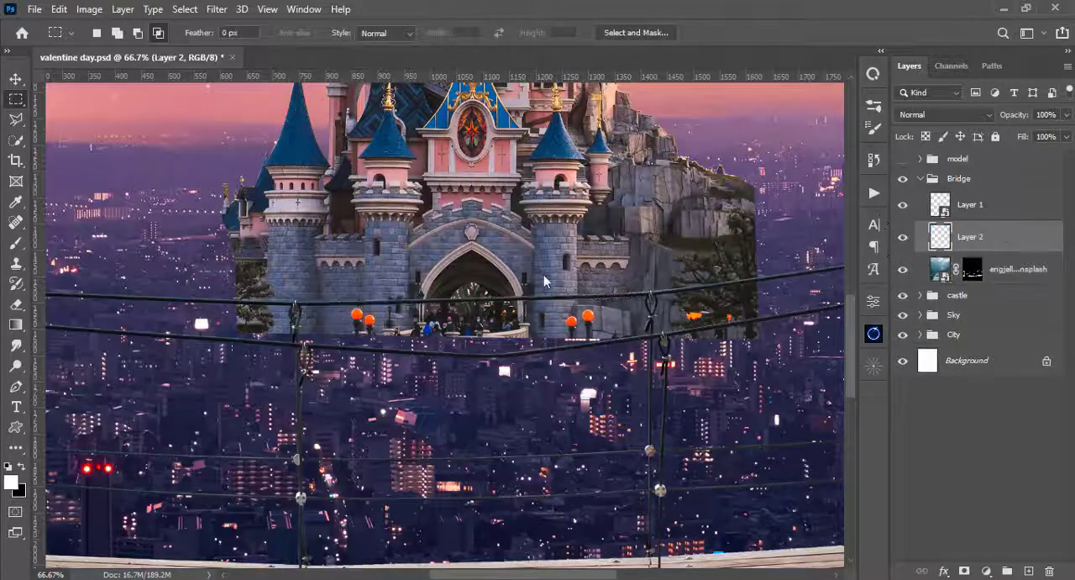
- Move the copied top cable stretch down to bridge the sagging second cable between the hanging ropes
{"action": "key", "text": "ctrl+t"}
{"action": "key", "text": "ctrl+plus"}
{"action": "left_click_drag", "start_coordinate": [519, 290], "coordinate": [518, 365]}
{"action": "key", "text": "ctrl+plus"}
{"action": "scroll", "coordinate": [519, 342], "scroll_direction": "right", "scroll_amount": 4}
{"action": "key", "text": "Return"}
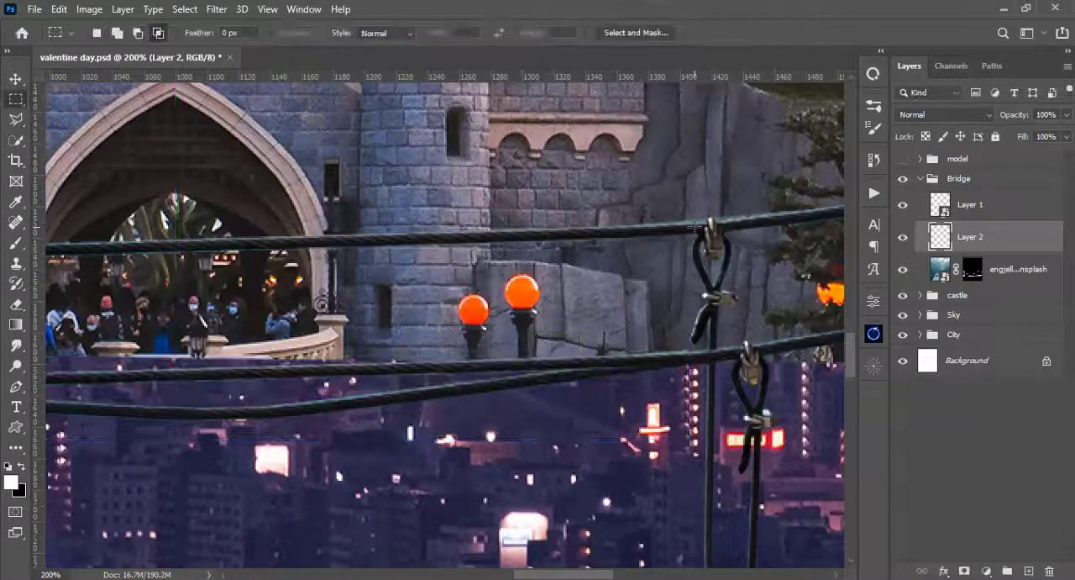
{"action": "key", "text": "v"}
{"action": "left_click_drag", "start_coordinate": [126, 311], "coordinate": [738, 227]}
- Blend the ends of the copied cable stretch into the second cable with the Eraser at 18 px, 0% hardness and 52% opacity
{"action": "key", "text": "e"}
{"action": "mouse_move", "coordinate": [264, 219]}
{"action": "left_mouse_down"}
{"action": "mouse_move", "coordinate": [180, 218]}
{"action": "mouse_move", "coordinate": [533, 231]}
{"action": "left_mouse_up"}
{"action": "key", "text": "ctrl+plus"}
{"action": "right_click", "coordinate": [532, 231]}
{"action": "left_click_drag", "start_coordinate": [628, 163], "coordinate": [616, 163]}
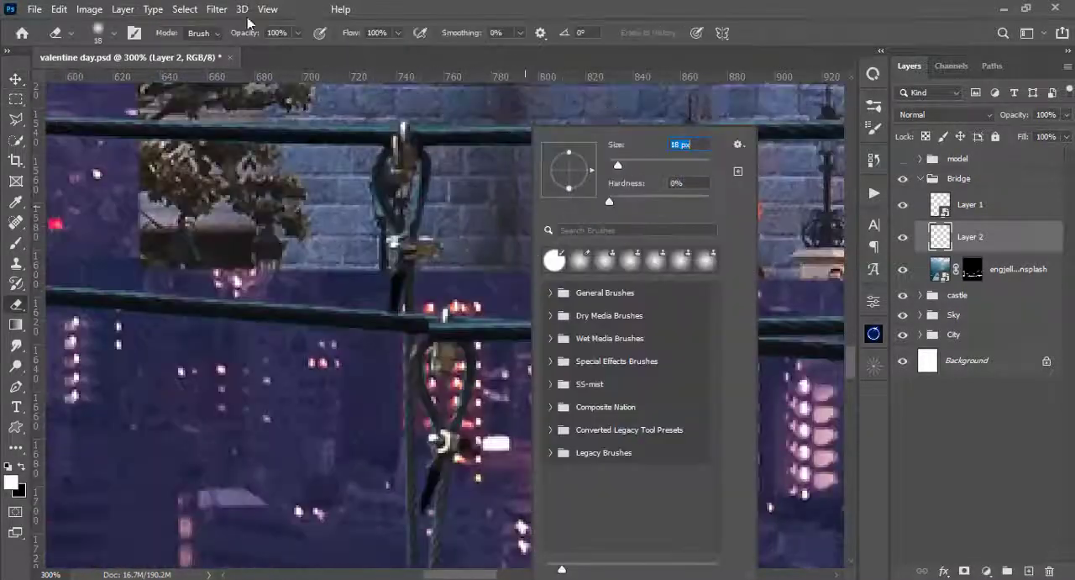
{"action": "left_click_drag", "start_coordinate": [247, 33], "coordinate": [209, 32]}
{"action": "left_click_drag", "start_coordinate": [777, 336], "coordinate": [215, 317]}
{"action": "mouse_move", "coordinate": [874, 366]}
{"action": "left_mouse_down"}
{"action": "mouse_move", "coordinate": [885, 397]}
{"action": "mouse_move", "coordinate": [878, 382]}
{"action": "left_mouse_up"}
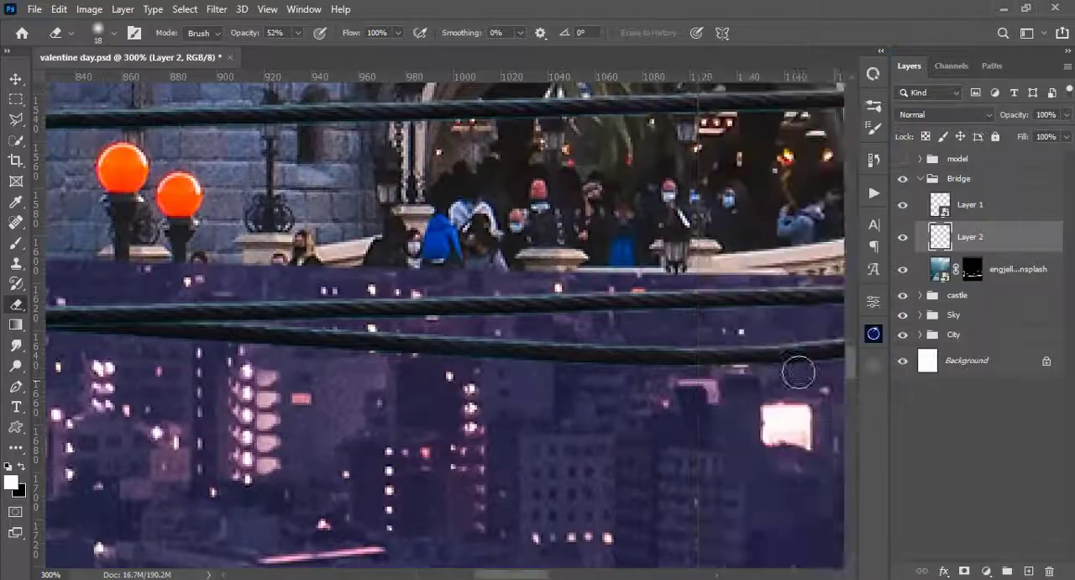
{"action": "left_click_drag", "start_coordinate": [797, 372], "coordinate": [57, 406]}
{"action": "right_click", "coordinate": [697, 286]}
- Paint black on the bridge layer's mask to hide the sagging stretch of the second cable beneath the copied straight stretch
{"action": "left_click", "coordinate": [973, 269]}
{"action": "left_click_drag", "start_coordinate": [324, 273], "coordinate": [547, 254]}
{"action": "key", "text": "b"}
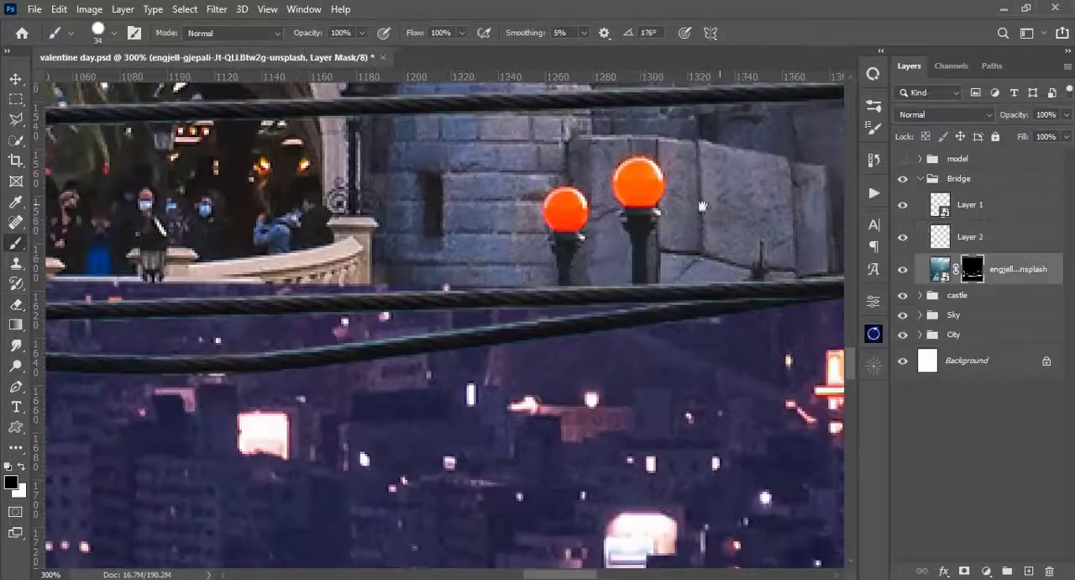
{"action": "left_click_drag", "start_coordinate": [701, 205], "coordinate": [514, 221]}
{"action": "left_click_drag", "start_coordinate": [425, 240], "coordinate": [840, 142]}
{"action": "left_click_drag", "start_coordinate": [243, 198], "coordinate": [787, 224]}
{"action": "left_click_drag", "start_coordinate": [823, 185], "coordinate": [515, 216]}
{"action": "key", "text": "ctrl+minus"}
{"action": "key", "text": "ctrl+minus"}
{"action": "key", "text": "ctrl+z"}
{"action": "key", "text": "ctrl+z"}
{"action": "key", "text": "ctrl+z"}
{"action": "key", "text": "ctrl+plus"}
{"action": "key", "text": "ctrl+plus"}
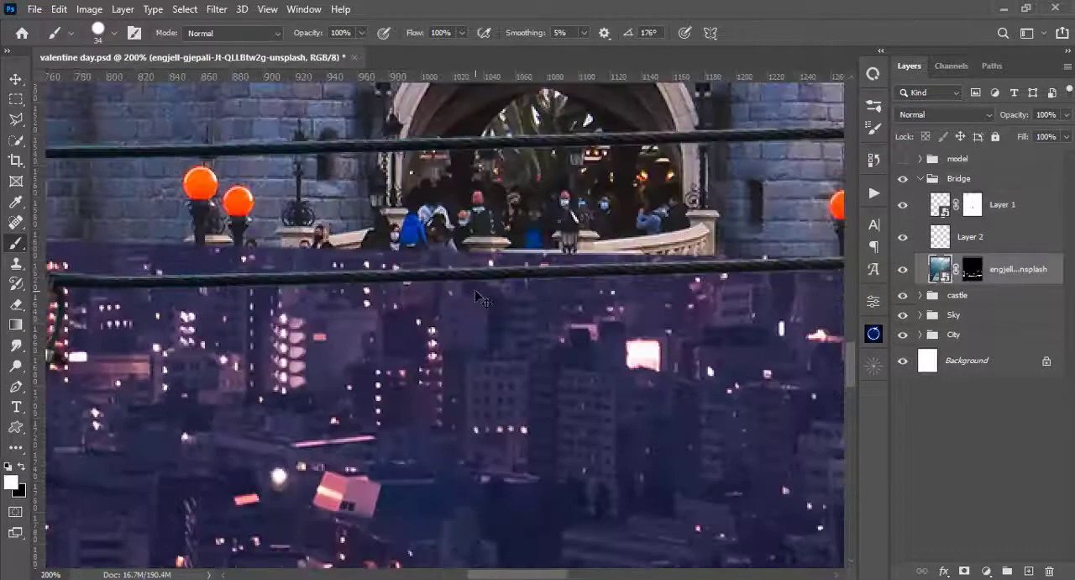
{"action": "key", "text": "ctrl+minus"}
{"action": "key", "text": "ctrl+minus"}
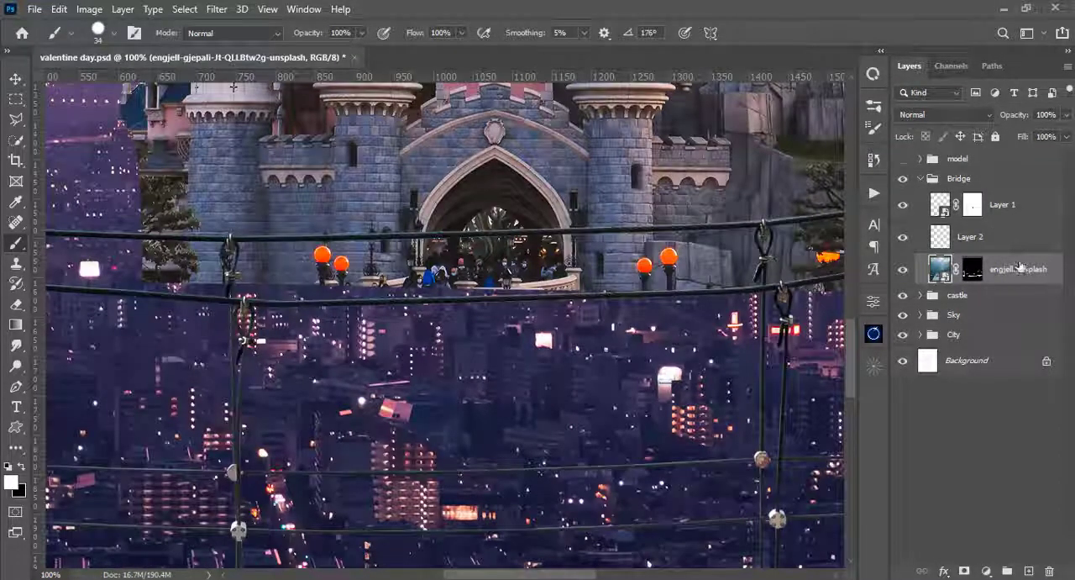
- Convert Layer 1, Layer 2 and the bridge photo layer into one smart object, check it by toggling visibility, and collapse the Bridge group
{"action": "left_click", "coordinate": [1021, 210], "text": "shift"}
{"action": "right_click", "coordinate": [1014, 211]}
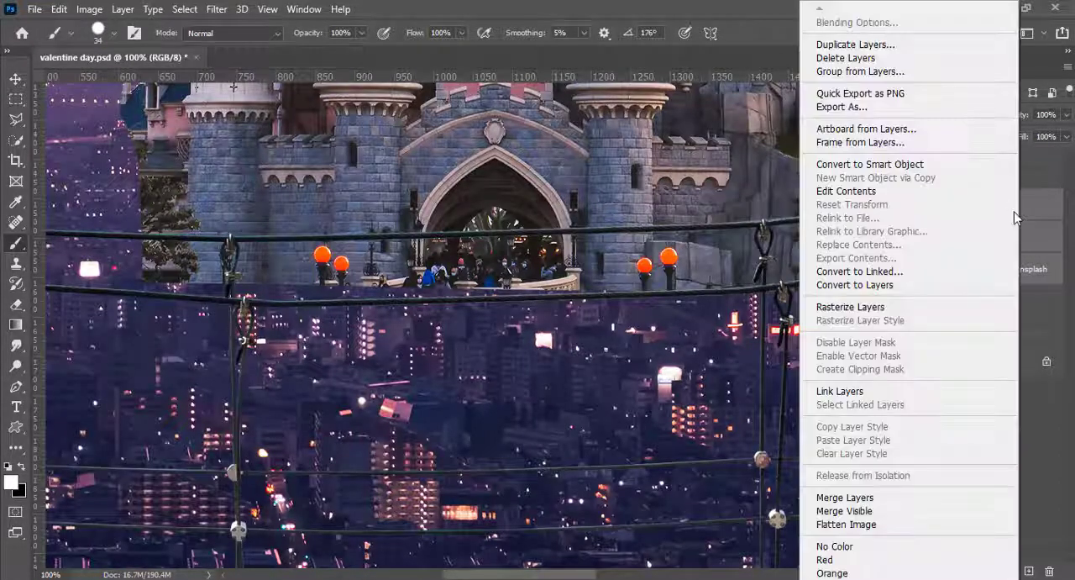
{"action": "left_click", "coordinate": [865, 165]}
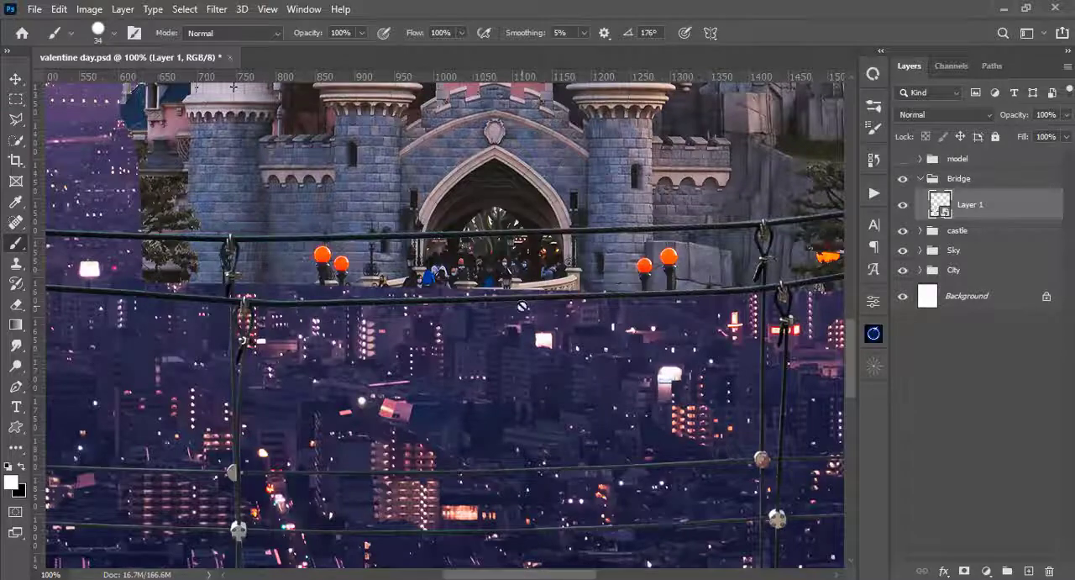
{"action": "key", "text": "ctrl+0"}
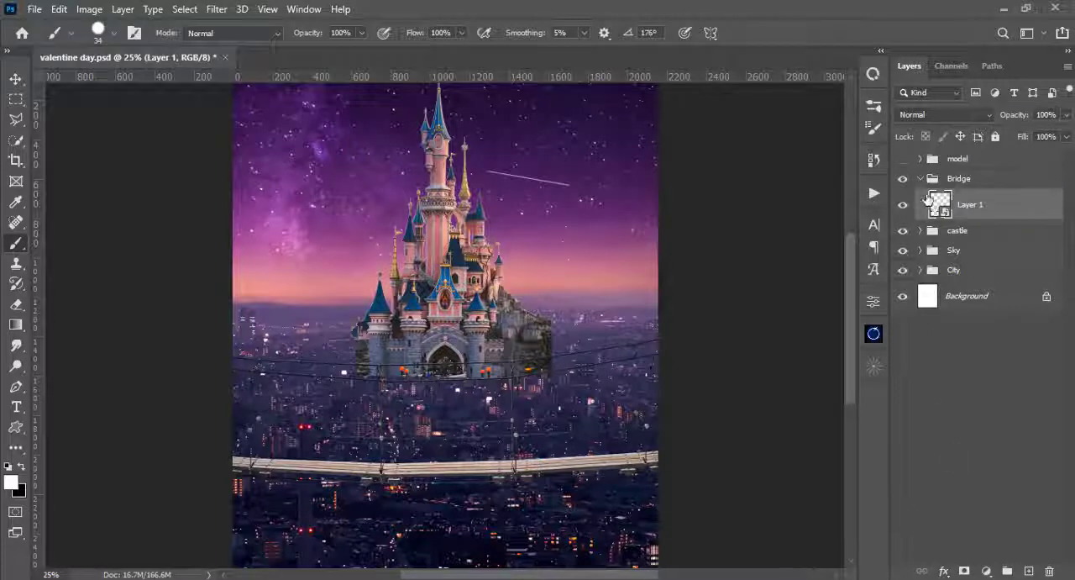
{"action": "left_click", "coordinate": [903, 209]}
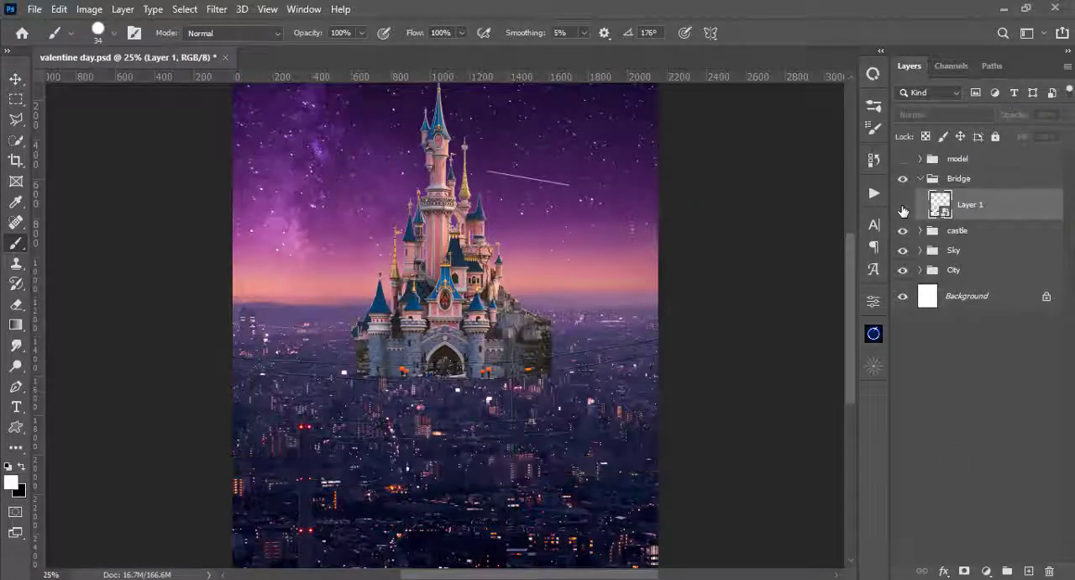
{"action": "left_click", "coordinate": [903, 209]}
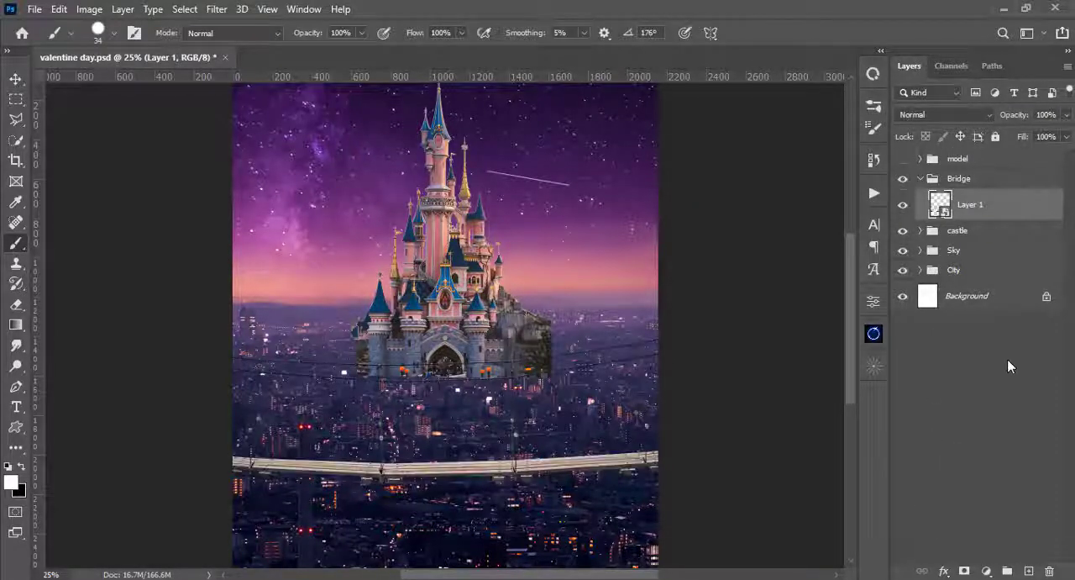
{"action": "left_click", "coordinate": [921, 180]}
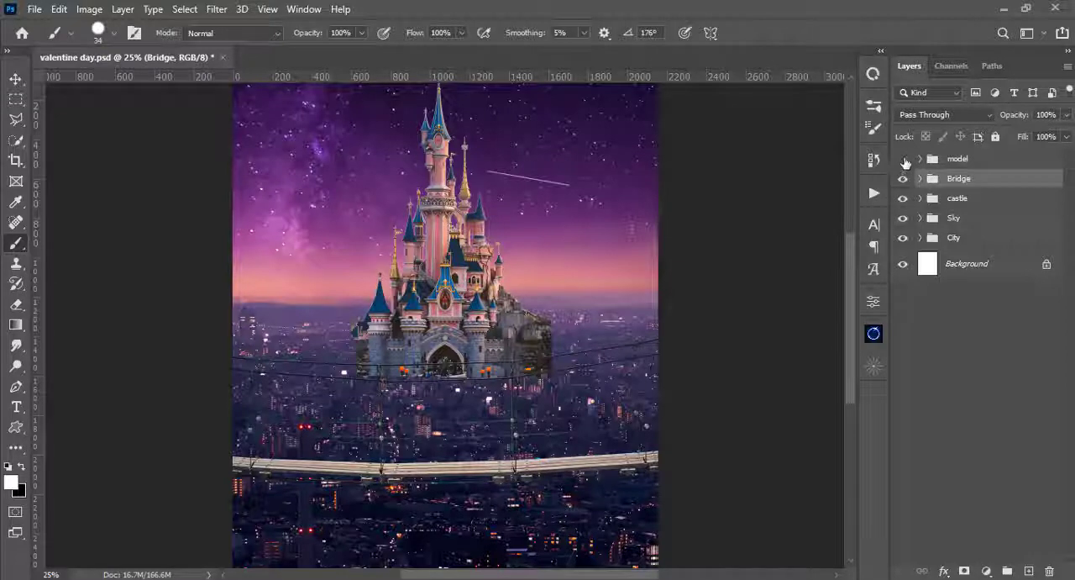
- Show the model group, scale the wedding couple down to about 76% and place them standing on the bridge planks
{"action": "left_click", "coordinate": [903, 159]}
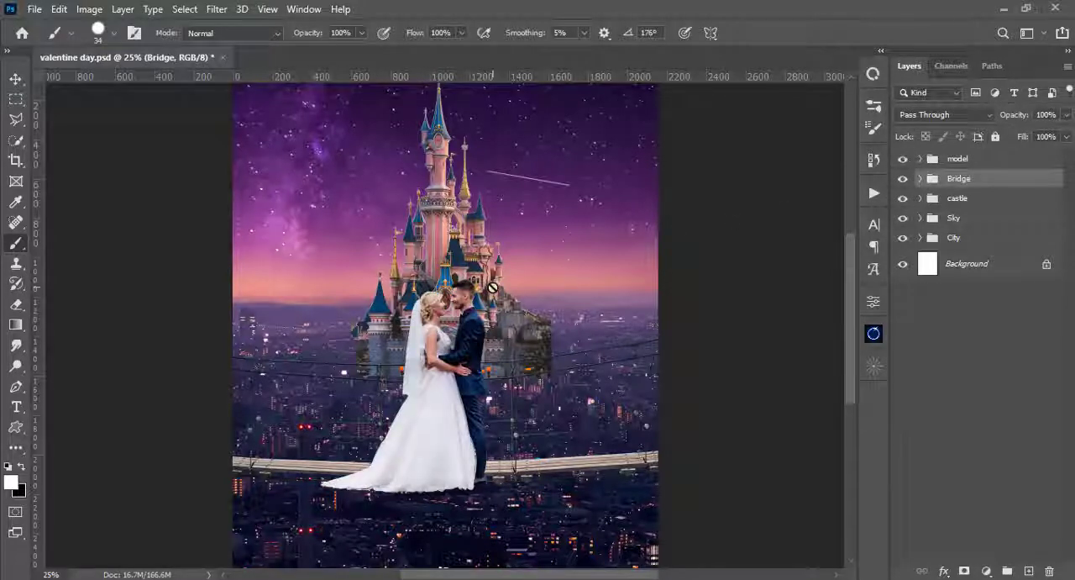
{"action": "key", "text": "v"}
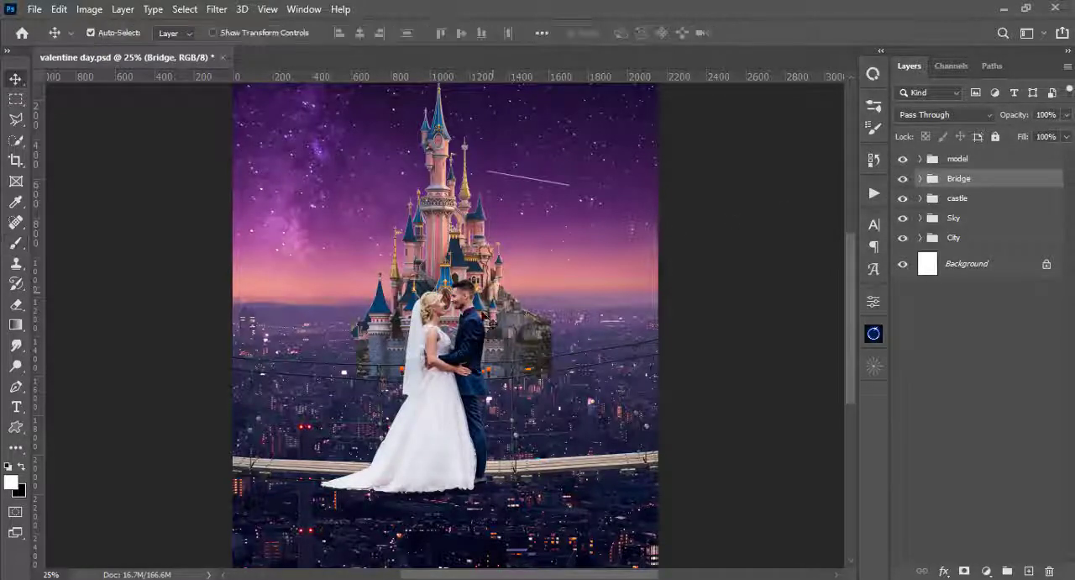
{"action": "left_click", "coordinate": [461, 383], "text": "ctrl"}
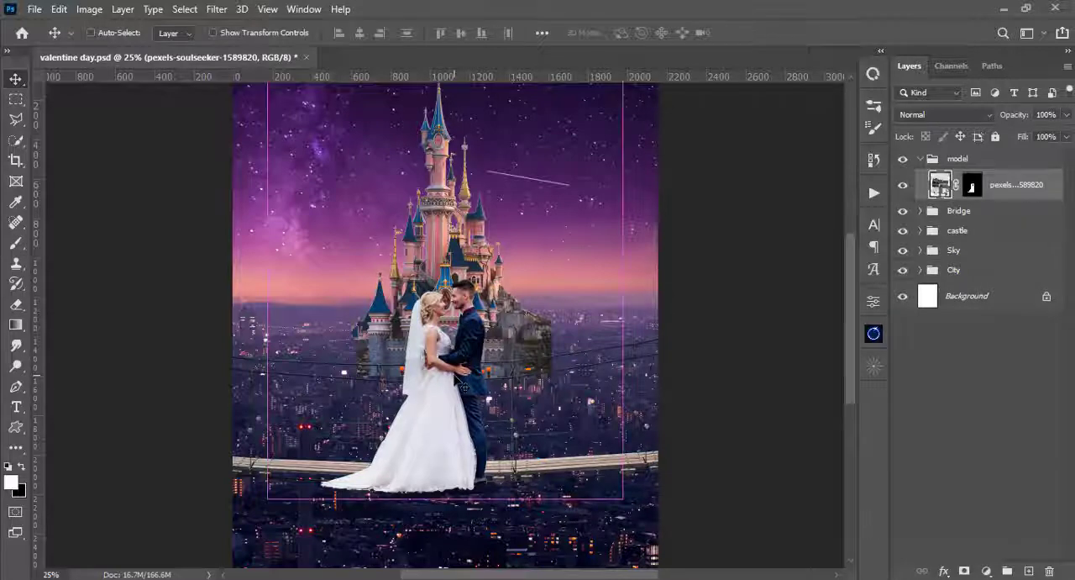
{"action": "key", "text": "ctrl+t"}
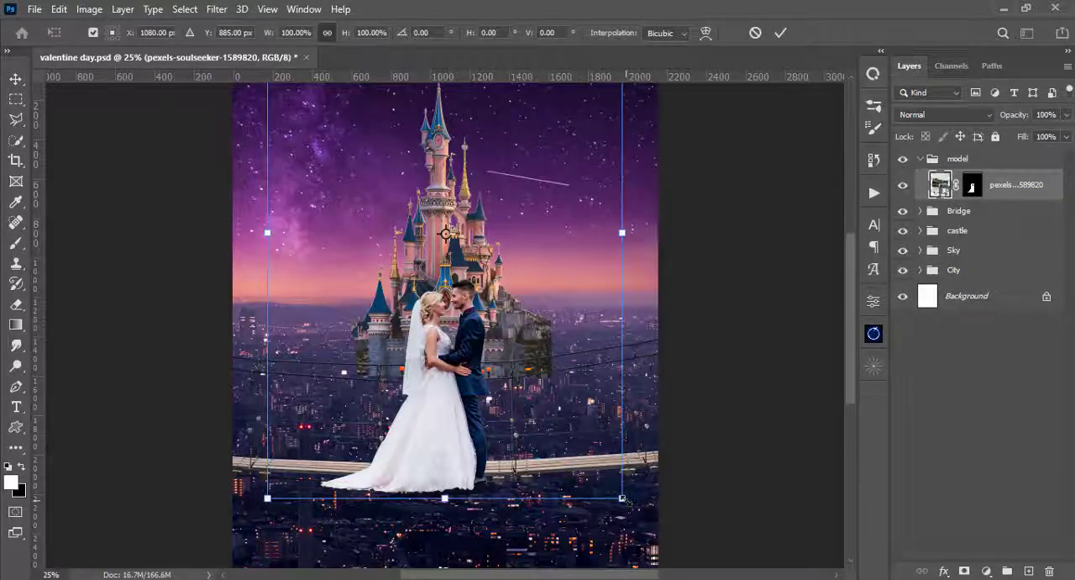
{"action": "left_click_drag", "start_coordinate": [623, 499], "coordinate": [589, 447]}
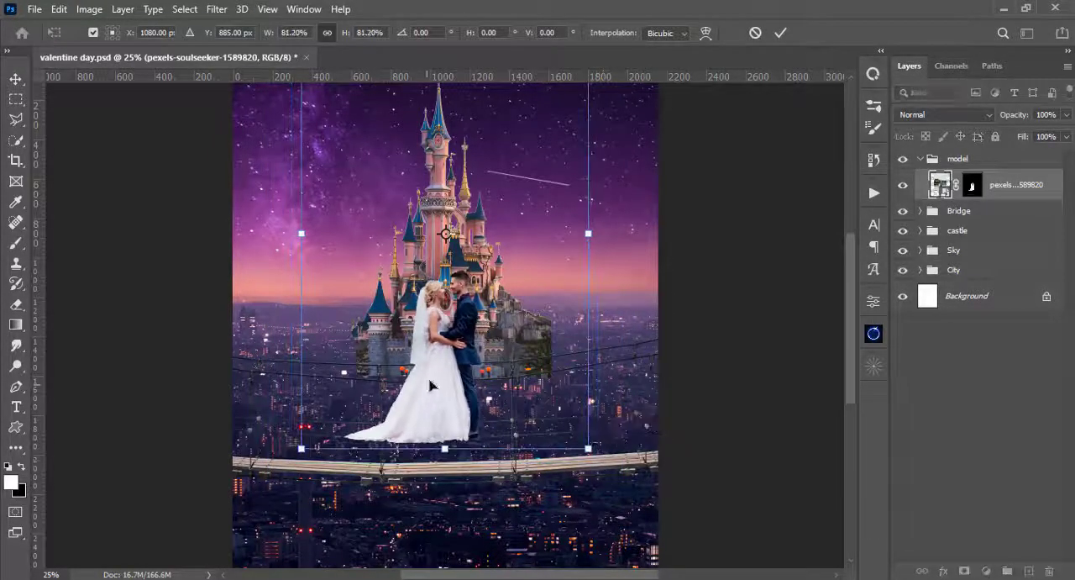
{"action": "left_click_drag", "start_coordinate": [430, 385], "coordinate": [439, 418]}
{"action": "left_click_drag", "start_coordinate": [598, 478], "coordinate": [589, 465]}
{"action": "left_click_drag", "start_coordinate": [455, 411], "coordinate": [434, 425]}
{"action": "key", "text": "Return"}
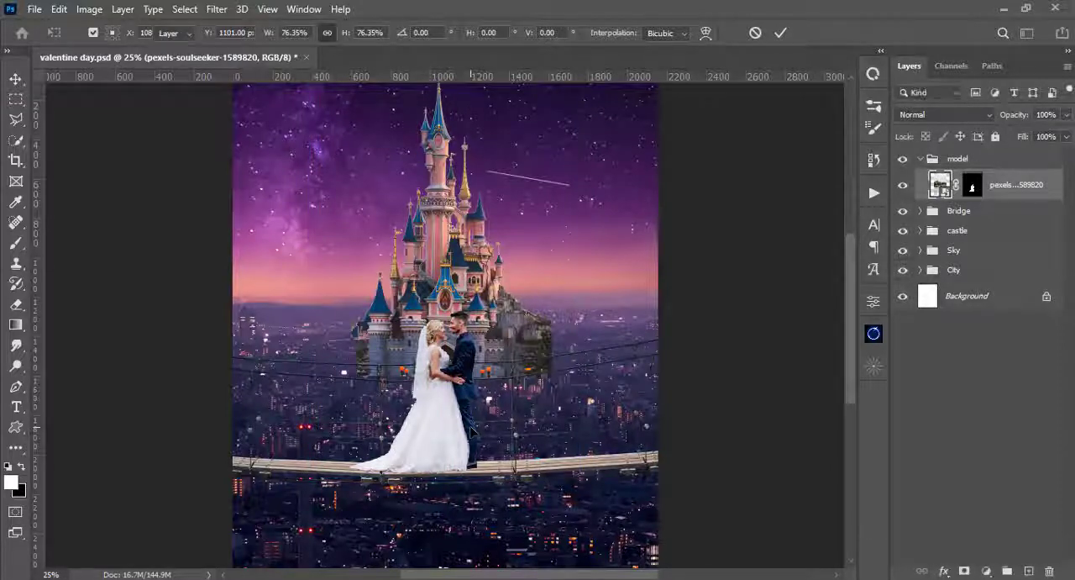
- Try shifting the couple slightly right and scaling the castle down to about 83% behind them
{"action": "left_click_drag", "start_coordinate": [453, 425], "coordinate": [462, 427]}
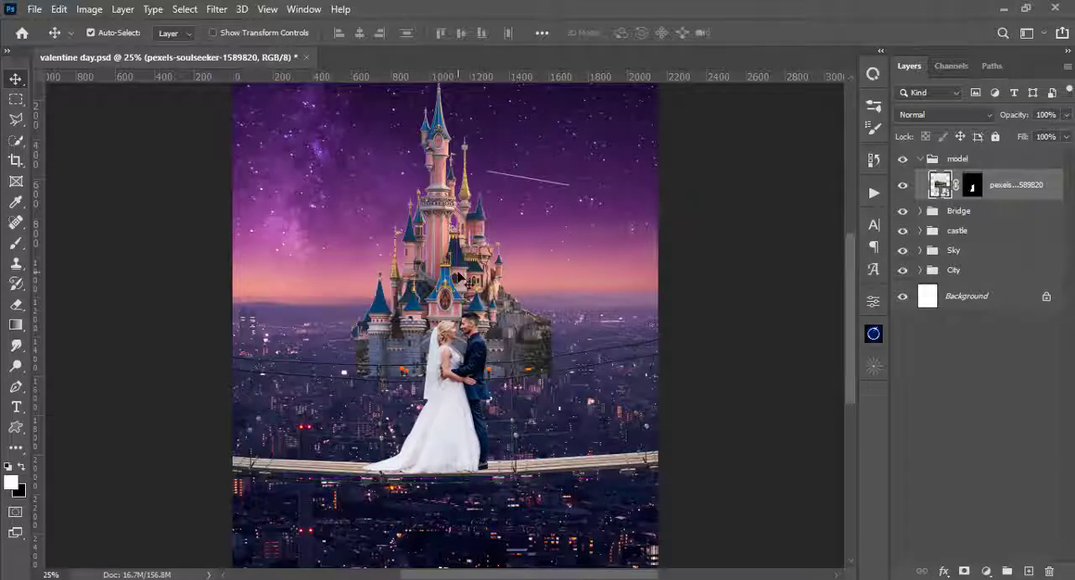
{"action": "left_click", "coordinate": [458, 278]}
{"action": "key", "text": "ctrl+t"}
{"action": "left_click_drag", "start_coordinate": [605, 426], "coordinate": [574, 378]}
{"action": "left_click_drag", "start_coordinate": [458, 286], "coordinate": [452, 282]}
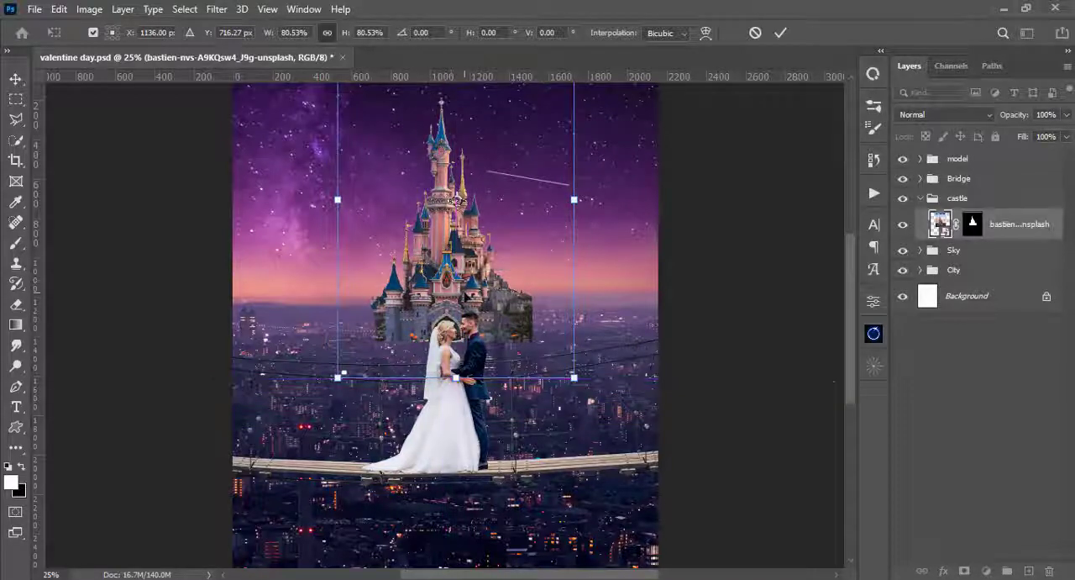
{"action": "left_click_drag", "start_coordinate": [574, 378], "coordinate": [578, 383]}
{"action": "key", "text": "ctrl+minus"}
{"action": "key", "text": "ctrl+plus"}
{"action": "left_click_drag", "start_coordinate": [446, 308], "coordinate": [446, 312]}
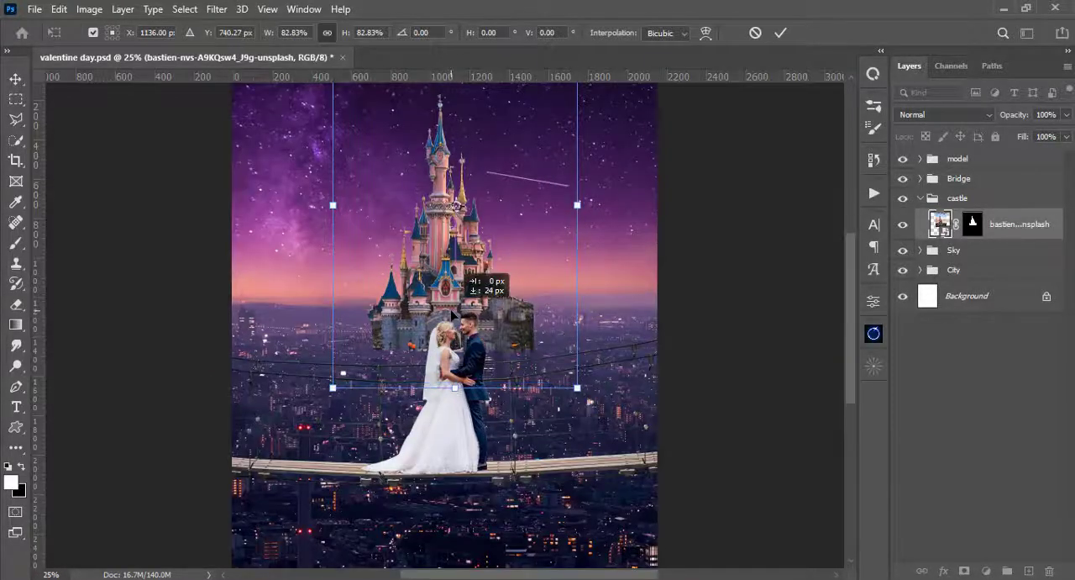
- Try reshaping the castle to about 97% width and 93% height, raised higher behind the couple
{"action": "left_click_drag", "start_coordinate": [577, 387], "coordinate": [593, 409]}
{"action": "key", "text": "ctrl+minus"}
{"action": "left_click_drag", "start_coordinate": [542, 381], "coordinate": [547, 386]}
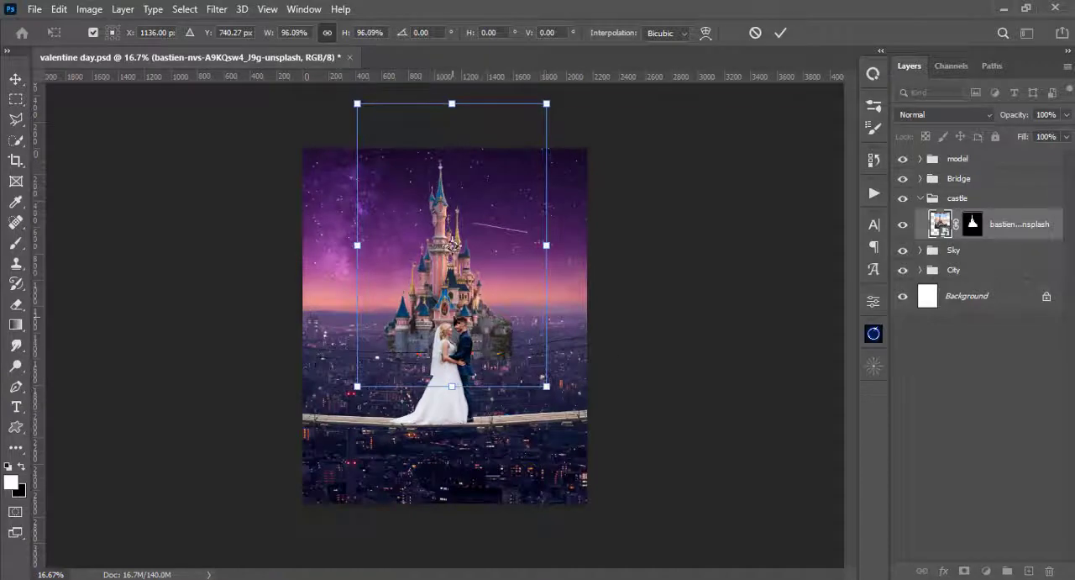
{"action": "left_click_drag", "start_coordinate": [496, 328], "coordinate": [499, 322]}
{"action": "left_click_drag", "start_coordinate": [550, 381], "coordinate": [547, 377]}
{"action": "left_click_drag", "start_coordinate": [547, 239], "coordinate": [558, 240]}
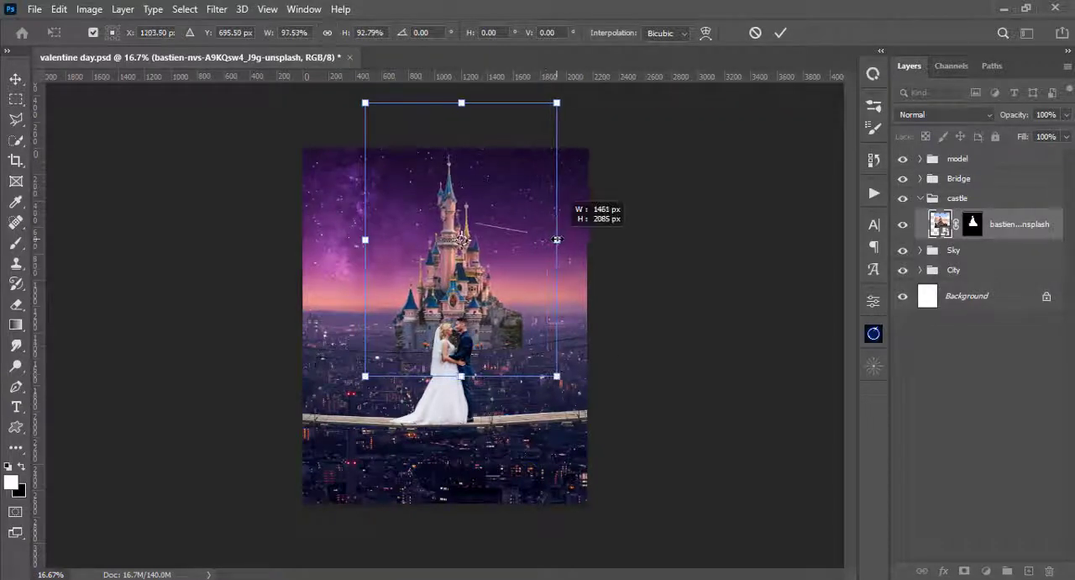
{"action": "left_click_drag", "start_coordinate": [462, 241], "coordinate": [458, 235]}
{"action": "left_click_drag", "start_coordinate": [447, 294], "coordinate": [448, 293]}
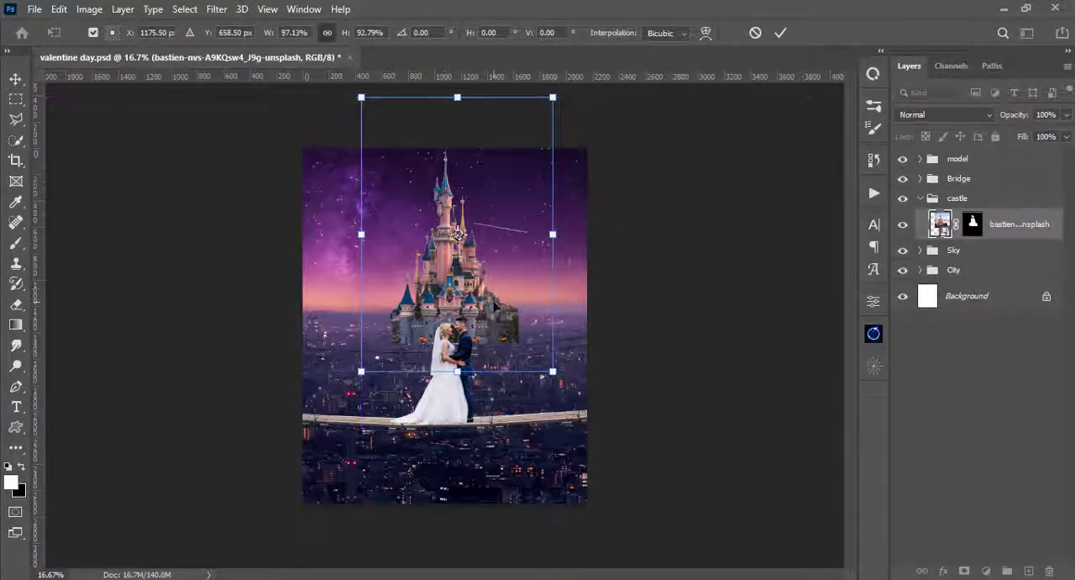
{"action": "key", "text": "Return"}
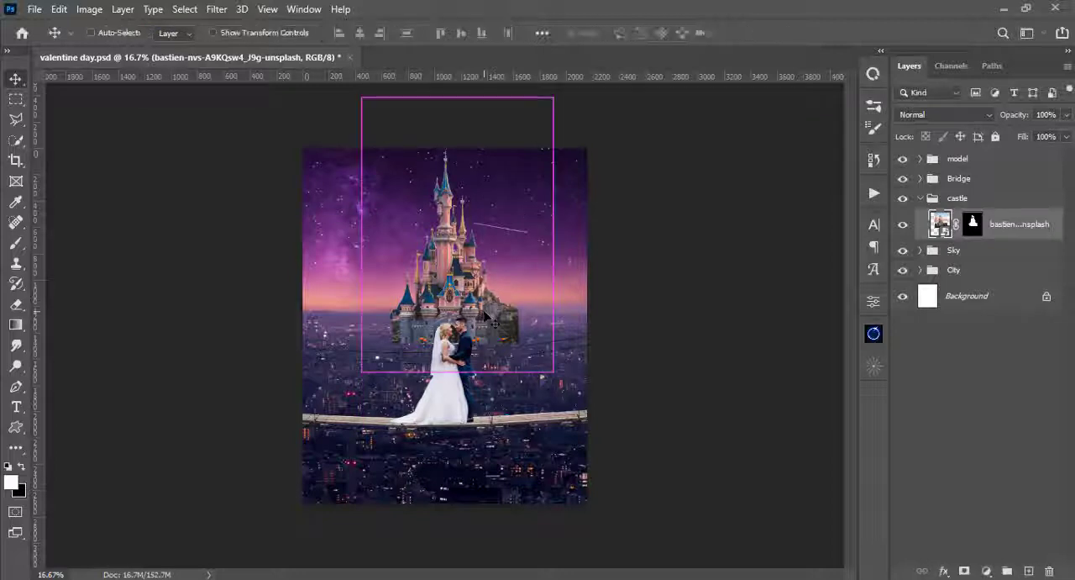
- Undo the castle transform and the couple's last shift
{"action": "key", "text": "ctrl+z"}
{"action": "key", "text": "ctrl+z"}
{"action": "key", "text": "ctrl+z"}
{"action": "key", "text": "ctrl+z"}
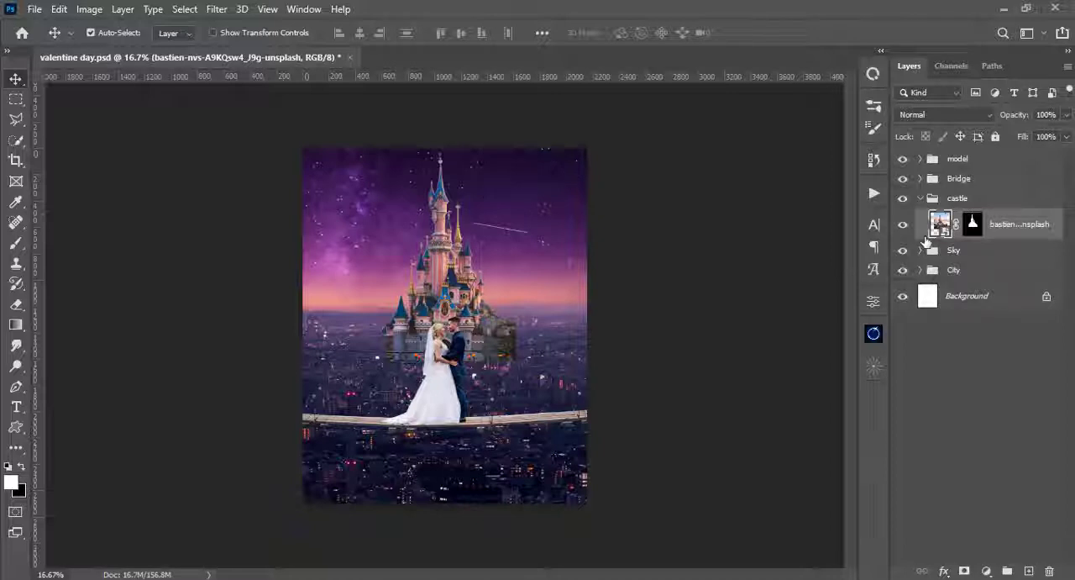
- Duplicate the castle layer, rename the lower one "original" and hide it as a backup
{"action": "key", "text": "ctrl+j"}
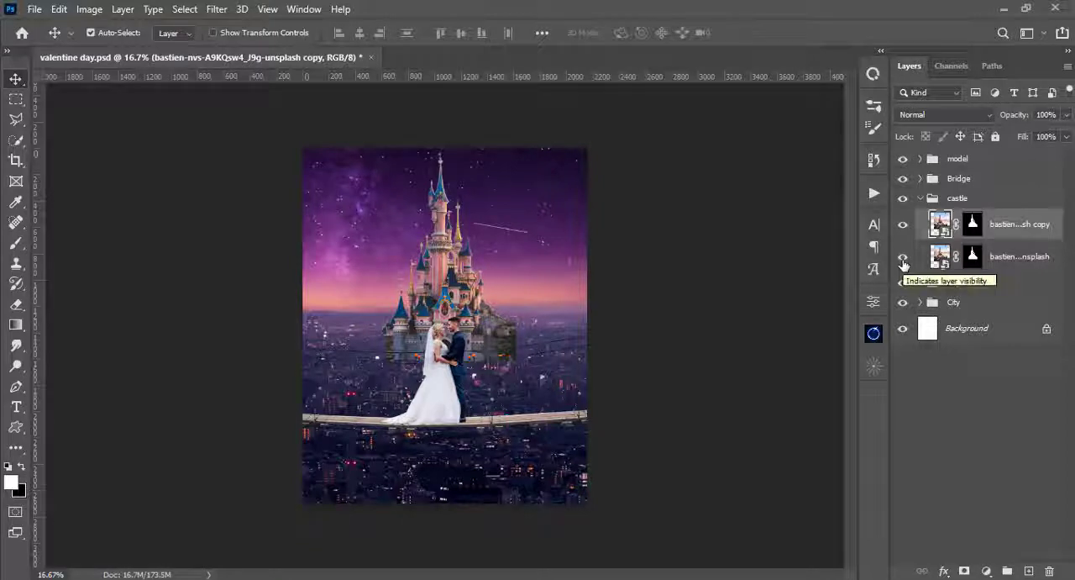
{"action": "double_click", "coordinate": [1027, 257]}
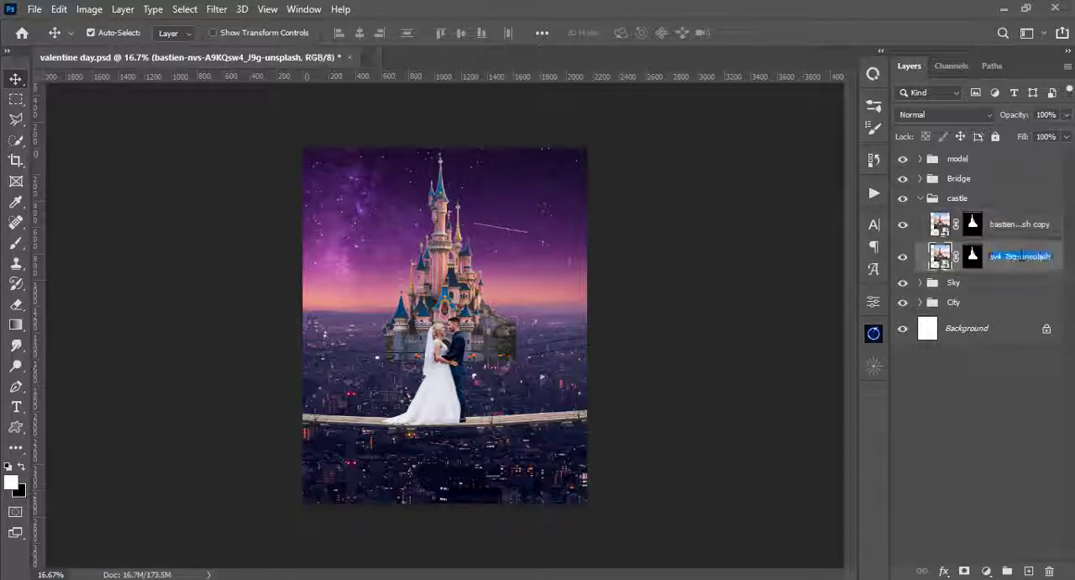
{"action": "key", "text": "BackSpace"}
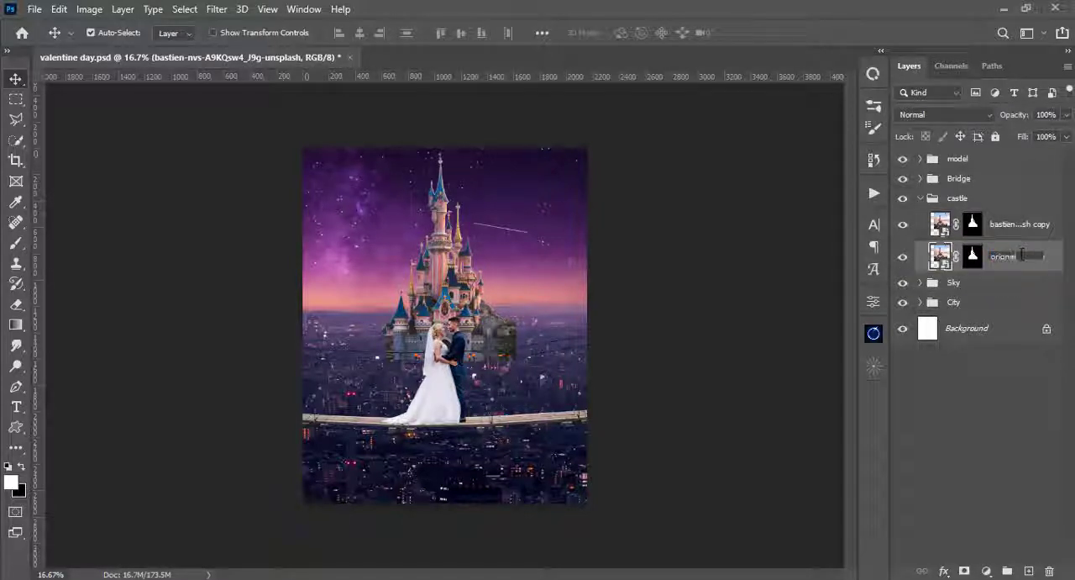
{"action": "type", "text": "original"}
{"action": "key", "text": "Return"}
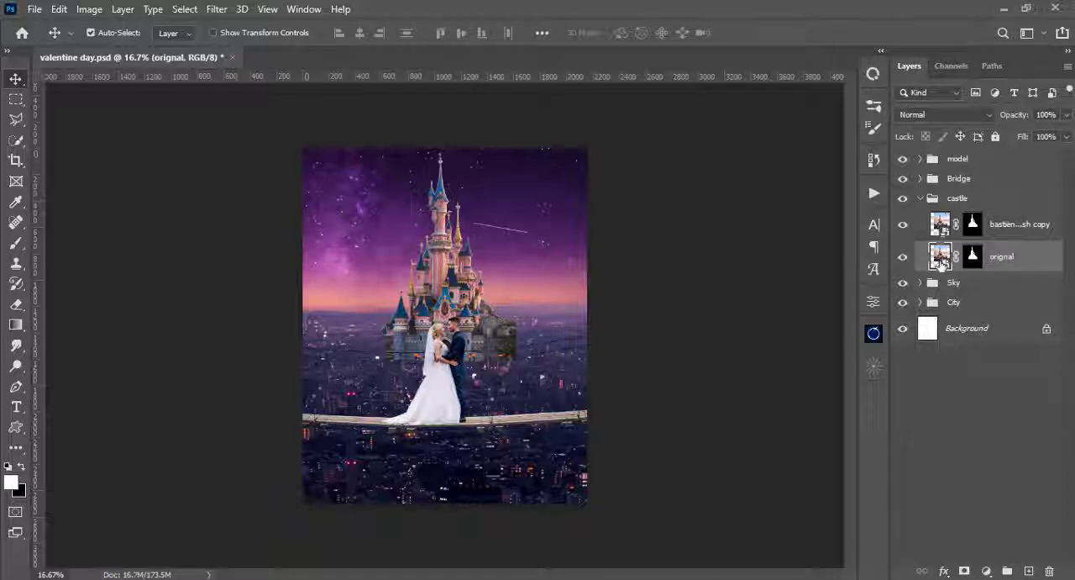
{"action": "left_click", "coordinate": [905, 255]}
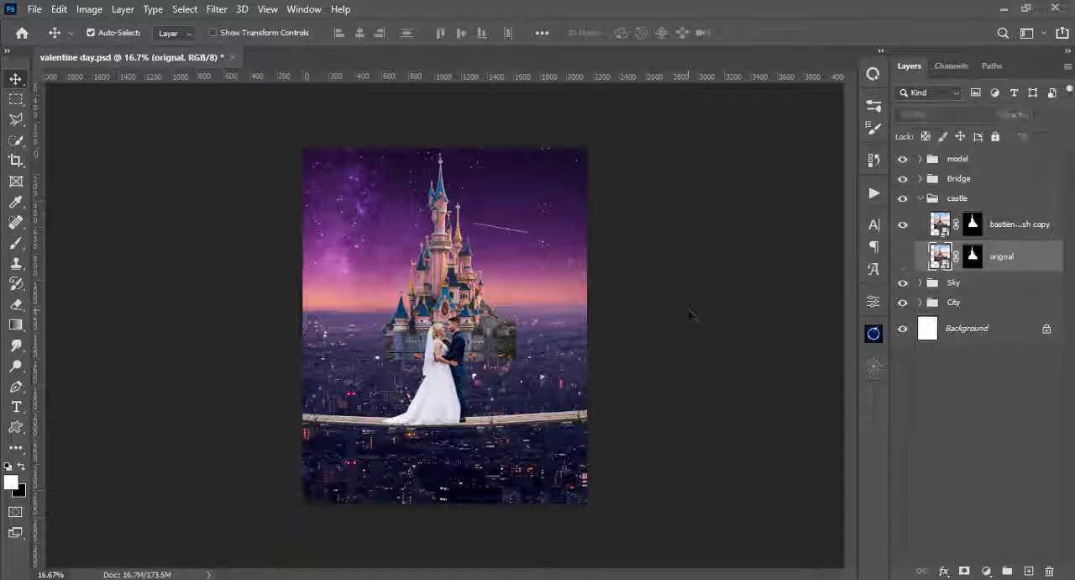
- Scale the castle copy up to about 104% around its centre and widen it slightly
{"action": "left_click", "coordinate": [948, 232]}
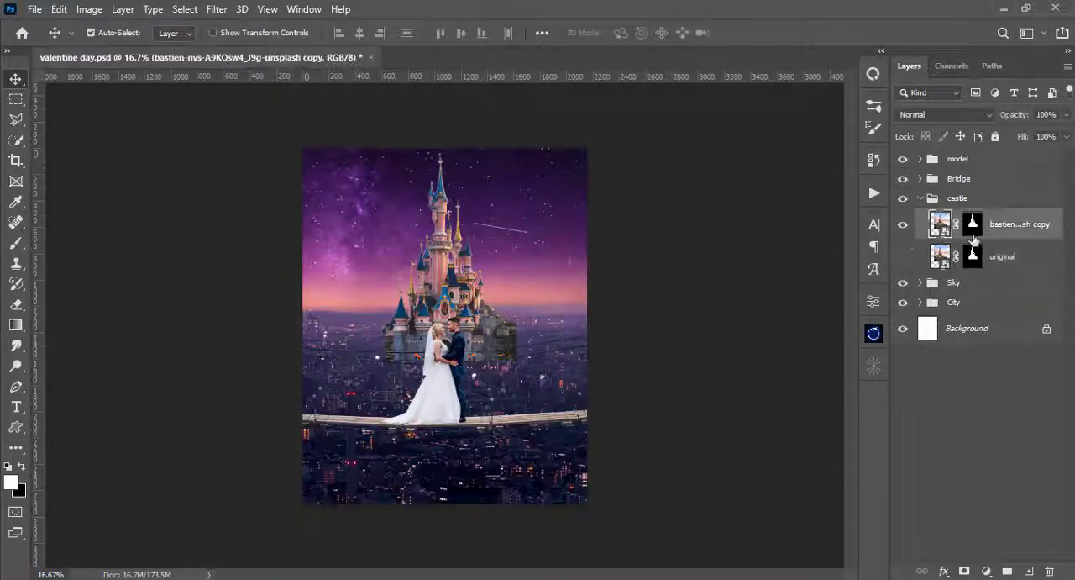
{"action": "key", "text": "ctrl+plus"}
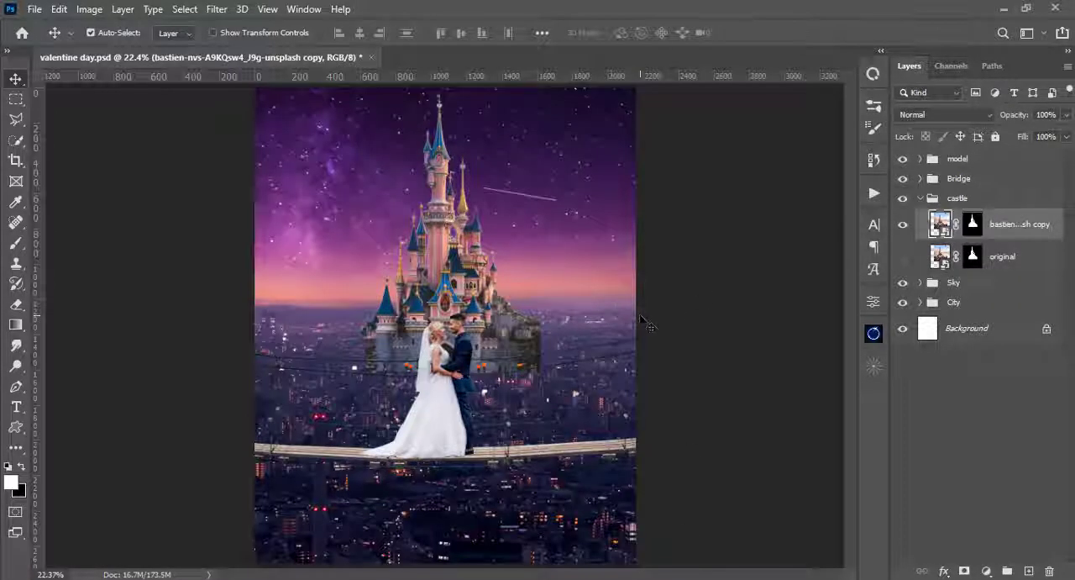
{"action": "key", "text": "ctrl+plus"}
{"action": "key", "text": "ctrl+minus"}
{"action": "key", "text": "ctrl+t"}
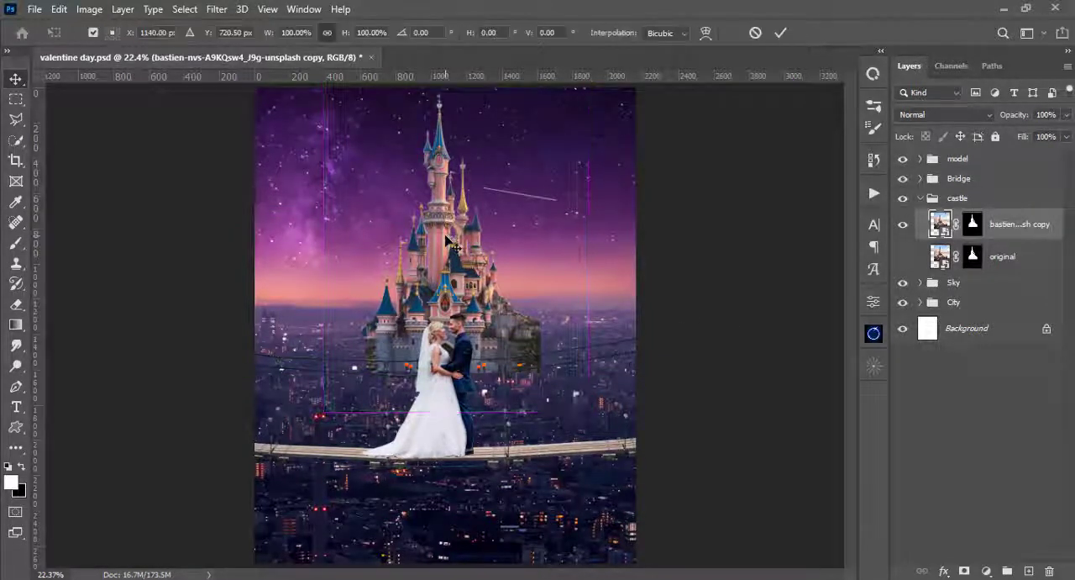
{"action": "left_click_drag", "start_coordinate": [588, 413], "coordinate": [598, 417]}
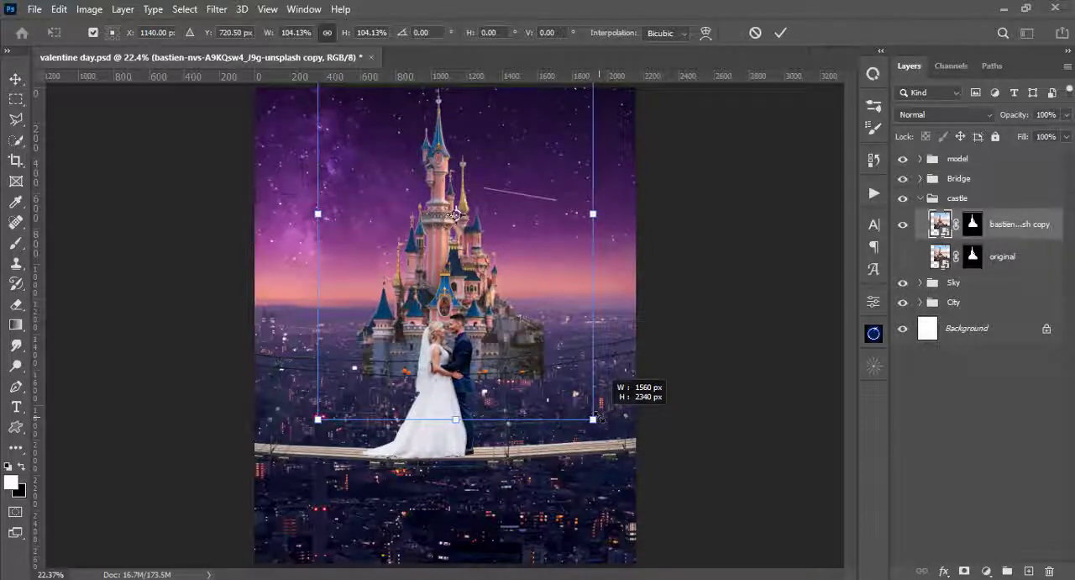
{"action": "left_click_drag", "start_coordinate": [594, 214], "coordinate": [610, 215]}
{"action": "key", "text": "Return"}
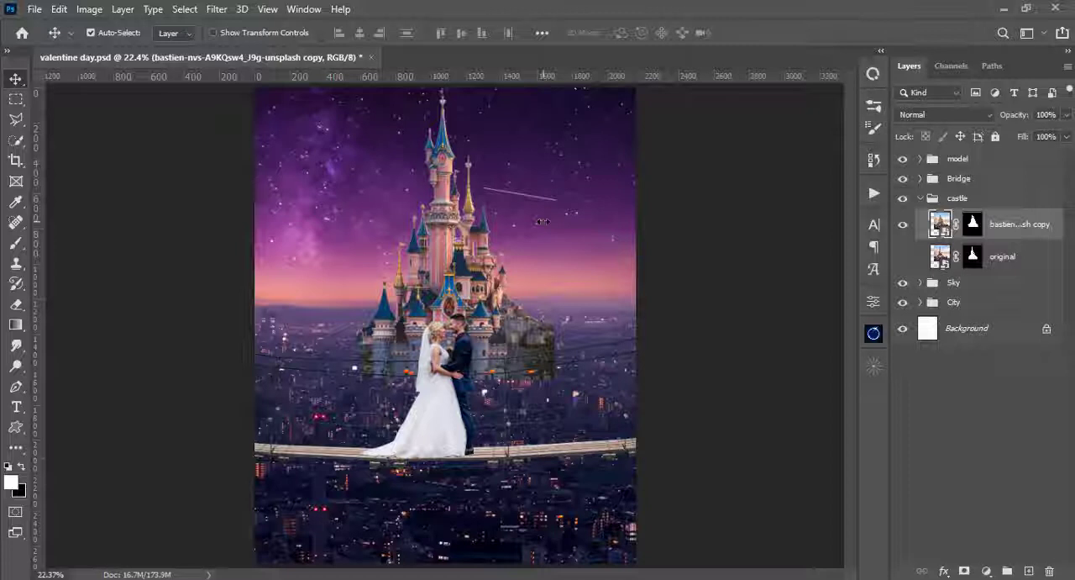
- Scale the widened castle copy down slightly with Free Transform
{"action": "key", "text": "ctrl+t"}
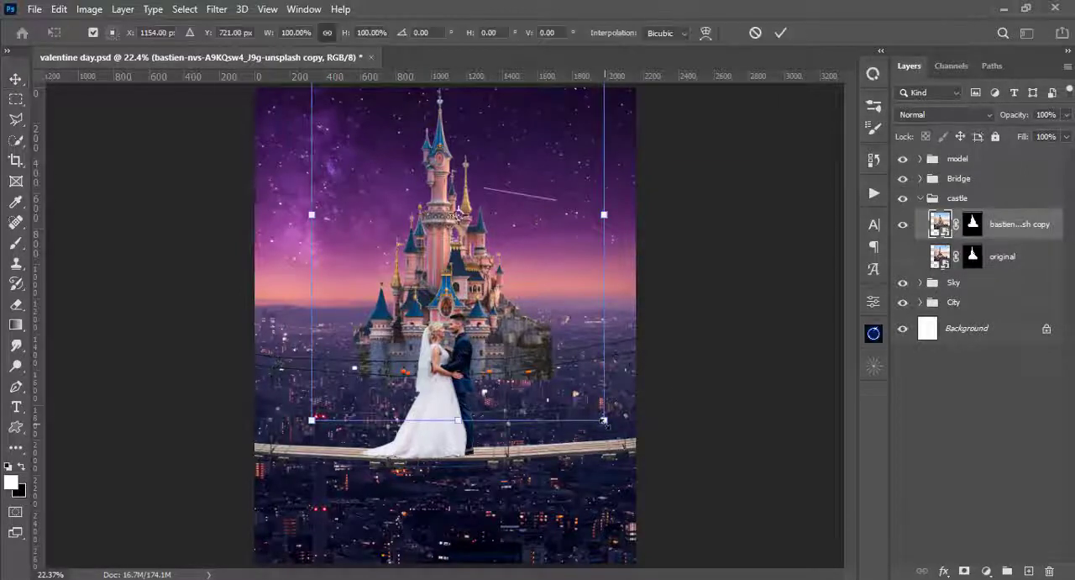
{"action": "left_click_drag", "start_coordinate": [604, 420], "coordinate": [602, 403]}
{"action": "key", "text": "Return"}
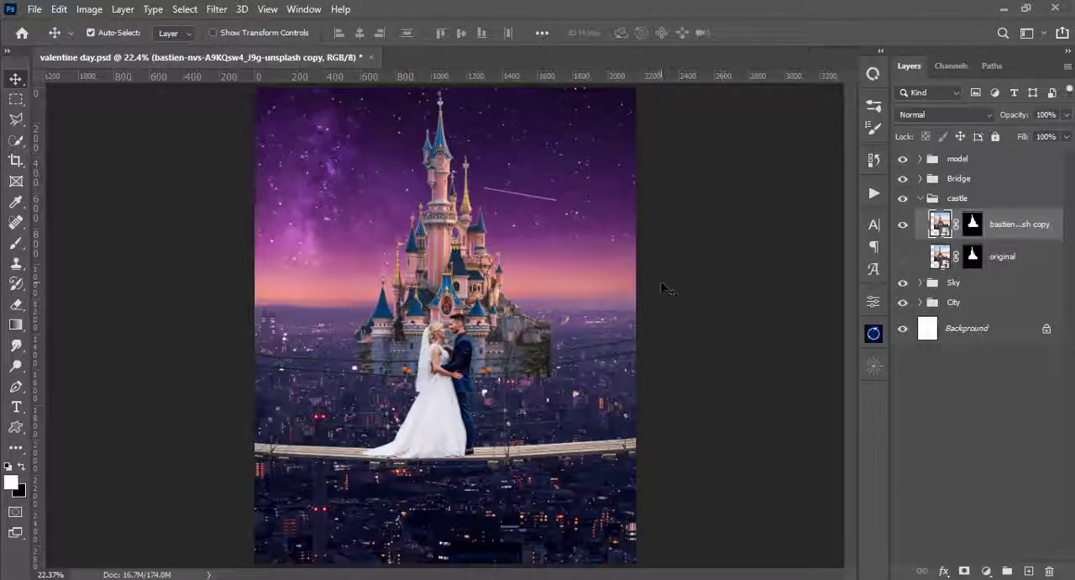
- Move the city photo down slightly behind the bridge and castle, keeping it horizontally centred on the canvas
{"action": "left_click", "coordinate": [530, 505]}
{"action": "key", "text": "ctrl+minus"}
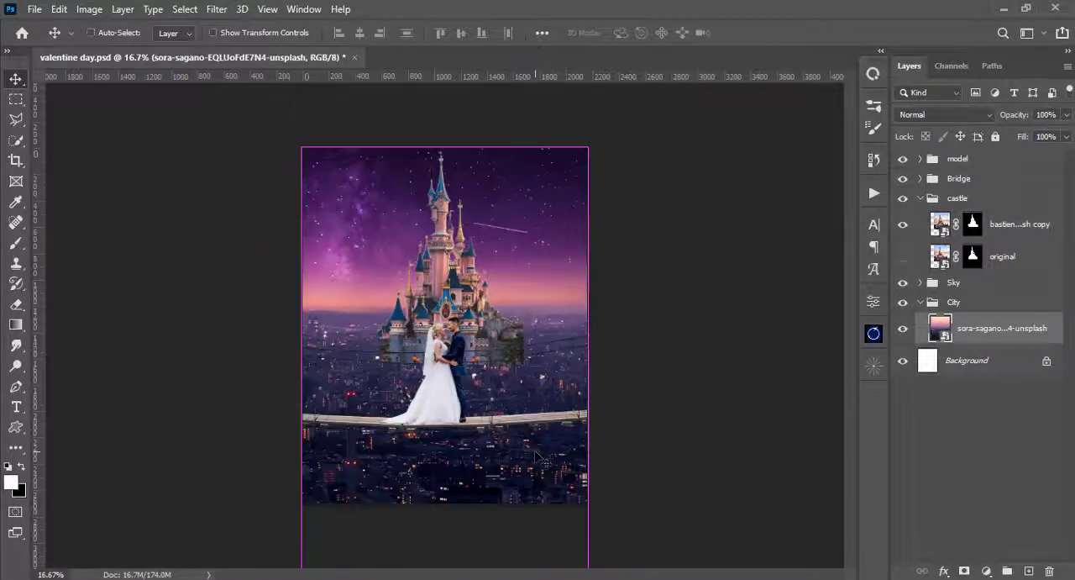
{"action": "left_click_drag", "start_coordinate": [502, 456], "coordinate": [498, 477]}
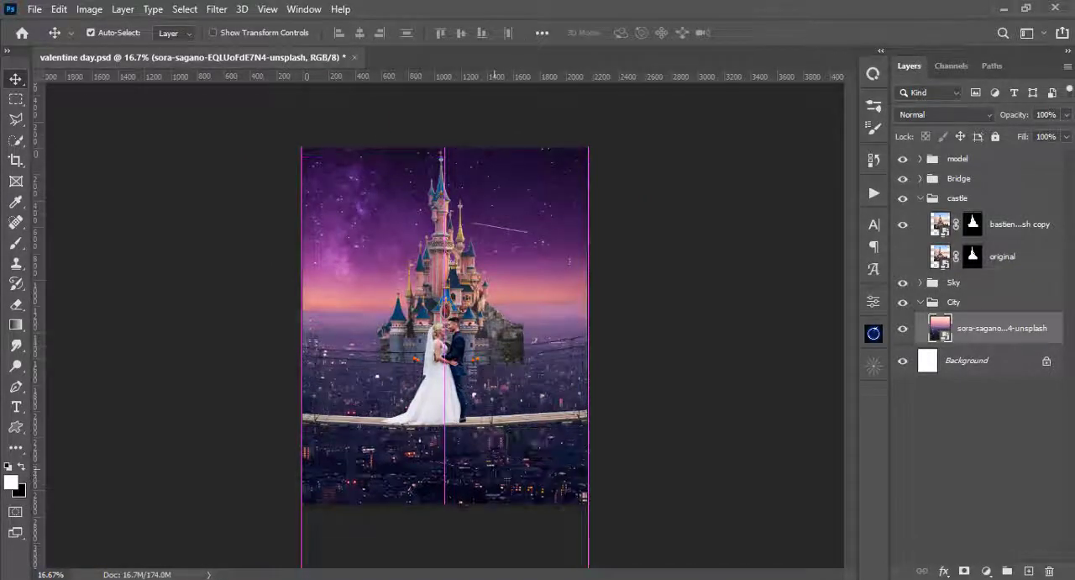
- Shift the whole Sky group down slightly with Free Transform to match the lowered city
{"action": "left_click", "coordinate": [921, 282]}
{"action": "left_click", "coordinate": [939, 288]}
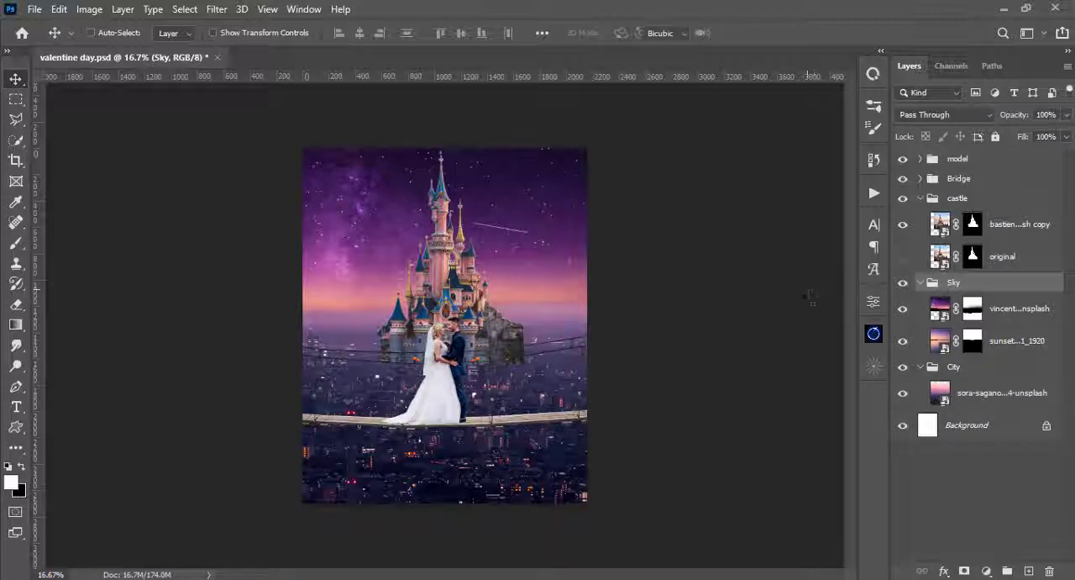
{"action": "key", "text": "ctrl+t"}
{"action": "mouse_move", "coordinate": [540, 246]}
{"action": "left_mouse_down"}
{"action": "mouse_move", "coordinate": [540, 257]}
{"action": "mouse_move", "coordinate": [531, 240]}
{"action": "mouse_move", "coordinate": [529, 290]}
{"action": "mouse_move", "coordinate": [533, 211]}
{"action": "mouse_move", "coordinate": [539, 240]}
{"action": "mouse_move", "coordinate": [528, 211]}
{"action": "mouse_move", "coordinate": [531, 225]}
{"action": "left_mouse_up"}
{"action": "key", "text": "ctrl+z"}
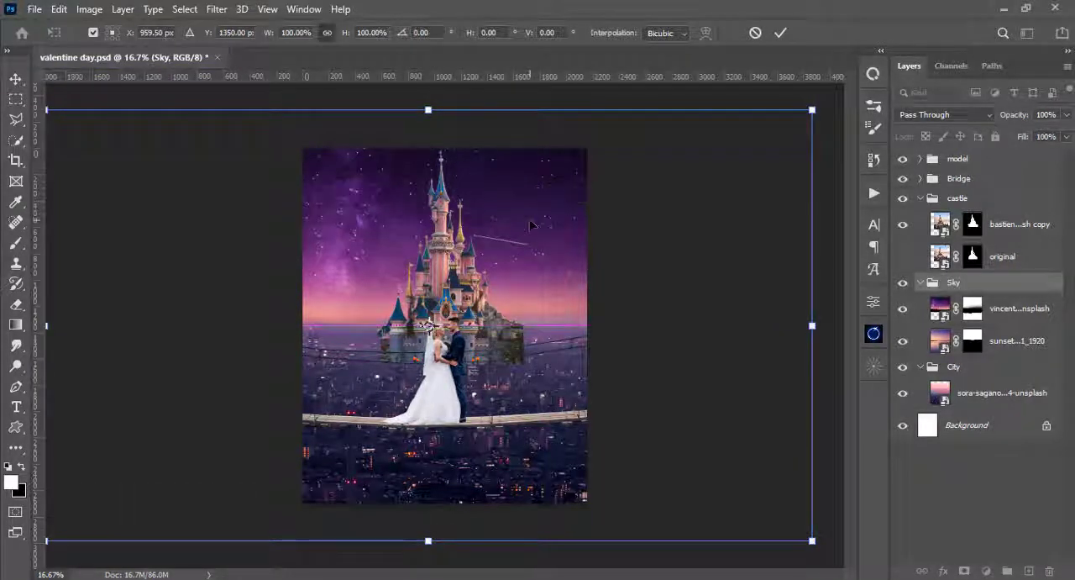
{"action": "key", "text": "Return"}
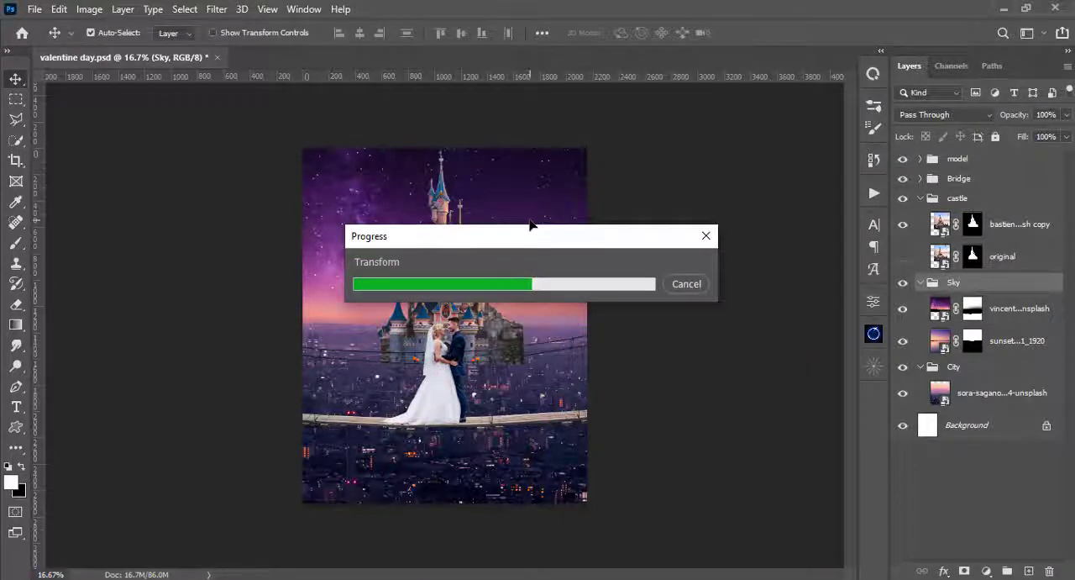
{"action": "scroll", "coordinate": [531, 225], "scroll_direction": "up", "scroll_amount": 2}
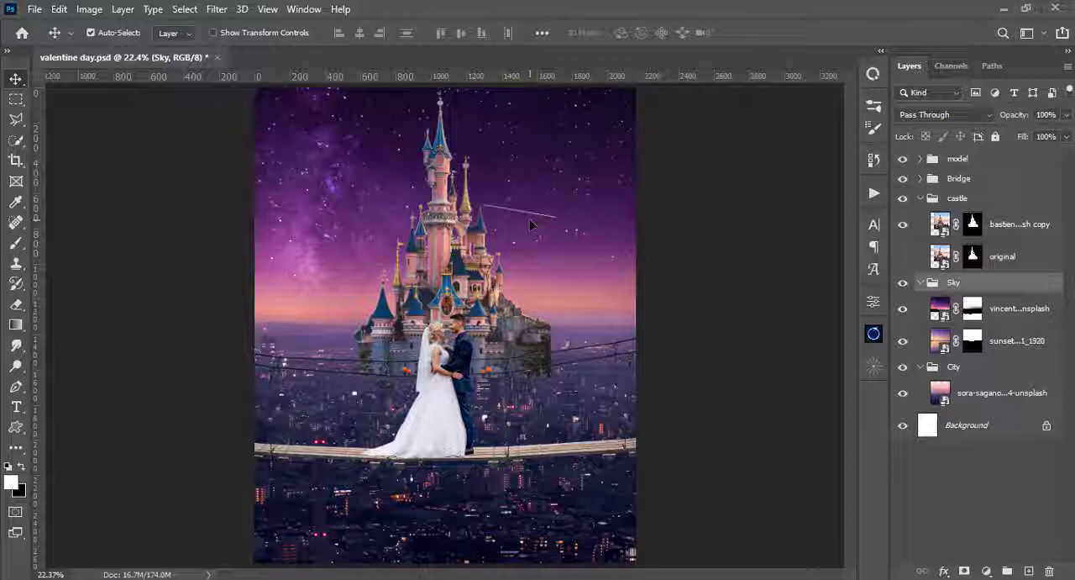
- Scale the castle copy down to about 97% around its centre and adjust its width slightly with Free Transform
{"action": "left_click", "coordinate": [458, 243]}
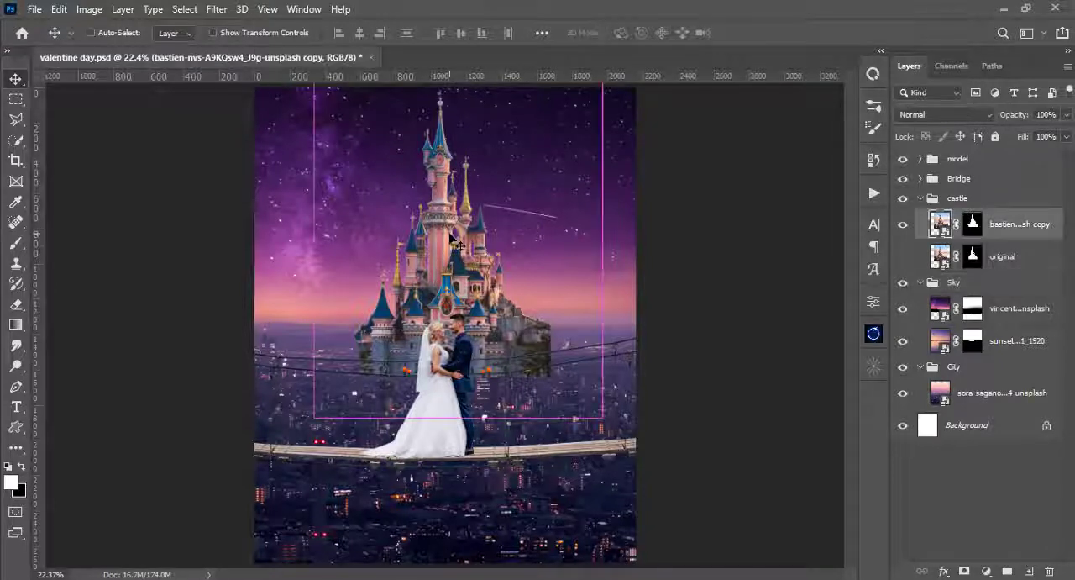
{"action": "key", "text": "ctrl+t"}
{"action": "left_click_drag", "start_coordinate": [602, 416], "coordinate": [602, 412]}
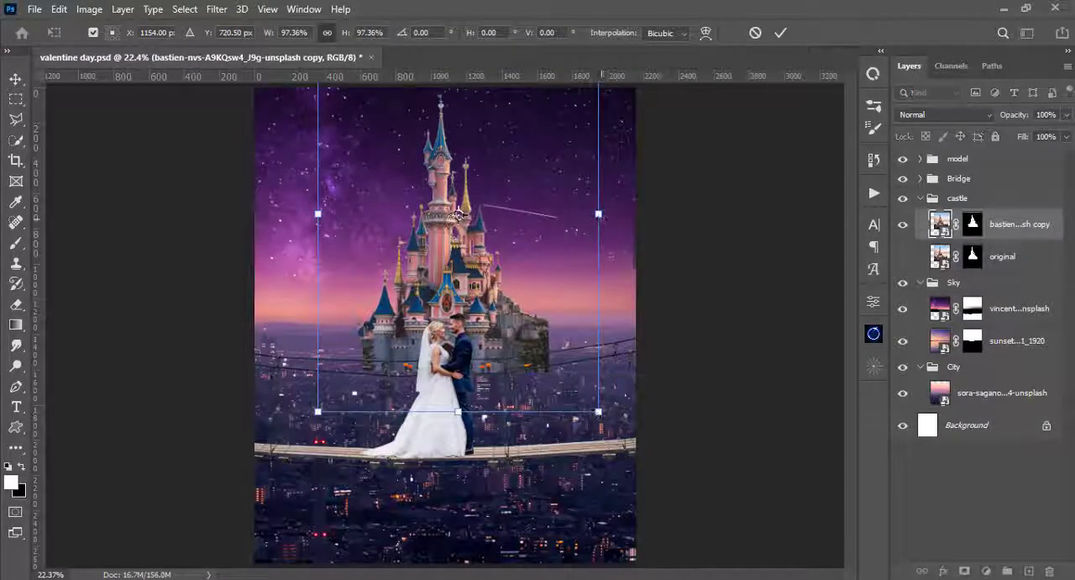
{"action": "left_click_drag", "start_coordinate": [601, 214], "coordinate": [596, 222]}
{"action": "key", "text": "Return"}
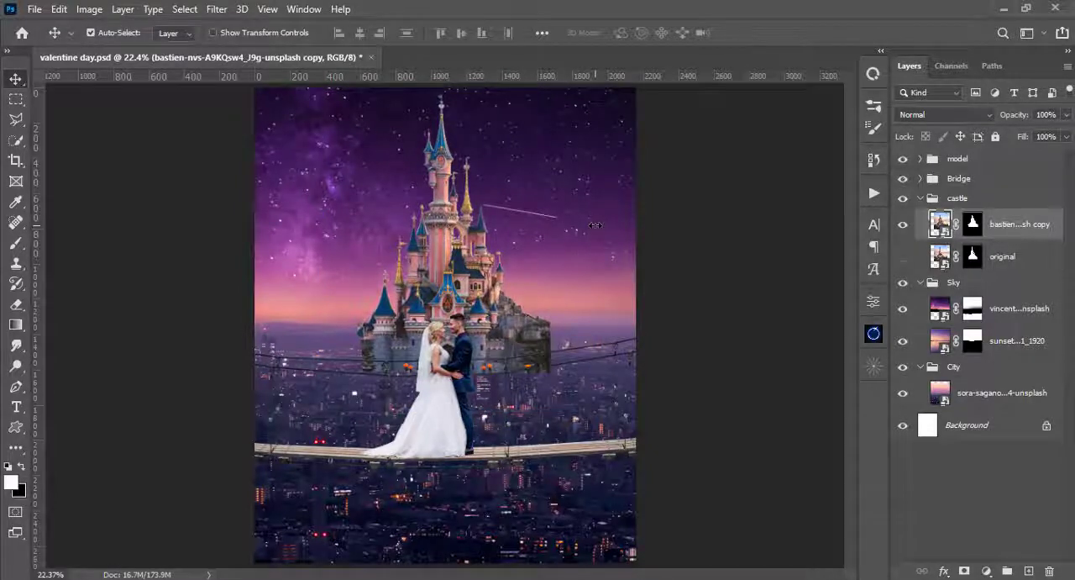
{"action": "key", "text": "ctrl+minus"}
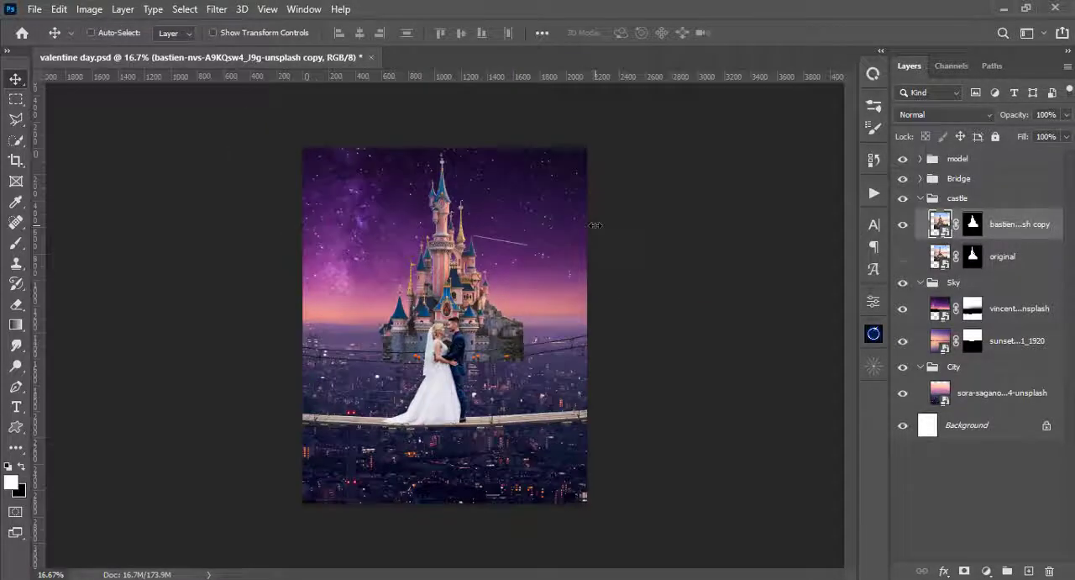
{"action": "key", "text": "ctrl+plus"}
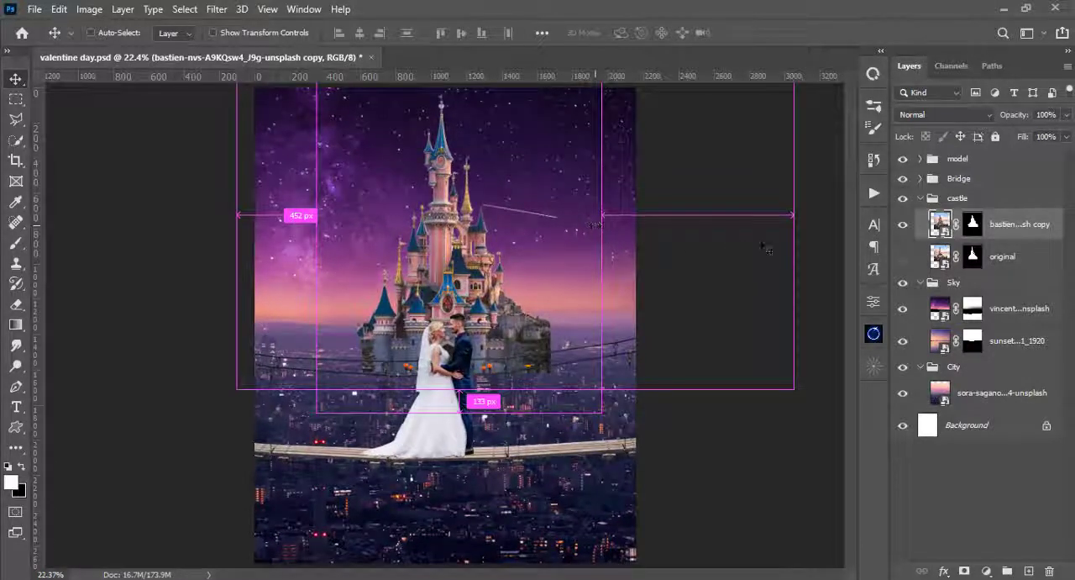
- Collapse the castle, Sky and City groups in the layer stack
{"action": "left_click", "coordinate": [921, 198]}
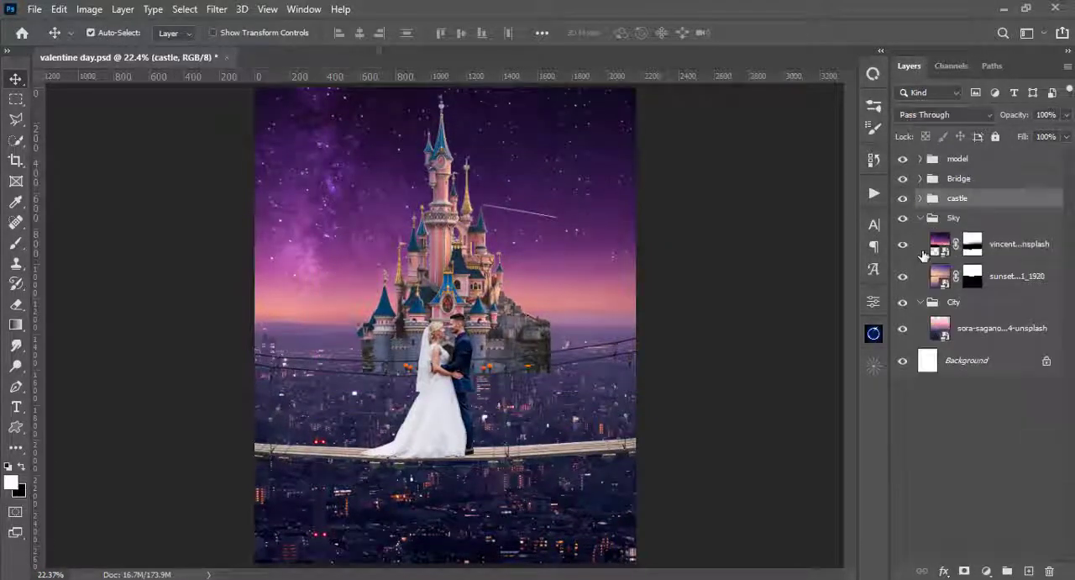
{"action": "left_click", "coordinate": [921, 219]}
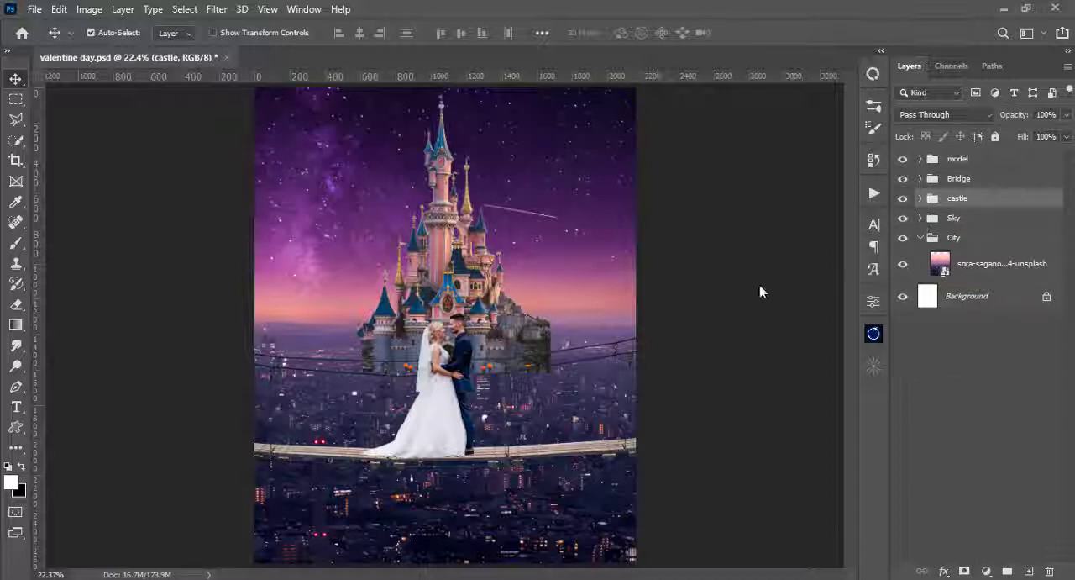
{"action": "left_click", "coordinate": [919, 243]}
{"action": "left_click", "coordinate": [920, 240]}
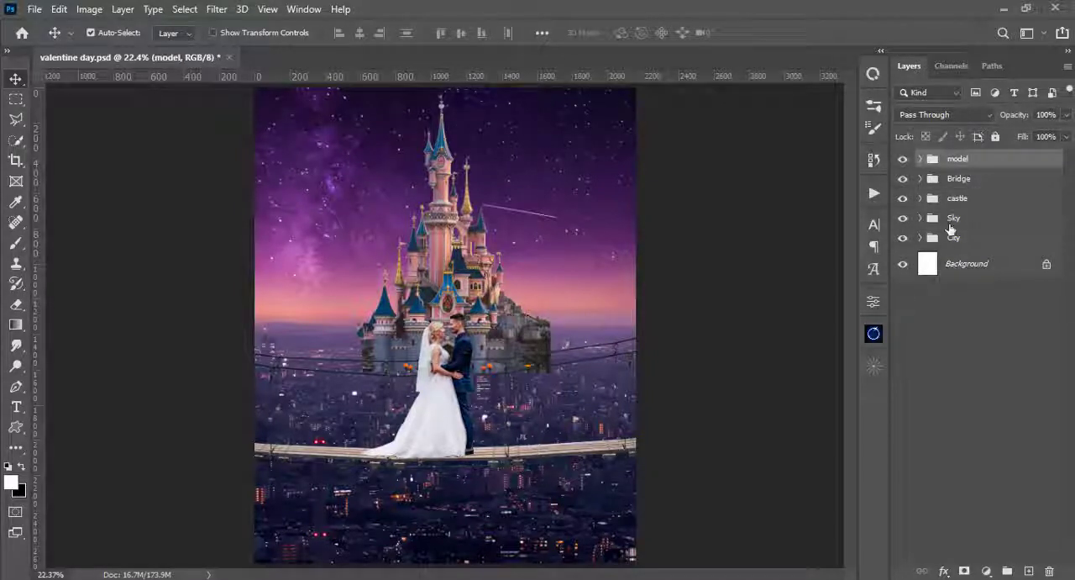
- Toggle the visibility of the Sky group and its starry sky layer to compare the image with and without them
{"action": "left_click", "coordinate": [951, 223]}
{"action": "left_click", "coordinate": [903, 220]}
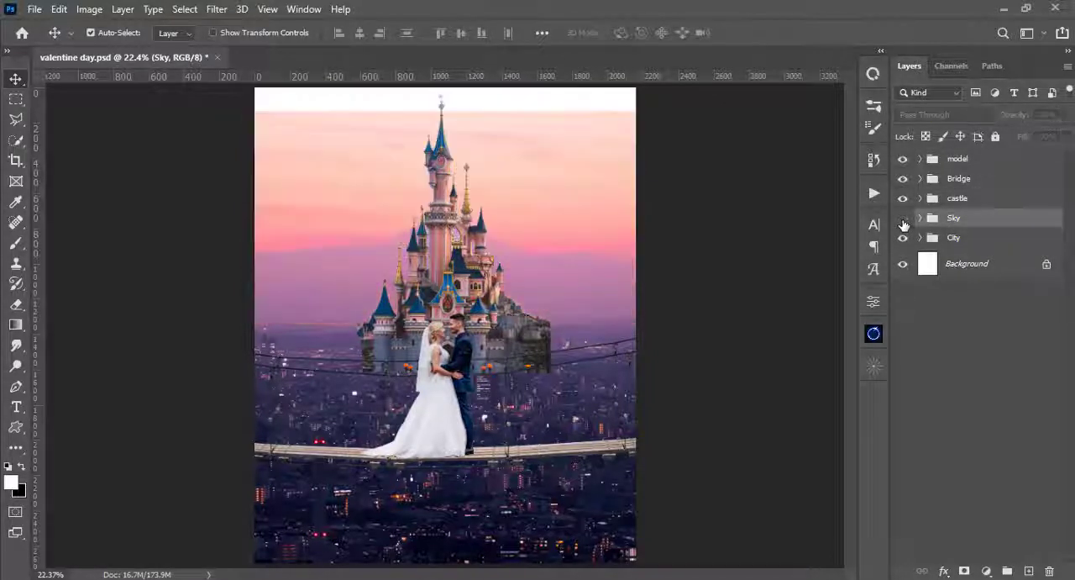
{"action": "left_click", "coordinate": [905, 222]}
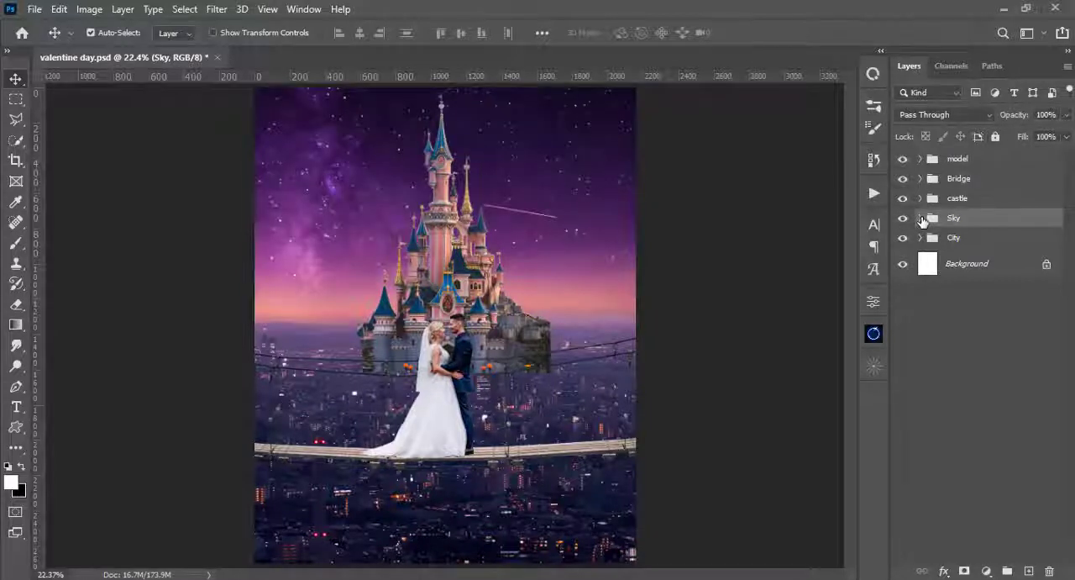
{"action": "left_click", "coordinate": [921, 219]}
{"action": "left_click", "coordinate": [939, 243]}
{"action": "left_click", "coordinate": [903, 244]}
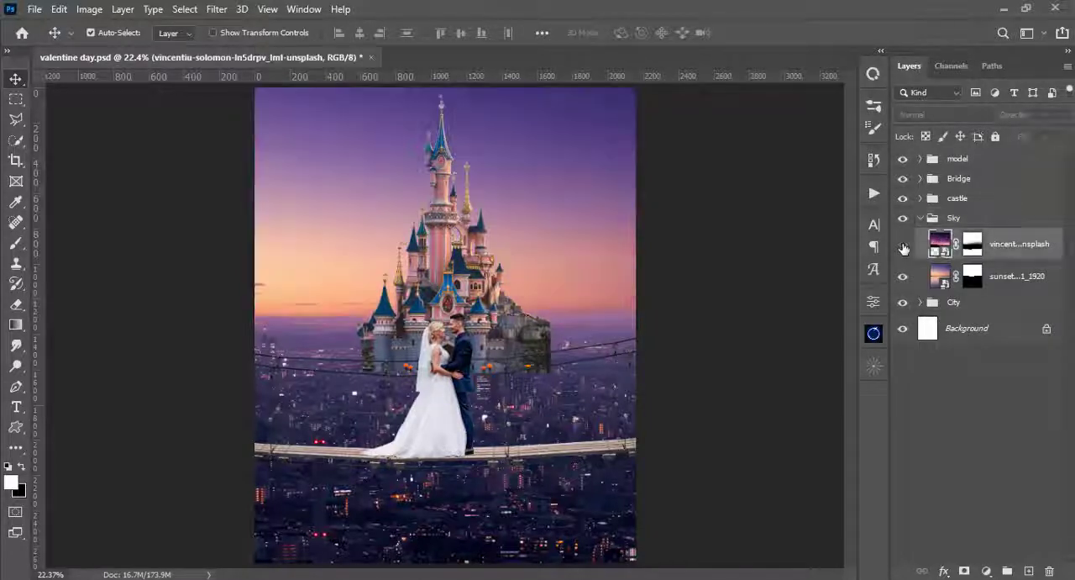
{"action": "left_click", "coordinate": [903, 244]}
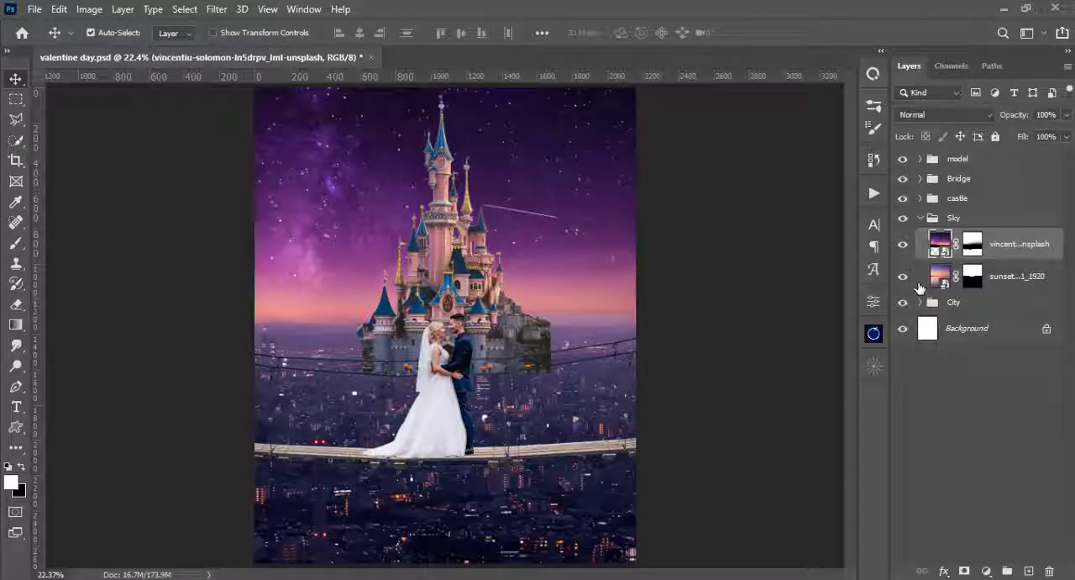
- Add a Selective Color adjustment above the starry sky layer and clip it to that layer
{"action": "left_click", "coordinate": [986, 571]}
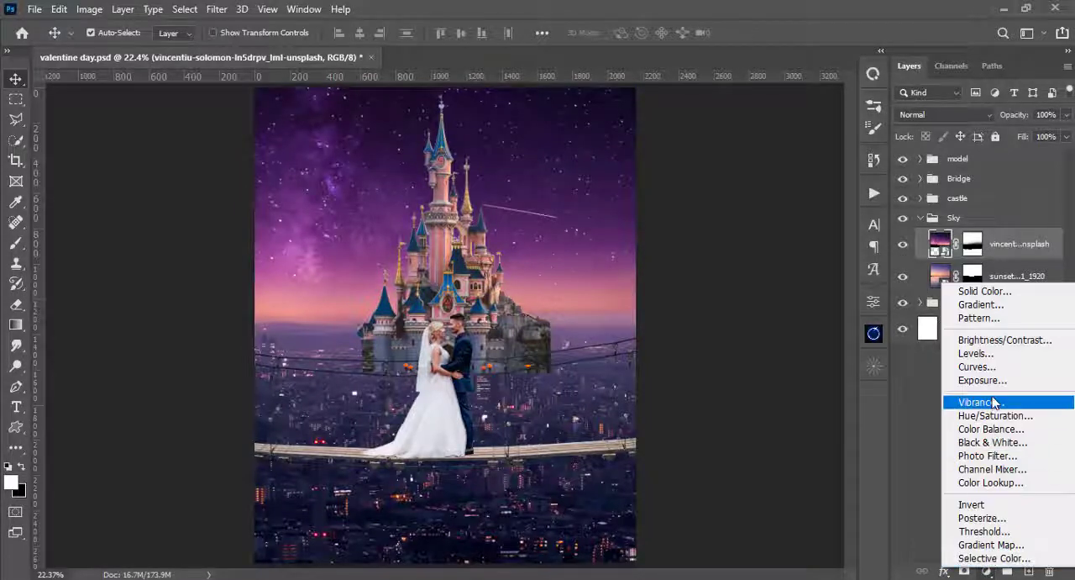
{"action": "left_click", "coordinate": [983, 560]}
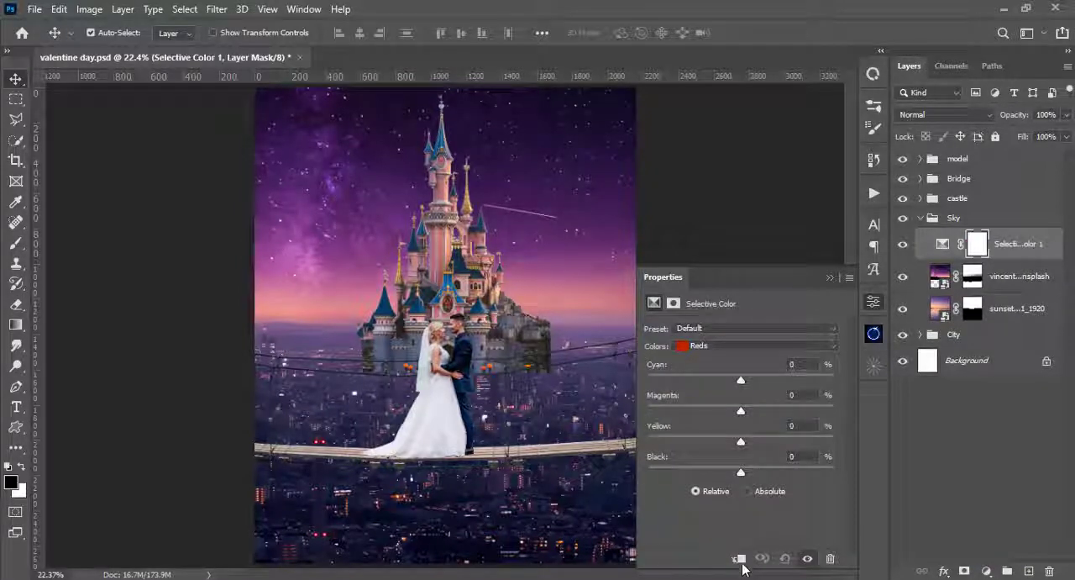
{"action": "left_click", "coordinate": [739, 559]}
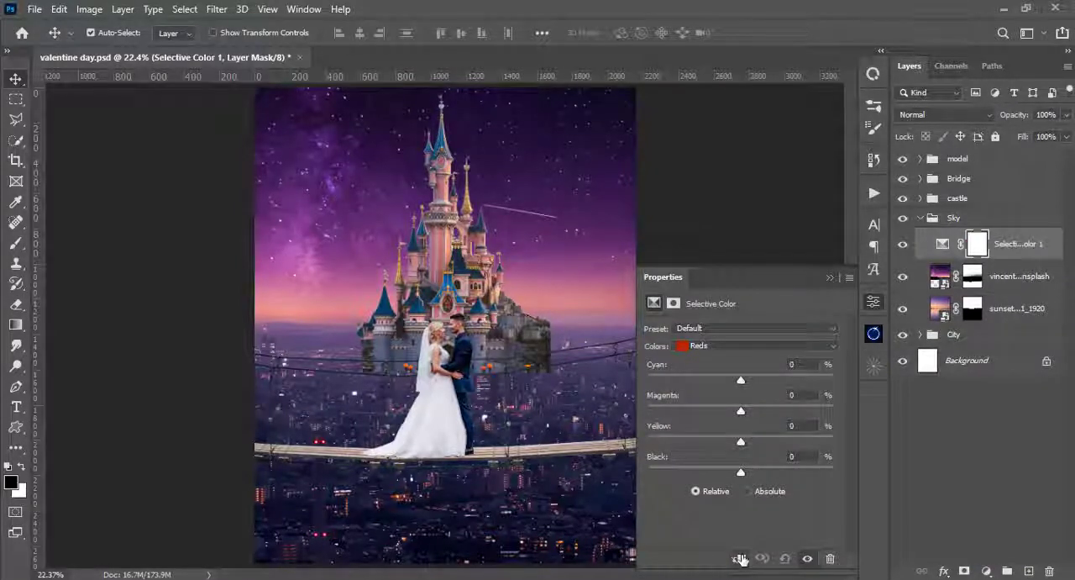
- Set the Blues in the sky's Selective Color adjustment to Cyan -75%, Yellow -17% and Black -53%
{"action": "left_click", "coordinate": [706, 348]}
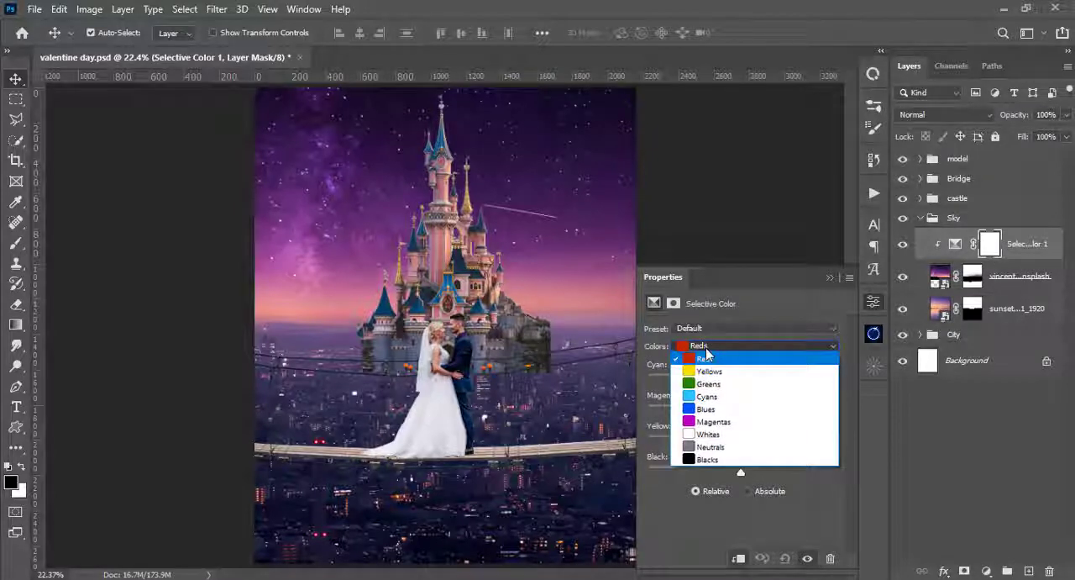
{"action": "left_click", "coordinate": [712, 412]}
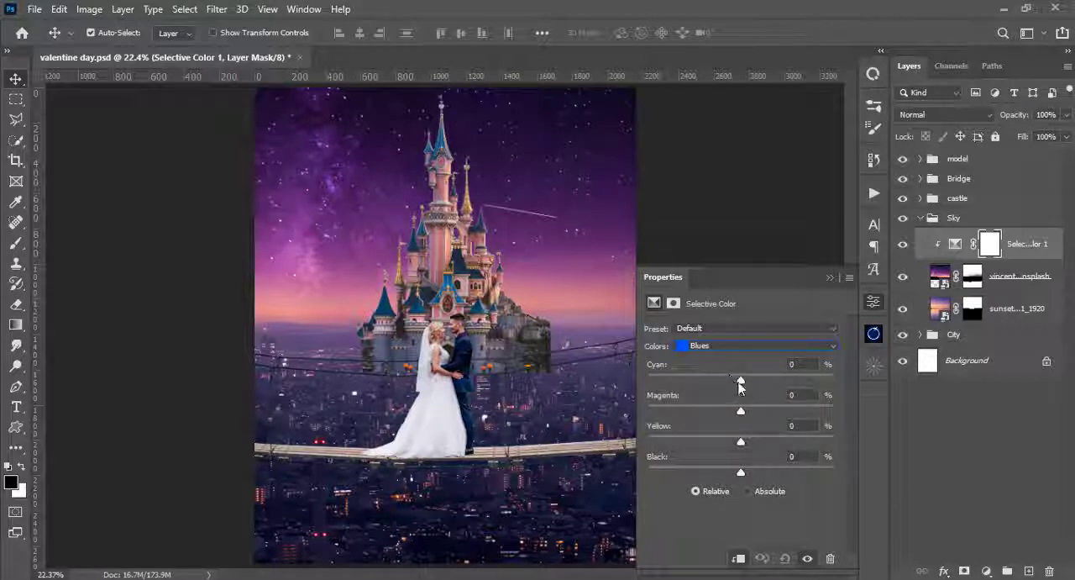
{"action": "left_click_drag", "start_coordinate": [740, 379], "coordinate": [670, 386]}
{"action": "left_click_drag", "start_coordinate": [672, 382], "coordinate": [672, 383]}
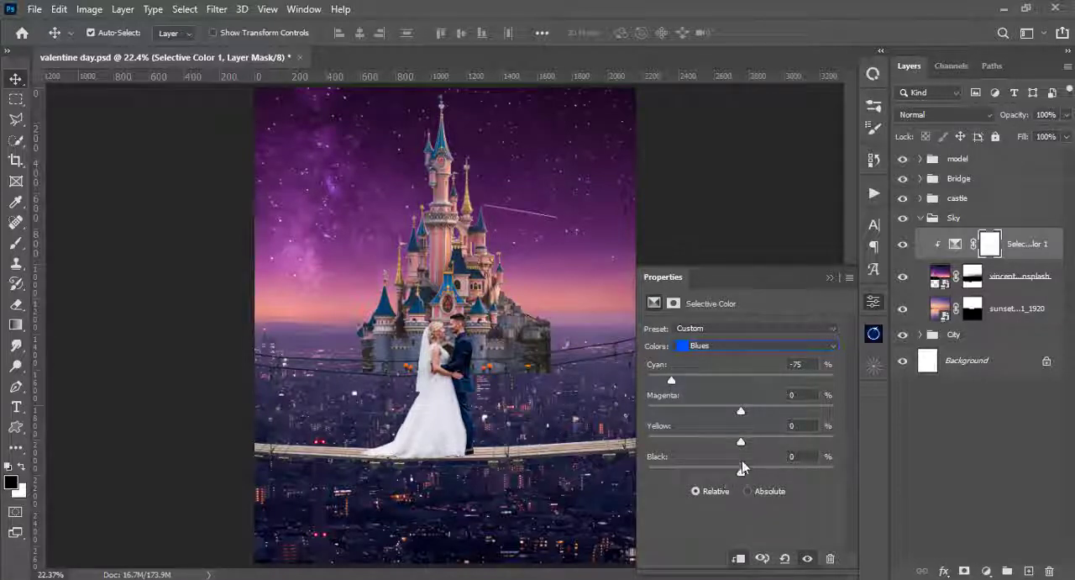
{"action": "left_click_drag", "start_coordinate": [741, 447], "coordinate": [668, 442]}
{"action": "left_click_drag", "start_coordinate": [778, 442], "coordinate": [727, 446]}
{"action": "left_click_drag", "start_coordinate": [744, 469], "coordinate": [749, 470]}
{"action": "left_click_drag", "start_coordinate": [735, 470], "coordinate": [691, 468]}
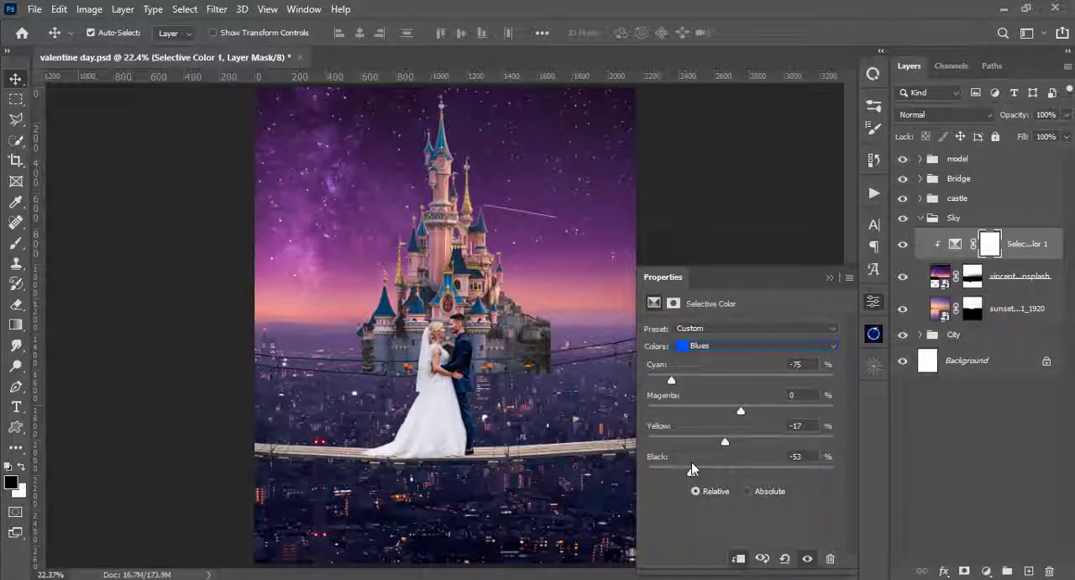
- Adjust the Black amount of the Yellows in the sky's Selective Color adjustment, and collapse the Sky group
{"action": "left_click", "coordinate": [728, 347]}
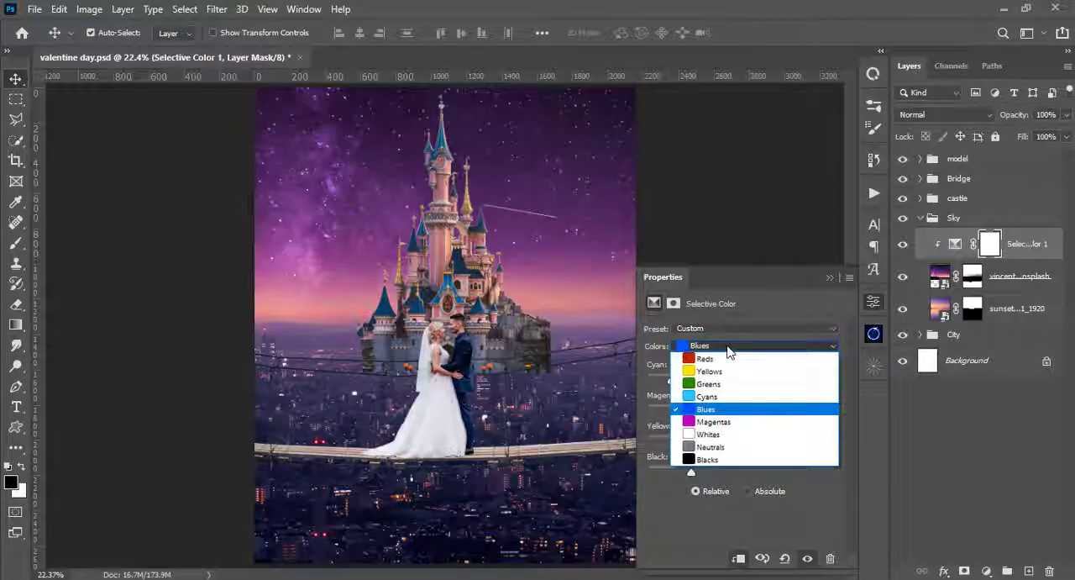
{"action": "left_click", "coordinate": [728, 371]}
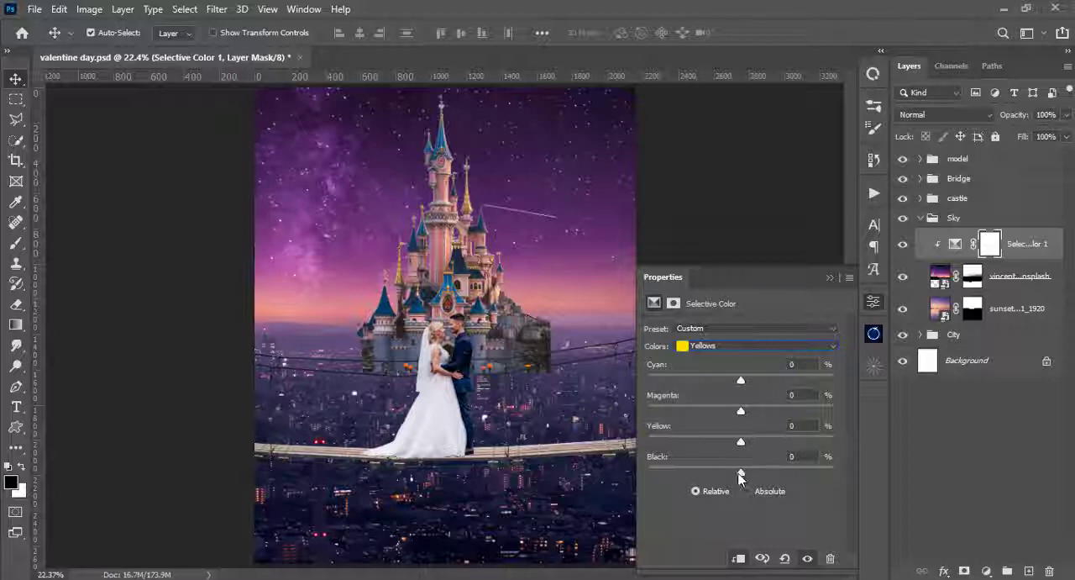
{"action": "left_click_drag", "start_coordinate": [740, 475], "coordinate": [809, 466]}
{"action": "left_click_drag", "start_coordinate": [673, 464], "coordinate": [695, 463]}
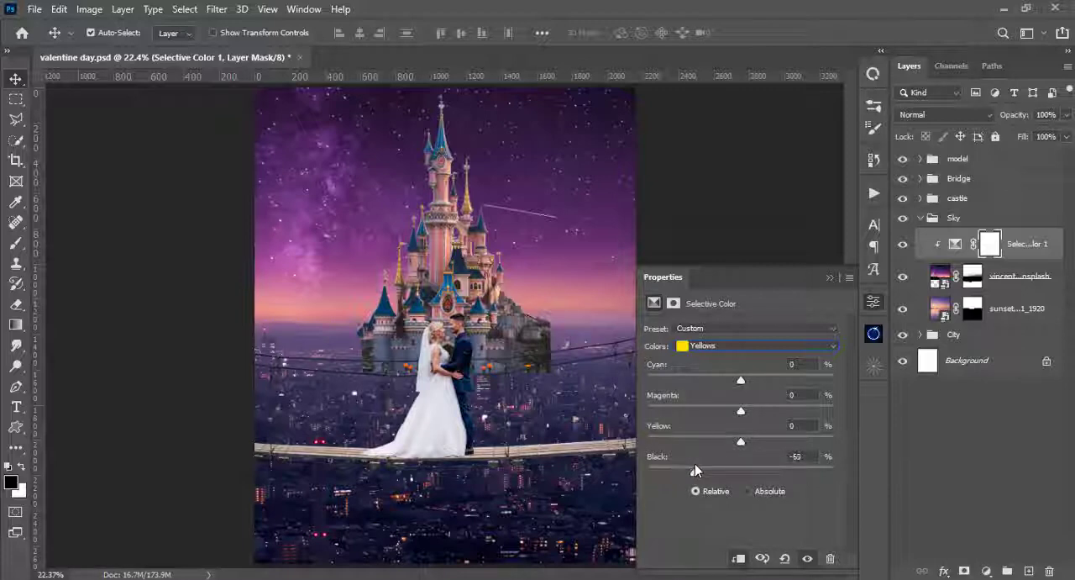
{"action": "left_click", "coordinate": [834, 278]}
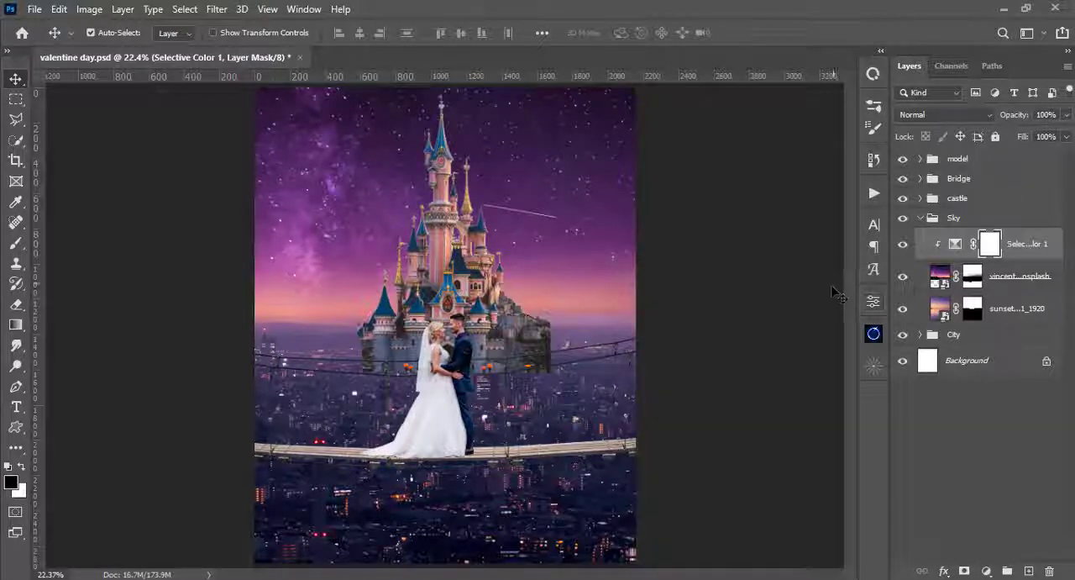
{"action": "left_click", "coordinate": [921, 217]}
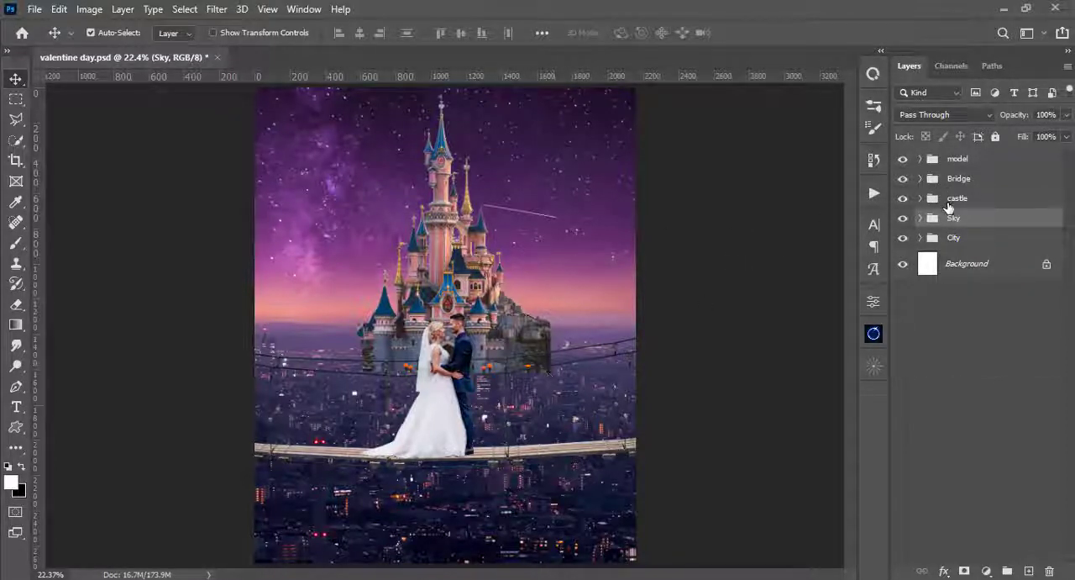
- Create a group named "fog" directly above the castle group and add an empty layer inside it
{"action": "left_click", "coordinate": [960, 183]}
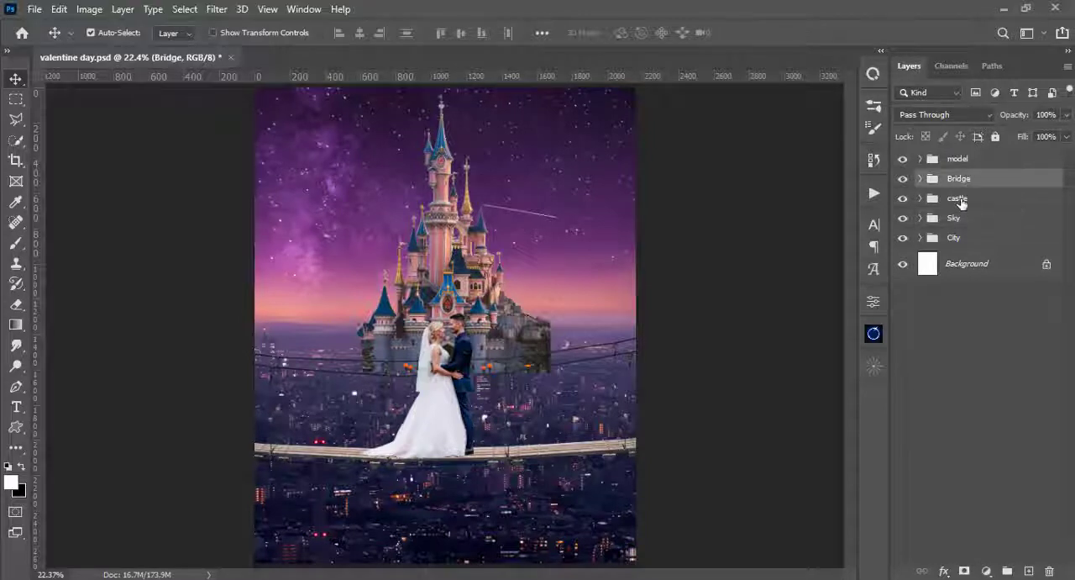
{"action": "left_click", "coordinate": [960, 200]}
{"action": "left_click", "coordinate": [921, 199]}
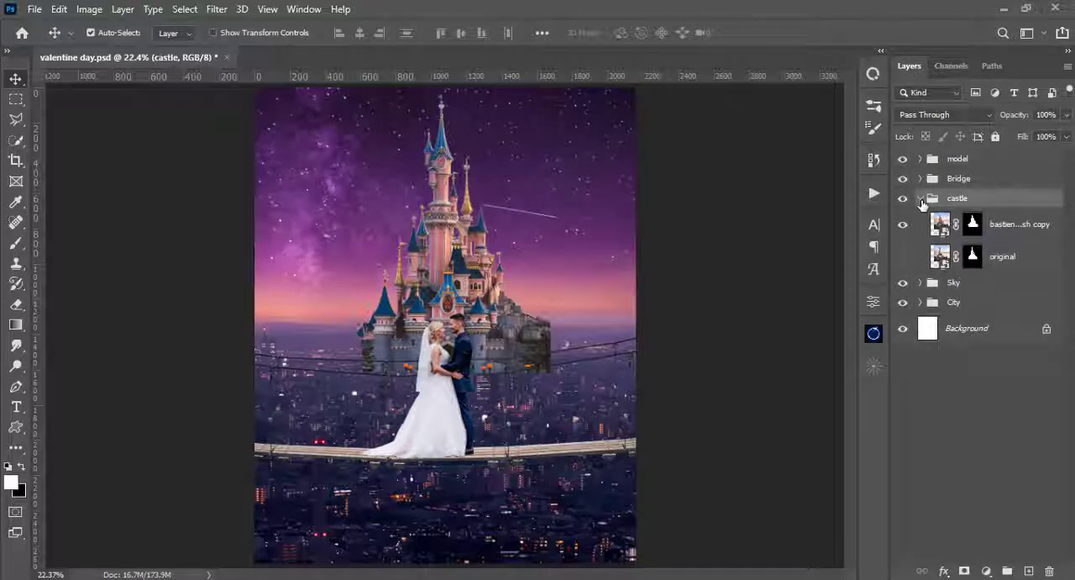
{"action": "left_click", "coordinate": [921, 199]}
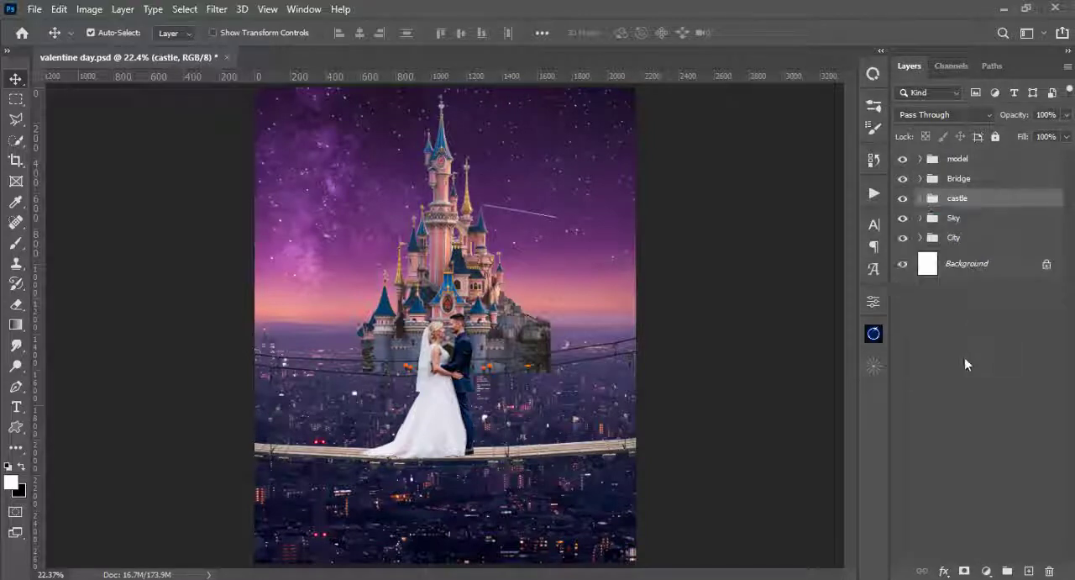
{"action": "left_click", "coordinate": [1007, 572]}
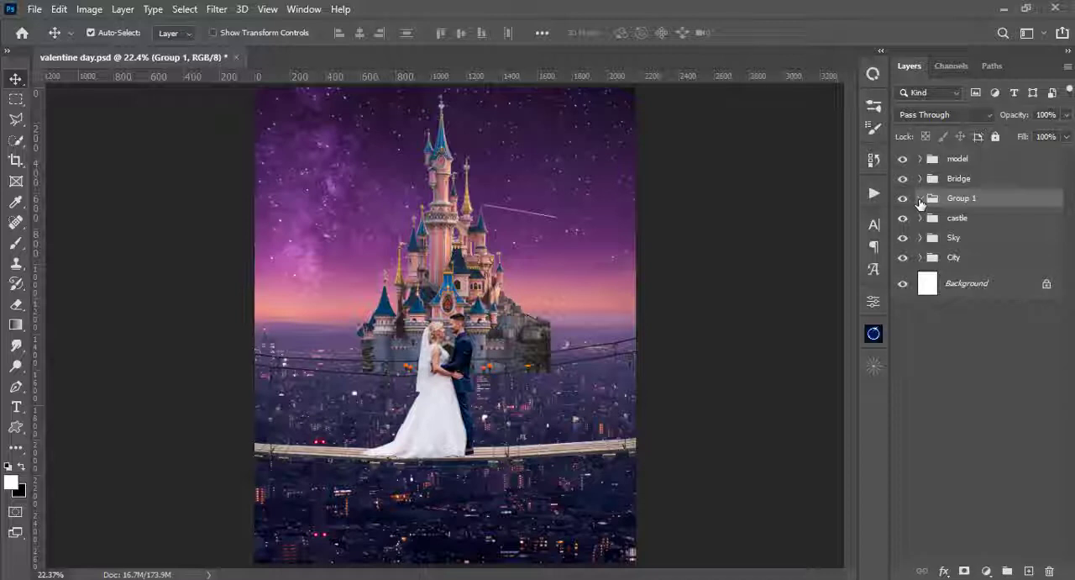
{"action": "double_click", "coordinate": [962, 200]}
{"action": "key", "text": "BackSpace"}
{"action": "key", "text": "Return"}
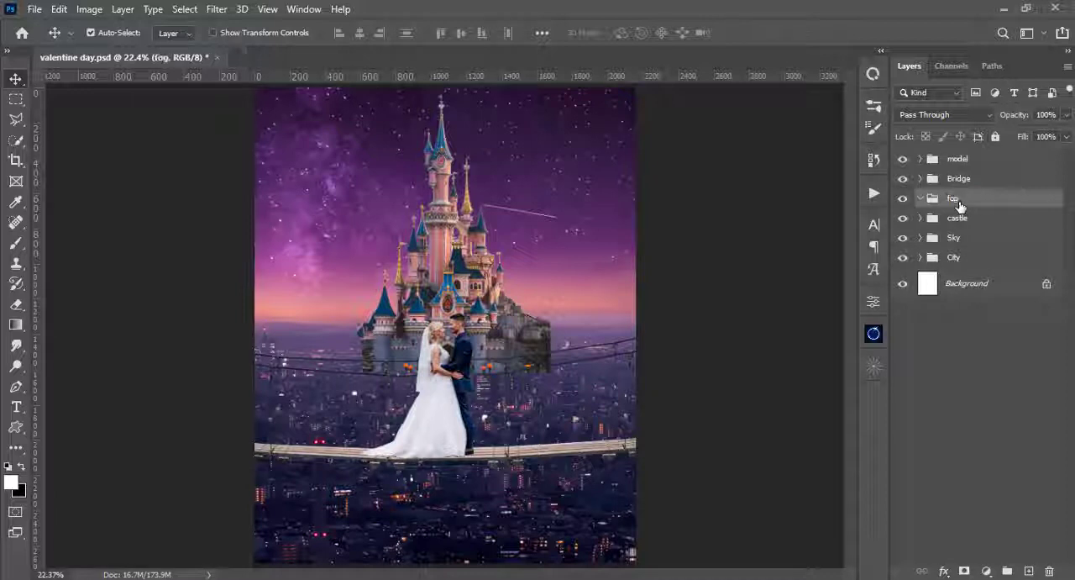
{"action": "left_click", "coordinate": [1028, 570]}
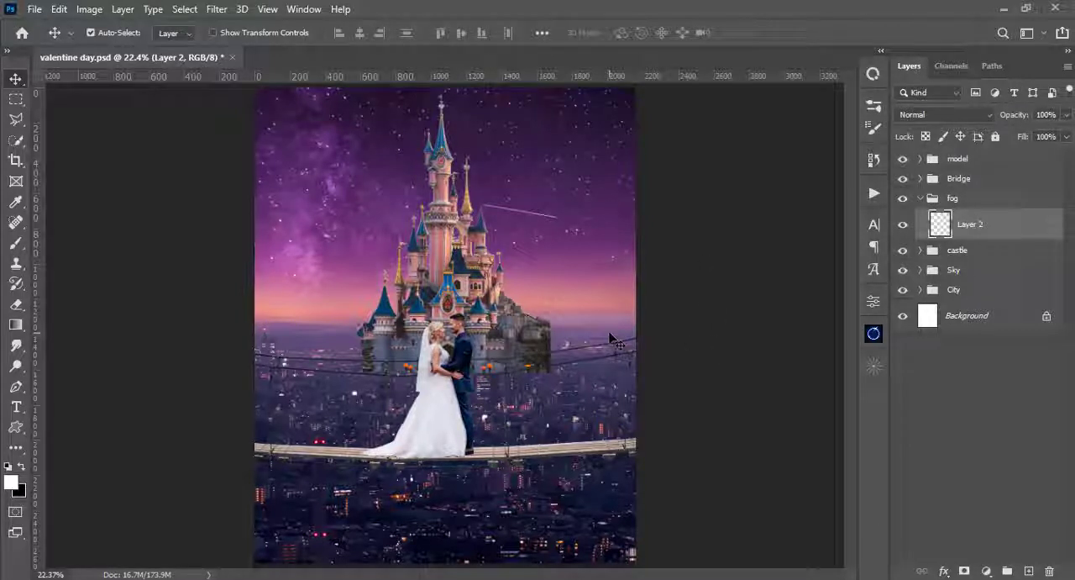
- Sample the muted purple of the horizon beside the castle as the foreground colour
{"action": "key", "text": "i"}
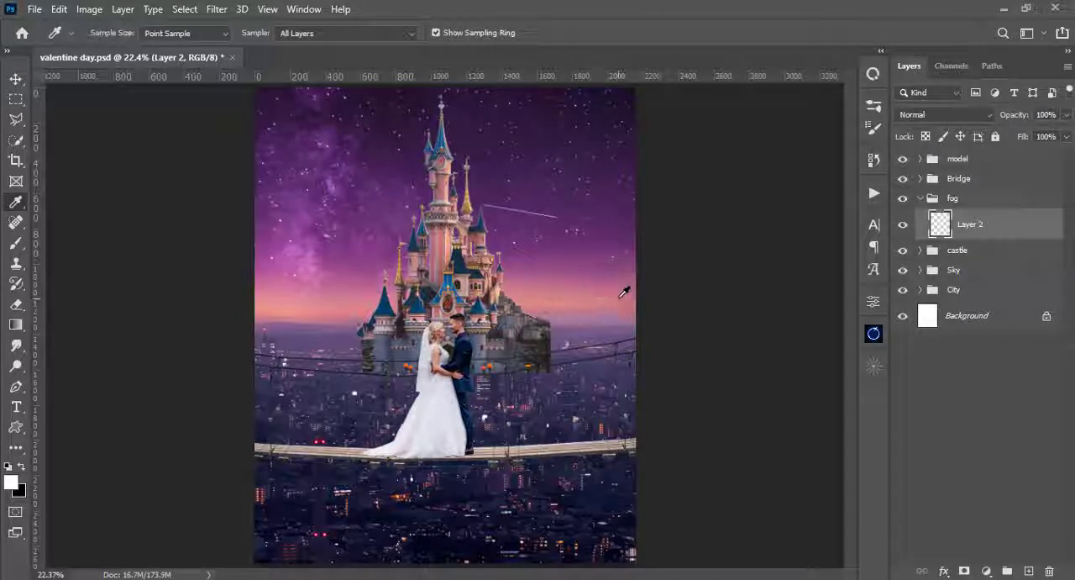
{"action": "left_click", "coordinate": [624, 290]}
{"action": "left_click", "coordinate": [617, 328]}
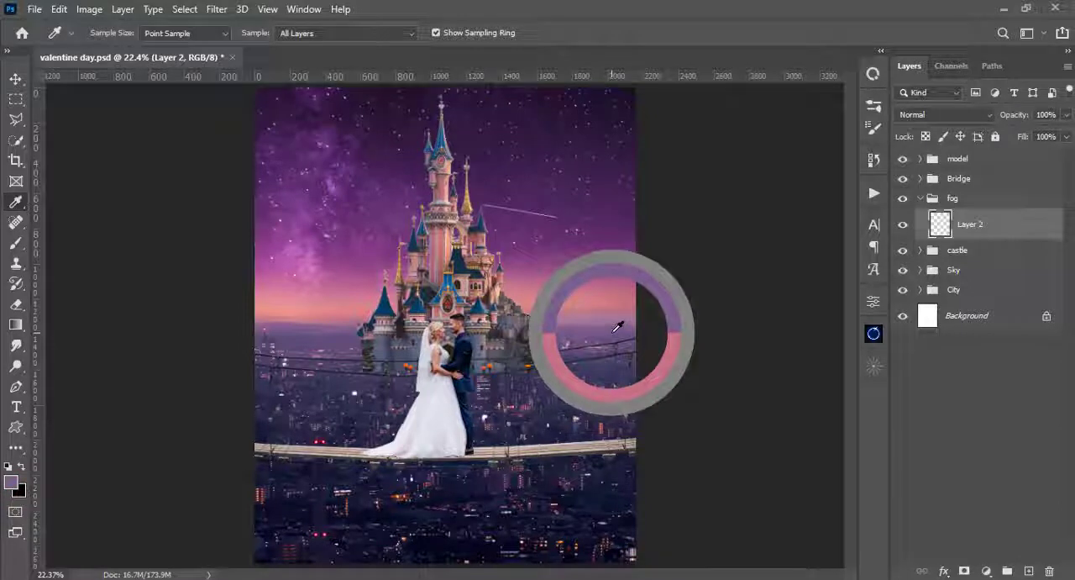
{"action": "left_click_drag", "start_coordinate": [618, 327], "coordinate": [618, 322]}
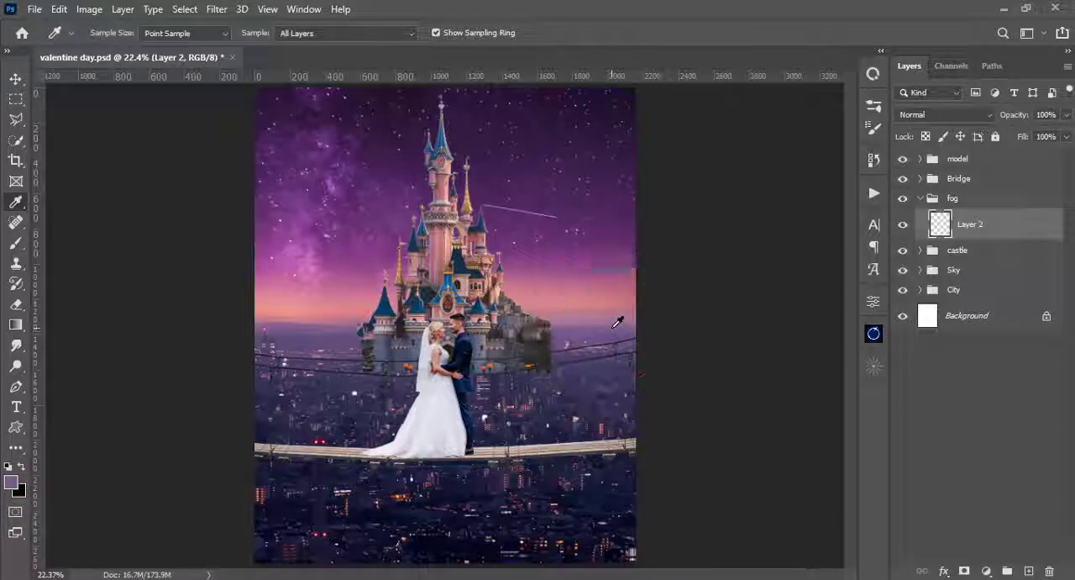
- Set up a 600 px brush with a flattened horizontal tip at 180° and 0% hardness
{"action": "key", "text": "b"}
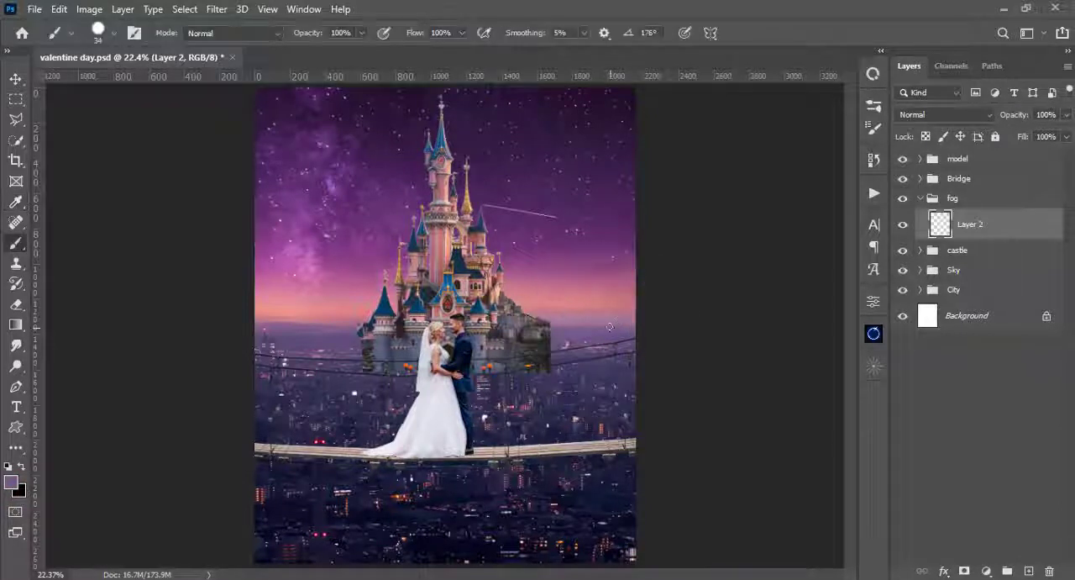
{"action": "key", "text": "bracketleft"}
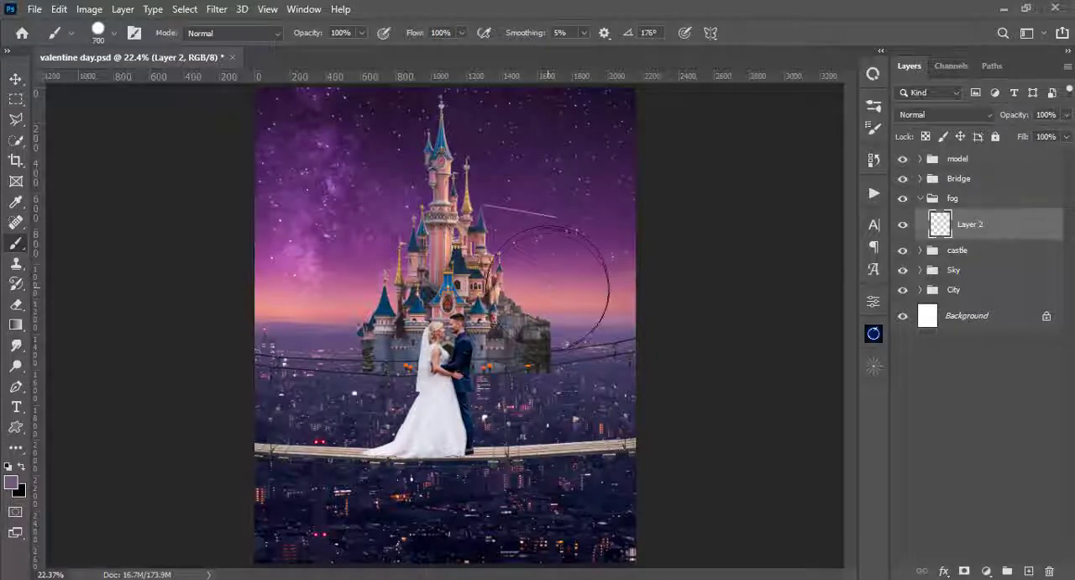
{"action": "right_click", "coordinate": [543, 336]}
{"action": "mouse_move", "coordinate": [583, 190]}
{"action": "left_mouse_down"}
{"action": "mouse_move", "coordinate": [584, 179]}
{"action": "mouse_move", "coordinate": [556, 170]}
{"action": "mouse_move", "coordinate": [580, 177]}
{"action": "left_mouse_up"}
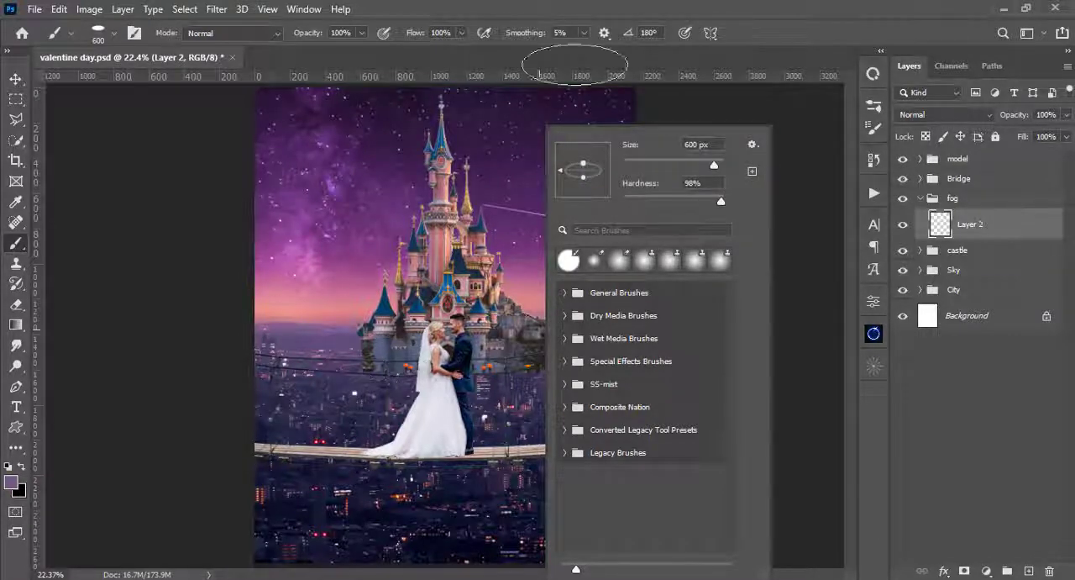
{"action": "left_click", "coordinate": [631, 4]}
{"action": "right_click", "coordinate": [419, 137]}
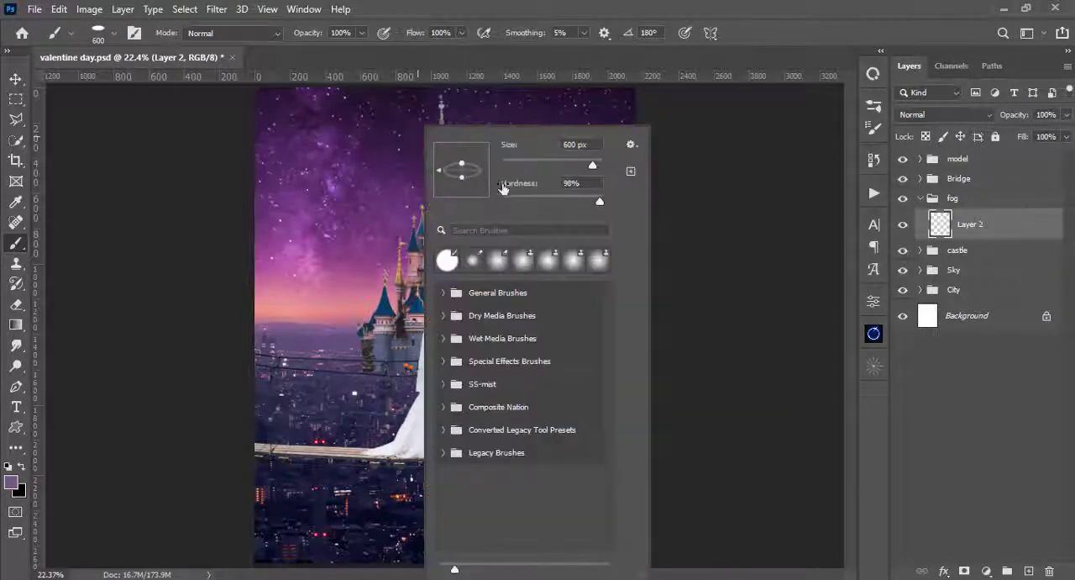
{"action": "left_click_drag", "start_coordinate": [515, 196], "coordinate": [458, 199]}
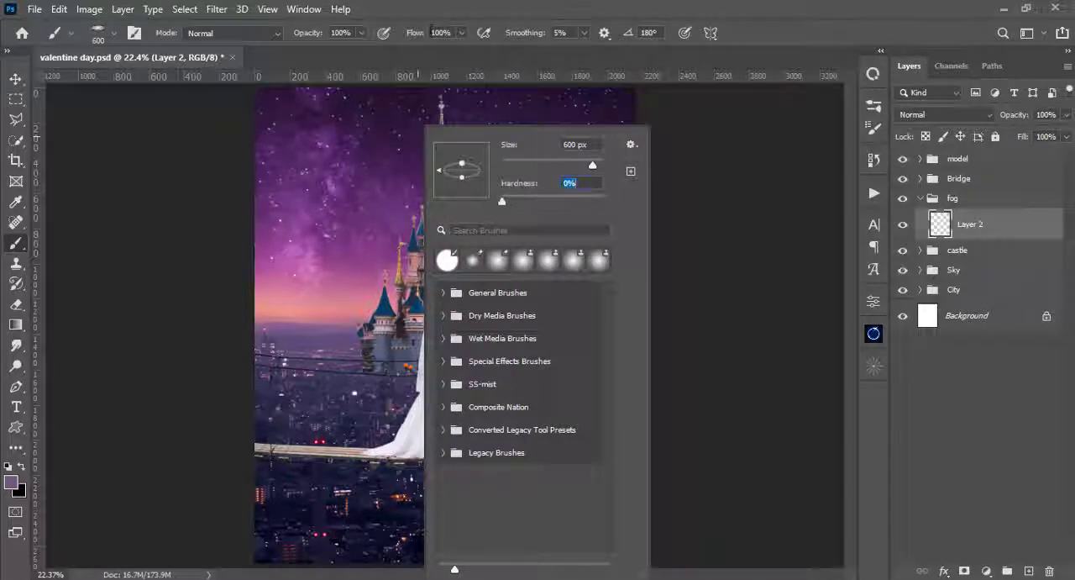
- Paint purple fog at 10% brush opacity over the castle's base and the city horizon on Layer 2
{"action": "left_click", "coordinate": [364, 31]}
{"action": "left_click", "coordinate": [361, 33]}
{"action": "left_click_drag", "start_coordinate": [326, 49], "coordinate": [297, 47]}
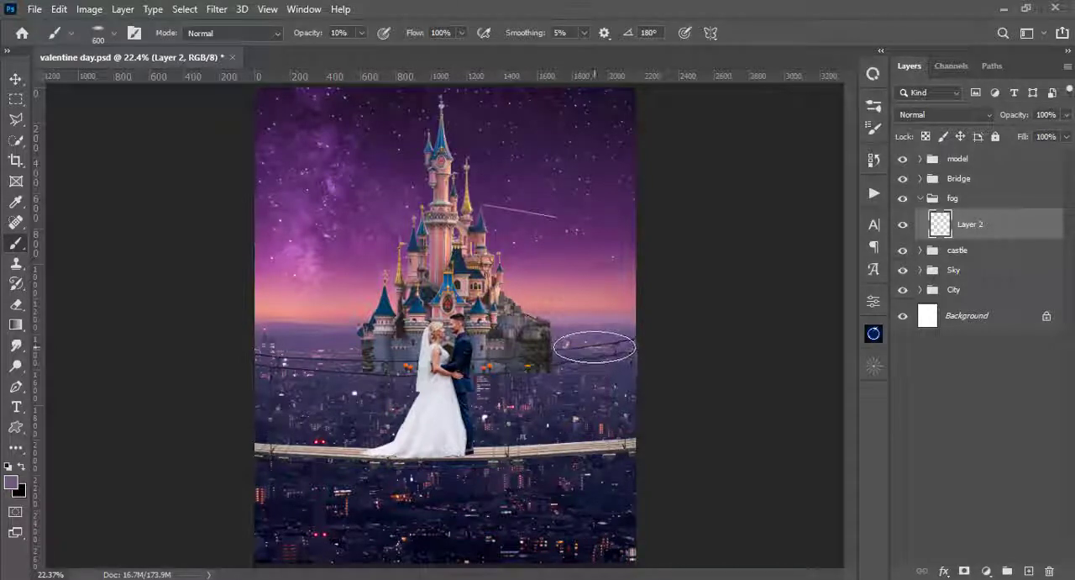
{"action": "mouse_move", "coordinate": [575, 347]}
{"action": "left_mouse_down"}
{"action": "mouse_move", "coordinate": [442, 349]}
{"action": "mouse_move", "coordinate": [501, 351]}
{"action": "mouse_move", "coordinate": [352, 366]}
{"action": "mouse_move", "coordinate": [351, 342]}
{"action": "mouse_move", "coordinate": [403, 344]}
{"action": "mouse_move", "coordinate": [336, 340]}
{"action": "mouse_move", "coordinate": [376, 353]}
{"action": "mouse_move", "coordinate": [358, 375]}
{"action": "mouse_move", "coordinate": [286, 375]}
{"action": "mouse_move", "coordinate": [588, 370]}
{"action": "mouse_move", "coordinate": [571, 383]}
{"action": "mouse_move", "coordinate": [282, 348]}
{"action": "mouse_move", "coordinate": [547, 348]}
{"action": "mouse_move", "coordinate": [527, 342]}
{"action": "mouse_move", "coordinate": [567, 335]}
{"action": "mouse_move", "coordinate": [468, 342]}
{"action": "mouse_move", "coordinate": [637, 360]}
{"action": "mouse_move", "coordinate": [403, 378]}
{"action": "mouse_move", "coordinate": [464, 382]}
{"action": "mouse_move", "coordinate": [277, 382]}
{"action": "mouse_move", "coordinate": [627, 380]}
{"action": "mouse_move", "coordinate": [584, 387]}
{"action": "mouse_move", "coordinate": [600, 381]}
{"action": "mouse_move", "coordinate": [571, 415]}
{"action": "mouse_move", "coordinate": [352, 427]}
{"action": "mouse_move", "coordinate": [613, 328]}
{"action": "mouse_move", "coordinate": [368, 427]}
{"action": "mouse_move", "coordinate": [299, 427]}
{"action": "mouse_move", "coordinate": [597, 421]}
{"action": "mouse_move", "coordinate": [357, 430]}
{"action": "mouse_move", "coordinate": [431, 429]}
{"action": "mouse_move", "coordinate": [283, 363]}
{"action": "mouse_move", "coordinate": [304, 367]}
{"action": "mouse_move", "coordinate": [305, 344]}
{"action": "mouse_move", "coordinate": [468, 352]}
{"action": "mouse_move", "coordinate": [493, 340]}
{"action": "mouse_move", "coordinate": [365, 342]}
{"action": "mouse_move", "coordinate": [368, 353]}
{"action": "mouse_move", "coordinate": [567, 357]}
{"action": "mouse_move", "coordinate": [556, 348]}
{"action": "mouse_move", "coordinate": [503, 354]}
{"action": "mouse_move", "coordinate": [502, 340]}
{"action": "mouse_move", "coordinate": [374, 341]}
{"action": "mouse_move", "coordinate": [516, 344]}
{"action": "mouse_move", "coordinate": [351, 341]}
{"action": "left_mouse_up"}
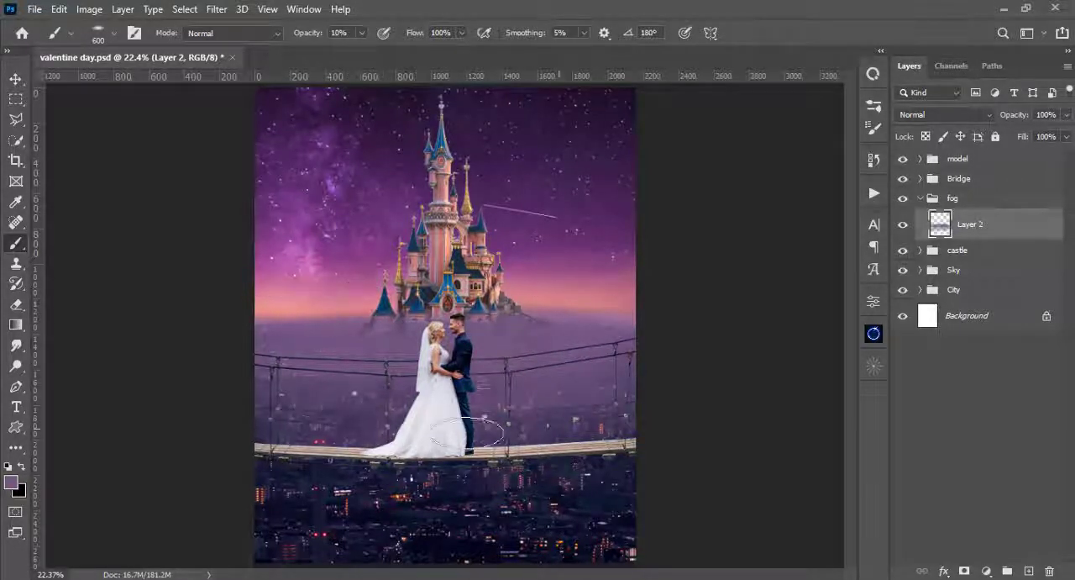
- On a new layer above Layer 2, paint a pink tint sampled from the horizon glow over the fog at 5% brush opacity
{"action": "left_click", "coordinate": [1028, 571]}
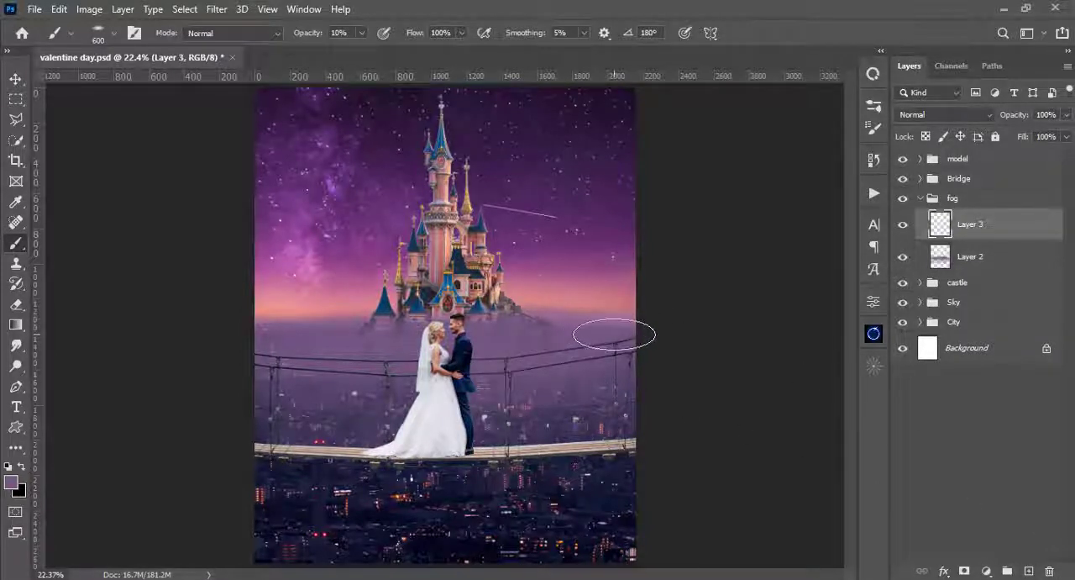
{"action": "left_click", "coordinate": [597, 294], "text": "alt"}
{"action": "left_click", "coordinate": [598, 294], "text": "alt"}
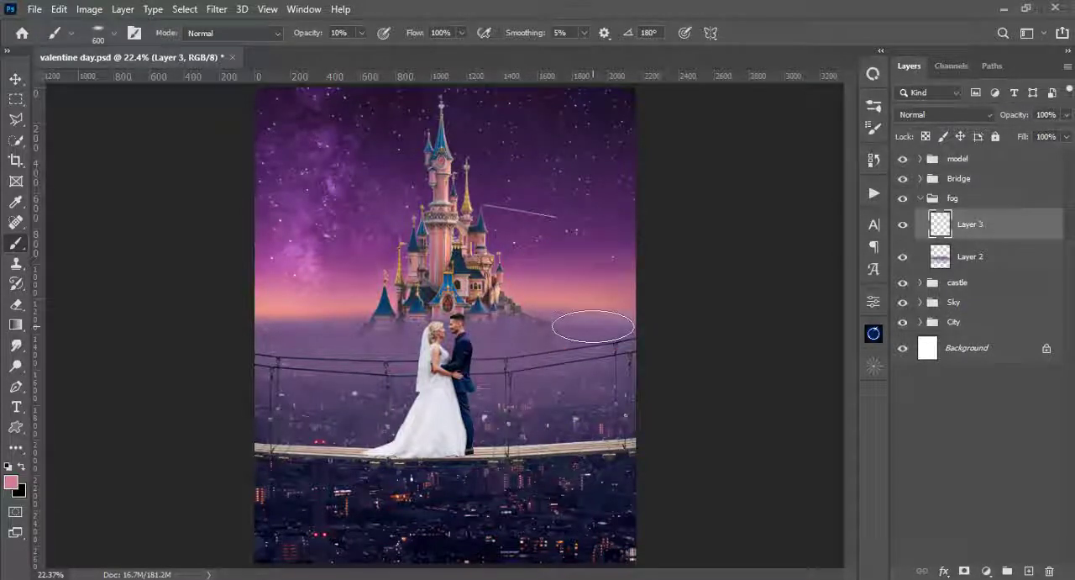
{"action": "left_click", "coordinate": [361, 34]}
{"action": "left_click_drag", "start_coordinate": [362, 52], "coordinate": [359, 53]}
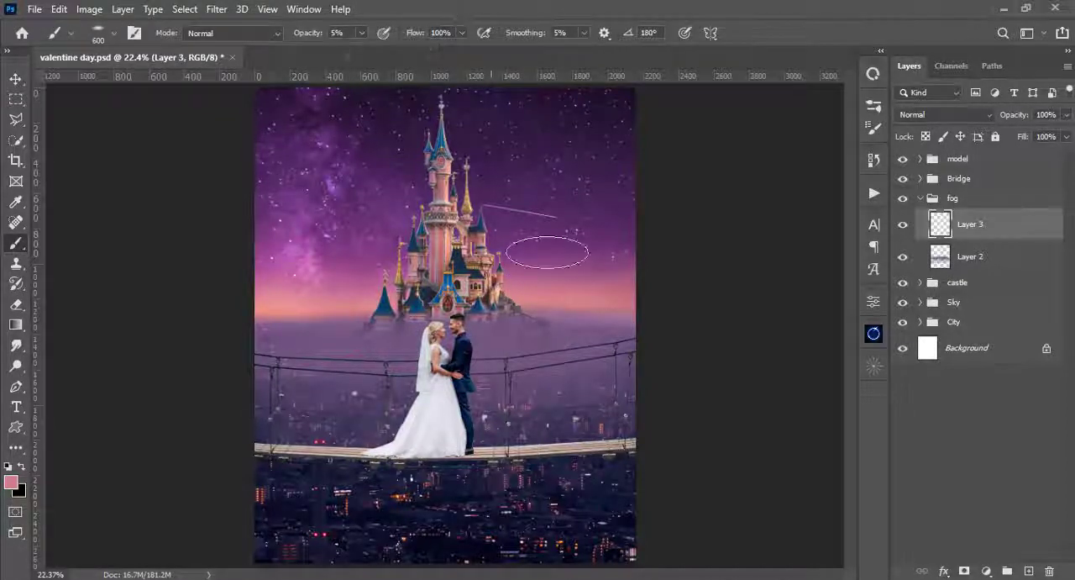
{"action": "mouse_move", "coordinate": [605, 348]}
{"action": "left_mouse_down"}
{"action": "mouse_move", "coordinate": [567, 346]}
{"action": "mouse_move", "coordinate": [593, 328]}
{"action": "mouse_move", "coordinate": [568, 393]}
{"action": "mouse_move", "coordinate": [481, 430]}
{"action": "left_mouse_up"}
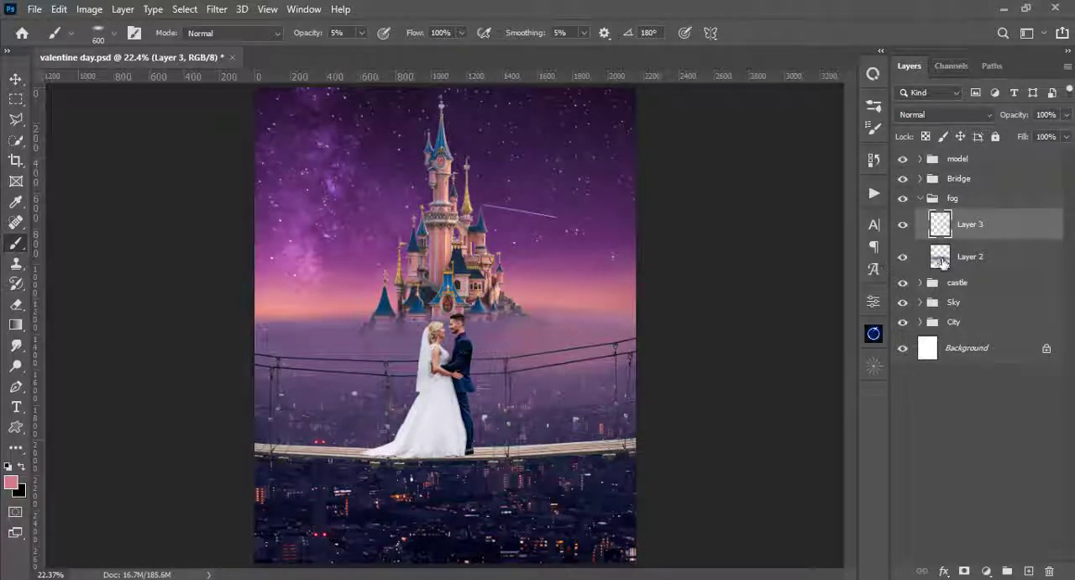
- Add a Levels adjustment clipped to the purple fog on Layer 2 and set its input black level to 24
{"action": "left_click", "coordinate": [945, 261]}
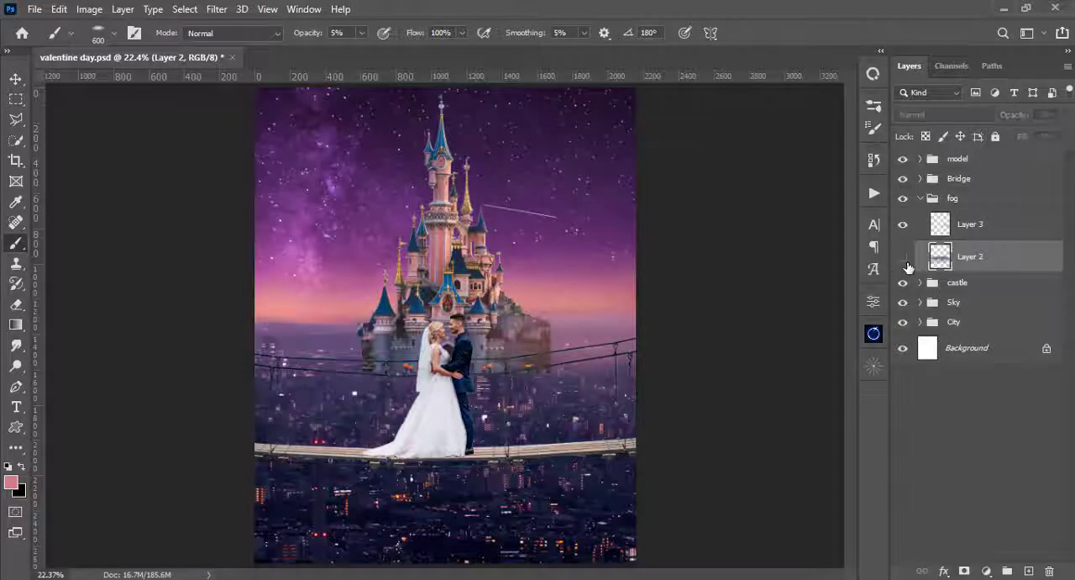
{"action": "left_click", "coordinate": [904, 261]}
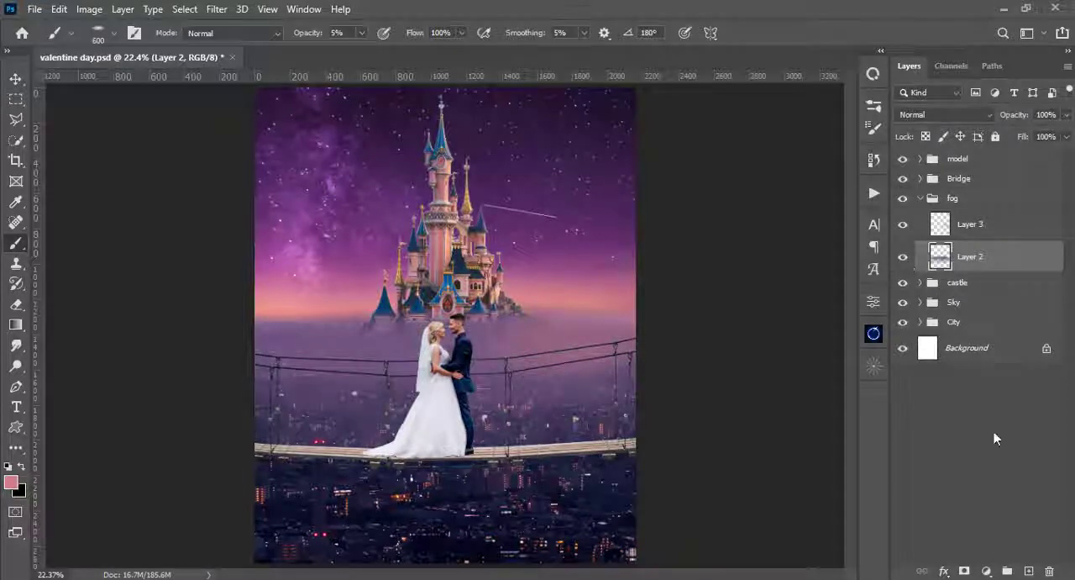
{"action": "left_click", "coordinate": [986, 570]}
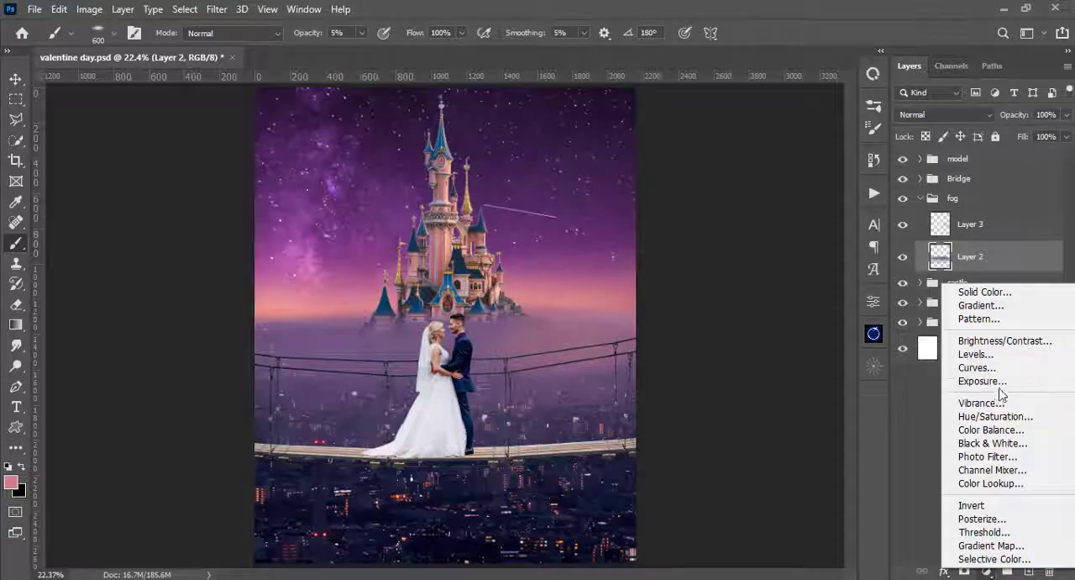
{"action": "left_click", "coordinate": [976, 354]}
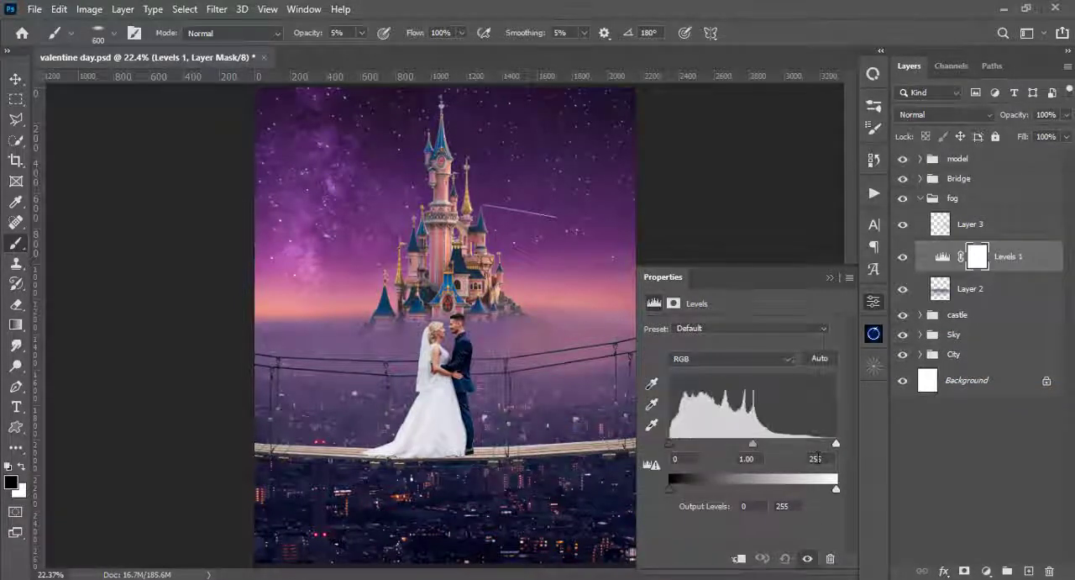
{"action": "left_click_drag", "start_coordinate": [834, 443], "coordinate": [860, 443]}
{"action": "left_click", "coordinate": [739, 558]}
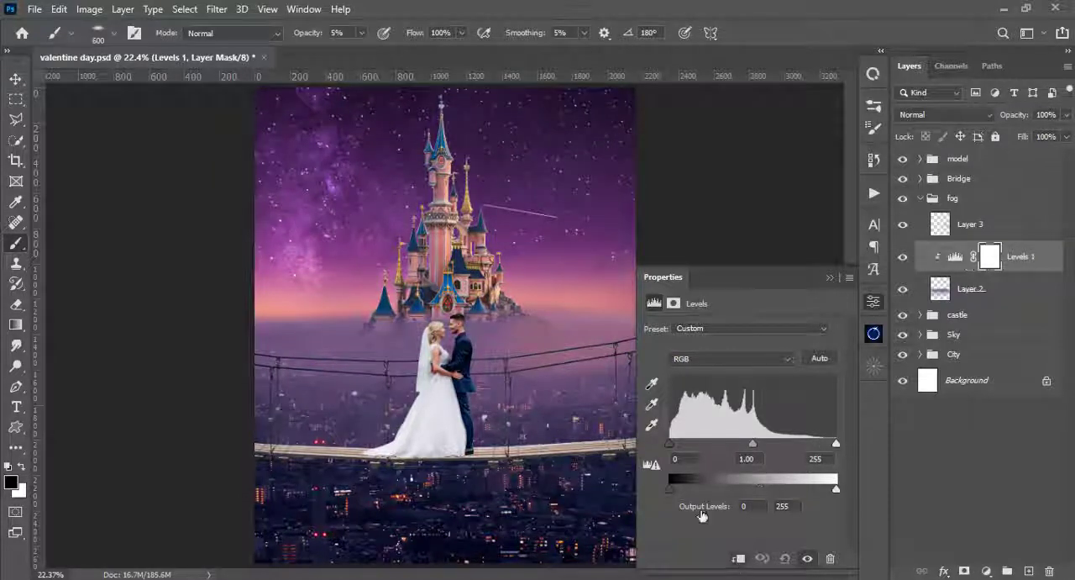
{"action": "mouse_move", "coordinate": [669, 444]}
{"action": "left_mouse_down"}
{"action": "mouse_move", "coordinate": [707, 450]}
{"action": "mouse_move", "coordinate": [685, 448]}
{"action": "left_mouse_up"}
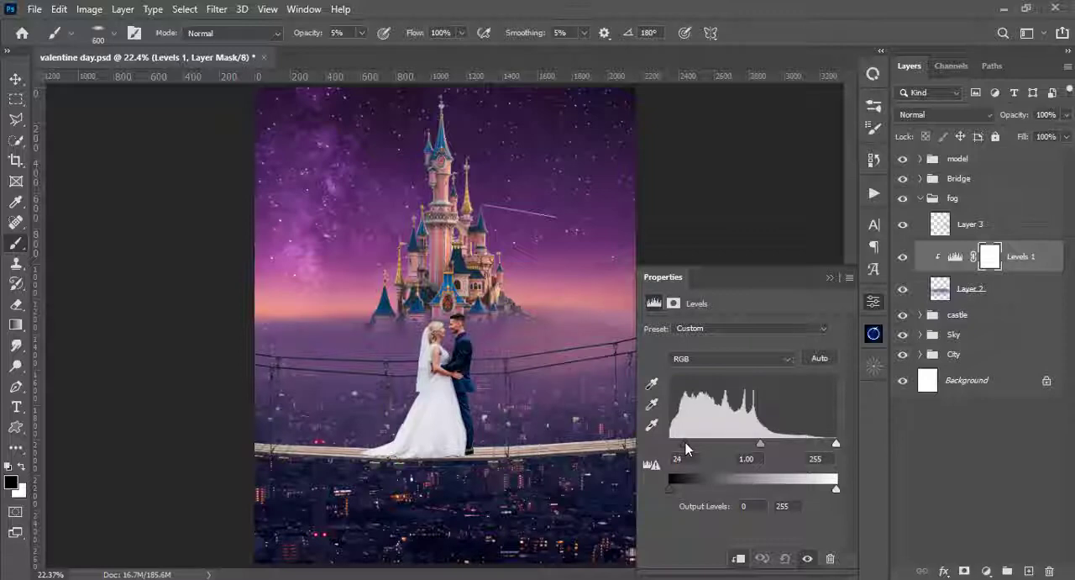
{"action": "left_click", "coordinate": [830, 278]}
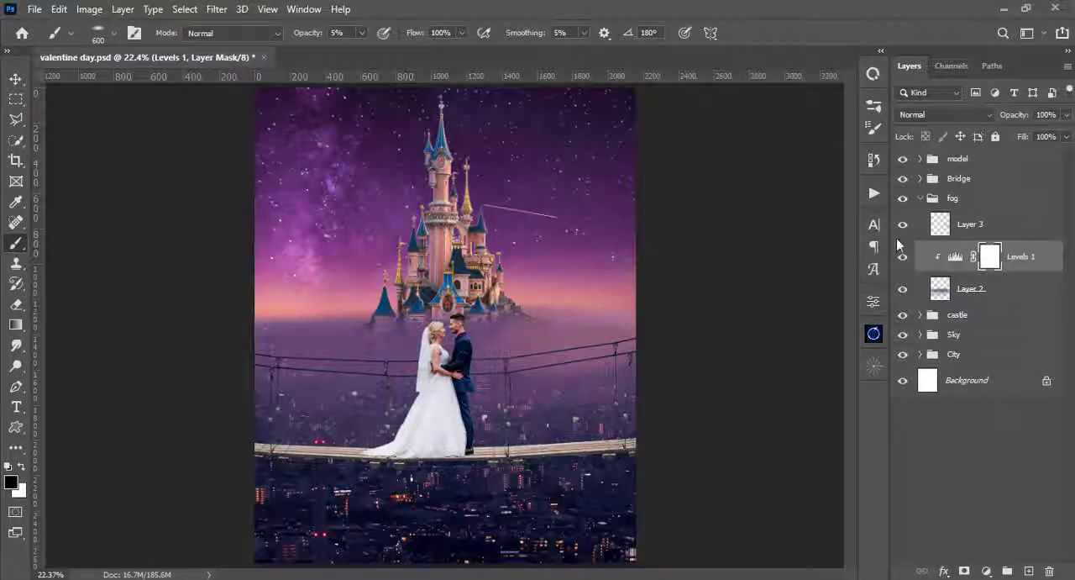
- Paint more pink haze over the fog on Layer 3 at 5% brush opacity
{"action": "left_click", "coordinate": [941, 230]}
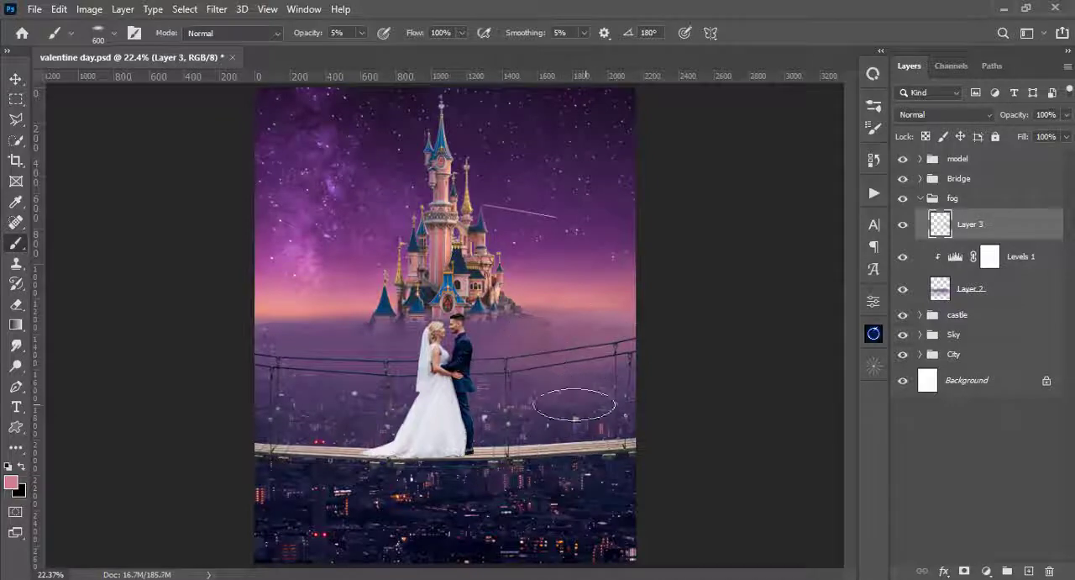
{"action": "left_click", "coordinate": [284, 343]}
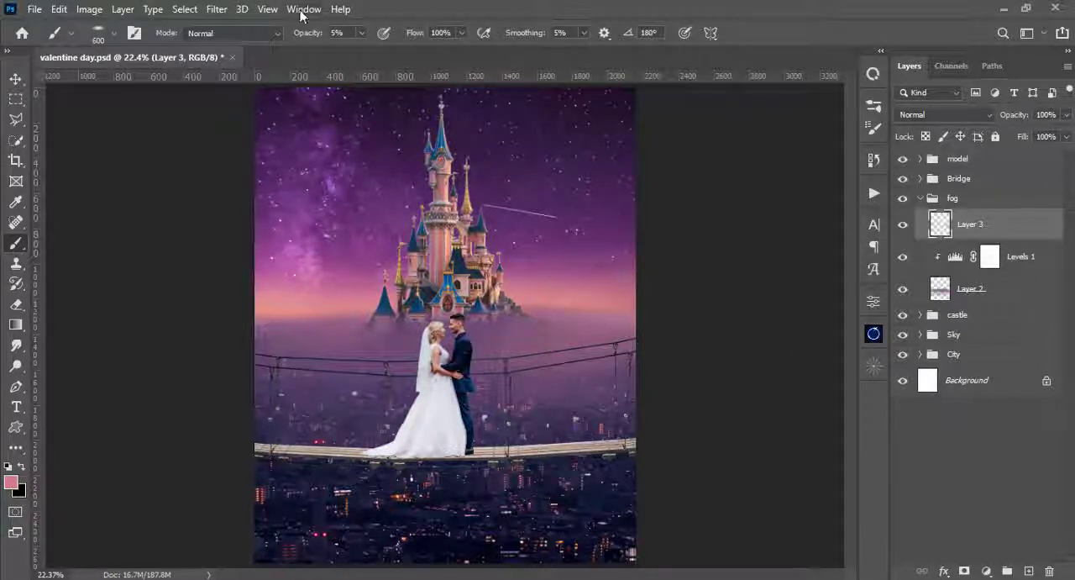
- Apply a Gaussian Blur to the pink haze on Layer 3 with a radius of 516.4 pixels
{"action": "left_click", "coordinate": [217, 10]}
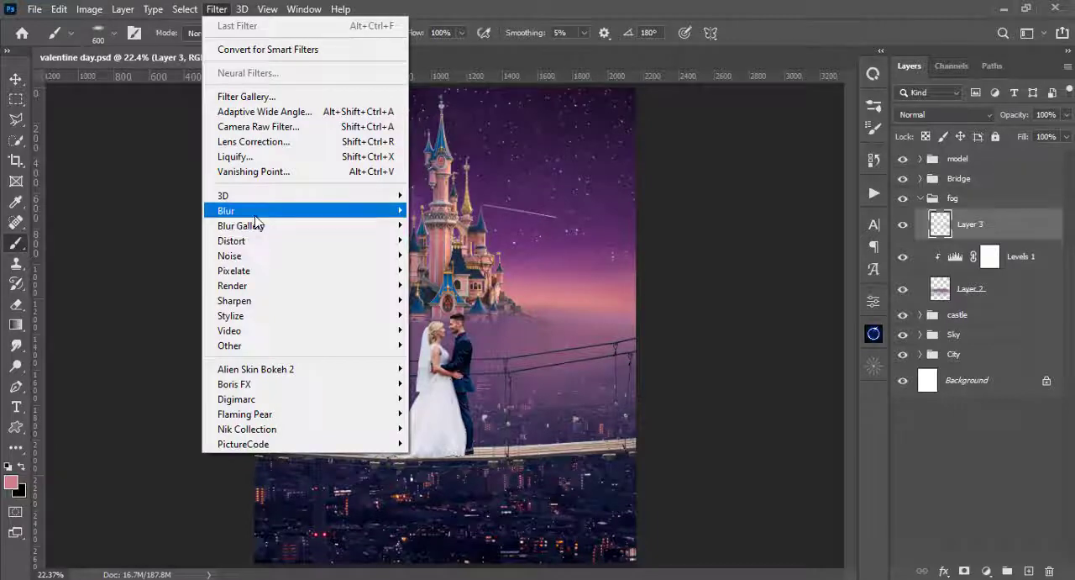
{"action": "mouse_move", "coordinate": [252, 211]}
{"action": "left_click", "coordinate": [451, 269]}
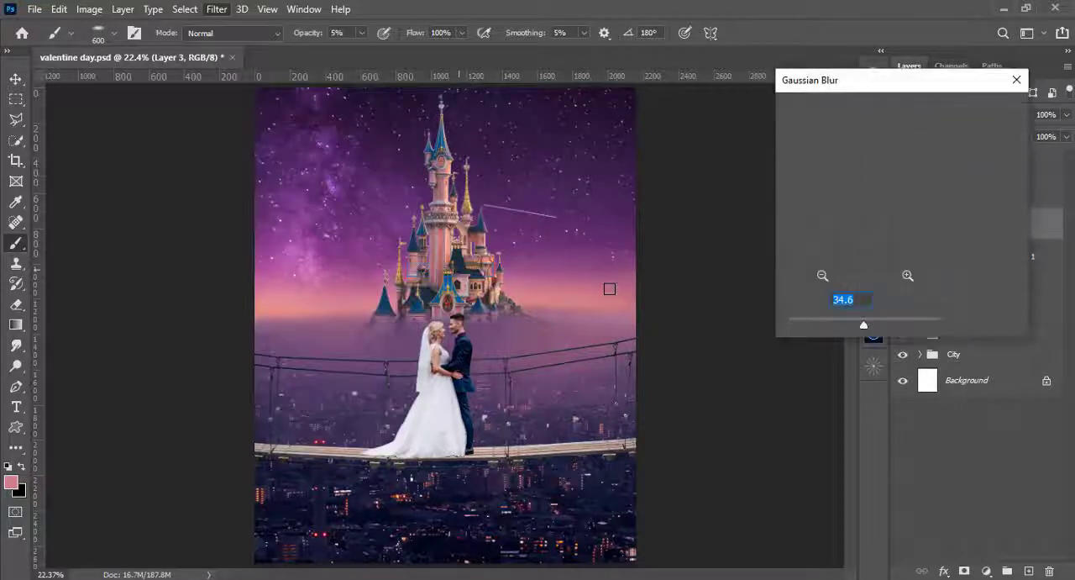
{"action": "left_click_drag", "start_coordinate": [865, 327], "coordinate": [924, 327]}
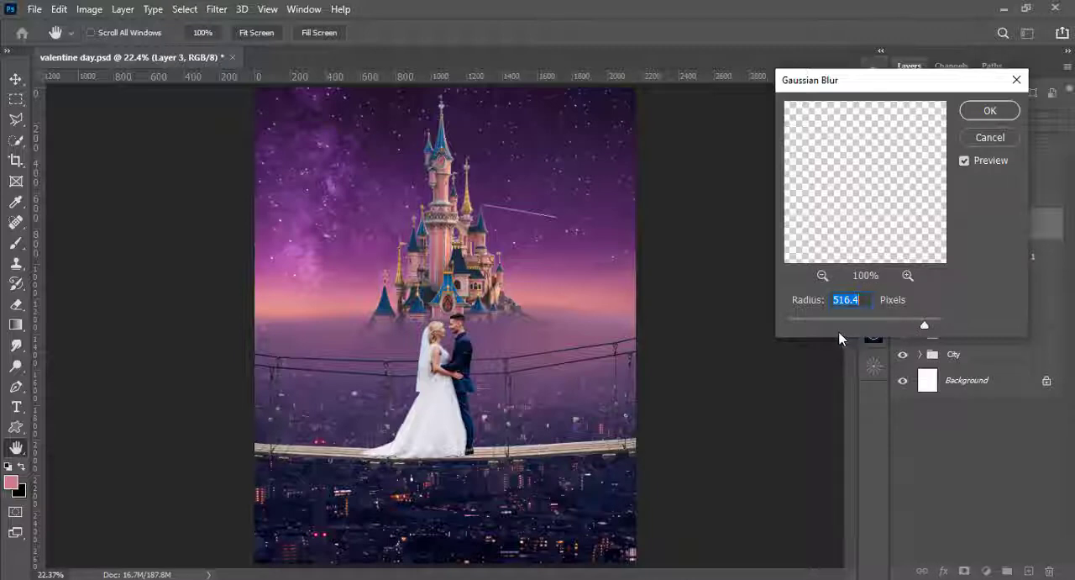
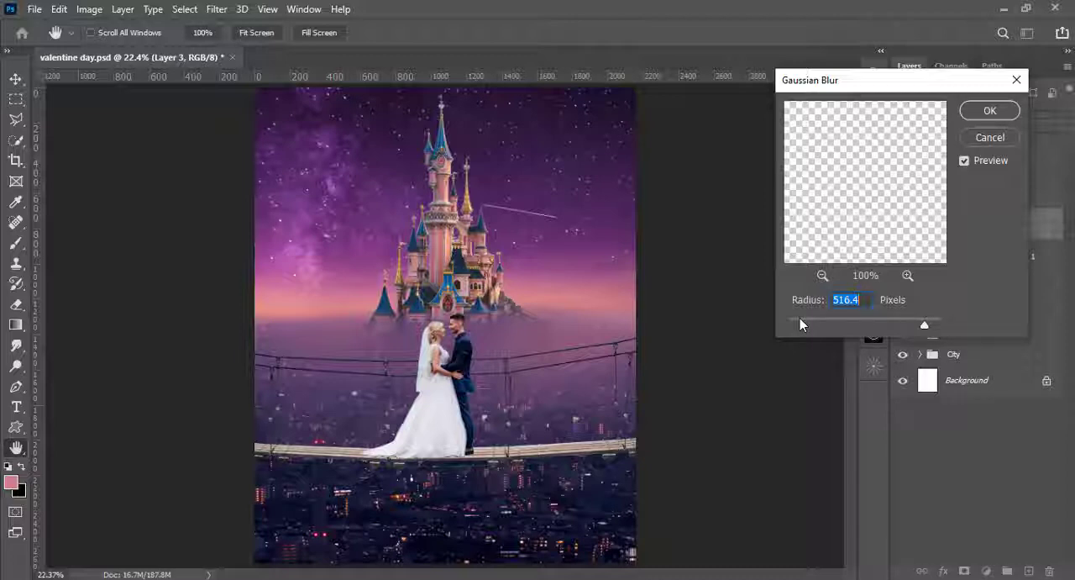
- Lower the Gaussian Blur radius for the pink haze on Layer 3, apply the blur and collapse the fog group
{"action": "left_click", "coordinate": [801, 323]}
{"action": "left_click", "coordinate": [990, 110]}
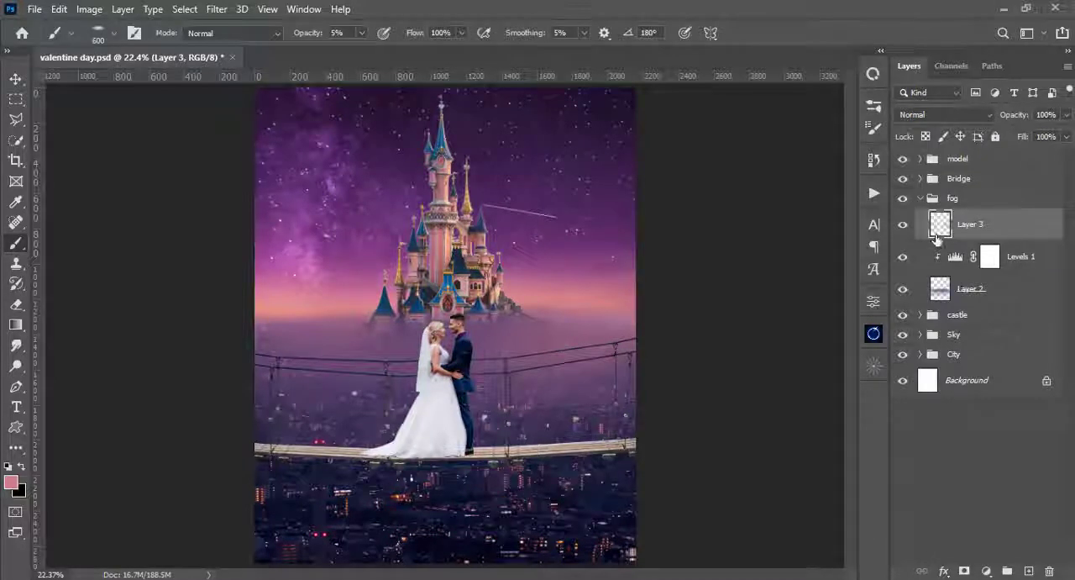
{"action": "left_click", "coordinate": [921, 199]}
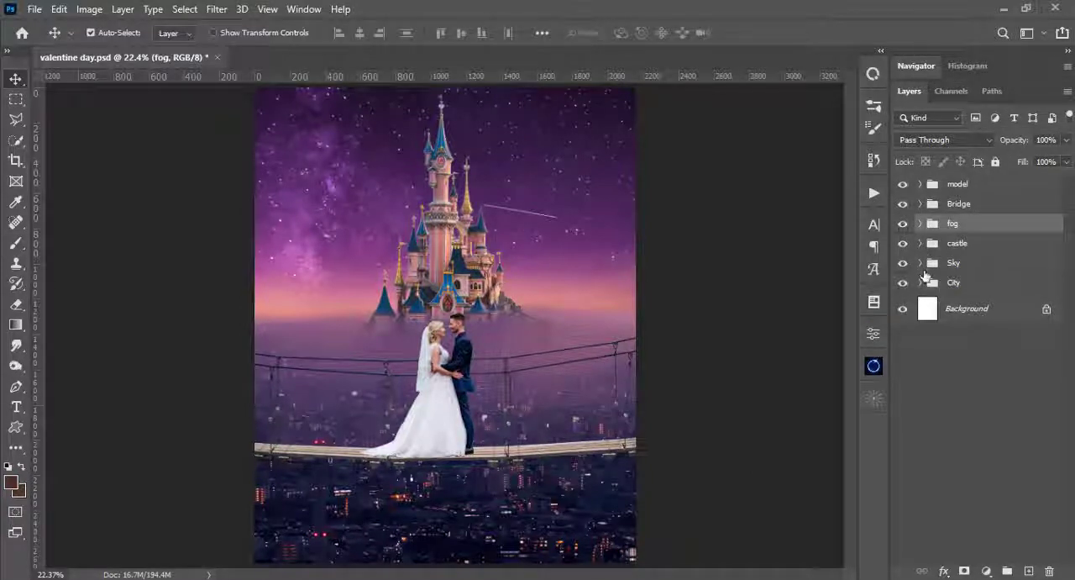
- Add a Levels adjustment clipped to the bridge on Layer 1 inside the Bridge group
{"action": "left_click", "coordinate": [924, 207]}
{"action": "left_click", "coordinate": [921, 205]}
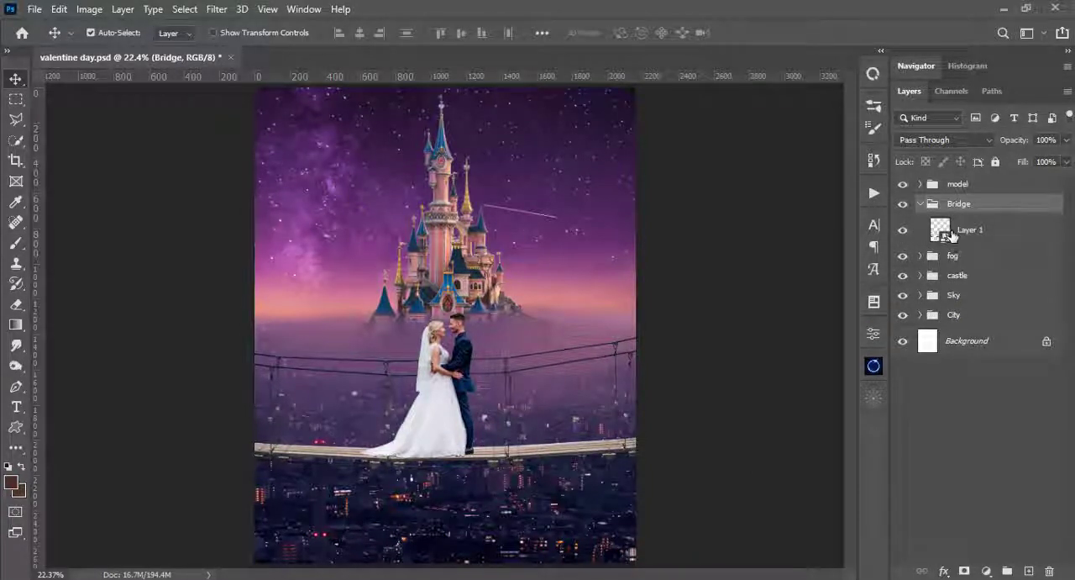
{"action": "left_click", "coordinate": [981, 234]}
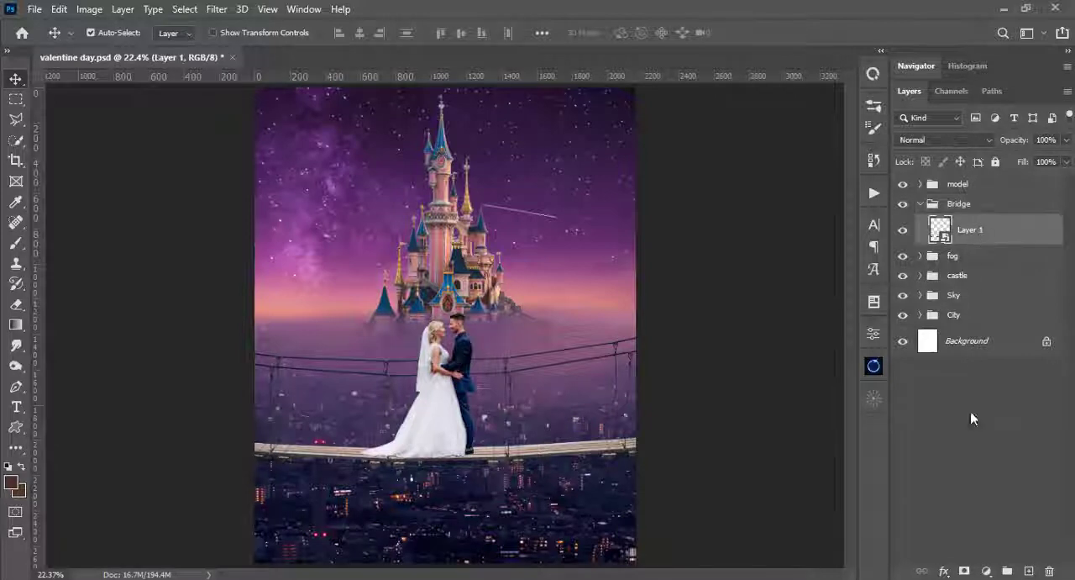
{"action": "left_click", "coordinate": [987, 573]}
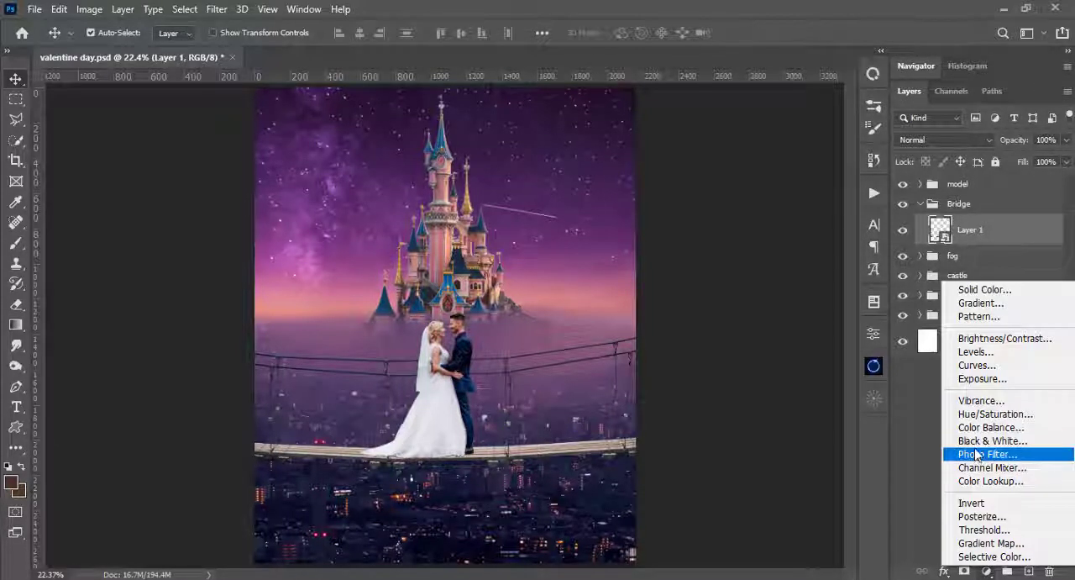
{"action": "left_click", "coordinate": [977, 352]}
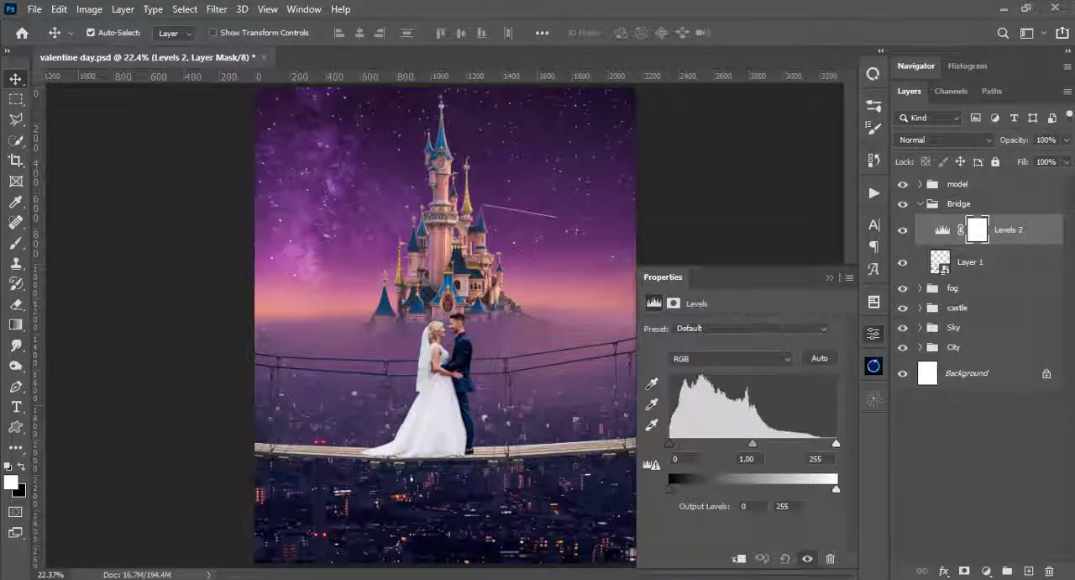
{"action": "left_click", "coordinate": [738, 559]}
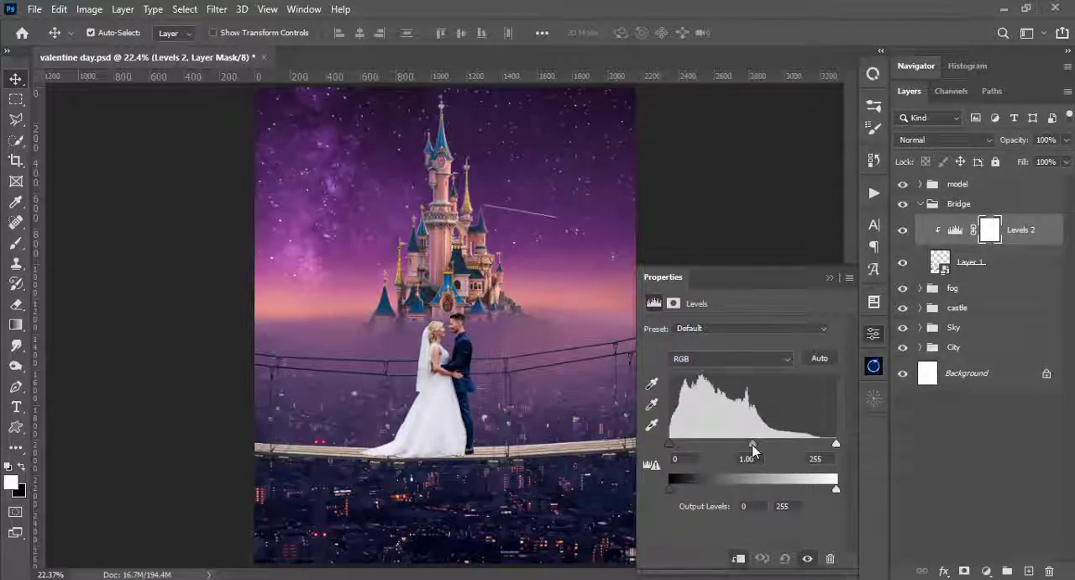
- Try darkening the bridge with Levels at input black 128, midtone 0.86 and output white 126
{"action": "left_click_drag", "start_coordinate": [752, 444], "coordinate": [785, 454]}
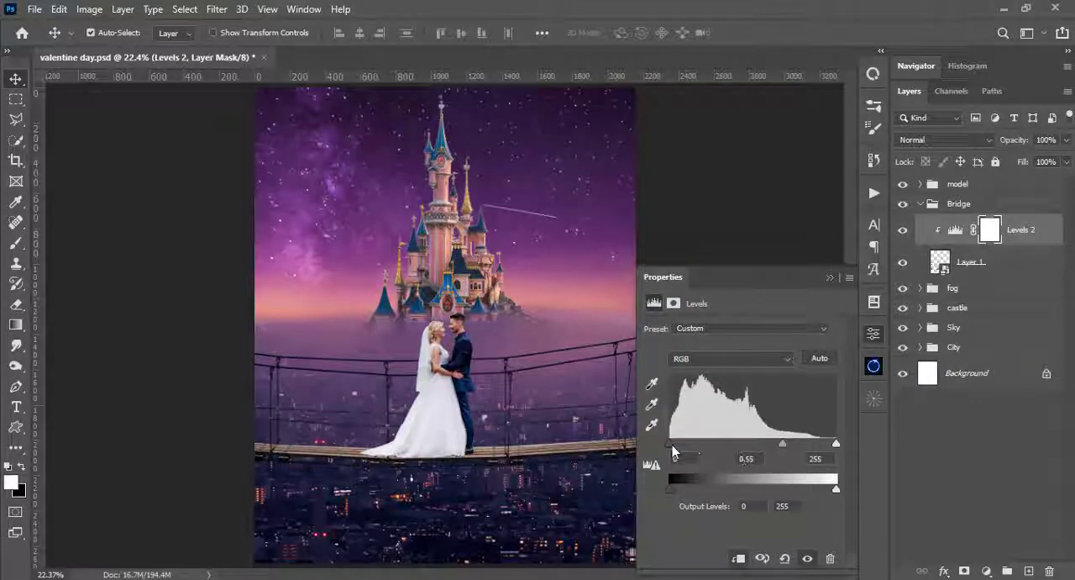
{"action": "left_click_drag", "start_coordinate": [672, 444], "coordinate": [738, 445]}
{"action": "mouse_move", "coordinate": [837, 446]}
{"action": "left_mouse_down"}
{"action": "mouse_move", "coordinate": [827, 445]}
{"action": "mouse_move", "coordinate": [852, 444]}
{"action": "left_mouse_up"}
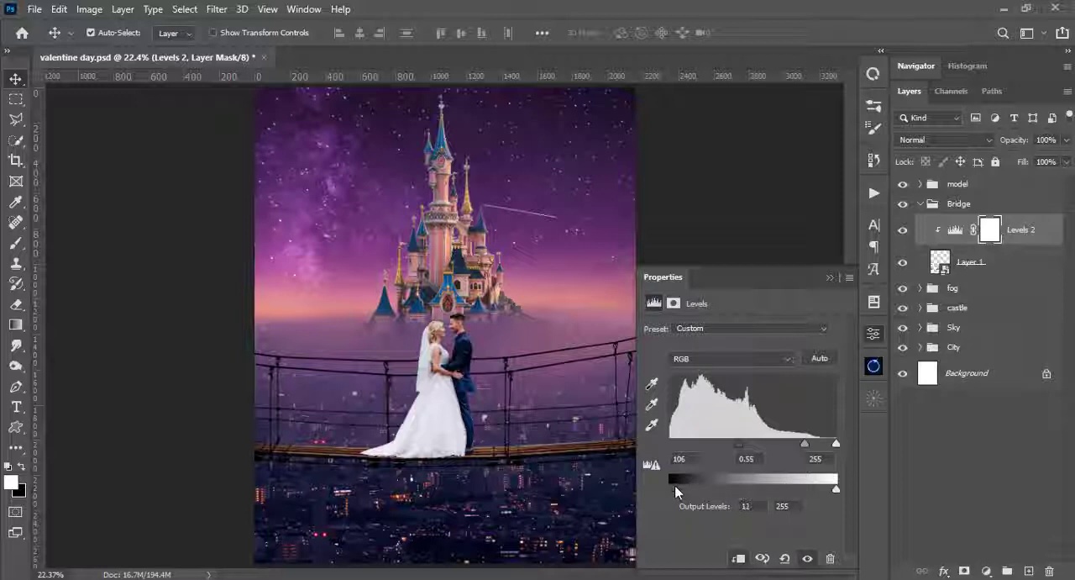
{"action": "left_click_drag", "start_coordinate": [837, 489], "coordinate": [780, 488]}
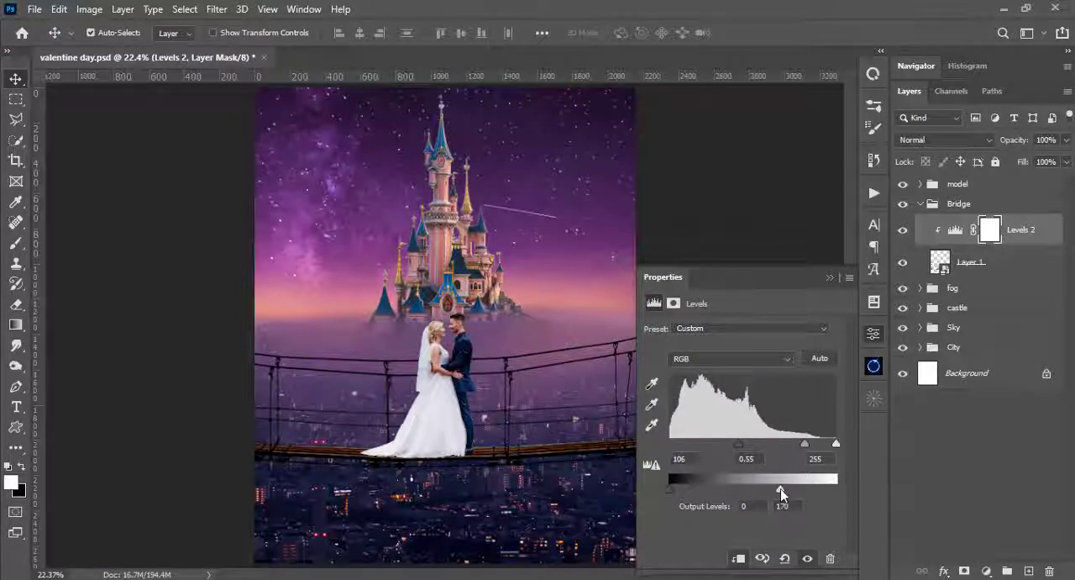
{"action": "left_click_drag", "start_coordinate": [805, 444], "coordinate": [791, 449]}
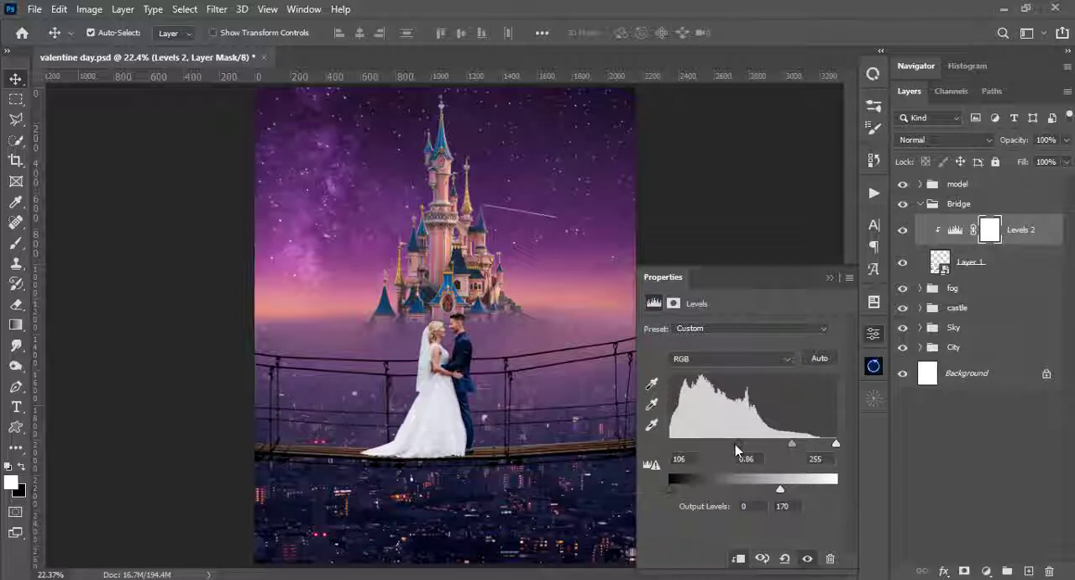
{"action": "left_click_drag", "start_coordinate": [736, 444], "coordinate": [754, 447]}
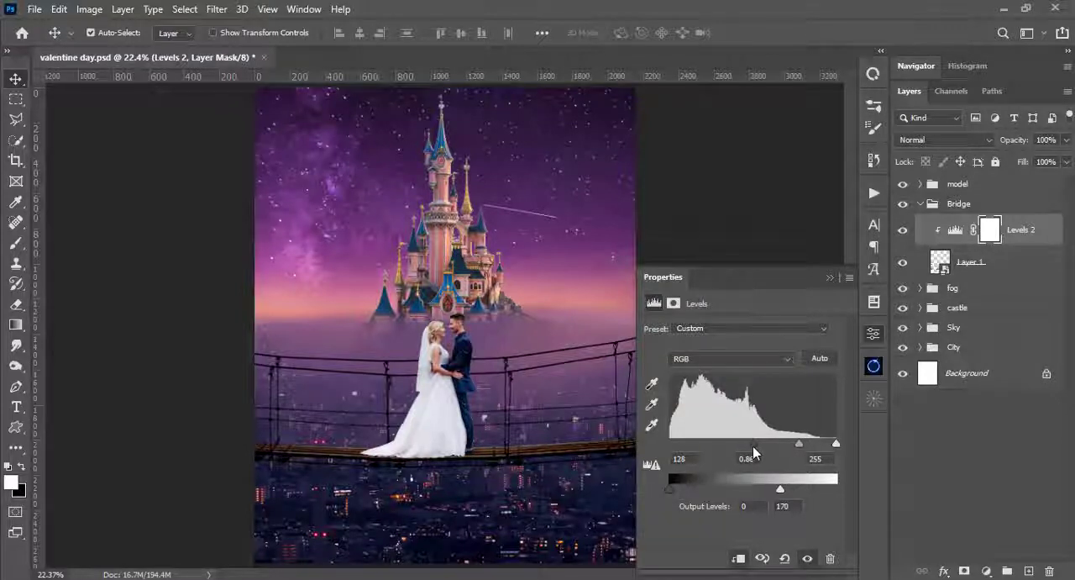
{"action": "left_click_drag", "start_coordinate": [780, 488], "coordinate": [752, 488]}
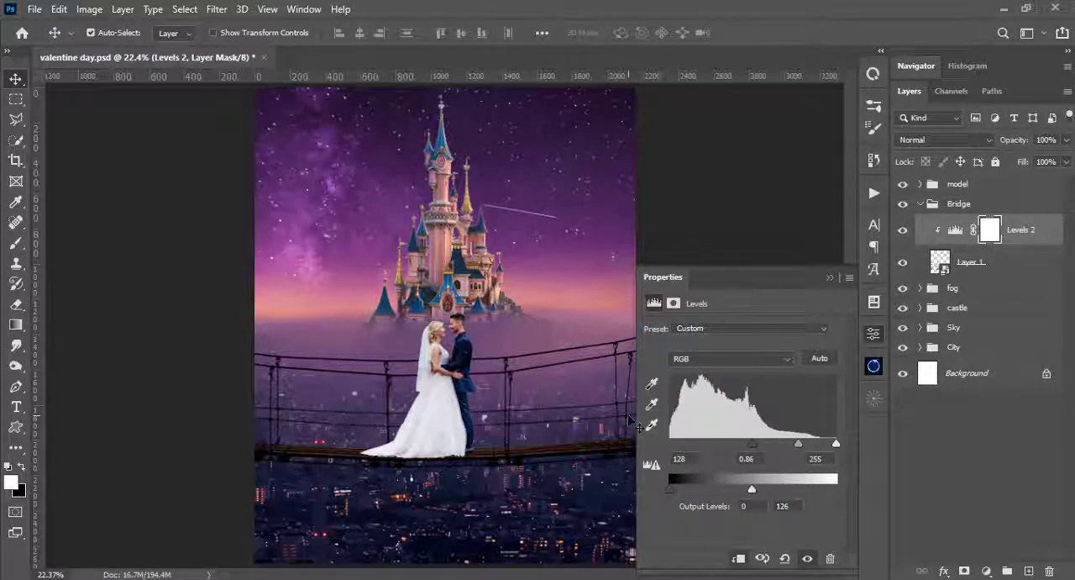
- Set the bridge Levels to input black 121, midtone 1.21 and output levels 12 to 90
{"action": "key", "text": "ctrl+plus"}
{"action": "key", "text": "ctrl+plus"}
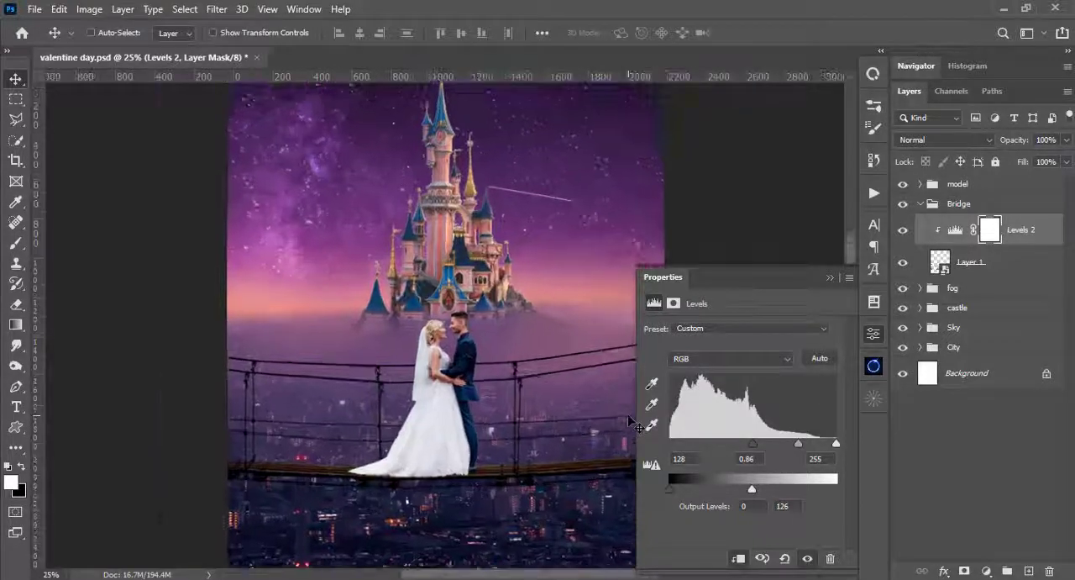
{"action": "left_click_drag", "start_coordinate": [632, 538], "coordinate": [593, 393]}
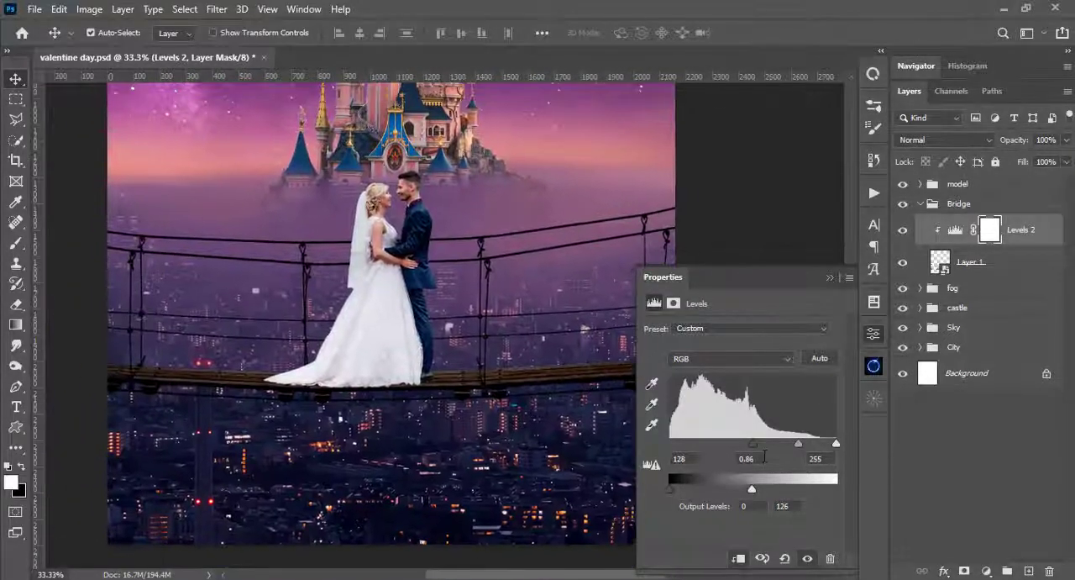
{"action": "left_click_drag", "start_coordinate": [754, 444], "coordinate": [779, 446]}
{"action": "left_click_drag", "start_coordinate": [752, 489], "coordinate": [676, 489]}
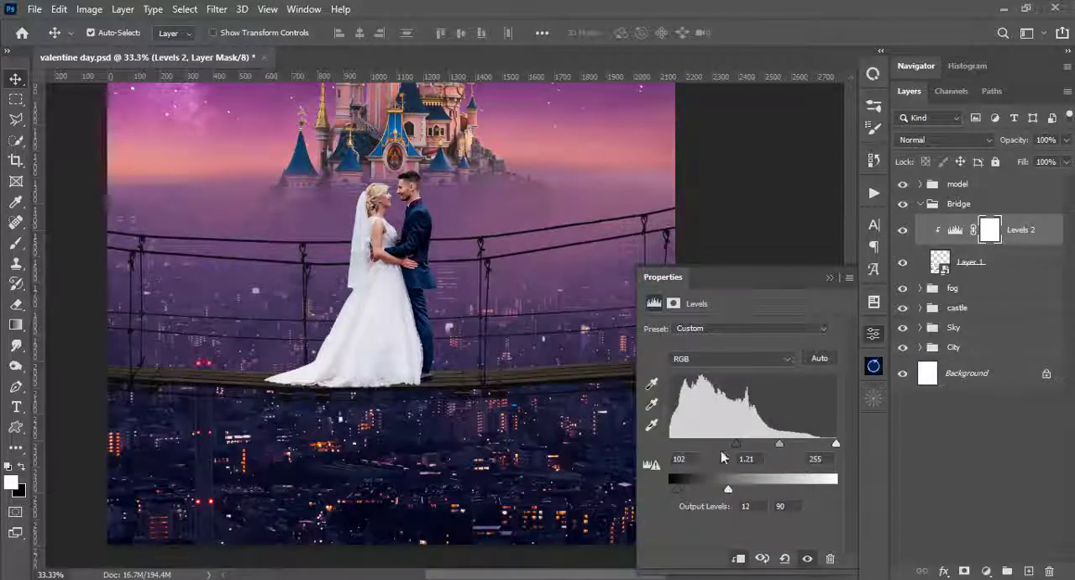
{"action": "left_click_drag", "start_coordinate": [737, 445], "coordinate": [787, 443]}
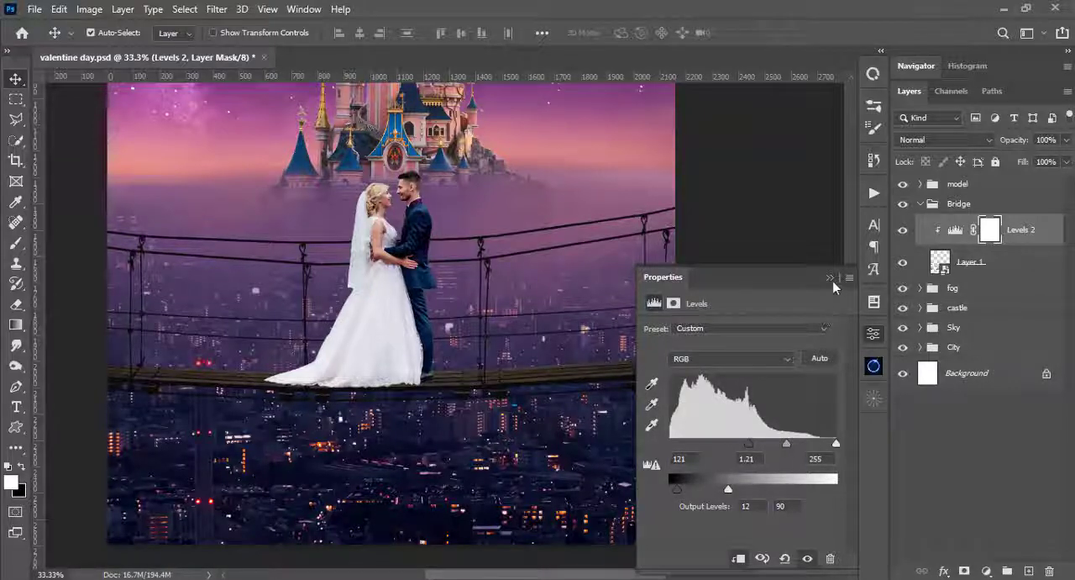
{"action": "left_click", "coordinate": [875, 333]}
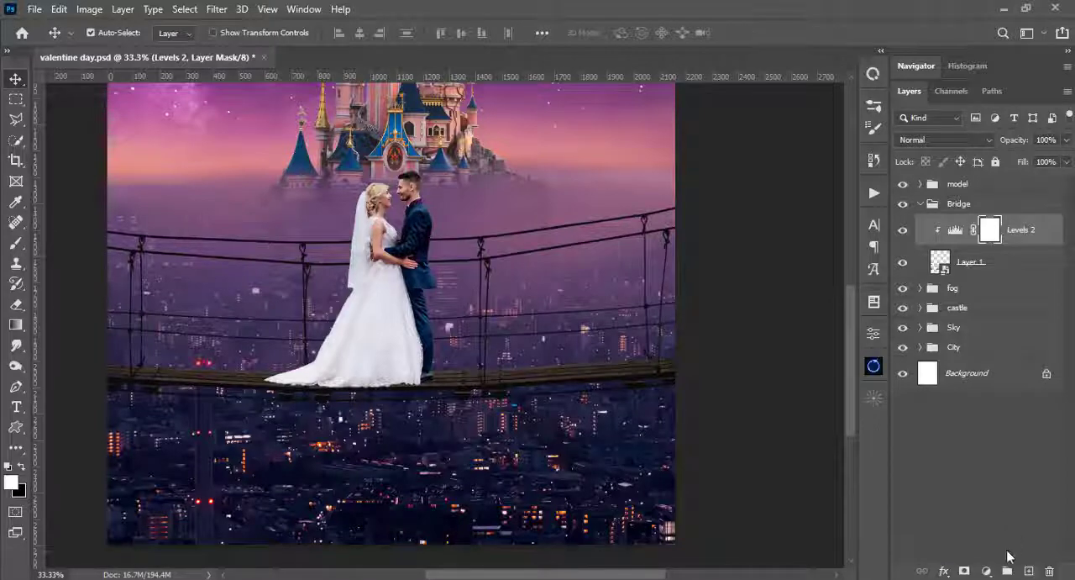
- Add a Color Balance clipped to the bridge with midtones Cyan-Red -7, Magenta-Green -19 and Yellow-Blue +54, and collapse the Bridge group
{"action": "left_click", "coordinate": [984, 571]}
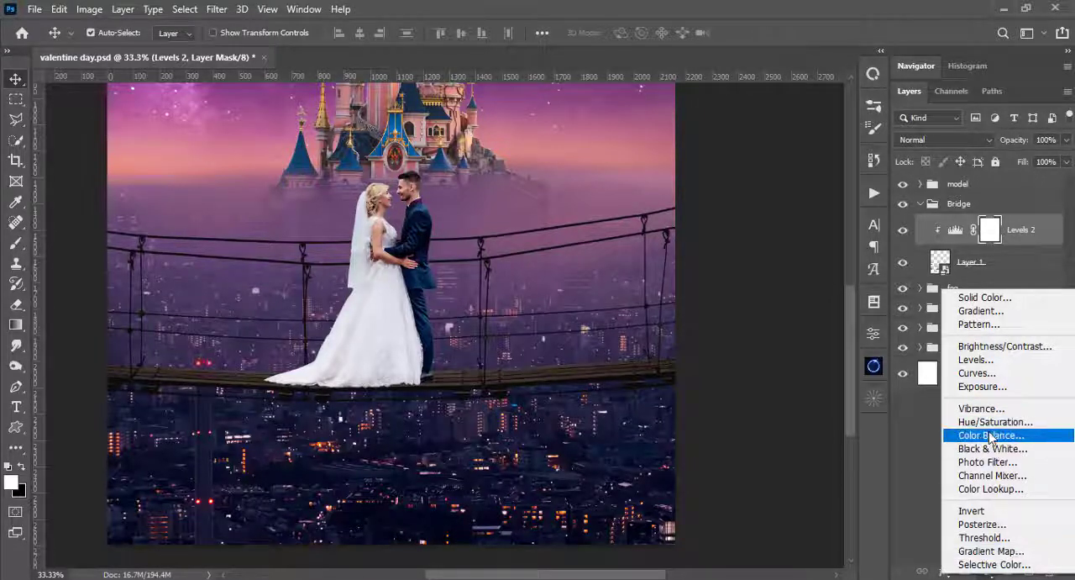
{"action": "left_click", "coordinate": [983, 436]}
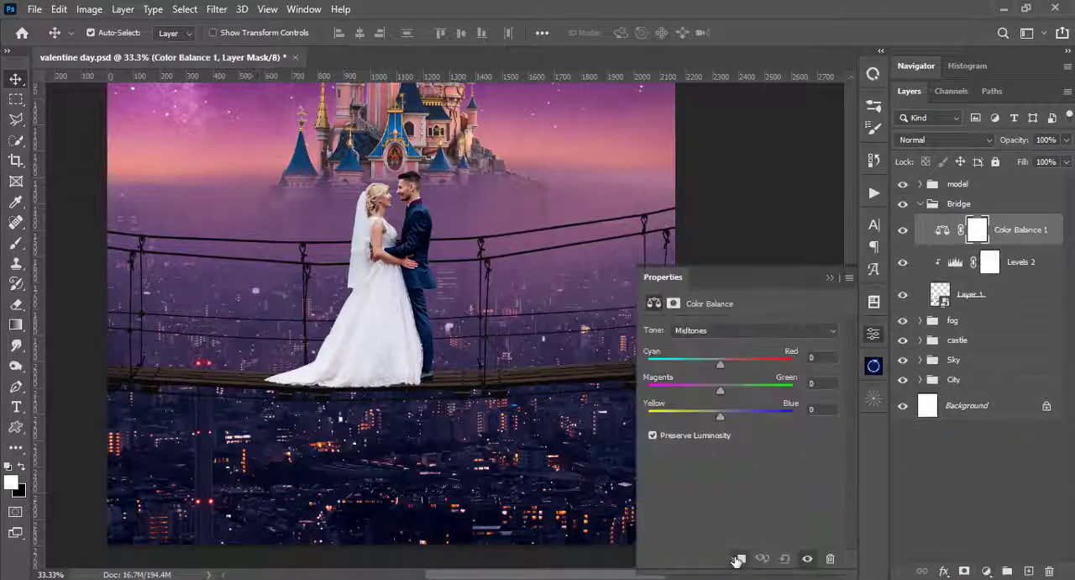
{"action": "left_click", "coordinate": [739, 558]}
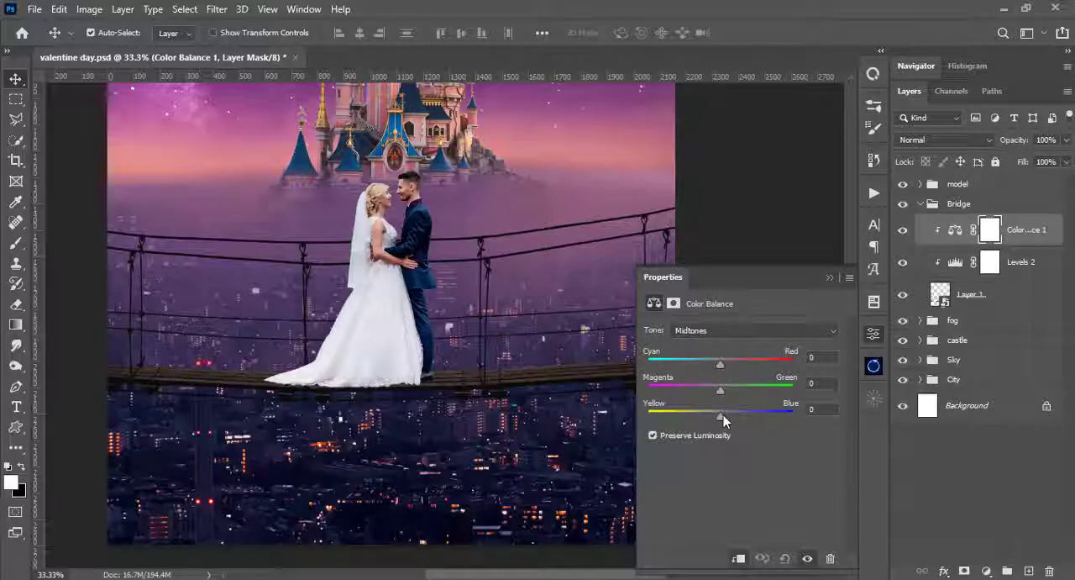
{"action": "left_click_drag", "start_coordinate": [722, 420], "coordinate": [763, 421]}
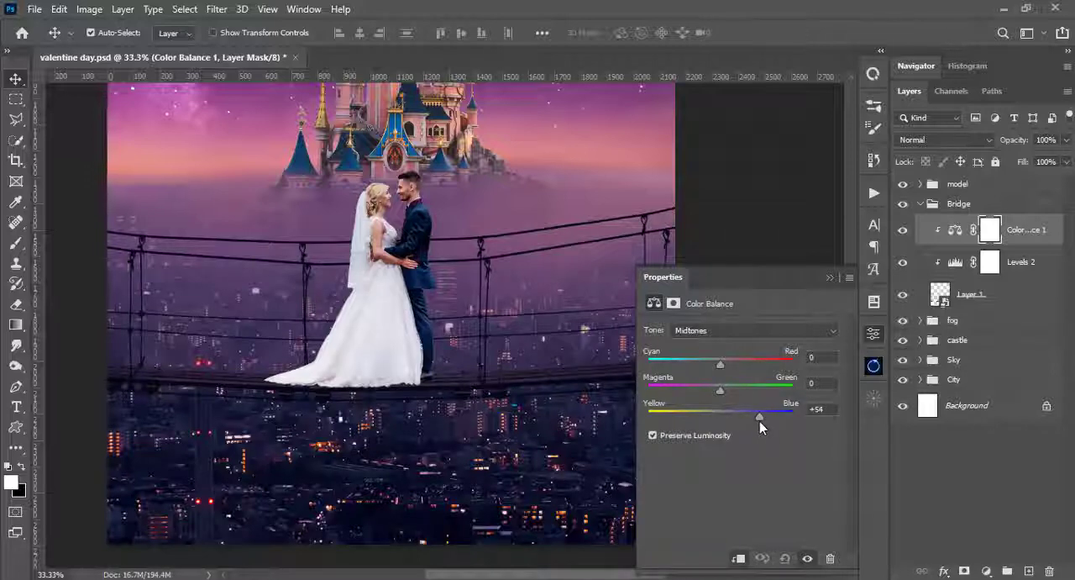
{"action": "mouse_move", "coordinate": [720, 390]}
{"action": "left_mouse_down"}
{"action": "mouse_move", "coordinate": [682, 388]}
{"action": "mouse_move", "coordinate": [706, 390]}
{"action": "left_mouse_up"}
{"action": "mouse_move", "coordinate": [719, 369]}
{"action": "left_mouse_down"}
{"action": "mouse_move", "coordinate": [684, 366]}
{"action": "mouse_move", "coordinate": [762, 366]}
{"action": "mouse_move", "coordinate": [716, 370]}
{"action": "left_mouse_up"}
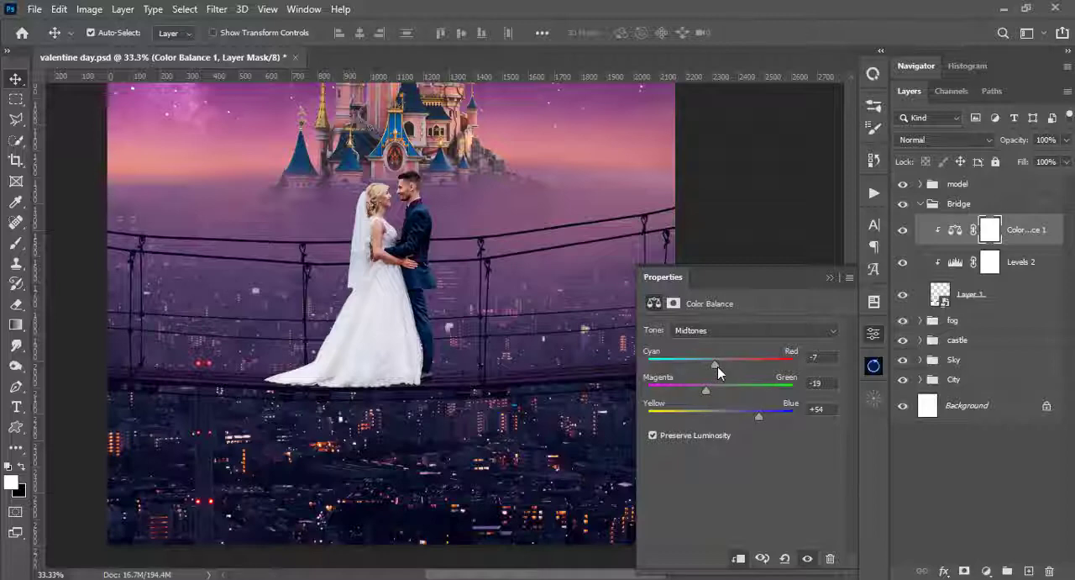
{"action": "left_click", "coordinate": [730, 333]}
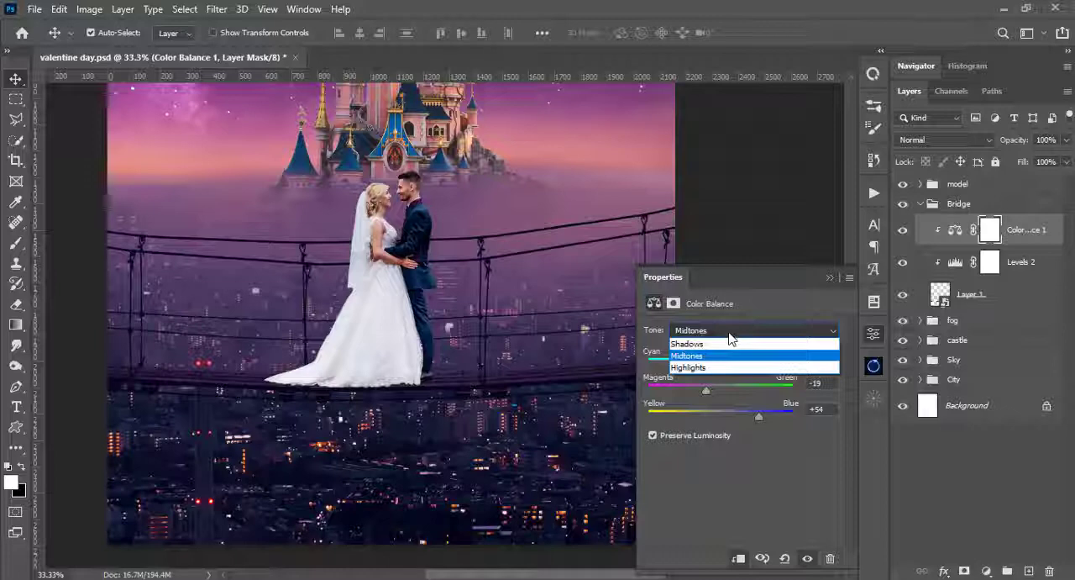
{"action": "left_click", "coordinate": [734, 333]}
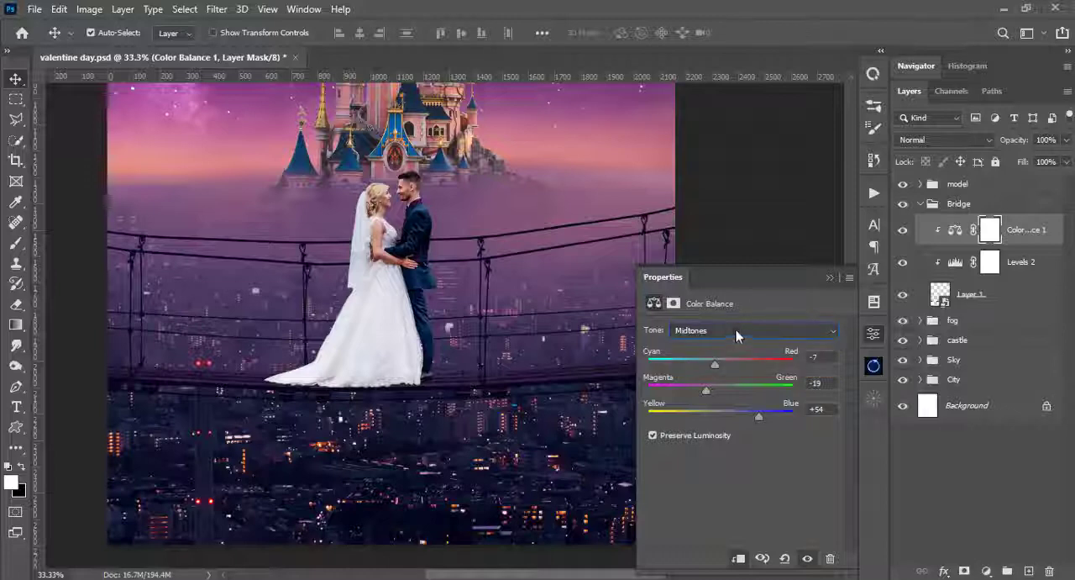
{"action": "left_click", "coordinate": [828, 279]}
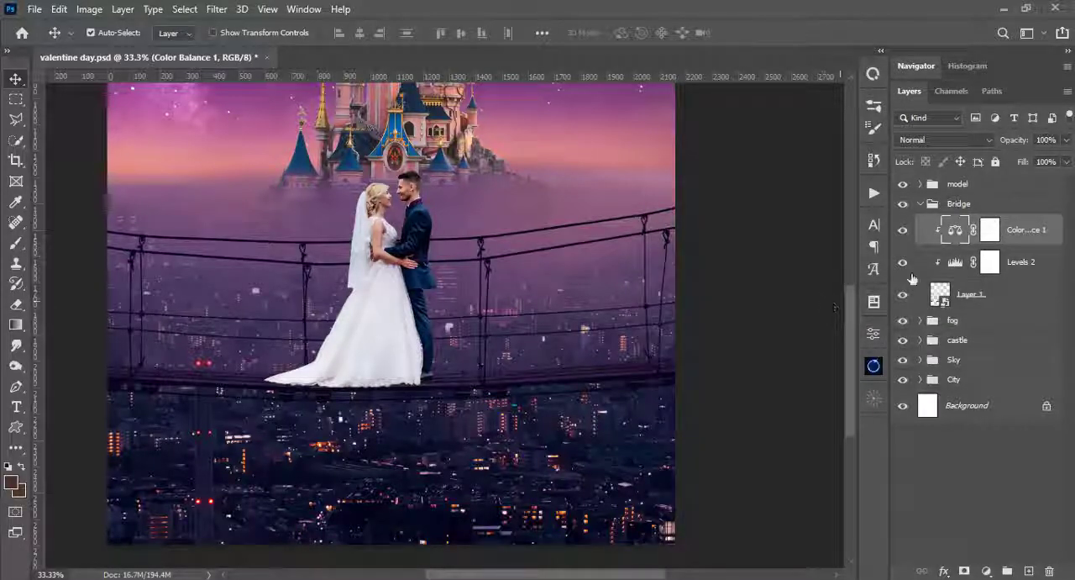
{"action": "left_click", "coordinate": [922, 207]}
- Add a Levels adjustment clipped to the visible castle copy layer in the castle group, with output white lowered to 226
{"action": "left_click_drag", "start_coordinate": [610, 208], "coordinate": [685, 401]}
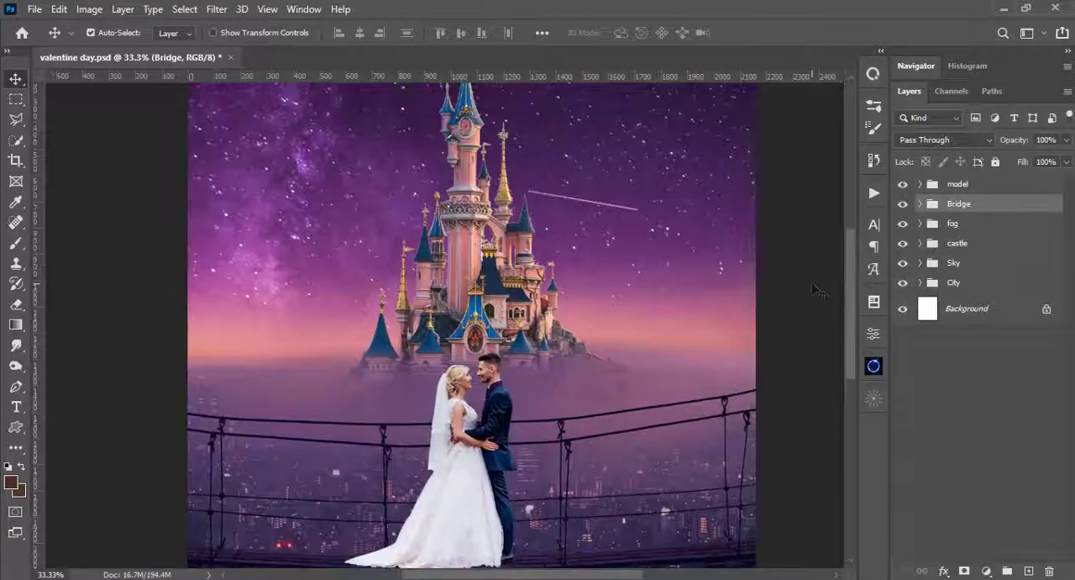
{"action": "left_click", "coordinate": [928, 243]}
{"action": "left_click", "coordinate": [921, 243]}
{"action": "left_click", "coordinate": [941, 270]}
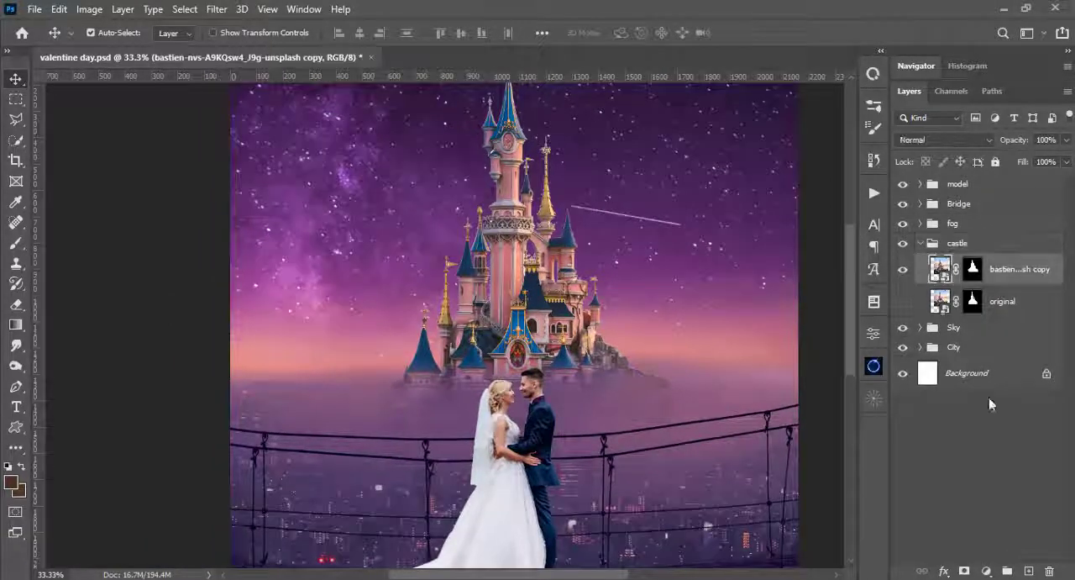
{"action": "left_click", "coordinate": [988, 570]}
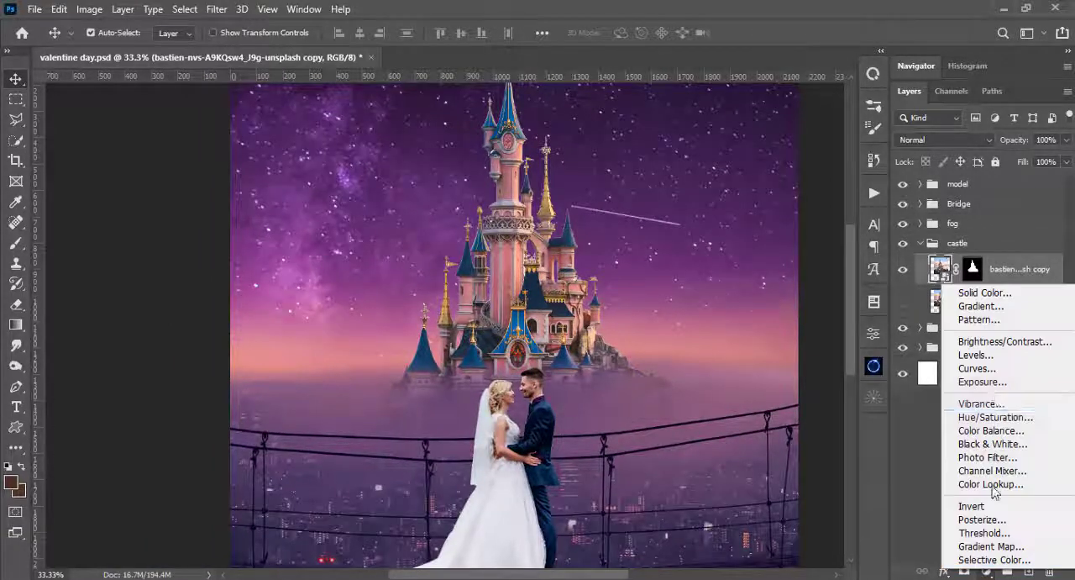
{"action": "left_click", "coordinate": [977, 355]}
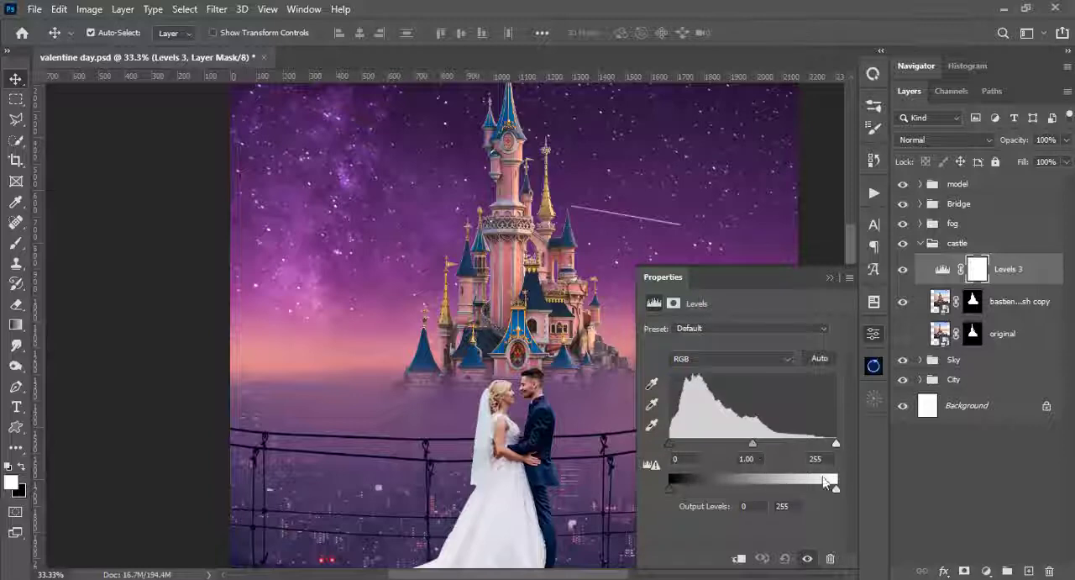
{"action": "left_click_drag", "start_coordinate": [836, 488], "coordinate": [818, 490]}
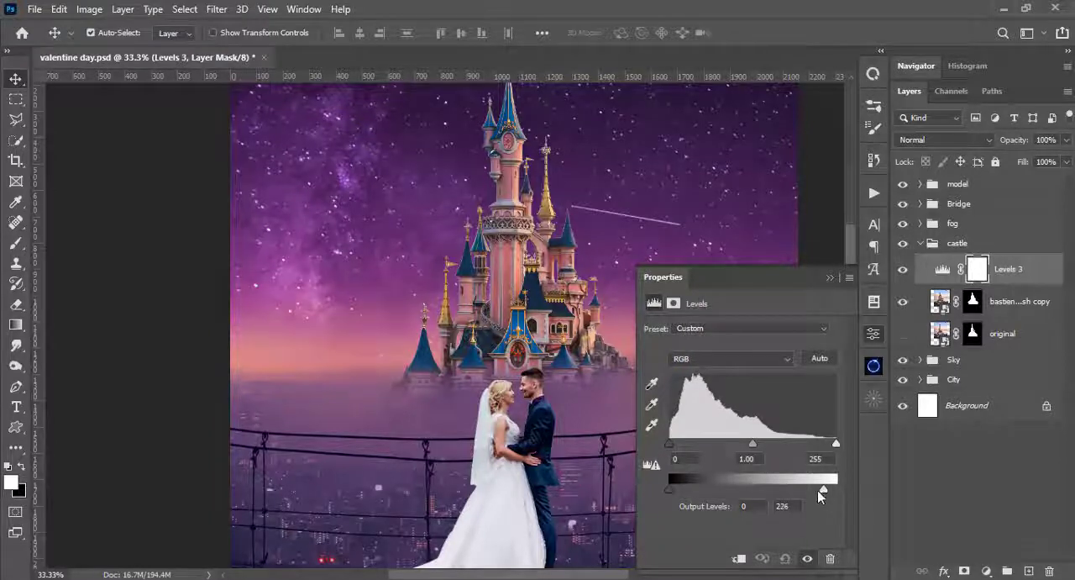
{"action": "left_click", "coordinate": [738, 558]}
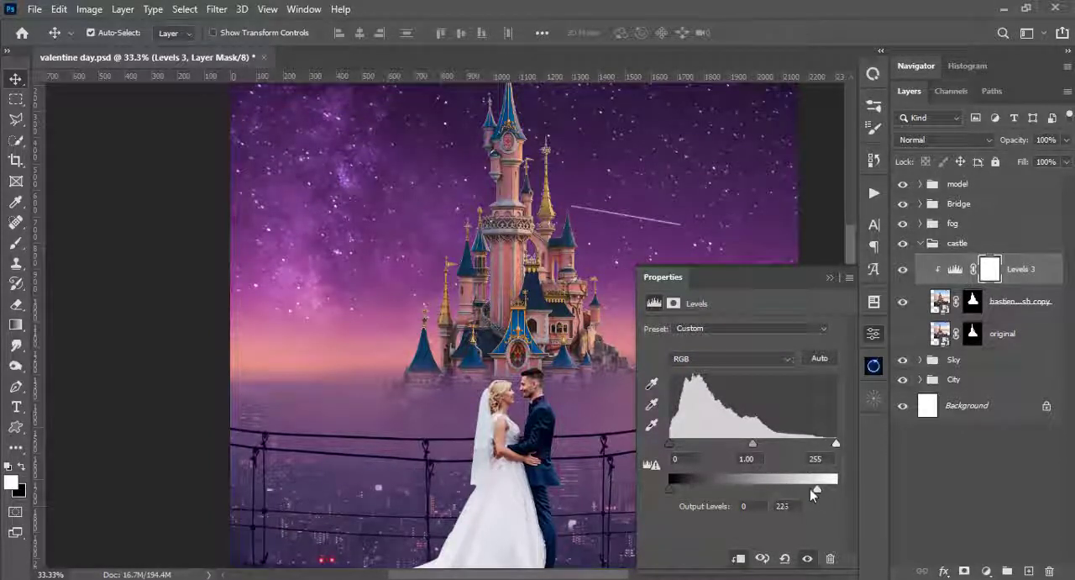
- Set the castle Levels to input black 29, midtone 0.83, input white 242 and output levels 29 to 188
{"action": "mouse_move", "coordinate": [810, 488]}
{"action": "left_mouse_down"}
{"action": "mouse_move", "coordinate": [781, 489]}
{"action": "mouse_move", "coordinate": [801, 495]}
{"action": "left_mouse_up"}
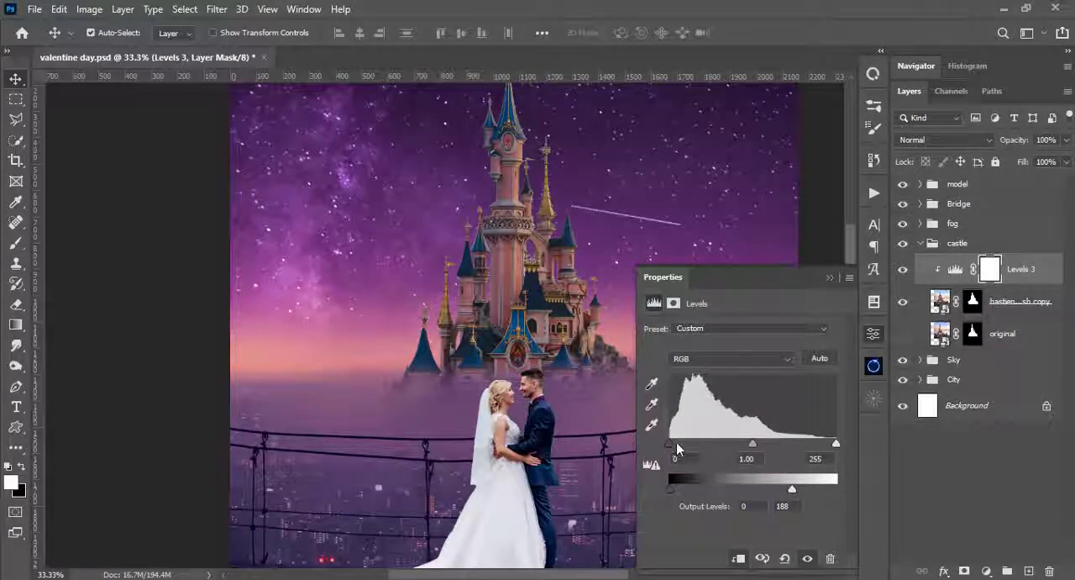
{"action": "left_click_drag", "start_coordinate": [752, 448], "coordinate": [764, 446]}
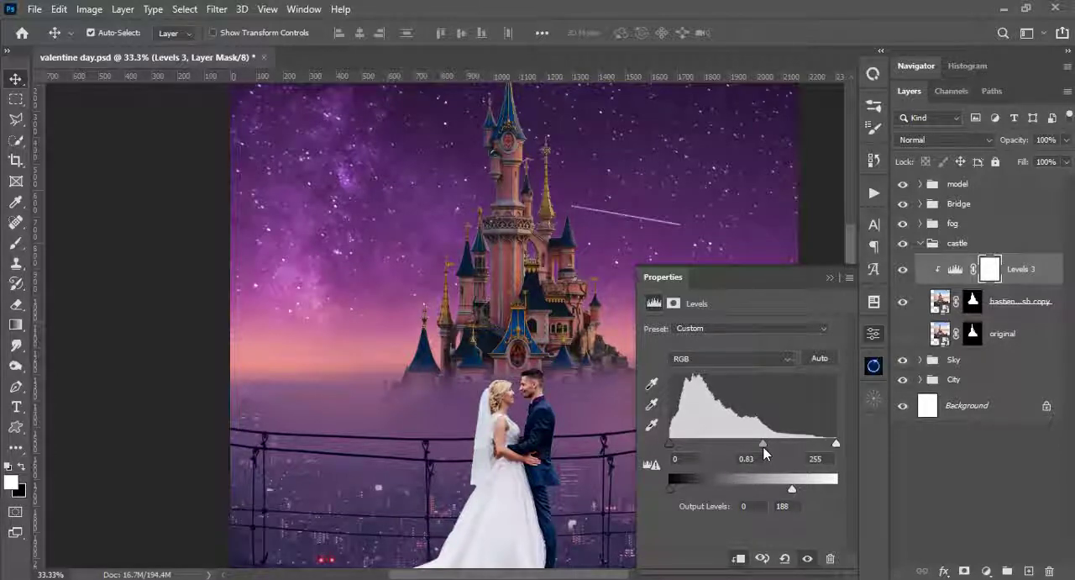
{"action": "left_click_drag", "start_coordinate": [676, 447], "coordinate": [689, 448]}
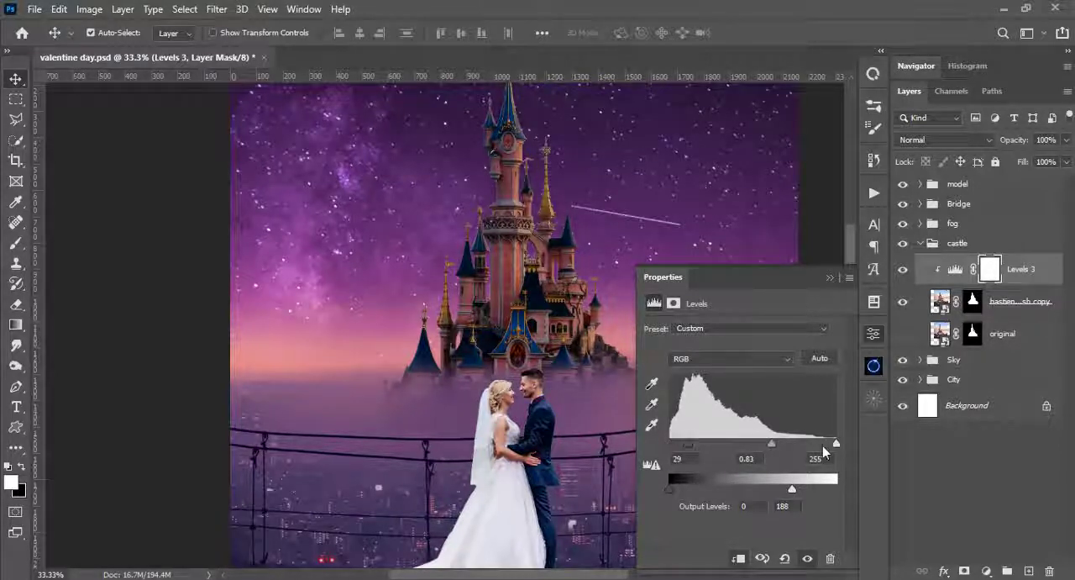
{"action": "left_click_drag", "start_coordinate": [836, 445], "coordinate": [827, 450]}
{"action": "left_click_drag", "start_coordinate": [670, 491], "coordinate": [689, 494]}
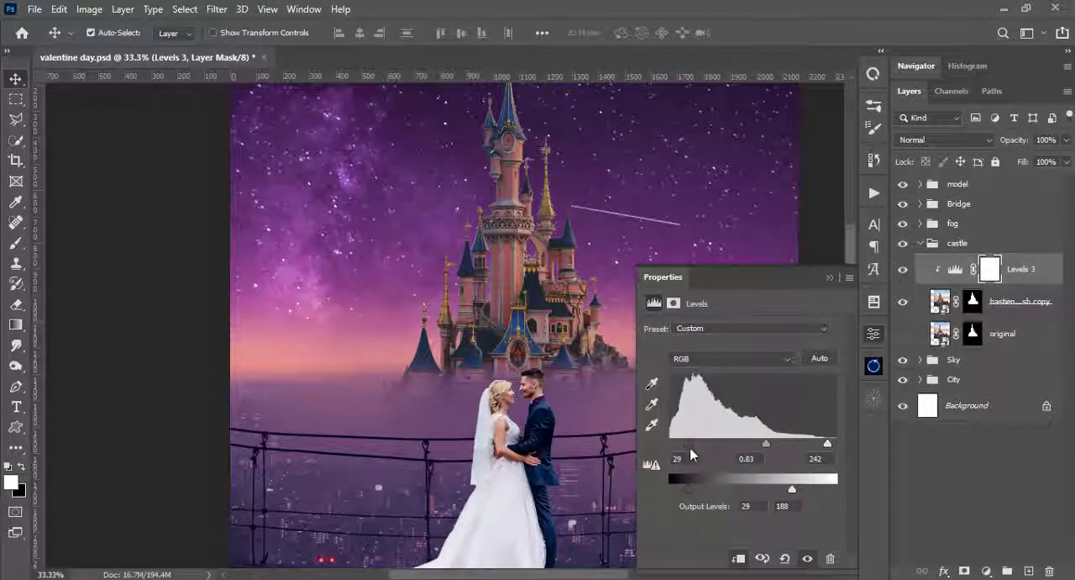
- Refine the castle Levels to input black 31, midtone 0.88 and output white 150, and collapse the castle group
{"action": "left_click_drag", "start_coordinate": [690, 452], "coordinate": [688, 452]}
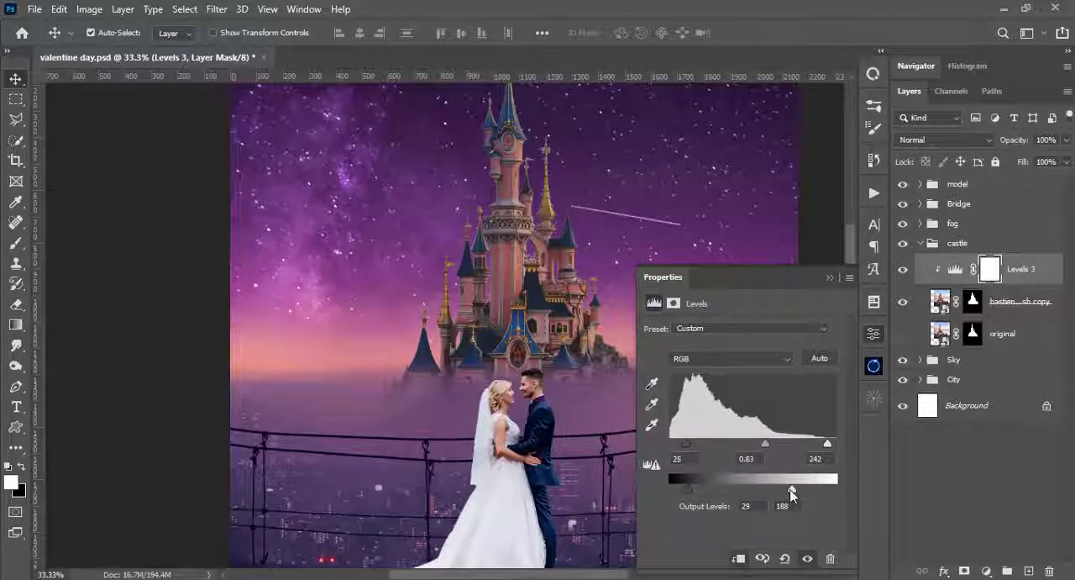
{"action": "left_click_drag", "start_coordinate": [792, 495], "coordinate": [762, 491]}
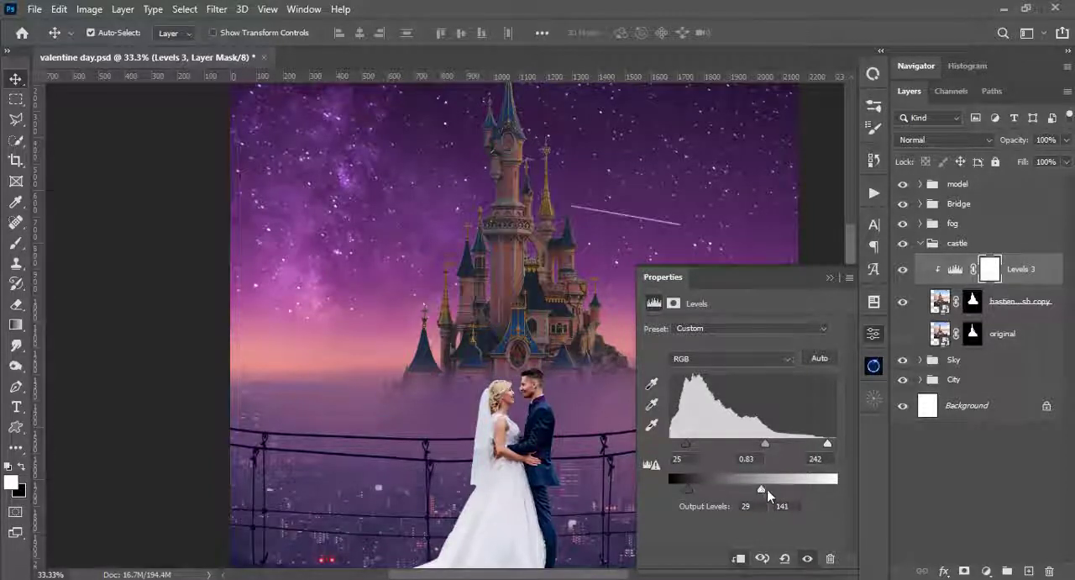
{"action": "left_click_drag", "start_coordinate": [766, 443], "coordinate": [774, 444]}
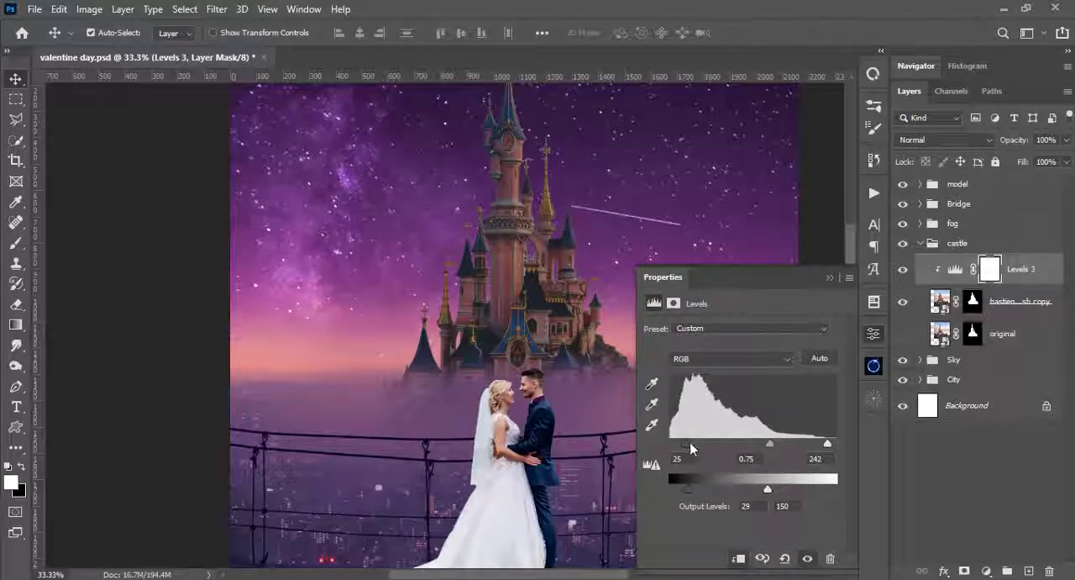
{"action": "mouse_move", "coordinate": [686, 443]}
{"action": "left_mouse_down"}
{"action": "mouse_move", "coordinate": [704, 443]}
{"action": "mouse_move", "coordinate": [690, 445]}
{"action": "left_mouse_up"}
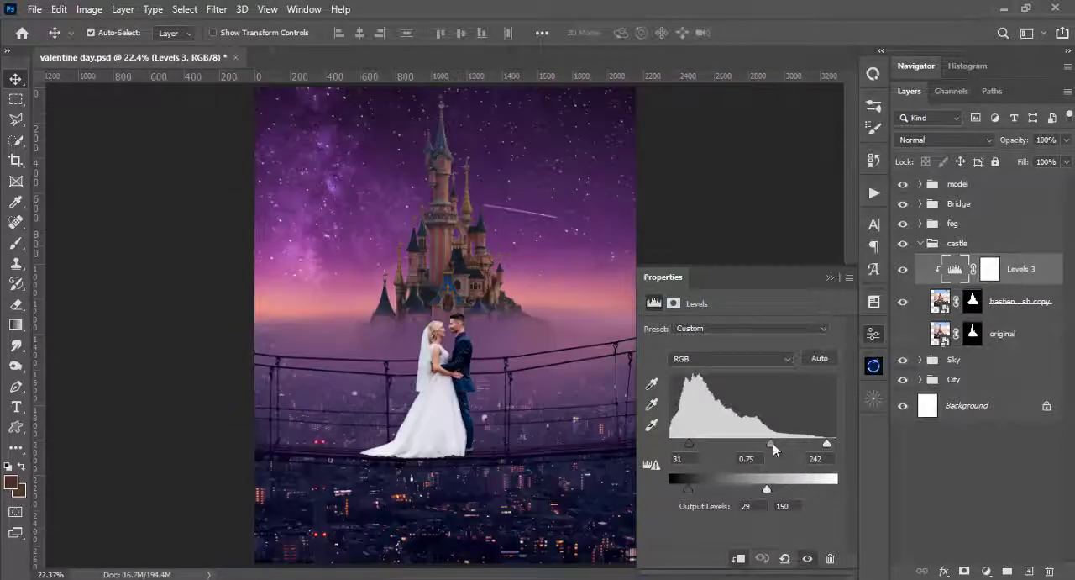
{"action": "left_click_drag", "start_coordinate": [771, 443], "coordinate": [763, 445]}
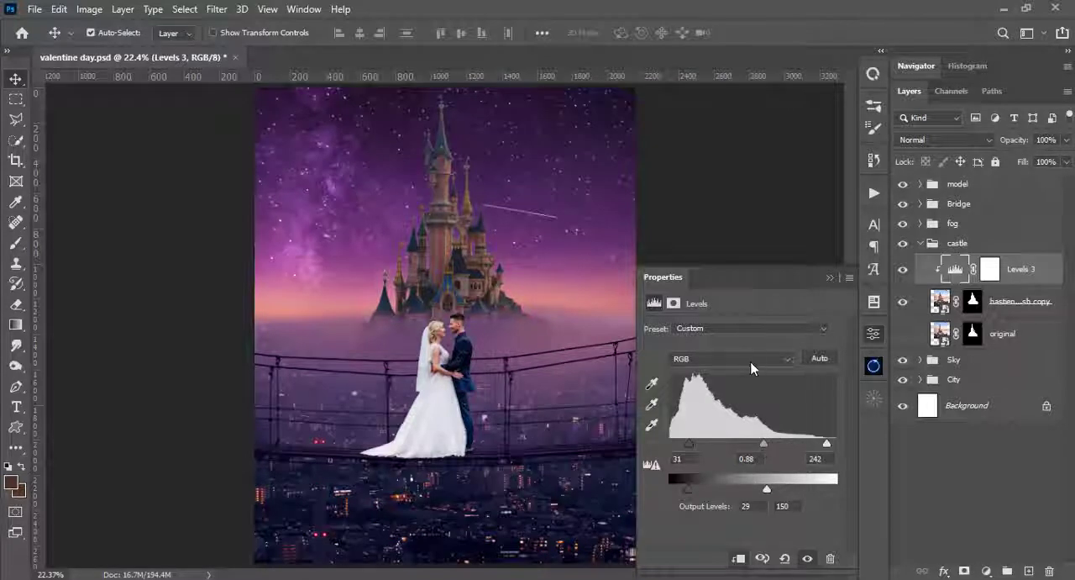
{"action": "left_click", "coordinate": [828, 279]}
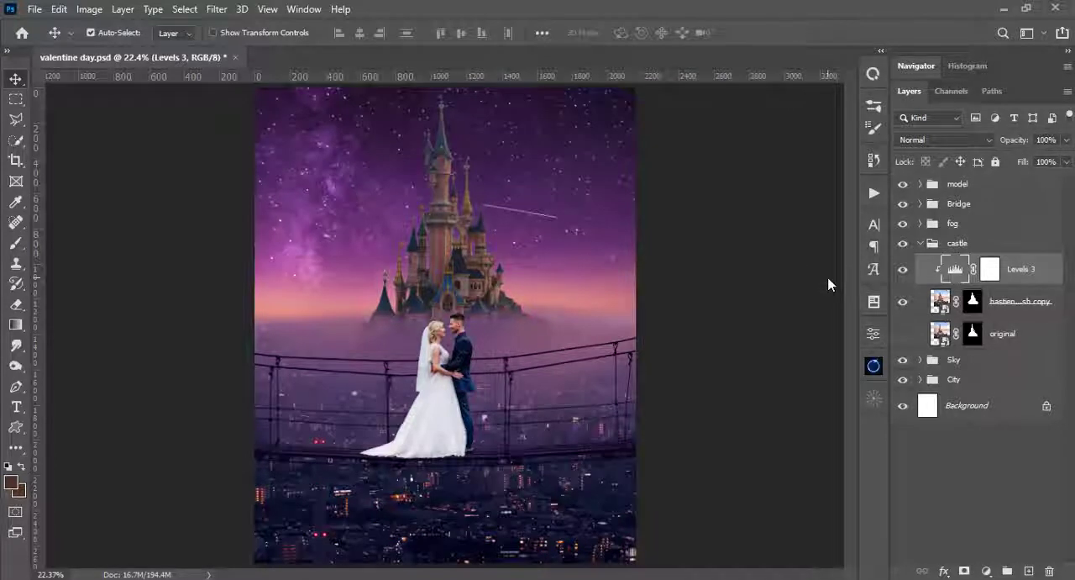
{"action": "left_click", "coordinate": [924, 242]}
{"action": "left_click", "coordinate": [919, 242]}
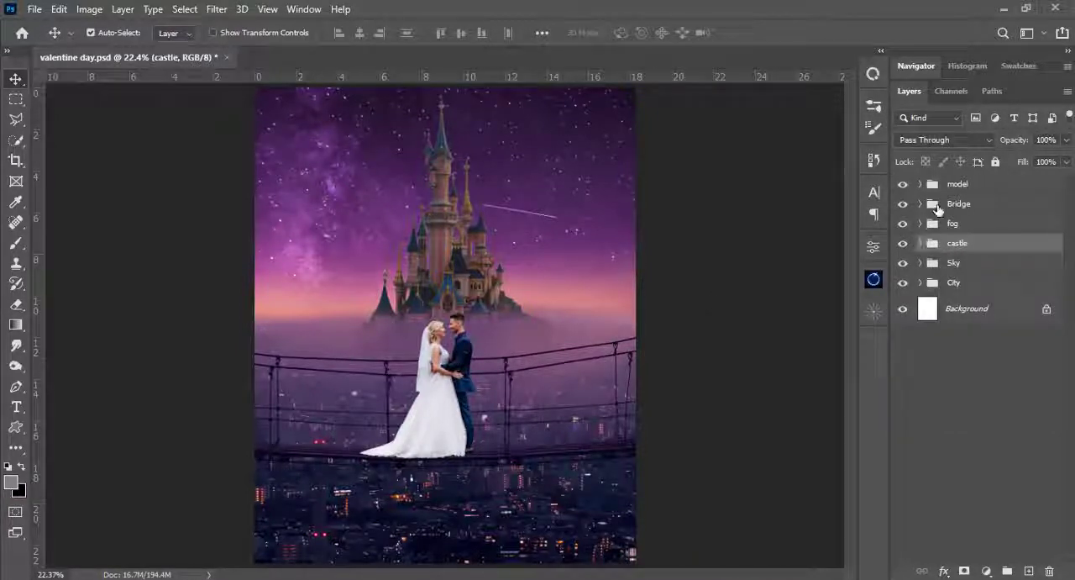
- Add a Curves adjustment clipped to the wedding couple layer in the model group and lower its white point output
{"action": "left_click", "coordinate": [938, 206]}
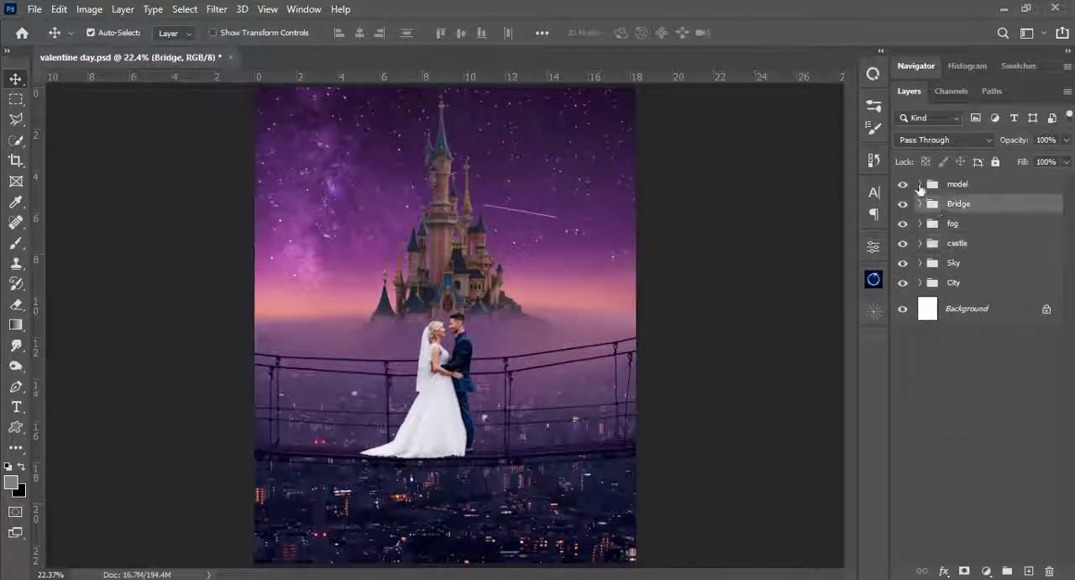
{"action": "left_click", "coordinate": [921, 183]}
{"action": "left_click", "coordinate": [944, 214]}
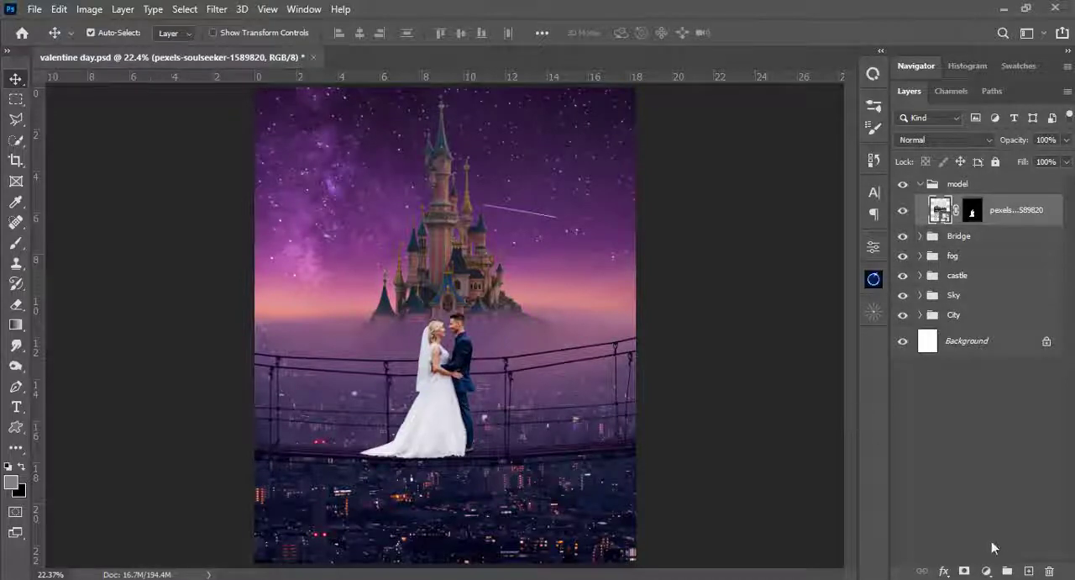
{"action": "left_click", "coordinate": [986, 571]}
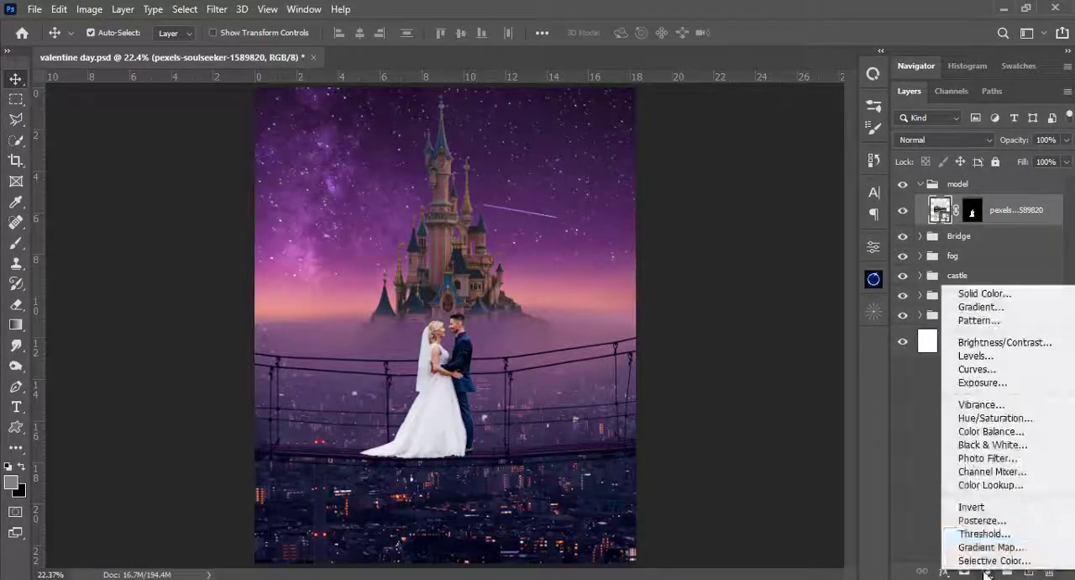
{"action": "left_click", "coordinate": [990, 370]}
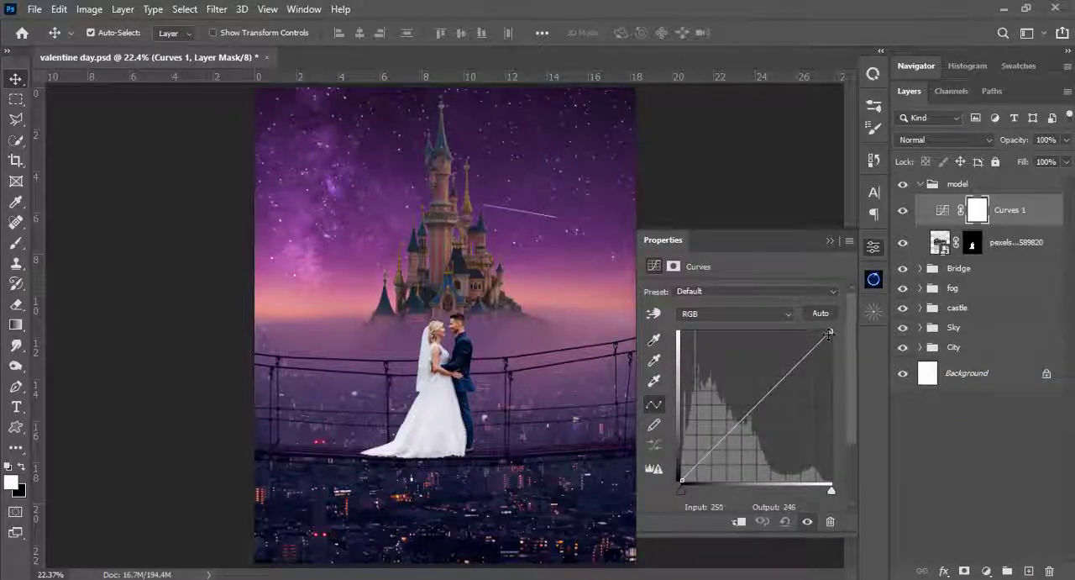
{"action": "left_click_drag", "start_coordinate": [830, 336], "coordinate": [831, 374]}
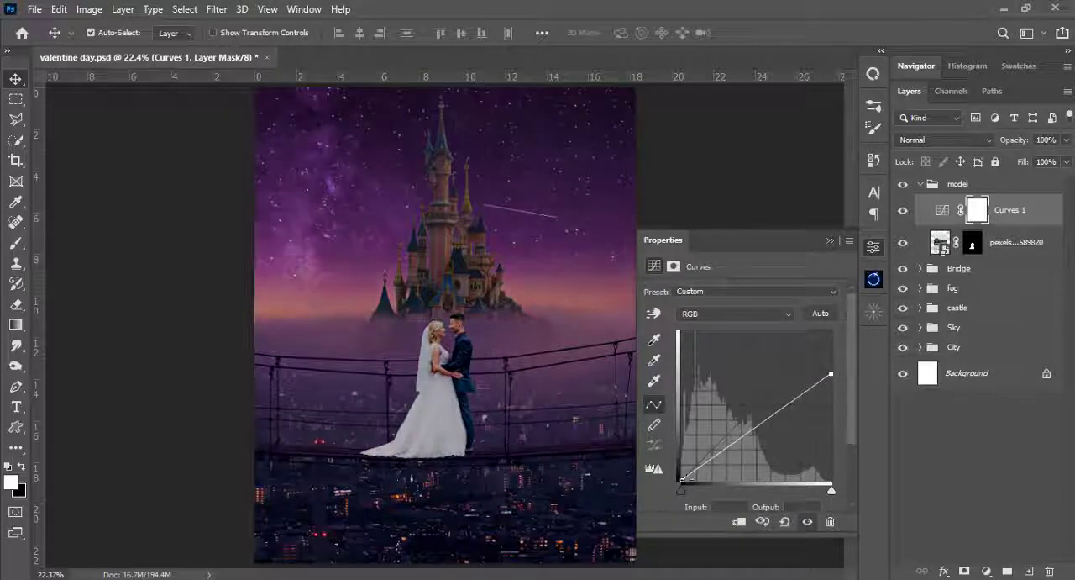
{"action": "left_click", "coordinate": [738, 522]}
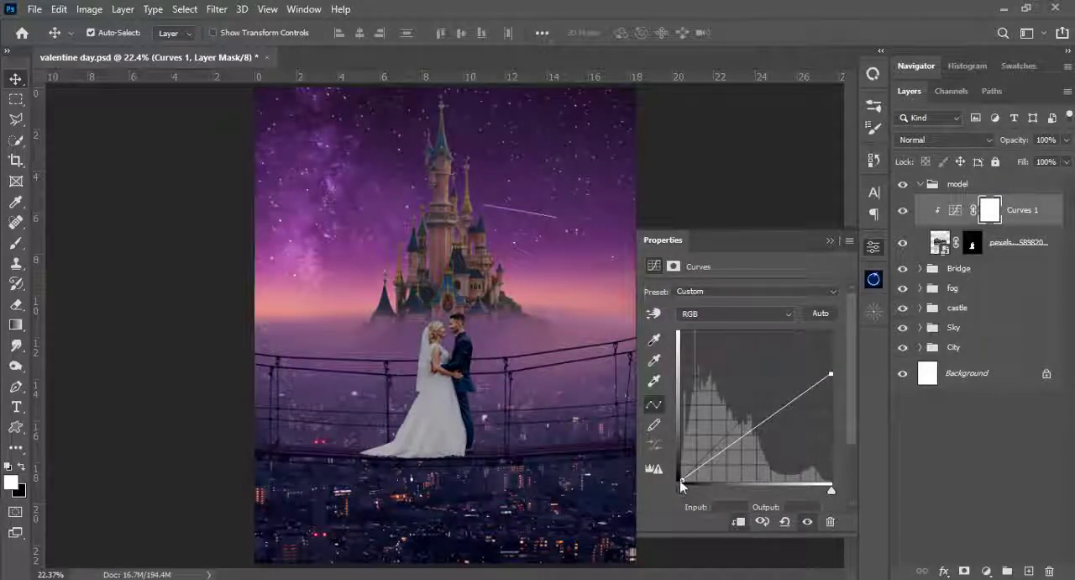
- Shape the couple's RGB curve by raising the black point and adding shadow, midtone and highlight points
{"action": "left_click_drag", "start_coordinate": [683, 480], "coordinate": [678, 477]}
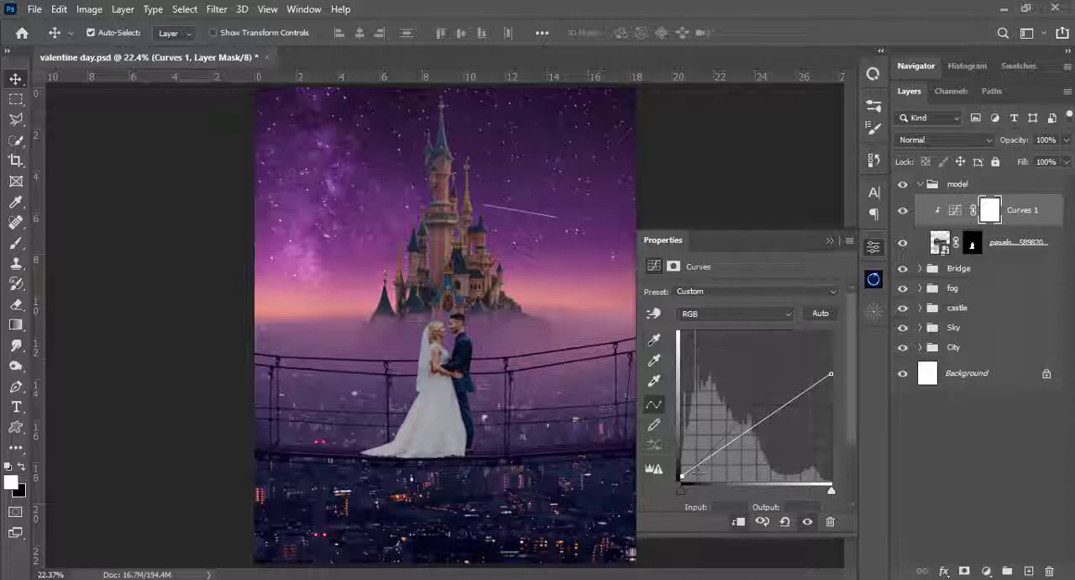
{"action": "left_click_drag", "start_coordinate": [708, 458], "coordinate": [709, 452]}
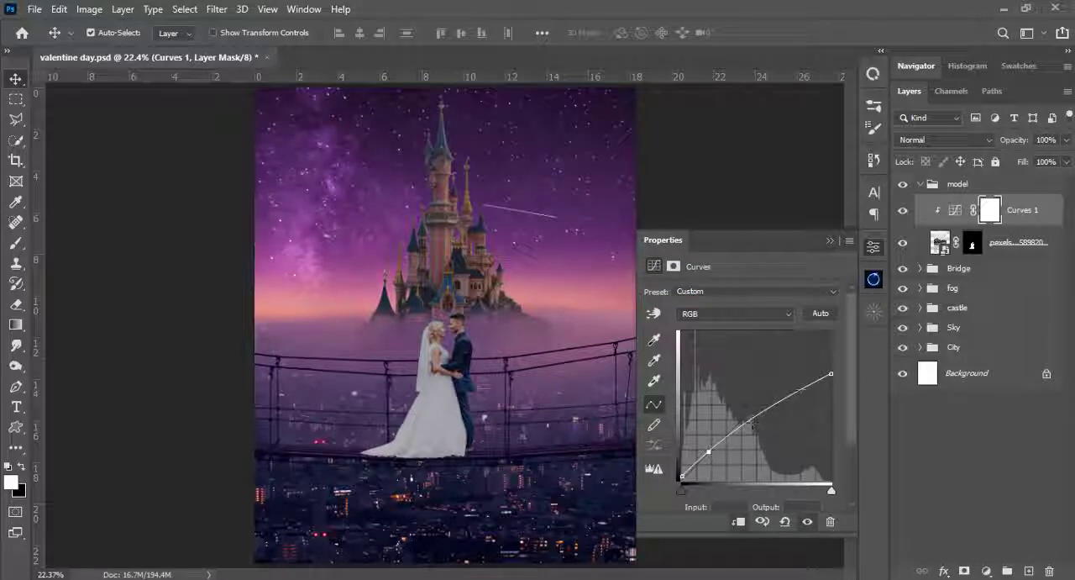
{"action": "left_click_drag", "start_coordinate": [802, 388], "coordinate": [802, 396]}
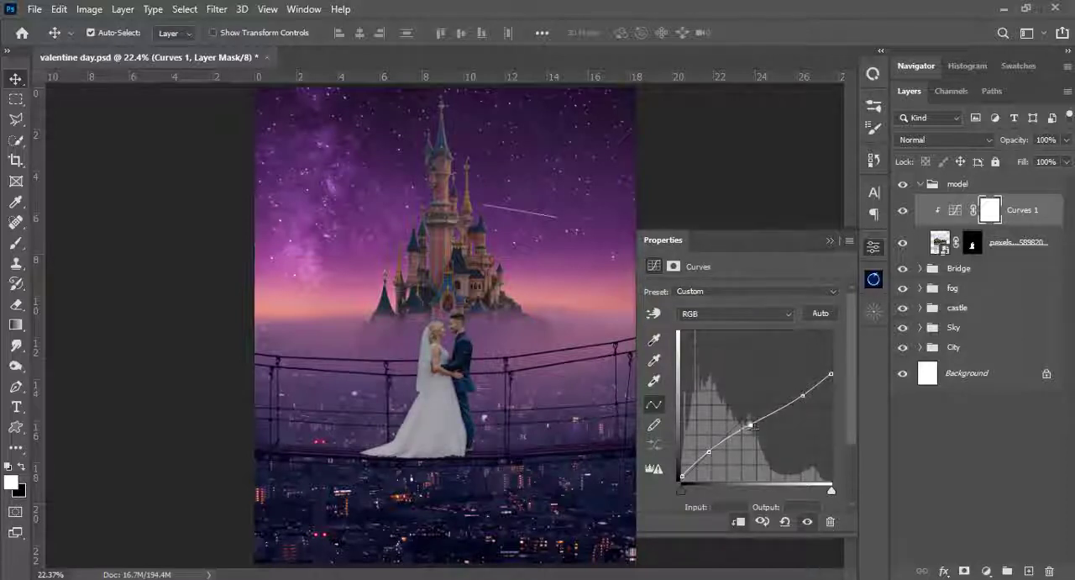
{"action": "left_click_drag", "start_coordinate": [755, 424], "coordinate": [751, 422]}
{"action": "left_click", "coordinate": [711, 453]}
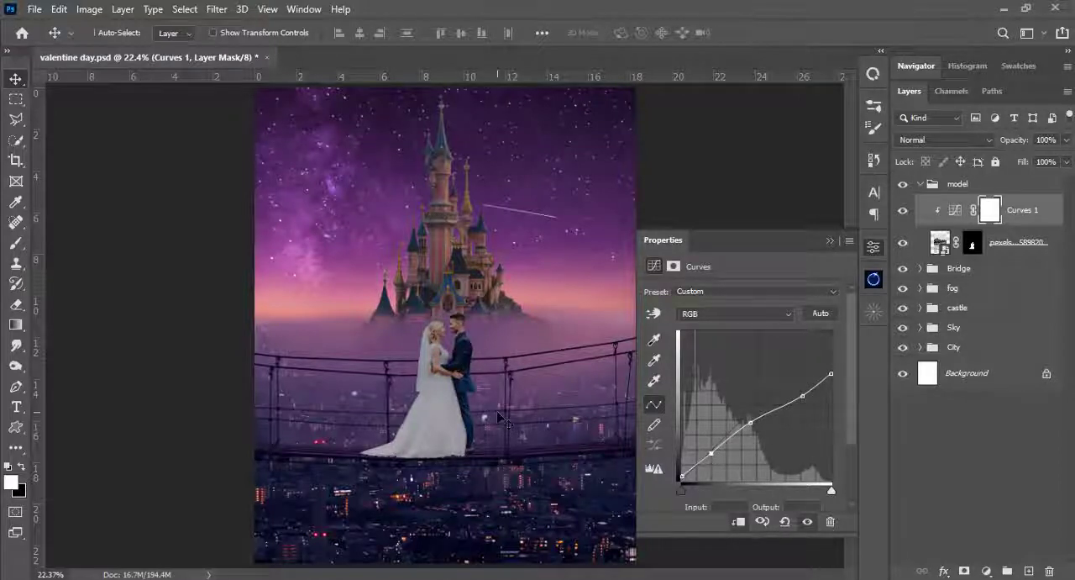
- Darken the couple by pulling the curve's shadows, midtones, highlights and white point down, and compare the result with the Curves layer hidden
{"action": "key", "text": "ctrl+plus"}
{"action": "key", "text": "ctrl+plus"}
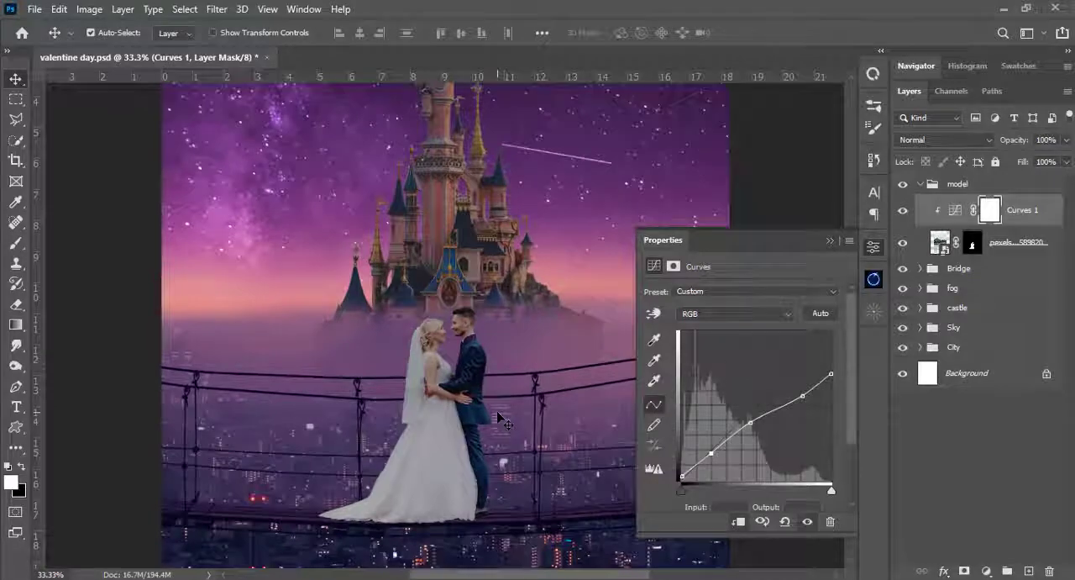
{"action": "key", "text": "ctrl+plus"}
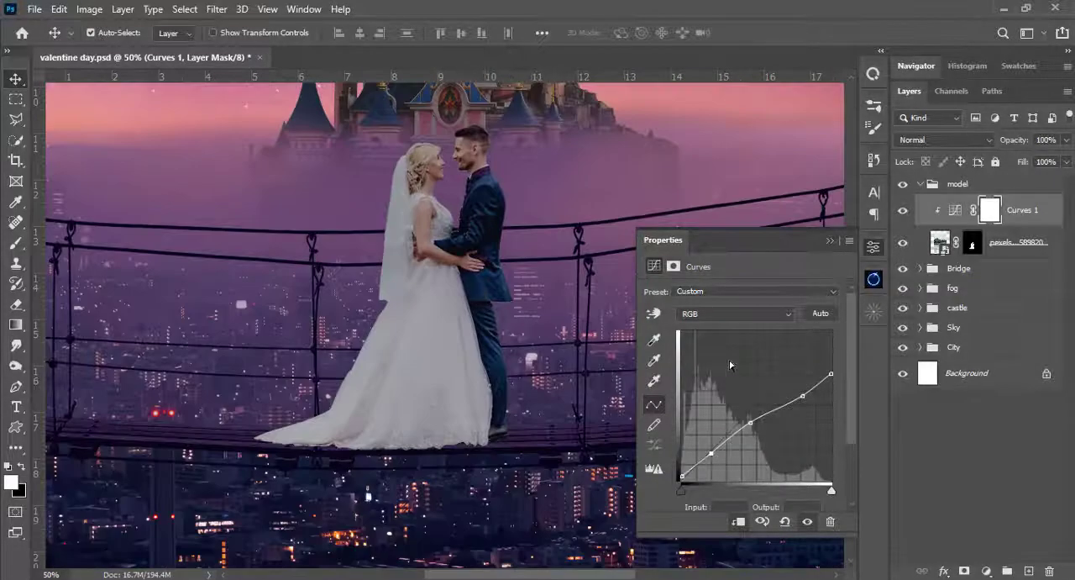
{"action": "mouse_move", "coordinate": [750, 422]}
{"action": "left_mouse_down"}
{"action": "mouse_move", "coordinate": [758, 441]}
{"action": "mouse_move", "coordinate": [763, 433]}
{"action": "left_mouse_up"}
{"action": "left_click_drag", "start_coordinate": [804, 395], "coordinate": [712, 464]}
{"action": "left_click_drag", "start_coordinate": [396, 391], "coordinate": [396, 430]}
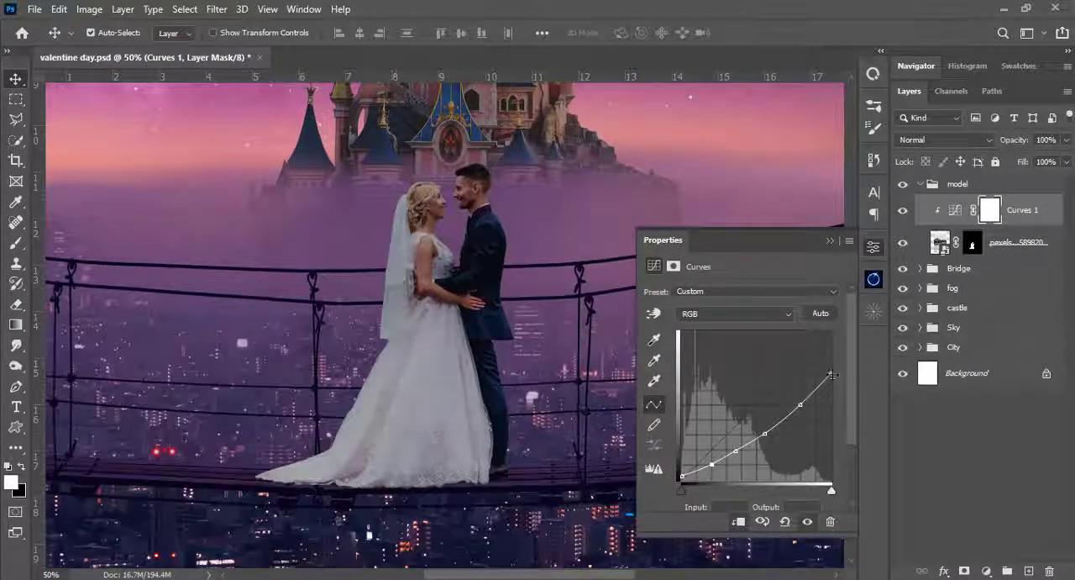
{"action": "mouse_move", "coordinate": [832, 375]}
{"action": "left_mouse_down"}
{"action": "mouse_move", "coordinate": [832, 395]}
{"action": "mouse_move", "coordinate": [830, 385]}
{"action": "left_mouse_up"}
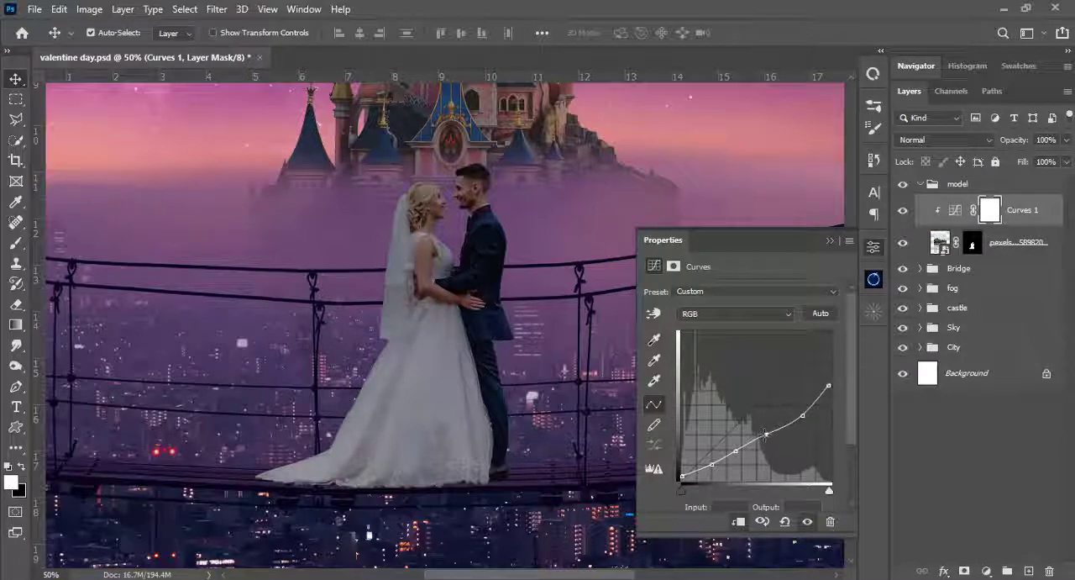
{"action": "left_click", "coordinate": [830, 242]}
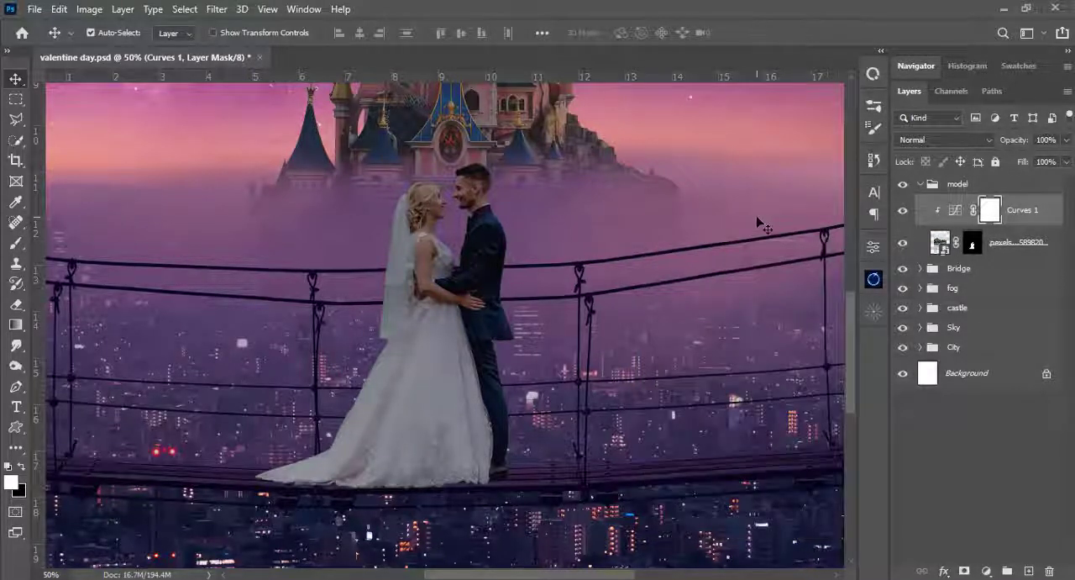
{"action": "key", "text": "ctrl+0"}
{"action": "left_click", "coordinate": [903, 211]}
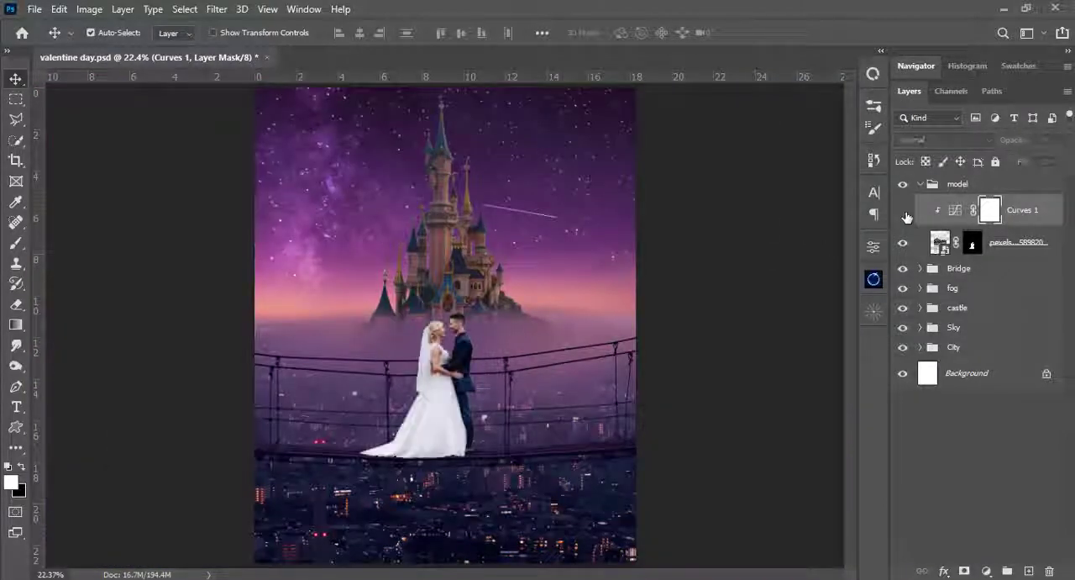
{"action": "left_click", "coordinate": [904, 210]}
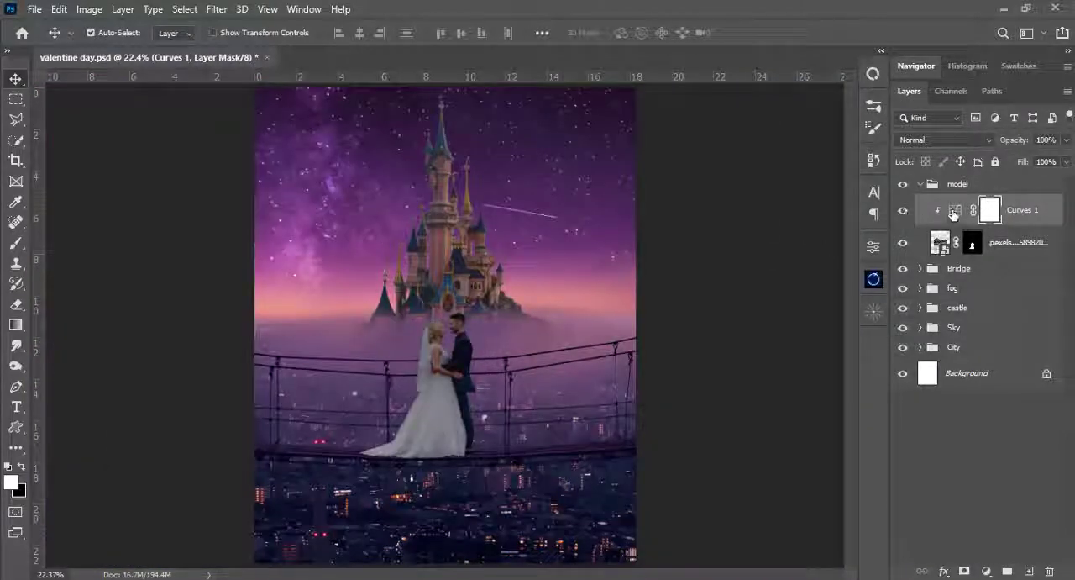
- Add an Exposure adjustment clipped above the couple's Curves layer, set Exposure to -1.75, and invert its mask to black
{"action": "left_click", "coordinate": [955, 211]}
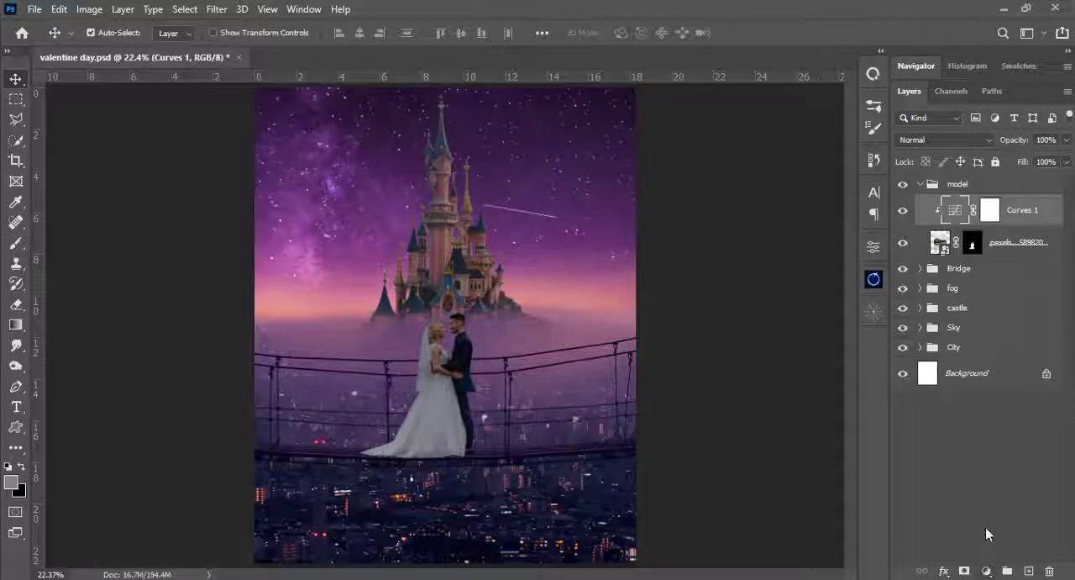
{"action": "left_click", "coordinate": [987, 571]}
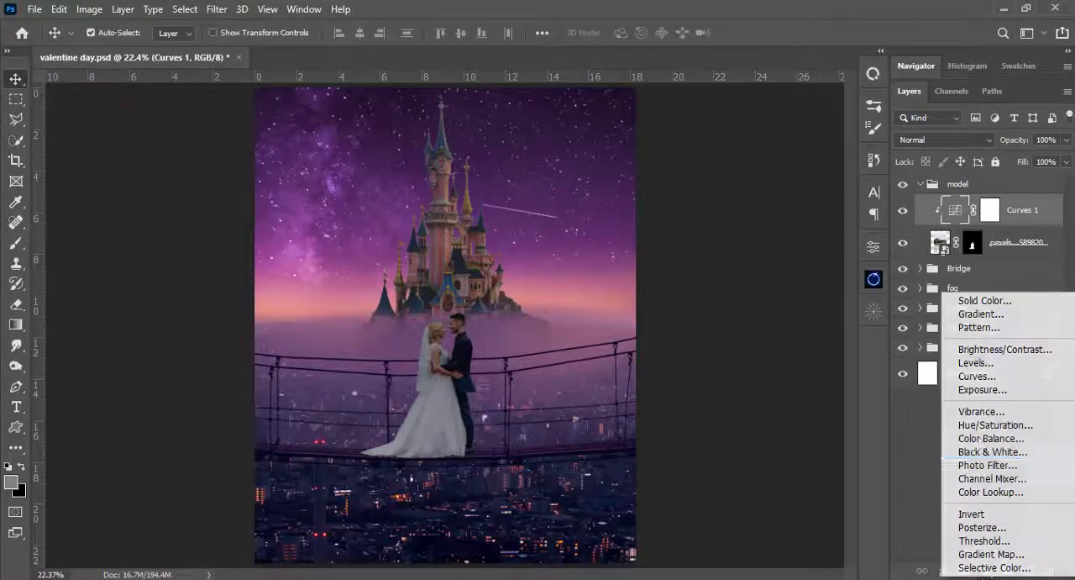
{"action": "left_click", "coordinate": [982, 390]}
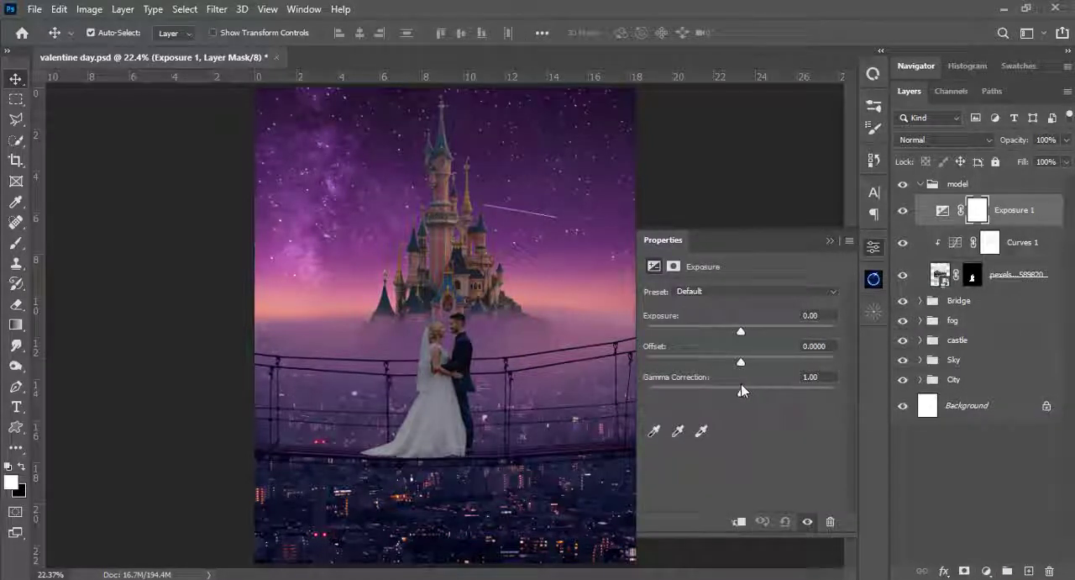
{"action": "left_click", "coordinate": [739, 522]}
{"action": "left_click_drag", "start_coordinate": [740, 331], "coordinate": [717, 331]}
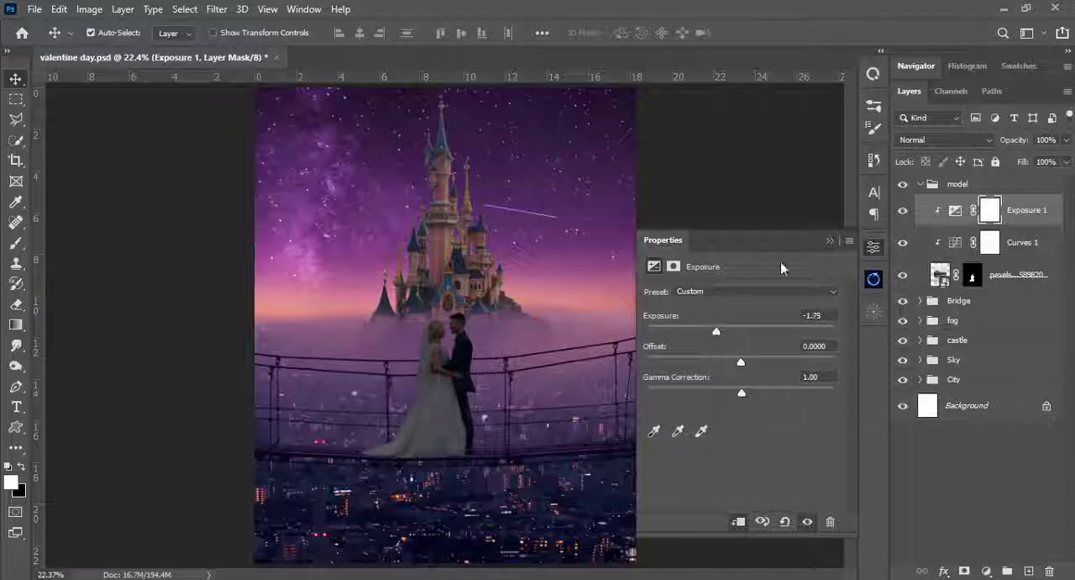
{"action": "left_click", "coordinate": [830, 242]}
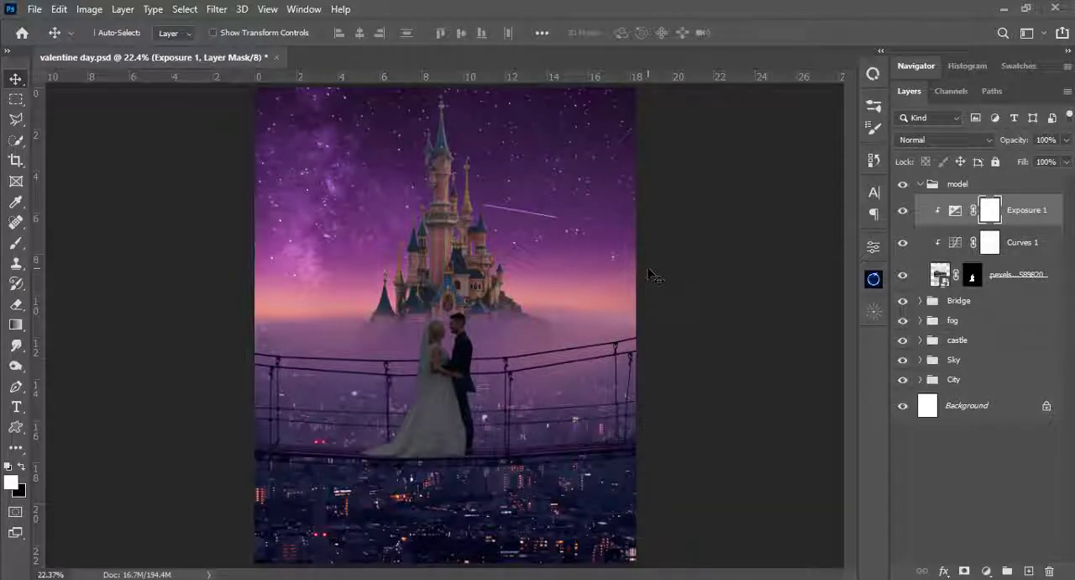
{"action": "key", "text": "ctrl+i"}
- Set the brush to 40 px with 94% hardness and begin painting white on the Exposure mask over the bride's skirt
{"action": "key", "text": "ctrl+plus"}
{"action": "key", "text": "ctrl+plus"}
{"action": "key", "text": "ctrl+plus"}
{"action": "key", "text": "ctrl+plus"}
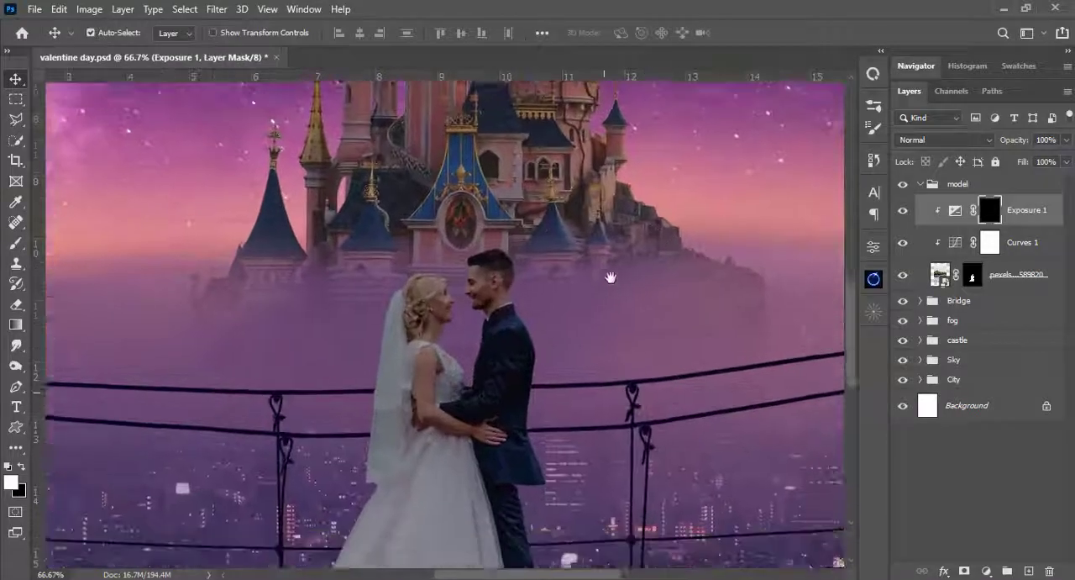
{"action": "left_click_drag", "start_coordinate": [612, 283], "coordinate": [608, 242]}
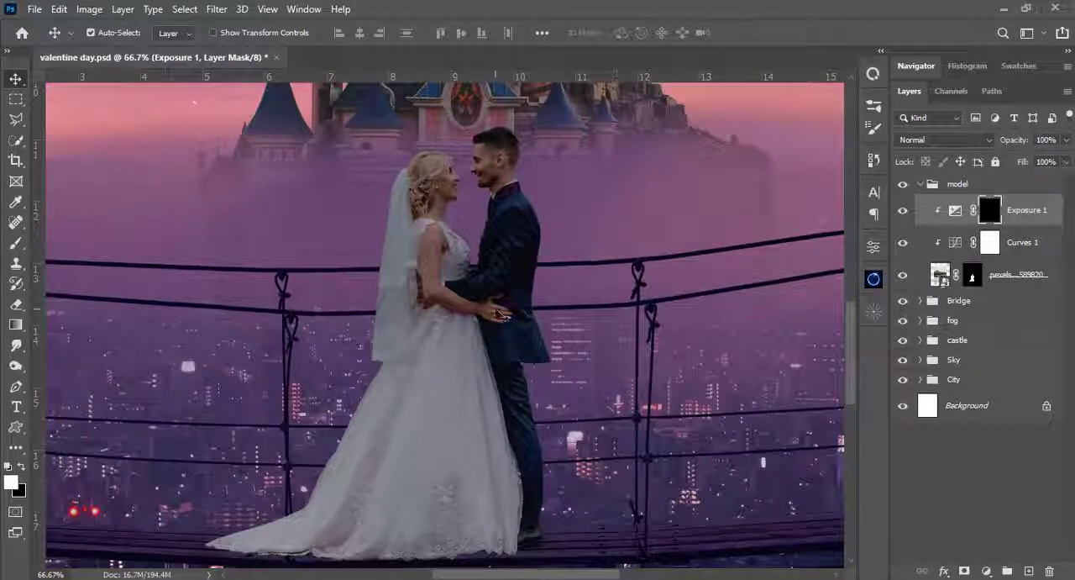
{"action": "key", "text": "b"}
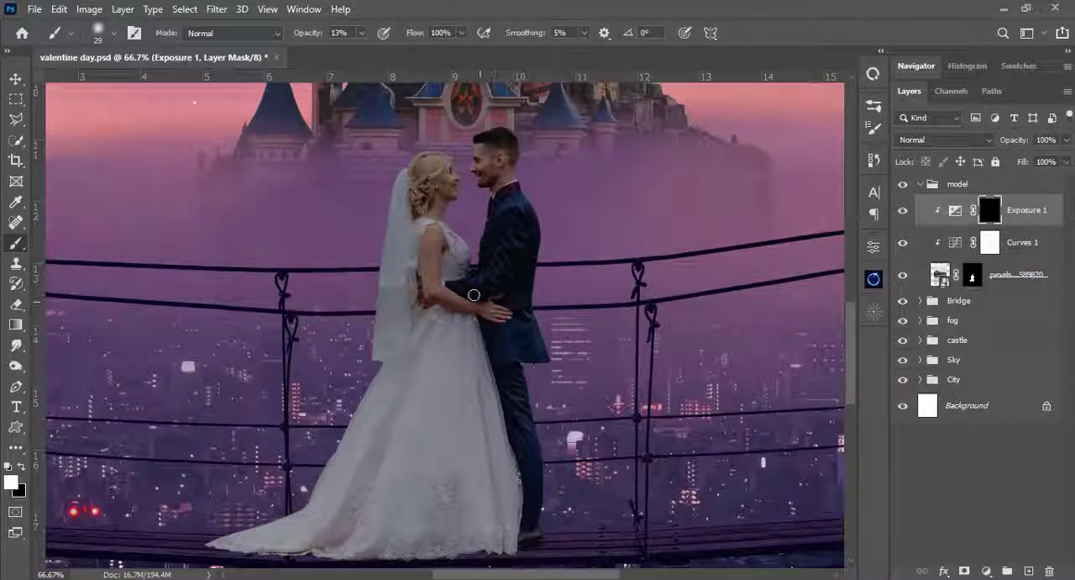
{"action": "right_click", "coordinate": [434, 236]}
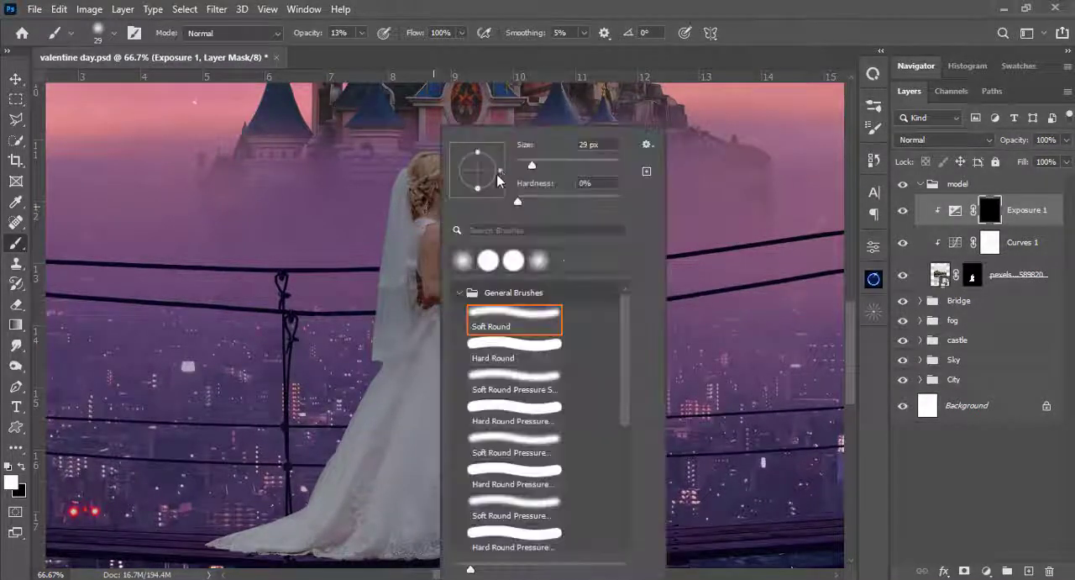
{"action": "left_click", "coordinate": [539, 164]}
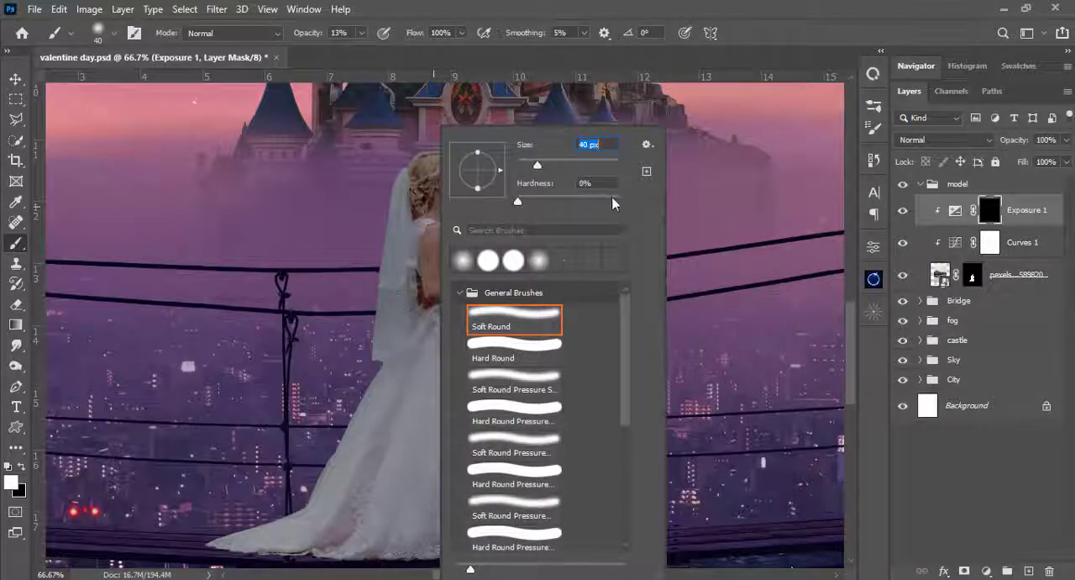
{"action": "key", "text": "Return"}
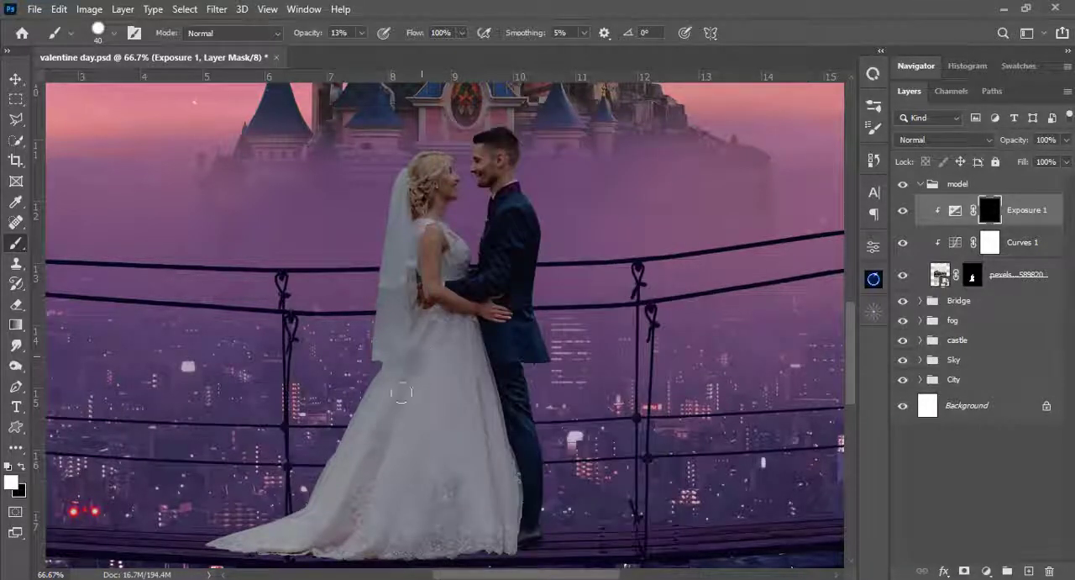
{"action": "left_click_drag", "start_coordinate": [402, 392], "coordinate": [346, 491]}
- Raise the brush opacity to 100% and paint the first darkening strokes down the bride's skirt on the Exposure mask
{"action": "left_click", "coordinate": [362, 33]}
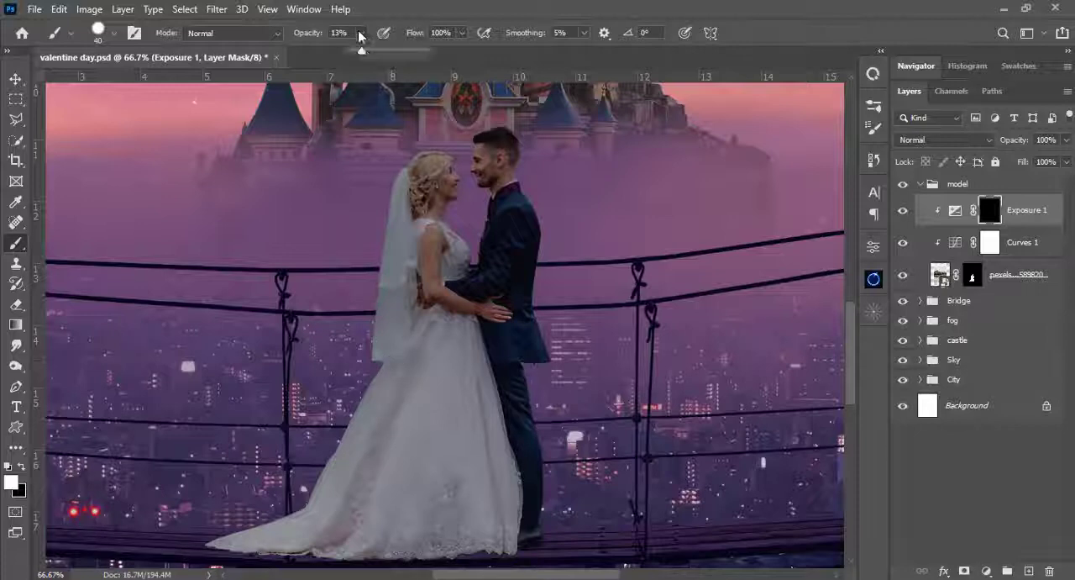
{"action": "left_click_drag", "start_coordinate": [355, 53], "coordinate": [608, 53]}
{"action": "mouse_move", "coordinate": [432, 365]}
{"action": "left_mouse_down"}
{"action": "mouse_move", "coordinate": [439, 473]}
{"action": "mouse_move", "coordinate": [405, 357]}
{"action": "mouse_move", "coordinate": [315, 547]}
{"action": "mouse_move", "coordinate": [358, 456]}
{"action": "left_mouse_up"}
- Enlarge the brush to 94 px and fill in the whole skirt and train on the Exposure mask
{"action": "right_click", "coordinate": [356, 454]}
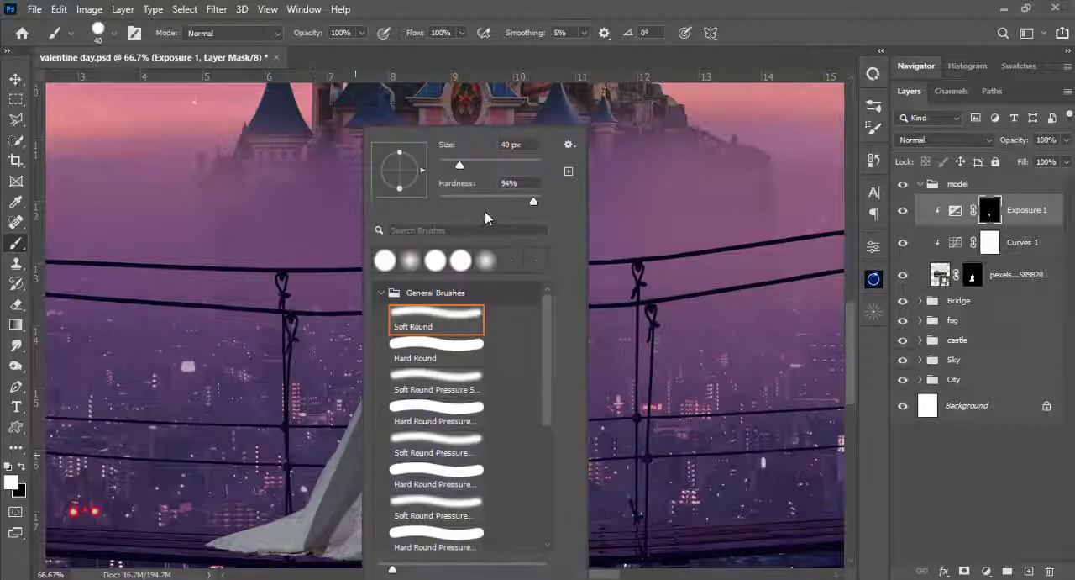
{"action": "left_click", "coordinate": [487, 166]}
{"action": "key", "text": "Return"}
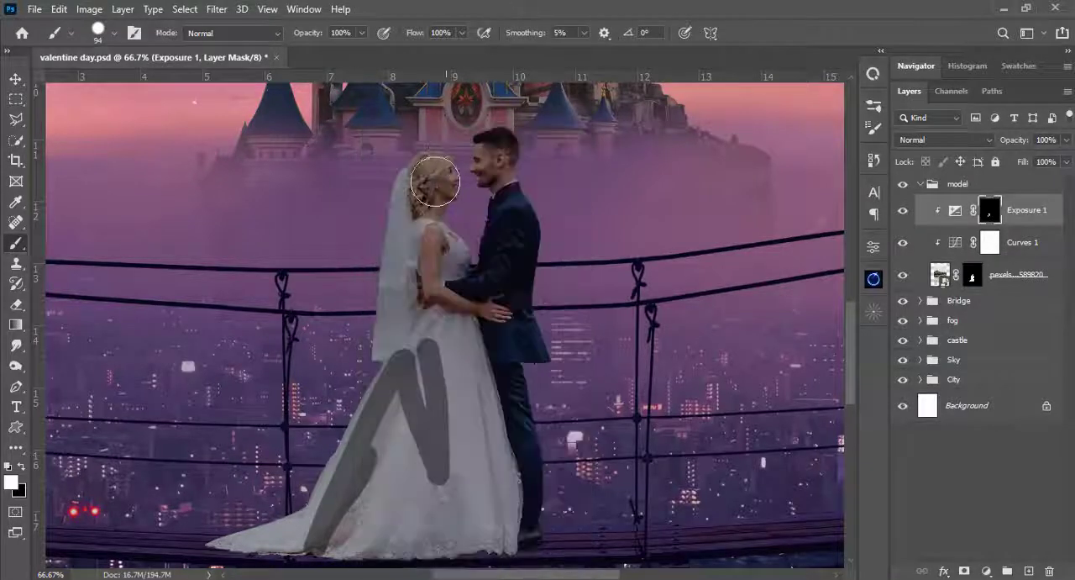
{"action": "mouse_move", "coordinate": [381, 185]}
{"action": "left_mouse_down"}
{"action": "mouse_move", "coordinate": [242, 553]}
{"action": "mouse_move", "coordinate": [461, 541]}
{"action": "mouse_move", "coordinate": [484, 529]}
{"action": "mouse_move", "coordinate": [458, 492]}
{"action": "left_mouse_up"}
{"action": "scroll", "coordinate": [494, 526], "scroll_direction": "up", "scroll_amount": 1}
{"action": "mouse_move", "coordinate": [494, 526]}
{"action": "left_mouse_down"}
{"action": "mouse_move", "coordinate": [499, 355]}
{"action": "mouse_move", "coordinate": [446, 173]}
{"action": "mouse_move", "coordinate": [417, 309]}
{"action": "left_mouse_up"}
- Paint white over the bride's veil on the Exposure mask, from the waist up to the hair
{"action": "scroll", "coordinate": [446, 173], "scroll_direction": "up", "scroll_amount": 1}
{"action": "mouse_move", "coordinate": [418, 310]}
{"action": "left_mouse_down"}
{"action": "mouse_move", "coordinate": [401, 314]}
{"action": "mouse_move", "coordinate": [393, 225]}
{"action": "left_mouse_up"}
{"action": "left_click_drag", "start_coordinate": [392, 201], "coordinate": [395, 320]}
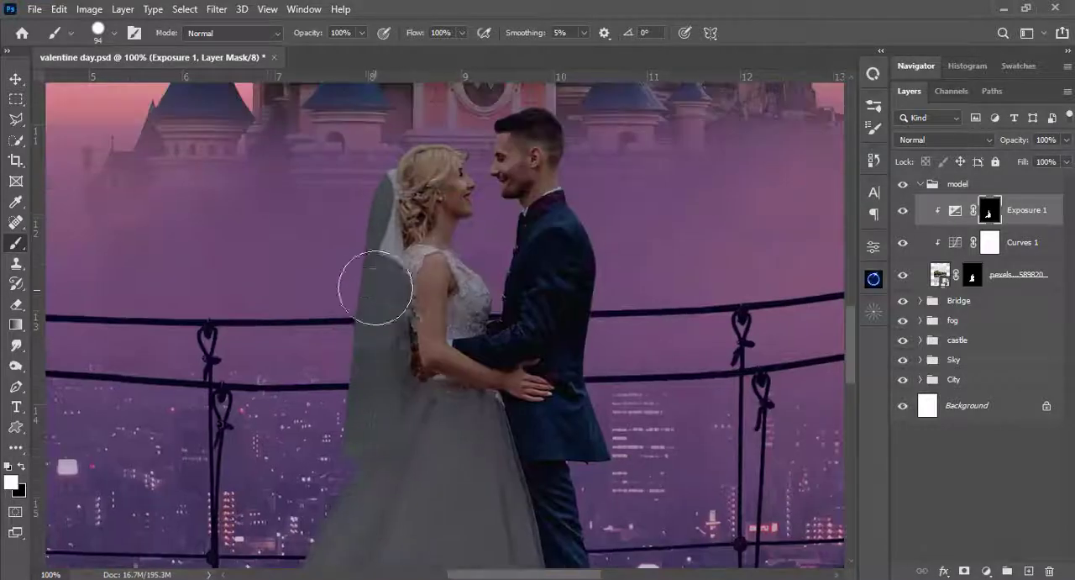
{"action": "left_click_drag", "start_coordinate": [377, 286], "coordinate": [361, 178]}
- Reduce the brush size and paint white over the dress's bodice on the Exposure mask
{"action": "right_click", "coordinate": [450, 166]}
{"action": "left_click", "coordinate": [550, 161]}
{"action": "key", "text": "Return"}
{"action": "mouse_move", "coordinate": [478, 294]}
{"action": "left_mouse_down"}
{"action": "mouse_move", "coordinate": [467, 257]}
{"action": "mouse_move", "coordinate": [474, 318]}
{"action": "mouse_move", "coordinate": [465, 311]}
{"action": "left_mouse_up"}
- Darken the shoulder lace and bodice edges on the Exposure mask with a small soft brush, starting at about 10 px
{"action": "right_click", "coordinate": [398, 267]}
{"action": "left_click", "coordinate": [487, 198]}
{"action": "key", "text": "Return"}
{"action": "key", "text": "bracketleft"}
{"action": "key", "text": "bracketleft"}
{"action": "key", "text": "bracketleft"}
{"action": "key", "text": "bracketleft"}
{"action": "key", "text": "bracketleft"}
{"action": "key", "text": "bracketleft"}
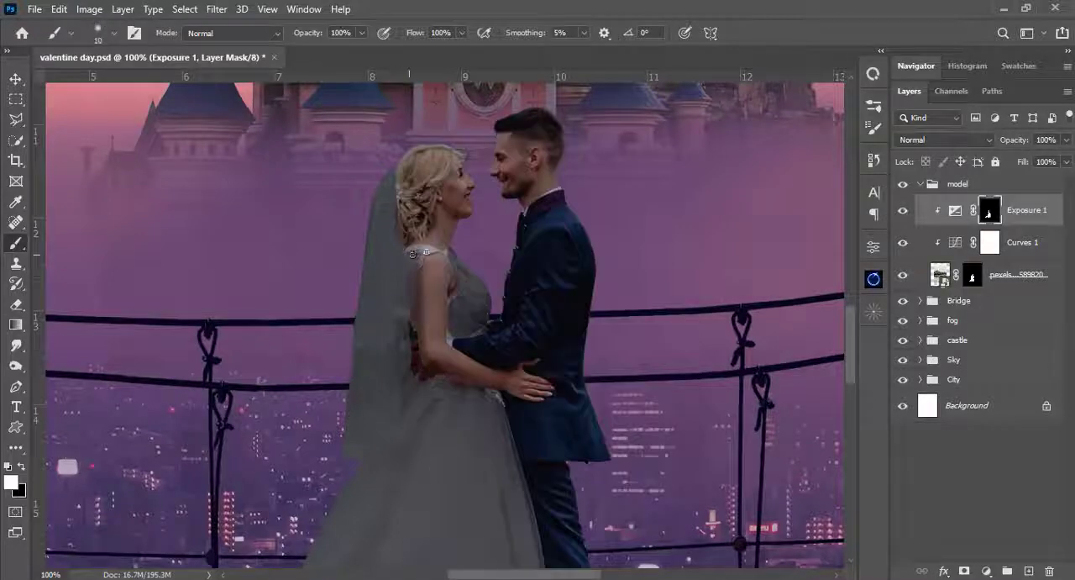
{"action": "scroll", "coordinate": [451, 287], "scroll_direction": "up", "scroll_amount": 1}
{"action": "mouse_move", "coordinate": [452, 287]}
{"action": "left_mouse_down"}
{"action": "mouse_move", "coordinate": [456, 361]}
{"action": "mouse_move", "coordinate": [467, 269]}
{"action": "mouse_move", "coordinate": [496, 343]}
{"action": "mouse_move", "coordinate": [514, 339]}
{"action": "mouse_move", "coordinate": [456, 354]}
{"action": "left_mouse_up"}
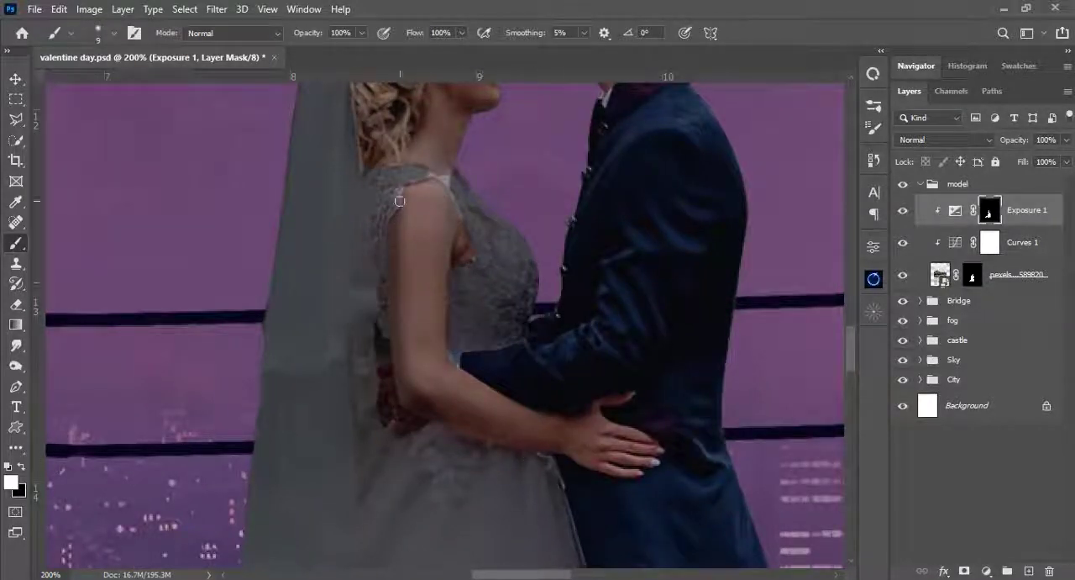
{"action": "scroll", "coordinate": [450, 252], "scroll_direction": "up", "scroll_amount": 2}
{"action": "mouse_move", "coordinate": [463, 255]}
{"action": "left_mouse_down"}
{"action": "mouse_move", "coordinate": [415, 262]}
{"action": "mouse_move", "coordinate": [379, 220]}
{"action": "mouse_move", "coordinate": [380, 199]}
{"action": "left_mouse_up"}
{"action": "scroll", "coordinate": [369, 199], "scroll_direction": "up", "scroll_amount": 2}
{"action": "left_click_drag", "start_coordinate": [370, 393], "coordinate": [333, 228]}
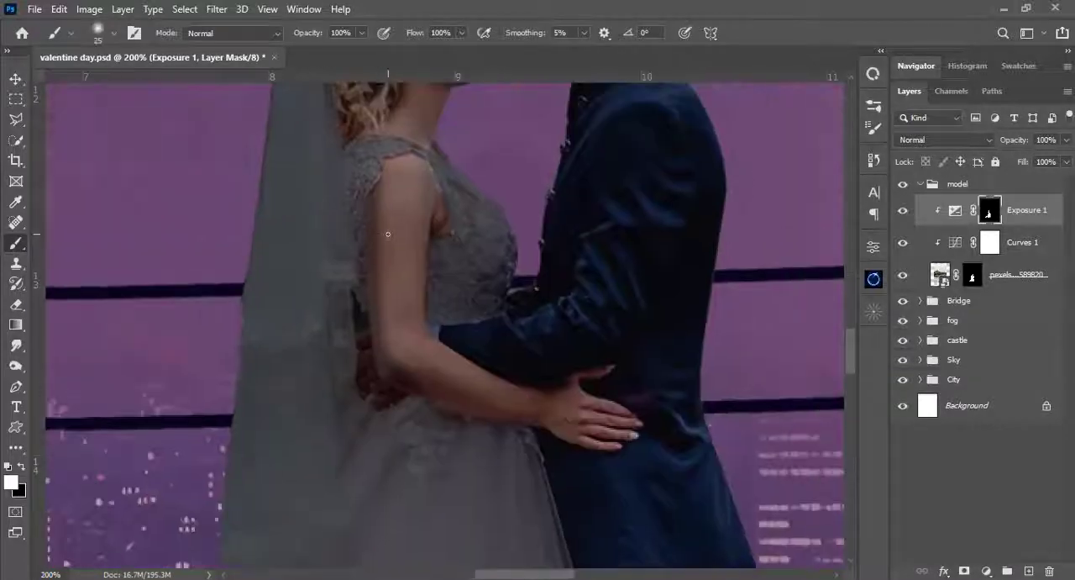
- Paint the bride's bare arm and hand white on the Exposure mask with a soft brush of about 30 px
{"action": "key", "text": "bracketright"}
{"action": "left_click_drag", "start_coordinate": [396, 199], "coordinate": [407, 342]}
{"action": "mouse_move", "coordinate": [611, 433]}
{"action": "left_mouse_down"}
{"action": "mouse_move", "coordinate": [588, 415]}
{"action": "mouse_move", "coordinate": [446, 389]}
{"action": "left_mouse_up"}
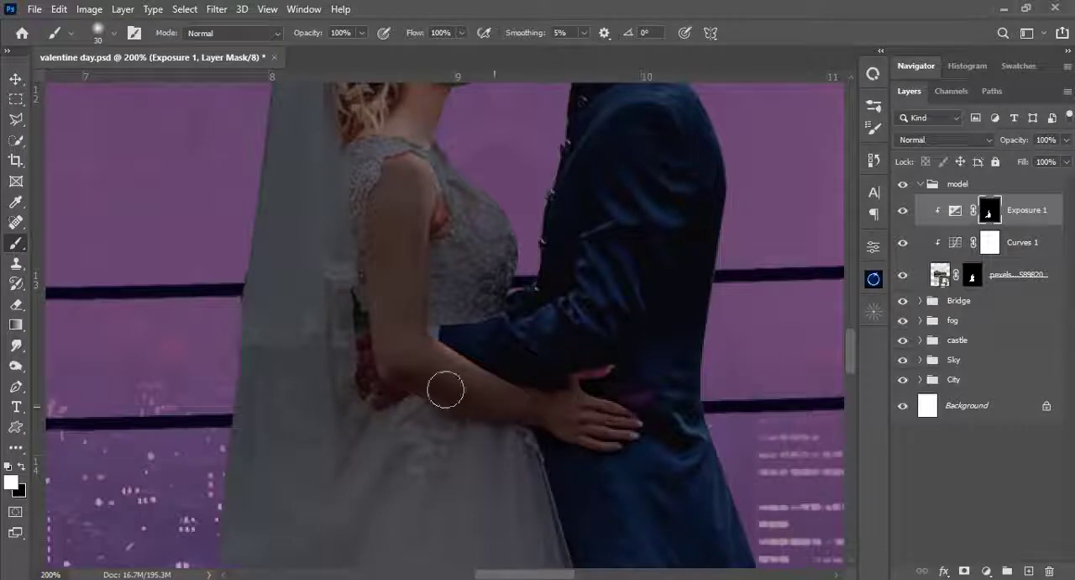
{"action": "left_click_drag", "start_coordinate": [453, 354], "coordinate": [452, 439]}
{"action": "left_click_drag", "start_coordinate": [391, 257], "coordinate": [423, 354]}
{"action": "left_click_drag", "start_coordinate": [522, 491], "coordinate": [471, 396]}
{"action": "key", "text": "bracketleft"}
{"action": "key", "text": "bracketleft"}
{"action": "key", "text": "bracketleft"}
{"action": "key", "text": "bracketleft"}
{"action": "key", "text": "bracketright"}
{"action": "key", "text": "bracketright"}
{"action": "key", "text": "bracketright"}
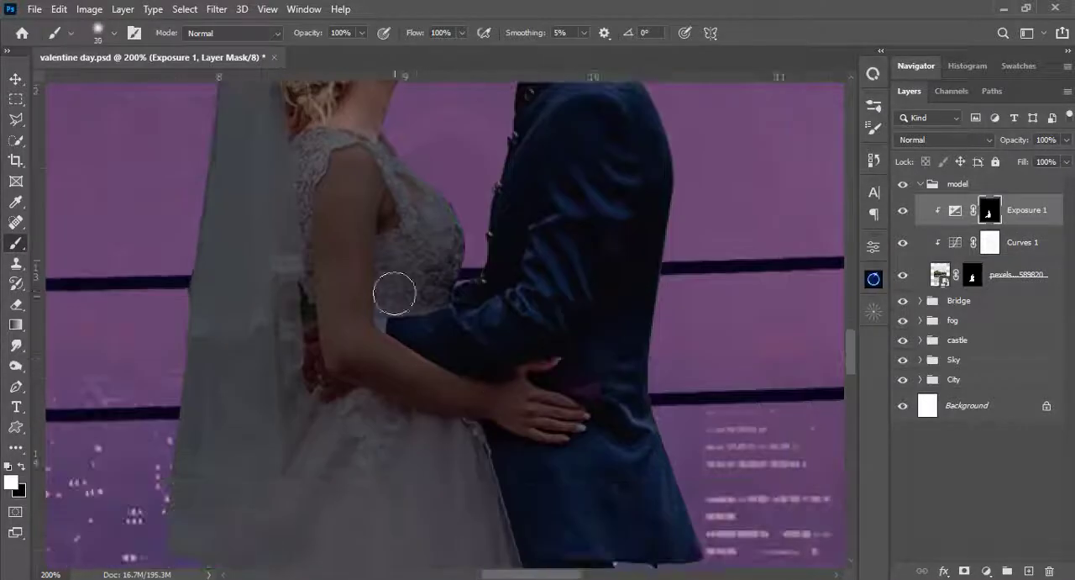
- Set the brush to 8% opacity with black, lightly restore brightness on the bride's arm, and check the whole composite
{"action": "key", "text": "0"}
{"action": "key", "text": "8"}
{"action": "key", "text": "x"}
{"action": "key", "text": "bracketleft"}
{"action": "key", "text": "bracketleft"}
{"action": "key", "text": "bracketleft"}
{"action": "key", "text": "bracketleft"}
{"action": "key", "text": "bracketleft"}
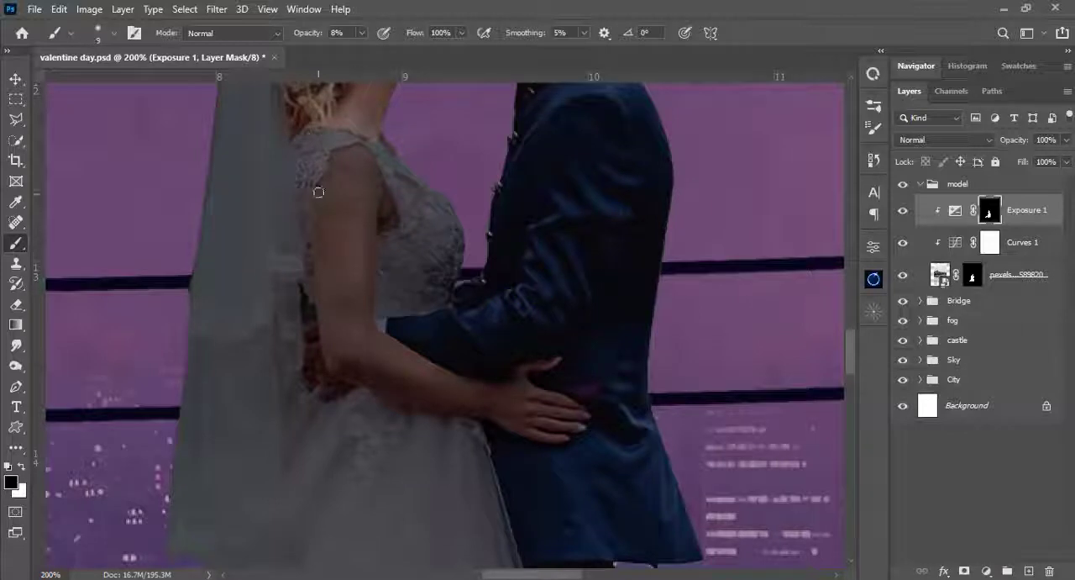
{"action": "key", "text": "bracketright"}
{"action": "scroll", "coordinate": [361, 303], "scroll_direction": "up", "scroll_amount": 5}
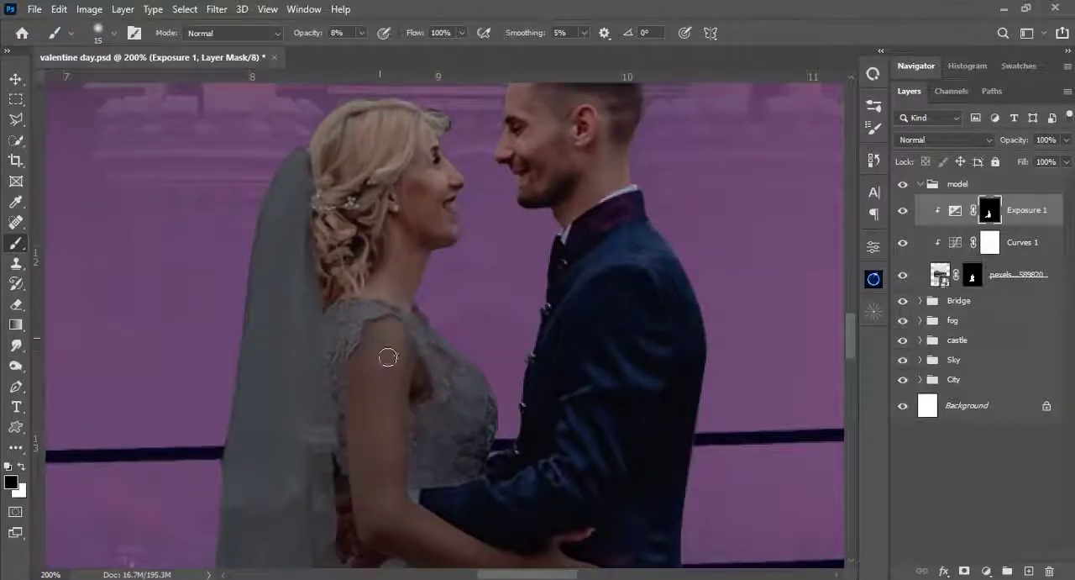
{"action": "scroll", "coordinate": [388, 357], "scroll_direction": "down", "scroll_amount": 5}
{"action": "key", "text": "ctrl+0"}
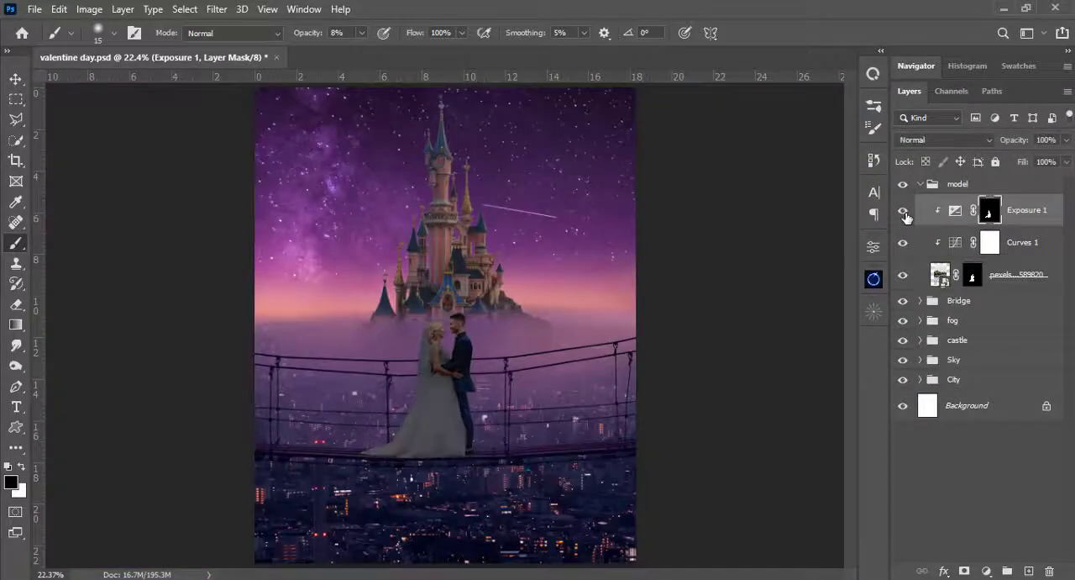
- Lightly darken the couple's faces and necks on the Exposure mask with white at 8% opacity and a 25–30 px brush
{"action": "key", "text": "ctrl+plus"}
{"action": "key", "text": "ctrl+plus"}
{"action": "key", "text": "ctrl+plus"}
{"action": "key", "text": "ctrl+plus"}
{"action": "key", "text": "ctrl+plus"}
{"action": "key", "text": "ctrl+plus"}
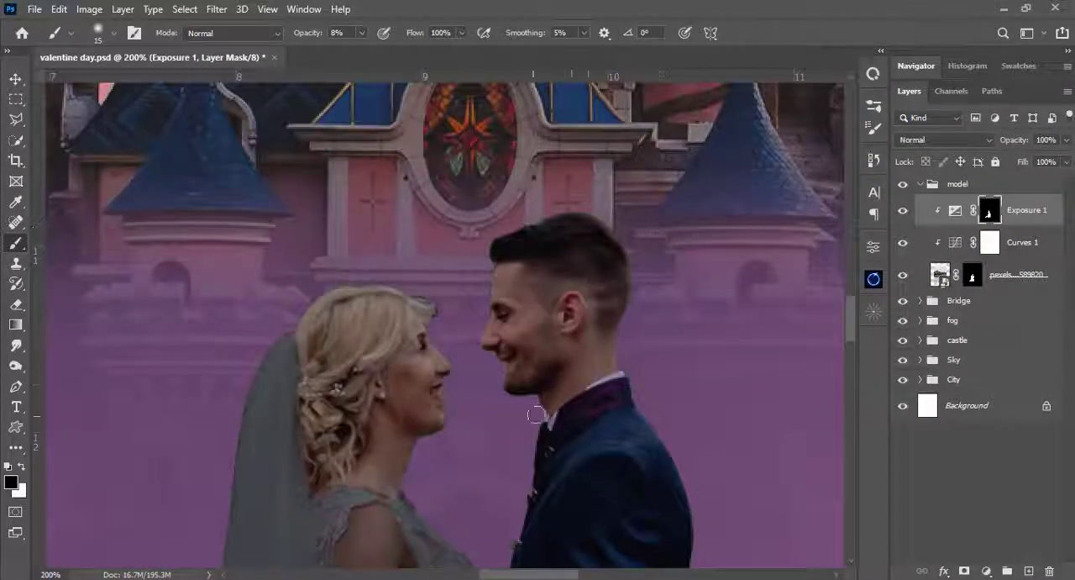
{"action": "key", "text": "bracketright"}
{"action": "key", "text": "bracketright"}
{"action": "key", "text": "x"}
{"action": "key", "text": "bracketleft"}
{"action": "key", "text": "bracketleft"}
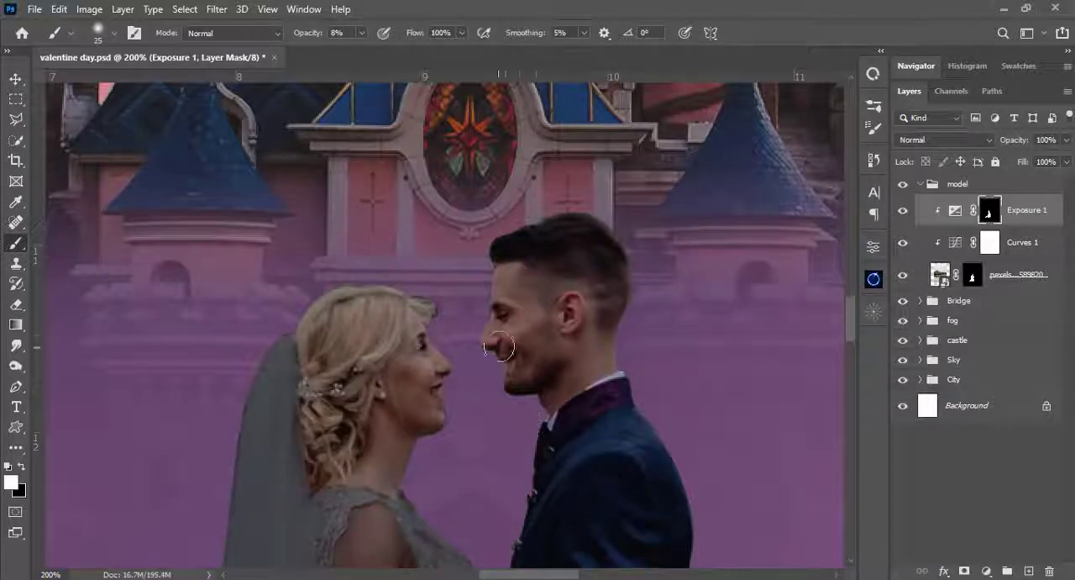
{"action": "key", "text": "bracketright"}
{"action": "scroll", "coordinate": [432, 396], "scroll_direction": "down", "scroll_amount": 3}
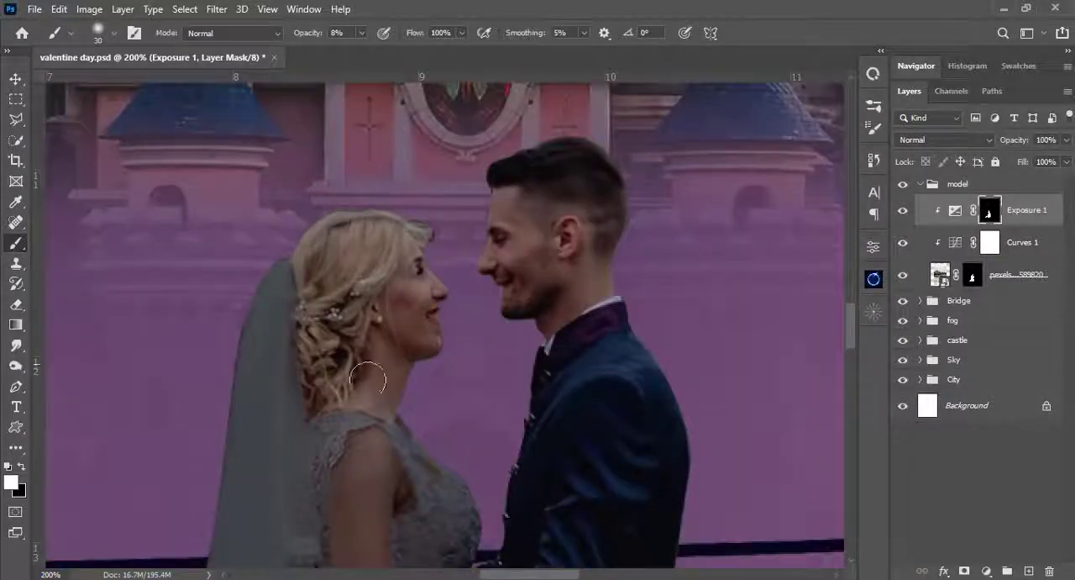
{"action": "key", "text": "bracketleft"}
{"action": "key", "text": "bracketleft"}
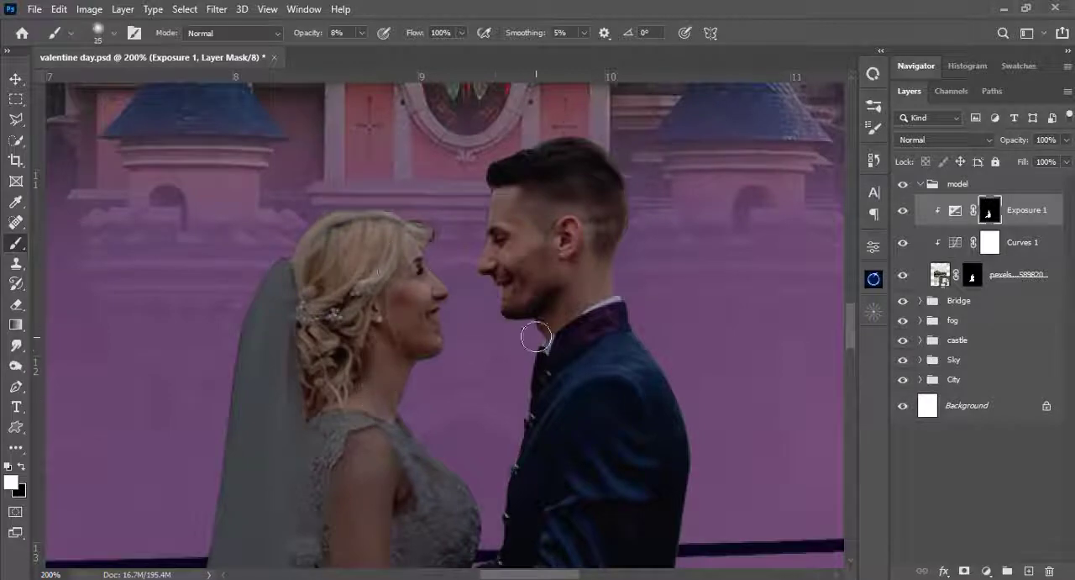
- Select the couple layer's mask and set the brush to 20 px, 99% hardness and 100% opacity
{"action": "left_click_drag", "start_coordinate": [499, 498], "coordinate": [490, 249]}
{"action": "left_click_drag", "start_coordinate": [478, 408], "coordinate": [504, 455]}
{"action": "left_click", "coordinate": [972, 278]}
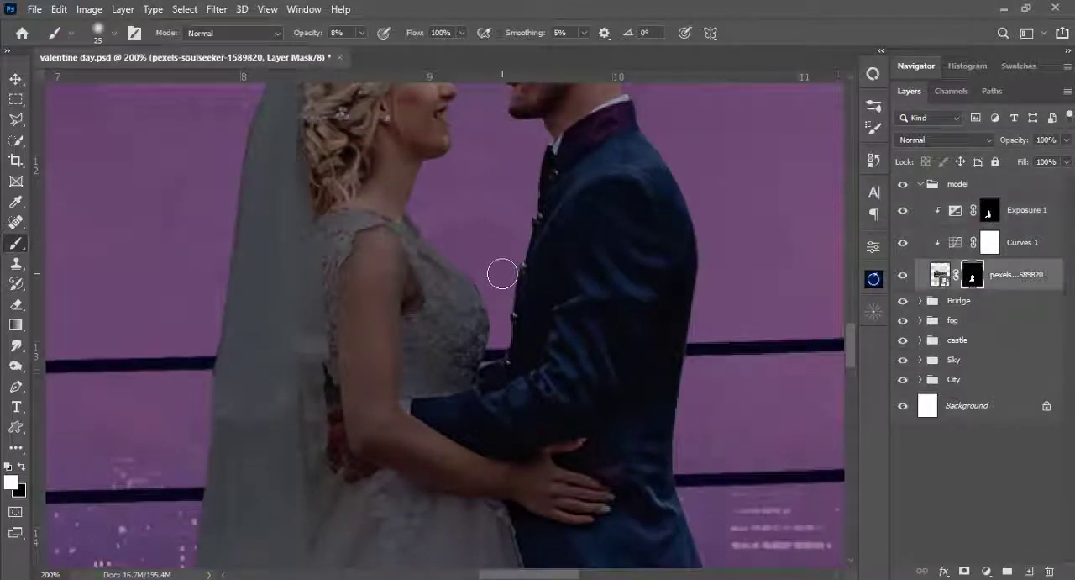
{"action": "right_click", "coordinate": [501, 271]}
{"action": "left_click_drag", "start_coordinate": [653, 148], "coordinate": [634, 148]}
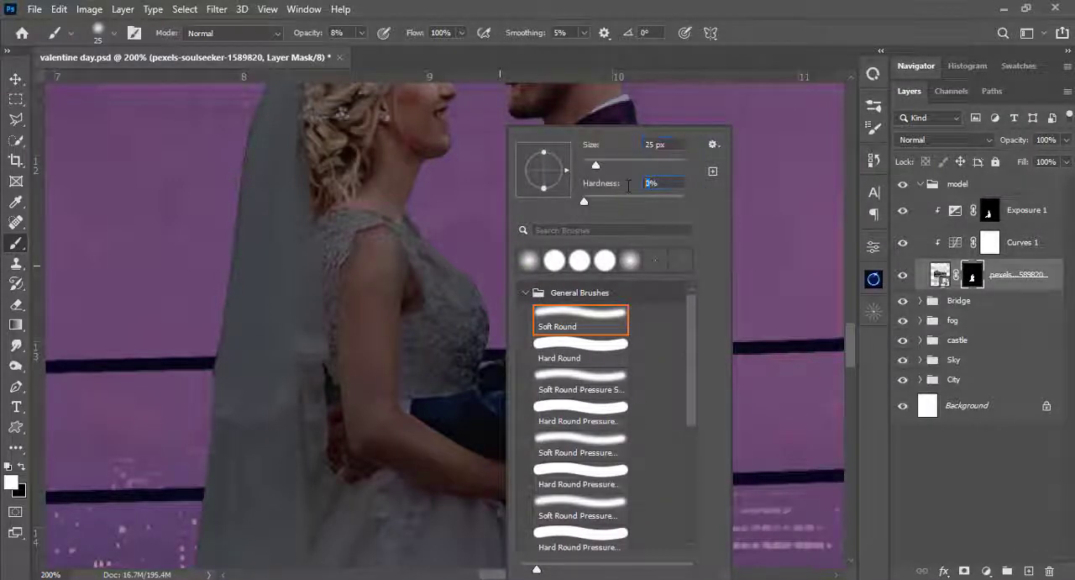
{"action": "type", "text": "99"}
{"action": "key", "text": "Return"}
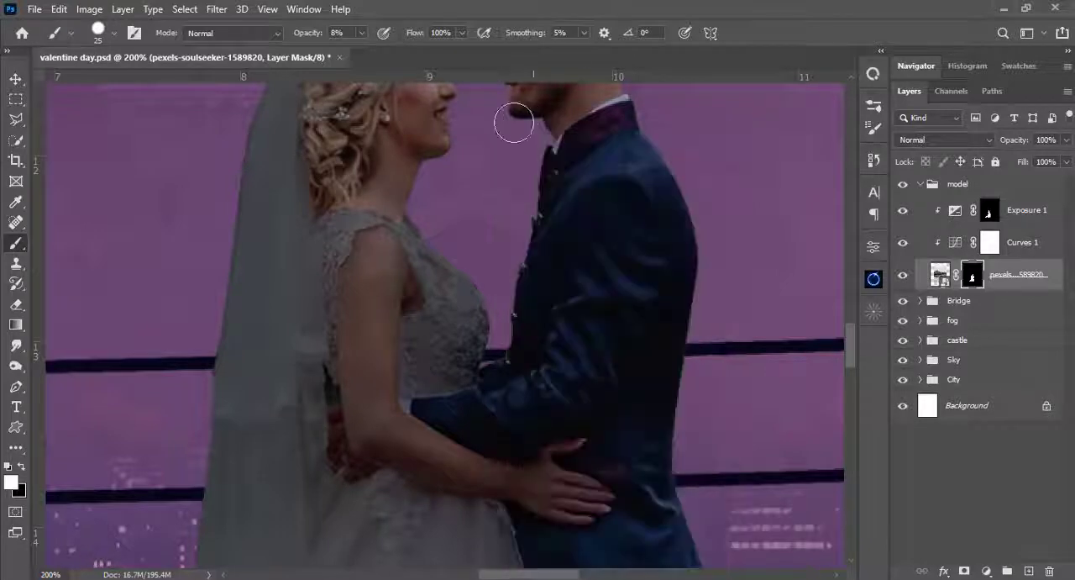
{"action": "right_click", "coordinate": [484, 269]}
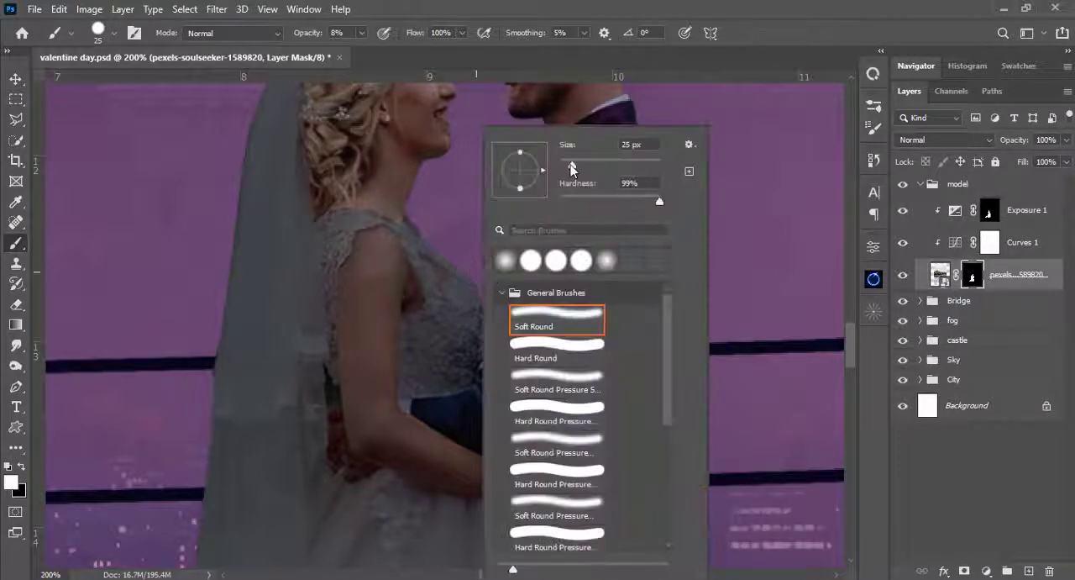
{"action": "left_click_drag", "start_coordinate": [571, 168], "coordinate": [569, 169]}
{"action": "key", "text": "Return"}
{"action": "left_click", "coordinate": [362, 34]}
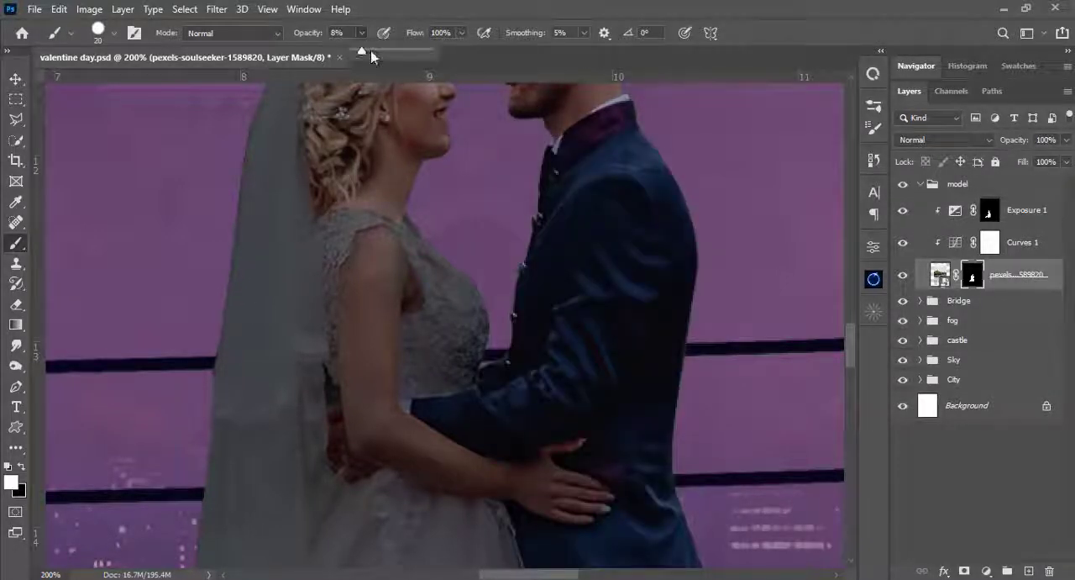
{"action": "left_click_drag", "start_coordinate": [364, 51], "coordinate": [628, 45]}
{"action": "key", "text": "Return"}
- Clean the couple's mask edge around the bride's chin and hair with black, reducing the brush to 9 px
{"action": "key", "text": "space"}
{"action": "left_click_drag", "start_coordinate": [562, 205], "coordinate": [577, 327]}
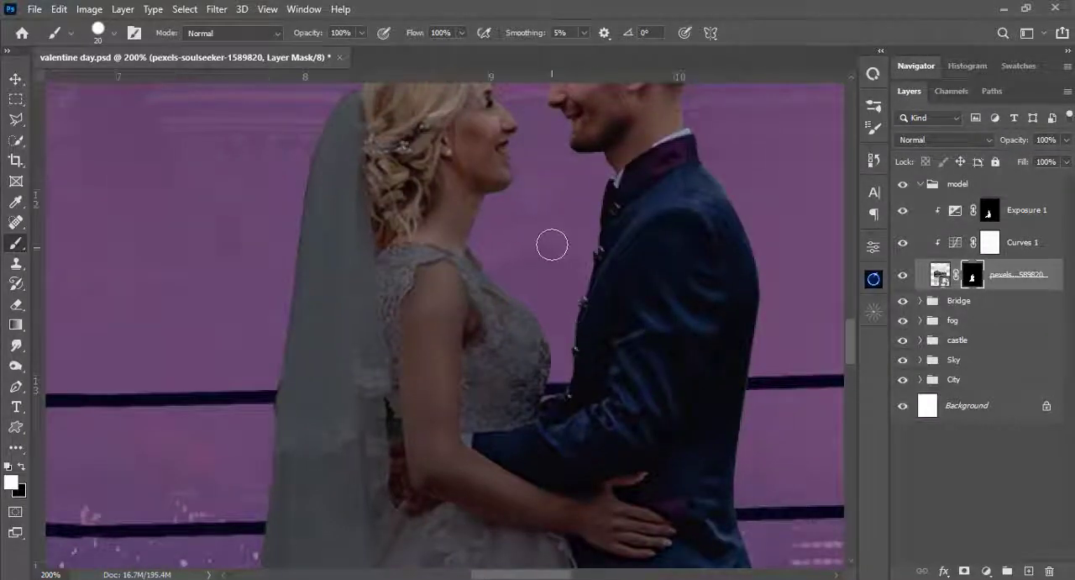
{"action": "key", "text": "ctrl+plus"}
{"action": "key", "text": "space"}
{"action": "left_click_drag", "start_coordinate": [543, 230], "coordinate": [545, 295]}
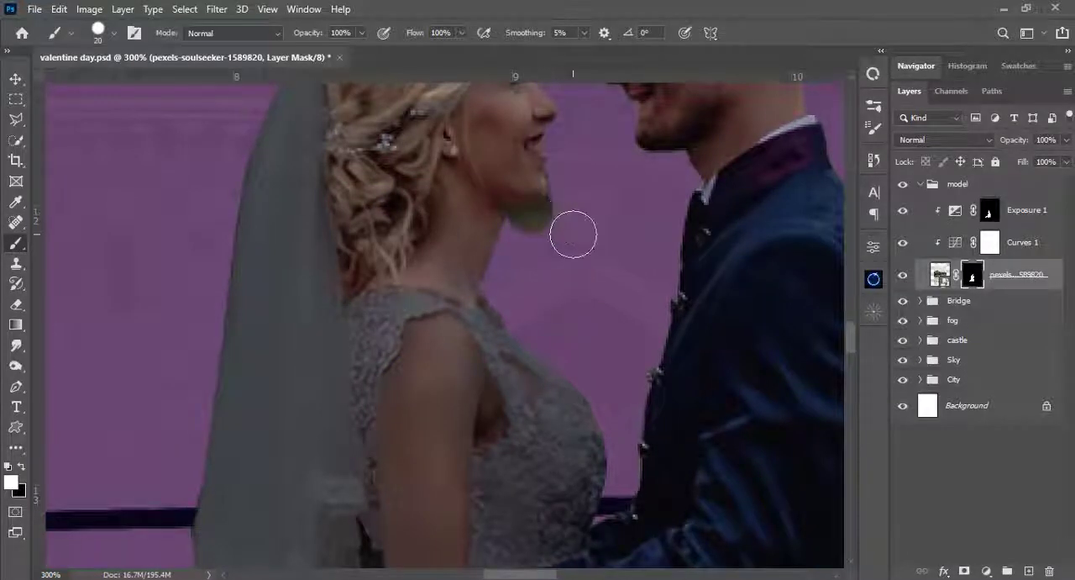
{"action": "left_click", "coordinate": [22, 467]}
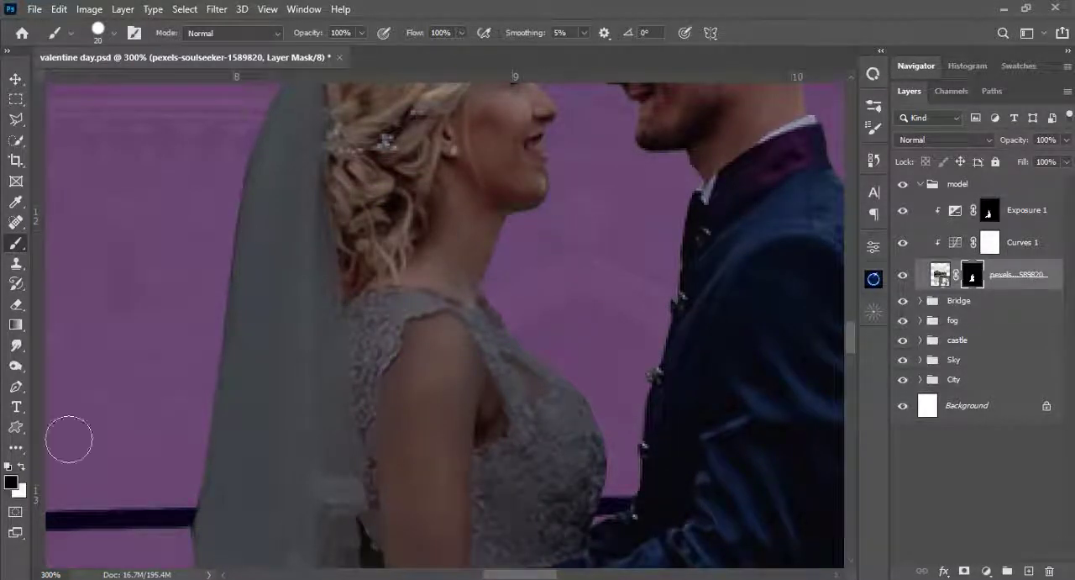
{"action": "right_click", "coordinate": [552, 235]}
{"action": "left_click_drag", "start_coordinate": [640, 170], "coordinate": [635, 168]}
{"action": "key", "text": "Return"}
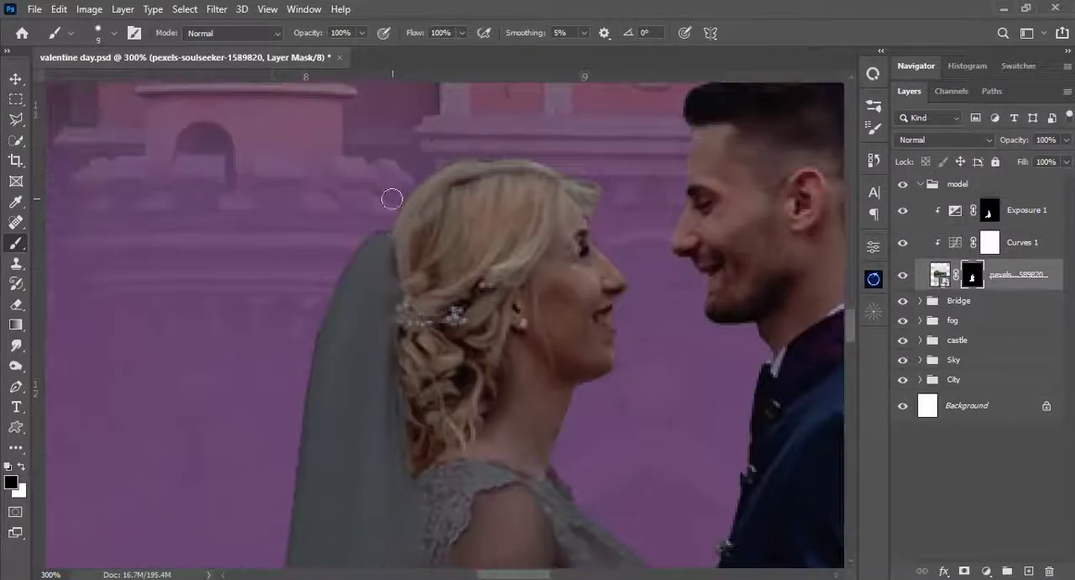
{"action": "right_click", "coordinate": [391, 197]}
{"action": "key", "text": "Escape"}
- Clean the couple's mask edge beneath the groom's jacket hem with a 2 px black brush
{"action": "scroll", "coordinate": [361, 280], "scroll_direction": "down", "scroll_amount": 15}
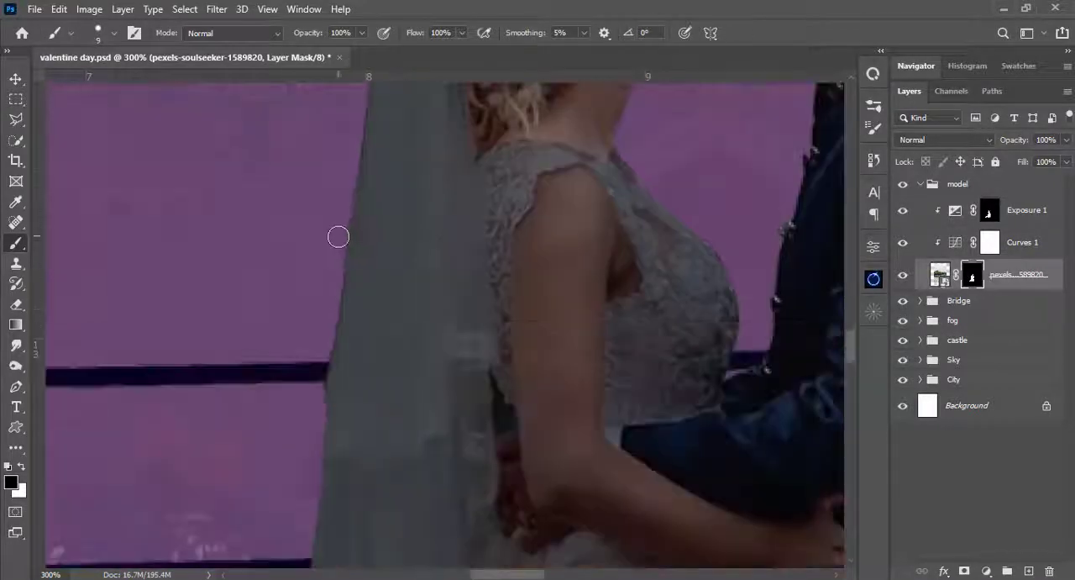
{"action": "scroll", "coordinate": [525, 377], "scroll_direction": "right", "scroll_amount": 10}
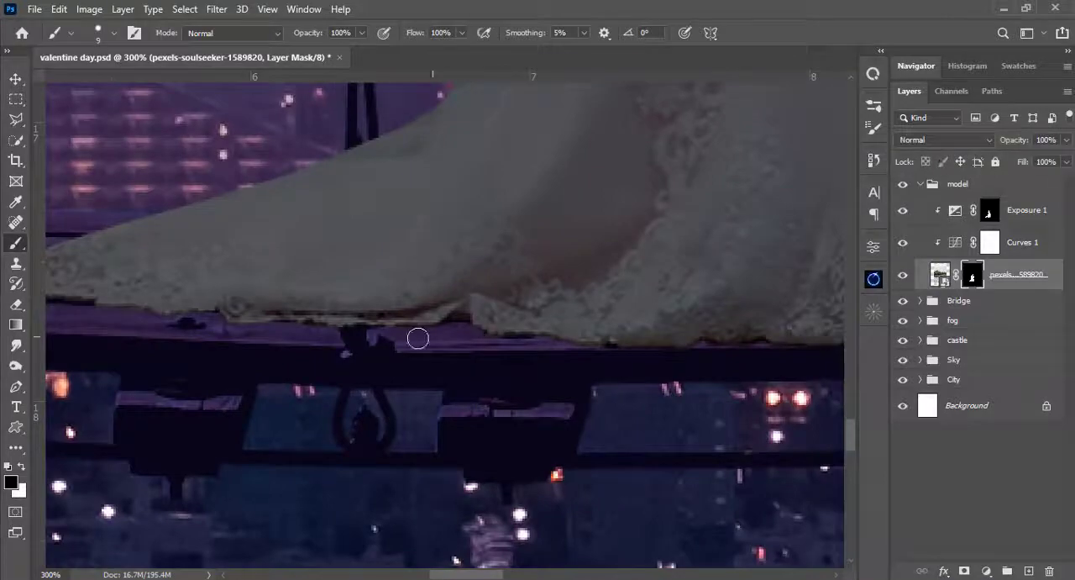
{"action": "scroll", "coordinate": [495, 312], "scroll_direction": "right", "scroll_amount": 5}
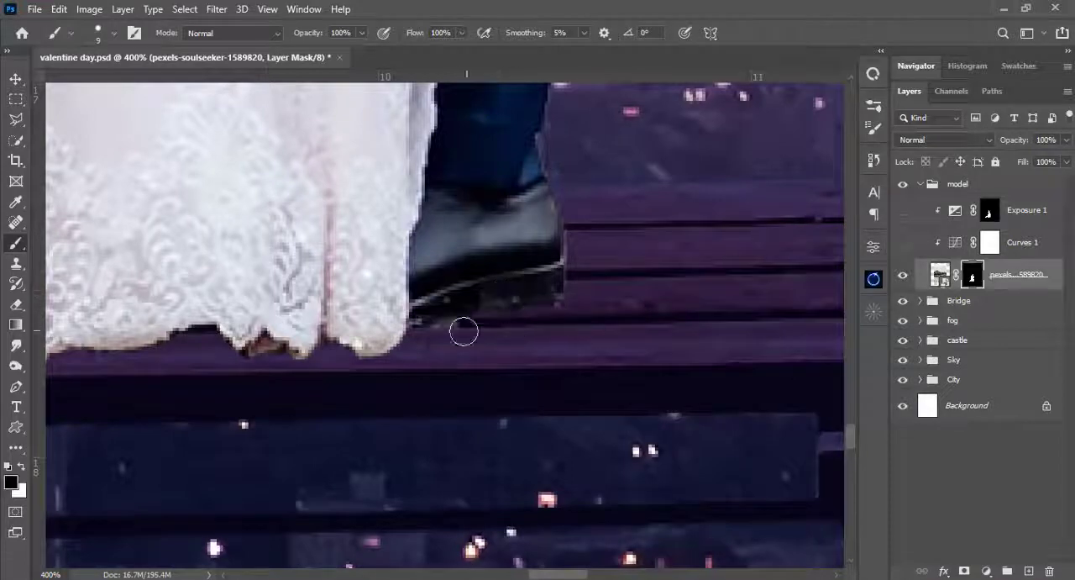
{"action": "scroll", "coordinate": [464, 331], "scroll_direction": "up", "scroll_amount": 12}
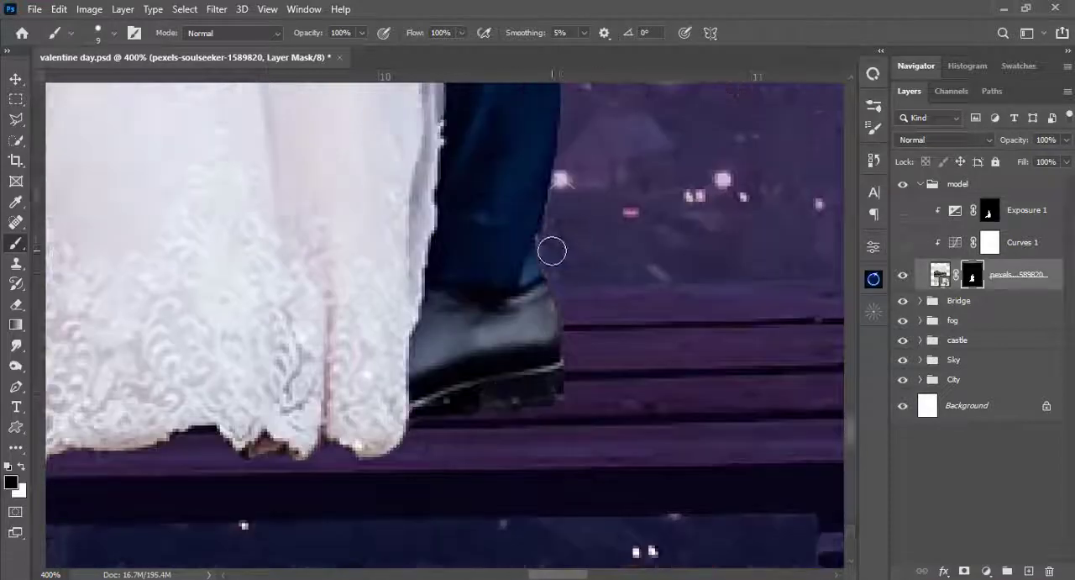
{"action": "key", "text": "bracketleft"}
{"action": "key", "text": "bracketleft"}
{"action": "key", "text": "bracketleft"}
{"action": "key", "text": "bracketleft"}
{"action": "key", "text": "bracketleft"}
{"action": "key", "text": "bracketleft"}
{"action": "key", "text": "bracketleft"}
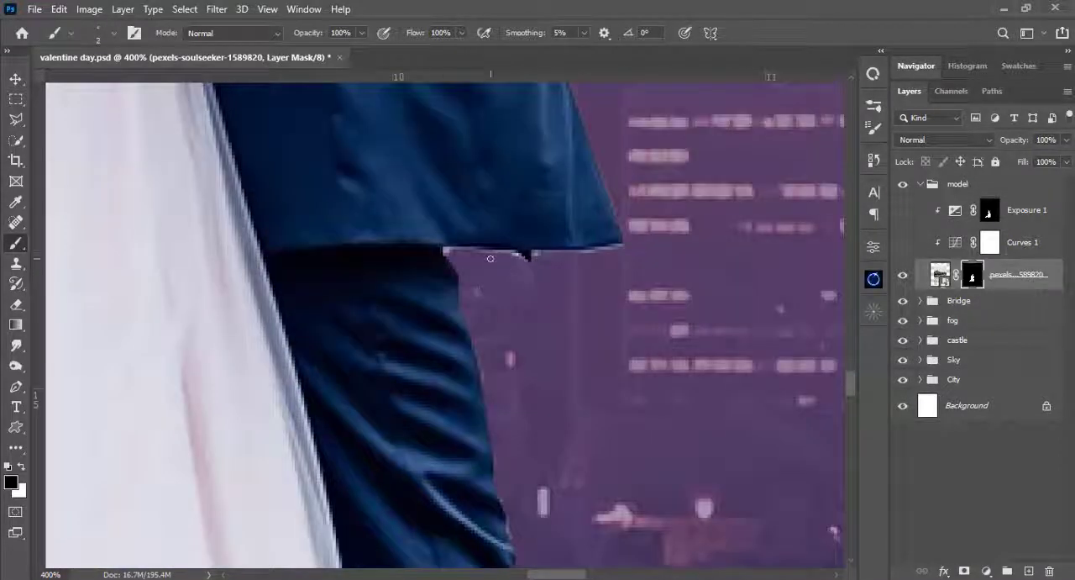
{"action": "left_click_drag", "start_coordinate": [620, 248], "coordinate": [527, 256]}
- Return the brush to 9 px and inspect the mask edge along the groom's jacket up to his collar
{"action": "key", "text": "x"}
{"action": "key", "text": "bracketright"}
{"action": "key", "text": "bracketright"}
{"action": "key", "text": "bracketright"}
{"action": "key", "text": "bracketright"}
{"action": "key", "text": "bracketright"}
{"action": "key", "text": "bracketright"}
{"action": "key", "text": "bracketright"}
{"action": "right_click", "coordinate": [623, 252]}
{"action": "left_click", "coordinate": [696, 8]}
{"action": "left_click_drag", "start_coordinate": [593, 116], "coordinate": [515, 233]}
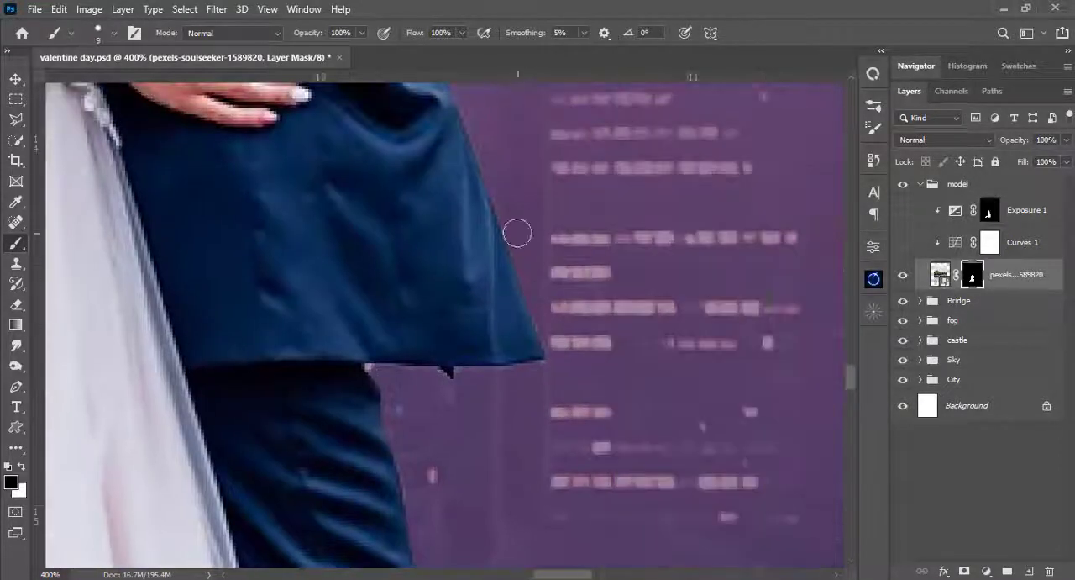
{"action": "key", "text": "x"}
{"action": "scroll", "coordinate": [516, 220], "scroll_direction": "up", "scroll_amount": 15}
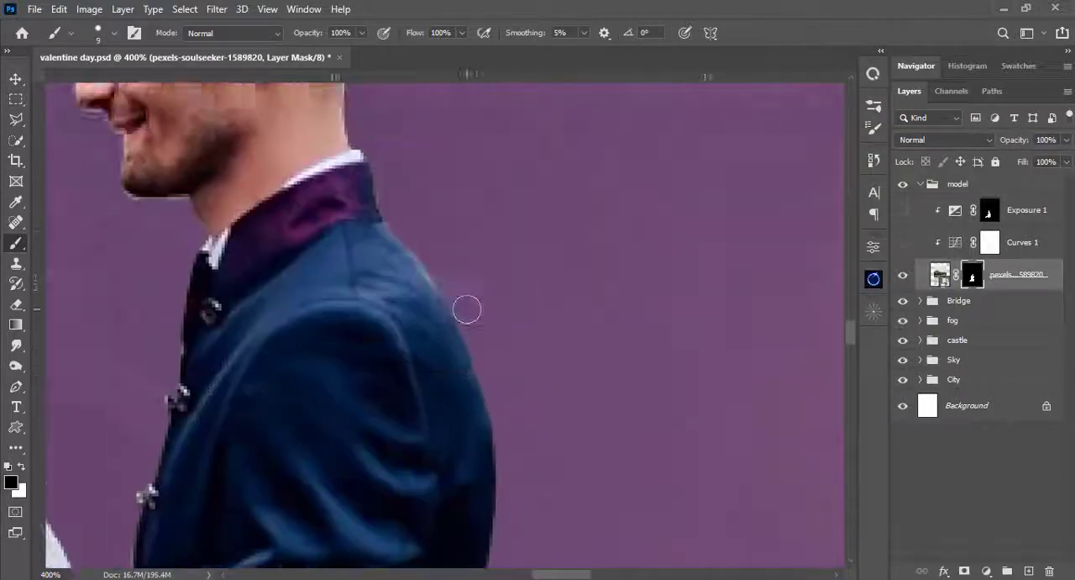
{"action": "scroll", "coordinate": [388, 240], "scroll_direction": "up", "scroll_amount": 4}
- Turn the Curves 1 and Exposure 1 adjustments back on and bring the whole composite into view
{"action": "key", "text": "ctrl+minus"}
{"action": "key", "text": "ctrl+minus"}
{"action": "key", "text": "ctrl+minus"}
{"action": "key", "text": "ctrl+minus"}
{"action": "key", "text": "ctrl+minus"}
{"action": "key", "text": "ctrl+minus"}
{"action": "key", "text": "ctrl+minus"}
{"action": "left_click", "coordinate": [903, 242]}
{"action": "left_click", "coordinate": [904, 213]}
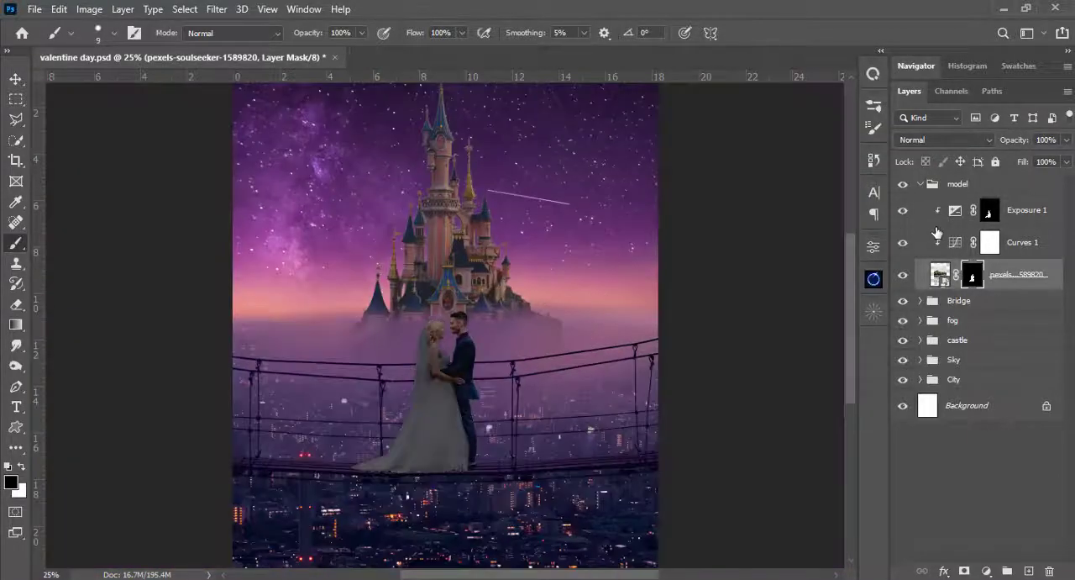
- Select the Exposure 1 mask and set the brush to 31 px with 0% hardness
{"action": "left_click", "coordinate": [987, 215]}
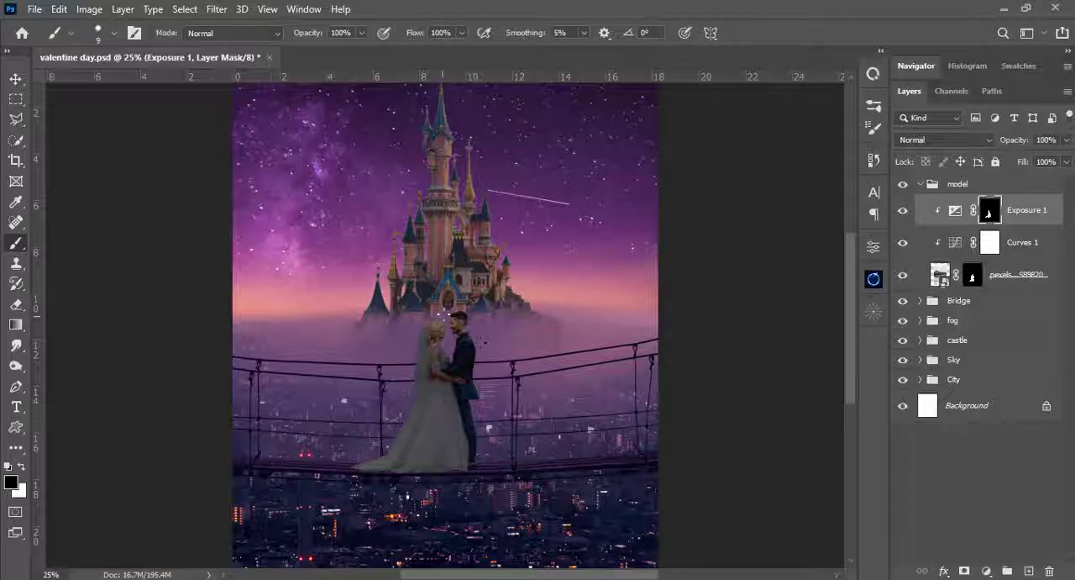
{"action": "right_click", "coordinate": [444, 311]}
{"action": "left_click_drag", "start_coordinate": [579, 201], "coordinate": [399, 198]}
{"action": "left_click_drag", "start_coordinate": [531, 168], "coordinate": [546, 167]}
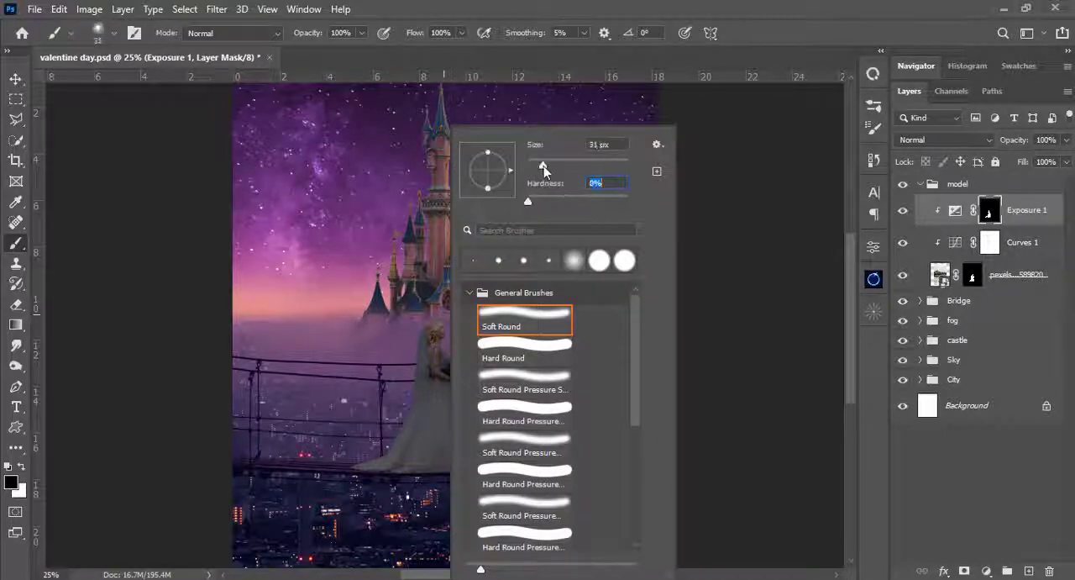
{"action": "left_click", "coordinate": [542, 5]}
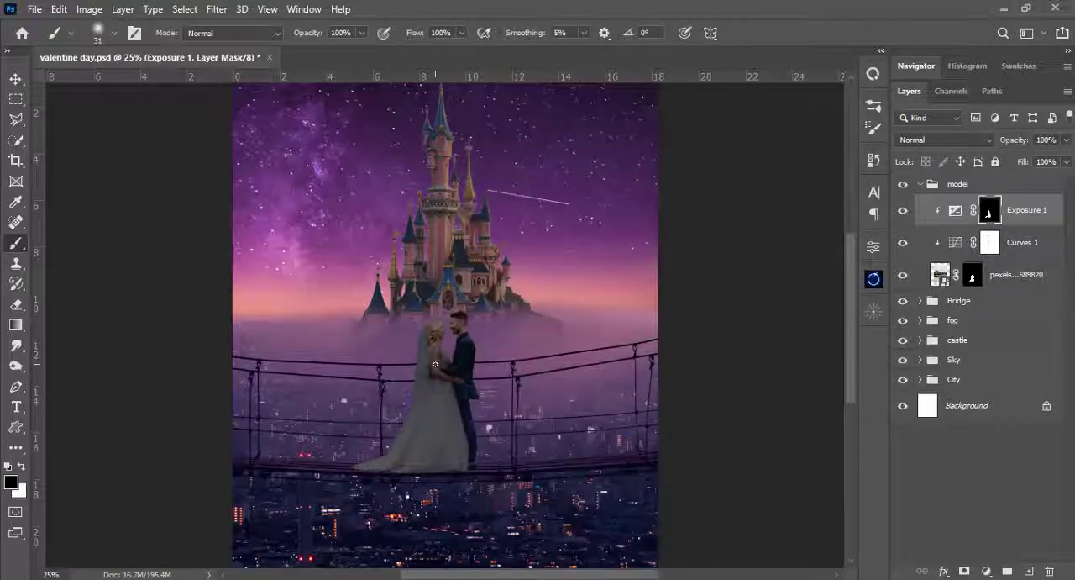
- Darken the bride's and groom's faces and necks on the Exposure 1 mask with white at 10% brush opacity
{"action": "scroll", "coordinate": [435, 363], "scroll_direction": "up", "scroll_amount": 2}
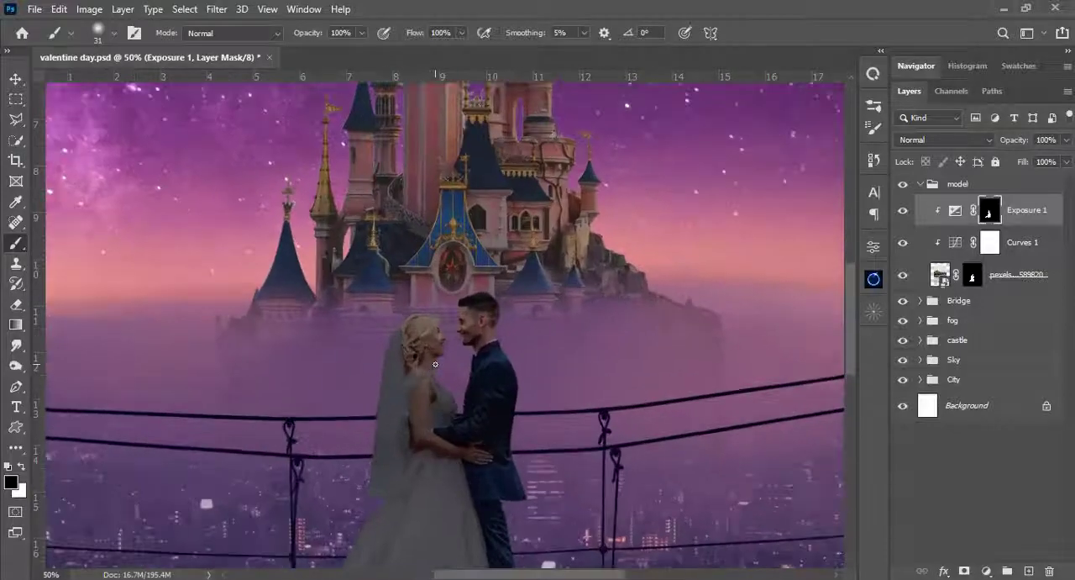
{"action": "scroll", "coordinate": [435, 364], "scroll_direction": "up", "scroll_amount": 2}
{"action": "key", "text": "x"}
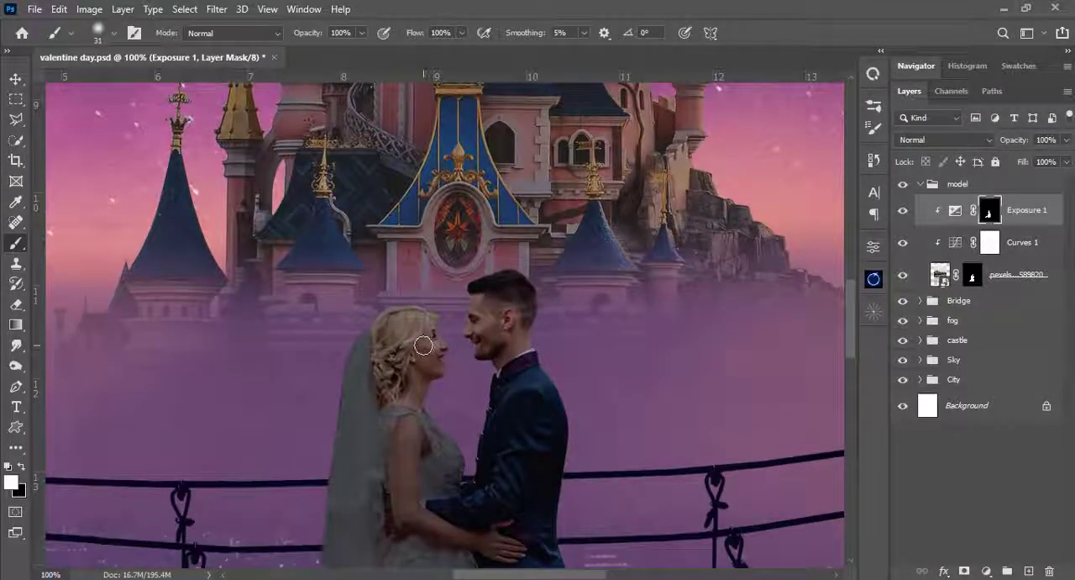
{"action": "left_click_drag", "start_coordinate": [423, 345], "coordinate": [444, 372]}
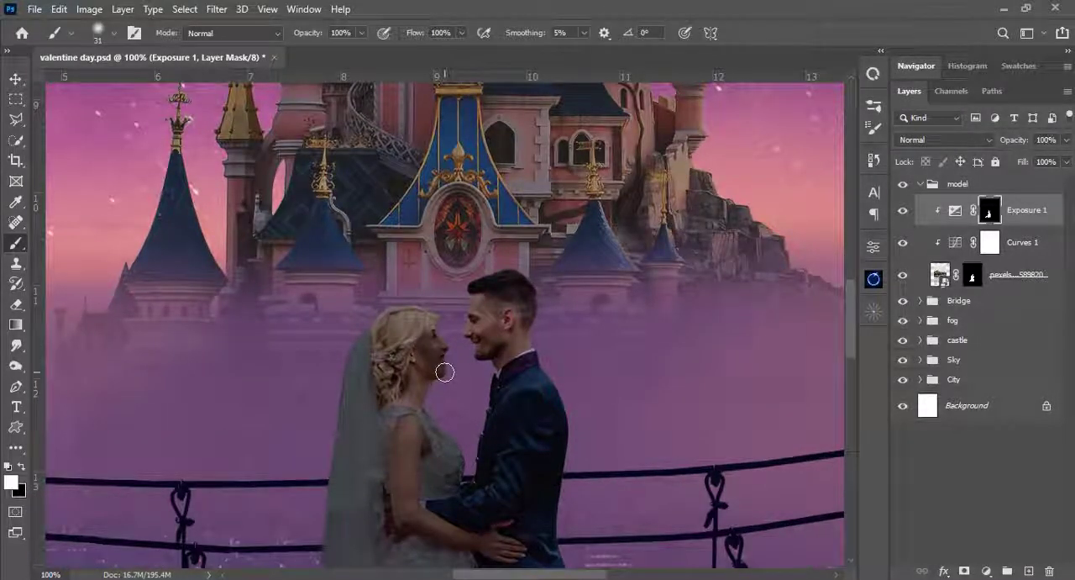
{"action": "left_click", "coordinate": [361, 33]}
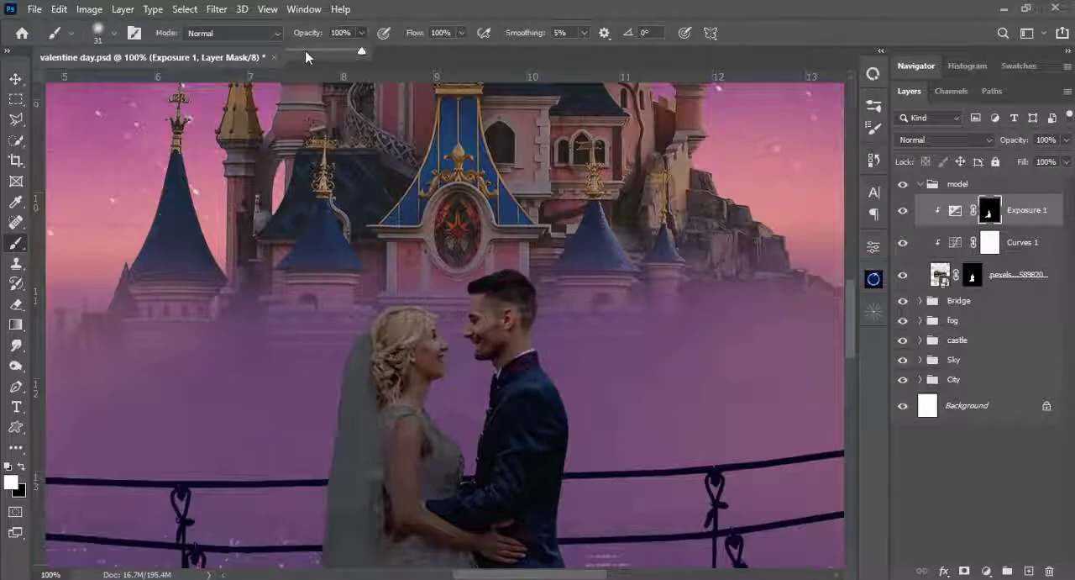
{"action": "left_click", "coordinate": [472, 14]}
{"action": "mouse_move", "coordinate": [437, 347]}
{"action": "left_mouse_down"}
{"action": "mouse_move", "coordinate": [432, 378]}
{"action": "mouse_move", "coordinate": [409, 401]}
{"action": "mouse_move", "coordinate": [410, 375]}
{"action": "mouse_move", "coordinate": [406, 400]}
{"action": "mouse_move", "coordinate": [413, 388]}
{"action": "left_mouse_up"}
{"action": "left_click_drag", "start_coordinate": [428, 332], "coordinate": [420, 358]}
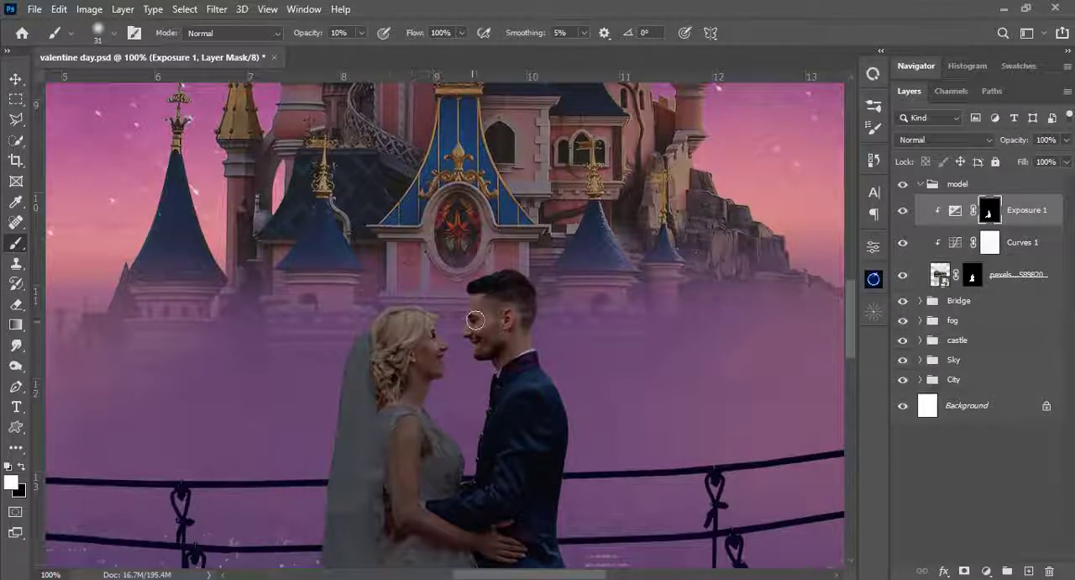
{"action": "left_click_drag", "start_coordinate": [476, 321], "coordinate": [507, 357]}
- Lightly darken the groom's shoe and trousers beside the dress on the Exposure 1 mask, and check the whole composite
{"action": "scroll", "coordinate": [519, 323], "scroll_direction": "down", "scroll_amount": 5}
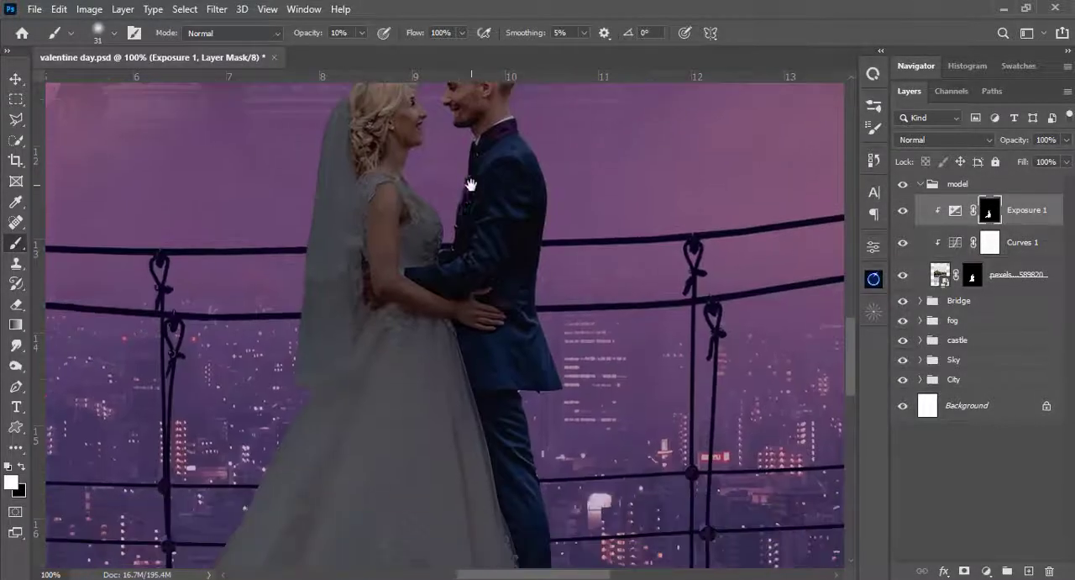
{"action": "scroll", "coordinate": [520, 322], "scroll_direction": "right", "scroll_amount": 2}
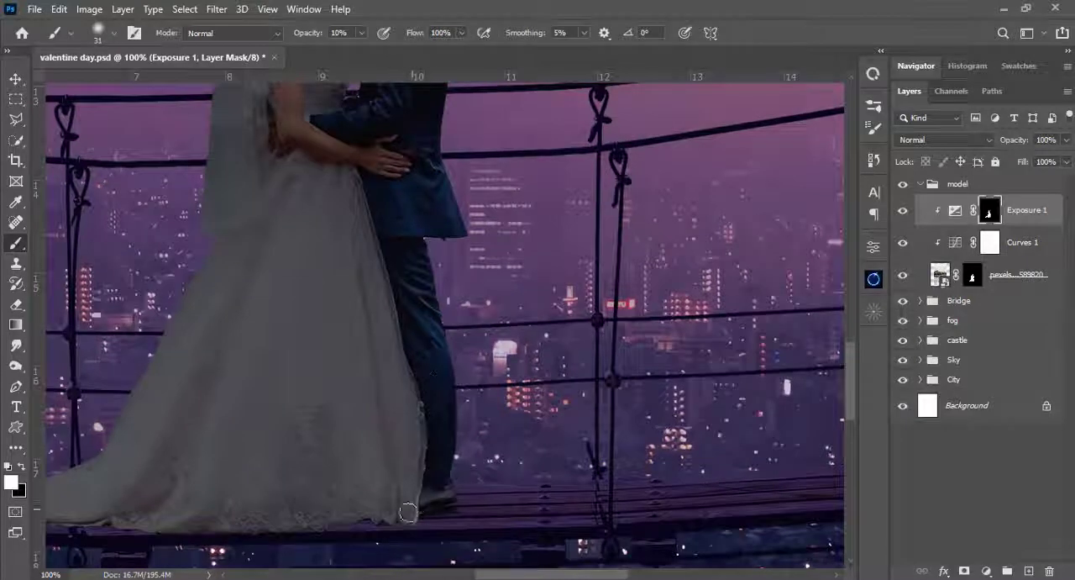
{"action": "left_click_drag", "start_coordinate": [434, 499], "coordinate": [414, 498]}
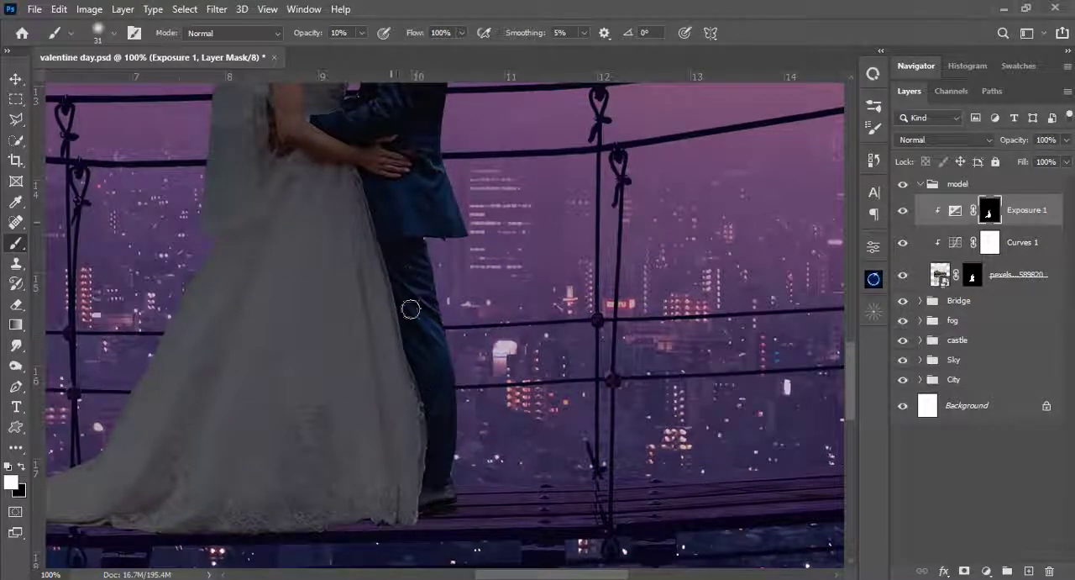
{"action": "scroll", "coordinate": [432, 361], "scroll_direction": "up", "scroll_amount": 3}
{"action": "scroll", "coordinate": [432, 360], "scroll_direction": "left", "scroll_amount": 1}
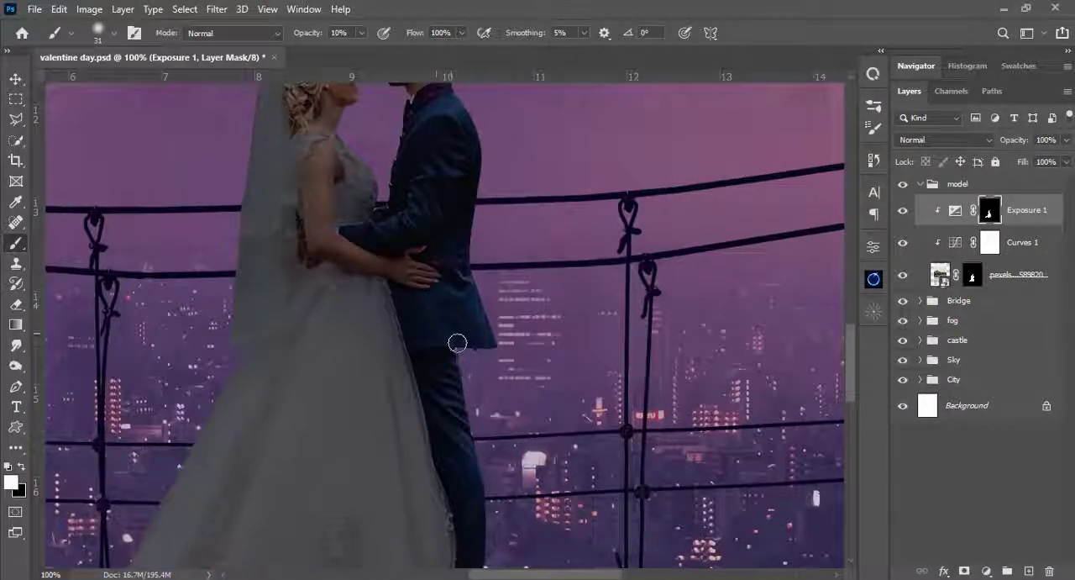
{"action": "scroll", "coordinate": [456, 344], "scroll_direction": "up", "scroll_amount": 2}
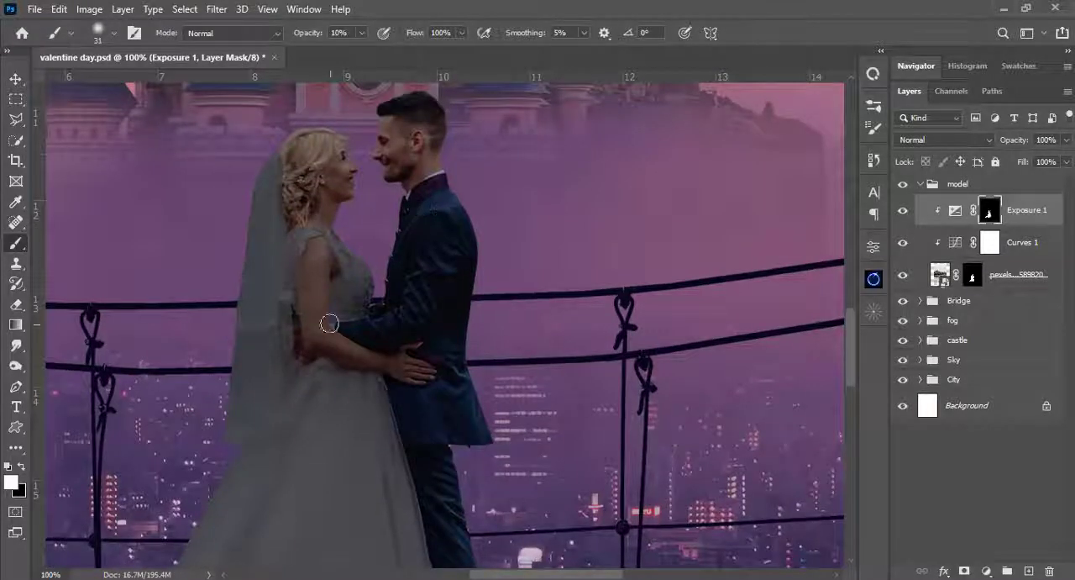
{"action": "scroll", "coordinate": [444, 300], "scroll_direction": "down", "scroll_amount": 5}
{"action": "scroll", "coordinate": [456, 334], "scroll_direction": "up", "scroll_amount": 5}
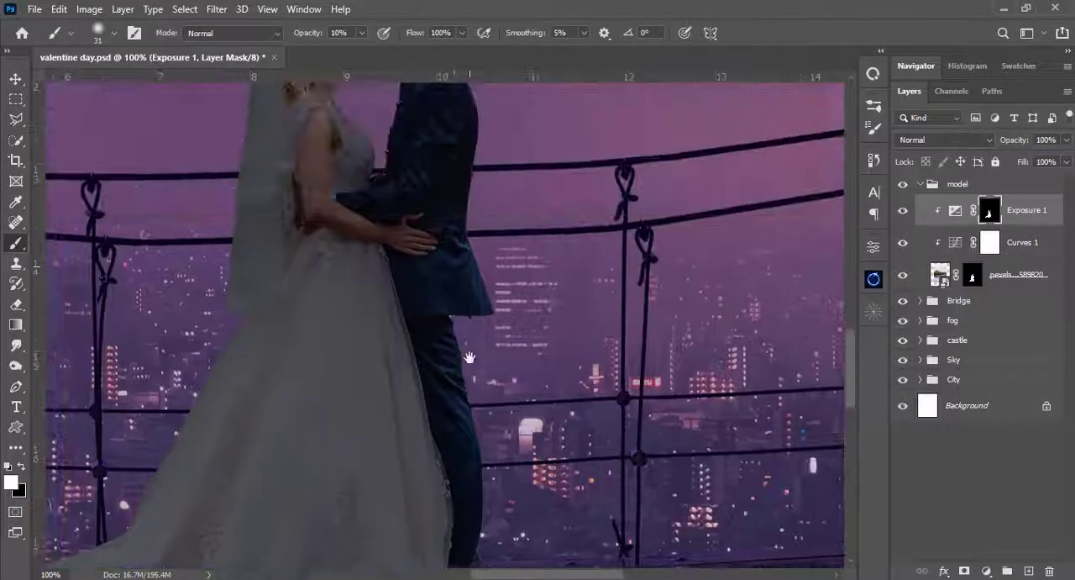
{"action": "left_click_drag", "start_coordinate": [456, 333], "coordinate": [454, 354]}
{"action": "scroll", "coordinate": [430, 267], "scroll_direction": "down", "scroll_amount": 5}
{"action": "scroll", "coordinate": [430, 266], "scroll_direction": "up", "scroll_amount": 2}
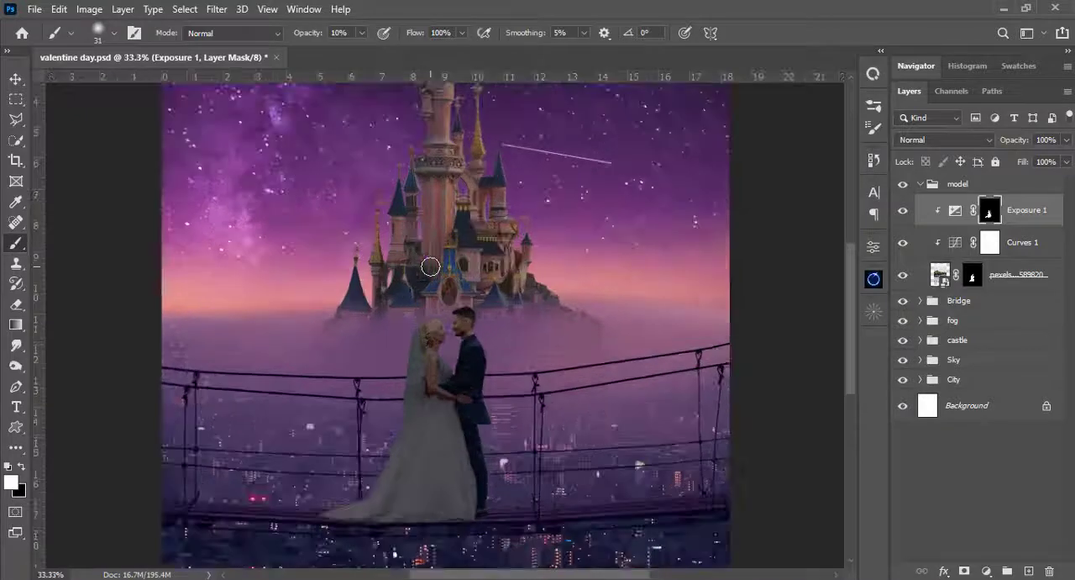
{"action": "scroll", "coordinate": [430, 267], "scroll_direction": "down", "scroll_amount": 1}
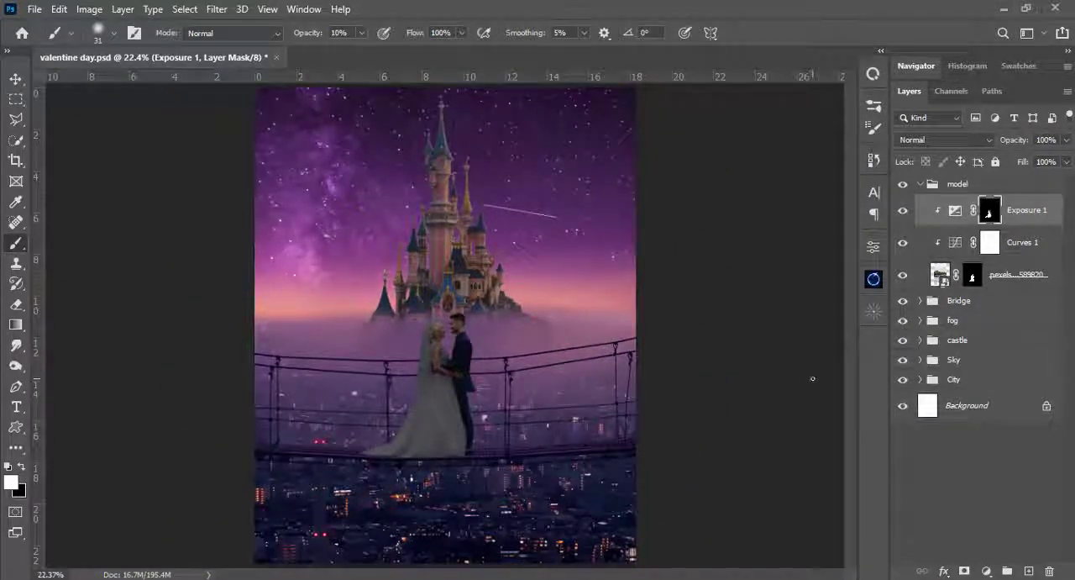
- Add a Color Balance adjustment above Exposure 1, clip it to the couple, and choose the Shadows tone
{"action": "left_click", "coordinate": [986, 571]}
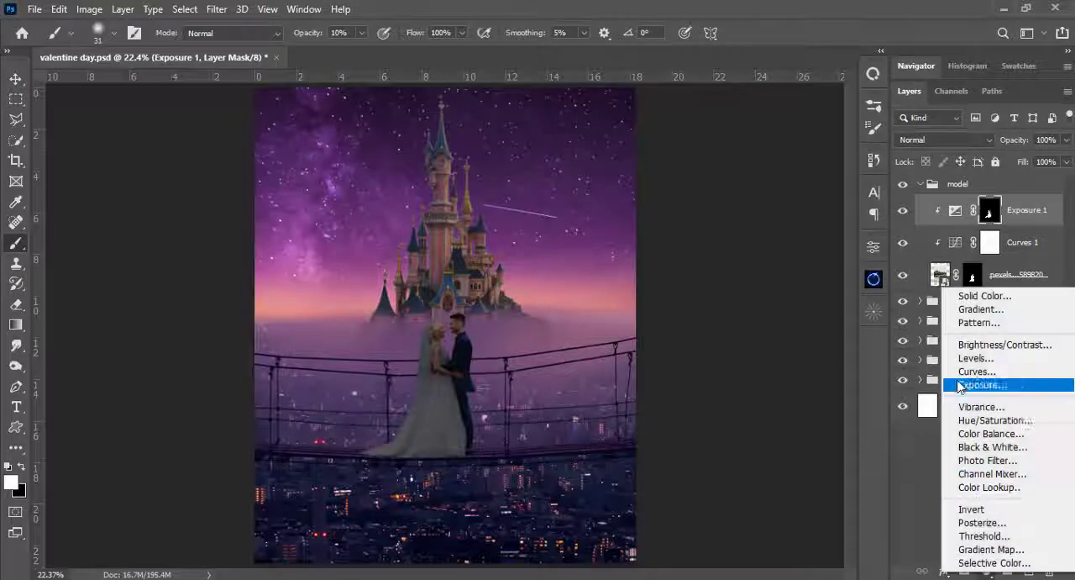
{"action": "left_click", "coordinate": [985, 435]}
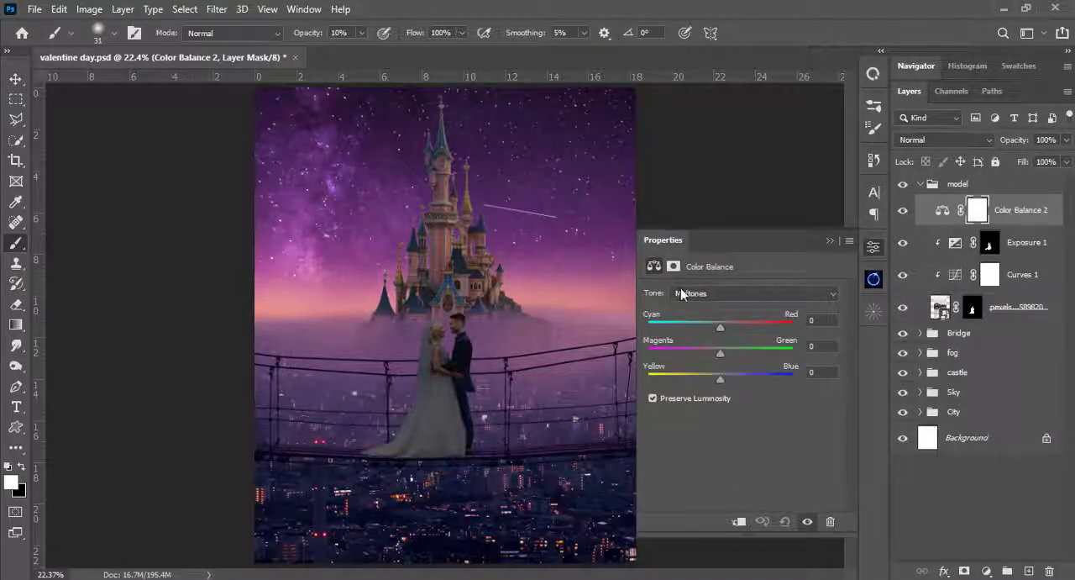
{"action": "left_click", "coordinate": [682, 293]}
{"action": "left_click", "coordinate": [695, 303]}
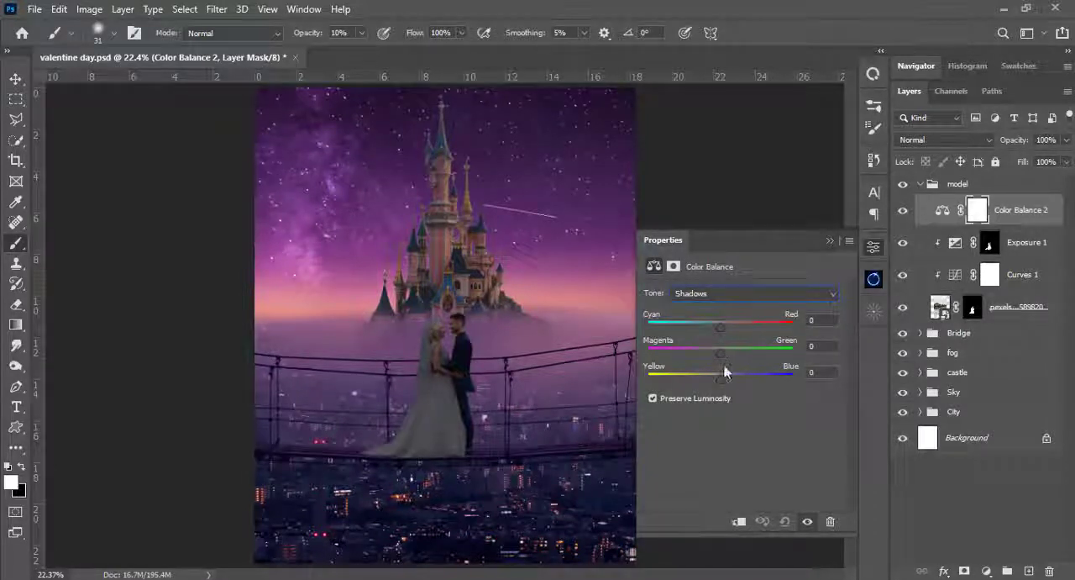
{"action": "left_click", "coordinate": [739, 521]}
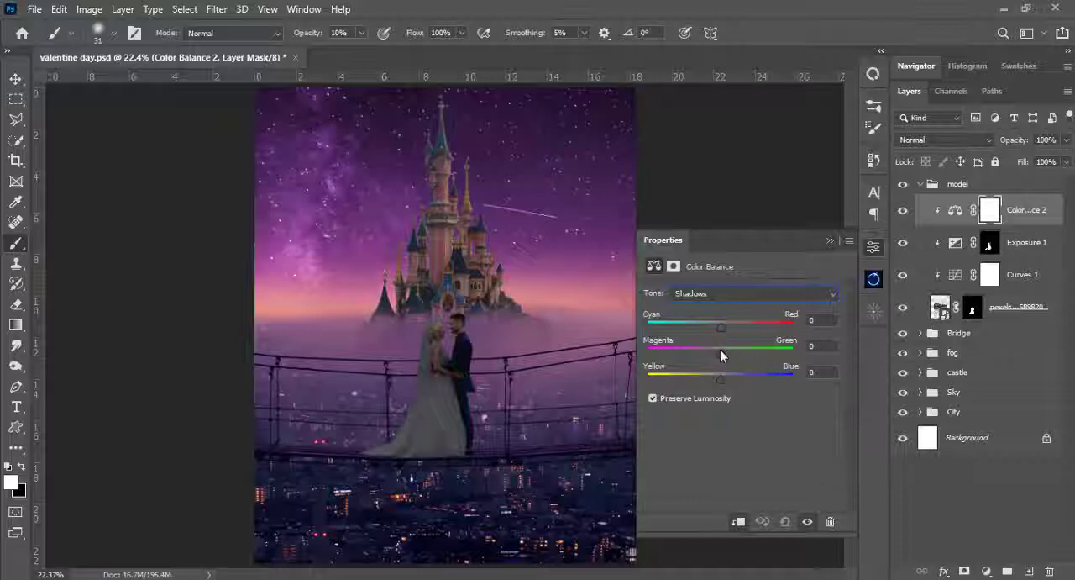
- Set the couple's shadow color balance to -26 on Cyan–Red and -39 on Magenta–Green
{"action": "left_click_drag", "start_coordinate": [704, 359], "coordinate": [702, 361]}
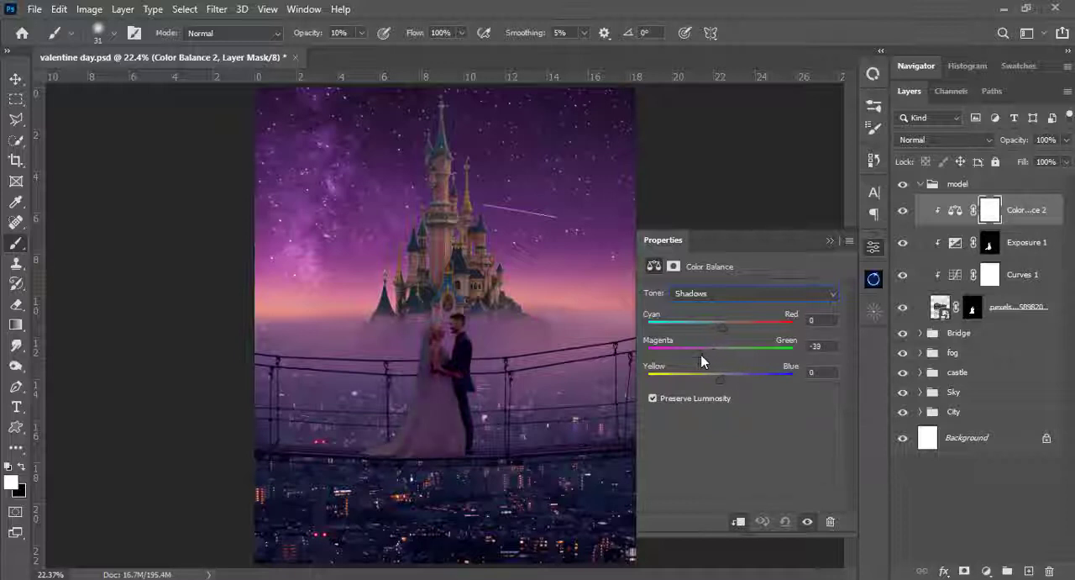
{"action": "left_click_drag", "start_coordinate": [719, 326], "coordinate": [701, 359]}
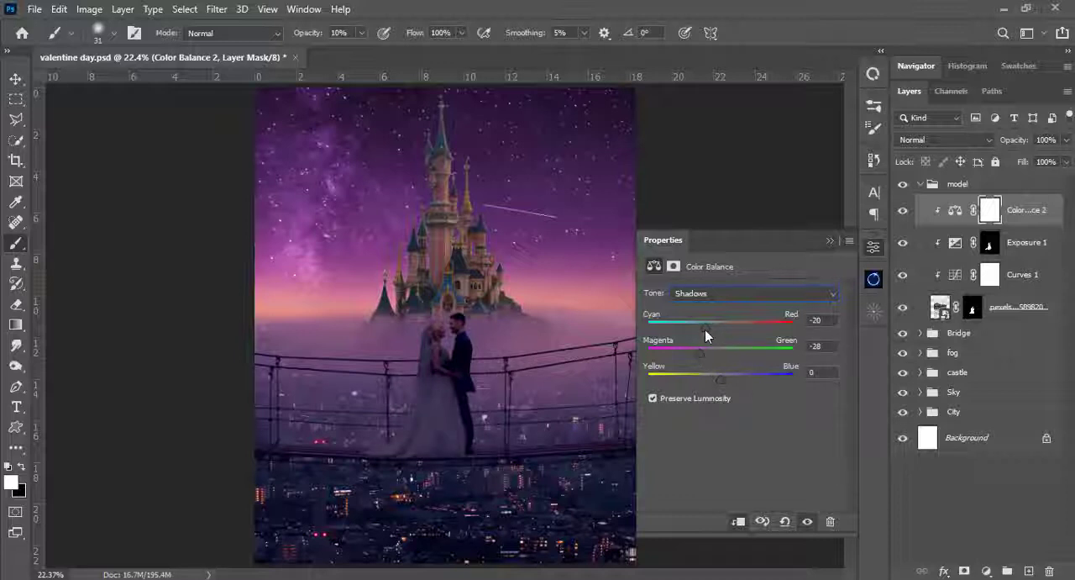
{"action": "mouse_move", "coordinate": [697, 358]}
{"action": "left_mouse_down"}
{"action": "mouse_move", "coordinate": [696, 326]}
{"action": "mouse_move", "coordinate": [696, 355]}
{"action": "left_mouse_up"}
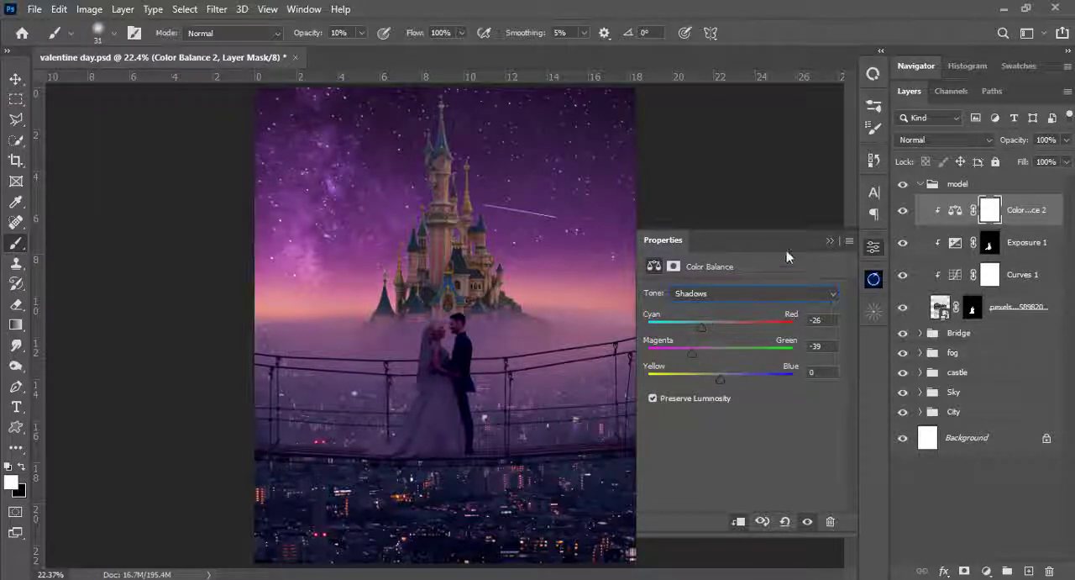
{"action": "left_click", "coordinate": [832, 240]}
- Compare the couple up close with the Color Balance adjustment hidden and shown
{"action": "scroll", "coordinate": [609, 258], "scroll_direction": "up", "scroll_amount": 5}
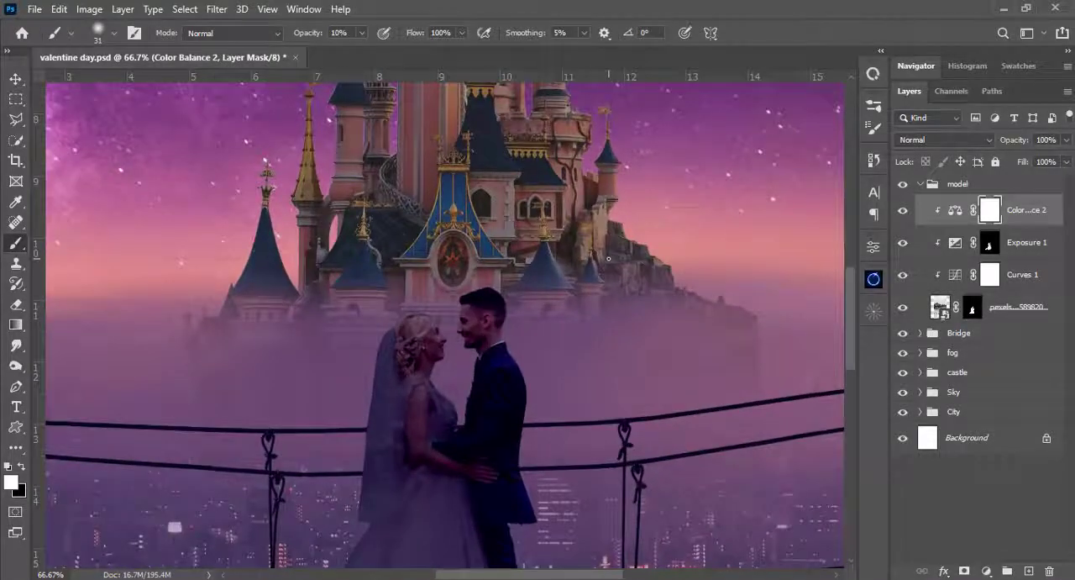
{"action": "key", "text": "ctrl+plus"}
{"action": "left_click_drag", "start_coordinate": [469, 388], "coordinate": [473, 275]}
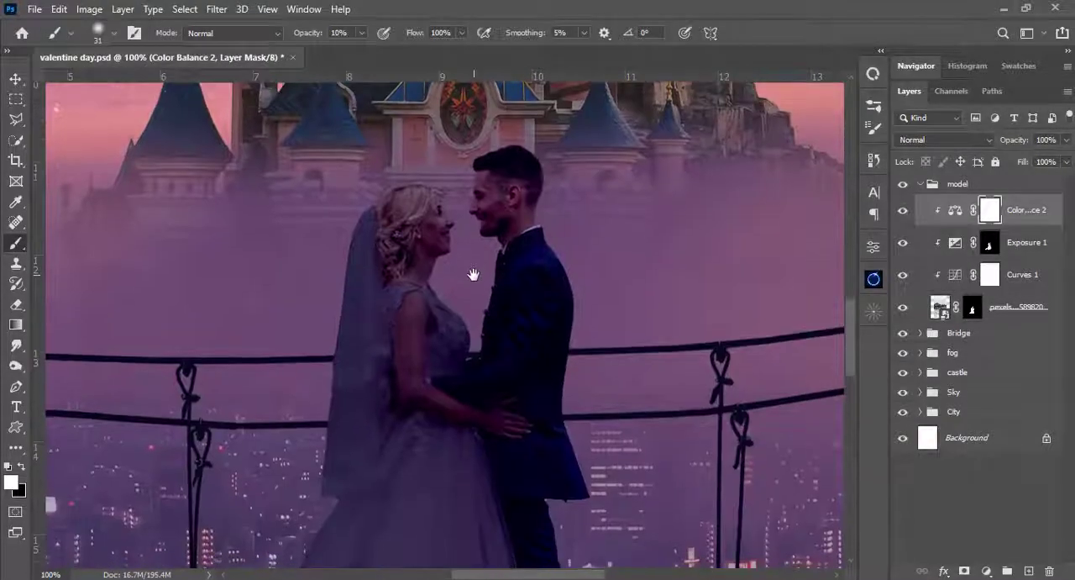
{"action": "left_click_drag", "start_coordinate": [470, 340], "coordinate": [462, 295]}
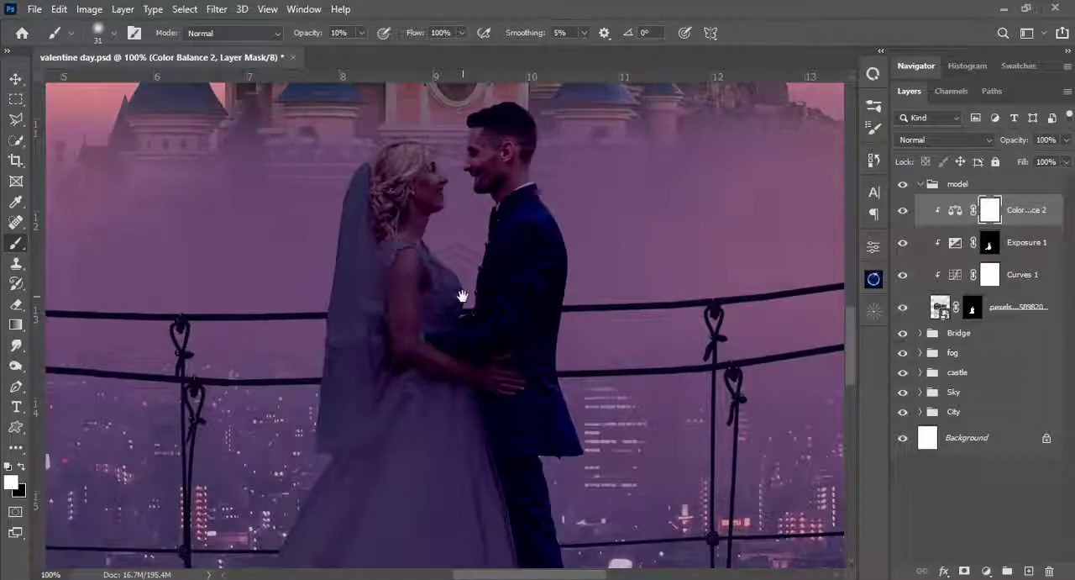
{"action": "left_click", "coordinate": [906, 213]}
{"action": "left_click", "coordinate": [906, 212]}
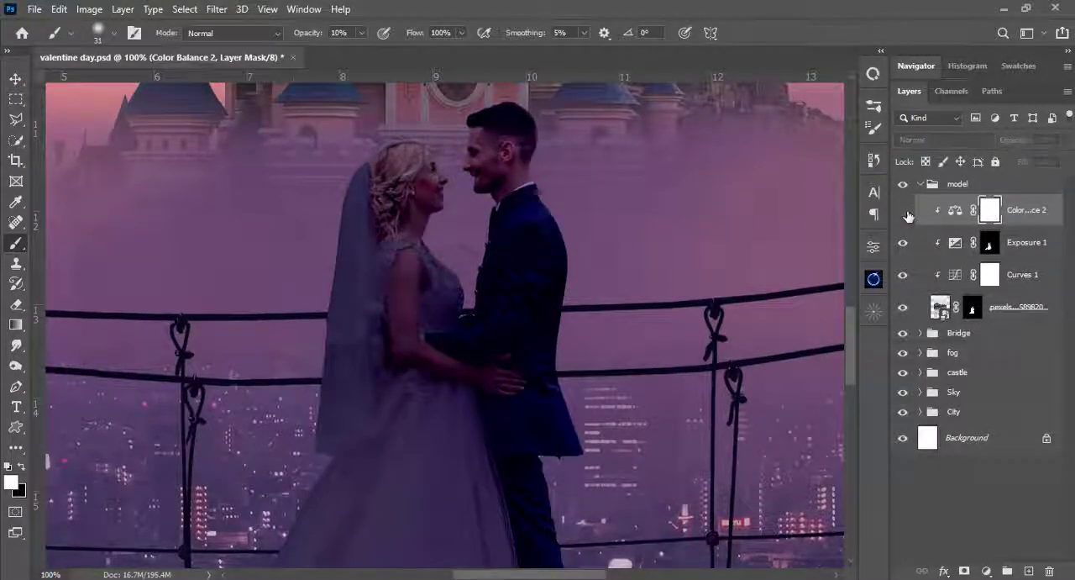
{"action": "left_click", "coordinate": [906, 213]}
{"action": "left_click", "coordinate": [906, 212]}
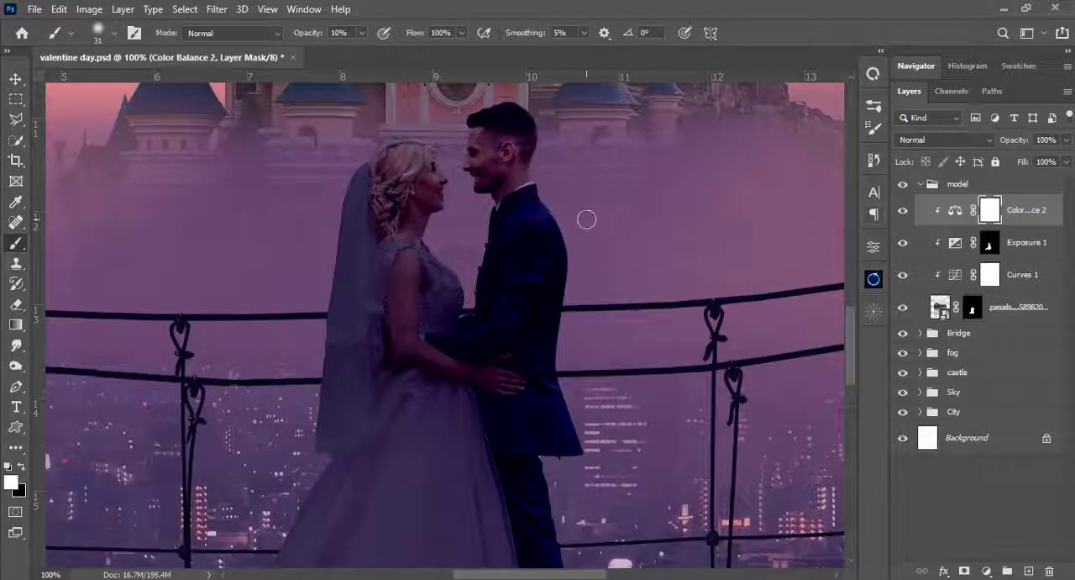
- Try painting black over the groom's shoulder on the Color Balance mask with a harder 80 px brush at 89% opacity, and undo it
{"action": "key", "text": "bracketright"}
{"action": "key", "text": "bracketleft"}
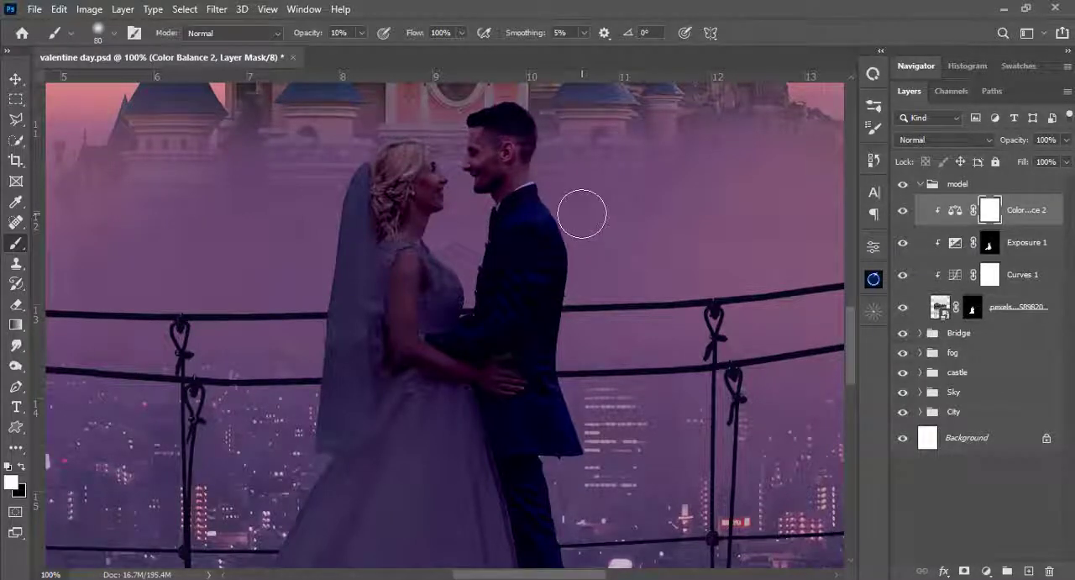
{"action": "right_click", "coordinate": [586, 219]}
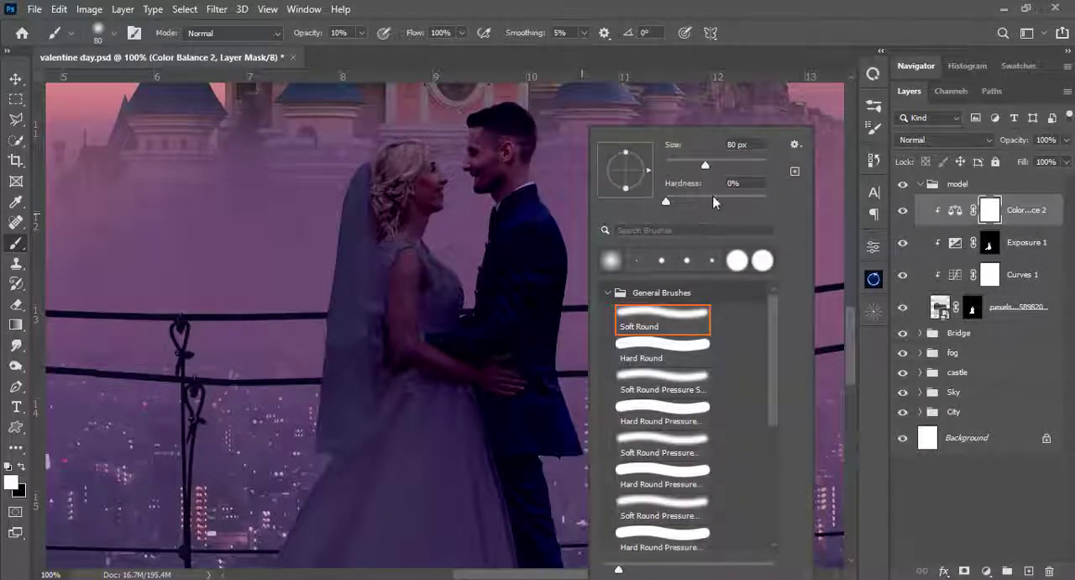
{"action": "left_click", "coordinate": [761, 198]}
{"action": "key", "text": "Return"}
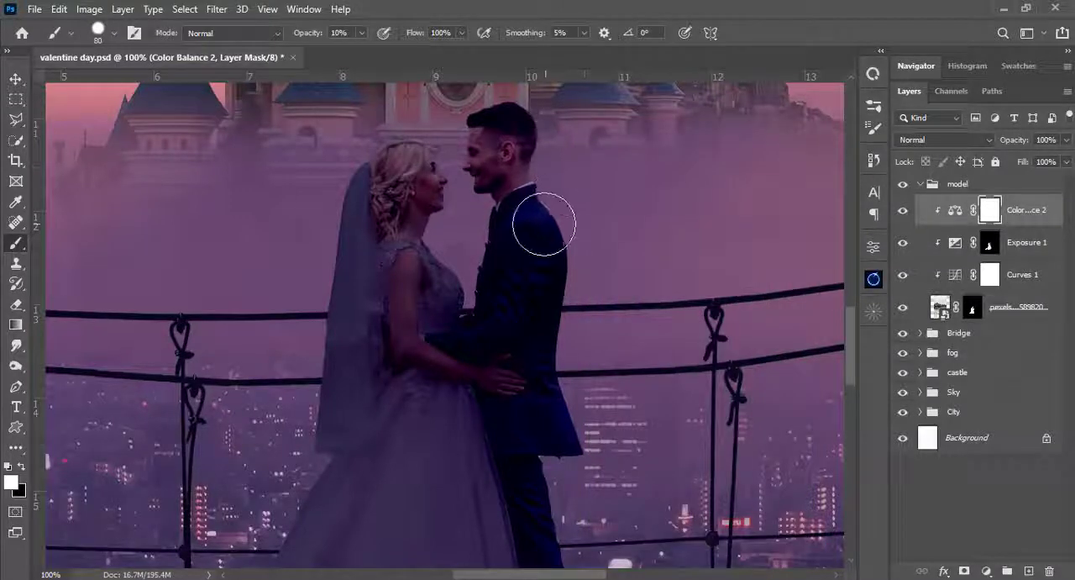
{"action": "left_click_drag", "start_coordinate": [363, 37], "coordinate": [381, 55]}
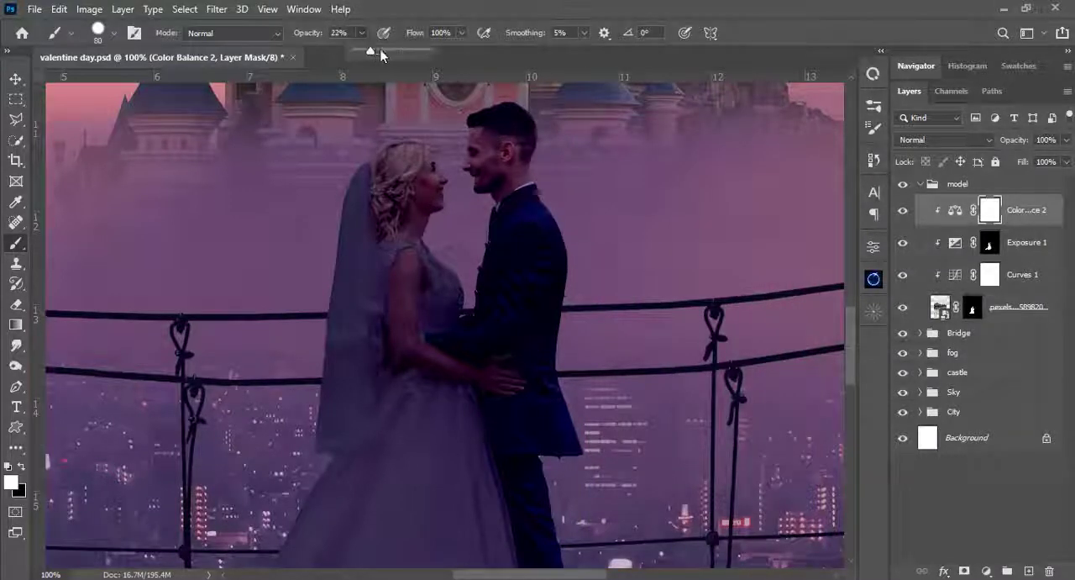
{"action": "left_click", "coordinate": [774, 458]}
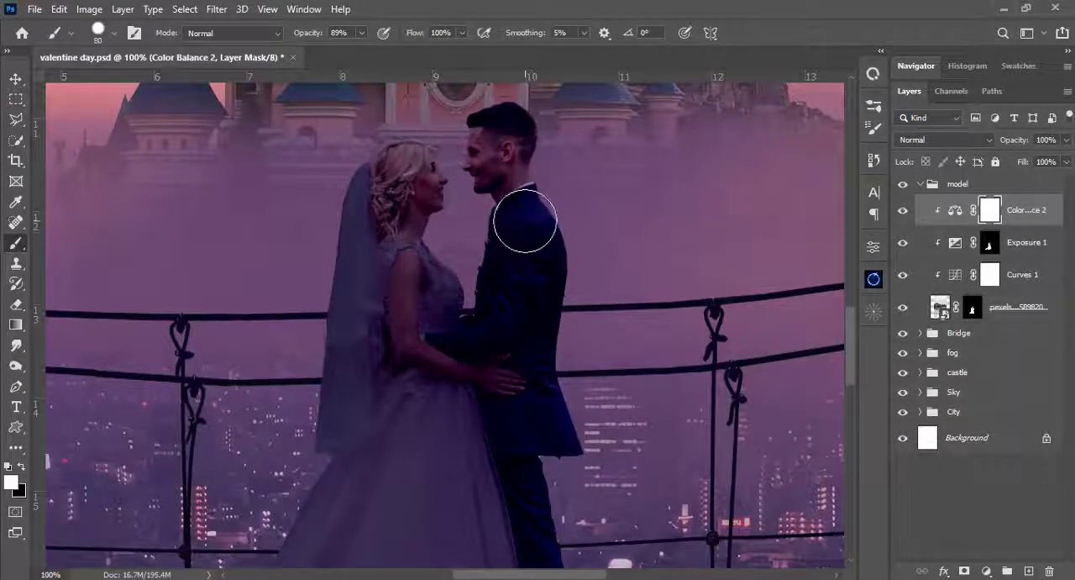
{"action": "key", "text": "x"}
{"action": "left_click_drag", "start_coordinate": [526, 225], "coordinate": [583, 253]}
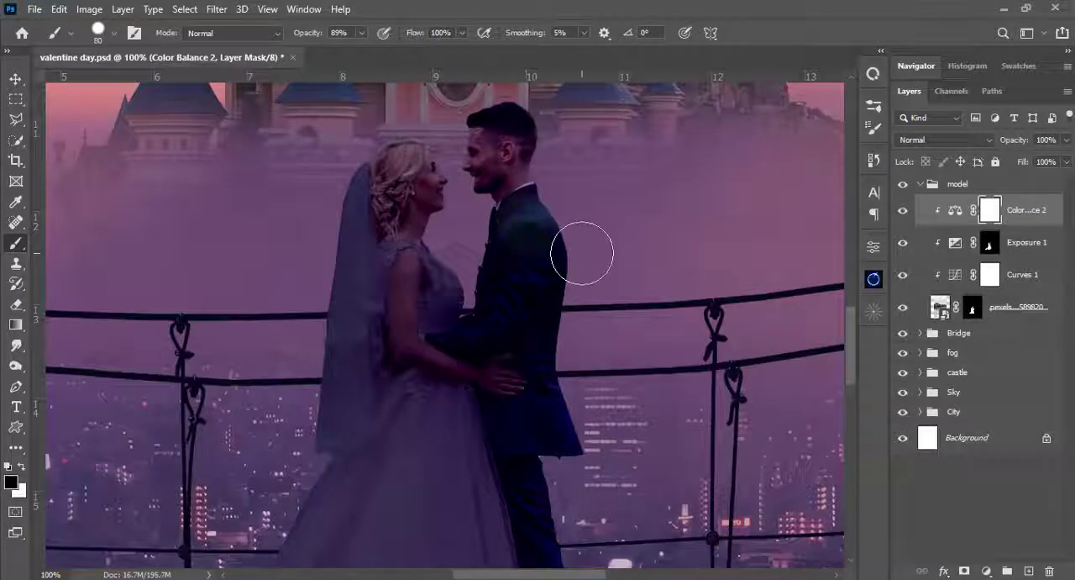
{"action": "key", "text": "ctrl+z"}
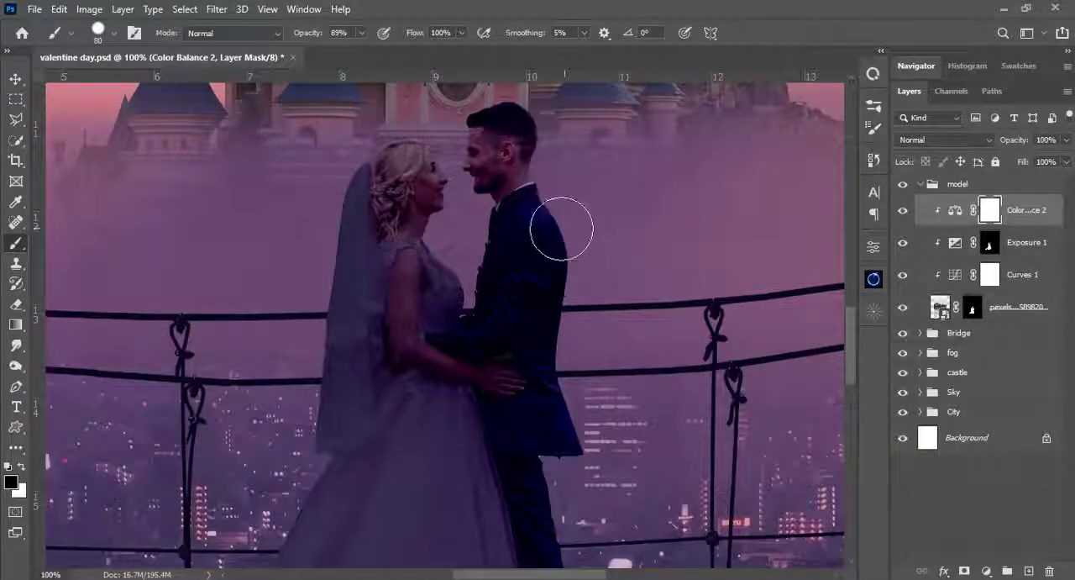
- Lightly paint the groom's jacket out of the Color Balance mask at 12% brush opacity, and compare with the adjustment hidden
{"action": "mouse_move", "coordinate": [363, 33]}
{"action": "left_mouse_down"}
{"action": "mouse_move", "coordinate": [299, 53]}
{"action": "mouse_move", "coordinate": [305, 48]}
{"action": "left_mouse_up"}
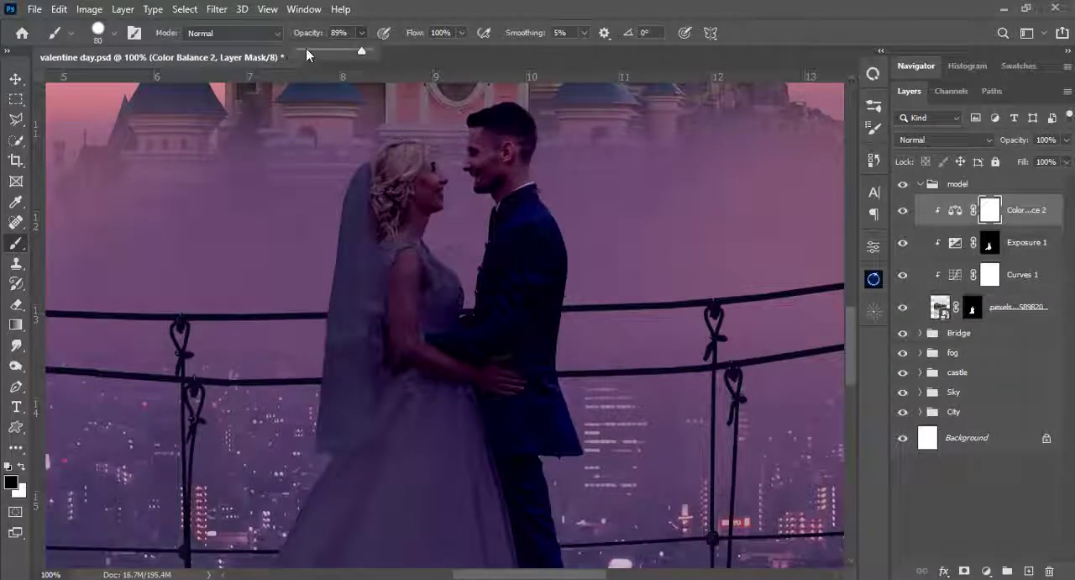
{"action": "mouse_move", "coordinate": [524, 113]}
{"action": "left_mouse_down"}
{"action": "mouse_move", "coordinate": [524, 148]}
{"action": "mouse_move", "coordinate": [502, 131]}
{"action": "mouse_move", "coordinate": [531, 265]}
{"action": "mouse_move", "coordinate": [498, 154]}
{"action": "mouse_move", "coordinate": [520, 266]}
{"action": "mouse_move", "coordinate": [528, 219]}
{"action": "mouse_move", "coordinate": [535, 345]}
{"action": "mouse_move", "coordinate": [538, 219]}
{"action": "mouse_move", "coordinate": [547, 306]}
{"action": "left_mouse_up"}
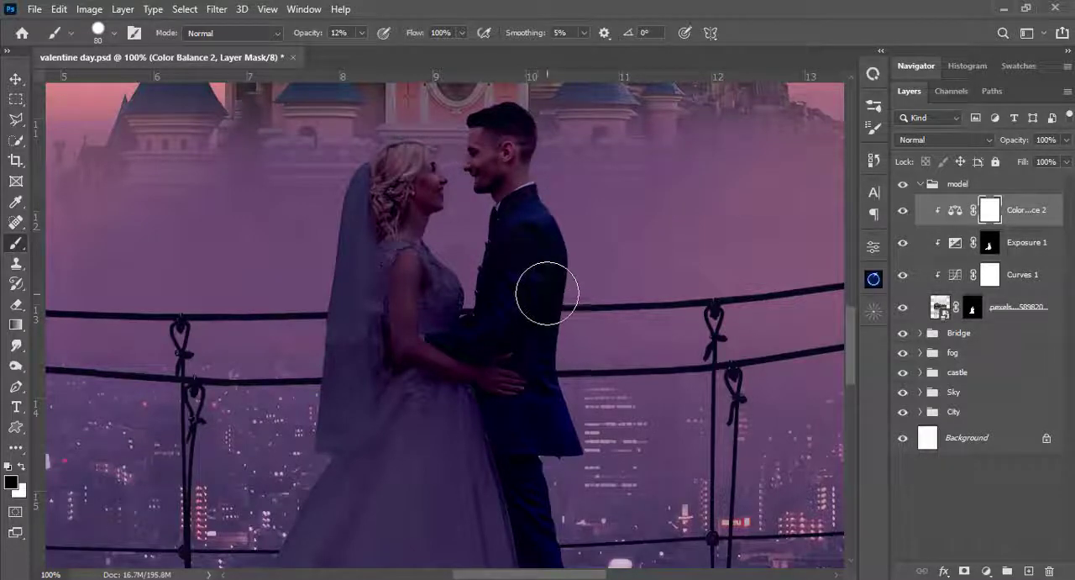
{"action": "scroll", "coordinate": [552, 319], "scroll_direction": "down", "scroll_amount": 5}
{"action": "scroll", "coordinate": [580, 351], "scroll_direction": "up", "scroll_amount": 7}
{"action": "key", "text": "bracketleft"}
{"action": "key", "text": "bracketleft"}
{"action": "key", "text": "bracketleft"}
{"action": "key", "text": "bracketleft"}
{"action": "key", "text": "bracketleft"}
{"action": "key", "text": "bracketleft"}
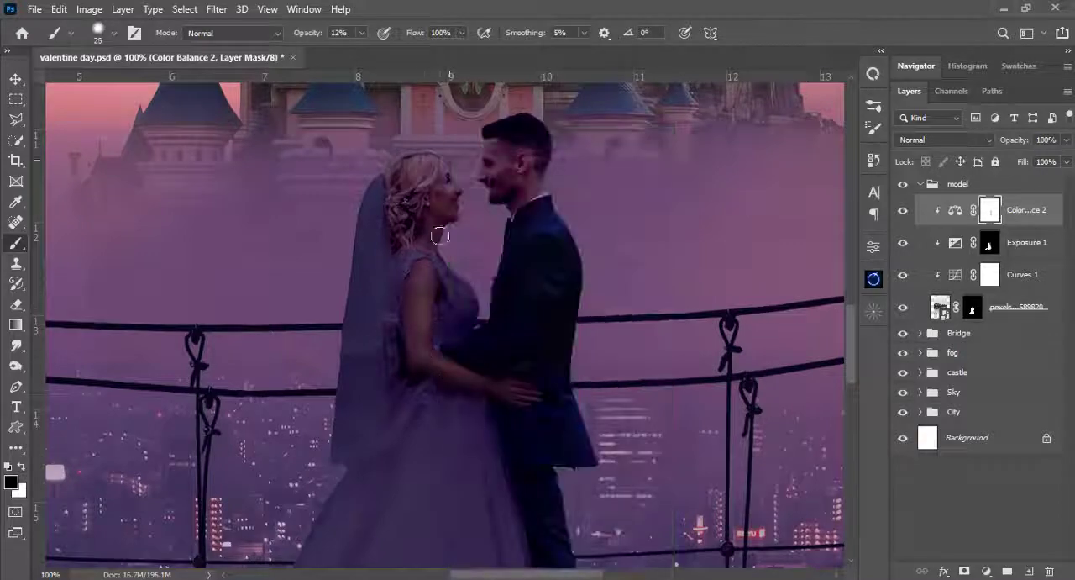
{"action": "left_click", "coordinate": [906, 212]}
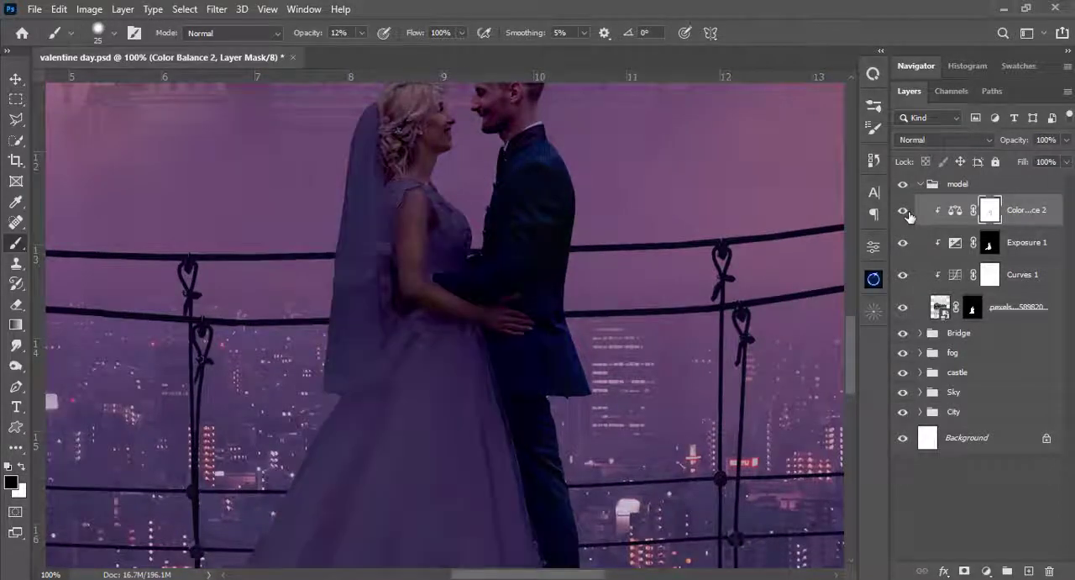
- Reselect the Color Balance 2 mask, check the whole composite, and undo the black brush strokes on the mask
{"action": "double_click", "coordinate": [955, 210]}
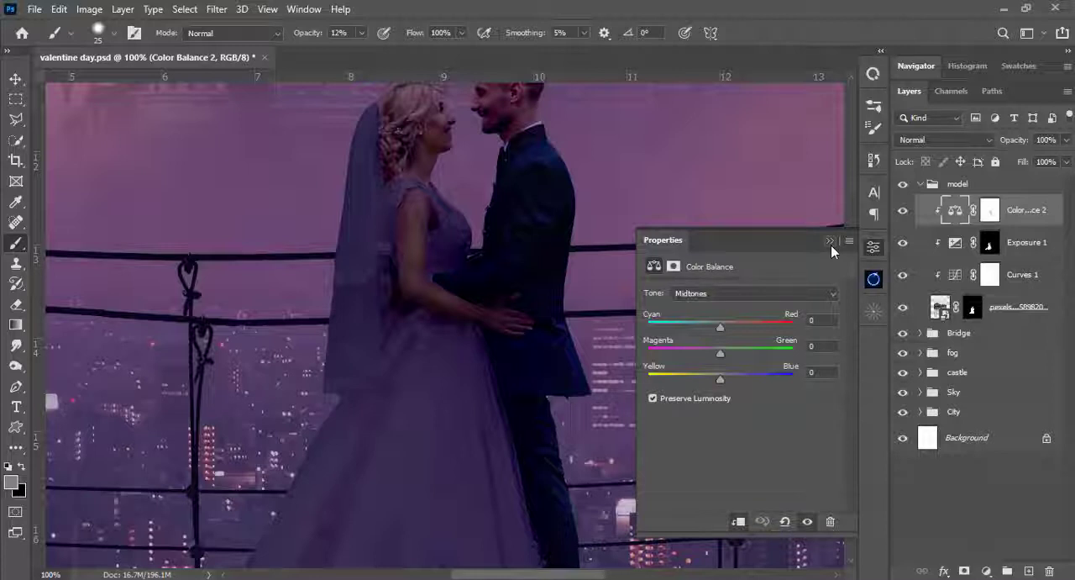
{"action": "left_click", "coordinate": [990, 210]}
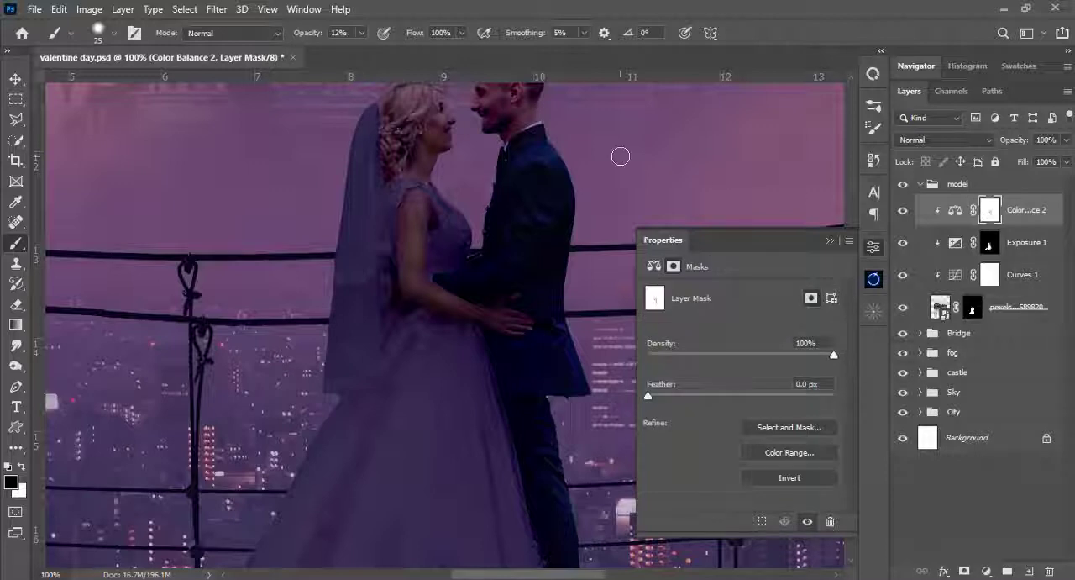
{"action": "key", "text": "ctrl+0"}
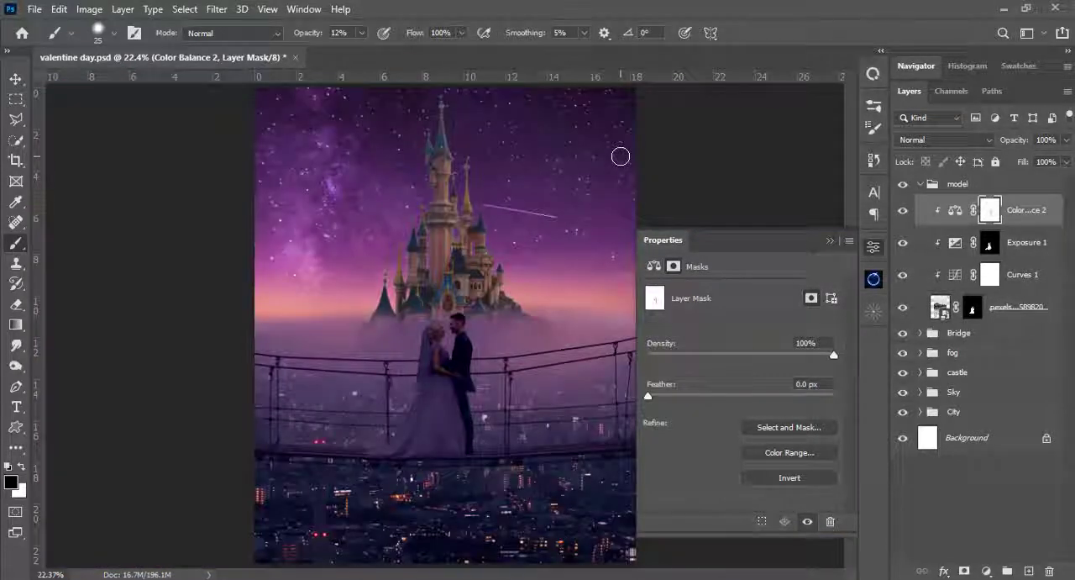
{"action": "key", "text": "ctrl+z"}
{"action": "key", "text": "ctrl+shift+z"}
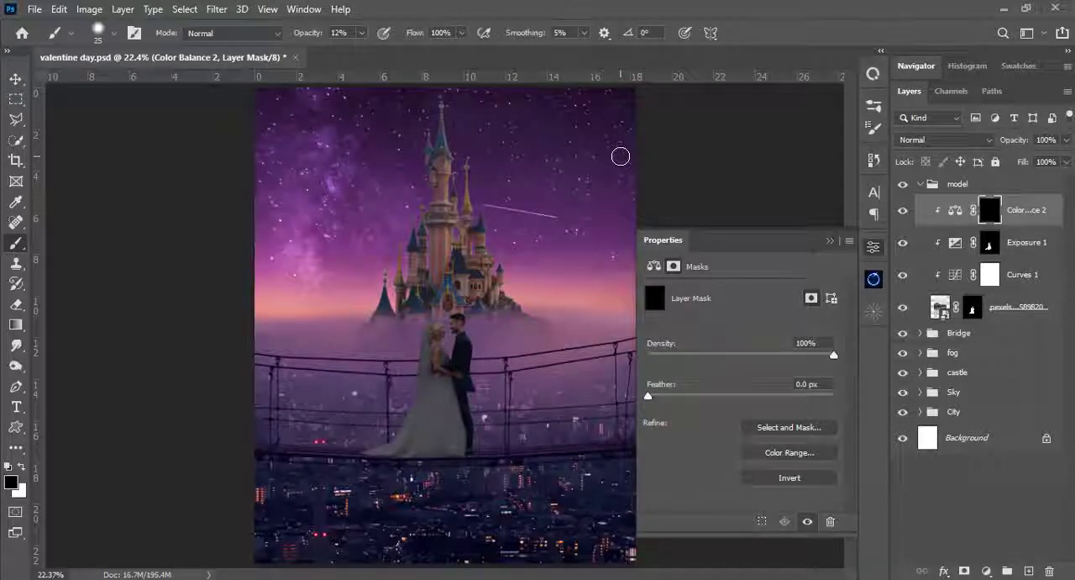
{"action": "key", "text": "ctrl+z"}
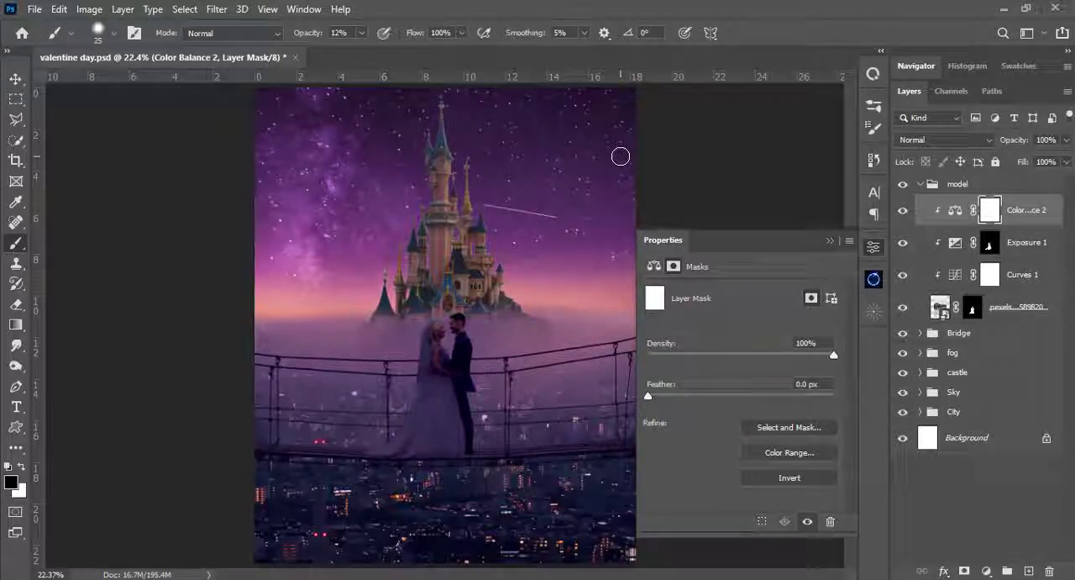
- Reduce the Color Balance 2 layer's opacity to 66% and check the couple against the scene
{"action": "left_click", "coordinate": [830, 241]}
{"action": "left_click", "coordinate": [1065, 140]}
{"action": "left_click_drag", "start_coordinate": [1067, 161], "coordinate": [1042, 162]}
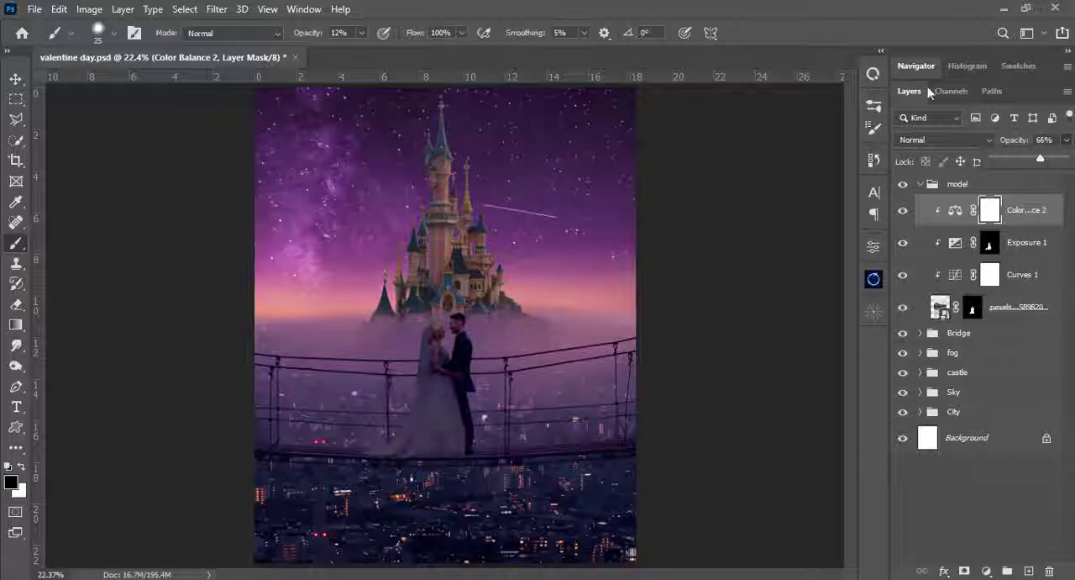
{"action": "key", "text": "ctrl+plus"}
{"action": "key", "text": "ctrl+plus"}
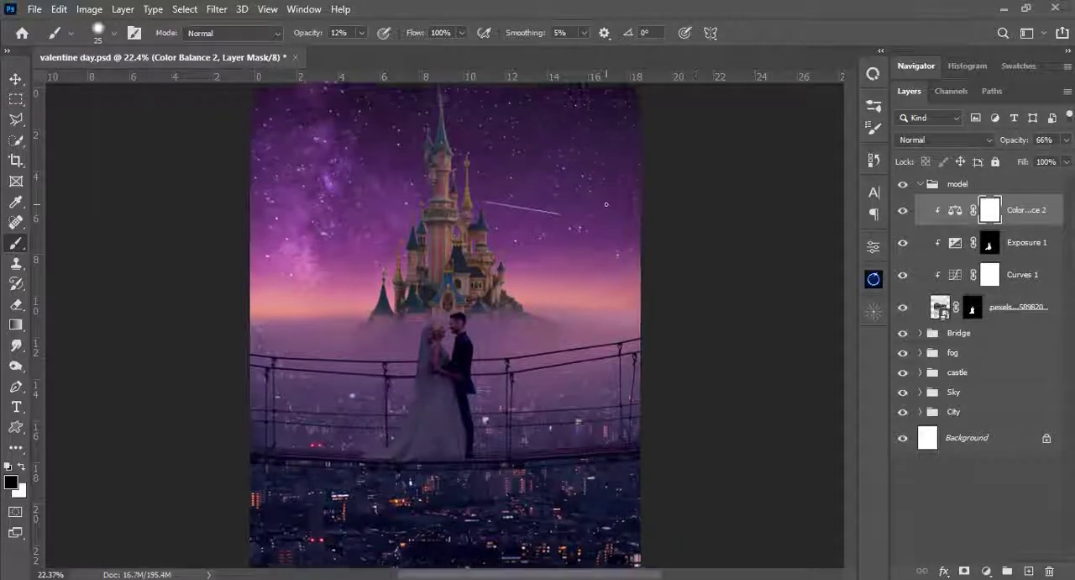
{"action": "key", "text": "ctrl+plus"}
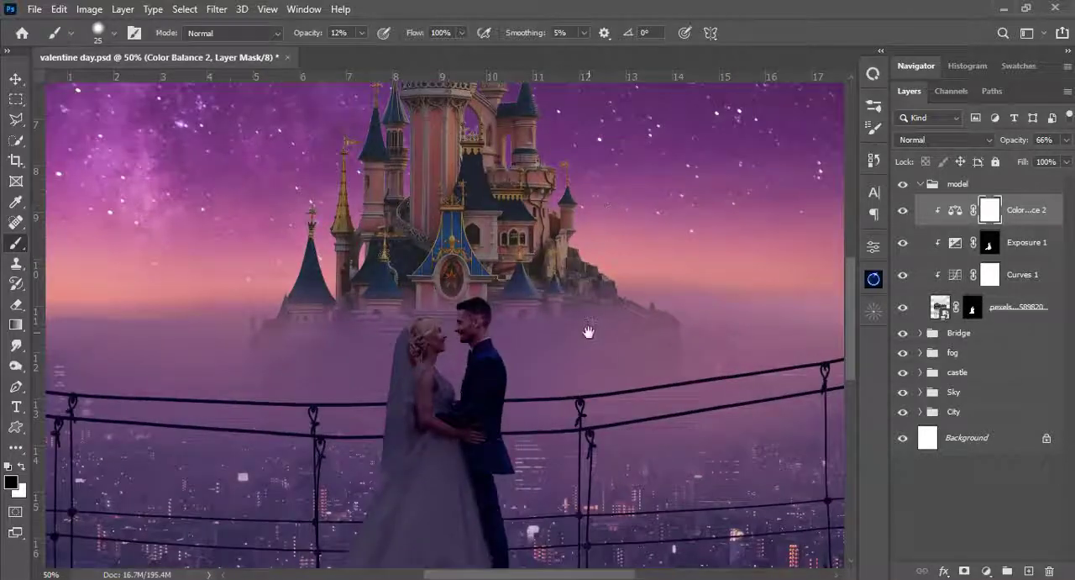
{"action": "scroll", "coordinate": [606, 203], "scroll_direction": "down", "scroll_amount": 3}
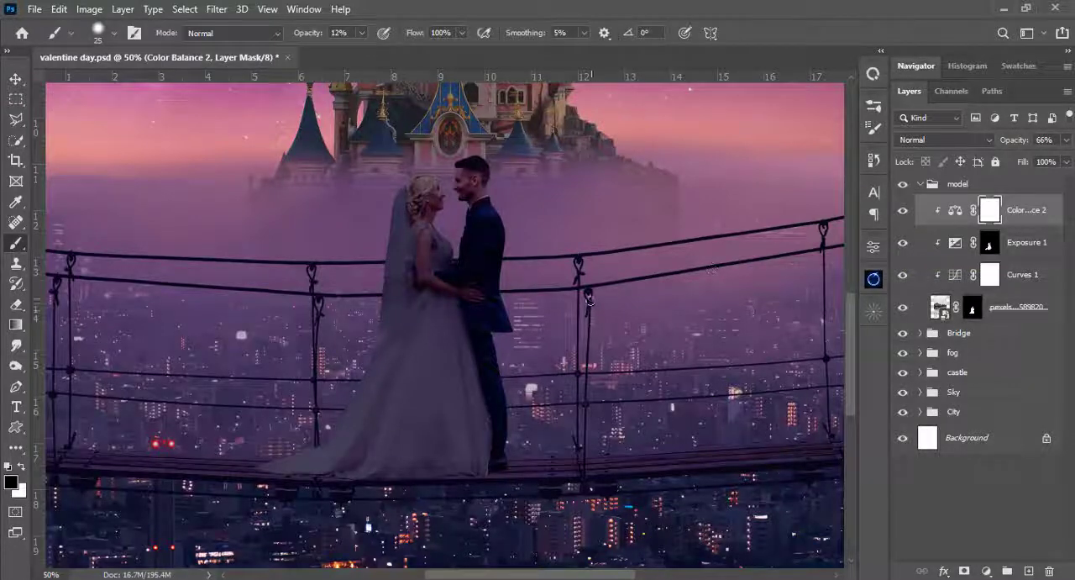
{"action": "left_click_drag", "start_coordinate": [581, 256], "coordinate": [593, 229]}
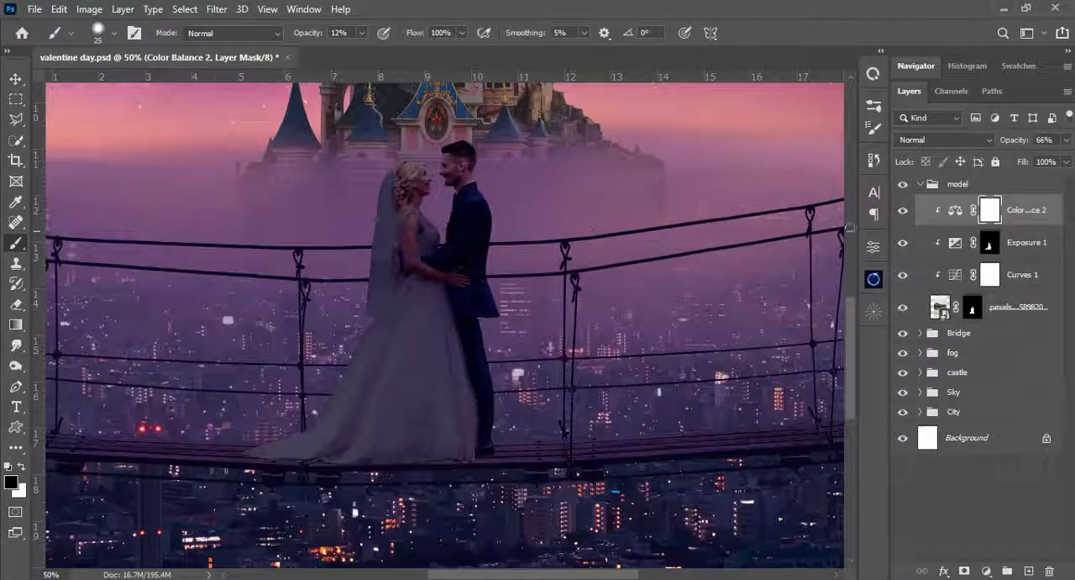
- Load the outline of Layer 1 in the Bridge group as a selection and target the couple's layer mask in the model group
{"action": "left_click", "coordinate": [930, 184]}
{"action": "left_click", "coordinate": [920, 184]}
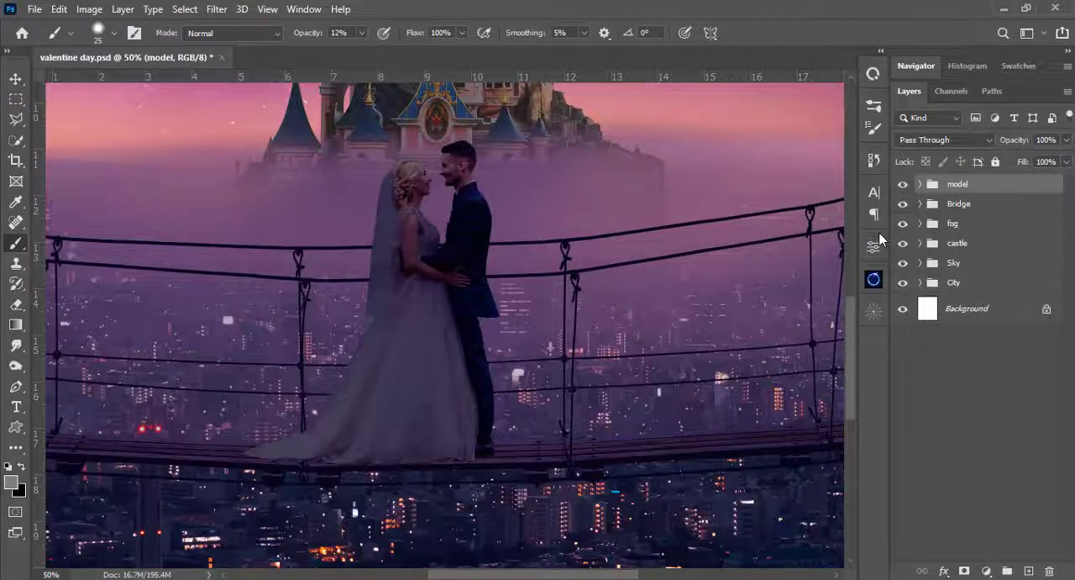
{"action": "key", "text": "ctrl+0"}
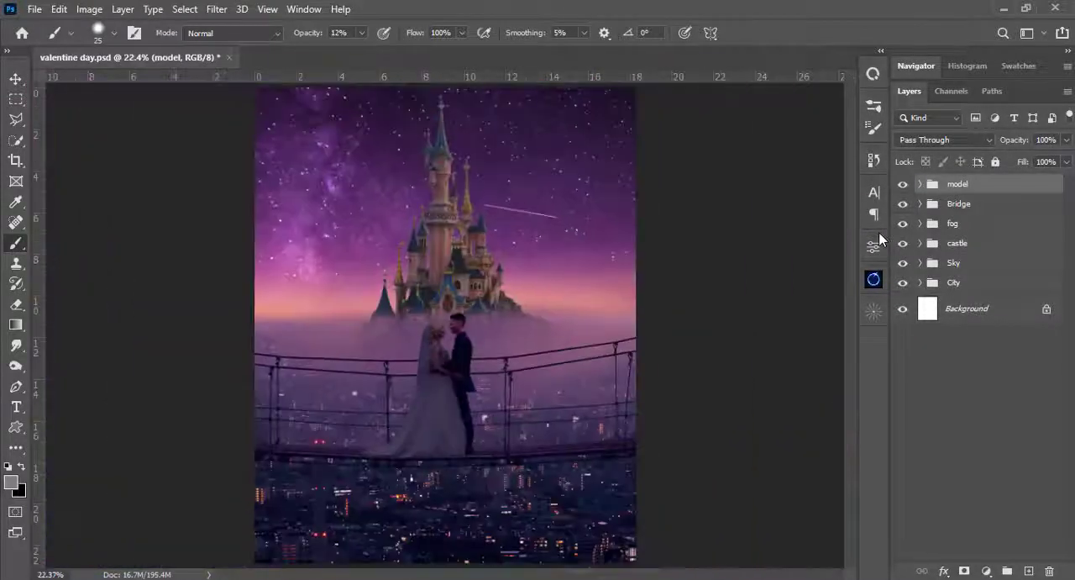
{"action": "left_click", "coordinate": [949, 206]}
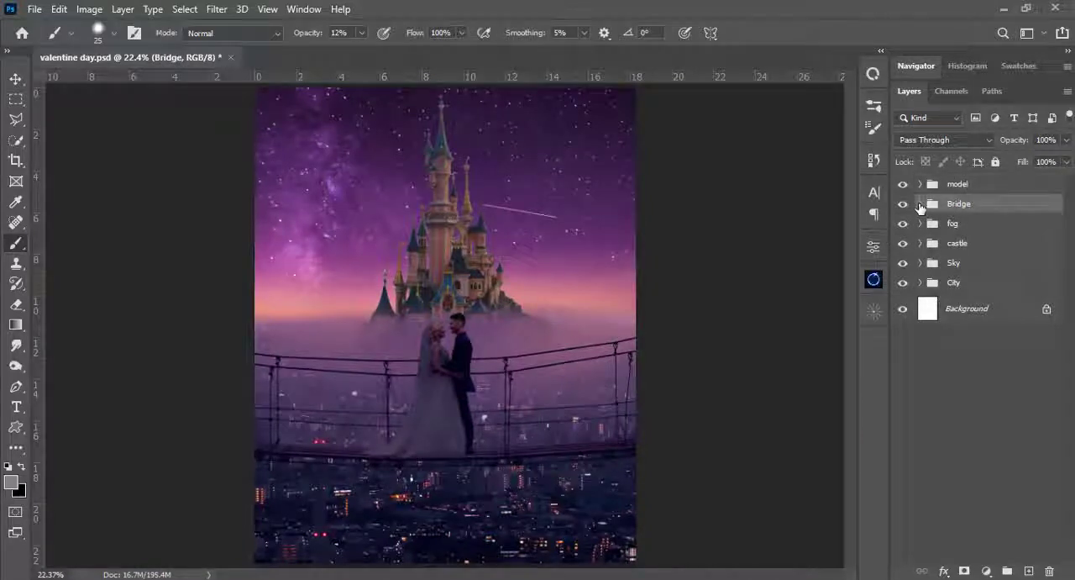
{"action": "left_click", "coordinate": [921, 205]}
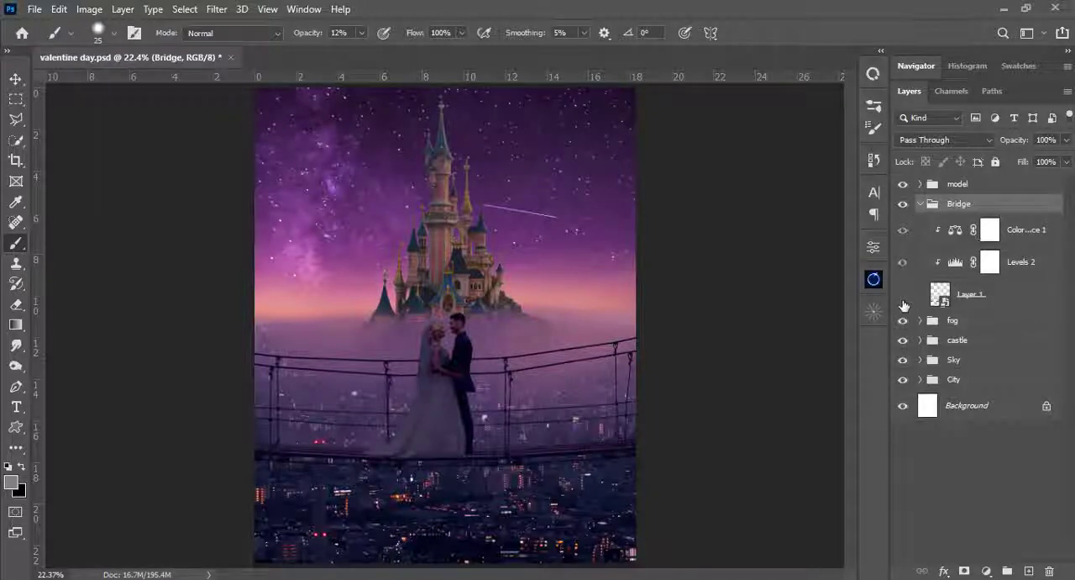
{"action": "left_click", "coordinate": [903, 299]}
{"action": "left_click", "coordinate": [940, 294], "text": "ctrl"}
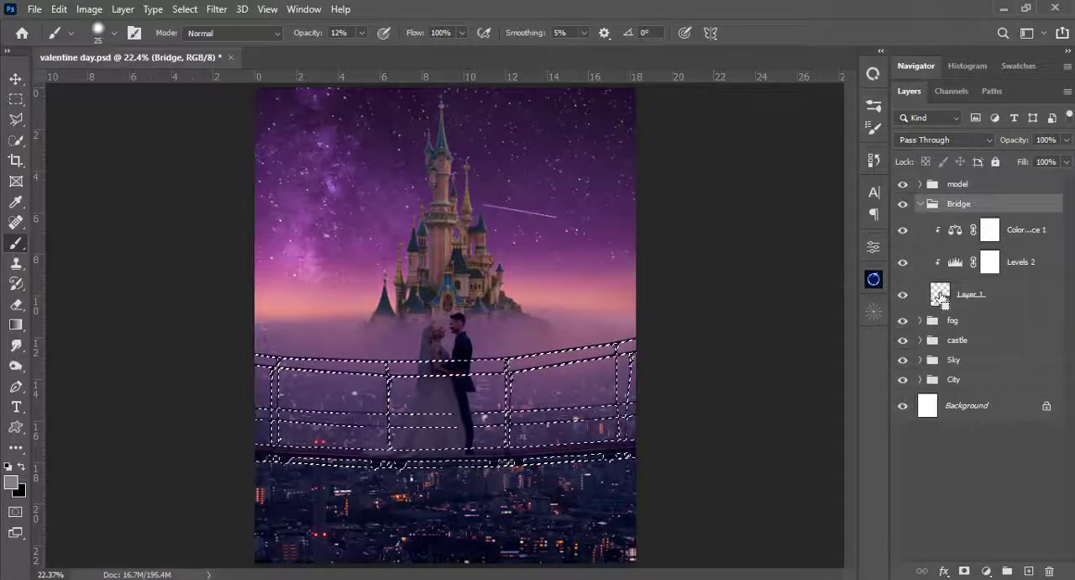
{"action": "left_click", "coordinate": [921, 204]}
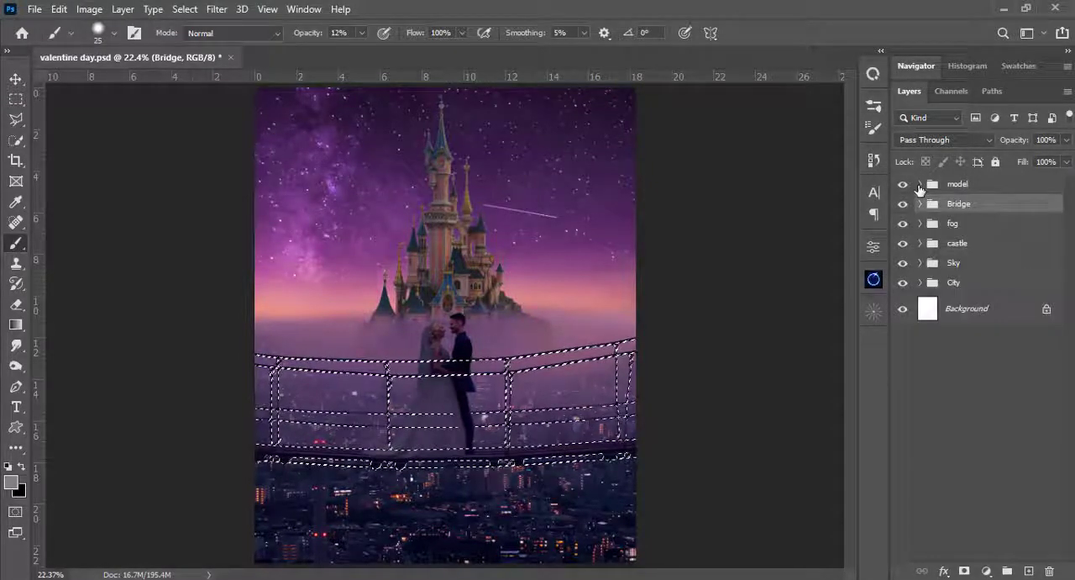
{"action": "left_click", "coordinate": [921, 183]}
{"action": "left_click", "coordinate": [972, 307]}
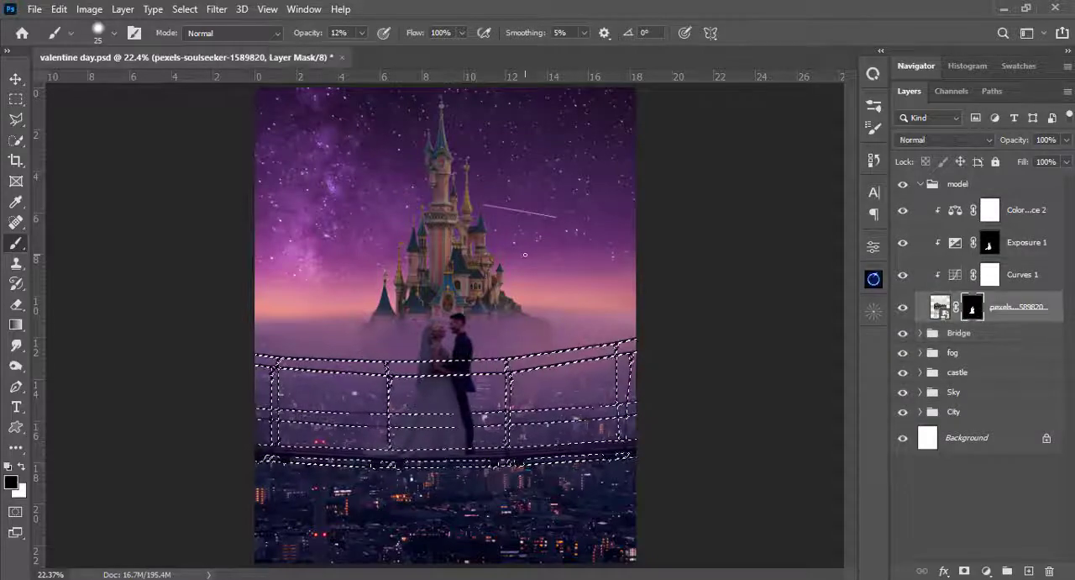
- Paint black on the couple's mask inside the selection with a 45 px brush at 100% opacity, bringing the front ropes over them, and deselect
{"action": "key", "text": "ctrl+plus"}
{"action": "key", "text": "ctrl+plus"}
{"action": "key", "text": "ctrl+plus"}
{"action": "left_click_drag", "start_coordinate": [538, 325], "coordinate": [535, 230]}
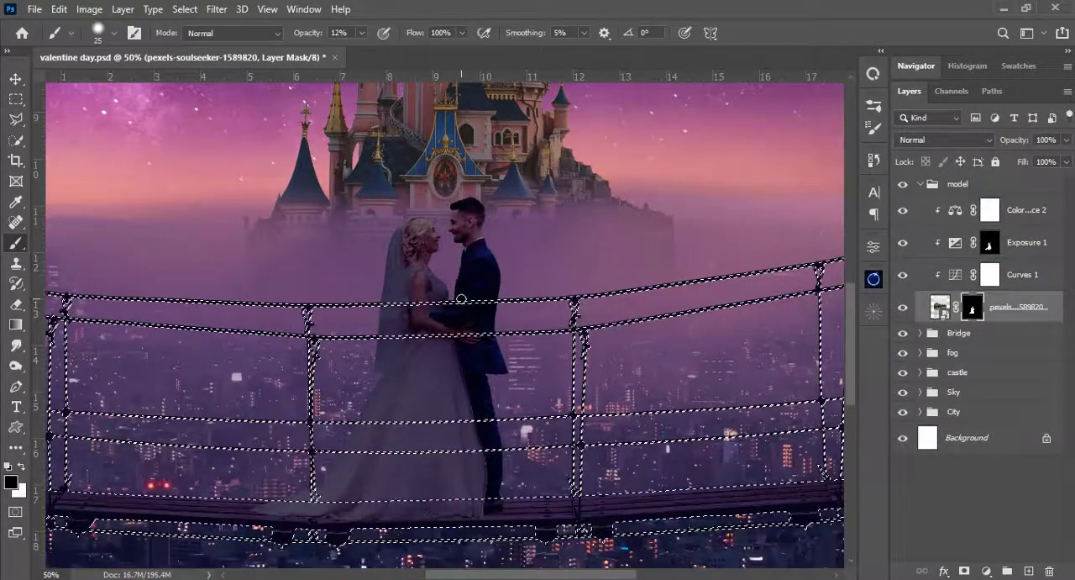
{"action": "right_click", "coordinate": [435, 200]}
{"action": "left_click_drag", "start_coordinate": [506, 167], "coordinate": [539, 165]}
{"action": "key", "text": "Return"}
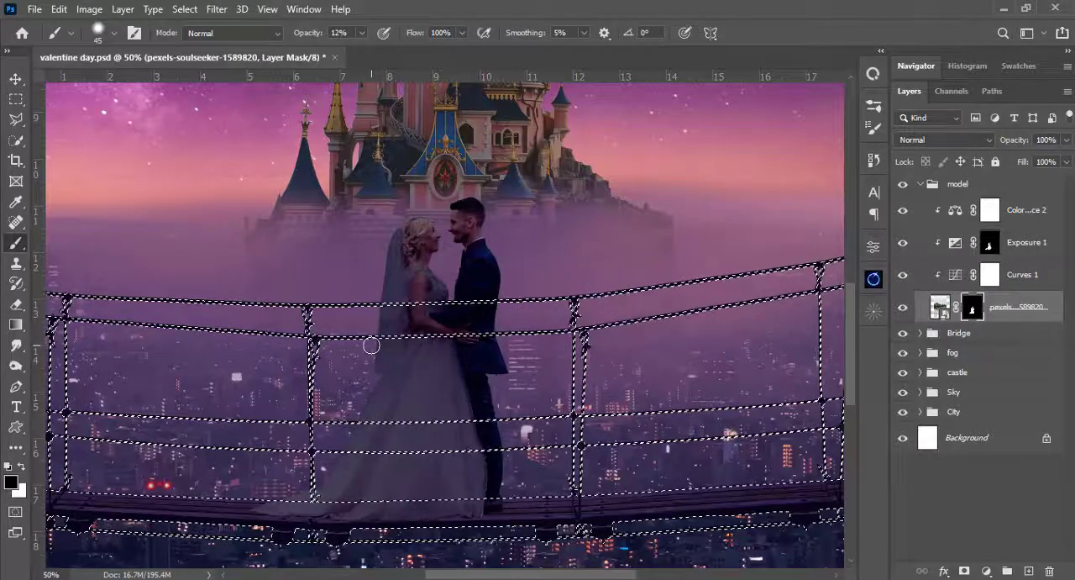
{"action": "left_click", "coordinate": [363, 34]}
{"action": "left_click_drag", "start_coordinate": [363, 51], "coordinate": [585, 7]}
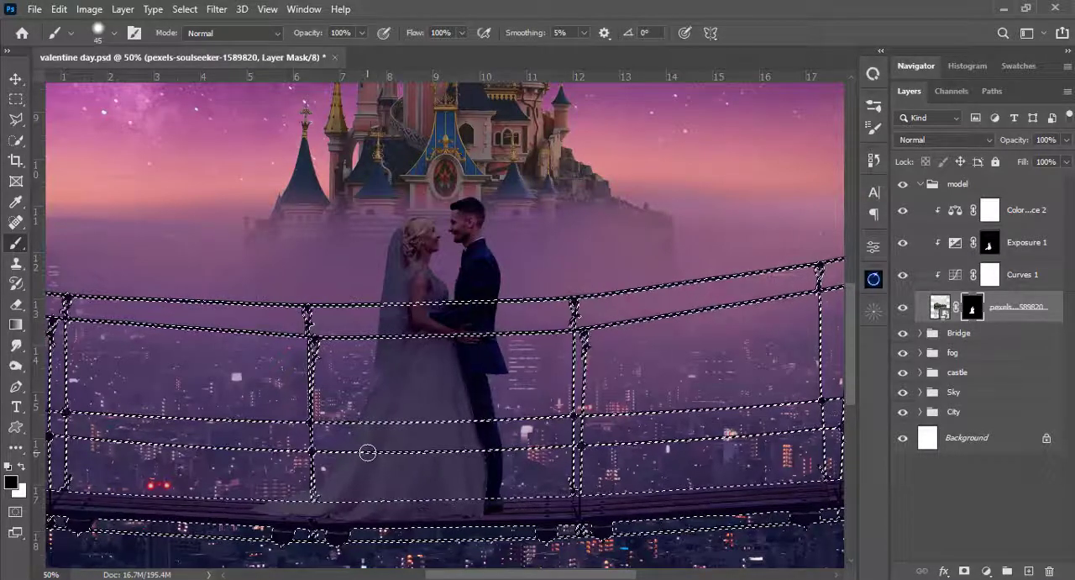
{"action": "key", "text": "ctrl+d"}
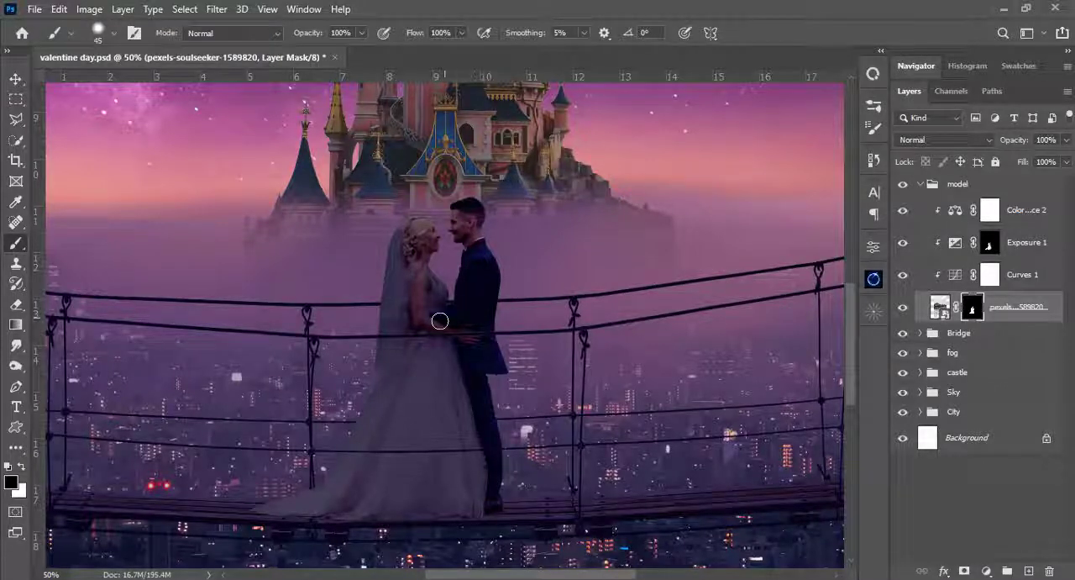
- Expand the Bridge group and hide the couple's layer and Levels 2 to expose the rope post at the dress train
{"action": "left_click_drag", "start_coordinate": [396, 386], "coordinate": [507, 252]}
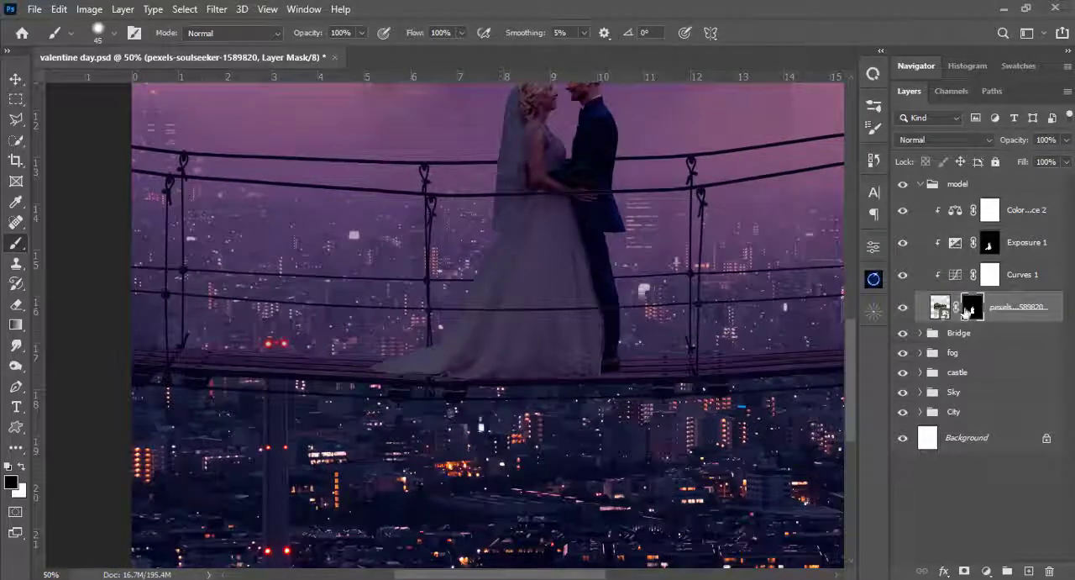
{"action": "left_click", "coordinate": [921, 333]}
{"action": "left_click", "coordinate": [940, 423], "text": "ctrl"}
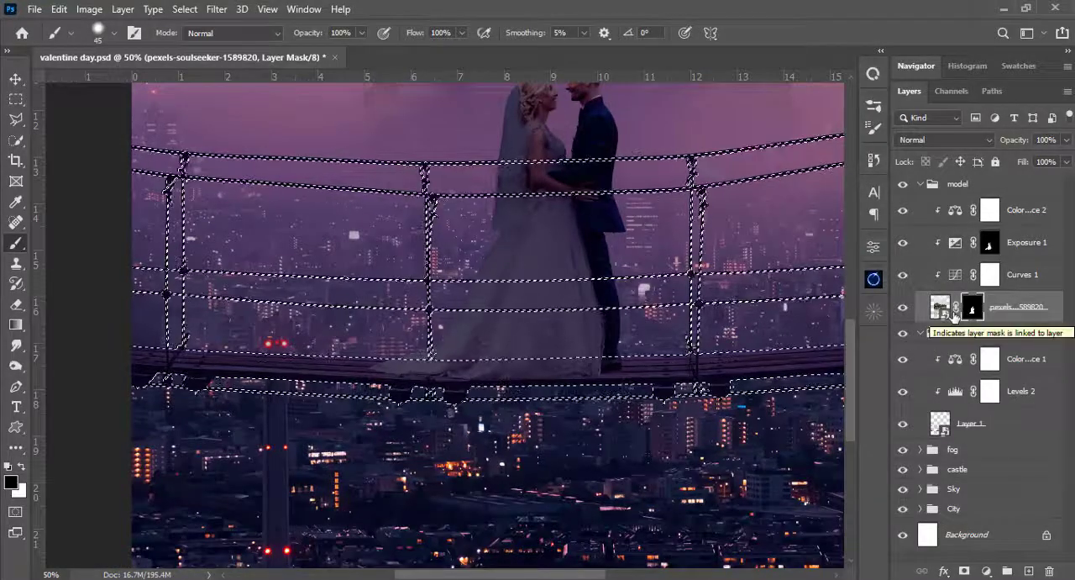
{"action": "key", "text": "ctrl+d"}
{"action": "left_click", "coordinate": [903, 307]}
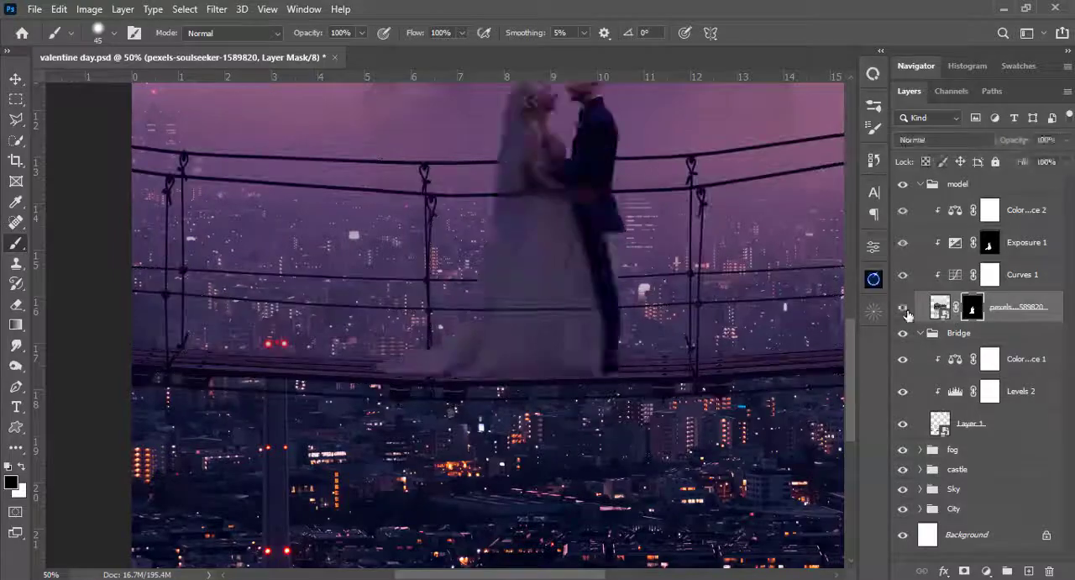
{"action": "scroll", "coordinate": [424, 368], "scroll_direction": "up", "scroll_amount": 3}
{"action": "left_click_drag", "start_coordinate": [566, 328], "coordinate": [608, 274]}
{"action": "left_click", "coordinate": [903, 391]}
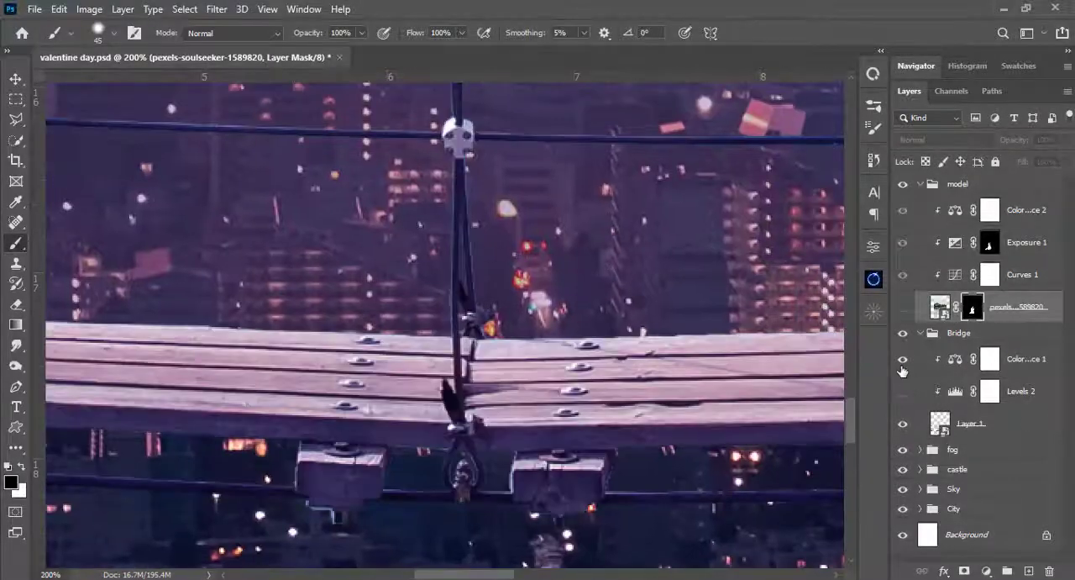
- Show the couple's layer again, reduce the brush to 10 px, and lower the layer's opacity to 32%
{"action": "left_click", "coordinate": [903, 308]}
{"action": "left_click", "coordinate": [940, 424], "text": "ctrl"}
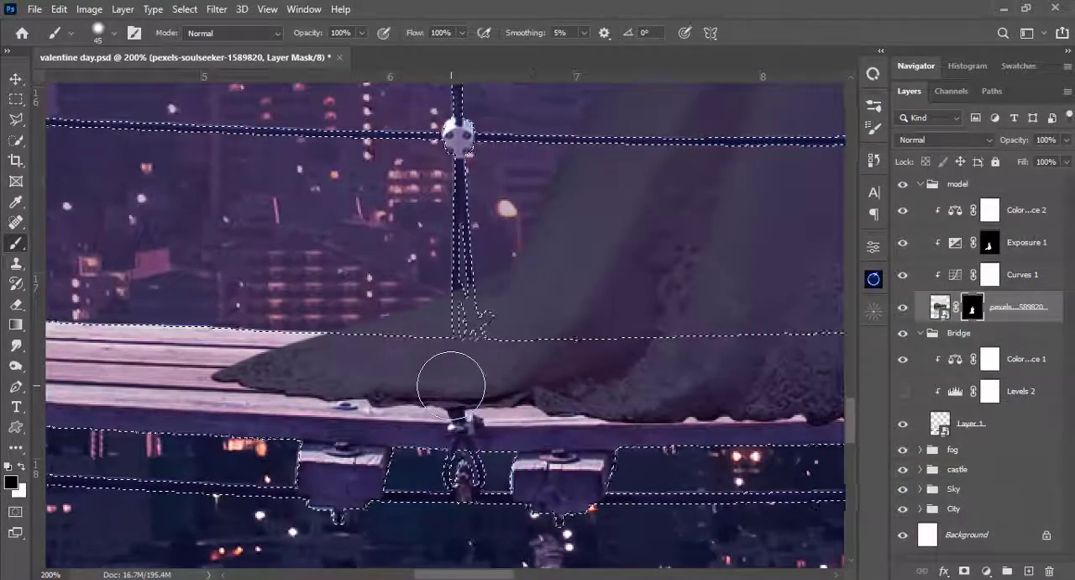
{"action": "key", "text": "bracketleft"}
{"action": "key", "text": "bracketleft"}
{"action": "key", "text": "bracketleft"}
{"action": "key", "text": "bracketleft"}
{"action": "key", "text": "bracketleft"}
{"action": "key", "text": "bracketleft"}
{"action": "key", "text": "bracketleft"}
{"action": "key", "text": "ctrl+d"}
{"action": "left_click_drag", "start_coordinate": [1067, 140], "coordinate": [1014, 158]}
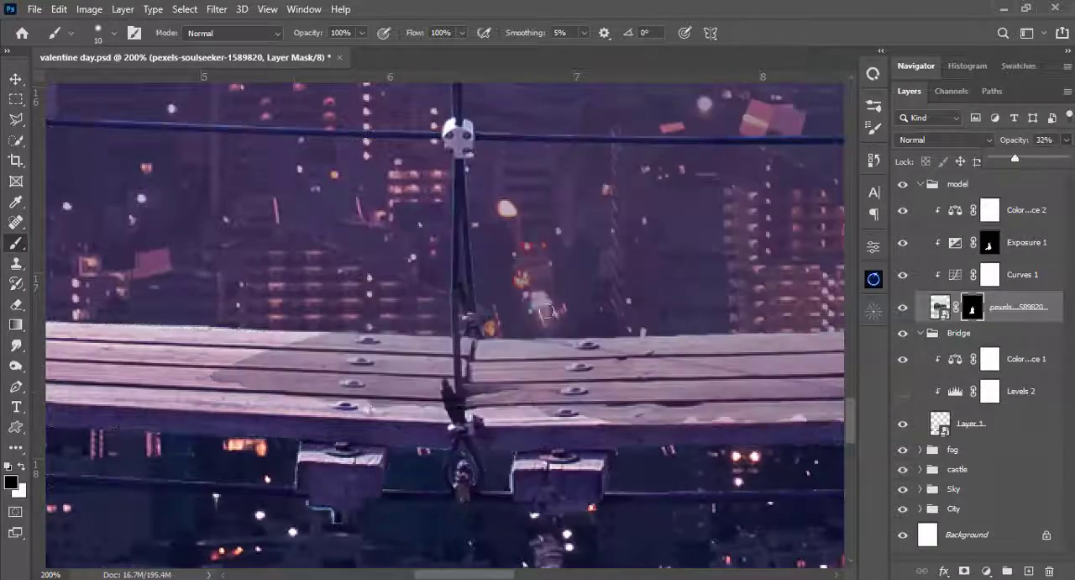
- Raise the mask brush's hardness to 99% and reduce its size to 4 px for work along the rope post
{"action": "key", "text": "ctrl+plus"}
{"action": "key", "text": "ctrl+plus"}
{"action": "right_click", "coordinate": [533, 283]}
{"action": "left_click_drag", "start_coordinate": [662, 202], "coordinate": [726, 201]}
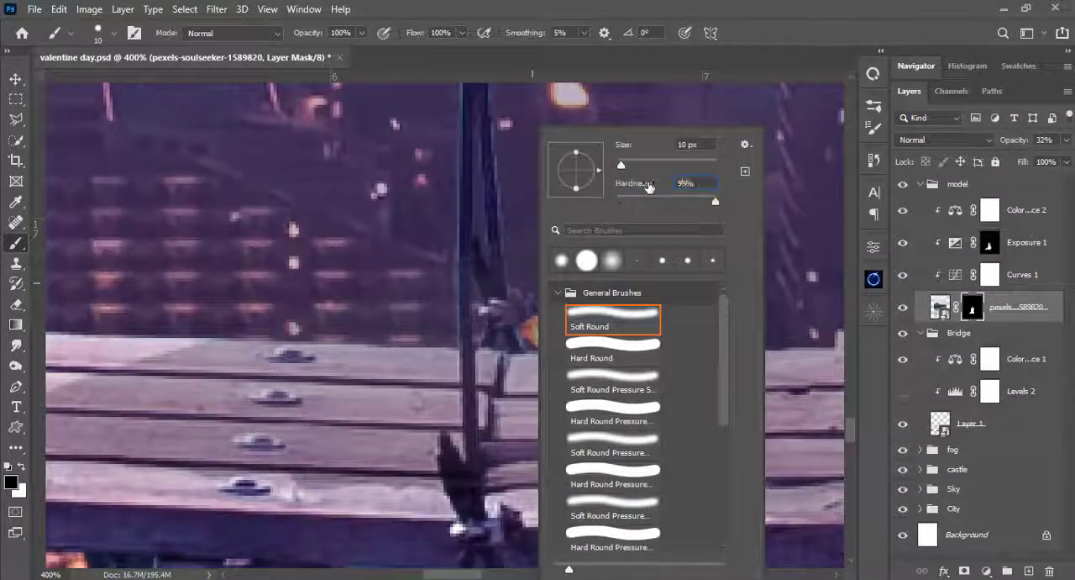
{"action": "left_click", "coordinate": [458, 215]}
{"action": "key", "text": "bracketleft"}
{"action": "key", "text": "bracketleft"}
{"action": "key", "text": "bracketleft"}
{"action": "key", "text": "bracketleft"}
{"action": "key", "text": "bracketleft"}
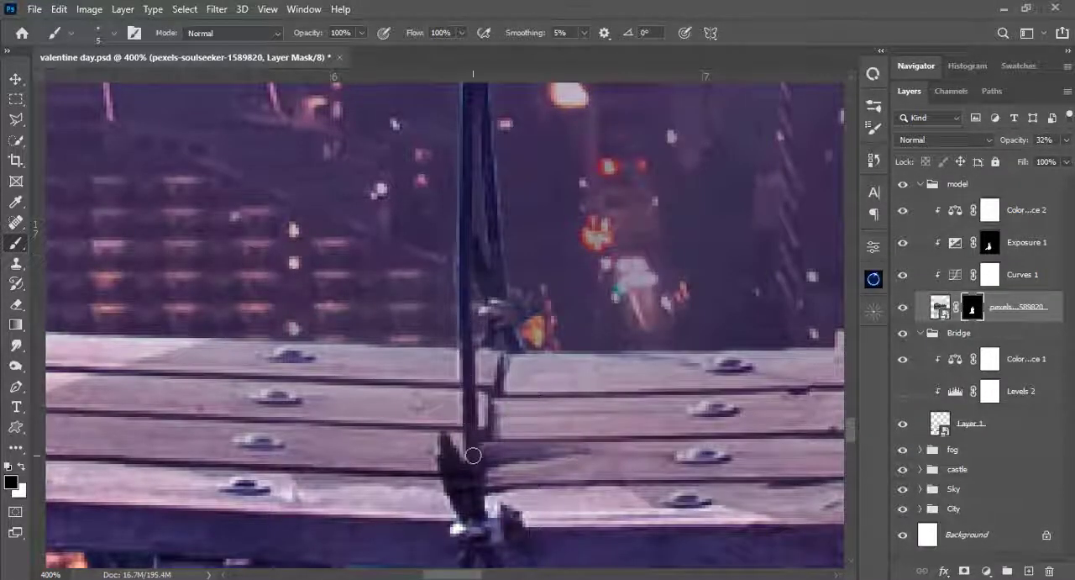
{"action": "key", "text": "bracketleft"}
{"action": "key", "text": "bracketleft"}
{"action": "key", "text": "bracketleft"}
- Restore the couple's layer opacity to 100% and paint white on its mask around the vertical rope crossing the dress train
{"action": "key", "text": "ctrl+z"}
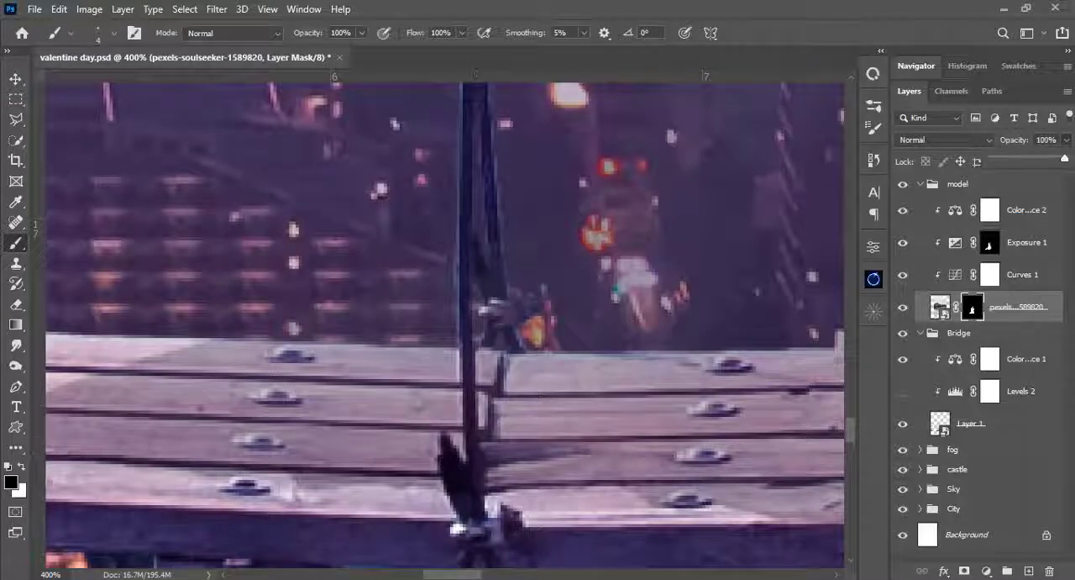
{"action": "key", "text": "bracketright"}
{"action": "key", "text": "bracketright"}
{"action": "key", "text": "bracketright"}
{"action": "key", "text": "bracketright"}
{"action": "key", "text": "bracketright"}
{"action": "key", "text": "bracketright"}
{"action": "key", "text": "bracketright"}
{"action": "key", "text": "x"}
{"action": "left_click_drag", "start_coordinate": [494, 409], "coordinate": [488, 339]}
{"action": "left_click_drag", "start_coordinate": [445, 343], "coordinate": [448, 426]}
{"action": "key", "text": "bracketleft"}
{"action": "key", "text": "bracketleft"}
{"action": "key", "text": "bracketleft"}
{"action": "key", "text": "bracketleft"}
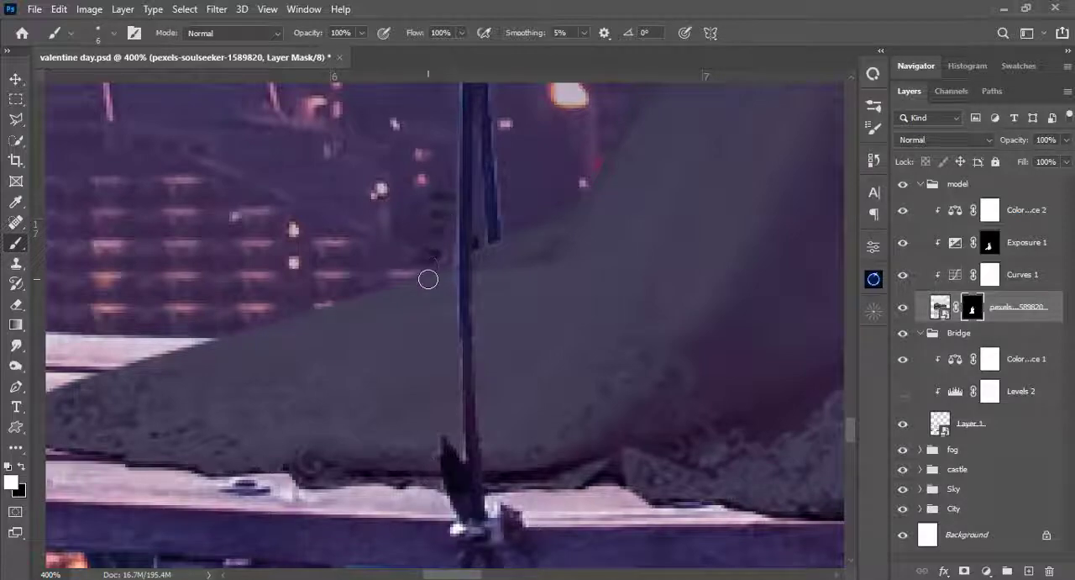
- Paint black on the couple's mask with a 6 px brush to remove the spill beside the vertical rope above the train
{"action": "key", "text": "x"}
{"action": "key", "text": "bracketright"}
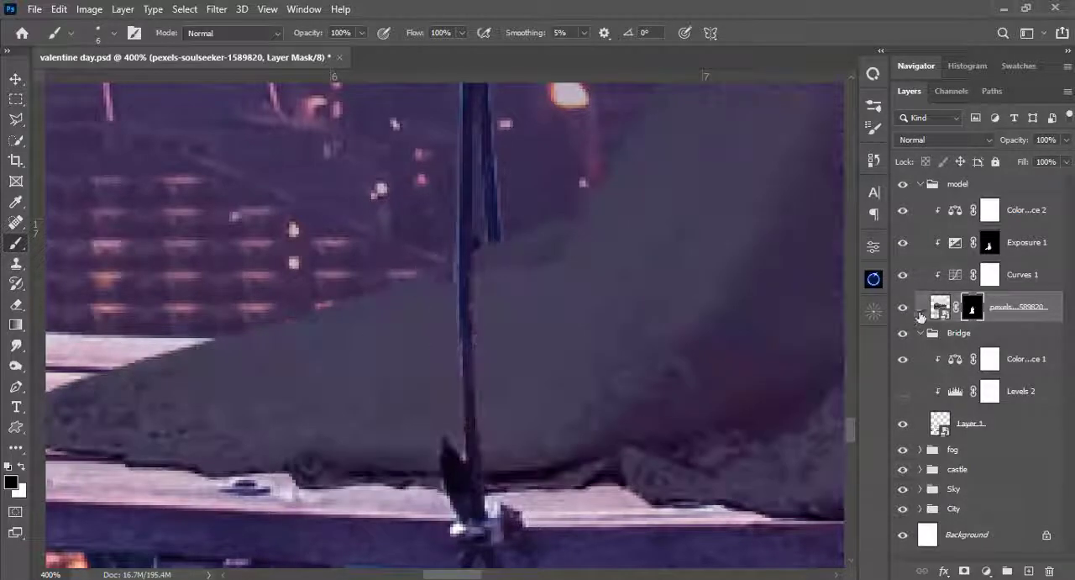
{"action": "key", "text": "x"}
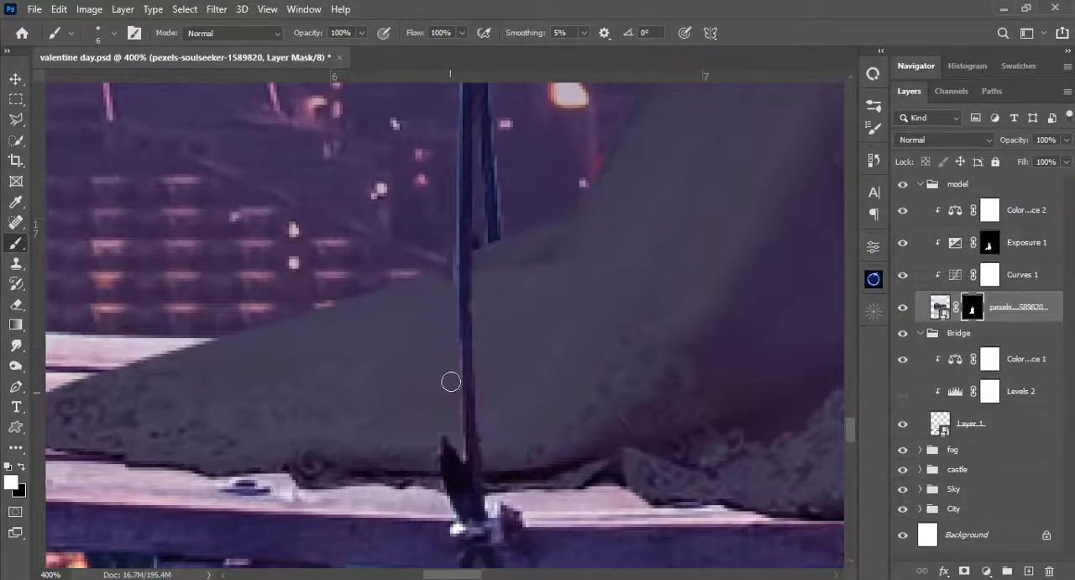
- Show the Bridge group's Levels 2 adjustment again and check the couple and ropes in the whole composite
{"action": "key", "text": "ctrl+0"}
{"action": "key", "text": "ctrl+1"}
{"action": "left_click_drag", "start_coordinate": [406, 363], "coordinate": [470, 259]}
{"action": "left_click", "coordinate": [903, 391]}
{"action": "key", "text": "ctrl+0"}
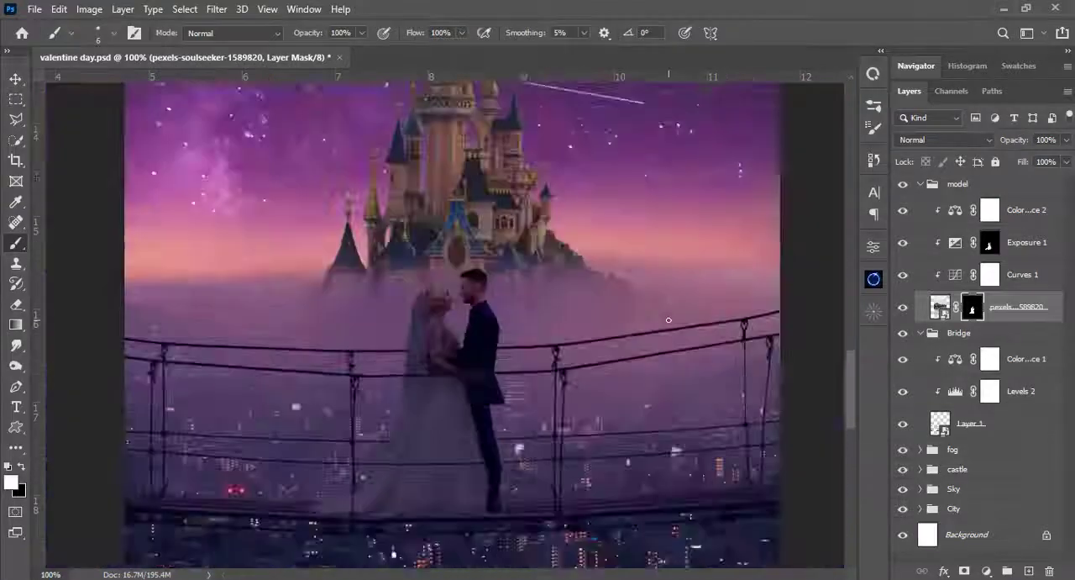
- Paint white on the couple's mask with the 6 px brush along the edges of the front rope crossing their waist
{"action": "key", "text": "ctrl+plus"}
{"action": "left_click_drag", "start_coordinate": [638, 294], "coordinate": [640, 179]}
{"action": "key", "text": "ctrl+plus"}
{"action": "key", "text": "ctrl+plus"}
{"action": "key", "text": "ctrl+plus"}
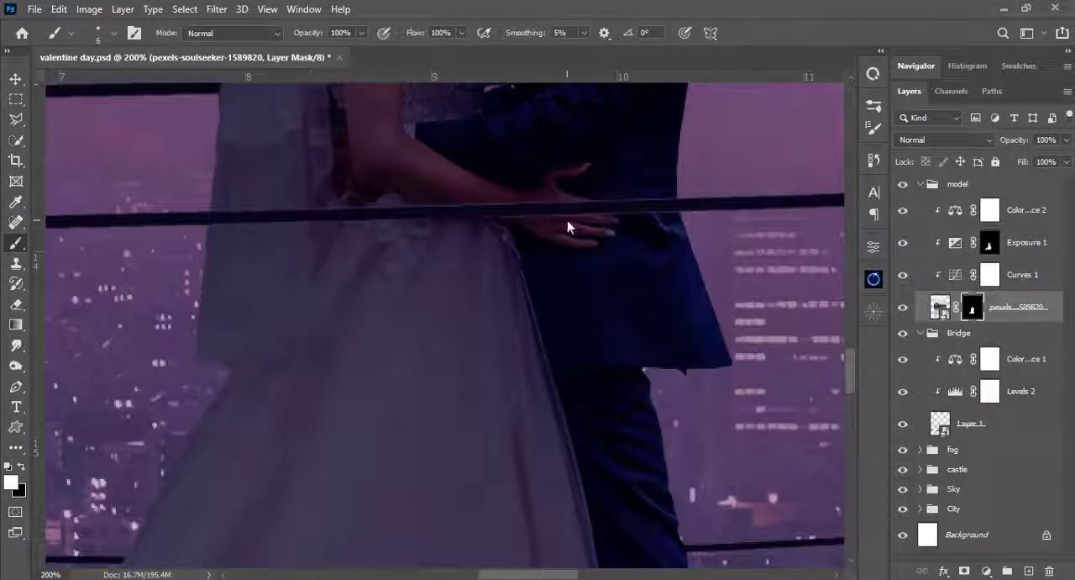
{"action": "scroll", "coordinate": [661, 232], "scroll_direction": "up", "scroll_amount": 1}
{"action": "left_click_drag", "start_coordinate": [240, 242], "coordinate": [528, 243]}
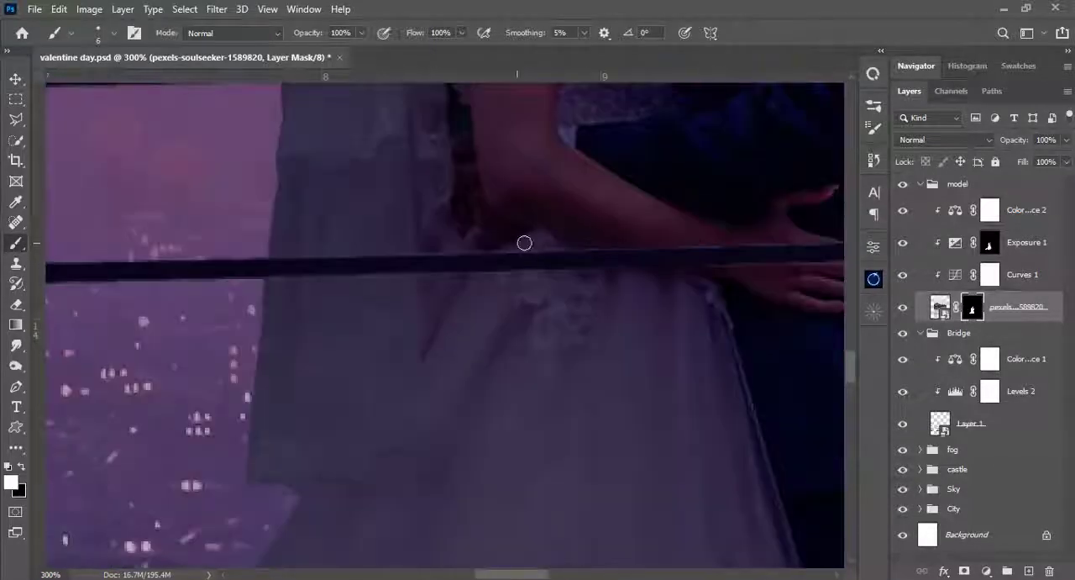
{"action": "left_click_drag", "start_coordinate": [538, 301], "coordinate": [297, 320]}
{"action": "left_click_drag", "start_coordinate": [216, 305], "coordinate": [431, 305]}
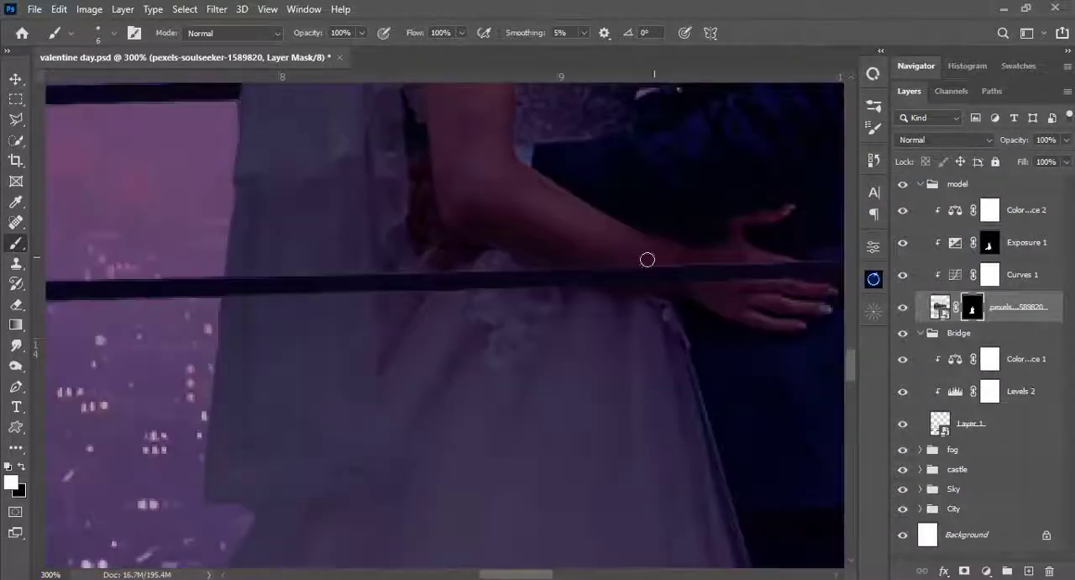
{"action": "left_click_drag", "start_coordinate": [636, 274], "coordinate": [420, 295]}
{"action": "left_click_drag", "start_coordinate": [294, 521], "coordinate": [269, 285]}
{"action": "key", "text": "ctrl+0"}
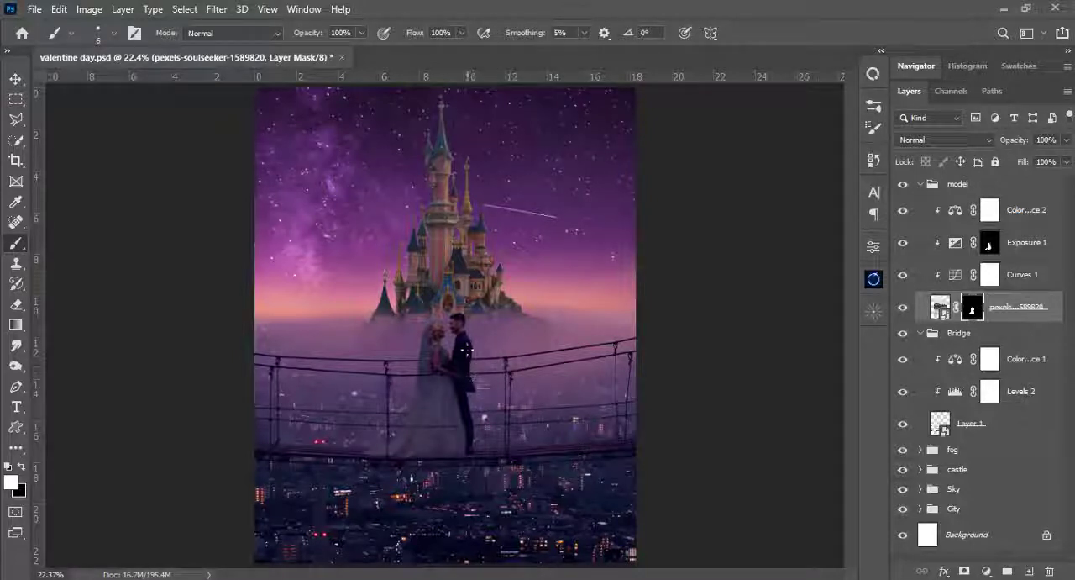
- Collapse the Bridge group, select the Color Balance 2 mask, and collapse the model group
{"action": "left_click", "coordinate": [921, 334]}
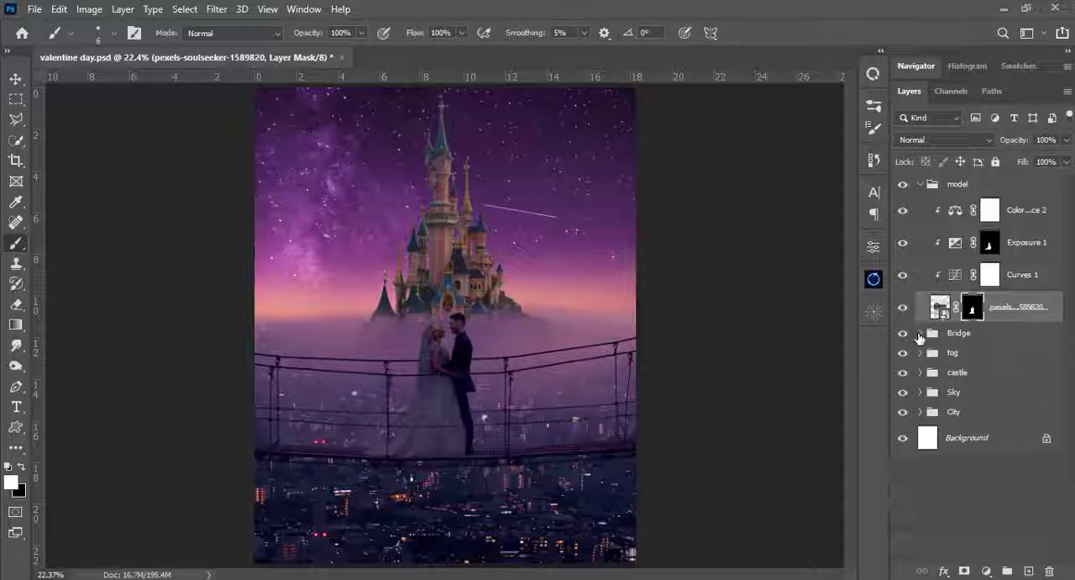
{"action": "left_click", "coordinate": [985, 217]}
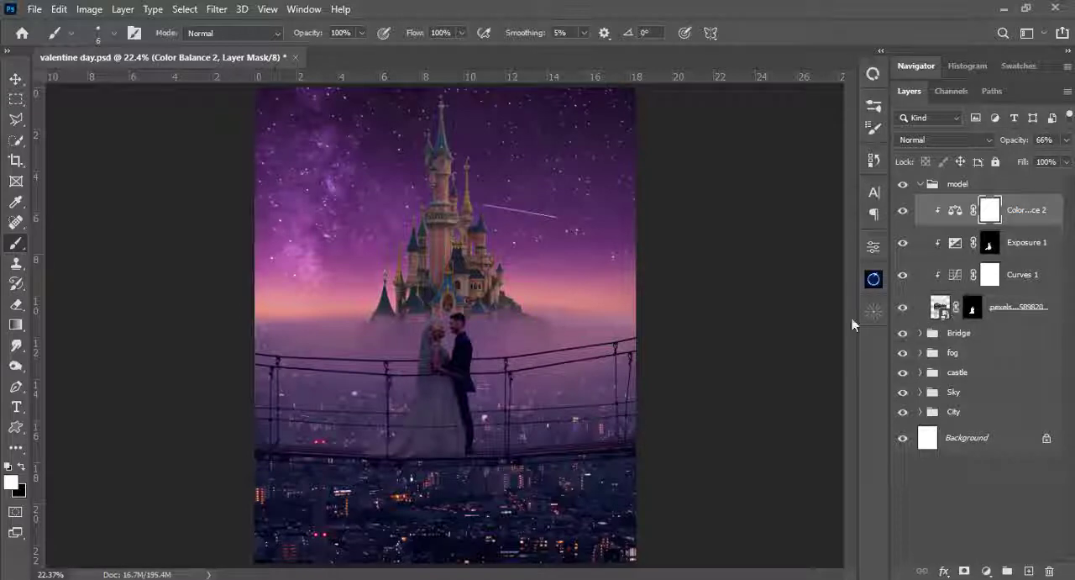
{"action": "left_click", "coordinate": [921, 186]}
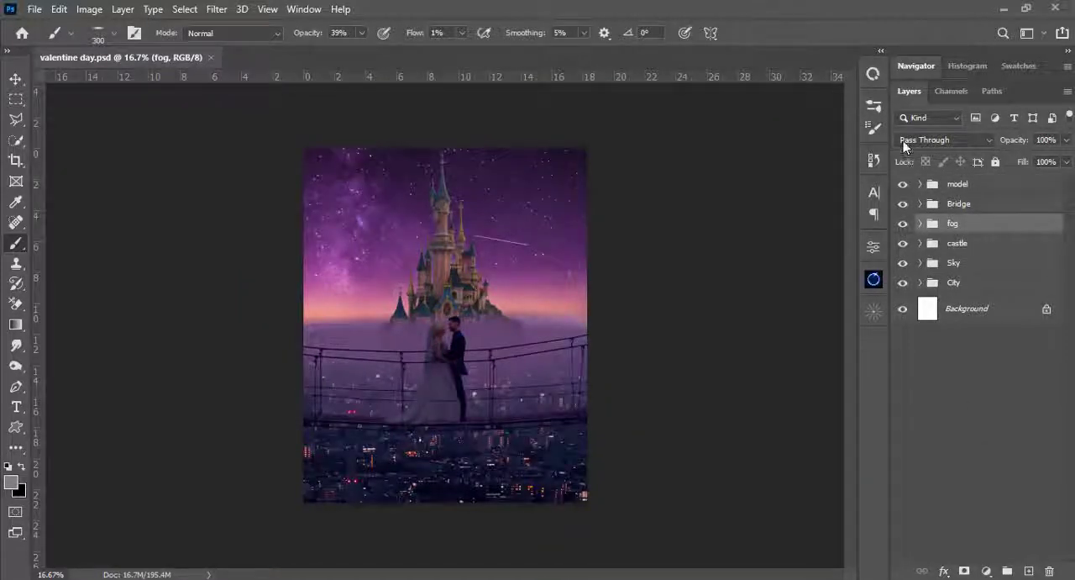
- Hide the fog group, the castle group and the starry-sky layer in the Sky group, leaving the sunset sky exposed
{"action": "left_click", "coordinate": [903, 223]}
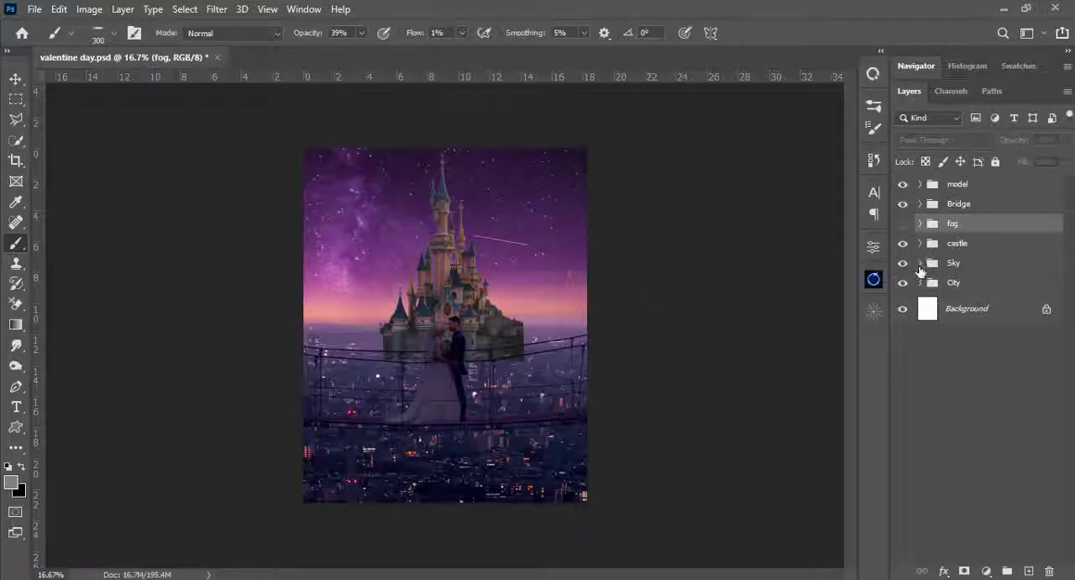
{"action": "left_click", "coordinate": [921, 263]}
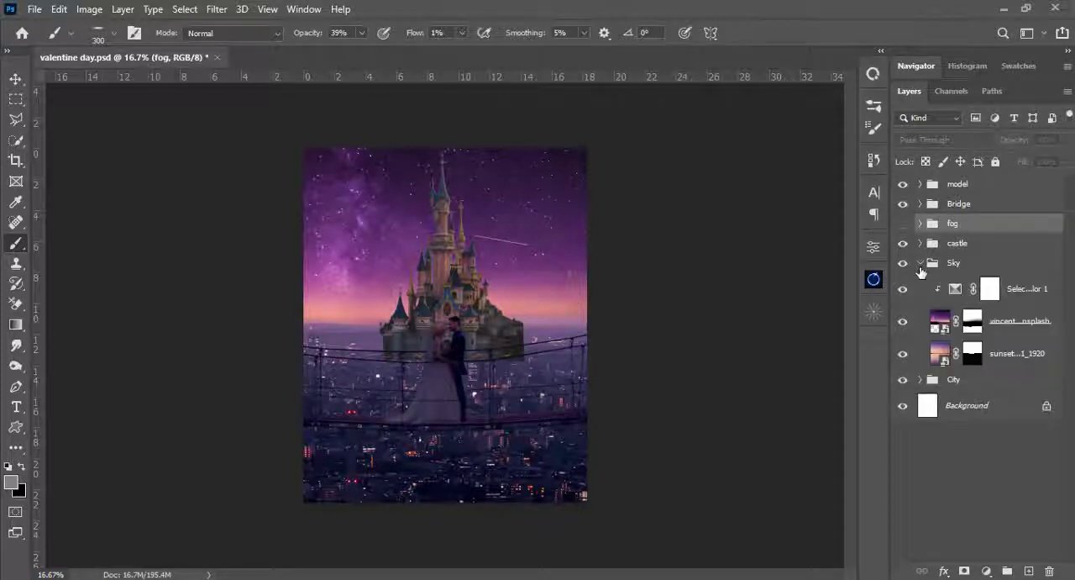
{"action": "left_click", "coordinate": [973, 324]}
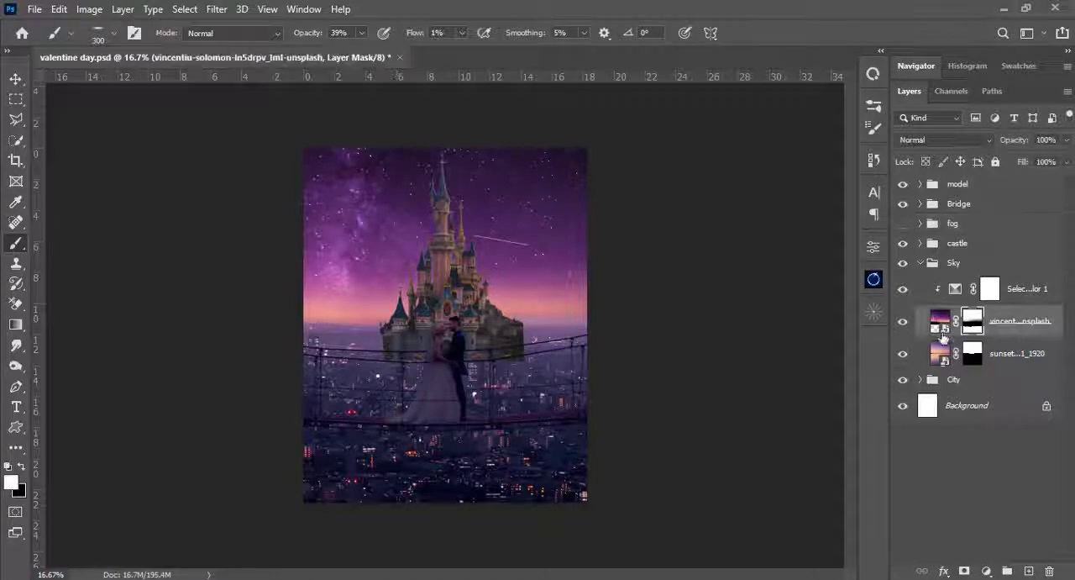
{"action": "left_click", "coordinate": [903, 243]}
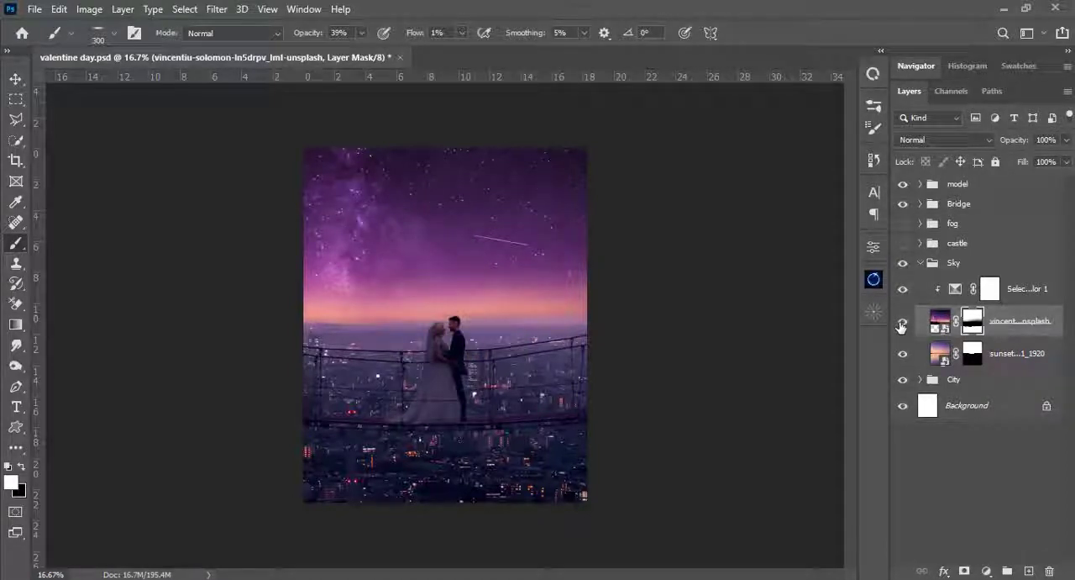
{"action": "left_click", "coordinate": [902, 323]}
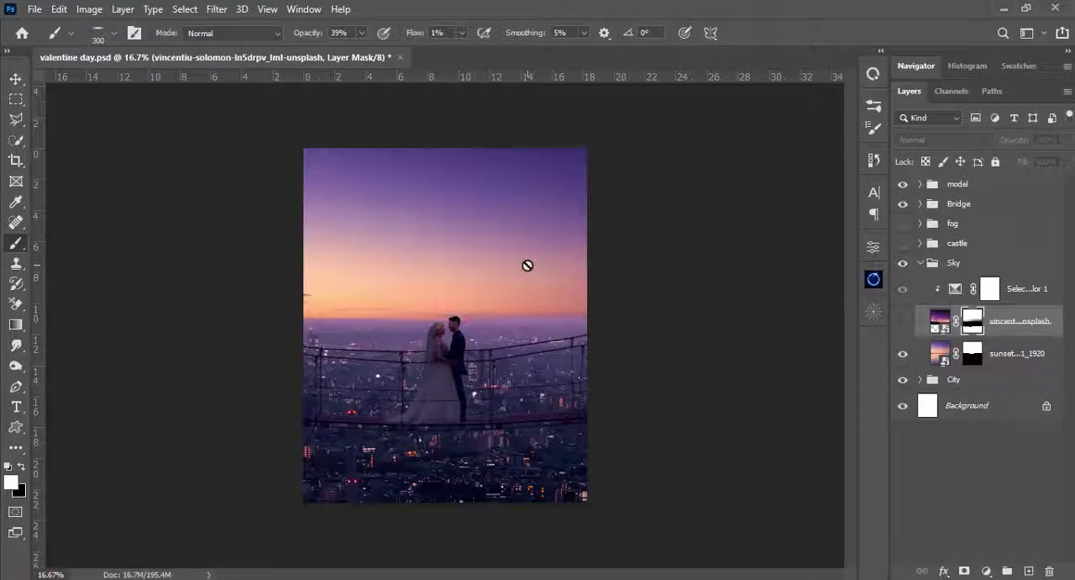
- Select the sunset layer in the Sky group and flip it horizontally with Free Transform
{"action": "key", "text": "v"}
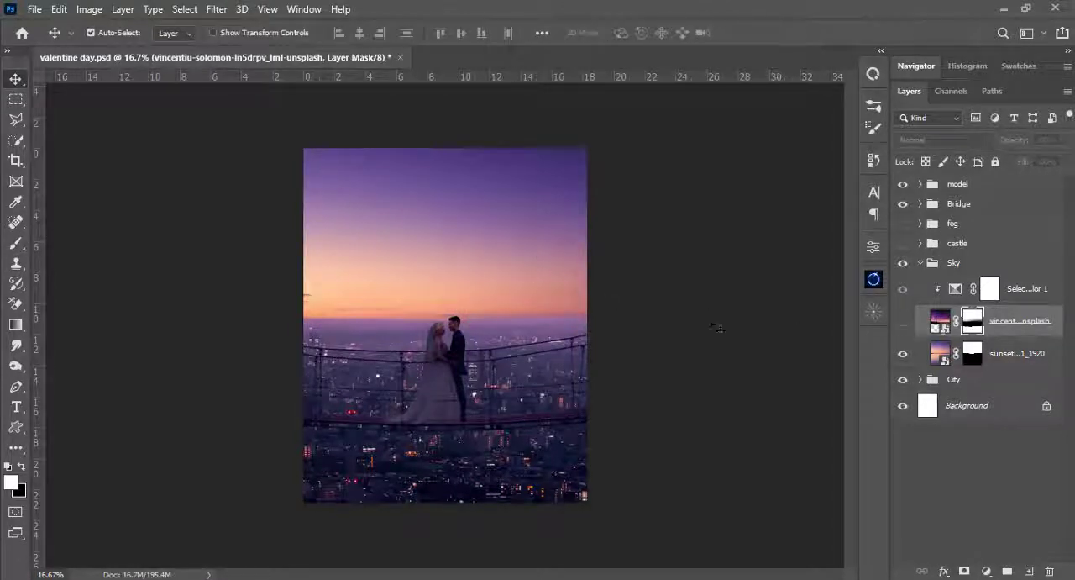
{"action": "left_click", "coordinate": [542, 254]}
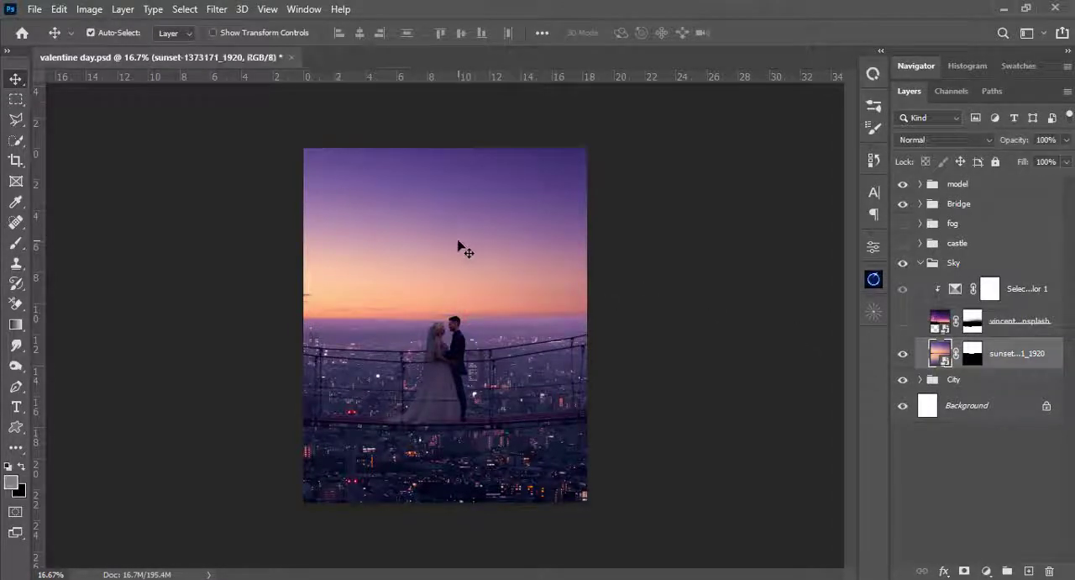
{"action": "left_click_drag", "start_coordinate": [458, 243], "coordinate": [492, 239]}
{"action": "key", "text": "ctrl"}
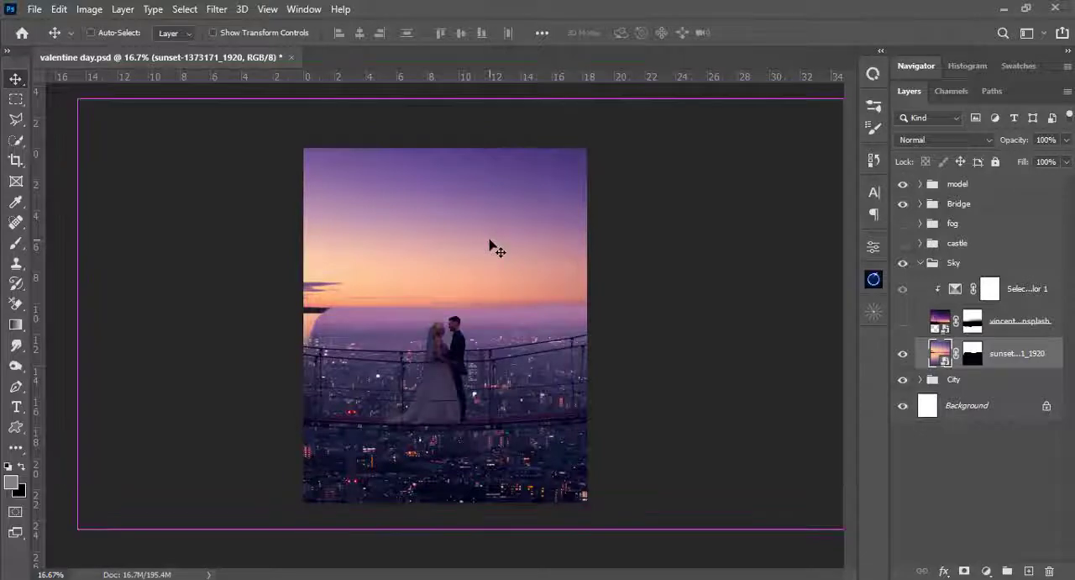
{"action": "key", "text": "ctrl+t"}
{"action": "right_click", "coordinate": [485, 227]}
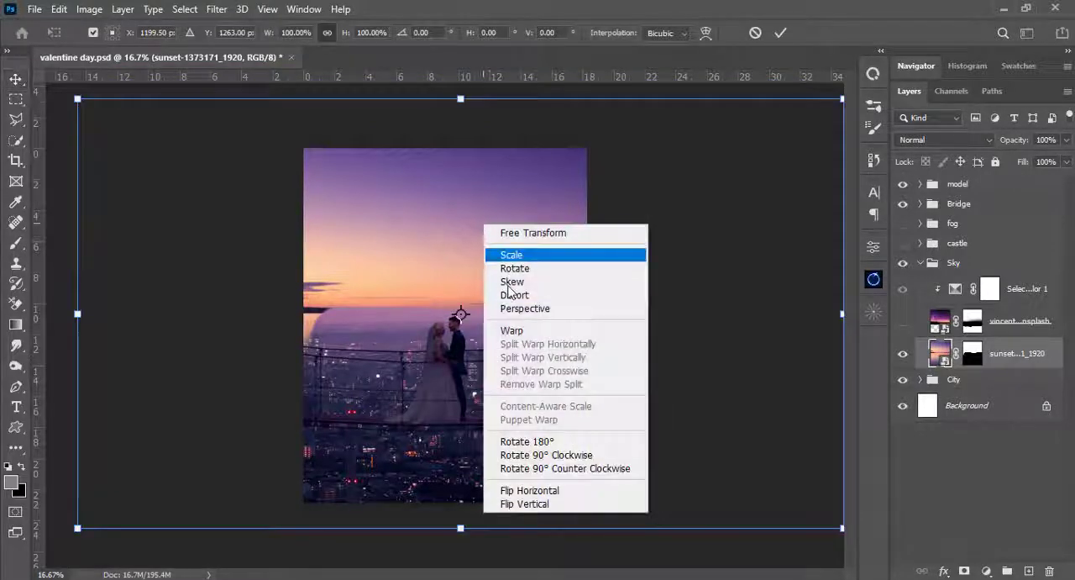
{"action": "left_click", "coordinate": [544, 492]}
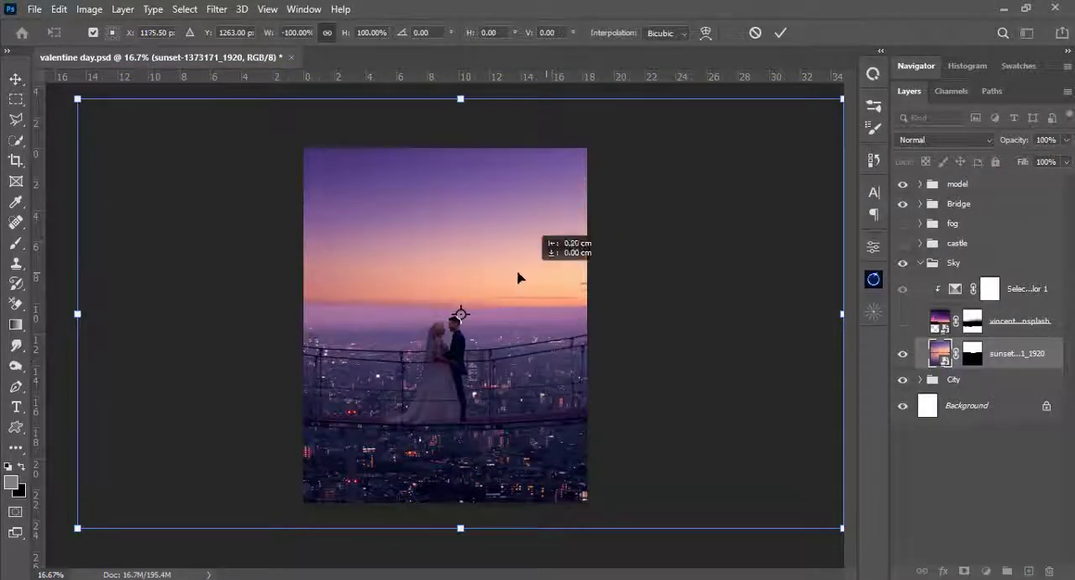
- Try the flipped sunset sky at X 767.50 px, Y 1296.00 px
{"action": "left_click_drag", "start_coordinate": [518, 277], "coordinate": [457, 292]}
{"action": "key", "text": "ctrl+z"}
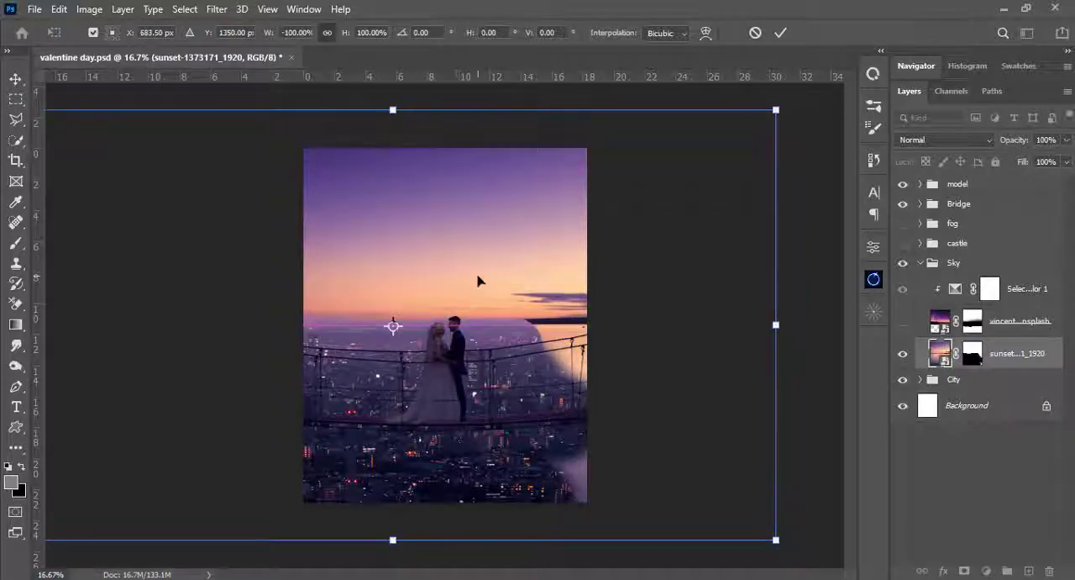
{"action": "key", "text": "Up"}
{"action": "key", "text": "Up"}
{"action": "key", "text": "Up"}
{"action": "key", "text": "Up"}
{"action": "key", "text": "Right"}
{"action": "key", "text": "Up"}
{"action": "key", "text": "Up"}
{"action": "key", "text": "Up"}
{"action": "key", "text": "Up"}
{"action": "key", "text": "Up"}
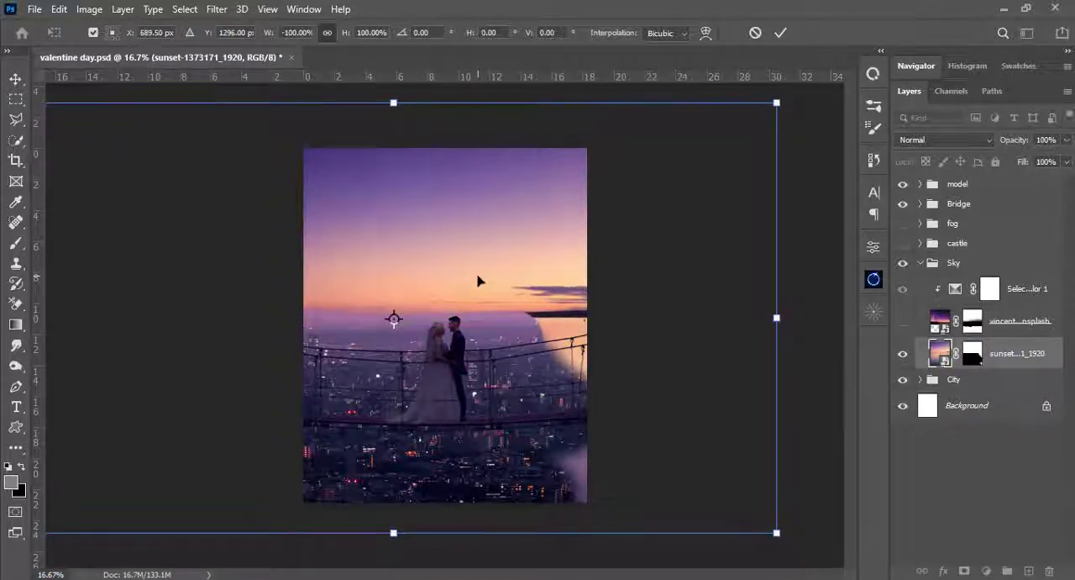
{"action": "key", "text": "Right"}
{"action": "key", "text": "Right"}
{"action": "key", "text": "Right"}
{"action": "key", "text": "Right"}
{"action": "key", "text": "Right"}
{"action": "key", "text": "Right"}
{"action": "key", "text": "Right"}
{"action": "key", "text": "Right"}
{"action": "key", "text": "Right"}
{"action": "key", "text": "Right"}
{"action": "key", "text": "Right"}
{"action": "key", "text": "Right"}
{"action": "key", "text": "Right"}
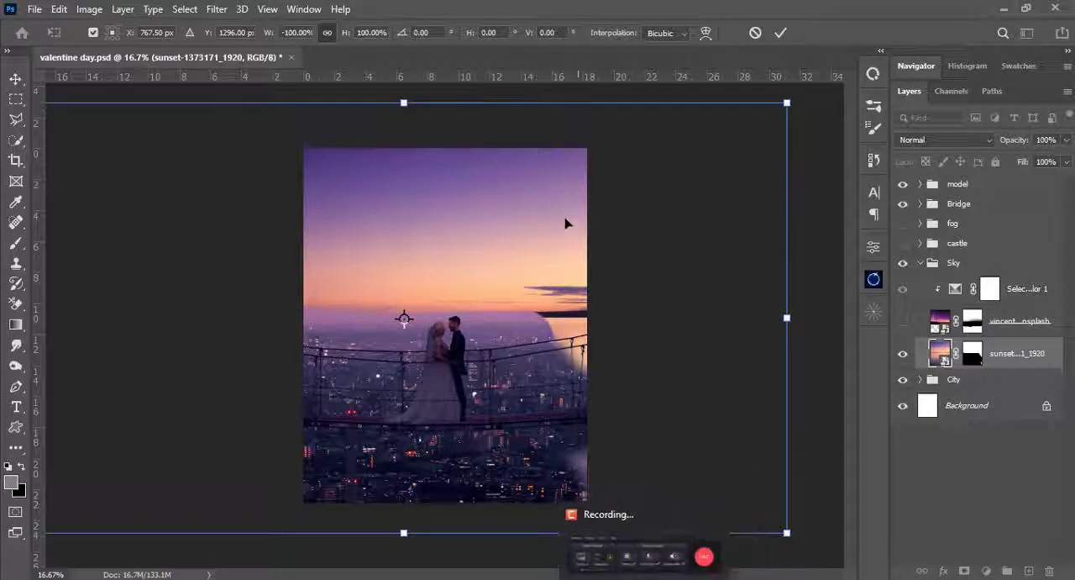
- Move the flipped sunset sky to X 392.00 px, Y 1414.00 px and apply the transform
{"action": "left_click_drag", "start_coordinate": [502, 256], "coordinate": [523, 257]}
{"action": "left_click_drag", "start_coordinate": [502, 258], "coordinate": [458, 257]}
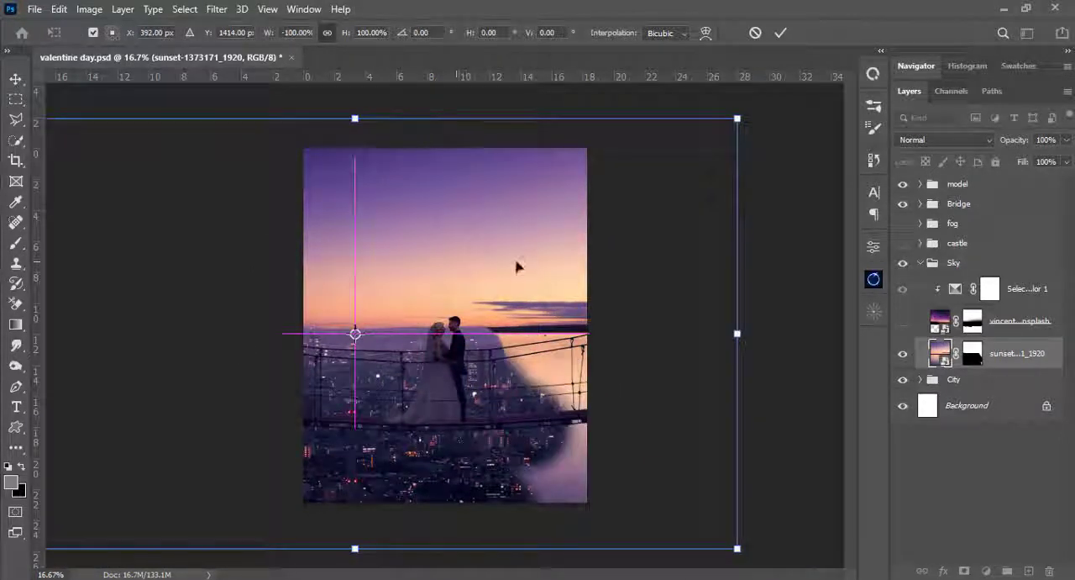
{"action": "key", "text": "Return"}
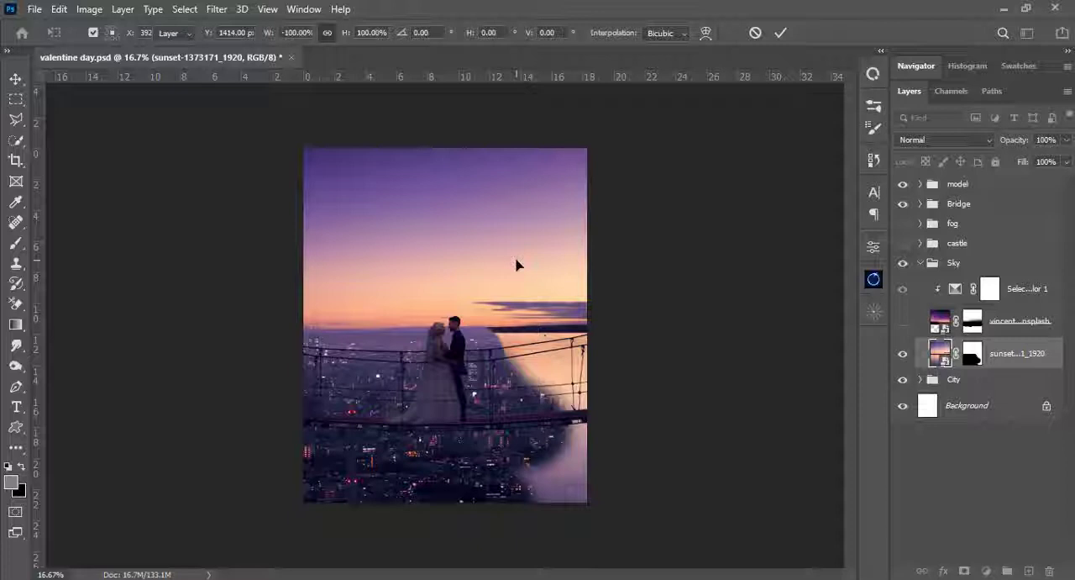
- Confirm the transform and move the sunset sky left so its purple cloud band spans the canvas above the horizon
{"action": "key", "text": "Return"}
{"action": "mouse_move", "coordinate": [426, 264]}
{"action": "left_mouse_down"}
{"action": "mouse_move", "coordinate": [308, 247]}
{"action": "mouse_move", "coordinate": [411, 252]}
{"action": "left_mouse_up"}
{"action": "key", "text": "ctrl+plus"}
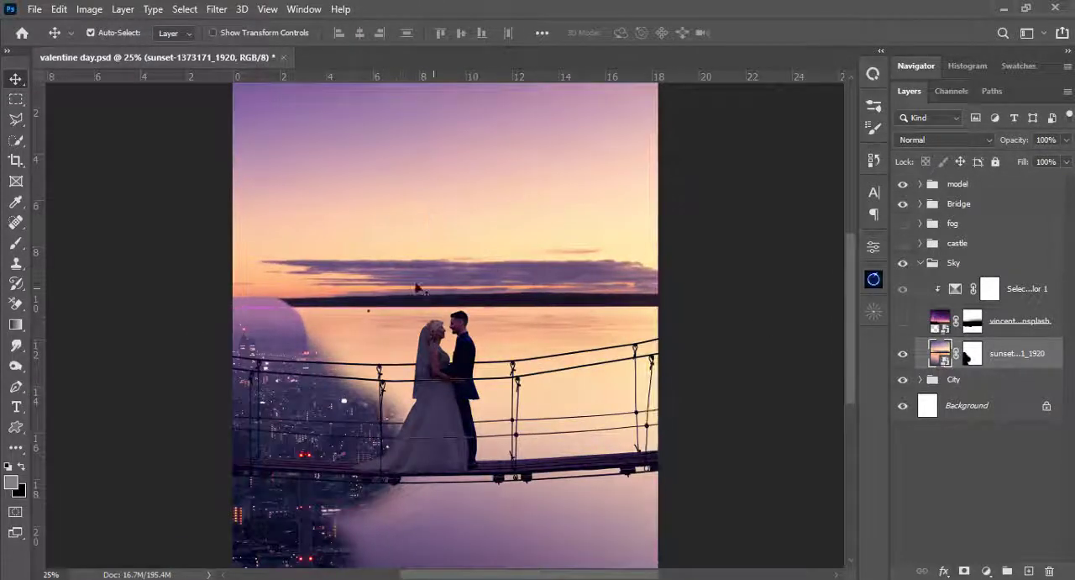
- Select the purple cloud band of the sunset sky with a rectangular marquee and copy it to a new layer
{"action": "left_click", "coordinate": [15, 98]}
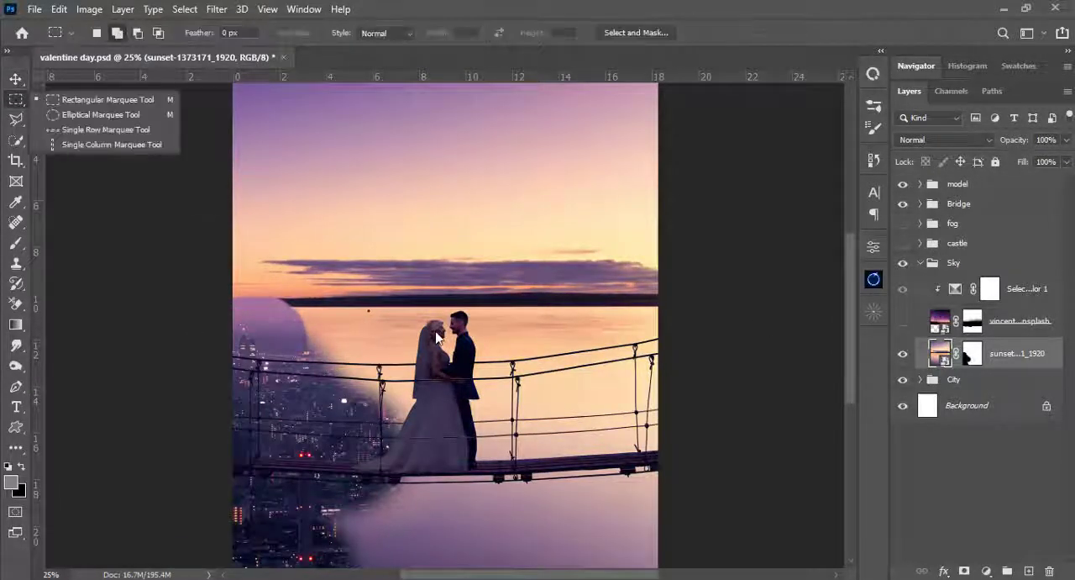
{"action": "left_click_drag", "start_coordinate": [262, 253], "coordinate": [660, 289]}
{"action": "left_click", "coordinate": [626, 267]}
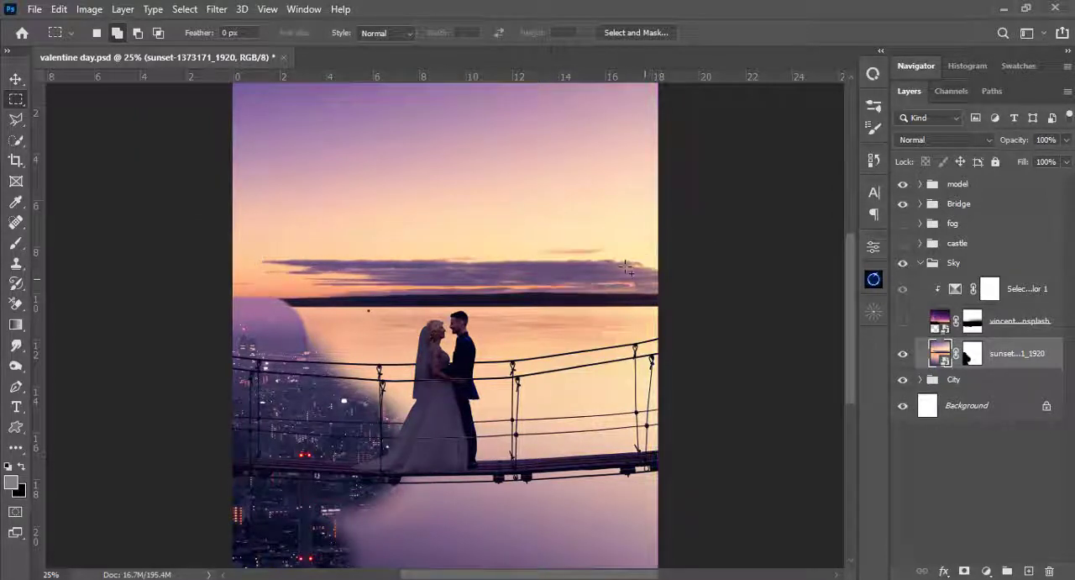
{"action": "key", "text": "ctrl+z"}
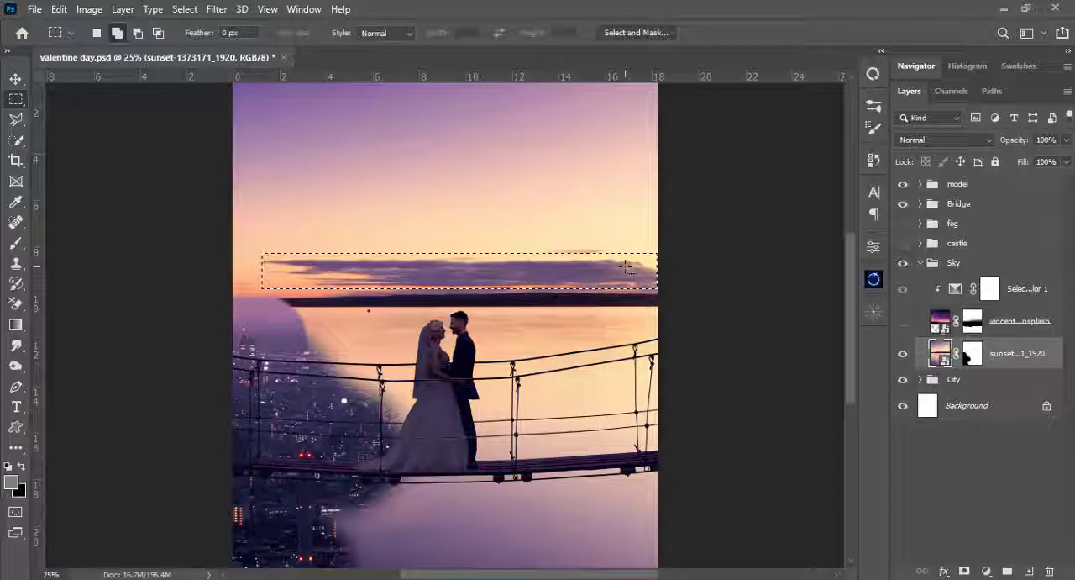
{"action": "key", "text": "ctrl+j"}
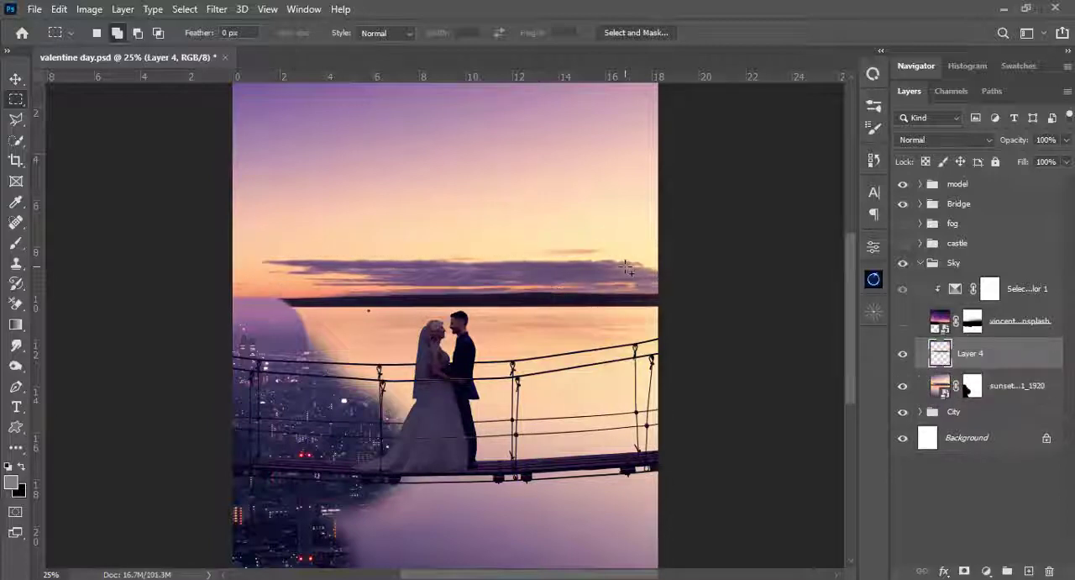
- Move the sunset sky right until only its cloud tip remains at the canvas edge, and place the copied cloud strip above the left horizon
{"action": "scroll", "coordinate": [627, 288], "scroll_direction": "down", "scroll_amount": 1}
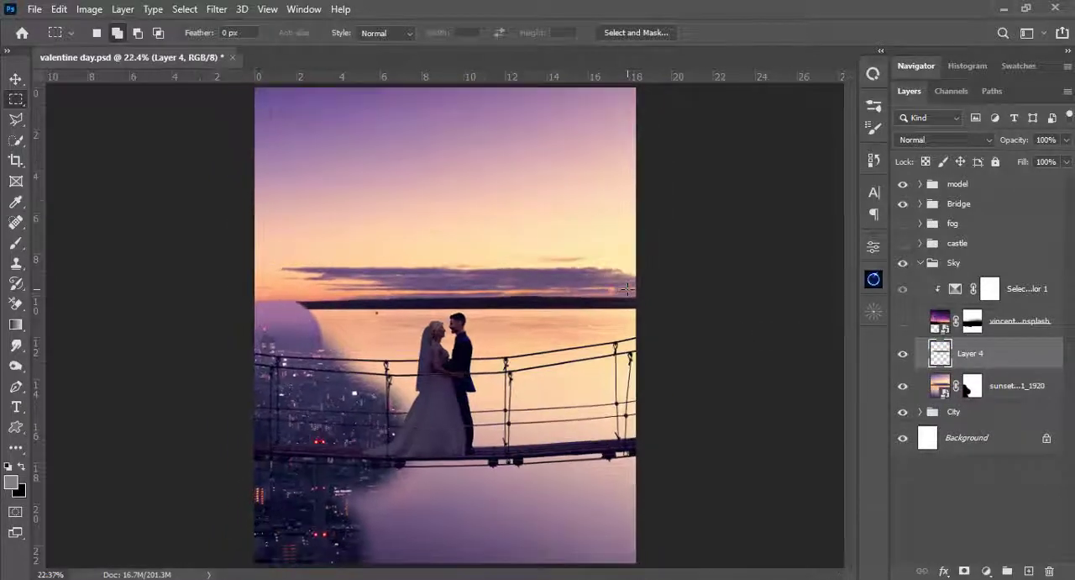
{"action": "key", "text": "v"}
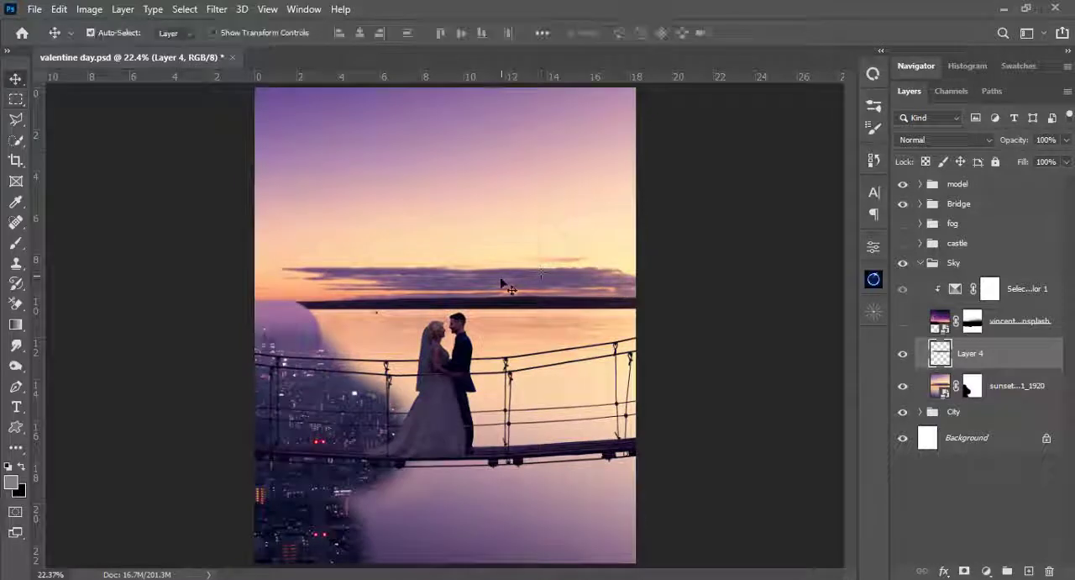
{"action": "left_click_drag", "start_coordinate": [502, 282], "coordinate": [472, 218]}
{"action": "left_click_drag", "start_coordinate": [389, 273], "coordinate": [481, 282]}
{"action": "left_click_drag", "start_coordinate": [484, 236], "coordinate": [347, 280]}
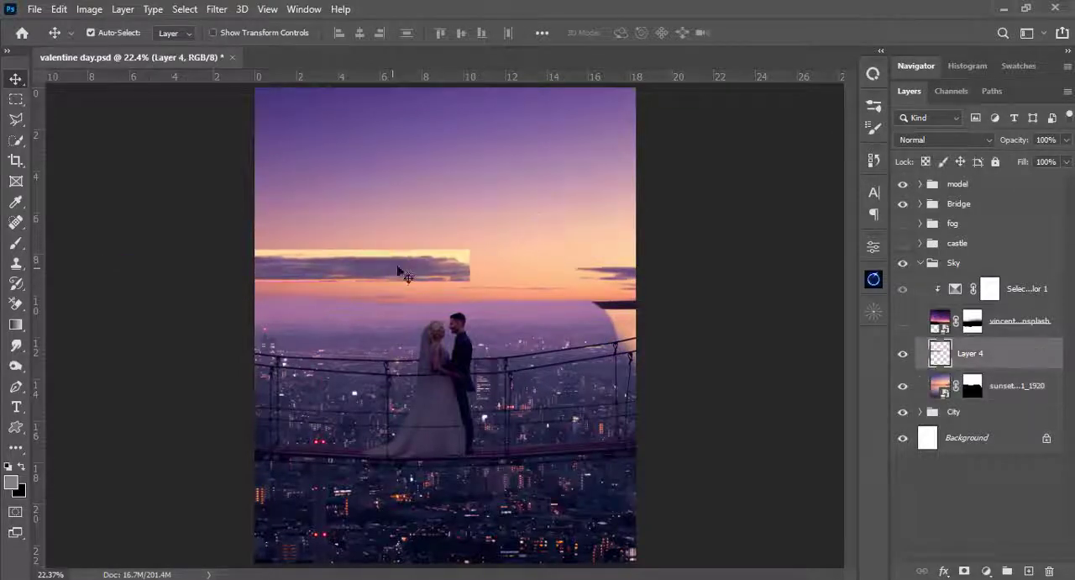
{"action": "key", "text": "ctrl+plus"}
{"action": "key", "text": "ctrl+plus"}
{"action": "left_click_drag", "start_coordinate": [392, 221], "coordinate": [406, 257]}
{"action": "key", "text": "ctrl"}
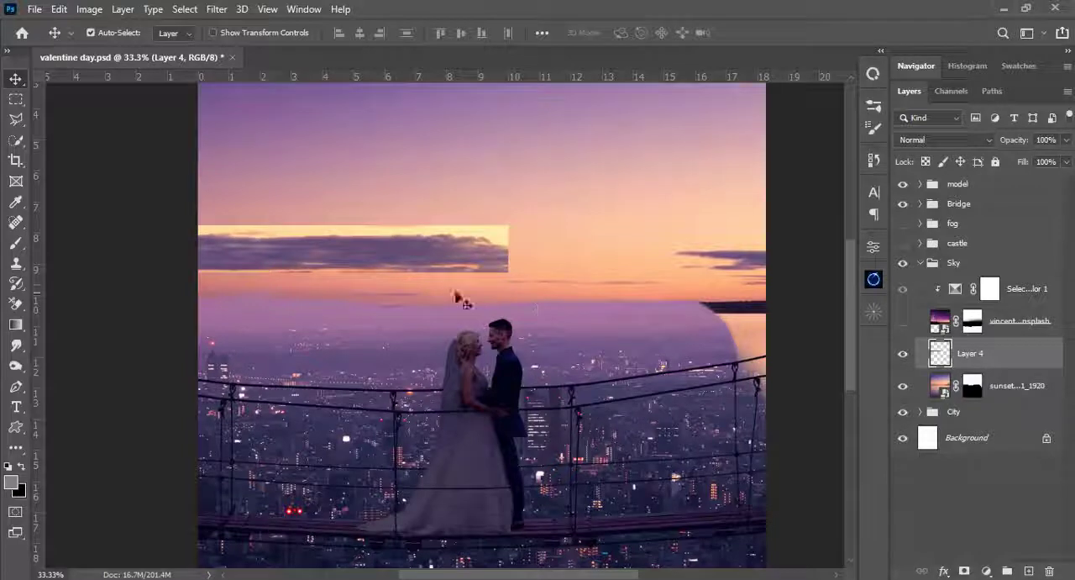
- Show the castle group and move the copied cloud strip right so it runs behind the castle to the canvas edge
{"action": "left_click", "coordinate": [903, 242]}
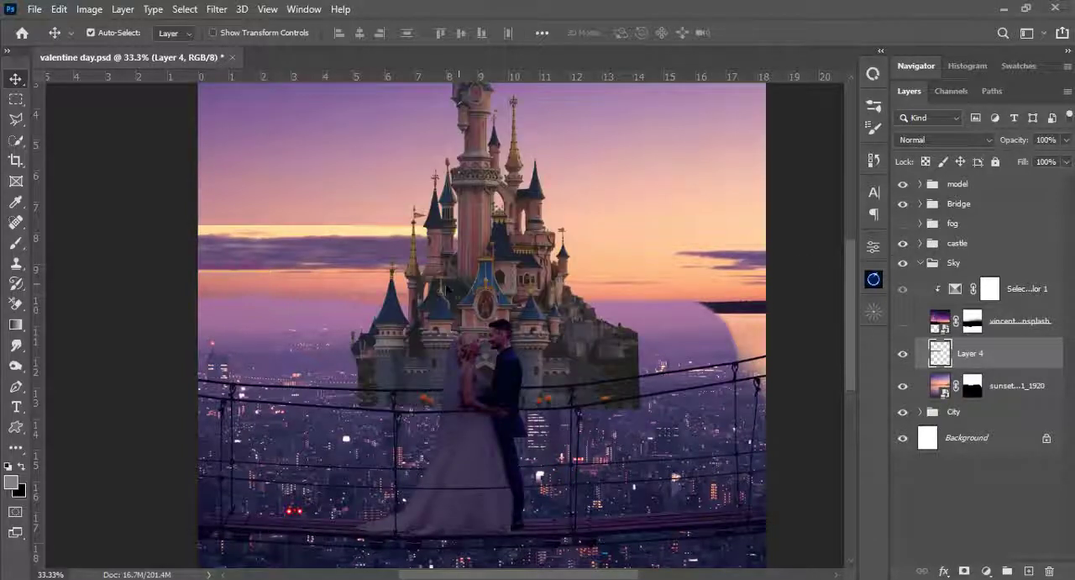
{"action": "left_click_drag", "start_coordinate": [354, 261], "coordinate": [576, 268]}
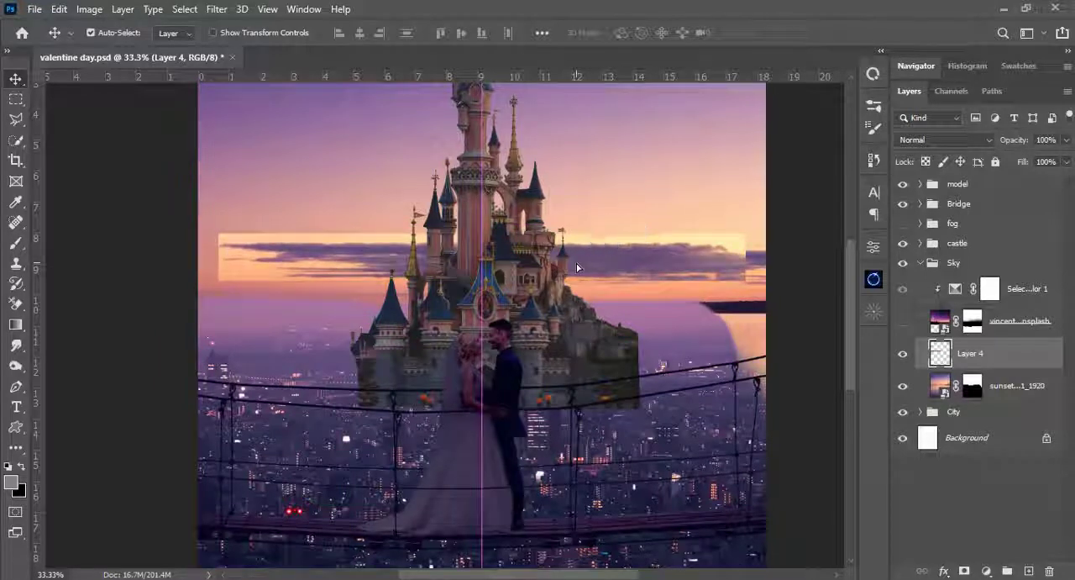
{"action": "left_click_drag", "start_coordinate": [577, 265], "coordinate": [636, 267]}
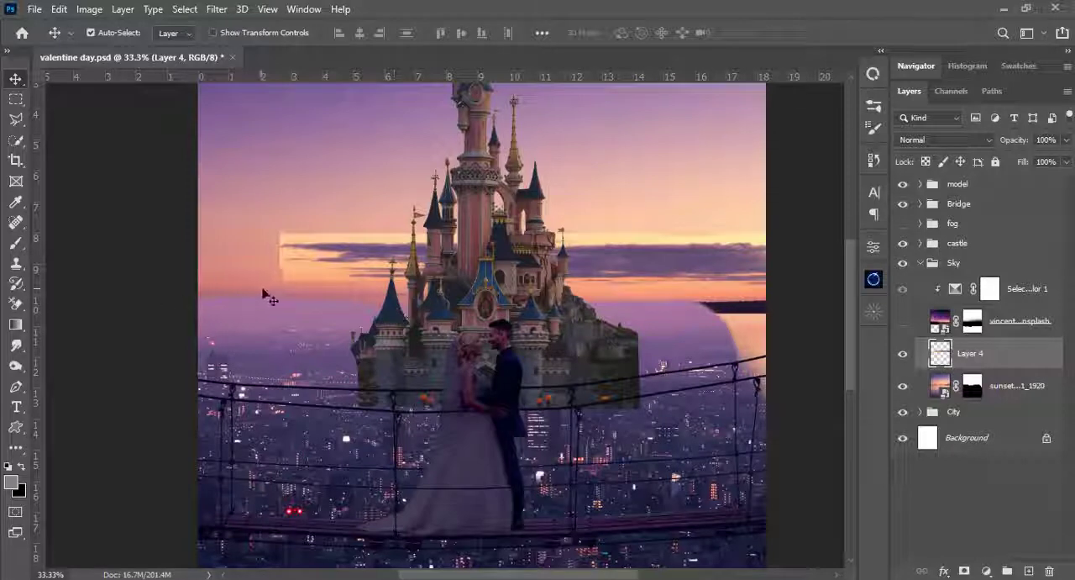
- Erase the part of the cloud strip right of the castle with the Eraser, using a 117 px Soft Round brush
{"action": "key", "text": "e"}
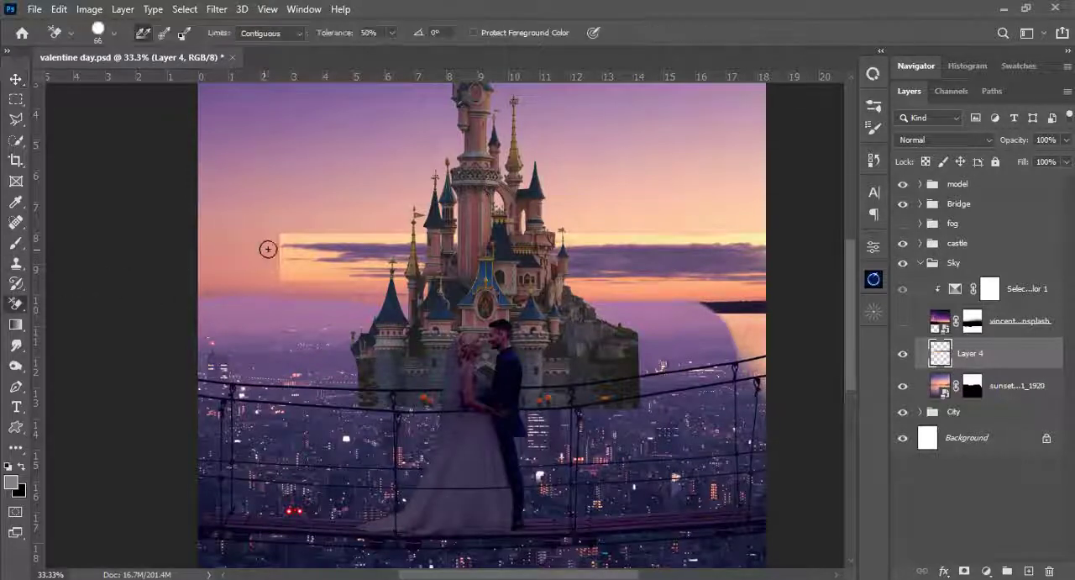
{"action": "right_click", "coordinate": [12, 309]}
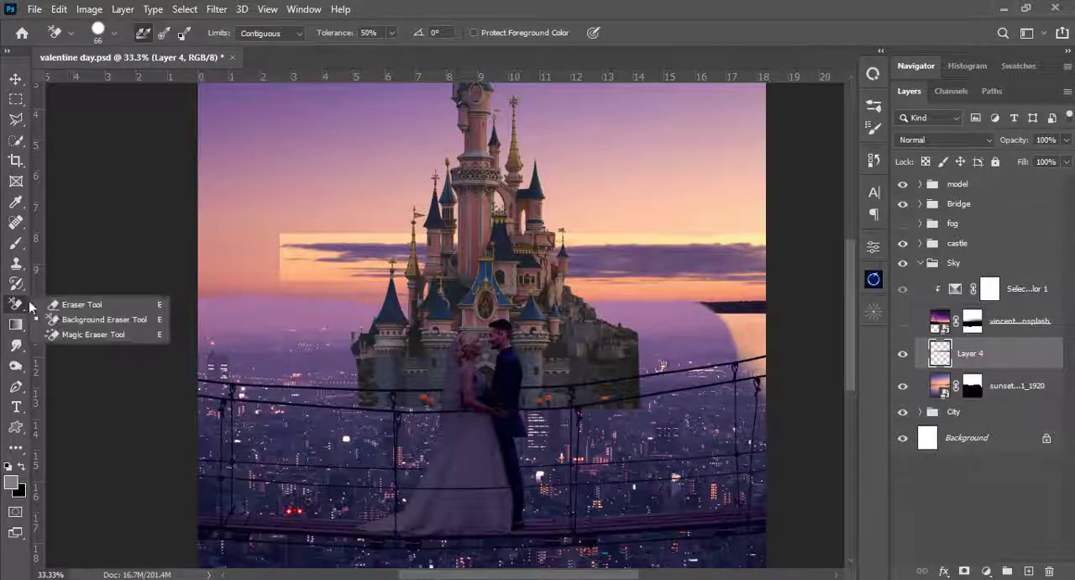
{"action": "left_click", "coordinate": [59, 303]}
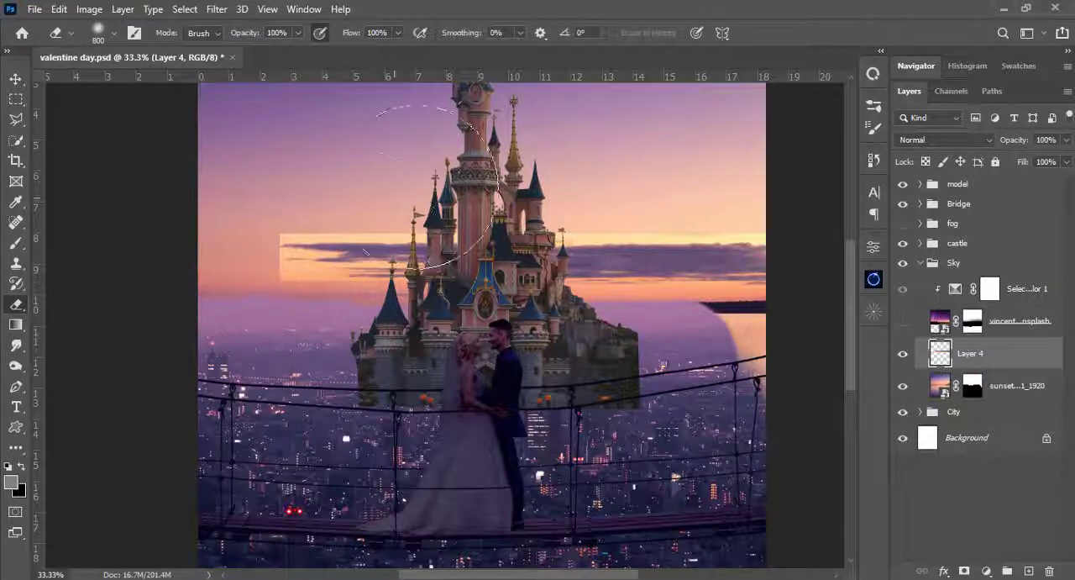
{"action": "right_click", "coordinate": [438, 176]}
{"action": "left_click_drag", "start_coordinate": [569, 160], "coordinate": [564, 160]}
{"action": "key", "text": "Return"}
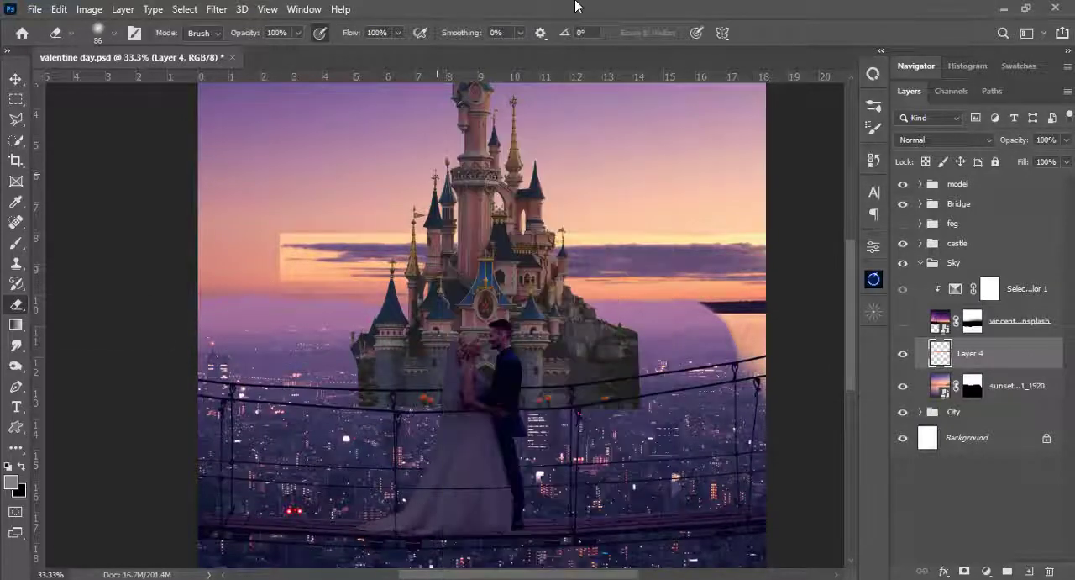
{"action": "right_click", "coordinate": [679, 231]}
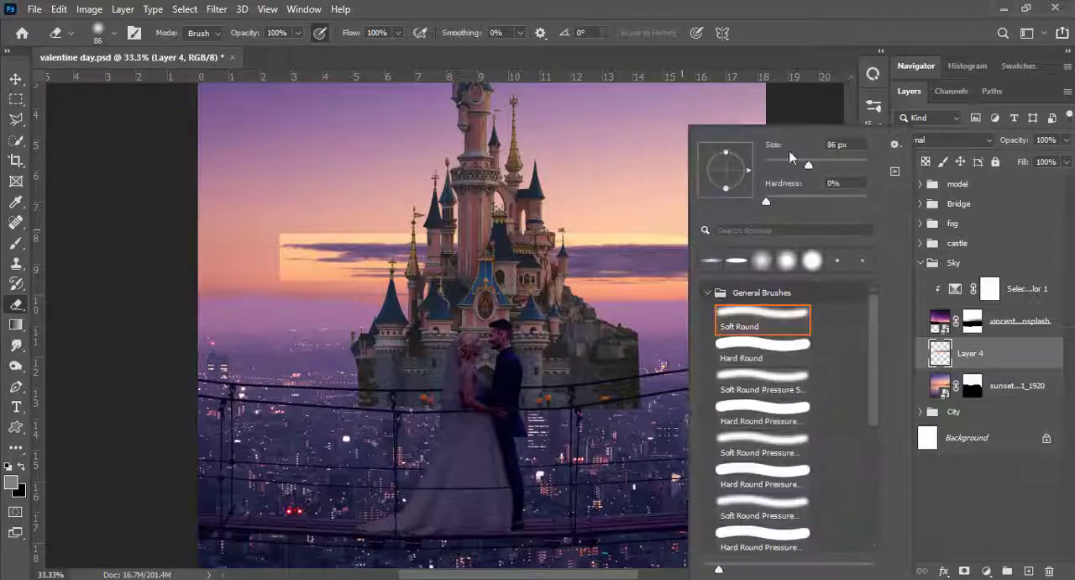
{"action": "left_click_drag", "start_coordinate": [813, 163], "coordinate": [818, 163]}
{"action": "key", "text": "Return"}
{"action": "mouse_move", "coordinate": [772, 228]}
{"action": "left_mouse_down"}
{"action": "mouse_move", "coordinate": [736, 266]}
{"action": "mouse_move", "coordinate": [756, 261]}
{"action": "mouse_move", "coordinate": [780, 228]}
{"action": "mouse_move", "coordinate": [750, 286]}
{"action": "mouse_move", "coordinate": [734, 235]}
{"action": "mouse_move", "coordinate": [687, 279]}
{"action": "mouse_move", "coordinate": [723, 251]}
{"action": "mouse_move", "coordinate": [691, 248]}
{"action": "mouse_move", "coordinate": [682, 267]}
{"action": "mouse_move", "coordinate": [689, 214]}
{"action": "mouse_move", "coordinate": [647, 294]}
{"action": "mouse_move", "coordinate": [628, 250]}
{"action": "mouse_move", "coordinate": [592, 274]}
{"action": "mouse_move", "coordinate": [580, 252]}
{"action": "mouse_move", "coordinate": [542, 285]}
{"action": "mouse_move", "coordinate": [542, 244]}
{"action": "mouse_move", "coordinate": [528, 275]}
{"action": "mouse_move", "coordinate": [529, 246]}
{"action": "mouse_move", "coordinate": [522, 258]}
{"action": "mouse_move", "coordinate": [523, 237]}
{"action": "mouse_move", "coordinate": [516, 267]}
{"action": "mouse_move", "coordinate": [510, 229]}
{"action": "mouse_move", "coordinate": [505, 263]}
{"action": "mouse_move", "coordinate": [534, 225]}
{"action": "mouse_move", "coordinate": [543, 271]}
{"action": "mouse_move", "coordinate": [552, 226]}
{"action": "mouse_move", "coordinate": [509, 238]}
{"action": "left_mouse_up"}
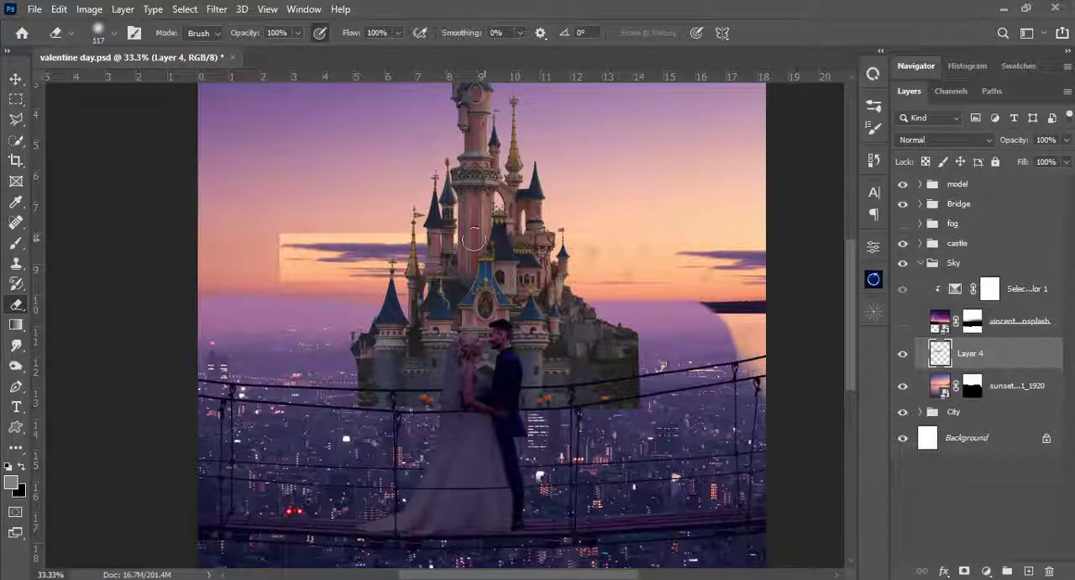
- Remove the pale sky around the cloud left of the castle with the Magic Eraser at tolerance 32, and try shifting the cloud right
{"action": "right_click", "coordinate": [15, 303]}
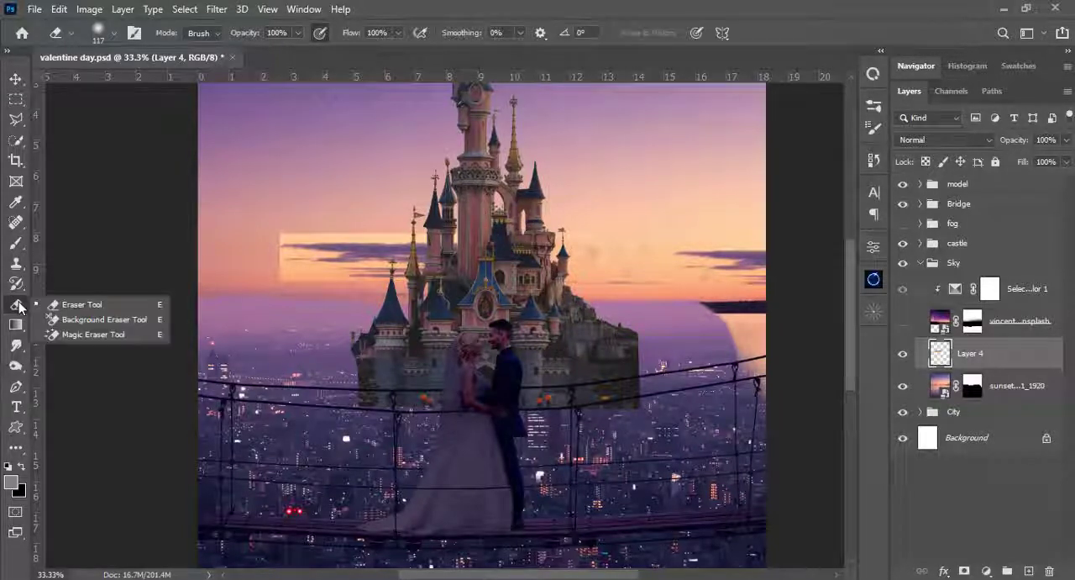
{"action": "left_click", "coordinate": [55, 334]}
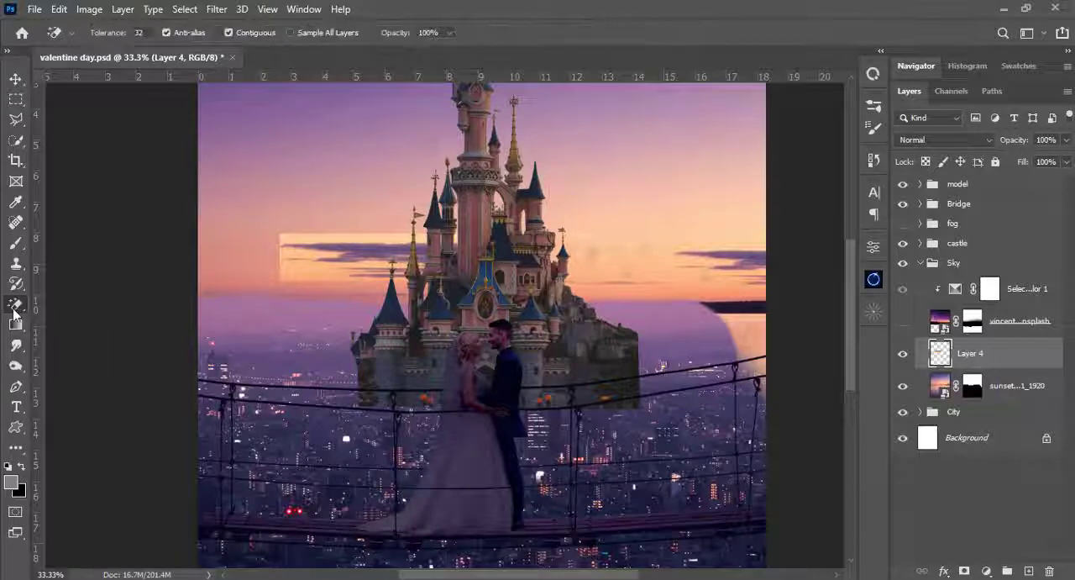
{"action": "right_click", "coordinate": [13, 309]}
{"action": "left_click", "coordinate": [54, 335]}
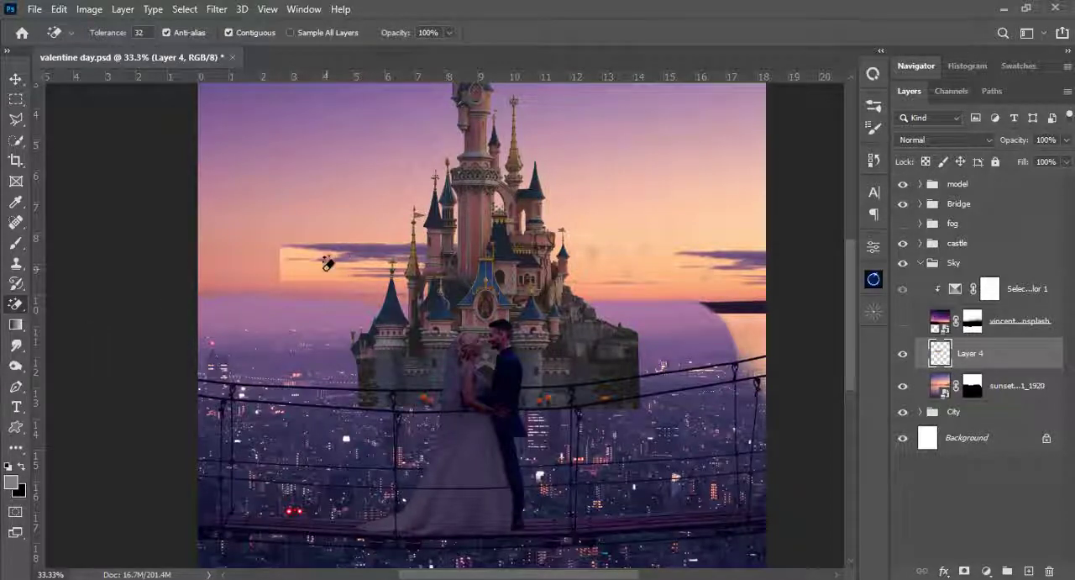
{"action": "left_click", "coordinate": [299, 267]}
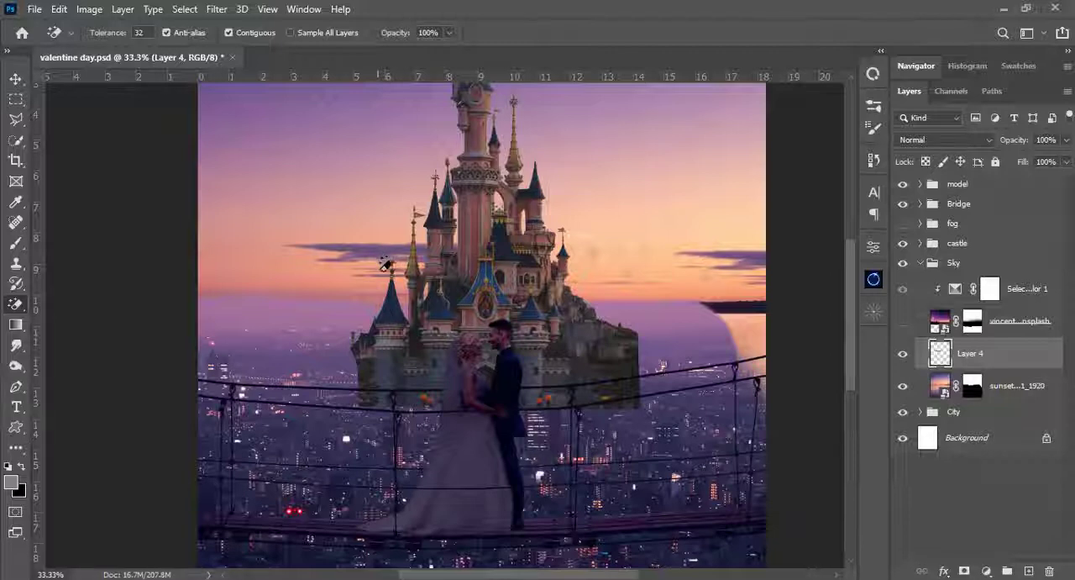
{"action": "key", "text": "v"}
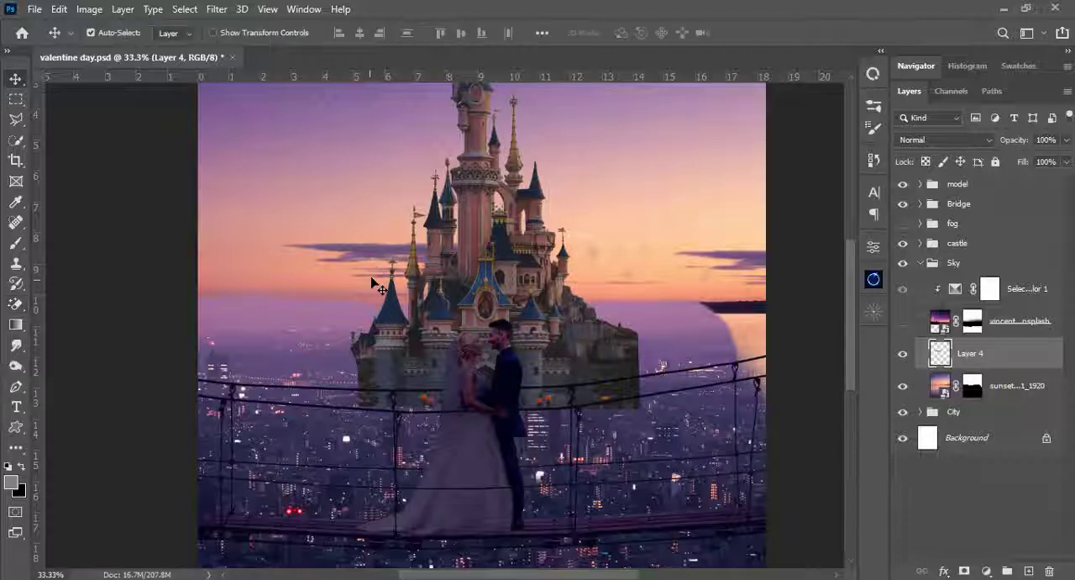
{"action": "mouse_move", "coordinate": [377, 252]}
{"action": "left_mouse_down"}
{"action": "mouse_move", "coordinate": [289, 262]}
{"action": "mouse_move", "coordinate": [260, 247]}
{"action": "mouse_move", "coordinate": [413, 261]}
{"action": "left_mouse_up"}
- Switch back to the regular Eraser with the 117 px soft brush for cleaning the copied cloud layer
{"action": "key", "text": "e"}
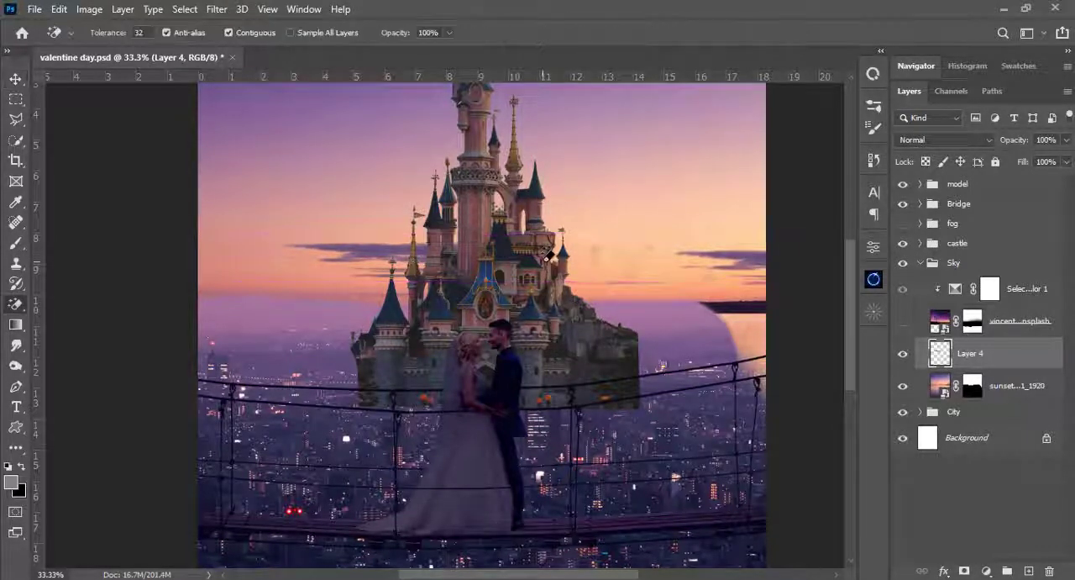
{"action": "right_click", "coordinate": [17, 309]}
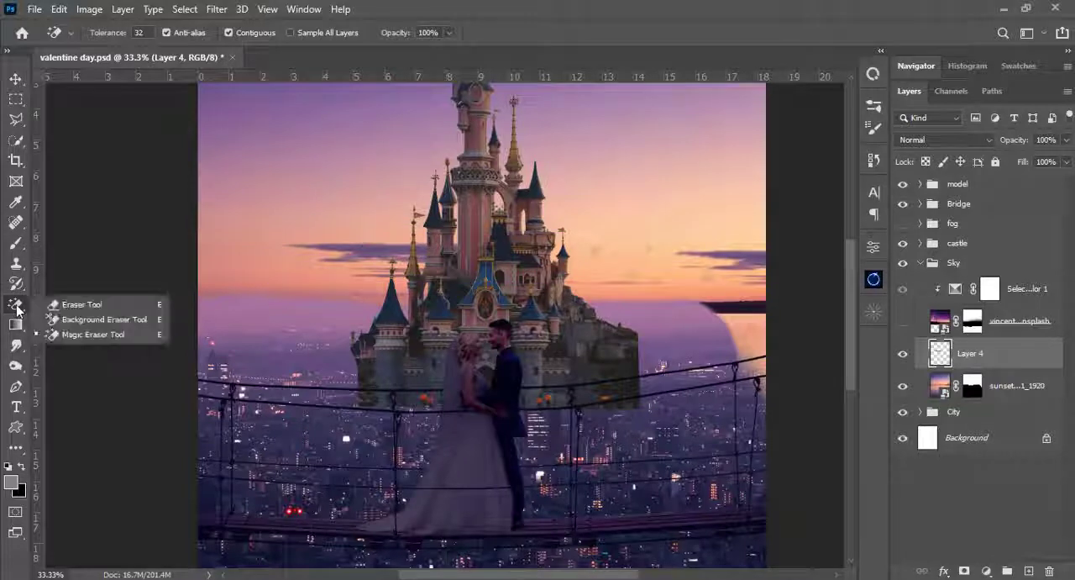
{"action": "left_click", "coordinate": [63, 303]}
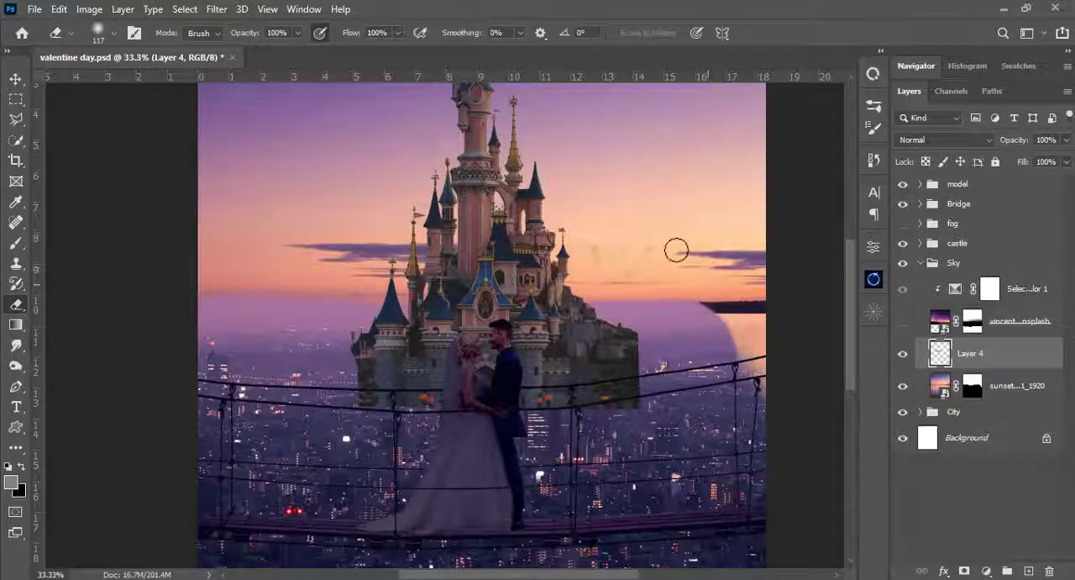
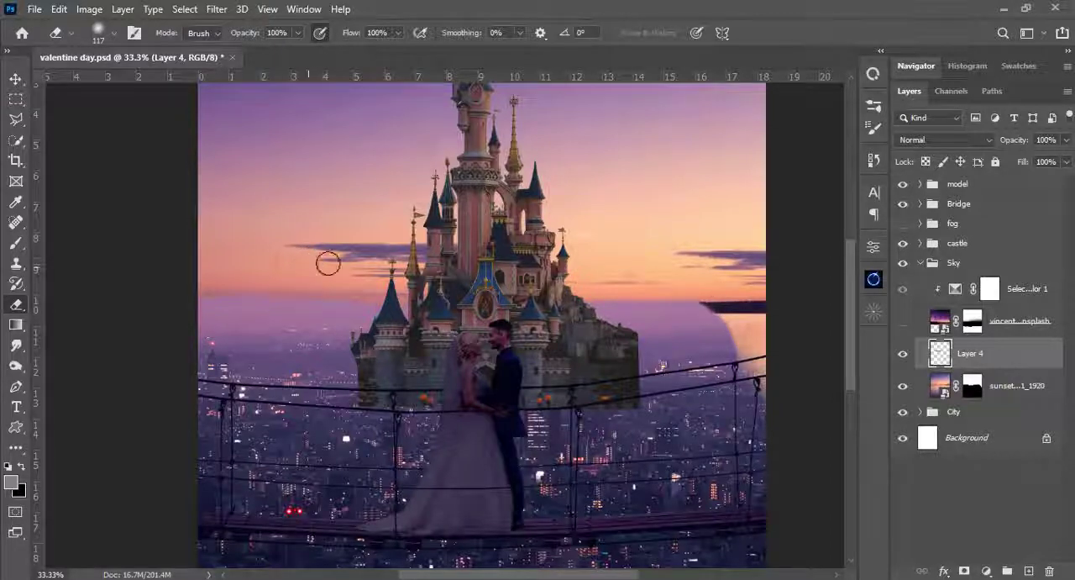
- Lower the copied cloud layer's opacity to 91% and move it left and slightly down in the sky beside the castle
{"action": "left_click", "coordinate": [1066, 139]}
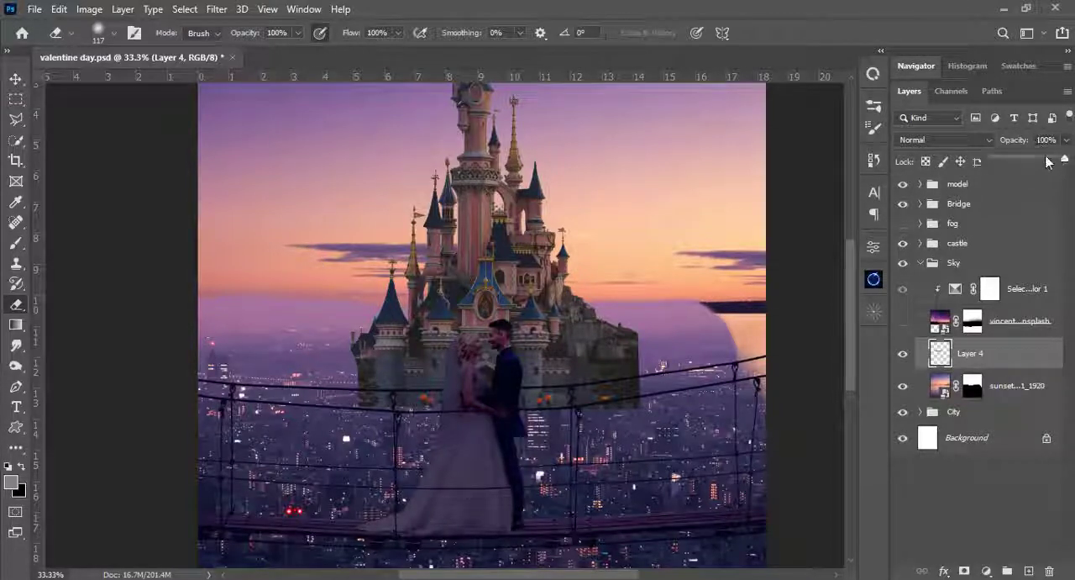
{"action": "mouse_move", "coordinate": [1066, 160]}
{"action": "left_mouse_down"}
{"action": "mouse_move", "coordinate": [1047, 161]}
{"action": "mouse_move", "coordinate": [1056, 163]}
{"action": "left_mouse_up"}
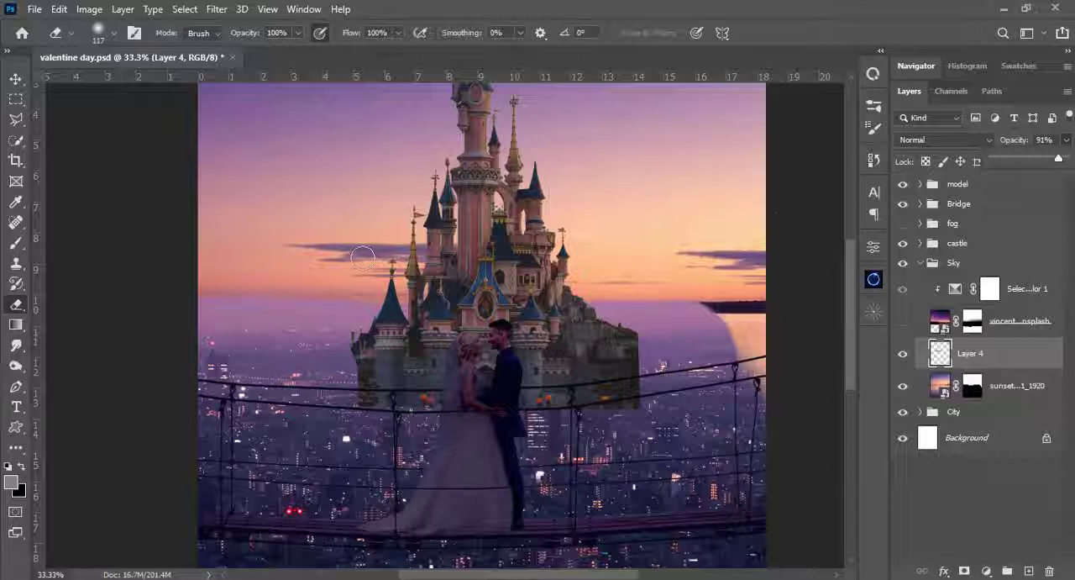
{"action": "key", "text": "v"}
{"action": "mouse_move", "coordinate": [365, 260]}
{"action": "left_mouse_down"}
{"action": "mouse_move", "coordinate": [392, 260]}
{"action": "mouse_move", "coordinate": [368, 262]}
{"action": "left_mouse_up"}
{"action": "mouse_move", "coordinate": [294, 273]}
{"action": "left_mouse_down"}
{"action": "mouse_move", "coordinate": [260, 266]}
{"action": "mouse_move", "coordinate": [287, 266]}
{"action": "left_mouse_up"}
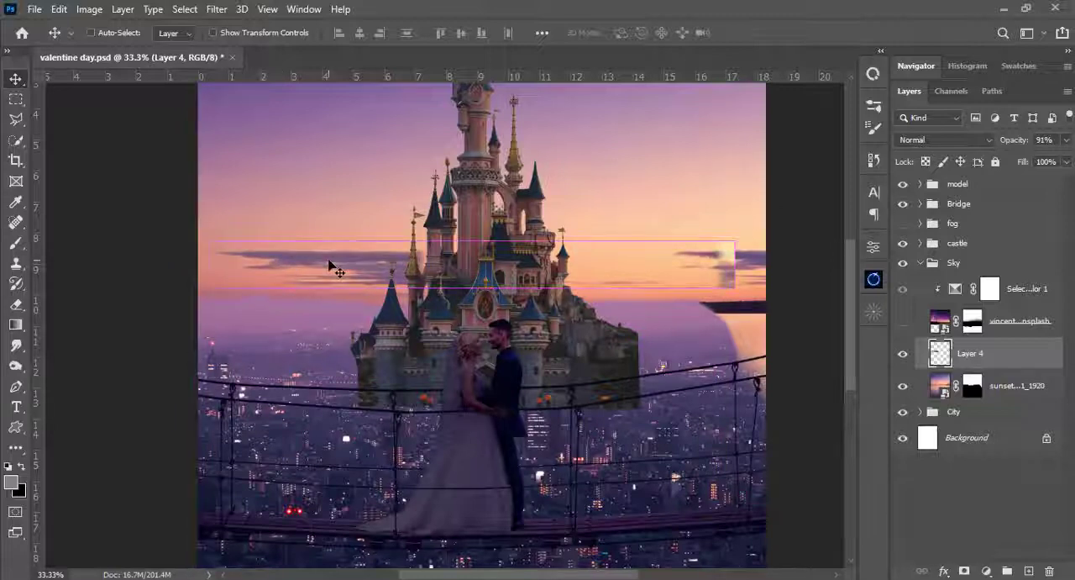
- Try the cloud strip flipped horizontally at the canvas's left edge, and flip it back to its original direction
{"action": "key", "text": "ctrl+t"}
{"action": "right_click", "coordinate": [360, 259]}
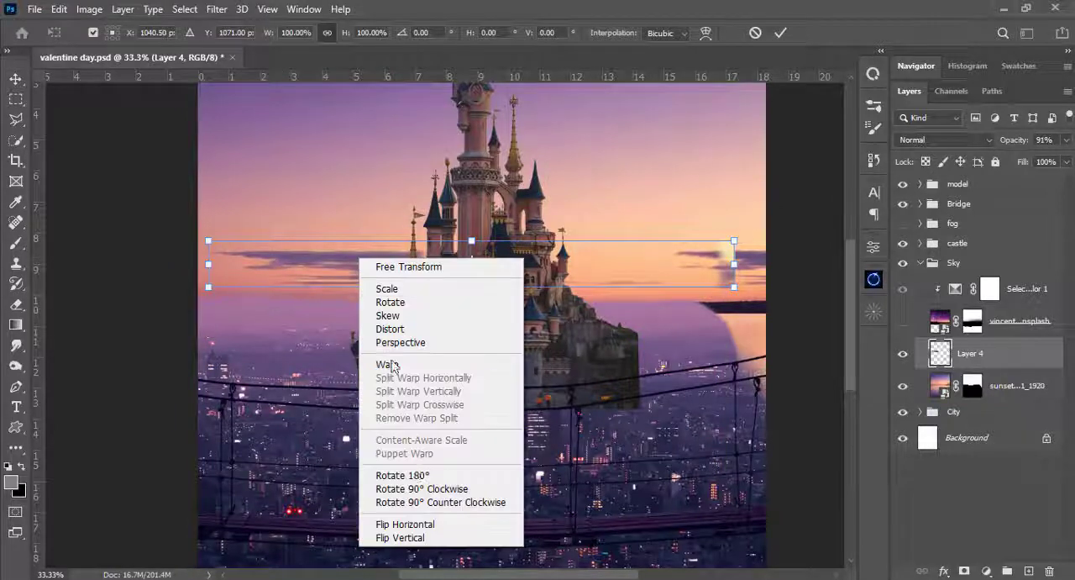
{"action": "left_click", "coordinate": [405, 523]}
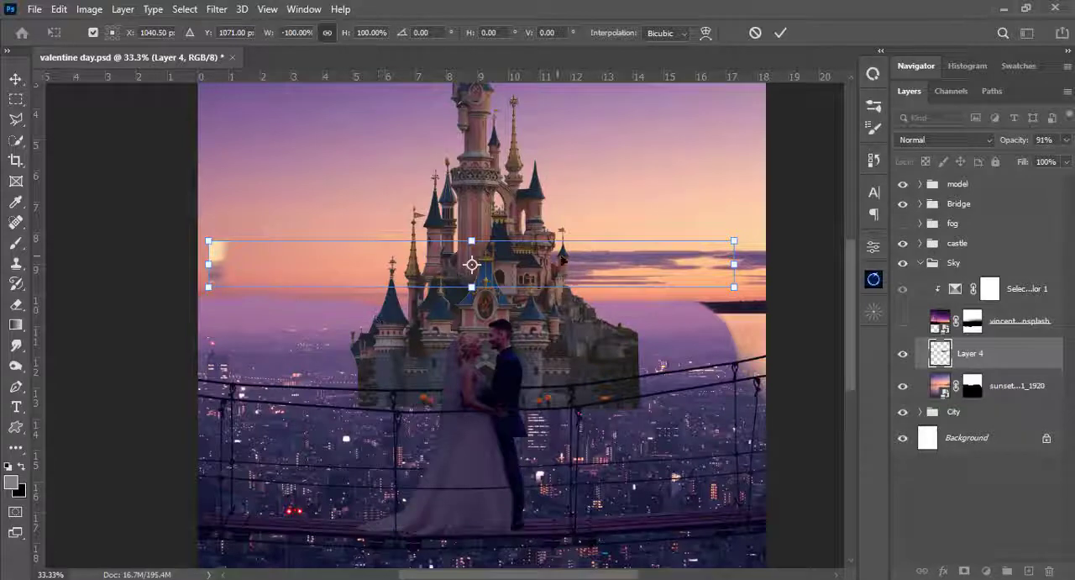
{"action": "left_click_drag", "start_coordinate": [612, 268], "coordinate": [249, 266]}
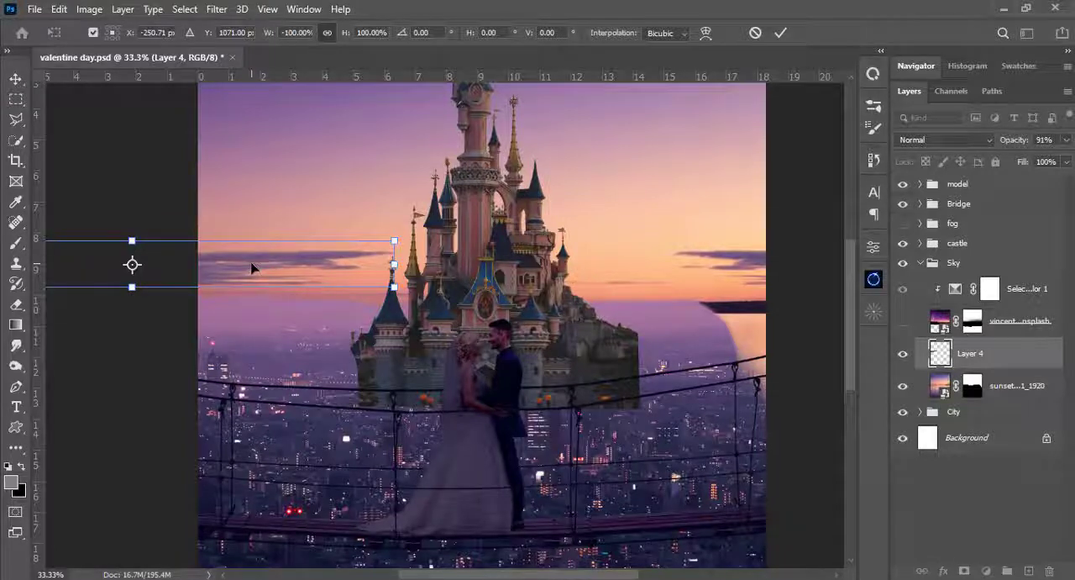
{"action": "right_click", "coordinate": [252, 269]}
{"action": "left_click", "coordinate": [324, 535]}
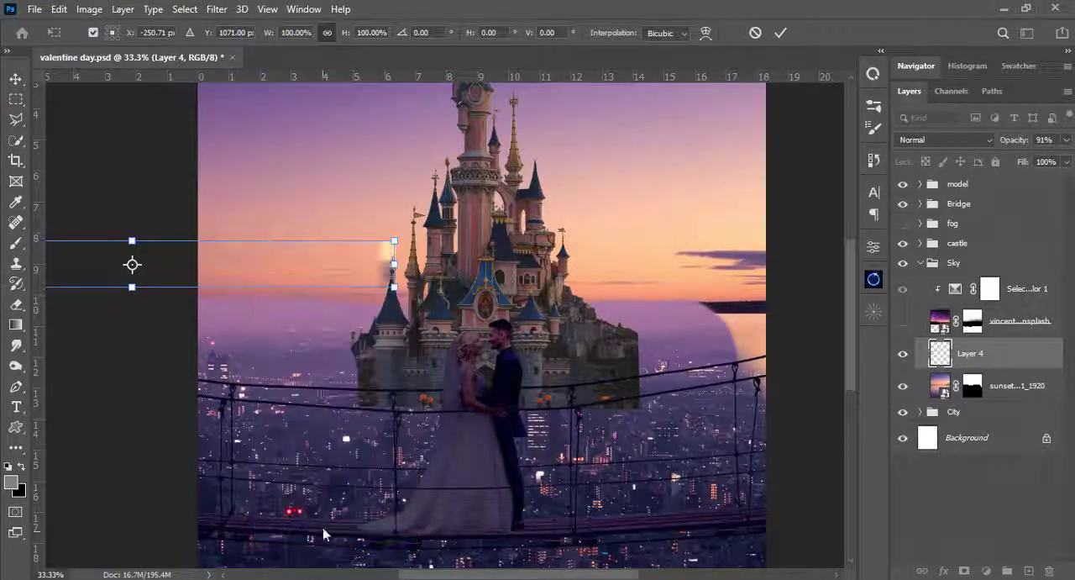
- Move the transformed cloud strip back so its cloud reaches from the canvas's left edge behind the castle, and commit the transform
{"action": "left_click_drag", "start_coordinate": [319, 282], "coordinate": [581, 291]}
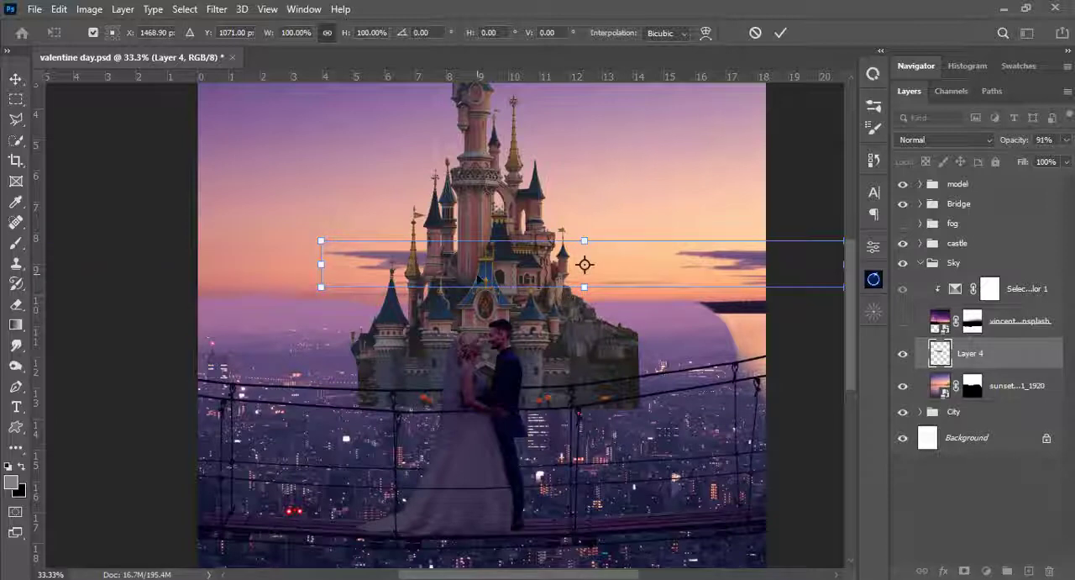
{"action": "left_click_drag", "start_coordinate": [477, 280], "coordinate": [353, 274]}
{"action": "key", "text": "Return"}
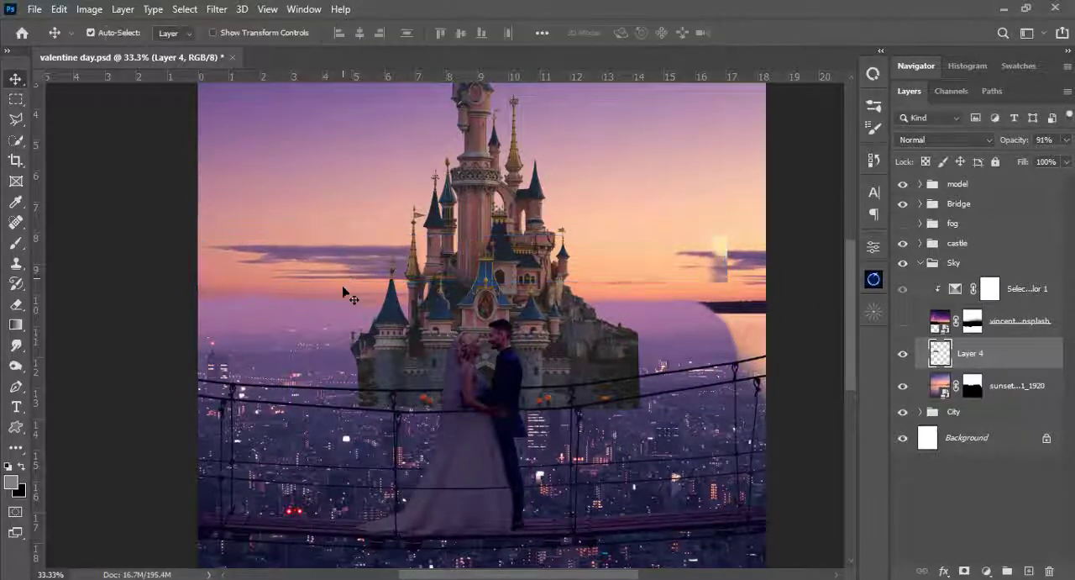
- Switch to the Magic Eraser at tolerance 32 and check the cloud left of the castle up close
{"action": "key", "text": "e"}
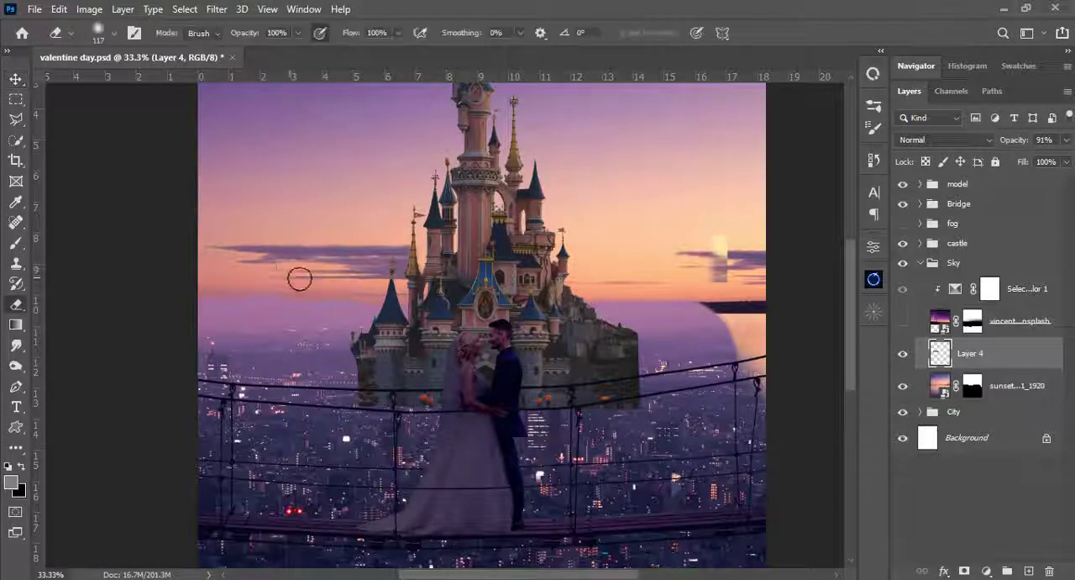
{"action": "right_click", "coordinate": [15, 308]}
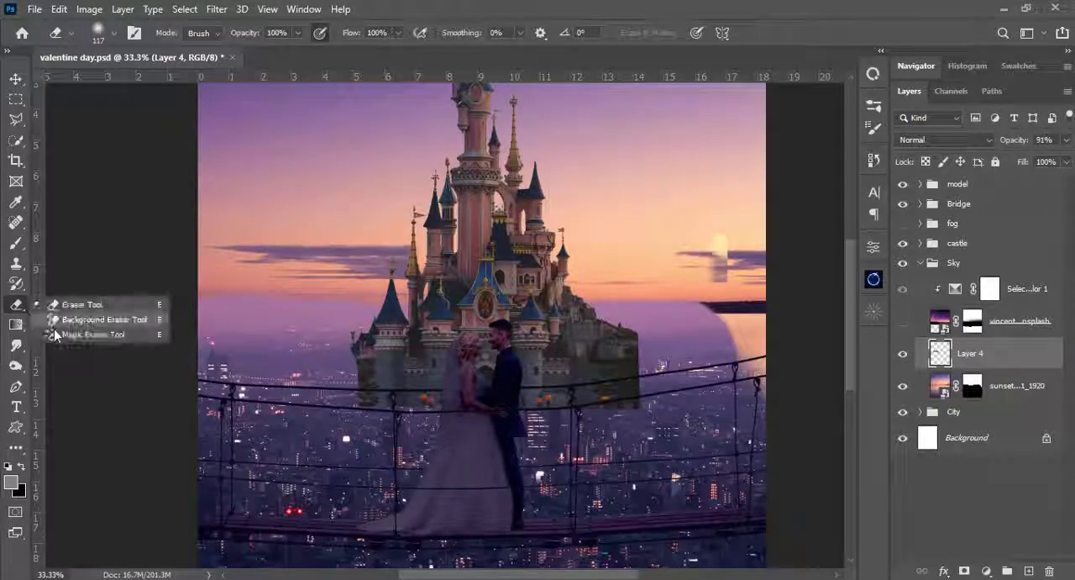
{"action": "left_click", "coordinate": [88, 335]}
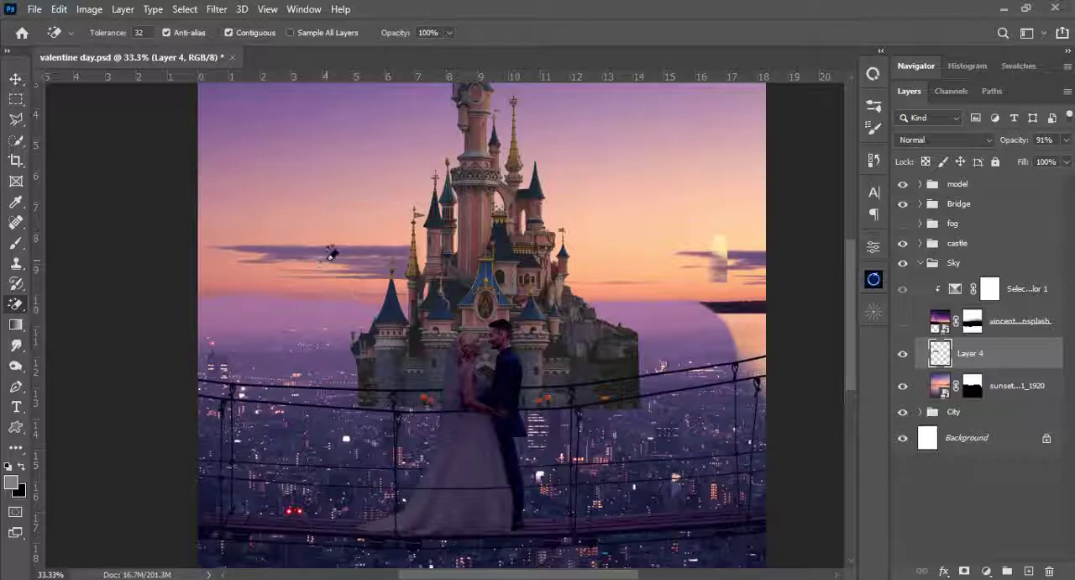
{"action": "key", "text": "ctrl+plus"}
{"action": "key", "text": "ctrl+plus"}
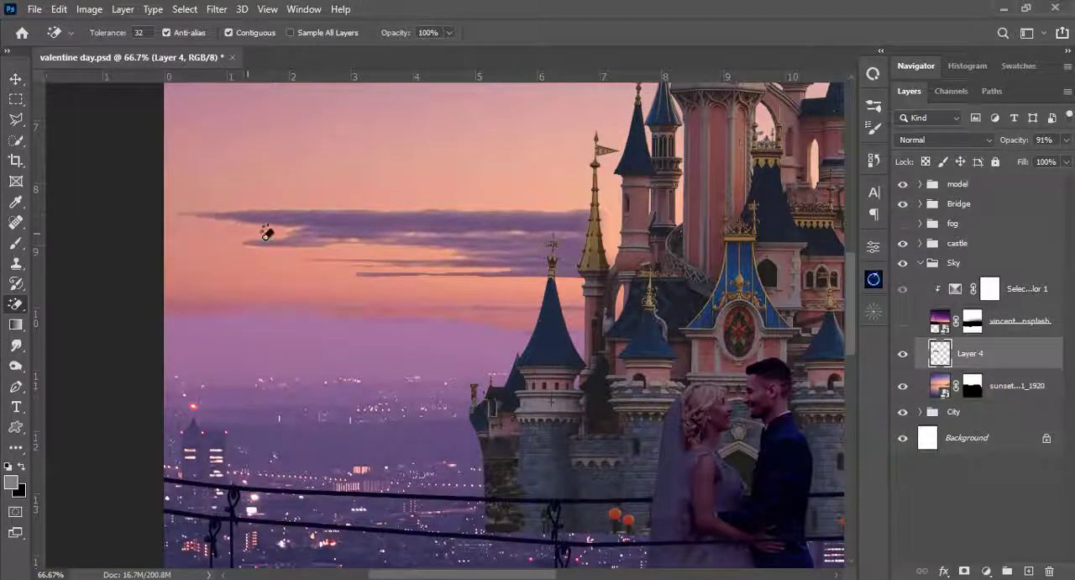
{"action": "key", "text": "ctrl+0"}
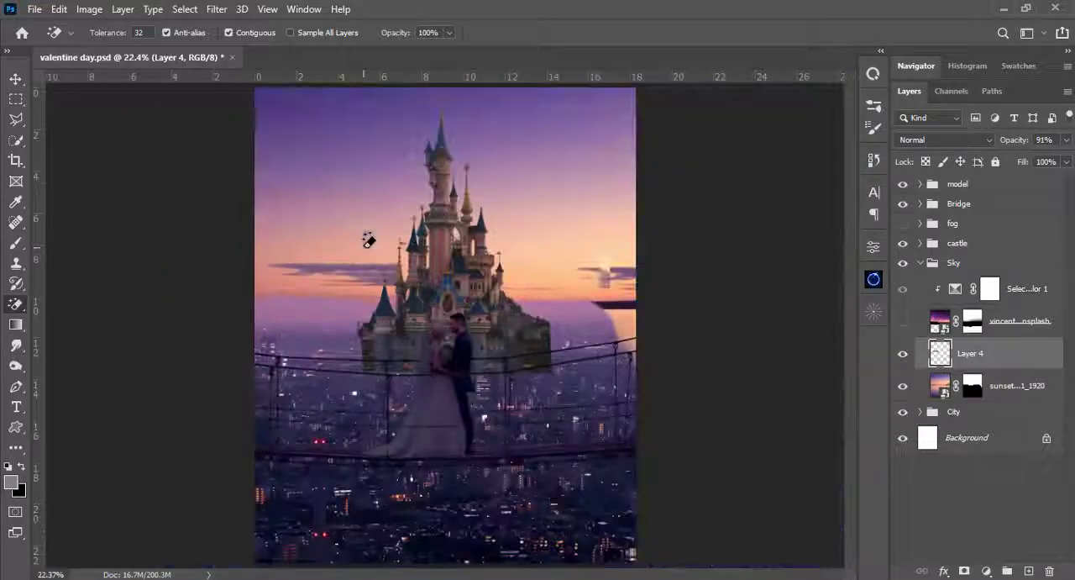
- Flip the cloud strip vertically, move it right so it runs behind the castle, and commit the transform
{"action": "key", "text": "v"}
{"action": "left_click_drag", "start_coordinate": [356, 279], "coordinate": [384, 276]}
{"action": "key", "text": "ctrl+t"}
{"action": "right_click", "coordinate": [378, 272]}
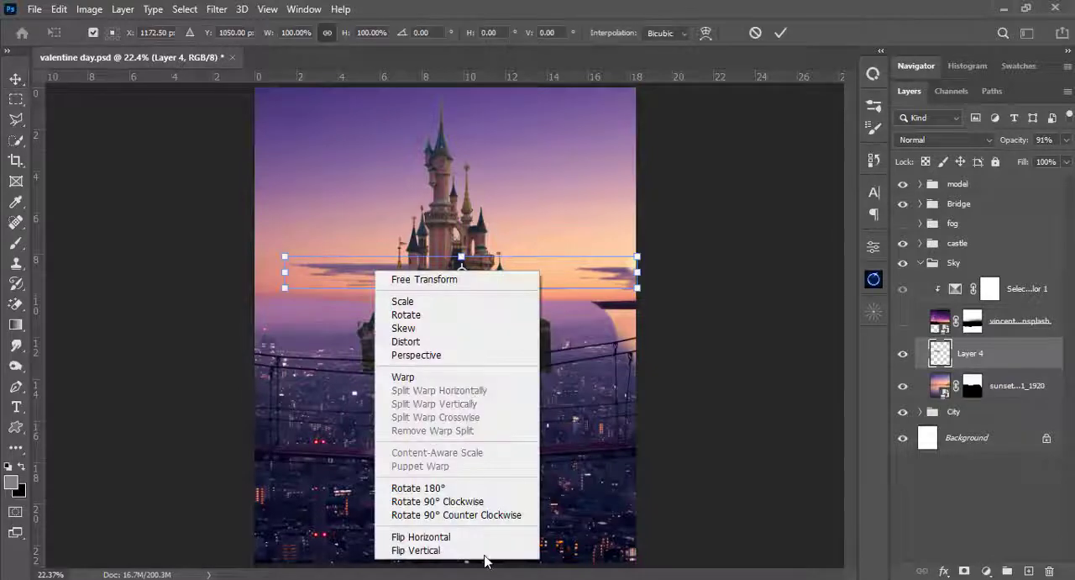
{"action": "left_click", "coordinate": [426, 551]}
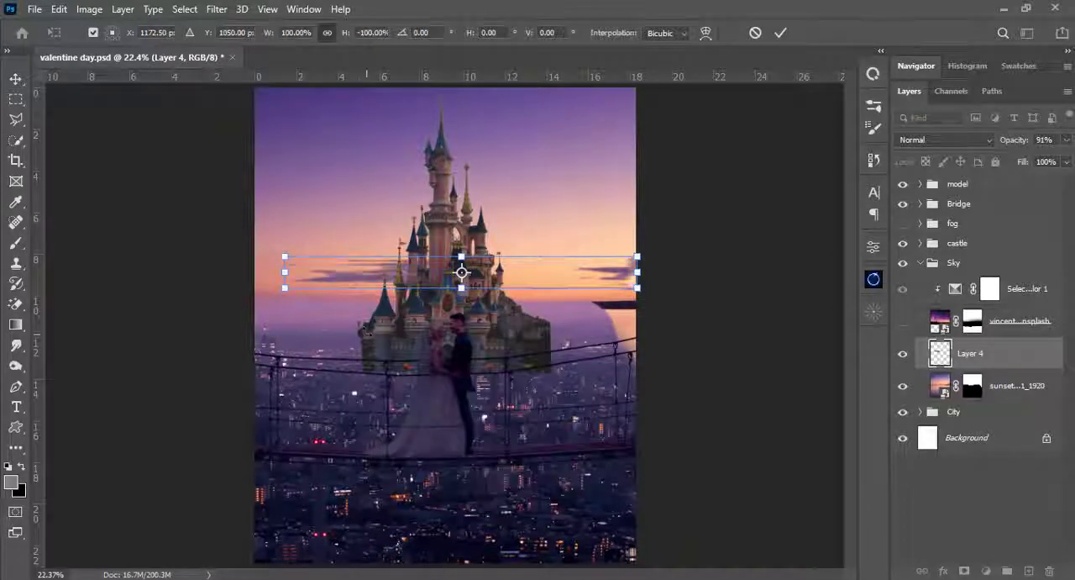
{"action": "mouse_move", "coordinate": [362, 286]}
{"action": "left_mouse_down"}
{"action": "mouse_move", "coordinate": [386, 284]}
{"action": "mouse_move", "coordinate": [365, 284]}
{"action": "left_mouse_up"}
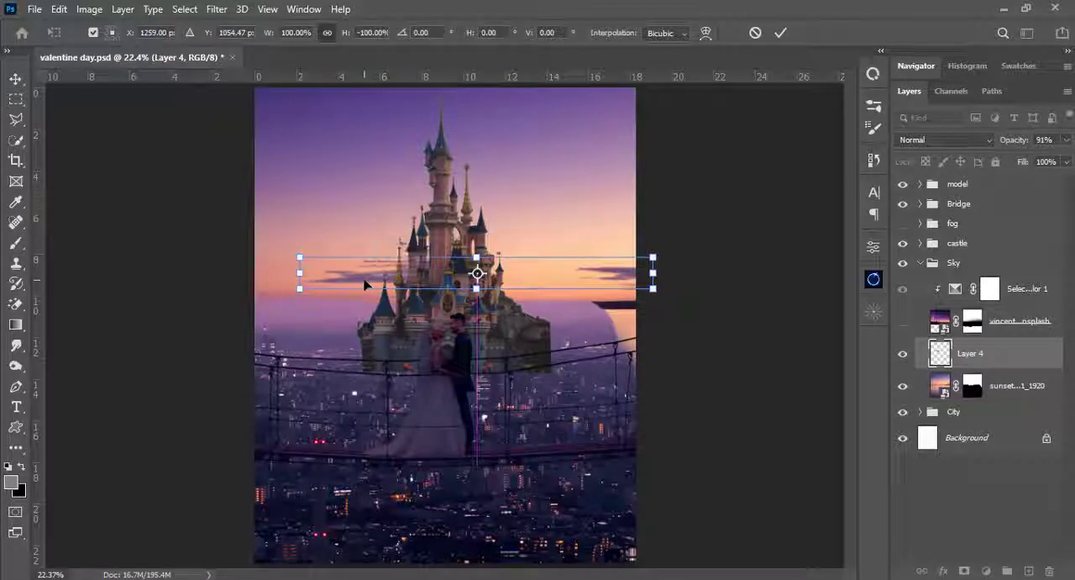
{"action": "key", "text": "Return"}
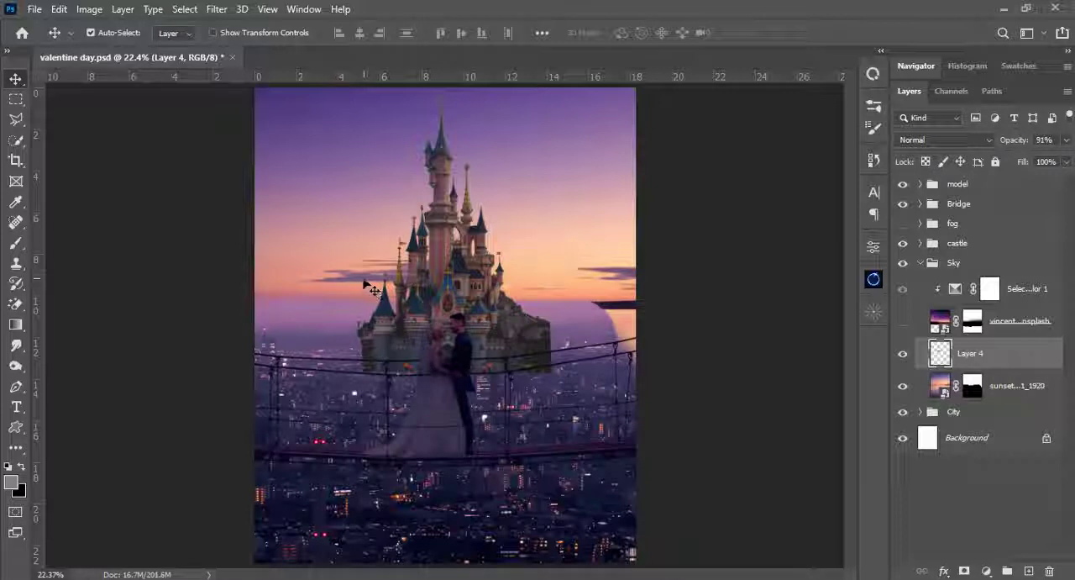
- Reposition the flipped cloud strip so more of it extends left of the castle, just above the horizon
{"action": "left_click_drag", "start_coordinate": [368, 284], "coordinate": [383, 289]}
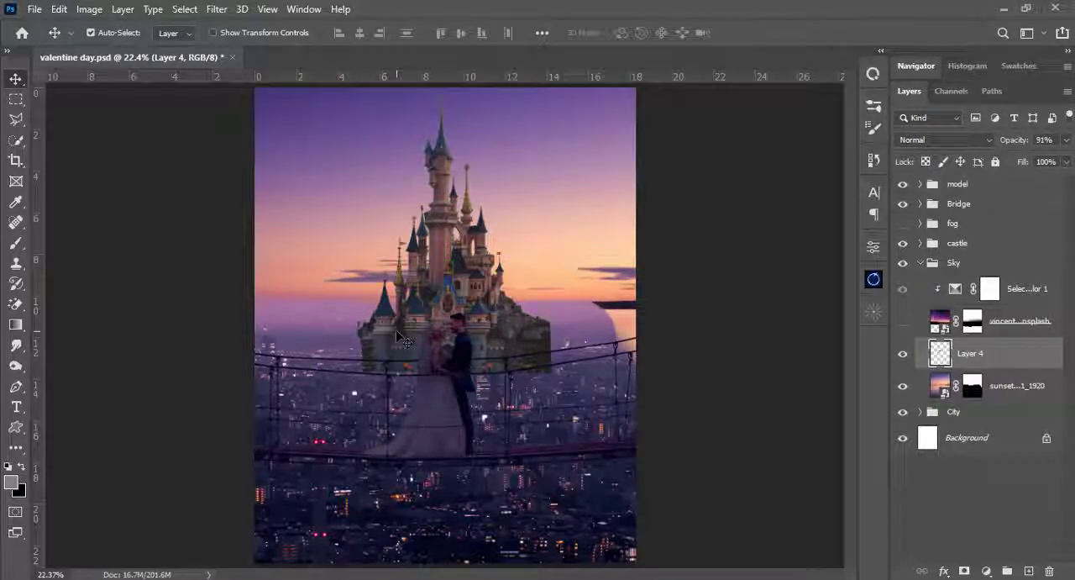
{"action": "left_click_drag", "start_coordinate": [370, 286], "coordinate": [317, 289]}
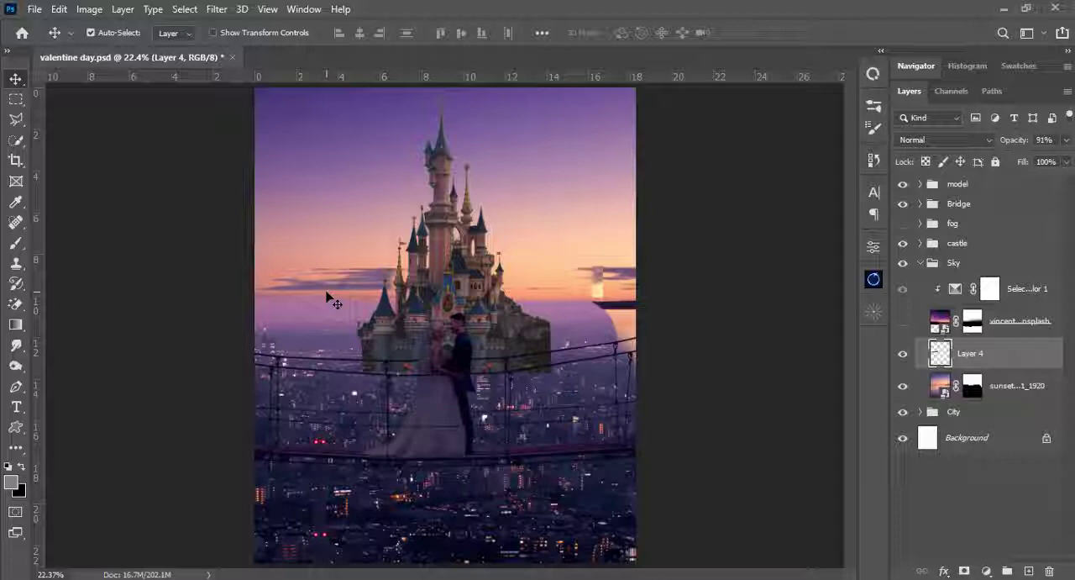
{"action": "left_click_drag", "start_coordinate": [328, 287], "coordinate": [334, 286]}
- Switch to the regular Eraser with a 117 px brush at 94% hardness for reshaping the cloud
{"action": "key", "text": "ctrl+plus"}
{"action": "key", "text": "ctrl+plus"}
{"action": "key", "text": "ctrl+plus"}
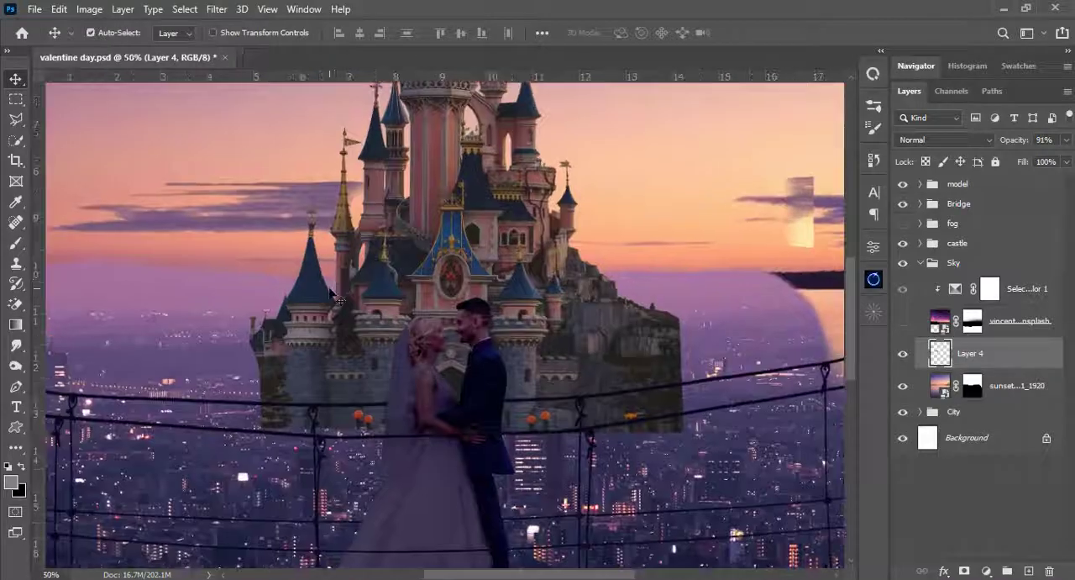
{"action": "key", "text": "e"}
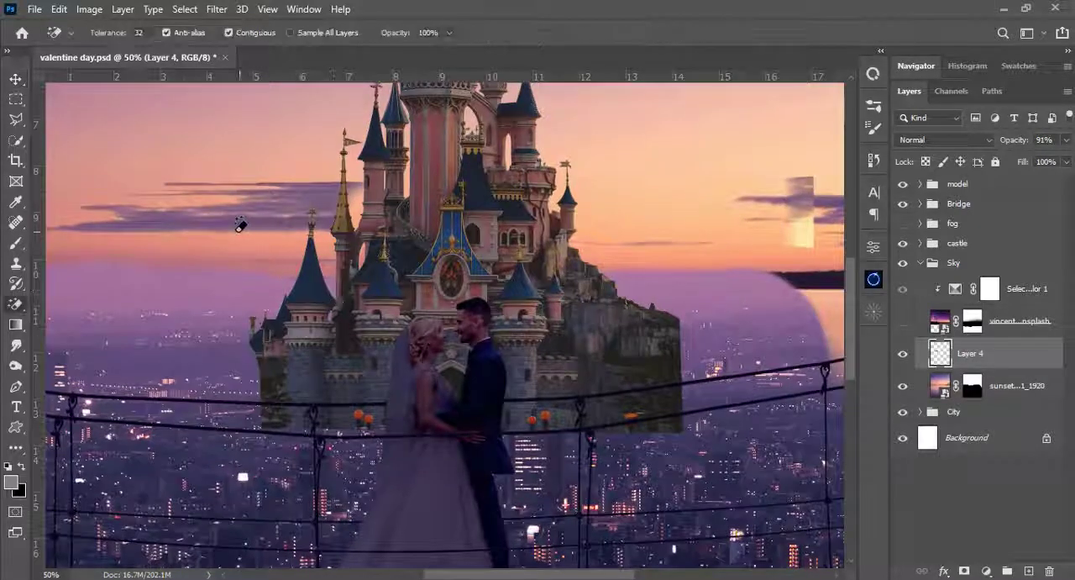
{"action": "right_click", "coordinate": [14, 306]}
{"action": "left_click", "coordinate": [76, 303]}
{"action": "right_click", "coordinate": [252, 266]}
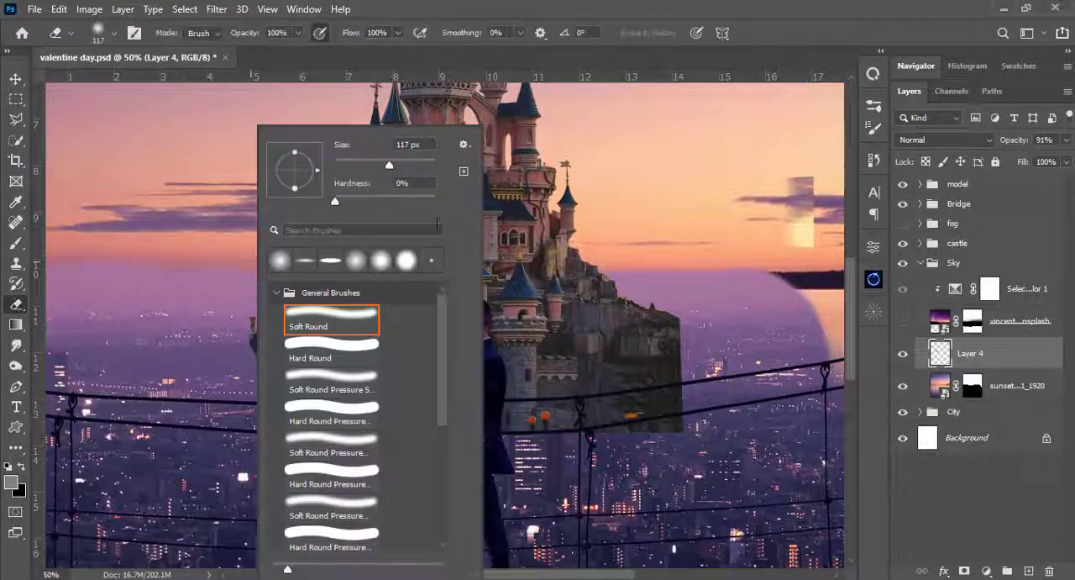
{"action": "left_click_drag", "start_coordinate": [429, 201], "coordinate": [431, 201]}
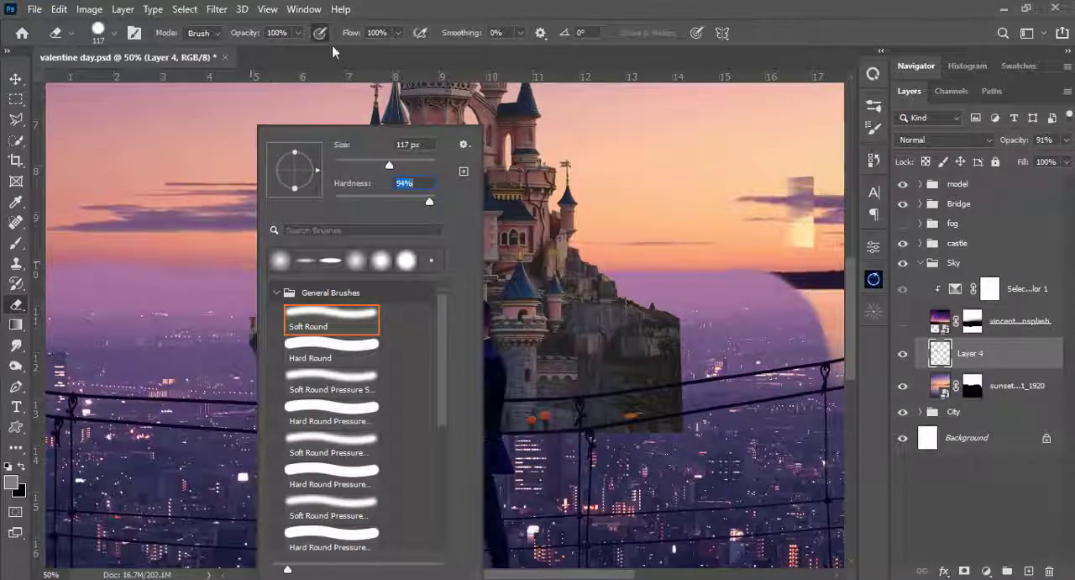
{"action": "left_click", "coordinate": [298, 35]}
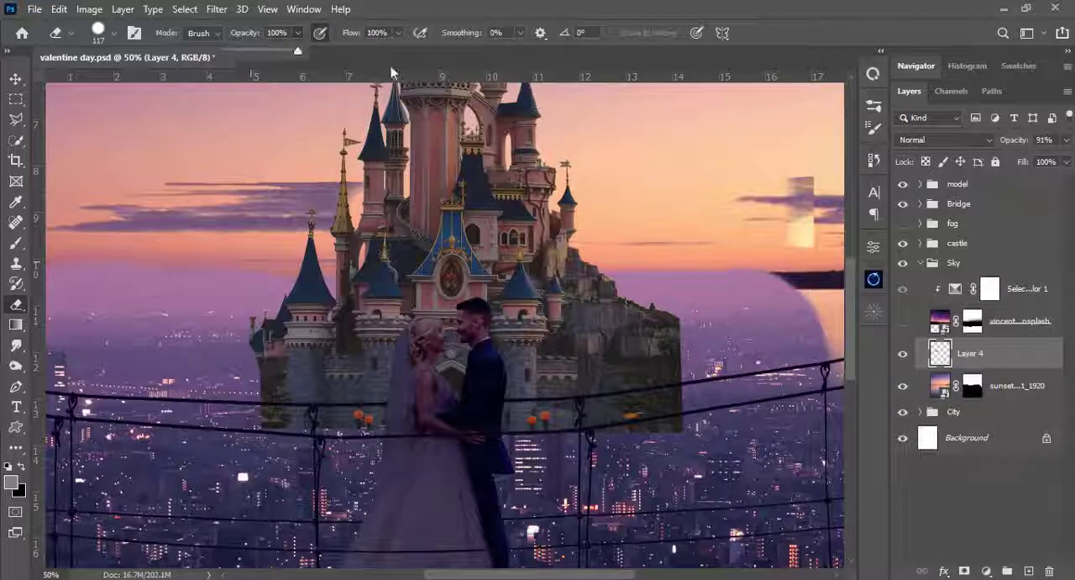
{"action": "right_click", "coordinate": [401, 118]}
{"action": "left_click", "coordinate": [509, 6]}
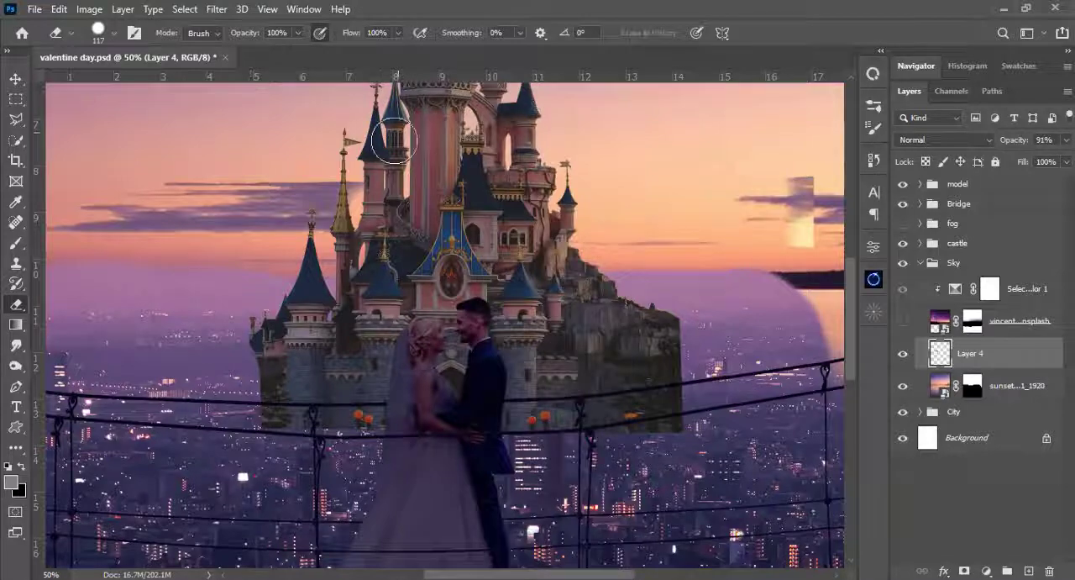
- Erase the end of the cloud beside the castle's left towers and reduce the eraser's hardness to 76%
{"action": "left_click_drag", "start_coordinate": [375, 188], "coordinate": [265, 227]}
{"action": "left_click", "coordinate": [873, 128]}
{"action": "left_click_drag", "start_coordinate": [329, 200], "coordinate": [284, 243]}
{"action": "key", "text": "shift+bracketleft"}
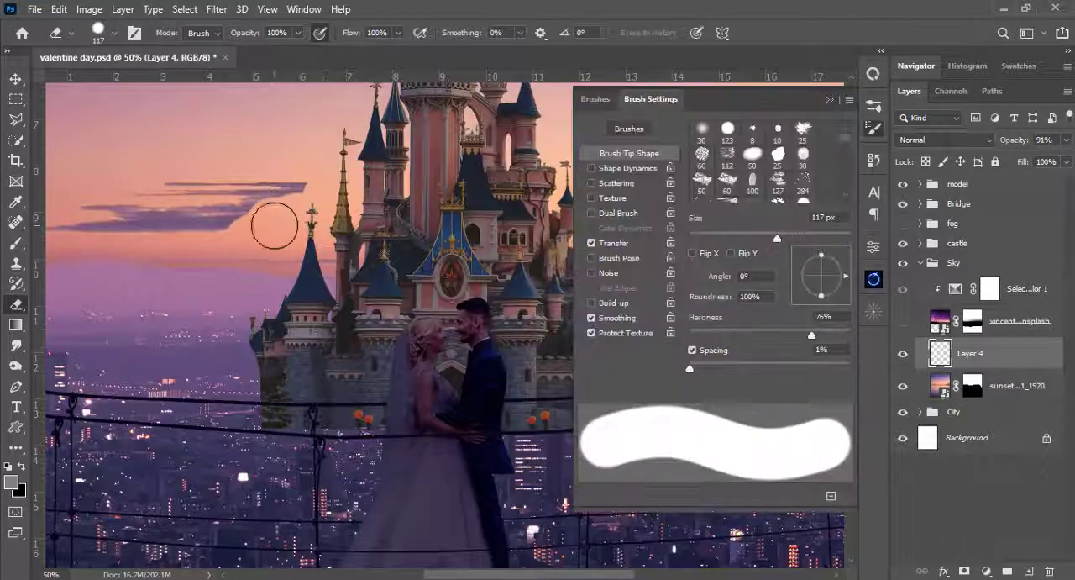
- Shrink the eraser to 25 px with a softer edge and carve the remaining cloud into separate thin streaks
{"action": "key", "text": "shift+bracketleft"}
{"action": "key", "text": "bracketleft"}
{"action": "key", "text": "bracketleft"}
{"action": "key", "text": "bracketleft"}
{"action": "key", "text": "bracketleft"}
{"action": "key", "text": "bracketleft"}
{"action": "key", "text": "bracketleft"}
{"action": "key", "text": "bracketleft"}
{"action": "key", "text": "bracketleft"}
{"action": "key", "text": "bracketleft"}
{"action": "key", "text": "bracketleft"}
{"action": "key", "text": "bracketleft"}
{"action": "mouse_move", "coordinate": [295, 199]}
{"action": "left_mouse_down"}
{"action": "mouse_move", "coordinate": [255, 191]}
{"action": "mouse_move", "coordinate": [224, 220]}
{"action": "left_mouse_up"}
{"action": "left_click_drag", "start_coordinate": [770, 335], "coordinate": [734, 335]}
{"action": "left_click_drag", "start_coordinate": [168, 232], "coordinate": [304, 240]}
{"action": "key", "text": "ctrl+0"}
{"action": "left_click", "coordinate": [830, 99]}
- Slim and taper the cloud streaks left of the castle with the soft 25 px eraser
{"action": "scroll", "coordinate": [346, 325], "scroll_direction": "up", "scroll_amount": 4}
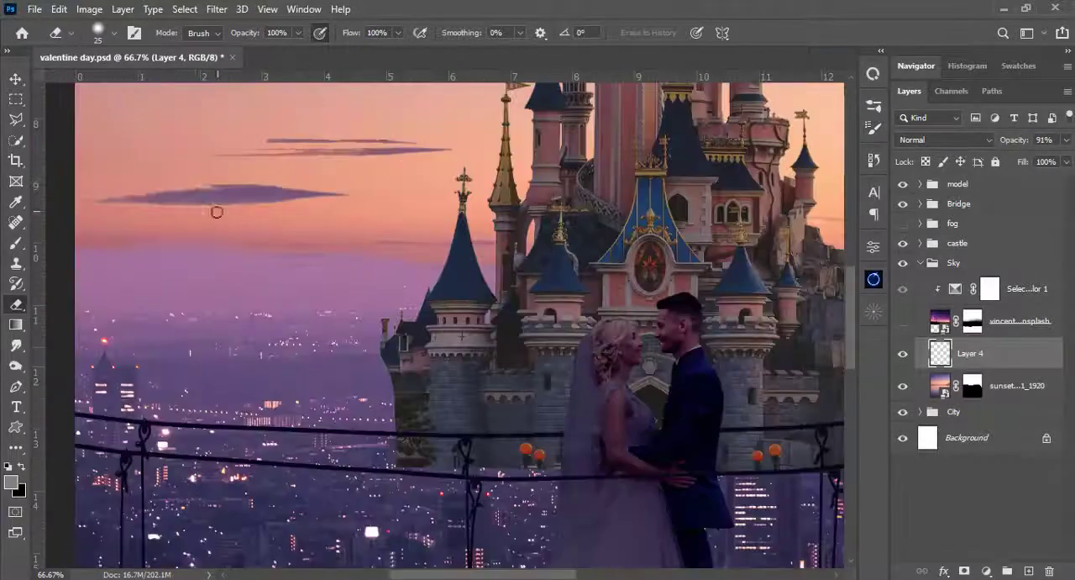
{"action": "left_click_drag", "start_coordinate": [290, 180], "coordinate": [138, 208]}
{"action": "left_click_drag", "start_coordinate": [417, 135], "coordinate": [336, 136]}
{"action": "key", "text": "ctrl+0"}
{"action": "key", "text": "ctrl+plus"}
{"action": "key", "text": "ctrl+plus"}
{"action": "left_click_drag", "start_coordinate": [96, 236], "coordinate": [299, 221]}
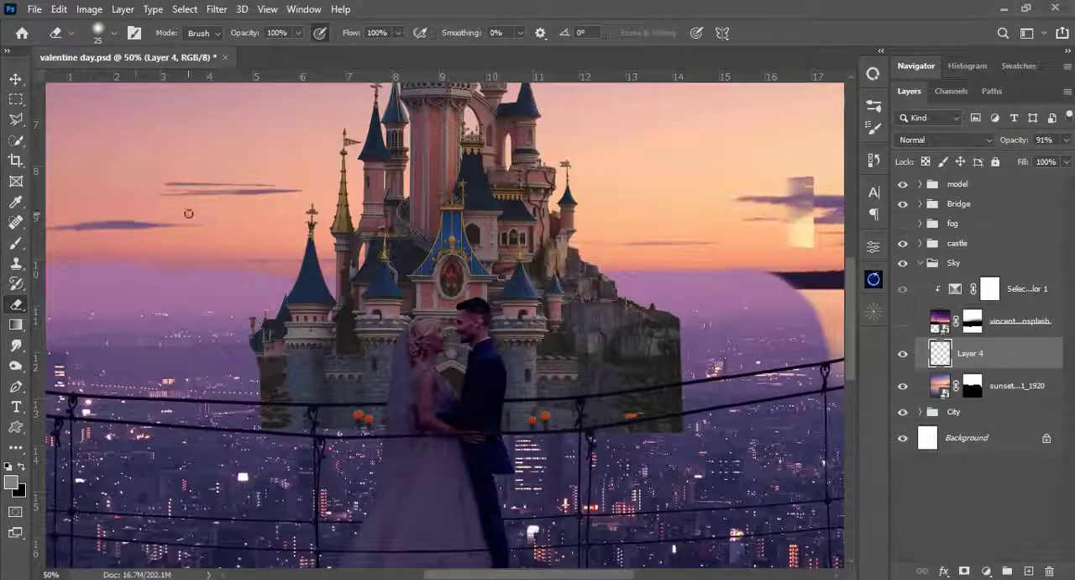
- Shift the cloud streaks right toward the castle and erase the leftover strip patch in the right-hand sky with a 92 px eraser
{"action": "key", "text": "ctrl+0"}
{"action": "key", "text": "v"}
{"action": "left_click_drag", "start_coordinate": [359, 271], "coordinate": [381, 272]}
{"action": "key", "text": "e"}
{"action": "right_click", "coordinate": [583, 281]}
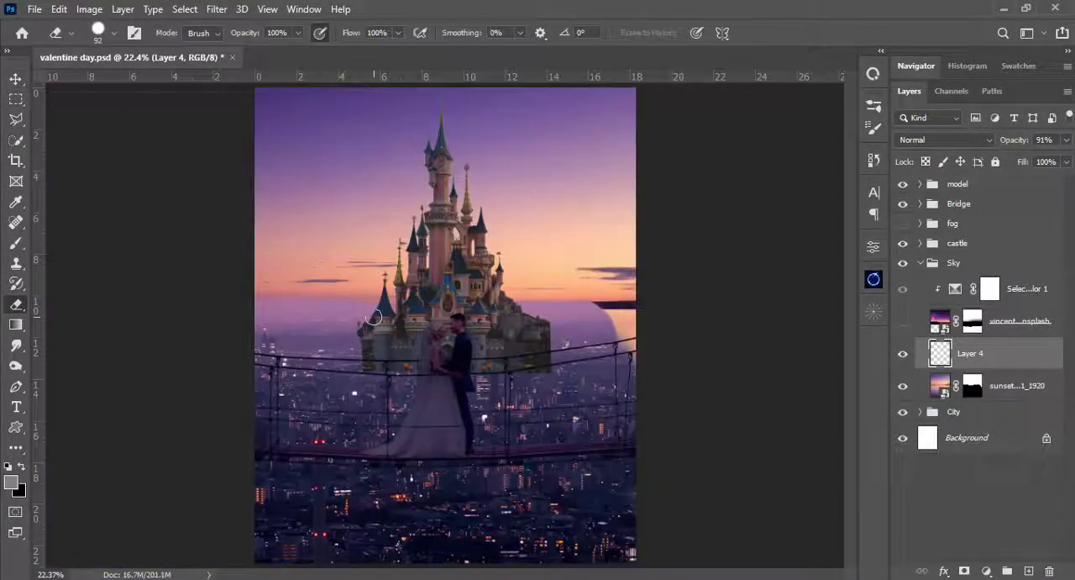
- Add a new layer clipped to Layer 4 and tint the cloud streaks pink with a 39 px soft brush at 15% opacity
{"action": "key", "text": "ctrl+plus"}
{"action": "key", "text": "ctrl+plus"}
{"action": "left_click", "coordinate": [1029, 572]}
{"action": "left_click", "coordinate": [931, 371], "text": "alt"}
{"action": "key", "text": "b"}
{"action": "left_click", "coordinate": [876, 128]}
{"action": "left_click", "coordinate": [876, 129]}
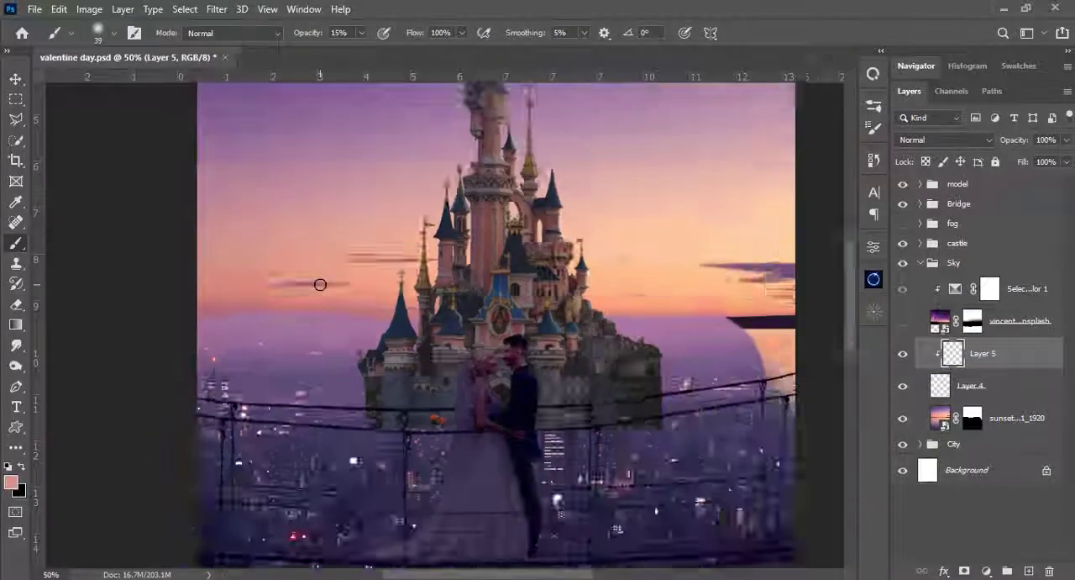
{"action": "key", "text": "ctrl+0"}
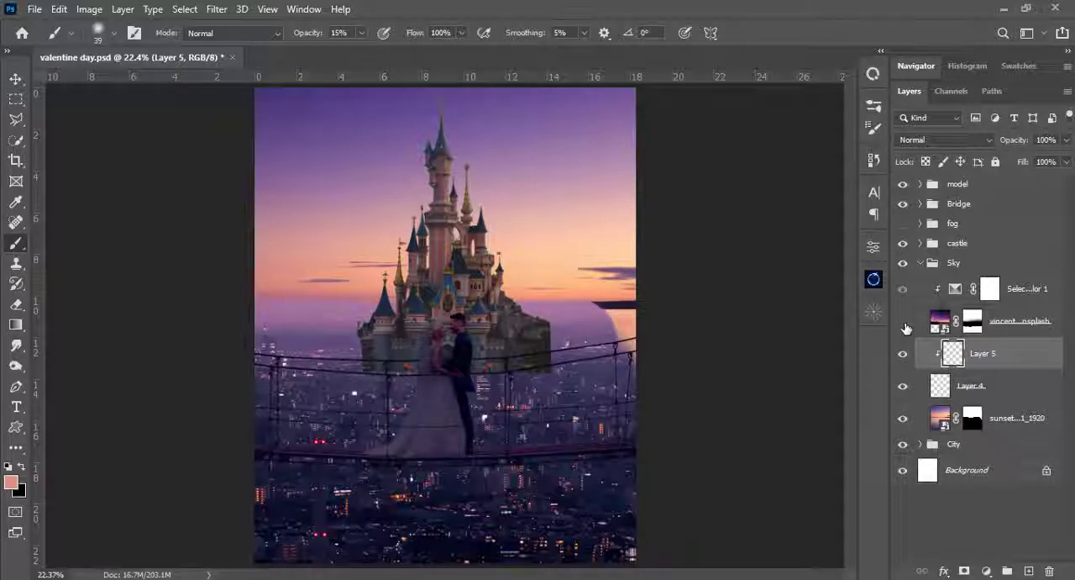
- On the sunset layer's mask, paint black with a 190 px brush at 100% opacity to hide the leftover bright patch beside the right-hand horizon
{"action": "left_click", "coordinate": [972, 418]}
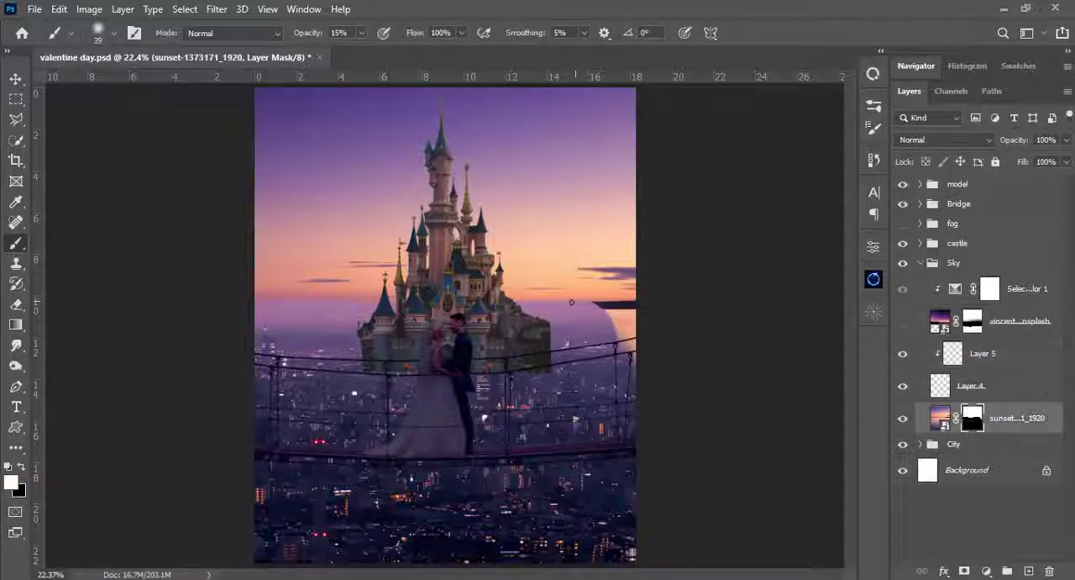
{"action": "right_click", "coordinate": [609, 159]}
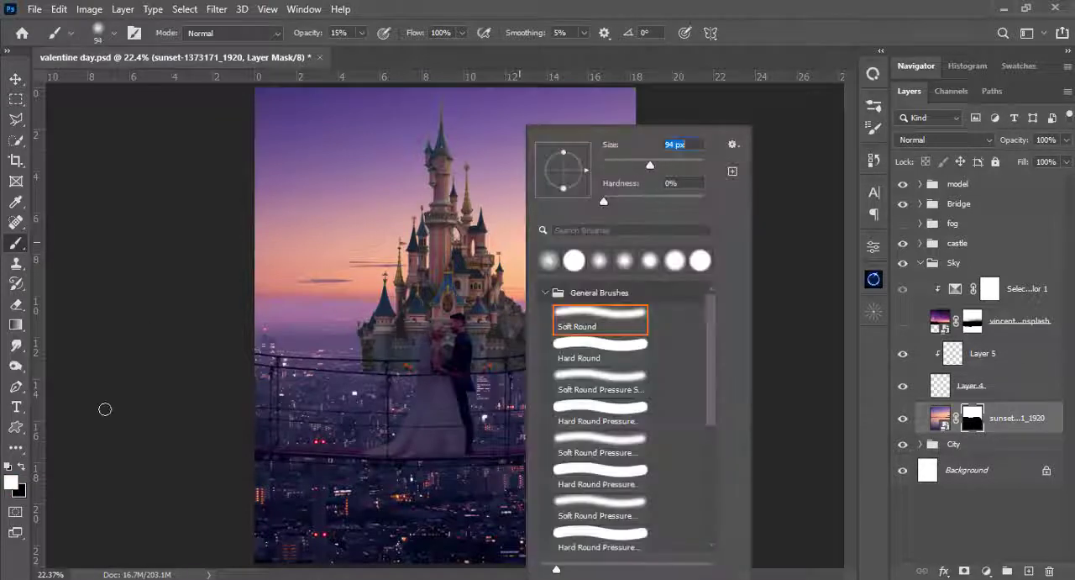
{"action": "left_click", "coordinate": [9, 467]}
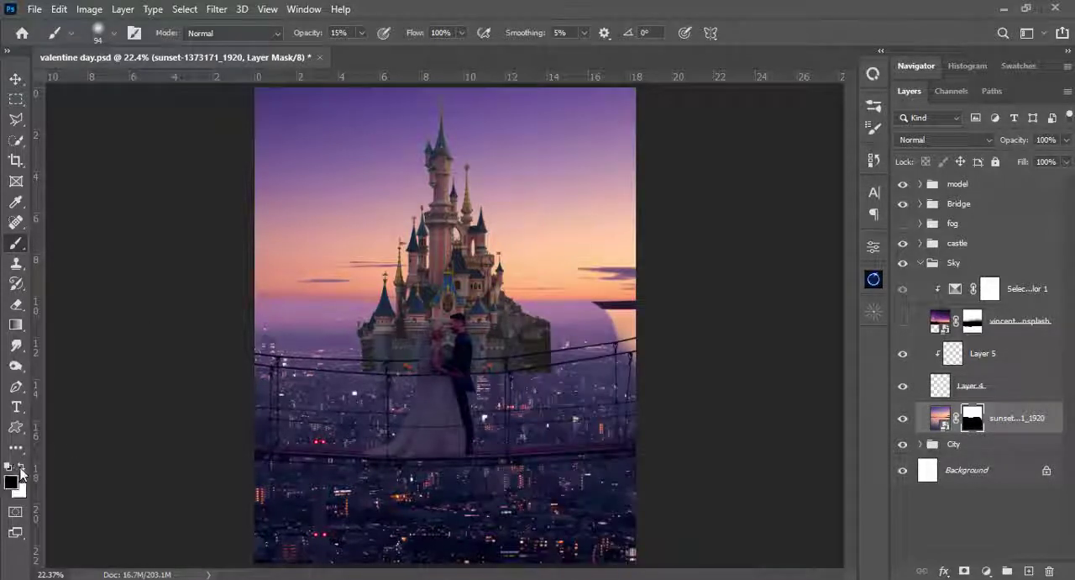
{"action": "key", "text": "x"}
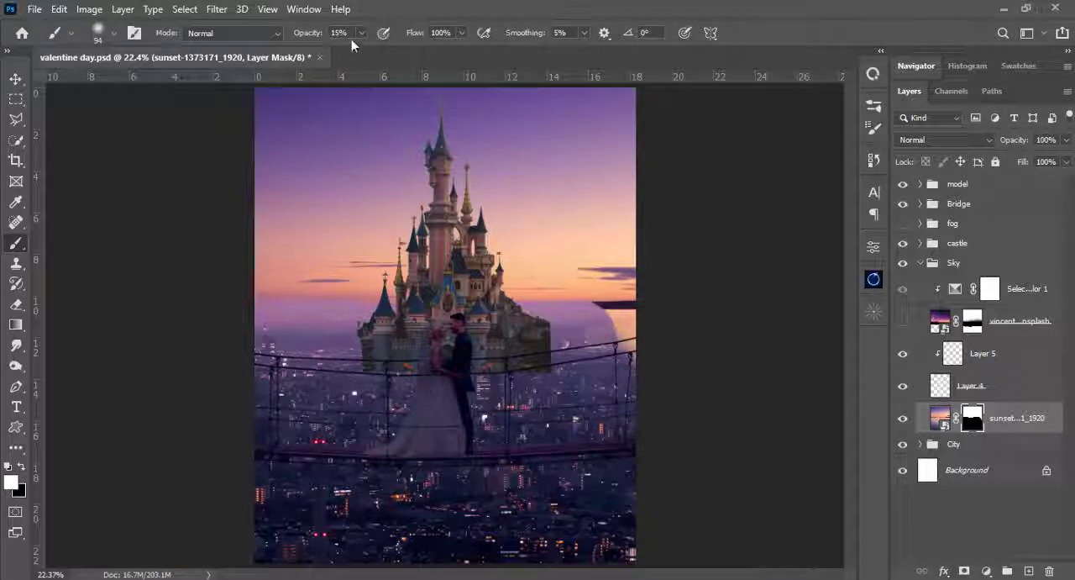
{"action": "left_click_drag", "start_coordinate": [361, 34], "coordinate": [429, 56]}
{"action": "key", "text": "x"}
{"action": "right_click", "coordinate": [697, 145]}
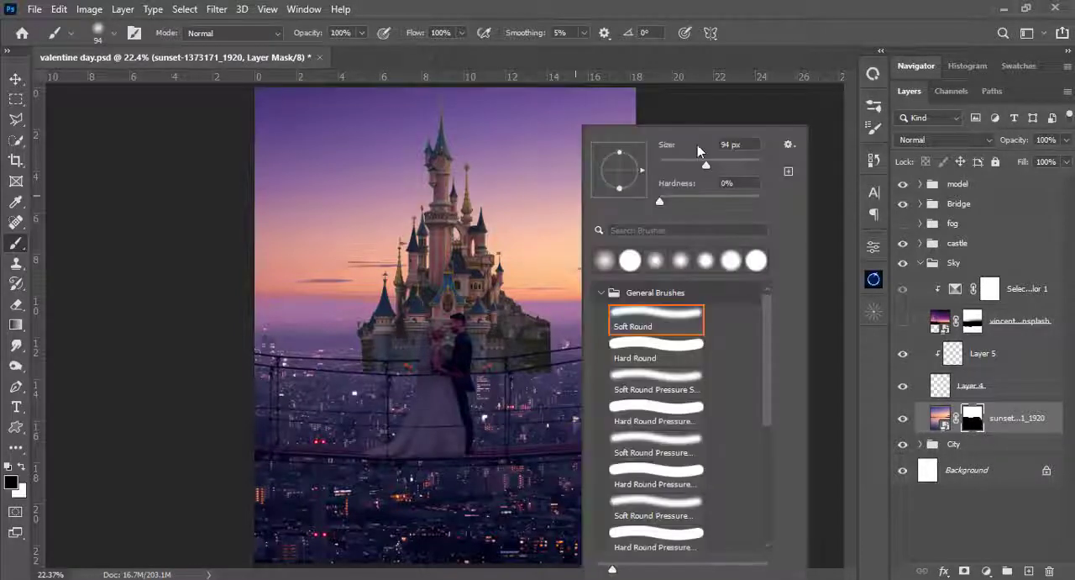
{"action": "left_click", "coordinate": [747, 3]}
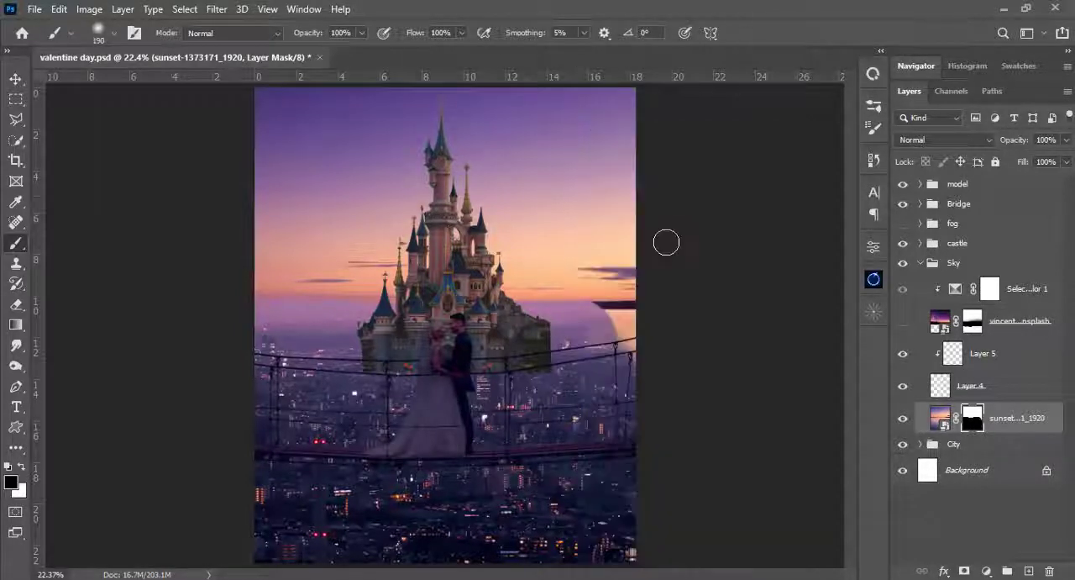
{"action": "mouse_move", "coordinate": [638, 337]}
{"action": "left_mouse_down"}
{"action": "mouse_move", "coordinate": [598, 340]}
{"action": "mouse_move", "coordinate": [647, 321]}
{"action": "mouse_move", "coordinate": [576, 322]}
{"action": "mouse_move", "coordinate": [660, 322]}
{"action": "left_mouse_up"}
{"action": "right_click", "coordinate": [623, 346]}
{"action": "left_click", "coordinate": [782, 198]}
{"action": "left_click", "coordinate": [778, 19]}
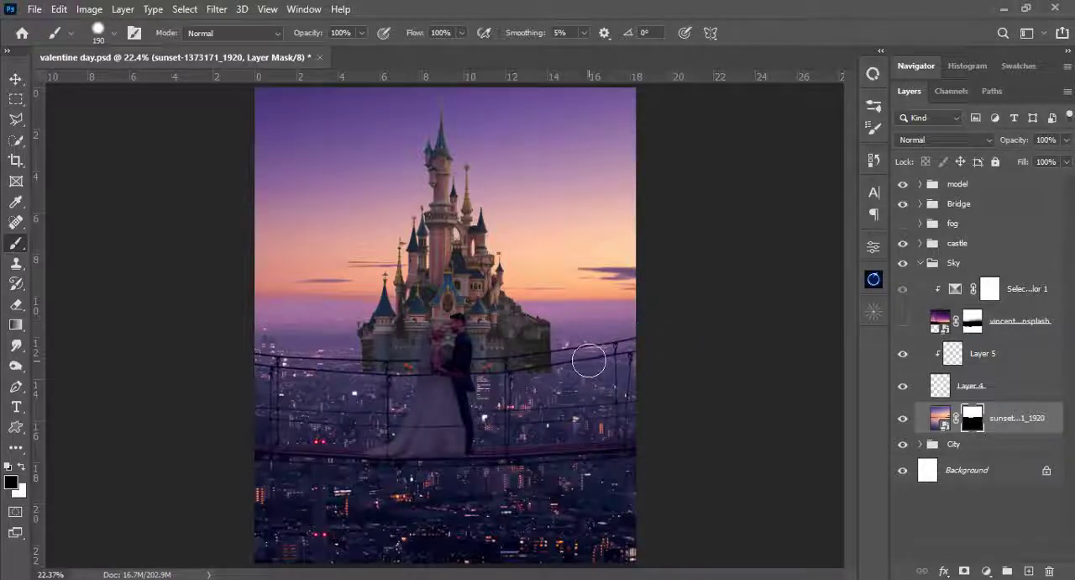
- Make the starry vincentiu-solomon sky layer in the Sky group visible
{"action": "left_click", "coordinate": [921, 263]}
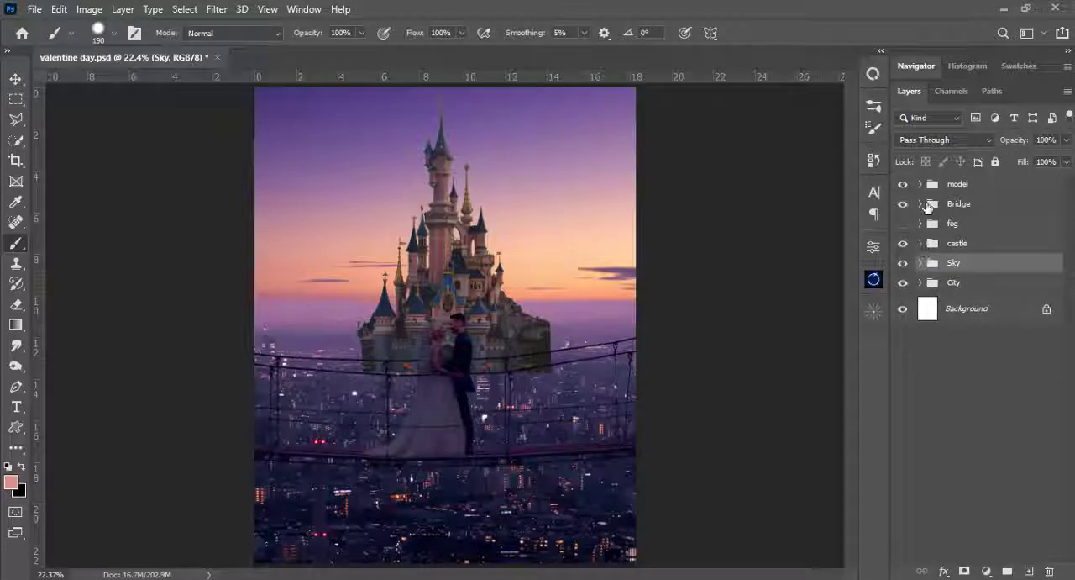
{"action": "left_click", "coordinate": [919, 263]}
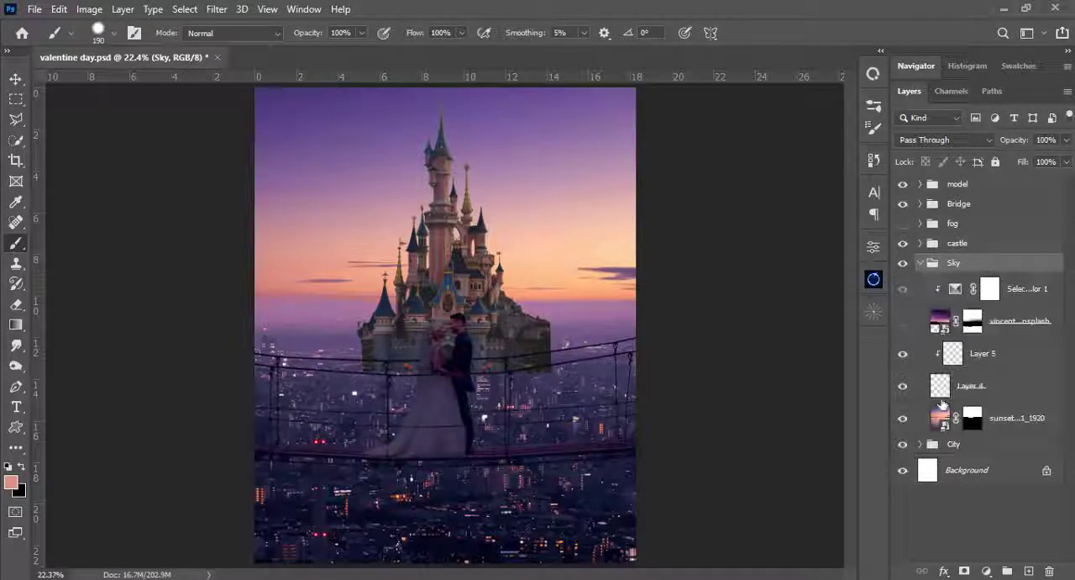
{"action": "left_click", "coordinate": [908, 327]}
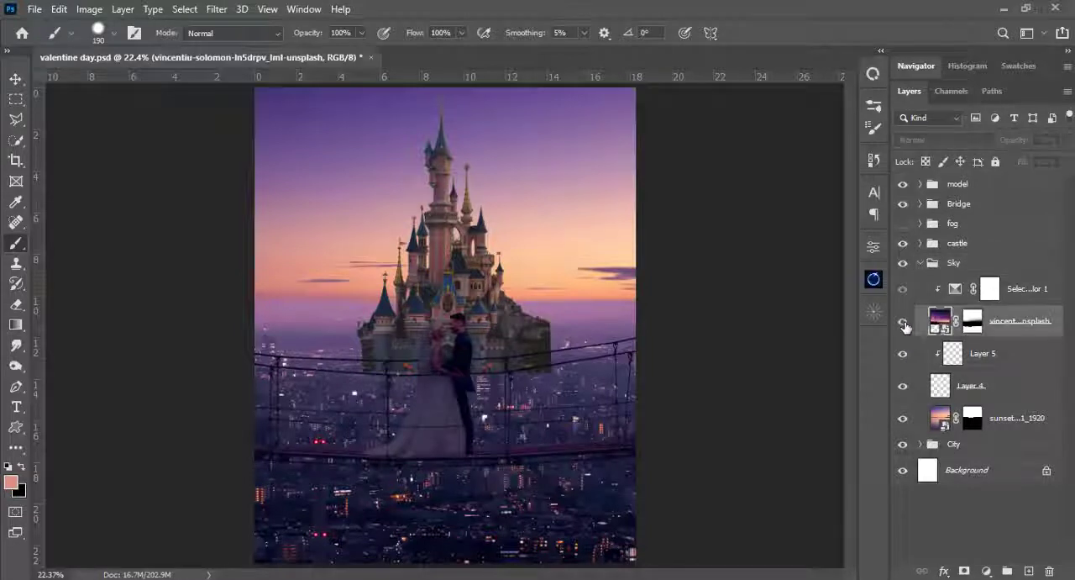
{"action": "left_click", "coordinate": [903, 325]}
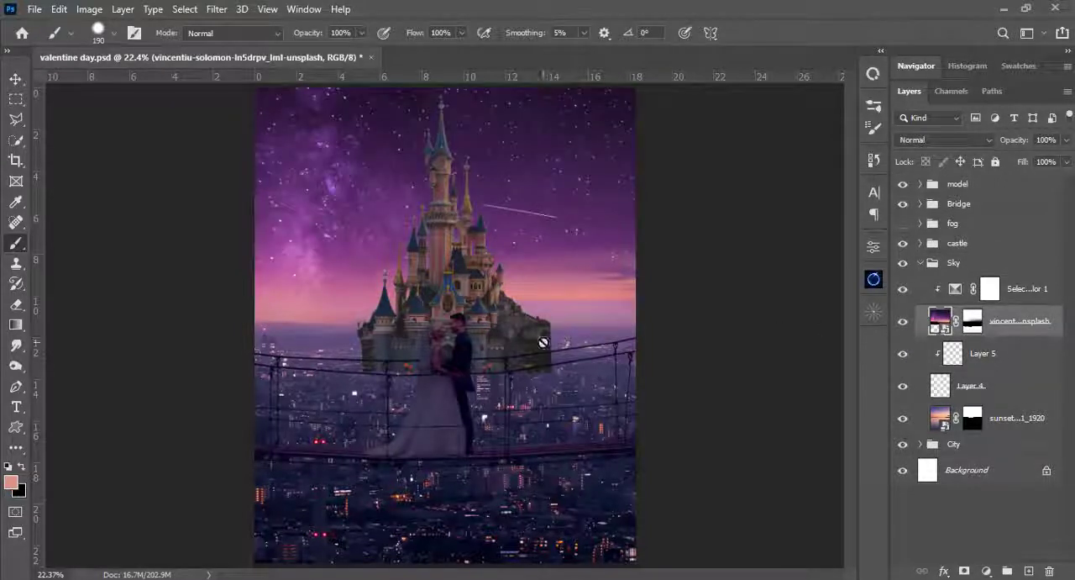
- Target the starry sky layer's mask and set a black soft brush to 228 px, 0% hardness and 8% opacity
{"action": "left_click", "coordinate": [973, 321]}
{"action": "key", "text": "d"}
{"action": "right_click", "coordinate": [442, 193]}
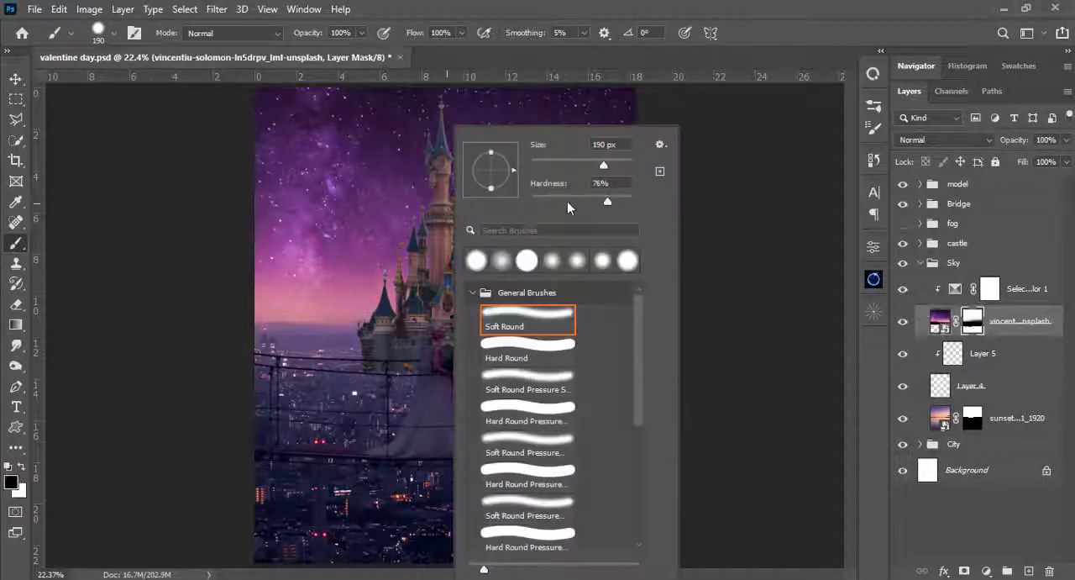
{"action": "key", "text": "Escape"}
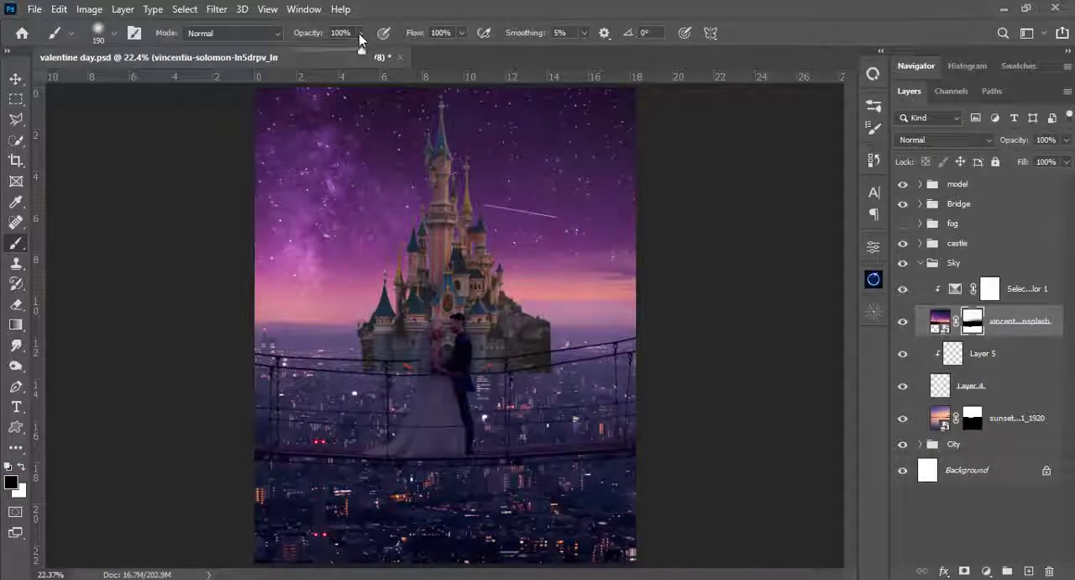
{"action": "key", "text": "0"}
{"action": "key", "text": "8"}
{"action": "right_click", "coordinate": [384, 110]}
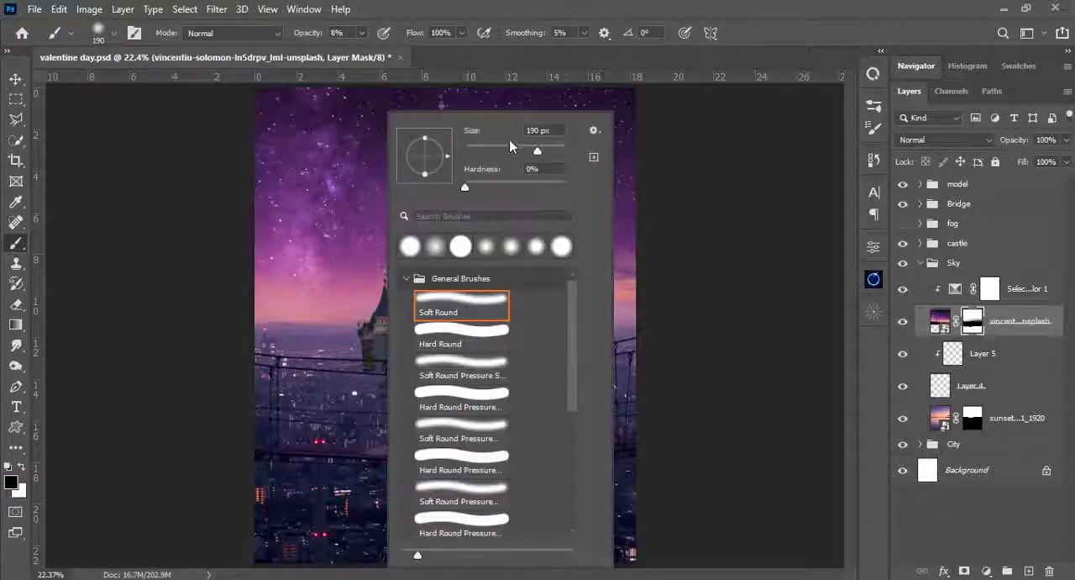
{"action": "key", "text": "Return"}
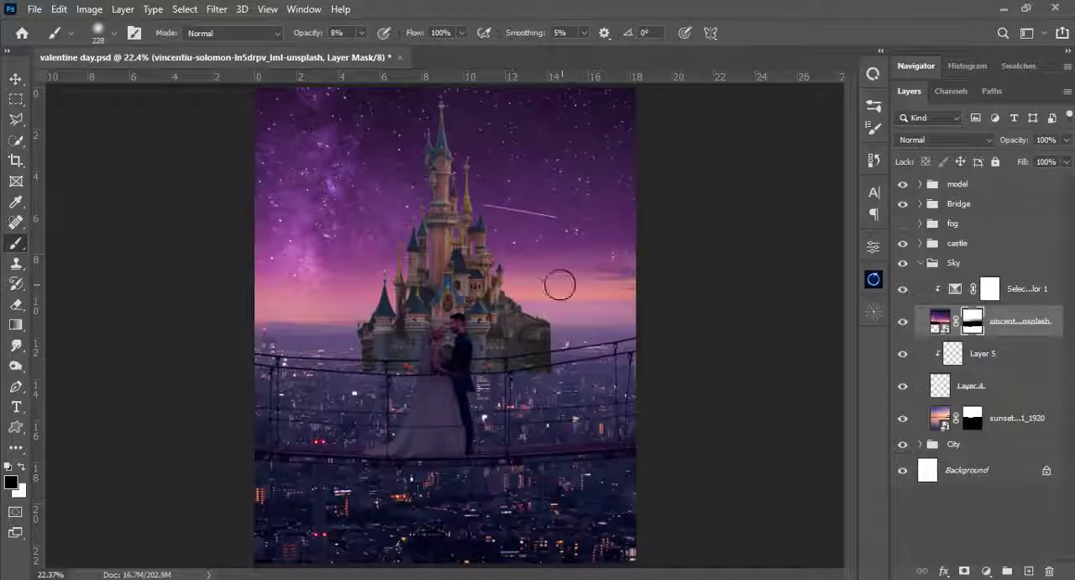
- Enlarge the soft brush to 385 px and blend the starry sky's mask along the horizon at 8% opacity
{"action": "key", "text": "x"}
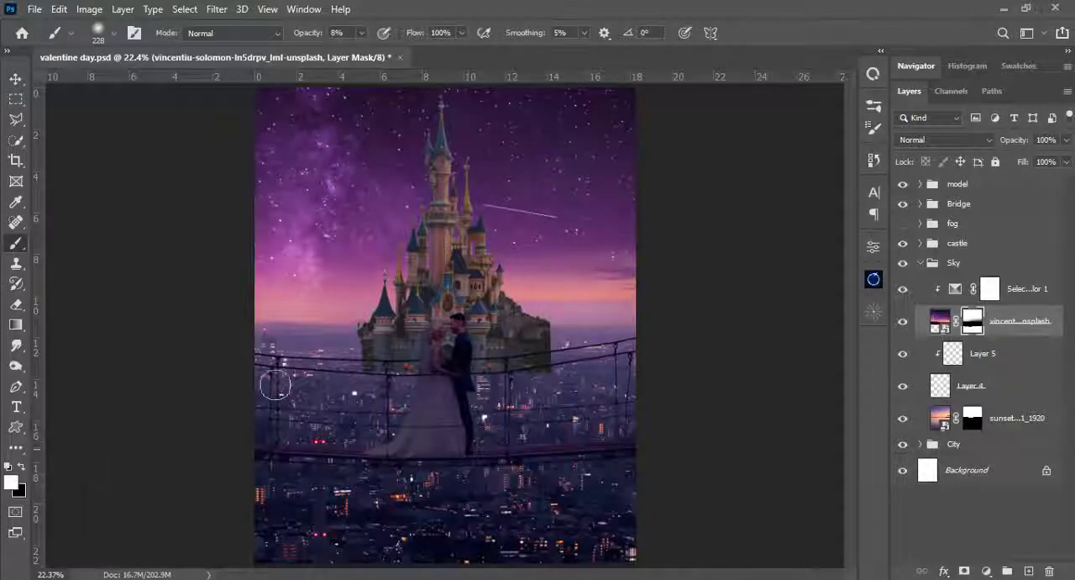
{"action": "right_click", "coordinate": [605, 292]}
{"action": "left_click_drag", "start_coordinate": [775, 170], "coordinate": [773, 169]}
{"action": "key", "text": "Return"}
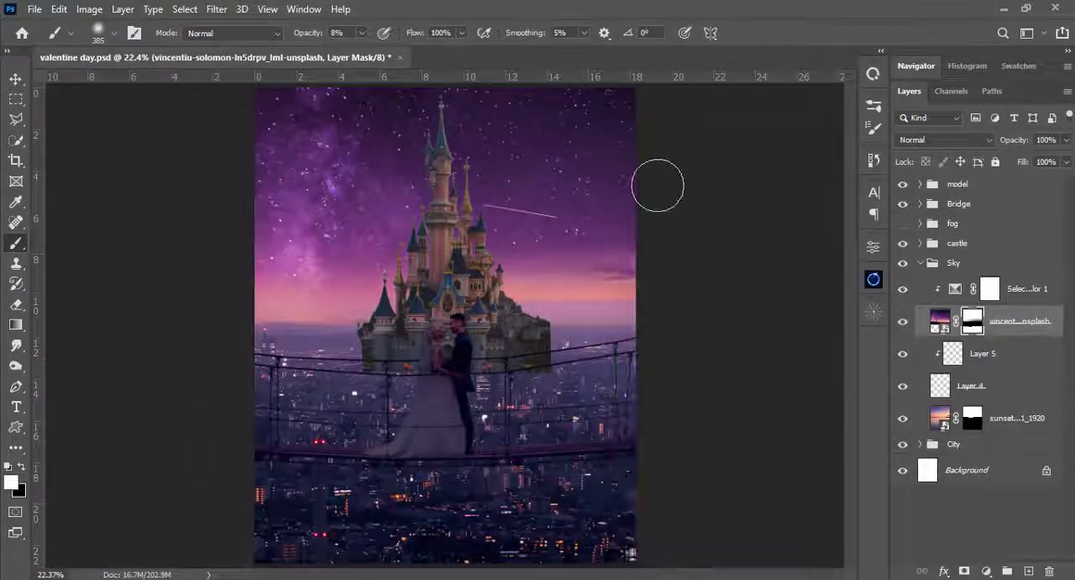
{"action": "key", "text": "x"}
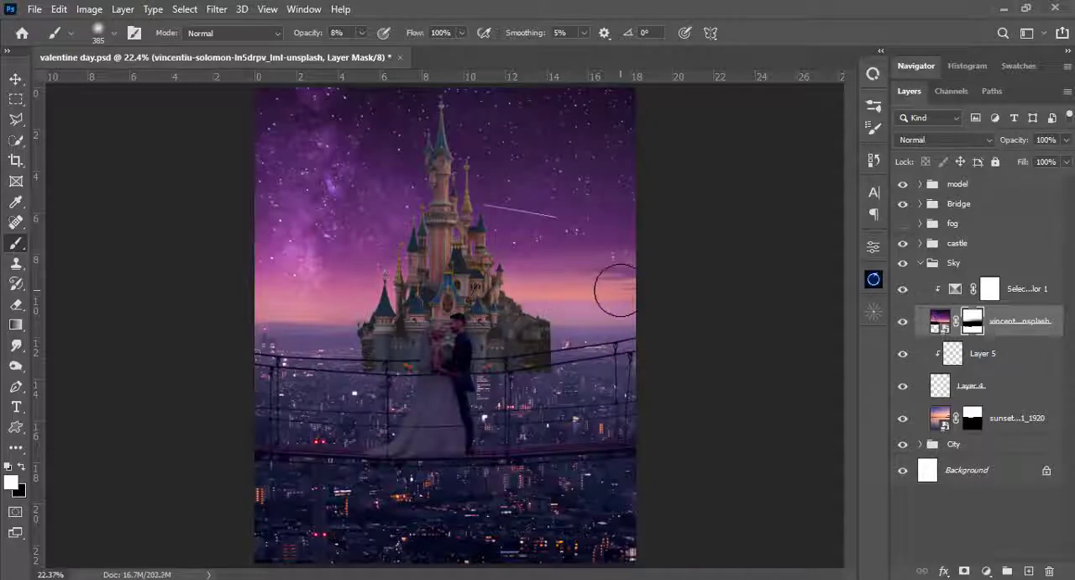
{"action": "mouse_move", "coordinate": [562, 299]}
{"action": "left_mouse_down"}
{"action": "mouse_move", "coordinate": [433, 303]}
{"action": "mouse_move", "coordinate": [583, 303]}
{"action": "mouse_move", "coordinate": [288, 312]}
{"action": "mouse_move", "coordinate": [347, 321]}
{"action": "left_mouse_up"}
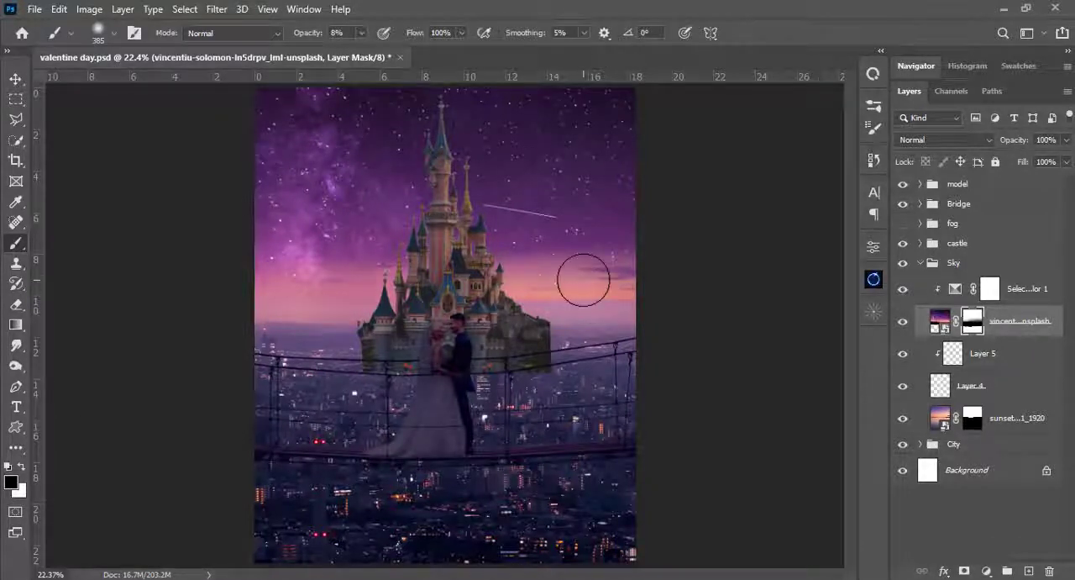
- Compare the image with and without the starry sky, and mask it in black along the horizon with a 352 px brush at 14% opacity
{"action": "key", "text": "ctrl+plus"}
{"action": "key", "text": "ctrl+plus"}
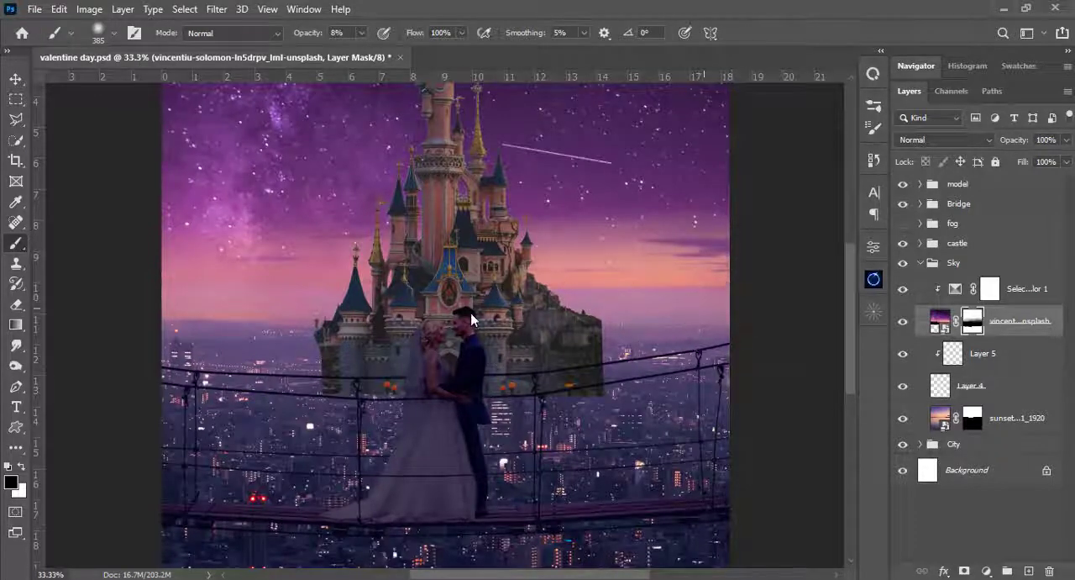
{"action": "left_click", "coordinate": [904, 322]}
{"action": "left_click", "coordinate": [904, 321]}
{"action": "left_click_drag", "start_coordinate": [379, 352], "coordinate": [346, 321]}
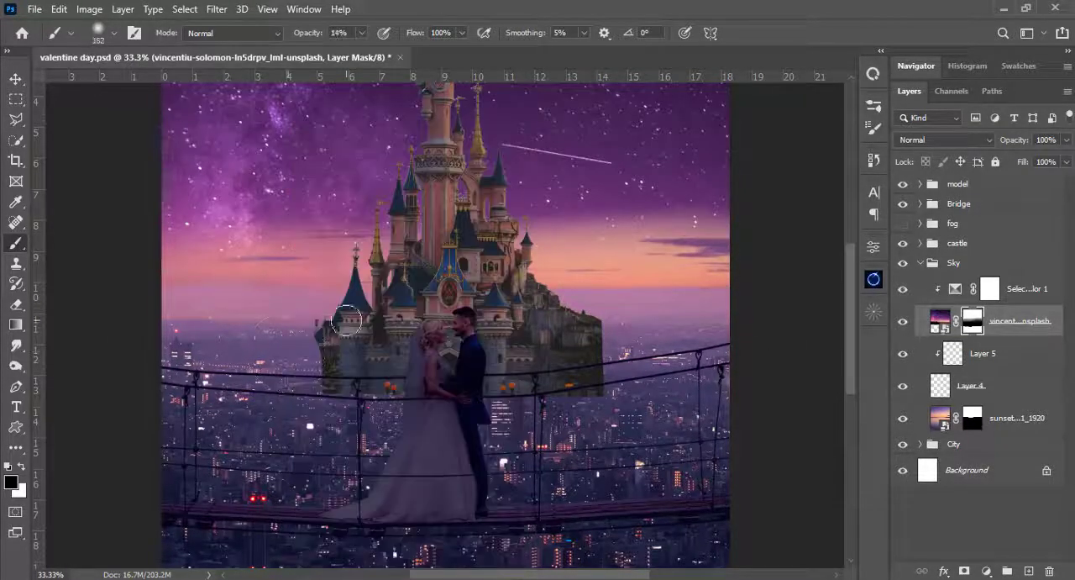
{"action": "left_click_drag", "start_coordinate": [165, 270], "coordinate": [408, 264]}
- Soften the starry sky's lower transition across the full width with a 400 px black brush at 4% opacity
{"action": "left_click_drag", "start_coordinate": [294, 148], "coordinate": [306, 158]}
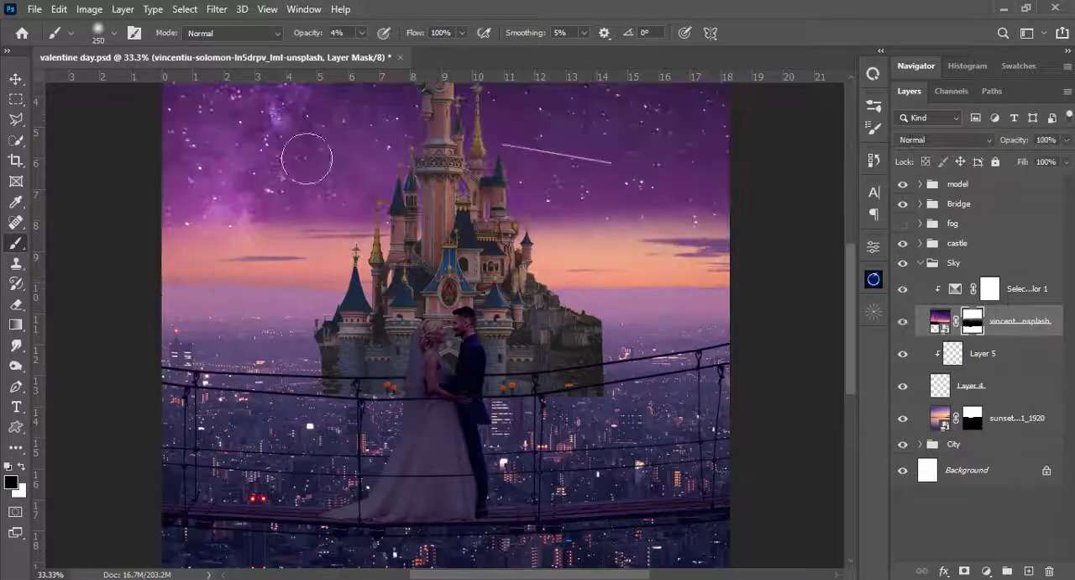
{"action": "key", "text": "bracketright"}
{"action": "key", "text": "bracketright"}
{"action": "mouse_move", "coordinate": [684, 264]}
{"action": "left_mouse_down"}
{"action": "mouse_move", "coordinate": [571, 251]}
{"action": "mouse_move", "coordinate": [372, 256]}
{"action": "mouse_move", "coordinate": [256, 274]}
{"action": "mouse_move", "coordinate": [551, 262]}
{"action": "mouse_move", "coordinate": [161, 248]}
{"action": "left_mouse_up"}
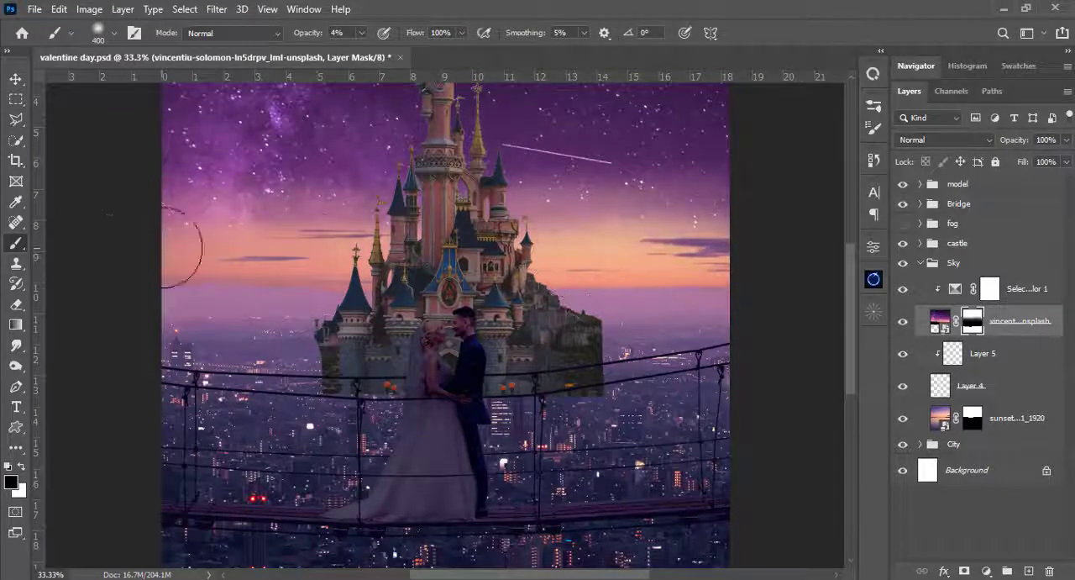
{"action": "key", "text": "ctrl+0"}
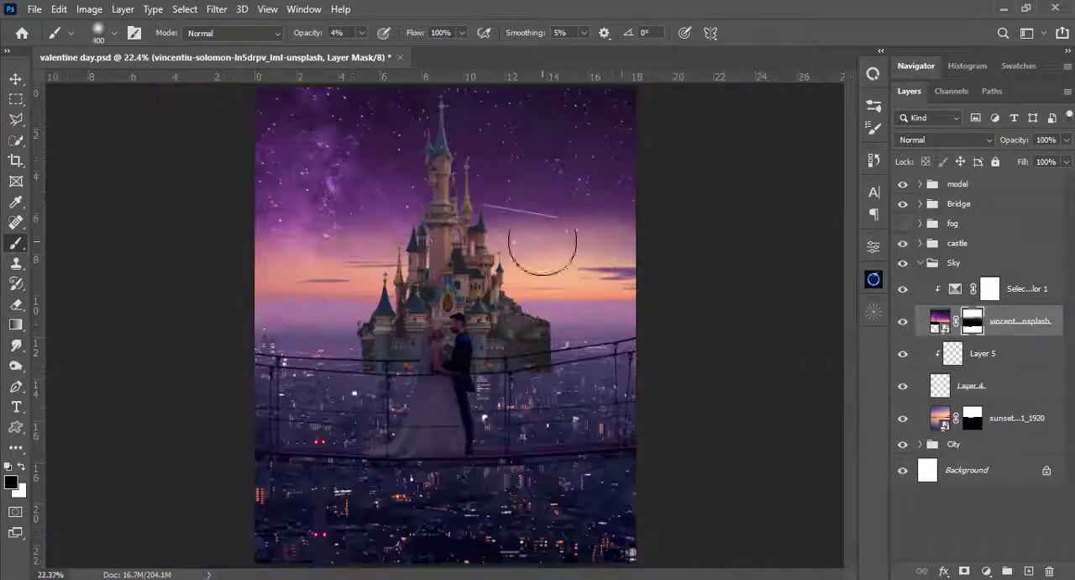
- Bring back some starry sky above the sunset band and castle by painting white on the mask with a 300 px brush at 4% opacity
{"action": "key", "text": "x"}
{"action": "key", "text": "bracketleft"}
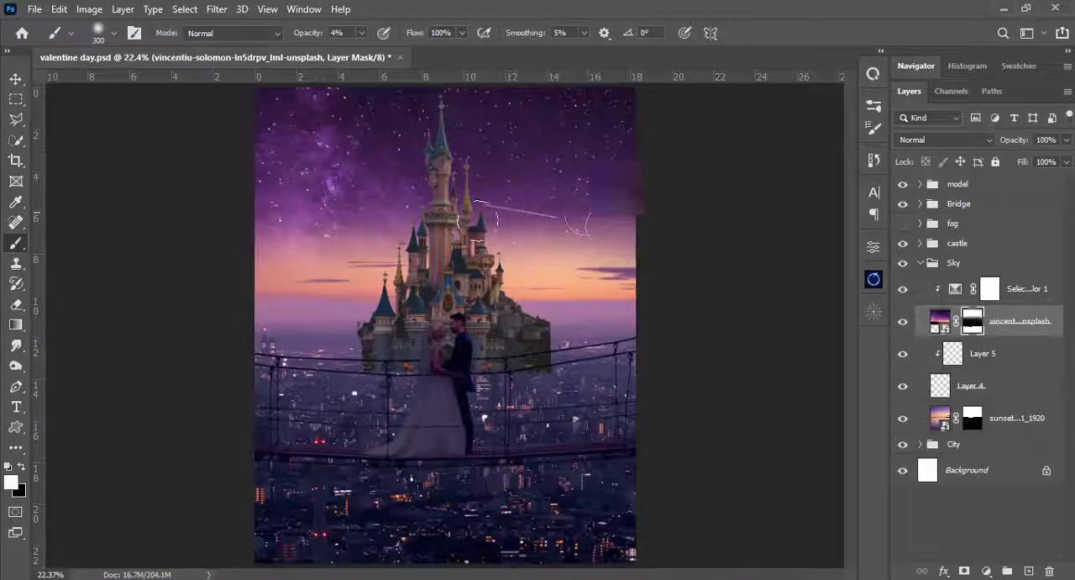
{"action": "mouse_move", "coordinate": [479, 220]}
{"action": "left_mouse_down"}
{"action": "mouse_move", "coordinate": [490, 236]}
{"action": "mouse_move", "coordinate": [452, 260]}
{"action": "left_mouse_up"}
{"action": "key", "text": "ctrl+minus"}
{"action": "key", "text": "ctrl+minus"}
{"action": "key", "text": "ctrl+0"}
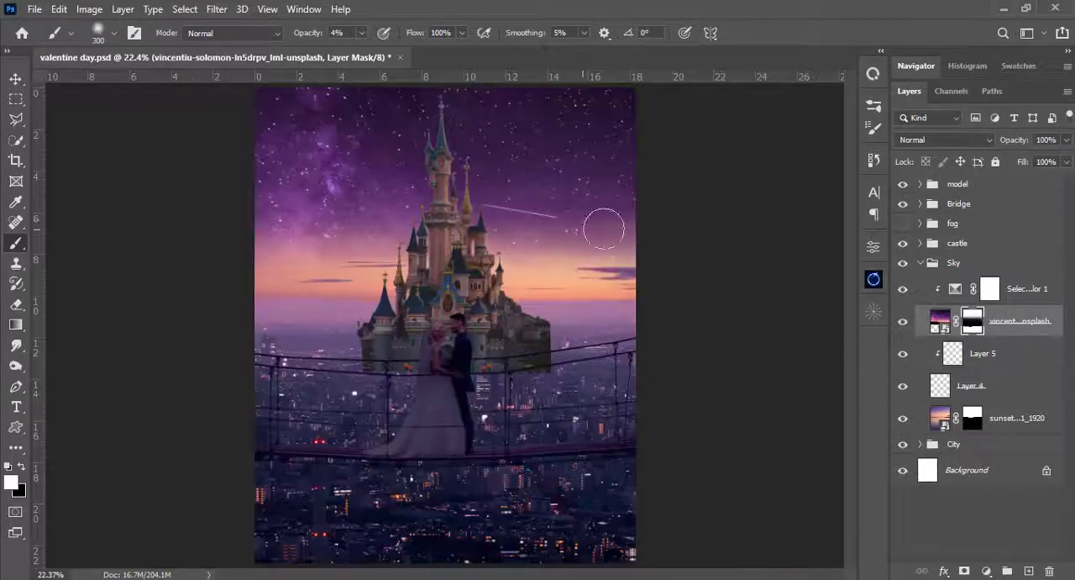
{"action": "mouse_move", "coordinate": [604, 228]}
{"action": "left_mouse_down"}
{"action": "mouse_move", "coordinate": [360, 225]}
{"action": "mouse_move", "coordinate": [334, 269]}
{"action": "mouse_move", "coordinate": [523, 274]}
{"action": "mouse_move", "coordinate": [253, 278]}
{"action": "mouse_move", "coordinate": [629, 300]}
{"action": "mouse_move", "coordinate": [466, 360]}
{"action": "mouse_move", "coordinate": [448, 340]}
{"action": "left_mouse_up"}
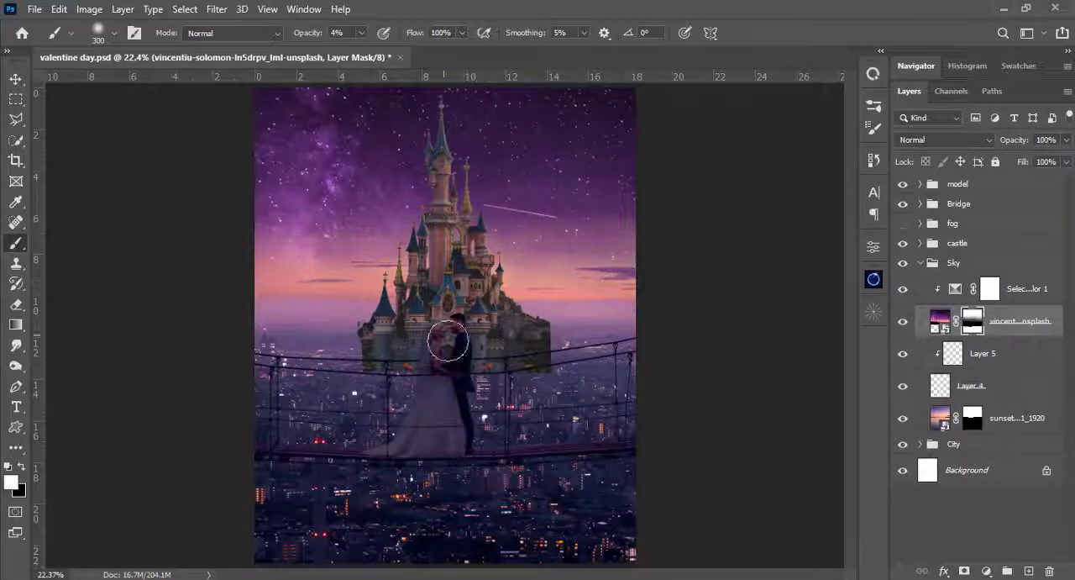
- Fade the starry sky on both sides of the castle by painting black on its mask, reducing the brush to 200 px
{"action": "key", "text": "ctrl+plus"}
{"action": "key", "text": "ctrl+plus"}
{"action": "key", "text": "x"}
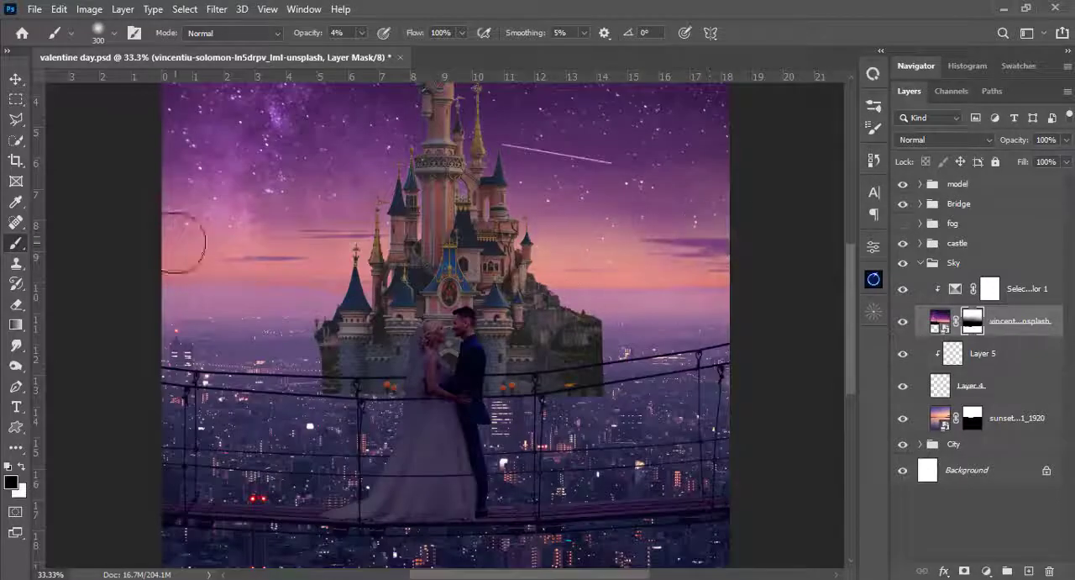
{"action": "scroll", "coordinate": [183, 242], "scroll_direction": "up", "scroll_amount": 2}
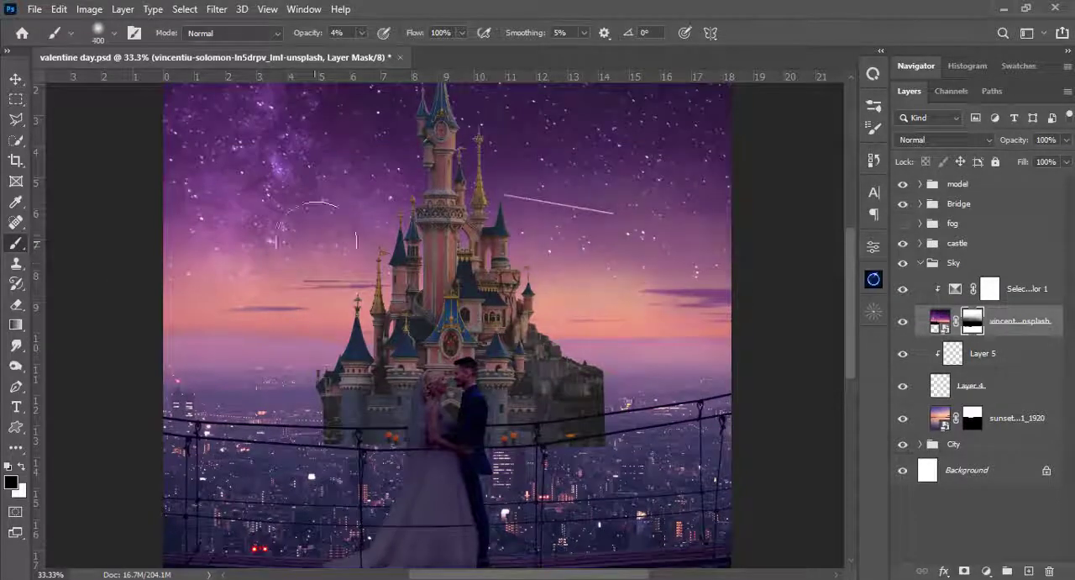
{"action": "key", "text": "x"}
{"action": "key", "text": "x"}
{"action": "key", "text": "bracketleft"}
{"action": "key", "text": "bracketleft"}
{"action": "mouse_move", "coordinate": [616, 273]}
{"action": "left_mouse_down"}
{"action": "mouse_move", "coordinate": [675, 275]}
{"action": "mouse_move", "coordinate": [573, 265]}
{"action": "left_mouse_up"}
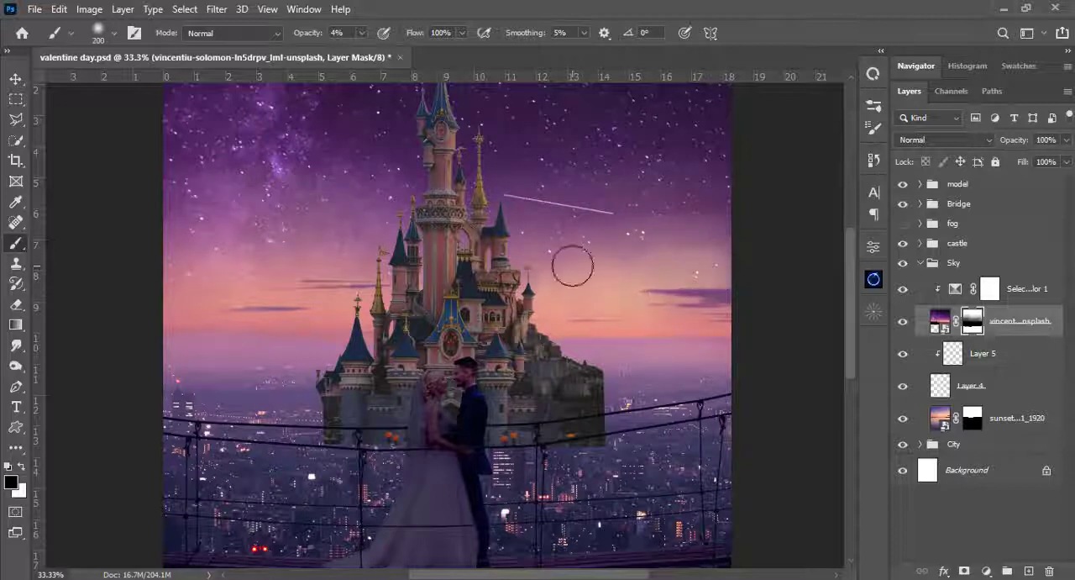
- Touch up the starry sky's mask around the horizon cloud streaks with a small black brush of 175 to 200 px at 4% opacity
{"action": "key", "text": "bracketleft"}
{"action": "key", "text": "x"}
{"action": "key", "text": "ctrl+0"}
{"action": "key", "text": "ctrl+plus"}
{"action": "key", "text": "ctrl+plus"}
{"action": "key", "text": "x"}
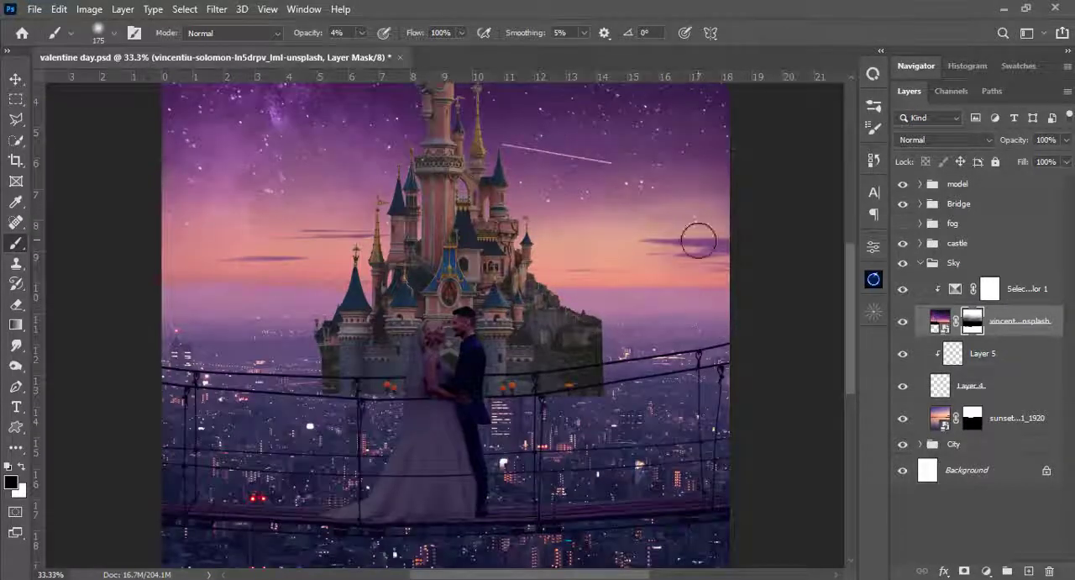
{"action": "key", "text": "bracketright"}
{"action": "key", "text": "bracketright"}
{"action": "key", "text": "bracketright"}
{"action": "key", "text": "bracketright"}
{"action": "key", "text": "bracketright"}
{"action": "key", "text": "bracketright"}
{"action": "key", "text": "bracketright"}
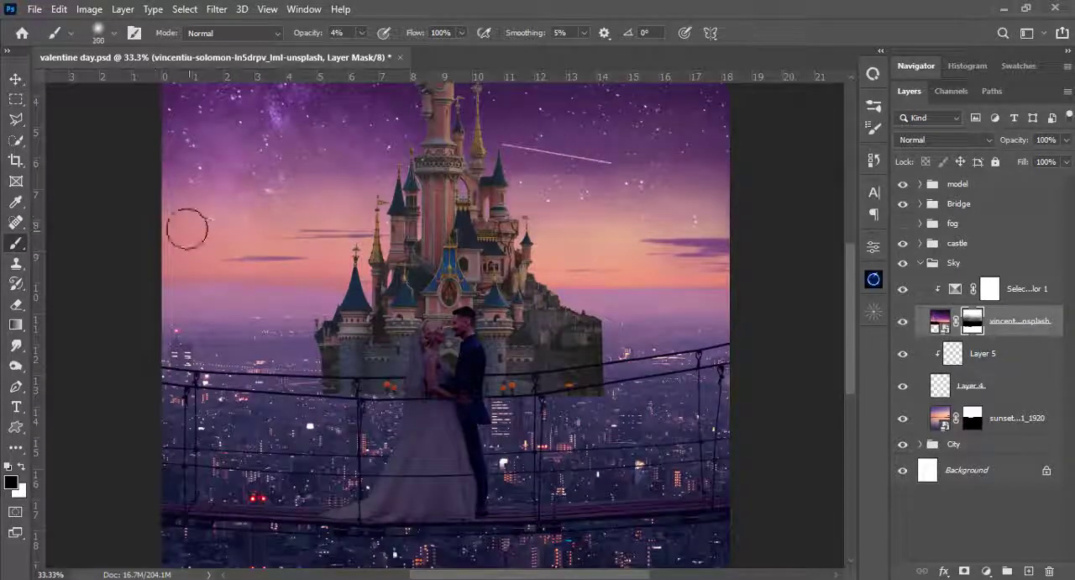
- Finish blending the starry sky's mask with a 175 px white brush at 4% opacity and make the fog group visible
{"action": "key", "text": "ctrl+0"}
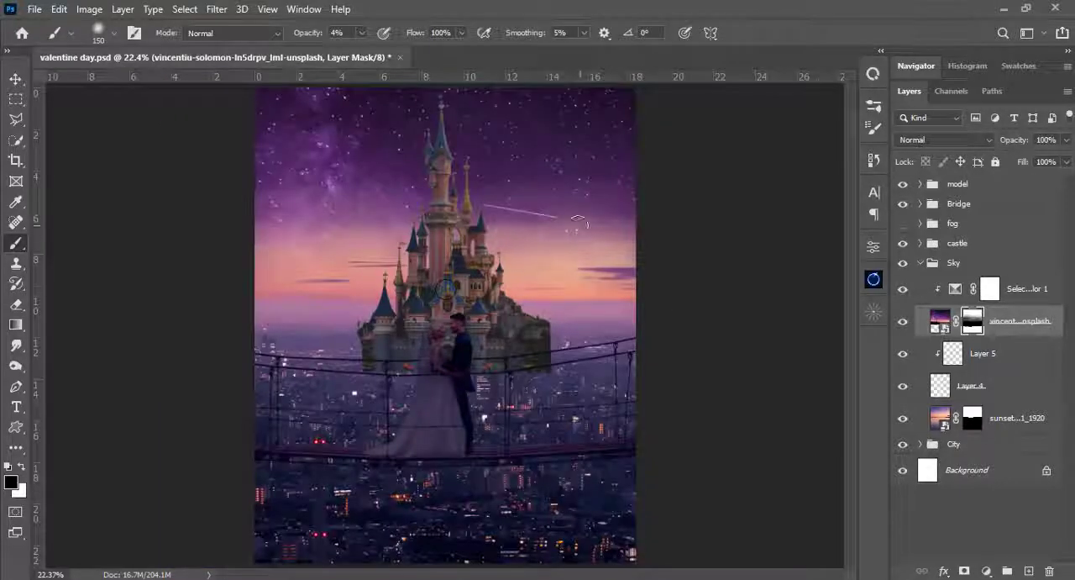
{"action": "key", "text": "bracketright"}
{"action": "key", "text": "x"}
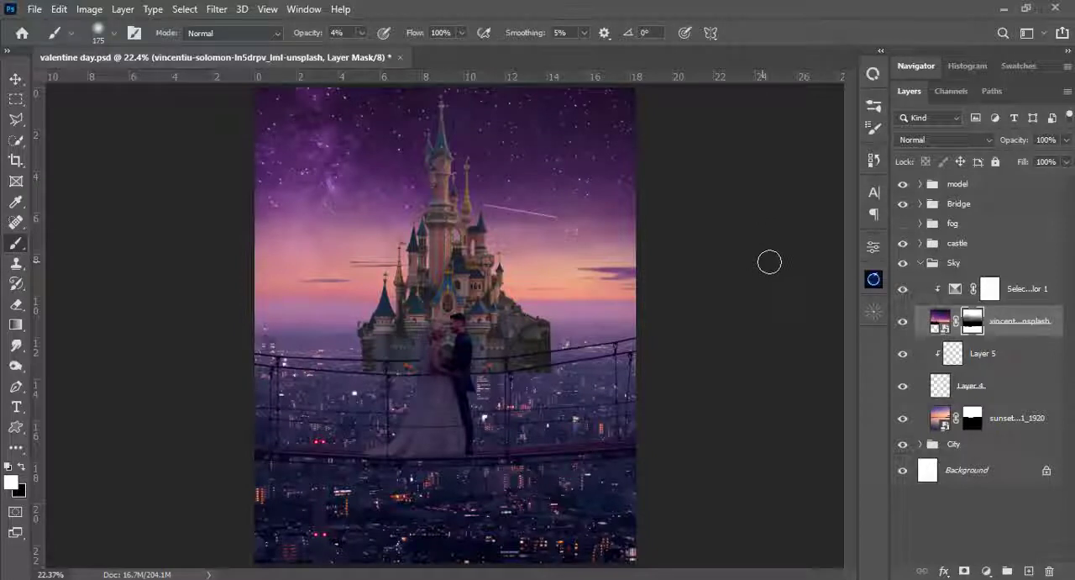
{"action": "left_click", "coordinate": [903, 223]}
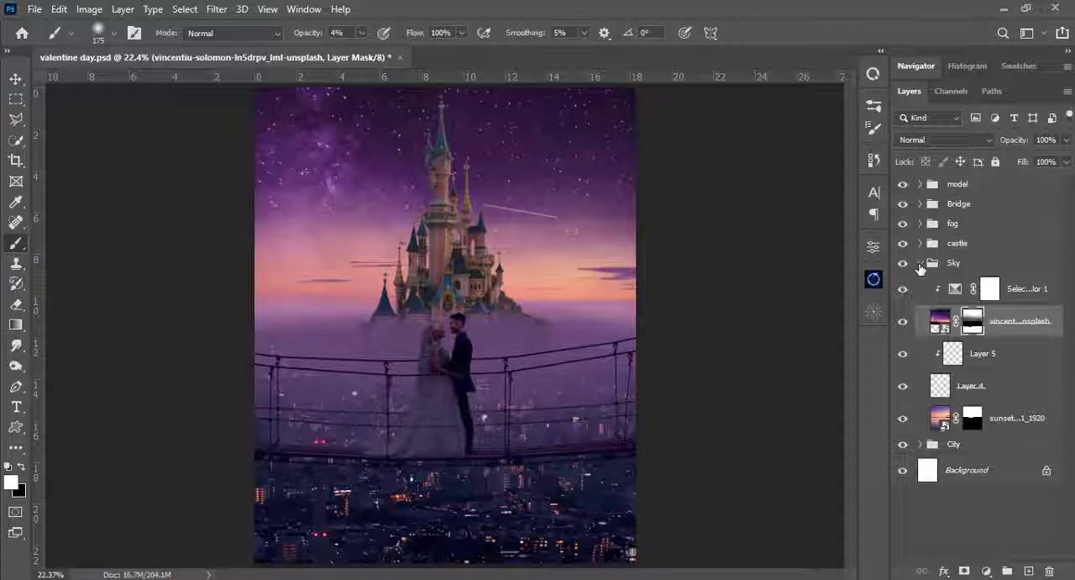
- Collapse the Sky group, open the fog group and delete Layer 3 after checking its effect on the image
{"action": "left_click", "coordinate": [921, 265]}
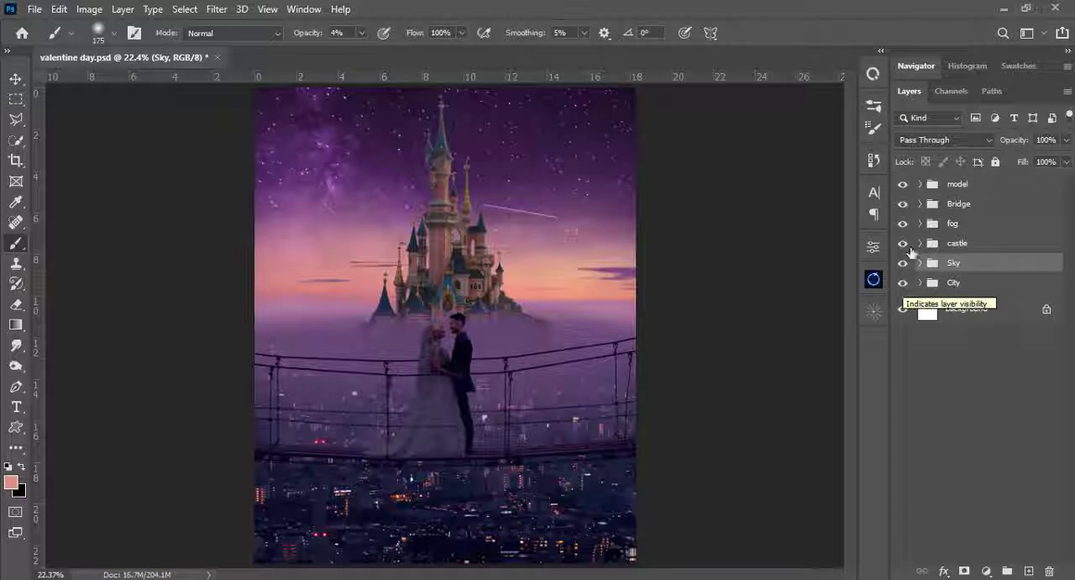
{"action": "left_click", "coordinate": [935, 227]}
{"action": "left_click", "coordinate": [921, 224]}
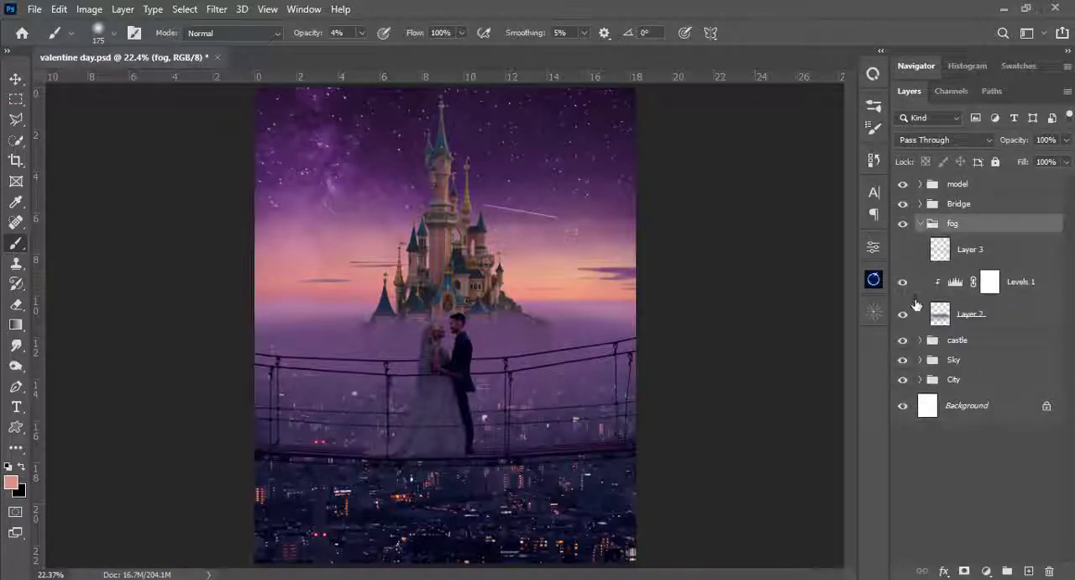
{"action": "left_click", "coordinate": [905, 251]}
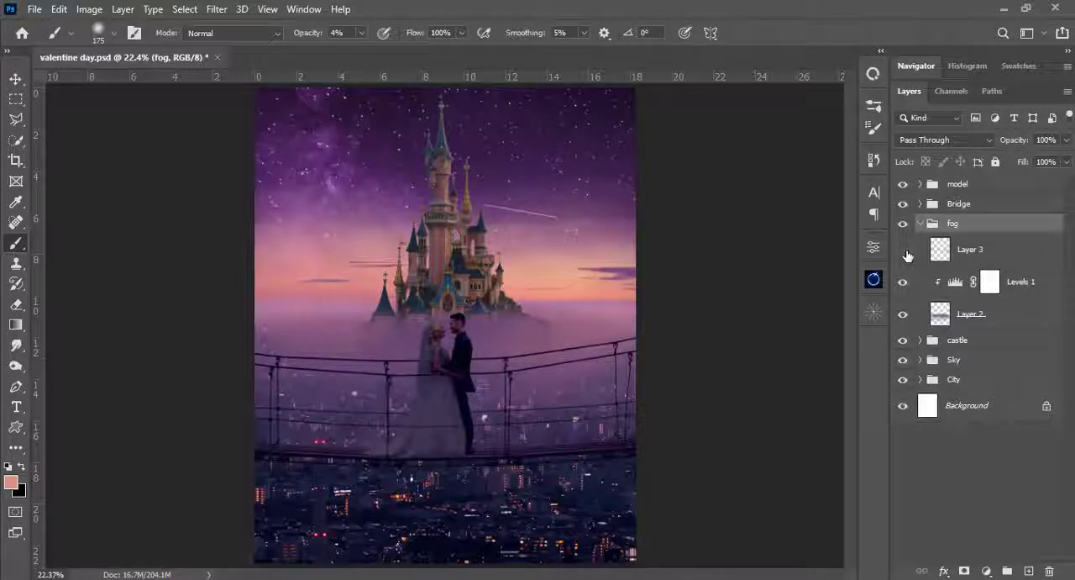
{"action": "left_click", "coordinate": [905, 252]}
{"action": "left_click", "coordinate": [933, 254]}
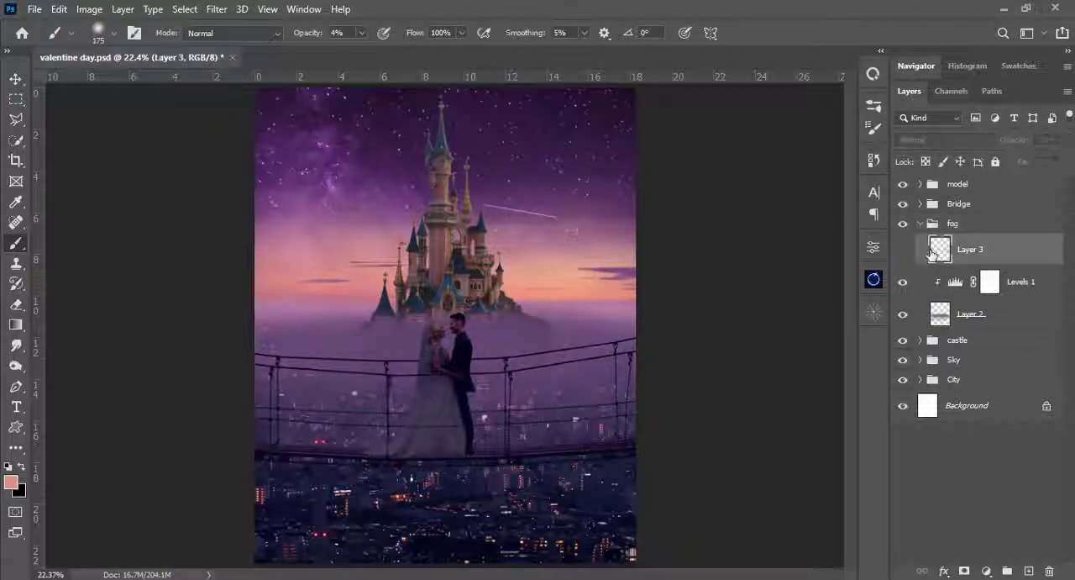
{"action": "key", "text": "Delete"}
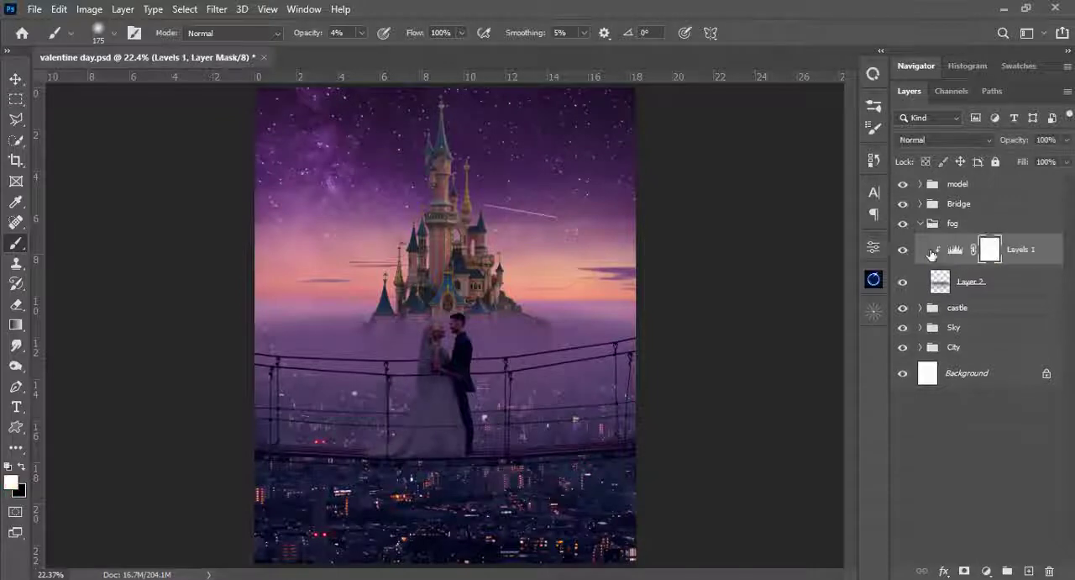
- Put the fog on Layer 2 into its own group and clip the Levels 1 adjustment to that group
{"action": "left_click", "coordinate": [958, 289], "text": "shift"}
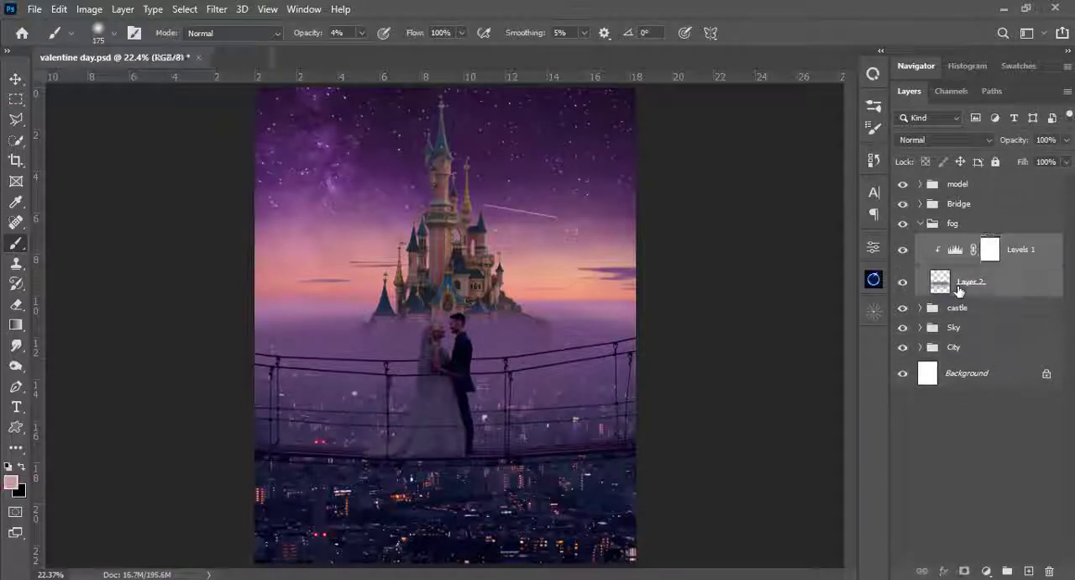
{"action": "left_click", "coordinate": [959, 288]}
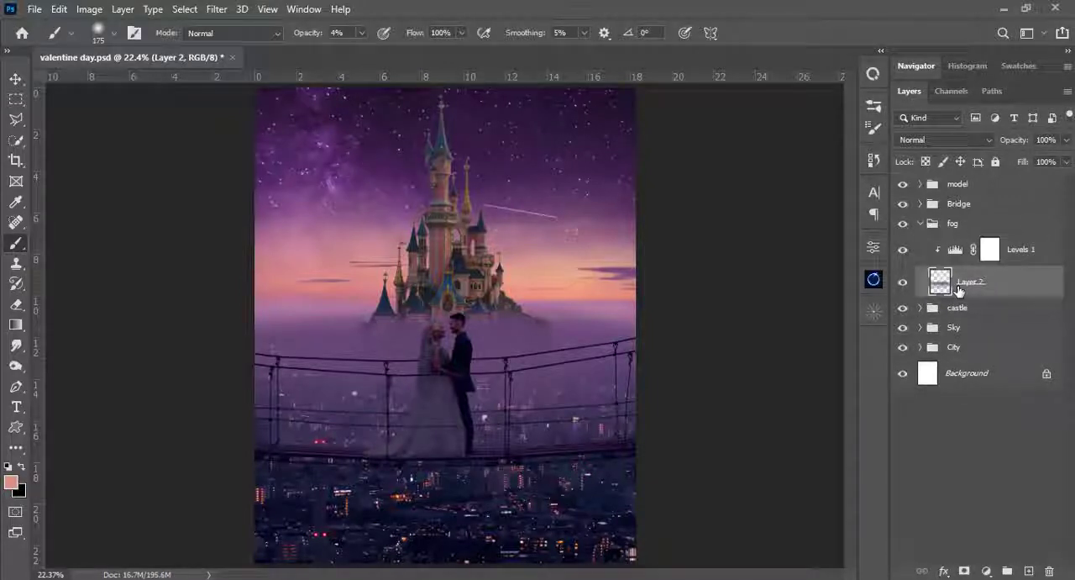
{"action": "key", "text": "ctrl+g"}
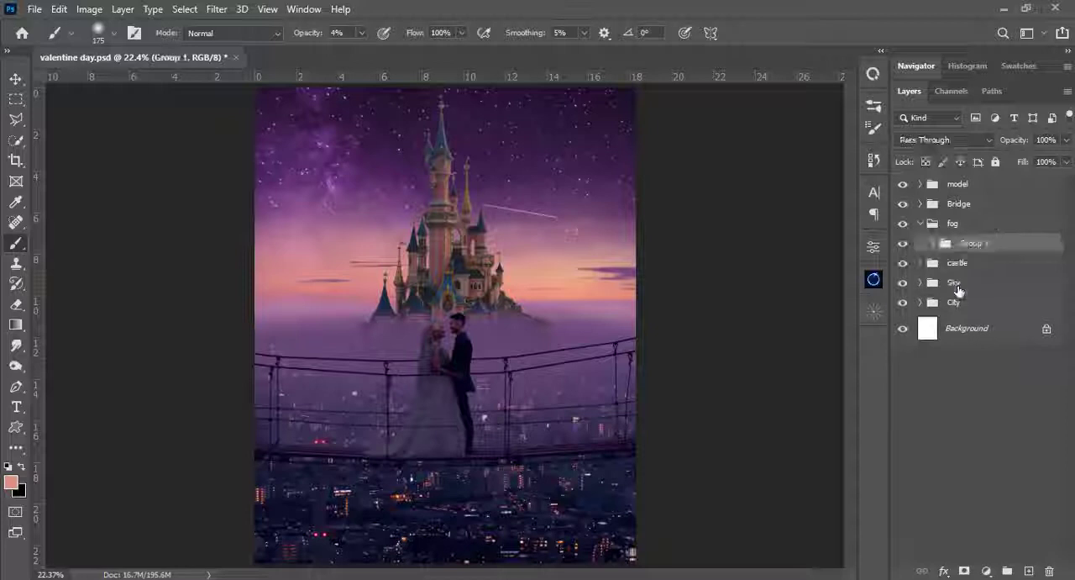
{"action": "left_click", "coordinate": [933, 244]}
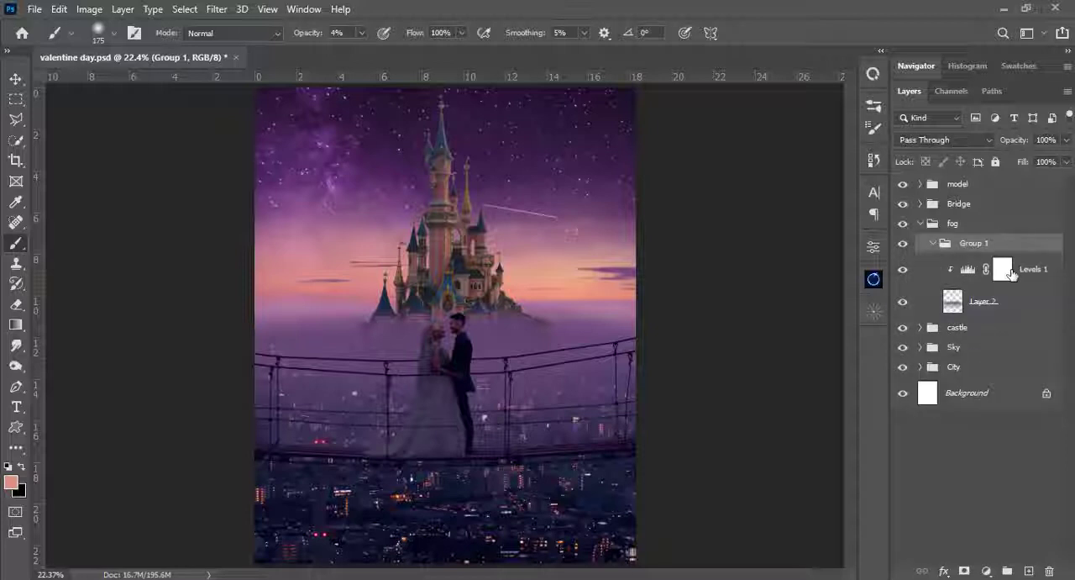
{"action": "left_click_drag", "start_coordinate": [1002, 269], "coordinate": [1009, 239]}
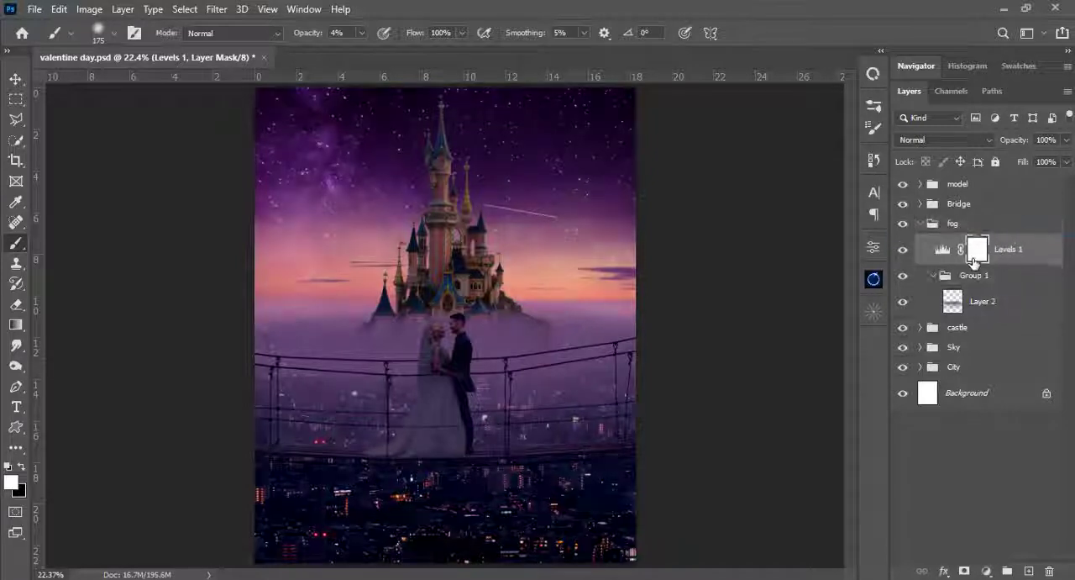
{"action": "left_click", "coordinate": [944, 258], "text": "alt"}
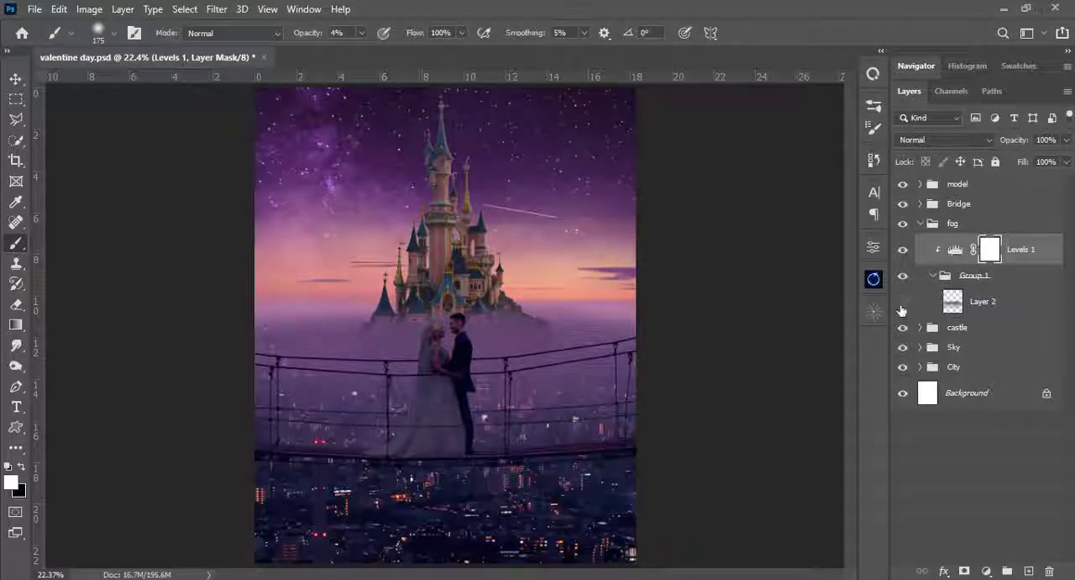
- Duplicate the Layer 2 fog, move the copy down over the bridge and lower city, and collapse the fog groups
{"action": "left_click", "coordinate": [901, 310]}
{"action": "left_click", "coordinate": [901, 310]}
{"action": "key", "text": "ctrl+j"}
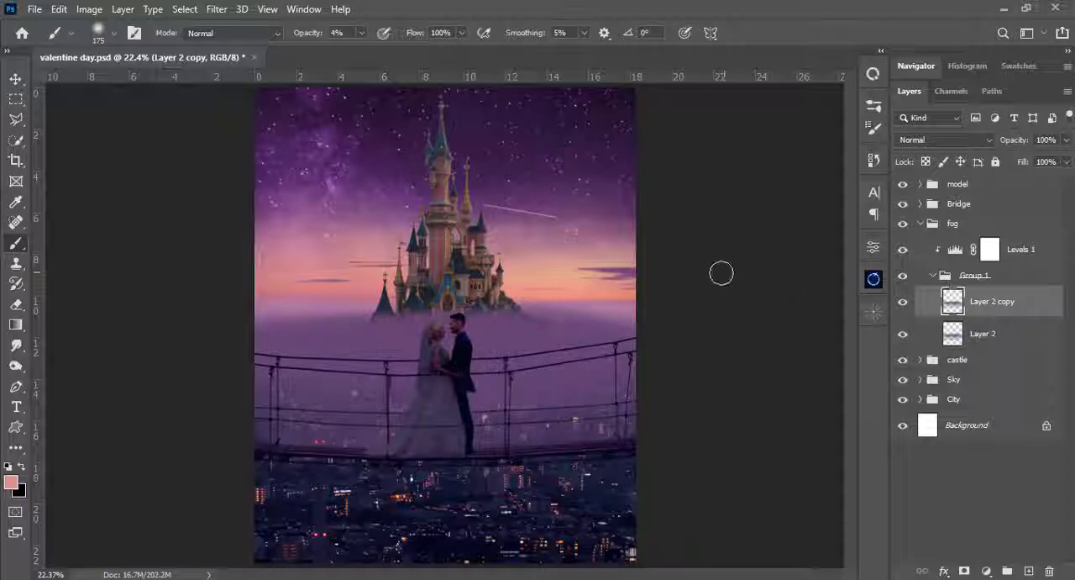
{"action": "key", "text": "v"}
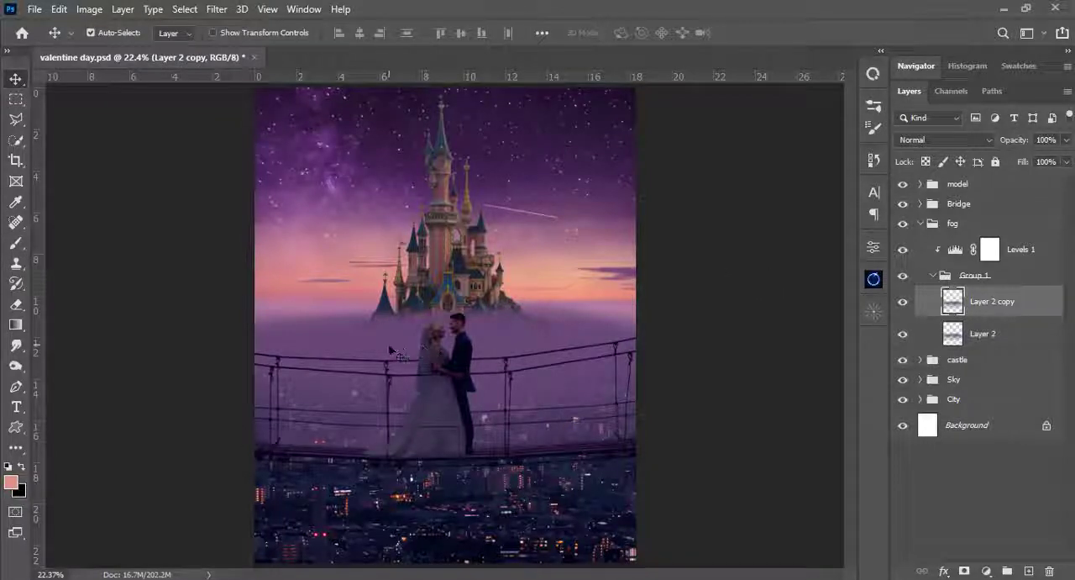
{"action": "left_click_drag", "start_coordinate": [395, 340], "coordinate": [379, 389]}
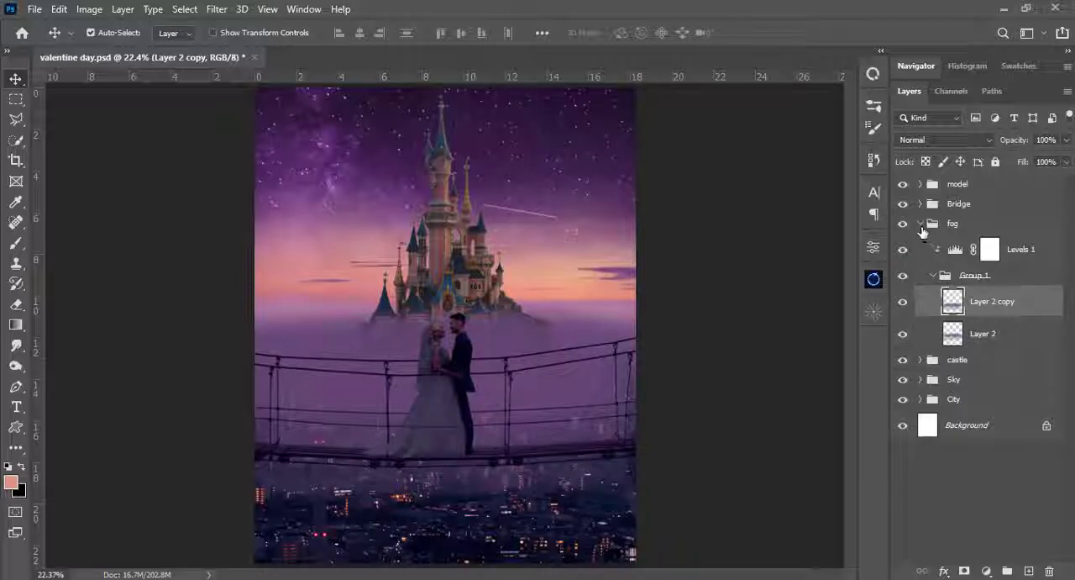
{"action": "left_click", "coordinate": [905, 303]}
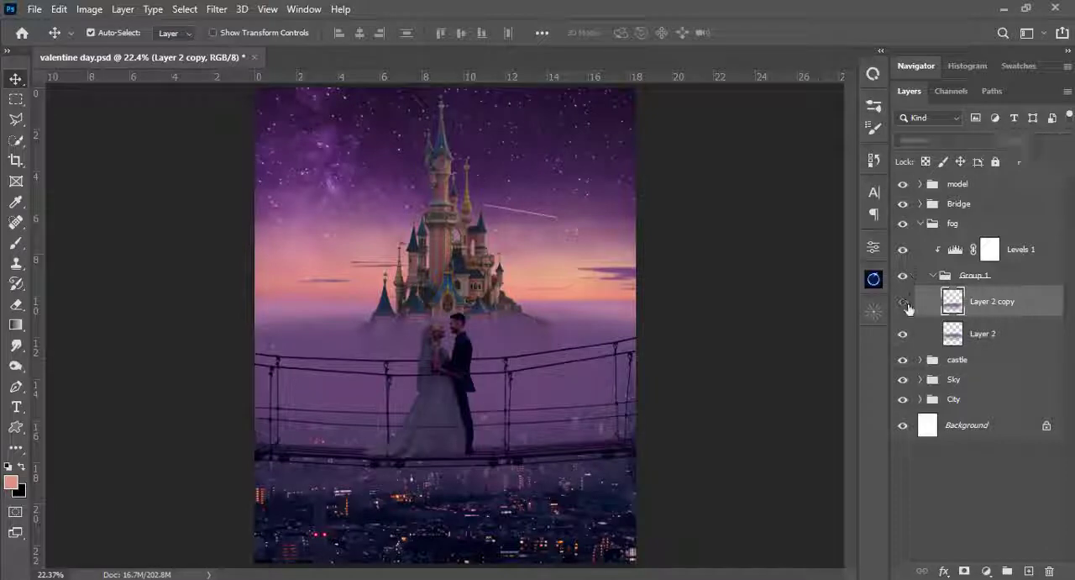
{"action": "left_click", "coordinate": [905, 302]}
{"action": "left_click", "coordinate": [936, 276]}
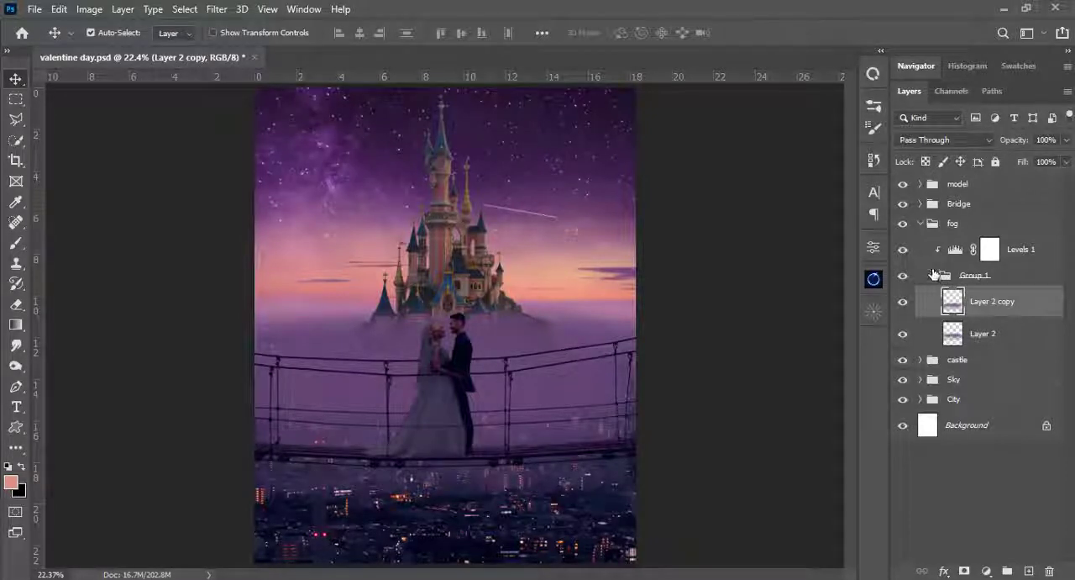
{"action": "left_click", "coordinate": [933, 276]}
{"action": "left_click", "coordinate": [921, 223]}
- Hide the fog group and compare the image with the Sky group hidden and shown
{"action": "left_click", "coordinate": [902, 223]}
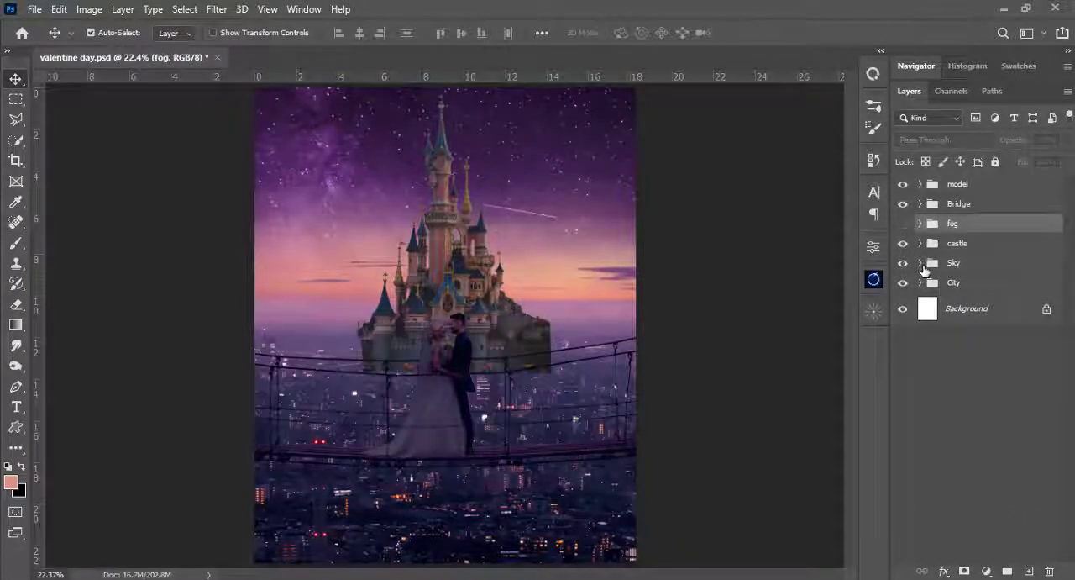
{"action": "left_click", "coordinate": [903, 283]}
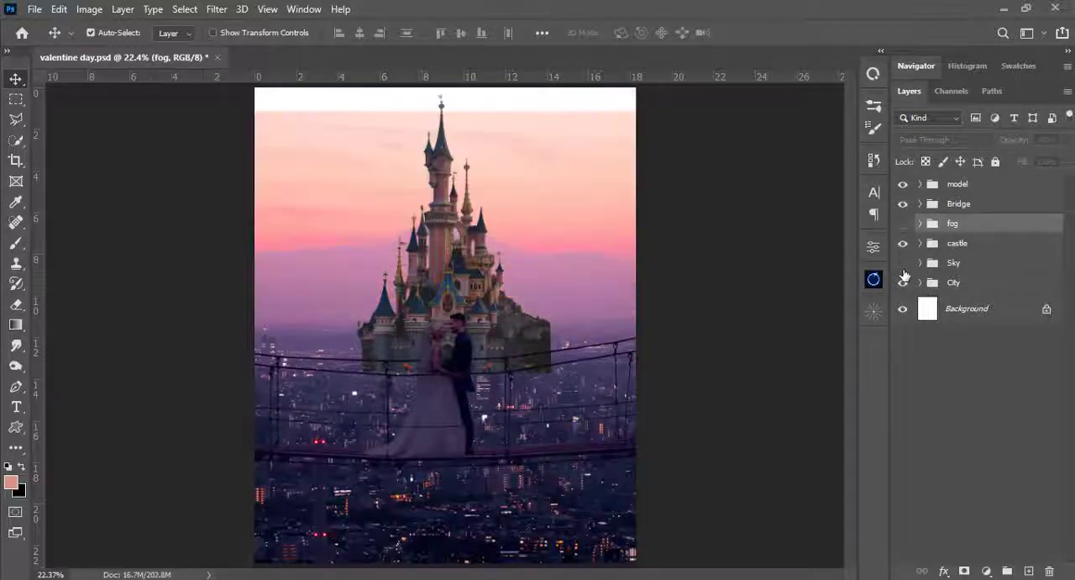
{"action": "left_click", "coordinate": [903, 283]}
{"action": "left_click", "coordinate": [903, 283]}
{"action": "left_click", "coordinate": [904, 283]}
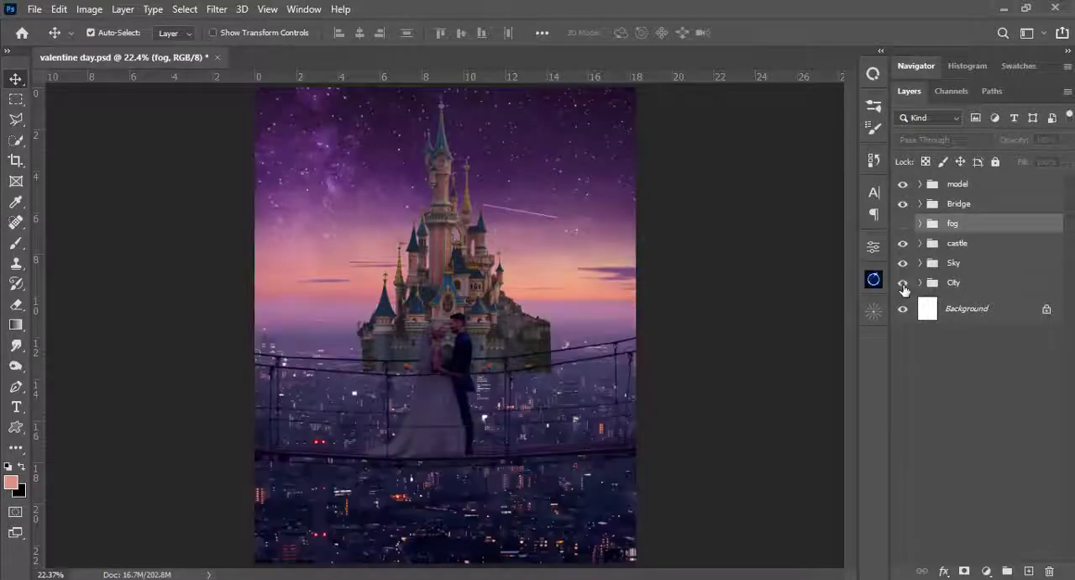
- Move the sunset image in the Sky group down to Y 1414 px and make the fog group visible
{"action": "left_click", "coordinate": [920, 263]}
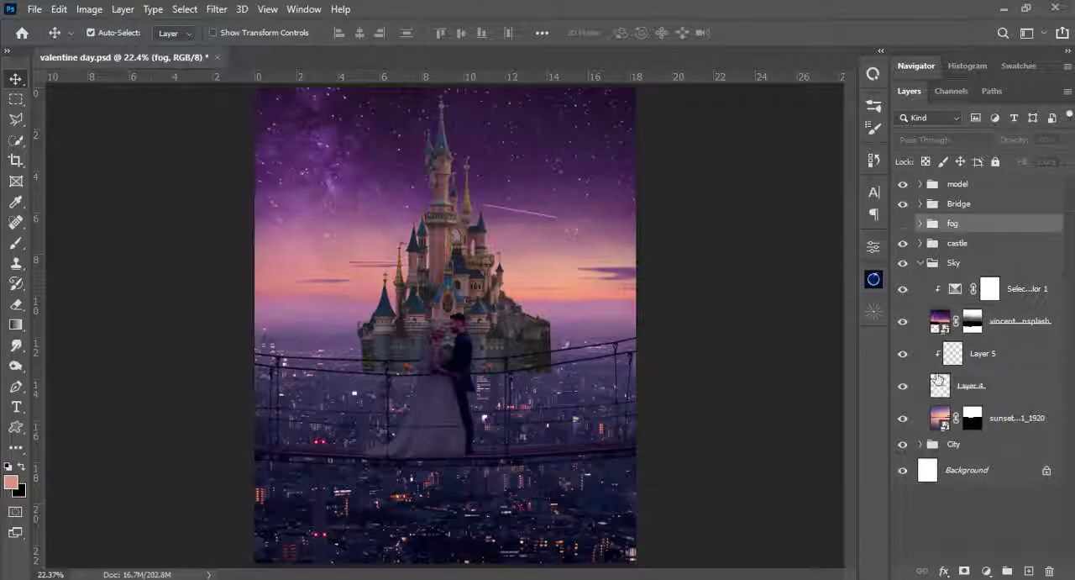
{"action": "left_click", "coordinate": [939, 418]}
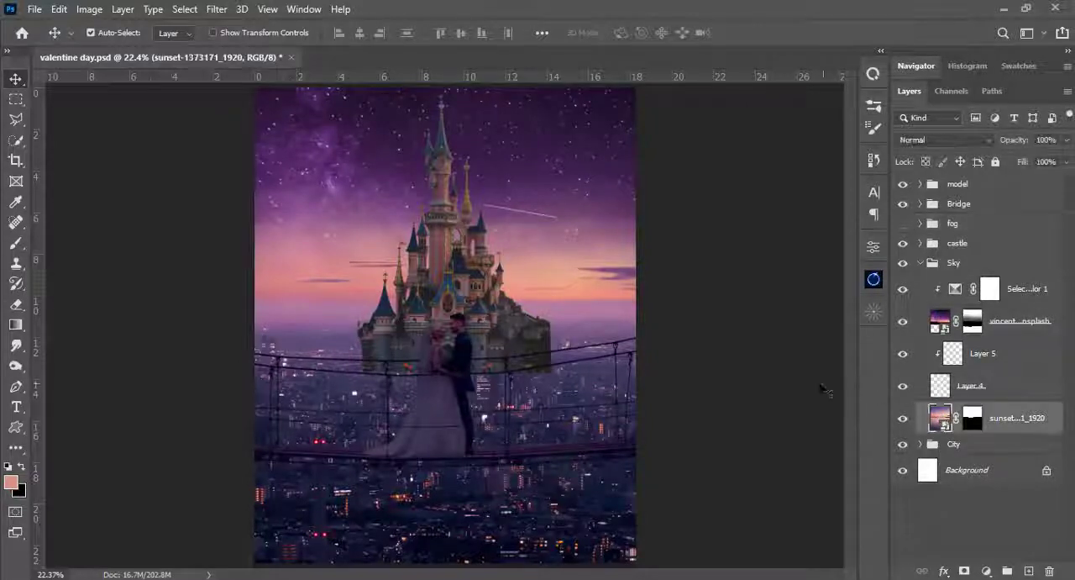
{"action": "key", "text": "ctrl+t"}
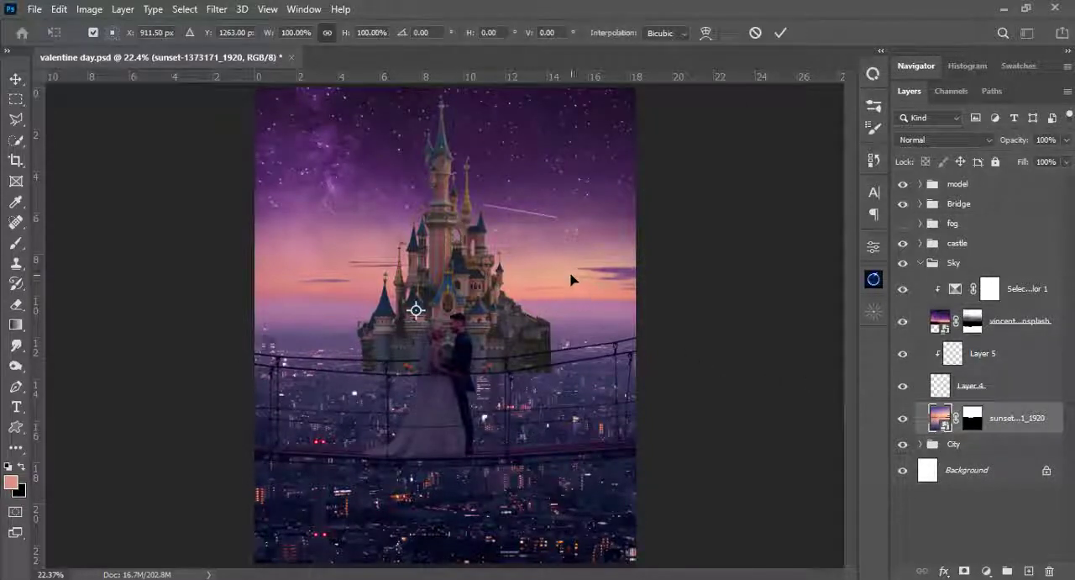
{"action": "left_click_drag", "start_coordinate": [569, 278], "coordinate": [625, 295]}
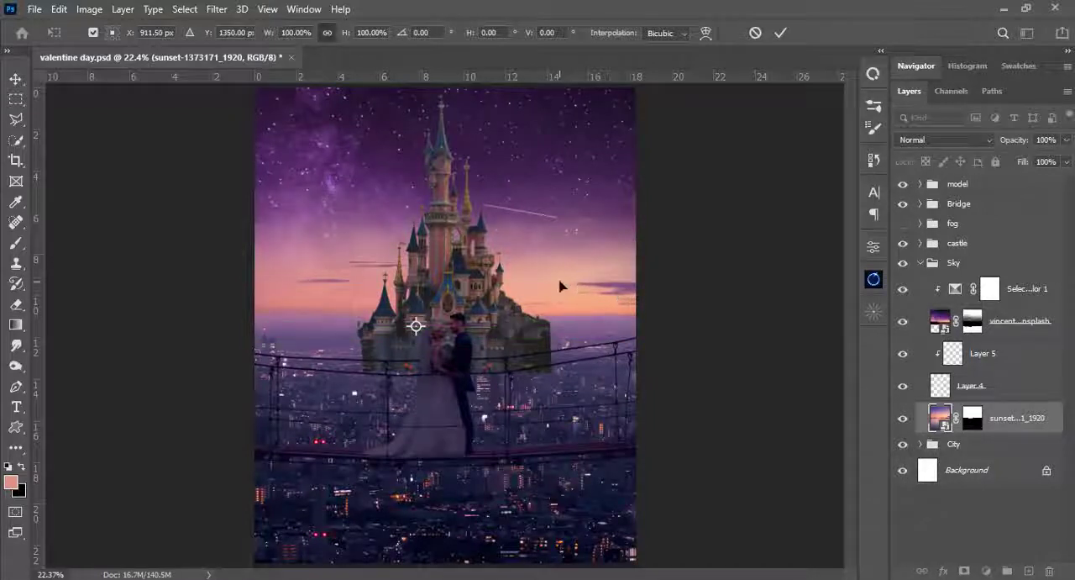
{"action": "left_click_drag", "start_coordinate": [559, 284], "coordinate": [559, 295]}
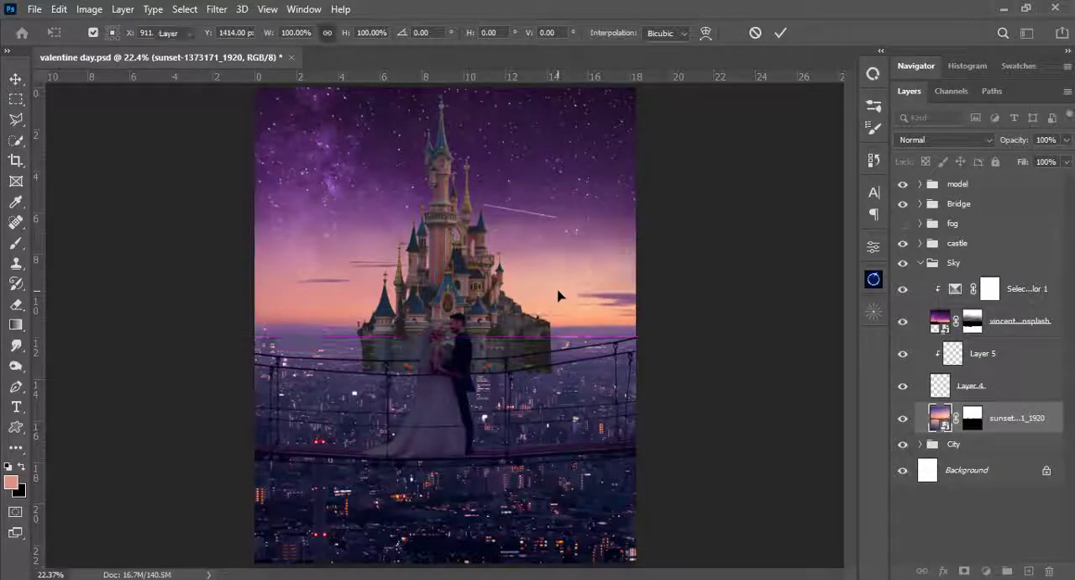
{"action": "key", "text": "Return"}
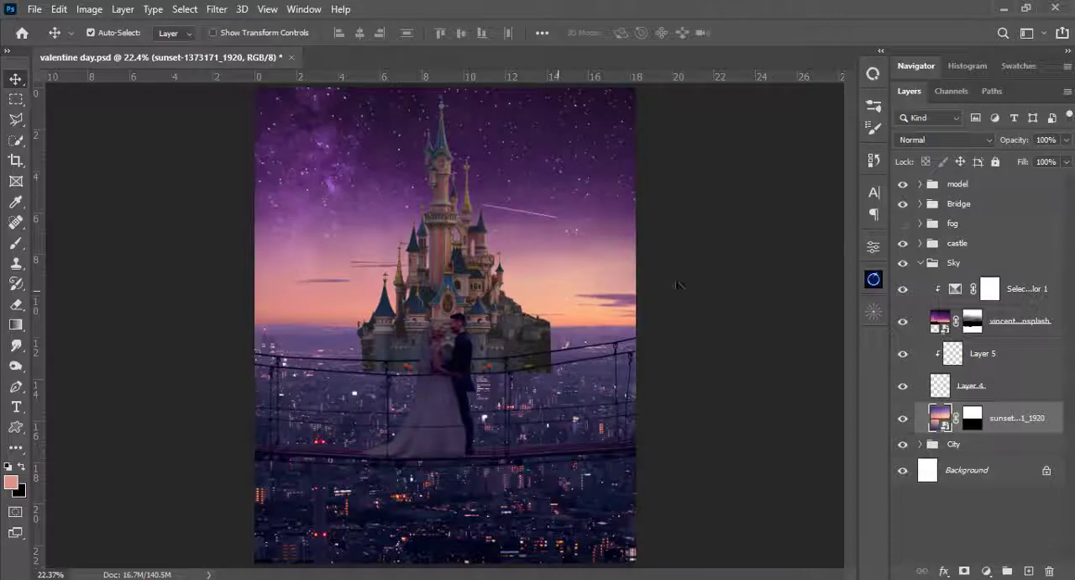
{"action": "left_click", "coordinate": [903, 224]}
- Nudge the sunset image back up to Y 1369.30 px against the fog and collapse the Sky group
{"action": "key", "text": "ctrl+t"}
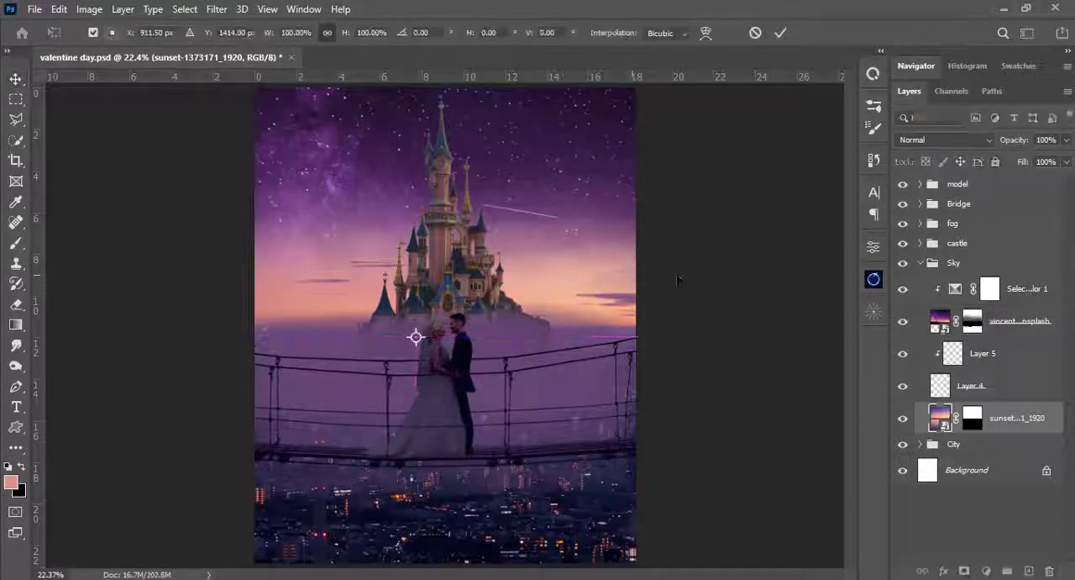
{"action": "key", "text": "Up"}
{"action": "key", "text": "Up"}
{"action": "key", "text": "Up"}
{"action": "key", "text": "Up"}
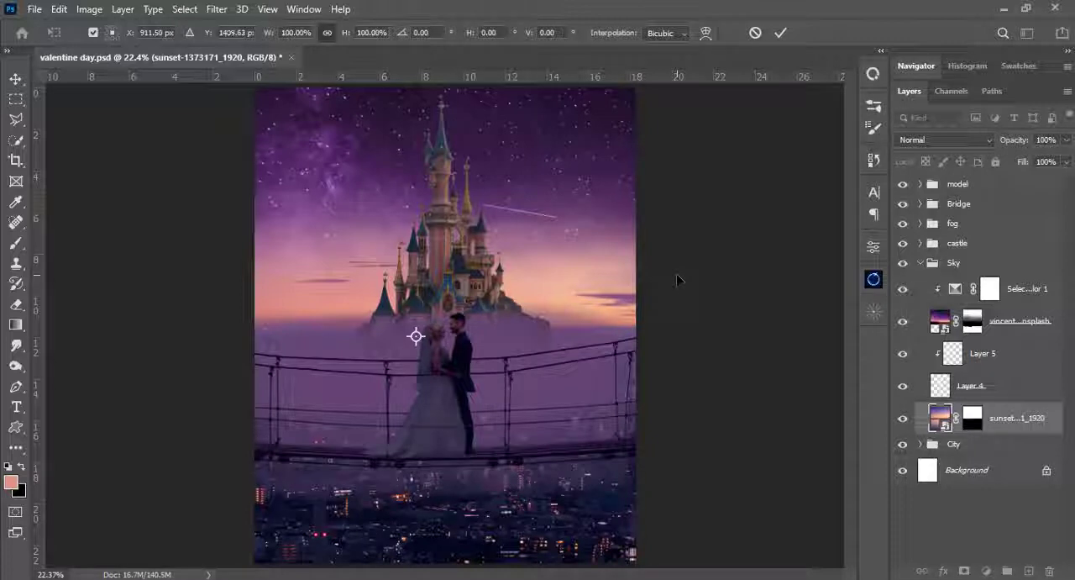
{"action": "key", "text": "Up"}
{"action": "key", "text": "Up"}
{"action": "key", "text": "Up"}
{"action": "key", "text": "Up"}
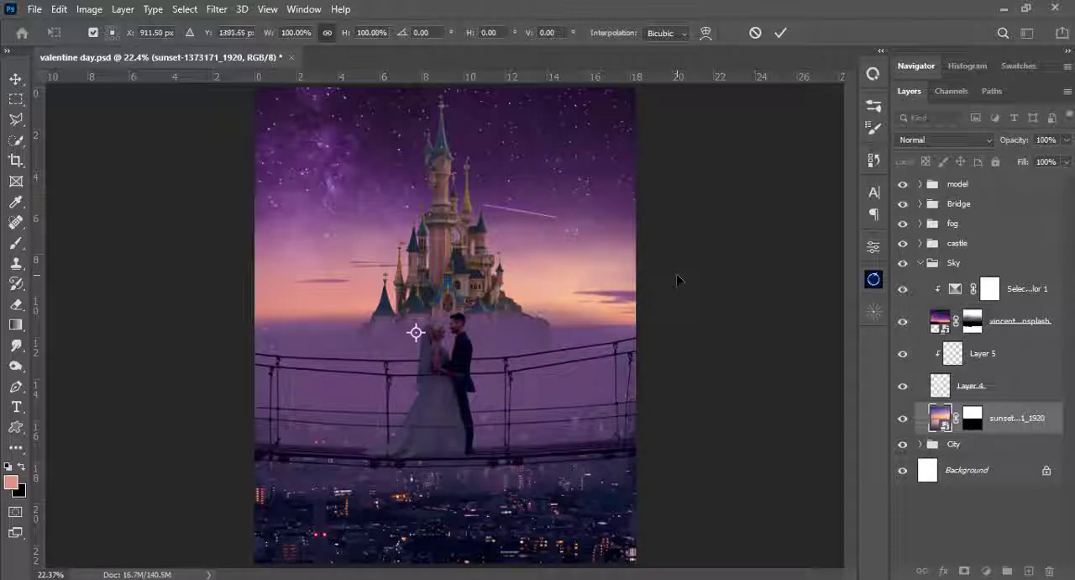
{"action": "key", "text": "Up"}
{"action": "key", "text": "Up"}
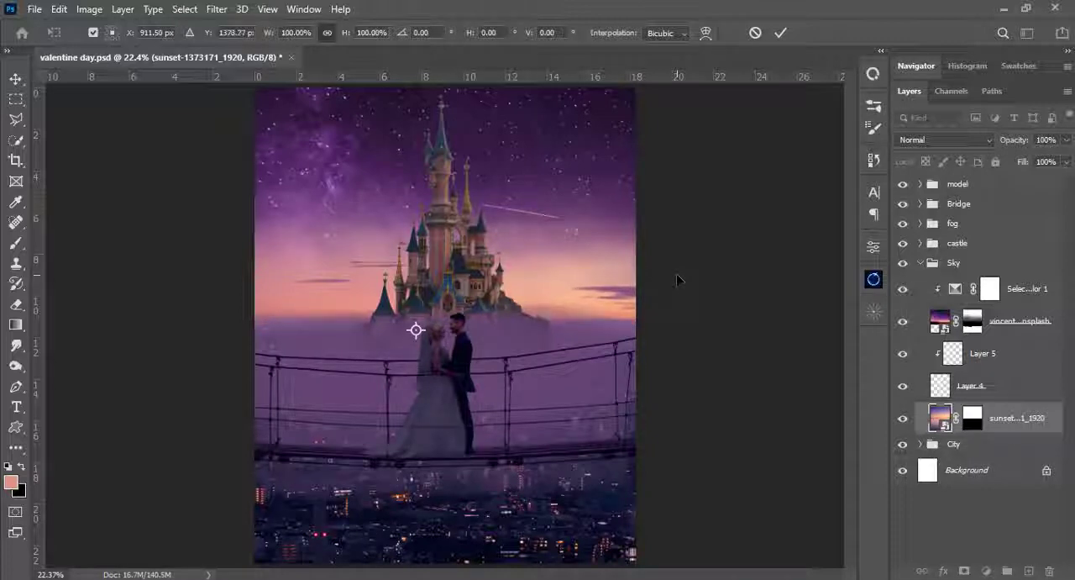
{"action": "key", "text": "Up"}
{"action": "key", "text": "Up"}
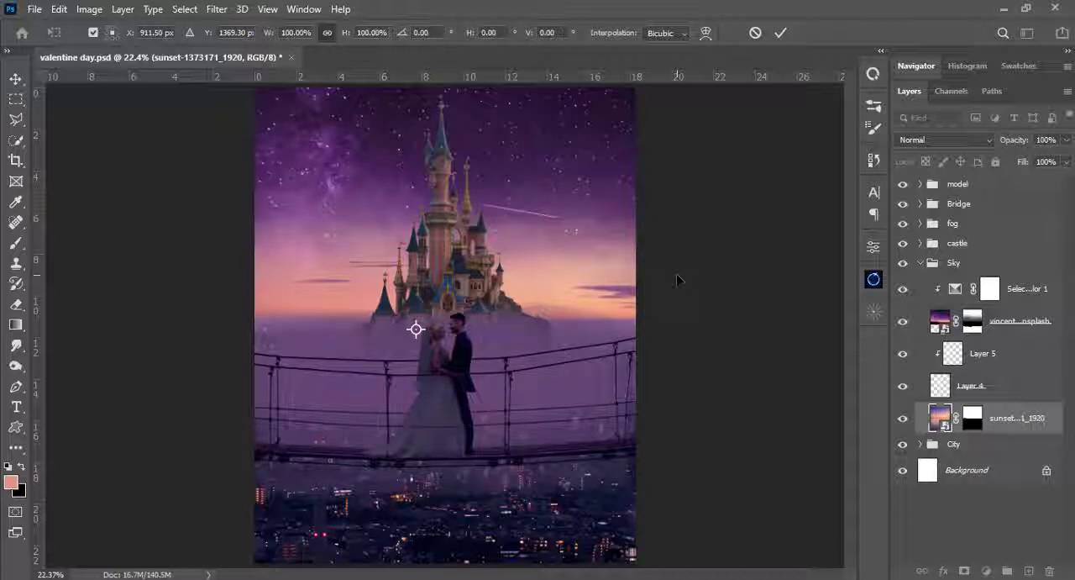
{"action": "left_click", "coordinate": [920, 263]}
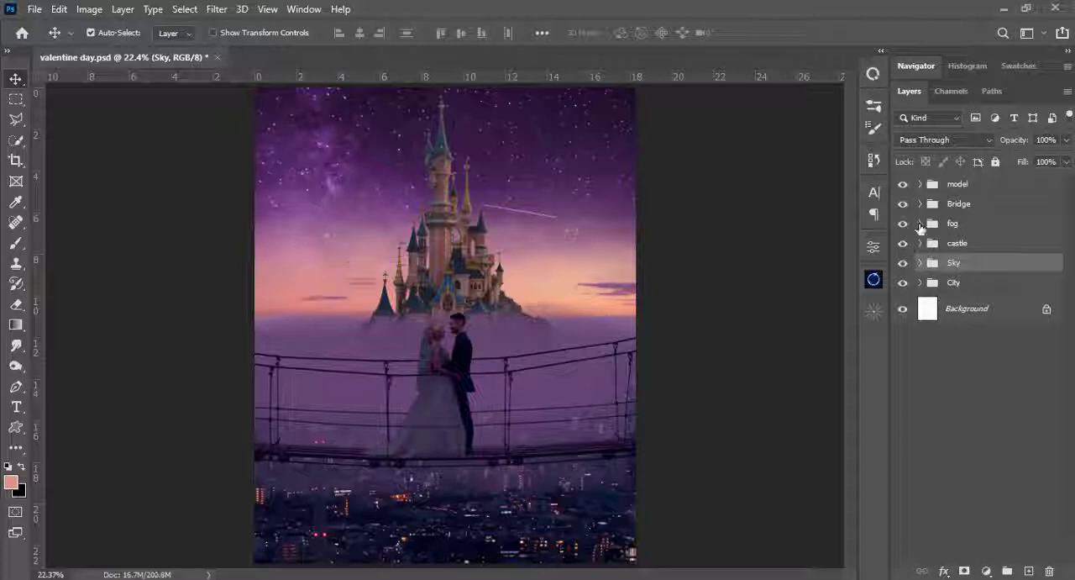
- Expand the fog group and its Group 1, select Layer 2 copy and compare the image with that layer hidden and shown
{"action": "left_click", "coordinate": [920, 223]}
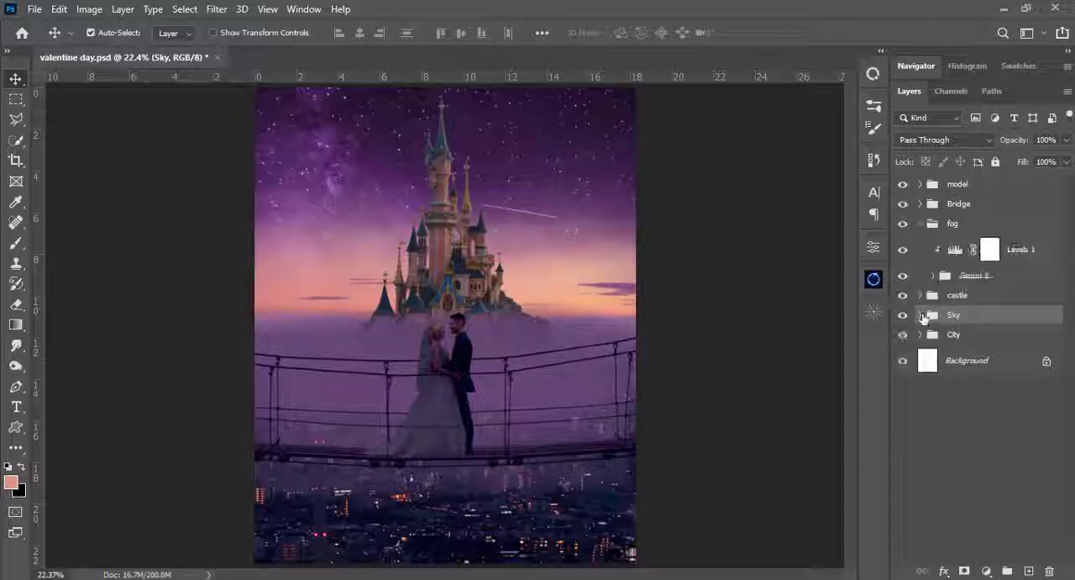
{"action": "left_click", "coordinate": [933, 275]}
{"action": "left_click", "coordinate": [912, 302]}
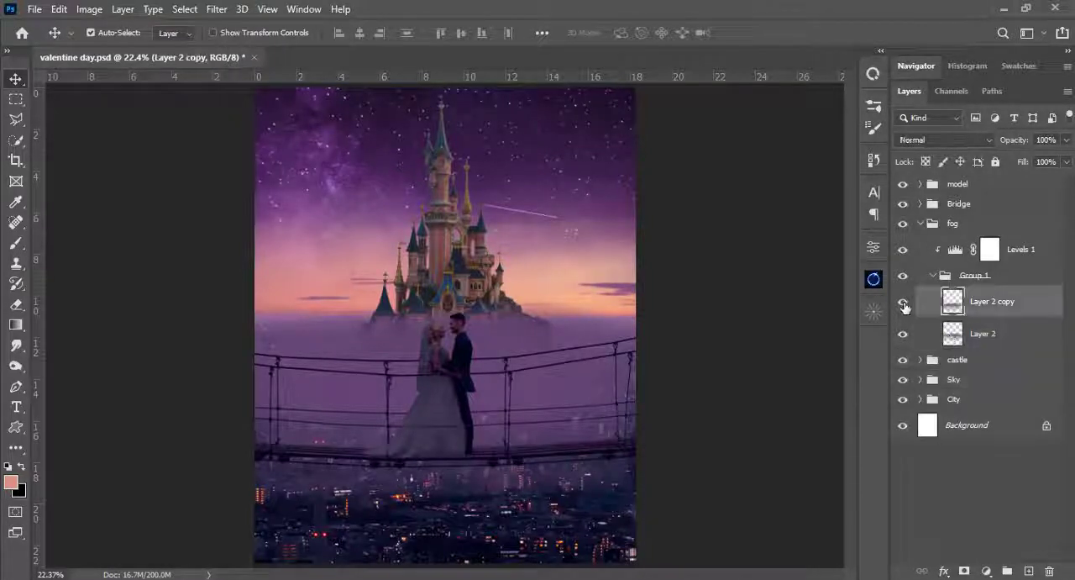
{"action": "left_click", "coordinate": [903, 302]}
{"action": "left_click", "coordinate": [903, 302]}
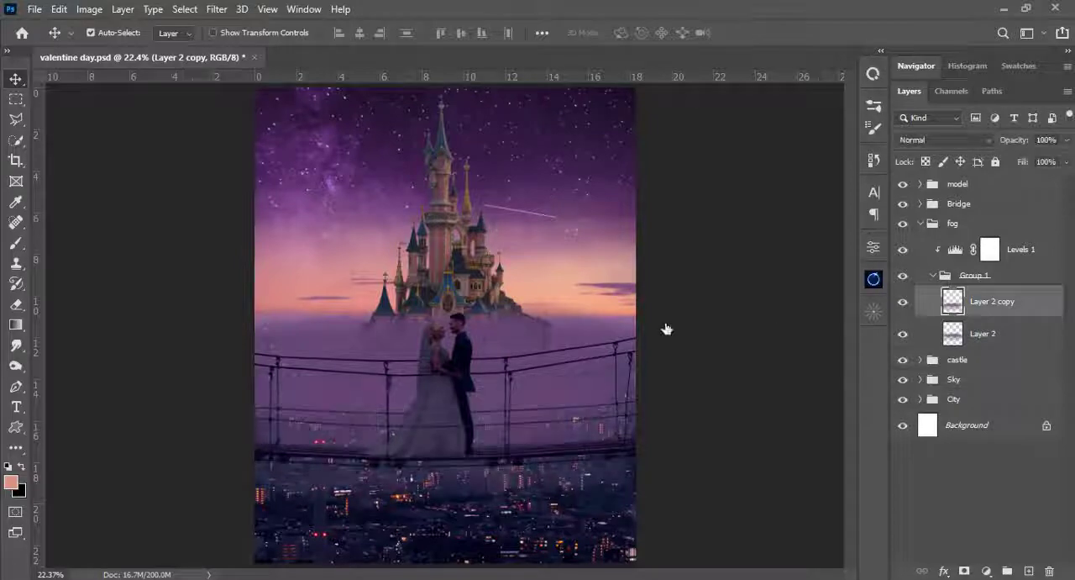
- Transform the Layer 2 copy fog to about 108% width and 43% height and position it along the castle's base
{"action": "key", "text": "ctrl"}
{"action": "key", "text": "ctrl+t"}
{"action": "left_click_drag", "start_coordinate": [500, 390], "coordinate": [500, 293]}
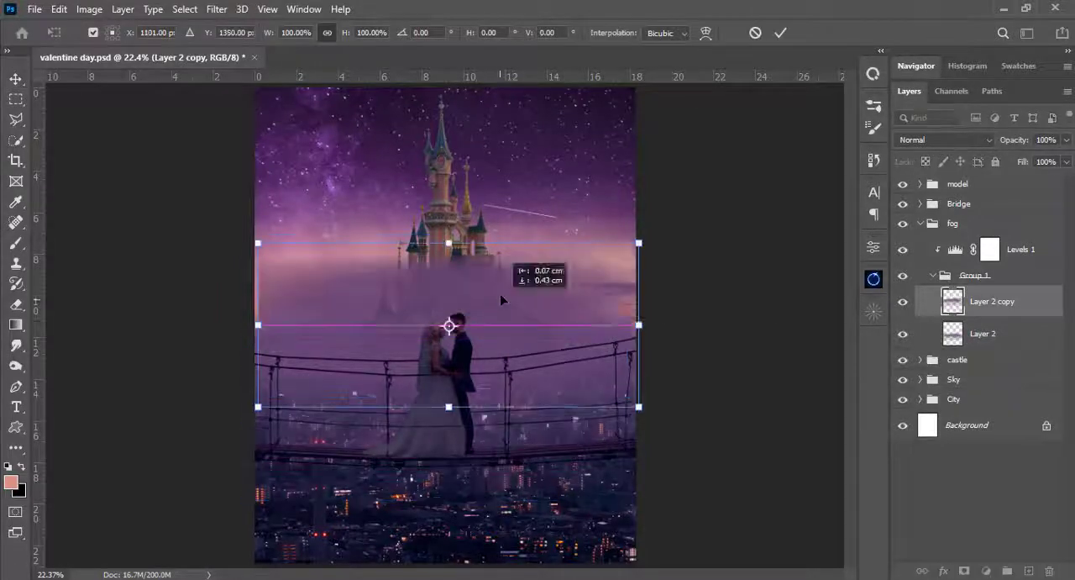
{"action": "left_click_drag", "start_coordinate": [630, 324], "coordinate": [639, 325]}
{"action": "left_click_drag", "start_coordinate": [505, 289], "coordinate": [509, 352]}
{"action": "left_click_drag", "start_coordinate": [444, 473], "coordinate": [511, 379]}
{"action": "left_click_drag", "start_coordinate": [499, 338], "coordinate": [476, 337]}
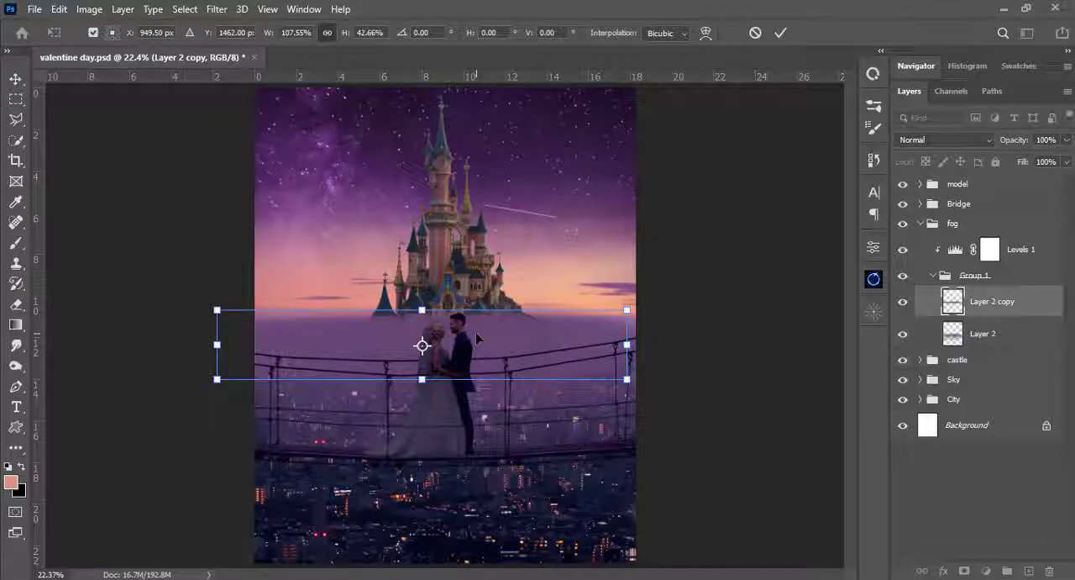
{"action": "key", "text": "Return"}
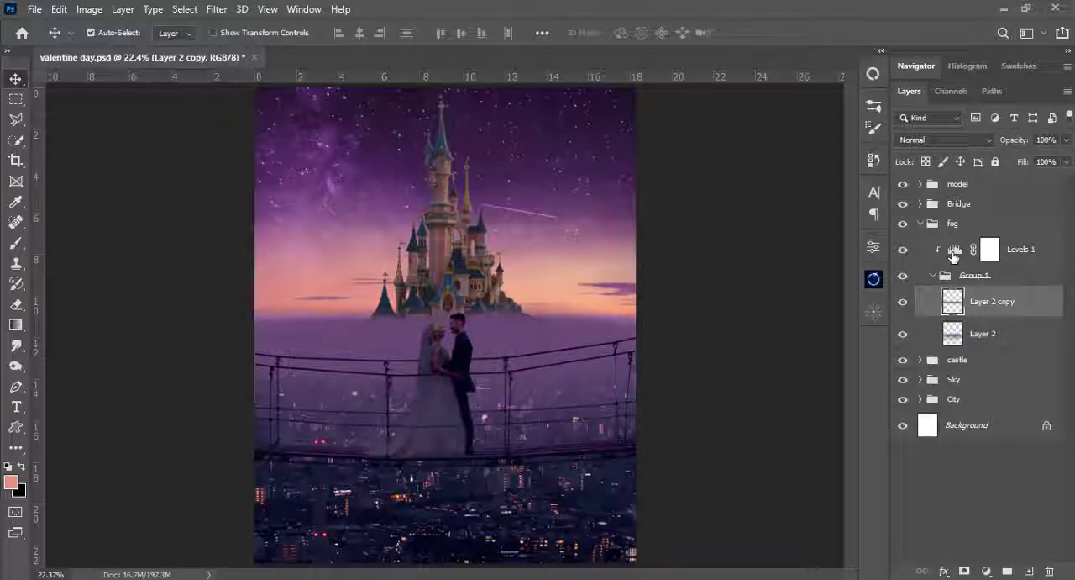
- Darken the fog by setting the black input level of the Levels 1 adjustment to 57
{"action": "left_click", "coordinate": [955, 257]}
{"action": "double_click", "coordinate": [955, 252]}
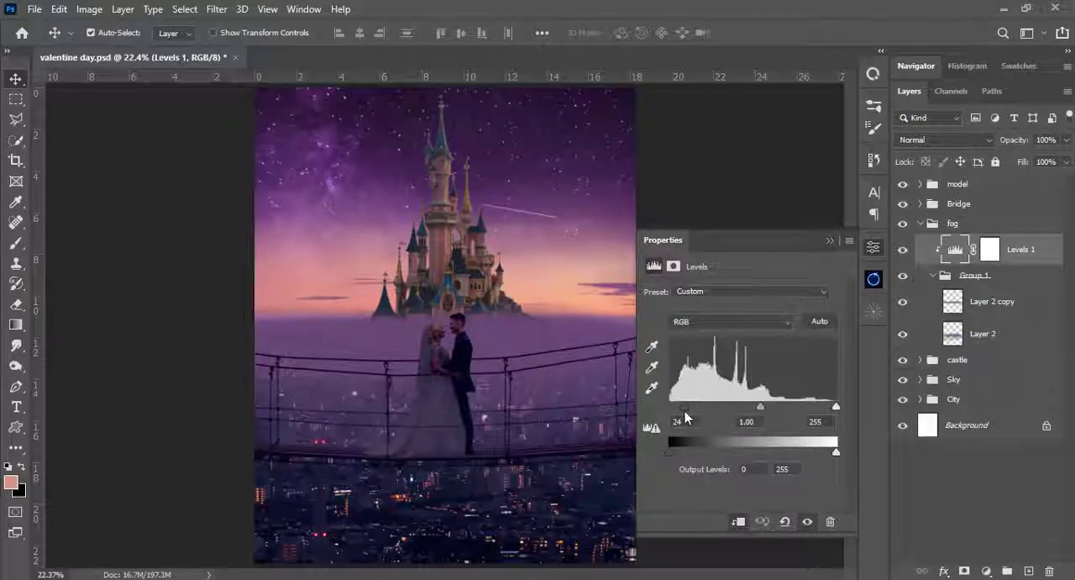
{"action": "left_click_drag", "start_coordinate": [688, 417], "coordinate": [707, 405]}
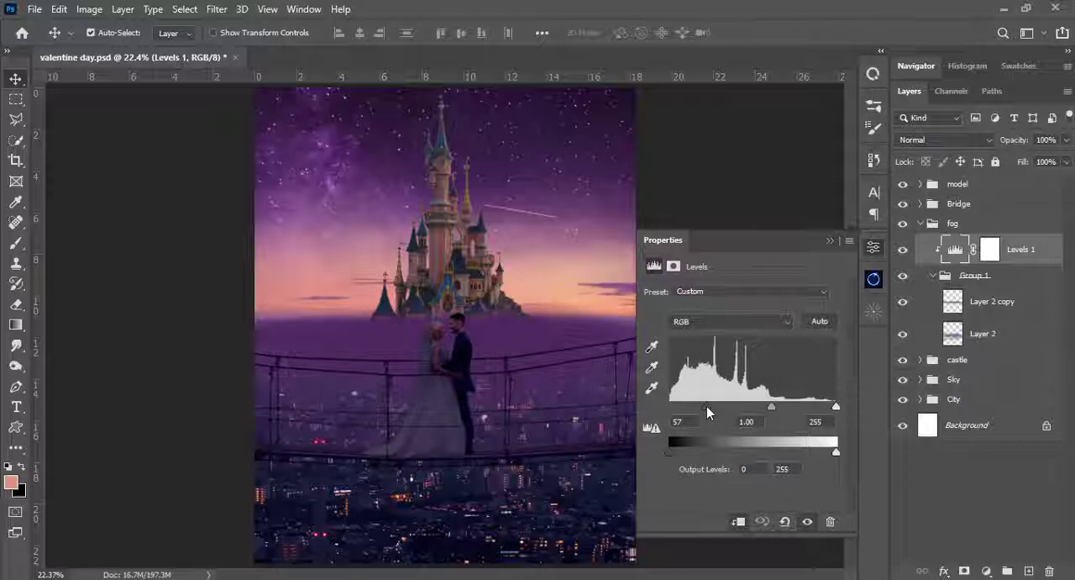
{"action": "left_click", "coordinate": [830, 243]}
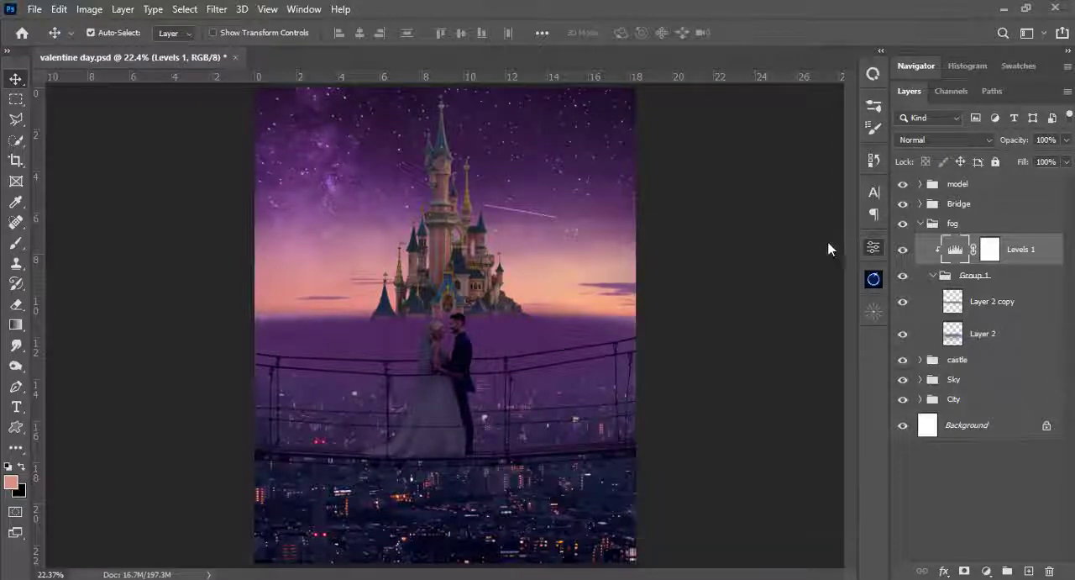
- Apply a Gaussian Blur with a 19.4 pixel radius to the Layer 2 copy fog
{"action": "left_click", "coordinate": [958, 311]}
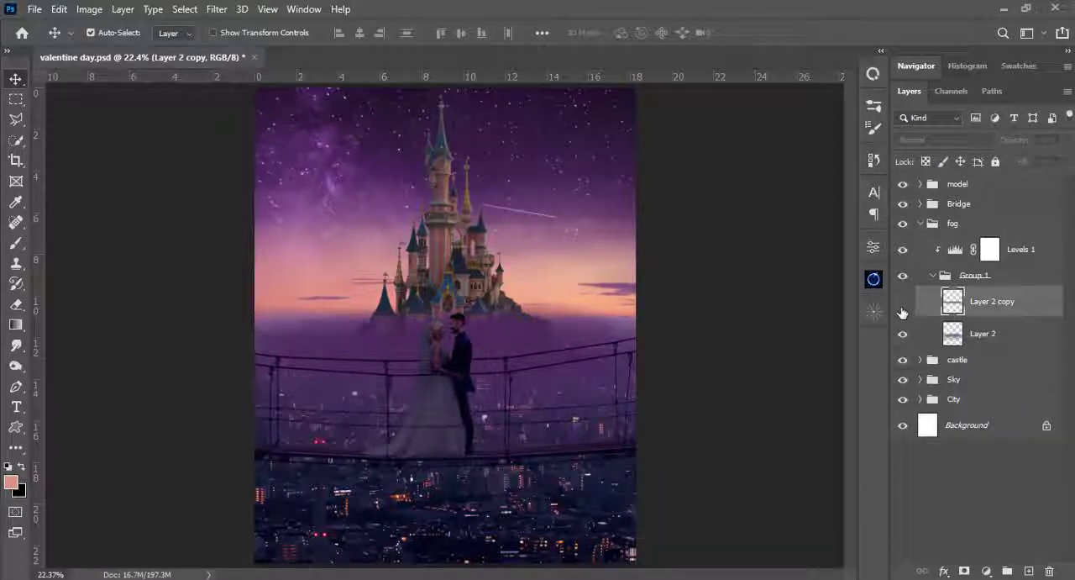
{"action": "left_click", "coordinate": [217, 9]}
{"action": "mouse_move", "coordinate": [281, 219]}
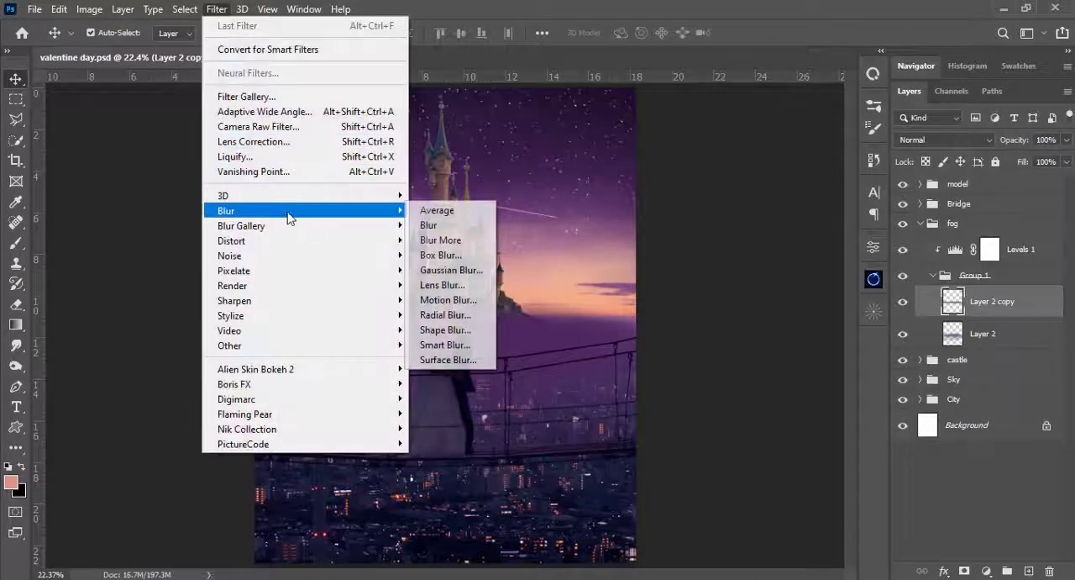
{"action": "left_click", "coordinate": [443, 267]}
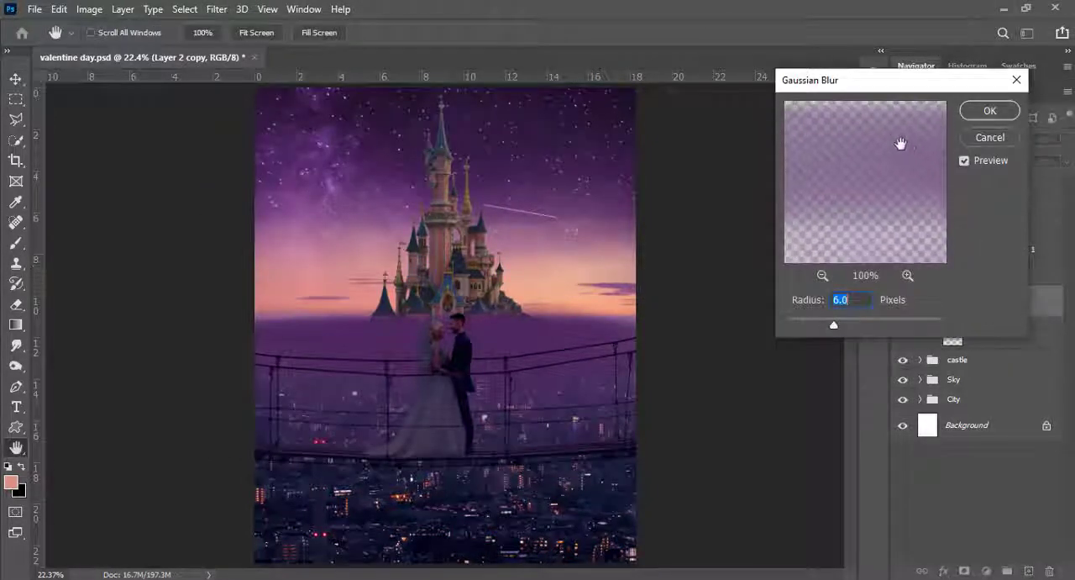
{"action": "left_click_drag", "start_coordinate": [834, 324], "coordinate": [871, 327]}
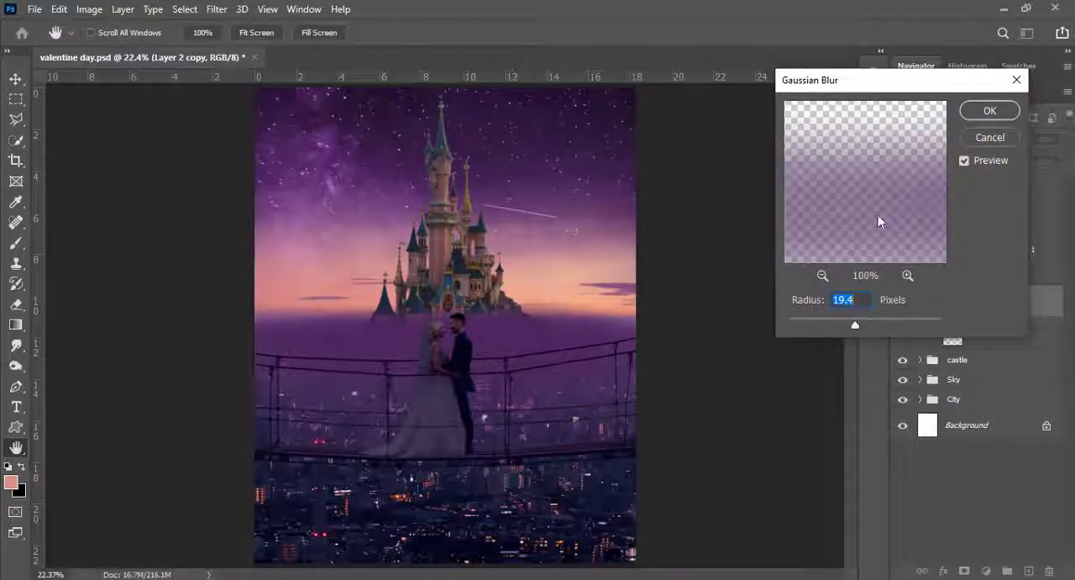
{"action": "left_click", "coordinate": [977, 110]}
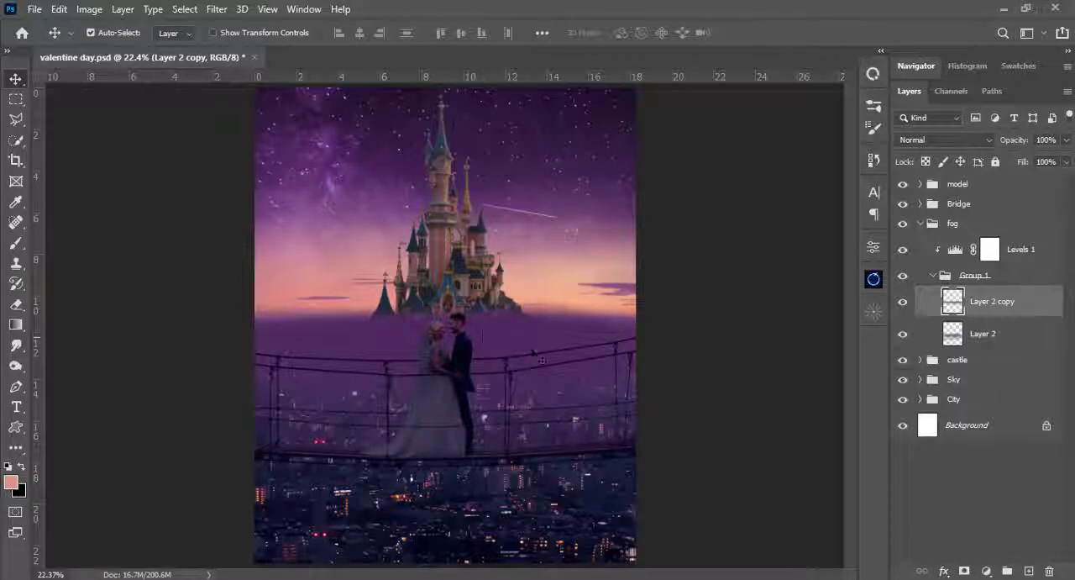
- Add a Levels adjustment above Levels 1, clipped to the fog, with output black level 60, and invert its mask
{"action": "left_click", "coordinate": [966, 247]}
{"action": "left_click", "coordinate": [988, 571]}
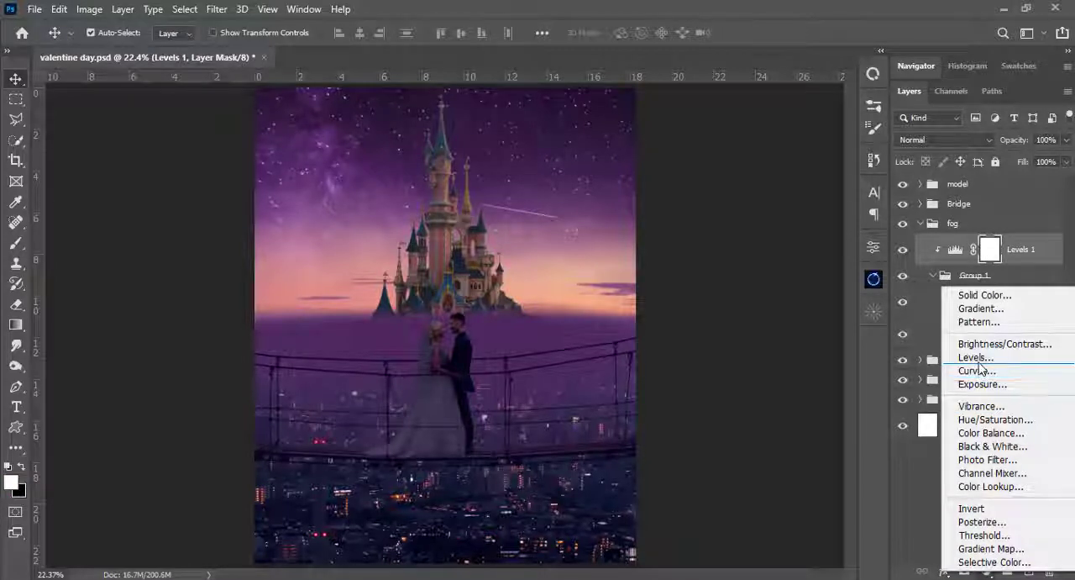
{"action": "left_click", "coordinate": [977, 358]}
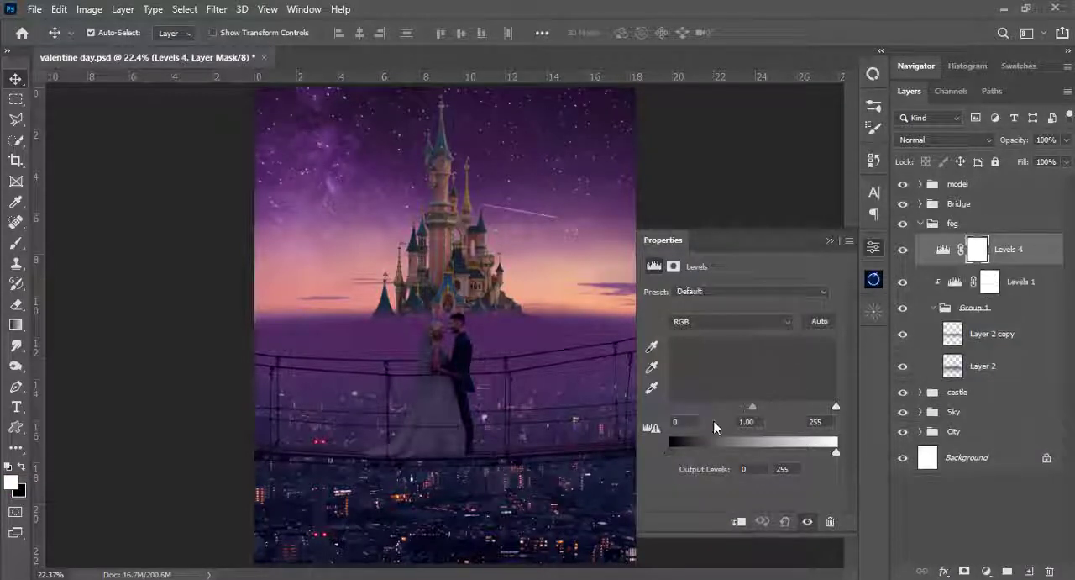
{"action": "left_click_drag", "start_coordinate": [669, 451], "coordinate": [687, 454]}
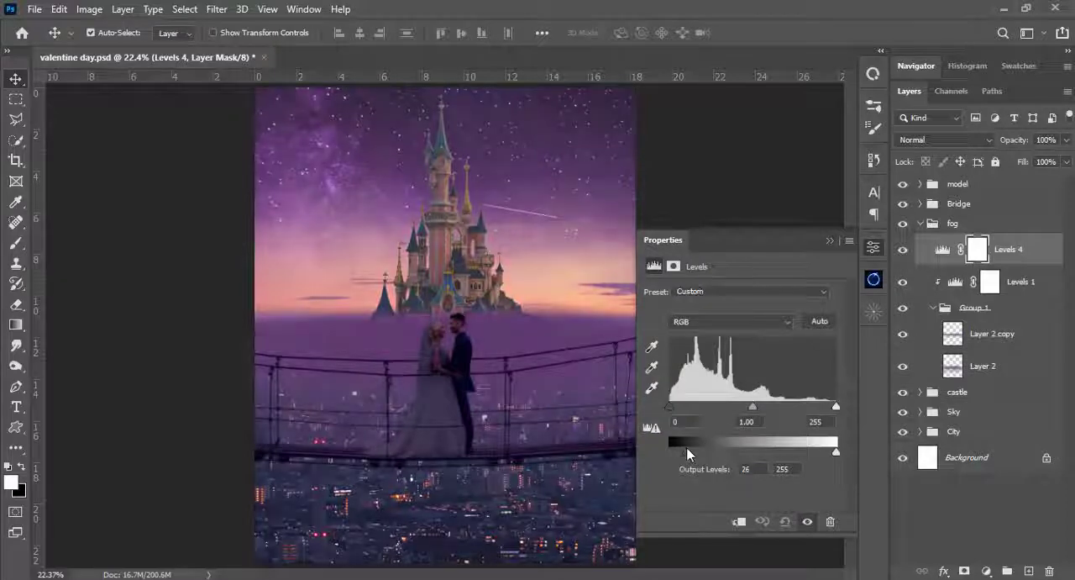
{"action": "left_click", "coordinate": [740, 521]}
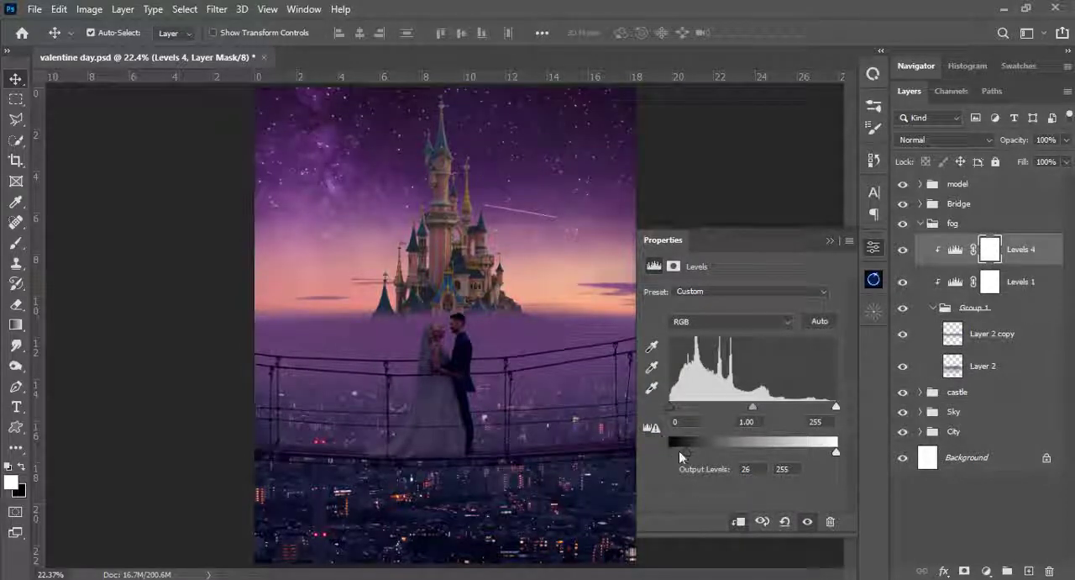
{"action": "mouse_move", "coordinate": [680, 452]}
{"action": "left_mouse_down"}
{"action": "mouse_move", "coordinate": [711, 450]}
{"action": "mouse_move", "coordinate": [699, 455]}
{"action": "left_mouse_up"}
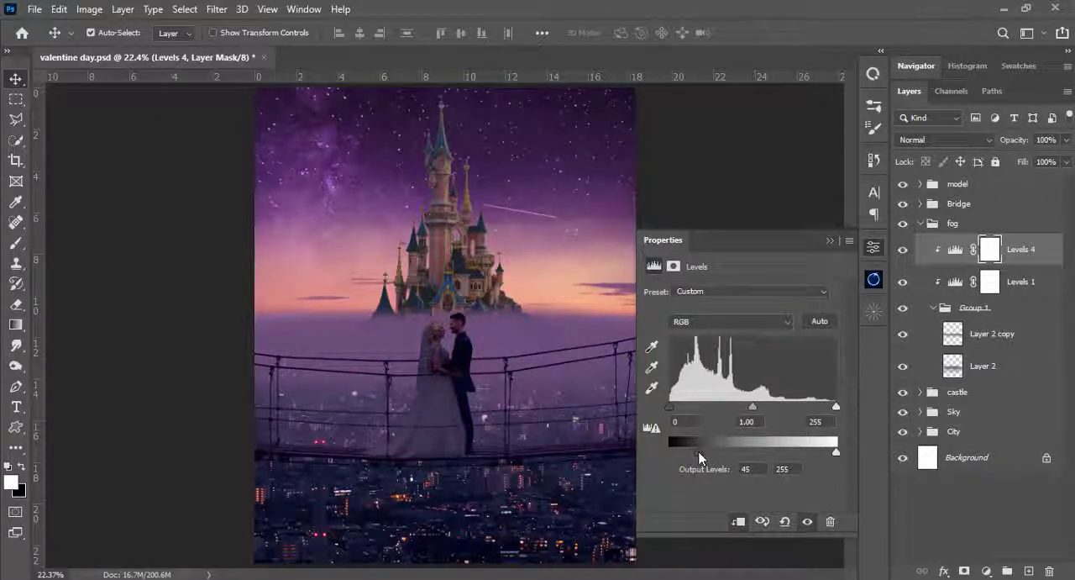
{"action": "left_click_drag", "start_coordinate": [701, 452], "coordinate": [709, 452]}
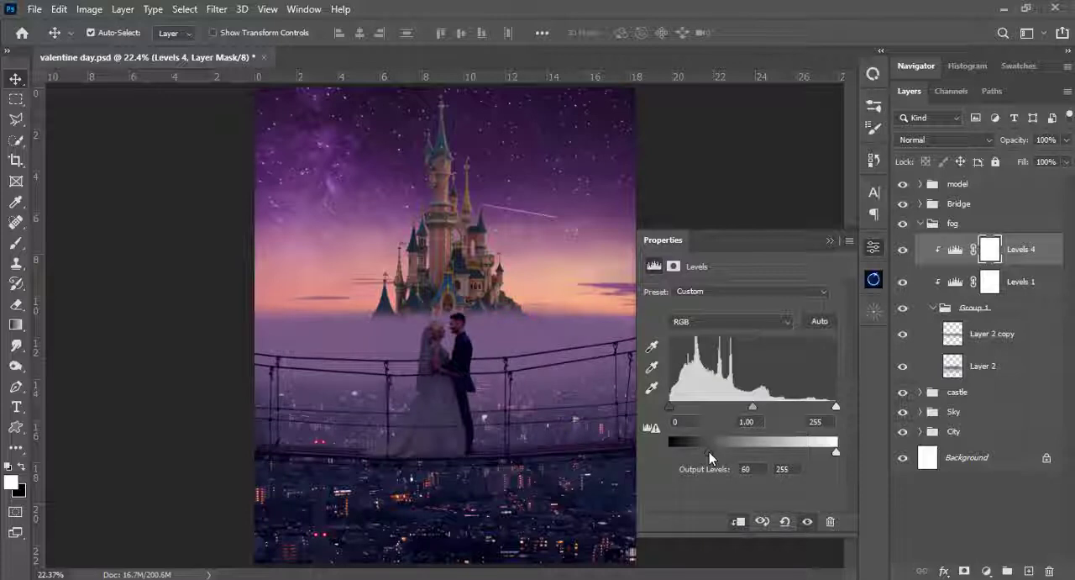
{"action": "left_click", "coordinate": [830, 240]}
{"action": "key", "text": "ctrl+i"}
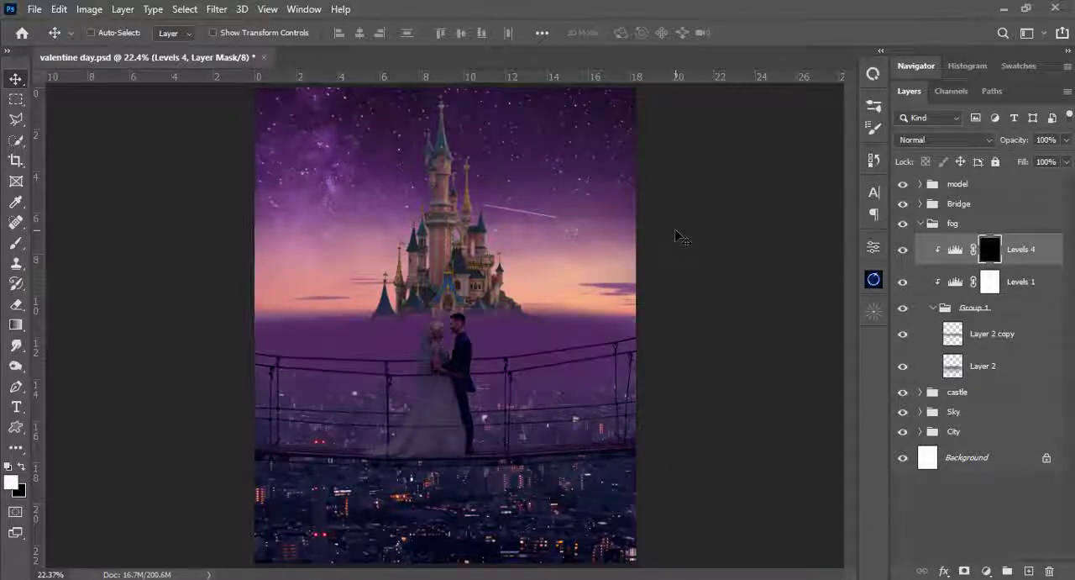
- Take the Soft Round brush at 4% opacity and flatten its tip into a wide horizontal ellipse
{"action": "key", "text": "b"}
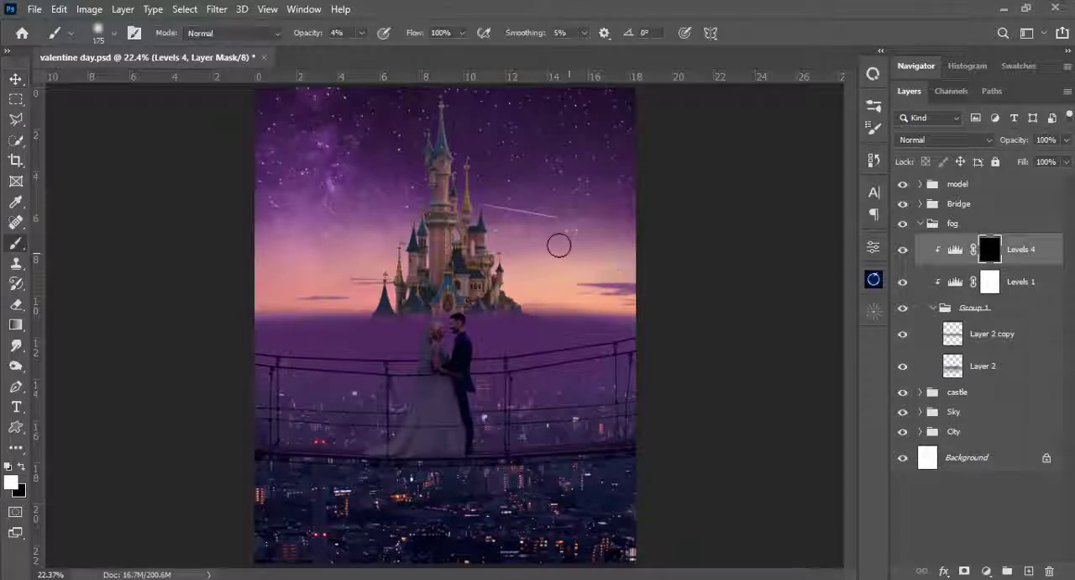
{"action": "right_click", "coordinate": [544, 212]}
{"action": "left_click_drag", "start_coordinate": [587, 191], "coordinate": [588, 172]}
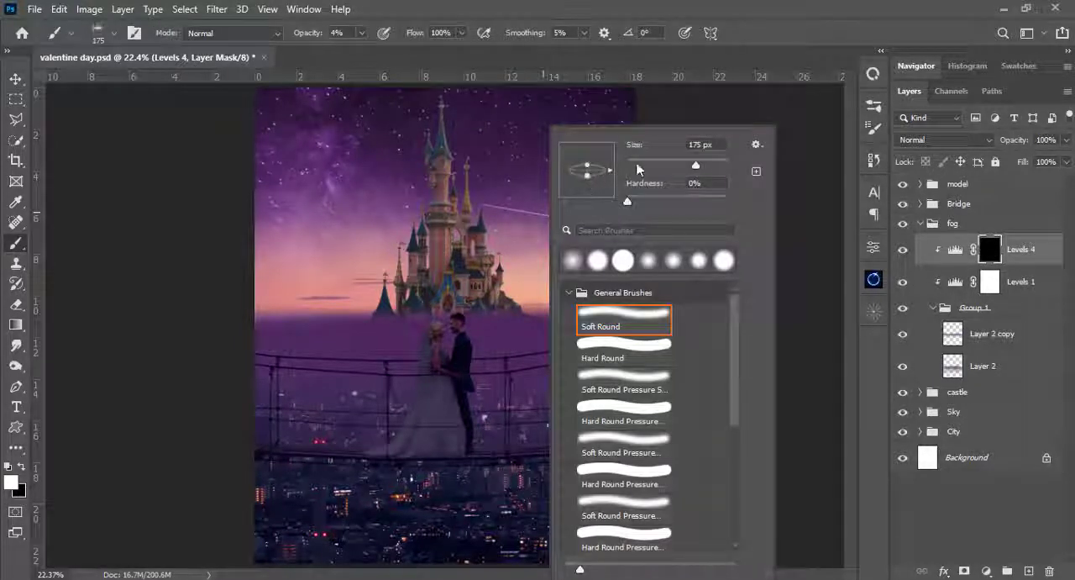
{"action": "left_click", "coordinate": [379, 7]}
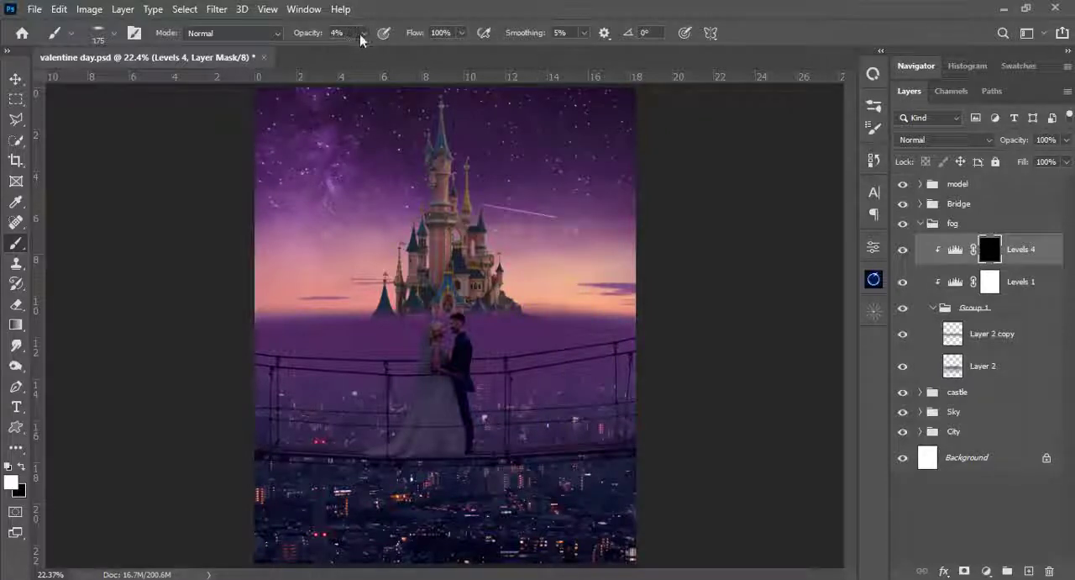
{"action": "left_click", "coordinate": [361, 33]}
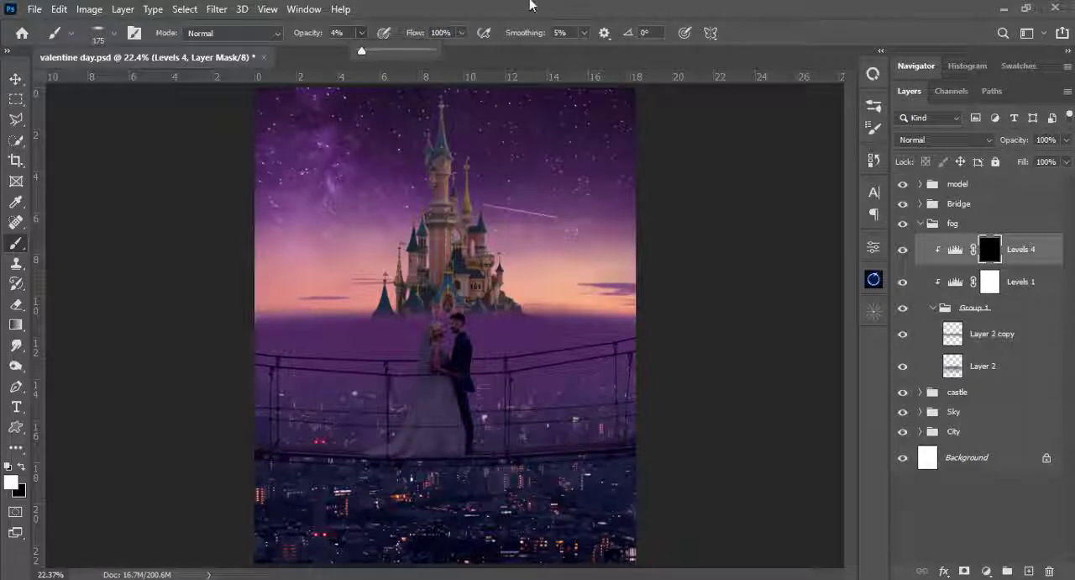
{"action": "left_click", "coordinate": [498, 206]}
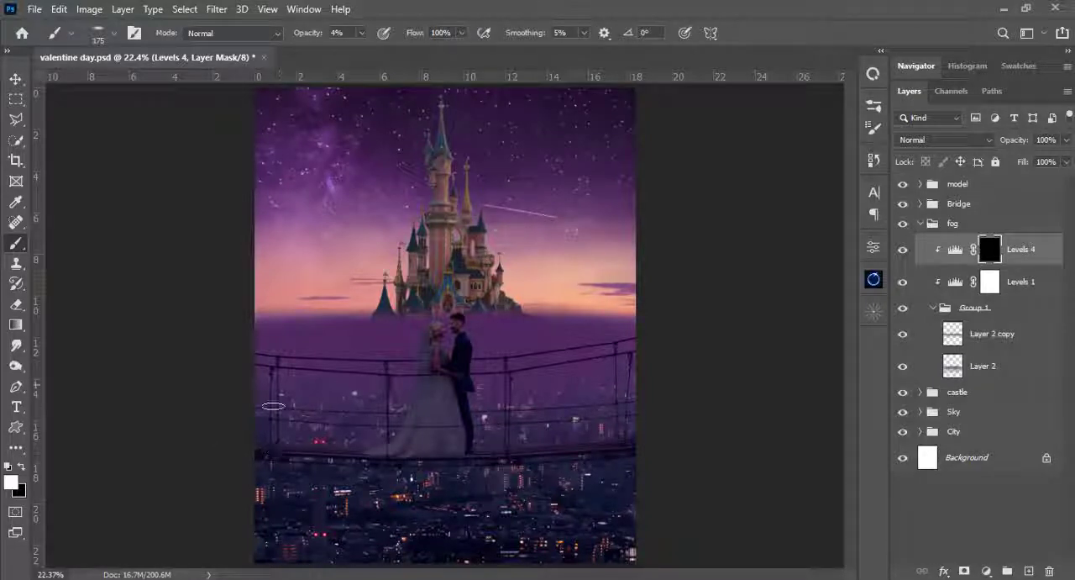
- Enlarge the brush to 369 px and paint faintly on the Levels 4 mask over the fog beside the groom
{"action": "right_click", "coordinate": [576, 323]}
{"action": "left_click_drag", "start_coordinate": [738, 167], "coordinate": [744, 166]}
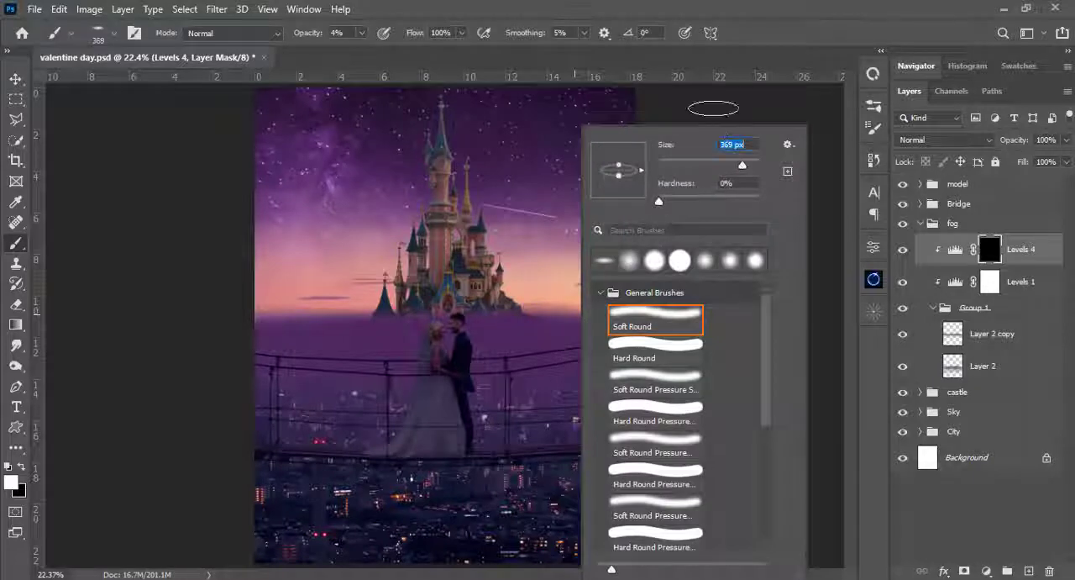
{"action": "left_click", "coordinate": [668, 4]}
{"action": "mouse_move", "coordinate": [538, 323]}
{"action": "left_mouse_down"}
{"action": "mouse_move", "coordinate": [567, 315]}
{"action": "mouse_move", "coordinate": [609, 315]}
{"action": "mouse_move", "coordinate": [553, 336]}
{"action": "left_mouse_up"}
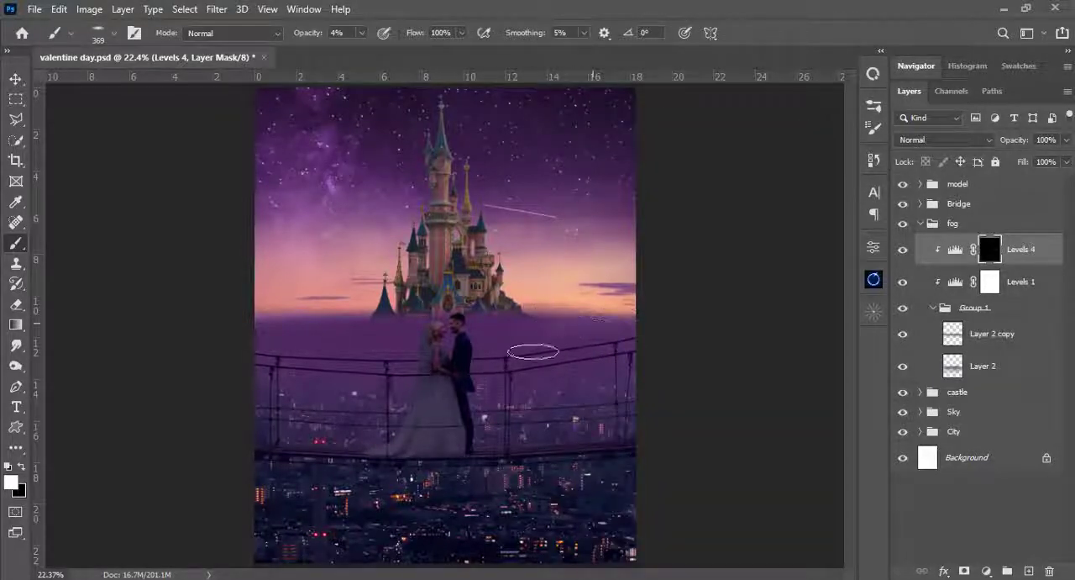
- Try painting the Levels 4 mask over the fog beside the groom with stronger brush opacities of 24% up to 100%
{"action": "left_click", "coordinate": [363, 33]}
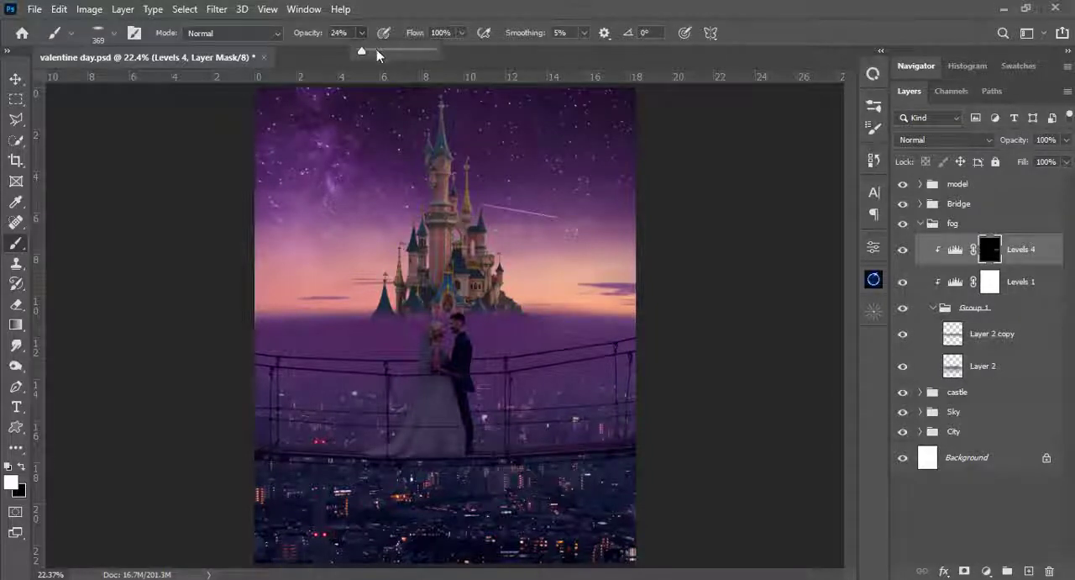
{"action": "left_click", "coordinate": [378, 51]}
{"action": "mouse_move", "coordinate": [579, 317]}
{"action": "left_mouse_down"}
{"action": "mouse_move", "coordinate": [510, 336]}
{"action": "mouse_move", "coordinate": [548, 323]}
{"action": "mouse_move", "coordinate": [597, 321]}
{"action": "mouse_move", "coordinate": [574, 339]}
{"action": "mouse_move", "coordinate": [618, 330]}
{"action": "mouse_move", "coordinate": [484, 362]}
{"action": "mouse_move", "coordinate": [518, 346]}
{"action": "mouse_move", "coordinate": [574, 439]}
{"action": "mouse_move", "coordinate": [517, 332]}
{"action": "mouse_move", "coordinate": [645, 325]}
{"action": "mouse_move", "coordinate": [543, 401]}
{"action": "mouse_move", "coordinate": [494, 368]}
{"action": "left_mouse_up"}
{"action": "right_click", "coordinate": [476, 368]}
{"action": "left_click", "coordinate": [362, 33]}
{"action": "left_click", "coordinate": [369, 51]}
{"action": "left_click_drag", "start_coordinate": [574, 328], "coordinate": [548, 345]}
{"action": "left_click", "coordinate": [362, 33]}
{"action": "left_click_drag", "start_coordinate": [370, 51], "coordinate": [433, 52]}
{"action": "left_click_drag", "start_coordinate": [598, 336], "coordinate": [540, 319]}
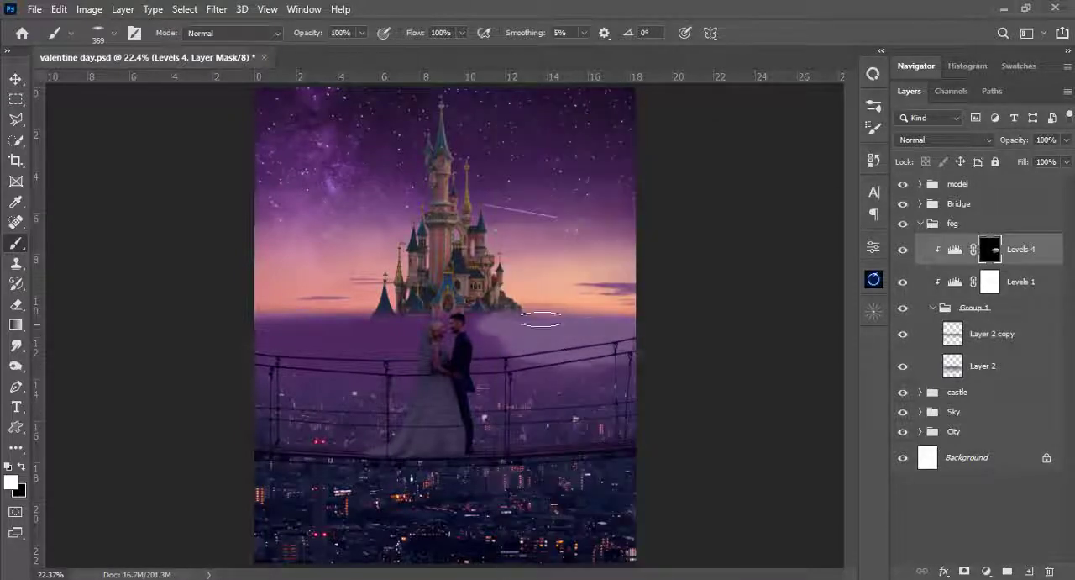
- Raise the output black level of the Levels 4 adjustment to brighten the masked fog further
{"action": "double_click", "coordinate": [956, 249]}
{"action": "left_click_drag", "start_coordinate": [714, 454], "coordinate": [756, 456]}
{"action": "left_click", "coordinate": [829, 240]}
- Paint the Levels 4 mask broadly across the fog beside the groom, reducing the brush opacity to 4%
{"action": "left_click", "coordinate": [991, 250]}
{"action": "left_click_drag", "start_coordinate": [498, 360], "coordinate": [588, 374]}
{"action": "left_click", "coordinate": [362, 33]}
{"action": "left_click_drag", "start_coordinate": [433, 51], "coordinate": [364, 51]}
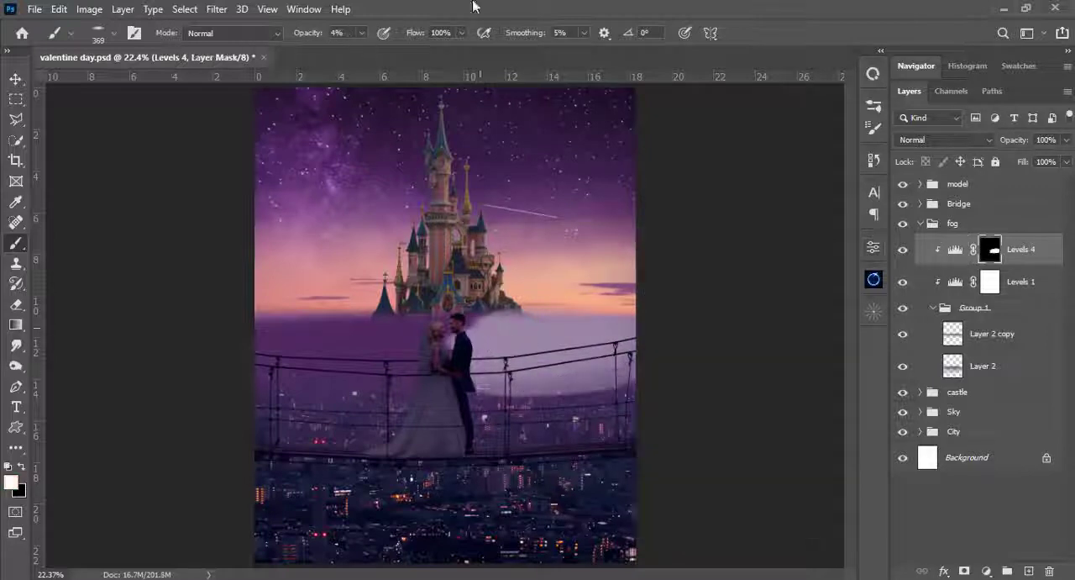
{"action": "left_click_drag", "start_coordinate": [538, 385], "coordinate": [578, 385]}
- Change to a round 187 px brush at 29% opacity and brush the Levels 4 mask over the fog beside the groom
{"action": "left_click", "coordinate": [363, 33]}
{"action": "left_click_drag", "start_coordinate": [364, 51], "coordinate": [379, 52]}
{"action": "mouse_move", "coordinate": [588, 391]}
{"action": "left_mouse_down"}
{"action": "mouse_move", "coordinate": [480, 379]}
{"action": "mouse_move", "coordinate": [565, 372]}
{"action": "left_mouse_up"}
{"action": "right_click", "coordinate": [610, 361]}
{"action": "left_click_drag", "start_coordinate": [487, 340], "coordinate": [588, 345]}
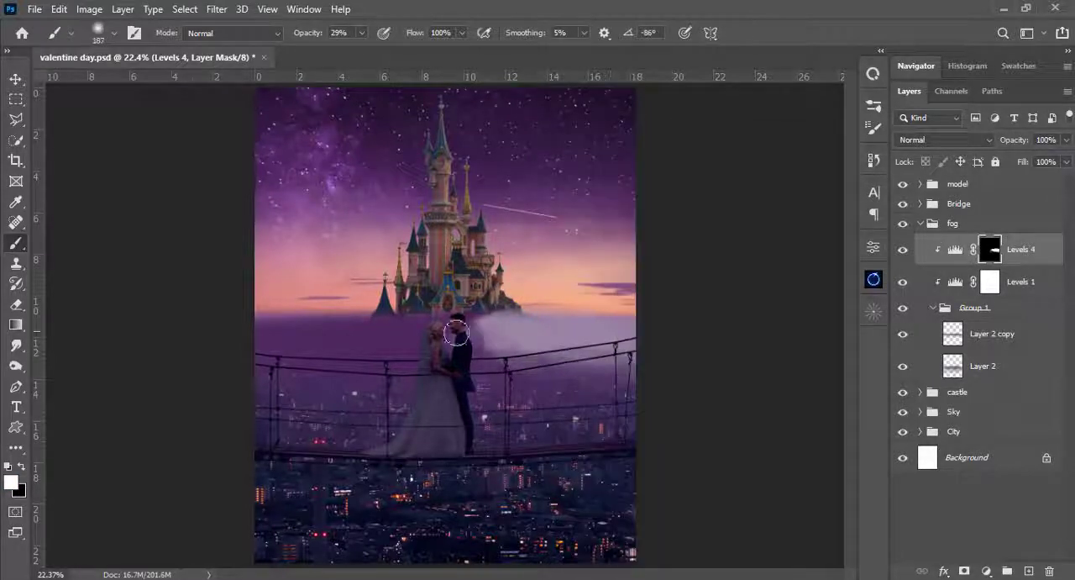
- Lower the brush opacity to 9% and softly paint the Levels 4 mask over the fog on both sides of the couple
{"action": "left_click", "coordinate": [362, 33]}
{"action": "left_click_drag", "start_coordinate": [379, 51], "coordinate": [364, 51]}
{"action": "mouse_move", "coordinate": [521, 348]}
{"action": "left_mouse_down"}
{"action": "mouse_move", "coordinate": [451, 305]}
{"action": "mouse_move", "coordinate": [501, 336]}
{"action": "mouse_move", "coordinate": [565, 338]}
{"action": "left_mouse_up"}
{"action": "mouse_move", "coordinate": [595, 405]}
{"action": "left_mouse_down"}
{"action": "mouse_move", "coordinate": [546, 356]}
{"action": "mouse_move", "coordinate": [481, 349]}
{"action": "mouse_move", "coordinate": [628, 383]}
{"action": "mouse_move", "coordinate": [500, 393]}
{"action": "mouse_move", "coordinate": [614, 372]}
{"action": "left_mouse_up"}
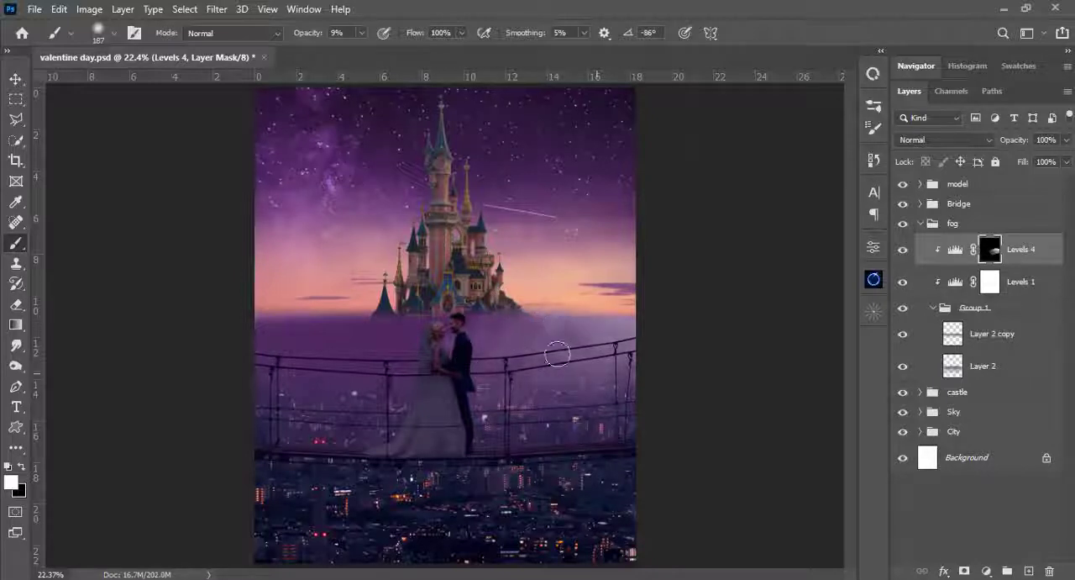
{"action": "mouse_move", "coordinate": [351, 337]}
{"action": "left_mouse_down"}
{"action": "mouse_move", "coordinate": [317, 327]}
{"action": "mouse_move", "coordinate": [342, 347]}
{"action": "left_mouse_up"}
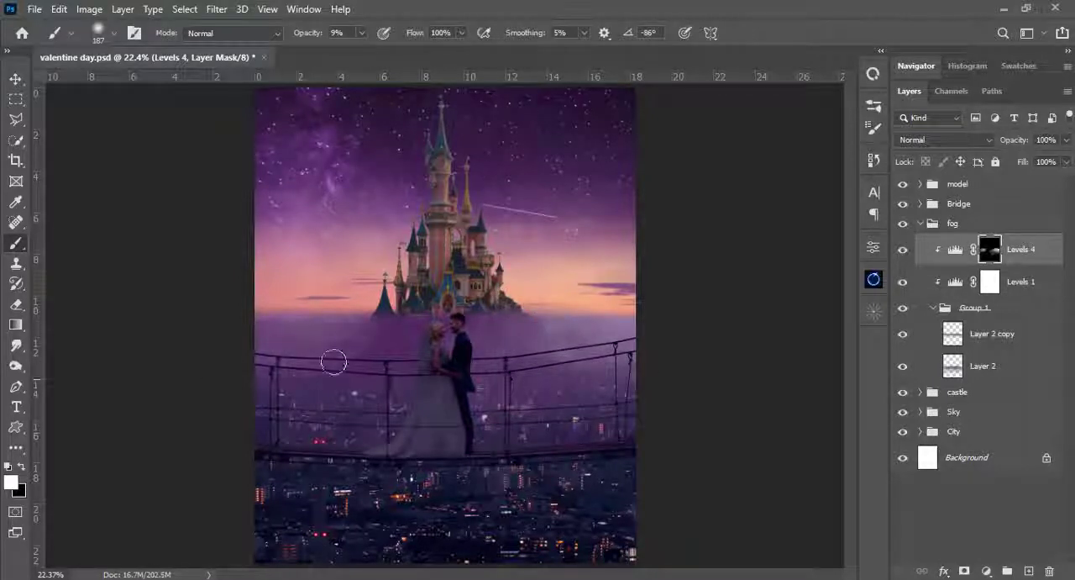
- Flatten the soft round brush tip and dab the Levels 4 mask over the fog beside the bride
{"action": "right_click", "coordinate": [475, 175]}
{"action": "left_click", "coordinate": [504, 172]}
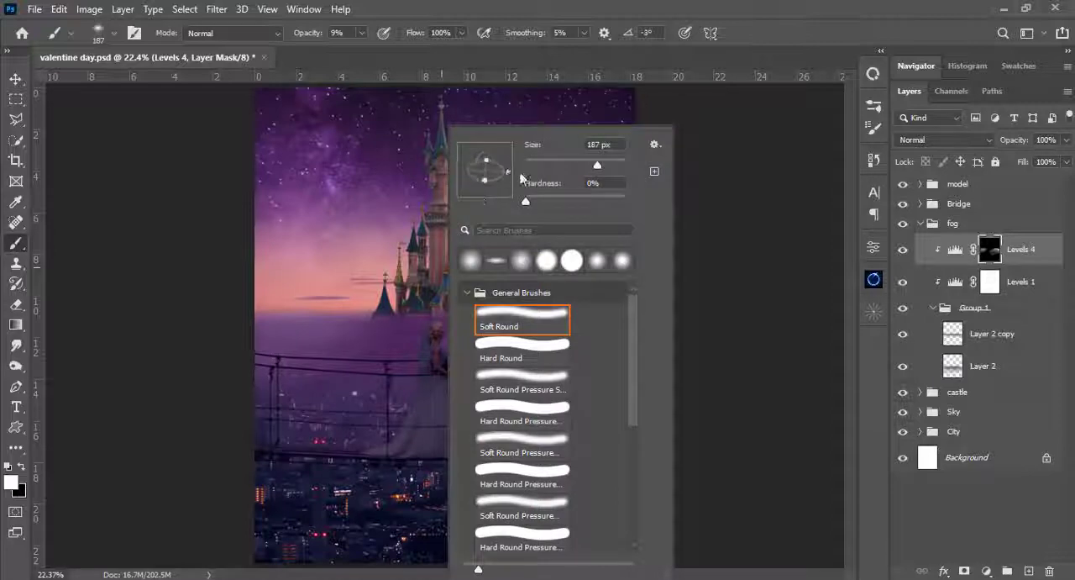
{"action": "left_click", "coordinate": [370, 339]}
- Adjust the opacity of the Layer 2 copy fog layer, and reselect the Levels 4 mask
{"action": "left_click", "coordinate": [983, 335]}
{"action": "left_click", "coordinate": [1067, 140]}
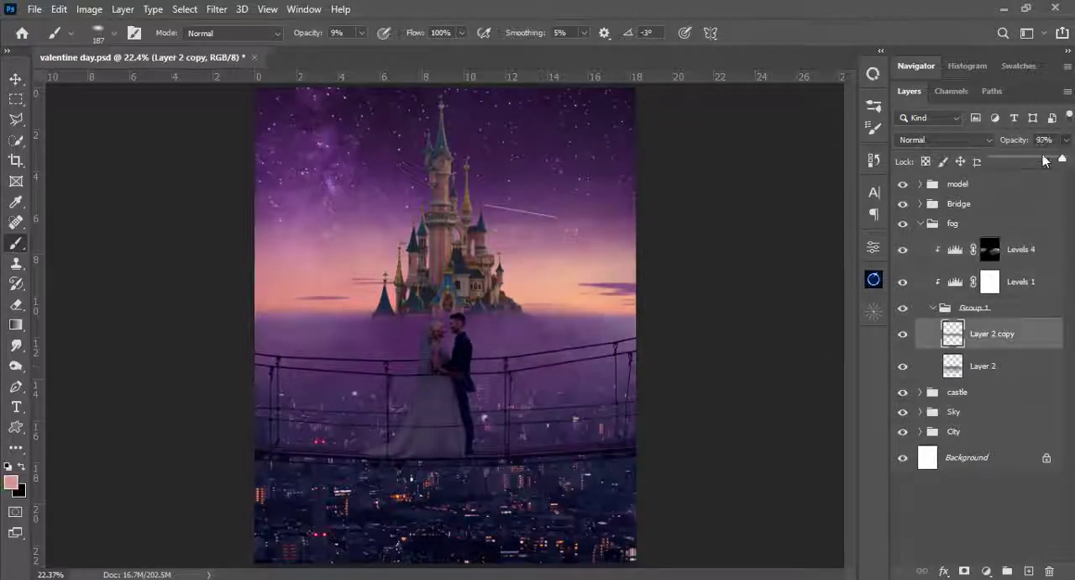
{"action": "left_click_drag", "start_coordinate": [1047, 160], "coordinate": [1054, 160]}
{"action": "left_click", "coordinate": [535, 337]}
{"action": "left_click", "coordinate": [989, 254]}
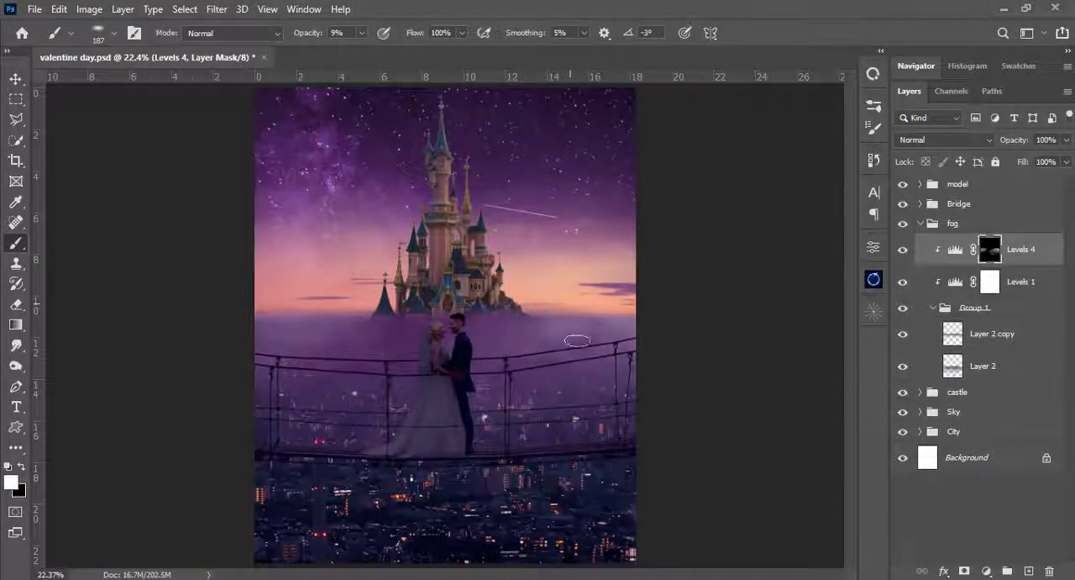
- Restore a round brush tip at 200 px, undoing a larger trial stroke on the Levels 4 mask beside the groom
{"action": "right_click", "coordinate": [576, 338]}
{"action": "left_click_drag", "start_coordinate": [606, 167], "coordinate": [607, 182]}
{"action": "key", "text": "bracketright"}
{"action": "key", "text": "bracketright"}
{"action": "key", "text": "bracketright"}
{"action": "key", "text": "bracketright"}
{"action": "key", "text": "bracketright"}
{"action": "left_click_drag", "start_coordinate": [587, 356], "coordinate": [541, 383]}
{"action": "key", "text": "bracketleft"}
{"action": "key", "text": "ctrl+z"}
{"action": "key", "text": "bracketleft"}
{"action": "key", "text": "bracketleft"}
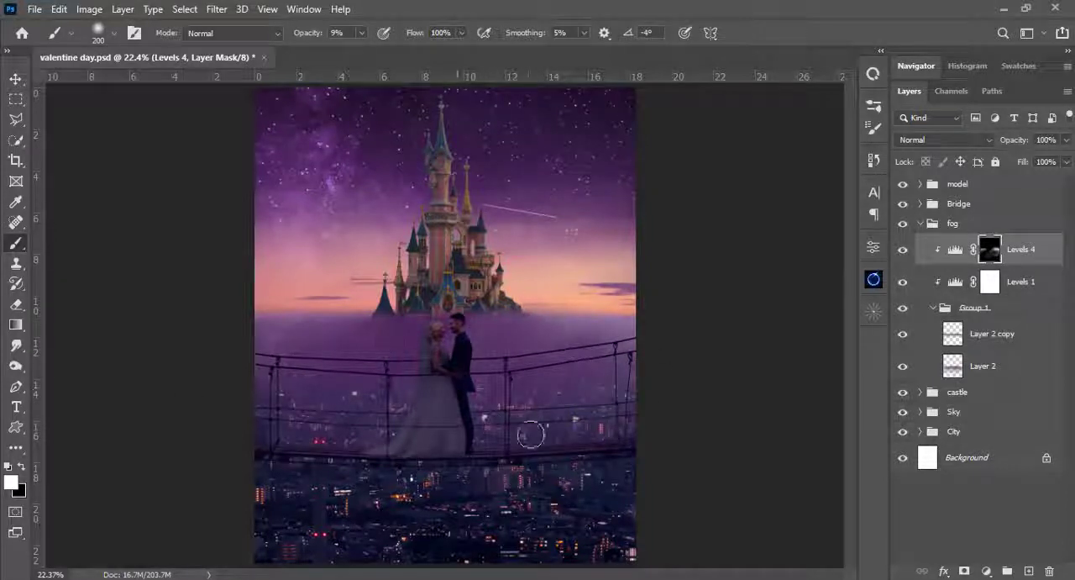
- Brush the Levels 4 mask over the fog beside the bride at 2% opacity, and compare with the adjustment hidden and shown
{"action": "left_click", "coordinate": [361, 33]}
{"action": "left_click_drag", "start_coordinate": [365, 45], "coordinate": [359, 46]}
{"action": "left_click_drag", "start_coordinate": [411, 368], "coordinate": [379, 371]}
{"action": "left_click", "coordinate": [902, 252]}
{"action": "left_click", "coordinate": [902, 251]}
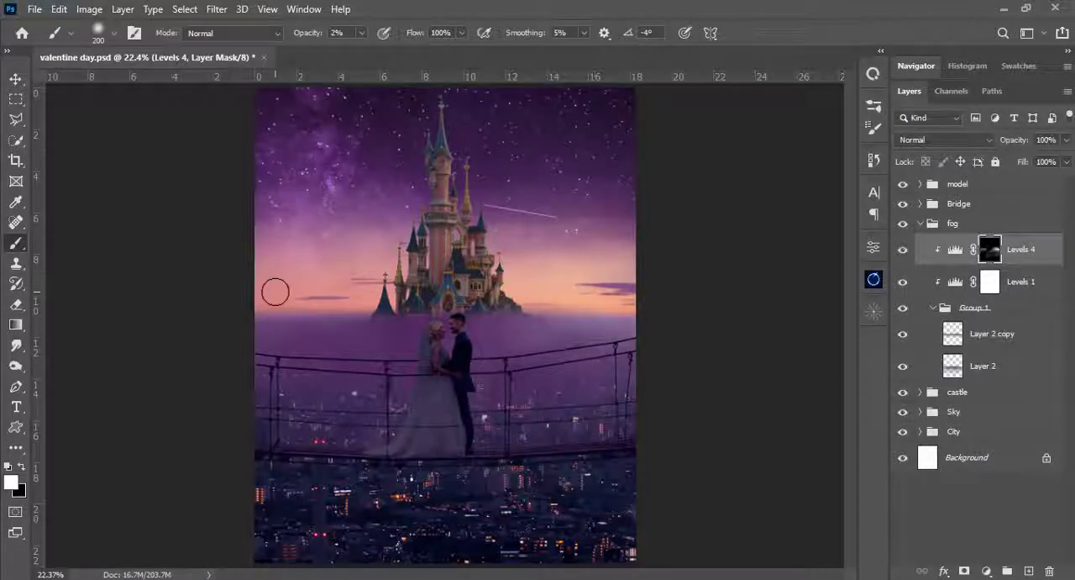
- Flatten the 200 px brush tip, and set the brush to 53% opacity and 1% flow
{"action": "left_click", "coordinate": [362, 33]}
{"action": "left_click_drag", "start_coordinate": [359, 46], "coordinate": [411, 45]}
{"action": "right_click", "coordinate": [530, 244]}
{"action": "left_click_drag", "start_coordinate": [570, 187], "coordinate": [570, 175]}
{"action": "key", "text": "Return"}
{"action": "left_click", "coordinate": [361, 32]}
{"action": "left_click_drag", "start_coordinate": [411, 45], "coordinate": [446, 47]}
{"action": "left_click", "coordinate": [462, 33]}
{"action": "left_click_drag", "start_coordinate": [546, 47], "coordinate": [405, 47]}
- Reset the brush opacity and flow to 100%, and collapse the fog group
{"action": "left_click", "coordinate": [361, 33]}
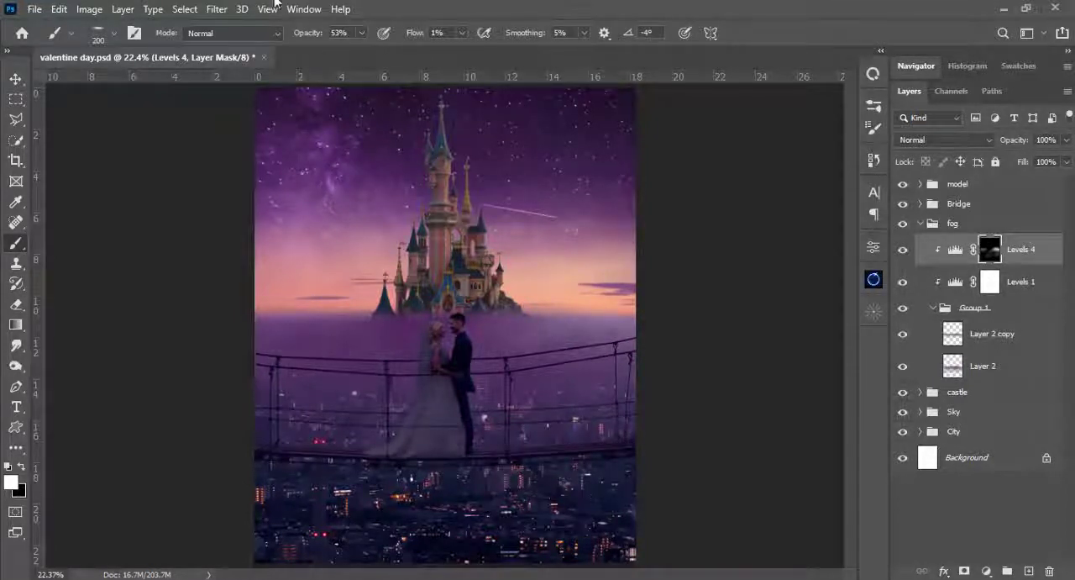
{"action": "left_click", "coordinate": [364, 36]}
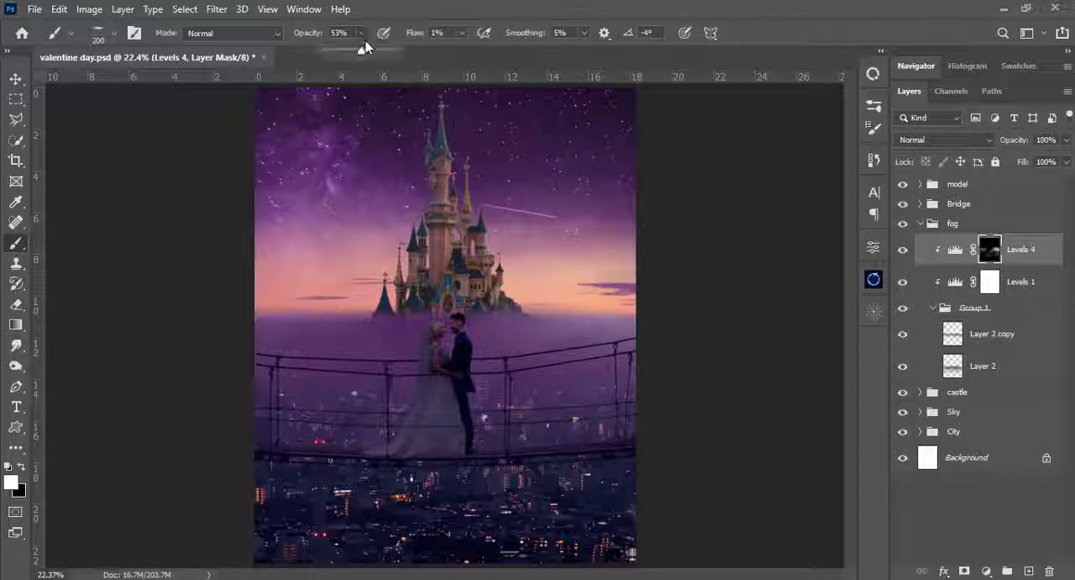
{"action": "left_click", "coordinate": [466, 32]}
{"action": "left_click_drag", "start_coordinate": [466, 52], "coordinate": [566, 60]}
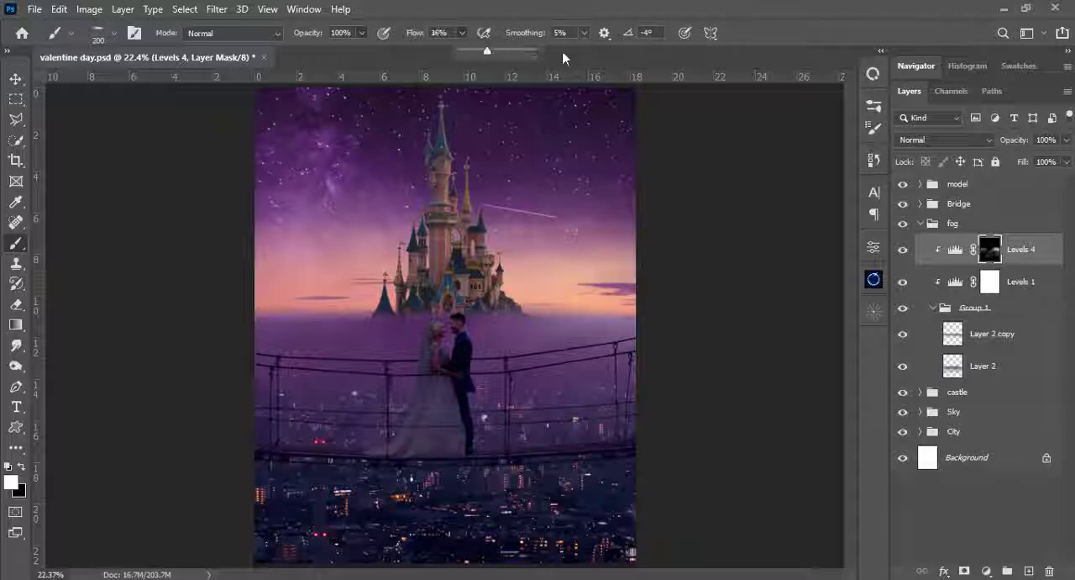
{"action": "left_click", "coordinate": [922, 227]}
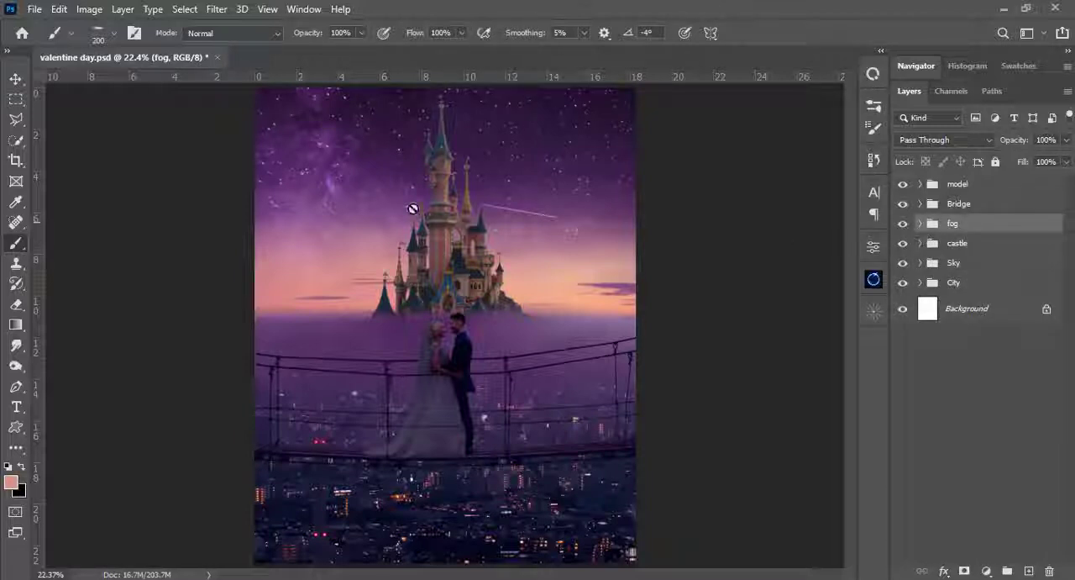
- Add a Color Balance adjustment above the castle's Levels 3, clip it to the castle and switch its tone to Shadows
{"action": "key", "text": "v"}
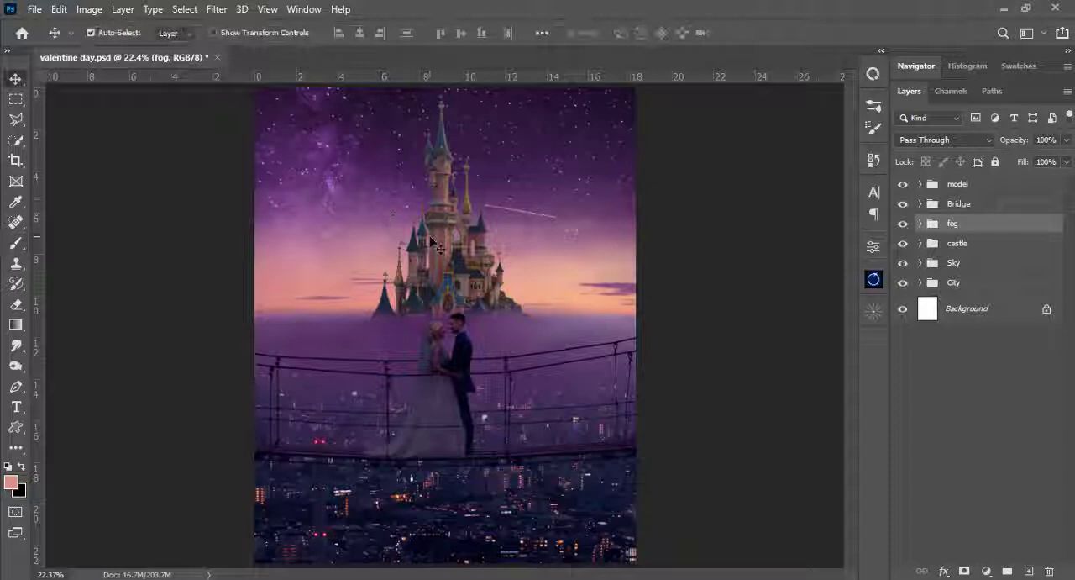
{"action": "left_click", "coordinate": [448, 195]}
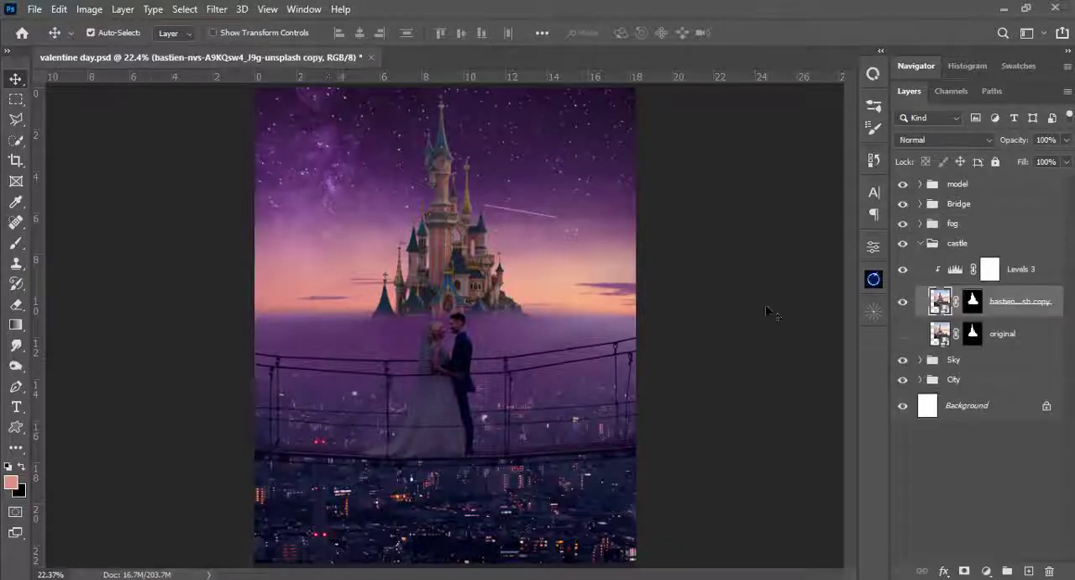
{"action": "left_click", "coordinate": [955, 269]}
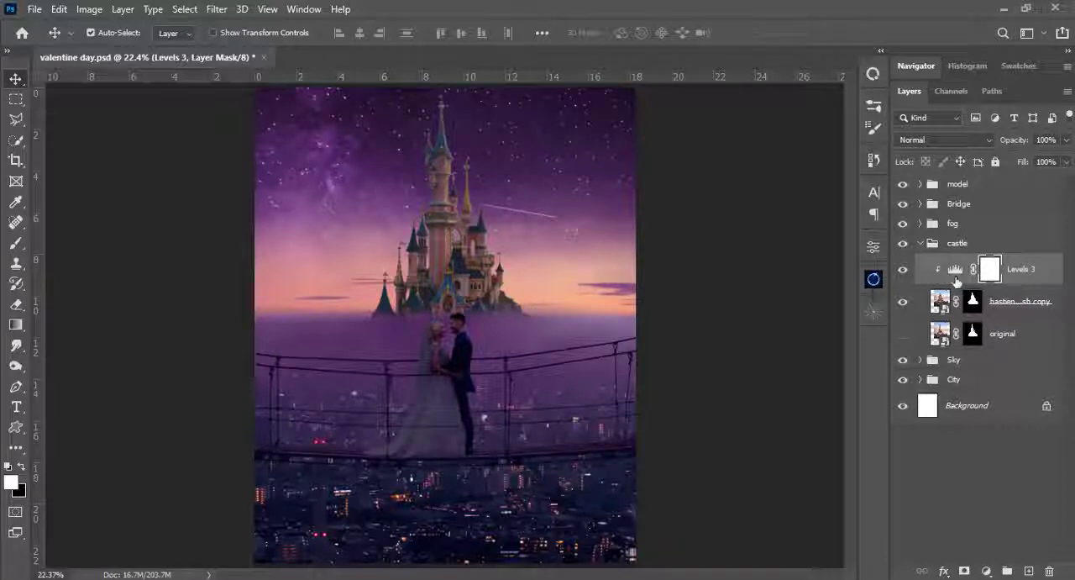
{"action": "left_click", "coordinate": [986, 572]}
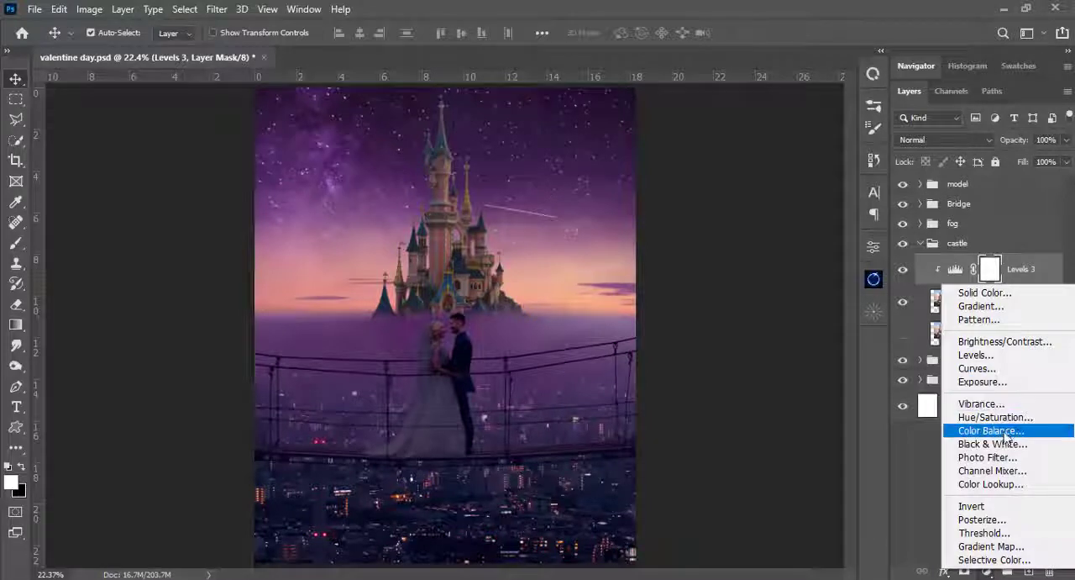
{"action": "left_click", "coordinate": [991, 430]}
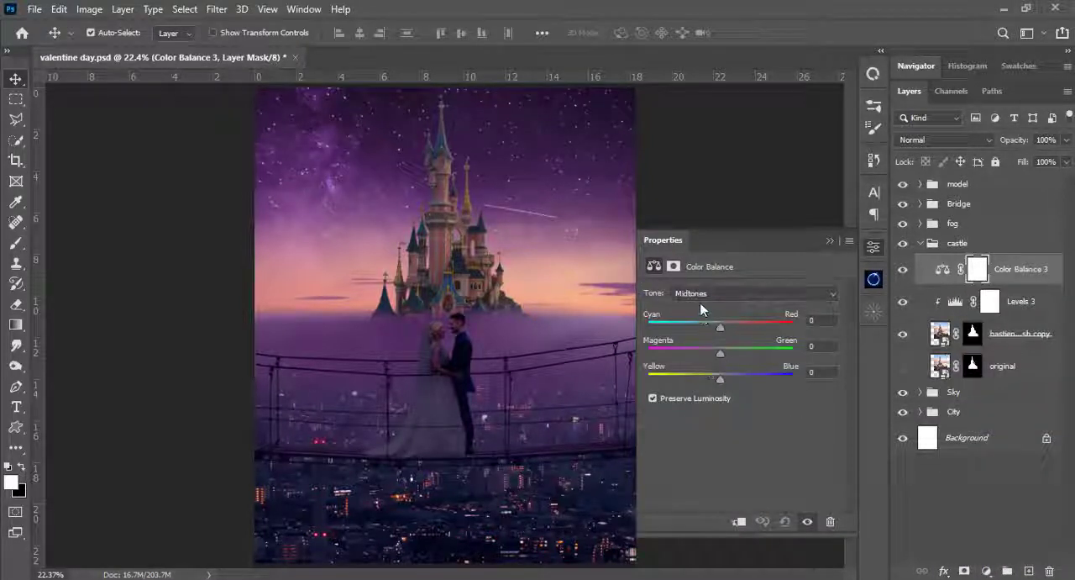
{"action": "left_click", "coordinate": [702, 296]}
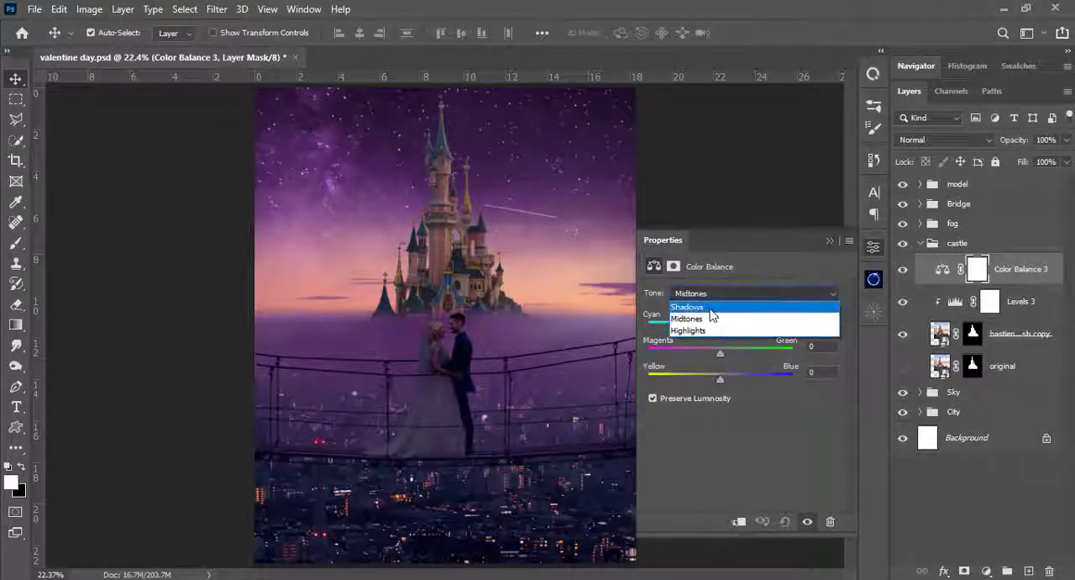
{"action": "left_click", "coordinate": [710, 307]}
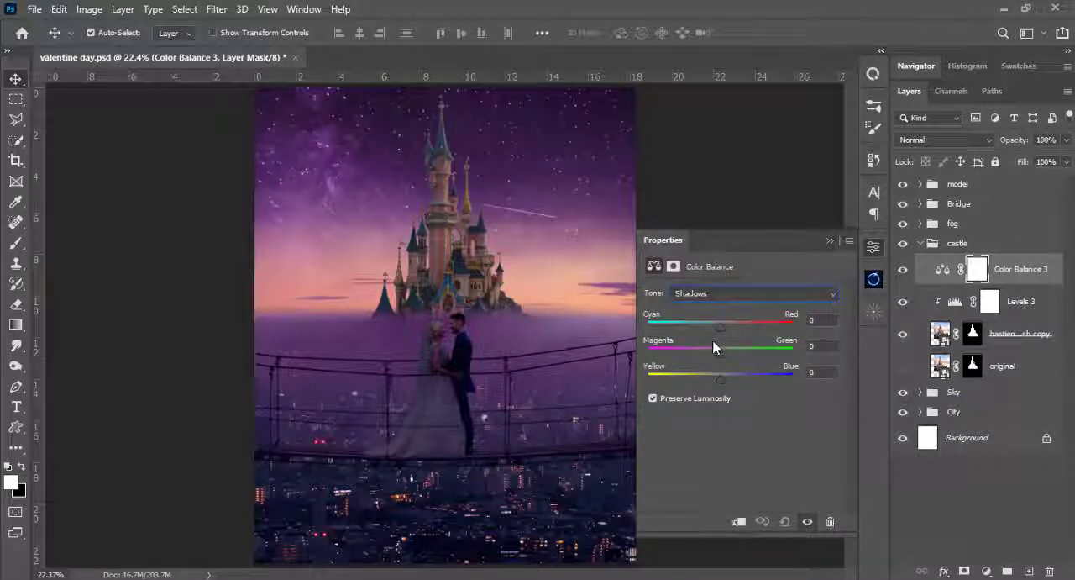
{"action": "left_click", "coordinate": [739, 521]}
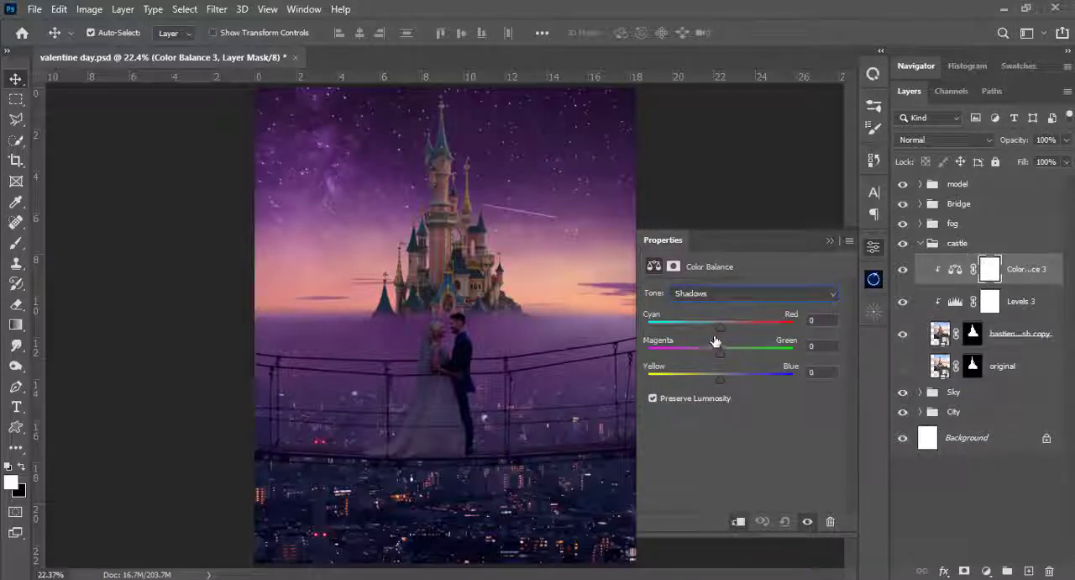
- In the castle's Color Balance shadows, set magenta-green to -50 and adjust the cyan-red balance
{"action": "left_click_drag", "start_coordinate": [719, 327], "coordinate": [694, 354]}
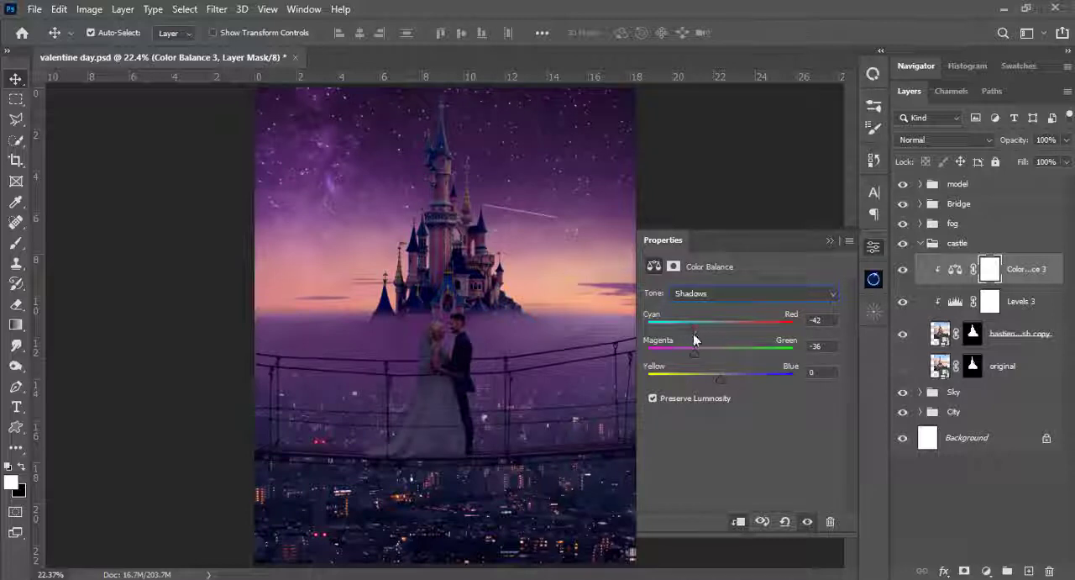
{"action": "mouse_move", "coordinate": [690, 354]}
{"action": "left_mouse_down"}
{"action": "mouse_move", "coordinate": [678, 353]}
{"action": "mouse_move", "coordinate": [694, 328]}
{"action": "mouse_move", "coordinate": [682, 353]}
{"action": "mouse_move", "coordinate": [665, 359]}
{"action": "mouse_move", "coordinate": [684, 360]}
{"action": "left_mouse_up"}
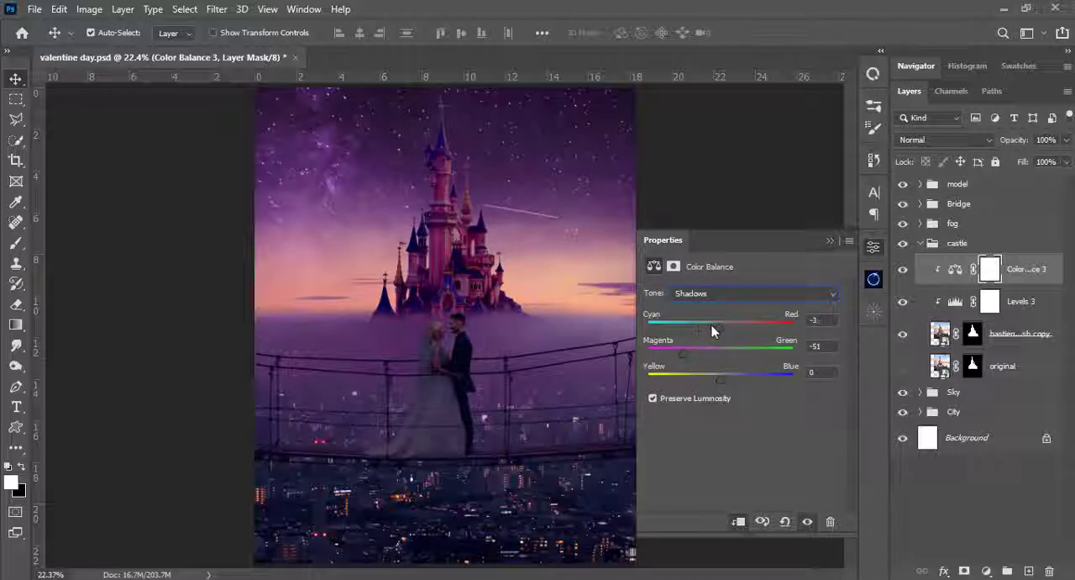
{"action": "left_click_drag", "start_coordinate": [711, 327], "coordinate": [687, 359]}
- Set the castle's Color Balance highlights to +28 cyan-red and +32 magenta-green
{"action": "left_click", "coordinate": [722, 297]}
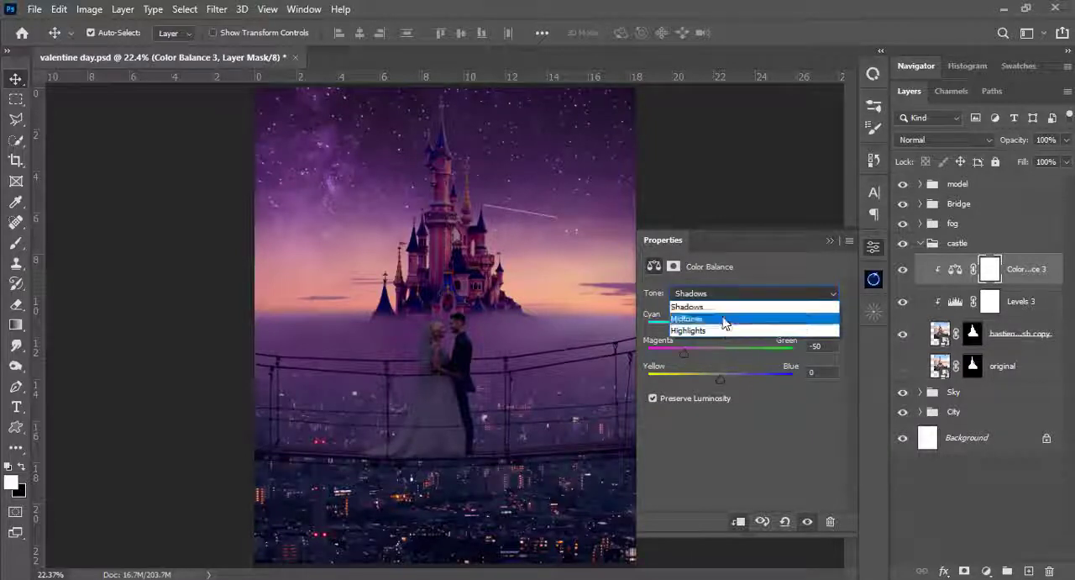
{"action": "left_click", "coordinate": [722, 329]}
{"action": "left_click_drag", "start_coordinate": [719, 330], "coordinate": [722, 352]}
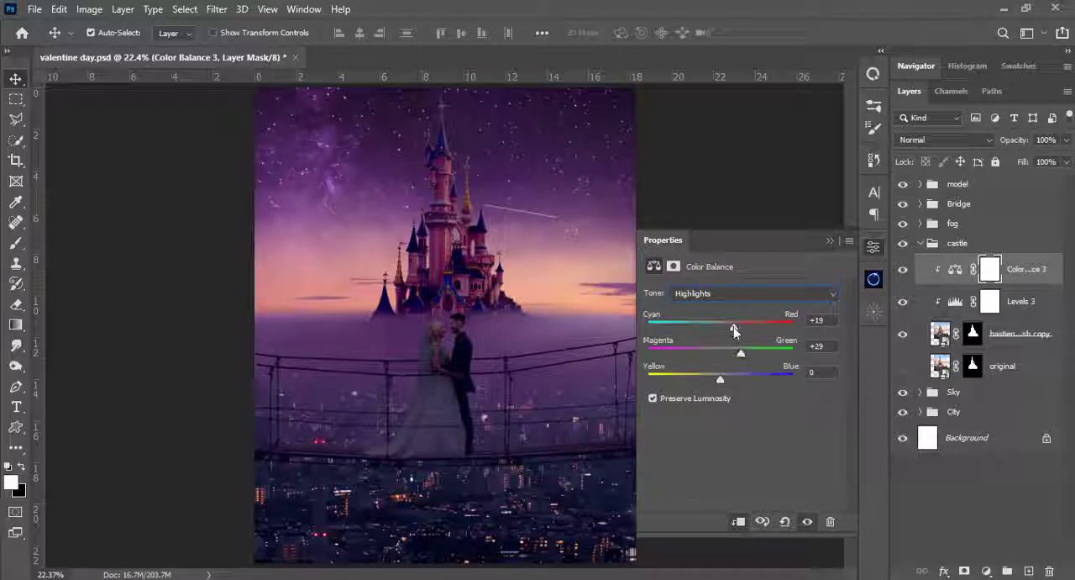
{"action": "mouse_move", "coordinate": [734, 330]}
{"action": "left_mouse_down"}
{"action": "mouse_move", "coordinate": [745, 326]}
{"action": "mouse_move", "coordinate": [726, 334]}
{"action": "mouse_move", "coordinate": [745, 330]}
{"action": "mouse_move", "coordinate": [733, 352]}
{"action": "mouse_move", "coordinate": [744, 357]}
{"action": "mouse_move", "coordinate": [741, 331]}
{"action": "left_mouse_up"}
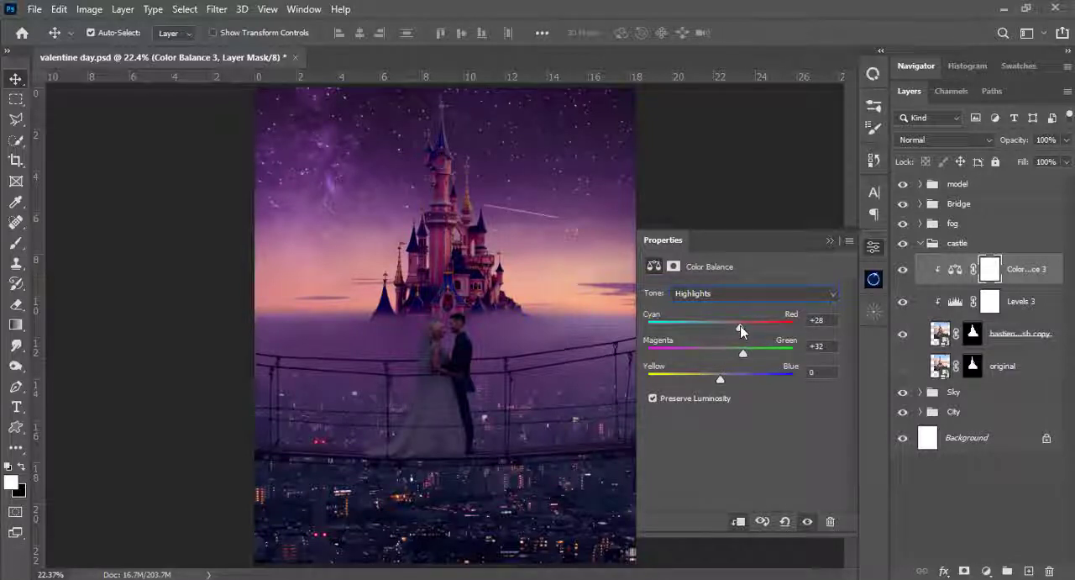
{"action": "left_click", "coordinate": [830, 241]}
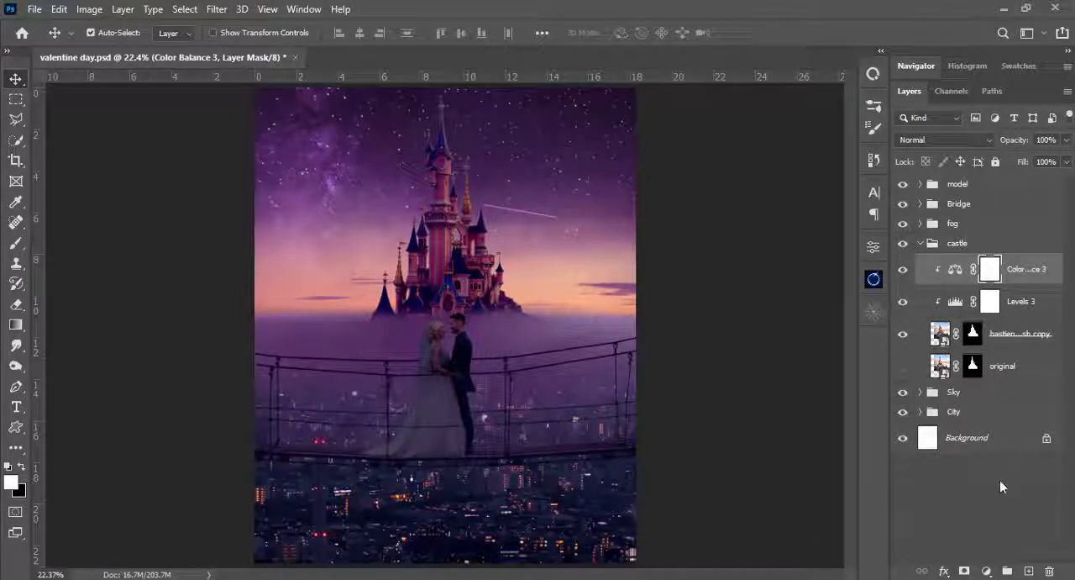
- Add a Levels adjustment clipped to the castle, with midtones 0.91 and output levels 11 to 224
{"action": "left_click", "coordinate": [986, 572]}
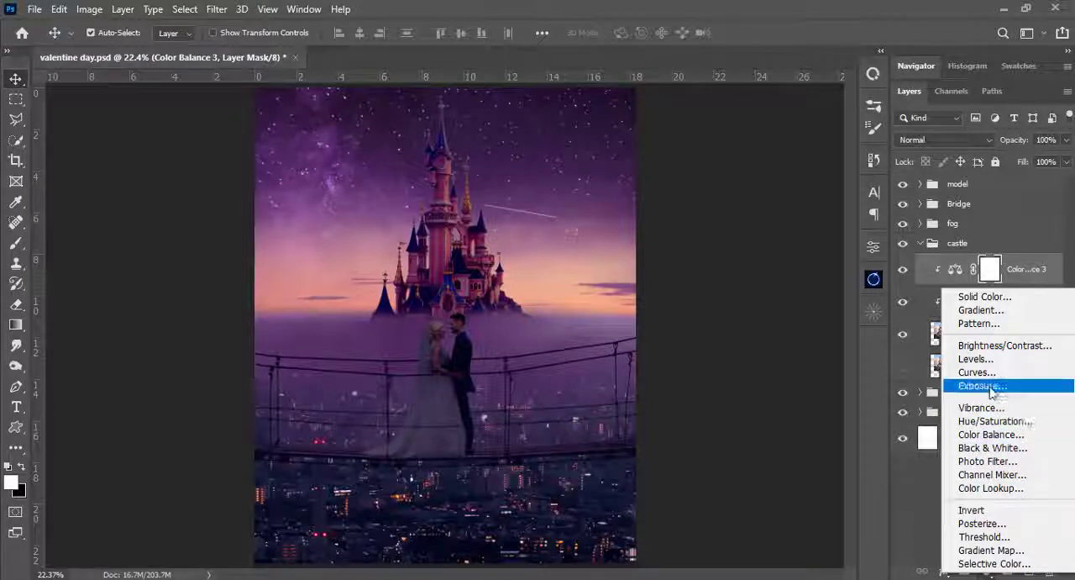
{"action": "left_click", "coordinate": [974, 359]}
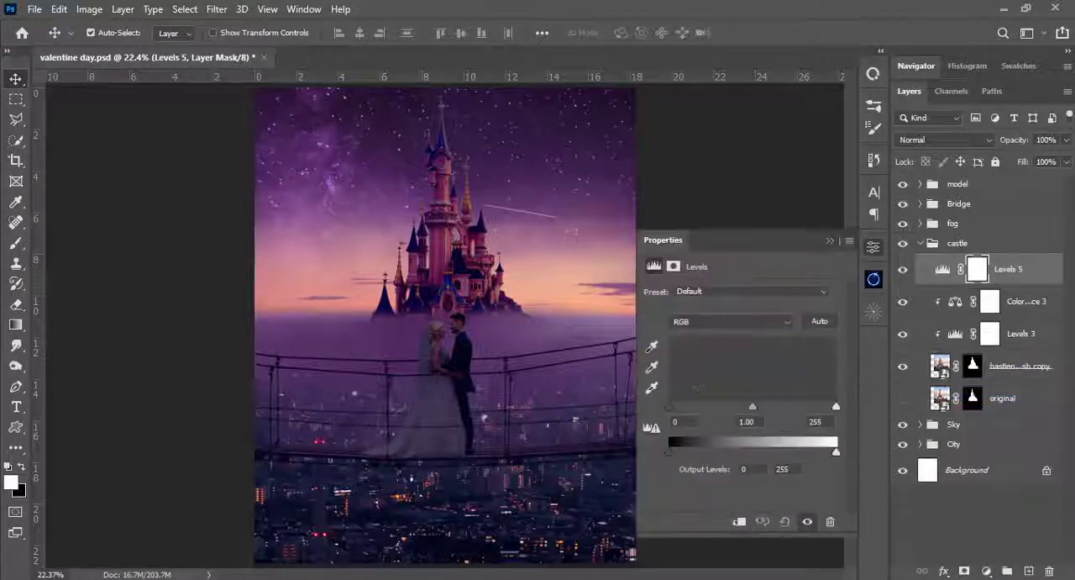
{"action": "left_click", "coordinate": [738, 521]}
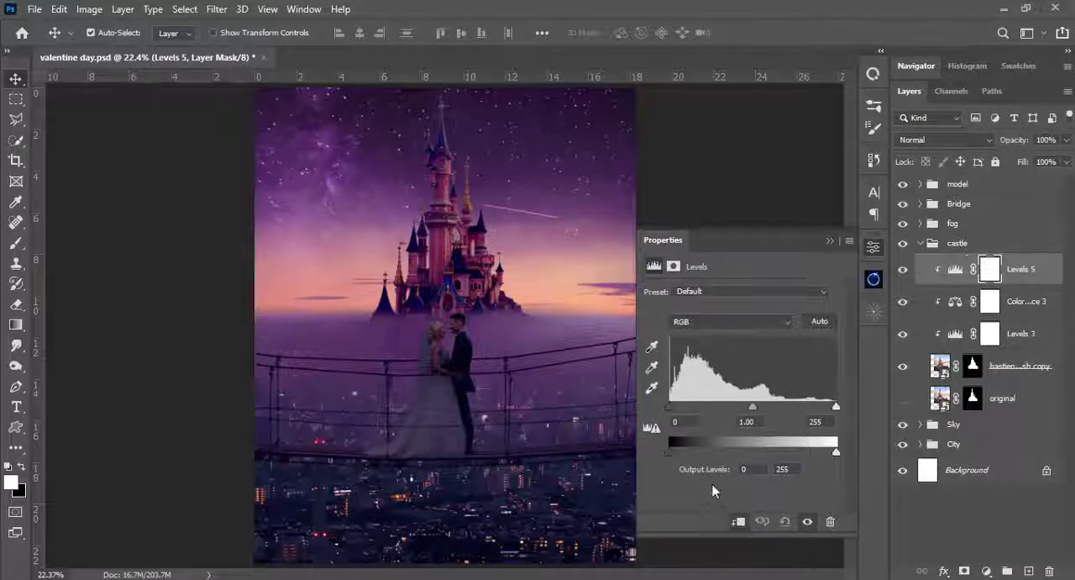
{"action": "left_click_drag", "start_coordinate": [671, 449], "coordinate": [676, 450]}
{"action": "left_click_drag", "start_coordinate": [745, 409], "coordinate": [759, 414]}
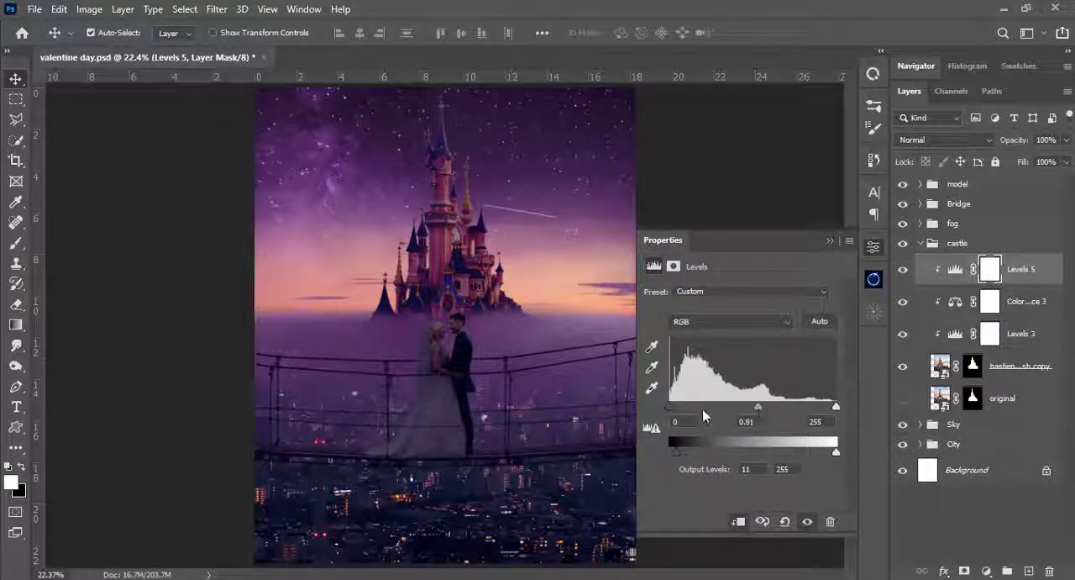
{"action": "mouse_move", "coordinate": [674, 407]}
{"action": "left_mouse_down"}
{"action": "mouse_move", "coordinate": [684, 408]}
{"action": "mouse_move", "coordinate": [669, 408]}
{"action": "left_mouse_up"}
{"action": "left_click_drag", "start_coordinate": [836, 452], "coordinate": [819, 455]}
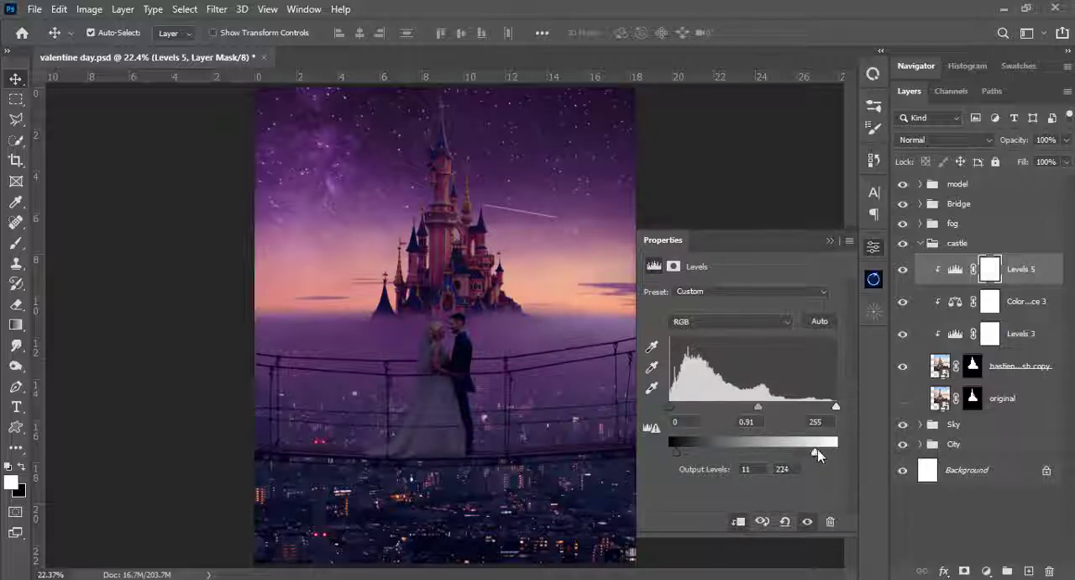
{"action": "left_click", "coordinate": [833, 243]}
- Create a new layer above all groups, rename it light and set its blend mode to Linear Dodge (Add)
{"action": "left_click", "coordinate": [1030, 572]}
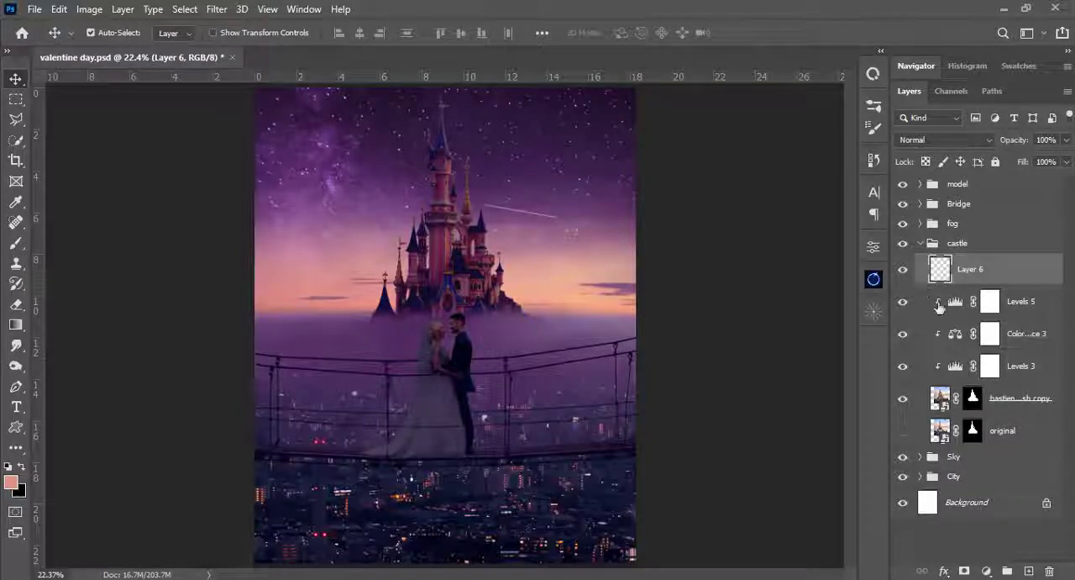
{"action": "left_click_drag", "start_coordinate": [934, 274], "coordinate": [936, 175]}
{"action": "left_click", "coordinate": [922, 276]}
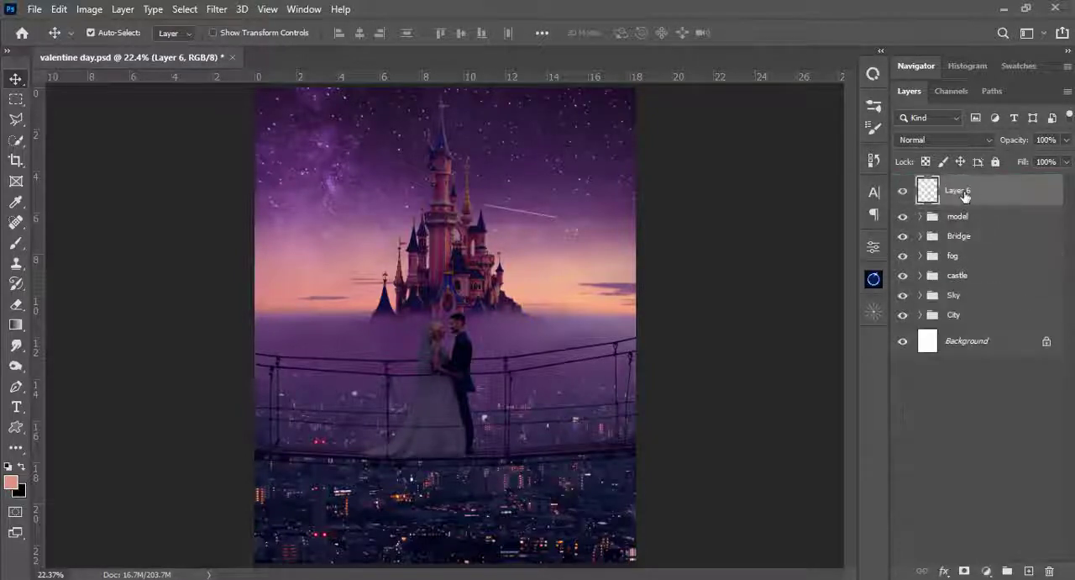
{"action": "double_click", "coordinate": [963, 191]}
{"action": "type", "text": "light"}
{"action": "key", "text": "Return"}
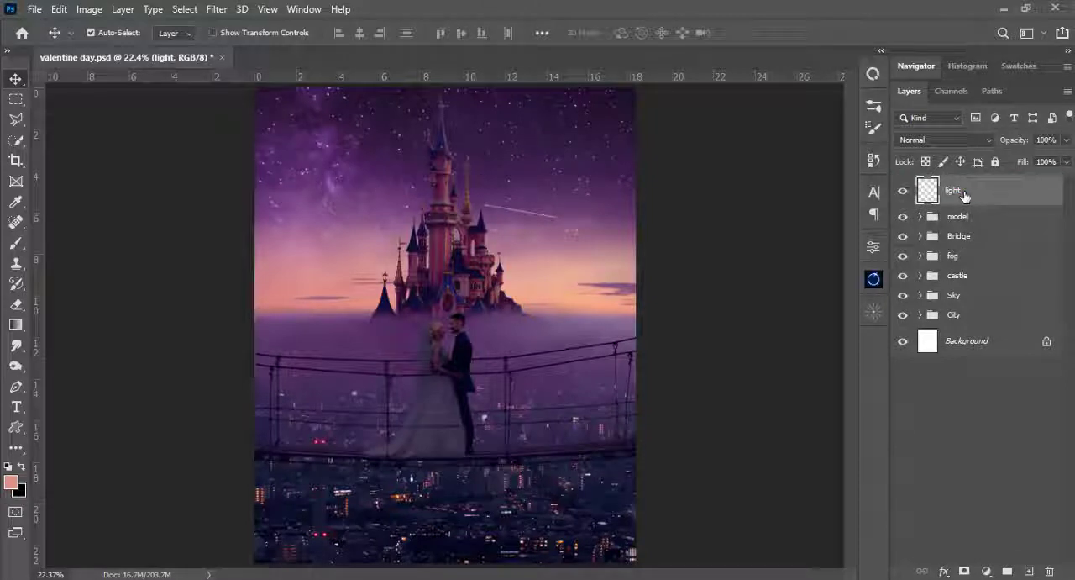
{"action": "left_click", "coordinate": [980, 143]}
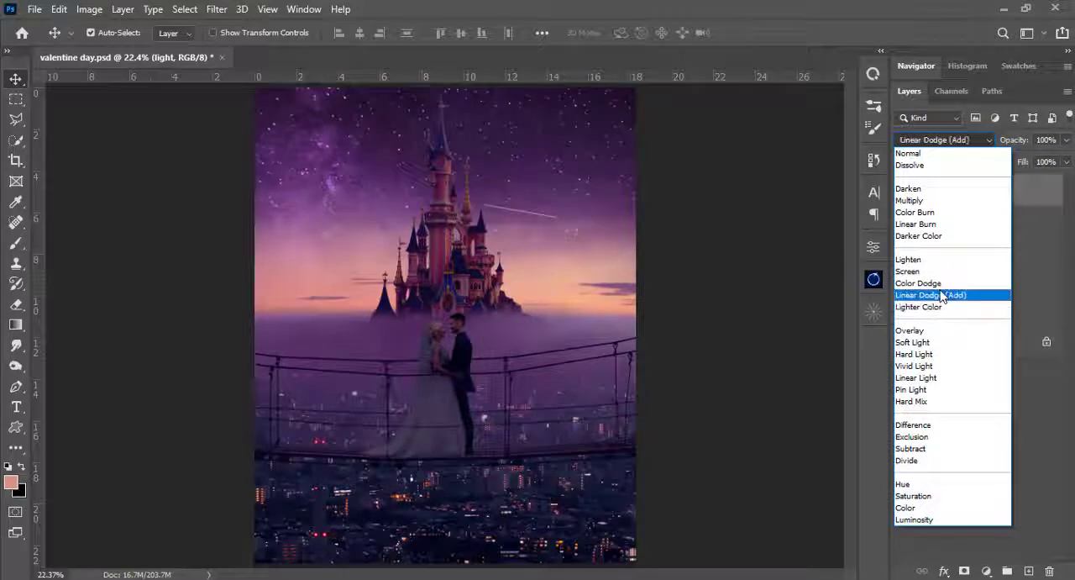
{"action": "left_click", "coordinate": [943, 297]}
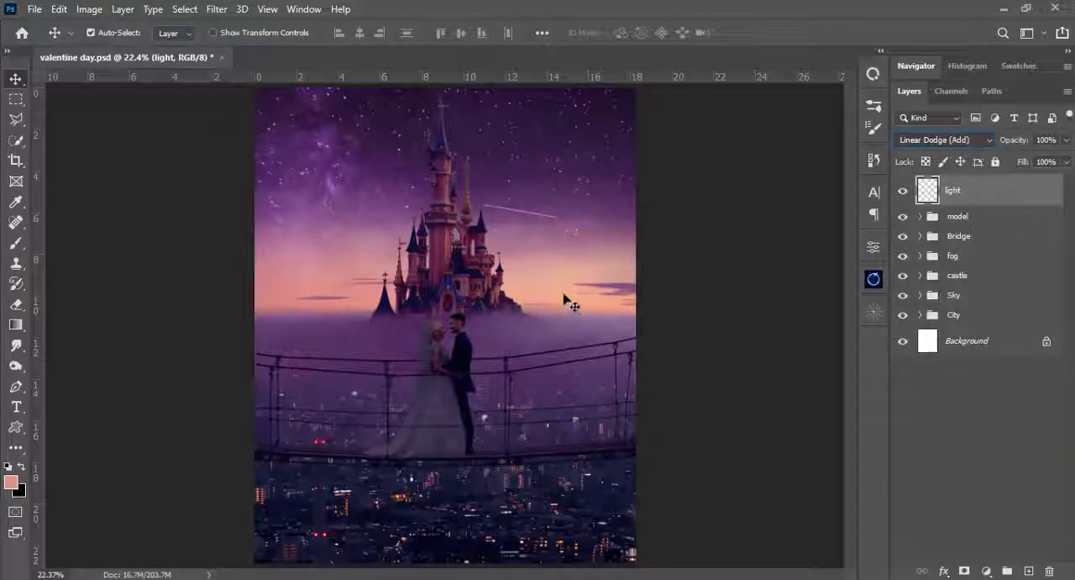
- Choose the Brush tool for the light layer and reshape the flattened 200 px soft brush tip to round
{"action": "key", "text": "b"}
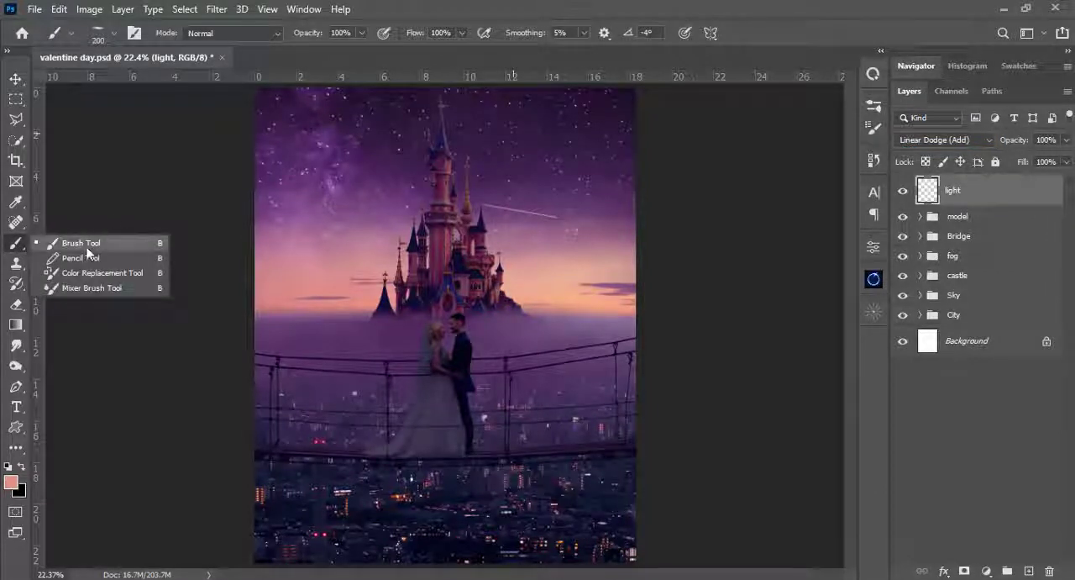
{"action": "right_click", "coordinate": [427, 225]}
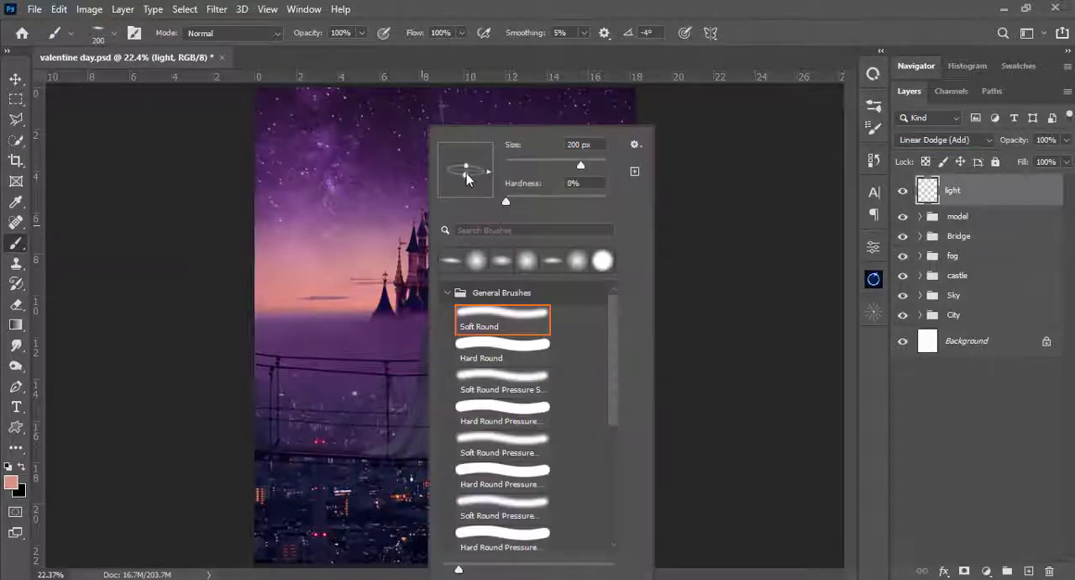
{"action": "left_click_drag", "start_coordinate": [467, 175], "coordinate": [465, 213]}
{"action": "left_click", "coordinate": [527, 3]}
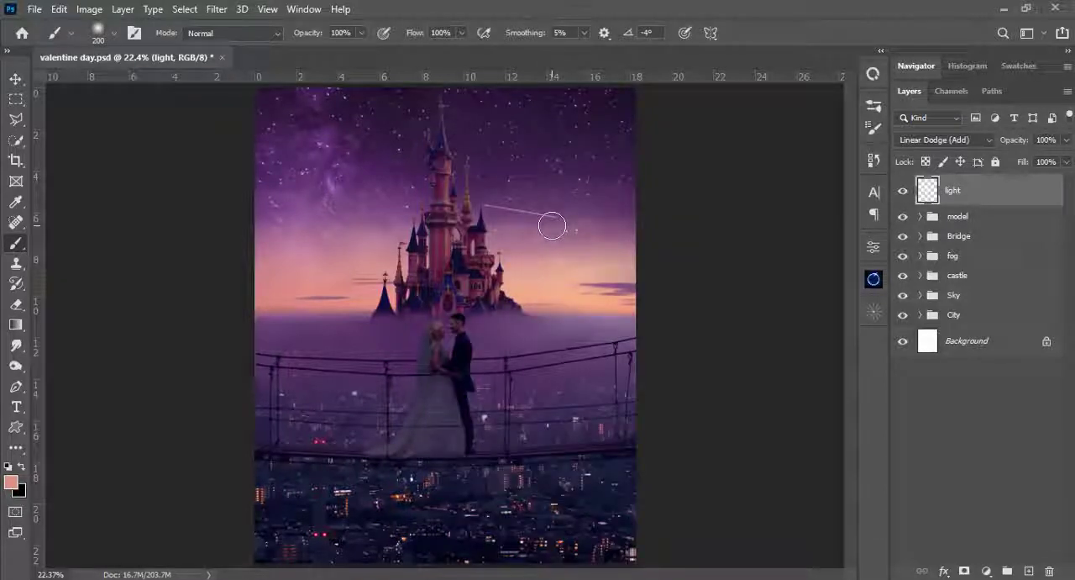
- Try a 1000 px soft peach brush dab on the light layer, over the sunset sky right of the castle
{"action": "key", "text": "bracketleft"}
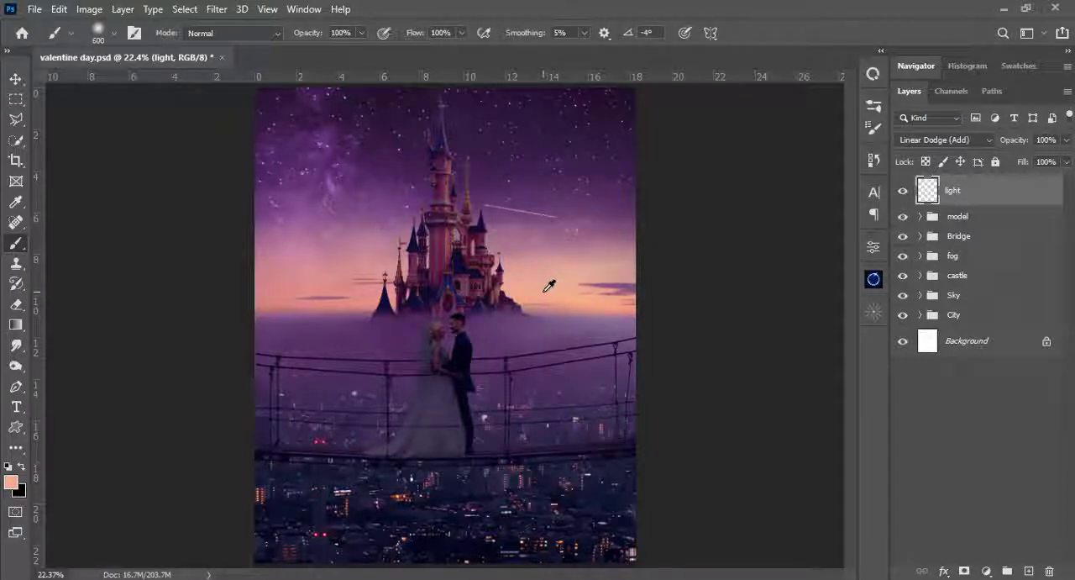
{"action": "key", "text": "bracketright"}
{"action": "key", "text": "bracketright"}
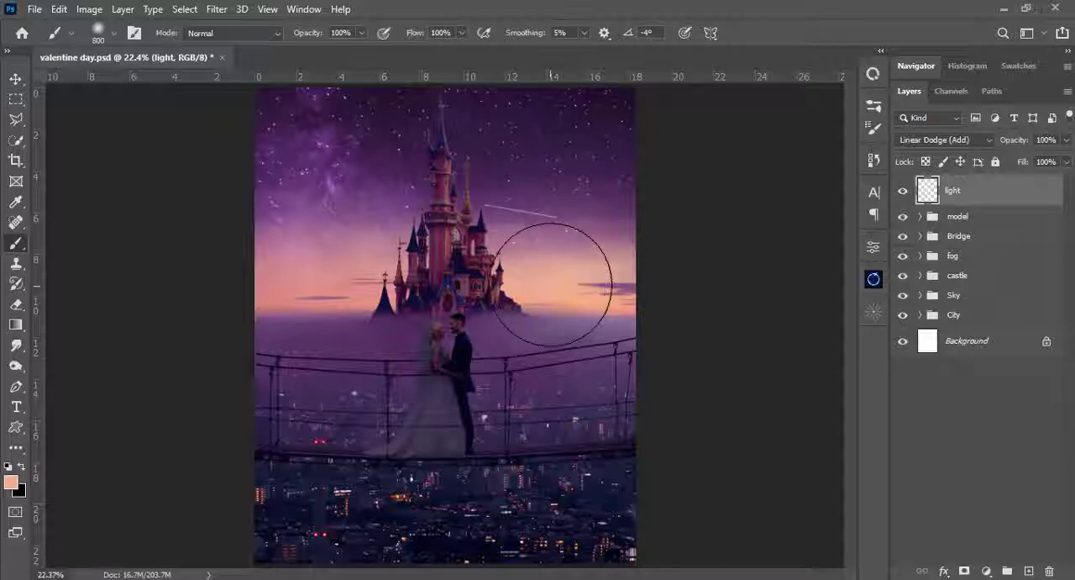
{"action": "key", "text": "bracketright"}
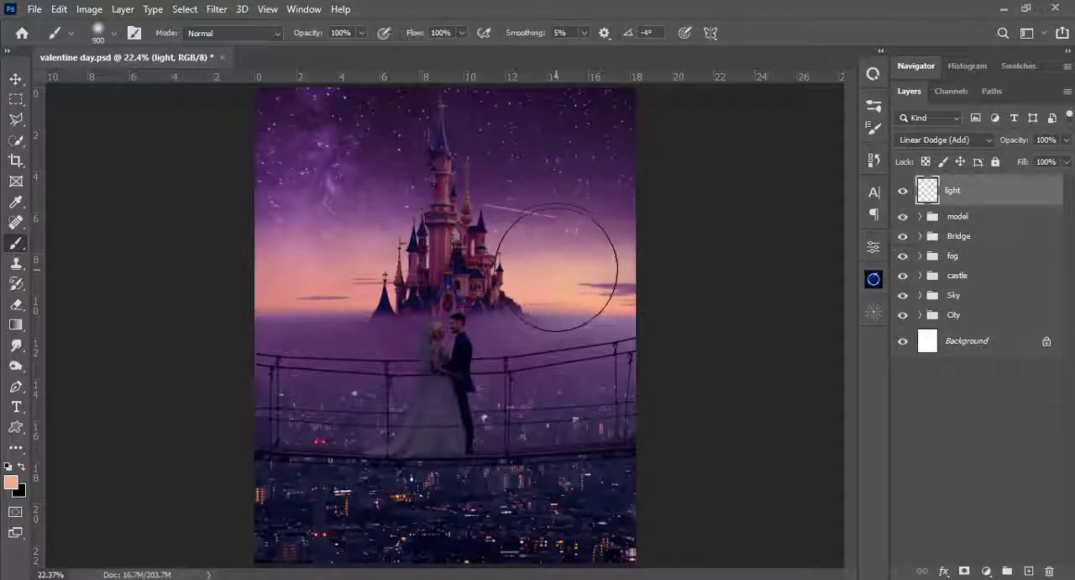
{"action": "key", "text": "bracketright"}
{"action": "left_click", "coordinate": [568, 272]}
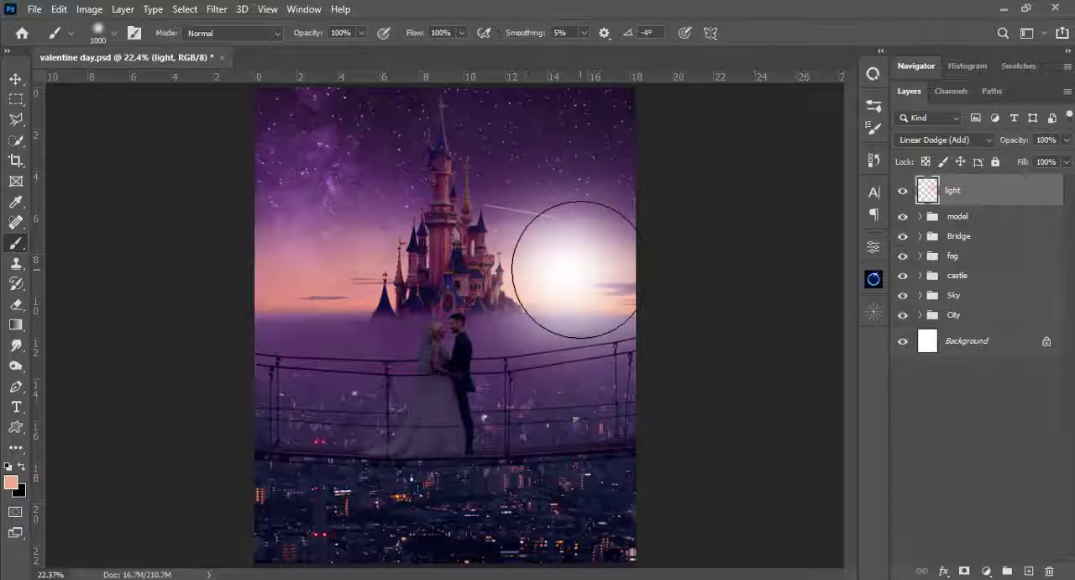
{"action": "key", "text": "ctrl+z"}
- Set the brush flow to 1% and build a faint peach glow right of the castle on a new Linear Dodge (Add) layer at 56% brush opacity
{"action": "left_click", "coordinate": [461, 33]}
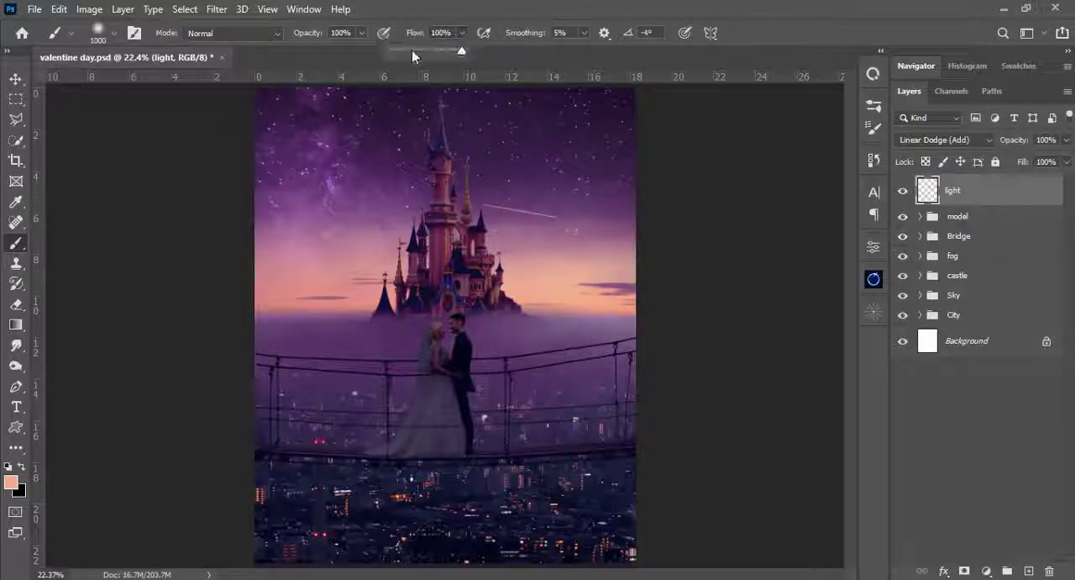
{"action": "mouse_move", "coordinate": [564, 260]}
{"action": "left_mouse_down"}
{"action": "mouse_move", "coordinate": [564, 284]}
{"action": "mouse_move", "coordinate": [545, 274]}
{"action": "mouse_move", "coordinate": [552, 266]}
{"action": "mouse_move", "coordinate": [604, 296]}
{"action": "left_mouse_up"}
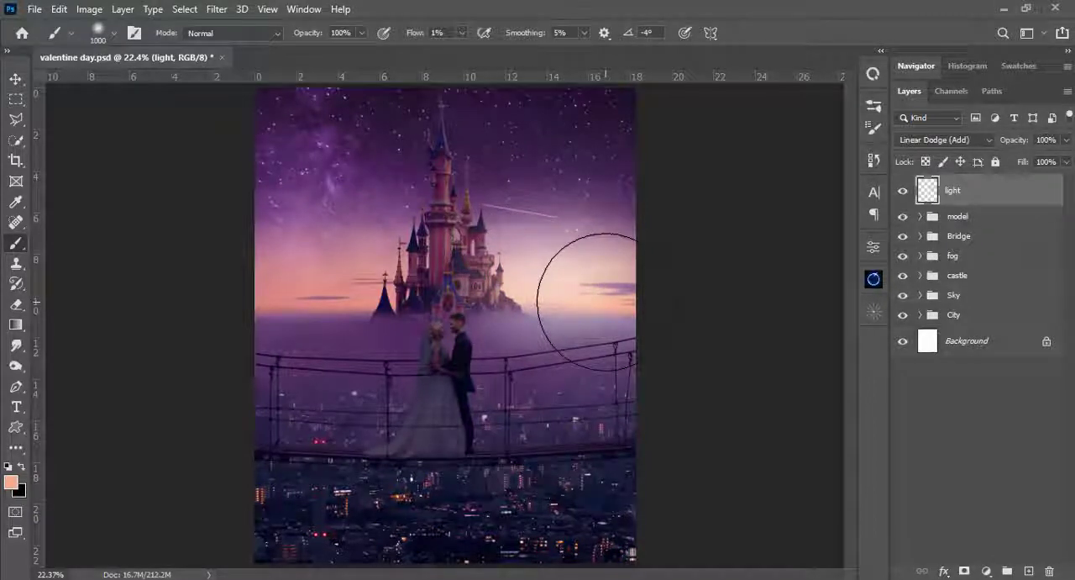
{"action": "key", "text": "ctrl+z"}
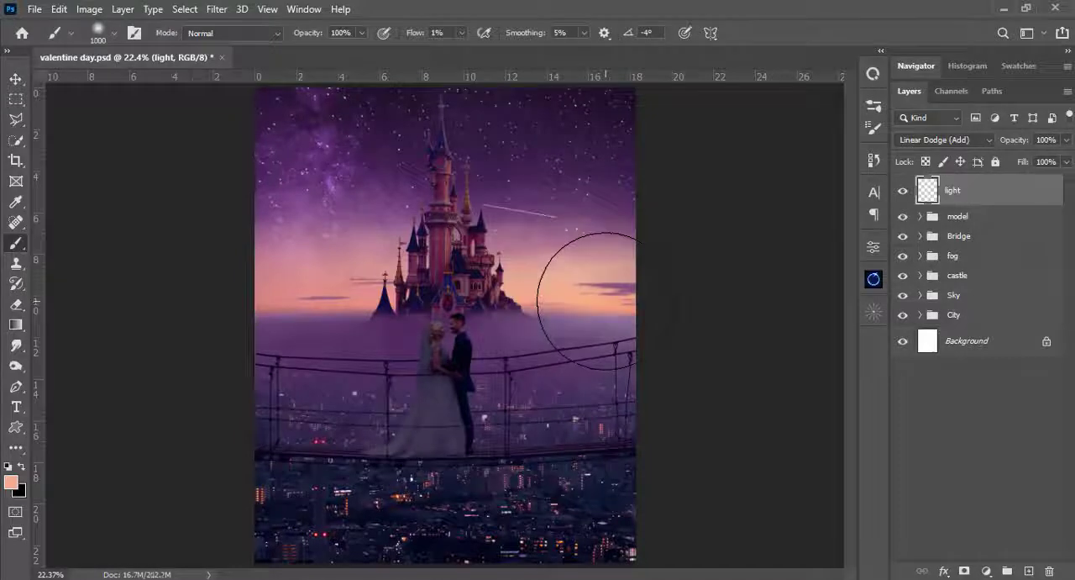
{"action": "key", "text": "bracketleft"}
{"action": "key", "text": "bracketleft"}
{"action": "key", "text": "bracketleft"}
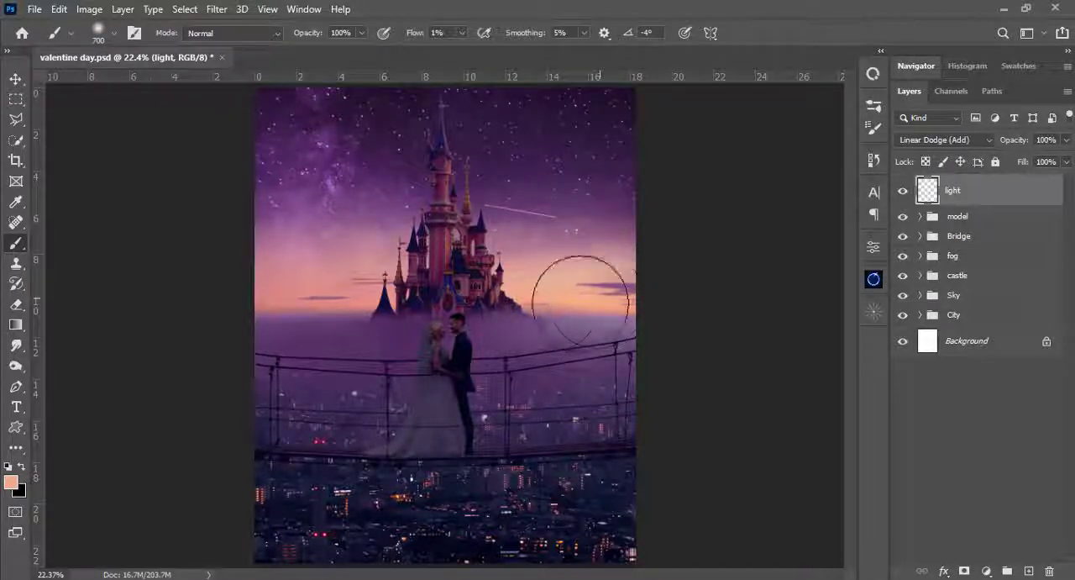
{"action": "mouse_move", "coordinate": [577, 294]}
{"action": "left_mouse_down"}
{"action": "mouse_move", "coordinate": [518, 312]}
{"action": "mouse_move", "coordinate": [582, 304]}
{"action": "mouse_move", "coordinate": [577, 369]}
{"action": "mouse_move", "coordinate": [600, 301]}
{"action": "mouse_move", "coordinate": [587, 295]}
{"action": "mouse_move", "coordinate": [569, 344]}
{"action": "mouse_move", "coordinate": [576, 300]}
{"action": "left_mouse_up"}
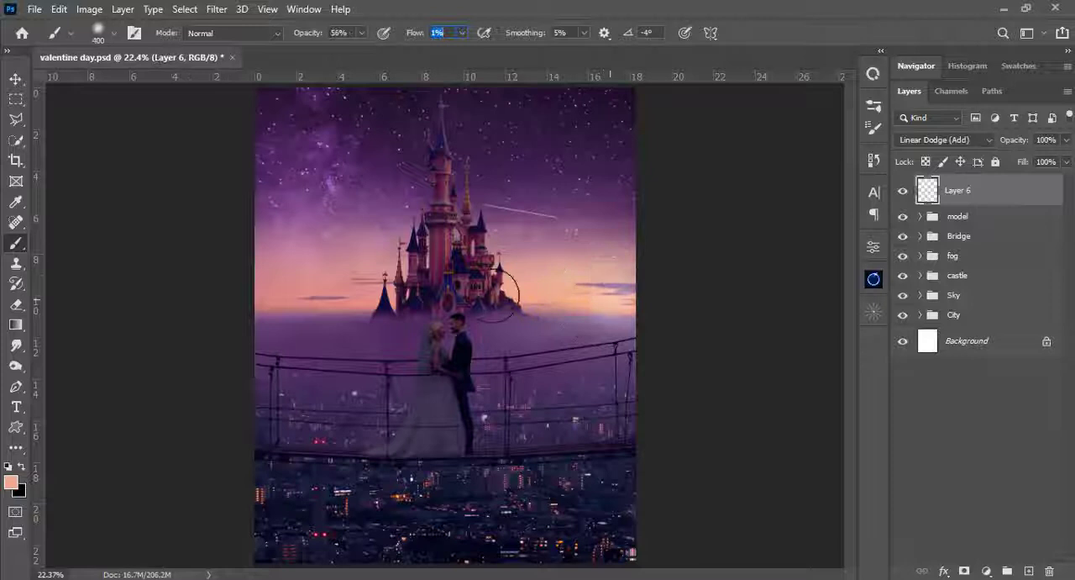
{"action": "mouse_move", "coordinate": [613, 300]}
{"action": "left_mouse_down"}
{"action": "mouse_move", "coordinate": [559, 297]}
{"action": "mouse_move", "coordinate": [650, 314]}
{"action": "mouse_move", "coordinate": [596, 311]}
{"action": "mouse_move", "coordinate": [614, 317]}
{"action": "mouse_move", "coordinate": [531, 271]}
{"action": "mouse_move", "coordinate": [653, 316]}
{"action": "left_mouse_up"}
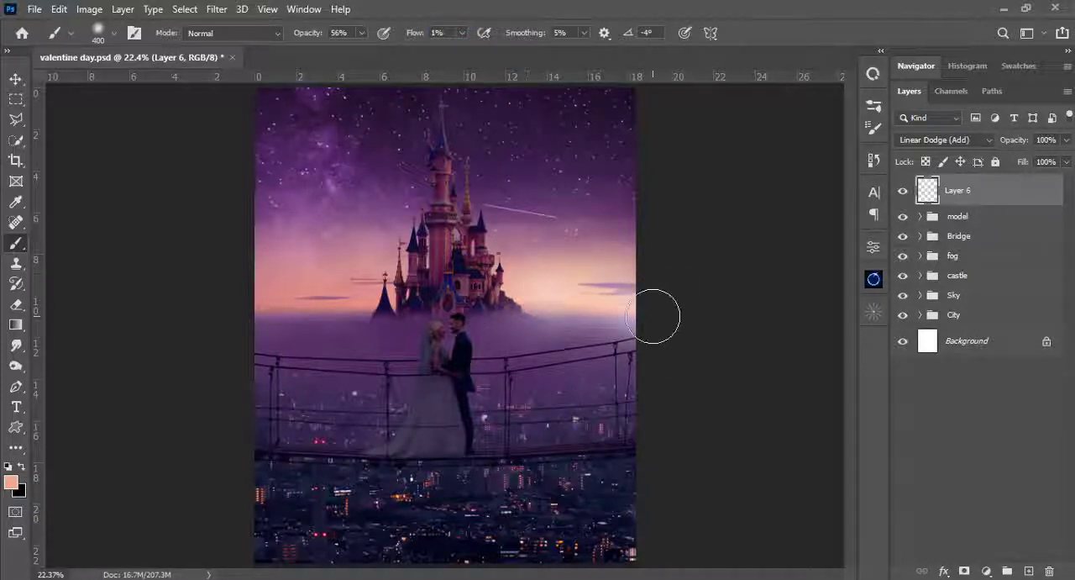
{"action": "left_click", "coordinate": [618, 298]}
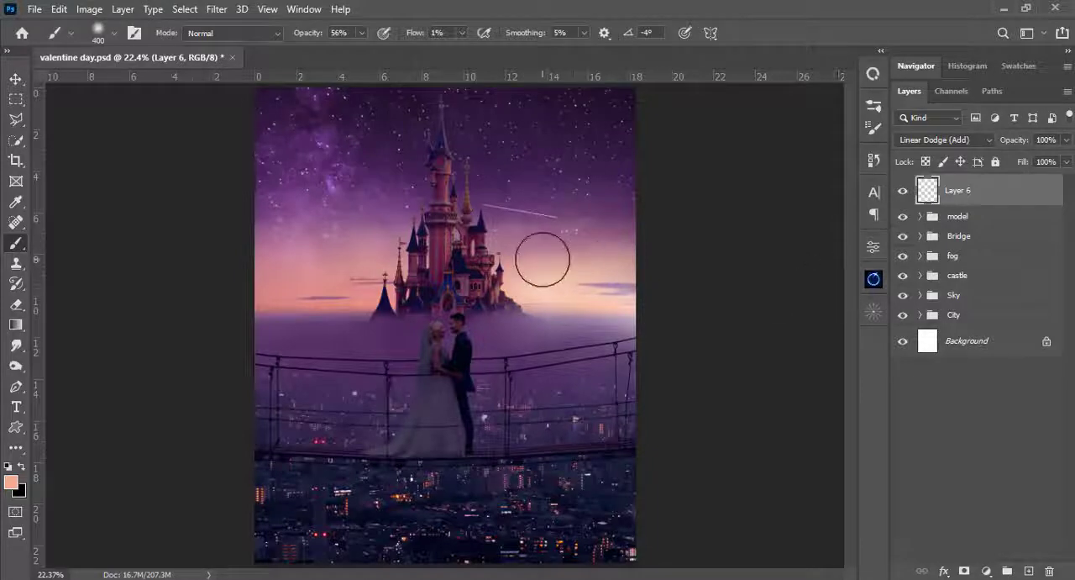
- Set the brush opacity to 37% and try a broad 1200 px glow over the sky right of the castle
{"action": "key", "text": "bracketright"}
{"action": "key", "text": "bracketright"}
{"action": "key", "text": "bracketright"}
{"action": "key", "text": "bracketright"}
{"action": "key", "text": "bracketright"}
{"action": "key", "text": "bracketright"}
{"action": "key", "text": "bracketright"}
{"action": "left_click", "coordinate": [362, 32]}
{"action": "left_click_drag", "start_coordinate": [359, 49], "coordinate": [346, 49]}
{"action": "left_click", "coordinate": [514, 7]}
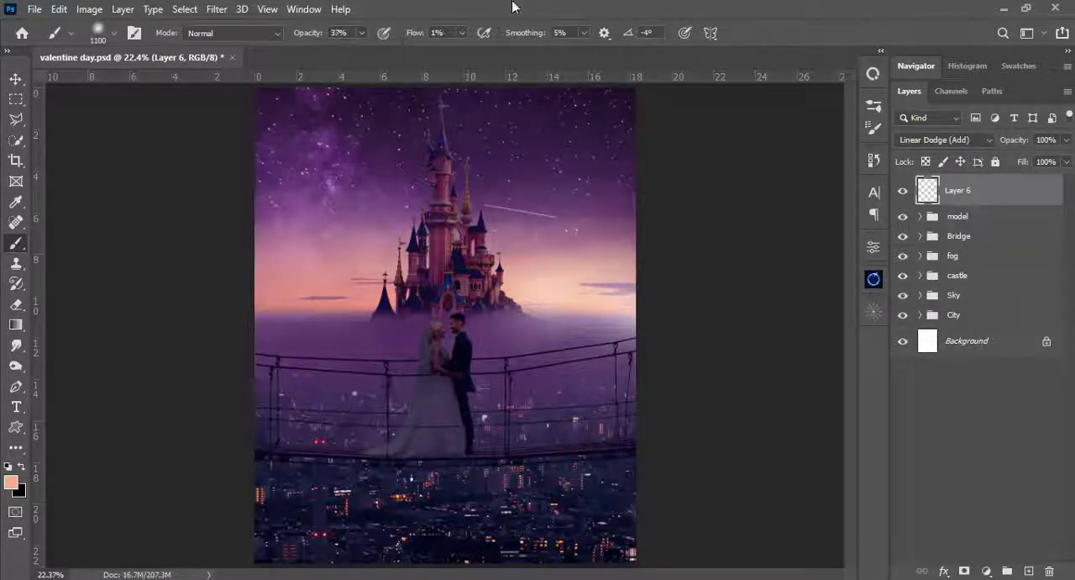
{"action": "key", "text": "bracketright"}
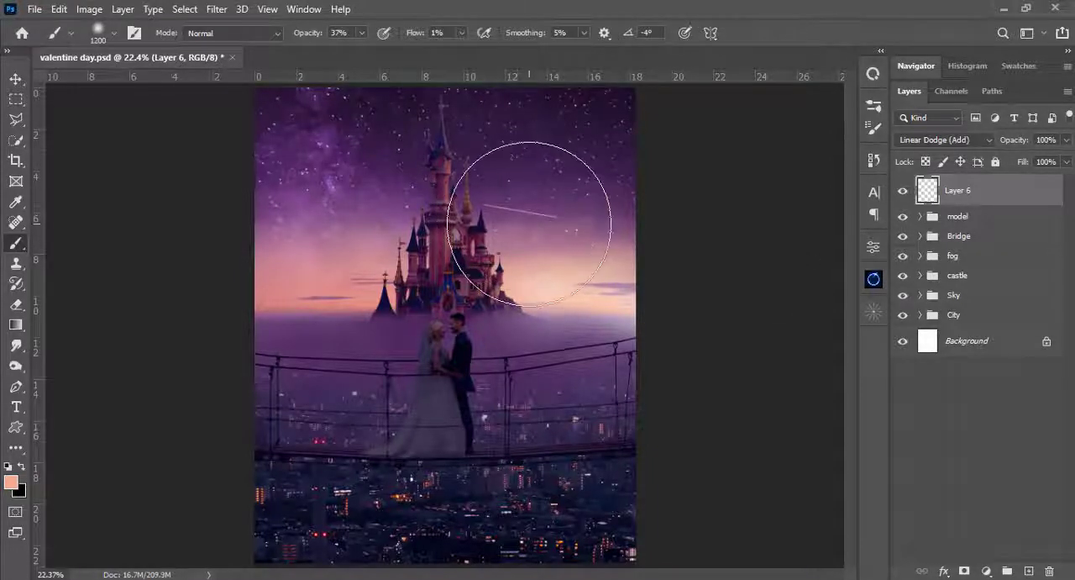
- Build up the peach sunset glow right of the castle with soft brush sizes between 500 and 900 px
{"action": "key", "text": "bracketleft"}
{"action": "key", "text": "bracketleft"}
{"action": "key", "text": "bracketleft"}
{"action": "key", "text": "bracketleft"}
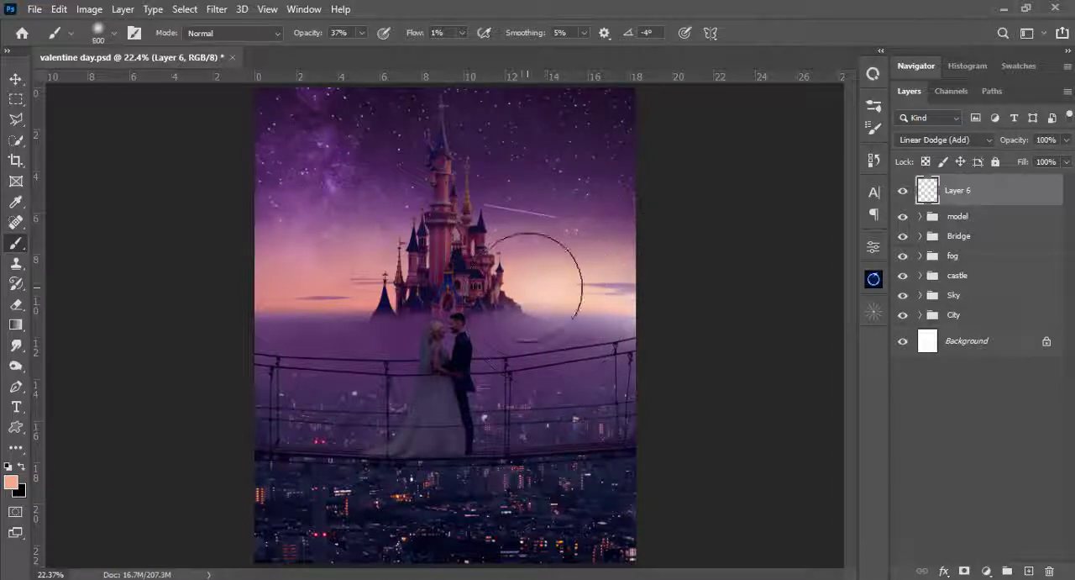
{"action": "key", "text": "bracketleft"}
{"action": "key", "text": "bracketleft"}
{"action": "key", "text": "bracketleft"}
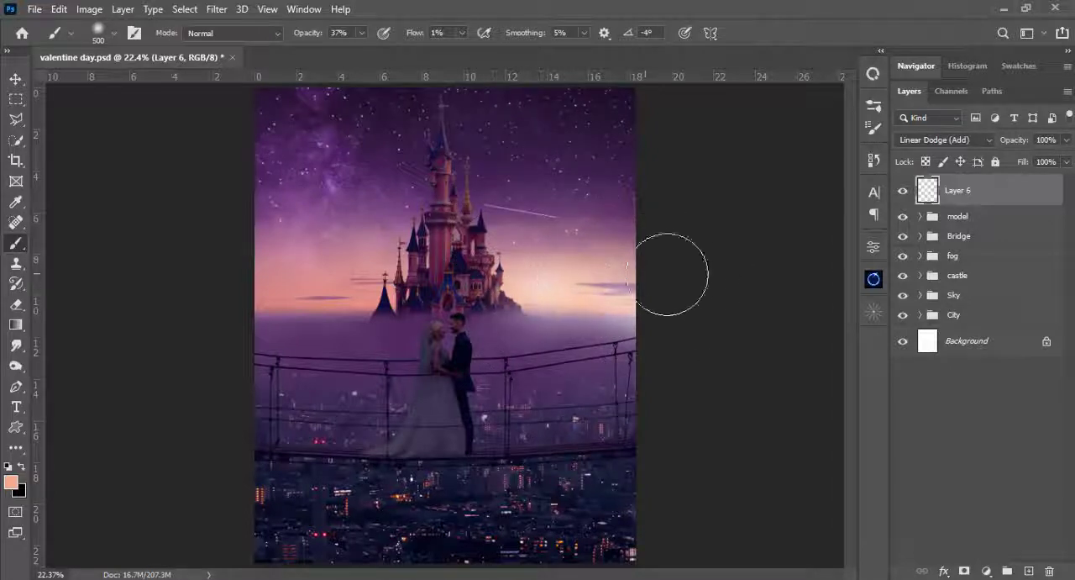
{"action": "key", "text": "bracketright"}
{"action": "key", "text": "bracketright"}
{"action": "key", "text": "bracketright"}
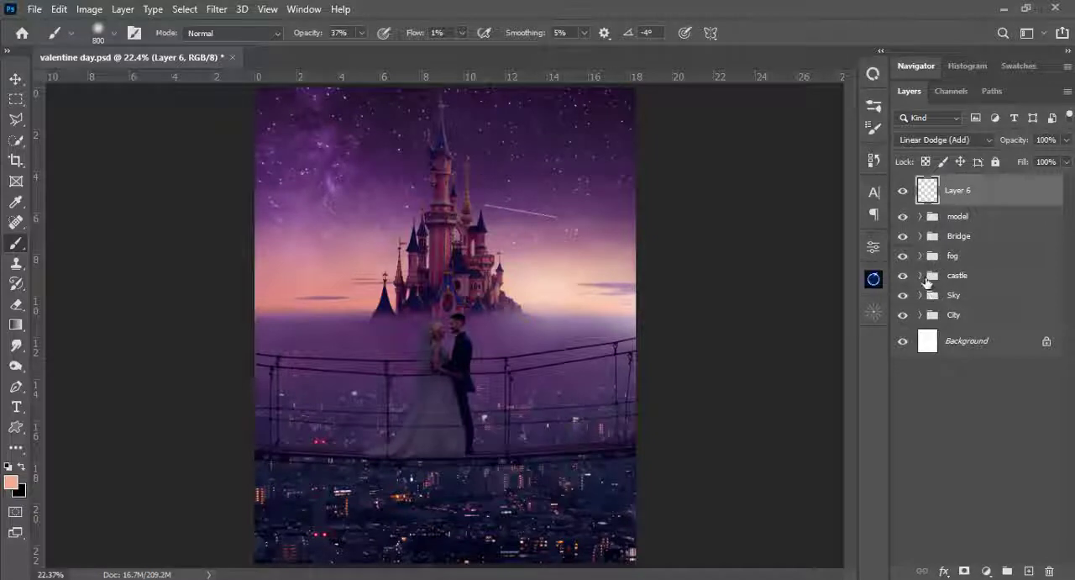
- Add a new layer above the Levels adjustment in the castle group and clip it to the castle
{"action": "left_click", "coordinate": [921, 276]}
{"action": "left_click", "coordinate": [990, 303]}
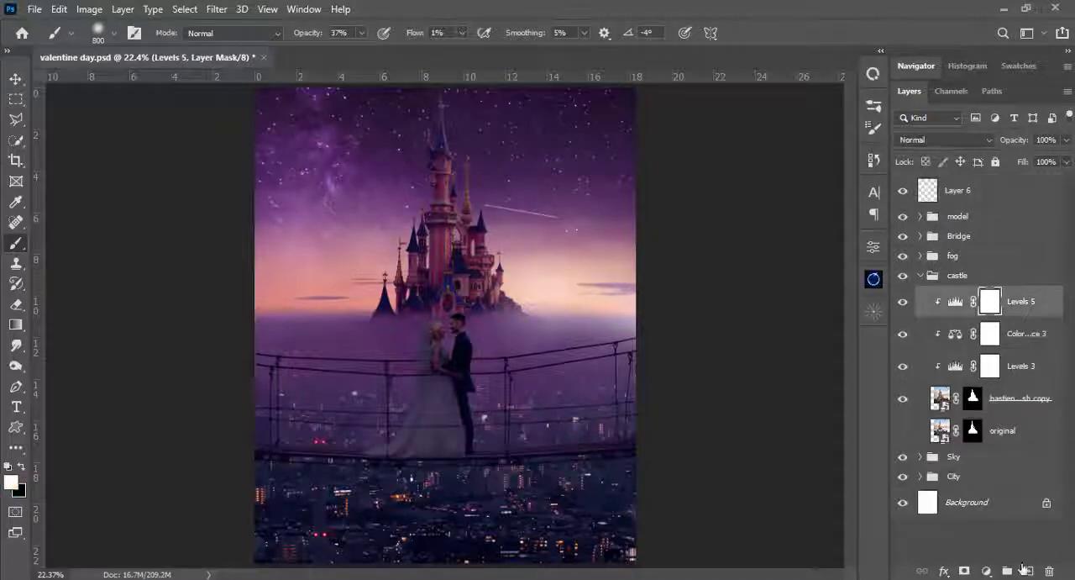
{"action": "left_click", "coordinate": [1027, 571]}
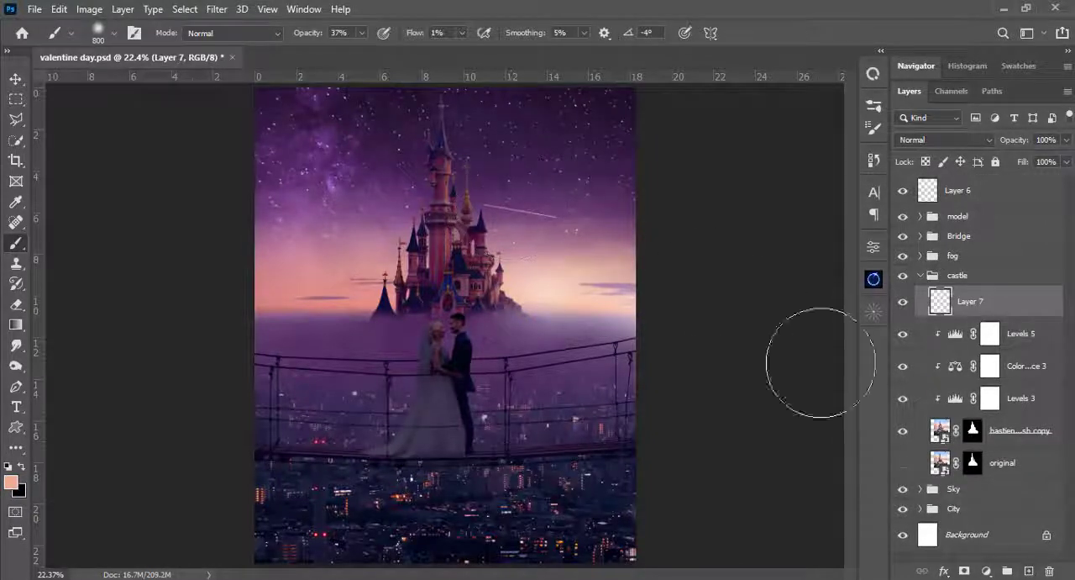
{"action": "left_click", "coordinate": [943, 315], "text": "alt"}
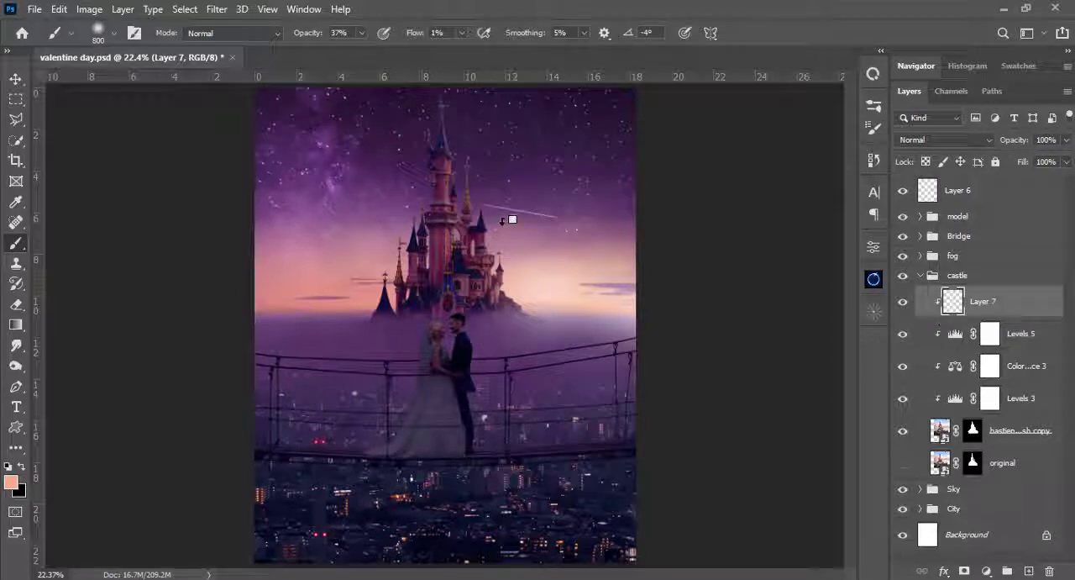
- Brush soft peach light onto the castle's right side at about 900 px and set the clipped layer's blend mode to Linear Dodge (Add)
{"action": "key", "text": "bracketright"}
{"action": "key", "text": "bracketright"}
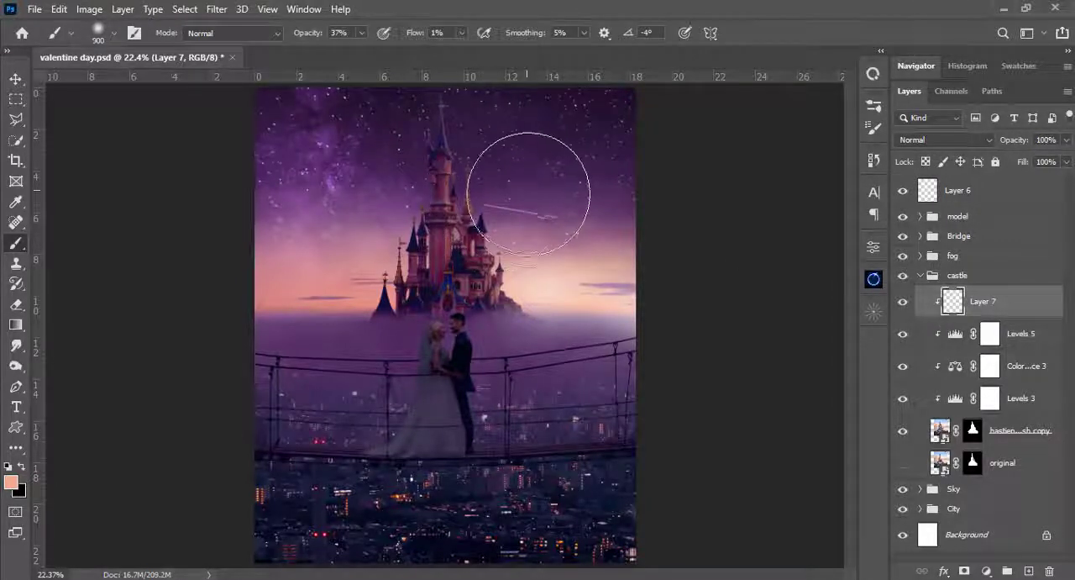
{"action": "mouse_move", "coordinate": [526, 192]}
{"action": "left_mouse_down"}
{"action": "mouse_move", "coordinate": [546, 272]}
{"action": "mouse_move", "coordinate": [564, 240]}
{"action": "mouse_move", "coordinate": [547, 204]}
{"action": "mouse_move", "coordinate": [566, 311]}
{"action": "mouse_move", "coordinate": [569, 293]}
{"action": "left_mouse_up"}
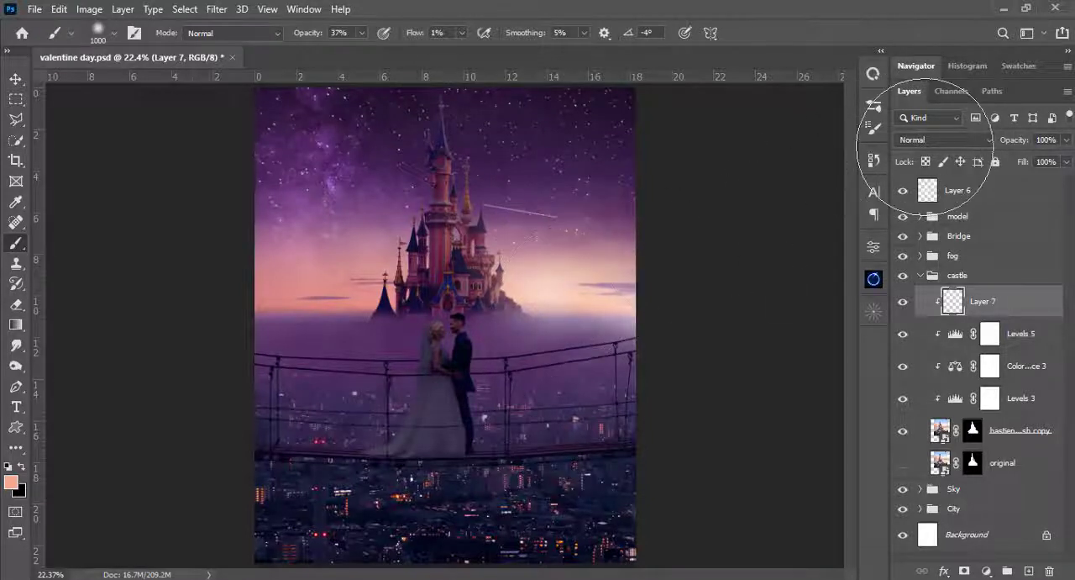
{"action": "left_click", "coordinate": [945, 139]}
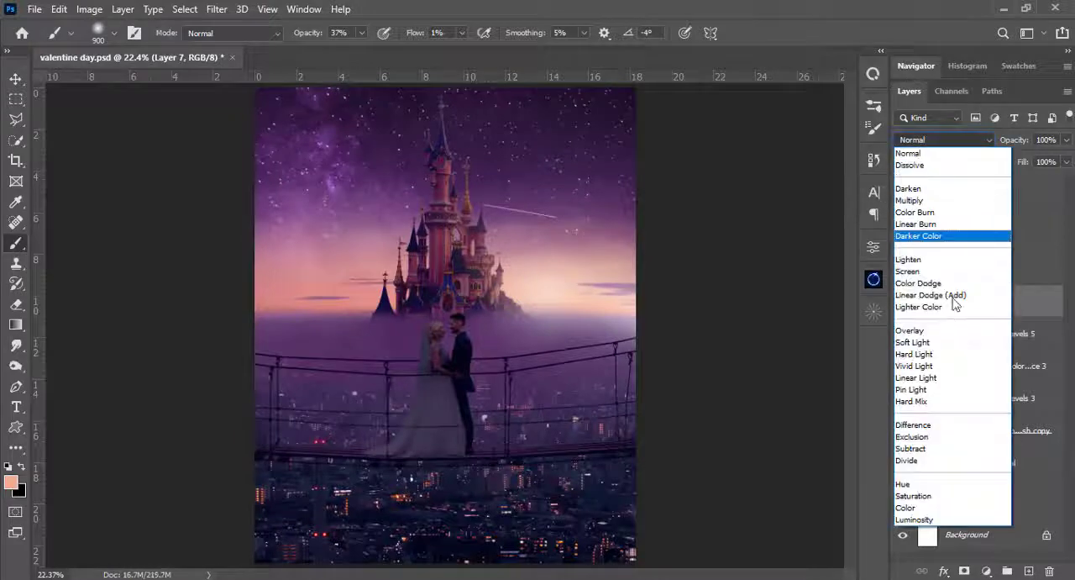
{"action": "left_click", "coordinate": [941, 294]}
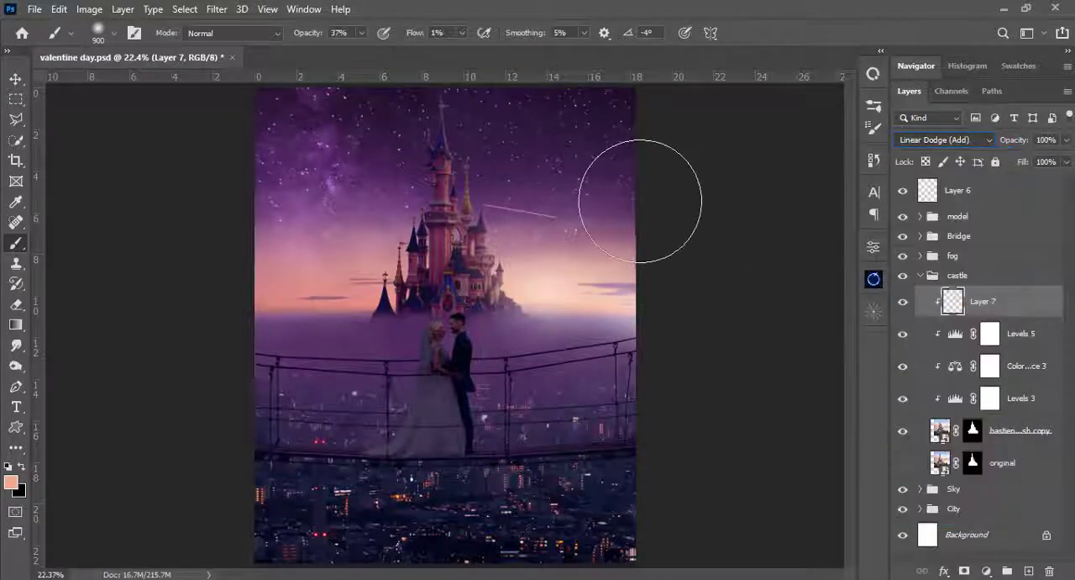
- Paint peach light down the castle's right-hand spires and walls with the soft brush at sizes from 200 to 600 px
{"action": "key", "text": "bracketleft"}
{"action": "key", "text": "bracketleft"}
{"action": "key", "text": "bracketleft"}
{"action": "key", "text": "bracketleft"}
{"action": "key", "text": "bracketleft"}
{"action": "key", "text": "bracketleft"}
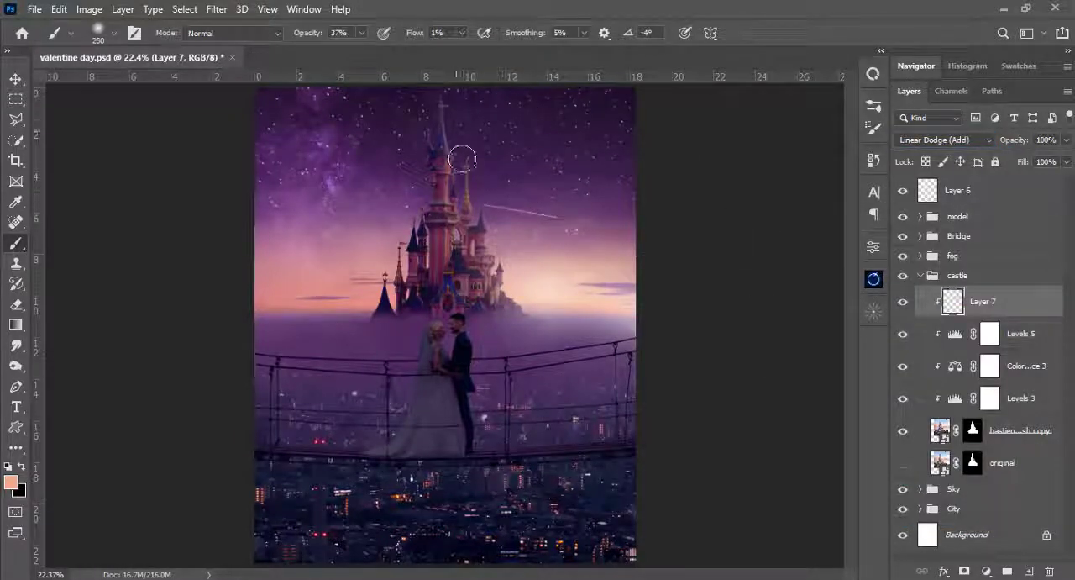
{"action": "key", "text": "ctrl+plus"}
{"action": "left_click_drag", "start_coordinate": [497, 197], "coordinate": [495, 275]}
{"action": "key", "text": "ctrl+0"}
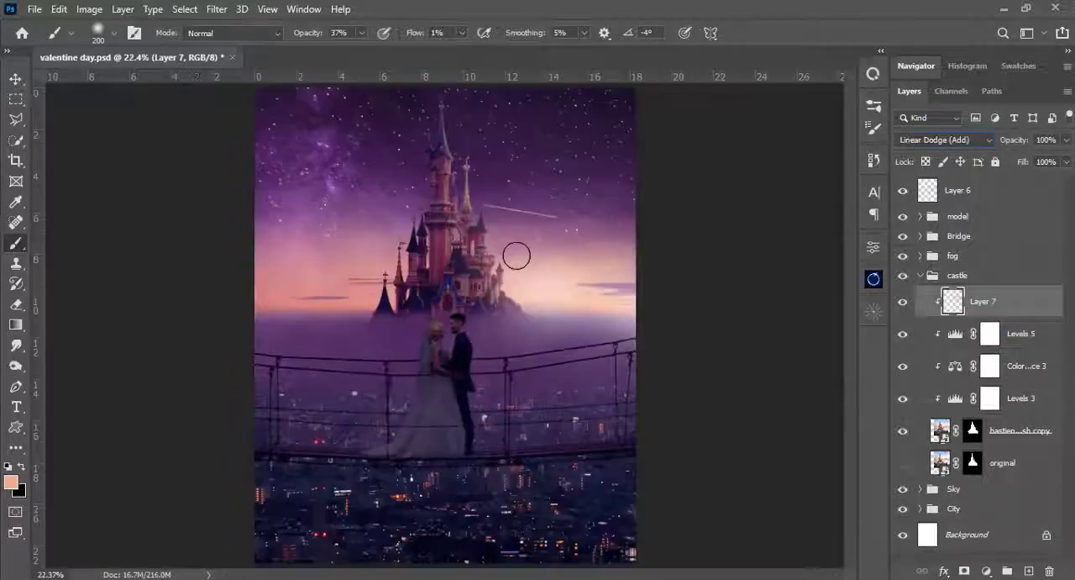
{"action": "key", "text": "bracketright"}
{"action": "key", "text": "bracketright"}
{"action": "key", "text": "bracketright"}
{"action": "key", "text": "bracketright"}
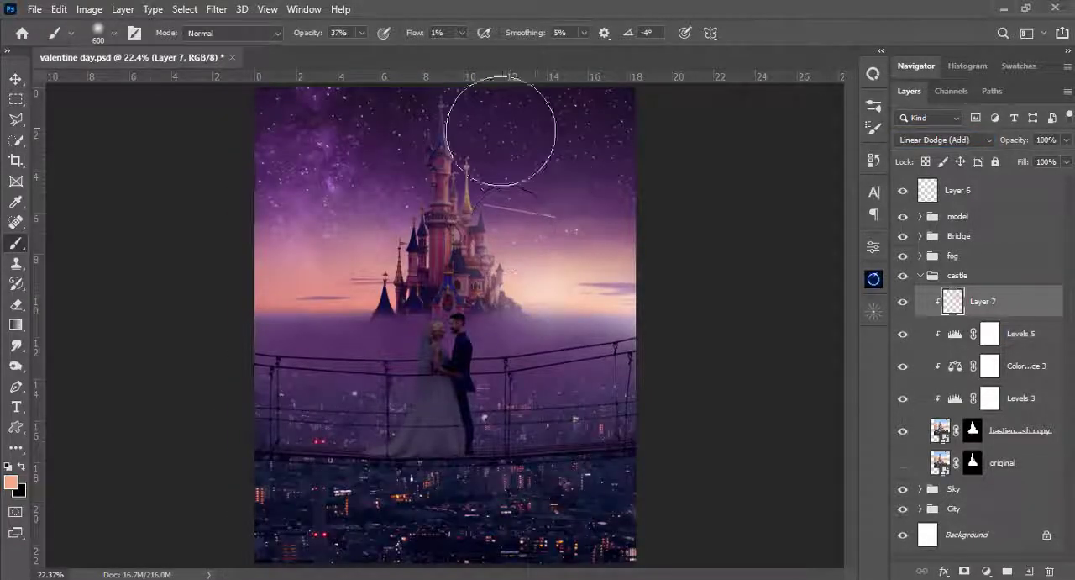
- Add finer highlights to the castle's right-hand towers and rocky base with 125 px and 30 px brushes
{"action": "key", "text": "bracketleft"}
{"action": "key", "text": "bracketleft"}
{"action": "key", "text": "bracketleft"}
{"action": "key", "text": "bracketleft"}
{"action": "key", "text": "bracketleft"}
{"action": "key", "text": "ctrl+plus"}
{"action": "key", "text": "ctrl+plus"}
{"action": "key", "text": "ctrl+plus"}
{"action": "key", "text": "bracketleft"}
{"action": "key", "text": "bracketleft"}
{"action": "key", "text": "bracketleft"}
{"action": "key", "text": "bracketleft"}
{"action": "key", "text": "bracketleft"}
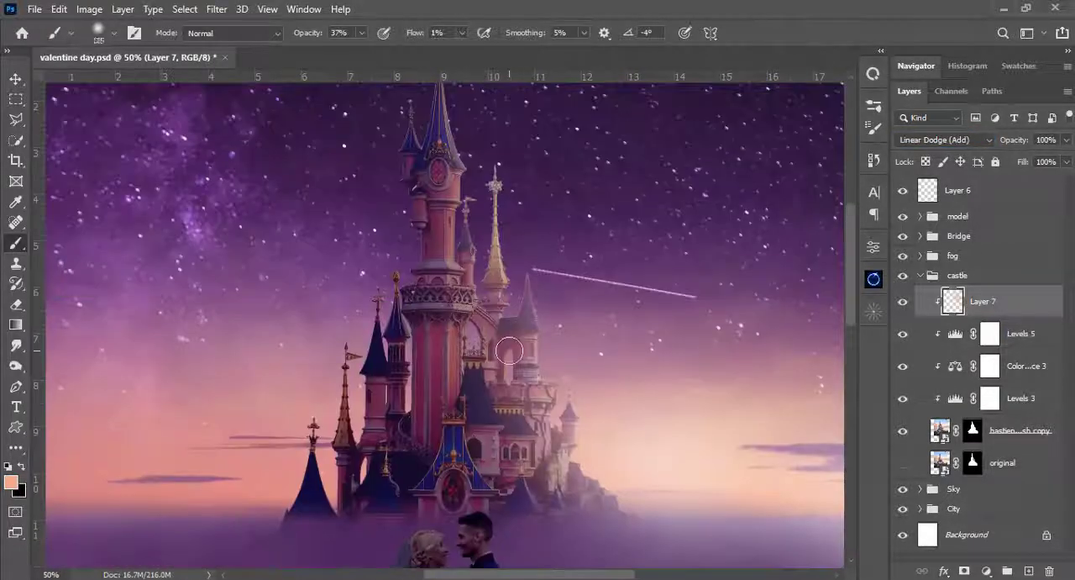
{"action": "scroll", "coordinate": [496, 344], "scroll_direction": "up", "scroll_amount": 2}
{"action": "scroll", "coordinate": [405, 217], "scroll_direction": "down", "scroll_amount": 2}
{"action": "key", "text": "bracketleft"}
{"action": "key", "text": "bracketleft"}
{"action": "key", "text": "bracketleft"}
{"action": "key", "text": "bracketleft"}
{"action": "key", "text": "bracketleft"}
{"action": "key", "text": "bracketleft"}
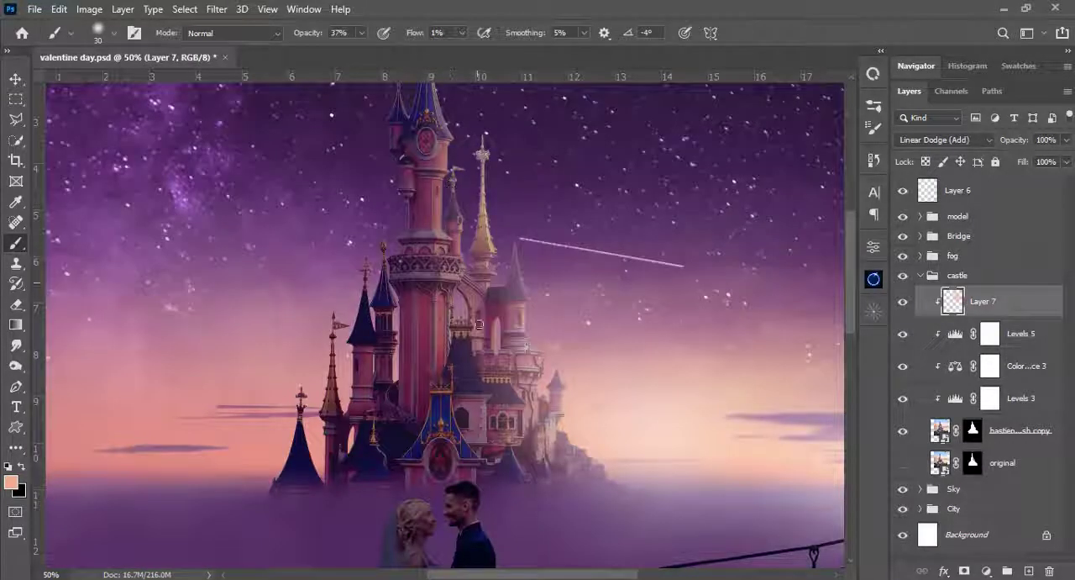
{"action": "scroll", "coordinate": [487, 303], "scroll_direction": "down", "scroll_amount": 2}
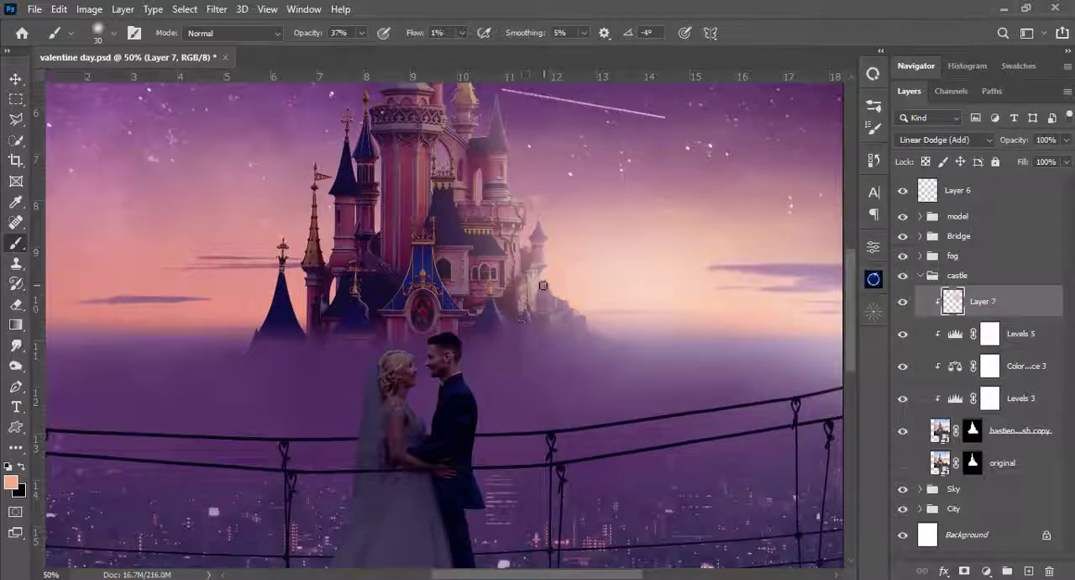
- Continue blending light onto the castle's right edge with the soft brush at sizes from 400 down to 80 px
{"action": "key", "text": "ctrl+0"}
{"action": "key", "text": "bracketright"}
{"action": "key", "text": "bracketright"}
{"action": "key", "text": "bracketright"}
{"action": "key", "text": "bracketright"}
{"action": "key", "text": "bracketright"}
{"action": "key", "text": "bracketright"}
{"action": "key", "text": "bracketright"}
{"action": "key", "text": "bracketright"}
{"action": "key", "text": "bracketright"}
{"action": "key", "text": "bracketright"}
{"action": "key", "text": "bracketright"}
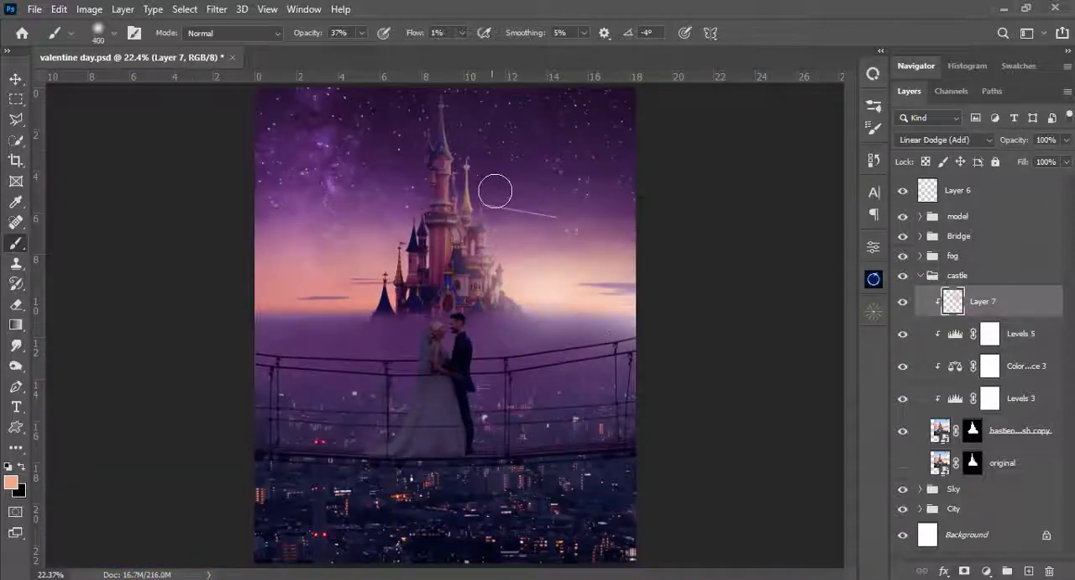
{"action": "right_click", "coordinate": [491, 208]}
{"action": "left_click", "coordinate": [620, 162]}
{"action": "left_click", "coordinate": [923, 315]}
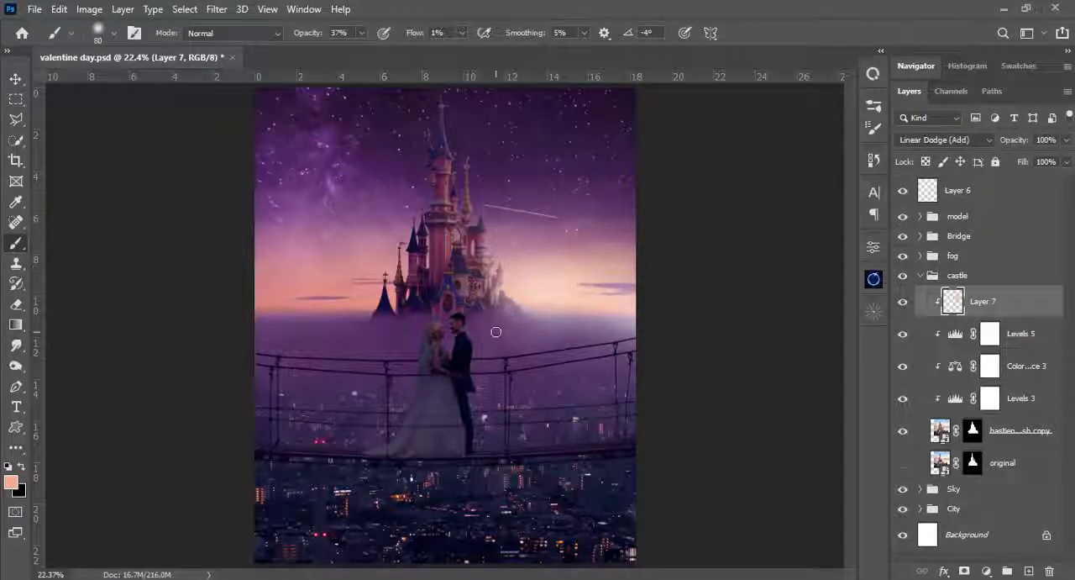
- Paint more glow on the top light layer along the foggy horizon right of the castle with a 300 px brush
{"action": "left_click", "coordinate": [927, 191]}
{"action": "key", "text": "bracketright"}
{"action": "key", "text": "bracketright"}
{"action": "key", "text": "bracketright"}
{"action": "key", "text": "bracketright"}
{"action": "key", "text": "bracketright"}
{"action": "key", "text": "bracketright"}
{"action": "key", "text": "bracketright"}
{"action": "key", "text": "bracketright"}
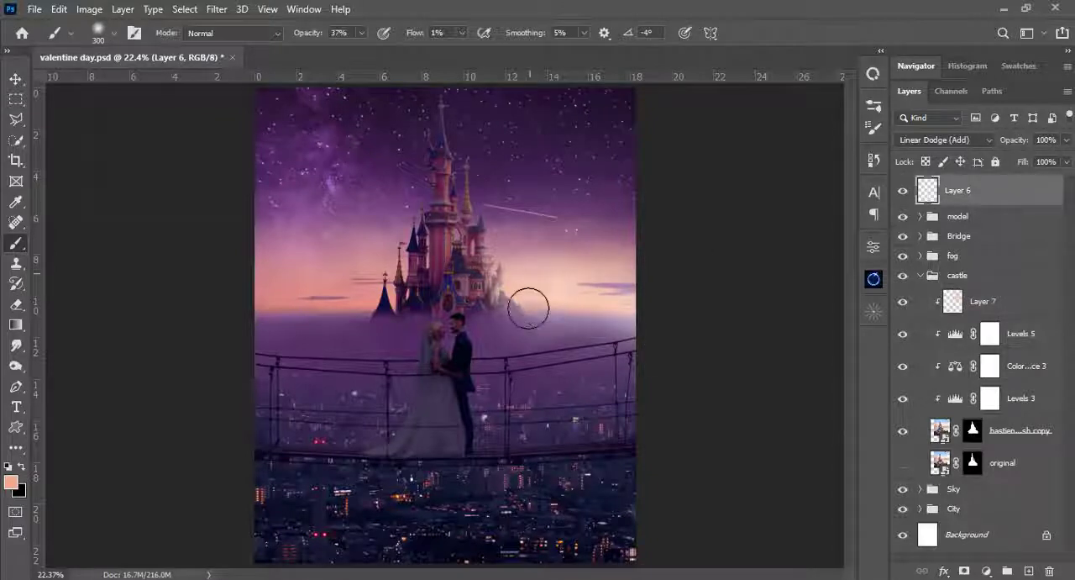
{"action": "left_click_drag", "start_coordinate": [528, 308], "coordinate": [608, 316]}
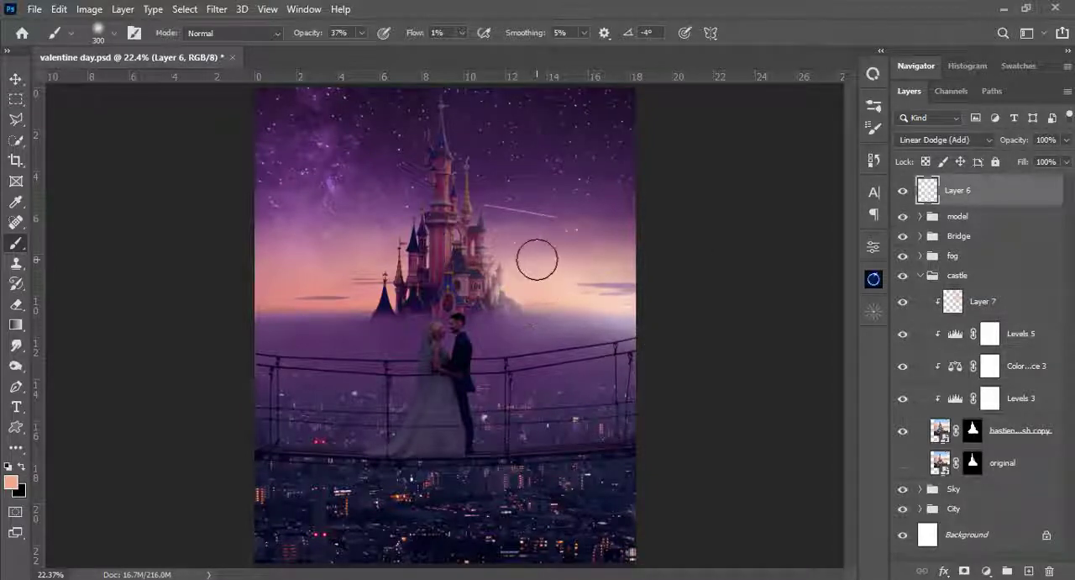
- Paint subtle peach light on Layer 7 over the castle's right side with a 200 px brush at 18% opacity, and compare the result
{"action": "left_click", "coordinate": [904, 304]}
{"action": "left_click", "coordinate": [904, 304]}
{"action": "key", "text": "bracketleft"}
{"action": "key", "text": "bracketleft"}
{"action": "left_click", "coordinate": [363, 34]}
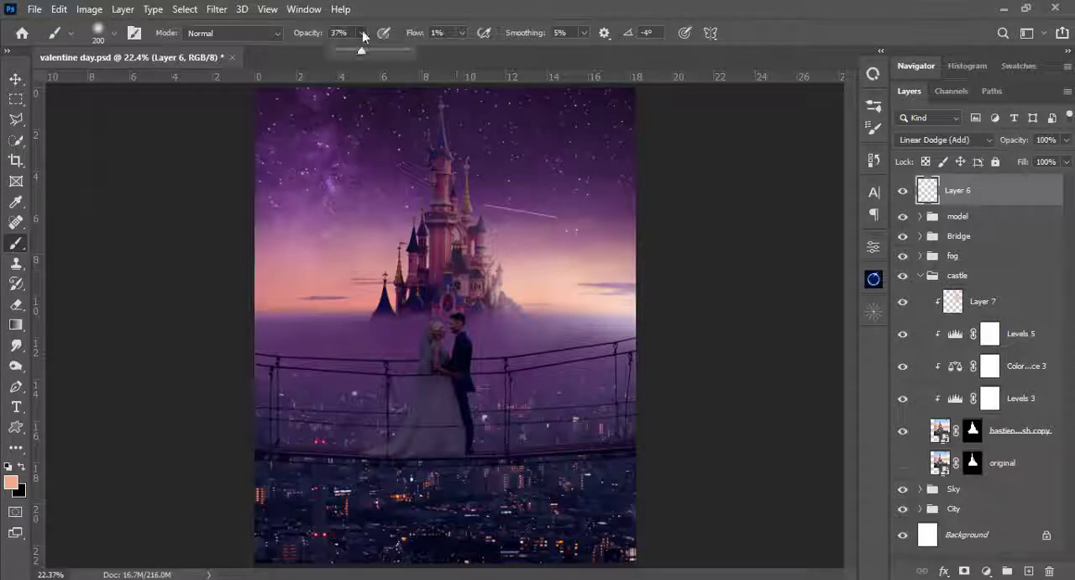
{"action": "left_click_drag", "start_coordinate": [364, 36], "coordinate": [355, 52]}
{"action": "left_click", "coordinate": [954, 305]}
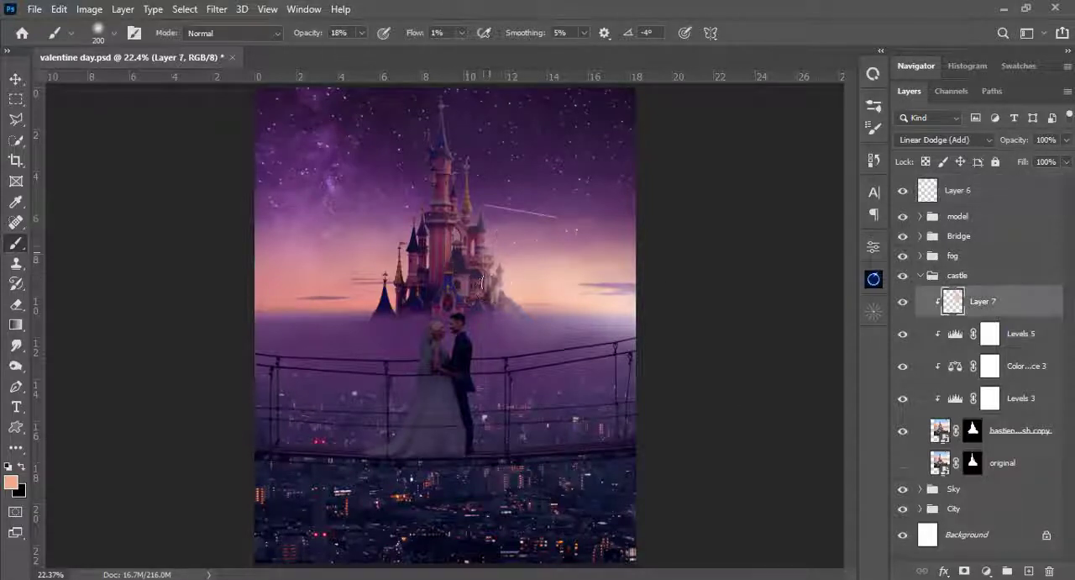
{"action": "mouse_move", "coordinate": [494, 282]}
{"action": "left_mouse_down"}
{"action": "mouse_move", "coordinate": [454, 248]}
{"action": "mouse_move", "coordinate": [462, 230]}
{"action": "mouse_move", "coordinate": [481, 300]}
{"action": "mouse_move", "coordinate": [460, 319]}
{"action": "left_mouse_up"}
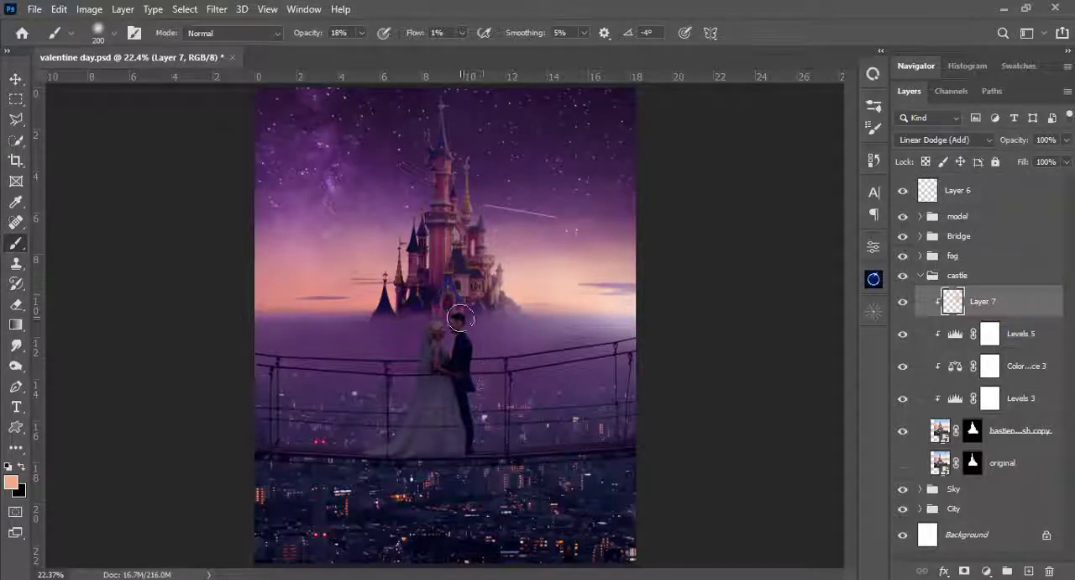
{"action": "left_click", "coordinate": [906, 304]}
{"action": "left_click", "coordinate": [905, 305]}
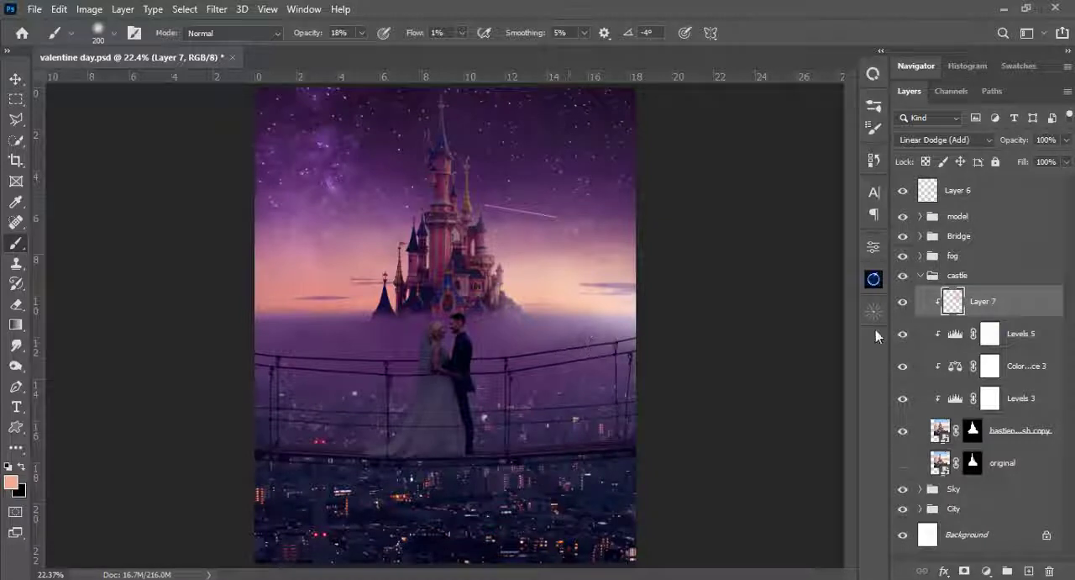
- Add a clipped Exposure adjustment above Levels 5 with exposure -1.69 and offset -0.0085 to darken the castle
{"action": "left_click", "coordinate": [990, 334]}
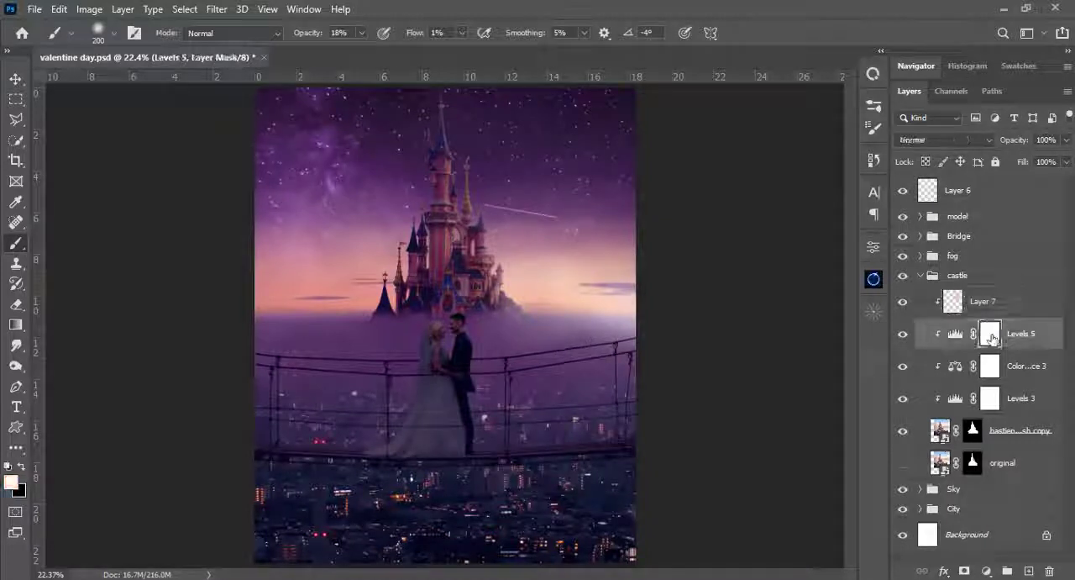
{"action": "left_click", "coordinate": [987, 571]}
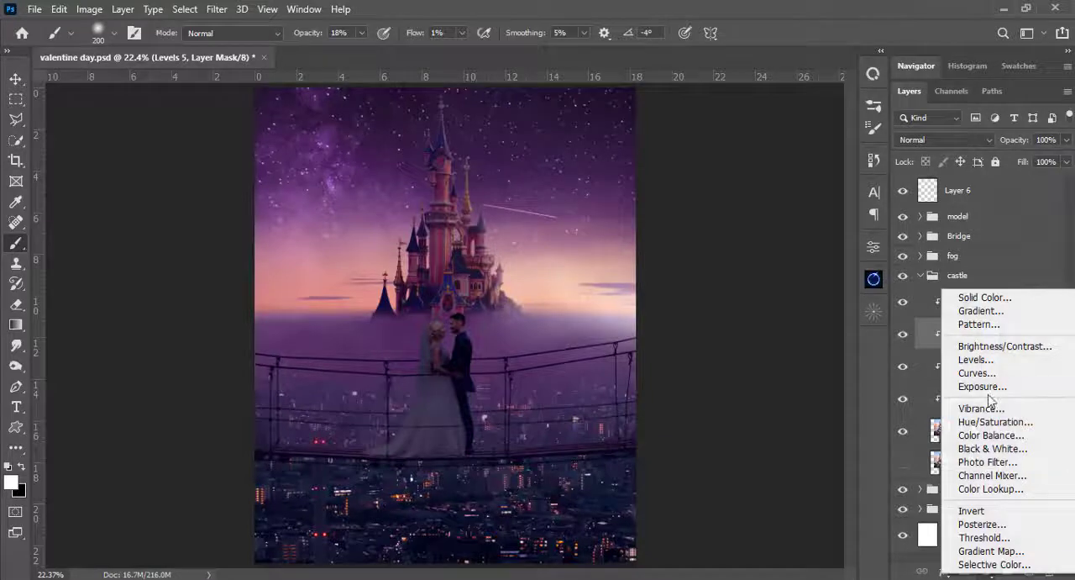
{"action": "left_click", "coordinate": [962, 387]}
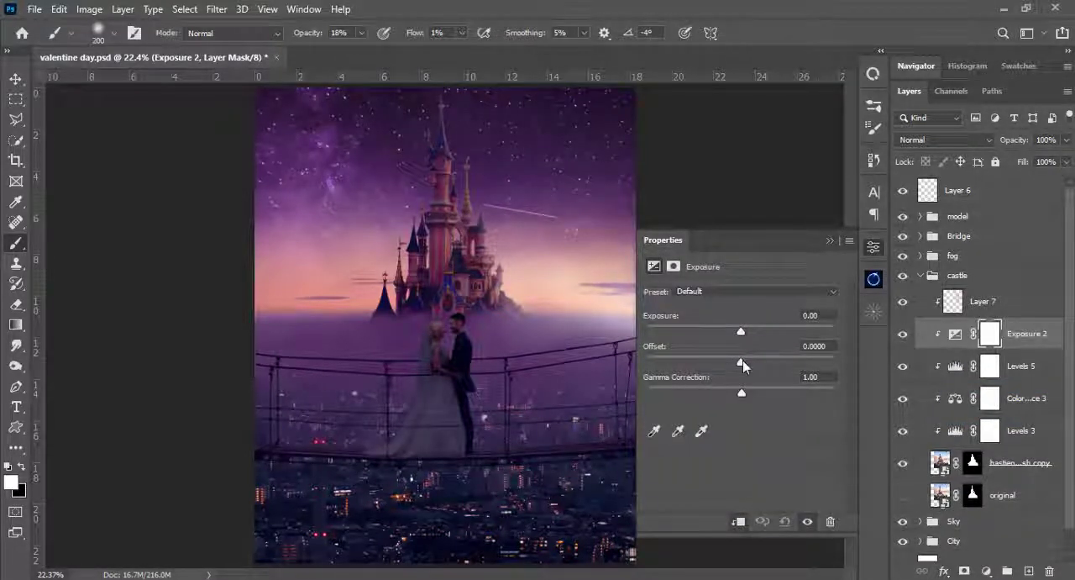
{"action": "left_click_drag", "start_coordinate": [740, 329], "coordinate": [717, 330]}
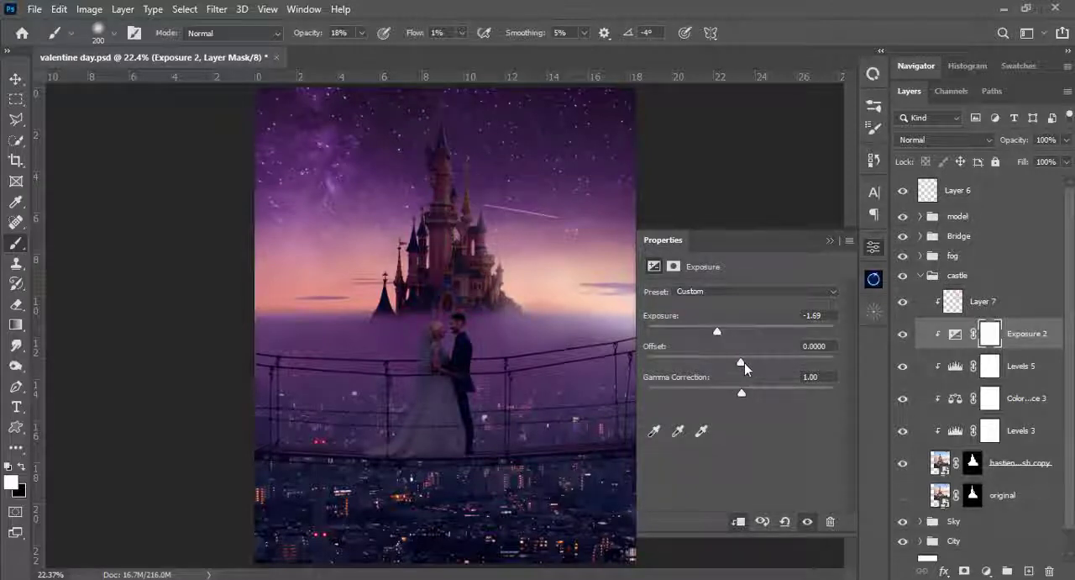
{"action": "left_click_drag", "start_coordinate": [742, 362], "coordinate": [739, 363]}
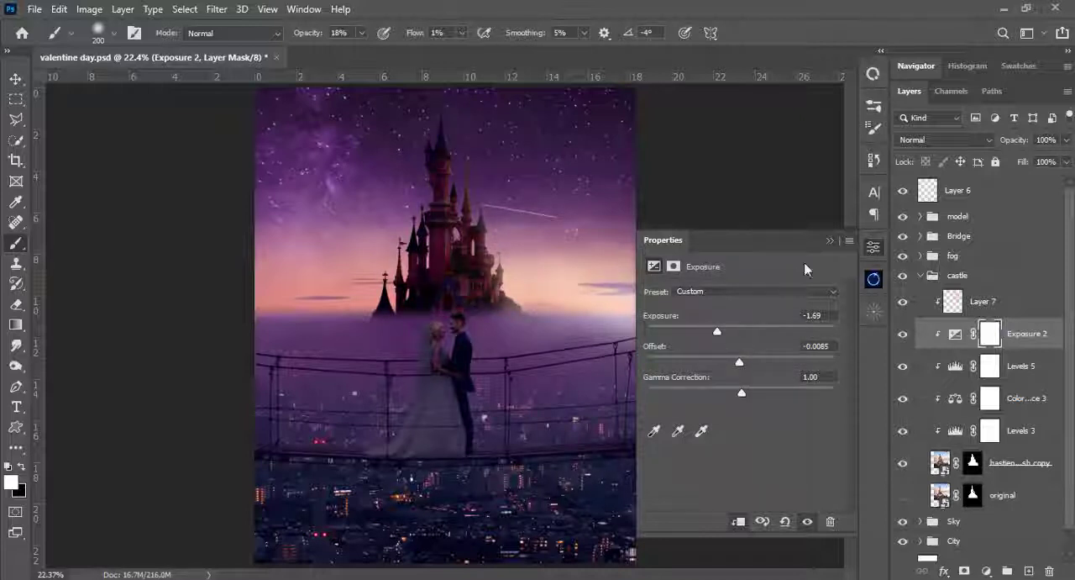
{"action": "left_click", "coordinate": [830, 242]}
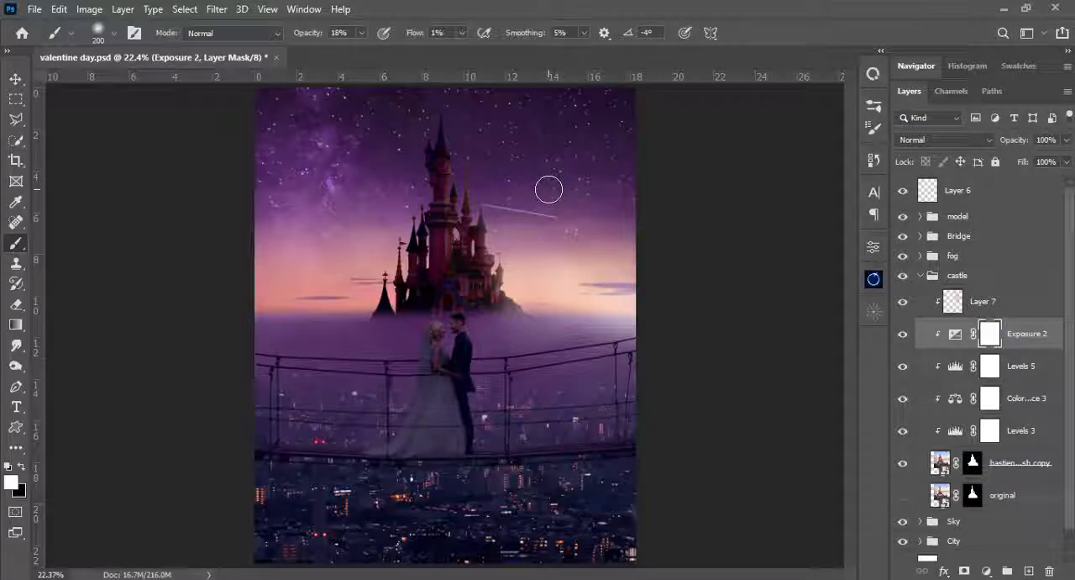
- Invert the castle's Exposure mask and paint shadow onto the tallest spire with a soft white brush around 90 px
{"action": "key", "text": "ctrl+i"}
{"action": "key", "text": "ctrl+plus"}
{"action": "key", "text": "ctrl+plus"}
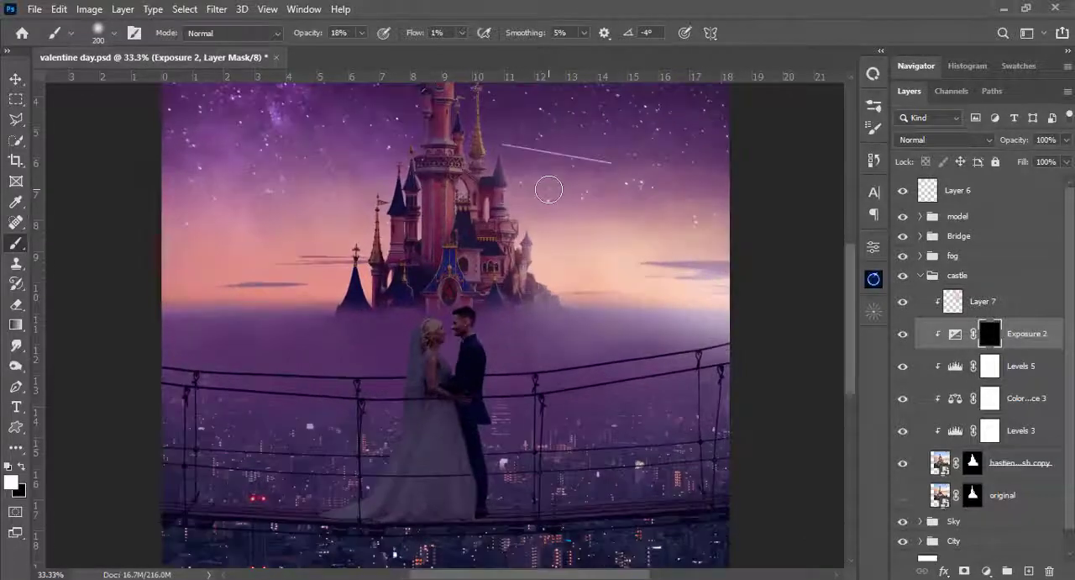
{"action": "scroll", "coordinate": [542, 244], "scroll_direction": "up", "scroll_amount": 3}
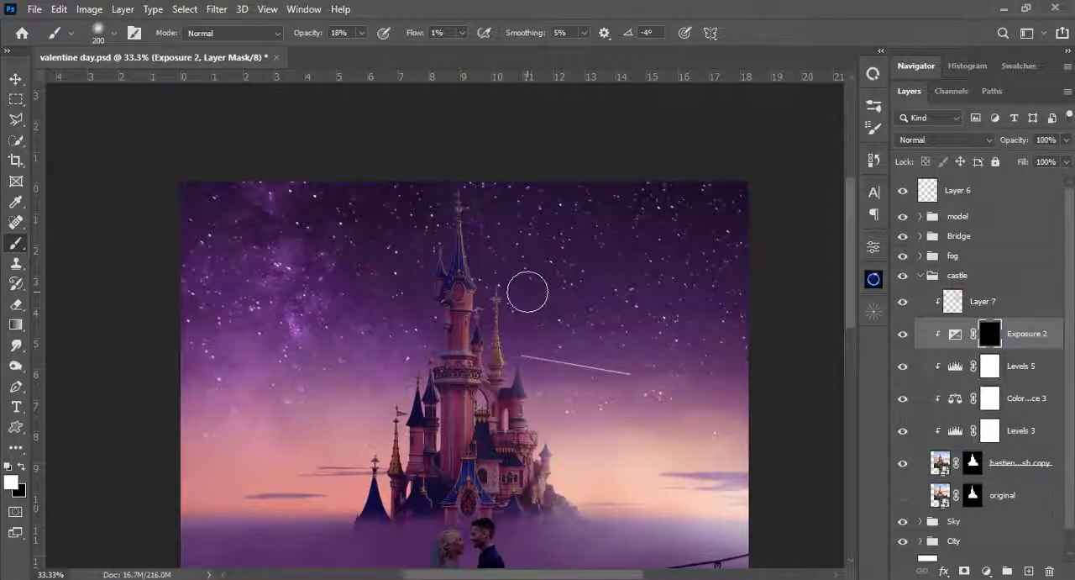
{"action": "key", "text": "ctrl+plus"}
{"action": "scroll", "coordinate": [529, 294], "scroll_direction": "up", "scroll_amount": 2}
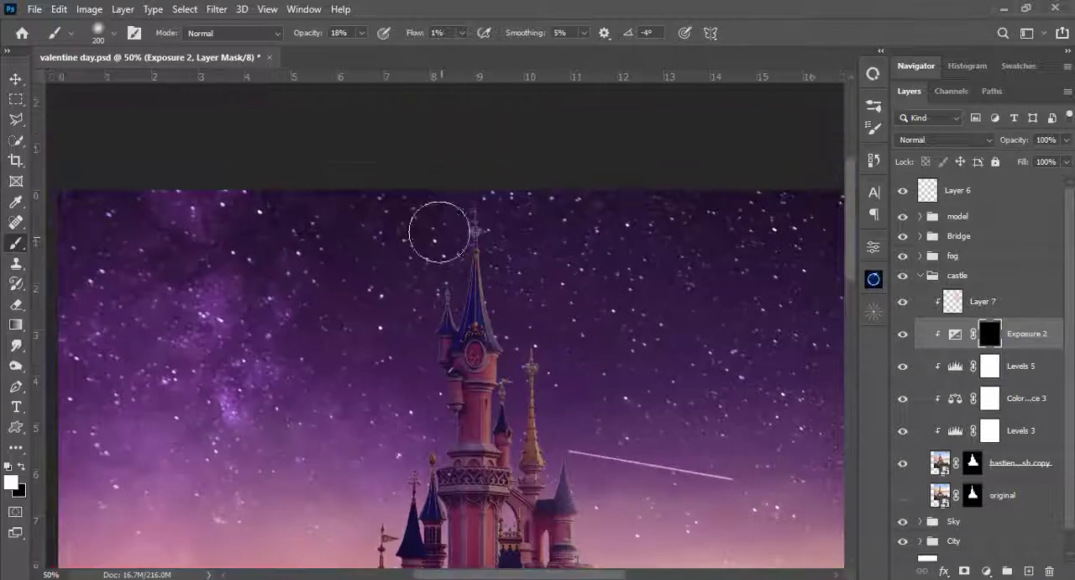
{"action": "key", "text": "bracketleft"}
{"action": "key", "text": "bracketleft"}
{"action": "key", "text": "bracketleft"}
{"action": "key", "text": "bracketleft"}
{"action": "key", "text": "bracketleft"}
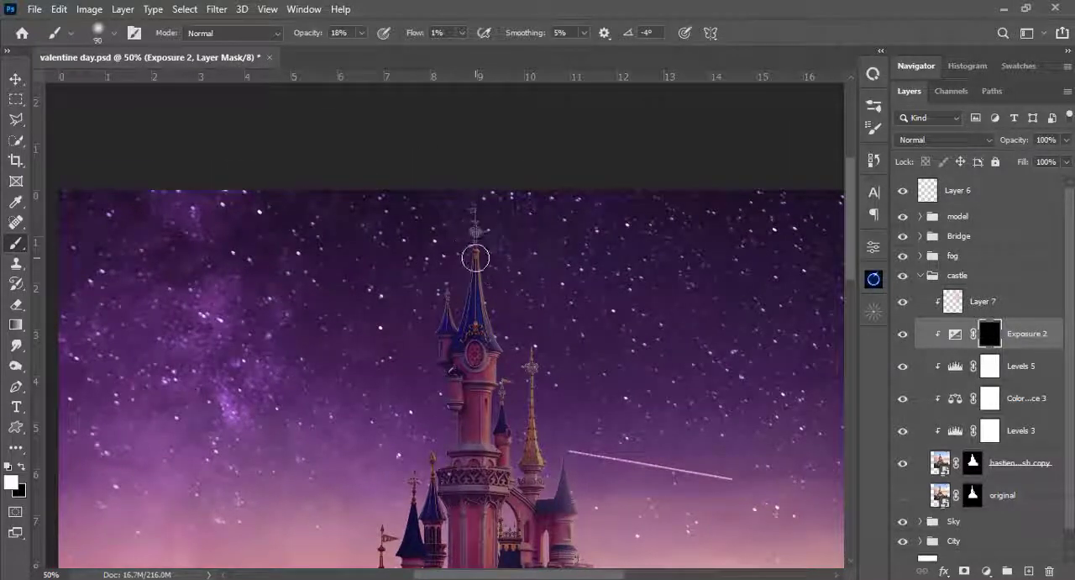
{"action": "key", "text": "bracketleft"}
{"action": "key", "text": "bracketleft"}
{"action": "key", "text": "bracketleft"}
{"action": "key", "text": "bracketleft"}
{"action": "key", "text": "bracketleft"}
{"action": "key", "text": "bracketright"}
{"action": "key", "text": "bracketright"}
{"action": "key", "text": "bracketright"}
{"action": "scroll", "coordinate": [491, 312], "scroll_direction": "down", "scroll_amount": 4}
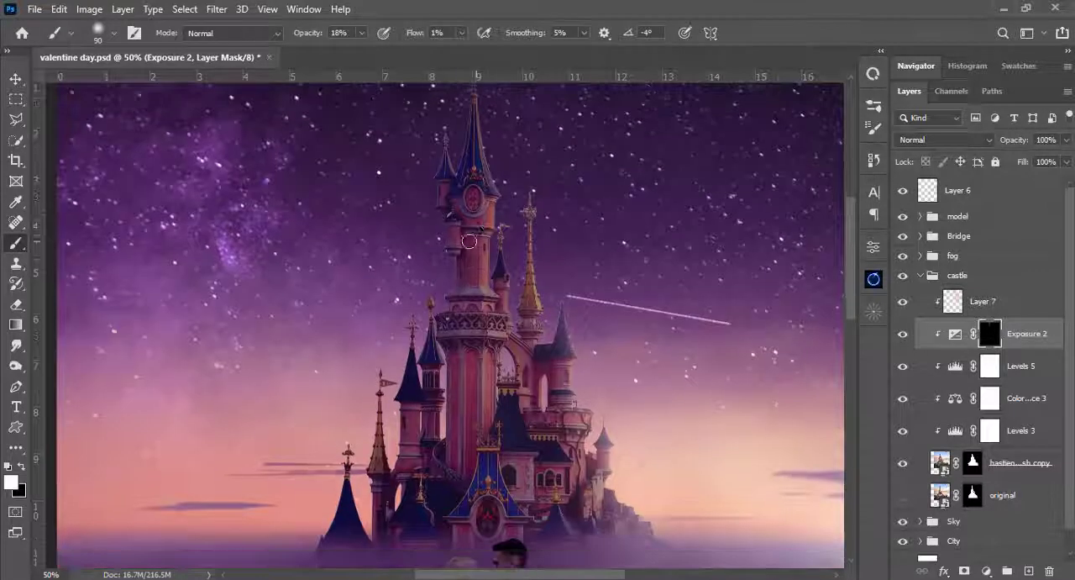
- Paint shadow on the Exposure mask down the main tower's shaft and lower turrets with brush sizes from 70 to 25 px
{"action": "scroll", "coordinate": [463, 202], "scroll_direction": "down", "scroll_amount": 3}
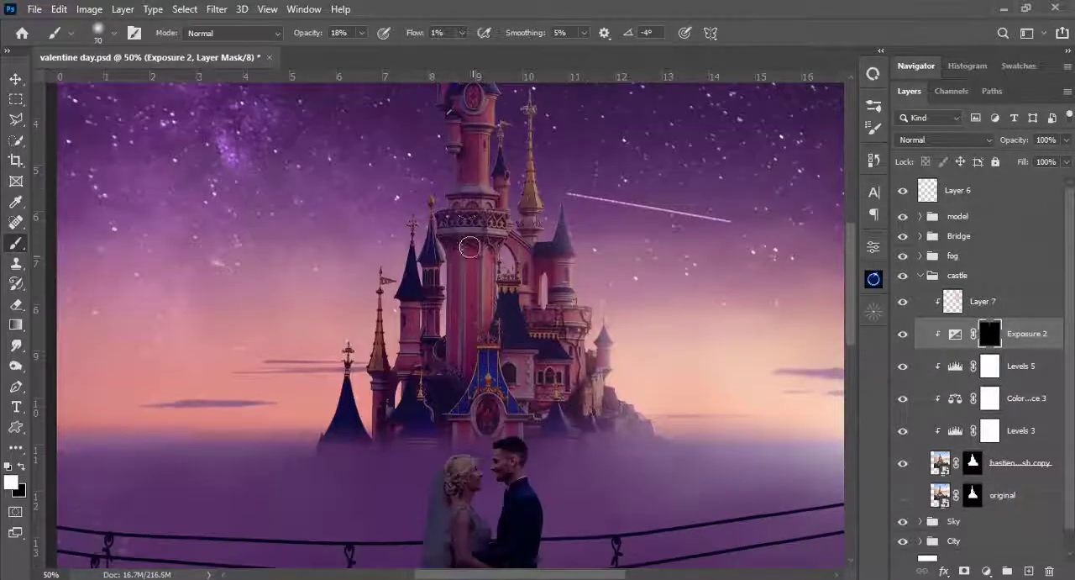
{"action": "mouse_move", "coordinate": [470, 247]}
{"action": "left_mouse_down"}
{"action": "mouse_move", "coordinate": [460, 299]}
{"action": "mouse_move", "coordinate": [470, 263]}
{"action": "left_mouse_up"}
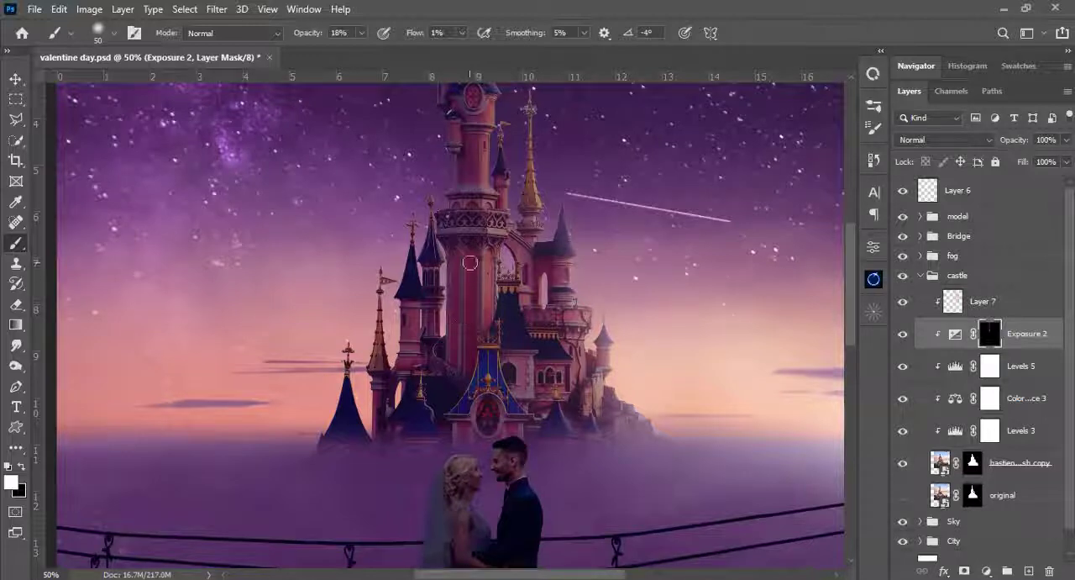
{"action": "scroll", "coordinate": [456, 290], "scroll_direction": "down", "scroll_amount": 1}
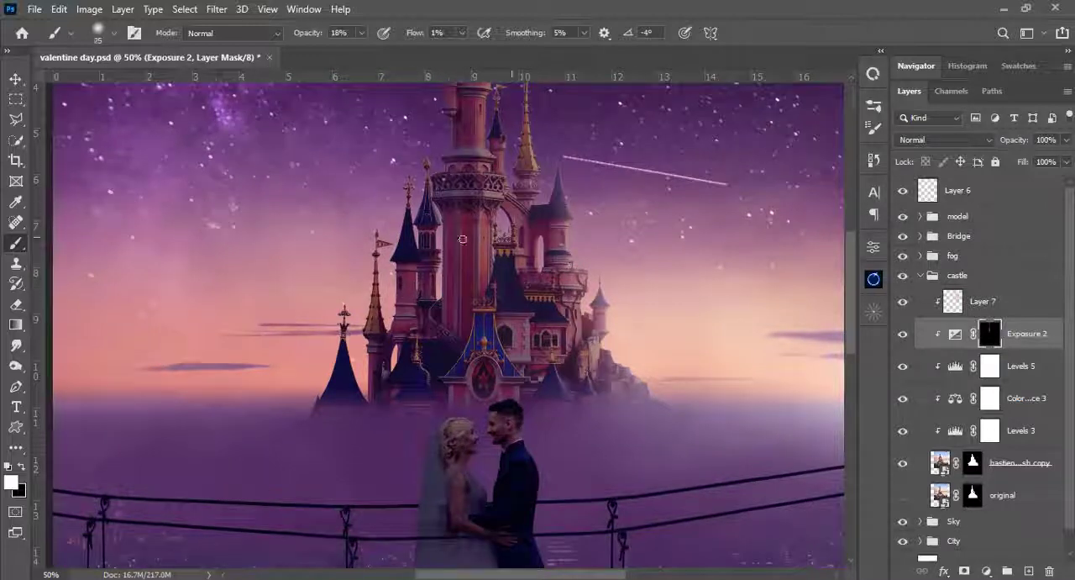
{"action": "scroll", "coordinate": [516, 198], "scroll_direction": "up", "scroll_amount": 2}
{"action": "key", "text": "bracketright"}
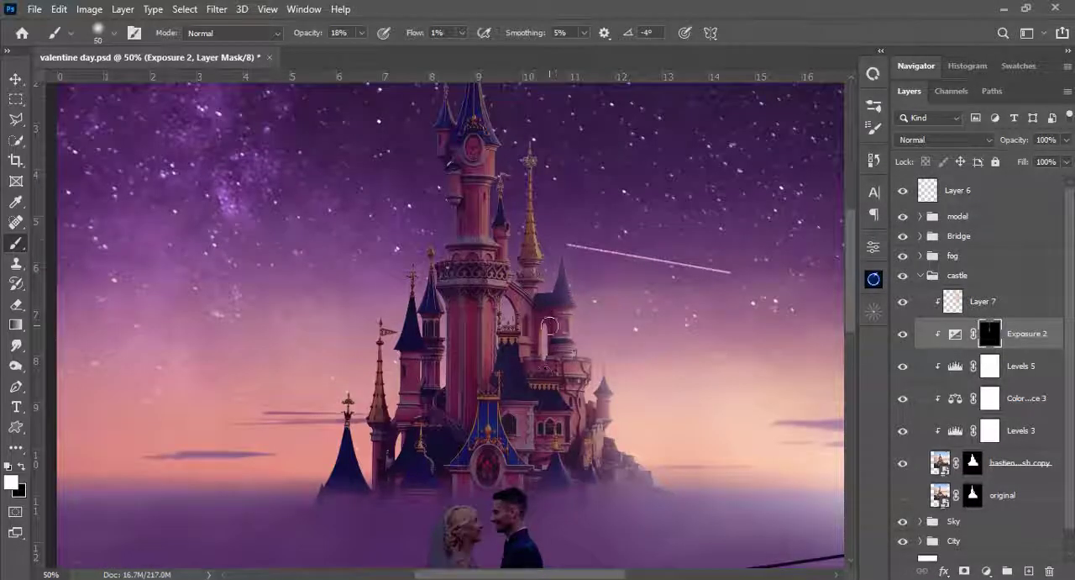
{"action": "key", "text": "bracketleft"}
{"action": "mouse_move", "coordinate": [399, 516]}
{"action": "left_mouse_down"}
{"action": "mouse_move", "coordinate": [409, 391]}
{"action": "mouse_move", "coordinate": [410, 461]}
{"action": "left_mouse_up"}
{"action": "key", "text": "bracketleft"}
{"action": "key", "text": "bracketleft"}
{"action": "key", "text": "bracketleft"}
{"action": "key", "text": "bracketleft"}
{"action": "key", "text": "bracketleft"}
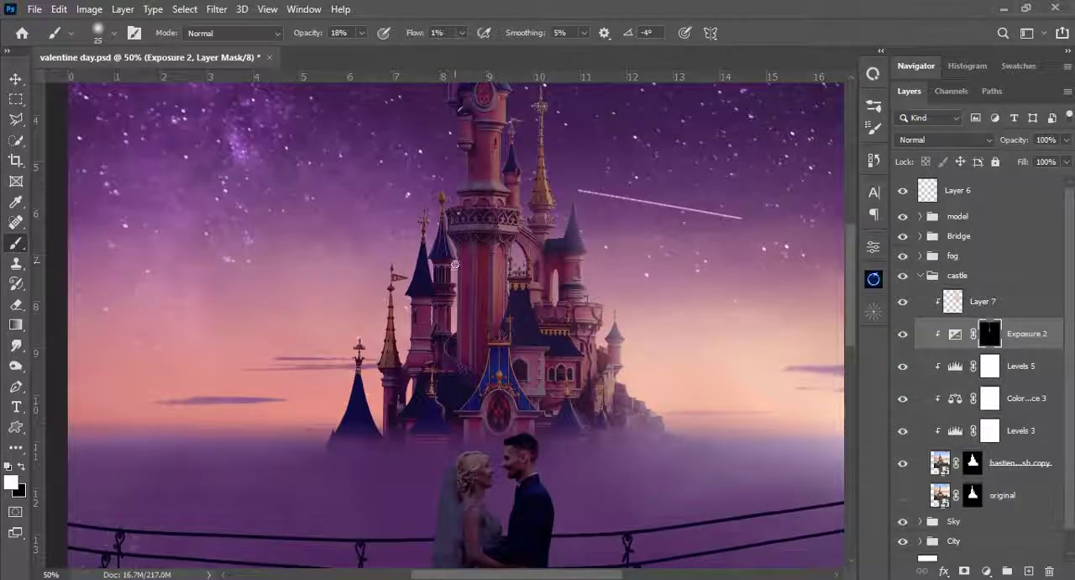
- Darken the main tower's upper part on the Exposure mask with 100 and 90 px brushes, and compare with the adjustment hidden
{"action": "key", "text": "ctrl+0"}
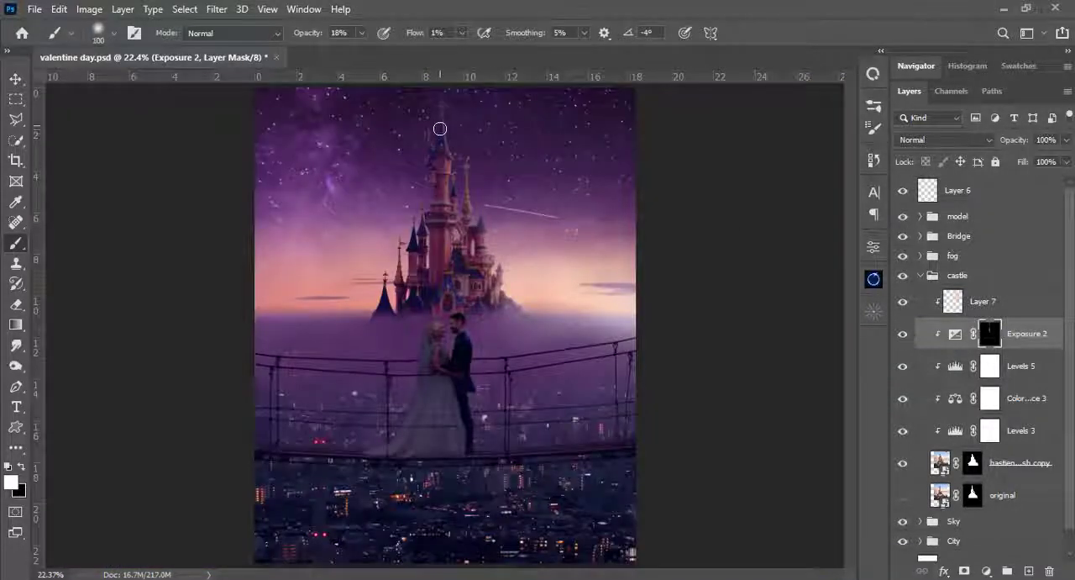
{"action": "key", "text": "bracketleft"}
{"action": "key", "text": "bracketleft"}
{"action": "mouse_move", "coordinate": [443, 128]}
{"action": "left_mouse_down"}
{"action": "mouse_move", "coordinate": [463, 169]}
{"action": "mouse_move", "coordinate": [439, 199]}
{"action": "mouse_move", "coordinate": [431, 260]}
{"action": "mouse_move", "coordinate": [443, 177]}
{"action": "left_mouse_up"}
{"action": "key", "text": "bracketleft"}
{"action": "key", "text": "bracketleft"}
{"action": "key", "text": "bracketleft"}
{"action": "key", "text": "bracketright"}
{"action": "key", "text": "bracketright"}
{"action": "key", "text": "bracketright"}
{"action": "key", "text": "bracketright"}
{"action": "key", "text": "bracketright"}
{"action": "key", "text": "bracketright"}
{"action": "key", "text": "bracketright"}
{"action": "key", "text": "bracketright"}
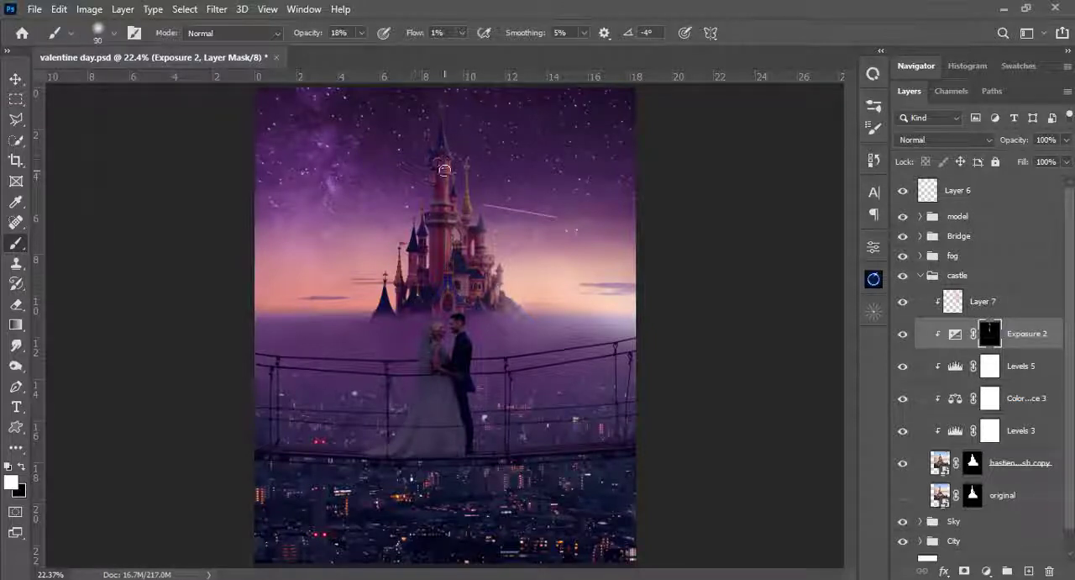
{"action": "key", "text": "bracketleft"}
{"action": "key", "text": "bracketleft"}
{"action": "key", "text": "bracketleft"}
{"action": "key", "text": "bracketleft"}
{"action": "key", "text": "bracketleft"}
{"action": "left_click", "coordinate": [901, 335]}
{"action": "left_click", "coordinate": [900, 335]}
{"action": "key", "text": "bracketleft"}
{"action": "key", "text": "bracketleft"}
{"action": "key", "text": "bracketleft"}
{"action": "key", "text": "bracketleft"}
{"action": "key", "text": "bracketleft"}
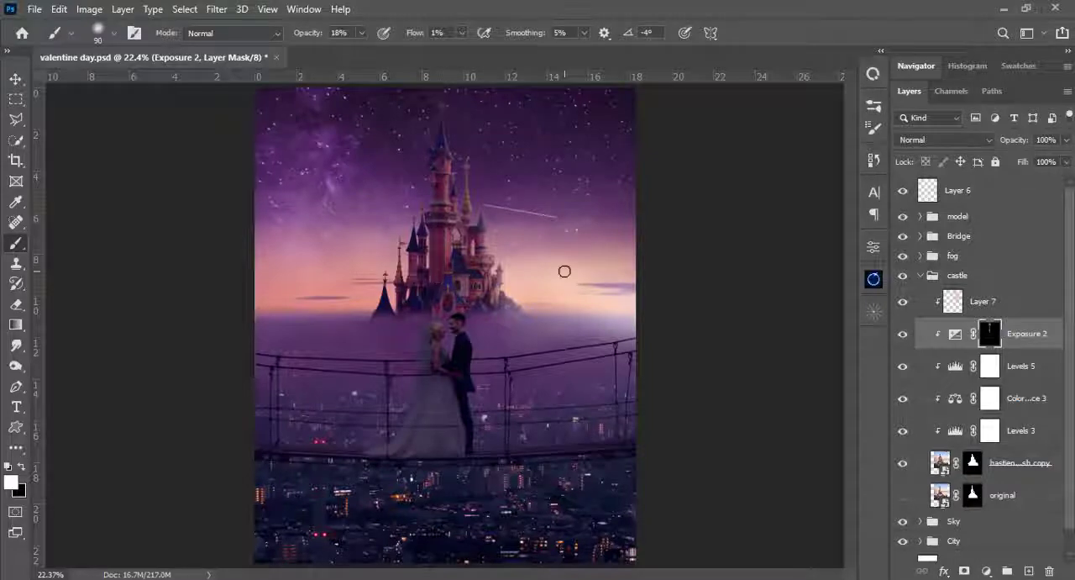
- Paint peach light on Layer 7 along the edges of the castle's right-hand turrets with a 40 px brush
{"action": "key", "text": "ctrl+equal"}
{"action": "key", "text": "ctrl+equal"}
{"action": "key", "text": "ctrl+equal"}
{"action": "left_click_drag", "start_coordinate": [510, 326], "coordinate": [440, 436]}
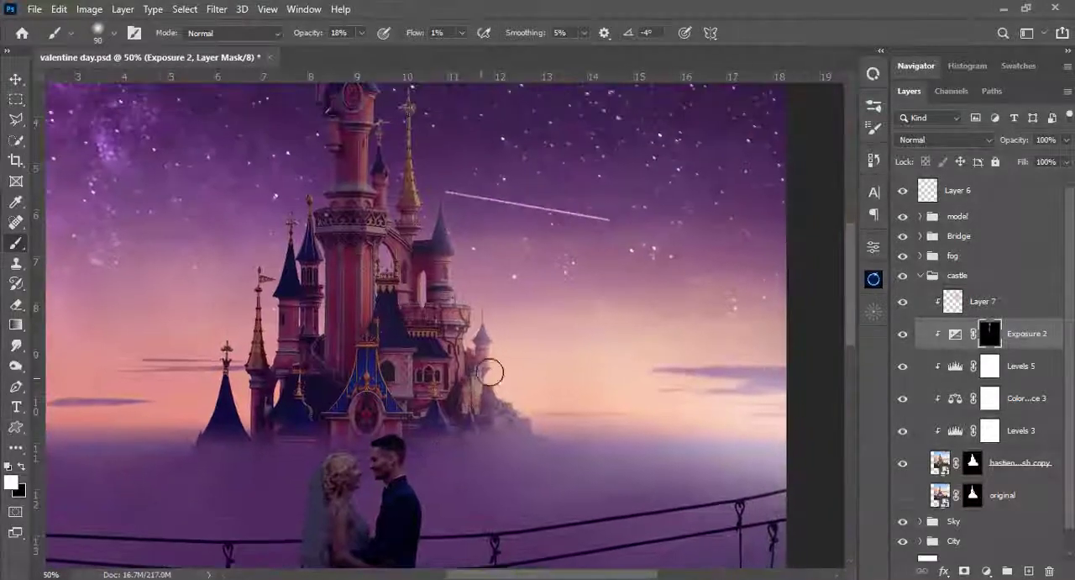
{"action": "left_click", "coordinate": [956, 301]}
{"action": "left_click_drag", "start_coordinate": [591, 194], "coordinate": [559, 272]}
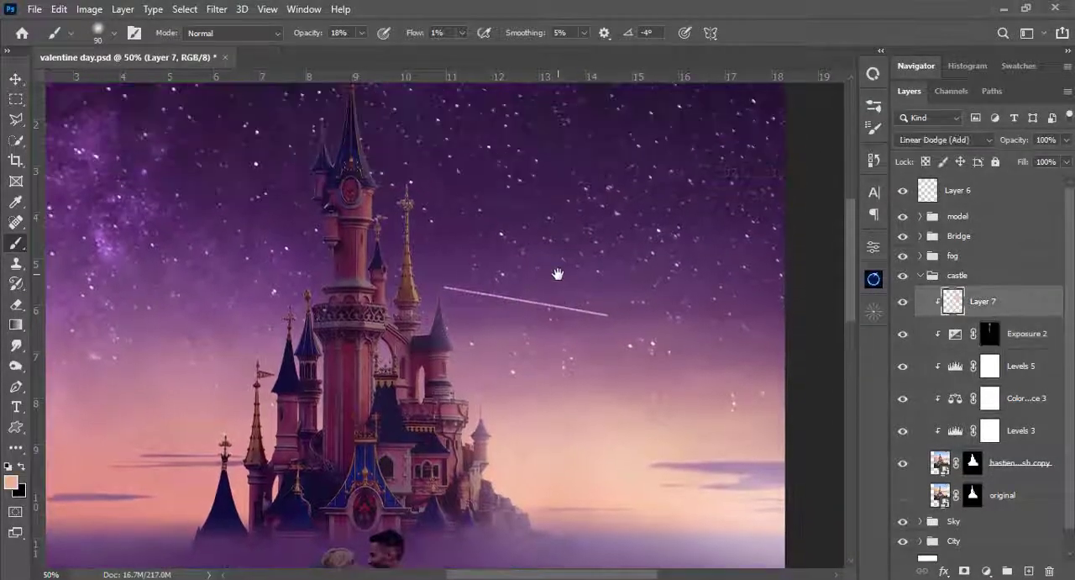
{"action": "scroll", "coordinate": [559, 272], "scroll_direction": "up", "scroll_amount": 2}
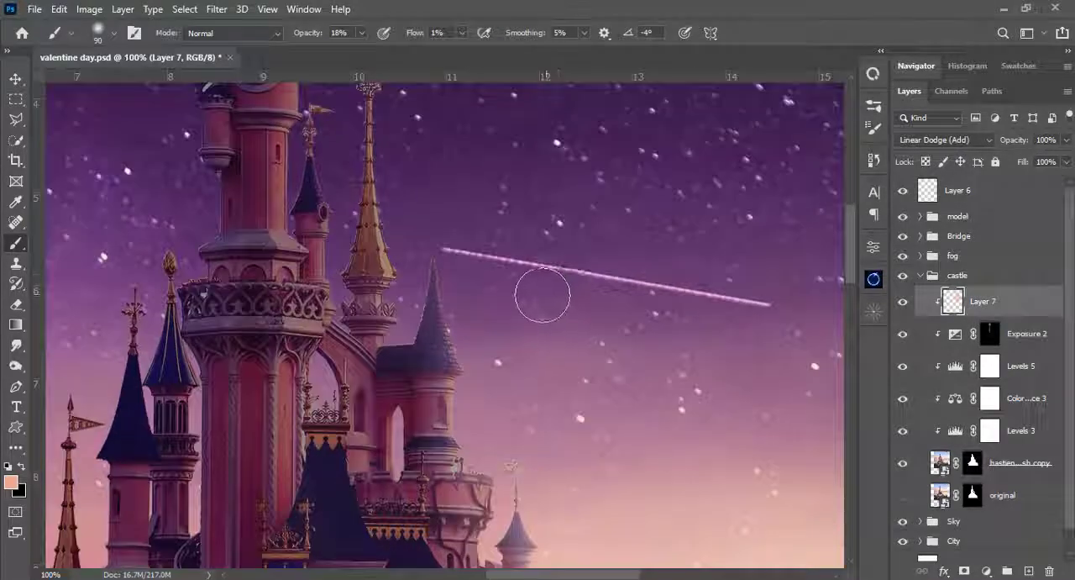
{"action": "key", "text": "bracketleft"}
{"action": "key", "text": "bracketleft"}
{"action": "key", "text": "bracketleft"}
{"action": "key", "text": "bracketleft"}
{"action": "key", "text": "bracketleft"}
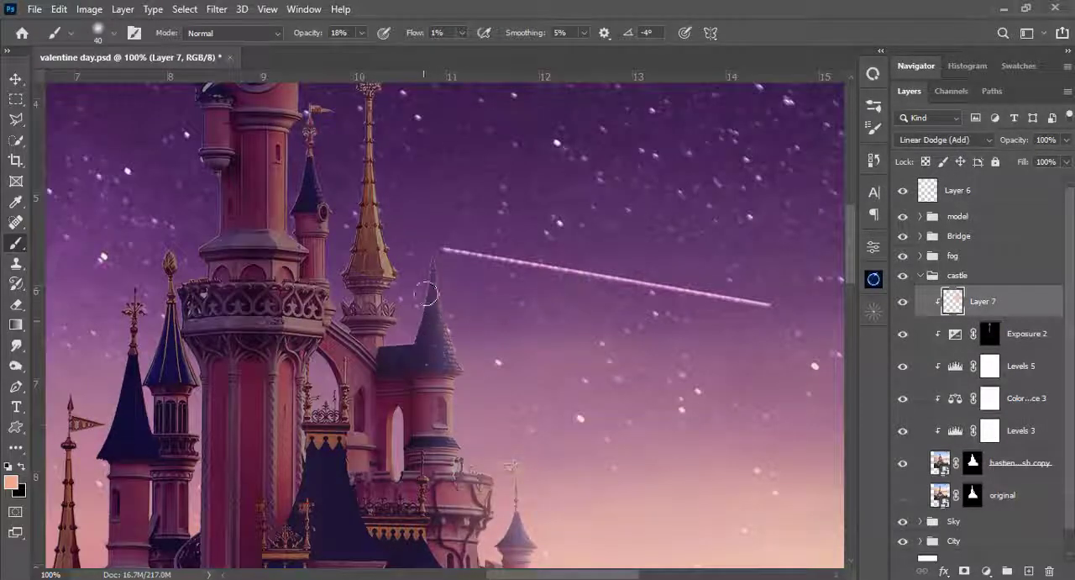
{"action": "left_click_drag", "start_coordinate": [472, 320], "coordinate": [466, 318]}
{"action": "left_click_drag", "start_coordinate": [446, 445], "coordinate": [396, 285]}
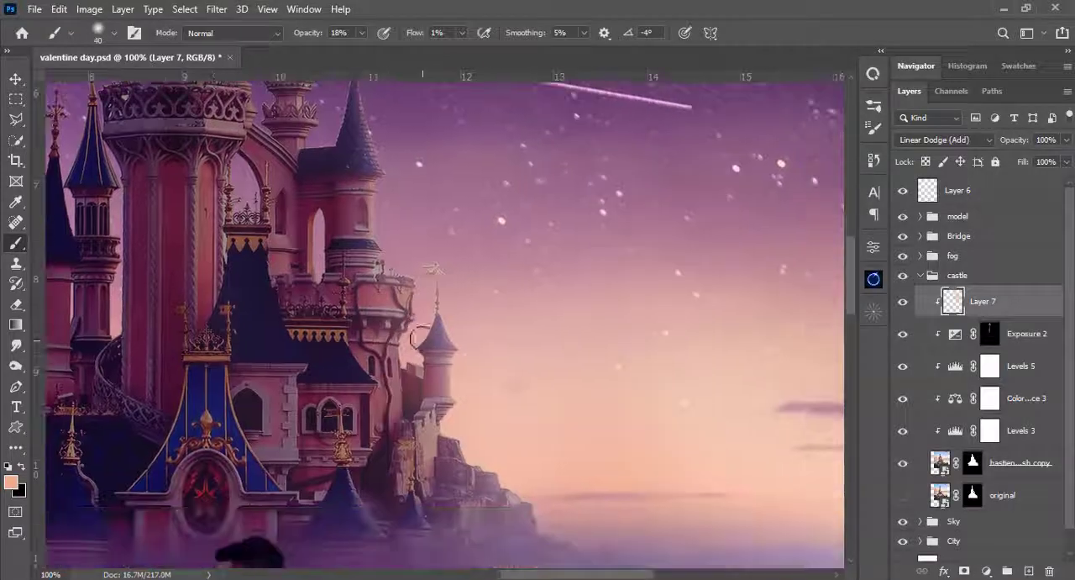
- Add fine peach highlights to the slim turret left of the main tower with 10 to 20 px brushes at 68% opacity
{"action": "mouse_move", "coordinate": [352, 259]}
{"action": "left_mouse_down"}
{"action": "mouse_move", "coordinate": [391, 348]}
{"action": "mouse_move", "coordinate": [394, 297]}
{"action": "mouse_move", "coordinate": [480, 458]}
{"action": "mouse_move", "coordinate": [536, 321]}
{"action": "left_mouse_up"}
{"action": "key", "text": "bracketleft"}
{"action": "key", "text": "bracketleft"}
{"action": "key", "text": "bracketleft"}
{"action": "key", "text": "bracketleft"}
{"action": "key", "text": "bracketleft"}
{"action": "key", "text": "6"}
{"action": "key", "text": "8"}
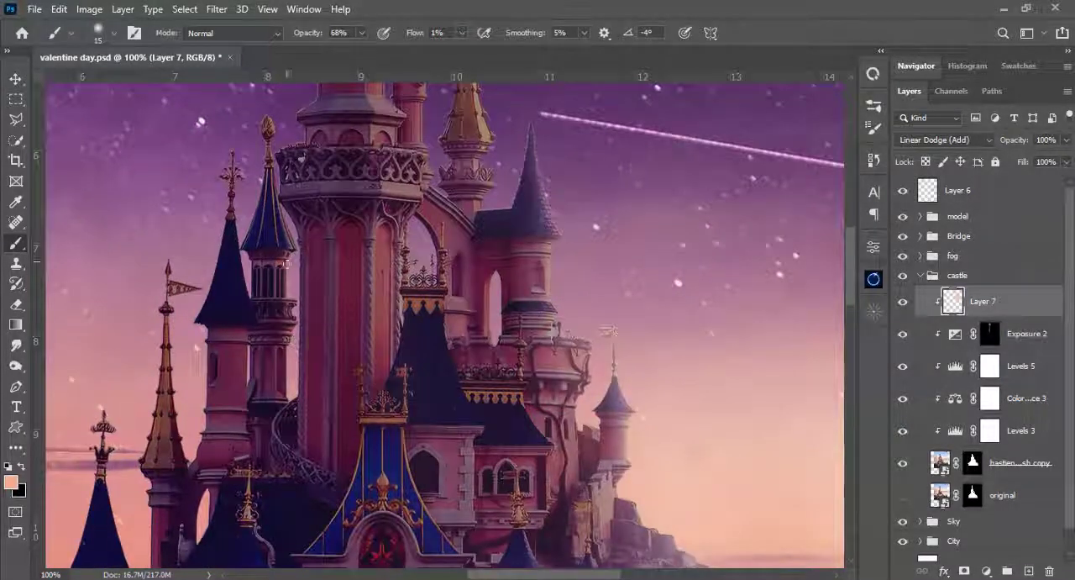
{"action": "key", "text": "bracketright"}
{"action": "key", "text": "bracketright"}
{"action": "key", "text": "bracketright"}
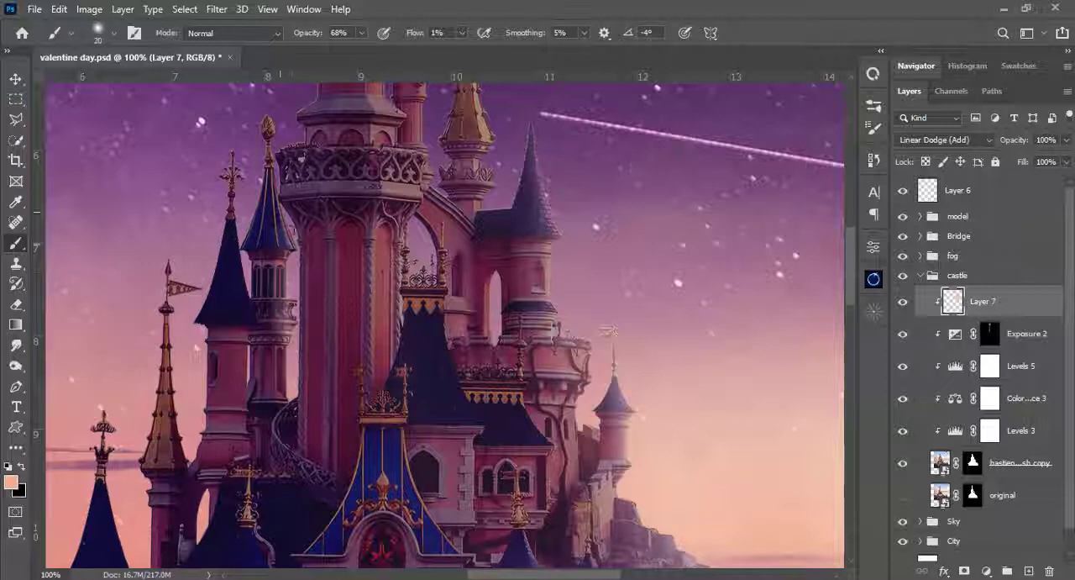
{"action": "mouse_move", "coordinate": [281, 212]}
{"action": "left_mouse_down"}
{"action": "mouse_move", "coordinate": [281, 391]}
{"action": "mouse_move", "coordinate": [280, 371]}
{"action": "left_mouse_up"}
{"action": "key", "text": "bracketleft"}
{"action": "key", "text": "bracketleft"}
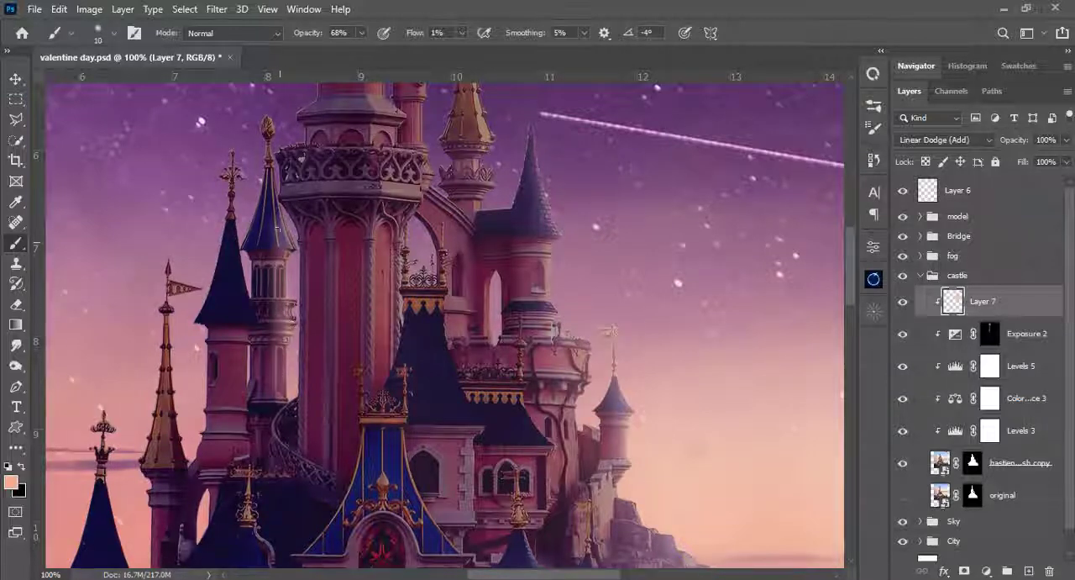
{"action": "left_click_drag", "start_coordinate": [283, 326], "coordinate": [315, 279]}
{"action": "key", "text": "bracketright"}
{"action": "key", "text": "bracketright"}
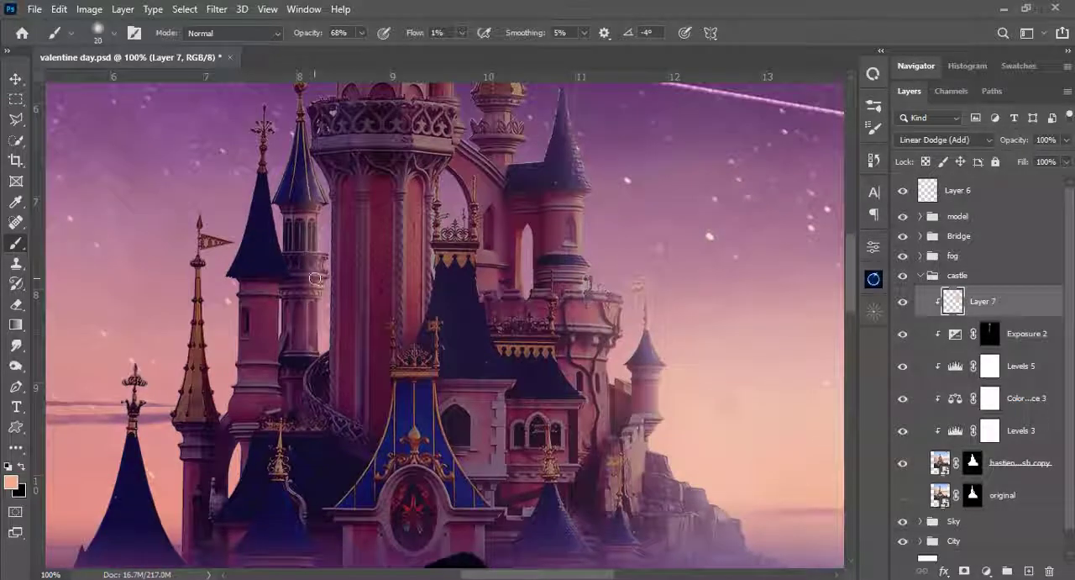
{"action": "key", "text": "ctrl+0"}
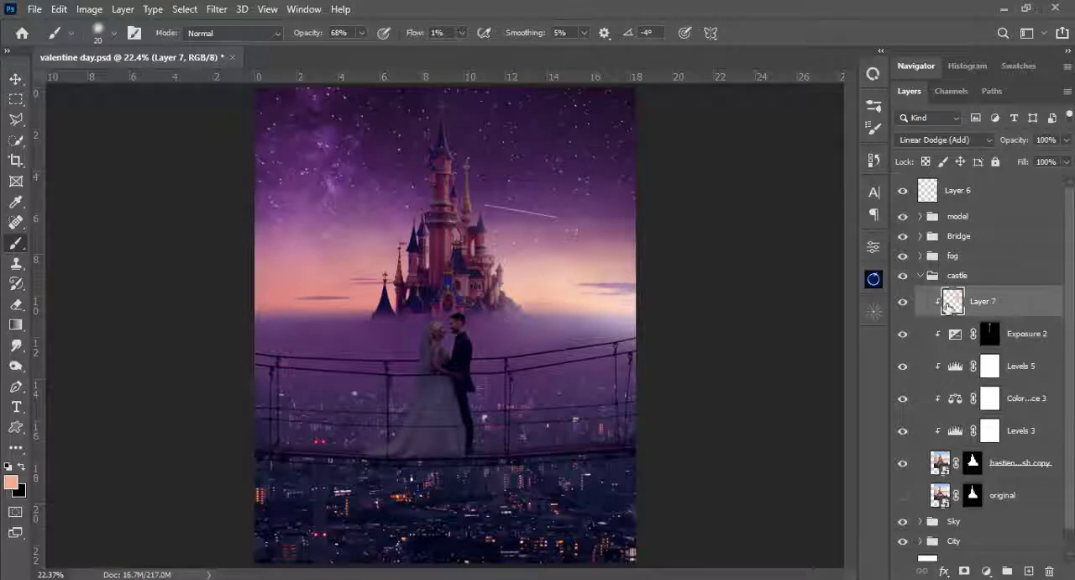
- Raise the black output level of the castle's Levels 5 adjustment to 22
{"action": "left_click", "coordinate": [955, 336]}
{"action": "double_click", "coordinate": [955, 367]}
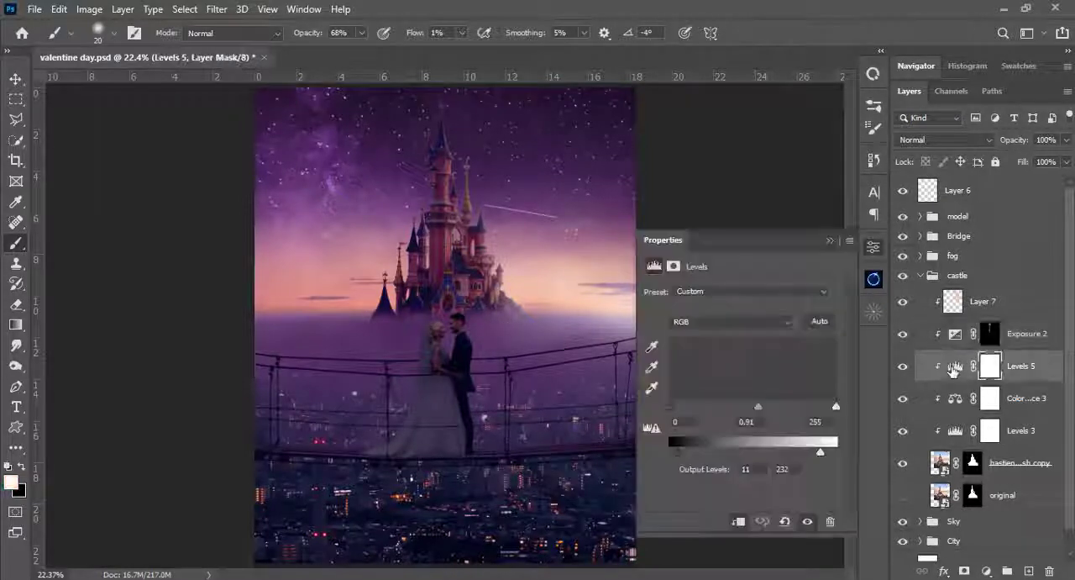
{"action": "left_click_drag", "start_coordinate": [682, 450], "coordinate": [683, 451]}
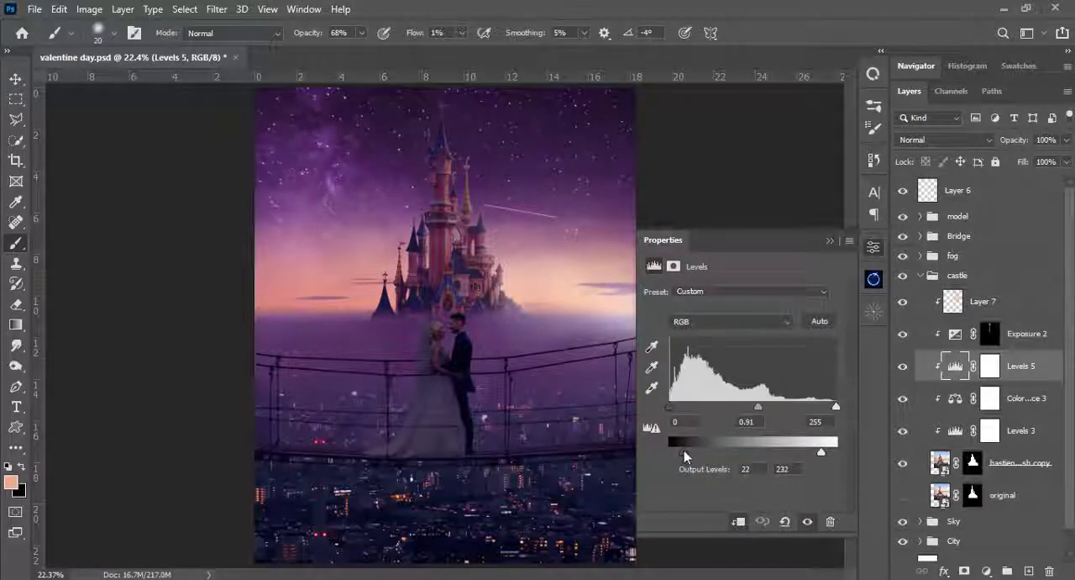
- Refine the castle's Levels 5 adjustment to output levels of 18 and 213 with midtones at about 1.03
{"action": "mouse_move", "coordinate": [760, 406]}
{"action": "left_mouse_down"}
{"action": "mouse_move", "coordinate": [773, 406]}
{"action": "mouse_move", "coordinate": [759, 406]}
{"action": "left_mouse_up"}
{"action": "left_click_drag", "start_coordinate": [683, 452], "coordinate": [677, 458]}
{"action": "left_click_drag", "start_coordinate": [759, 408], "coordinate": [747, 408]}
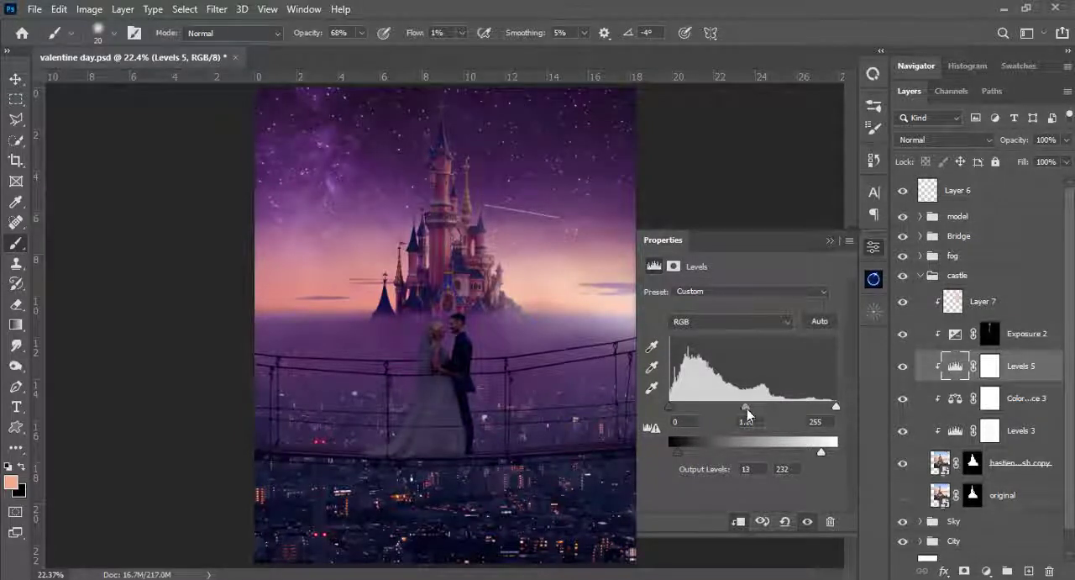
{"action": "mouse_move", "coordinate": [678, 454]}
{"action": "left_mouse_down"}
{"action": "mouse_move", "coordinate": [688, 454]}
{"action": "mouse_move", "coordinate": [679, 453]}
{"action": "left_mouse_up"}
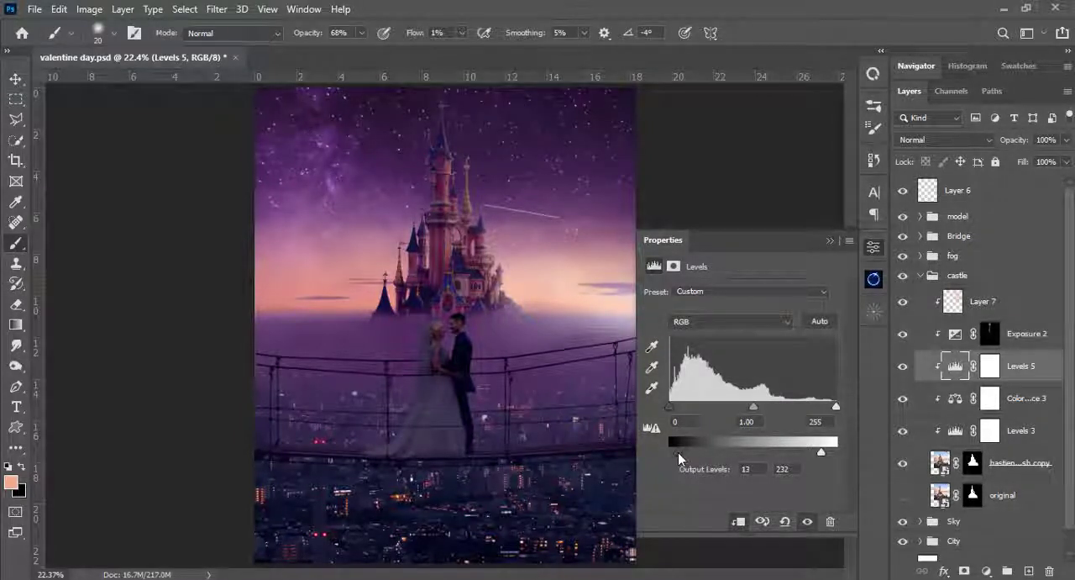
{"action": "mouse_move", "coordinate": [821, 452]}
{"action": "left_mouse_down"}
{"action": "mouse_move", "coordinate": [792, 452]}
{"action": "mouse_move", "coordinate": [810, 461]}
{"action": "left_mouse_up"}
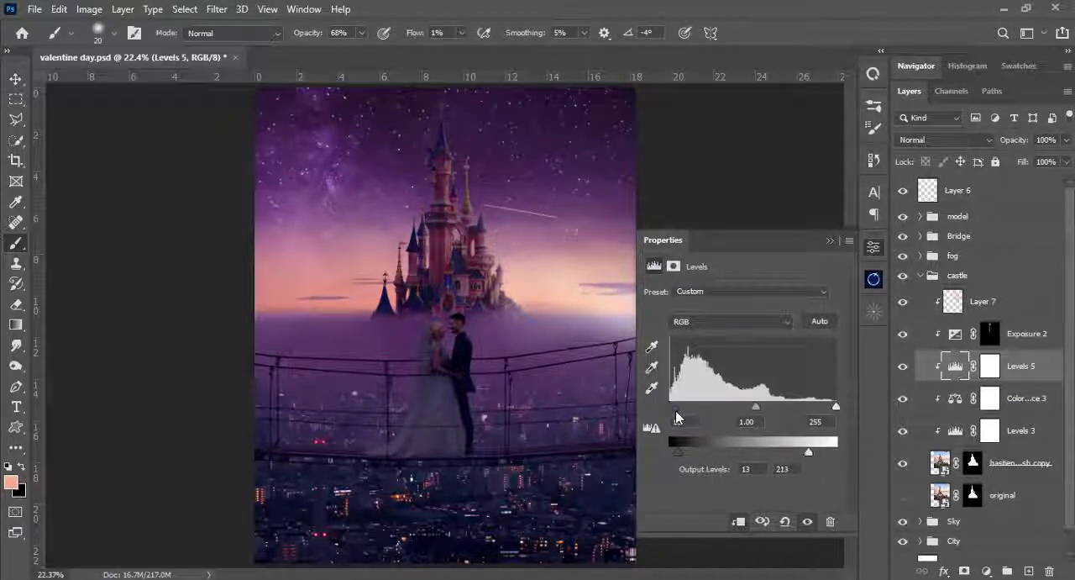
{"action": "mouse_move", "coordinate": [753, 407]}
{"action": "left_mouse_down"}
{"action": "mouse_move", "coordinate": [745, 417]}
{"action": "mouse_move", "coordinate": [759, 417]}
{"action": "left_mouse_up"}
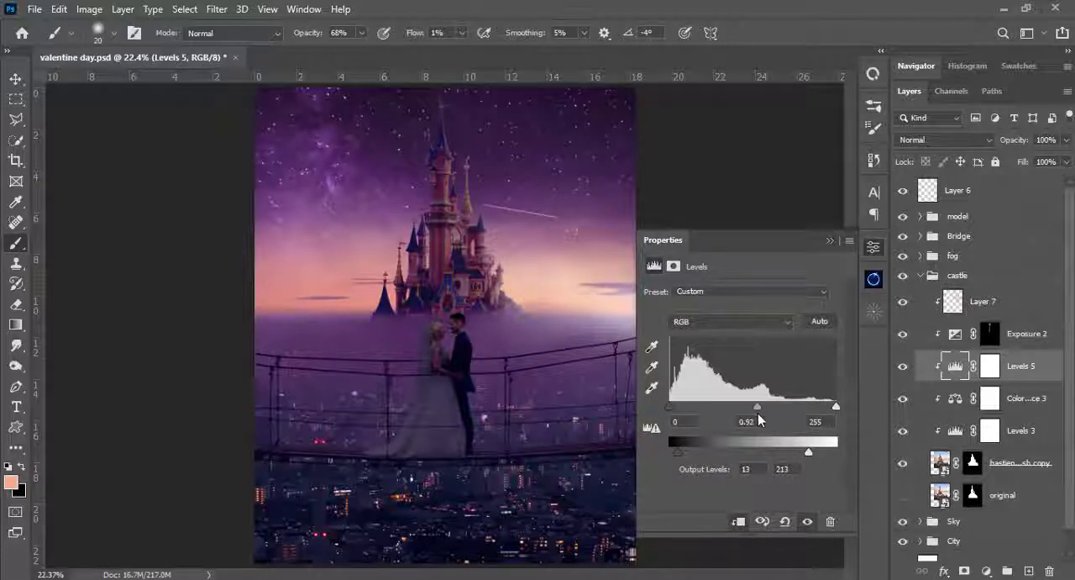
{"action": "left_click_drag", "start_coordinate": [679, 454], "coordinate": [688, 458]}
{"action": "left_click_drag", "start_coordinate": [755, 411], "coordinate": [752, 412]}
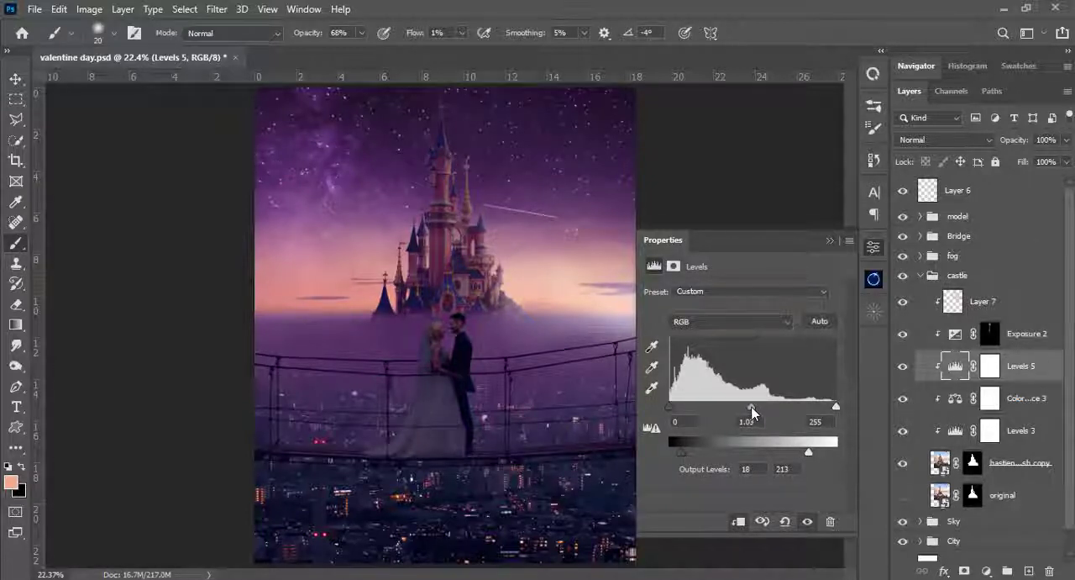
{"action": "left_click", "coordinate": [829, 242]}
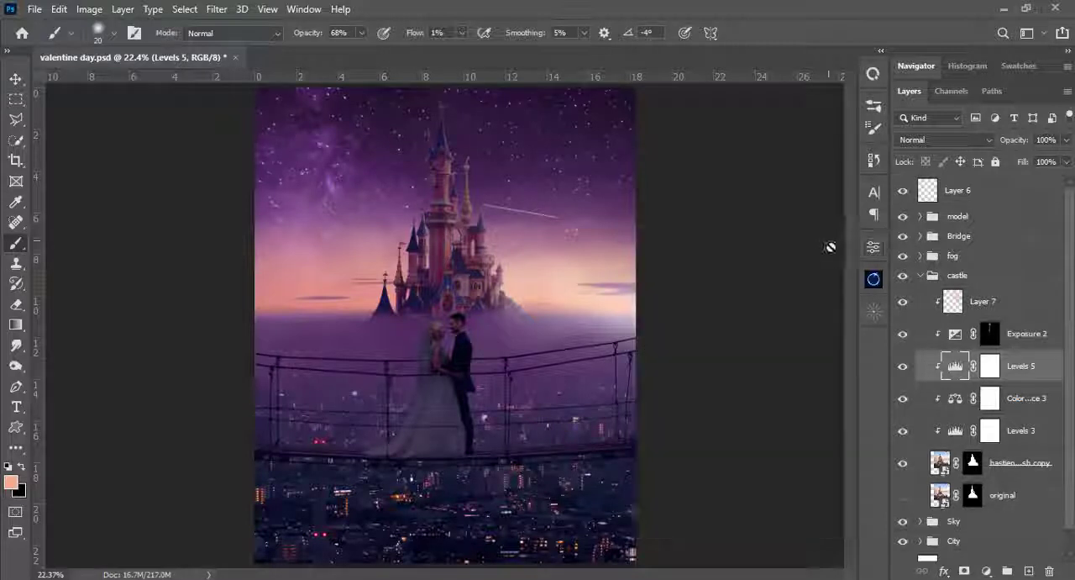
- Adjust the Shadows tone of the castle's Color Balance 3, setting magenta to about -60 and fine-tuning the cyan-red balance
{"action": "double_click", "coordinate": [957, 402]}
{"action": "left_click", "coordinate": [731, 294]}
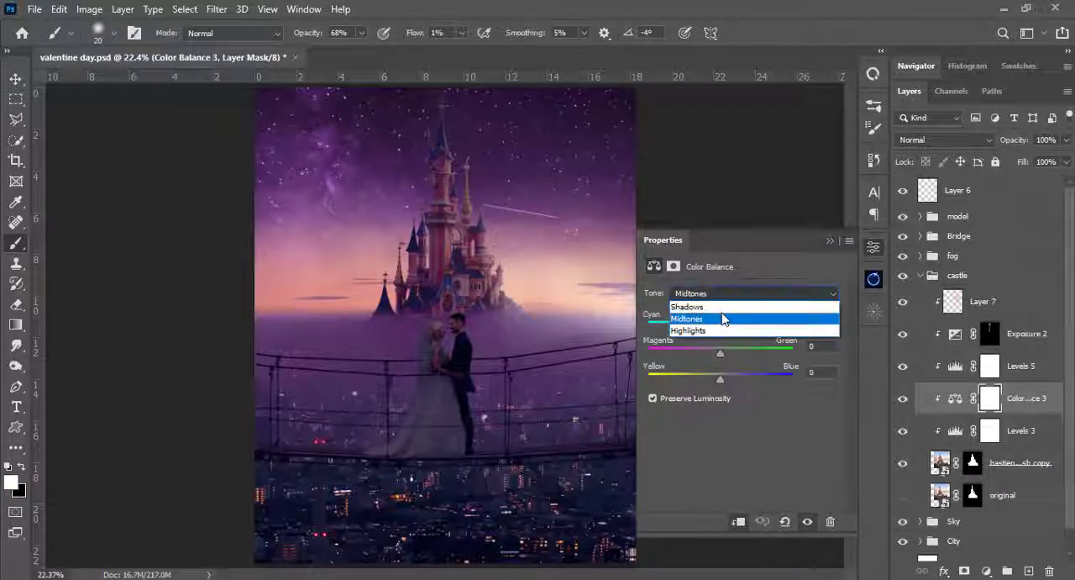
{"action": "key", "text": "Up"}
{"action": "key", "text": "Return"}
{"action": "left_click_drag", "start_coordinate": [672, 357], "coordinate": [678, 359]}
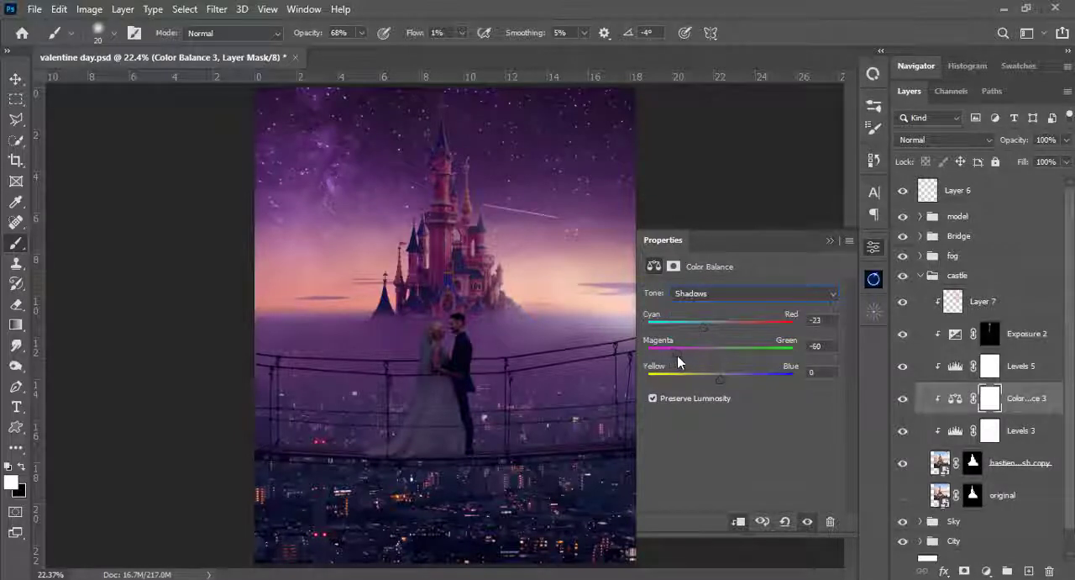
{"action": "left_click_drag", "start_coordinate": [704, 326], "coordinate": [679, 354]}
{"action": "left_click_drag", "start_coordinate": [704, 327], "coordinate": [685, 360]}
{"action": "left_click", "coordinate": [830, 242]}
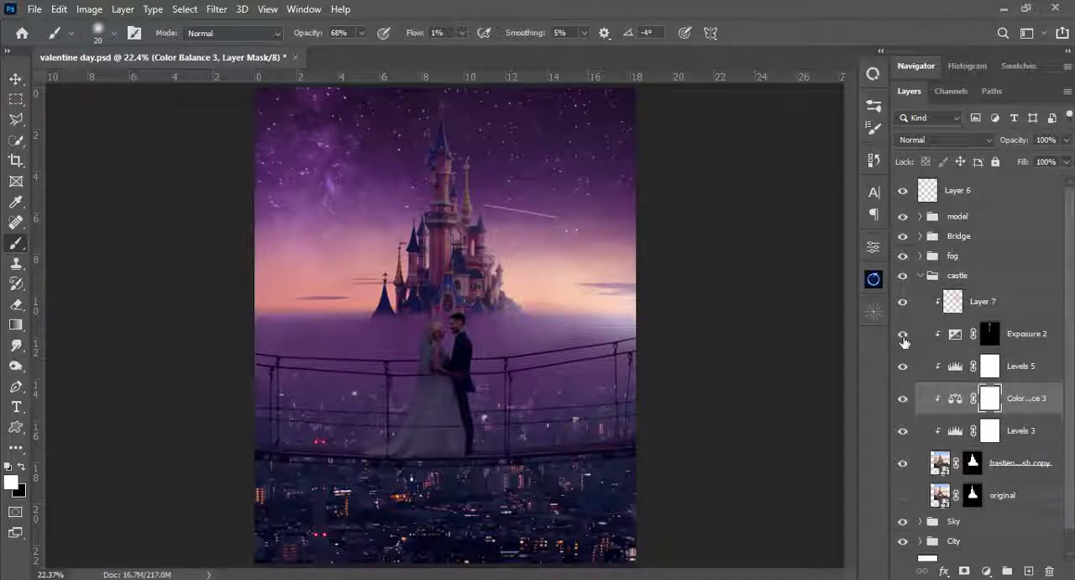
- Collapse the castle group and make Layer 6 active, with the Navigator preview expanded
{"action": "left_click", "coordinate": [920, 276]}
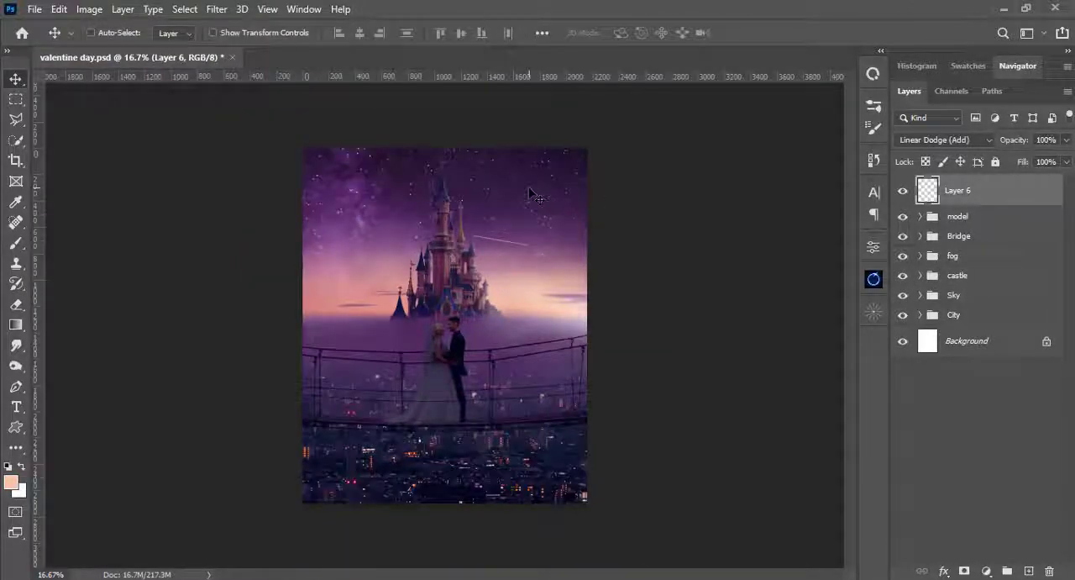
{"action": "key", "text": "ctrl+0"}
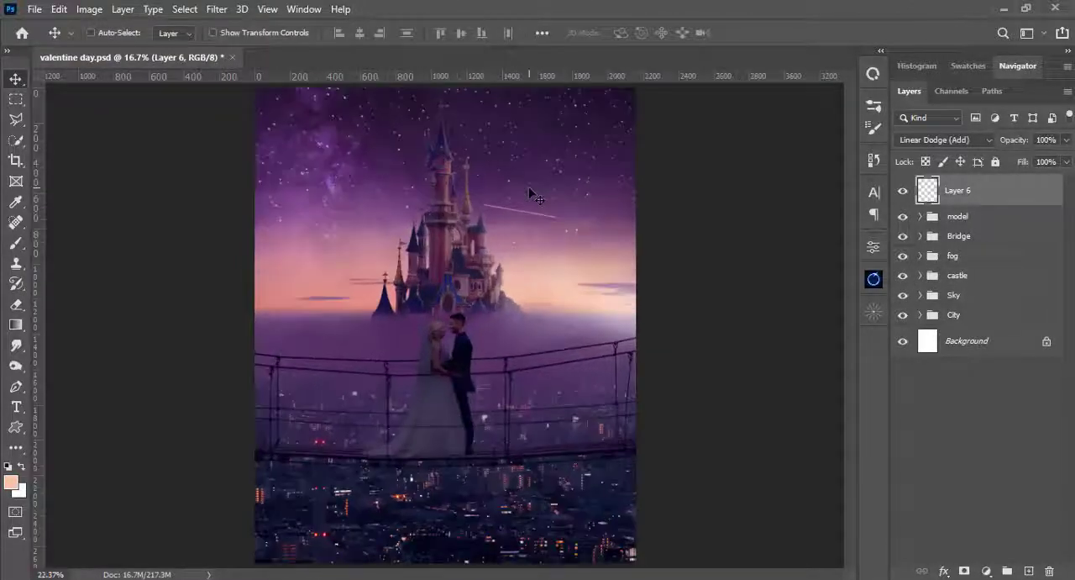
{"action": "key", "text": "ctrl+plus"}
{"action": "key", "text": "ctrl+plus"}
{"action": "left_click_drag", "start_coordinate": [544, 334], "coordinate": [704, 431]}
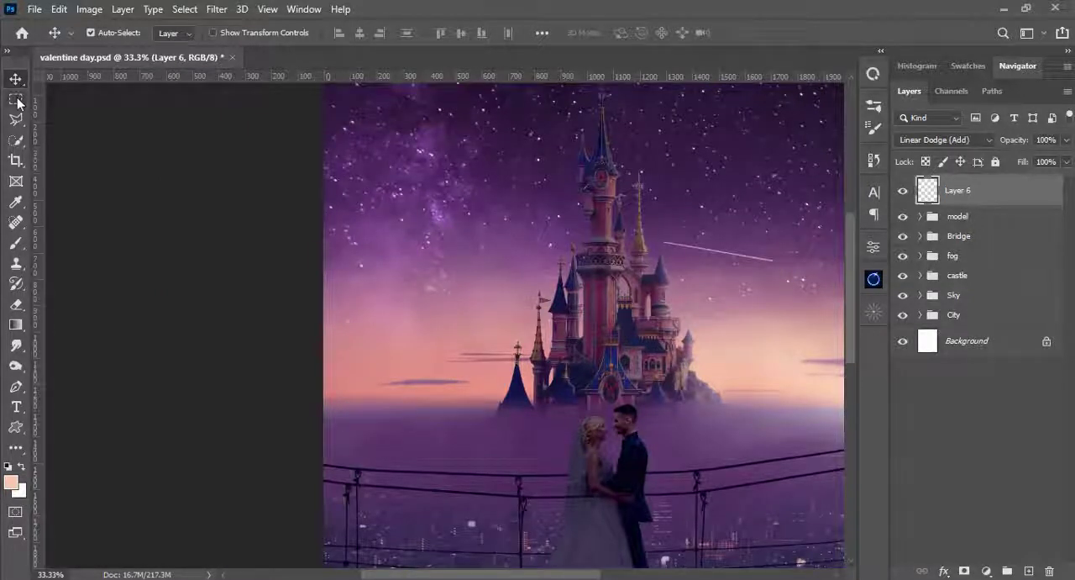
{"action": "left_click_drag", "start_coordinate": [514, 314], "coordinate": [471, 295]}
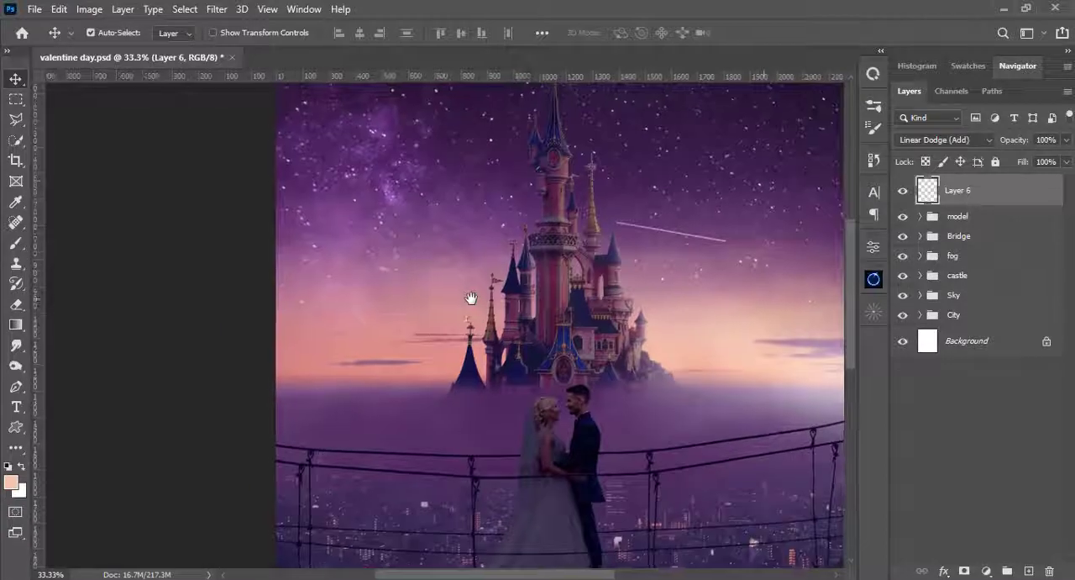
{"action": "left_click", "coordinate": [1020, 66]}
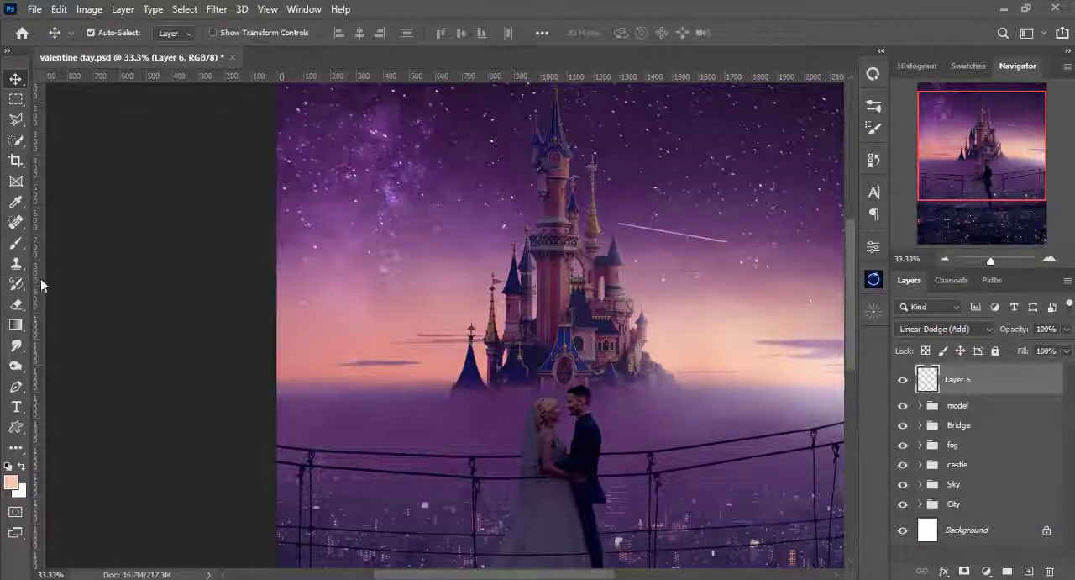
- Try a peach glow stroke on Layer 6 along the horizon left of the castle with a 202 px soft round brush at 11% opacity
{"action": "key", "text": "b"}
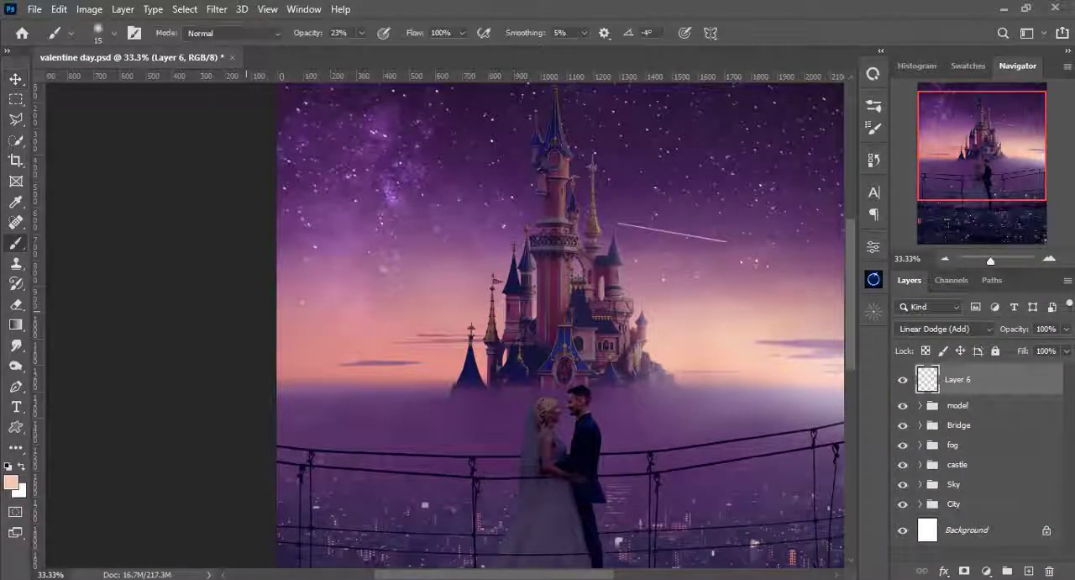
{"action": "right_click", "coordinate": [494, 178]}
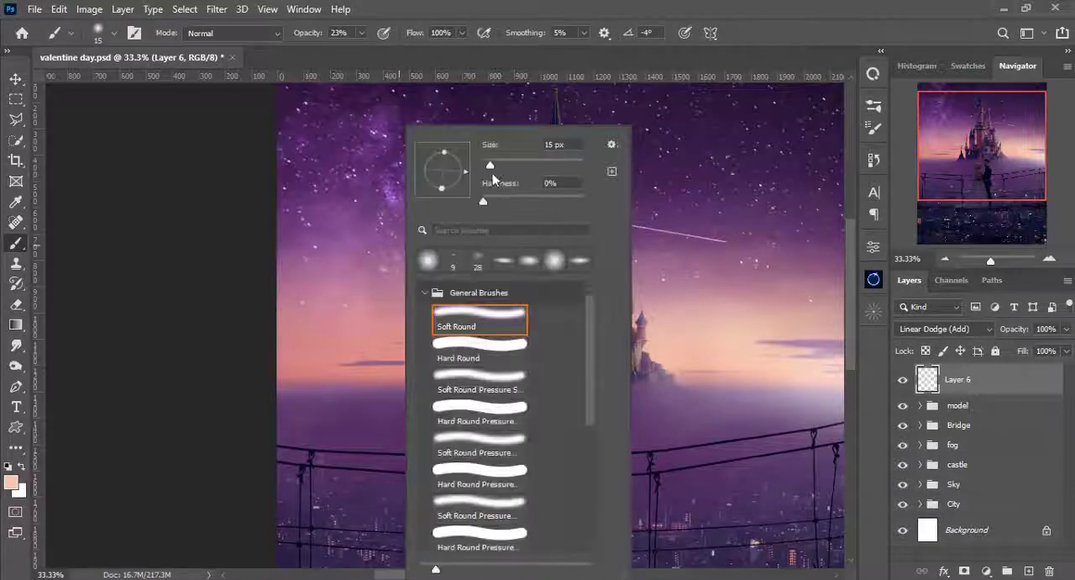
{"action": "left_click_drag", "start_coordinate": [497, 165], "coordinate": [546, 167]}
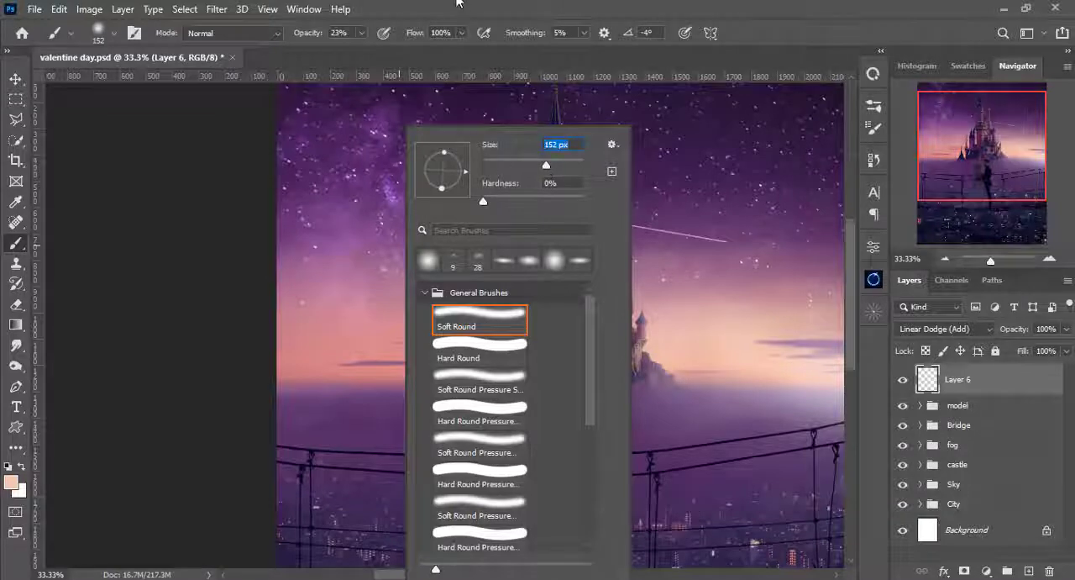
{"action": "left_click", "coordinate": [457, 4]}
{"action": "left_click", "coordinate": [363, 35]}
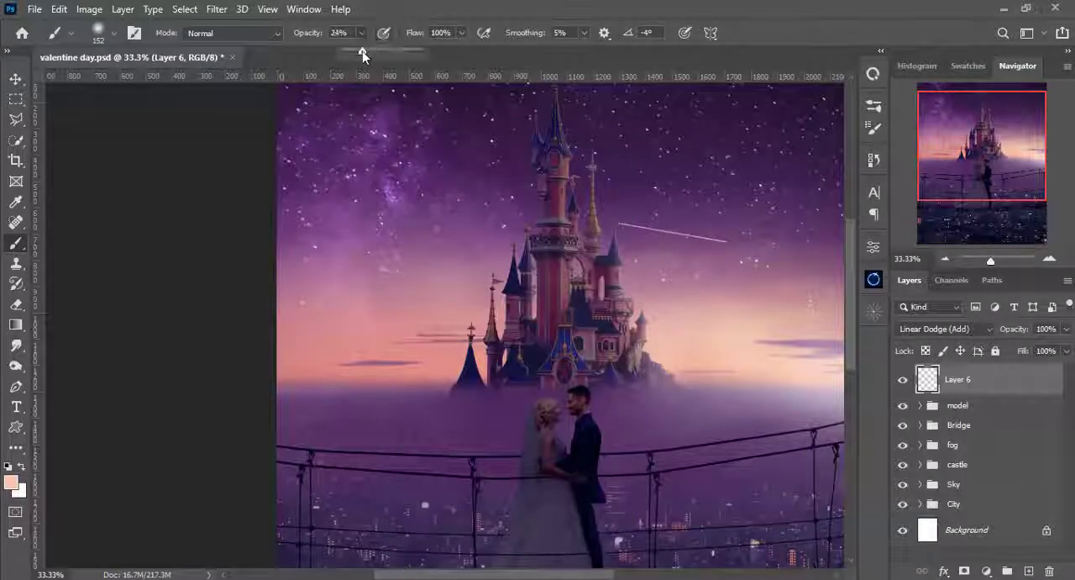
{"action": "left_click_drag", "start_coordinate": [363, 55], "coordinate": [352, 56]}
{"action": "right_click", "coordinate": [367, 298]}
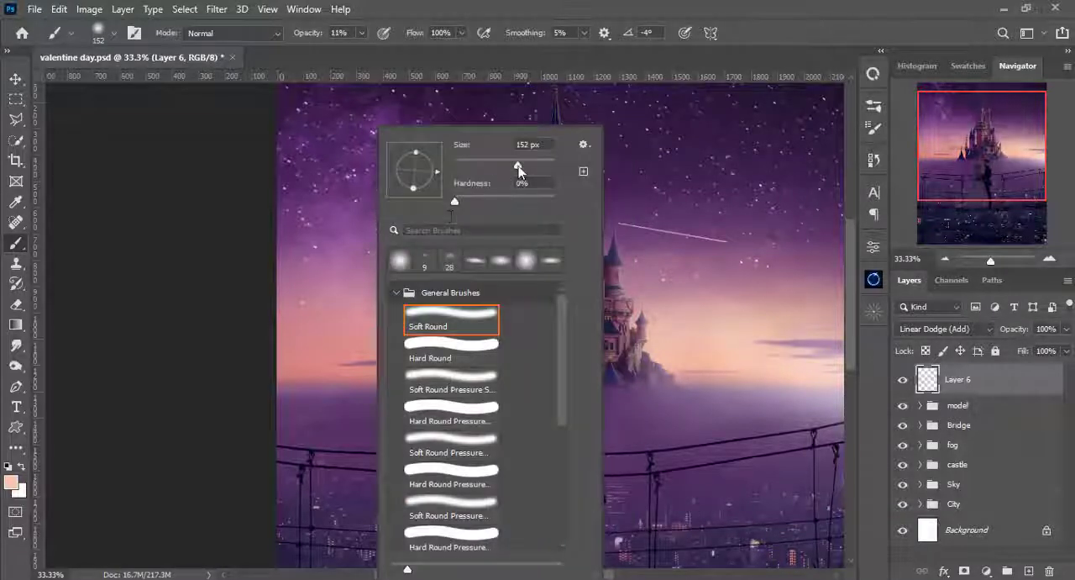
{"action": "left_click_drag", "start_coordinate": [519, 167], "coordinate": [530, 167]}
{"action": "left_click", "coordinate": [572, 10]}
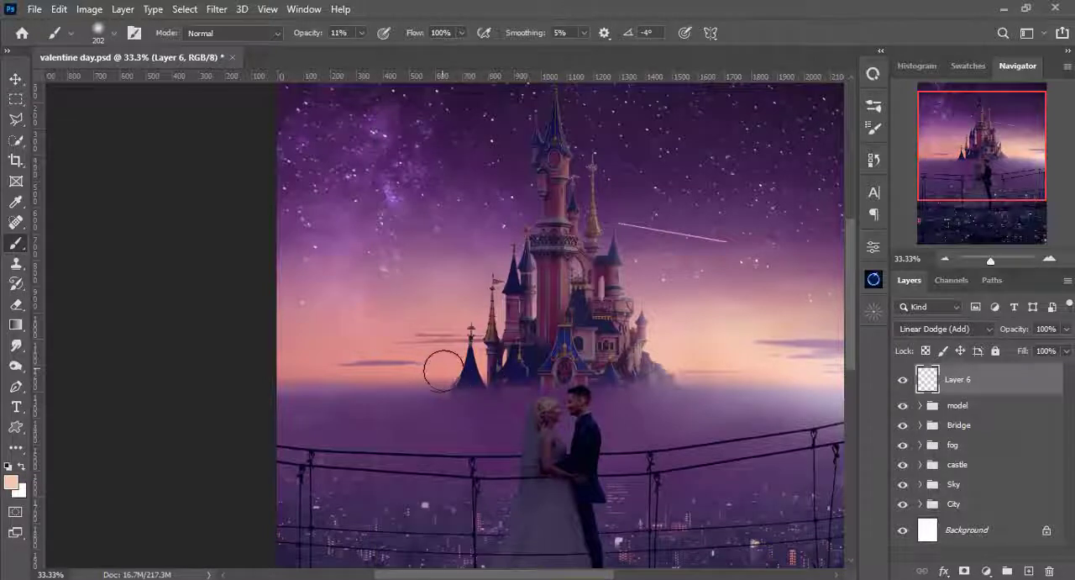
{"action": "left_click_drag", "start_coordinate": [444, 371], "coordinate": [293, 370]}
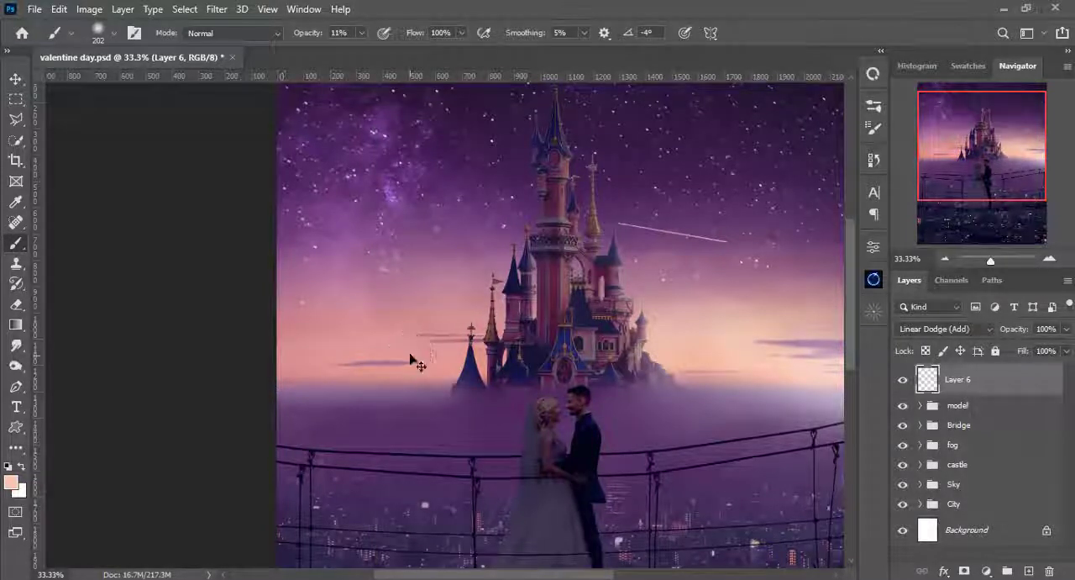
{"action": "key", "text": "ctrl+z"}
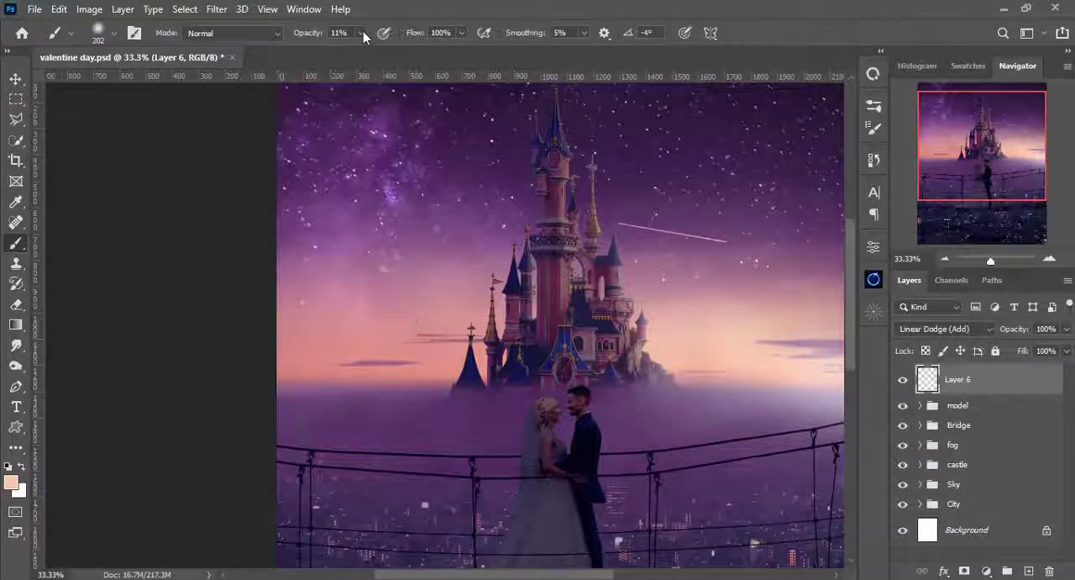
- Set the brush opacity to 6% and try peach dabs with an enlarged brush in the sky left of the castle
{"action": "left_click", "coordinate": [362, 35]}
{"action": "left_click_drag", "start_coordinate": [362, 51], "coordinate": [360, 54]}
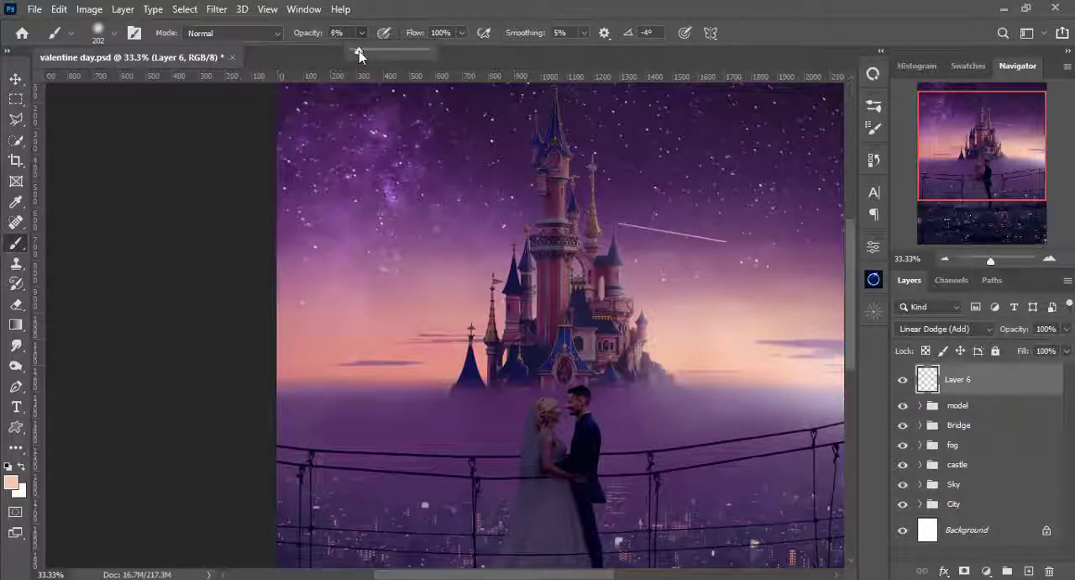
{"action": "left_click", "coordinate": [424, 3]}
{"action": "key", "text": "bracketright"}
{"action": "key", "text": "bracketright"}
{"action": "key", "text": "bracketright"}
{"action": "key", "text": "bracketright"}
{"action": "left_click", "coordinate": [391, 344]}
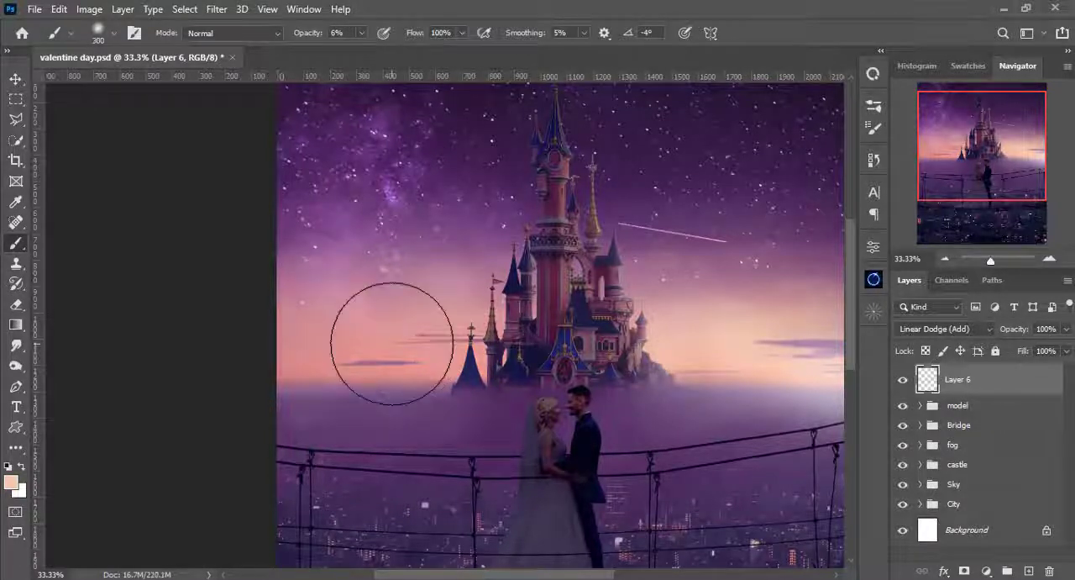
{"action": "key", "text": "ctrl+z"}
{"action": "key", "text": "ctrl+z"}
{"action": "key", "text": "bracketleft"}
{"action": "key", "text": "bracketleft"}
{"action": "key", "text": "bracketleft"}
{"action": "key", "text": "ctrl+z"}
- Paint a soft peach glow on Layer 6 across the horizon left of the castle with brushes around 350 px at 6% opacity
{"action": "key", "text": "bracketright"}
{"action": "left_click_drag", "start_coordinate": [439, 343], "coordinate": [329, 369]}
{"action": "key", "text": "bracketleft"}
{"action": "left_click_drag", "start_coordinate": [454, 314], "coordinate": [309, 367]}
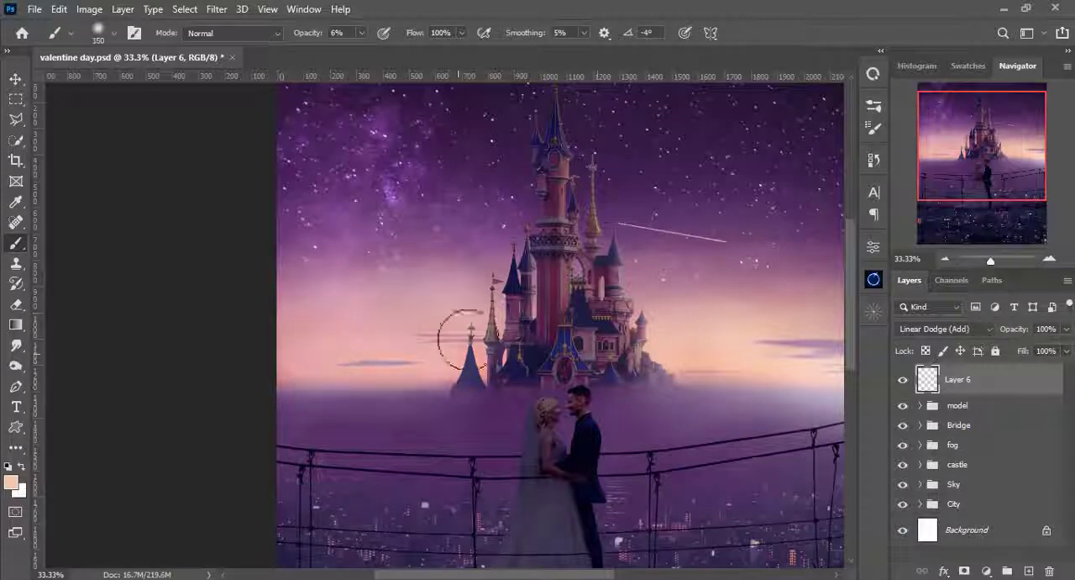
{"action": "key", "text": "bracketleft"}
{"action": "left_click_drag", "start_coordinate": [466, 343], "coordinate": [276, 369]}
- Extend the peach glow on Layer 6 into the sky beside the castle's left turrets at 6% opacity, readjusting the brush size
{"action": "key", "text": "bracketleft"}
{"action": "key", "text": "bracketleft"}
{"action": "key", "text": "bracketleft"}
{"action": "key", "text": "bracketleft"}
{"action": "key", "text": "bracketleft"}
{"action": "key", "text": "bracketleft"}
{"action": "key", "text": "bracketleft"}
{"action": "key", "text": "bracketleft"}
{"action": "key", "text": "bracketleft"}
{"action": "key", "text": "bracketleft"}
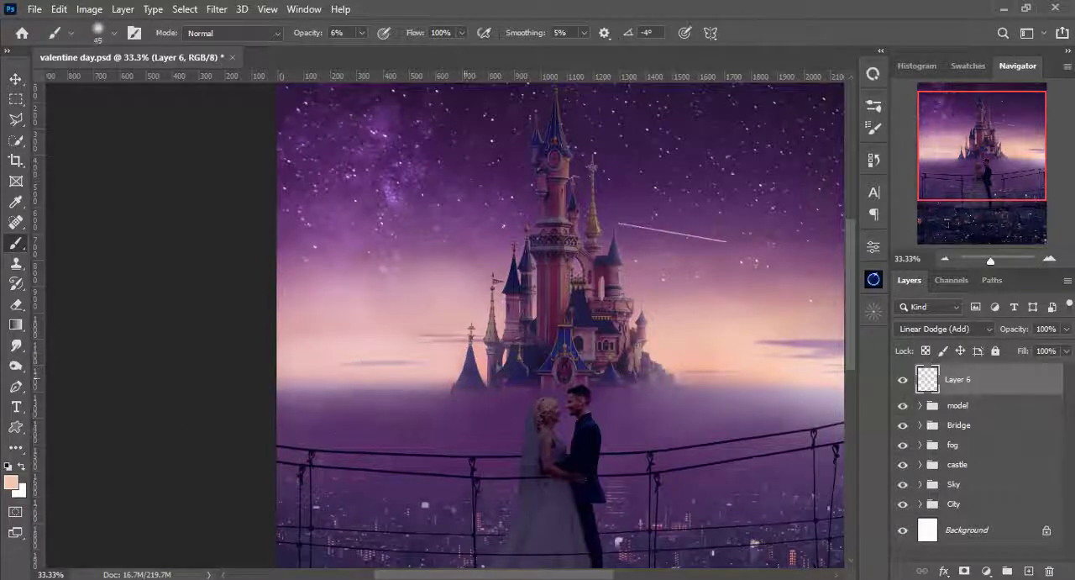
{"action": "key", "text": "bracketright"}
{"action": "key", "text": "bracketright"}
{"action": "key", "text": "bracketright"}
{"action": "key", "text": "bracketright"}
{"action": "key", "text": "bracketright"}
{"action": "key", "text": "bracketright"}
{"action": "key", "text": "bracketright"}
{"action": "key", "text": "bracketright"}
{"action": "key", "text": "bracketright"}
{"action": "mouse_move", "coordinate": [477, 287]}
{"action": "left_mouse_down"}
{"action": "mouse_move", "coordinate": [362, 294]}
{"action": "mouse_move", "coordinate": [387, 315]}
{"action": "left_mouse_up"}
- Compare the whole composite with Layer 6's glow hidden and shown
{"action": "key", "text": "ctrl+0"}
{"action": "key", "text": "Tab"}
{"action": "key", "text": "Tab"}
{"action": "key", "text": "bracketright"}
{"action": "key", "text": "bracketright"}
{"action": "left_click", "coordinate": [903, 380]}
{"action": "left_click", "coordinate": [903, 381]}
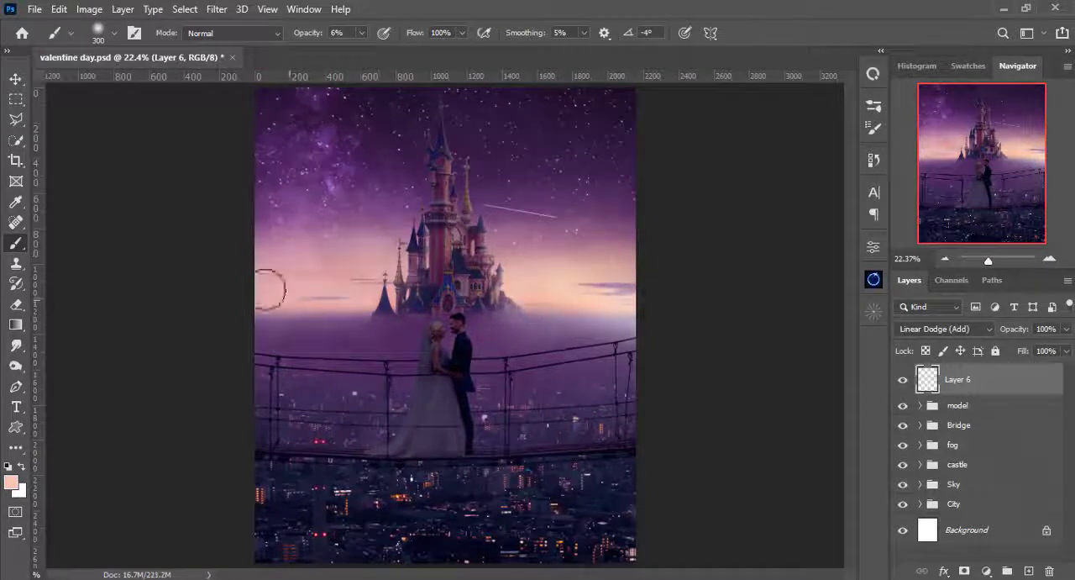
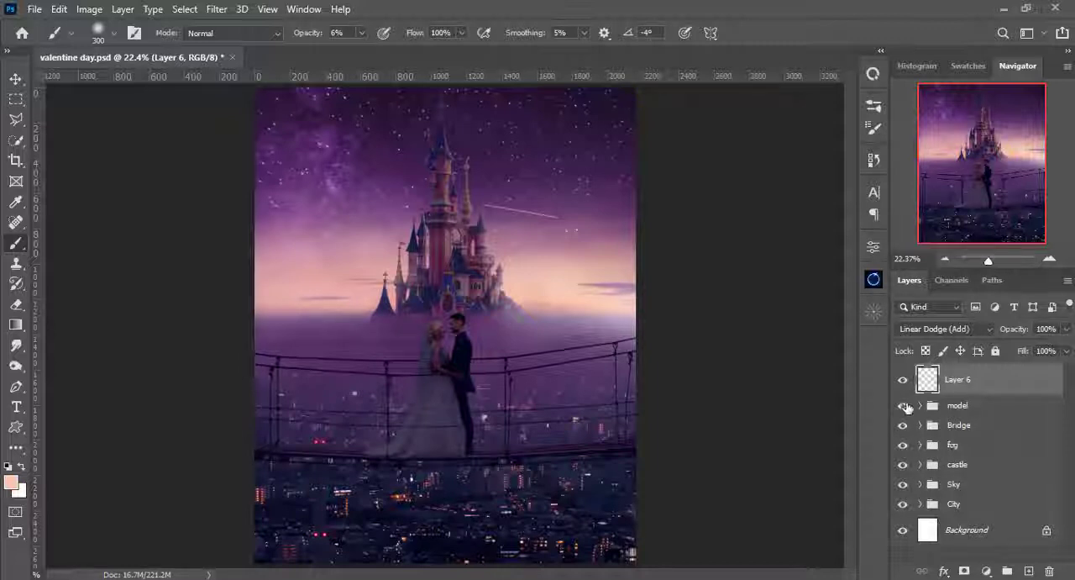
- Add a new layer above Color Balance 1 in the Bridge group and clip it to the bridge
{"action": "left_click", "coordinate": [919, 407]}
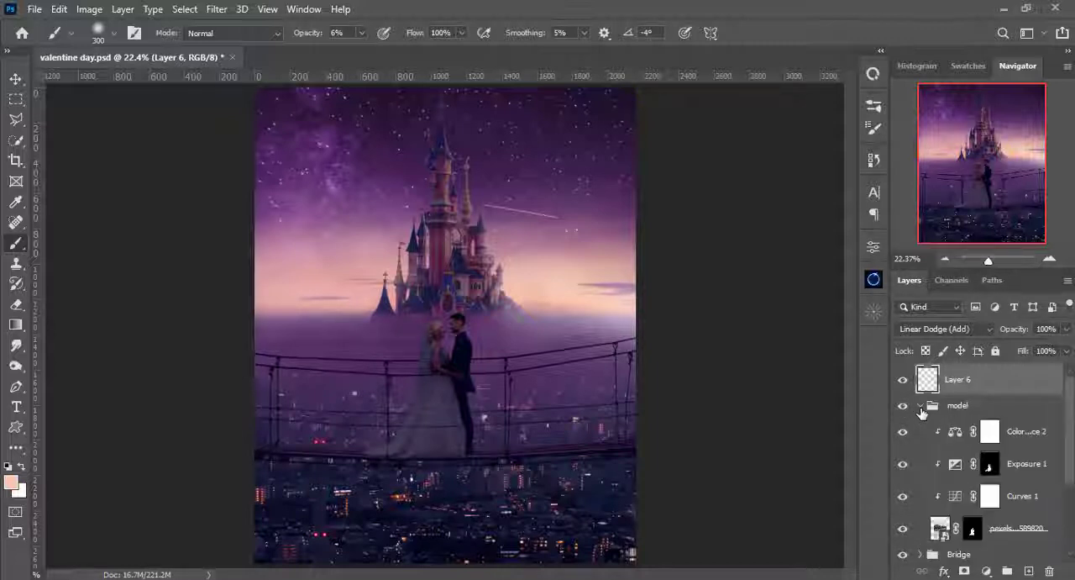
{"action": "left_click", "coordinate": [925, 408]}
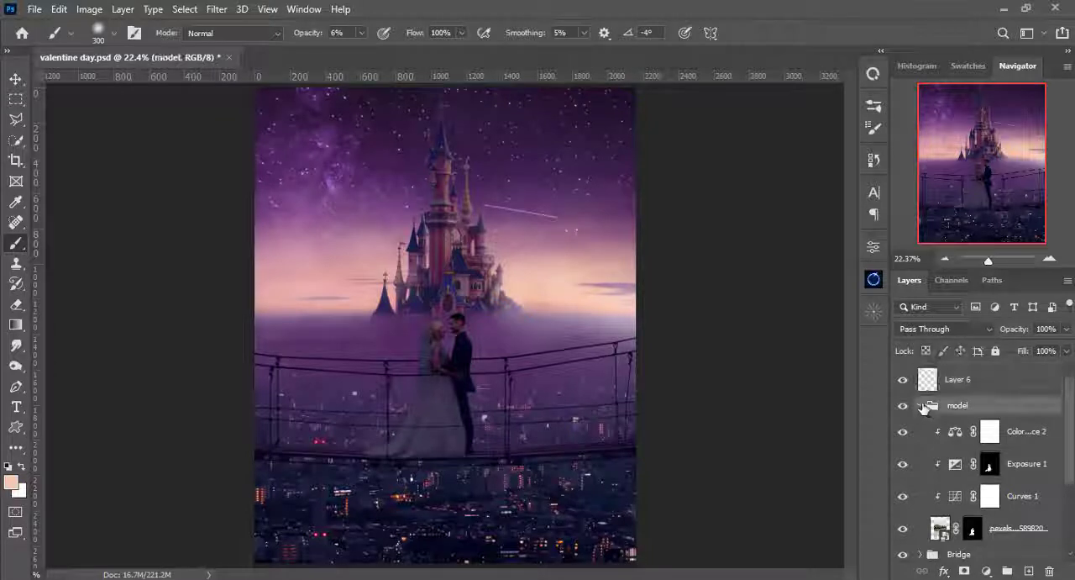
{"action": "left_click", "coordinate": [921, 407]}
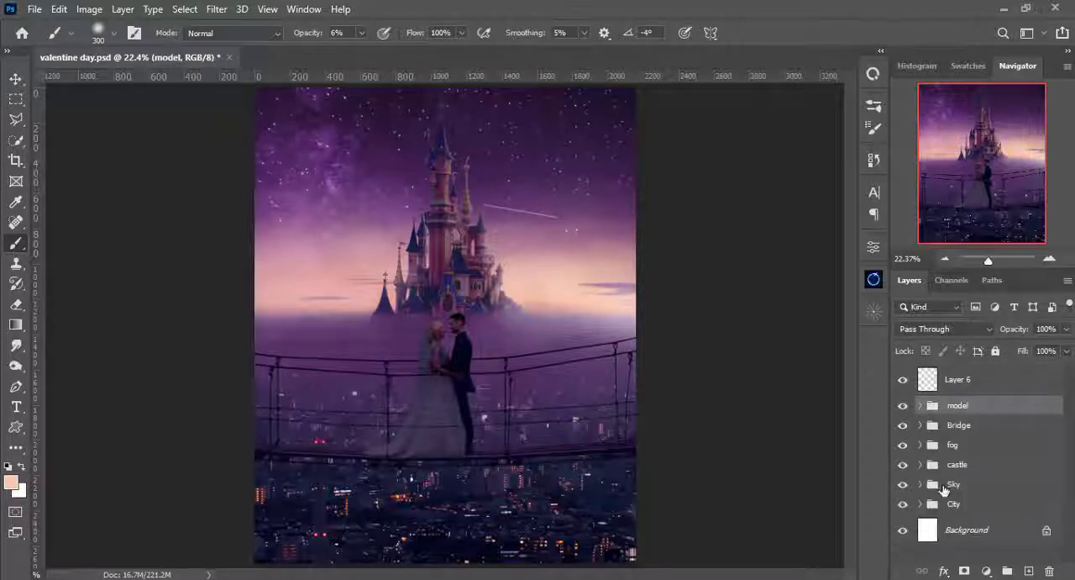
{"action": "left_click", "coordinate": [936, 427]}
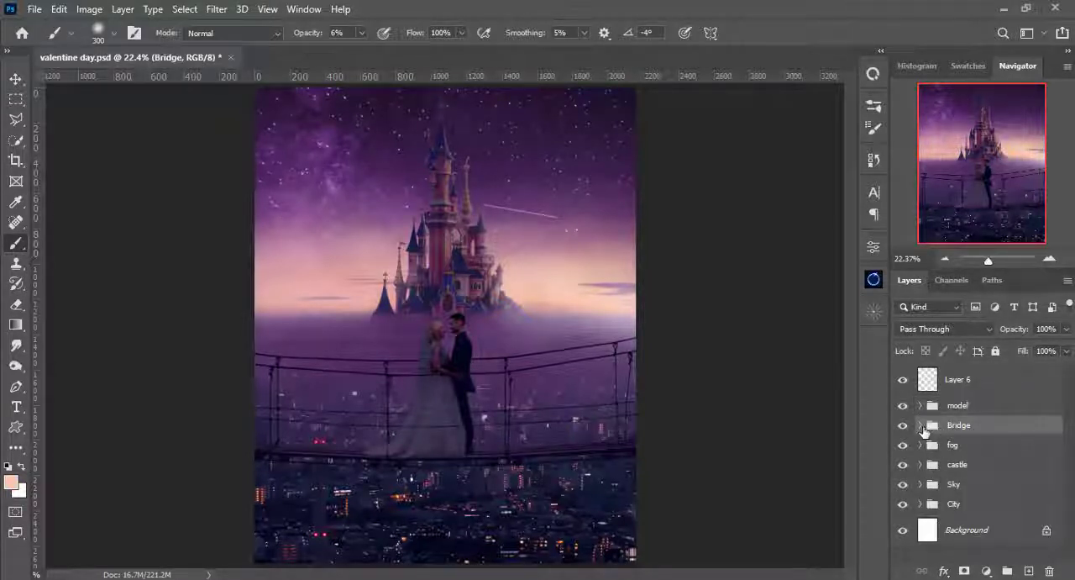
{"action": "left_click", "coordinate": [920, 425]}
{"action": "left_click", "coordinate": [990, 455]}
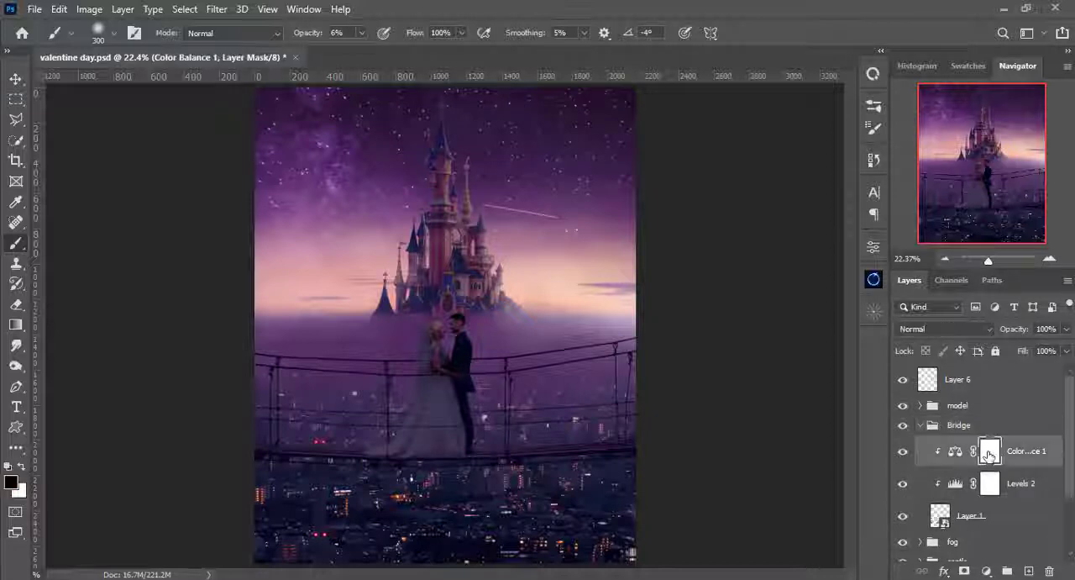
{"action": "left_click", "coordinate": [1028, 571]}
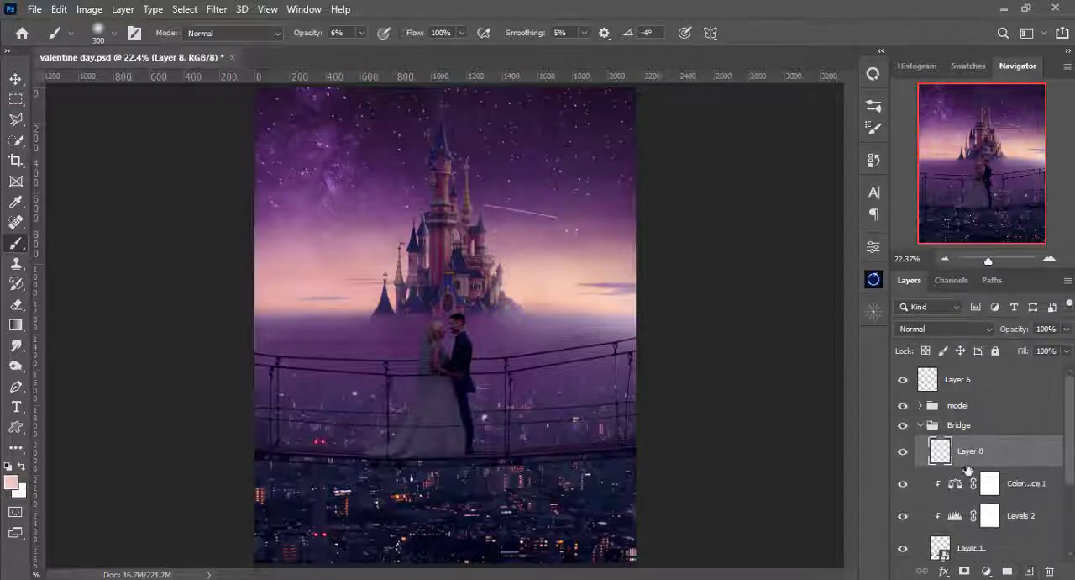
{"action": "left_click", "coordinate": [945, 467], "text": "alt"}
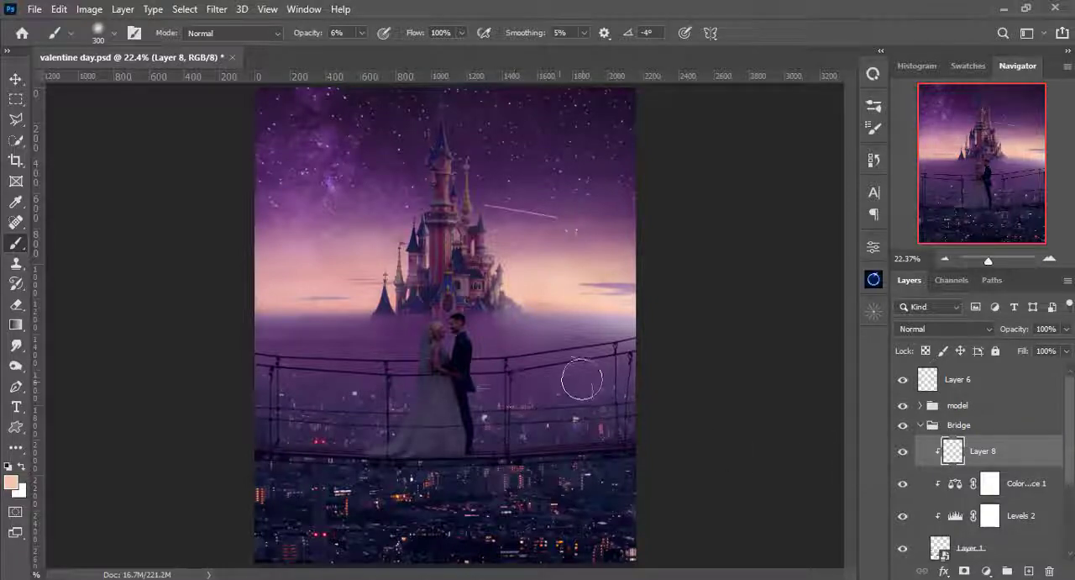
- Set the new clipped bridge layer's blend mode to Linear Dodge (Add)
{"action": "key", "text": "ctrl+plus"}
{"action": "key", "text": "ctrl+plus"}
{"action": "key", "text": "ctrl+plus"}
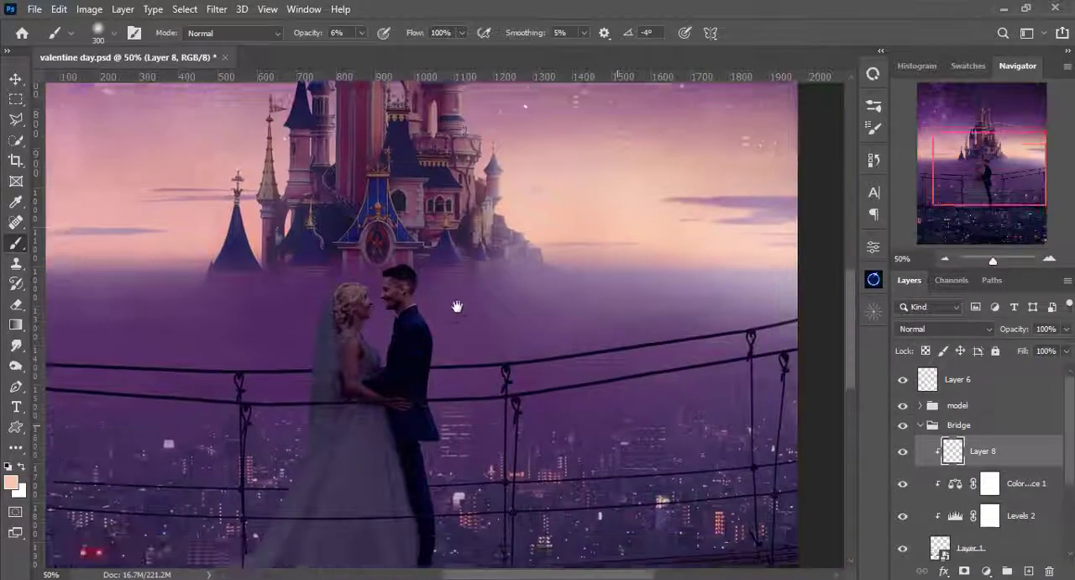
{"action": "left_click_drag", "start_coordinate": [457, 306], "coordinate": [336, 126]}
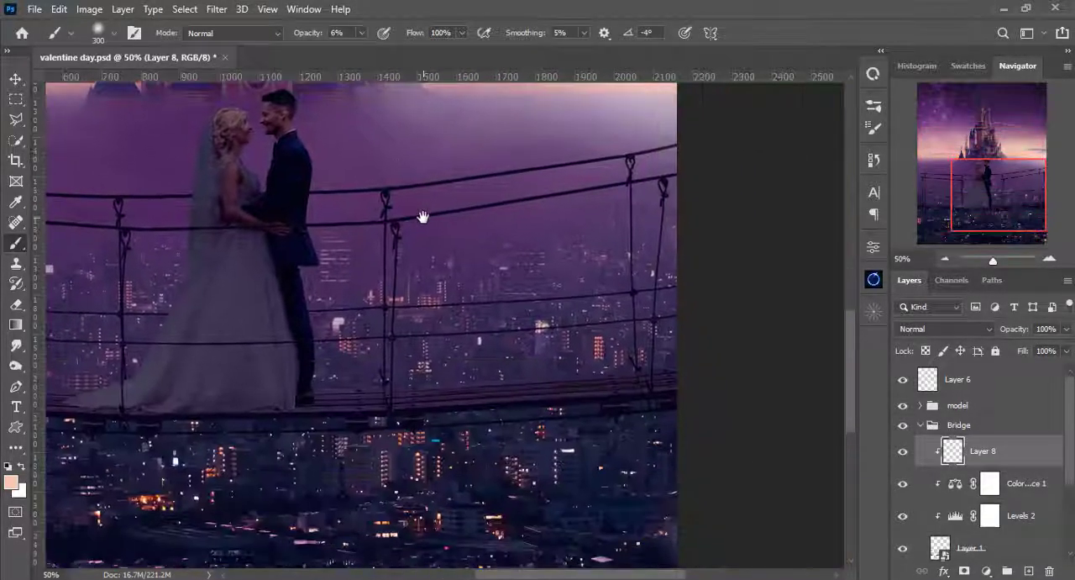
{"action": "left_click", "coordinate": [935, 331]}
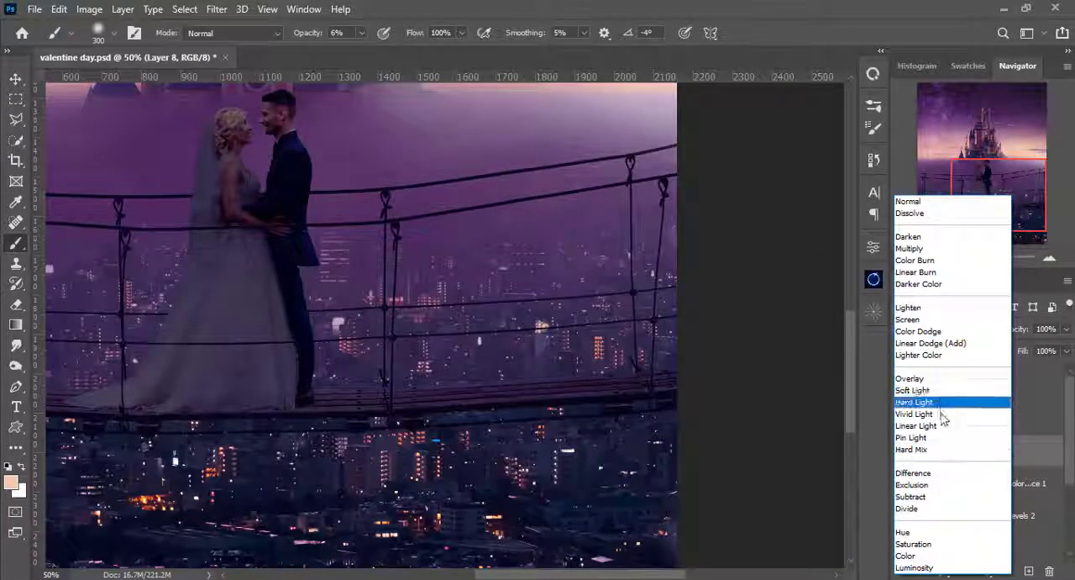
{"action": "left_click", "coordinate": [932, 343]}
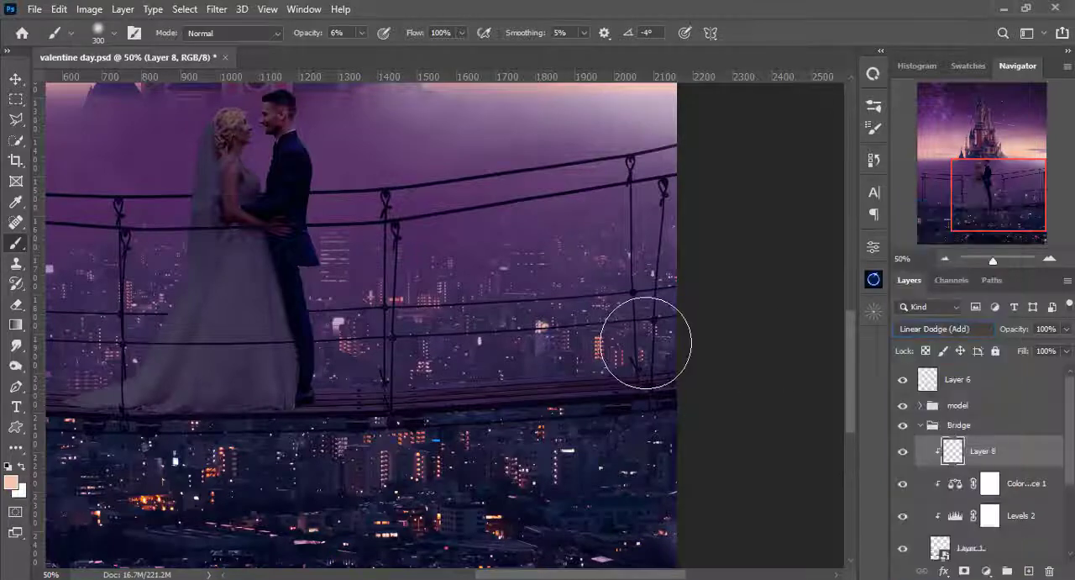
- Brush a soft peach glow along the full length of the bridge's wooden deck with a 69 px brush
{"action": "right_click", "coordinate": [646, 342]}
{"action": "type", "text": "69"}
{"action": "key", "text": "Return"}
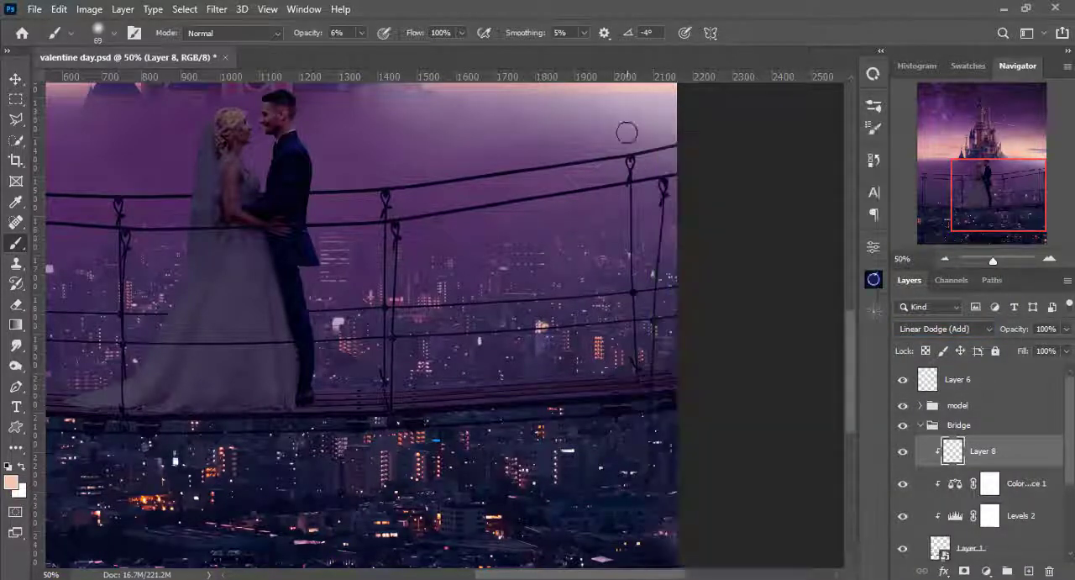
{"action": "key", "text": "ctrl+plus"}
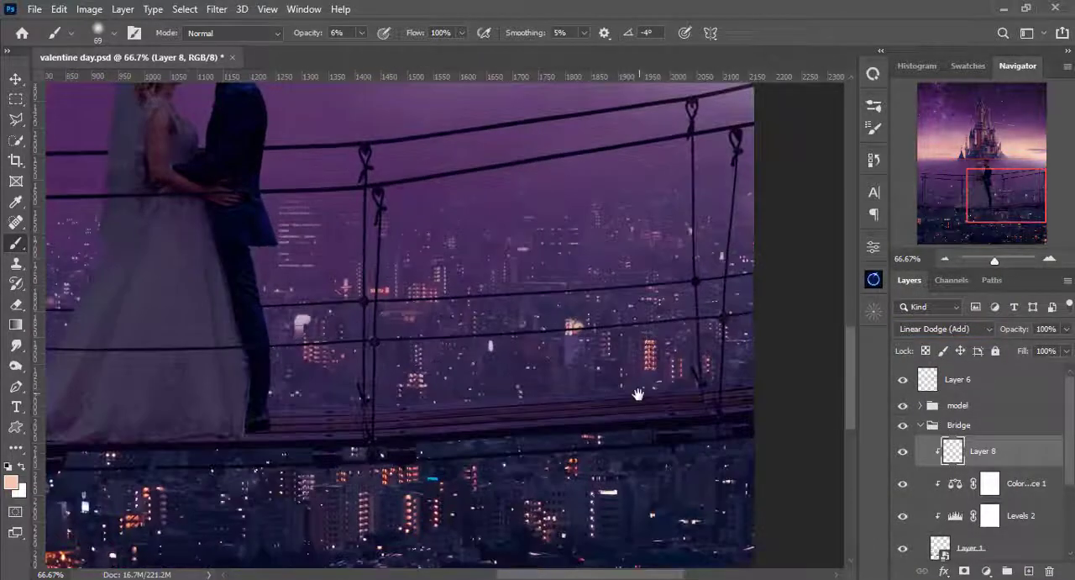
{"action": "left_click_drag", "start_coordinate": [637, 393], "coordinate": [500, 355]}
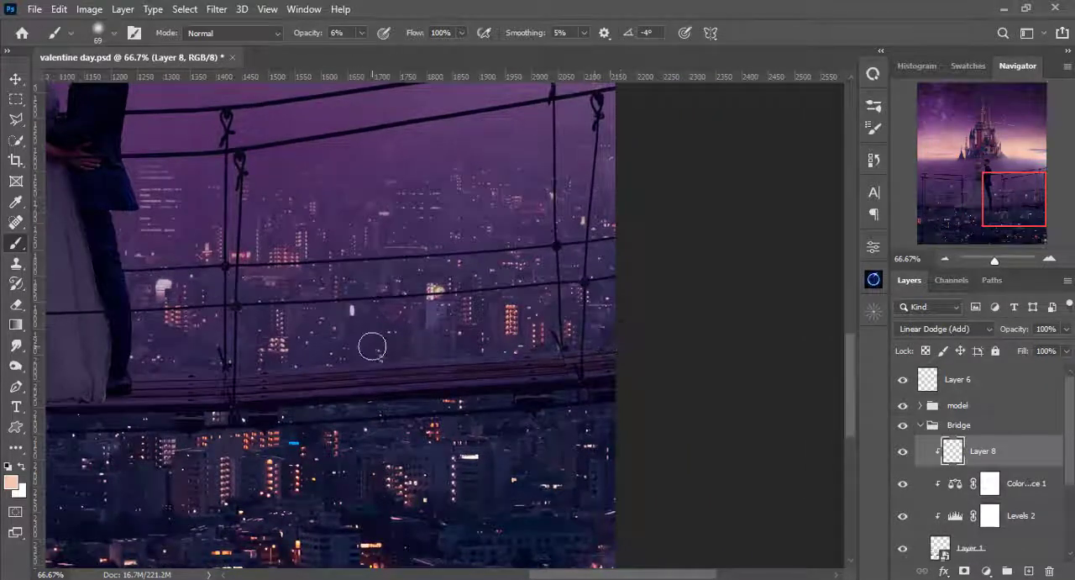
{"action": "mouse_move", "coordinate": [593, 344]}
{"action": "left_mouse_down"}
{"action": "mouse_move", "coordinate": [281, 349]}
{"action": "mouse_move", "coordinate": [288, 368]}
{"action": "mouse_move", "coordinate": [612, 353]}
{"action": "left_mouse_up"}
{"action": "scroll", "coordinate": [339, 389], "scroll_direction": "left", "scroll_amount": 8}
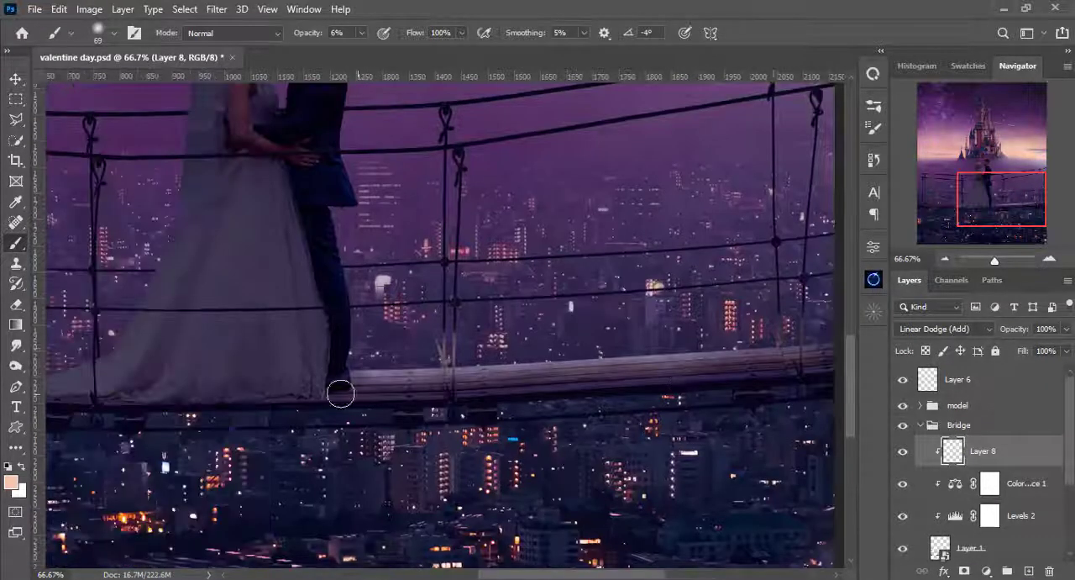
{"action": "left_click_drag", "start_coordinate": [323, 402], "coordinate": [488, 417]}
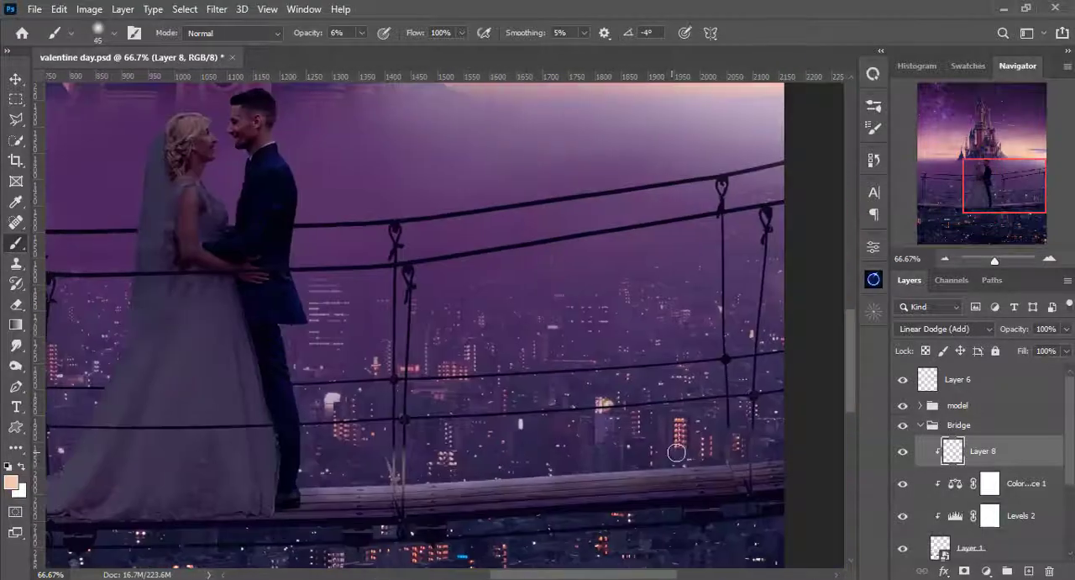
{"action": "key", "text": "ctrl+minus"}
{"action": "left_click_drag", "start_coordinate": [369, 471], "coordinate": [680, 509]}
{"action": "left_click_drag", "start_coordinate": [370, 506], "coordinate": [80, 511]}
- Erase the painted glow from the ropes on the right half of the bridge with a 5–6 px tip at 100% opacity
{"action": "key", "text": "Return"}
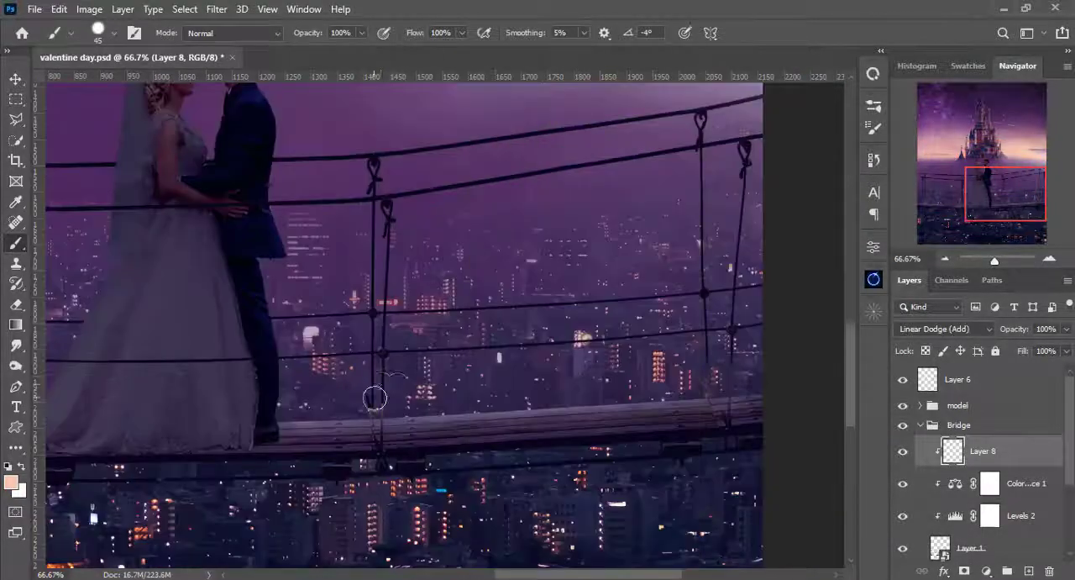
{"action": "scroll", "coordinate": [378, 395], "scroll_direction": "up", "scroll_amount": 2}
{"action": "key", "text": "bracketleft"}
{"action": "key", "text": "bracketleft"}
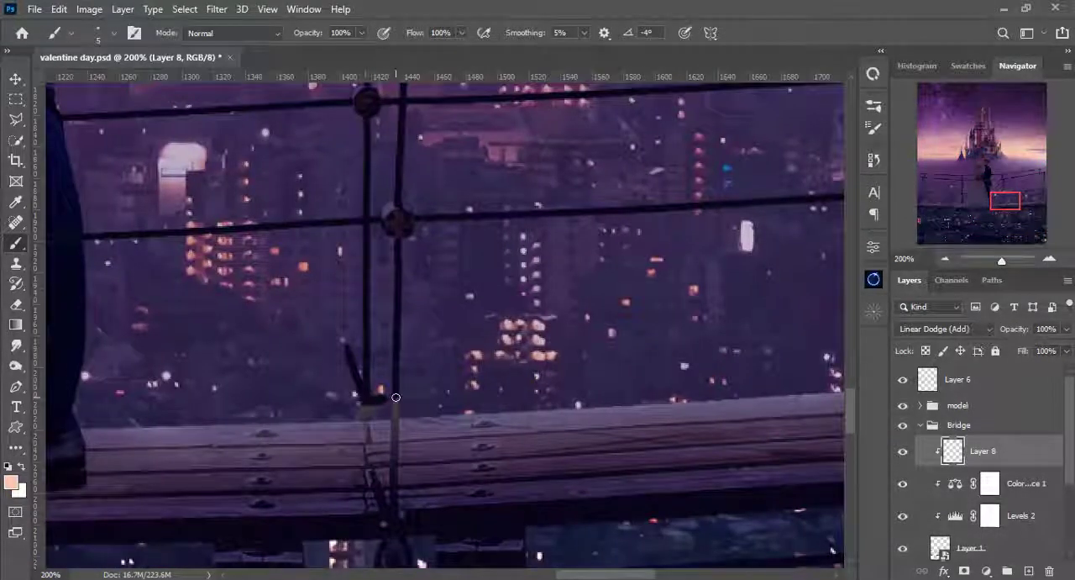
{"action": "key", "text": "ctrl+z"}
{"action": "left_click_drag", "start_coordinate": [364, 403], "coordinate": [368, 417]}
{"action": "left_click_drag", "start_coordinate": [781, 369], "coordinate": [51, 374]}
{"action": "key", "text": "bracketright"}
{"action": "left_click_drag", "start_coordinate": [696, 240], "coordinate": [689, 420]}
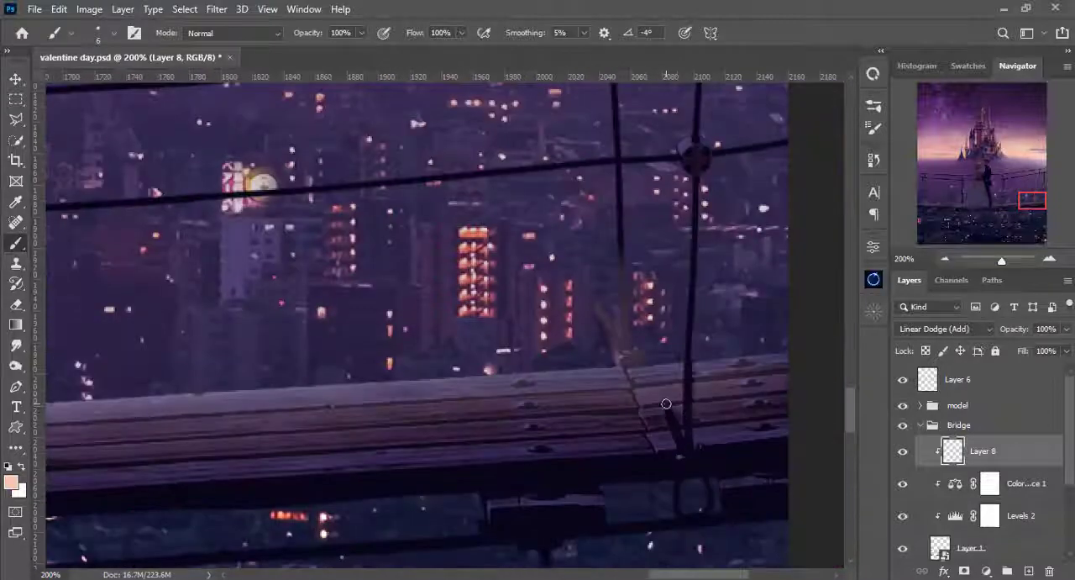
{"action": "mouse_move", "coordinate": [622, 230]}
{"action": "left_mouse_down"}
{"action": "mouse_move", "coordinate": [648, 359]}
{"action": "mouse_move", "coordinate": [598, 310]}
{"action": "left_mouse_up"}
{"action": "key", "text": "ctrl+minus"}
{"action": "key", "text": "ctrl+minus"}
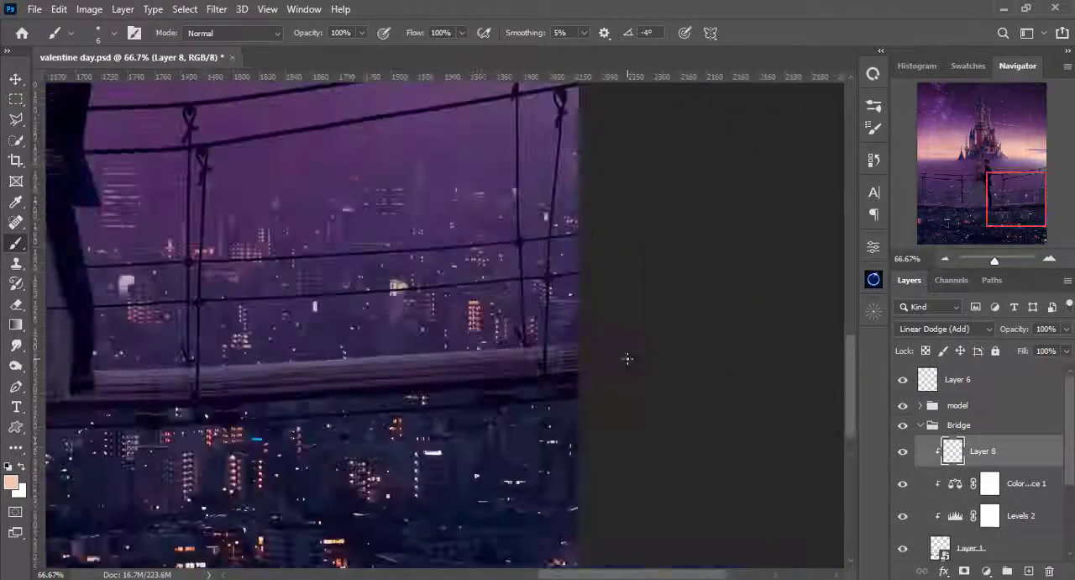
- Erase the painted glow from the vertical ropes and knot at the bridge's left end, using a 6 px tip
{"action": "left_click_drag", "start_coordinate": [126, 358], "coordinate": [790, 353]}
{"action": "key", "text": "ctrl+plus"}
{"action": "key", "text": "ctrl+plus"}
{"action": "left_click_drag", "start_coordinate": [389, 350], "coordinate": [398, 265]}
{"action": "left_click_drag", "start_coordinate": [388, 244], "coordinate": [394, 438]}
{"action": "left_click_drag", "start_coordinate": [455, 252], "coordinate": [452, 387]}
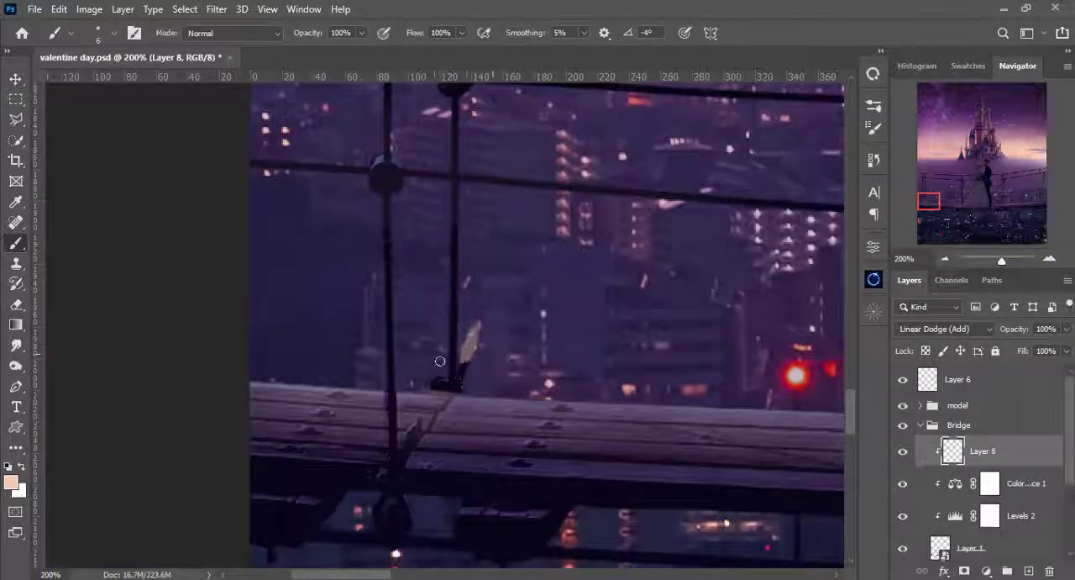
{"action": "left_click_drag", "start_coordinate": [475, 329], "coordinate": [437, 387]}
{"action": "left_click_drag", "start_coordinate": [409, 340], "coordinate": [401, 310]}
- Soften the leftover glow around the rope knots at the deck's edge, lowering the opacity to about 30%
{"action": "left_click", "coordinate": [362, 32]}
{"action": "left_click_drag", "start_coordinate": [369, 52], "coordinate": [297, 52]}
{"action": "key", "text": "bracketright"}
{"action": "key", "text": "bracketright"}
{"action": "key", "text": "bracketright"}
{"action": "key", "text": "bracketright"}
{"action": "key", "text": "bracketright"}
{"action": "key", "text": "ctrl+z"}
{"action": "left_click_drag", "start_coordinate": [418, 360], "coordinate": [456, 363]}
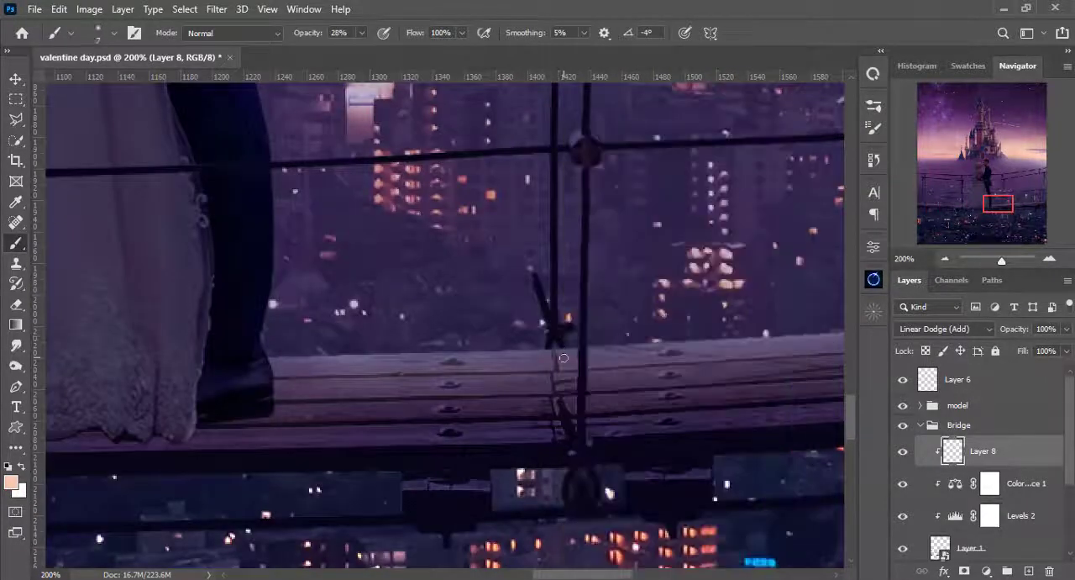
{"action": "left_click_drag", "start_coordinate": [564, 358], "coordinate": [539, 347]}
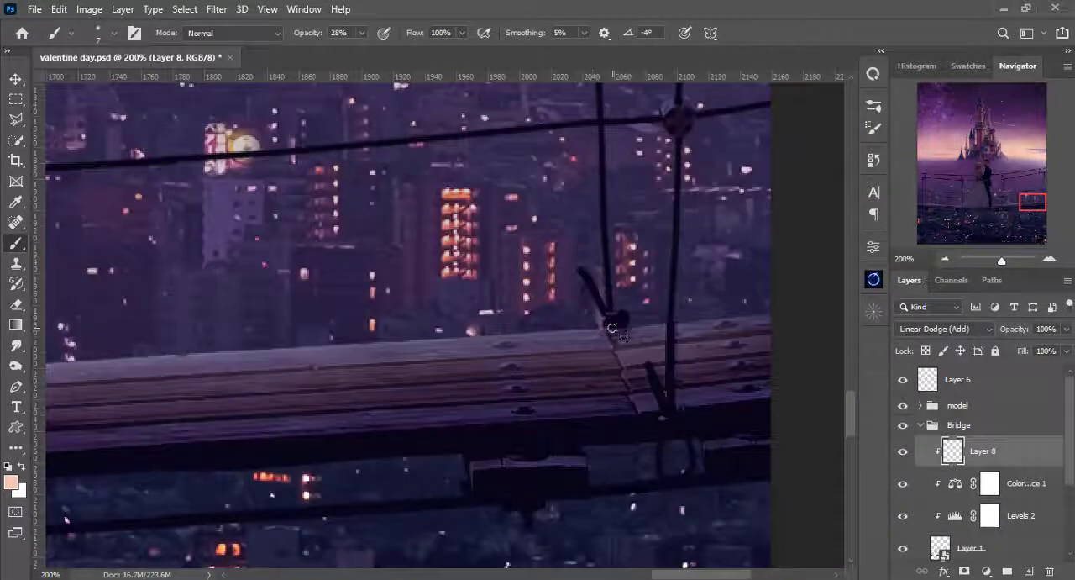
{"action": "left_click_drag", "start_coordinate": [626, 348], "coordinate": [605, 326]}
- Touch up the glow on the left rope knot and undo the stray bright stroke on the deck beside the groom
{"action": "key", "text": "ctrl+0"}
{"action": "left_click_drag", "start_coordinate": [545, 439], "coordinate": [505, 262]}
{"action": "key", "text": "ctrl+plus"}
{"action": "key", "text": "ctrl+plus"}
{"action": "key", "text": "ctrl+plus"}
{"action": "key", "text": "ctrl+plus"}
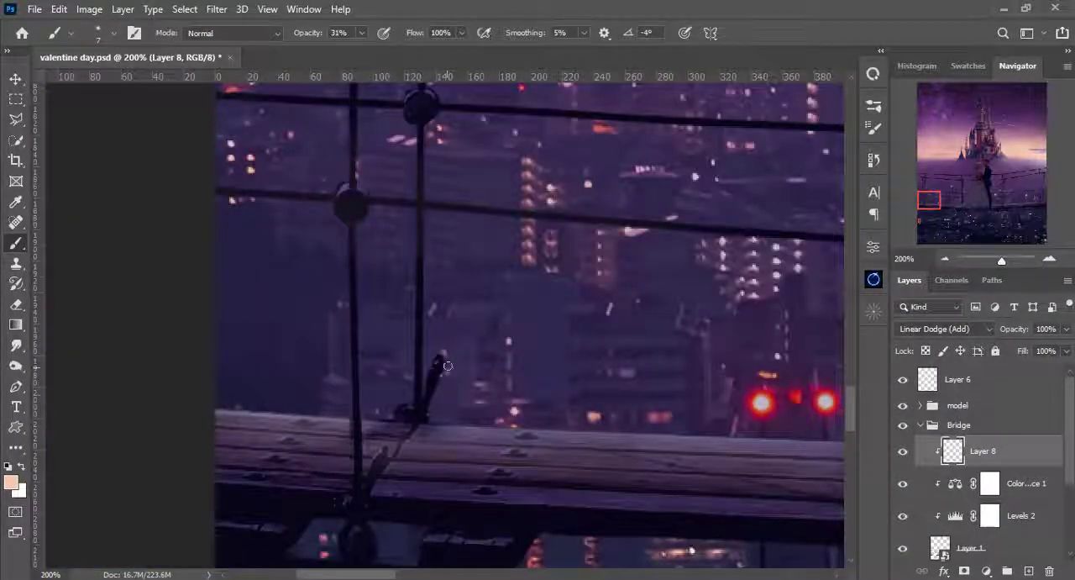
{"action": "left_click_drag", "start_coordinate": [446, 363], "coordinate": [401, 409]}
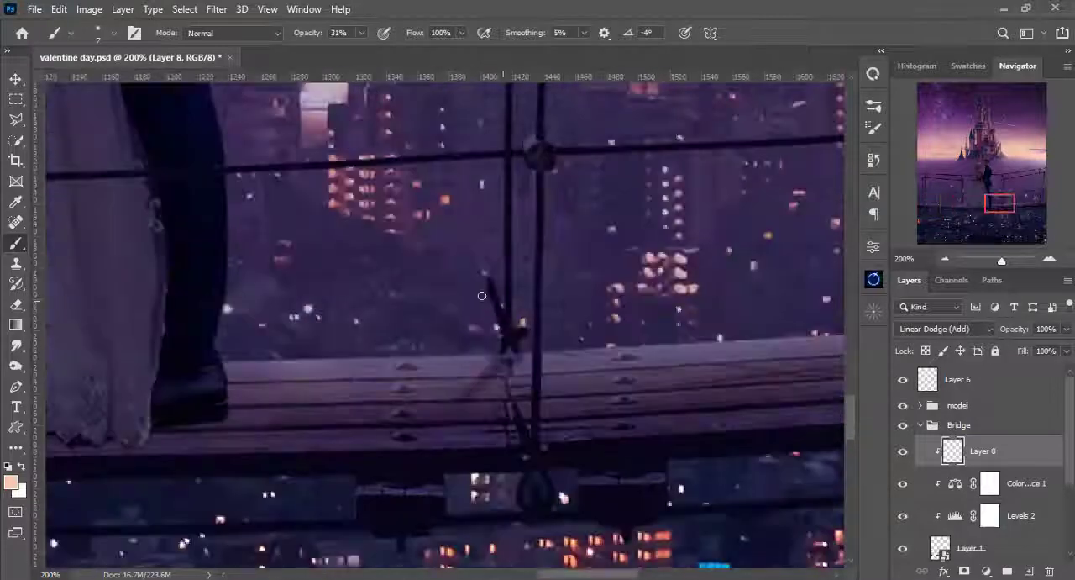
{"action": "left_click_drag", "start_coordinate": [326, 430], "coordinate": [380, 402]}
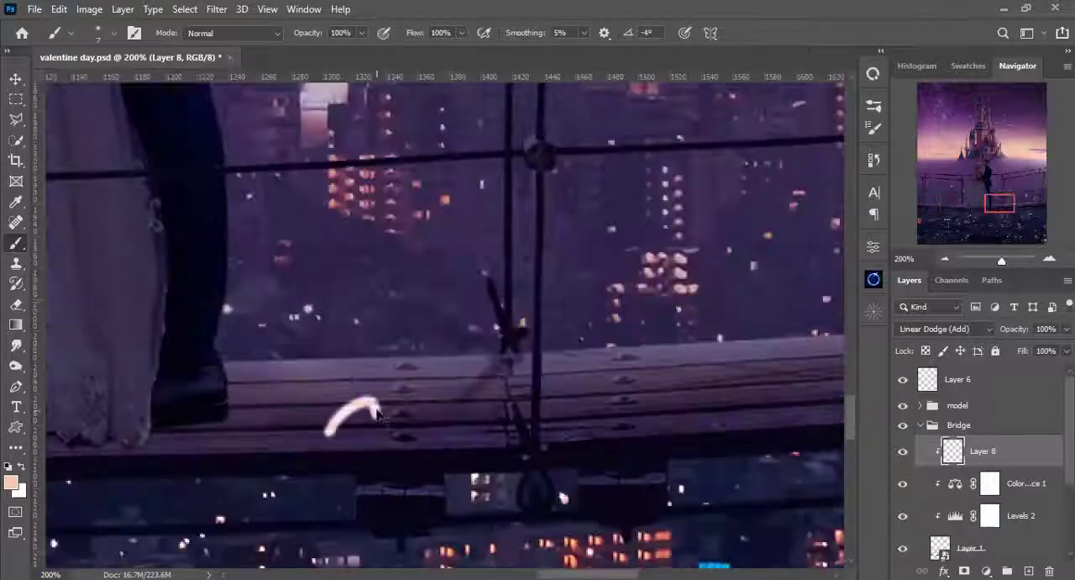
{"action": "key", "text": "ctrl+z"}
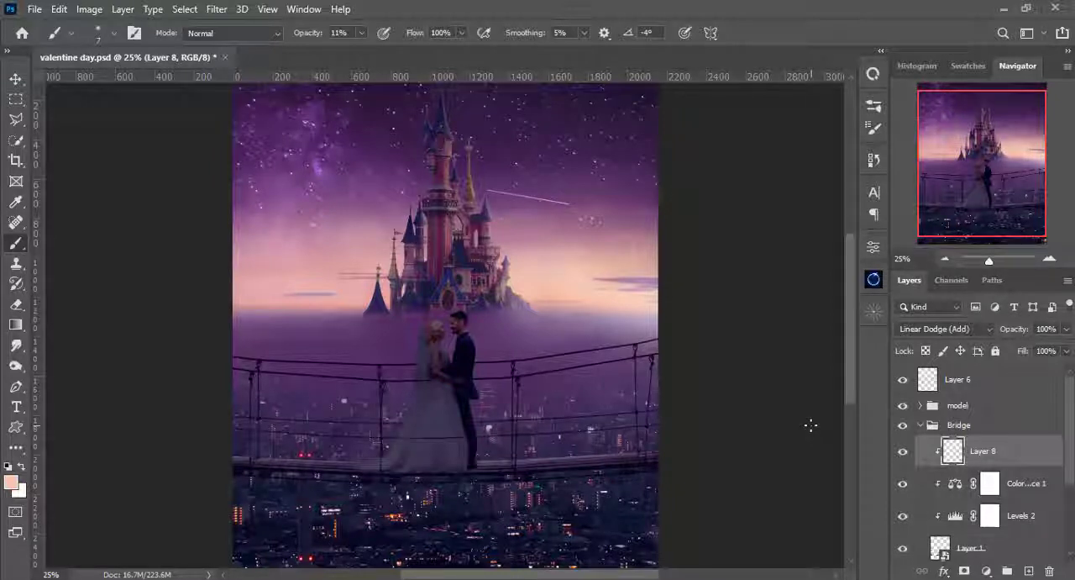
- Compare the bridge with and without the highlight layer, and collapse the Bridge group
{"action": "left_click", "coordinate": [903, 452]}
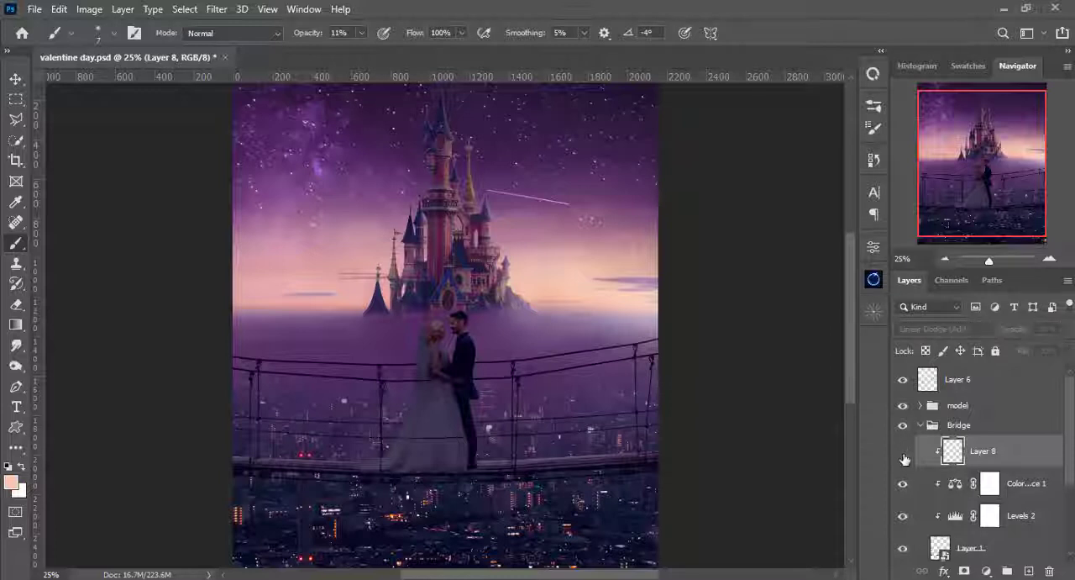
{"action": "left_click", "coordinate": [903, 453]}
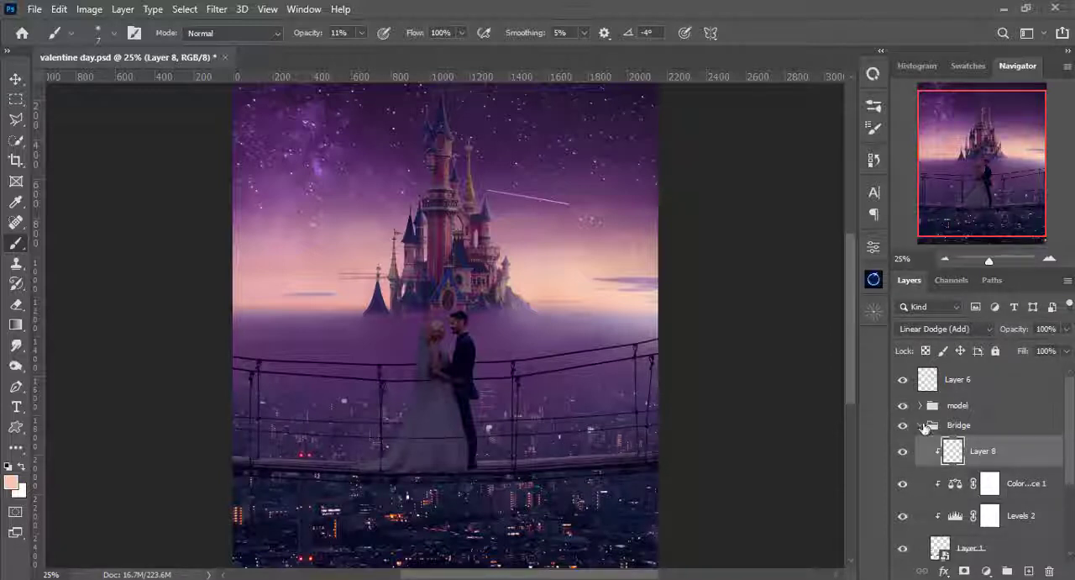
{"action": "left_click", "coordinate": [921, 426]}
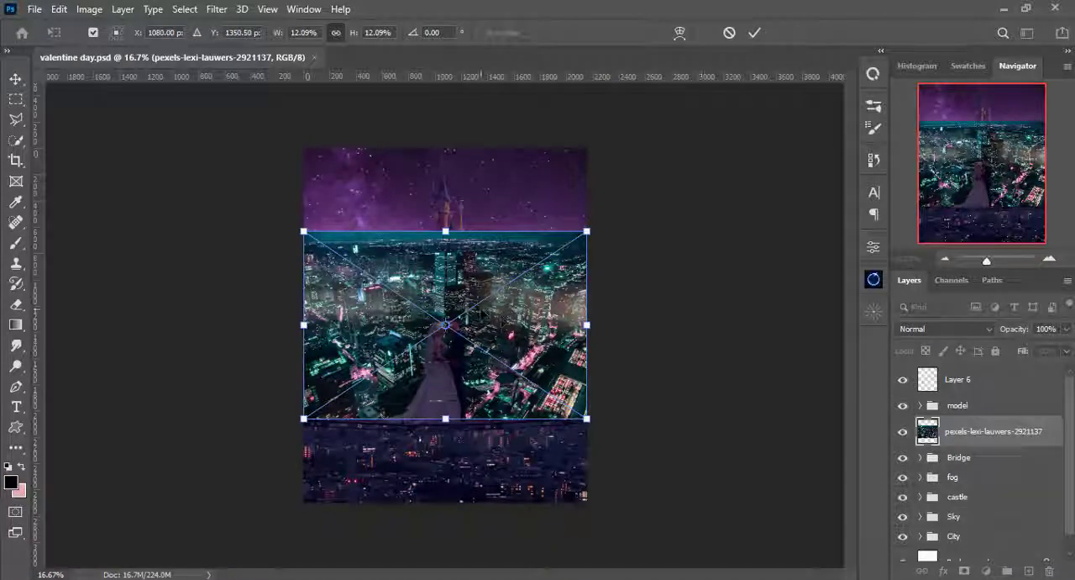
- Commit the placed teal night-city photo and move it into the City group above the existing city photo
{"action": "key", "text": "Return"}
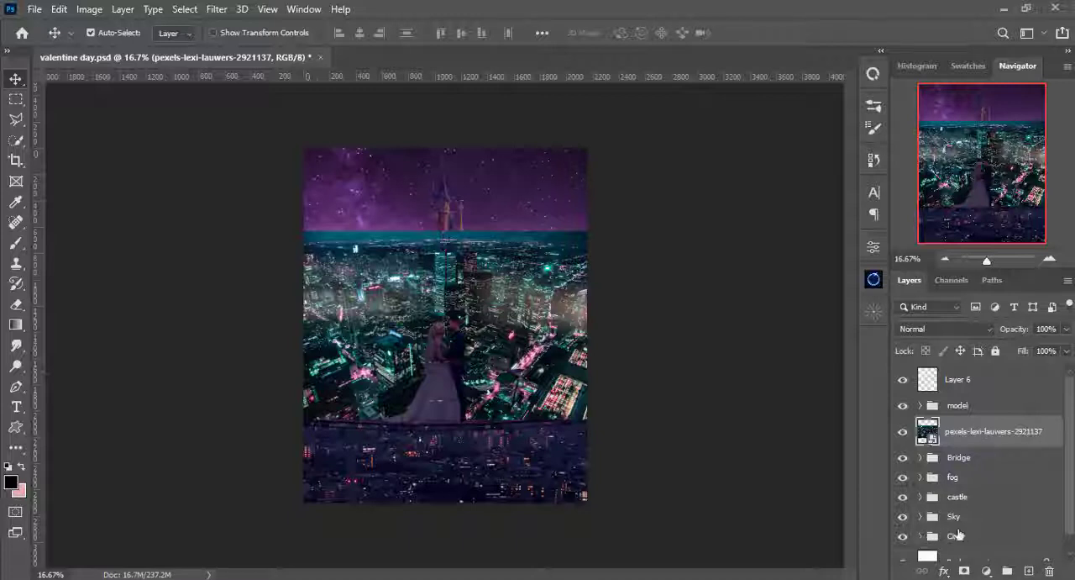
{"action": "left_click", "coordinate": [920, 536]}
{"action": "scroll", "coordinate": [990, 500], "scroll_direction": "down", "scroll_amount": 2}
{"action": "left_click_drag", "start_coordinate": [963, 399], "coordinate": [973, 523]}
{"action": "left_click_drag", "start_coordinate": [454, 199], "coordinate": [454, 195]}
- Scale the night-city photo to 15.38%, position it across the lower part below the bridge, and add a layer mask to it
{"action": "key", "text": "ctrl+t"}
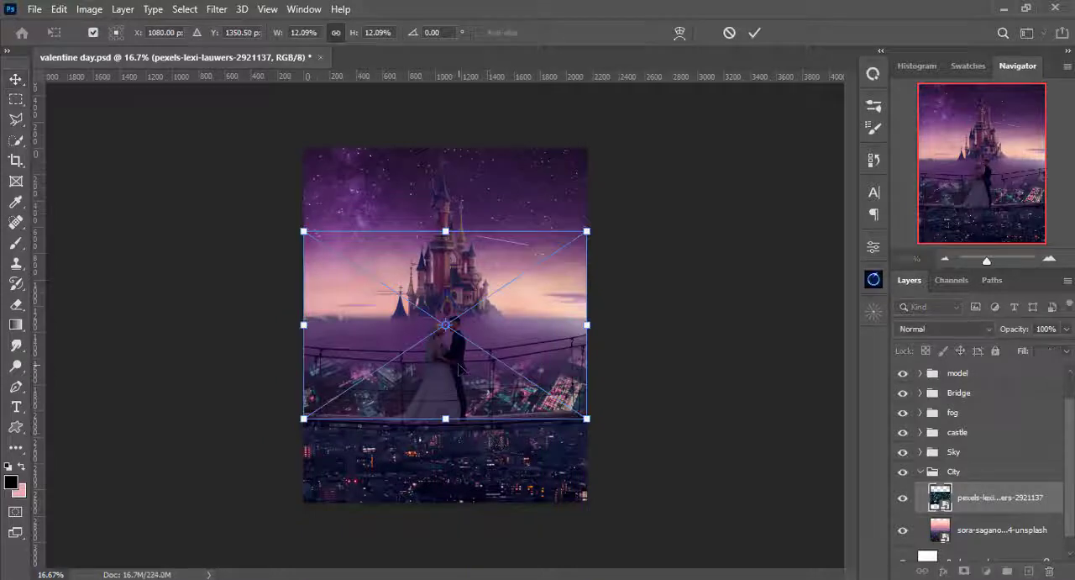
{"action": "left_click_drag", "start_coordinate": [461, 367], "coordinate": [458, 451]}
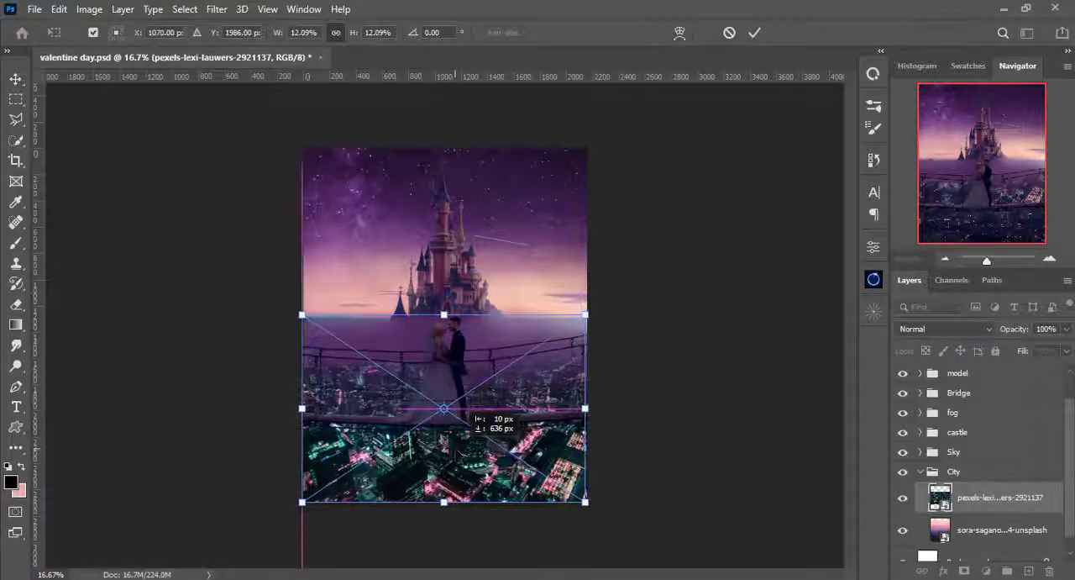
{"action": "left_click_drag", "start_coordinate": [586, 502], "coordinate": [605, 515]}
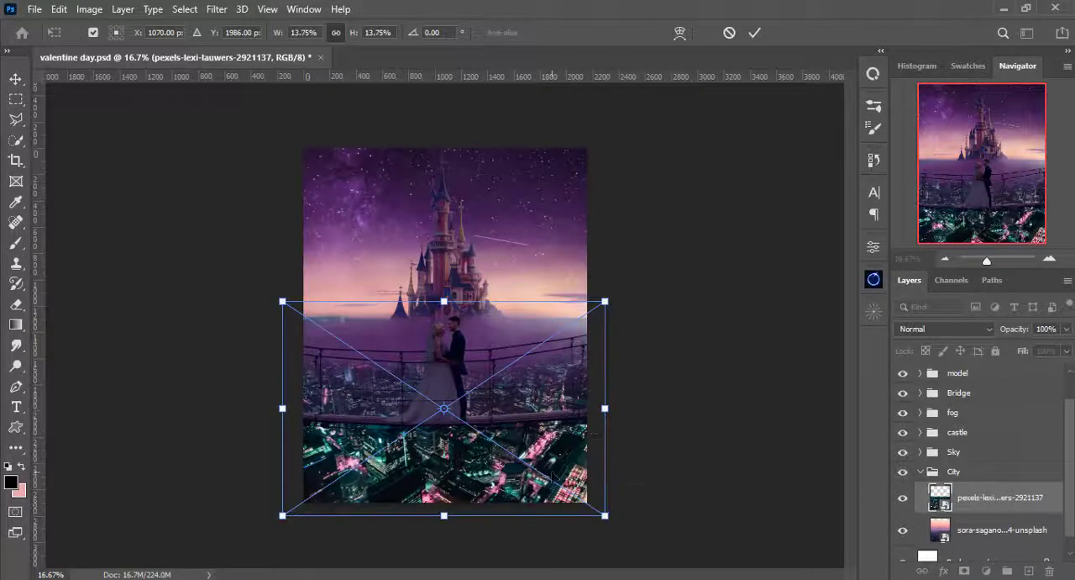
{"action": "left_click_drag", "start_coordinate": [539, 452], "coordinate": [557, 471]}
{"action": "left_click_drag", "start_coordinate": [624, 534], "coordinate": [643, 547]}
{"action": "left_click_drag", "start_coordinate": [553, 461], "coordinate": [575, 429]}
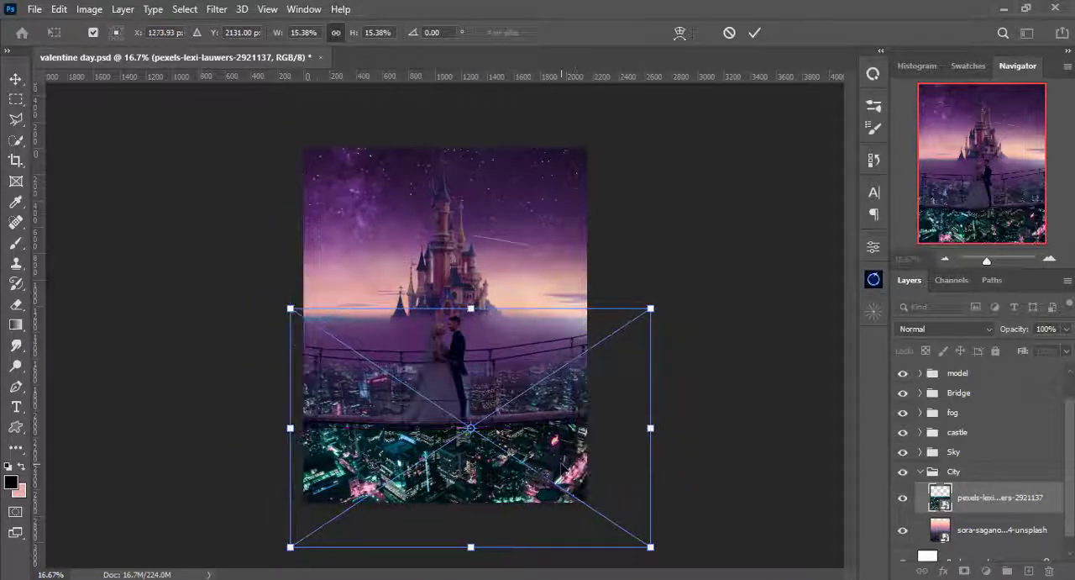
{"action": "key", "text": "Return"}
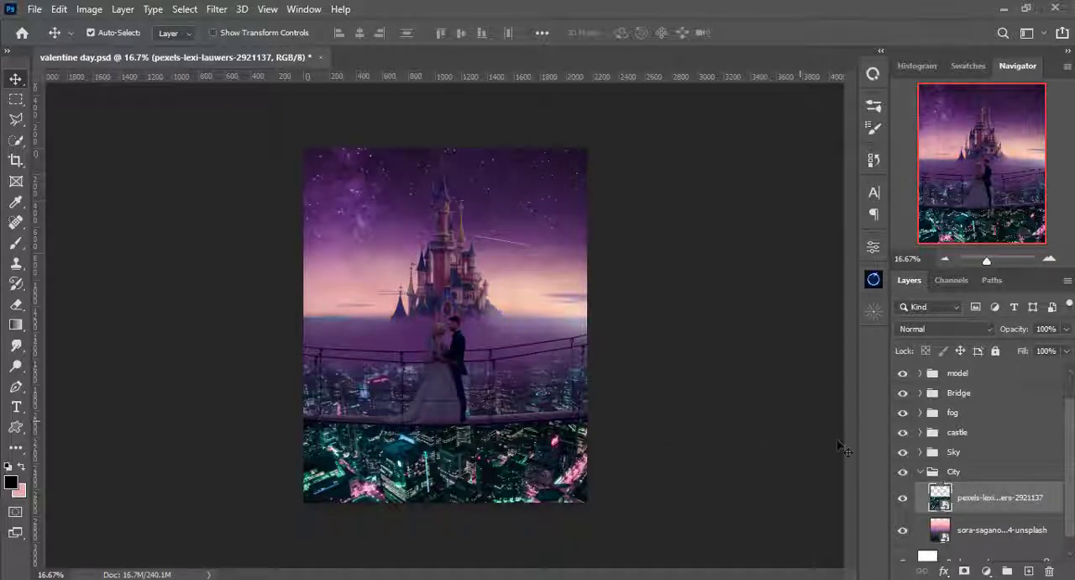
{"action": "left_click", "coordinate": [970, 570]}
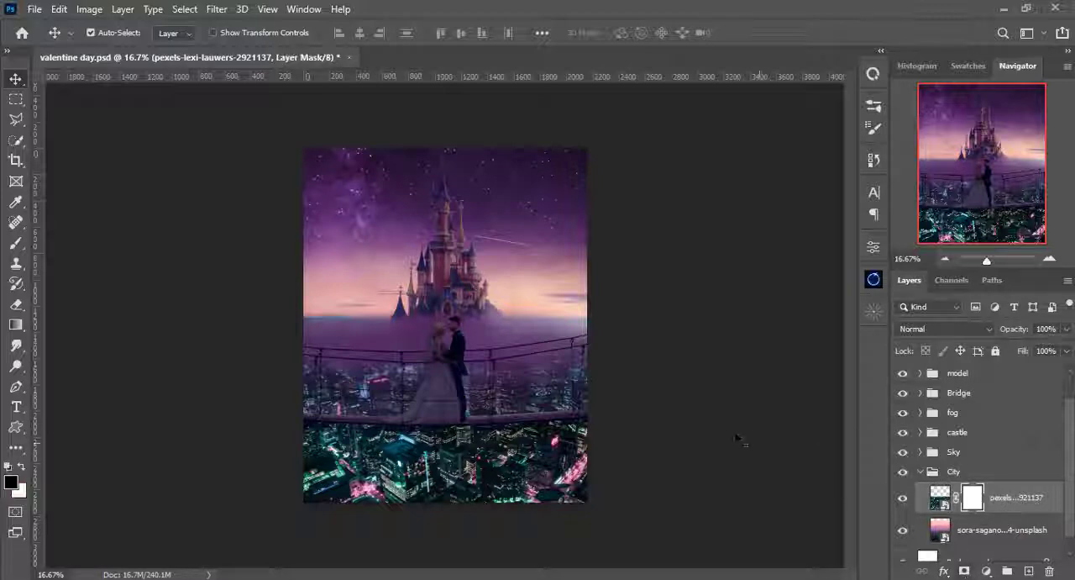
- Set up a soft black brush at 500 px and 10% opacity for painting on the teal night-city layer's mask
{"action": "key", "text": "ctrl+plus"}
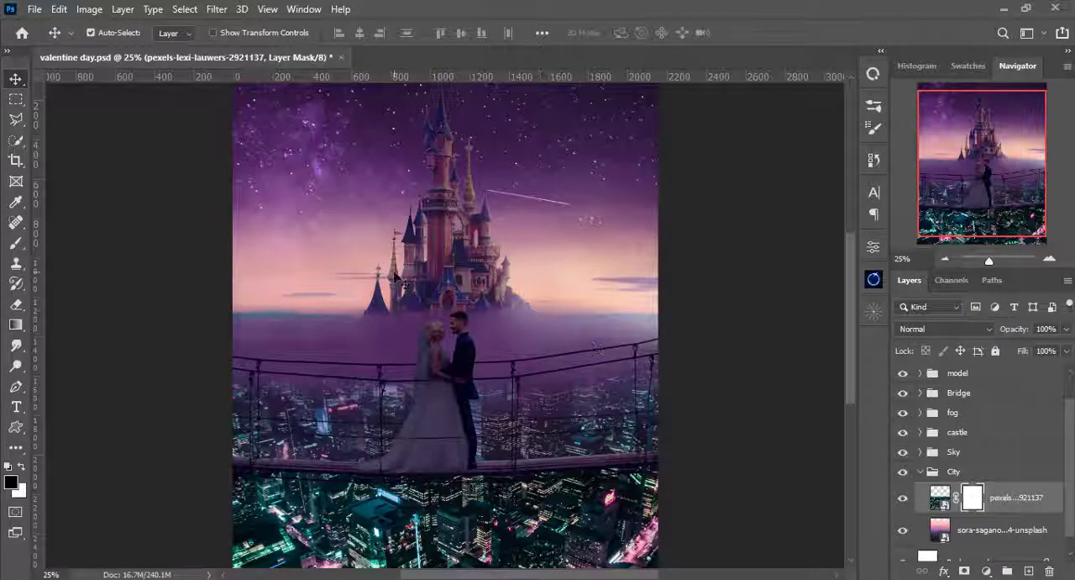
{"action": "key", "text": "b"}
{"action": "right_click", "coordinate": [338, 222]}
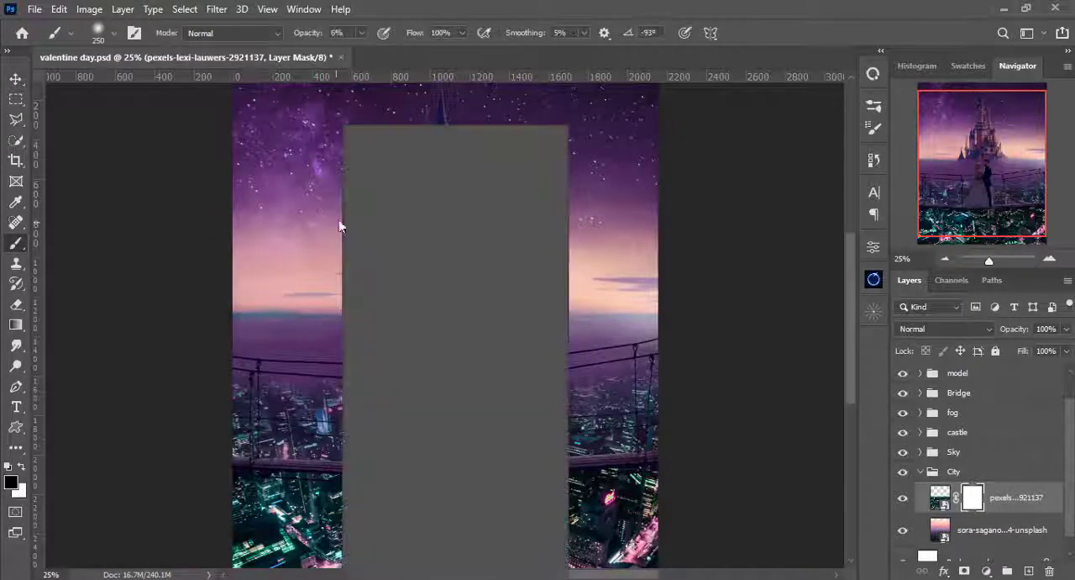
{"action": "left_click", "coordinate": [500, 7]}
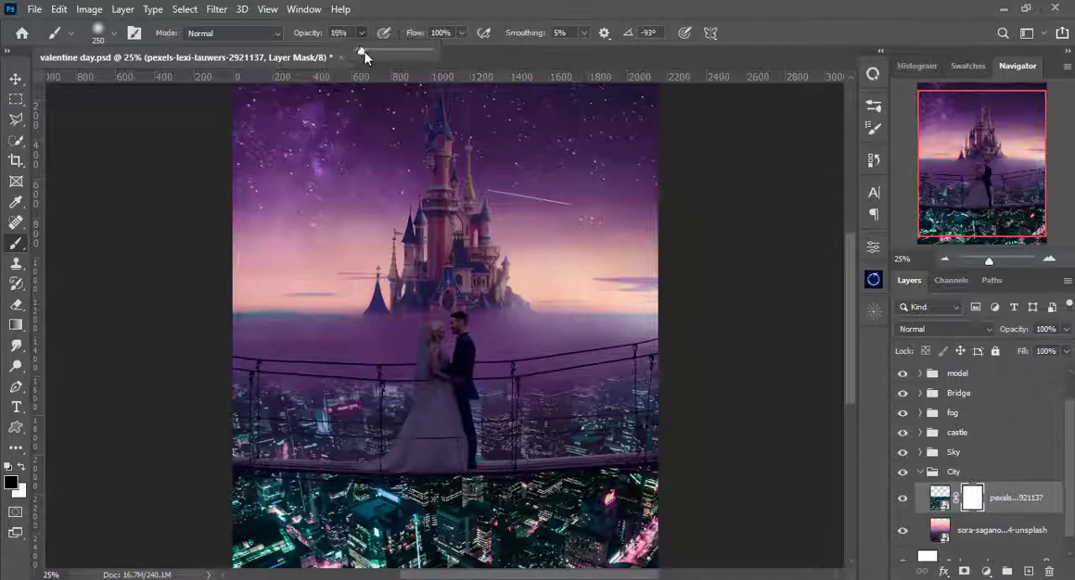
{"action": "left_click_drag", "start_coordinate": [365, 50], "coordinate": [368, 51]}
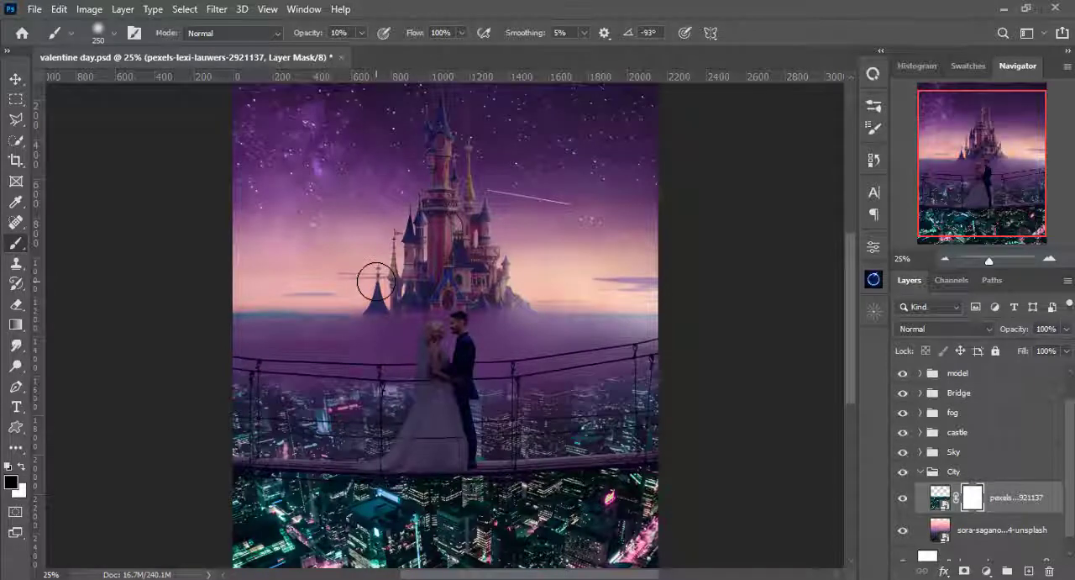
{"action": "key", "text": "bracketright"}
{"action": "key", "text": "bracketright"}
{"action": "key", "text": "bracketright"}
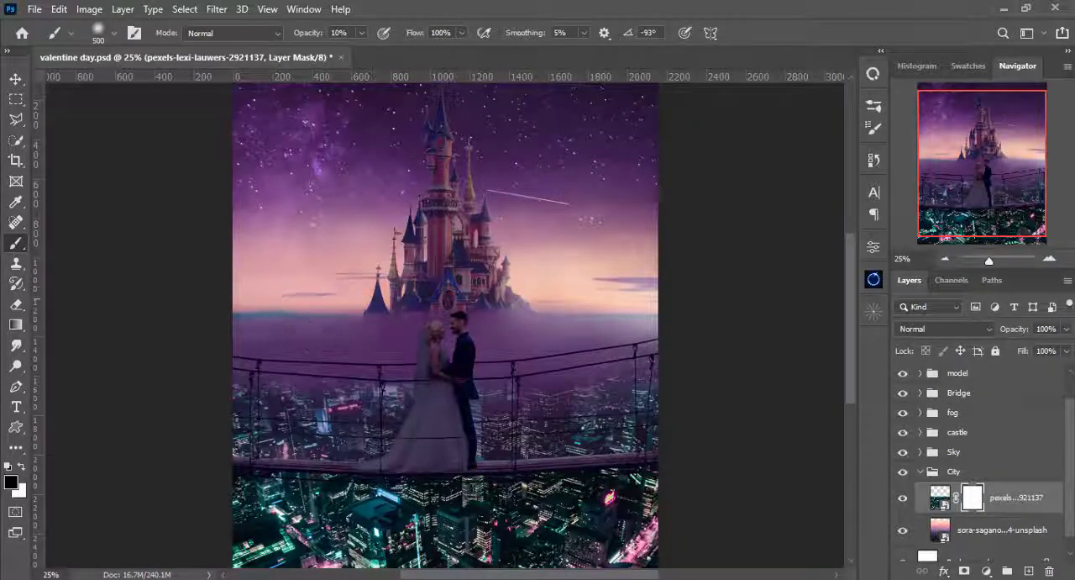
{"action": "right_click", "coordinate": [347, 232]}
{"action": "left_click", "coordinate": [496, 7]}
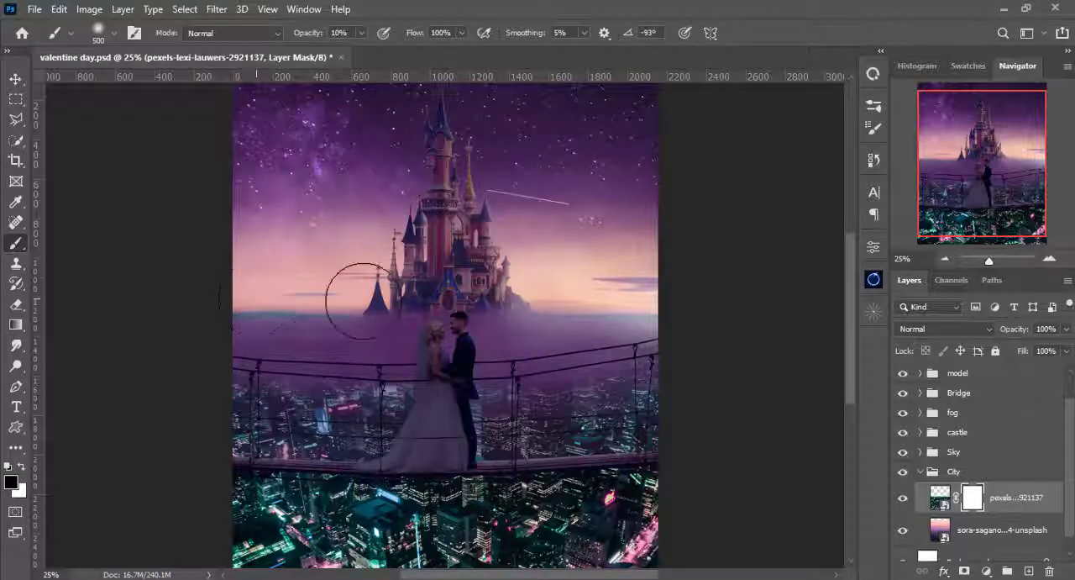
- Mask out the teal city's upper edge along the horizon with a 150 px black brush at 73% hardness and 100% opacity
{"action": "left_click", "coordinate": [362, 34]}
{"action": "left_click_drag", "start_coordinate": [364, 51], "coordinate": [434, 52]}
{"action": "right_click", "coordinate": [463, 147]}
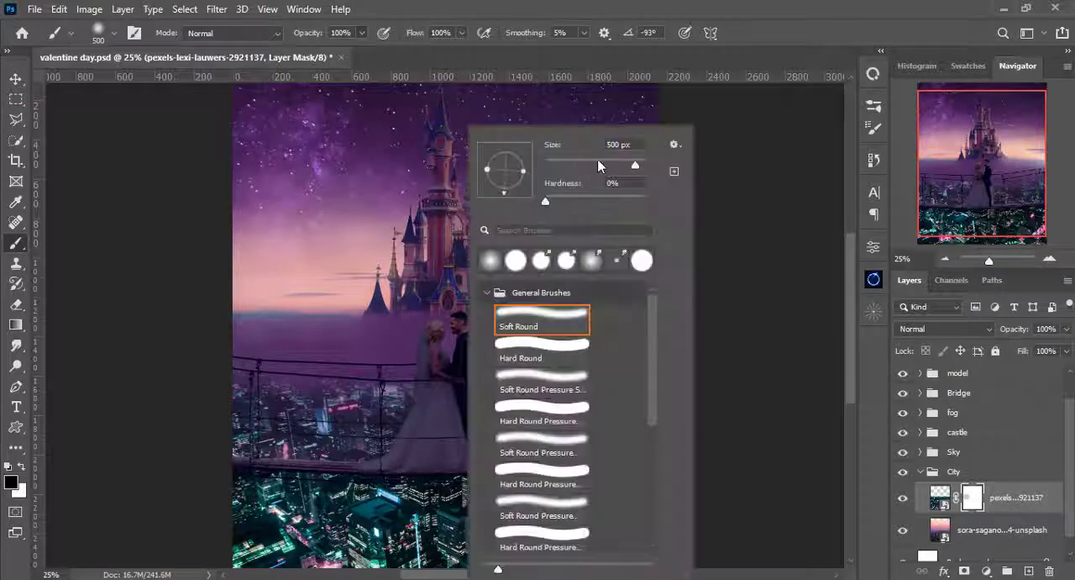
{"action": "left_click", "coordinate": [584, 166]}
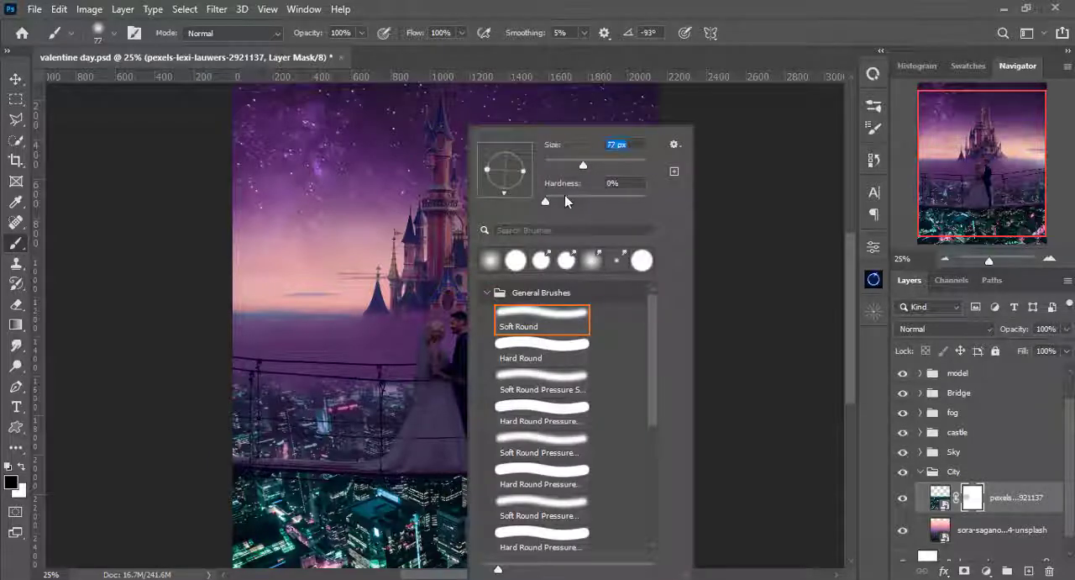
{"action": "left_click", "coordinate": [619, 199]}
{"action": "key", "text": "Return"}
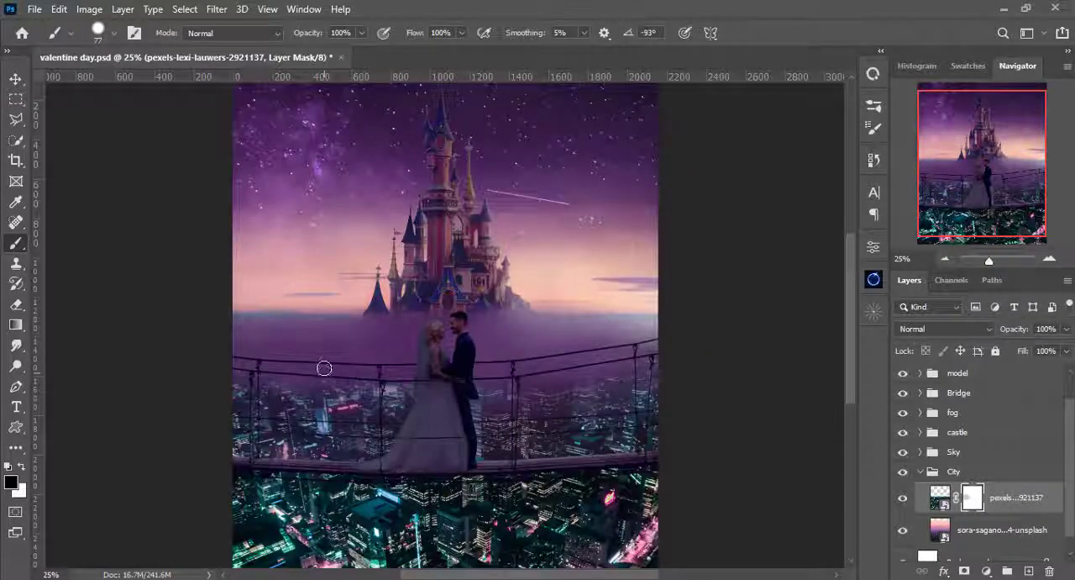
{"action": "key", "text": "bracketright"}
{"action": "key", "text": "bracketright"}
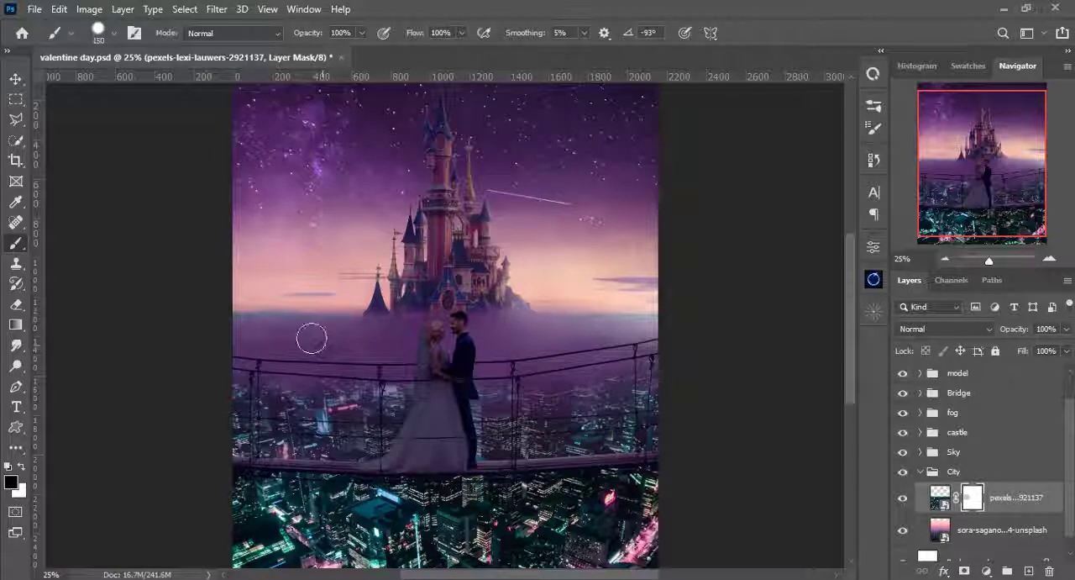
{"action": "mouse_move", "coordinate": [232, 310]}
{"action": "left_mouse_down"}
{"action": "mouse_move", "coordinate": [653, 306]}
{"action": "mouse_move", "coordinate": [354, 316]}
{"action": "left_mouse_up"}
{"action": "mouse_move", "coordinate": [521, 316]}
{"action": "left_mouse_down"}
{"action": "mouse_move", "coordinate": [340, 319]}
{"action": "mouse_move", "coordinate": [388, 324]}
{"action": "left_mouse_up"}
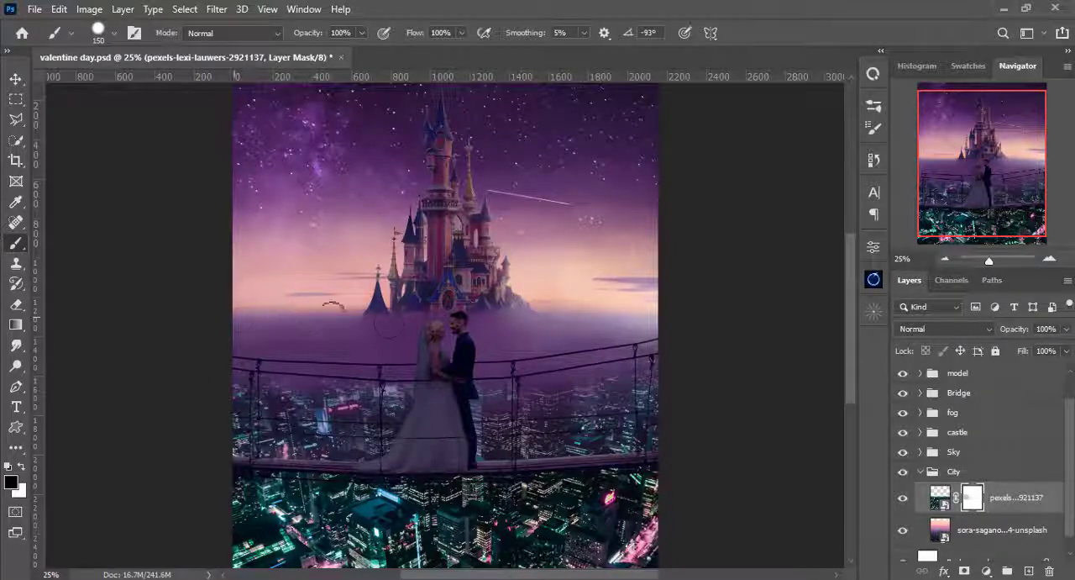
{"action": "left_click_drag", "start_coordinate": [283, 326], "coordinate": [672, 314]}
{"action": "left_click_drag", "start_coordinate": [434, 320], "coordinate": [406, 316]}
- Fade the teal city's far part behind the upper bridge ropes on its mask with a soft 200 px brush at 13% opacity
{"action": "key", "text": "bracketright"}
{"action": "key", "text": "bracketright"}
{"action": "right_click", "coordinate": [398, 260]}
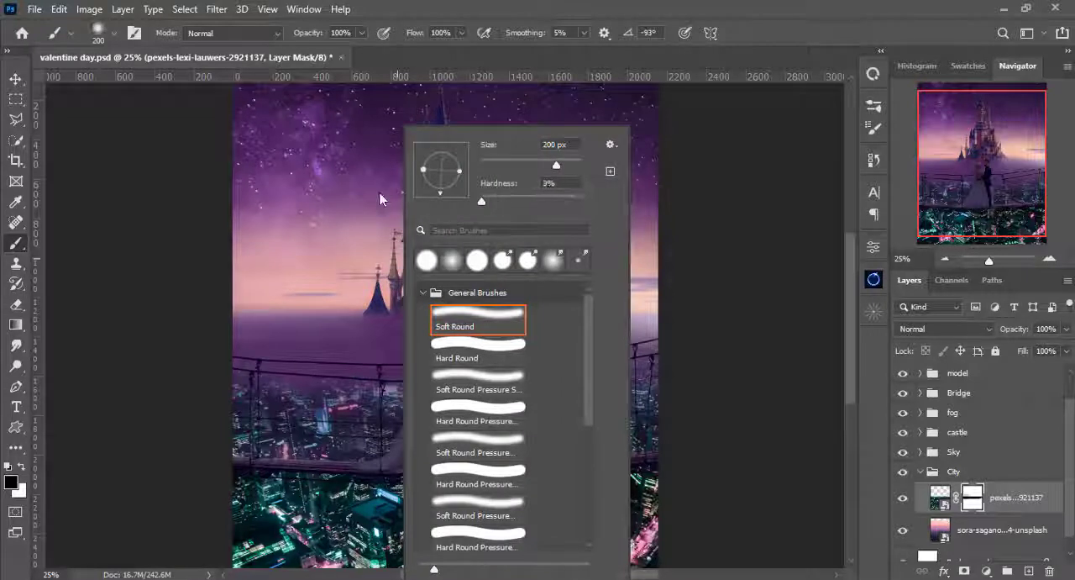
{"action": "key", "text": "Return"}
{"action": "left_click", "coordinate": [361, 33]}
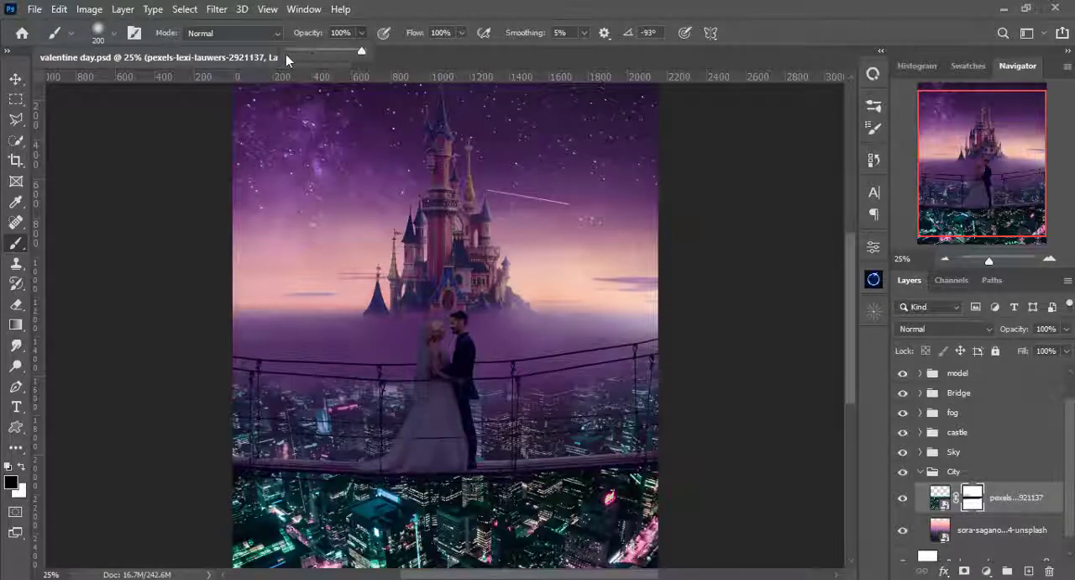
{"action": "left_click_drag", "start_coordinate": [296, 48], "coordinate": [297, 47]}
{"action": "left_click", "coordinate": [427, 7]}
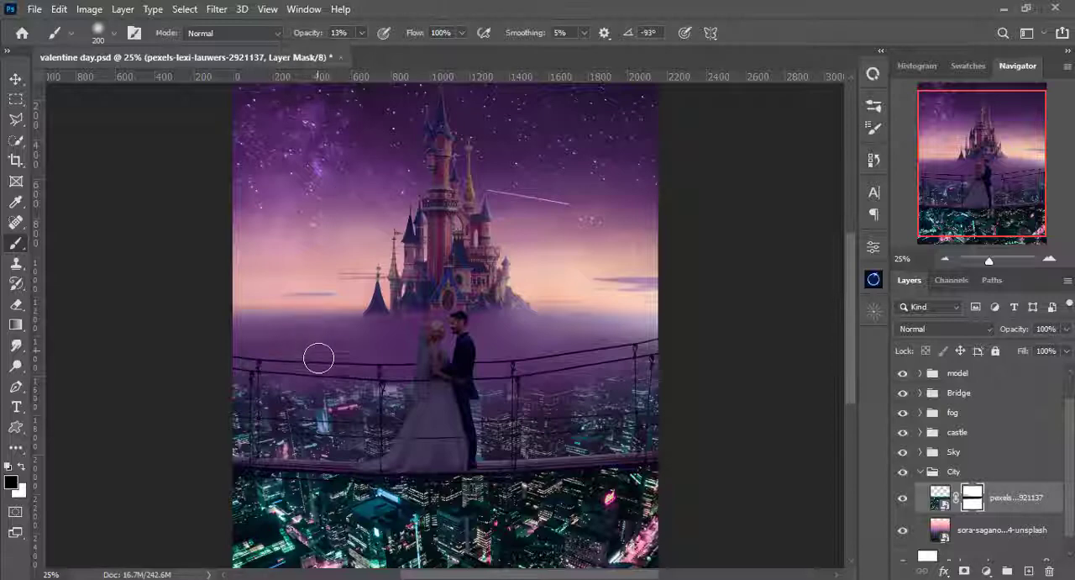
{"action": "mouse_move", "coordinate": [320, 358]}
{"action": "left_mouse_down"}
{"action": "mouse_move", "coordinate": [271, 373]}
{"action": "mouse_move", "coordinate": [359, 380]}
{"action": "mouse_move", "coordinate": [264, 385]}
{"action": "mouse_move", "coordinate": [591, 375]}
{"action": "mouse_move", "coordinate": [484, 386]}
{"action": "left_mouse_up"}
- Soften the teal city lights between the bridge ropes and the deck on the mask, using a brush of up to 250 px
{"action": "key", "text": "bracketright"}
{"action": "key", "text": "bracketright"}
{"action": "key", "text": "bracketleft"}
{"action": "key", "text": "bracketleft"}
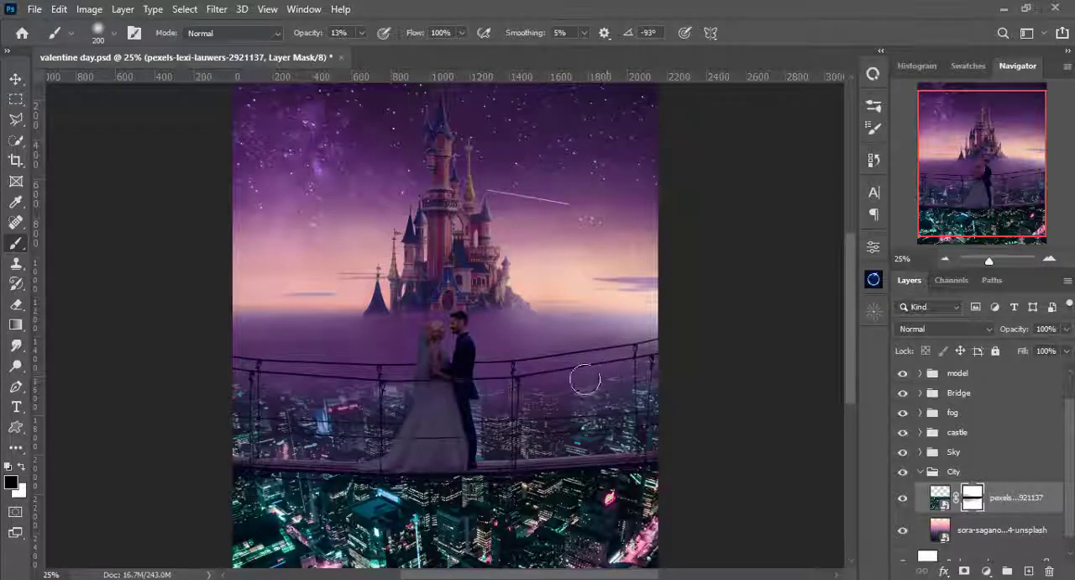
{"action": "key", "text": "bracketright"}
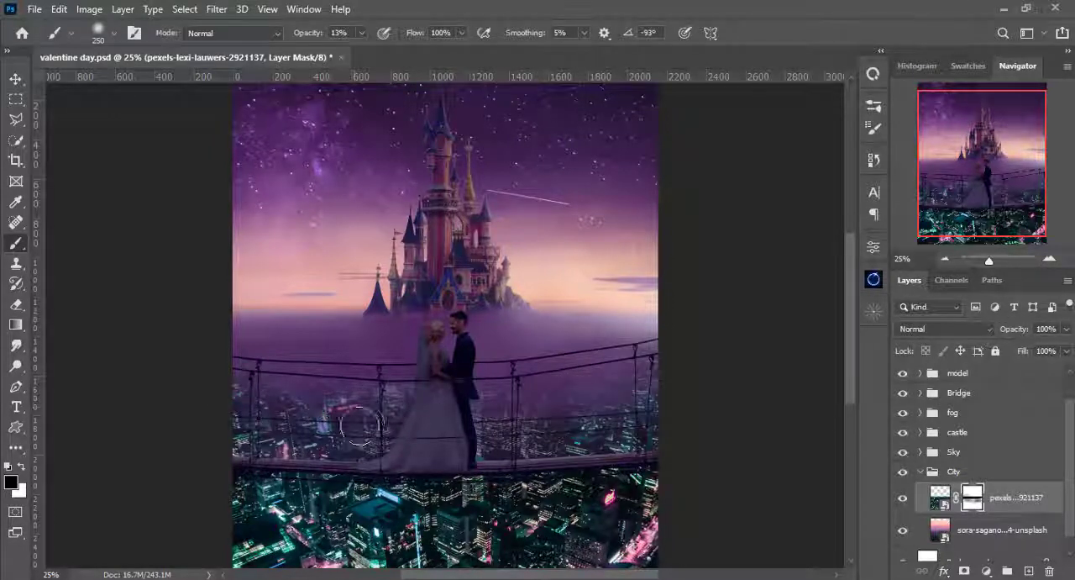
{"action": "mouse_move", "coordinate": [637, 422]}
{"action": "left_mouse_down"}
{"action": "mouse_move", "coordinate": [536, 434]}
{"action": "mouse_move", "coordinate": [669, 424]}
{"action": "mouse_move", "coordinate": [504, 439]}
{"action": "mouse_move", "coordinate": [600, 435]}
{"action": "mouse_move", "coordinate": [454, 429]}
{"action": "mouse_move", "coordinate": [628, 419]}
{"action": "left_mouse_up"}
{"action": "key", "text": "bracketleft"}
{"action": "key", "text": "bracketleft"}
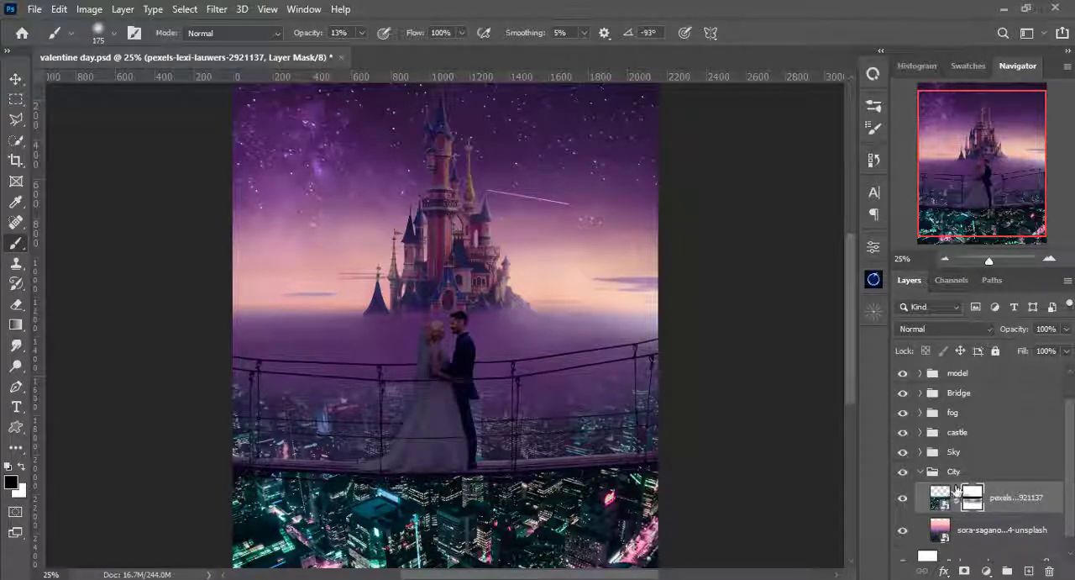
- Copy the lower part of the sora-sagano city photo, from the bride's and groom's heads down to the canvas bottom, to a new layer
{"action": "scroll", "coordinate": [948, 495], "scroll_direction": "down", "scroll_amount": 1}
{"action": "left_click", "coordinate": [942, 516]}
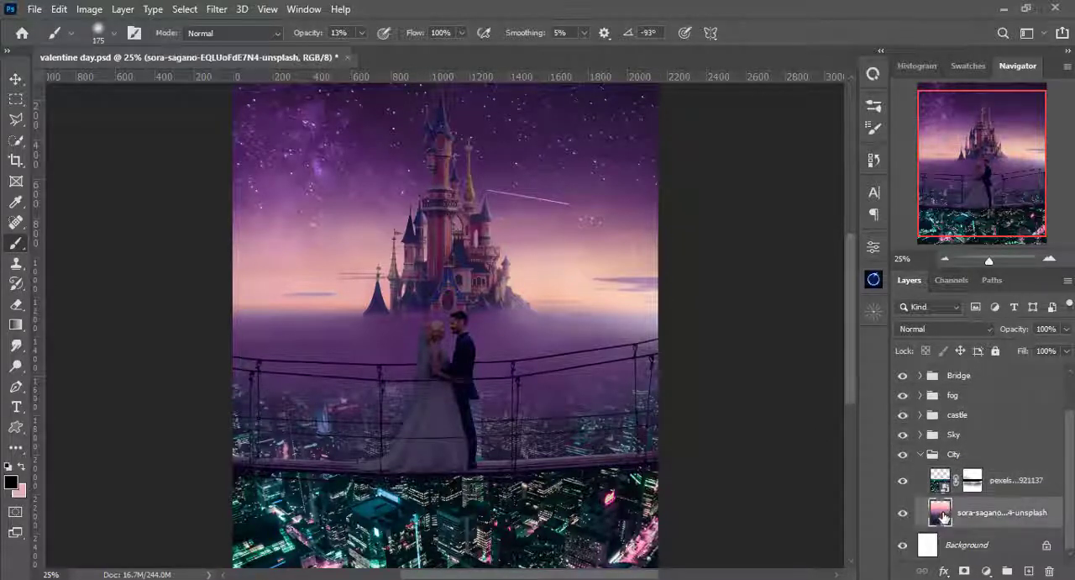
{"action": "left_click", "coordinate": [15, 98]}
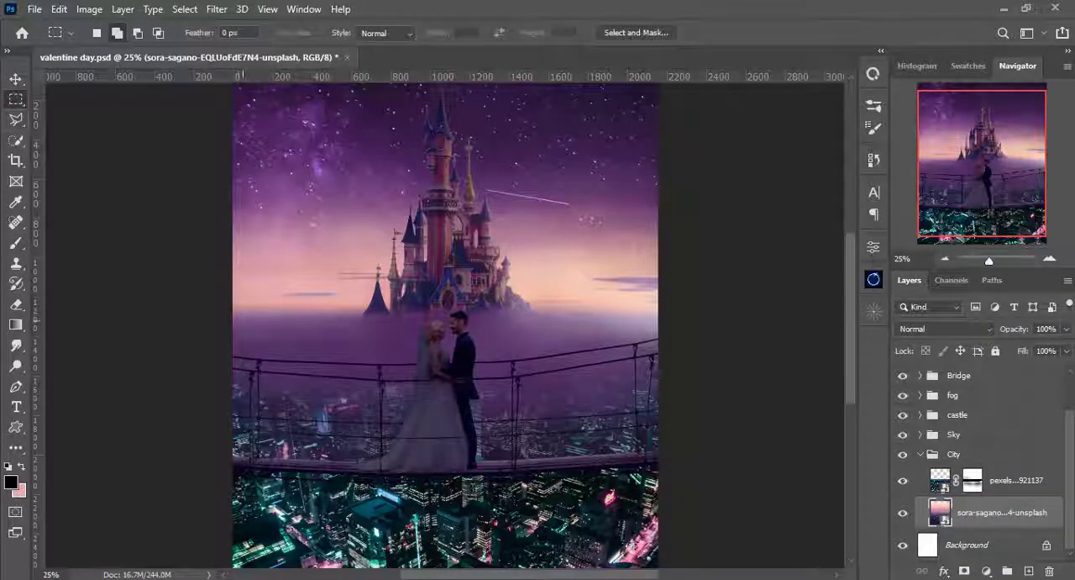
{"action": "left_click_drag", "start_coordinate": [232, 337], "coordinate": [716, 526]}
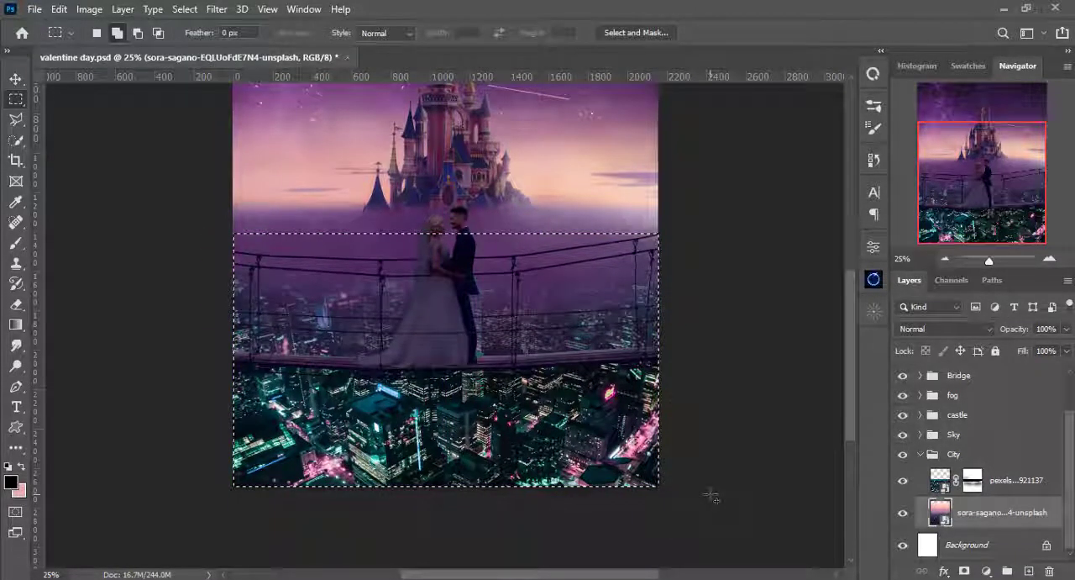
{"action": "key", "text": "ctrl+j"}
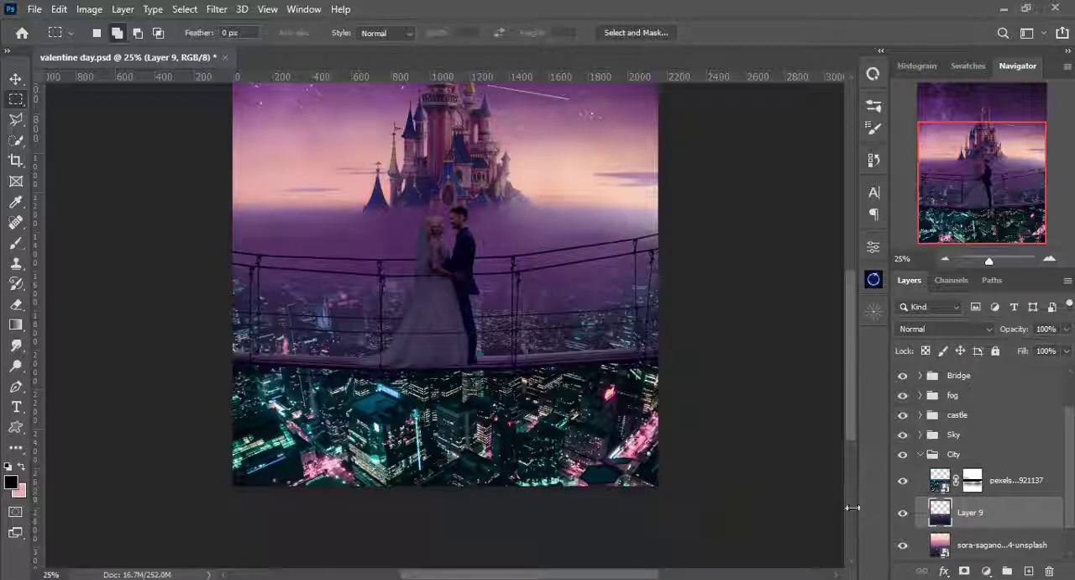
- Move the copied city layer above the teal night-city layer and clip it to that layer
{"action": "key", "text": "v"}
{"action": "left_click_drag", "start_coordinate": [946, 518], "coordinate": [940, 472]}
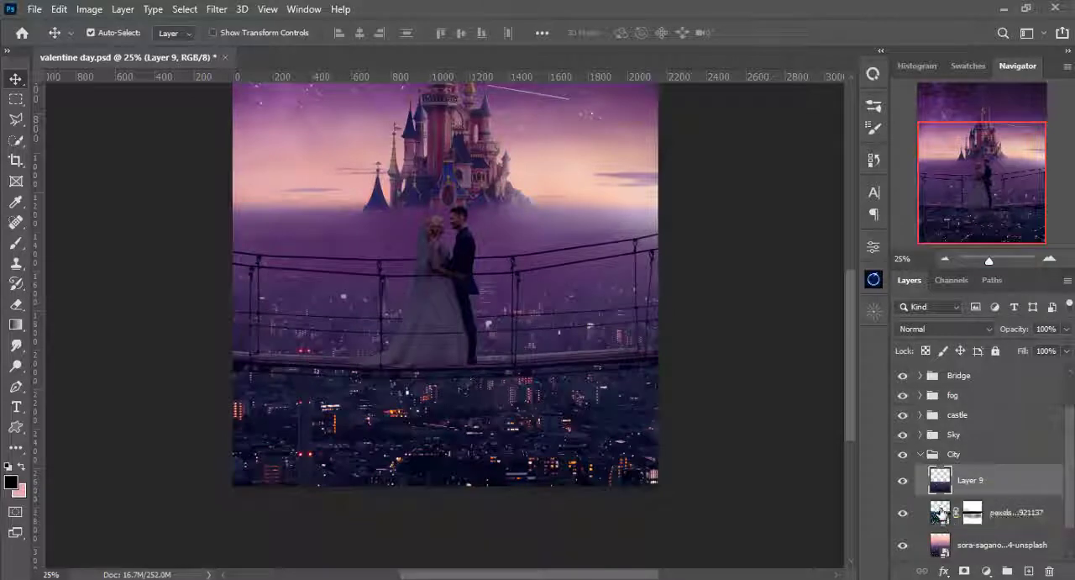
{"action": "left_click", "coordinate": [940, 489], "text": "alt"}
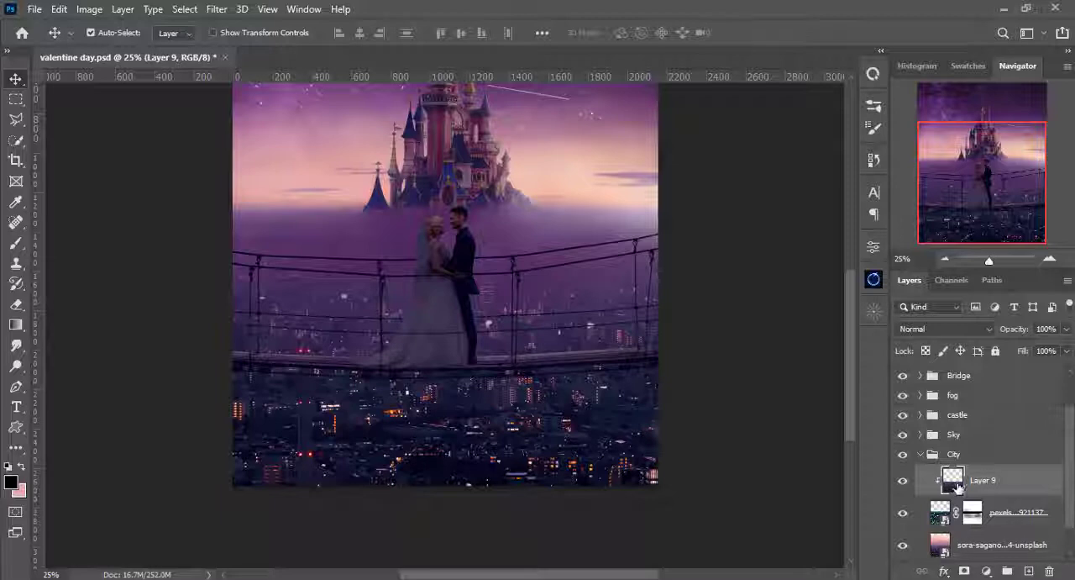
- Apply the Average blur filter to the clipped city copy
{"action": "left_click", "coordinate": [215, 10]}
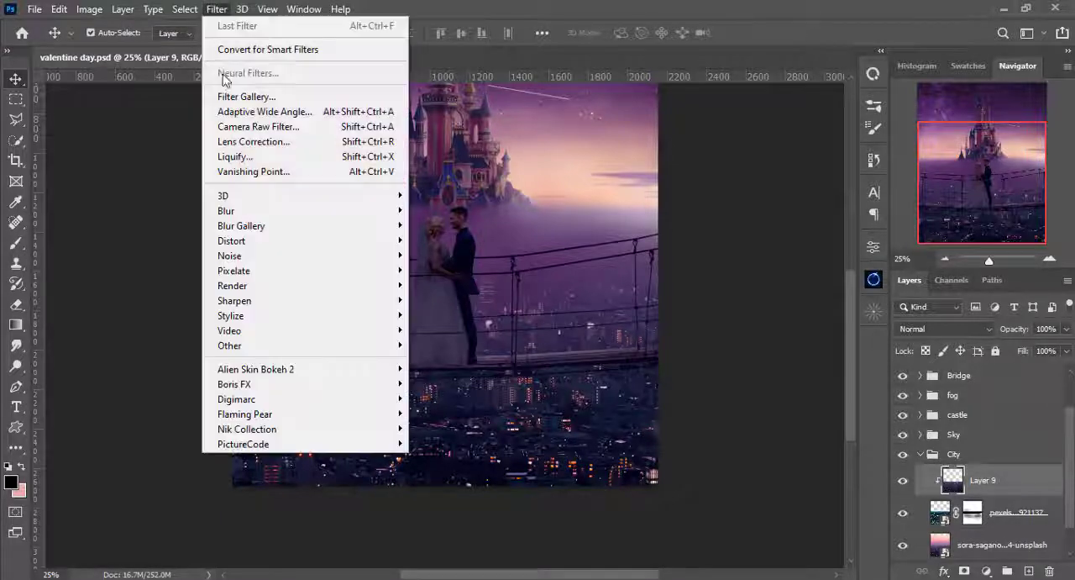
{"action": "mouse_move", "coordinate": [260, 217]}
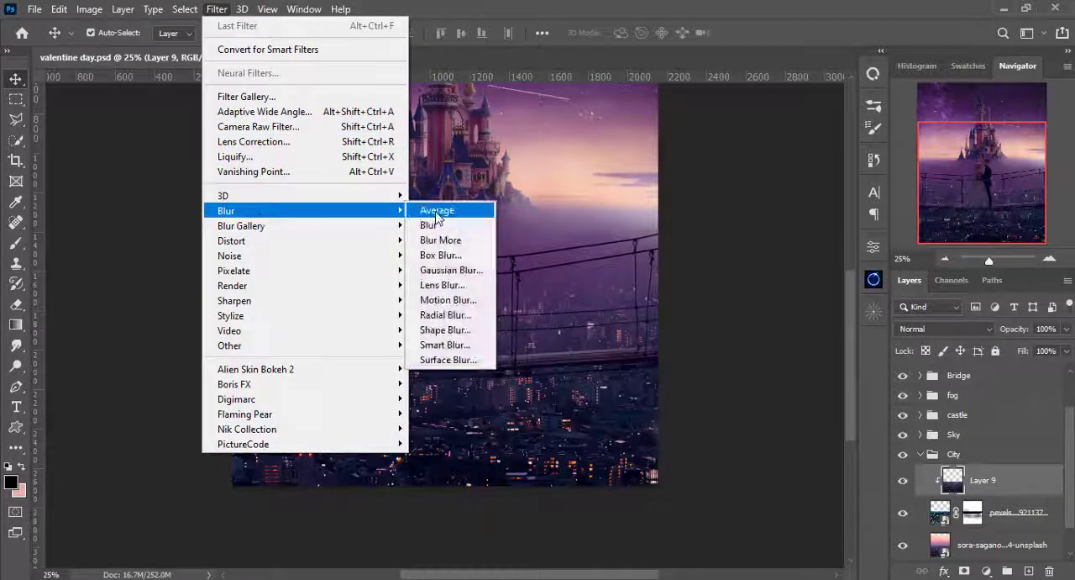
{"action": "left_click", "coordinate": [448, 213]}
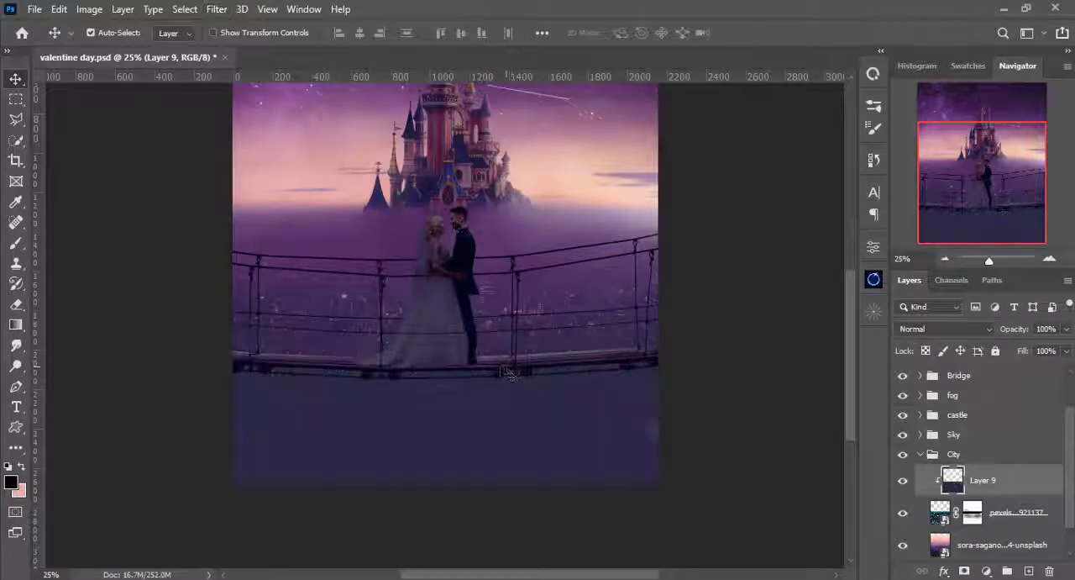
- Set the averaged layer's blend mode to Color and its opacity to 36%
{"action": "left_click", "coordinate": [951, 330]}
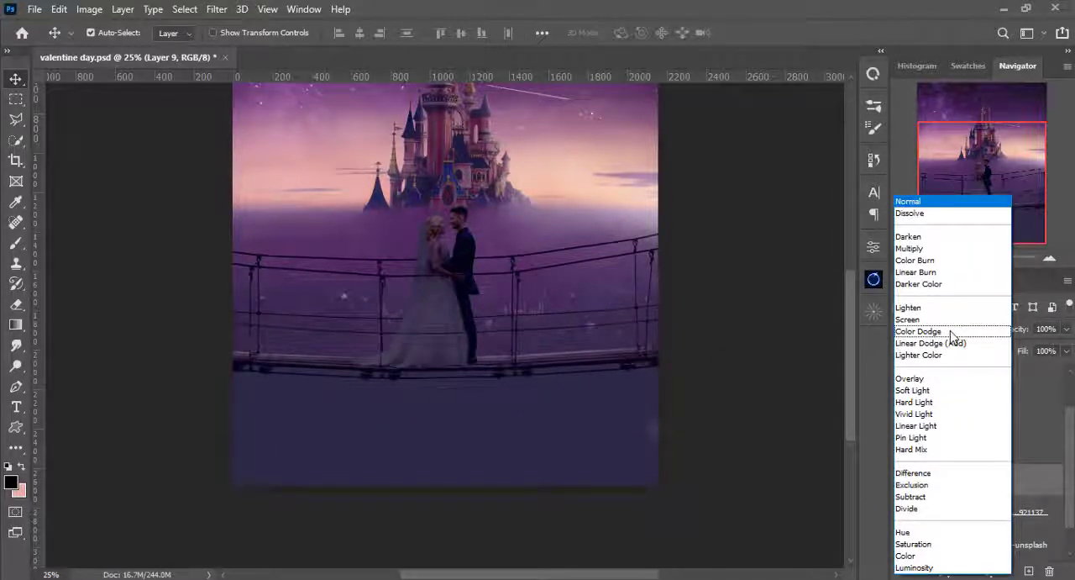
{"action": "left_click", "coordinate": [914, 556]}
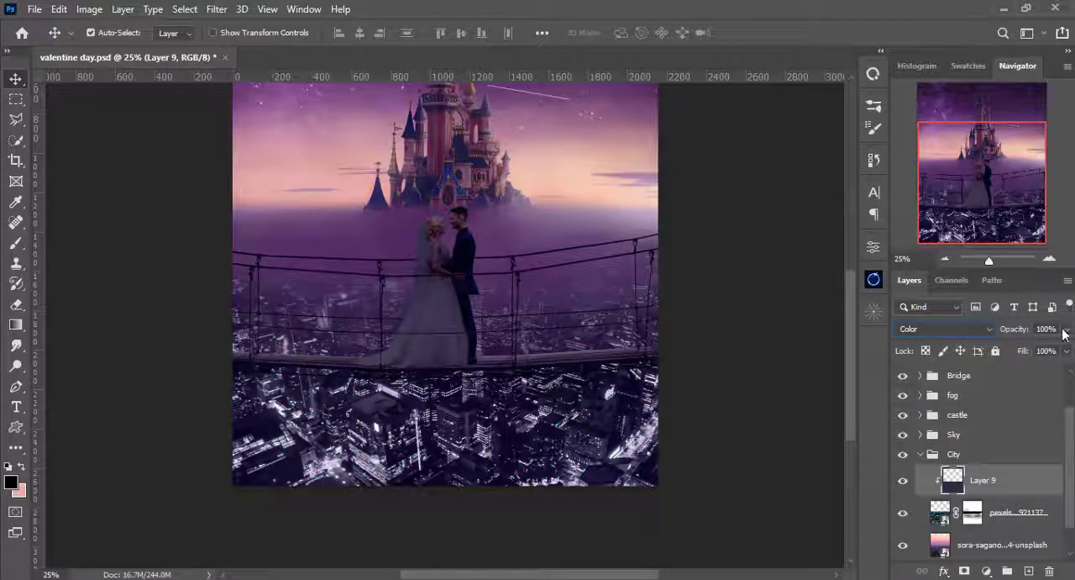
{"action": "left_click", "coordinate": [1065, 329]}
{"action": "left_click_drag", "start_coordinate": [1066, 348], "coordinate": [1005, 353]}
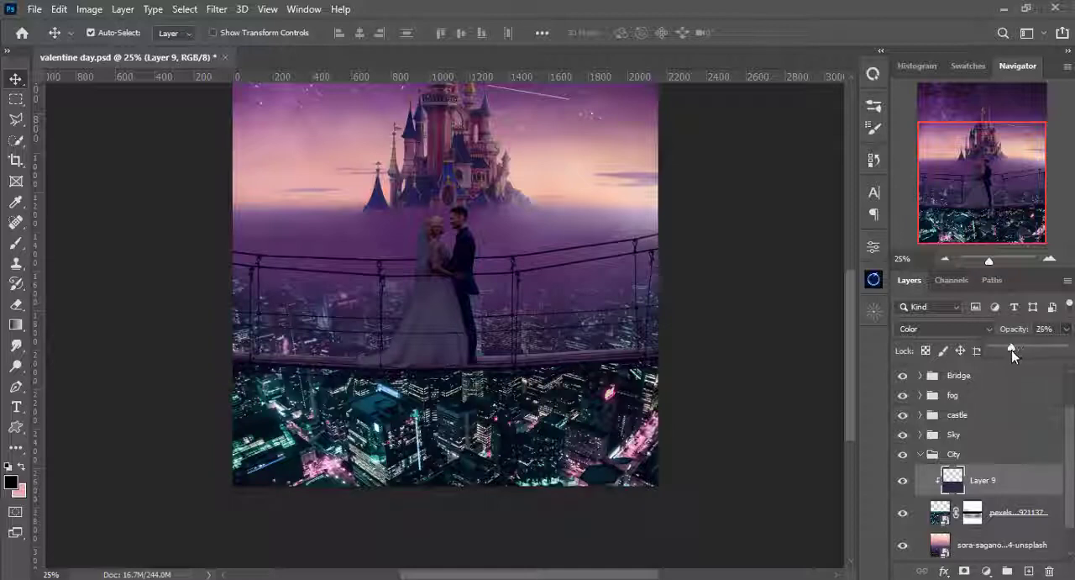
{"action": "left_click_drag", "start_coordinate": [1036, 350], "coordinate": [1008, 354]}
{"action": "left_click", "coordinate": [817, 6]}
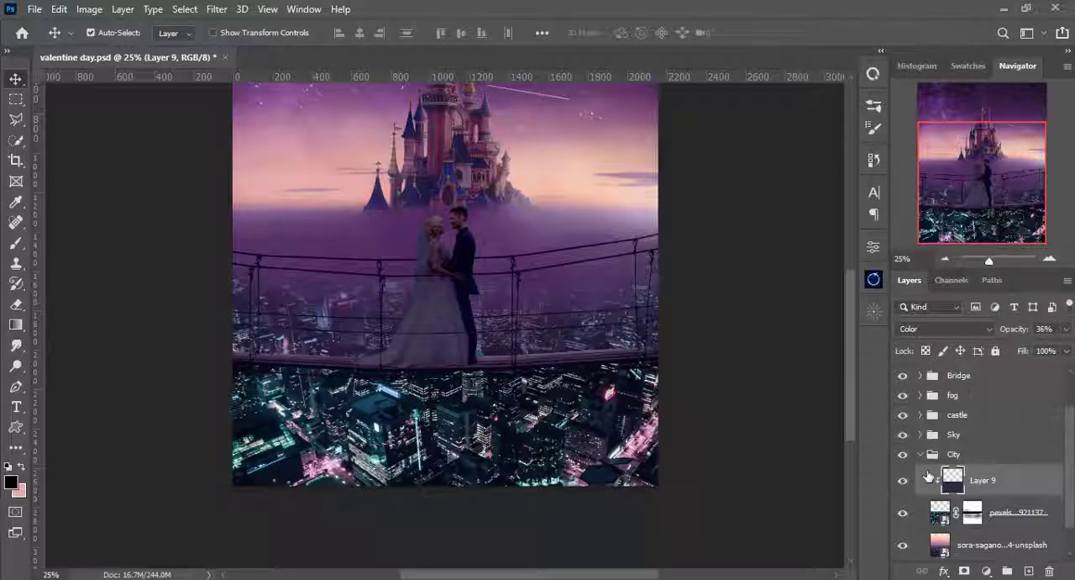
- Fade more of the teal city behind the bridge on its mask with the soft black brush at 13% opacity
{"action": "key", "text": "ctrl+0"}
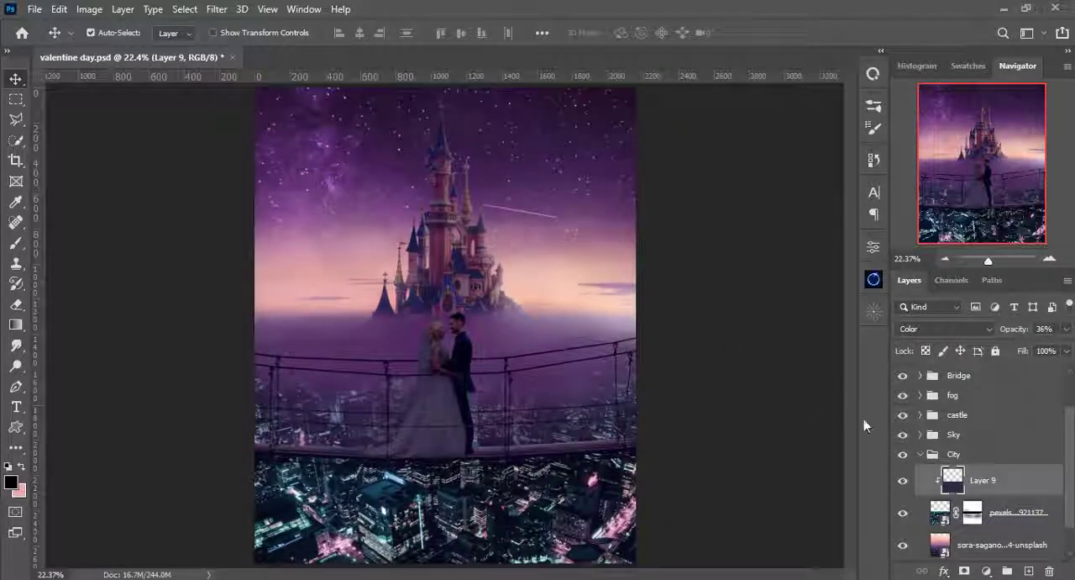
{"action": "left_click", "coordinate": [971, 514]}
{"action": "key", "text": "b"}
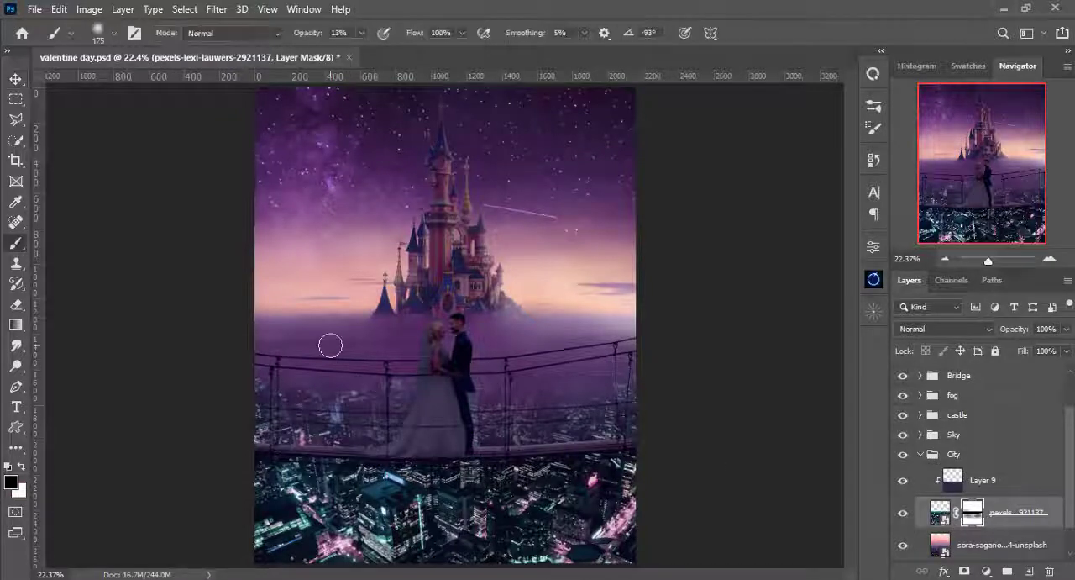
{"action": "key", "text": "bracketright"}
{"action": "key", "text": "bracketright"}
{"action": "key", "text": "bracketleft"}
{"action": "key", "text": "bracketleft"}
{"action": "key", "text": "bracketleft"}
- Refine the night-city mask around the bridge ropes, alternating white and black at 150 px, and collapse the City group
{"action": "key", "text": "x"}
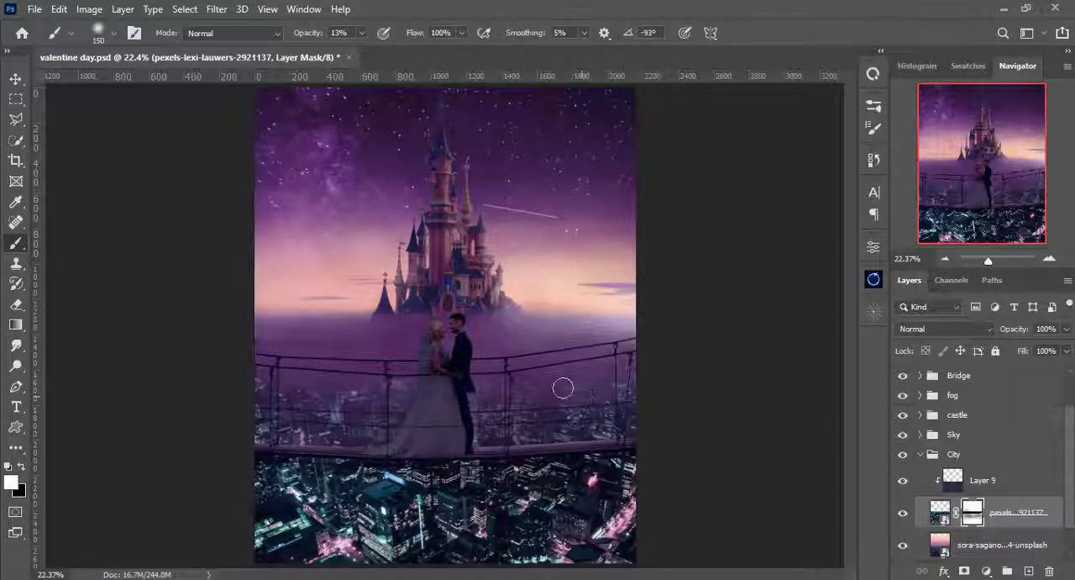
{"action": "key", "text": "x"}
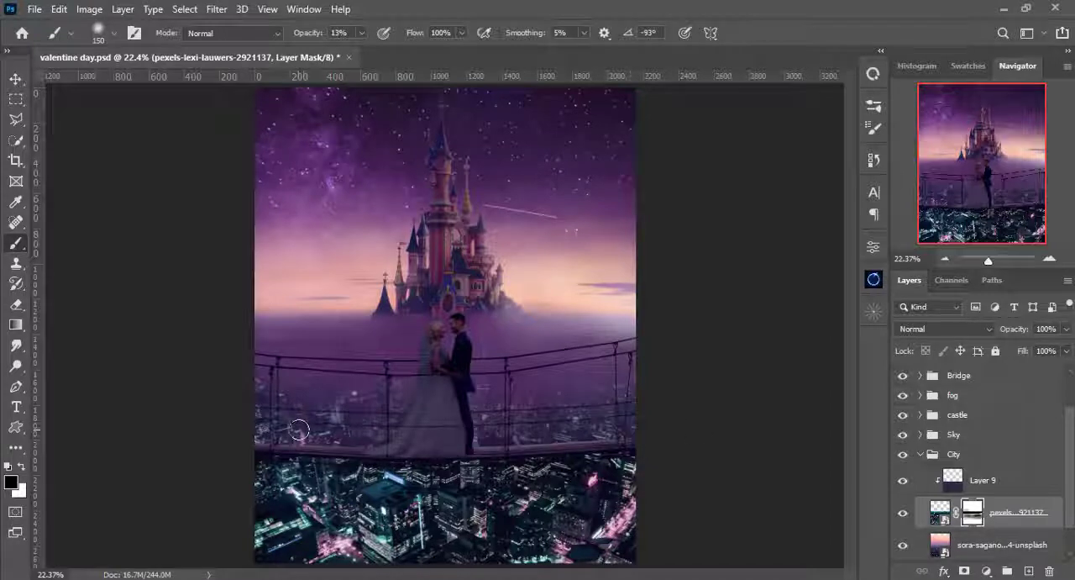
{"action": "left_click_drag", "start_coordinate": [300, 429], "coordinate": [326, 428]}
{"action": "key", "text": "x"}
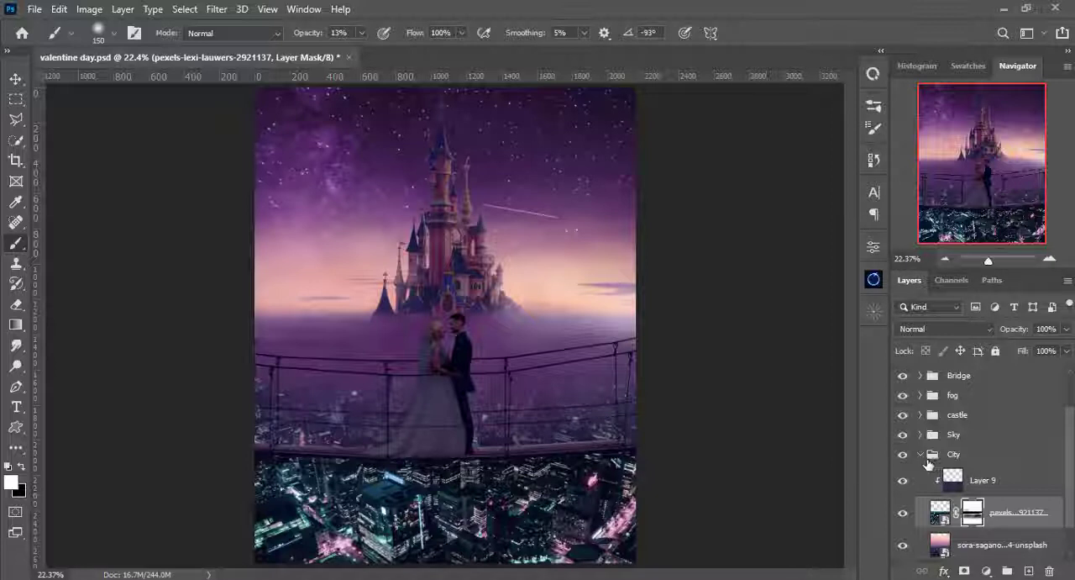
{"action": "left_click", "coordinate": [919, 454]}
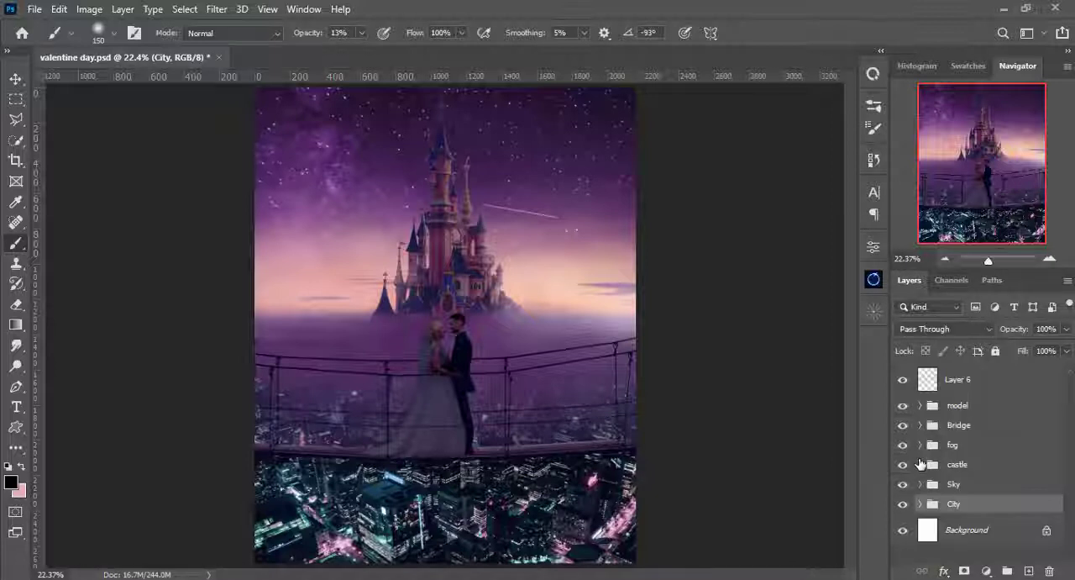
- Expand the model group and lower the Exposure 1 adjustment's opacity to 39%
{"action": "left_click", "coordinate": [933, 427]}
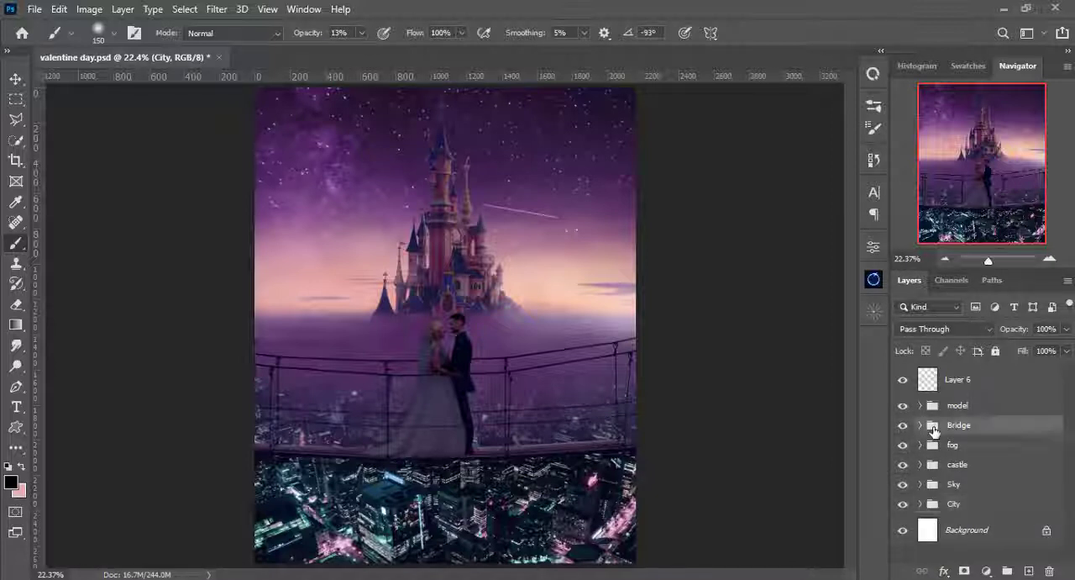
{"action": "left_click", "coordinate": [931, 412]}
{"action": "left_click", "coordinate": [919, 406]}
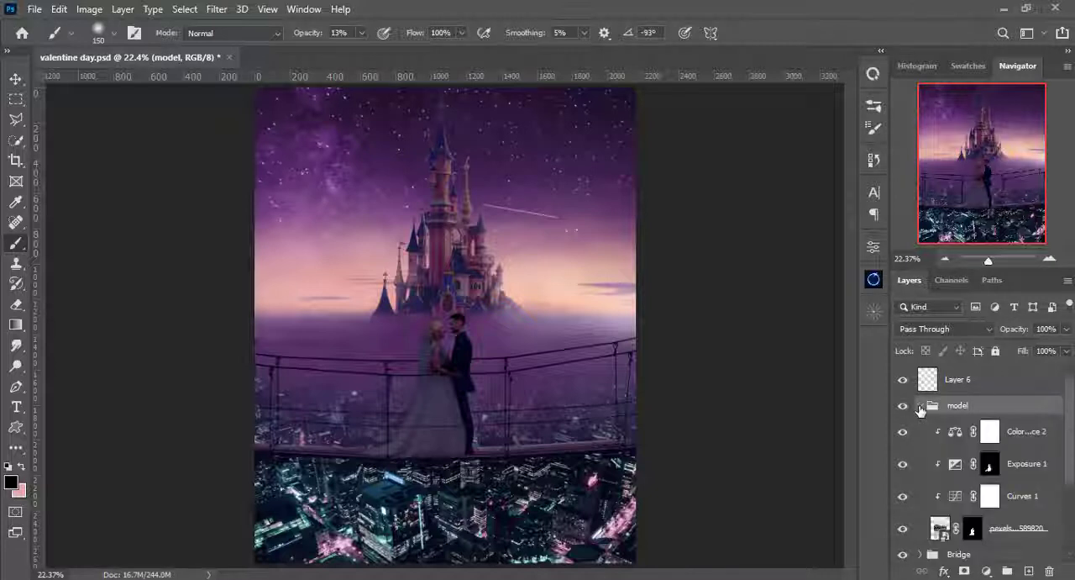
{"action": "scroll", "coordinate": [948, 467], "scroll_direction": "down", "scroll_amount": 1}
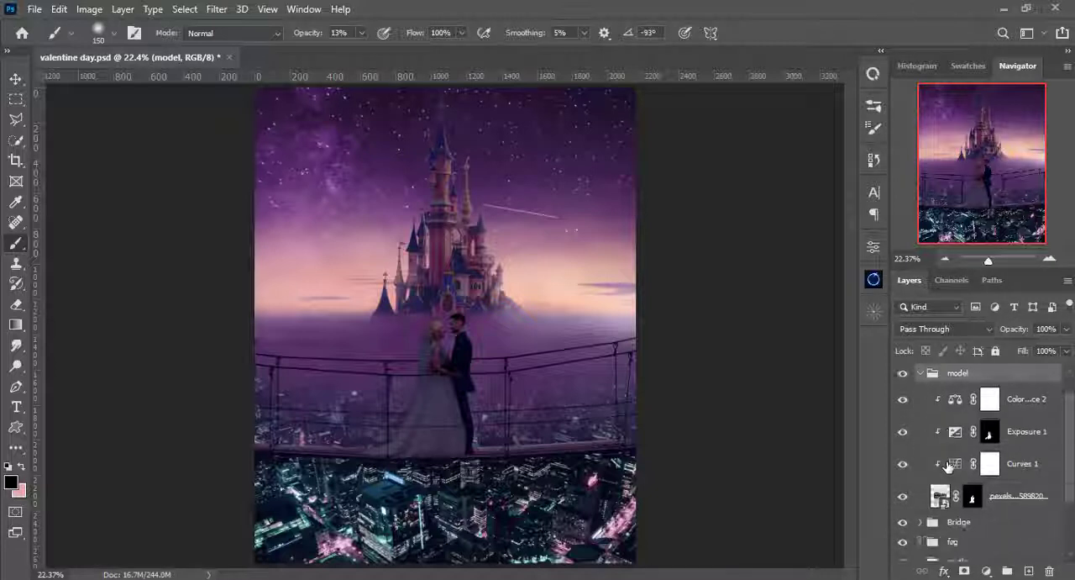
{"action": "scroll", "coordinate": [948, 467], "scroll_direction": "up", "scroll_amount": 1}
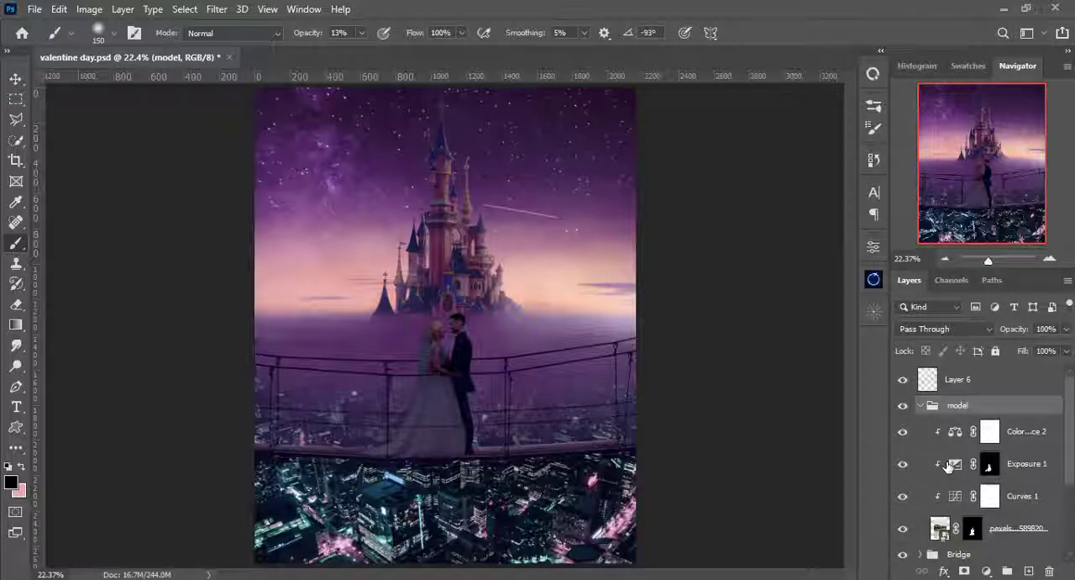
{"action": "left_click", "coordinate": [948, 467]}
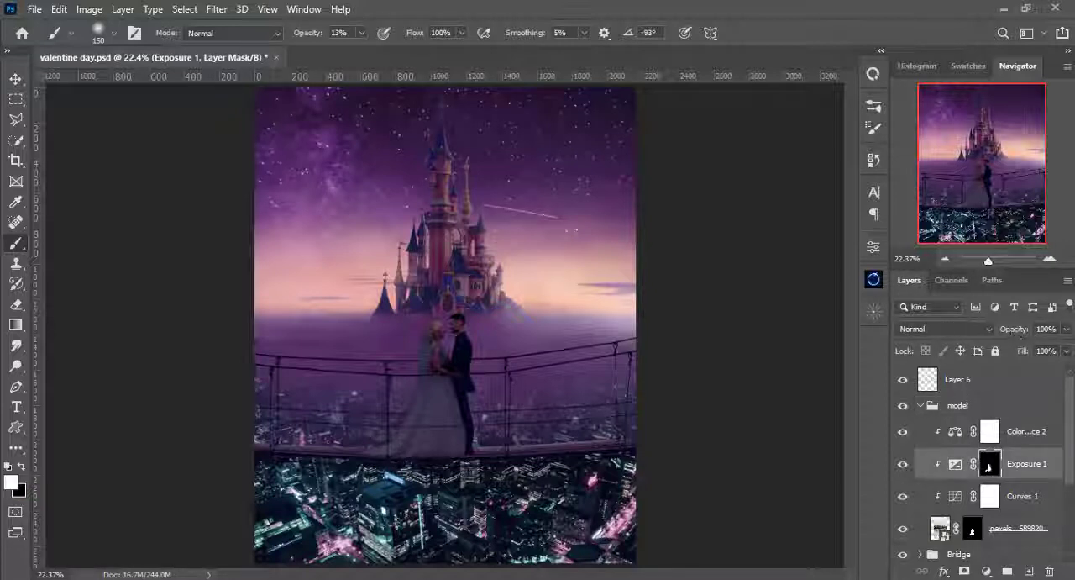
{"action": "left_click_drag", "start_coordinate": [1068, 334], "coordinate": [1020, 349]}
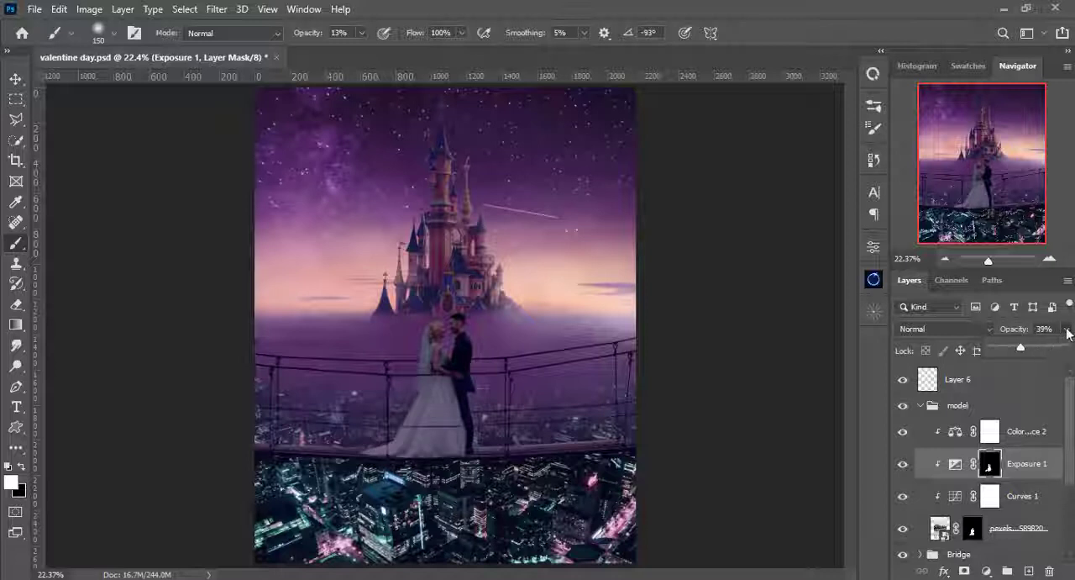
{"action": "left_click", "coordinate": [1068, 330]}
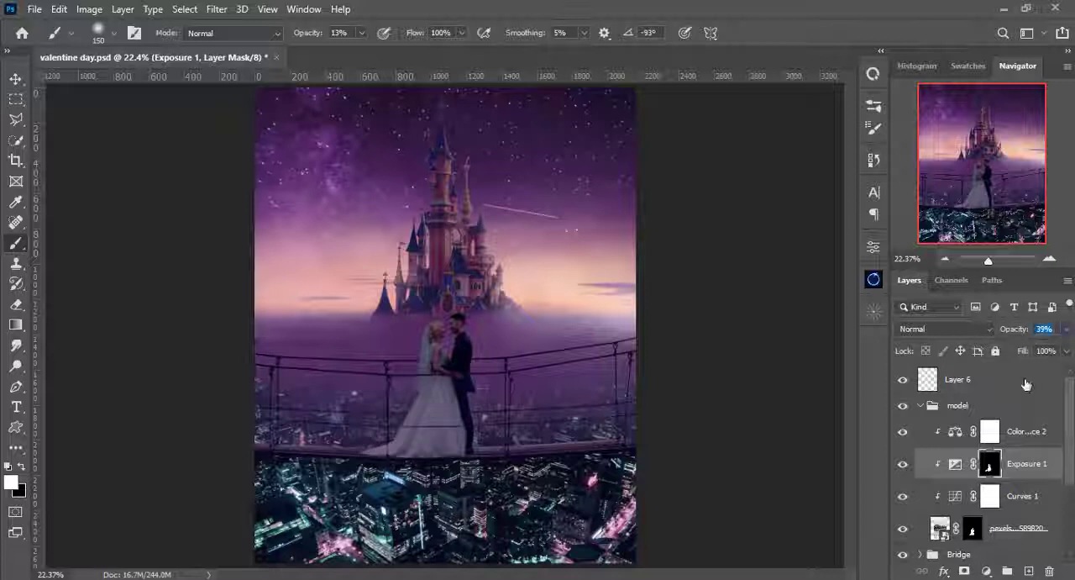
- Add a new layer above Color Balance 2, set it to Soft Light, and clip it to the couple
{"action": "left_click", "coordinate": [991, 433]}
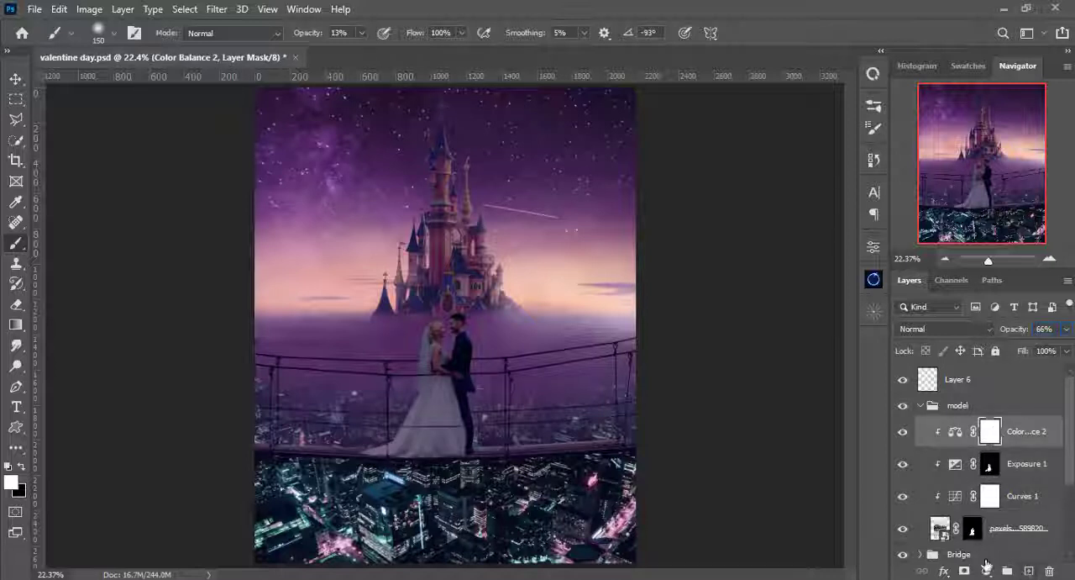
{"action": "left_click", "coordinate": [1028, 572]}
{"action": "left_click", "coordinate": [931, 336]}
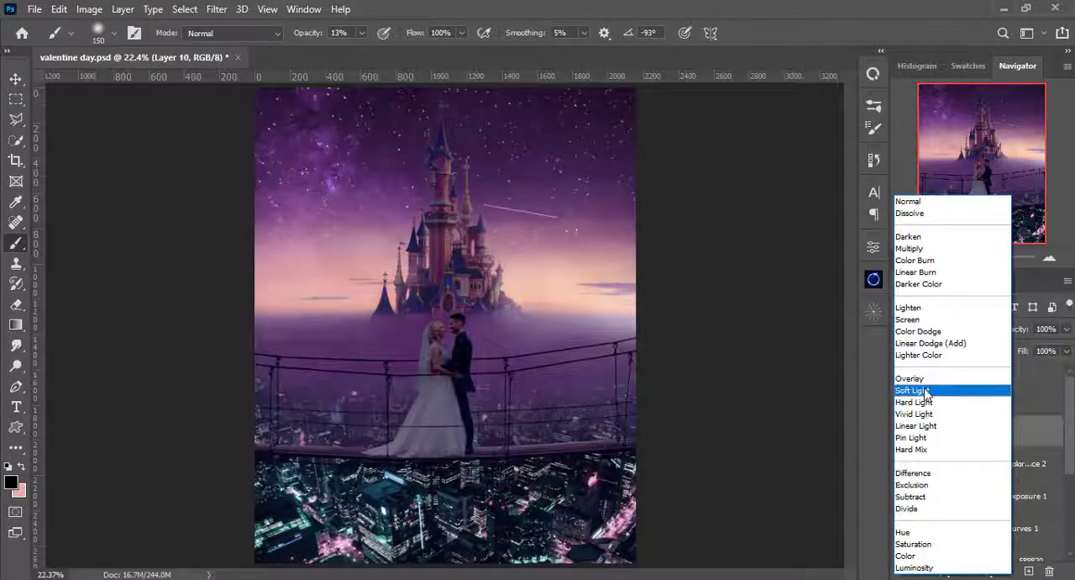
{"action": "left_click", "coordinate": [925, 390]}
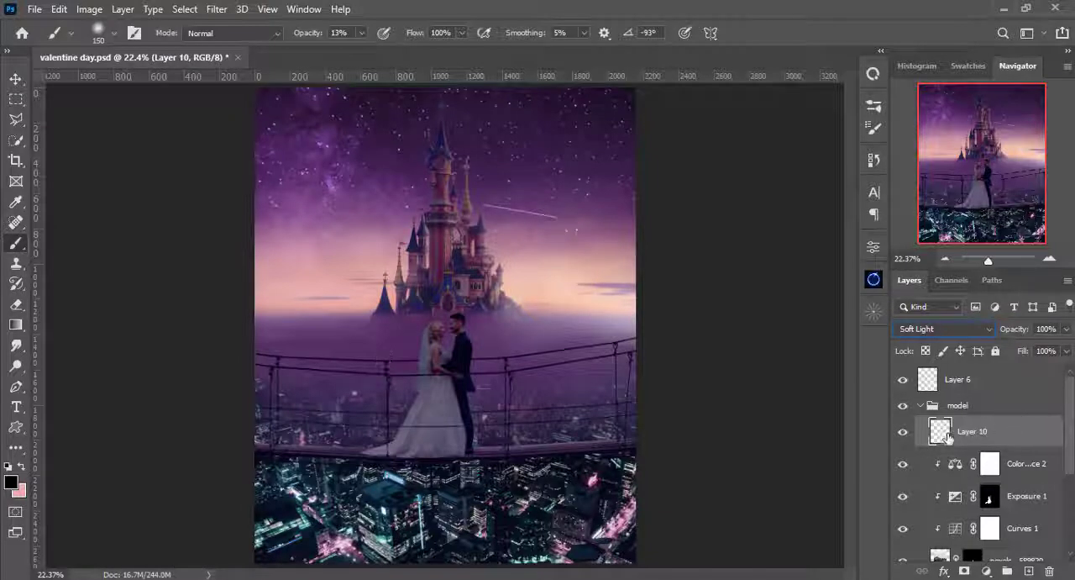
{"action": "left_click", "coordinate": [932, 445], "text": "alt"}
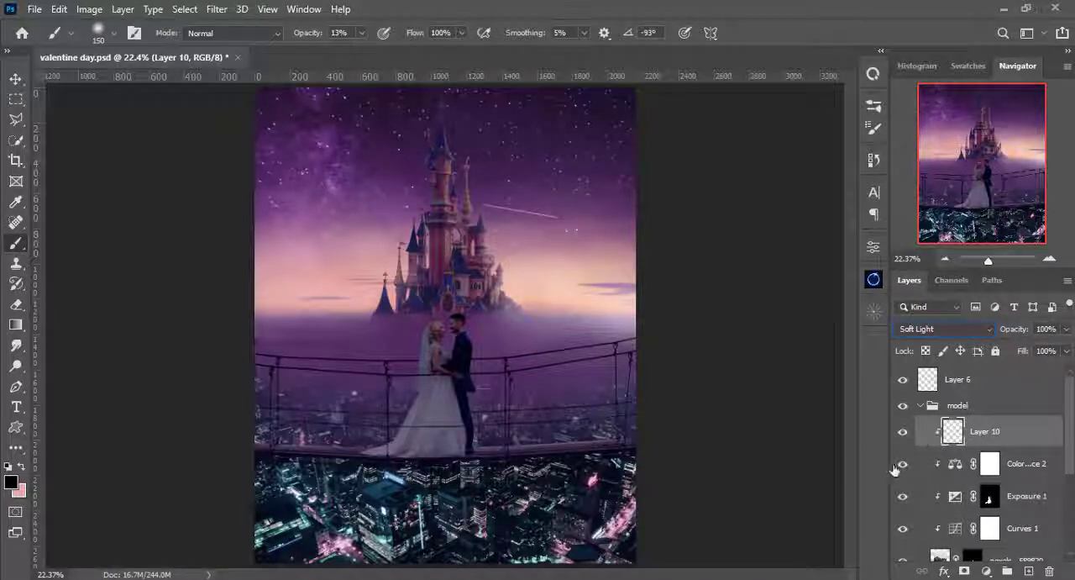
- Set the foreground color to a very dark navy blue, #090c1d
{"action": "left_click", "coordinate": [11, 483]}
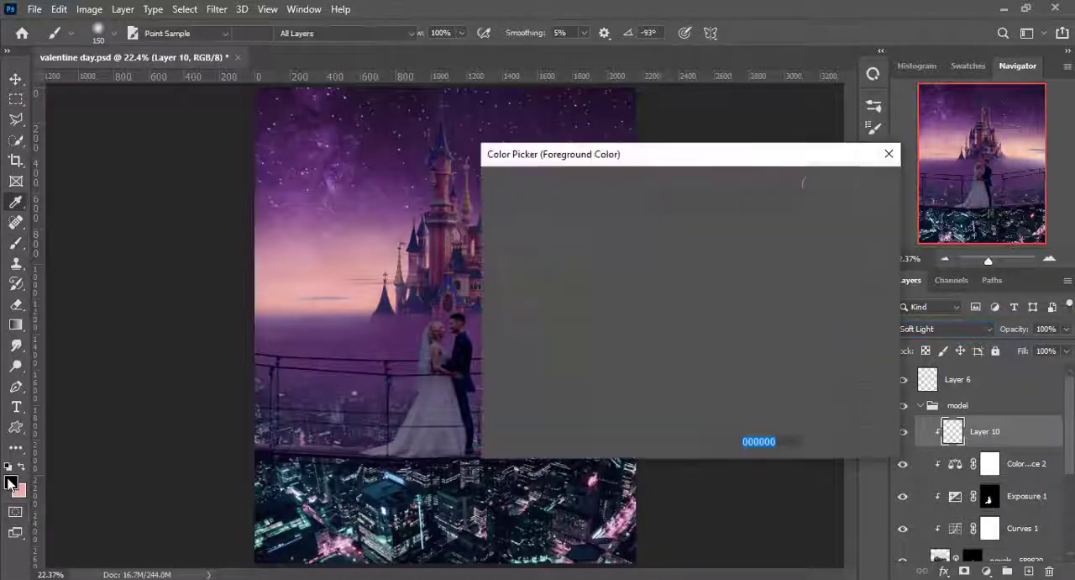
{"action": "mouse_move", "coordinate": [668, 286]}
{"action": "left_mouse_down"}
{"action": "mouse_move", "coordinate": [619, 378]}
{"action": "mouse_move", "coordinate": [624, 360]}
{"action": "left_mouse_up"}
{"action": "left_click_drag", "start_coordinate": [719, 261], "coordinate": [720, 268]}
{"action": "mouse_move", "coordinate": [636, 353]}
{"action": "left_mouse_down"}
{"action": "mouse_move", "coordinate": [614, 370]}
{"action": "mouse_move", "coordinate": [629, 370]}
{"action": "left_mouse_up"}
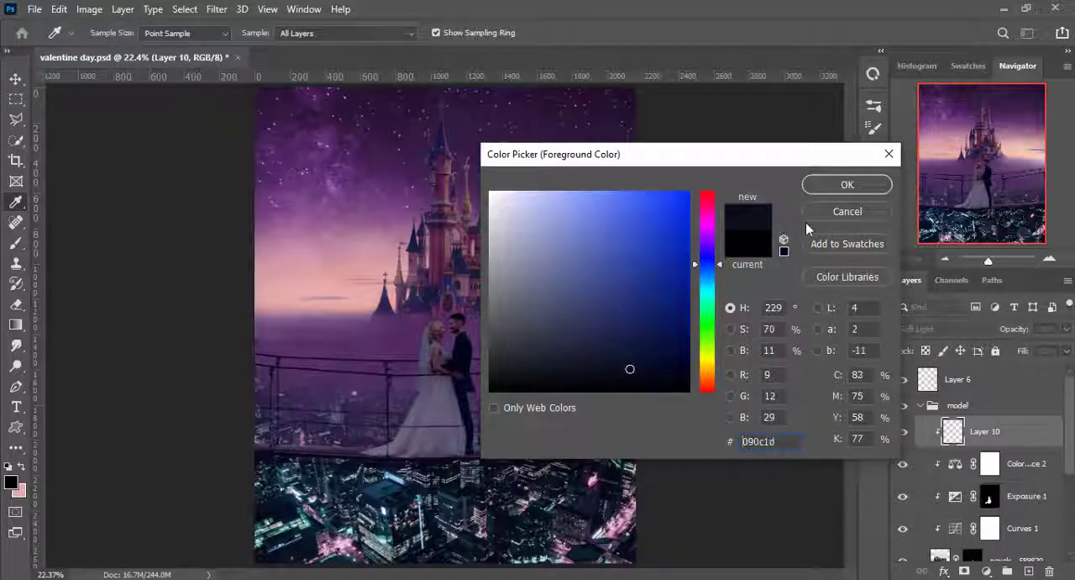
{"action": "left_click", "coordinate": [822, 181]}
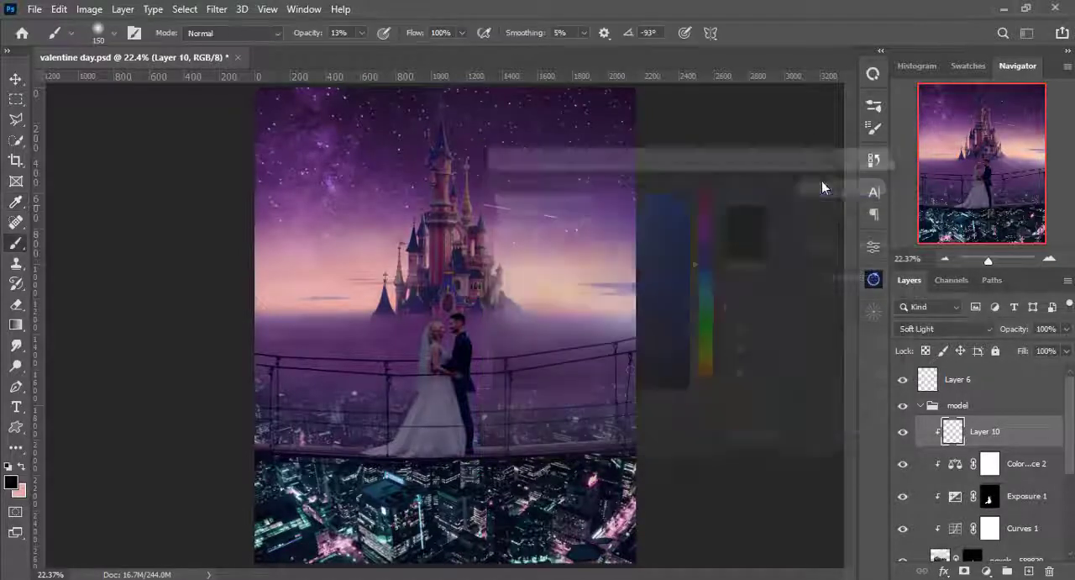
- Paint dark shading on the wedding dress skirt beside the groom with a 25 px soft brush at 13% opacity
{"action": "key", "text": "ctrl+plus"}
{"action": "key", "text": "ctrl+plus"}
{"action": "key", "text": "ctrl+plus"}
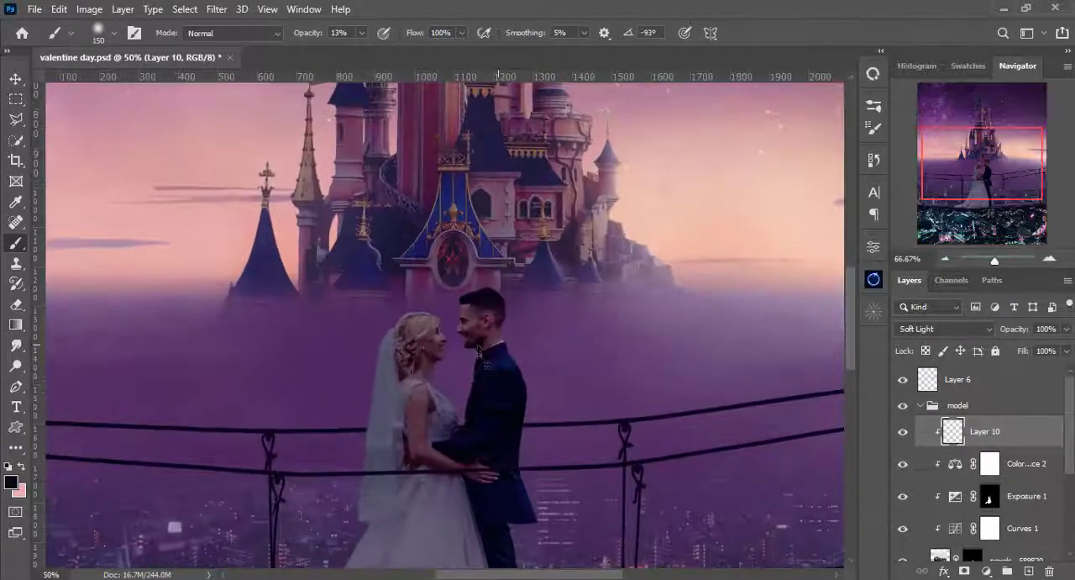
{"action": "key", "text": "ctrl+plus"}
{"action": "left_click_drag", "start_coordinate": [484, 363], "coordinate": [462, 149]}
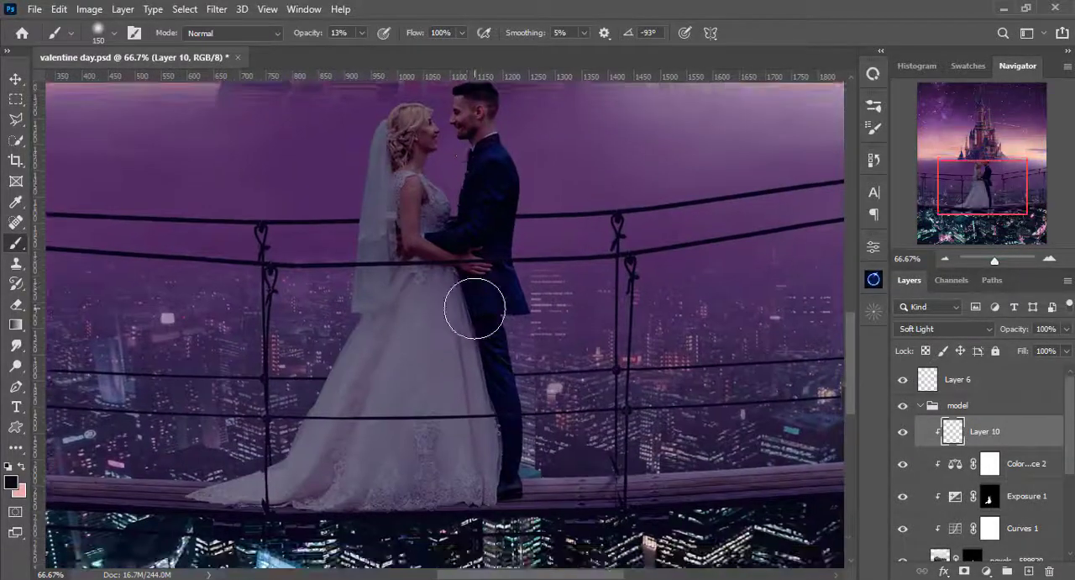
{"action": "key", "text": "ctrl+plus"}
{"action": "left_click_drag", "start_coordinate": [476, 308], "coordinate": [480, 271]}
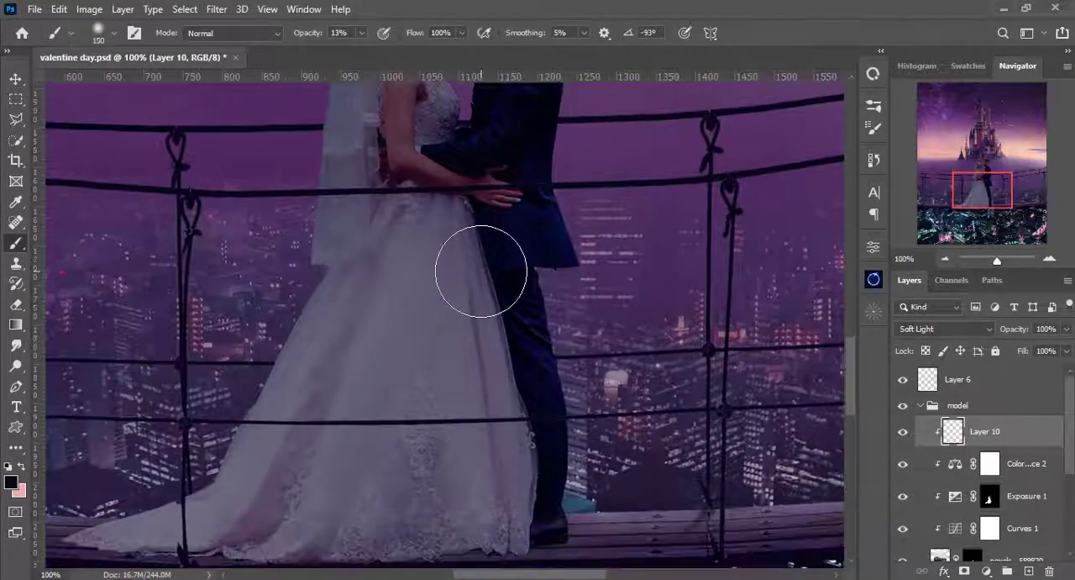
{"action": "key", "text": "bracketleft"}
{"action": "key", "text": "bracketleft"}
{"action": "key", "text": "bracketleft"}
{"action": "key", "text": "bracketleft"}
{"action": "key", "text": "bracketleft"}
{"action": "key", "text": "bracketleft"}
{"action": "key", "text": "bracketleft"}
{"action": "key", "text": "bracketleft"}
{"action": "key", "text": "bracketleft"}
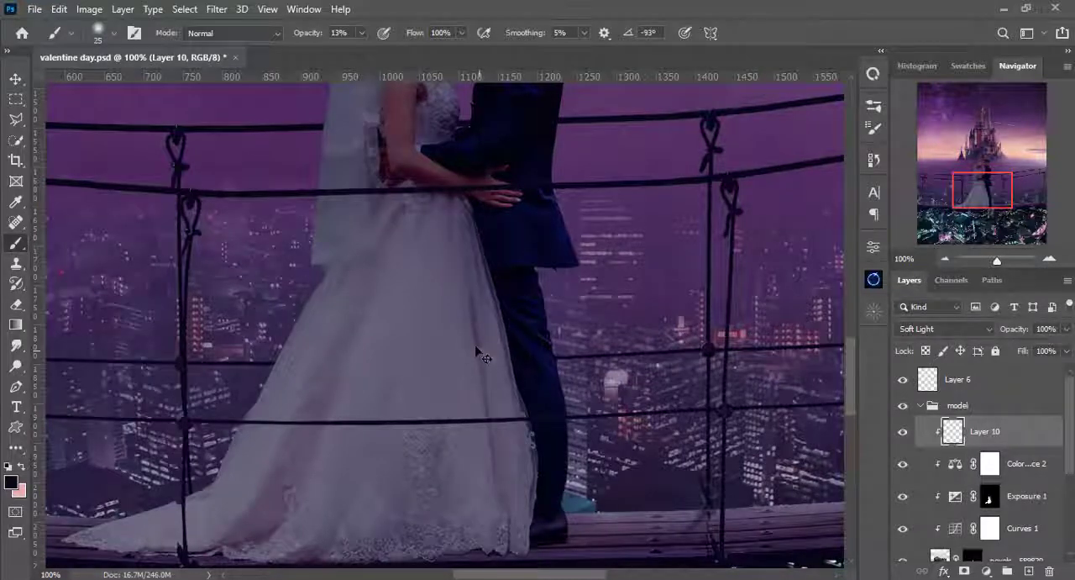
- Adjust the foreground color to a slightly more saturated dark navy with a hue of 233°
{"action": "left_click", "coordinate": [11, 481]}
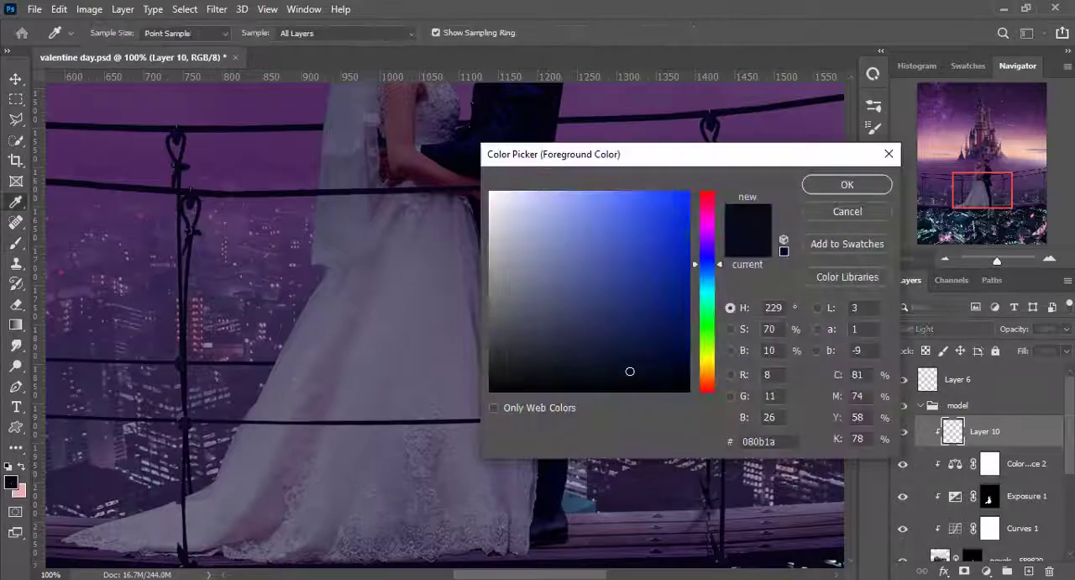
{"action": "left_click_drag", "start_coordinate": [720, 266], "coordinate": [719, 262]}
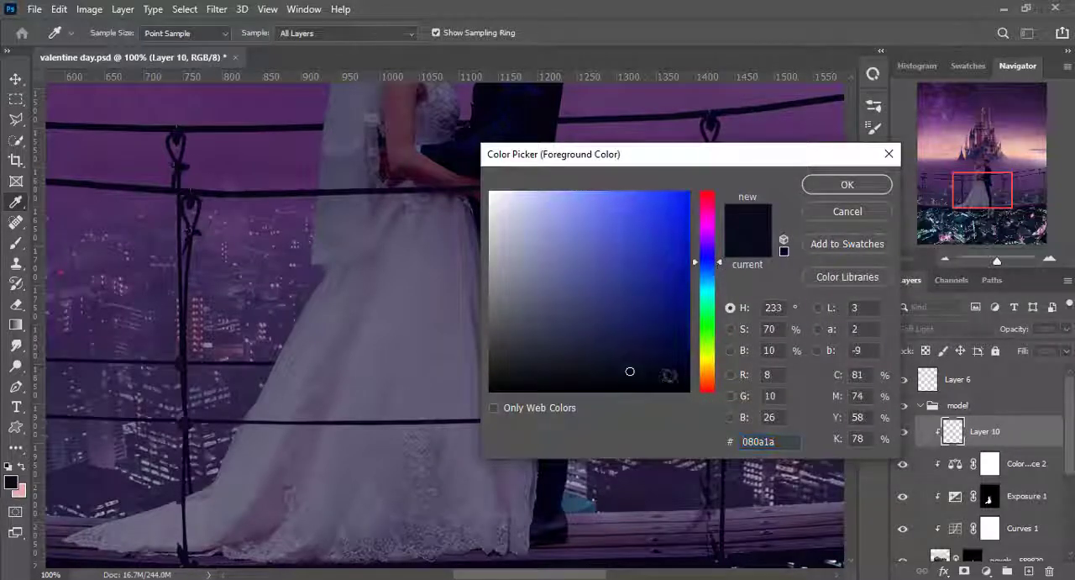
{"action": "left_click_drag", "start_coordinate": [646, 366], "coordinate": [648, 362]}
{"action": "left_click", "coordinate": [846, 186]}
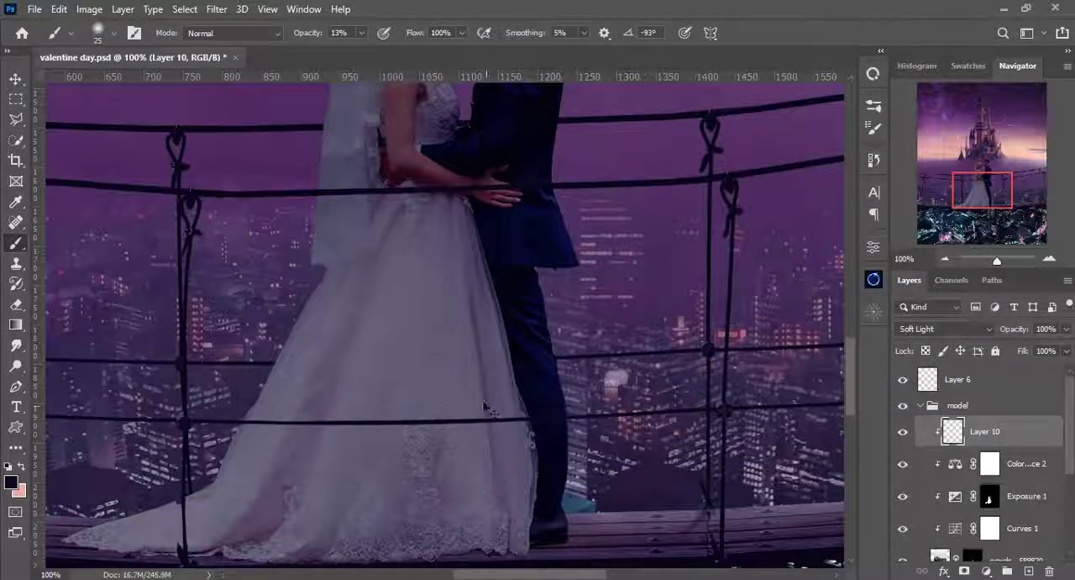
- Shade the dress folds below the bride's waist with a small soft brush from 10 px upward at 5% opacity
{"action": "right_click", "coordinate": [495, 307]}
{"action": "left_click", "coordinate": [570, 6]}
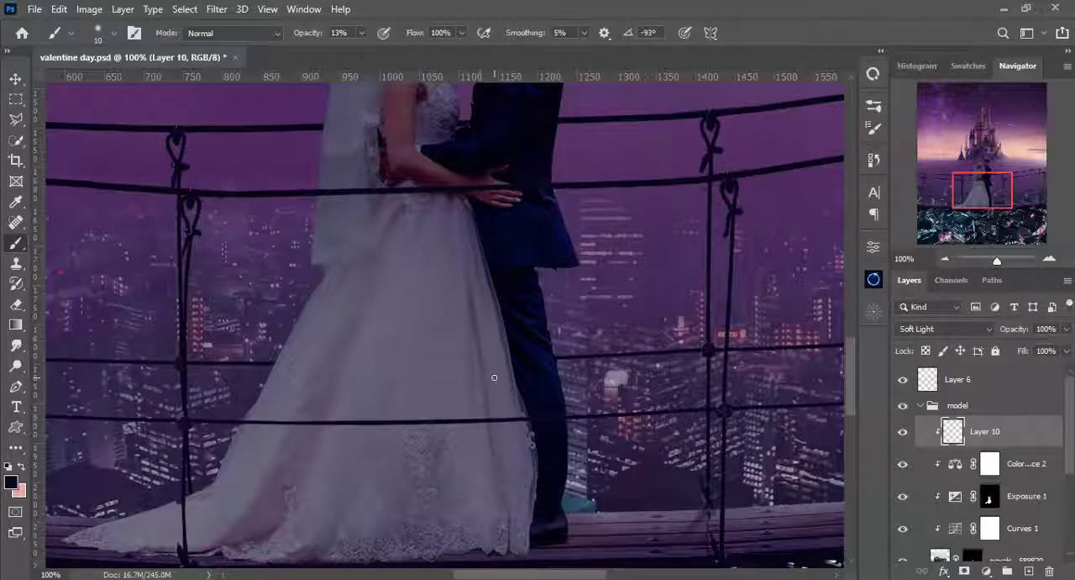
{"action": "key", "text": "ctrl+plus"}
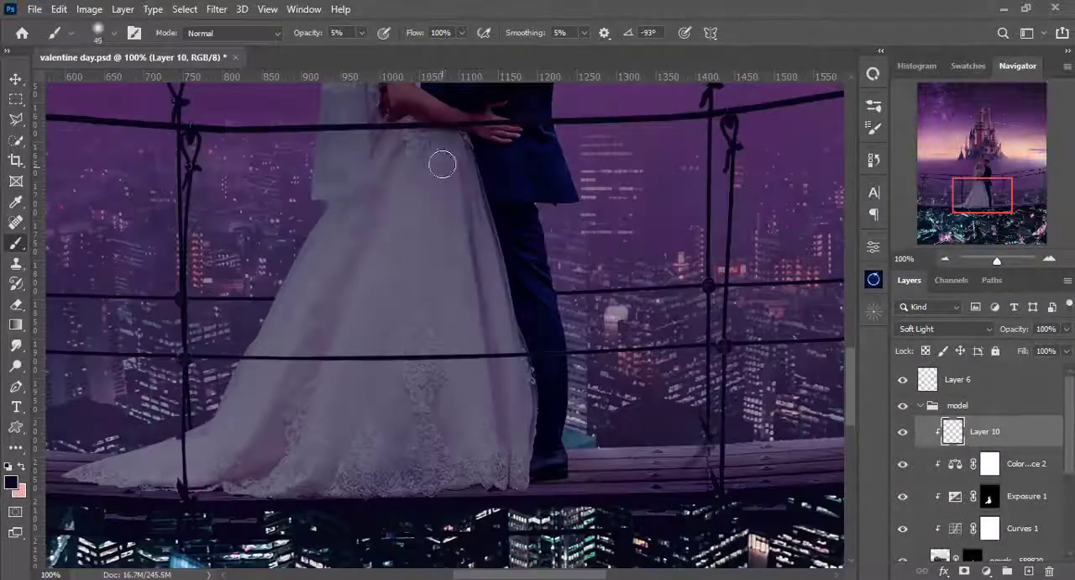
{"action": "left_click", "coordinate": [424, 185], "text": "ctrl"}
{"action": "key", "text": "bracketleft"}
{"action": "key", "text": "bracketleft"}
{"action": "key", "text": "bracketleft"}
{"action": "key", "text": "bracketleft"}
{"action": "key", "text": "bracketleft"}
{"action": "key", "text": "bracketleft"}
{"action": "key", "text": "bracketright"}
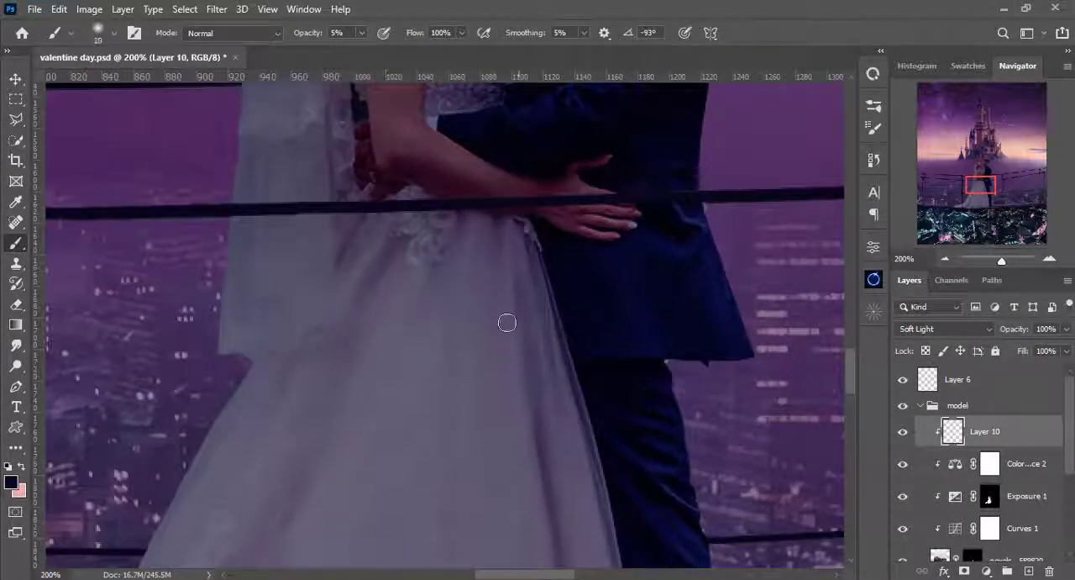
{"action": "key", "text": "bracketright"}
{"action": "key", "text": "bracketright"}
- Shade the bride's shoulder and lace bodice at 5% opacity with brush sizes between 15 and 25 px
{"action": "scroll", "coordinate": [403, 265], "scroll_direction": "up", "scroll_amount": 5}
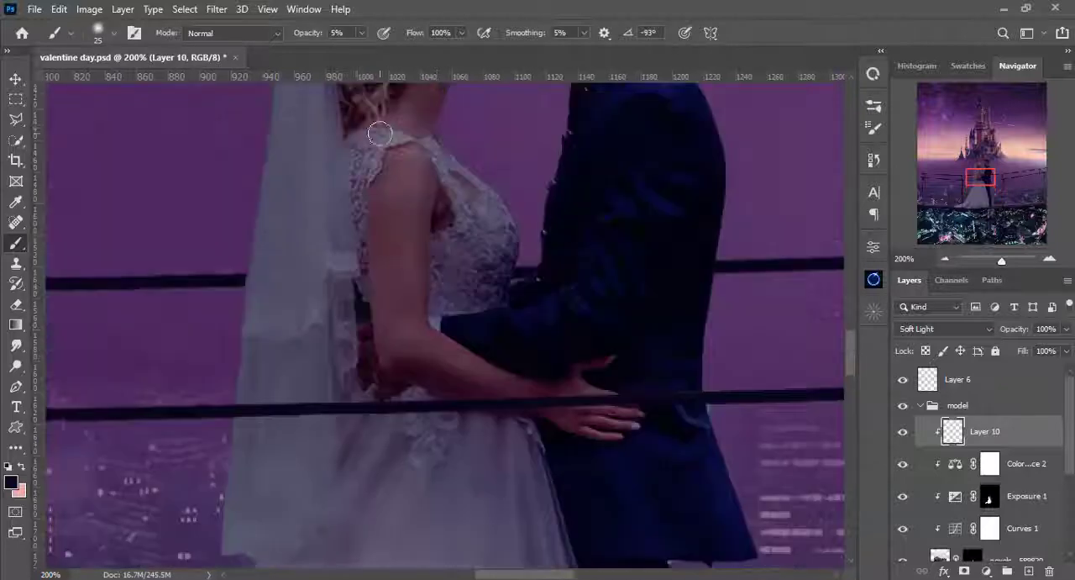
{"action": "key", "text": "bracketleft"}
{"action": "key", "text": "bracketright"}
{"action": "key", "text": "bracketright"}
{"action": "key", "text": "bracketright"}
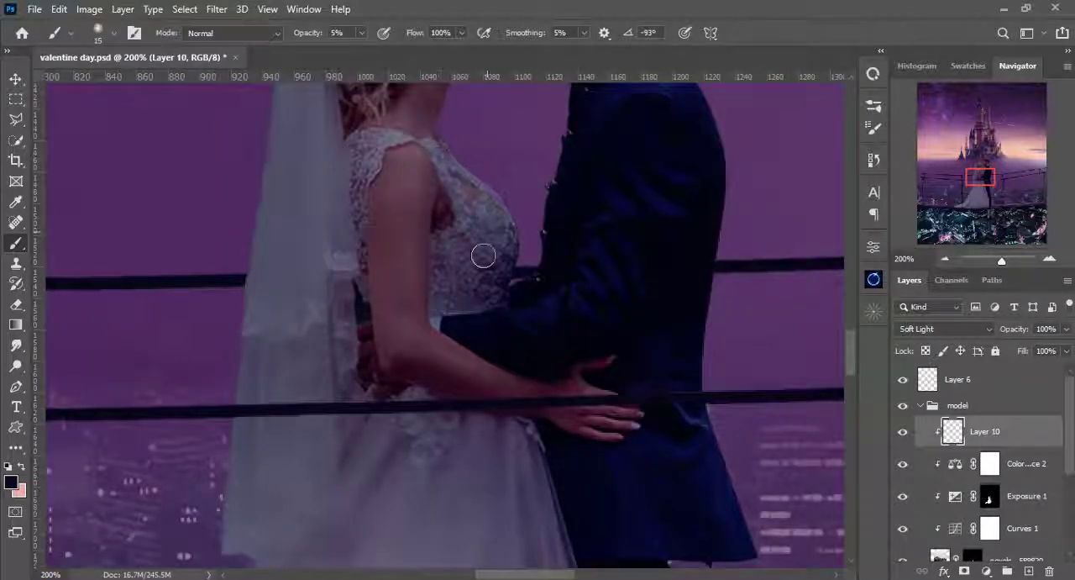
- Darken the broad areas of the skirt down toward the hem with a 70 px soft brush at 5% opacity
{"action": "scroll", "coordinate": [483, 252], "scroll_direction": "down", "scroll_amount": 5}
{"action": "key", "text": "bracketright"}
{"action": "key", "text": "bracketright"}
{"action": "left_click", "coordinate": [416, 309], "text": "alt"}
{"action": "key", "text": "bracketright"}
{"action": "key", "text": "bracketright"}
{"action": "key", "text": "bracketright"}
{"action": "key", "text": "bracketright"}
{"action": "key", "text": "bracketright"}
{"action": "key", "text": "bracketright"}
{"action": "key", "text": "bracketright"}
{"action": "key", "text": "bracketright"}
{"action": "key", "text": "bracketright"}
{"action": "left_click_drag", "start_coordinate": [441, 340], "coordinate": [346, 521]}
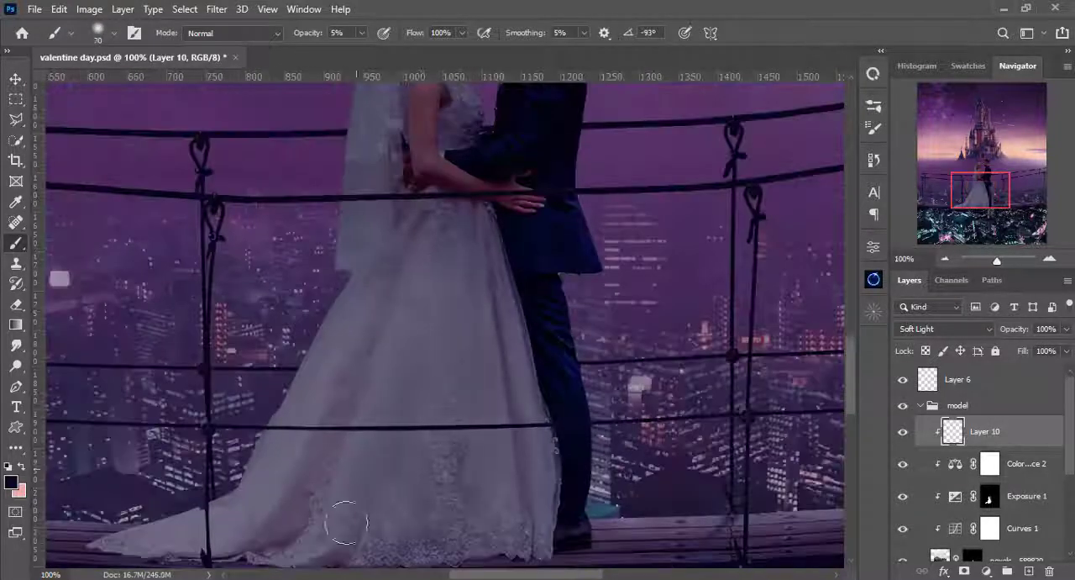
{"action": "scroll", "coordinate": [294, 428], "scroll_direction": "down", "scroll_amount": 2}
{"action": "left_click_drag", "start_coordinate": [289, 420], "coordinate": [118, 442]}
- Shade the lace hem and train of the dress at 5% opacity, using brush sizes of 50 px and 30 px
{"action": "key", "text": "bracketleft"}
{"action": "key", "text": "bracketleft"}
{"action": "key", "text": "bracketleft"}
{"action": "left_click_drag", "start_coordinate": [414, 425], "coordinate": [384, 521]}
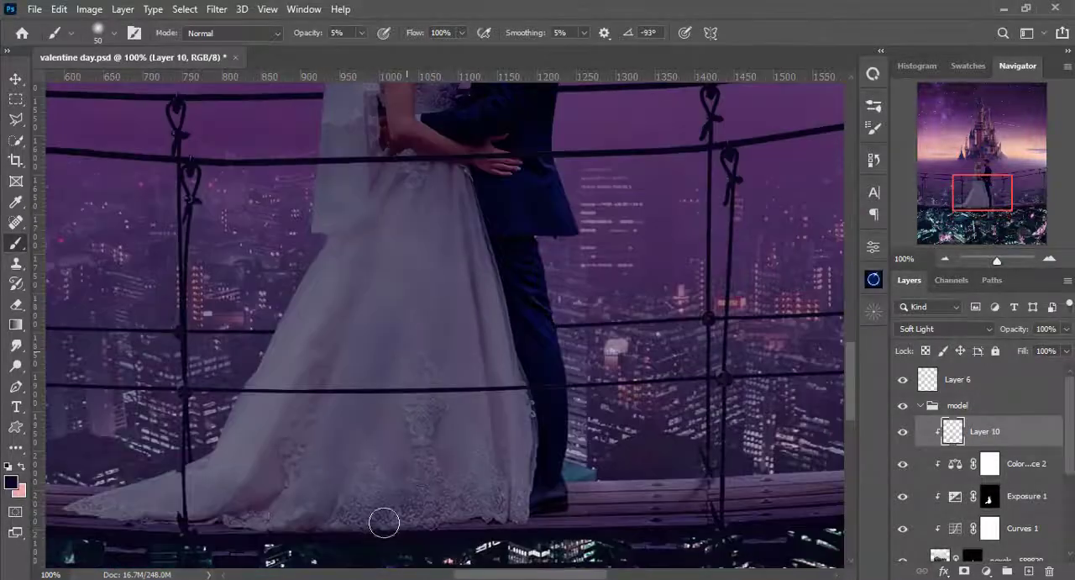
{"action": "left_click_drag", "start_coordinate": [142, 515], "coordinate": [302, 443]}
{"action": "key", "text": "bracketright"}
{"action": "key", "text": "bracketleft"}
{"action": "key", "text": "bracketleft"}
{"action": "key", "text": "bracketleft"}
{"action": "key", "text": "bracketleft"}
{"action": "key", "text": "bracketleft"}
{"action": "key", "text": "bracketleft"}
{"action": "key", "text": "bracketleft"}
{"action": "key", "text": "bracketright"}
{"action": "key", "text": "bracketright"}
{"action": "key", "text": "bracketright"}
{"action": "key", "text": "bracketright"}
{"action": "key", "text": "bracketright"}
{"action": "key", "text": "bracketright"}
{"action": "key", "text": "bracketright"}
{"action": "key", "text": "bracketright"}
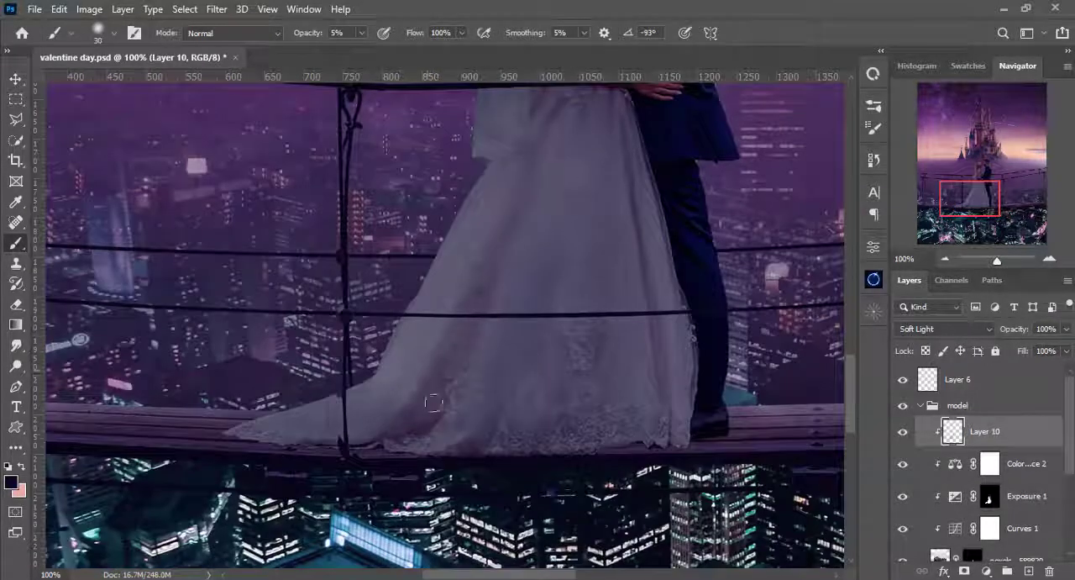
- Shade the bride's veil with a 20 px brush and the middle of the skirt at about 45 px, keeping 5% opacity
{"action": "scroll", "coordinate": [547, 379], "scroll_direction": "up", "scroll_amount": 5}
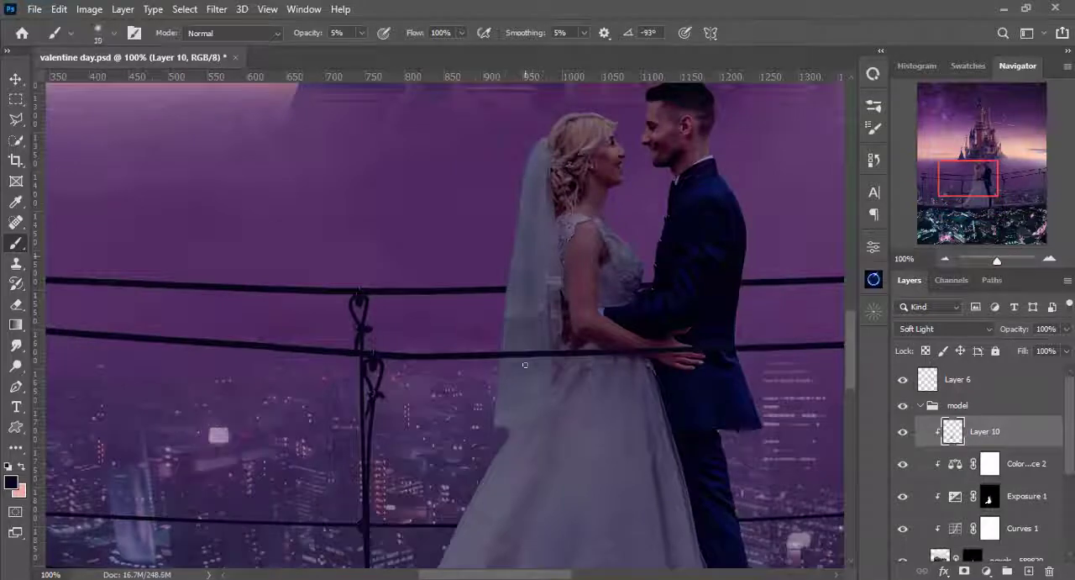
{"action": "left_click_drag", "start_coordinate": [501, 402], "coordinate": [520, 202]}
{"action": "key", "text": "bracketright"}
{"action": "key", "text": "bracketright"}
{"action": "key", "text": "bracketright"}
{"action": "key", "text": "bracketright"}
{"action": "key", "text": "bracketleft"}
{"action": "key", "text": "bracketleft"}
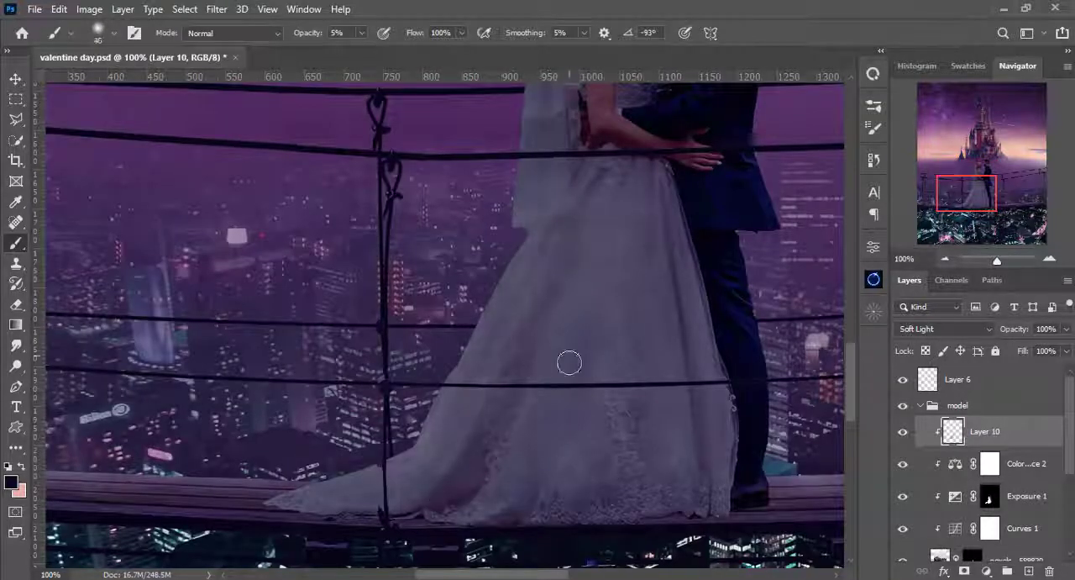
{"action": "key", "text": "ctrl+0"}
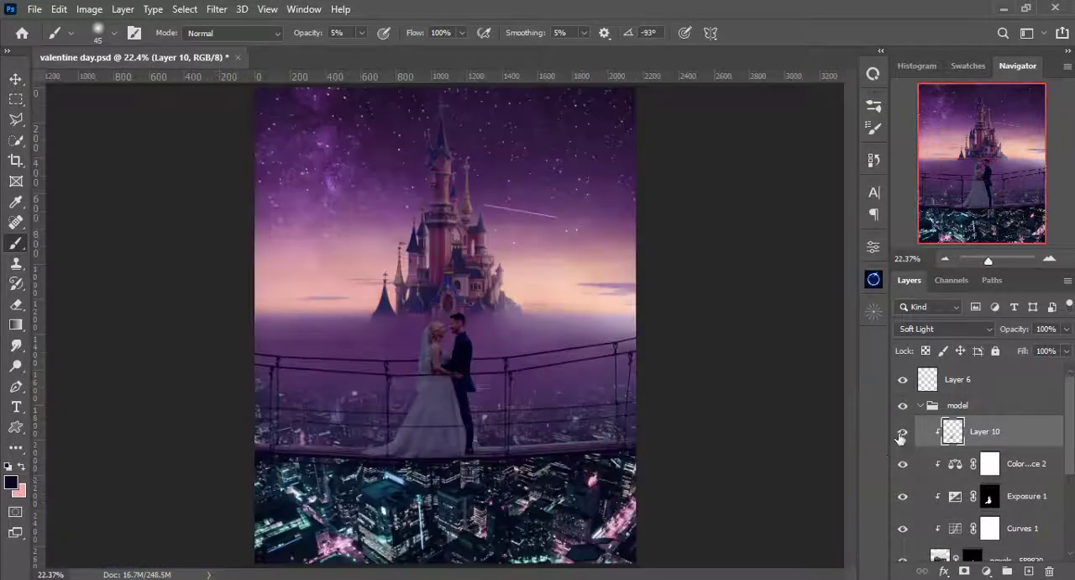
- Deepen the shading on the upper skirt with a 60 px brush and along the veil's lower edge at 20 px
{"action": "key", "text": "ctrl+plus"}
{"action": "key", "text": "ctrl+plus"}
{"action": "key", "text": "ctrl+plus"}
{"action": "left_click_drag", "start_coordinate": [442, 512], "coordinate": [449, 351]}
{"action": "key", "text": "bracketright"}
{"action": "key", "text": "ctrl+plus"}
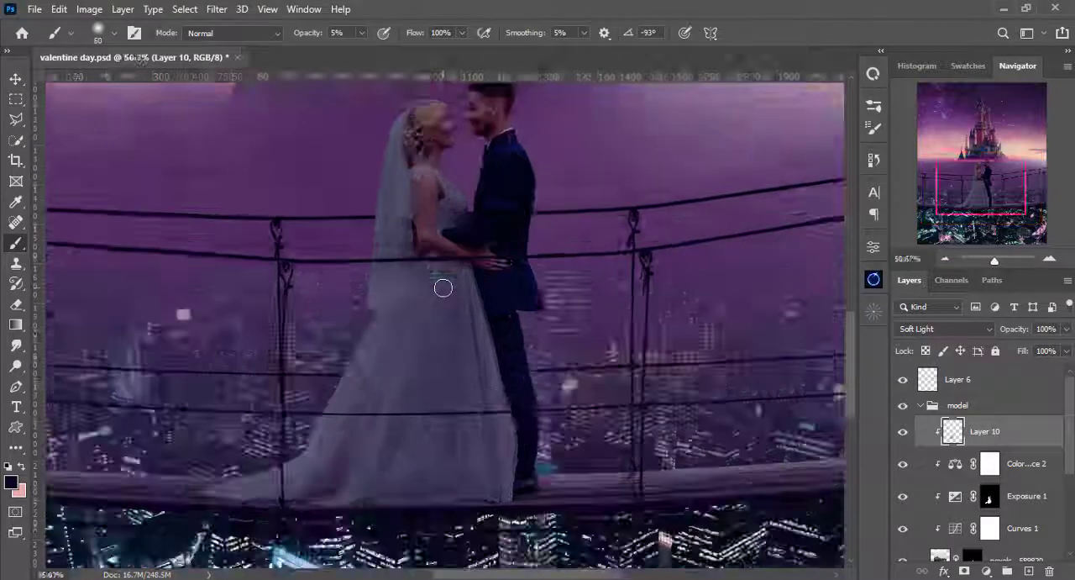
{"action": "key", "text": "ctrl+plus"}
{"action": "key", "text": "bracketleft"}
{"action": "key", "text": "bracketleft"}
{"action": "key", "text": "bracketleft"}
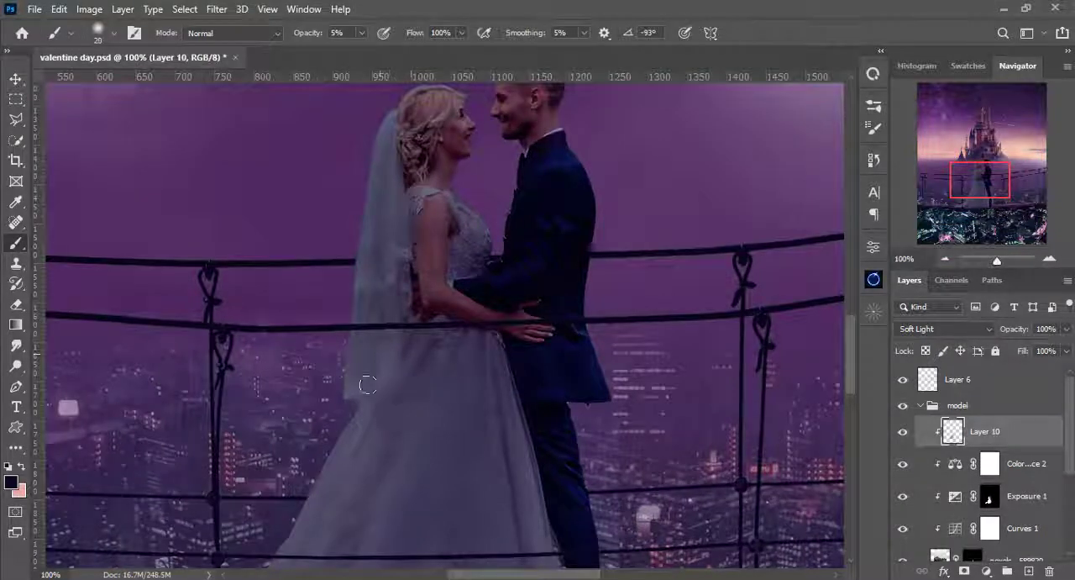
- Shade the veil's lower edge and the lower skirt at 5% opacity with brush sizes from 20 to 50 px
{"action": "key", "text": "bracketright"}
{"action": "key", "text": "bracketright"}
{"action": "key", "text": "bracketright"}
{"action": "key", "text": "bracketright"}
{"action": "key", "text": "bracketright"}
{"action": "scroll", "coordinate": [470, 387], "scroll_direction": "down", "scroll_amount": 3}
{"action": "key", "text": "bracketleft"}
{"action": "key", "text": "bracketleft"}
{"action": "key", "text": "bracketleft"}
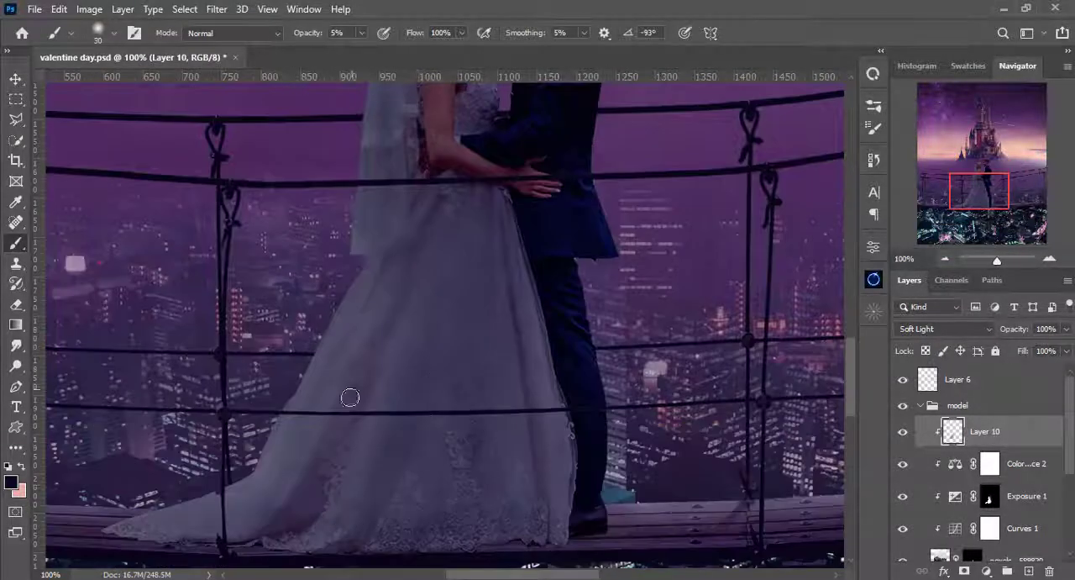
{"action": "key", "text": "ctrl+0"}
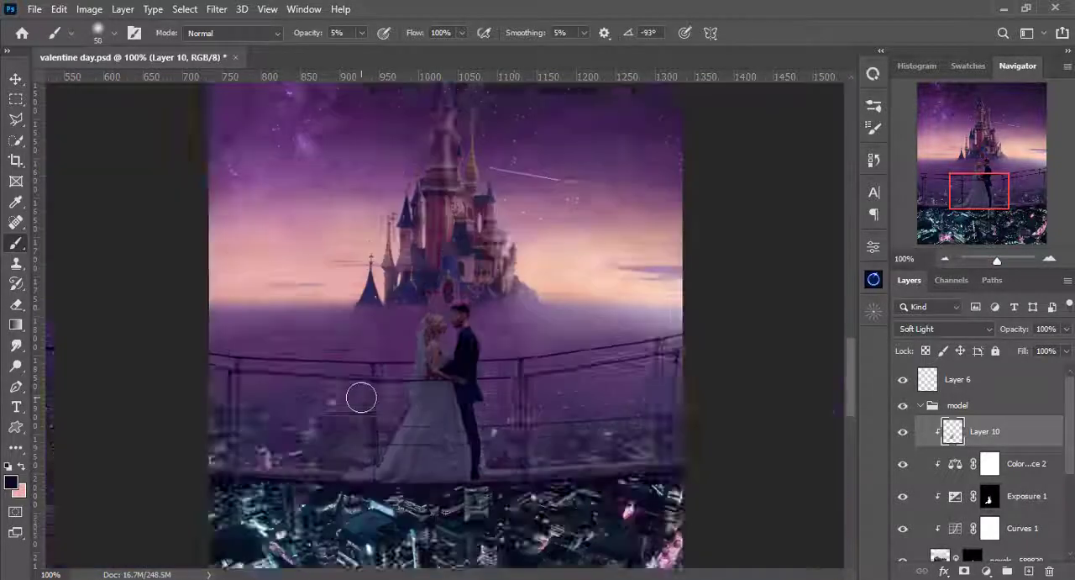
- Raise the brush opacity to 8% and deepen the folds of the upper skirt with a brush of about 25 px
{"action": "key", "text": "ctrl+plus"}
{"action": "key", "text": "ctrl+plus"}
{"action": "key", "text": "ctrl+plus"}
{"action": "key", "text": "ctrl+plus"}
{"action": "key", "text": "ctrl+plus"}
{"action": "key", "text": "ctrl+plus"}
{"action": "left_click_drag", "start_coordinate": [442, 433], "coordinate": [480, 283]}
{"action": "key", "text": "bracketleft"}
{"action": "key", "text": "bracketleft"}
{"action": "key", "text": "bracketleft"}
{"action": "key", "text": "bracketleft"}
{"action": "key", "text": "bracketleft"}
{"action": "key", "text": "bracketleft"}
{"action": "key", "text": "bracketleft"}
{"action": "left_click_drag", "start_coordinate": [336, 538], "coordinate": [347, 105]}
{"action": "left_click", "coordinate": [362, 33]}
{"action": "left_click_drag", "start_coordinate": [359, 51], "coordinate": [362, 51]}
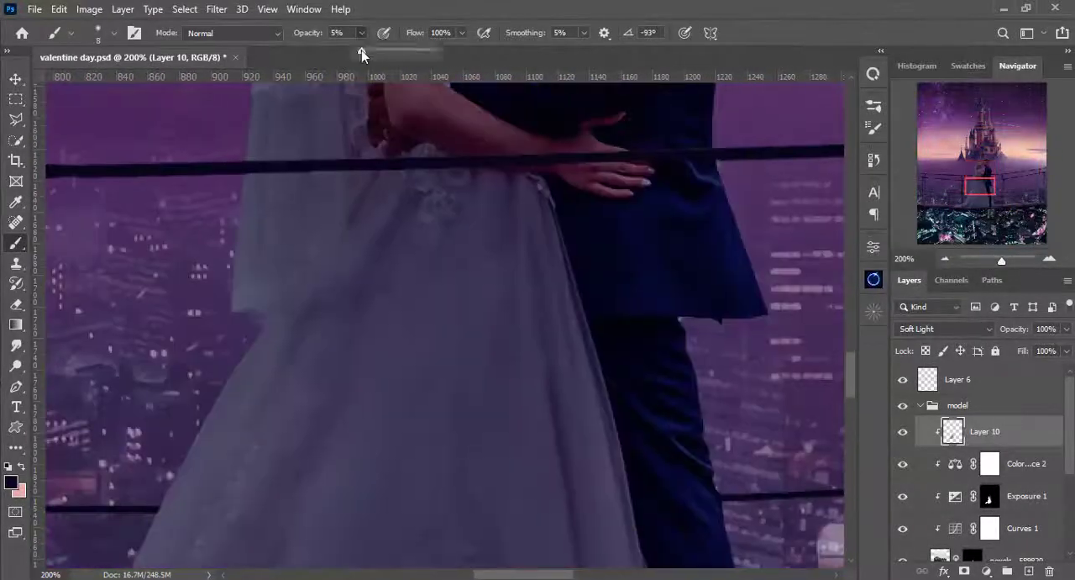
{"action": "left_click", "coordinate": [361, 32]}
{"action": "key", "text": "bracketright"}
{"action": "key", "text": "bracketright"}
{"action": "key", "text": "bracketright"}
{"action": "key", "text": "bracketright"}
{"action": "key", "text": "bracketleft"}
{"action": "key", "text": "bracketleft"}
{"action": "key", "text": "bracketleft"}
{"action": "key", "text": "bracketleft"}
{"action": "key", "text": "bracketright"}
{"action": "key", "text": "bracketright"}
{"action": "key", "text": "bracketright"}
{"action": "key", "text": "bracketright"}
{"action": "key", "text": "bracketright"}
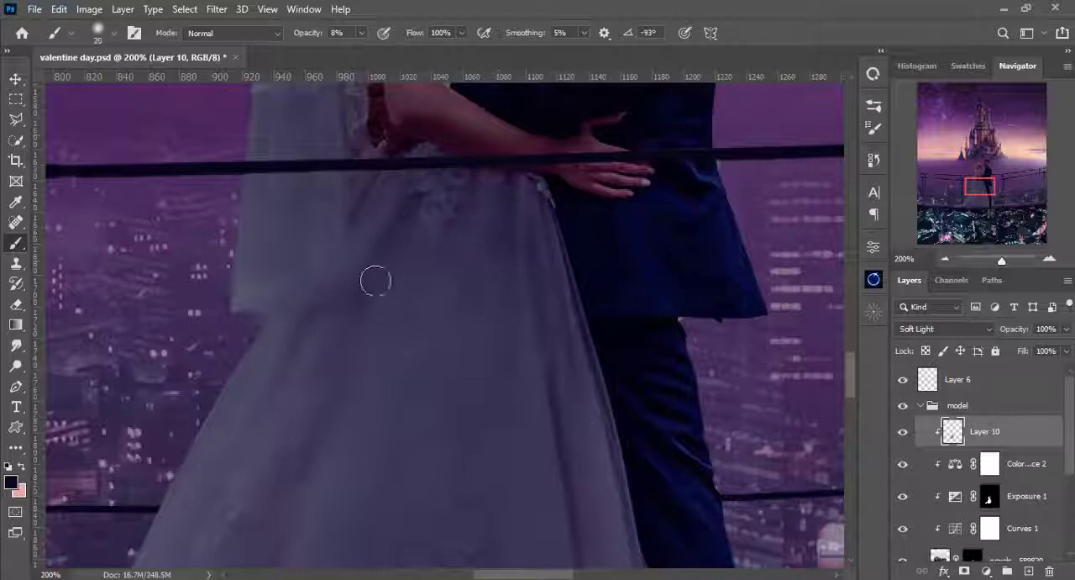
- Shade the middle and lower skirt on Layer 10 with 30 px and 25 px brushes at 8% opacity
{"action": "key", "text": "bracketright"}
{"action": "key", "text": "bracketright"}
{"action": "key", "text": "bracketright"}
{"action": "key", "text": "ctrl+minus"}
{"action": "key", "text": "ctrl+minus"}
{"action": "key", "text": "ctrl+minus"}
{"action": "key", "text": "ctrl+plus"}
{"action": "key", "text": "ctrl+plus"}
{"action": "key", "text": "ctrl+plus"}
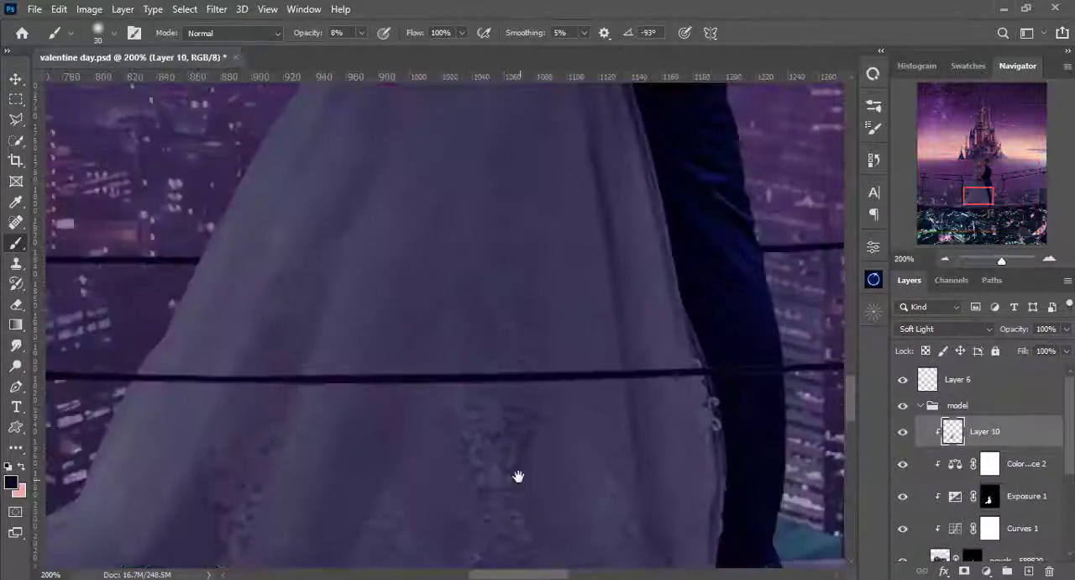
{"action": "left_click_drag", "start_coordinate": [515, 475], "coordinate": [486, 205]}
{"action": "key", "text": "ctrl+minus"}
{"action": "key", "text": "bracketleft"}
{"action": "key", "text": "bracketleft"}
{"action": "key", "text": "bracketleft"}
{"action": "key", "text": "bracketleft"}
{"action": "key", "text": "bracketleft"}
{"action": "scroll", "coordinate": [308, 320], "scroll_direction": "up", "scroll_amount": 3}
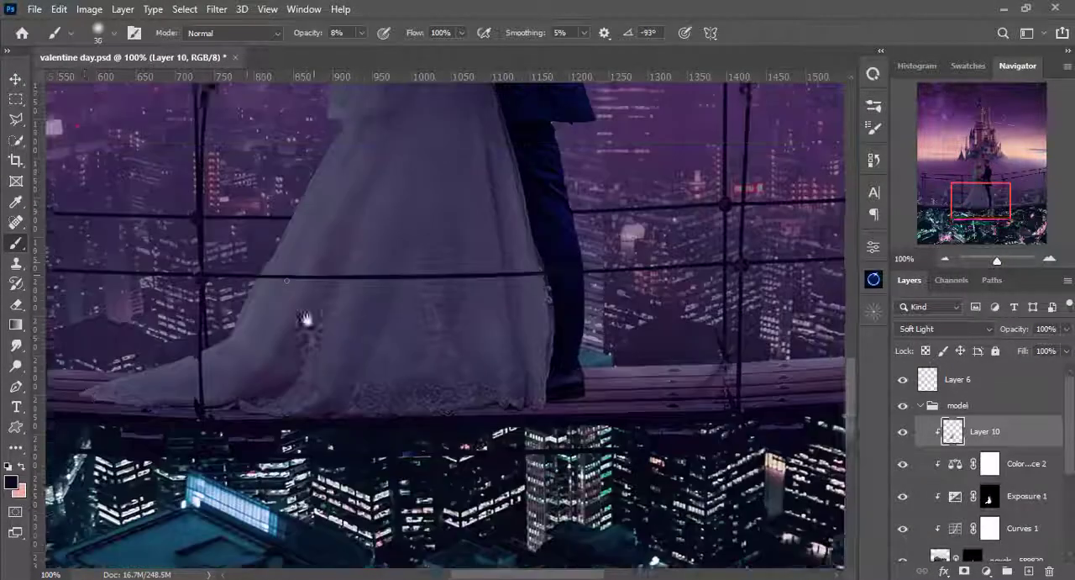
{"action": "key", "text": "bracketleft"}
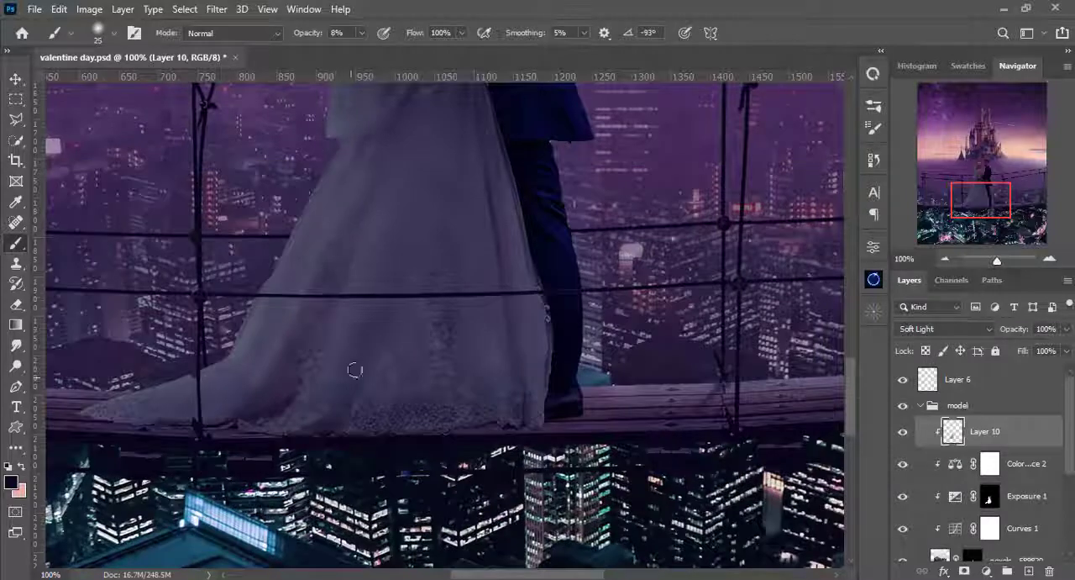
- Darken the skirt's hem and train at 8% opacity, varying the brush size between 25 and 50 px
{"action": "key", "text": "bracketright"}
{"action": "key", "text": "bracketright"}
{"action": "key", "text": "bracketright"}
{"action": "key", "text": "bracketright"}
{"action": "key", "text": "bracketleft"}
{"action": "key", "text": "bracketleft"}
{"action": "key", "text": "bracketleft"}
{"action": "key", "text": "bracketleft"}
{"action": "key", "text": "bracketleft"}
{"action": "mouse_move", "coordinate": [292, 410]}
{"action": "left_mouse_down"}
{"action": "mouse_move", "coordinate": [352, 370]}
{"action": "mouse_move", "coordinate": [355, 480]}
{"action": "left_mouse_up"}
{"action": "key", "text": "bracketright"}
{"action": "key", "text": "bracketright"}
{"action": "key", "text": "bracketright"}
{"action": "key", "text": "bracketright"}
{"action": "key", "text": "bracketright"}
{"action": "key", "text": "bracketright"}
{"action": "key", "text": "bracketleft"}
{"action": "key", "text": "bracketleft"}
- Lower the brush opacity to 4% and soften the shading across the skirt with a 40 px brush
{"action": "left_click", "coordinate": [361, 33]}
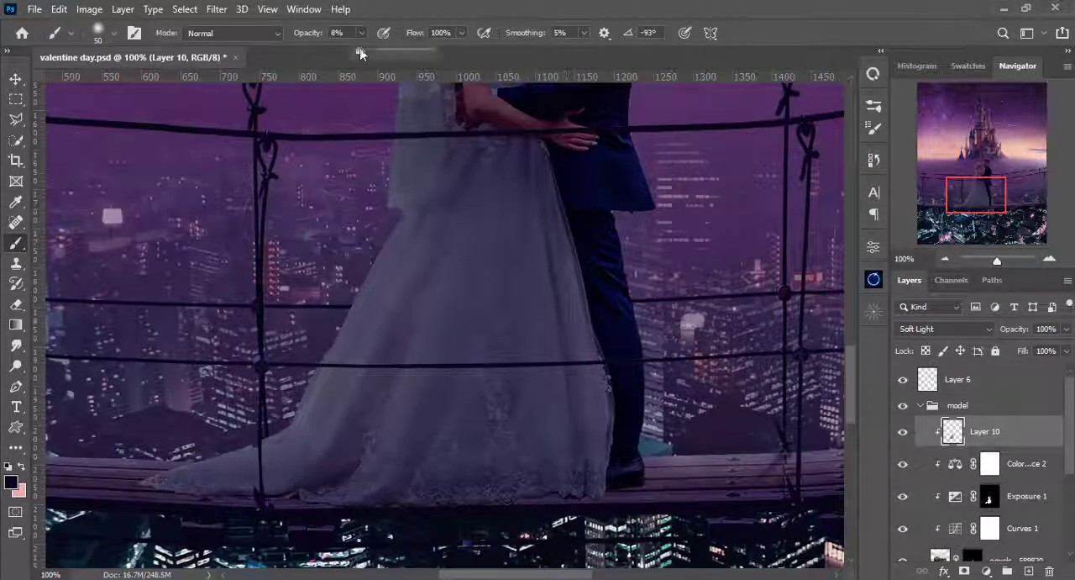
{"action": "left_click_drag", "start_coordinate": [360, 51], "coordinate": [356, 52]}
{"action": "left_click_drag", "start_coordinate": [487, 272], "coordinate": [451, 378]}
{"action": "key", "text": "bracketleft"}
{"action": "key", "text": "bracketleft"}
{"action": "key", "text": "bracketleft"}
{"action": "key", "text": "bracketleft"}
{"action": "key", "text": "bracketleft"}
{"action": "key", "text": "bracketleft"}
{"action": "key", "text": "bracketright"}
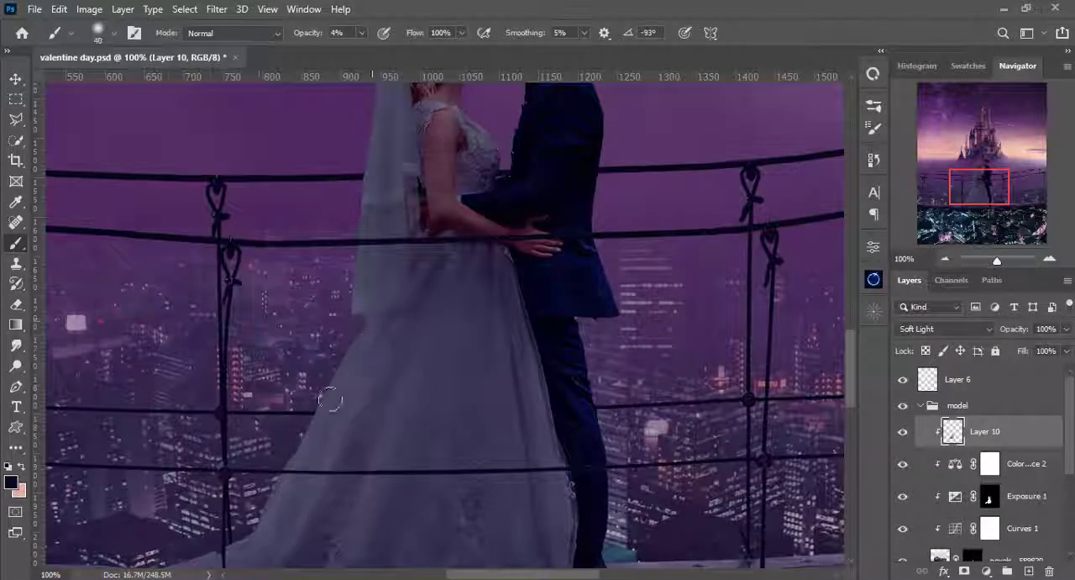
{"action": "key", "text": "ctrl+0"}
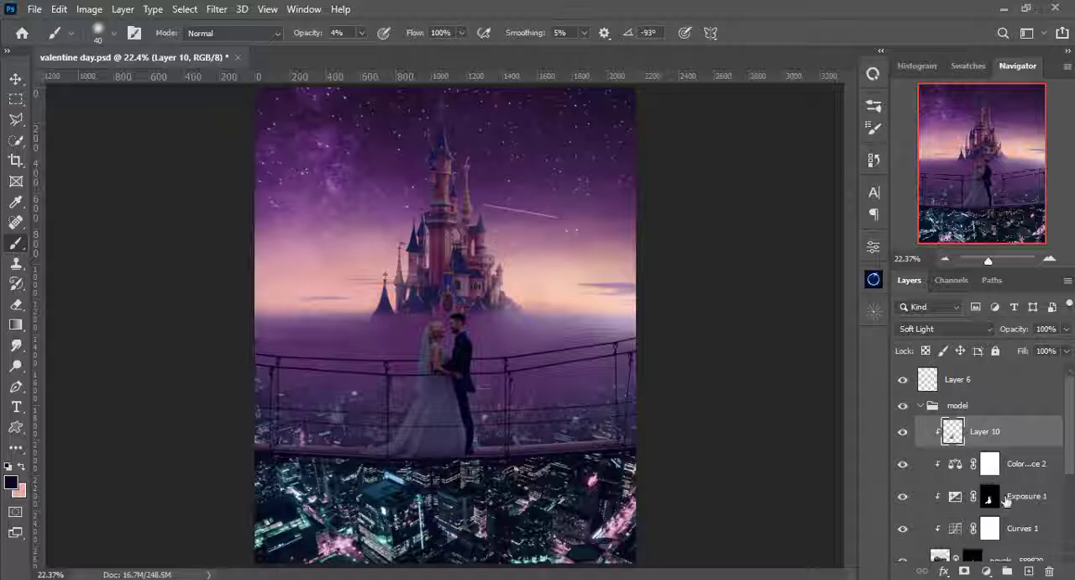
- Add a new layer above Layer 10, clip it to the couple, and sample the peach sky glow as the brush colour
{"action": "left_click", "coordinate": [1028, 572]}
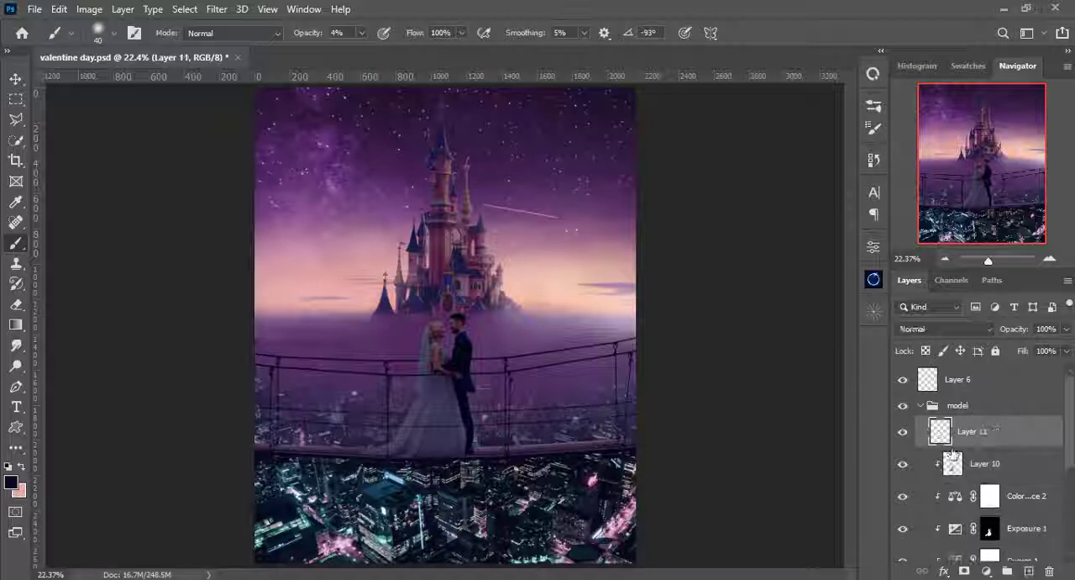
{"action": "left_click", "coordinate": [950, 440], "text": "alt"}
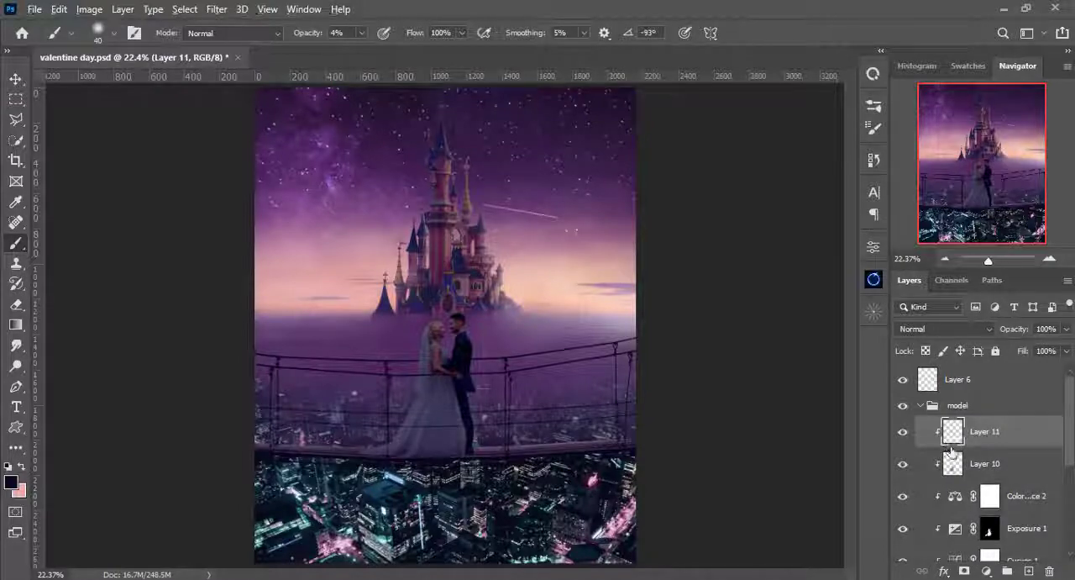
{"action": "left_click", "coordinate": [517, 290], "text": "alt"}
{"action": "scroll", "coordinate": [430, 414], "scroll_direction": "up", "scroll_amount": 5}
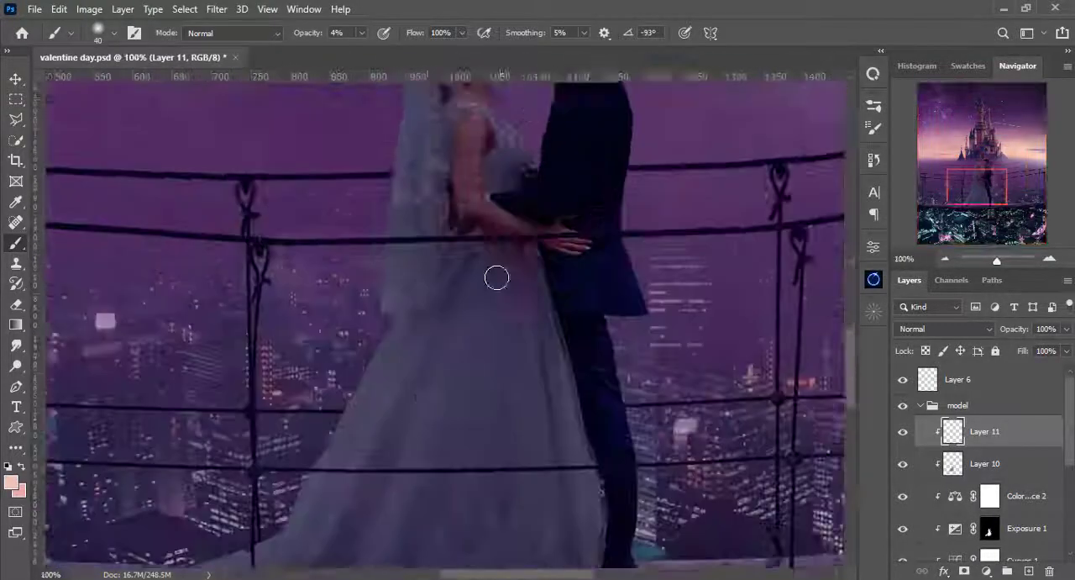
- Paint a light glow on the dress with a 25 px brush at 4% opacity and set Layer 11 to Soft Light
{"action": "key", "text": "["}
{"action": "key", "text": "["}
{"action": "key", "text": "["}
{"action": "mouse_move", "coordinate": [428, 398]}
{"action": "left_mouse_down"}
{"action": "mouse_move", "coordinate": [445, 281]}
{"action": "mouse_move", "coordinate": [435, 321]}
{"action": "left_mouse_up"}
{"action": "key", "text": "ctrl+plus"}
{"action": "left_click", "coordinate": [946, 330]}
{"action": "left_click", "coordinate": [931, 397]}
{"action": "key", "text": "ctrl+minus"}
- On Layer 10, pick a dark swatch colour and shade the lower skirt and train at 4% opacity, enlarging the brush to 45 px
{"action": "left_click", "coordinate": [985, 464]}
{"action": "left_click", "coordinate": [968, 65]}
{"action": "left_click", "coordinate": [922, 116]}
{"action": "left_click", "coordinate": [1018, 65]}
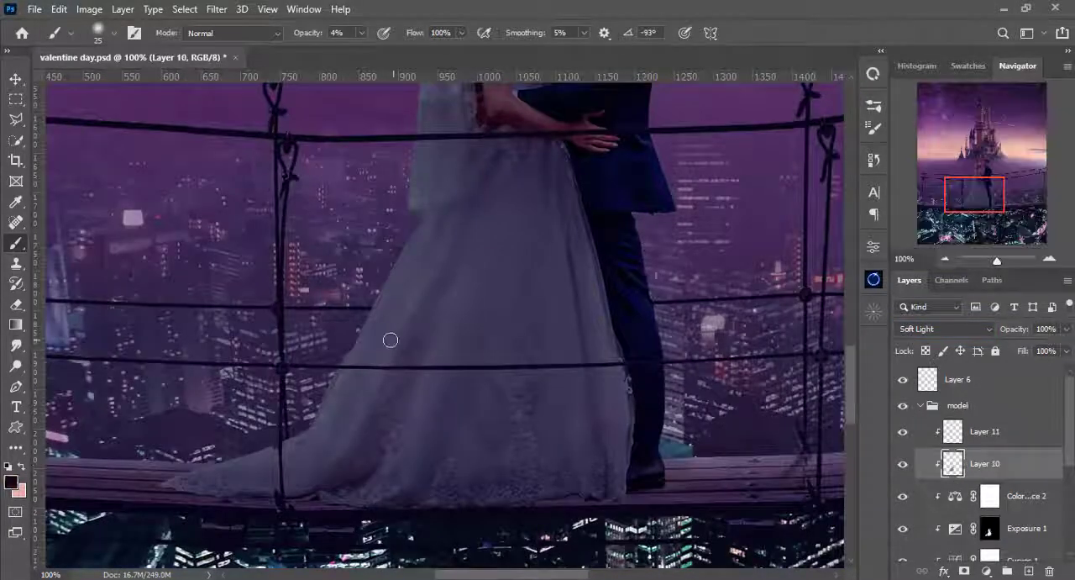
{"action": "key", "text": "]"}
{"action": "key", "text": "]"}
{"action": "mouse_move", "coordinate": [351, 432]}
{"action": "left_mouse_down"}
{"action": "mouse_move", "coordinate": [426, 253]}
{"action": "mouse_move", "coordinate": [395, 446]}
{"action": "left_mouse_up"}
{"action": "key", "text": "]"}
{"action": "key", "text": "]"}
{"action": "left_click_drag", "start_coordinate": [563, 462], "coordinate": [327, 445]}
{"action": "mouse_move", "coordinate": [440, 280]}
{"action": "left_mouse_down"}
{"action": "mouse_move", "coordinate": [437, 482]}
{"action": "mouse_move", "coordinate": [458, 253]}
{"action": "left_mouse_up"}
{"action": "left_click_drag", "start_coordinate": [432, 429], "coordinate": [403, 268]}
- Return to Layer 11 and sample the peach glow of the sky as the brush colour
{"action": "left_click", "coordinate": [984, 431]}
{"action": "left_click_drag", "start_coordinate": [828, 181], "coordinate": [526, 555]}
{"action": "left_click", "coordinate": [664, 219], "text": "alt"}
{"action": "left_click_drag", "start_coordinate": [361, 521], "coordinate": [521, 322]}
{"action": "key", "text": "ctrl+plus"}
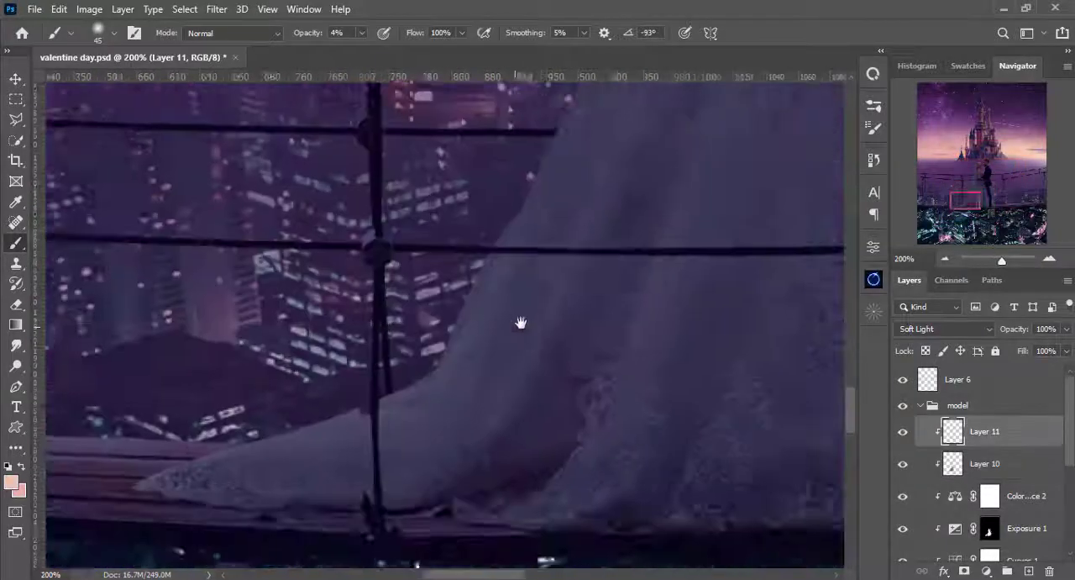
- Paint a thin peach rim highlight down the skirt's outer left edge with a 15 px brush at 18% opacity
{"action": "key", "text": "["}
{"action": "key", "text": "["}
{"action": "key", "text": "["}
{"action": "key", "text": "["}
{"action": "key", "text": "["}
{"action": "key", "text": "["}
{"action": "key", "text": "["}
{"action": "left_click_drag", "start_coordinate": [524, 218], "coordinate": [470, 421]}
{"action": "left_click", "coordinate": [362, 33]}
{"action": "left_click", "coordinate": [370, 52]}
{"action": "mouse_move", "coordinate": [489, 272]}
{"action": "left_mouse_down"}
{"action": "mouse_move", "coordinate": [523, 188]}
{"action": "mouse_move", "coordinate": [343, 516]}
{"action": "left_mouse_up"}
{"action": "mouse_move", "coordinate": [344, 516]}
{"action": "left_mouse_down"}
{"action": "mouse_move", "coordinate": [389, 389]}
{"action": "mouse_move", "coordinate": [562, 134]}
{"action": "left_mouse_up"}
{"action": "left_click_drag", "start_coordinate": [563, 135], "coordinate": [473, 300]}
{"action": "left_click_drag", "start_coordinate": [440, 401], "coordinate": [459, 300]}
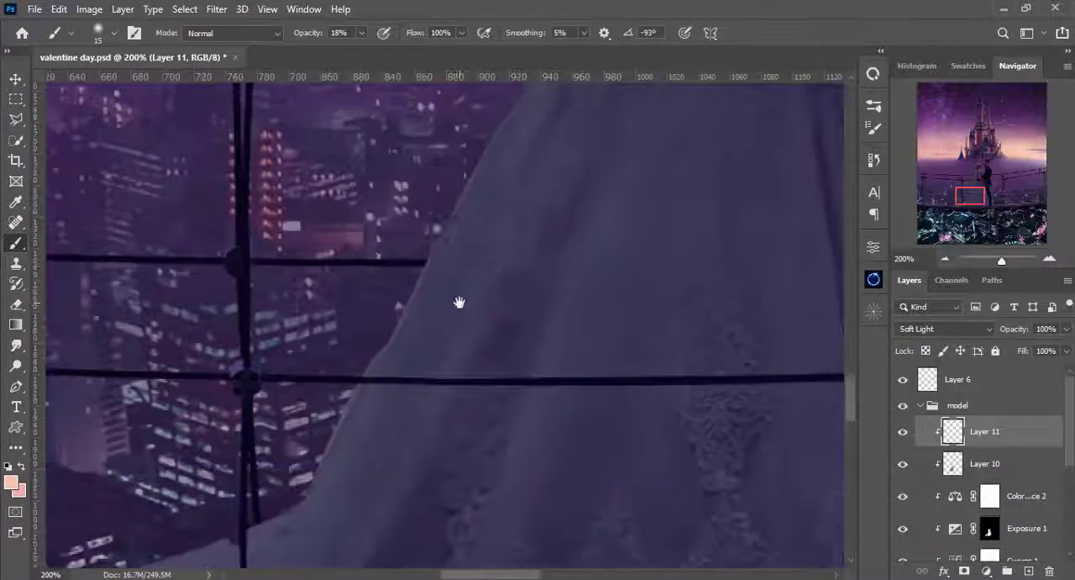
{"action": "key", "text": "["}
{"action": "key", "text": "["}
{"action": "key", "text": "["}
{"action": "mouse_move", "coordinate": [399, 352]}
{"action": "left_mouse_down"}
{"action": "mouse_move", "coordinate": [385, 465]}
{"action": "mouse_move", "coordinate": [419, 282]}
{"action": "left_mouse_up"}
- Lower the brush opacity to 8% and highlight the left skirt folds with a 15 px brush
{"action": "key", "text": "0"}
{"action": "key", "text": "8"}
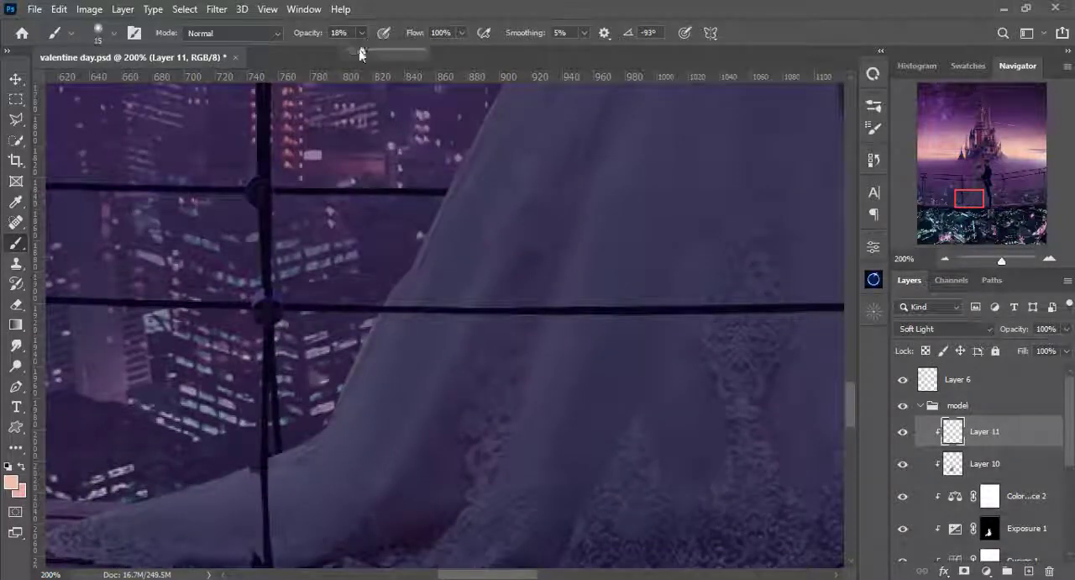
{"action": "left_click_drag", "start_coordinate": [530, 208], "coordinate": [488, 390]}
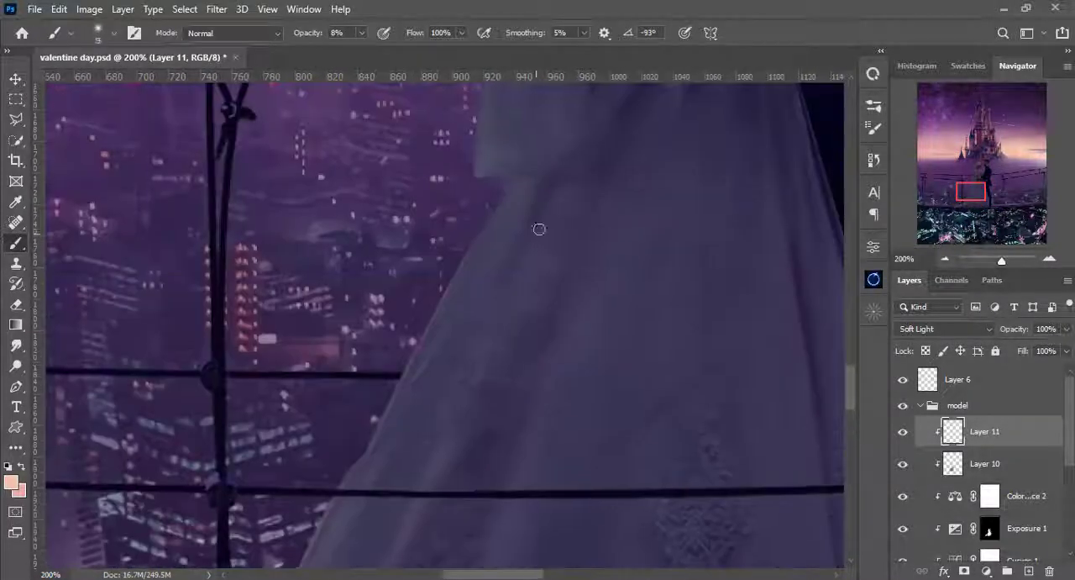
{"action": "key", "text": "]"}
{"action": "key", "text": "]"}
{"action": "mouse_move", "coordinate": [537, 229]}
{"action": "left_mouse_down"}
{"action": "mouse_move", "coordinate": [432, 480]}
{"action": "mouse_move", "coordinate": [456, 346]}
{"action": "left_mouse_up"}
{"action": "left_click_drag", "start_coordinate": [448, 409], "coordinate": [450, 289]}
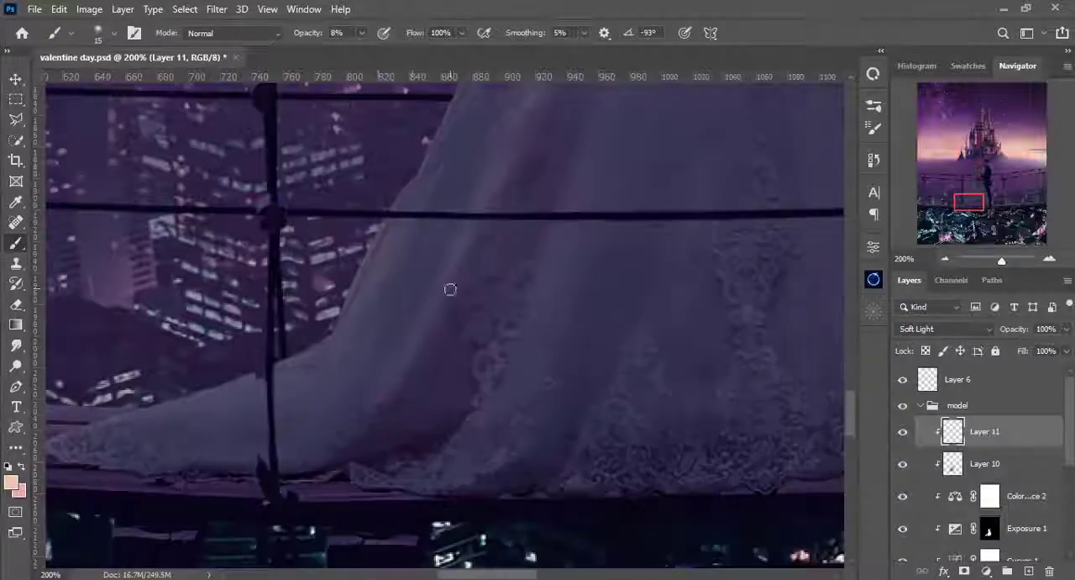
- Build up a peach highlight along the long left fold from below the veil to the train at 8% opacity
{"action": "left_click_drag", "start_coordinate": [518, 128], "coordinate": [434, 286]}
{"action": "mouse_move", "coordinate": [408, 367]}
{"action": "left_mouse_down"}
{"action": "mouse_move", "coordinate": [440, 277]}
{"action": "mouse_move", "coordinate": [329, 507]}
{"action": "left_mouse_up"}
{"action": "mouse_move", "coordinate": [329, 508]}
{"action": "left_mouse_down"}
{"action": "mouse_move", "coordinate": [367, 366]}
{"action": "mouse_move", "coordinate": [319, 538]}
{"action": "left_mouse_up"}
{"action": "left_click_drag", "start_coordinate": [503, 98], "coordinate": [444, 288]}
{"action": "left_click_drag", "start_coordinate": [426, 348], "coordinate": [553, 97]}
{"action": "key", "text": "["}
{"action": "left_click_drag", "start_coordinate": [329, 432], "coordinate": [272, 552]}
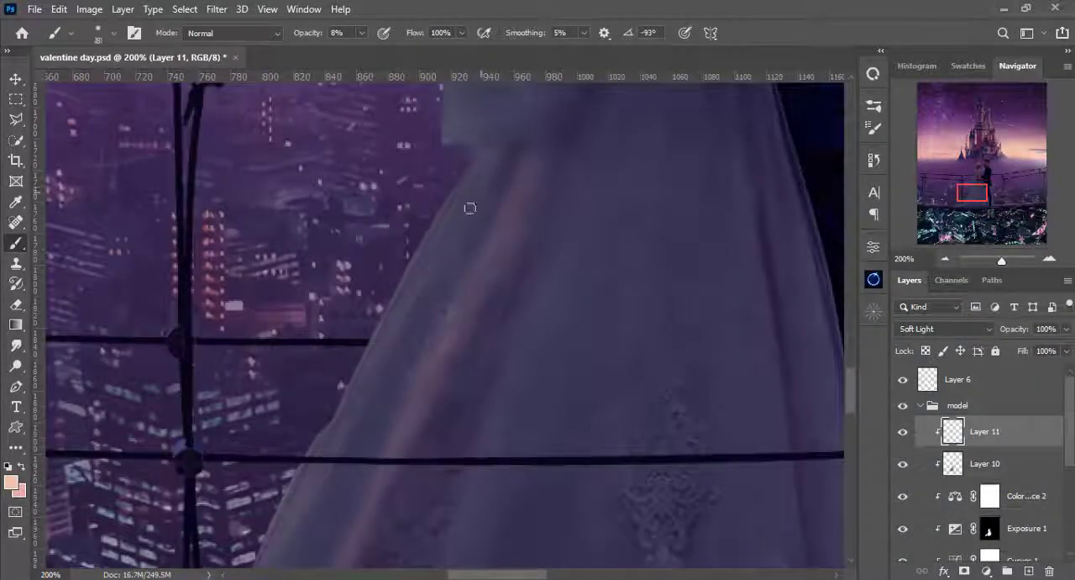
- Spread the peach glow over the left skirt folds with 30 px and 20 px brushes at 8% opacity
{"action": "left_click_drag", "start_coordinate": [511, 162], "coordinate": [445, 487]}
{"action": "key", "text": "ctrl+minus"}
{"action": "left_click_drag", "start_coordinate": [453, 132], "coordinate": [440, 297]}
{"action": "key", "text": "]"}
{"action": "key", "text": "]"}
{"action": "key", "text": "]"}
{"action": "key", "text": "]"}
{"action": "left_click_drag", "start_coordinate": [403, 425], "coordinate": [423, 290]}
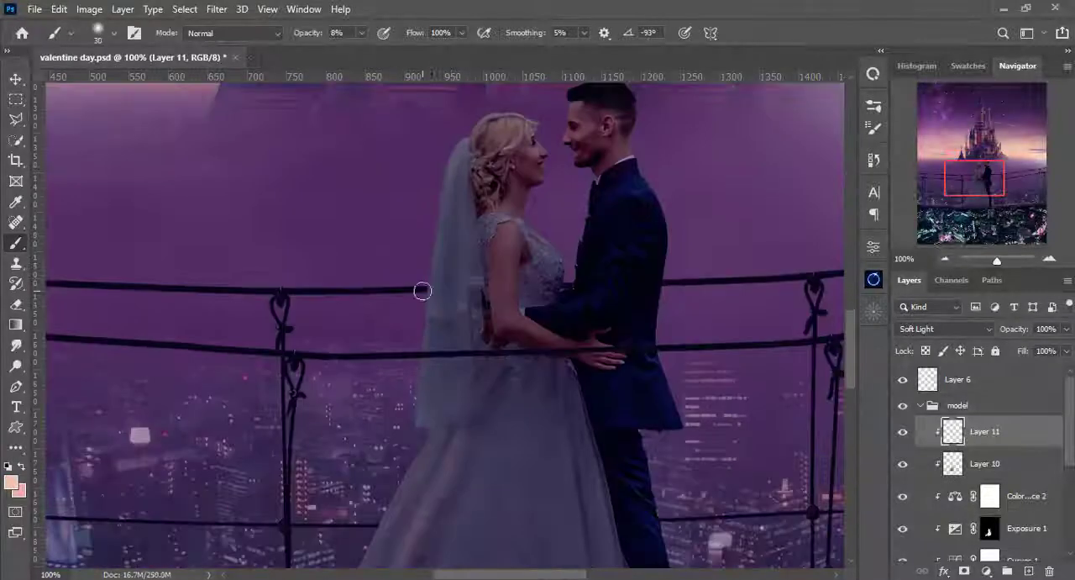
{"action": "key", "text": "["}
{"action": "key", "text": "["}
{"action": "key", "text": "["}
{"action": "key", "text": "["}
{"action": "key", "text": "["}
{"action": "key", "text": "["}
{"action": "left_click_drag", "start_coordinate": [483, 483], "coordinate": [493, 260]}
{"action": "key", "text": "]"}
{"action": "key", "text": "]"}
{"action": "key", "text": "]"}
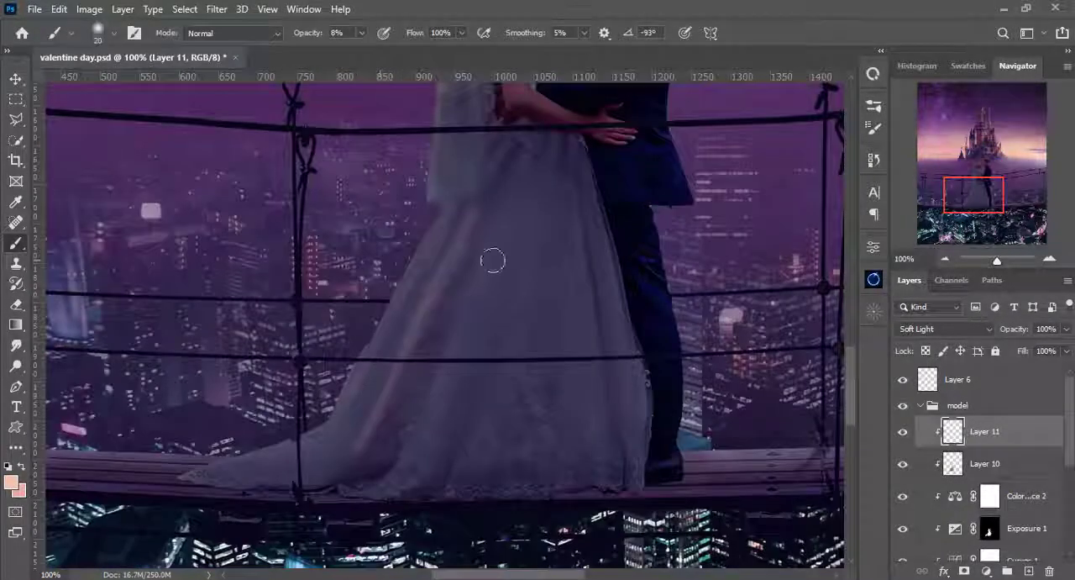
- Highlight the skirt's right lace edge and the fine left folds with a 10 px brush at 8% opacity
{"action": "key", "text": "["}
{"action": "key", "text": "bracketleft"}
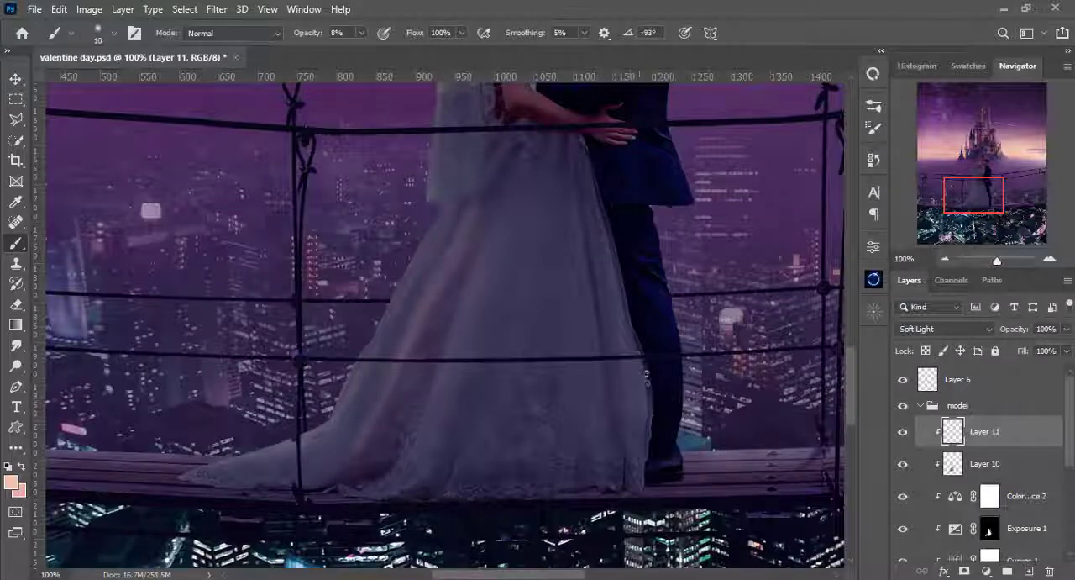
{"action": "left_click_drag", "start_coordinate": [647, 376], "coordinate": [618, 254]}
{"action": "left_click_drag", "start_coordinate": [474, 205], "coordinate": [463, 291]}
{"action": "left_click_drag", "start_coordinate": [430, 443], "coordinate": [470, 347]}
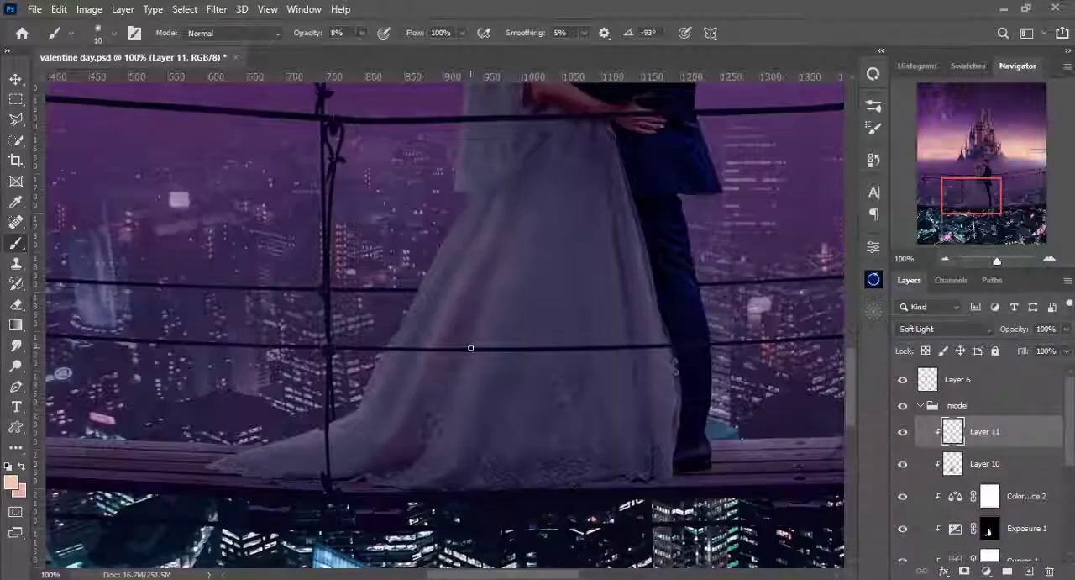
- Strengthen the glow on the long left skirt fold with a brush of about 25 px at 14% opacity
{"action": "left_click_drag", "start_coordinate": [499, 202], "coordinate": [391, 437]}
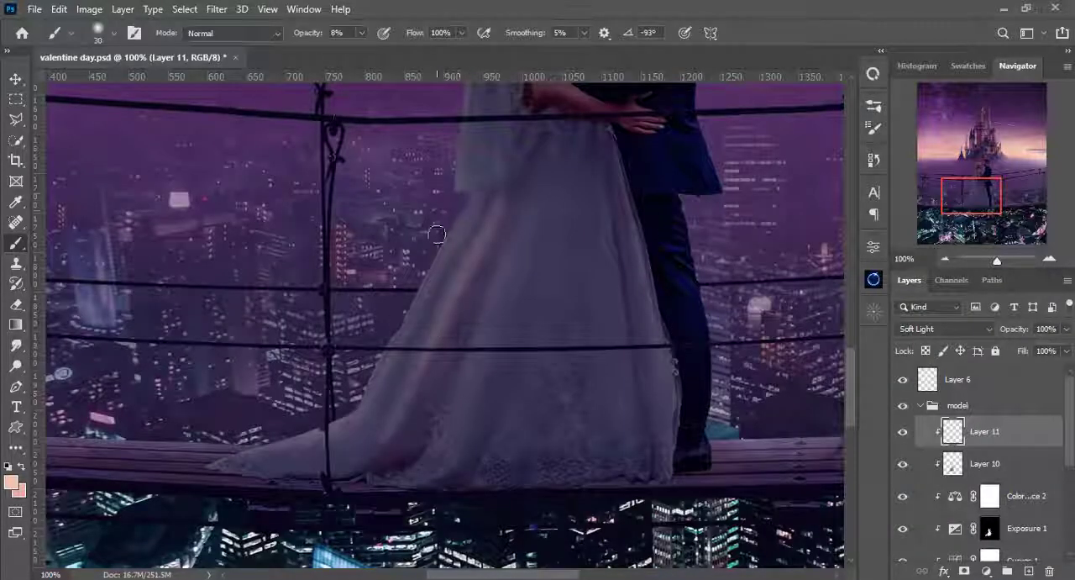
{"action": "key", "text": "bracketleft"}
{"action": "key", "text": "2"}
{"action": "key", "text": "4"}
{"action": "right_click", "coordinate": [403, 362]}
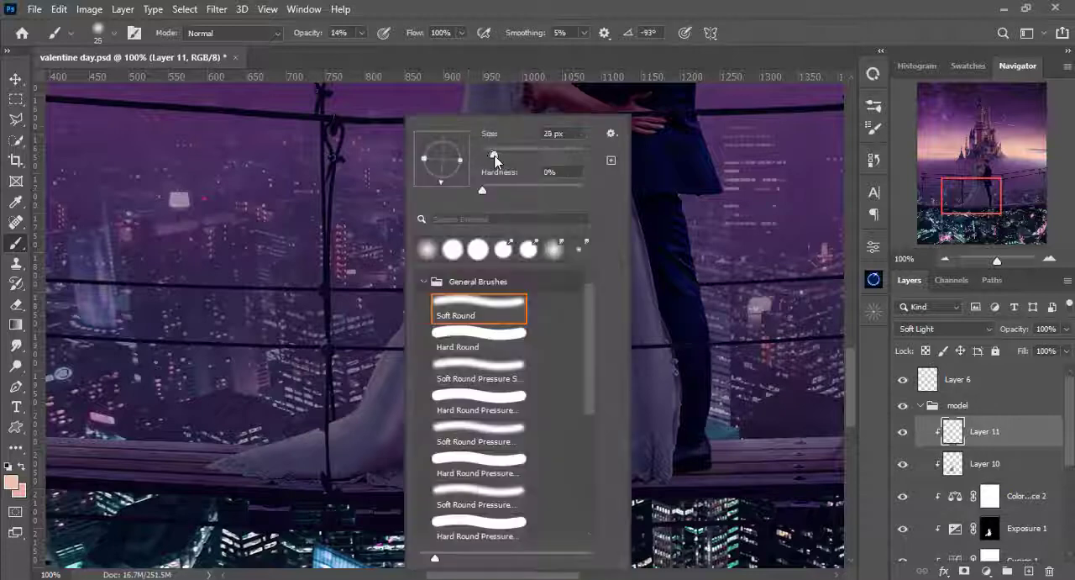
{"action": "left_click_drag", "start_coordinate": [493, 156], "coordinate": [496, 156]}
- Set the brush opacity to 8% and lighten the middle of the skirt with a 35 px brush
{"action": "left_click", "coordinate": [361, 33]}
{"action": "left_click_drag", "start_coordinate": [369, 54], "coordinate": [357, 54]}
{"action": "key", "text": "bracketright"}
{"action": "key", "text": "bracketright"}
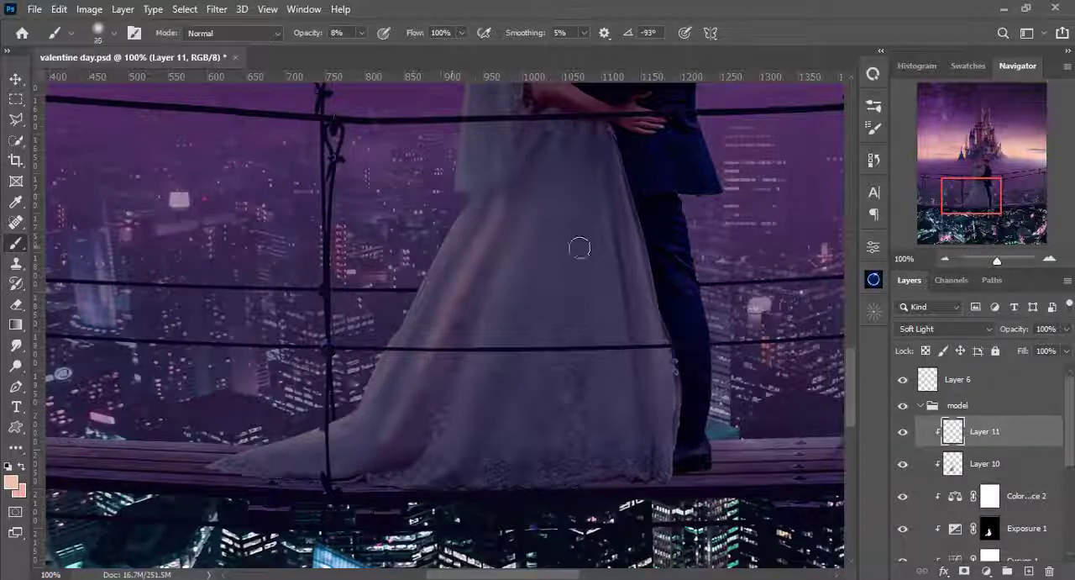
- Brighten the left edge of the skirt near the train with a 25 px brush at 12% opacity
{"action": "scroll", "coordinate": [499, 269], "scroll_direction": "up", "scroll_amount": 5}
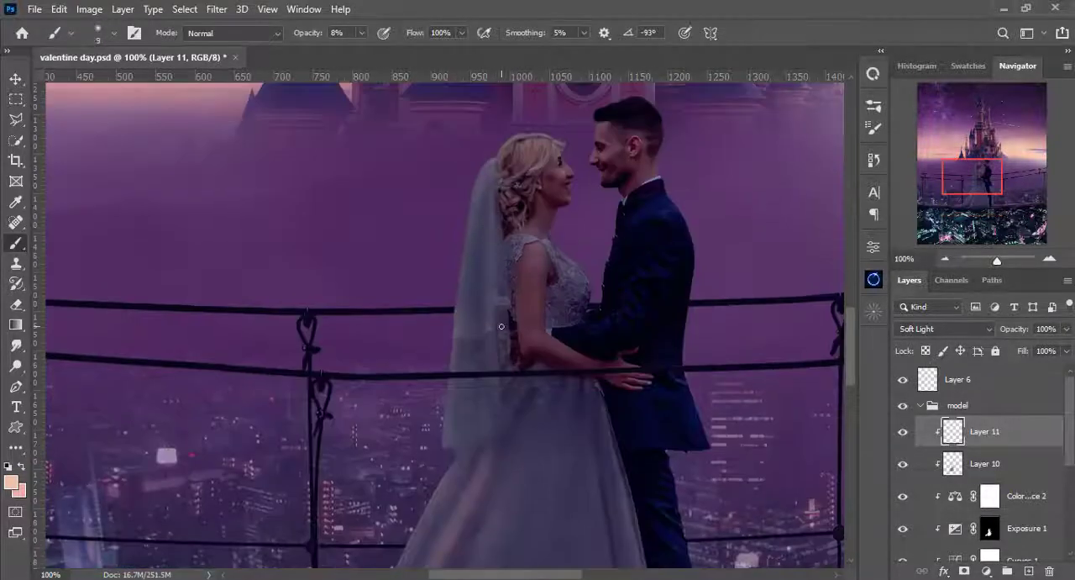
{"action": "key", "text": "ctrl+0"}
{"action": "key", "text": "ctrl+1"}
{"action": "left_click_drag", "start_coordinate": [496, 504], "coordinate": [473, 311]}
{"action": "left_click_drag", "start_coordinate": [472, 479], "coordinate": [498, 210]}
{"action": "key", "text": "0"}
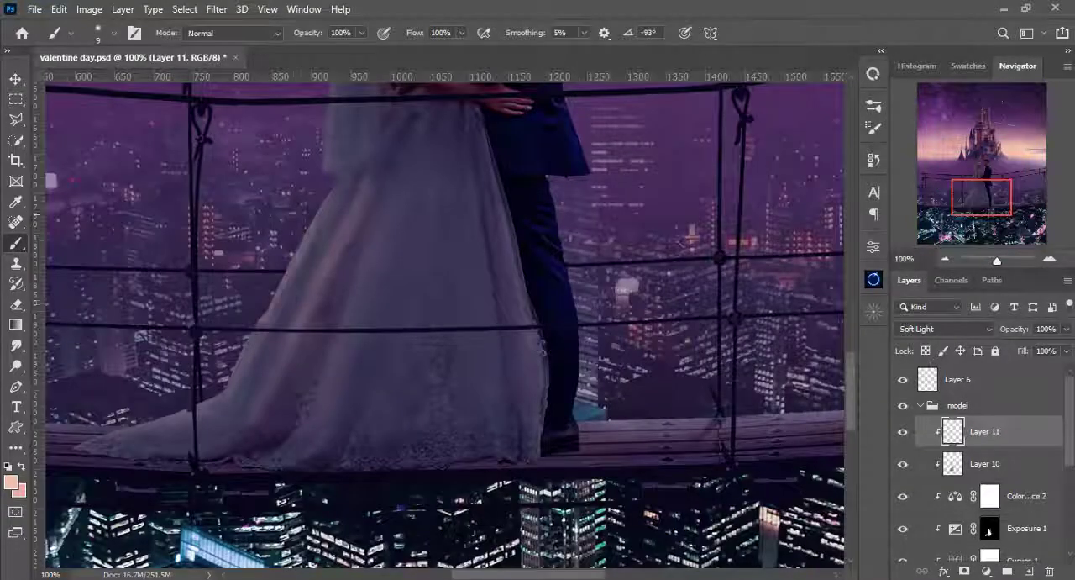
{"action": "key", "text": "bracketright"}
{"action": "key", "text": "bracketright"}
{"action": "key", "text": "bracketright"}
{"action": "key", "text": "bracketright"}
{"action": "key", "text": "1"}
{"action": "key", "text": "2"}
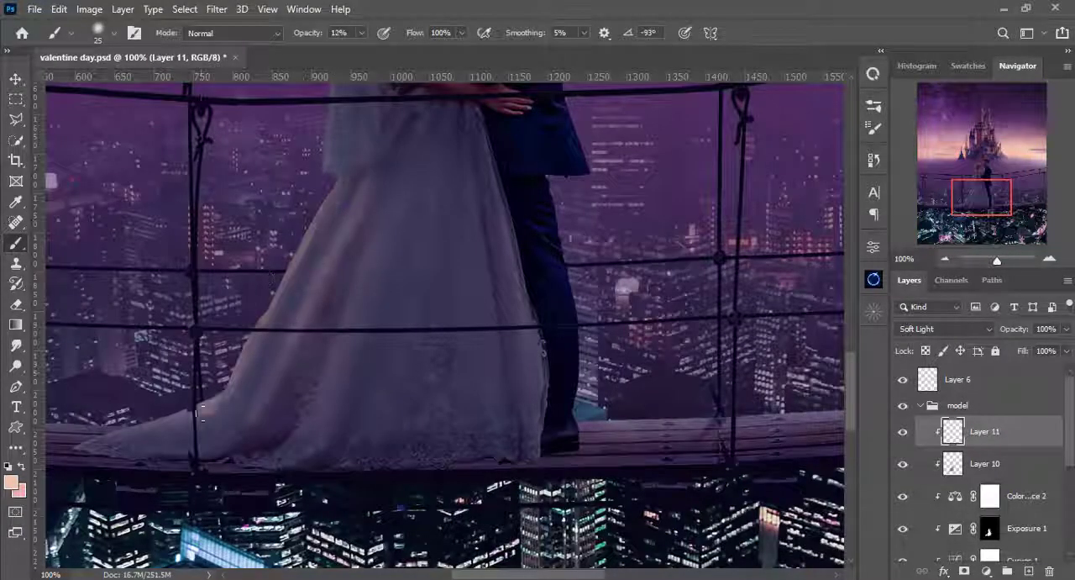
- Paint a strong peach rim along the left edge of the veil with a 25 px brush at 100% opacity
{"action": "scroll", "coordinate": [351, 291], "scroll_direction": "up", "scroll_amount": 6}
{"action": "key", "text": "0"}
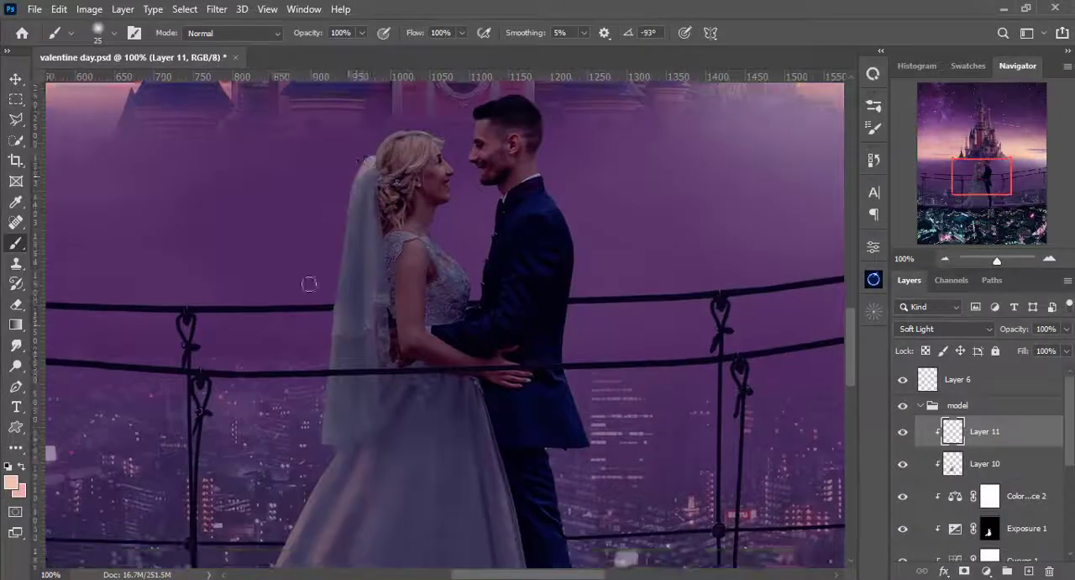
{"action": "left_click_drag", "start_coordinate": [346, 215], "coordinate": [348, 281]}
{"action": "left_click_drag", "start_coordinate": [571, 311], "coordinate": [434, 173]}
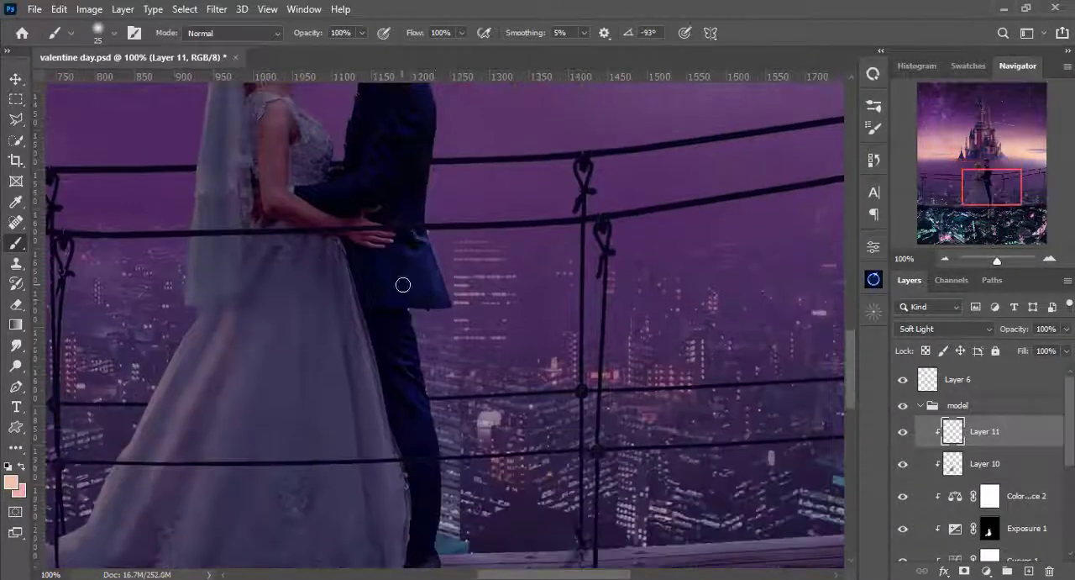
- Lighten the groom's suit with a 42 px brush at 100% flow, using 9% and 16% opacity
{"action": "left_click_drag", "start_coordinate": [404, 285], "coordinate": [399, 171]}
{"action": "scroll", "coordinate": [440, 407], "scroll_direction": "up", "scroll_amount": 5}
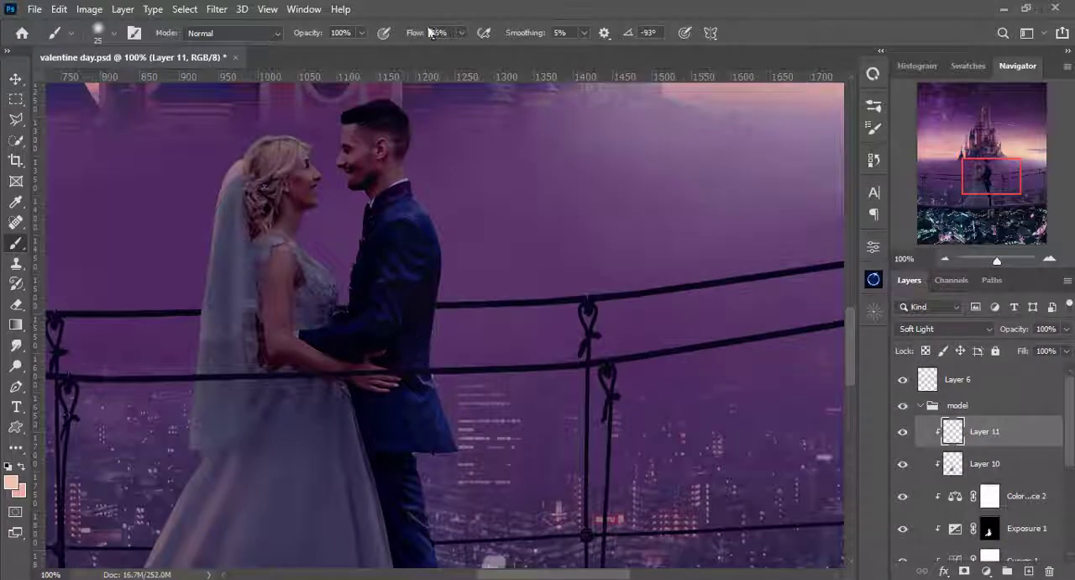
{"action": "left_click_drag", "start_coordinate": [431, 32], "coordinate": [460, 32]}
{"action": "left_click", "coordinate": [362, 33]}
{"action": "left_click_drag", "start_coordinate": [369, 48], "coordinate": [295, 49]}
{"action": "right_click", "coordinate": [432, 136]}
{"action": "left_click_drag", "start_coordinate": [468, 167], "coordinate": [474, 167]}
{"action": "left_click_drag", "start_coordinate": [419, 541], "coordinate": [411, 376]}
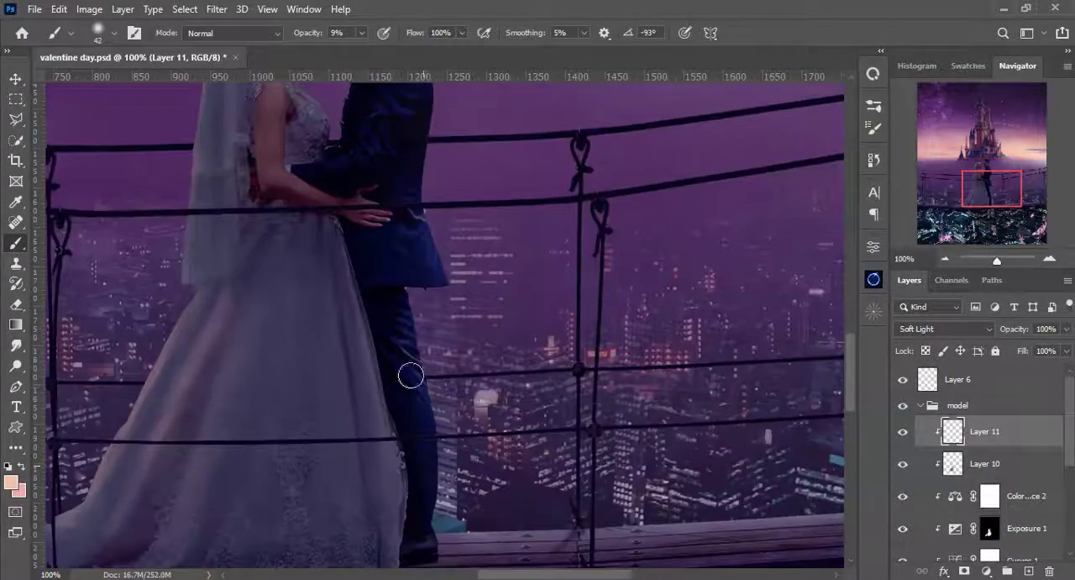
{"action": "key", "text": "1"}
{"action": "key", "text": "6"}
- Set the brush opacity to 4% and shade the bride's upper arm on Layer 10 with the dark colour
{"action": "scroll", "coordinate": [399, 387], "scroll_direction": "up", "scroll_amount": 3}
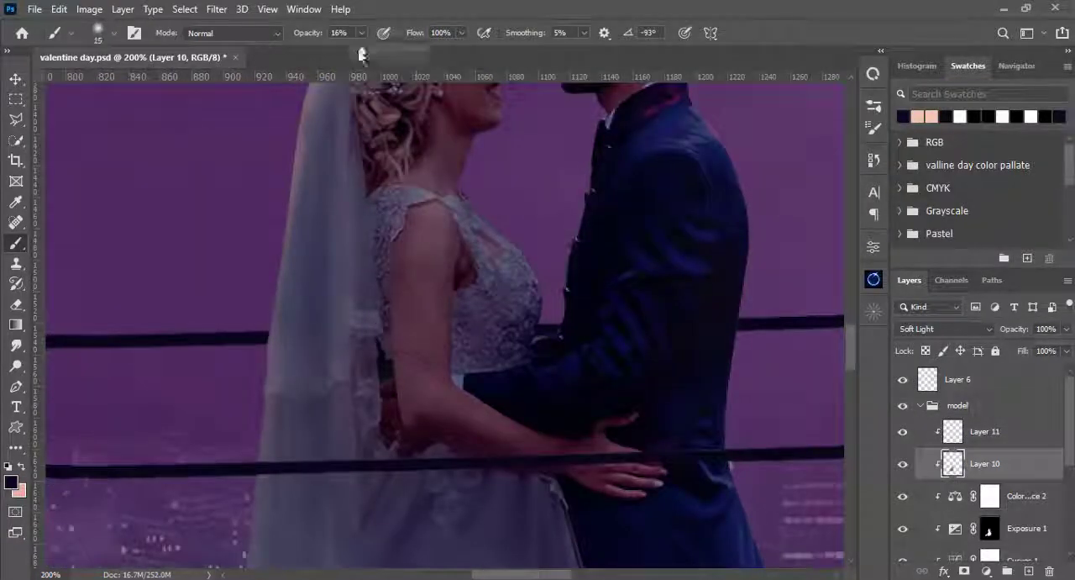
{"action": "left_click_drag", "start_coordinate": [362, 52], "coordinate": [357, 50]}
{"action": "left_click", "coordinate": [362, 32]}
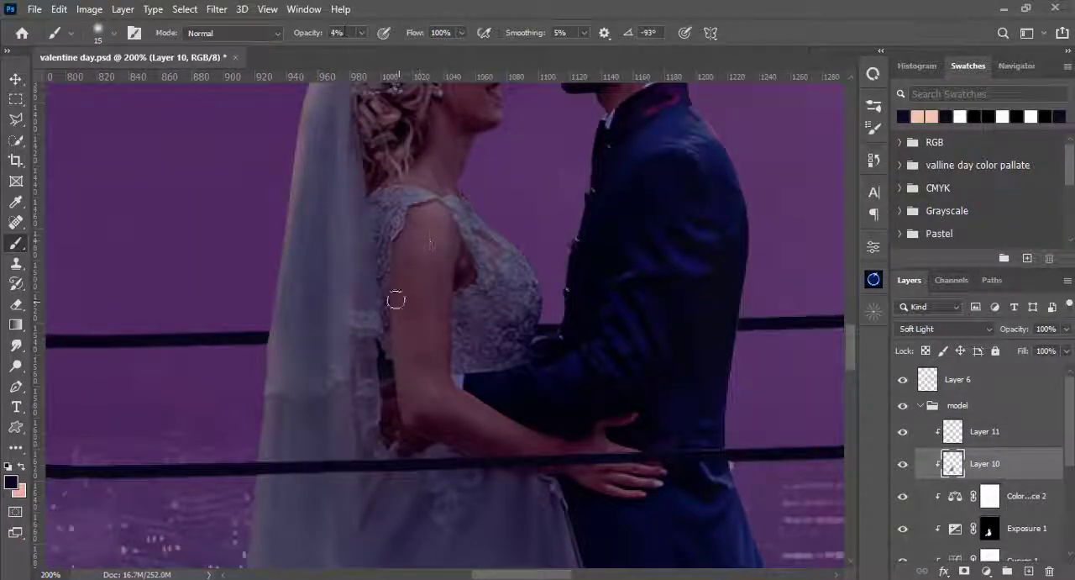
{"action": "key", "text": "bracketright"}
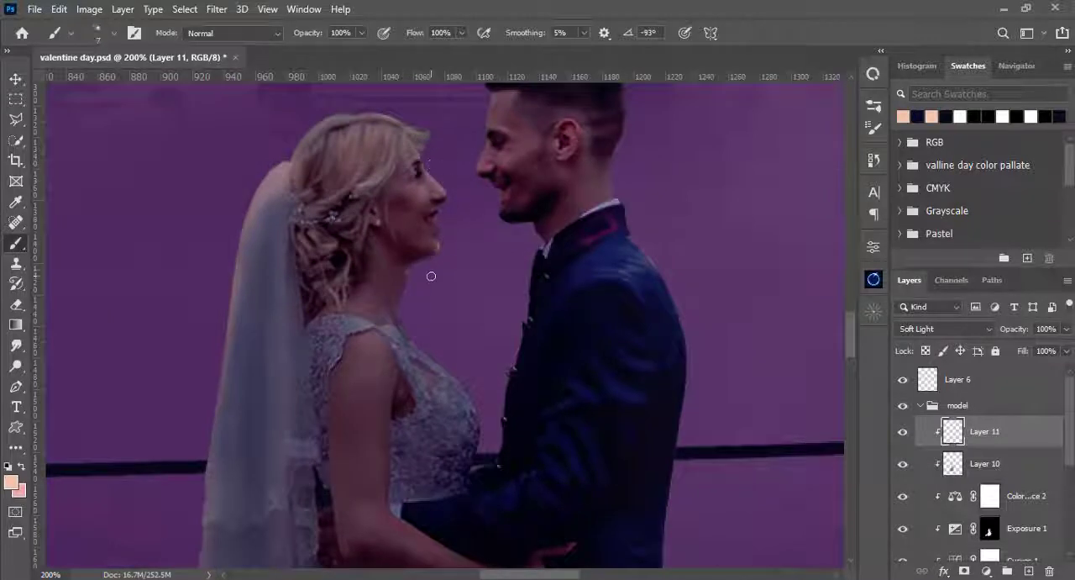
- Add peach glow to the bride's neck and neckline on Layer 11 with 20 px and 15 px brushes at 9% opacity
{"action": "left_click_drag", "start_coordinate": [431, 276], "coordinate": [426, 258]}
{"action": "key", "text": "ctrl+z"}
{"action": "left_click", "coordinate": [362, 32]}
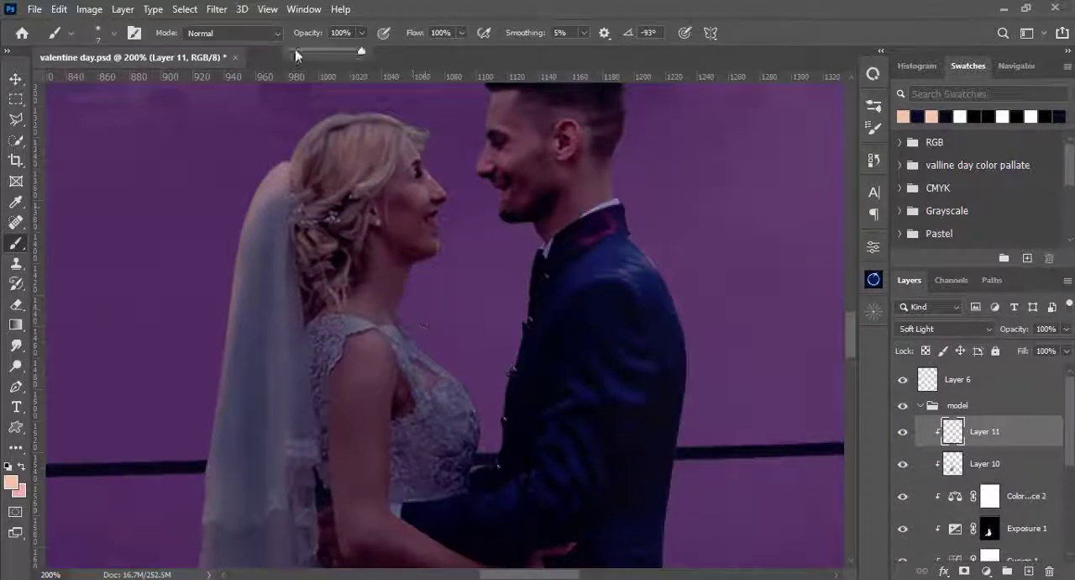
{"action": "left_click", "coordinate": [295, 52]}
{"action": "key", "text": "]"}
{"action": "key", "text": "]"}
{"action": "key", "text": "]"}
{"action": "key", "text": "]"}
{"action": "key", "text": "]"}
{"action": "key", "text": "["}
{"action": "key", "text": "]"}
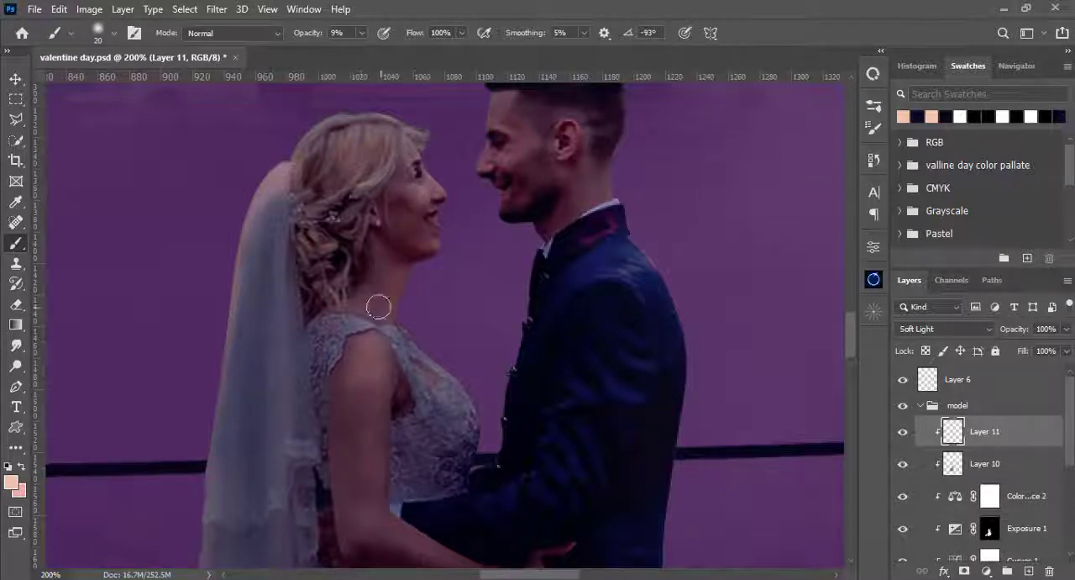
{"action": "key", "text": "["}
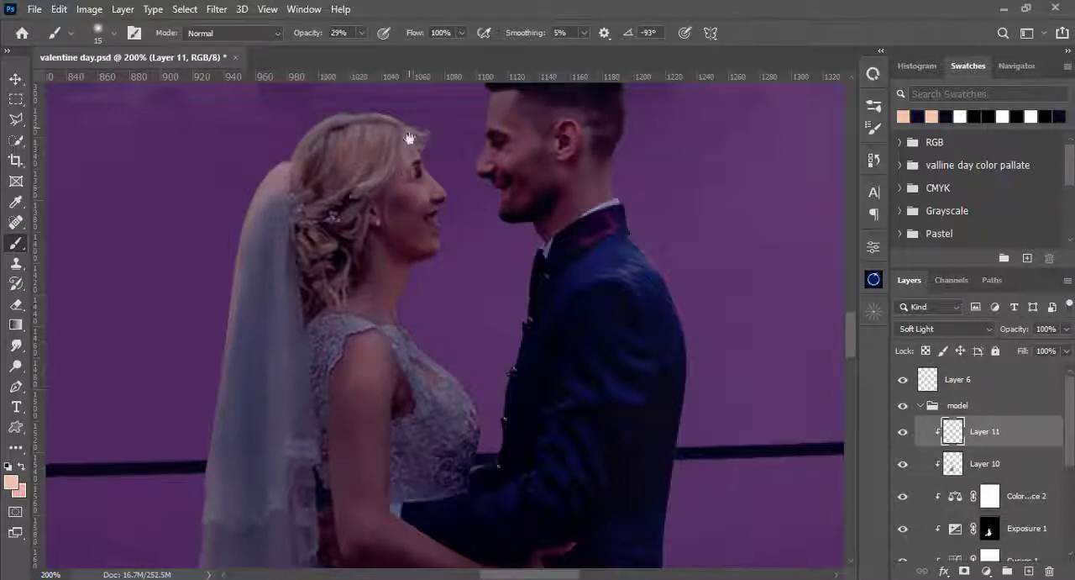
- Add a new layer above Layer 11, set its blend mode to Linear Dodge (Add) and clip it to the couple
{"action": "left_click_drag", "start_coordinate": [410, 137], "coordinate": [413, 168]}
{"action": "key", "text": "ctrl+minus"}
{"action": "key", "text": "ctrl+minus"}
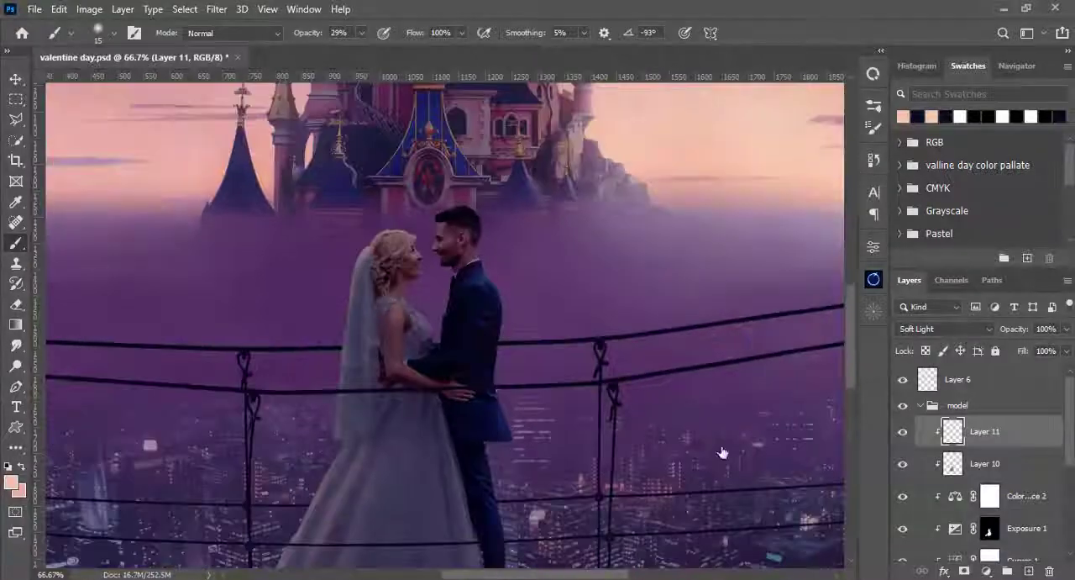
{"action": "left_click_drag", "start_coordinate": [722, 451], "coordinate": [689, 305]}
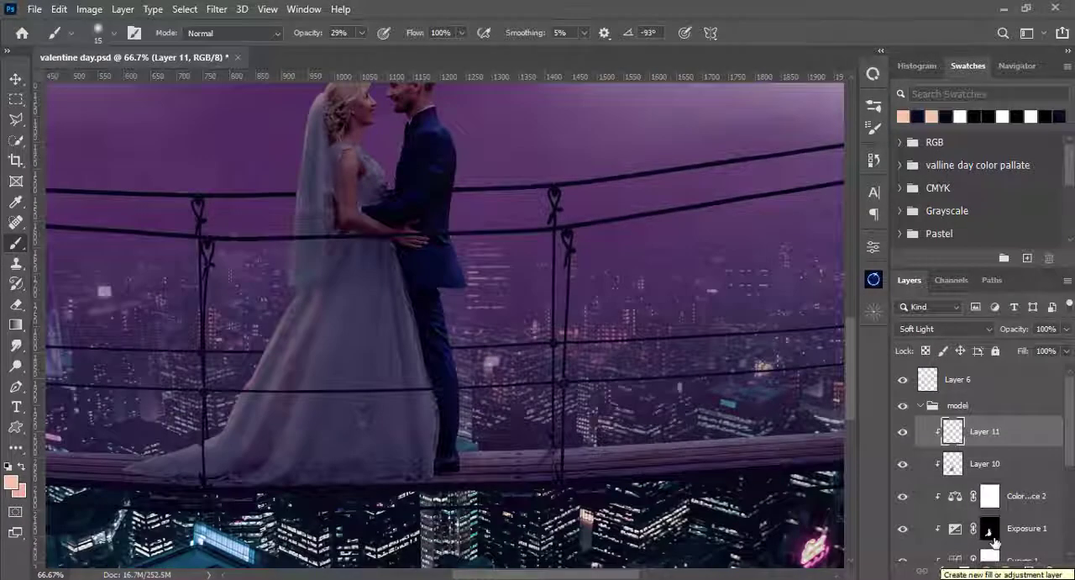
{"action": "left_click", "coordinate": [1030, 571]}
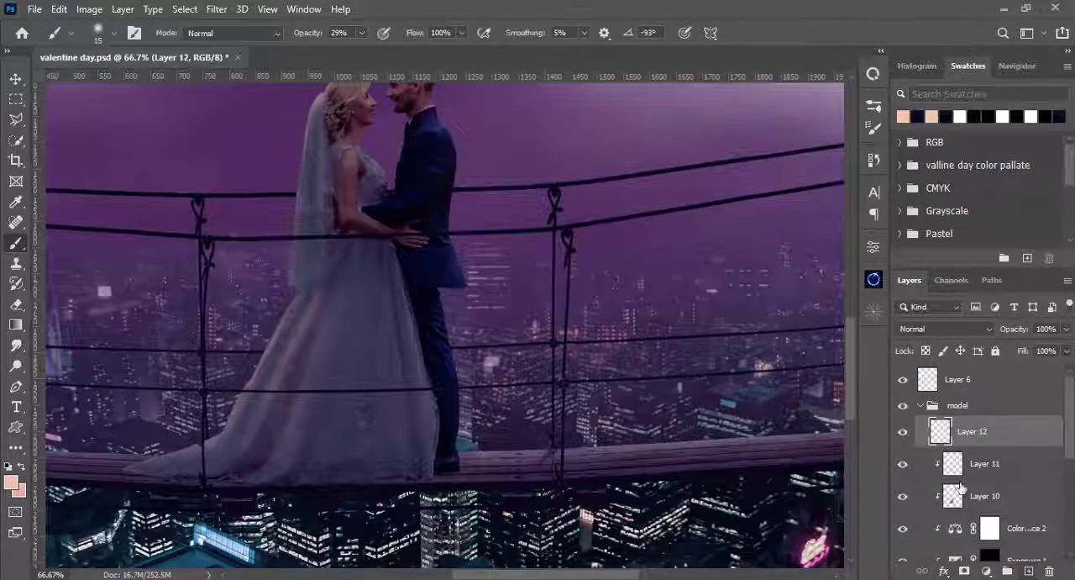
{"action": "left_click", "coordinate": [926, 330]}
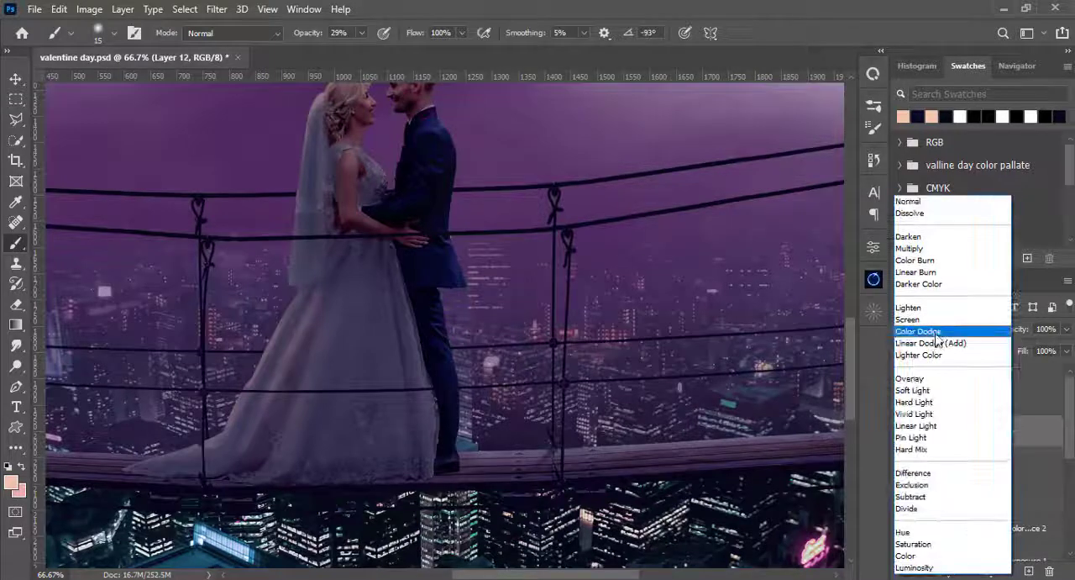
{"action": "left_click", "coordinate": [947, 344]}
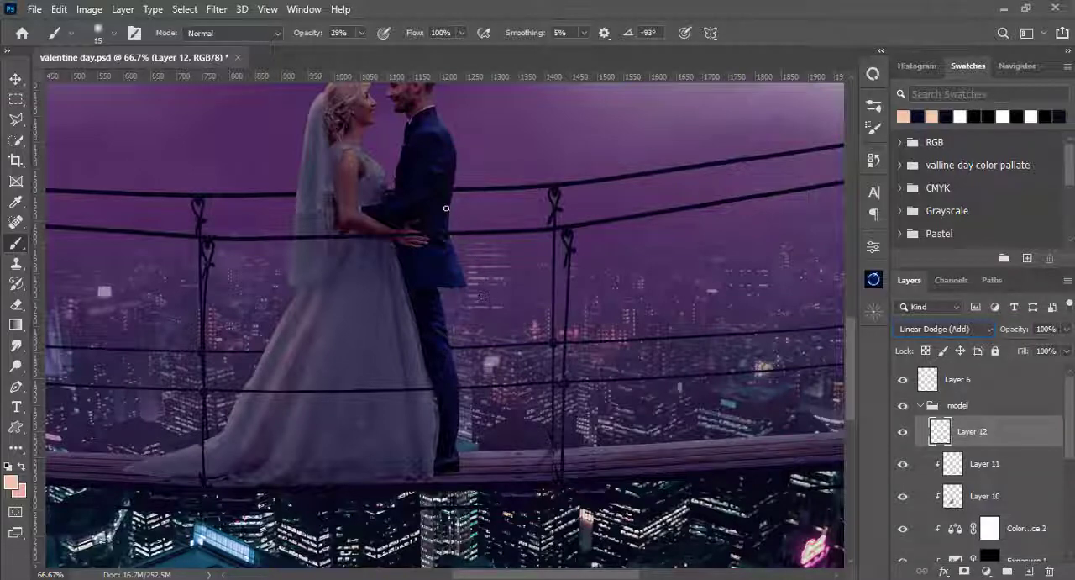
{"action": "left_click_drag", "start_coordinate": [459, 201], "coordinate": [463, 213]}
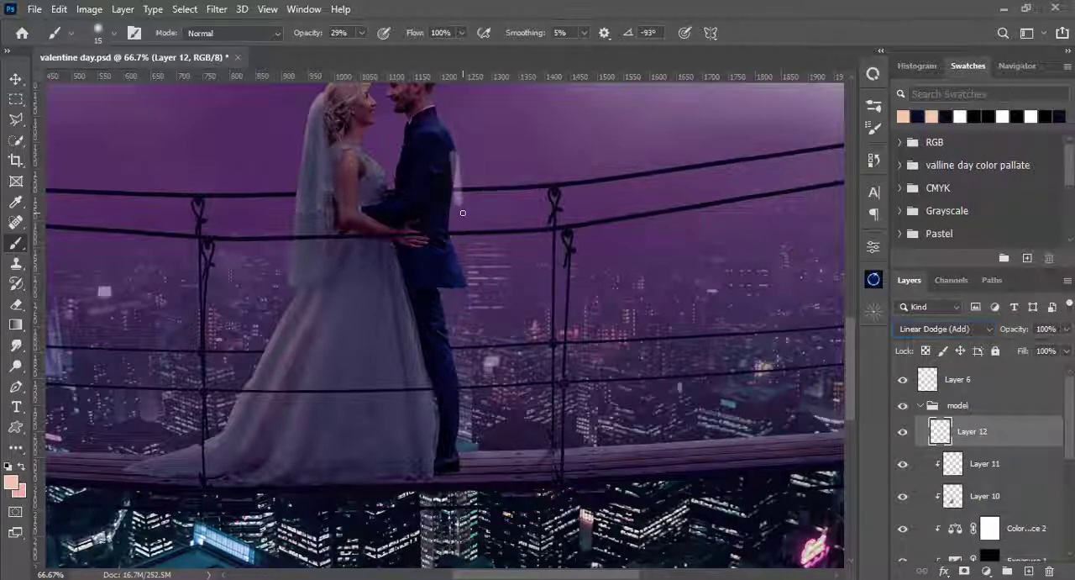
{"action": "key", "text": "ctrl+z"}
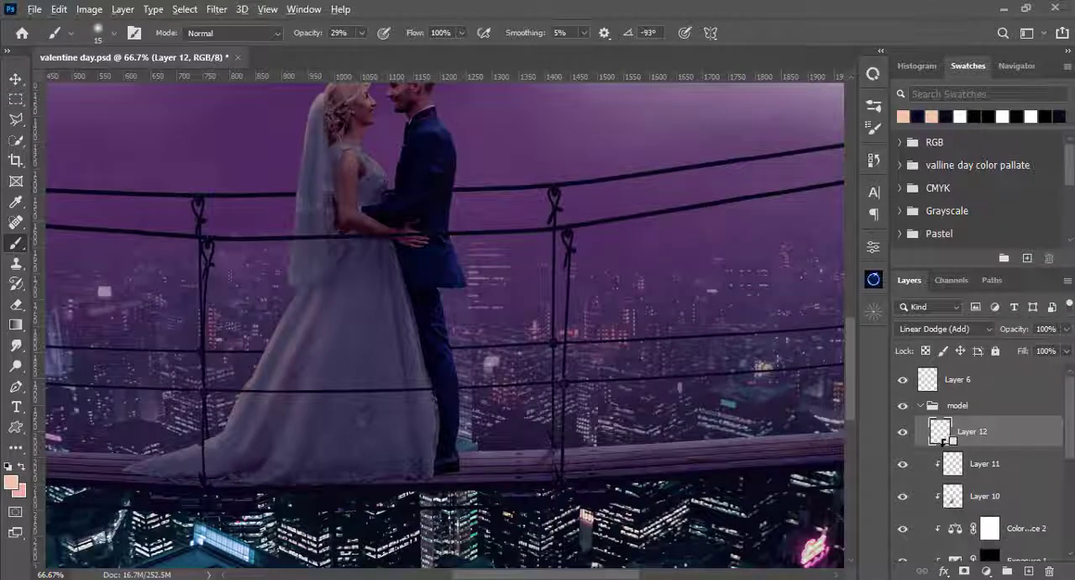
{"action": "left_click", "coordinate": [943, 441], "text": "alt"}
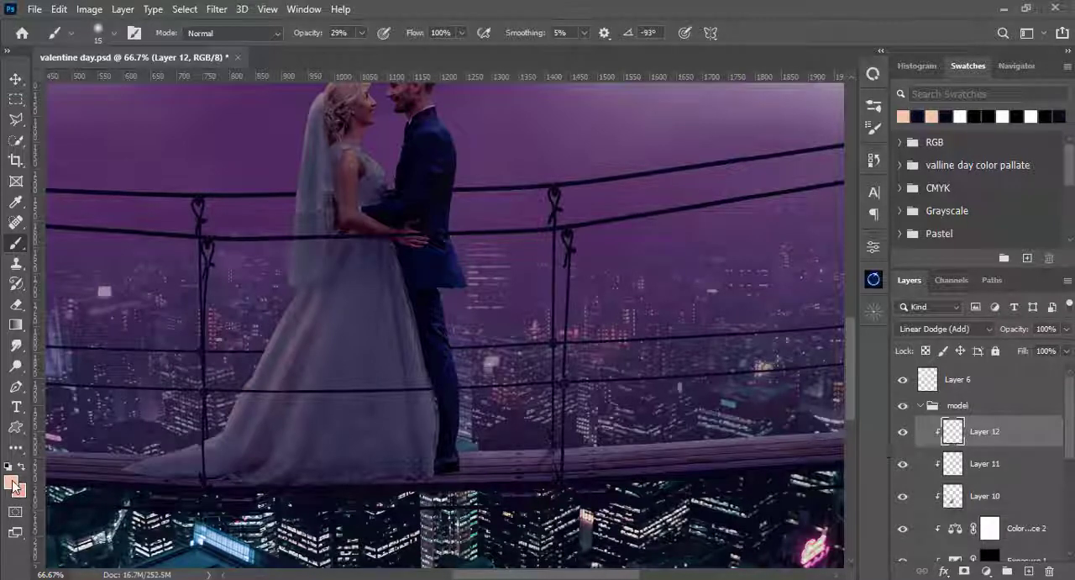
{"action": "key", "text": "alt+BackSpace"}
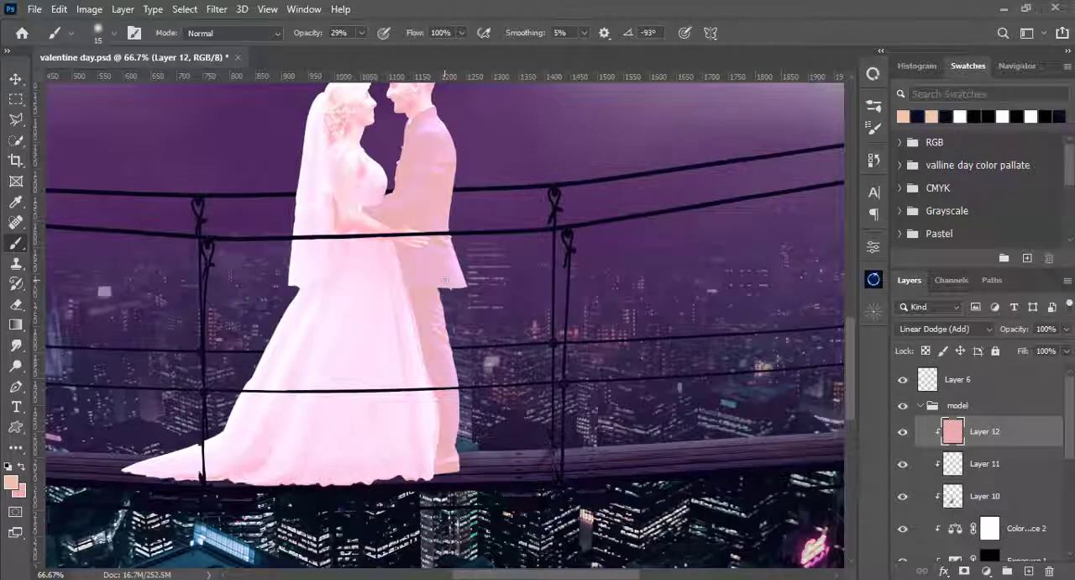
{"action": "left_click_drag", "start_coordinate": [586, 242], "coordinate": [568, 339]}
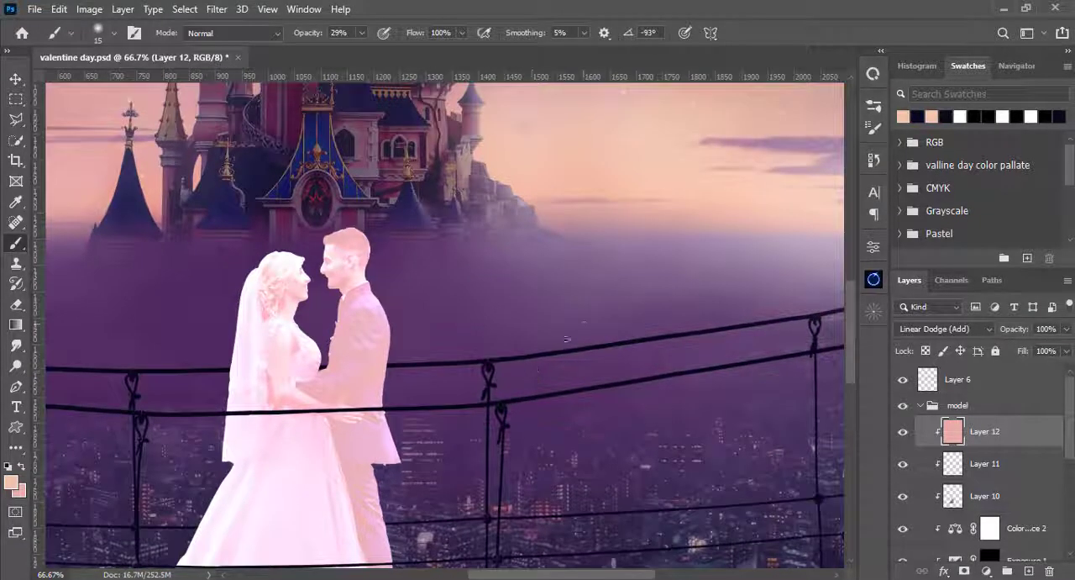
{"action": "key", "text": "ctrl+z"}
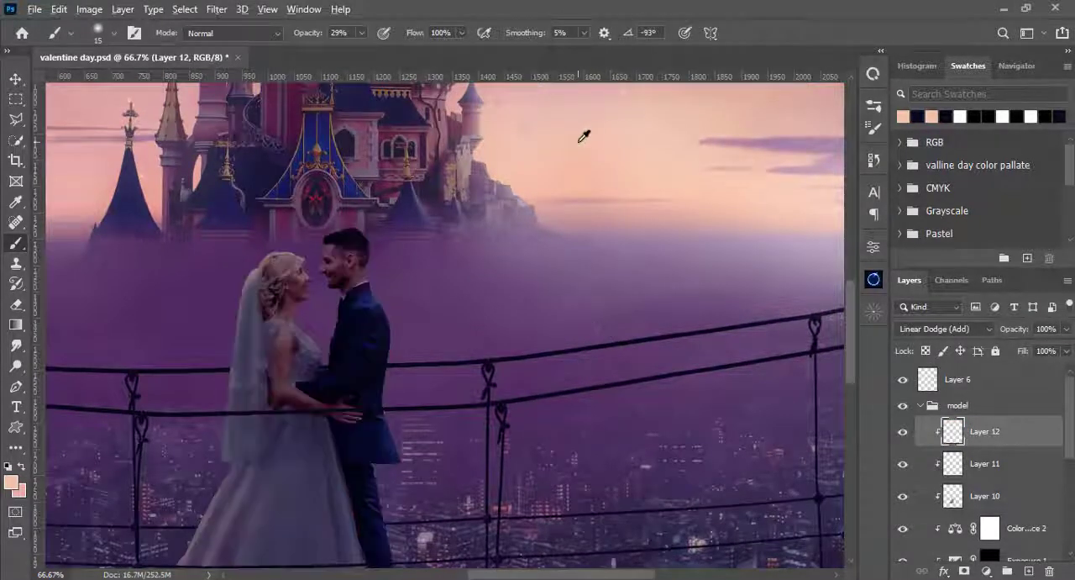
- Fill the clipped layer with a peach pink sampled from the sunset sky and hide it behind a black layer mask
{"action": "left_click", "coordinate": [586, 186], "text": "alt"}
{"action": "key", "text": "alt+BackSpace"}
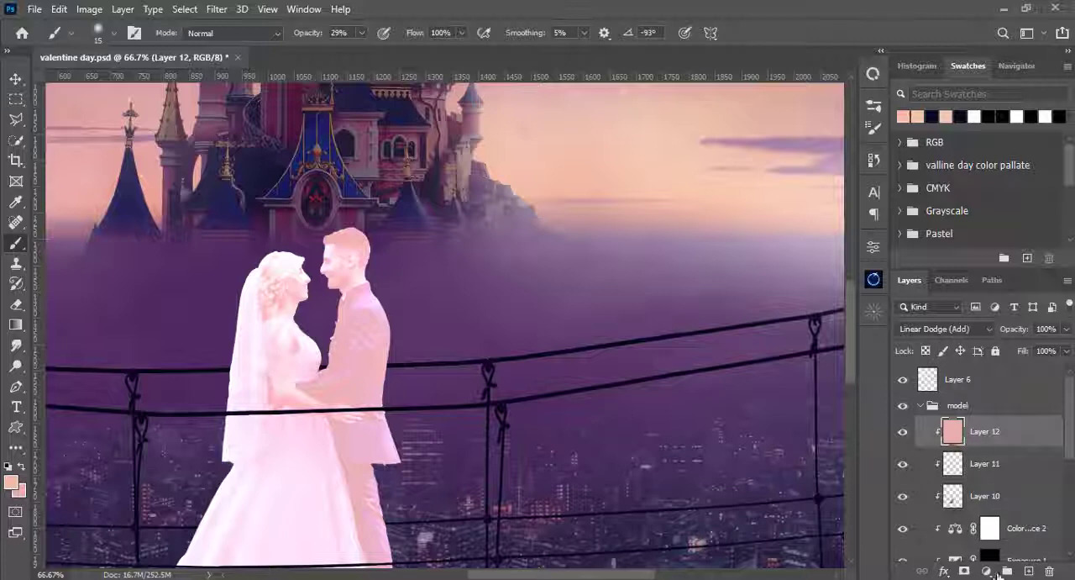
{"action": "left_click", "coordinate": [965, 571]}
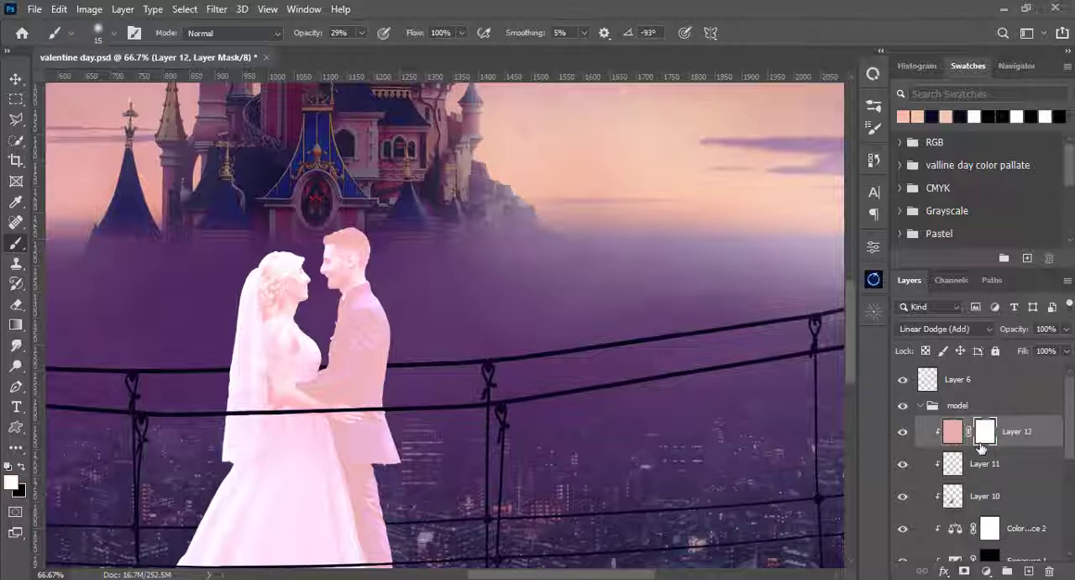
{"action": "key", "text": "ctrl+i"}
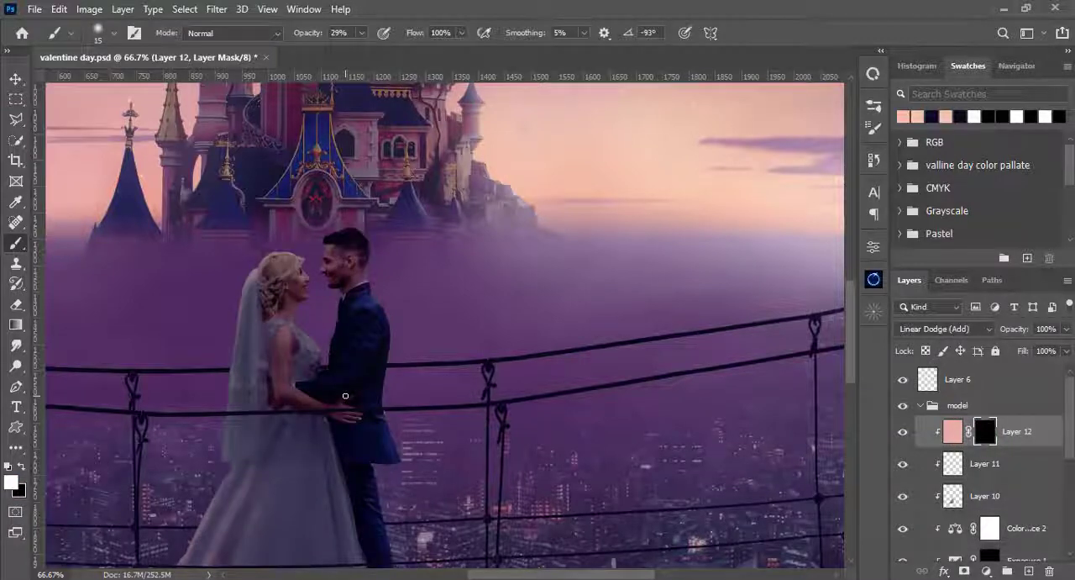
- Paint white on the mask at 4% opacity over the groom's shoulder and collar with 15 px and 9 px brushes
{"action": "key", "text": "ctrl+plus"}
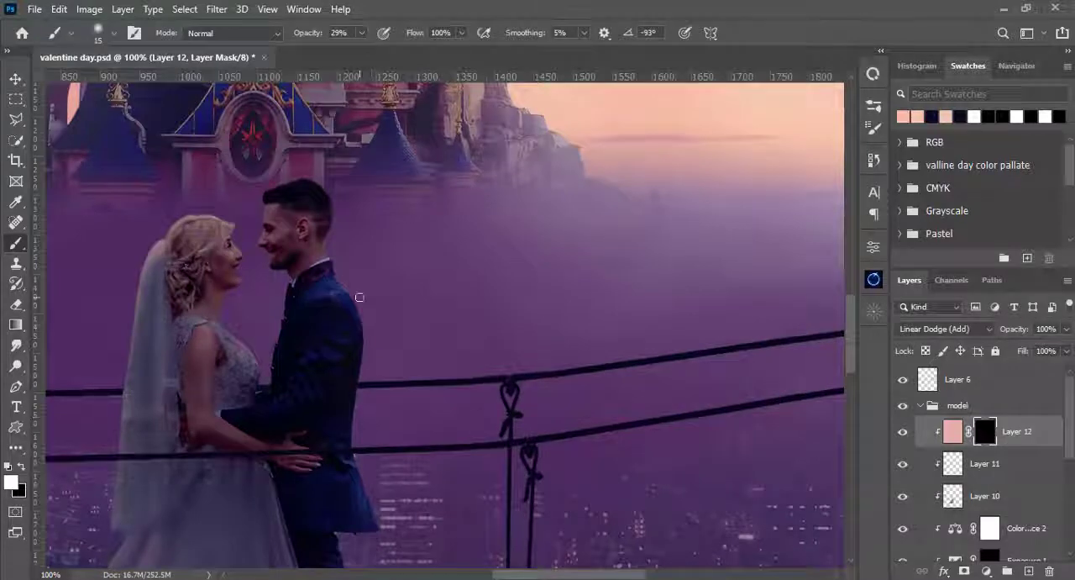
{"action": "key", "text": "ctrl+plus"}
{"action": "scroll", "coordinate": [294, 290], "scroll_direction": "left", "scroll_amount": 3}
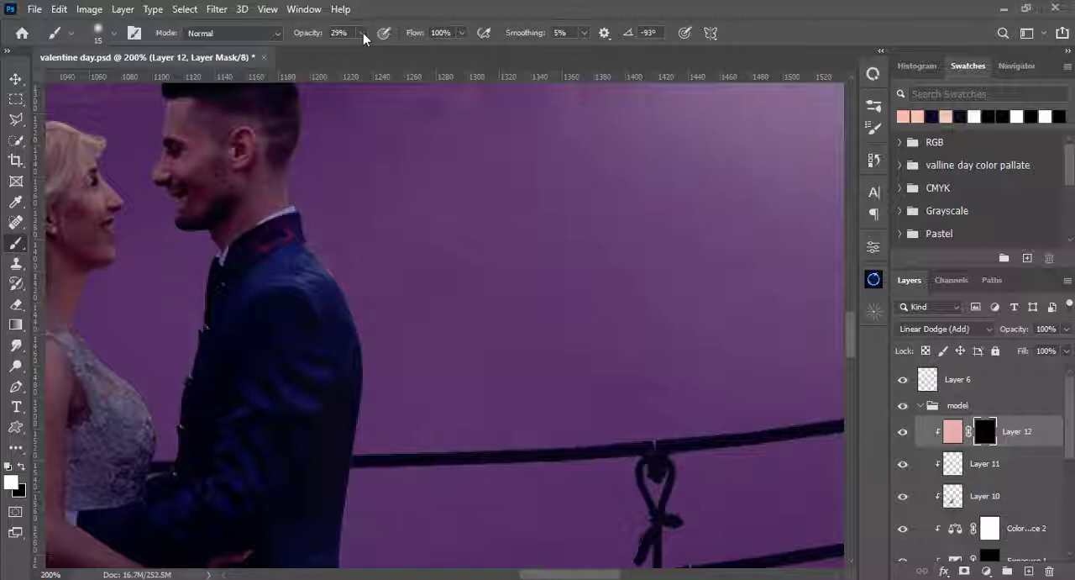
{"action": "left_click_drag", "start_coordinate": [363, 33], "coordinate": [342, 55]}
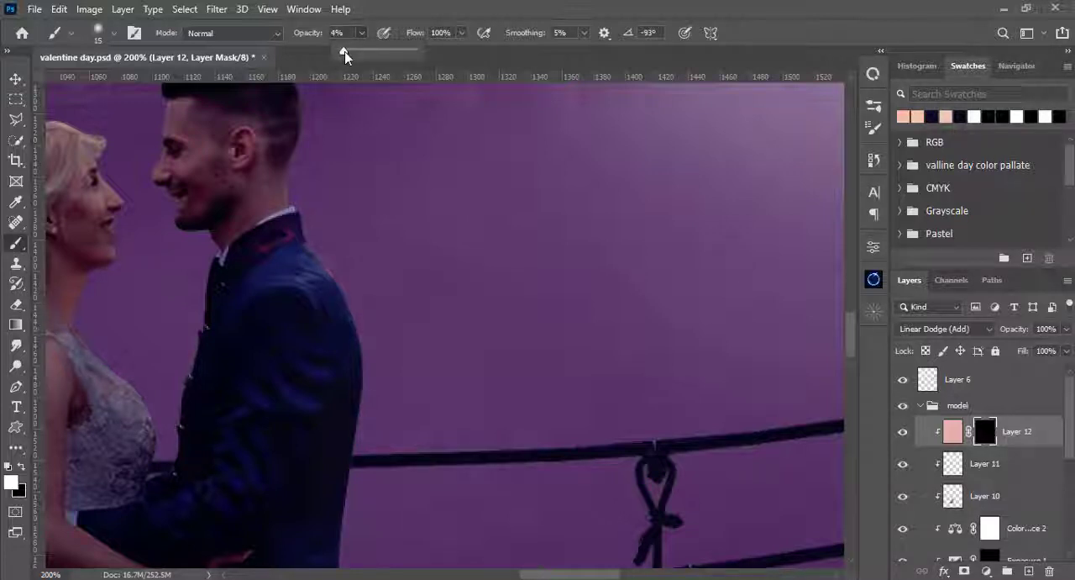
{"action": "left_click", "coordinate": [379, 8]}
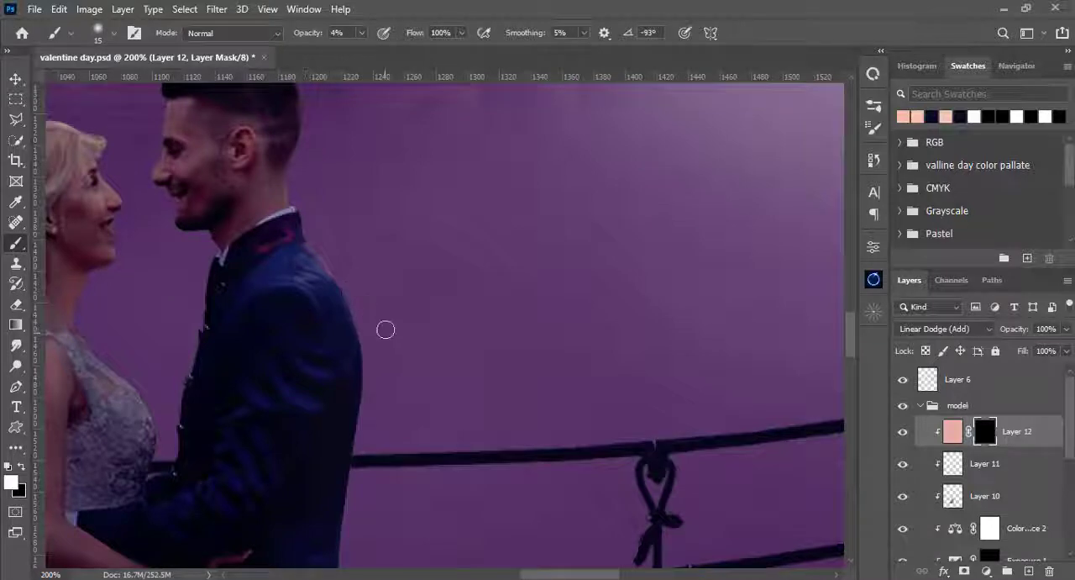
{"action": "scroll", "coordinate": [302, 241], "scroll_direction": "down", "scroll_amount": 3}
{"action": "key", "text": "bracketleft"}
{"action": "key", "text": "bracketleft"}
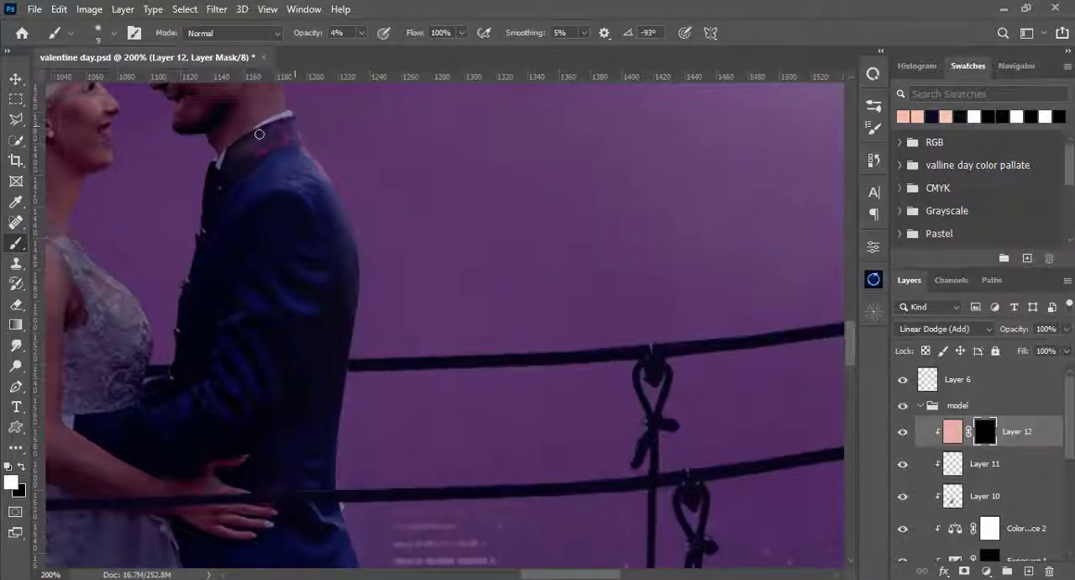
- Reveal the glow on the back and tail of the groom's jacket with 20 px and 30 px brushes at 4% opacity
{"action": "key", "text": "bracketright"}
{"action": "key", "text": "bracketright"}
{"action": "key", "text": "bracketright"}
{"action": "scroll", "coordinate": [270, 225], "scroll_direction": "down", "scroll_amount": 3}
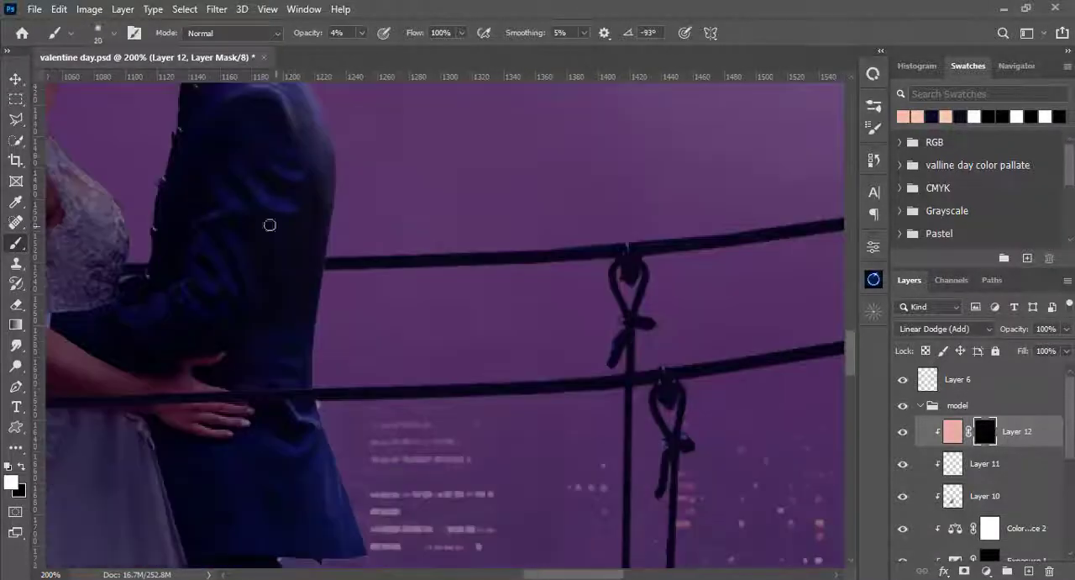
{"action": "key", "text": "bracketright"}
{"action": "key", "text": "bracketright"}
{"action": "scroll", "coordinate": [297, 288], "scroll_direction": "down", "scroll_amount": 4}
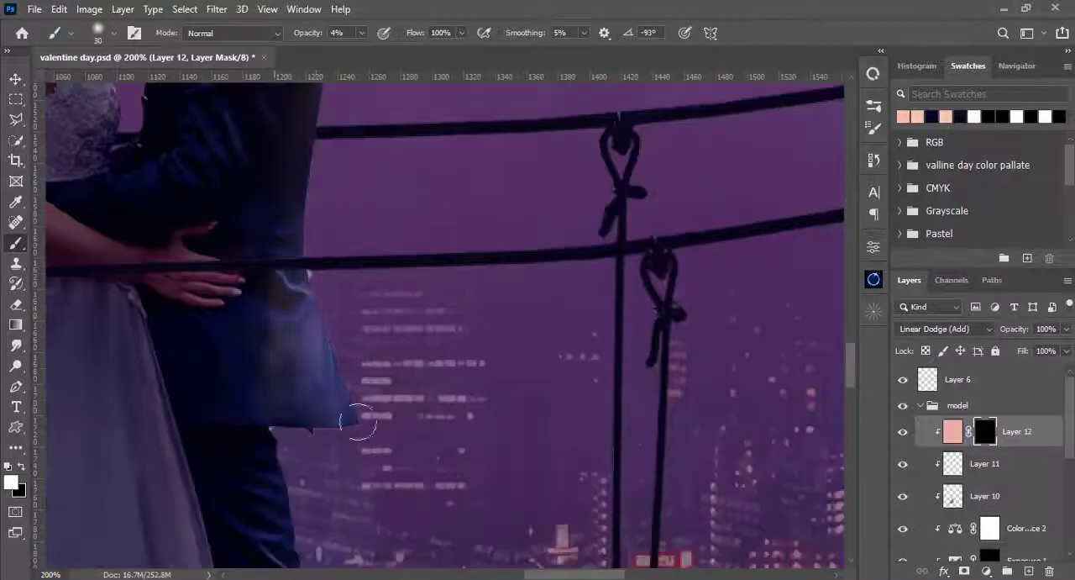
- Reveal the glow along the groom's jacket hem and the back of his trousers on the mask at 4% opacity
{"action": "key", "text": "bracketleft"}
{"action": "key", "text": "bracketleft"}
{"action": "key", "text": "bracketleft"}
{"action": "key", "text": "bracketleft"}
{"action": "left_click_drag", "start_coordinate": [320, 505], "coordinate": [289, 202]}
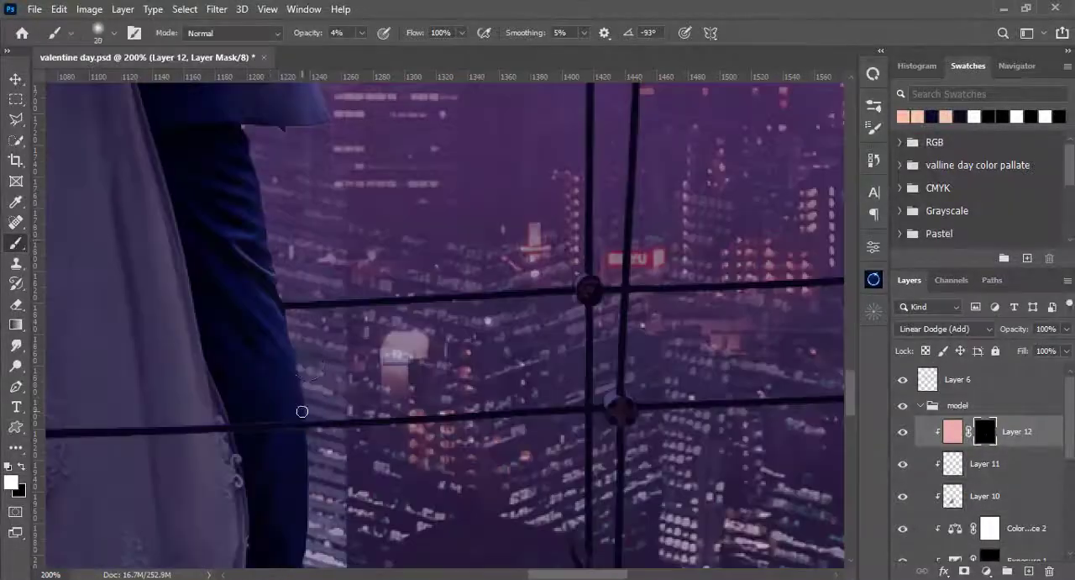
{"action": "key", "text": "bracketright"}
{"action": "key", "text": "bracketright"}
{"action": "key", "text": "bracketright"}
{"action": "mouse_move", "coordinate": [331, 466]}
{"action": "left_mouse_down"}
{"action": "mouse_move", "coordinate": [312, 343]}
{"action": "mouse_move", "coordinate": [324, 395]}
{"action": "left_mouse_up"}
{"action": "left_click_drag", "start_coordinate": [259, 136], "coordinate": [281, 256]}
{"action": "key", "text": "bracketleft"}
{"action": "key", "text": "bracketleft"}
{"action": "key", "text": "bracketleft"}
{"action": "key", "text": "bracketleft"}
{"action": "key", "text": "bracketleft"}
{"action": "key", "text": "bracketleft"}
{"action": "key", "text": "bracketleft"}
{"action": "key", "text": "bracketleft"}
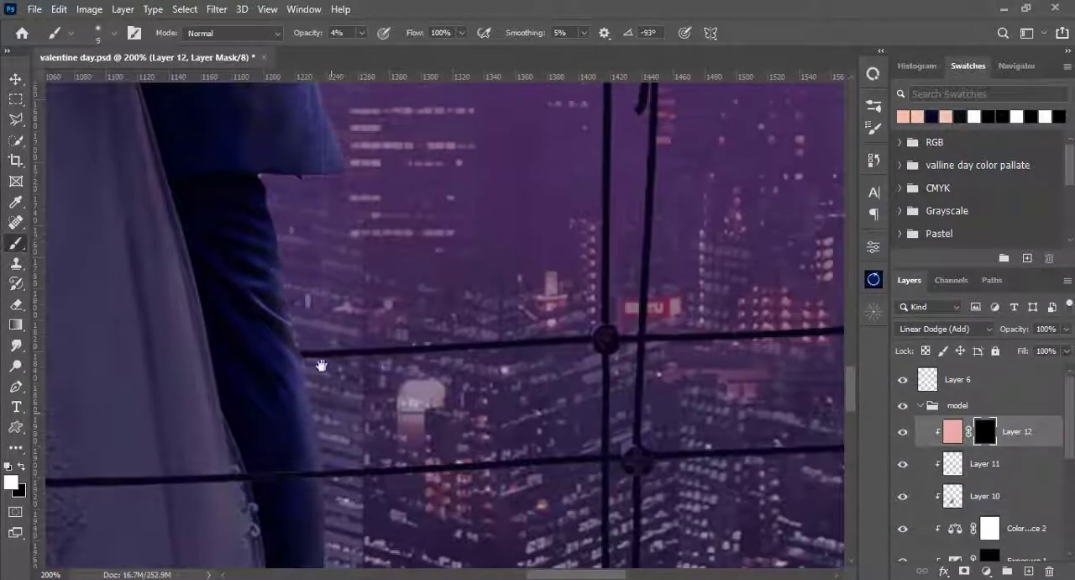
- Paint the glow down the back edge of the groom's lower trouser leg with a 15 px brush at 4% opacity
{"action": "mouse_move", "coordinate": [321, 365]}
{"action": "left_mouse_down"}
{"action": "mouse_move", "coordinate": [291, 181]}
{"action": "mouse_move", "coordinate": [333, 310]}
{"action": "mouse_move", "coordinate": [344, 221]}
{"action": "left_mouse_up"}
{"action": "key", "text": "bracketright"}
{"action": "key", "text": "bracketright"}
{"action": "key", "text": "bracketright"}
{"action": "key", "text": "bracketright"}
{"action": "key", "text": "bracketright"}
{"action": "key", "text": "bracketright"}
{"action": "key", "text": "bracketright"}
{"action": "key", "text": "bracketright"}
{"action": "key", "text": "bracketleft"}
{"action": "key", "text": "bracketleft"}
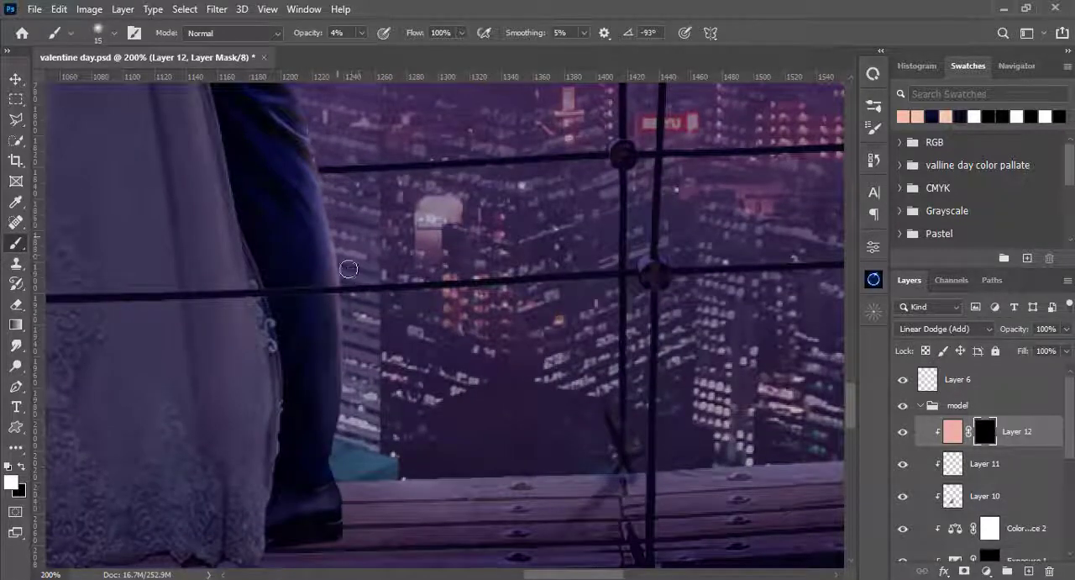
{"action": "left_click_drag", "start_coordinate": [329, 106], "coordinate": [383, 472]}
{"action": "key", "text": "bracketleft"}
{"action": "key", "text": "bracketleft"}
{"action": "key", "text": "bracketleft"}
{"action": "key", "text": "bracketleft"}
{"action": "key", "text": "bracketleft"}
{"action": "key", "text": "bracketleft"}
{"action": "key", "text": "bracketright"}
{"action": "key", "text": "bracketright"}
{"action": "key", "text": "bracketright"}
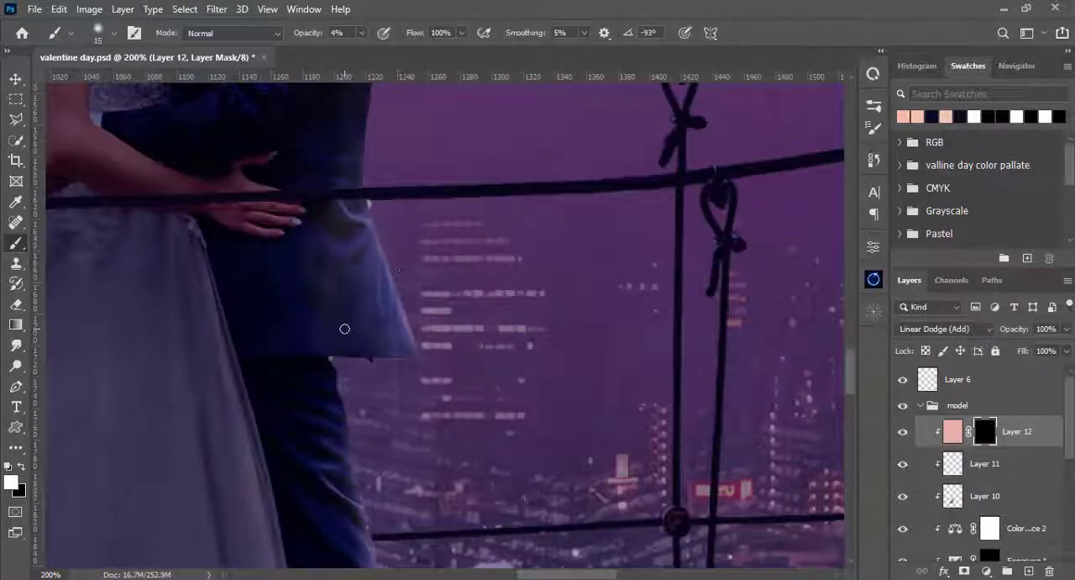
- Paint a faint glow on the back of the groom's head and neck with 20 px and 10 px brushes
{"action": "left_click_drag", "start_coordinate": [334, 99], "coordinate": [339, 529]}
{"action": "left_click_drag", "start_coordinate": [329, 156], "coordinate": [350, 238]}
{"action": "key", "text": "bracketright"}
{"action": "key", "text": "bracketright"}
{"action": "key", "text": "bracketright"}
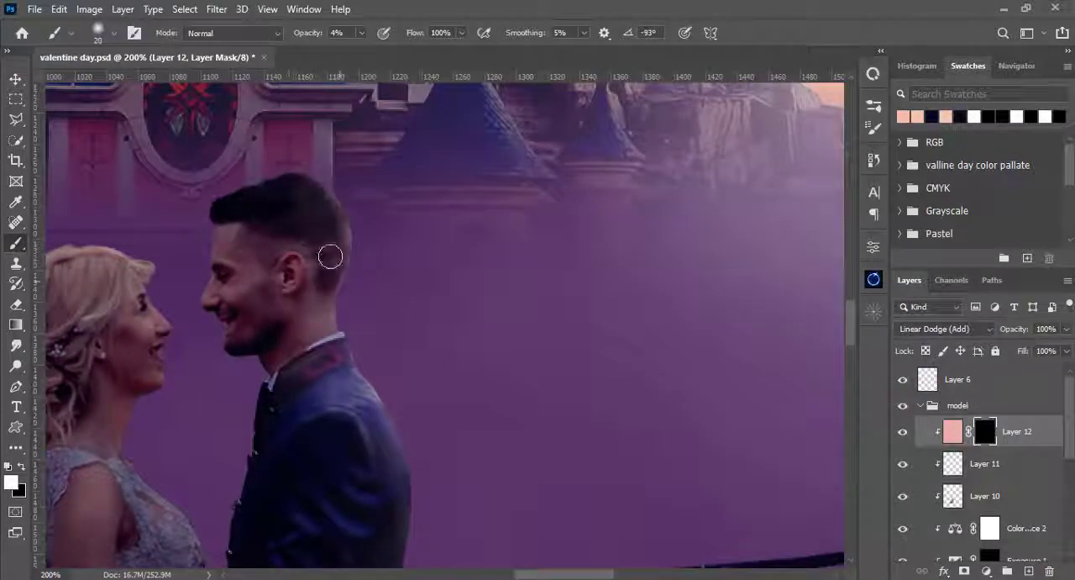
{"action": "key", "text": "bracketleft"}
{"action": "key", "text": "bracketleft"}
{"action": "key", "text": "bracketleft"}
{"action": "key", "text": "ctrl+0"}
{"action": "scroll", "coordinate": [443, 338], "scroll_direction": "up", "scroll_amount": 6}
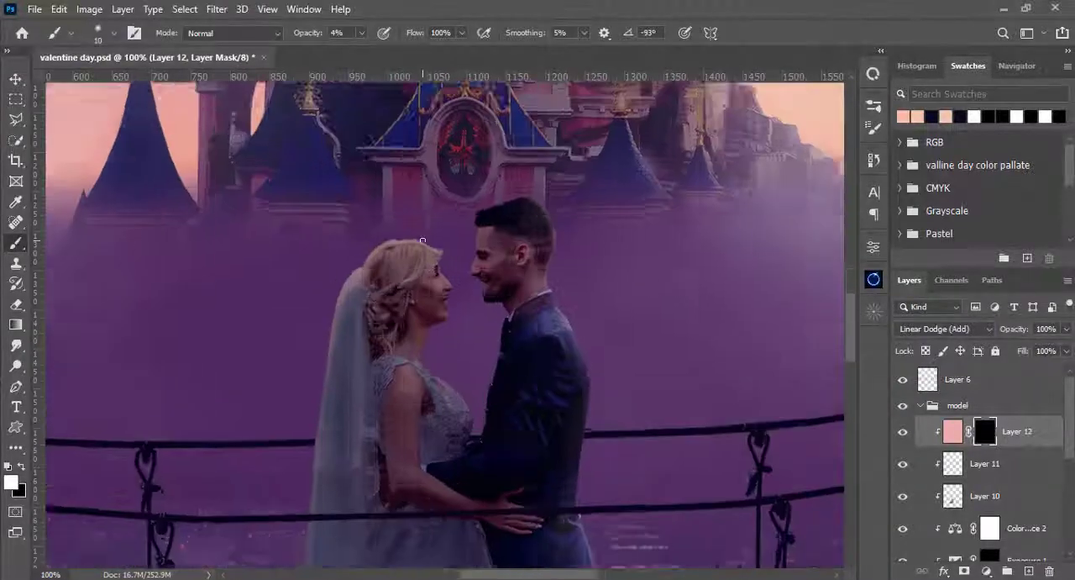
- Set the brush opacity to 29% and paint a thin rim light along the bride's face, neck and chest with a 3 px brush
{"action": "left_click", "coordinate": [361, 33]}
{"action": "mouse_move", "coordinate": [361, 51]}
{"action": "left_mouse_down"}
{"action": "mouse_move", "coordinate": [438, 51]}
{"action": "mouse_move", "coordinate": [309, 51]}
{"action": "left_mouse_up"}
{"action": "left_click", "coordinate": [361, 32]}
{"action": "left_click", "coordinate": [466, 5]}
{"action": "key", "text": "bracketleft"}
{"action": "key", "text": "bracketleft"}
{"action": "key", "text": "bracketleft"}
{"action": "key", "text": "bracketleft"}
{"action": "key", "text": "bracketleft"}
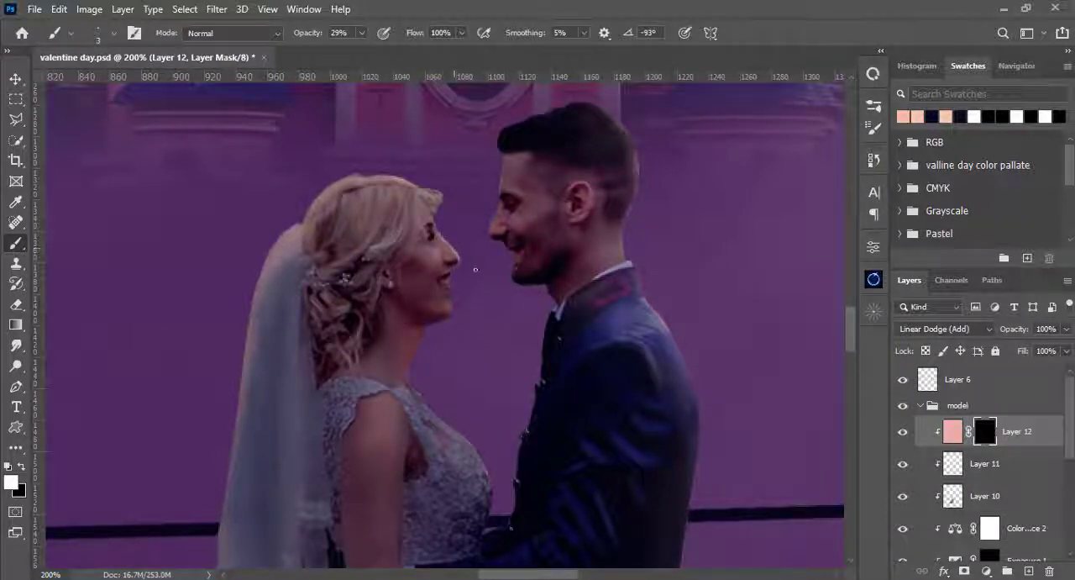
{"action": "scroll", "coordinate": [475, 269], "scroll_direction": "down", "scroll_amount": 3}
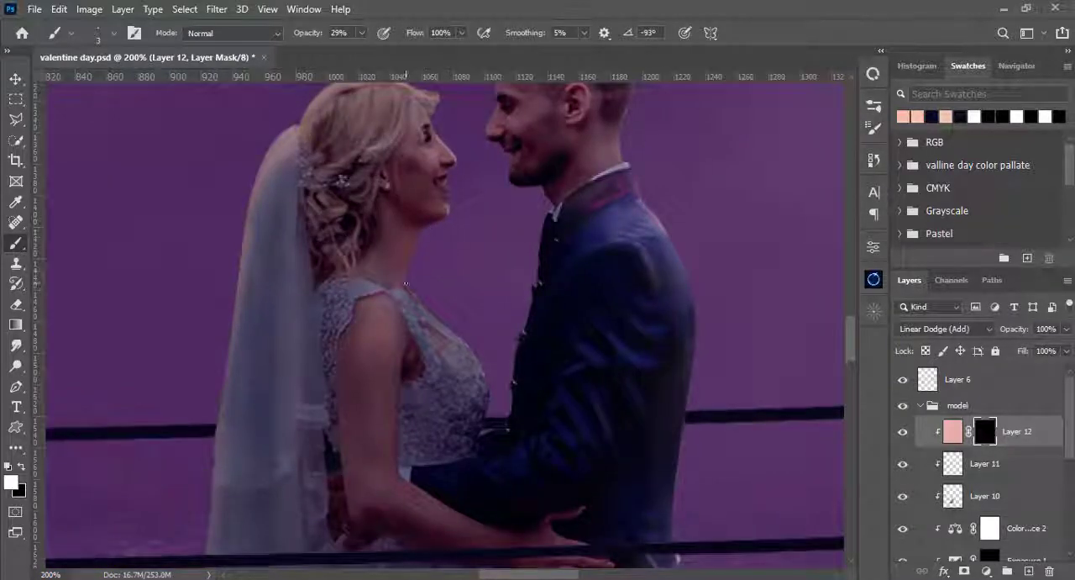
{"action": "left_click_drag", "start_coordinate": [421, 332], "coordinate": [446, 321]}
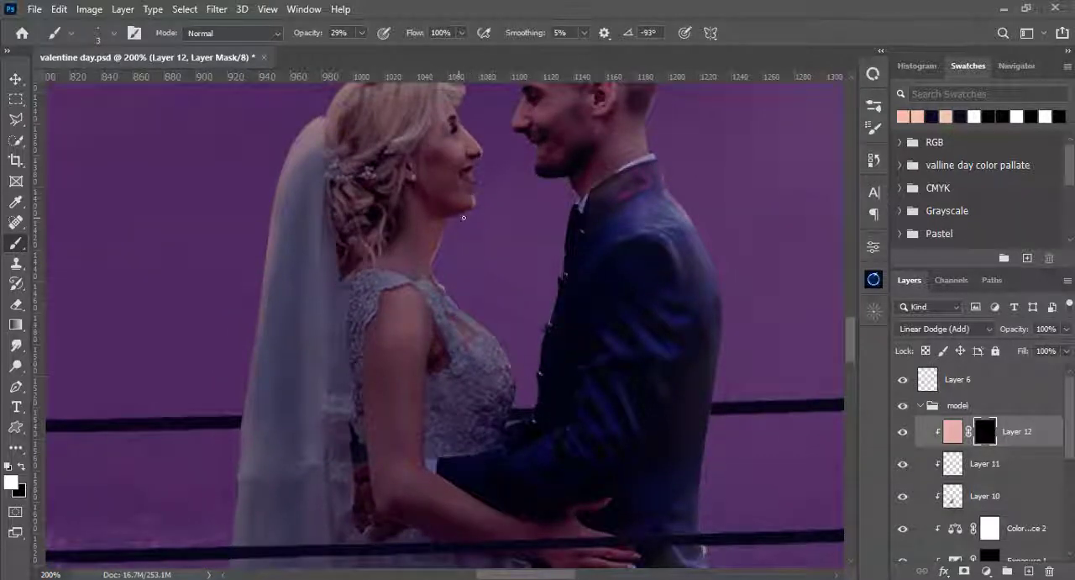
{"action": "scroll", "coordinate": [461, 275], "scroll_direction": "down", "scroll_amount": 2}
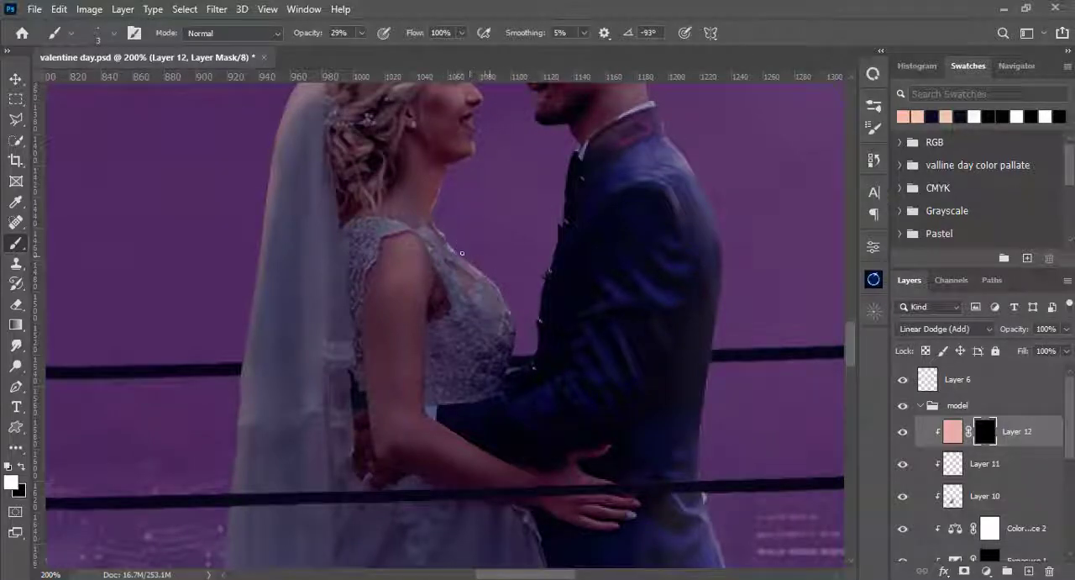
{"action": "scroll", "coordinate": [579, 291], "scroll_direction": "up", "scroll_amount": 5}
{"action": "scroll", "coordinate": [579, 292], "scroll_direction": "right", "scroll_amount": 2}
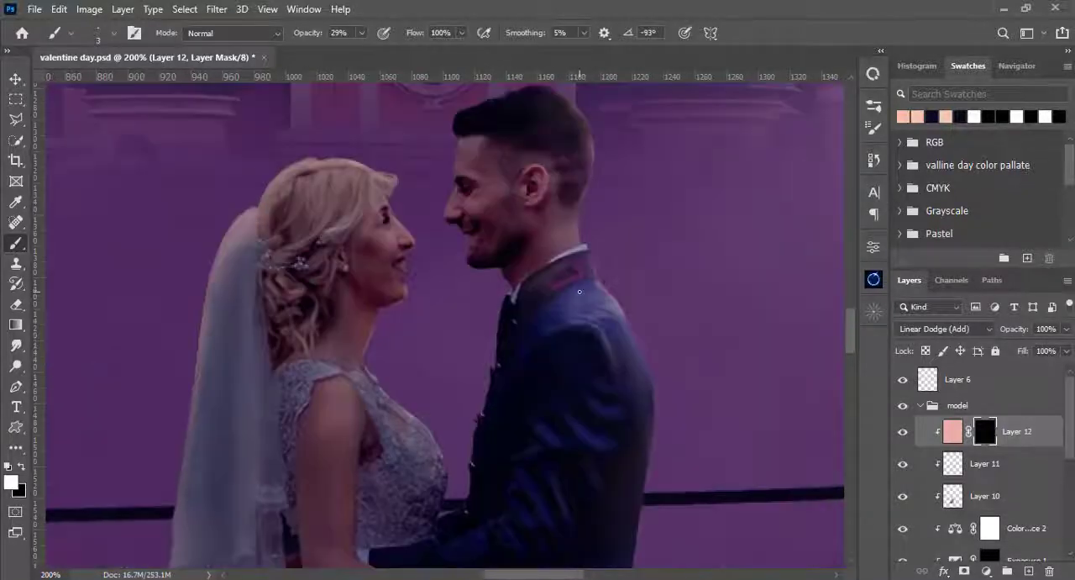
- On Layer 11, brush peach highlights onto the groom's face and the bride's bodice with 10 px and 15 px brushes at 29% opacity
{"action": "left_click", "coordinate": [956, 467]}
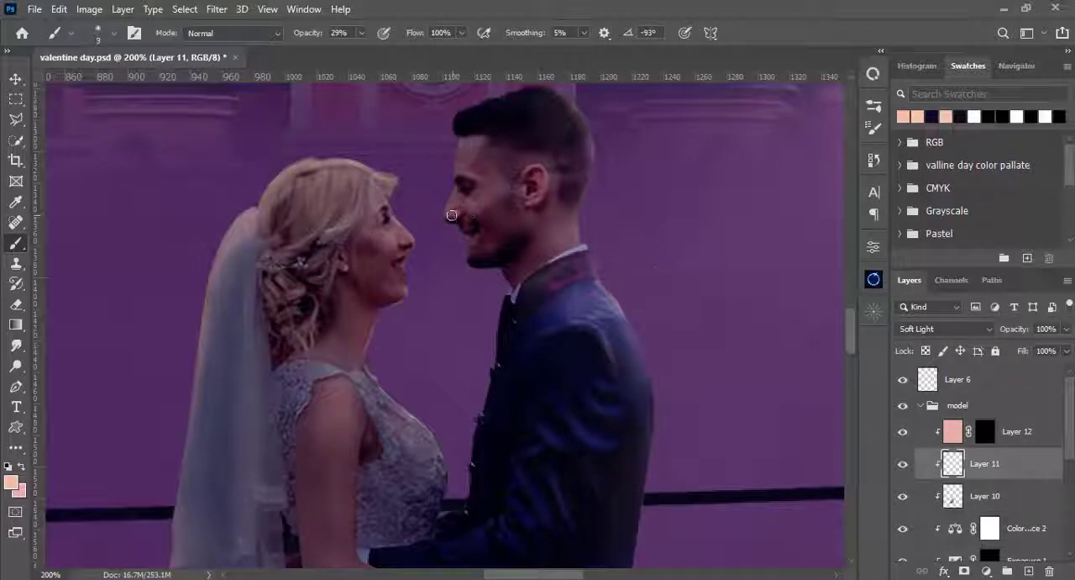
{"action": "key", "text": "bracketright"}
{"action": "key", "text": "bracketright"}
{"action": "key", "text": "bracketright"}
{"action": "key", "text": "bracketright"}
{"action": "key", "text": "bracketright"}
{"action": "key", "text": "bracketright"}
{"action": "key", "text": "bracketright"}
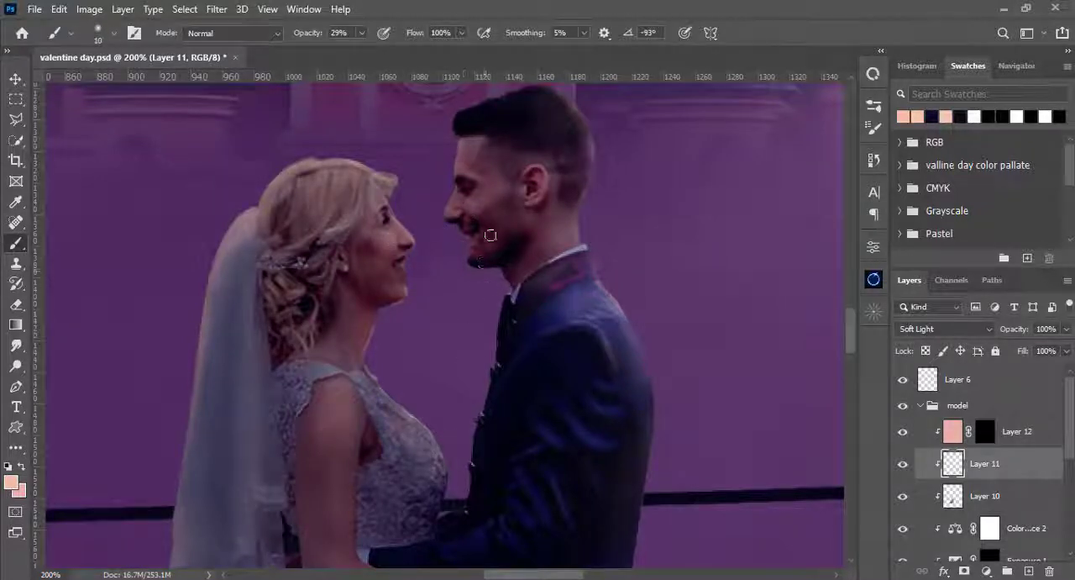
{"action": "scroll", "coordinate": [470, 336], "scroll_direction": "down", "scroll_amount": 3}
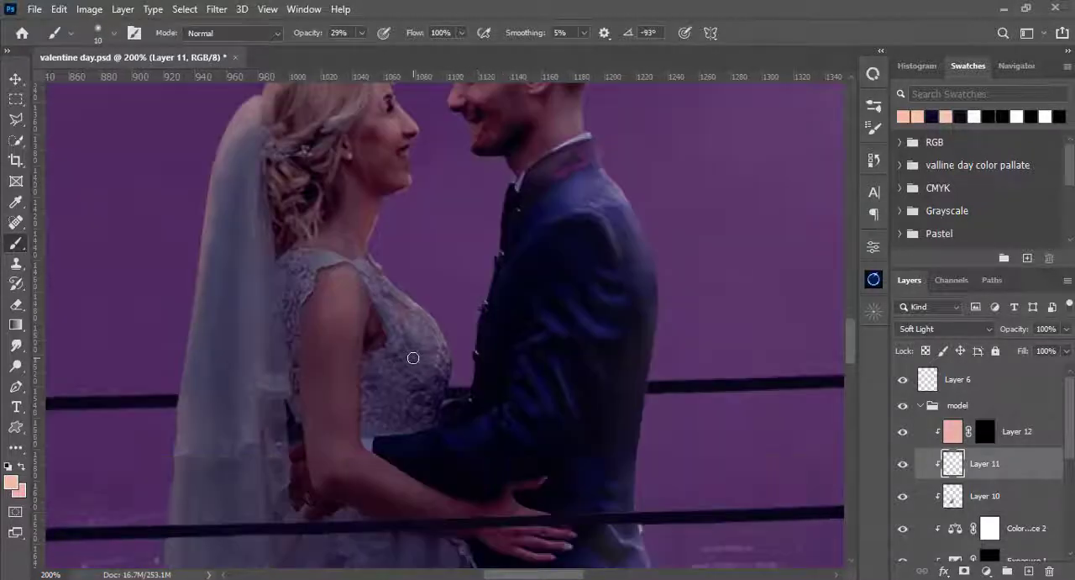
{"action": "key", "text": "bracketright"}
{"action": "key", "text": "bracketright"}
{"action": "key", "text": "bracketright"}
{"action": "key", "text": "bracketright"}
{"action": "key", "text": "bracketright"}
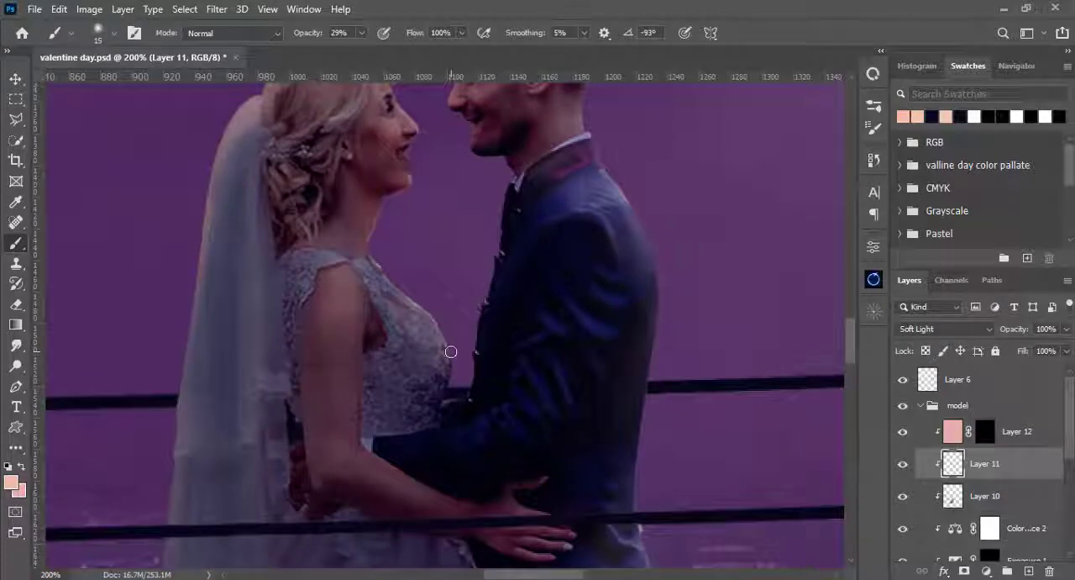
{"action": "scroll", "coordinate": [629, 283], "scroll_direction": "up", "scroll_amount": 1}
{"action": "key", "text": "ctrl+0"}
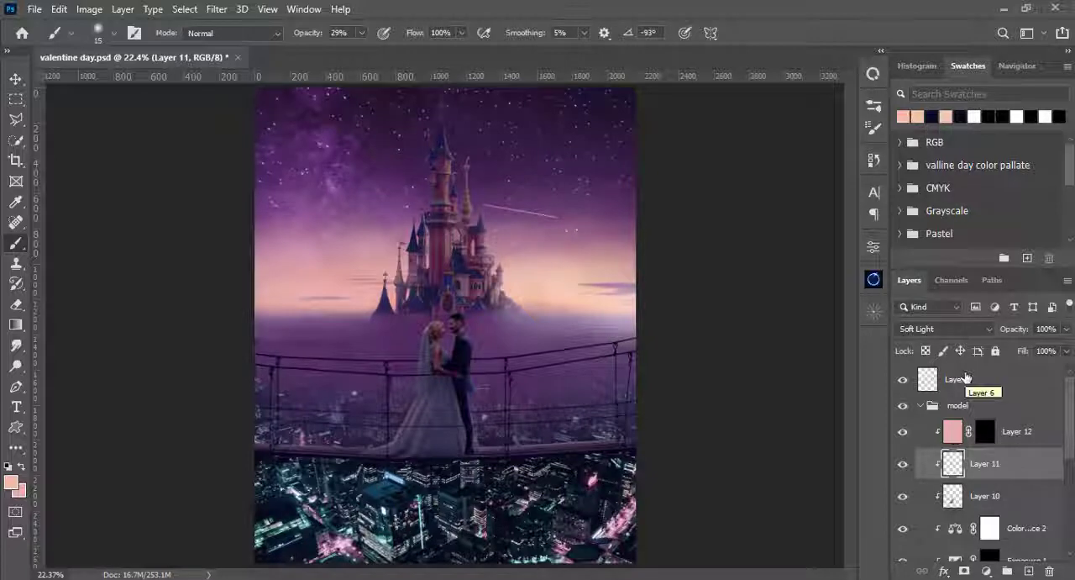
- Collapse the model group, add a new layer set to Screen, and move it above Layer 6
{"action": "left_click", "coordinate": [922, 406]}
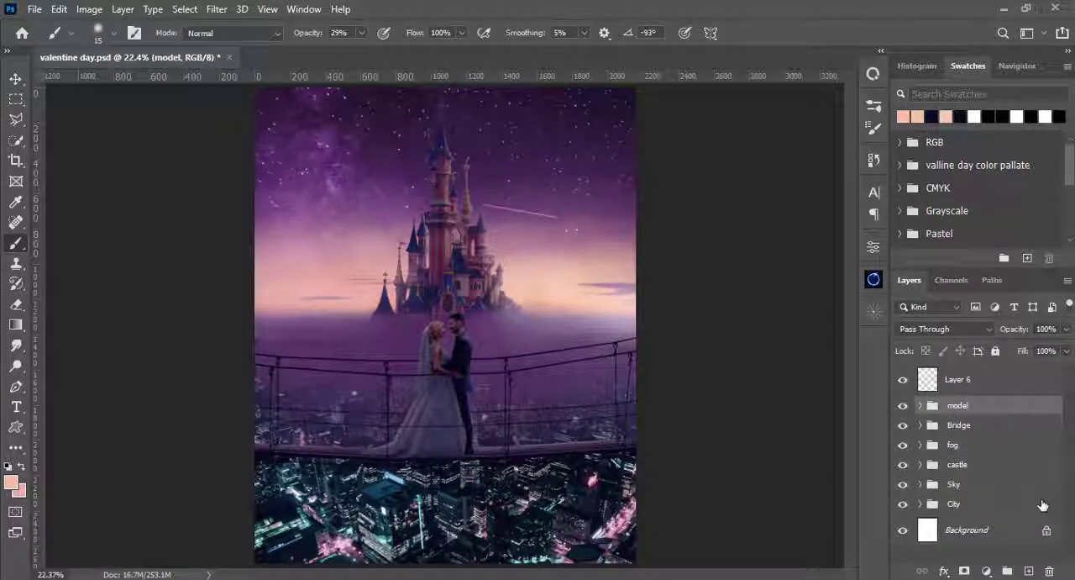
{"action": "left_click", "coordinate": [1028, 570]}
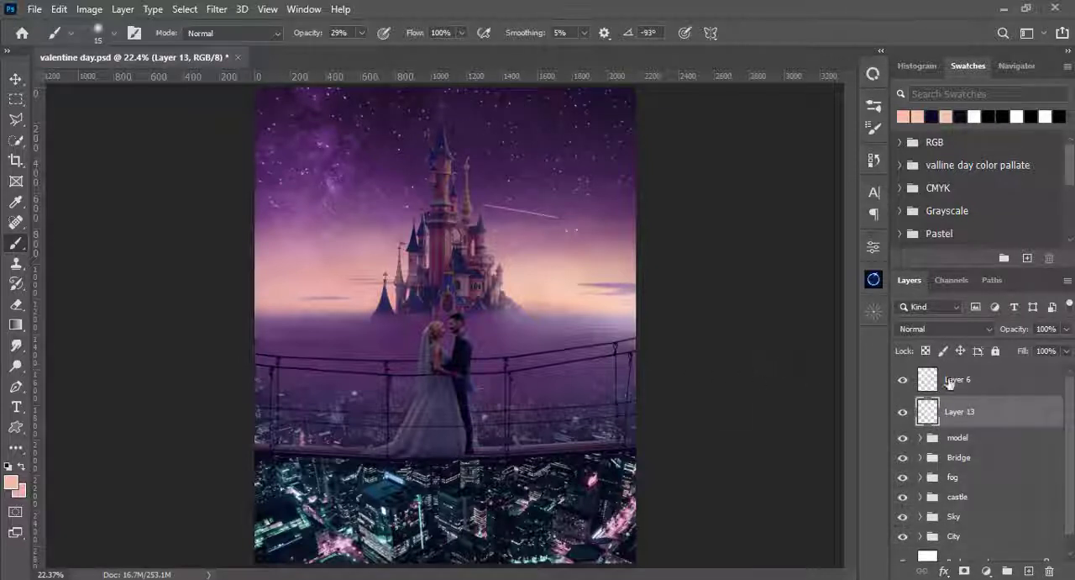
{"action": "left_click", "coordinate": [941, 329]}
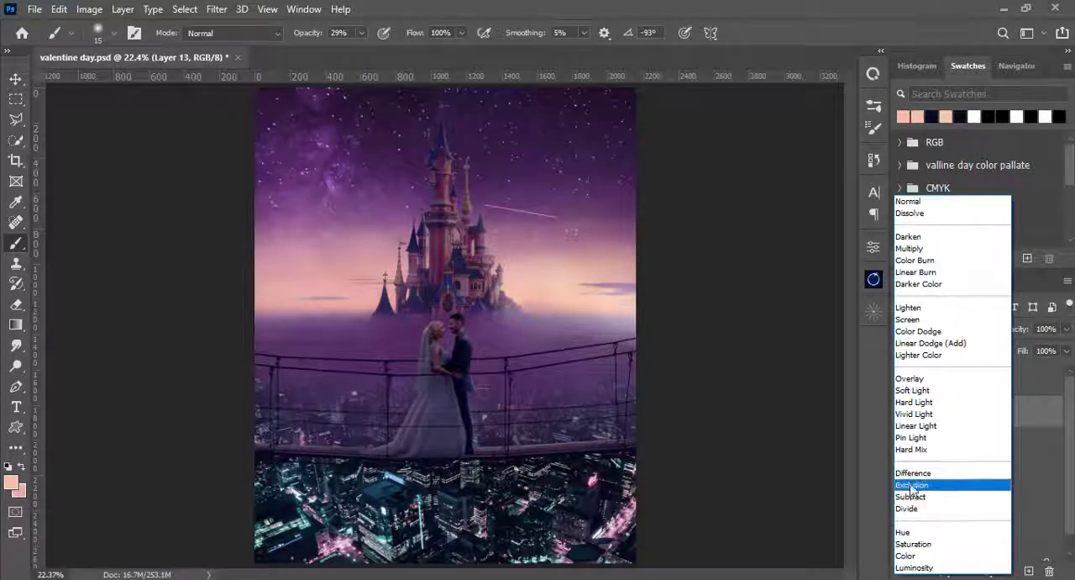
{"action": "left_click", "coordinate": [899, 320]}
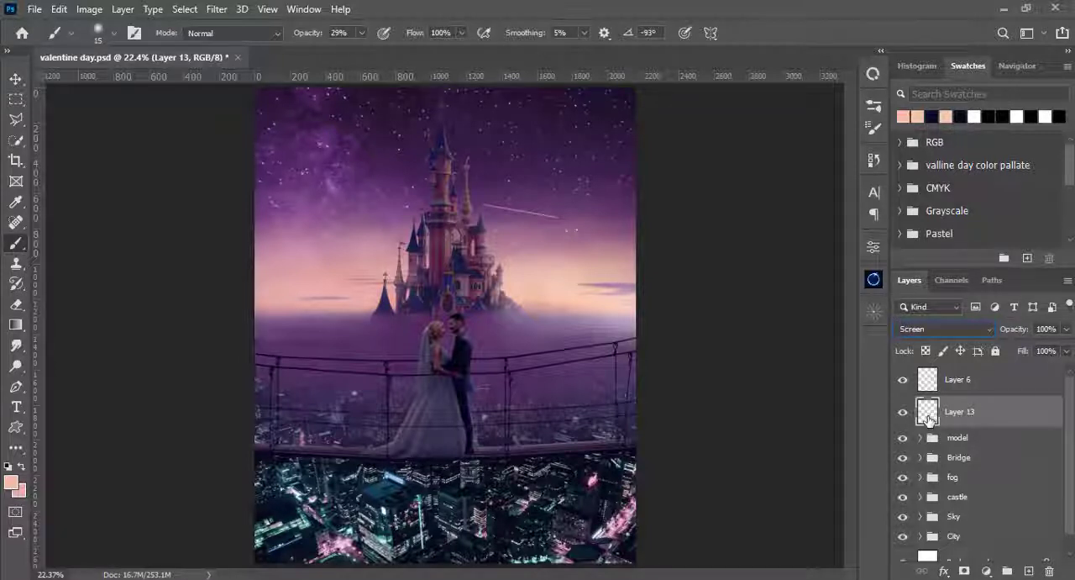
{"action": "left_click_drag", "start_coordinate": [928, 418], "coordinate": [929, 372]}
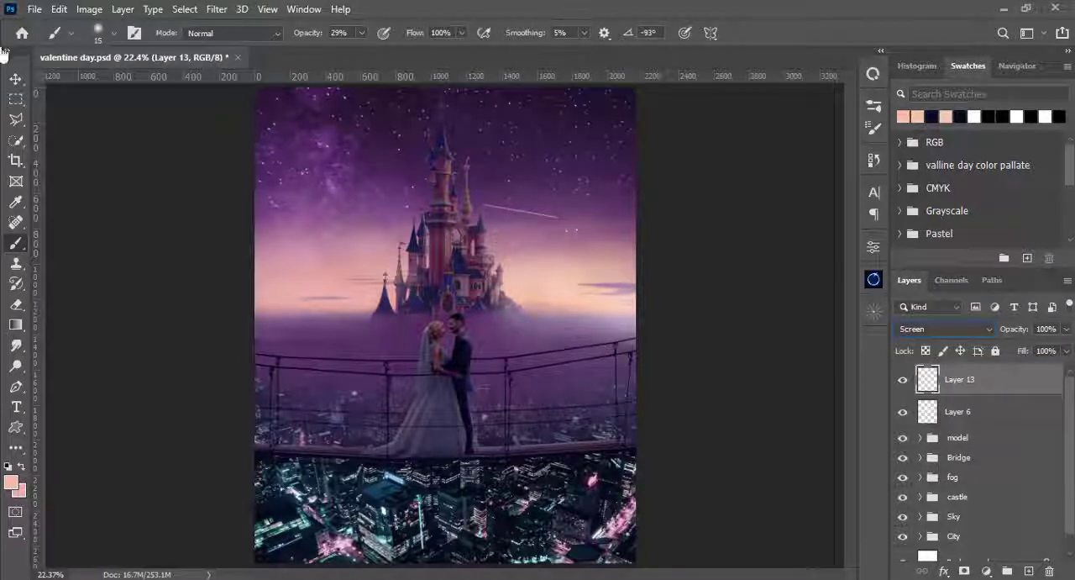
- Set up a soft round brush at 1200 px and 100% opacity with its tip flattened into a horizontal ellipse
{"action": "right_click", "coordinate": [468, 215]}
{"action": "left_click_drag", "start_coordinate": [533, 166], "coordinate": [561, 167]}
{"action": "left_click", "coordinate": [583, 2]}
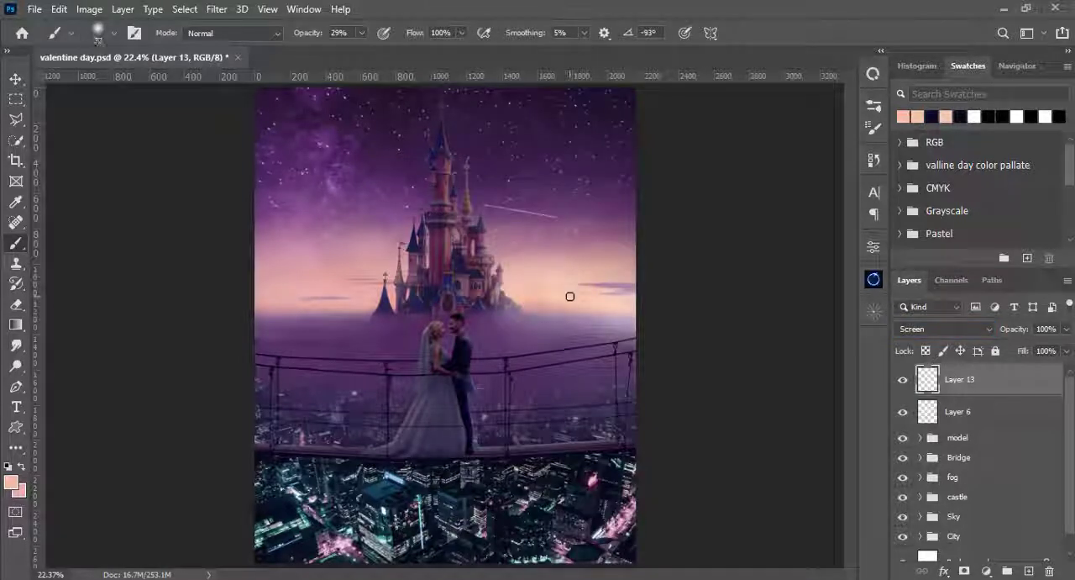
{"action": "key", "text": "bracketright"}
{"action": "key", "text": "bracketright"}
{"action": "key", "text": "bracketright"}
{"action": "key", "text": "bracketright"}
{"action": "key", "text": "bracketright"}
{"action": "key", "text": "bracketright"}
{"action": "key", "text": "bracketright"}
{"action": "key", "text": "bracketright"}
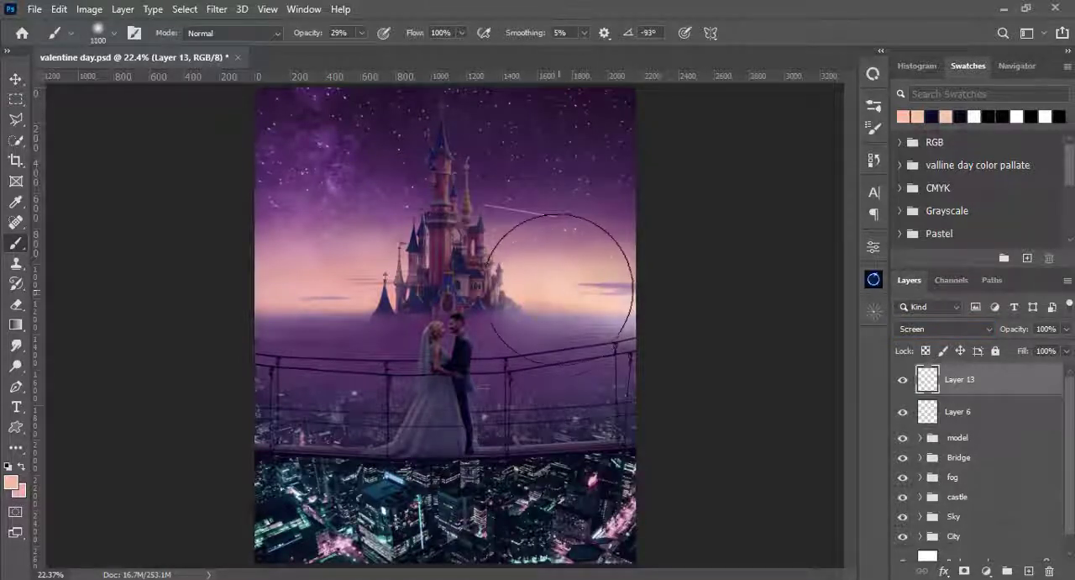
{"action": "left_click", "coordinate": [362, 32]}
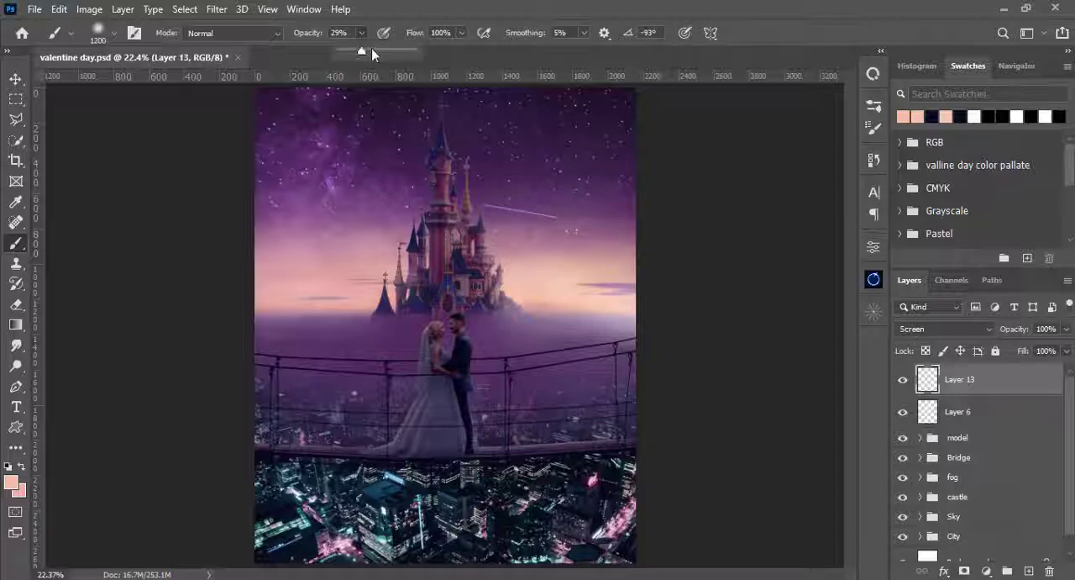
{"action": "left_click_drag", "start_coordinate": [371, 48], "coordinate": [588, 6]}
{"action": "right_click", "coordinate": [702, 220]}
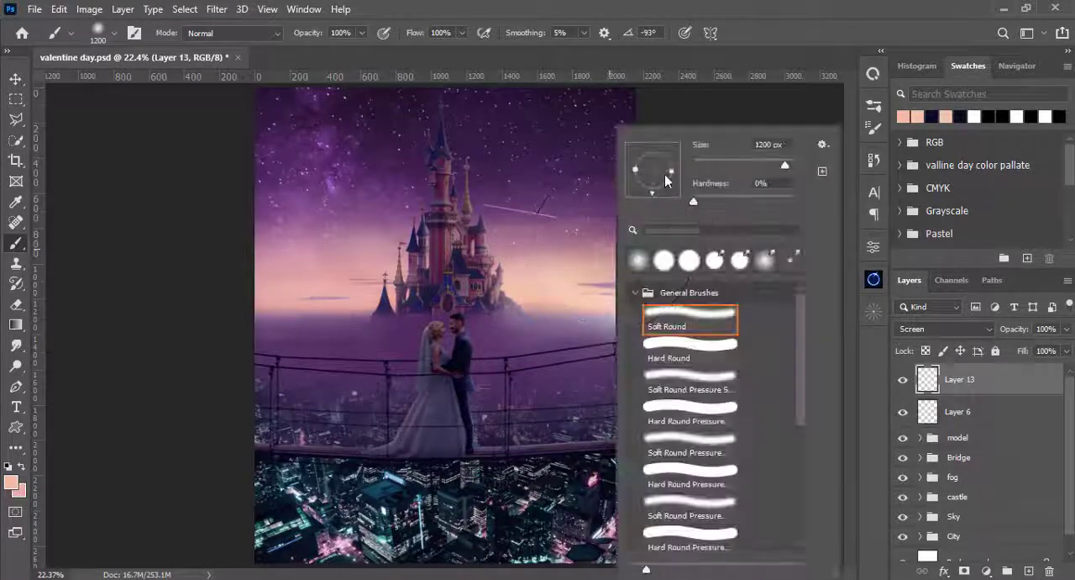
{"action": "left_click_drag", "start_coordinate": [614, 175], "coordinate": [653, 180]}
{"action": "left_click", "coordinate": [694, 7]}
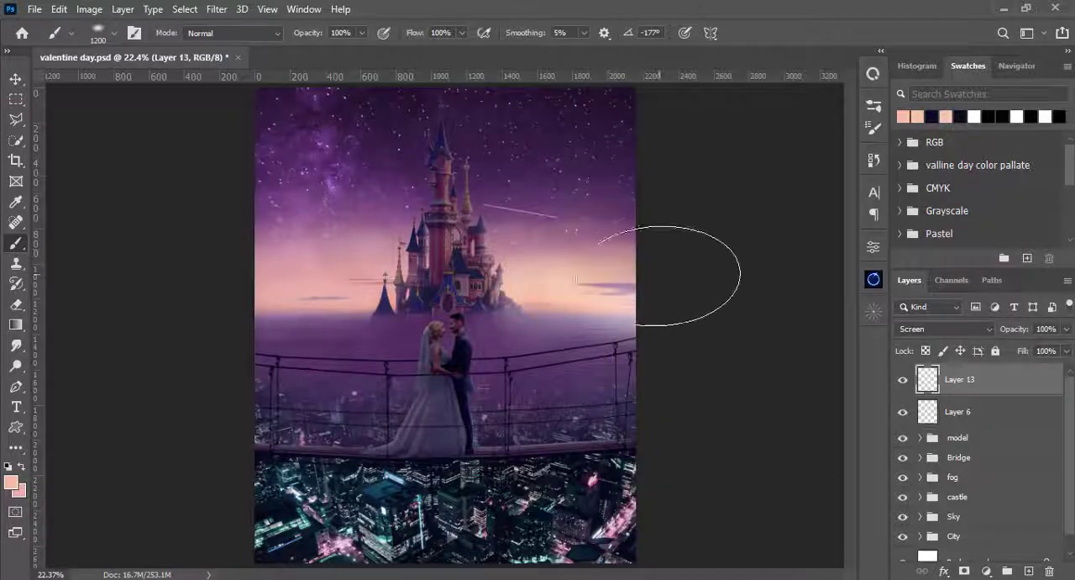
- Paint a large peach glow on Layer 13 over the horizon beside the castle with 1500 px and 1700 px brush sizes
{"action": "key", "text": "]"}
{"action": "key", "text": "]"}
{"action": "key", "text": "]"}
{"action": "left_click", "coordinate": [593, 314]}
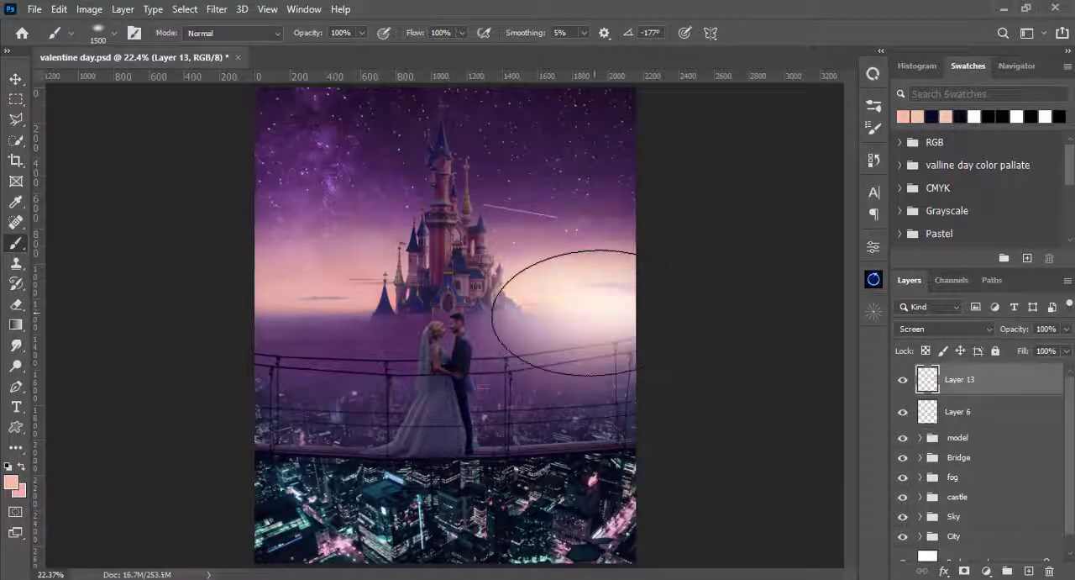
{"action": "key", "text": "]"}
{"action": "key", "text": "]"}
{"action": "right_click", "coordinate": [595, 252]}
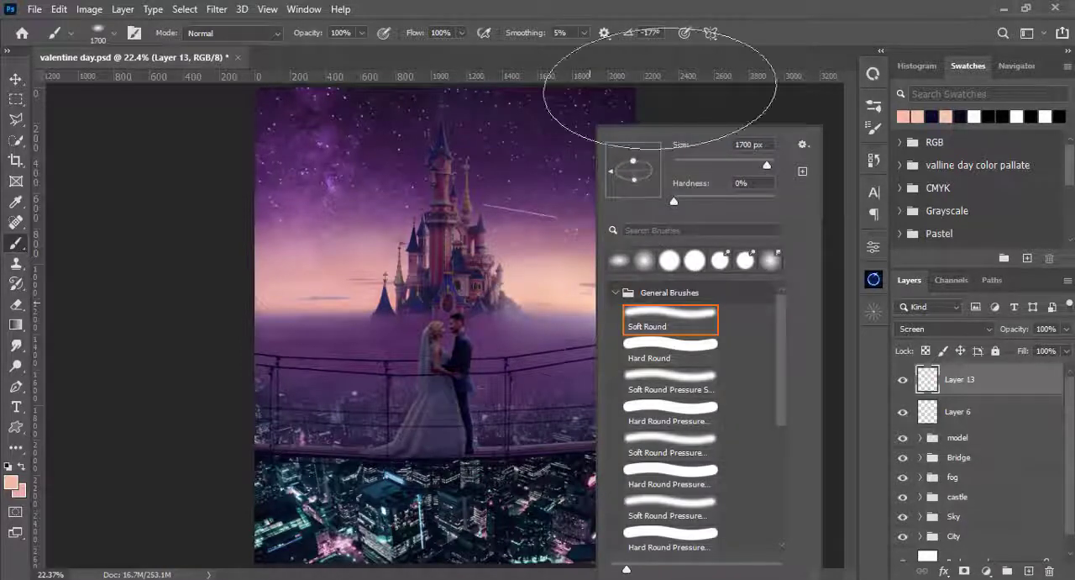
{"action": "left_click", "coordinate": [679, 11]}
{"action": "left_click", "coordinate": [599, 309]}
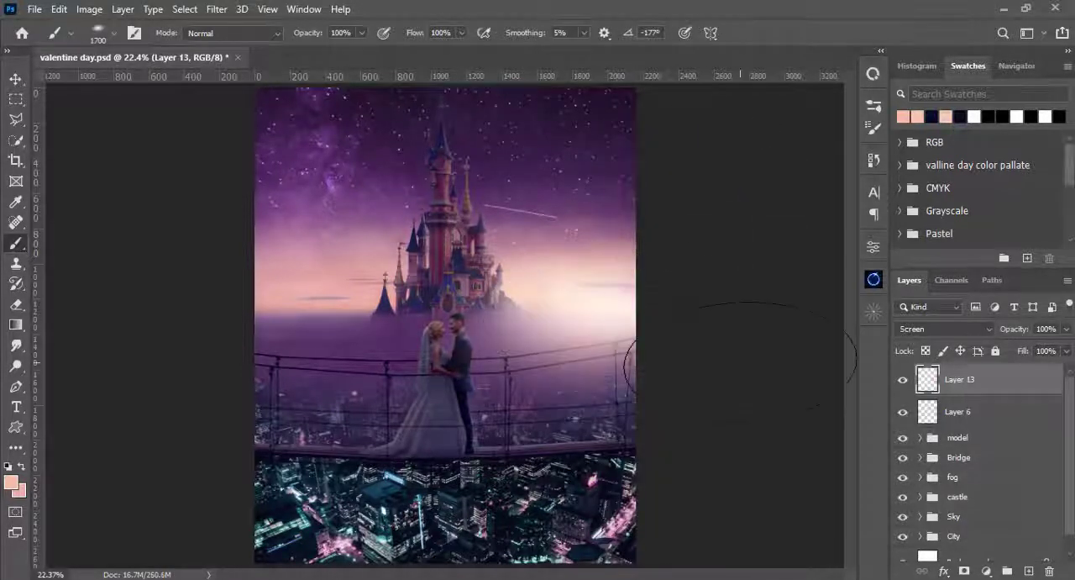
- Make the brush tip rounder and reduce it to 400 px at 10% opacity for softening the horizon glow
{"action": "right_click", "coordinate": [594, 278]}
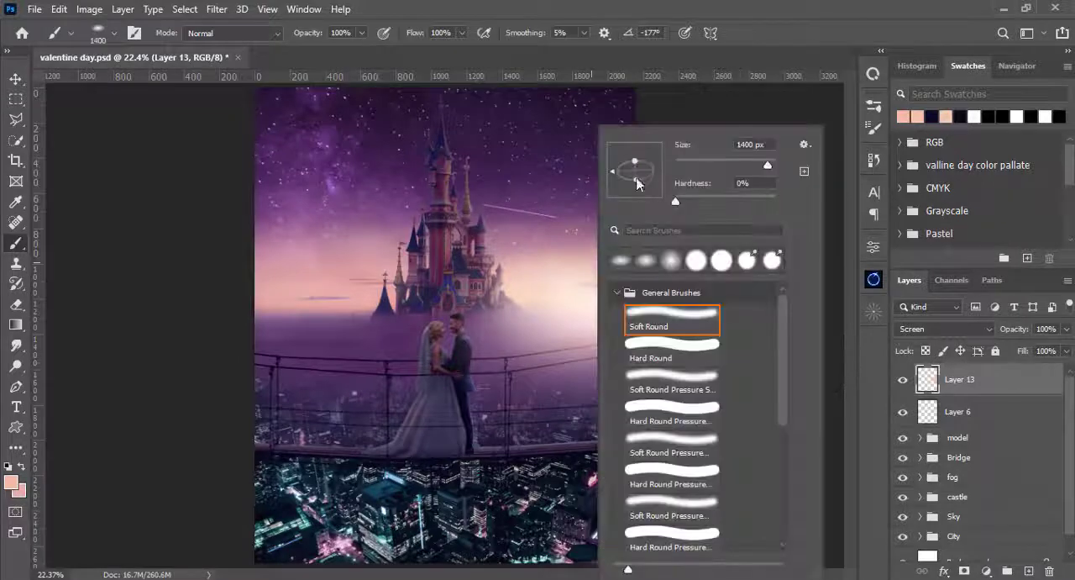
{"action": "left_click_drag", "start_coordinate": [636, 179], "coordinate": [636, 191]}
{"action": "key", "text": "Return"}
{"action": "key", "text": "["}
{"action": "key", "text": "["}
{"action": "key", "text": "["}
{"action": "key", "text": "["}
{"action": "key", "text": "["}
{"action": "key", "text": "["}
{"action": "key", "text": "["}
{"action": "key", "text": "["}
{"action": "mouse_move", "coordinate": [364, 35]}
{"action": "left_mouse_down"}
{"action": "mouse_move", "coordinate": [317, 38]}
{"action": "mouse_move", "coordinate": [357, 39]}
{"action": "left_mouse_up"}
{"action": "key", "text": "["}
{"action": "key", "text": "["}
{"action": "key", "text": "["}
{"action": "key", "text": "["}
{"action": "key", "text": "["}
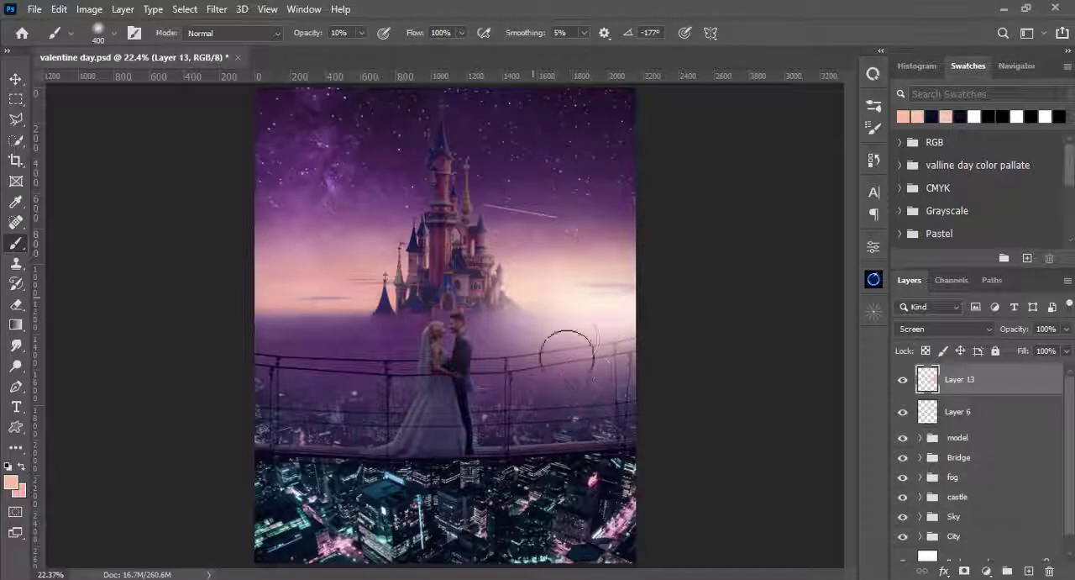
- Undo the last glow strokes on Layer 13
{"action": "key", "text": "ctrl+z"}
{"action": "key", "text": "ctrl+z"}
{"action": "key", "text": "ctrl+z"}
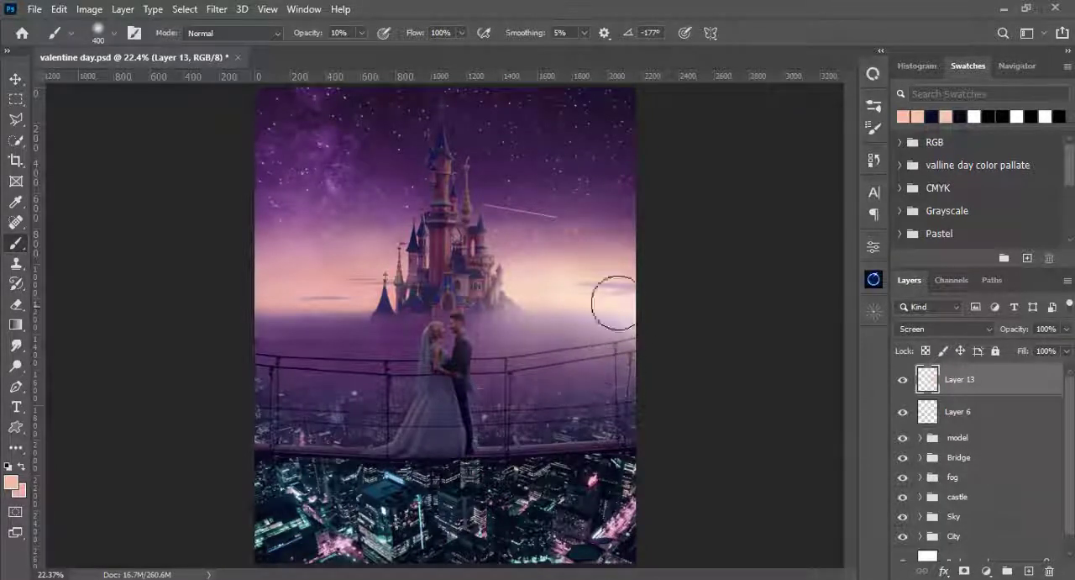
- Add Layer 14 clipped to Layer 13 and flatten the soft round brush tip into a horizontal ellipse at 49% opacity
{"action": "left_click", "coordinate": [1028, 570]}
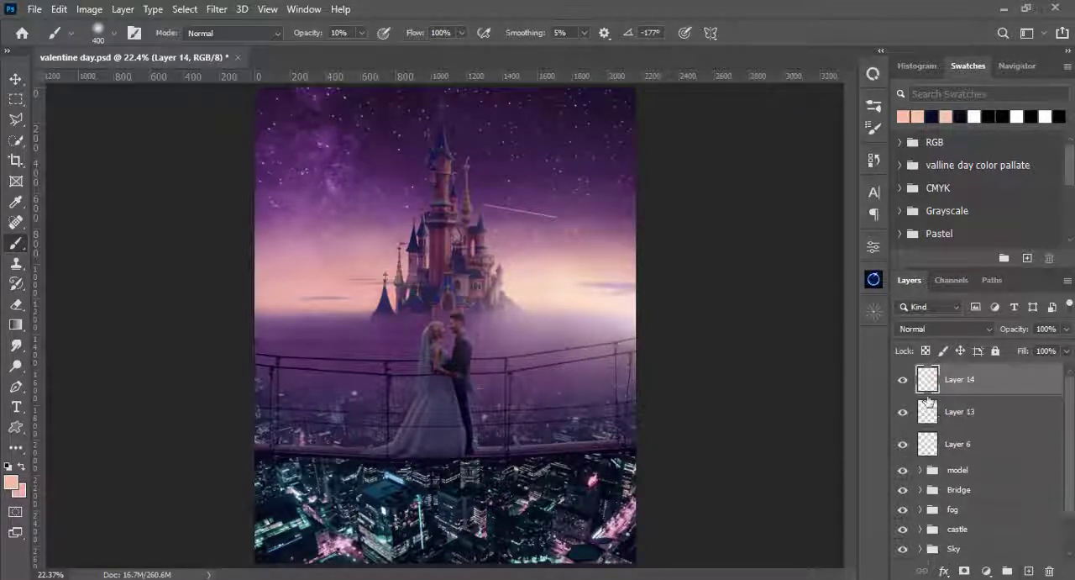
{"action": "left_click", "coordinate": [927, 395], "text": "alt"}
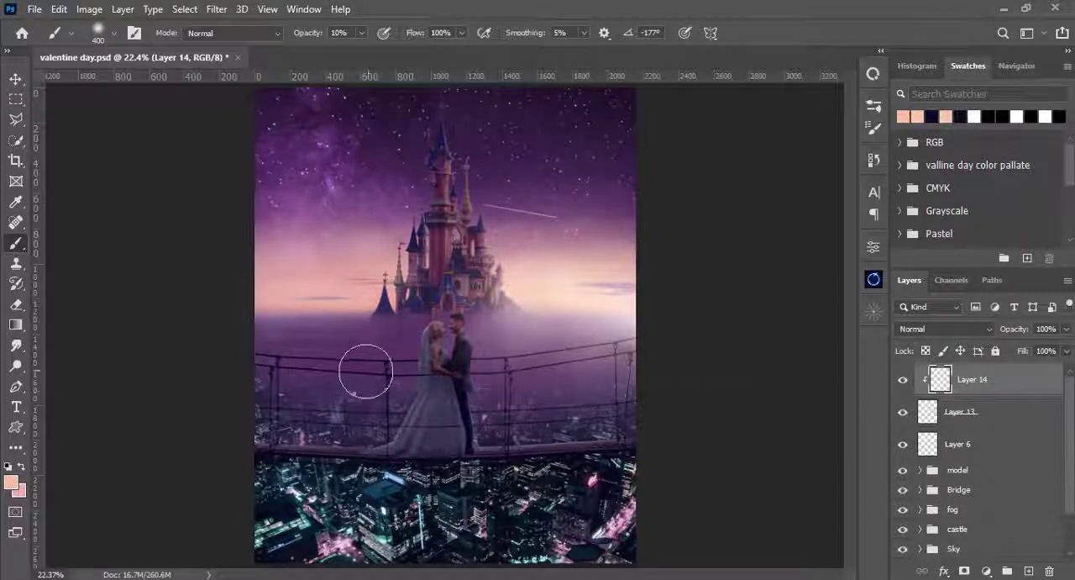
{"action": "right_click", "coordinate": [300, 230]}
{"action": "left_click_drag", "start_coordinate": [341, 181], "coordinate": [341, 178]}
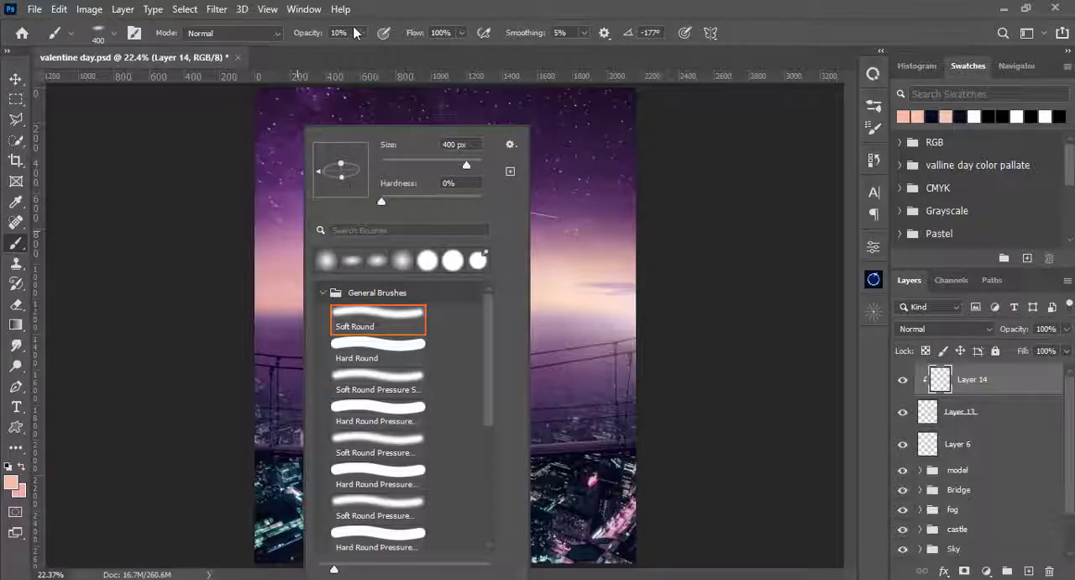
{"action": "left_click", "coordinate": [361, 32]}
{"action": "left_click", "coordinate": [362, 32]}
{"action": "left_click", "coordinate": [390, 51]}
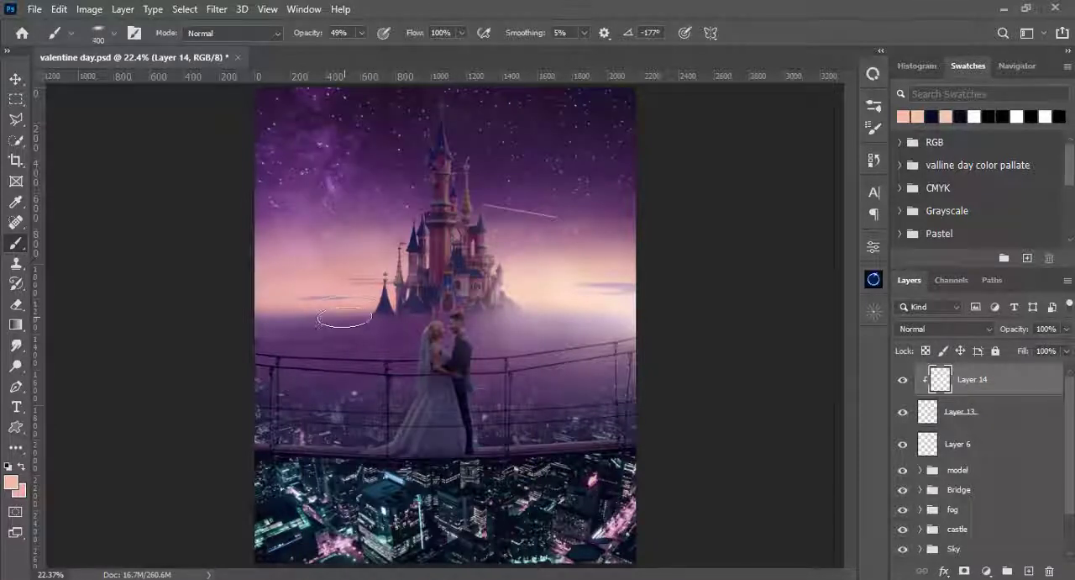
- Paint a peach glow on Layer 14 along the horizon beside the castle with the brush enlarged to 1100 px
{"action": "key", "text": "bracketright"}
{"action": "key", "text": "bracketright"}
{"action": "key", "text": "bracketright"}
{"action": "key", "text": "bracketright"}
{"action": "key", "text": "bracketright"}
{"action": "key", "text": "bracketright"}
{"action": "key", "text": "bracketright"}
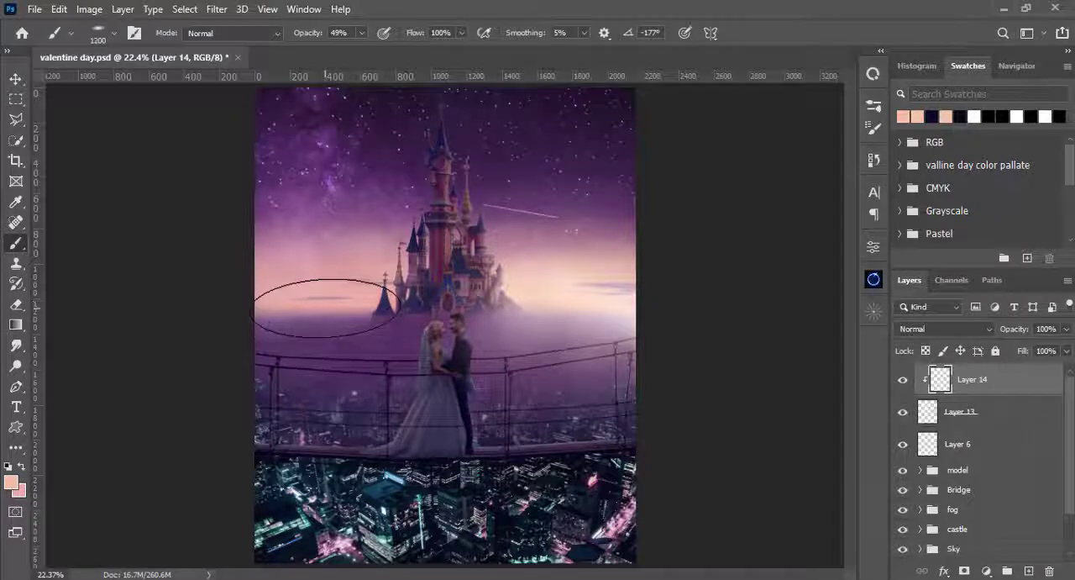
{"action": "key", "text": "bracketright"}
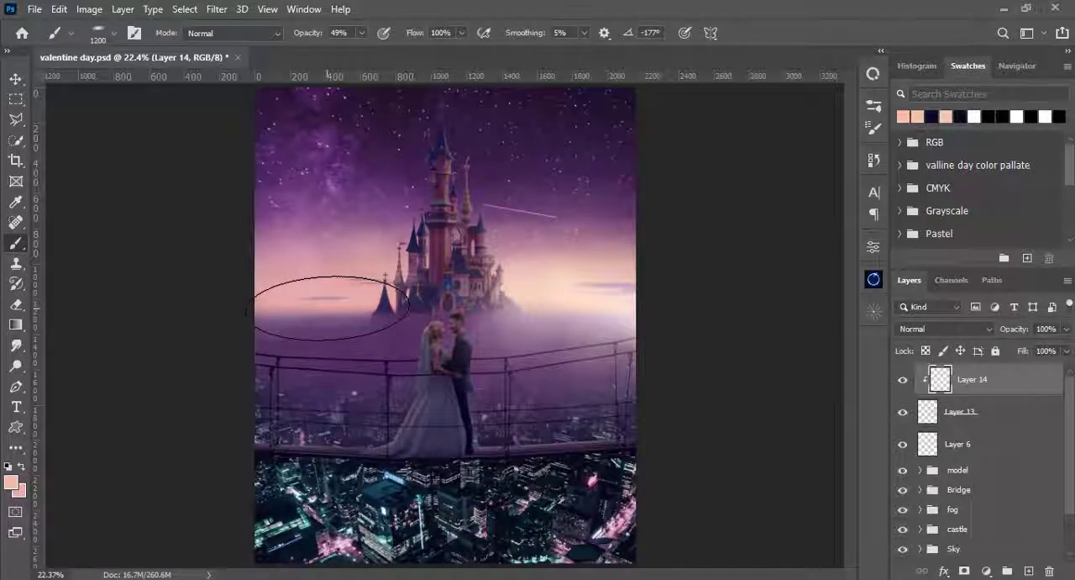
{"action": "key", "text": "bracketleft"}
{"action": "key", "text": "bracketleft"}
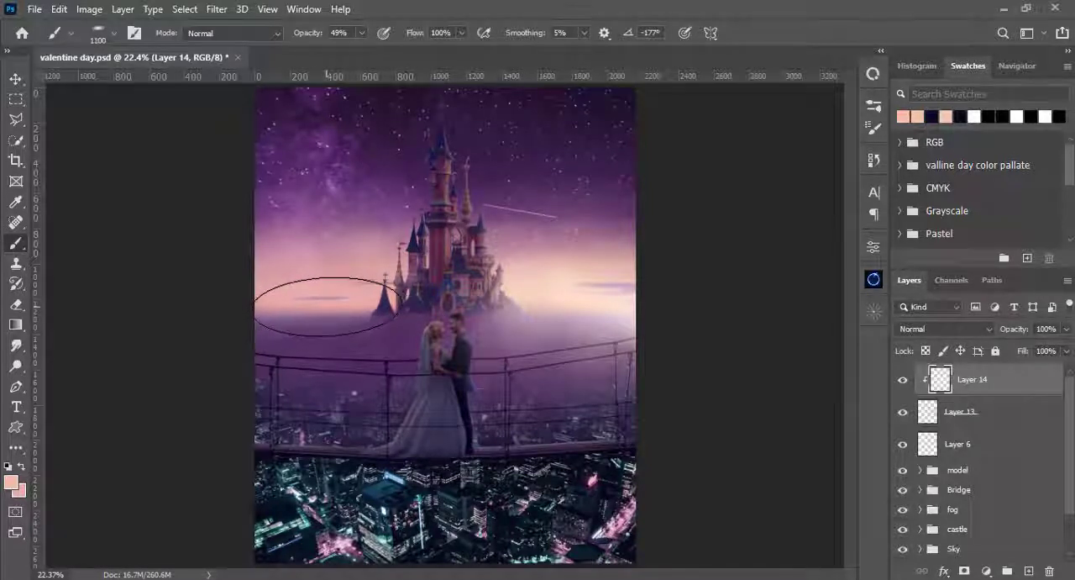
{"action": "key", "text": "bracketright"}
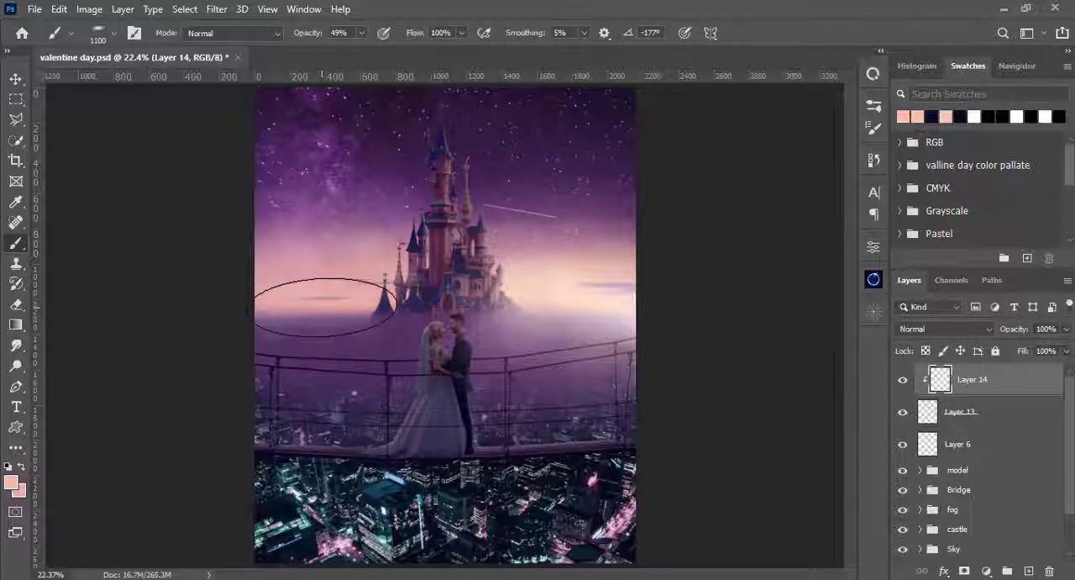
- Release Layer 14 from its clipping mask and set its blend mode to Screen, comparing the image with and without it
{"action": "left_click_drag", "start_coordinate": [937, 382], "coordinate": [940, 359]}
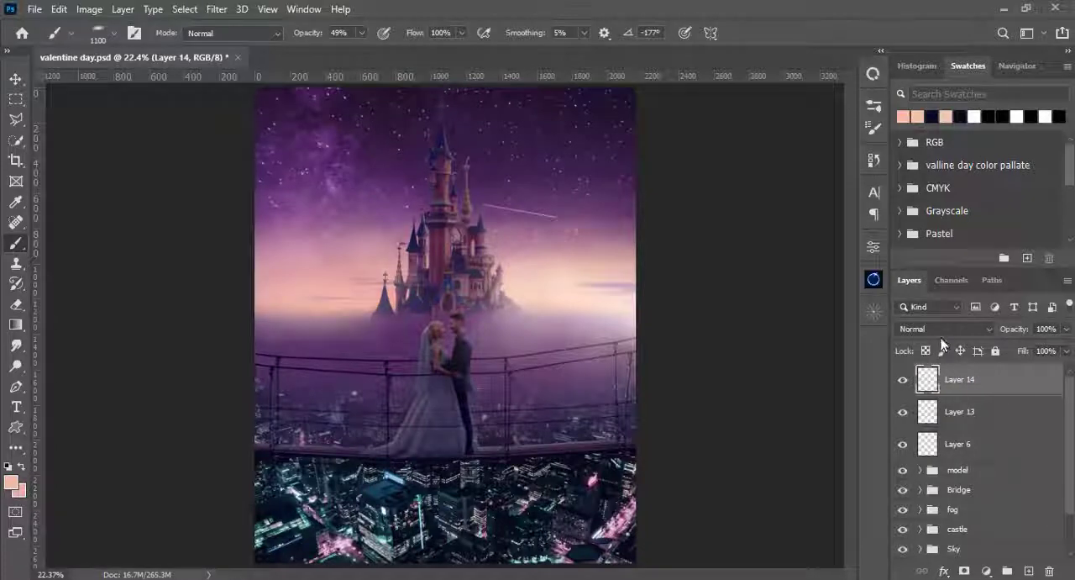
{"action": "left_click", "coordinate": [941, 329]}
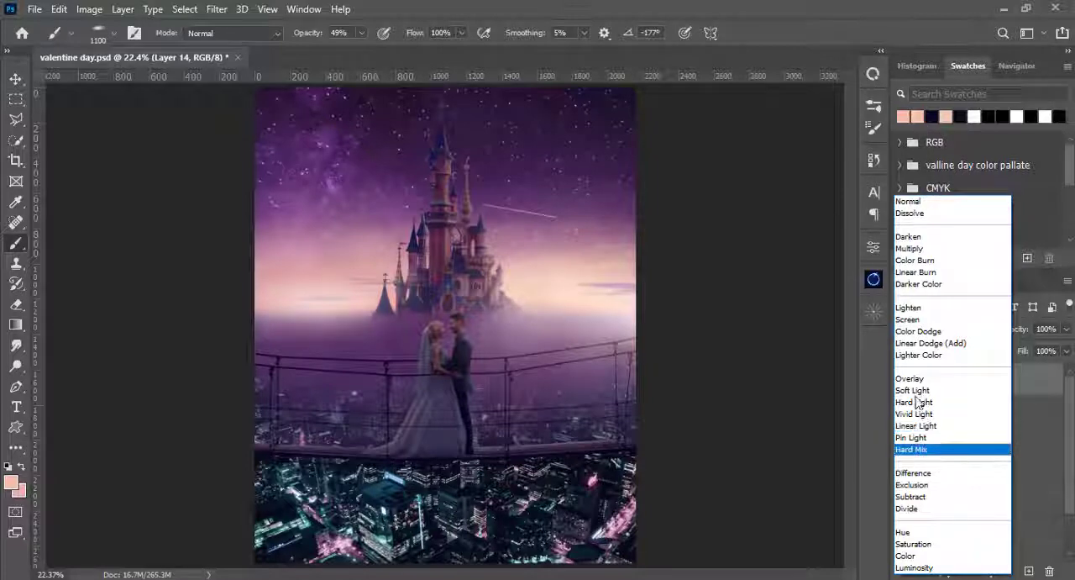
{"action": "left_click", "coordinate": [915, 321]}
{"action": "left_click", "coordinate": [906, 381]}
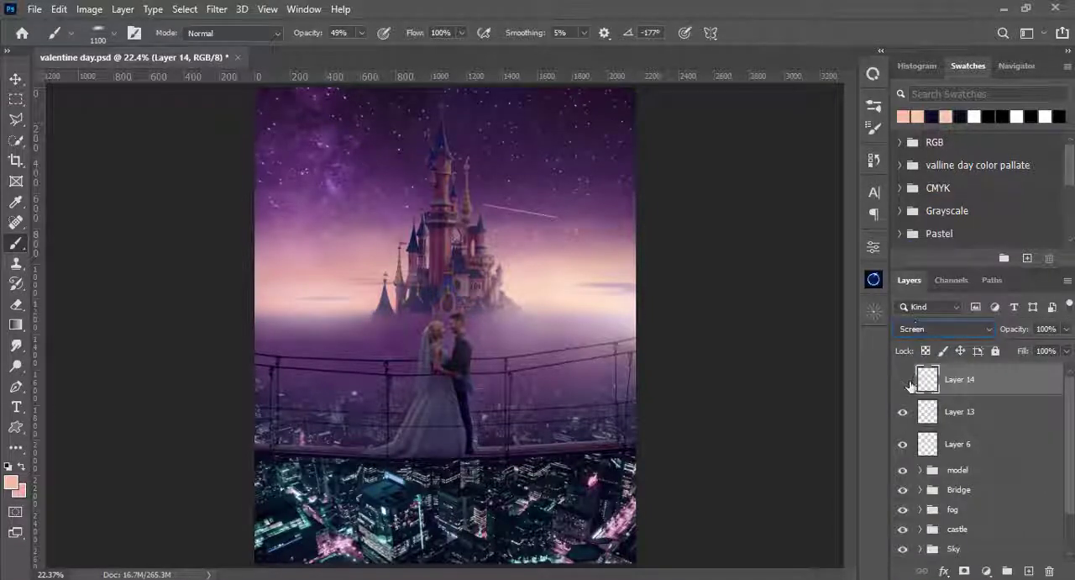
{"action": "left_click", "coordinate": [905, 381]}
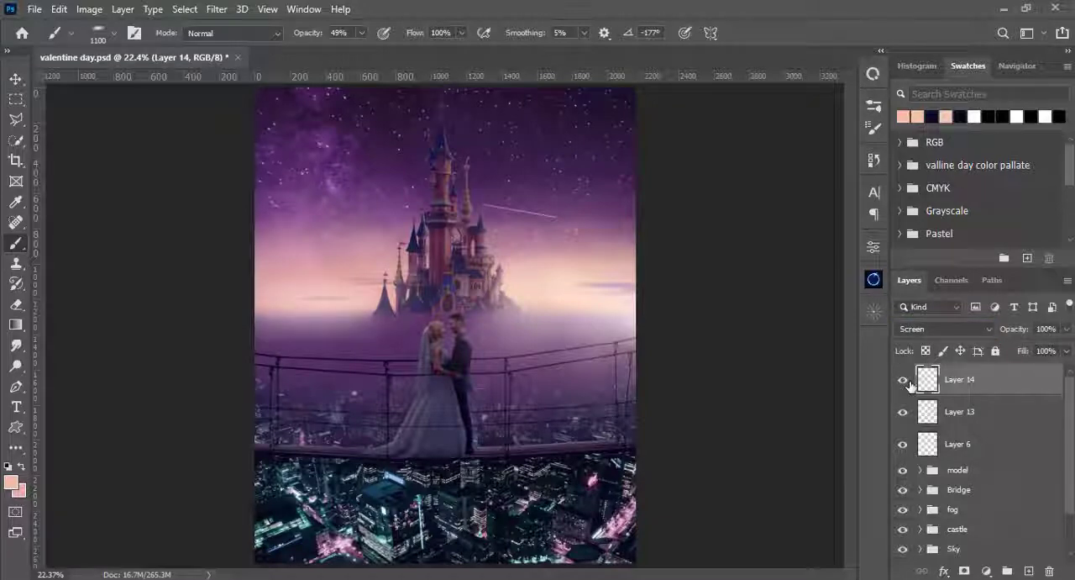
- Paint a faint glow on Layer 14 around the couple at 16% brush opacity, reducing the brush to 900 px
{"action": "right_click", "coordinate": [484, 155]}
{"action": "left_click", "coordinate": [361, 33]}
{"action": "left_click_drag", "start_coordinate": [362, 51], "coordinate": [336, 52]}
{"action": "left_click", "coordinate": [479, 7]}
{"action": "left_click", "coordinate": [449, 315]}
{"action": "key", "text": "ctrl+z"}
{"action": "left_click", "coordinate": [362, 33]}
{"action": "left_click", "coordinate": [447, 317]}
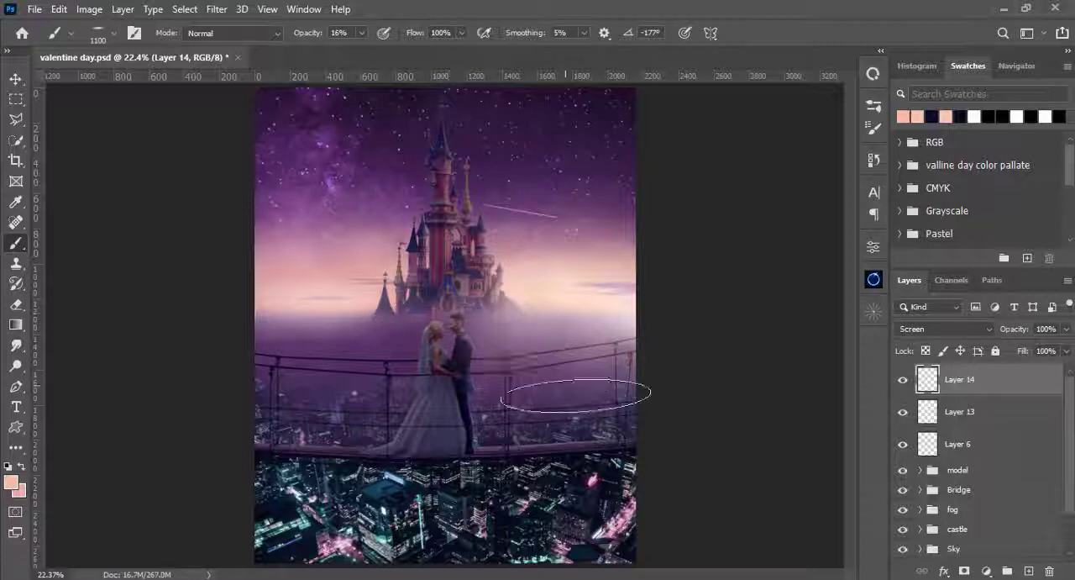
{"action": "key", "text": "bracketleft"}
{"action": "key", "text": "bracketleft"}
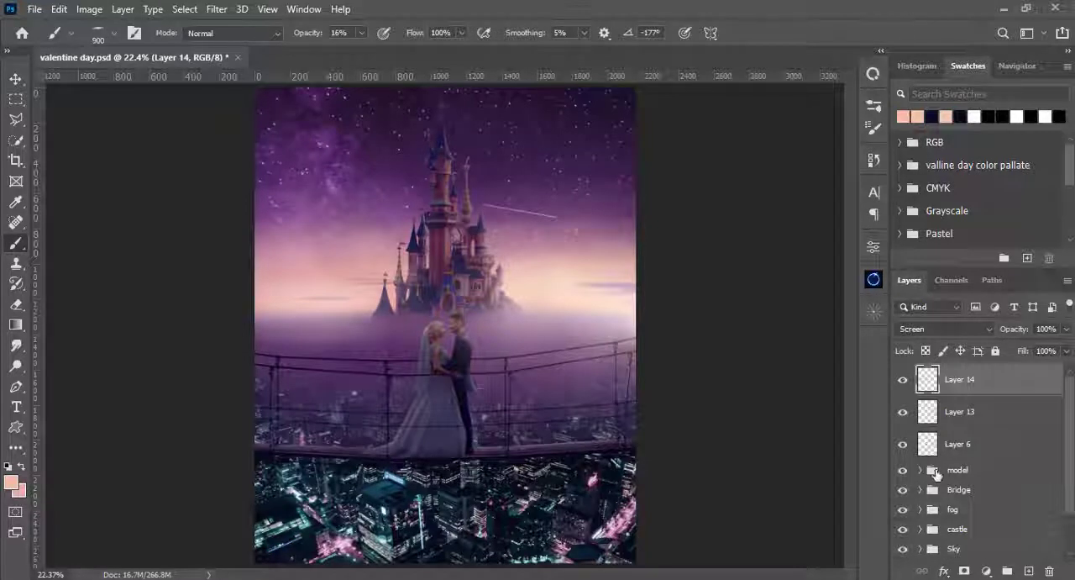
- Activate Layer 12's mask in the model group and set up a circular soft brush at 34 px and 100% opacity
{"action": "left_click", "coordinate": [922, 470]}
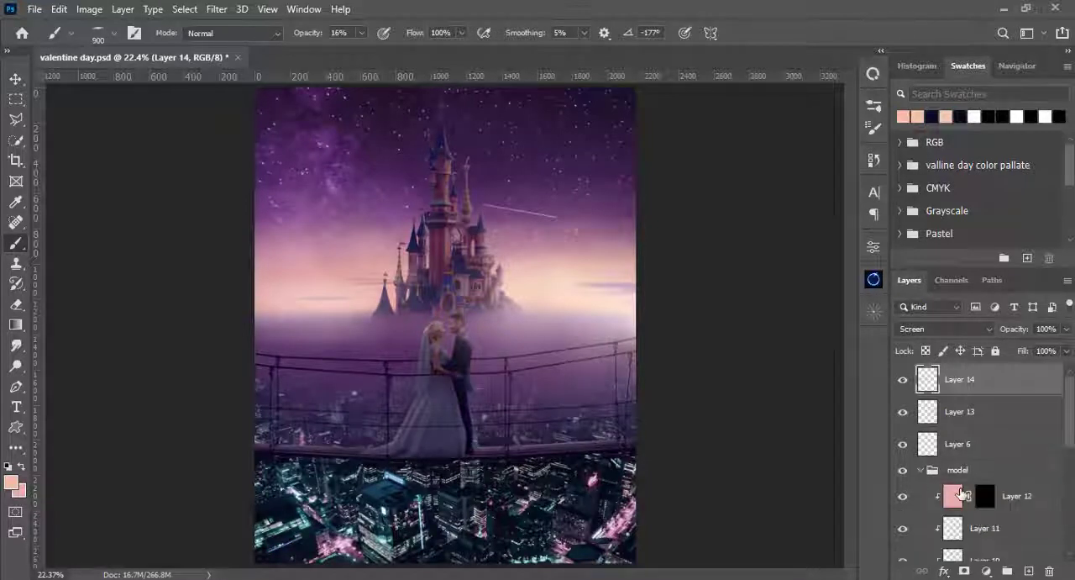
{"action": "left_click", "coordinate": [990, 498]}
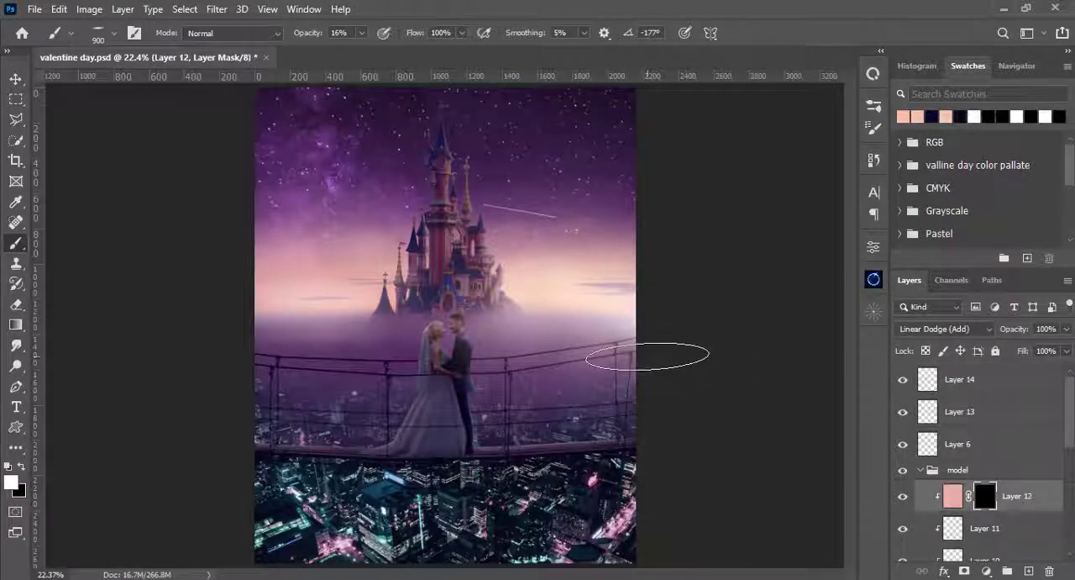
{"action": "right_click", "coordinate": [646, 355]}
{"action": "left_click", "coordinate": [692, 236]}
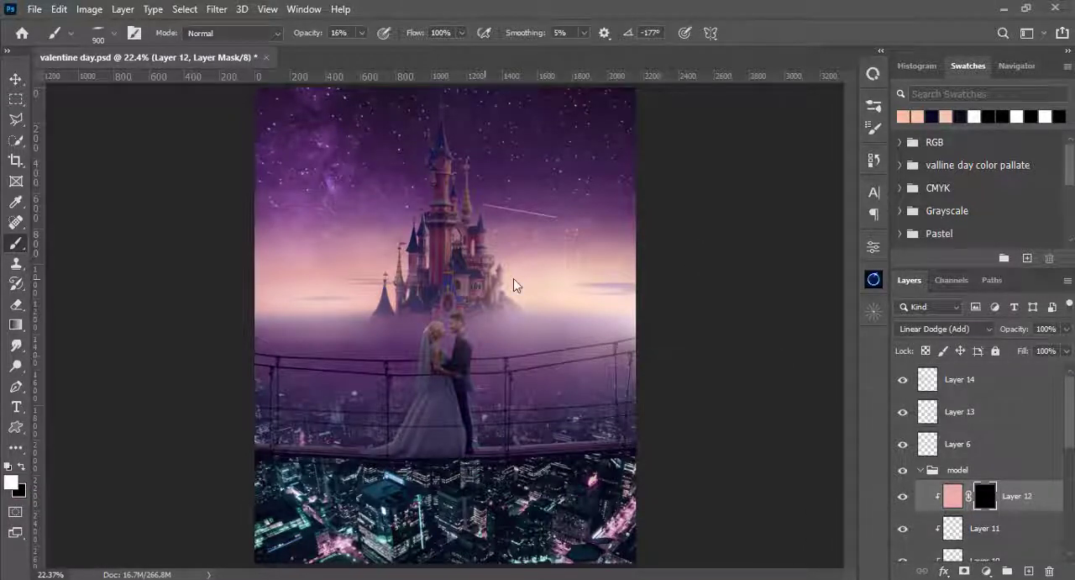
{"action": "right_click", "coordinate": [475, 180]}
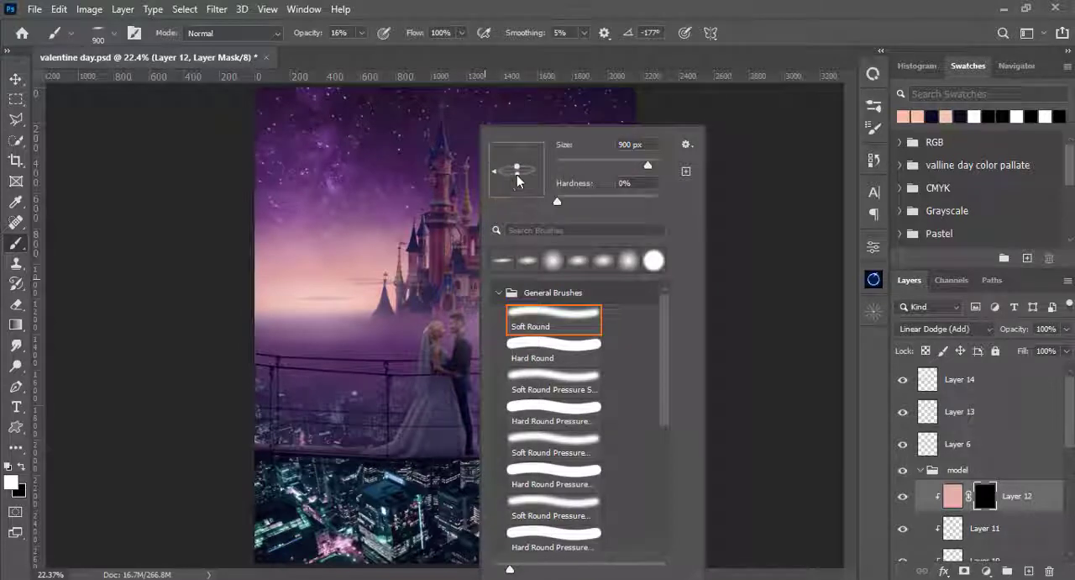
{"action": "left_click", "coordinate": [664, 7]}
{"action": "right_click", "coordinate": [532, 184]}
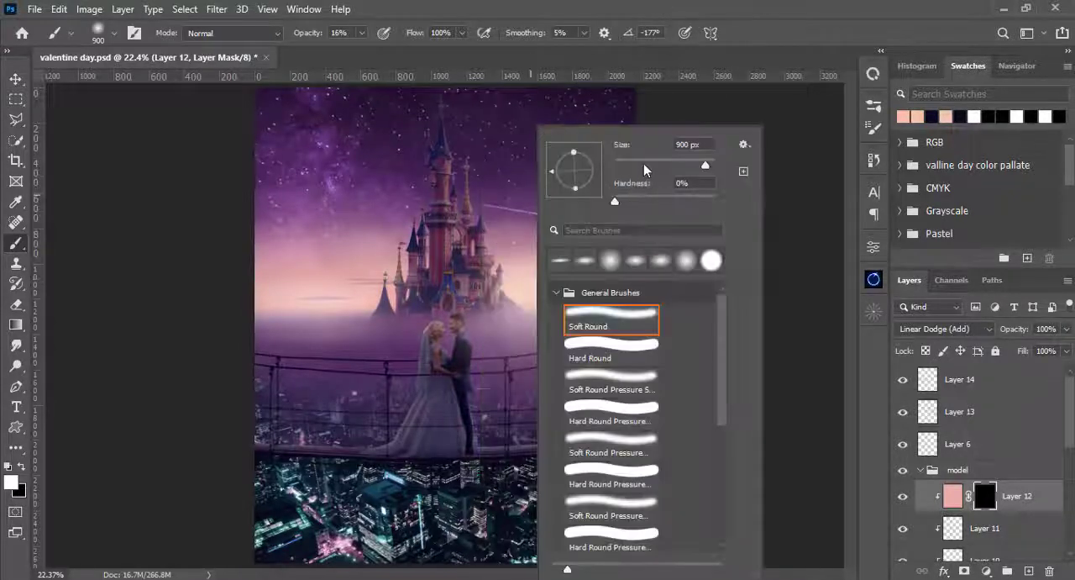
{"action": "left_click", "coordinate": [643, 163]}
{"action": "left_click_drag", "start_coordinate": [644, 164], "coordinate": [632, 165]}
{"action": "left_click_drag", "start_coordinate": [361, 33], "coordinate": [497, 9]}
- Paint a thin white rim light on Layer 12's mask along the outer edge of the groom's jacket with a 5 px brush
{"action": "key", "text": "ctrl+plus"}
{"action": "key", "text": "ctrl+plus"}
{"action": "key", "text": "ctrl+plus"}
{"action": "key", "text": "ctrl+plus"}
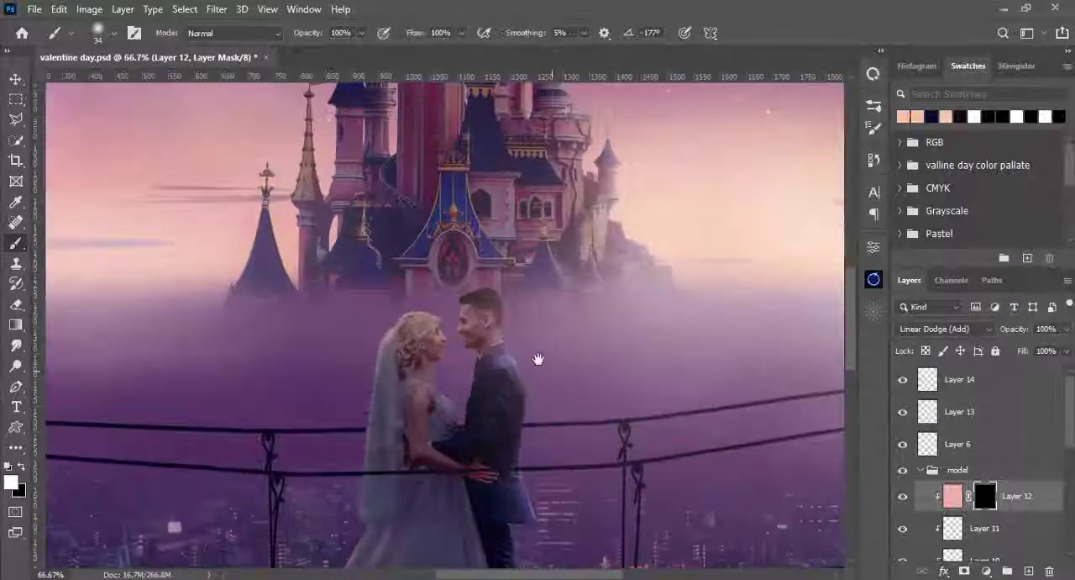
{"action": "left_click_drag", "start_coordinate": [537, 359], "coordinate": [489, 315]}
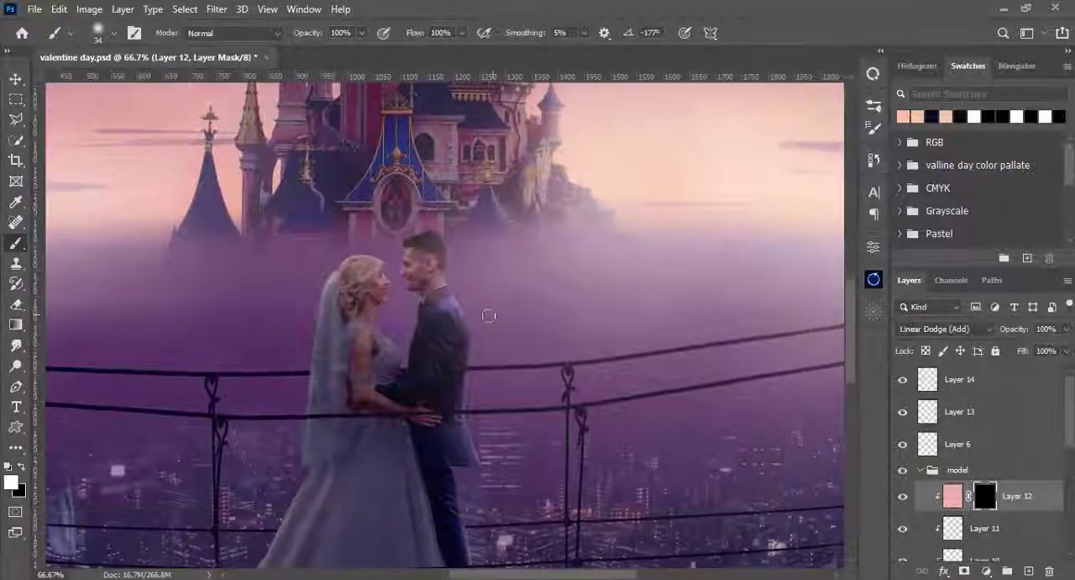
{"action": "key", "text": "ctrl+plus"}
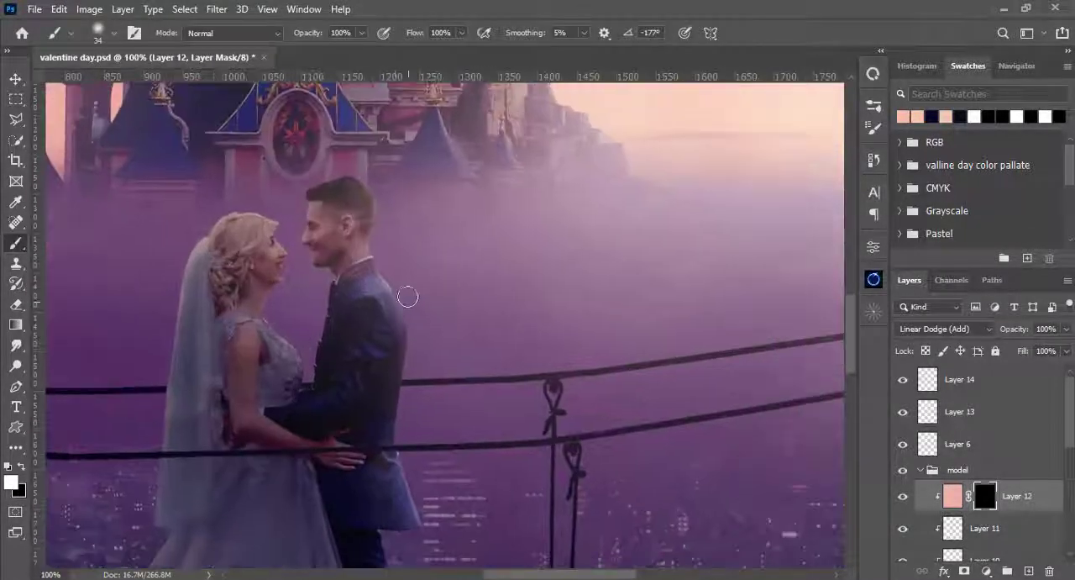
{"action": "key", "text": "ctrl+plus"}
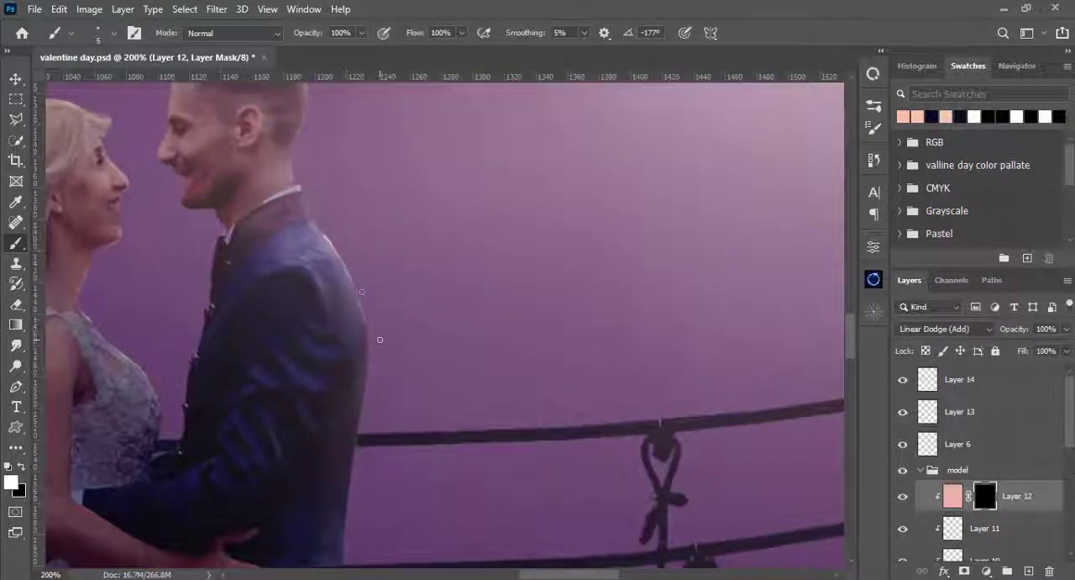
{"action": "key", "text": "ctrl+plus"}
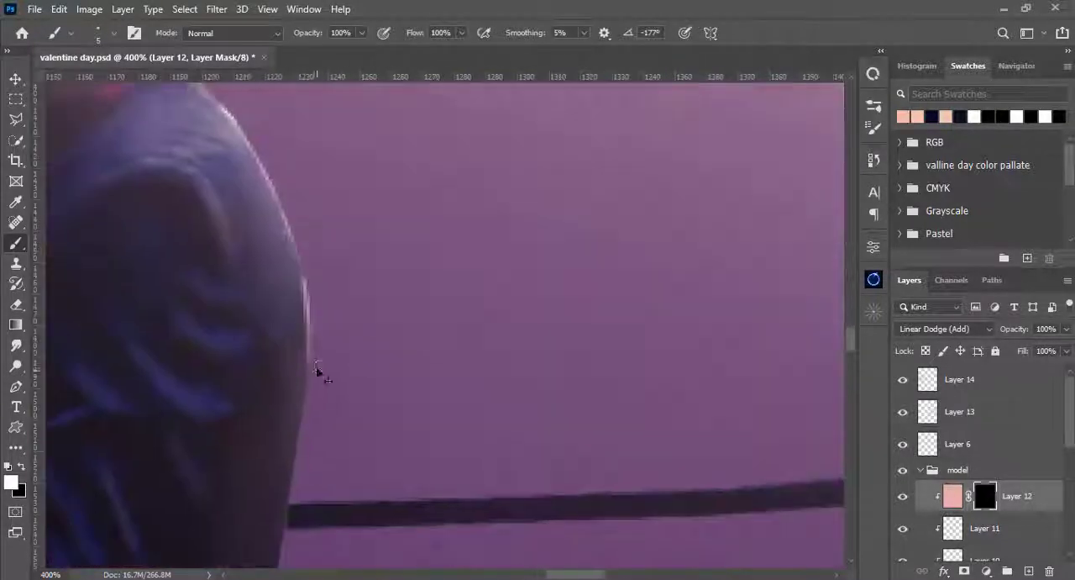
{"action": "scroll", "coordinate": [281, 179], "scroll_direction": "up", "scroll_amount": 3}
{"action": "left_click_drag", "start_coordinate": [357, 504], "coordinate": [317, 158]}
{"action": "mouse_move", "coordinate": [287, 217]}
{"action": "left_mouse_down"}
{"action": "mouse_move", "coordinate": [327, 297]}
{"action": "mouse_move", "coordinate": [305, 264]}
{"action": "mouse_move", "coordinate": [360, 400]}
{"action": "mouse_move", "coordinate": [369, 464]}
{"action": "left_mouse_up"}
- Paint fine fold highlights on the lower part of the groom's jacket with a 1 px brush at 31% opacity
{"action": "key", "text": "3"}
{"action": "key", "text": "1"}
{"action": "left_click_drag", "start_coordinate": [314, 337], "coordinate": [324, 469]}
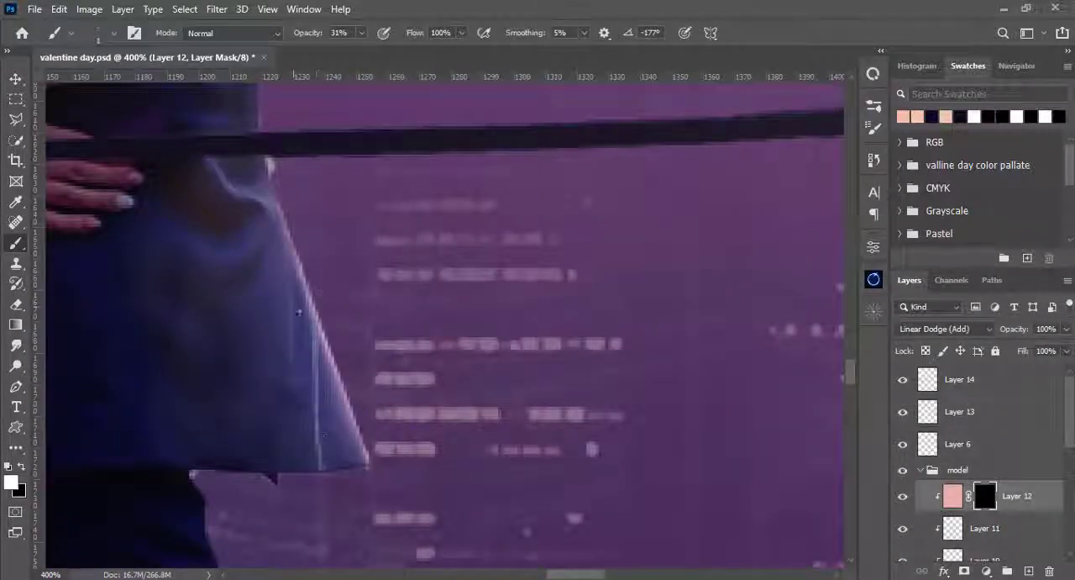
{"action": "left_click_drag", "start_coordinate": [291, 284], "coordinate": [293, 345]}
{"action": "left_click_drag", "start_coordinate": [302, 384], "coordinate": [372, 244]}
- Soften the highlights on the groom's suit with the Smudge tool at 2 px and 25% strength
{"action": "left_click", "coordinate": [15, 346]}
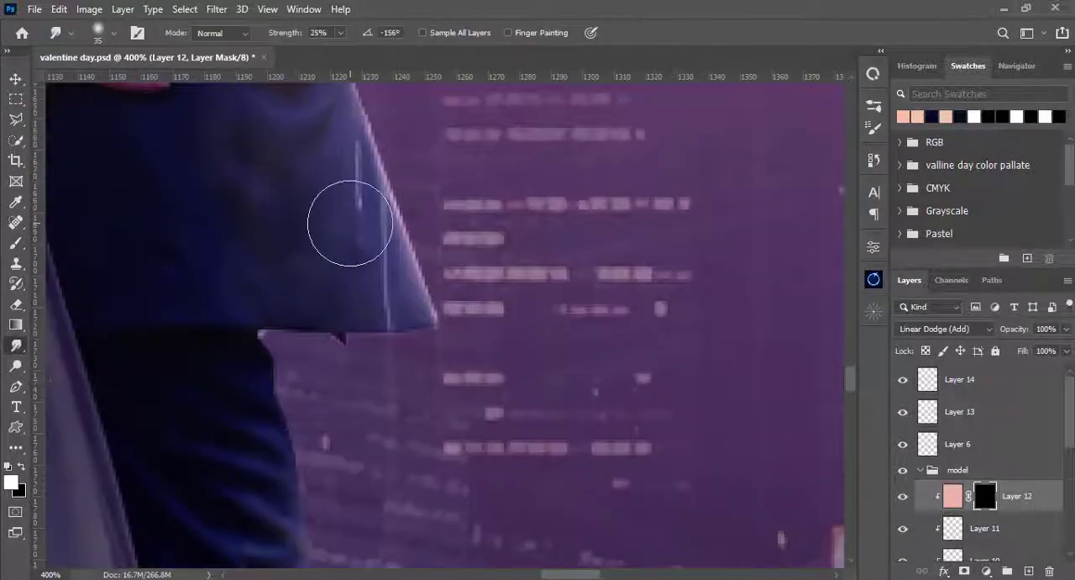
{"action": "key", "text": "bracketleft"}
{"action": "key", "text": "bracketleft"}
{"action": "key", "text": "bracketleft"}
{"action": "key", "text": "bracketleft"}
{"action": "key", "text": "bracketleft"}
{"action": "key", "text": "bracketleft"}
{"action": "key", "text": "bracketleft"}
{"action": "key", "text": "bracketleft"}
{"action": "key", "text": "bracketleft"}
{"action": "key", "text": "bracketleft"}
{"action": "key", "text": "bracketleft"}
{"action": "key", "text": "bracketleft"}
{"action": "key", "text": "ctrl+0"}
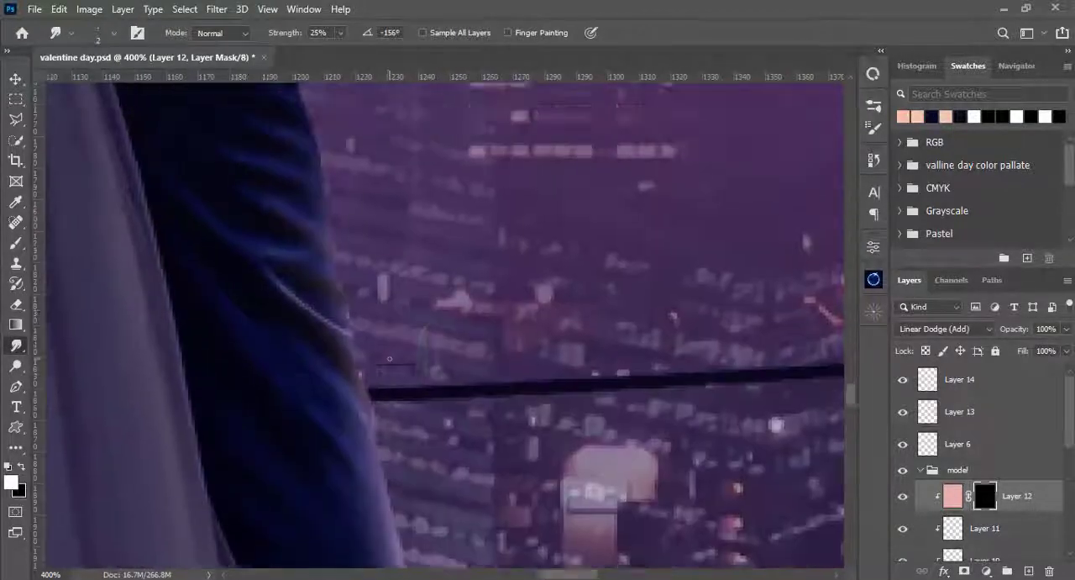
{"action": "scroll", "coordinate": [500, 311], "scroll_direction": "up", "scroll_amount": 6}
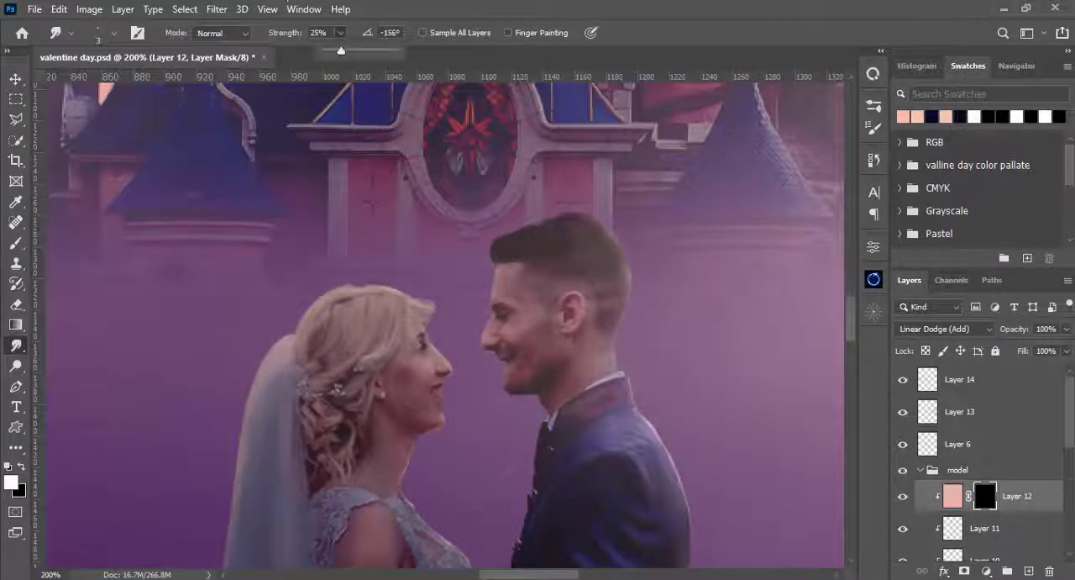
- Paint rim light on the bride's hair and face edge on Layer 12's mask, lowering the brush opacity to 45%
{"action": "key", "text": "b"}
{"action": "key", "text": "ctrl+plus"}
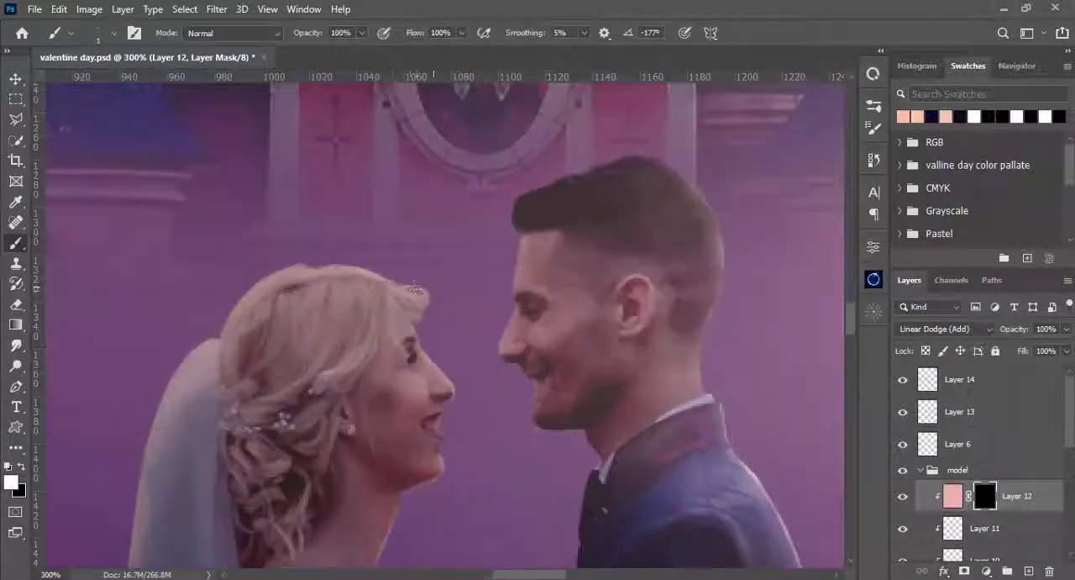
{"action": "mouse_move", "coordinate": [415, 287]}
{"action": "left_mouse_down"}
{"action": "mouse_move", "coordinate": [430, 291]}
{"action": "mouse_move", "coordinate": [415, 344]}
{"action": "left_mouse_up"}
{"action": "key", "text": "4"}
{"action": "key", "text": "5"}
{"action": "key", "text": "ctrl+0"}
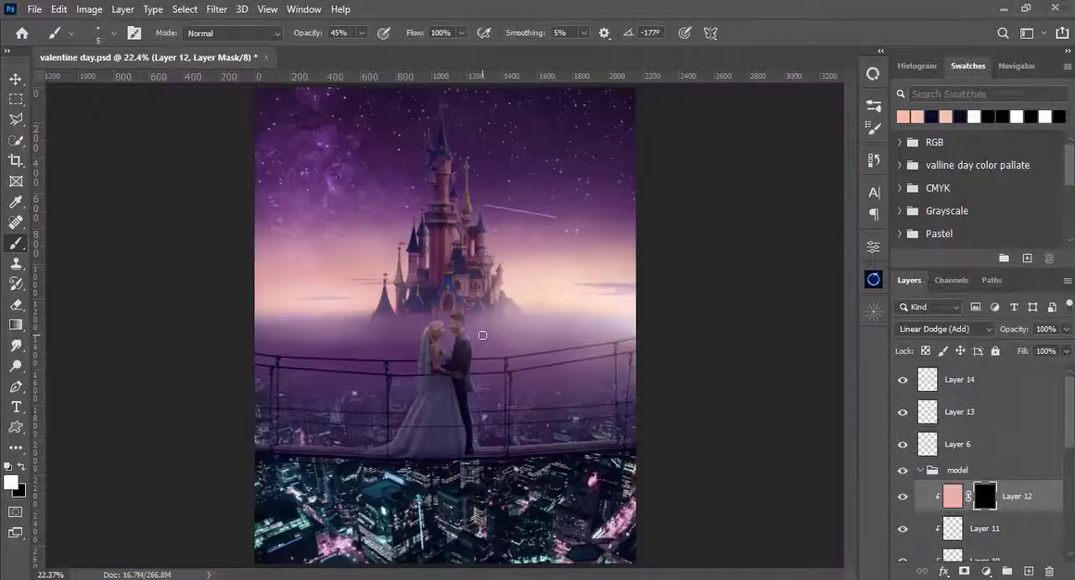
- Load the couple photo's layer mask as a selection while keeping Layer 12's mask active
{"action": "scroll", "coordinate": [924, 483], "scroll_direction": "down", "scroll_amount": 6}
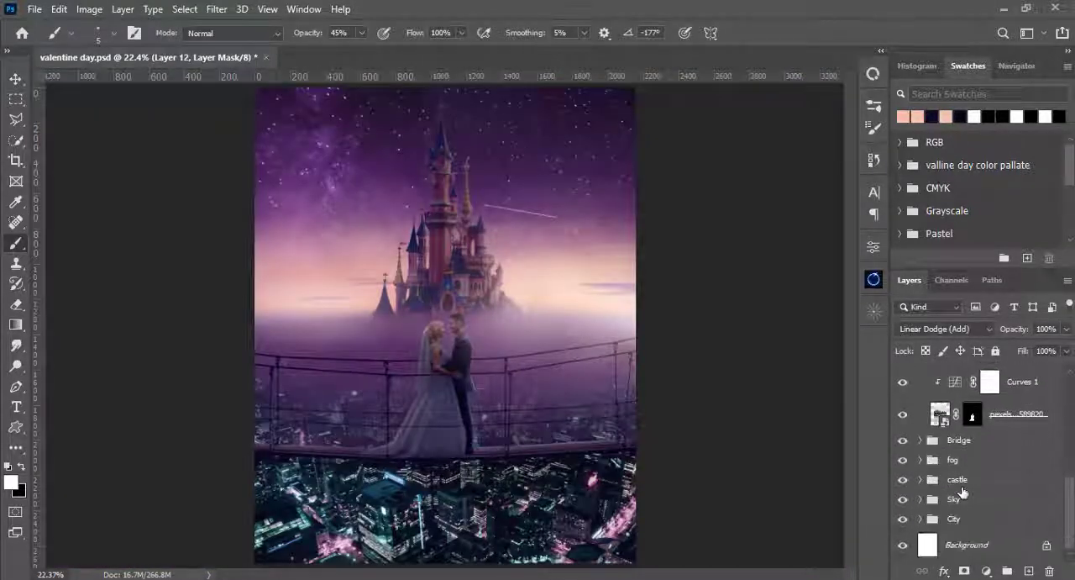
{"action": "scroll", "coordinate": [956, 462], "scroll_direction": "up", "scroll_amount": 5}
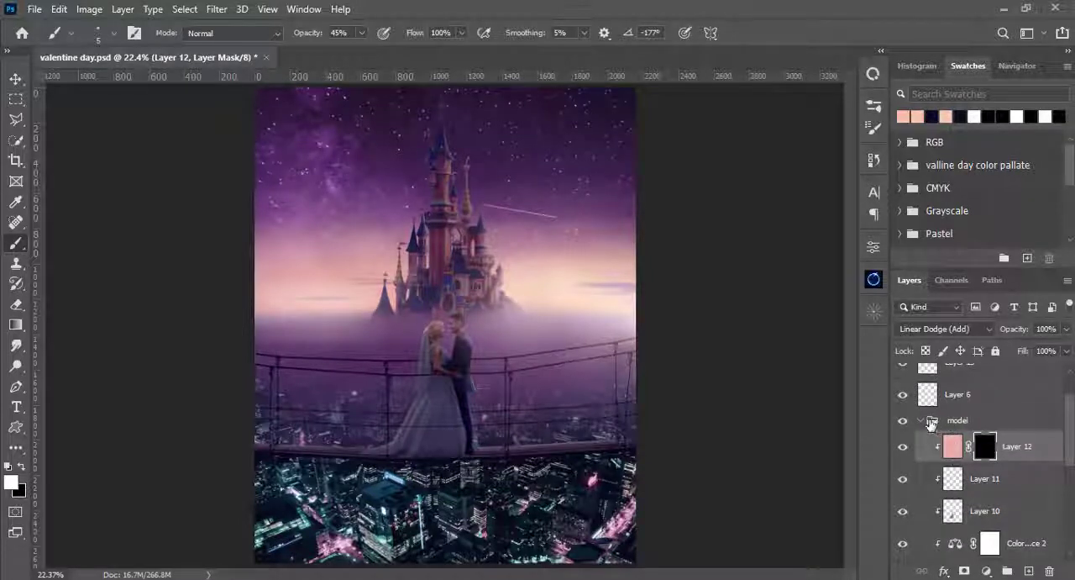
{"action": "scroll", "coordinate": [948, 483], "scroll_direction": "down", "scroll_amount": 4}
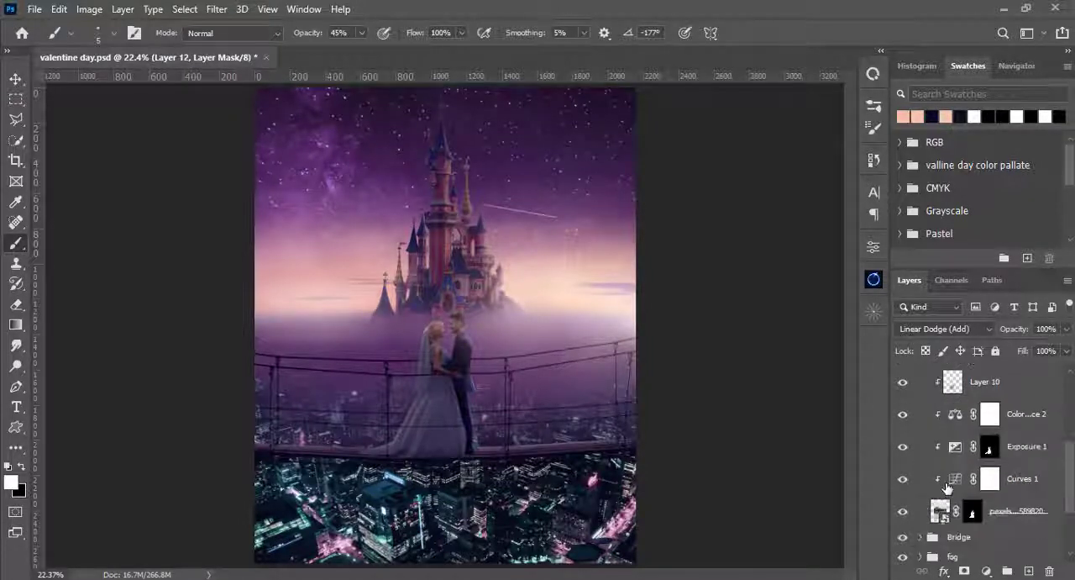
{"action": "left_click", "coordinate": [975, 514], "text": "ctrl"}
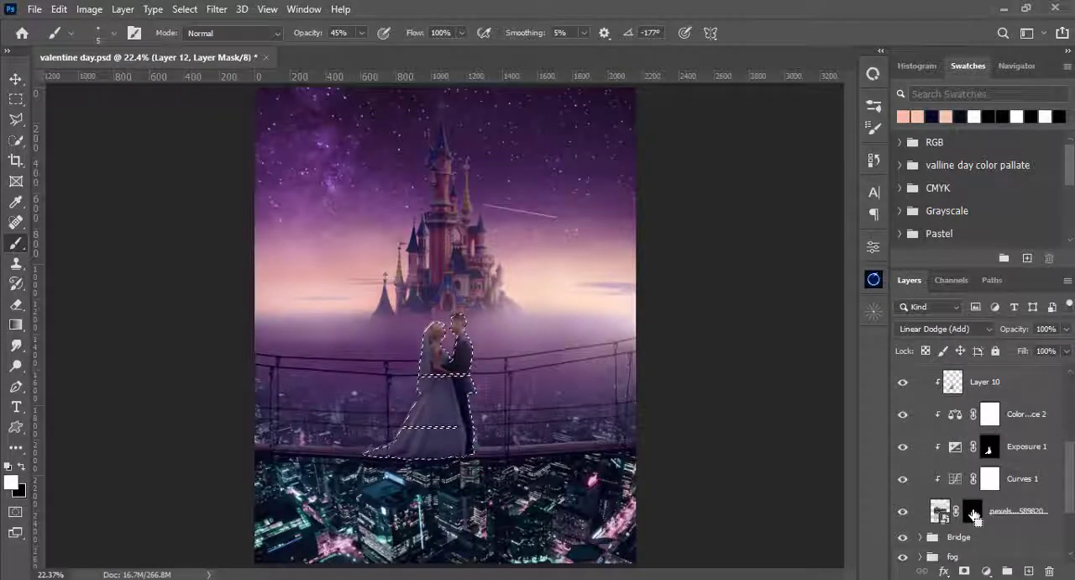
{"action": "scroll", "coordinate": [975, 515], "scroll_direction": "up", "scroll_amount": 4}
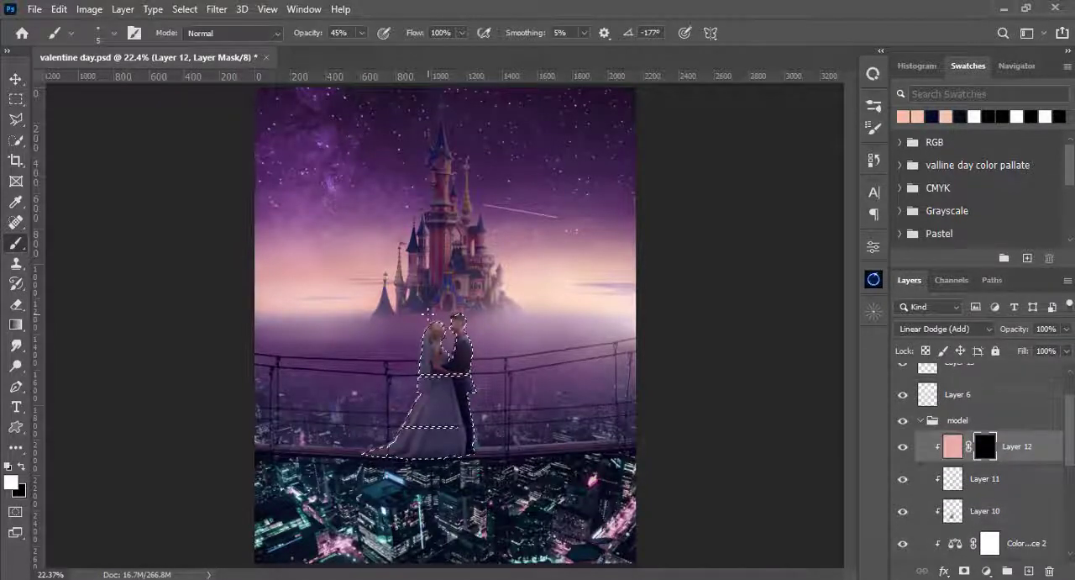
- Make Layer 14, the topmost Screen layer, active for painting light on the selected couple
{"action": "key", "text": "ctrl+plus"}
{"action": "scroll", "coordinate": [941, 438], "scroll_direction": "up", "scroll_amount": 2}
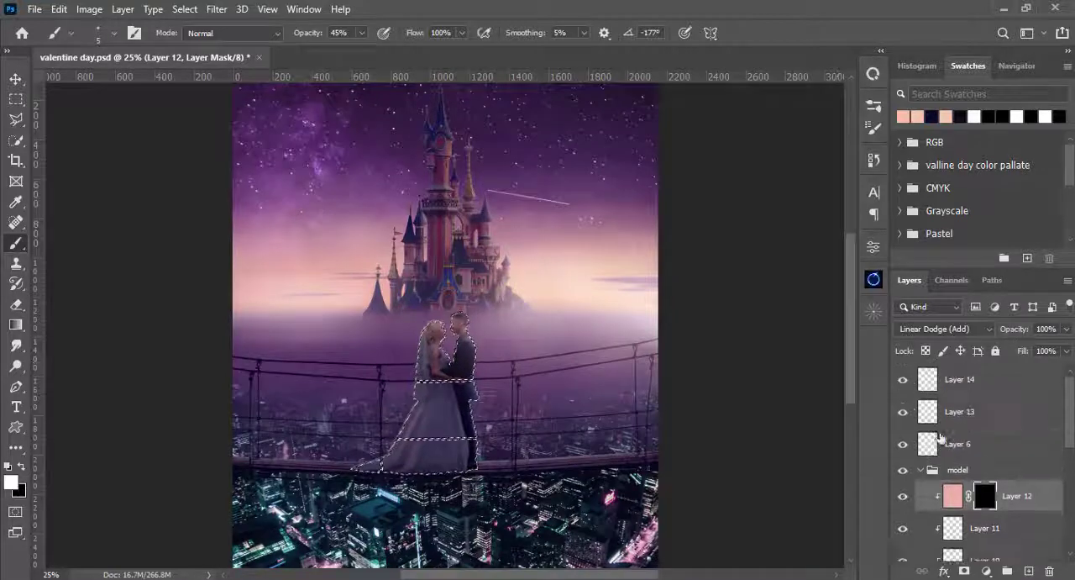
{"action": "left_click", "coordinate": [931, 411]}
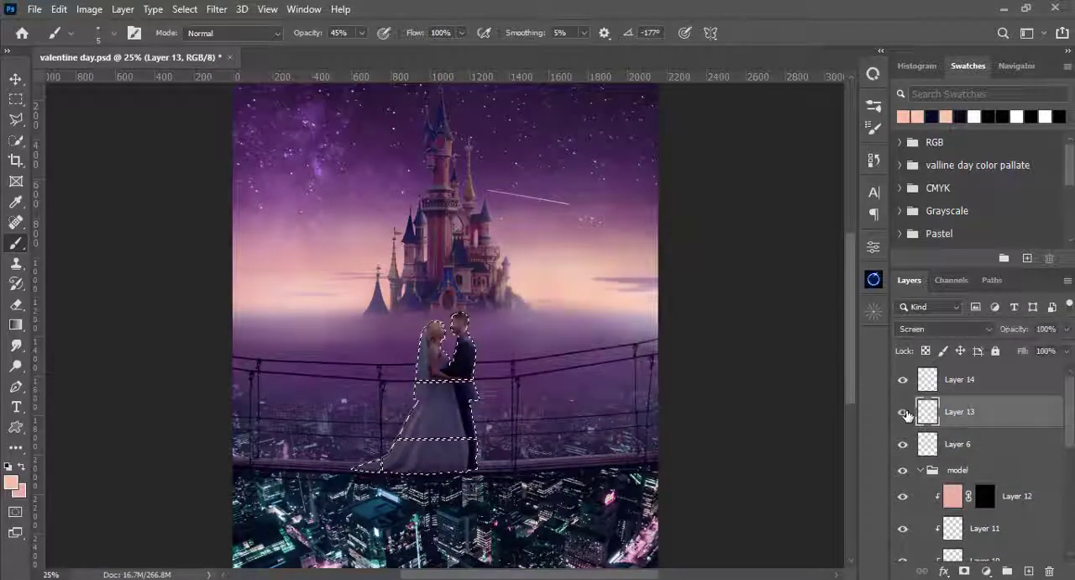
{"action": "left_click", "coordinate": [924, 379]}
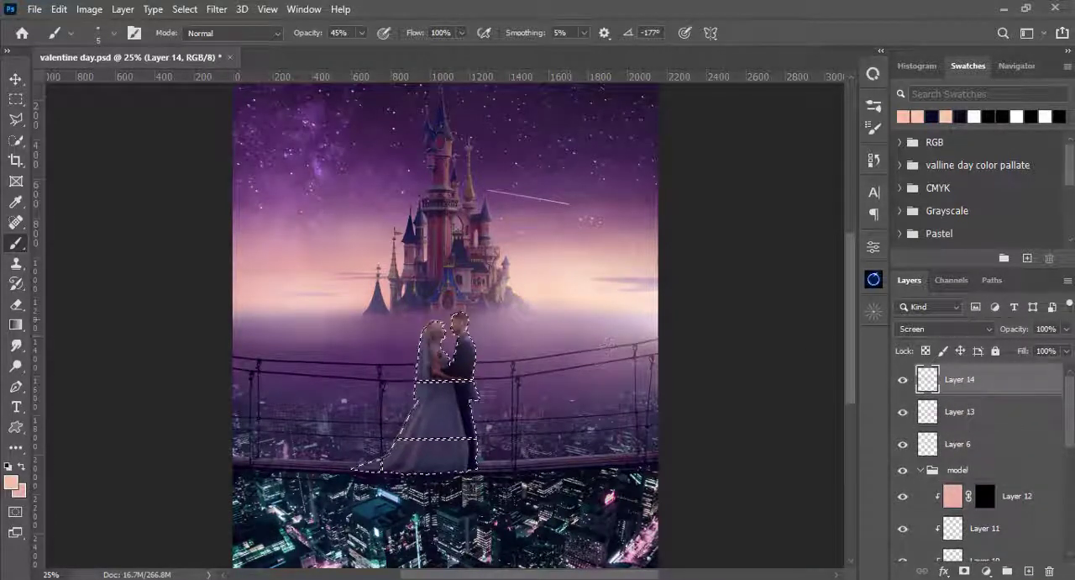
{"action": "key", "text": "ctrl+plus"}
{"action": "key", "text": "ctrl+plus"}
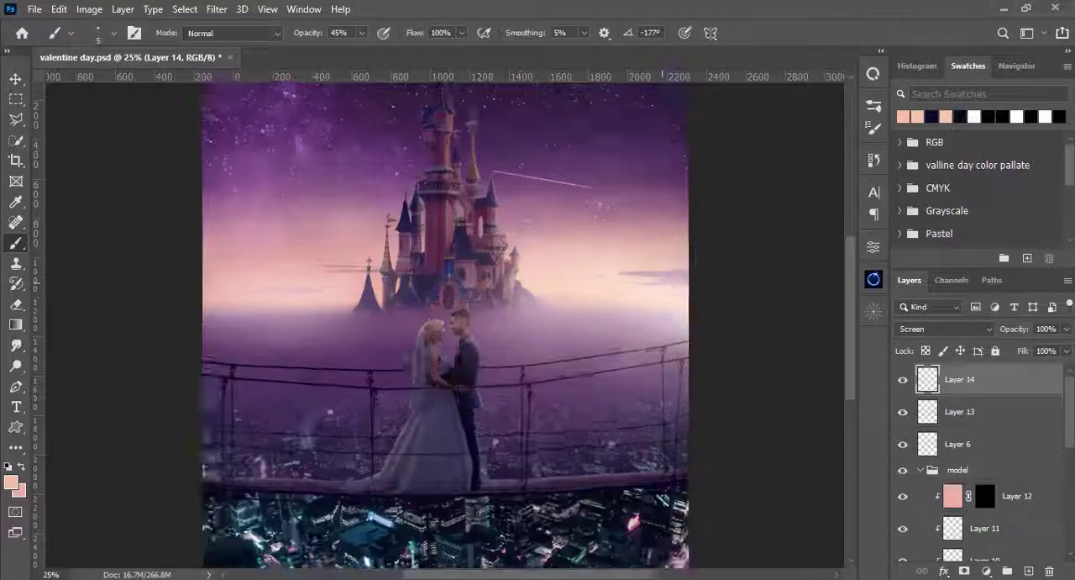
{"action": "key", "text": "ctrl+plus"}
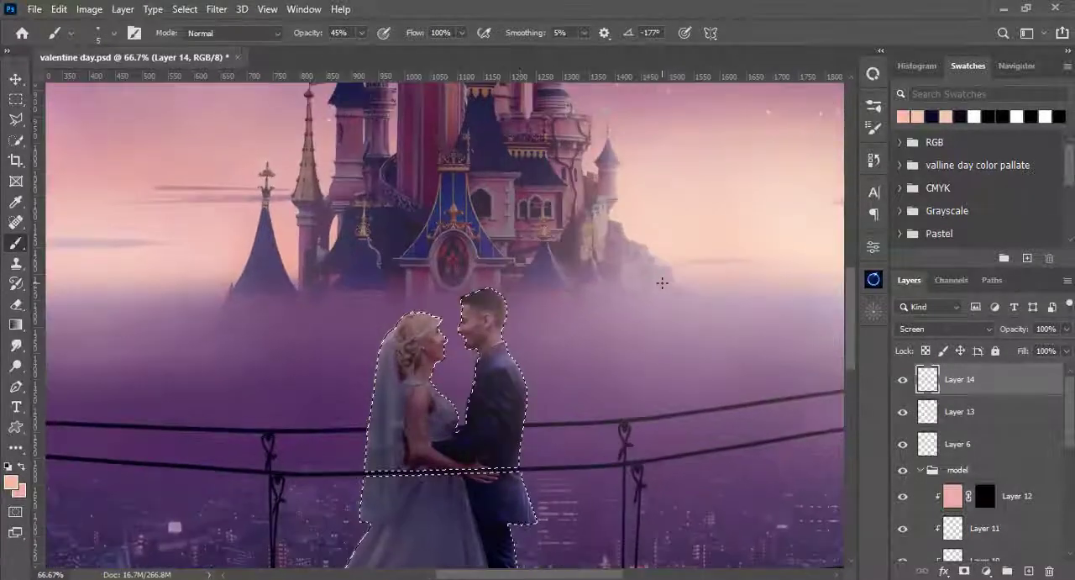
{"action": "key", "text": "e"}
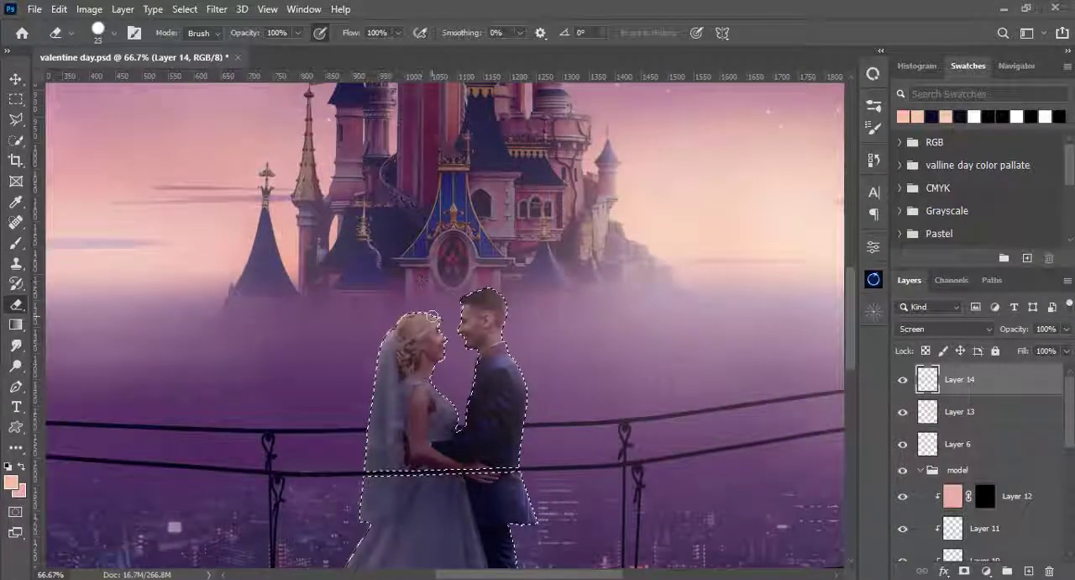
{"action": "key", "text": "bracketright"}
{"action": "key", "text": "bracketright"}
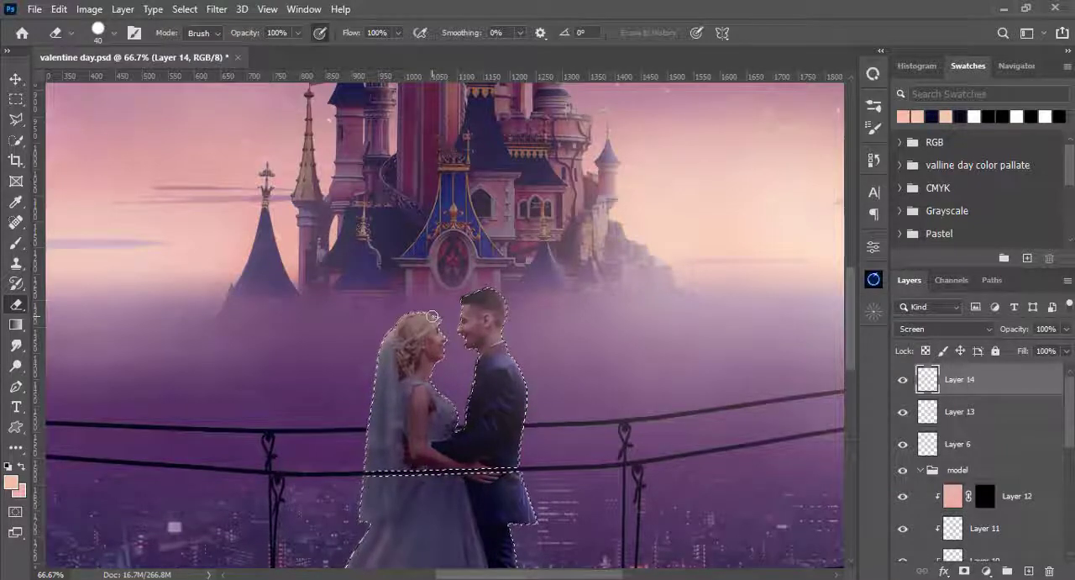
- Try a soft 60 px brush at 45% opacity on the selected couple on Layer 14, and undo the last two changes
{"action": "key", "text": "b"}
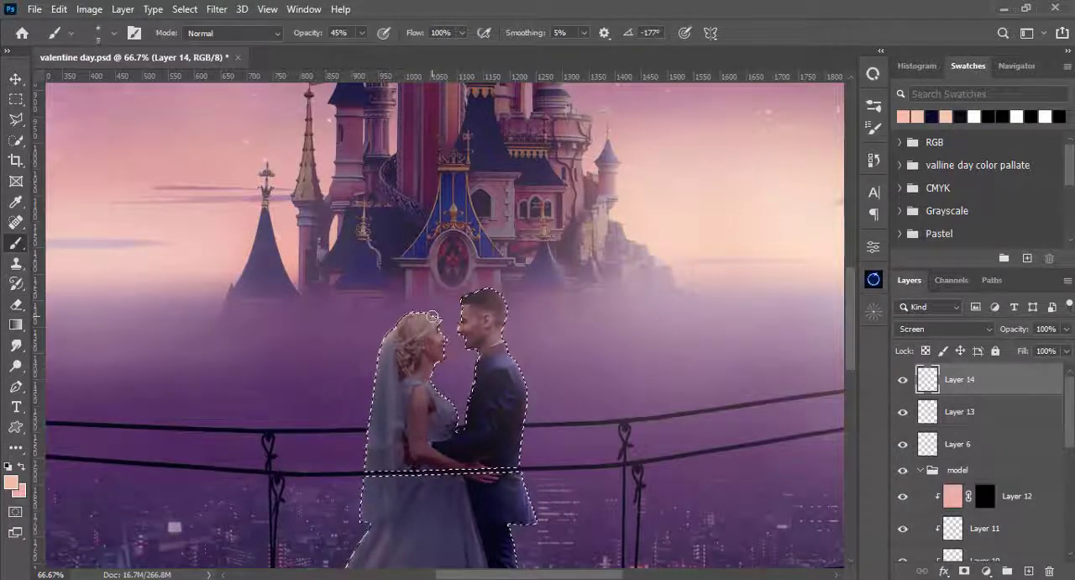
{"action": "key", "text": "bracketright"}
{"action": "key", "text": "bracketright"}
{"action": "key", "text": "bracketright"}
{"action": "key", "text": "bracketright"}
{"action": "key", "text": "bracketright"}
{"action": "key", "text": "bracketright"}
{"action": "key", "text": "ctrl+plus"}
{"action": "key", "text": "ctrl+0"}
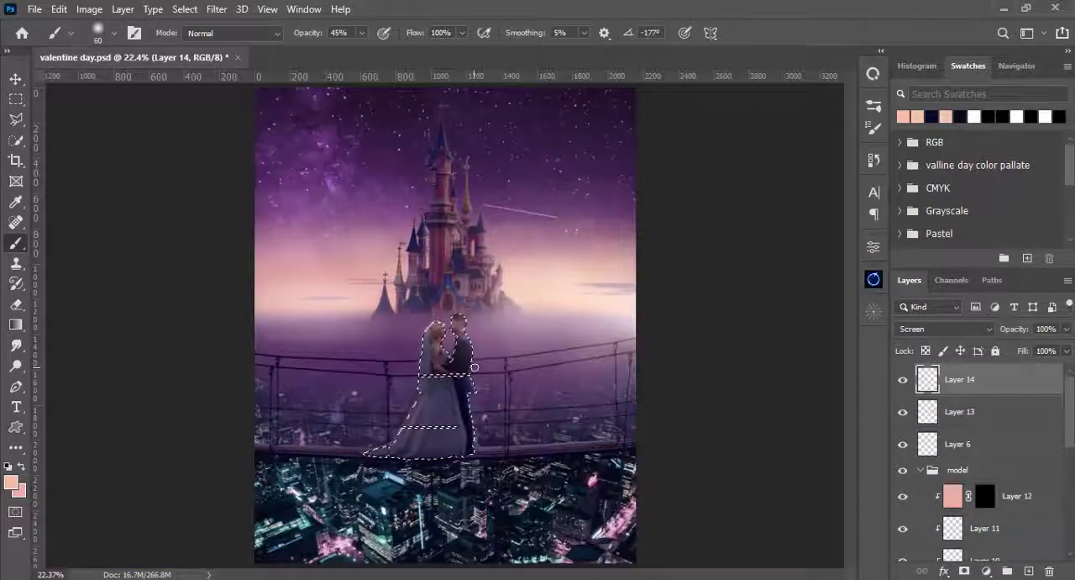
{"action": "key", "text": "ctrl+z"}
{"action": "key", "text": "ctrl+z"}
- Reduce the soft brush to 26 px and 10% opacity for subtle light on the couple's faces on Layer 14
{"action": "left_click_drag", "start_coordinate": [362, 33], "coordinate": [351, 50]}
{"action": "key", "text": "ctrl+plus"}
{"action": "key", "text": "ctrl+plus"}
{"action": "key", "text": "ctrl+plus"}
{"action": "key", "text": "ctrl+plus"}
{"action": "key", "text": "ctrl+plus"}
{"action": "key", "text": "bracketleft"}
{"action": "key", "text": "bracketleft"}
{"action": "key", "text": "bracketleft"}
{"action": "key", "text": "bracketleft"}
{"action": "key", "text": "bracketleft"}
{"action": "key", "text": "bracketleft"}
{"action": "key", "text": "bracketleft"}
{"action": "key", "text": "bracketleft"}
{"action": "key", "text": "bracketleft"}
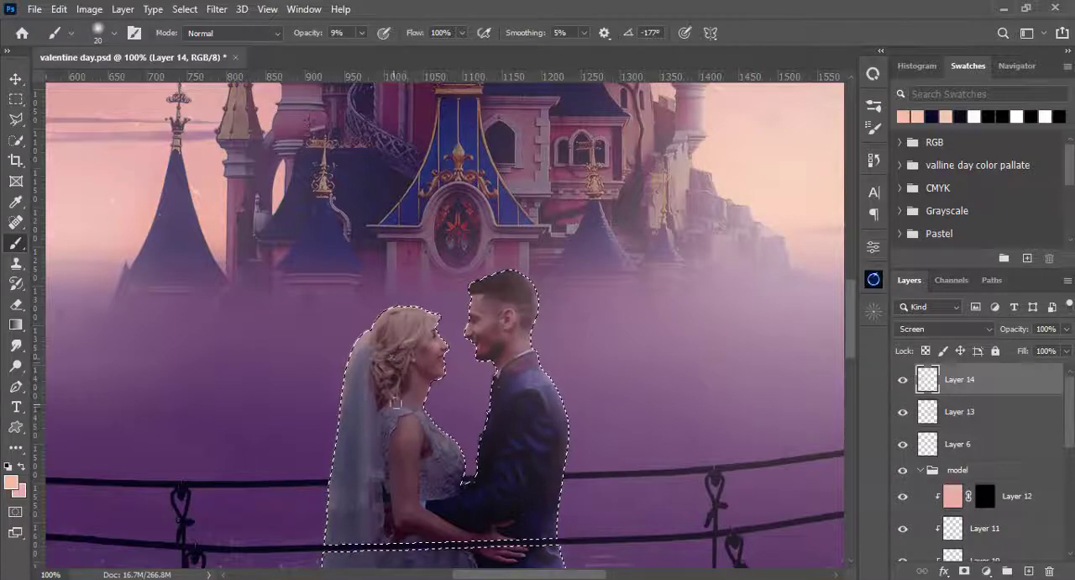
{"action": "left_click_drag", "start_coordinate": [362, 32], "coordinate": [353, 51]}
{"action": "key", "text": "bracketright"}
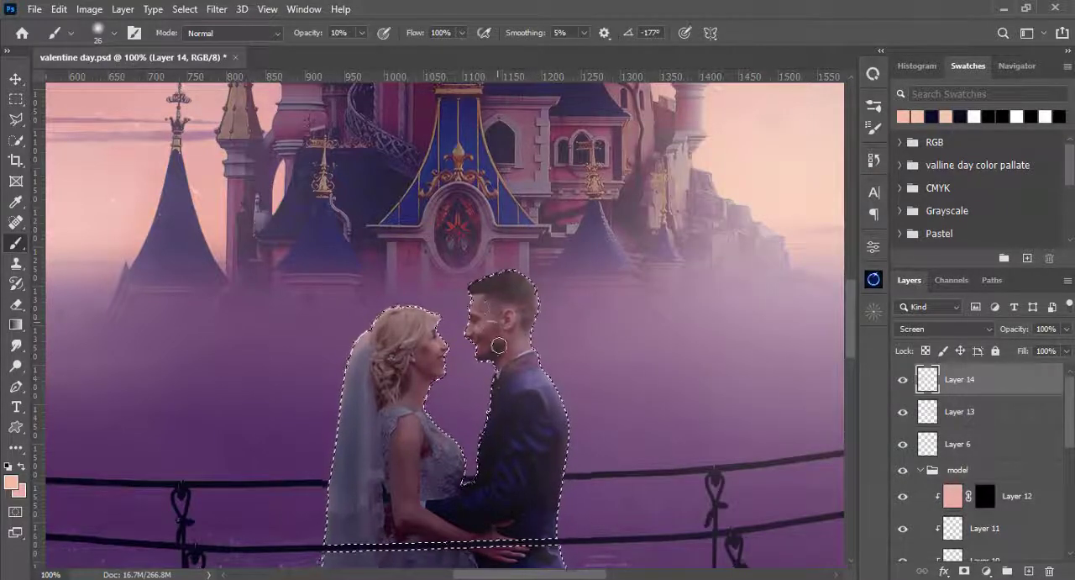
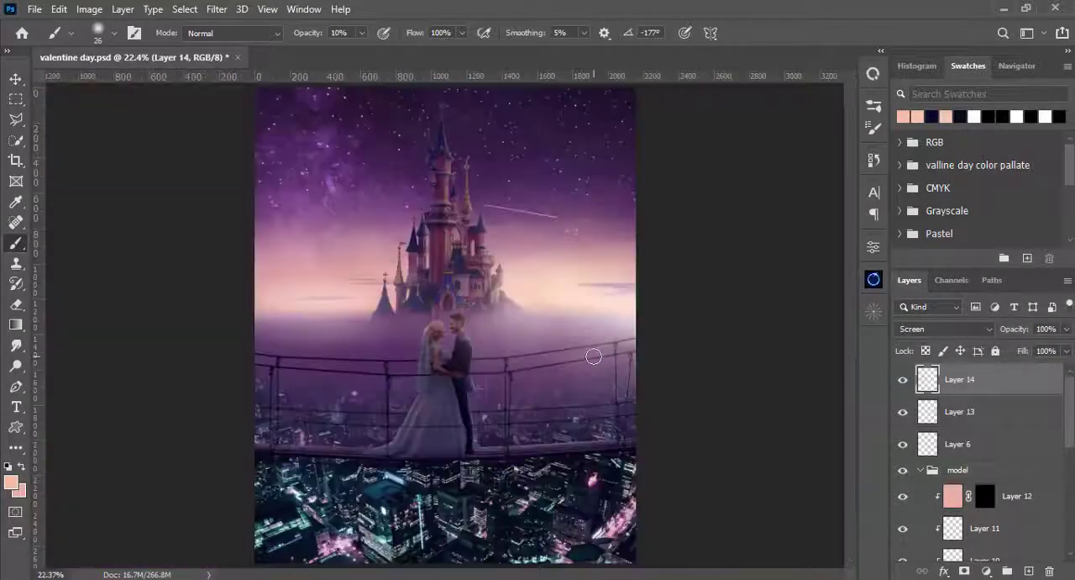
- Add an Exposure adjustment above Exposure 1, lower its exposure to darken the couple, and invert its mask to black
{"action": "key", "text": "ctrl+0"}
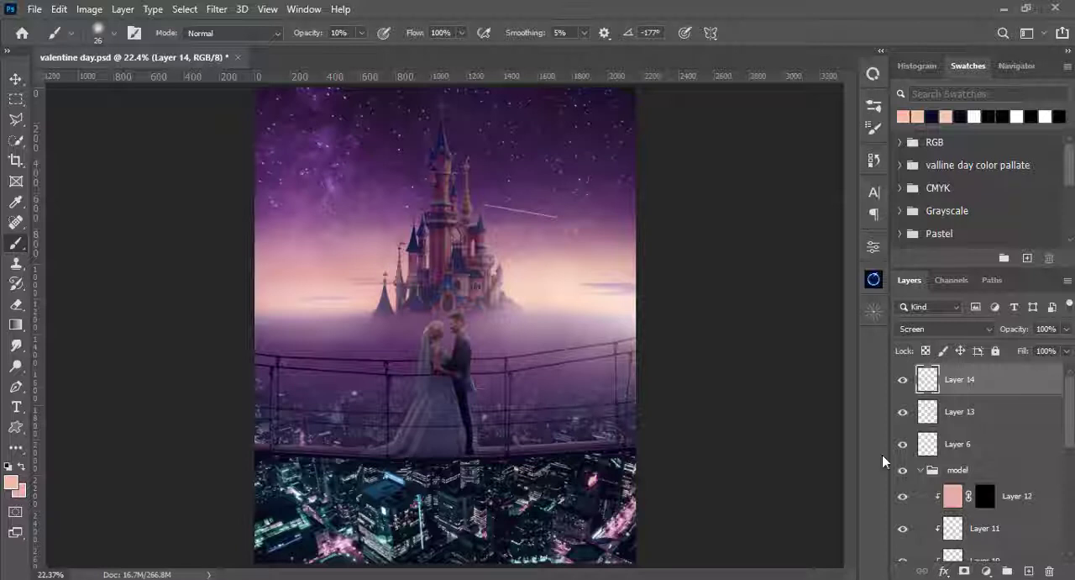
{"action": "scroll", "coordinate": [966, 504], "scroll_direction": "down", "scroll_amount": 1}
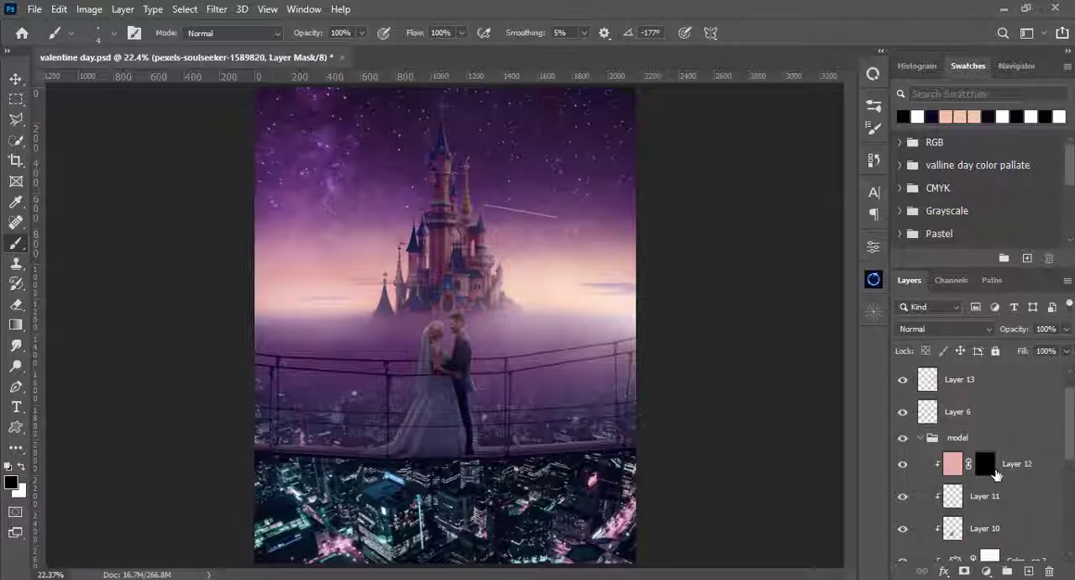
{"action": "scroll", "coordinate": [996, 474], "scroll_direction": "down", "scroll_amount": 4}
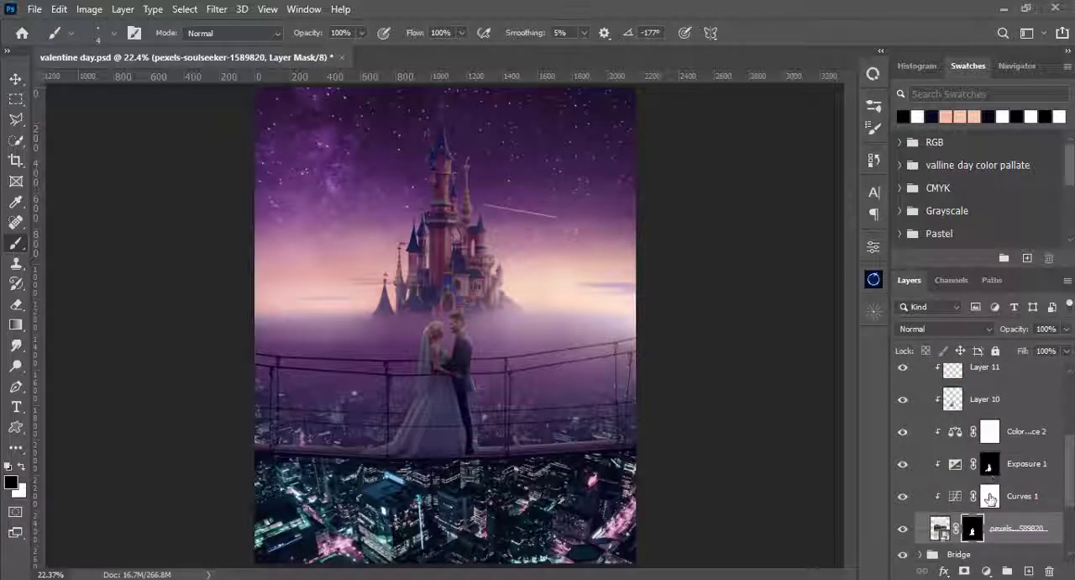
{"action": "left_click", "coordinate": [991, 469]}
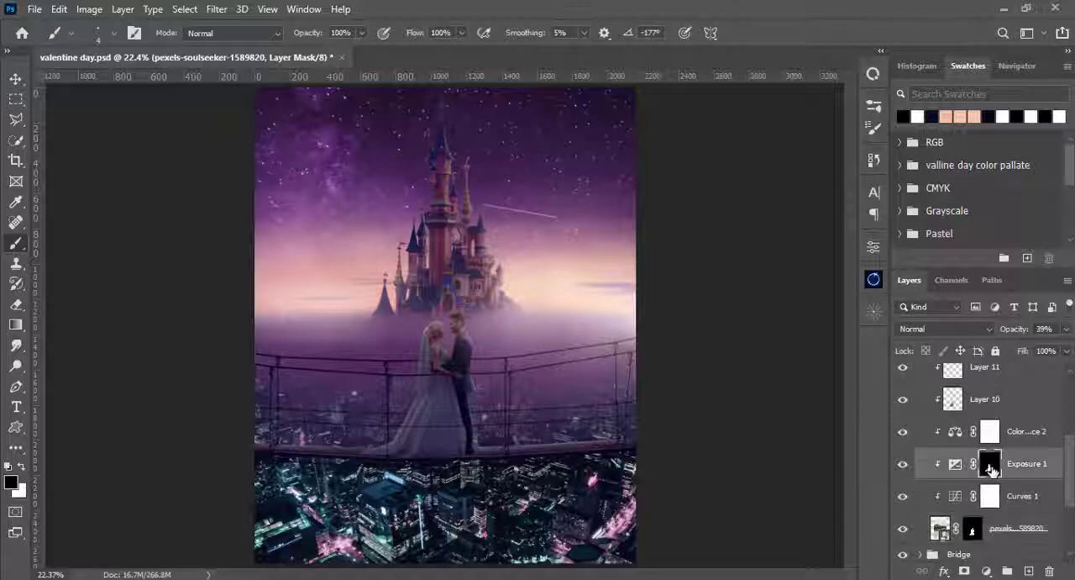
{"action": "left_click", "coordinate": [988, 572]}
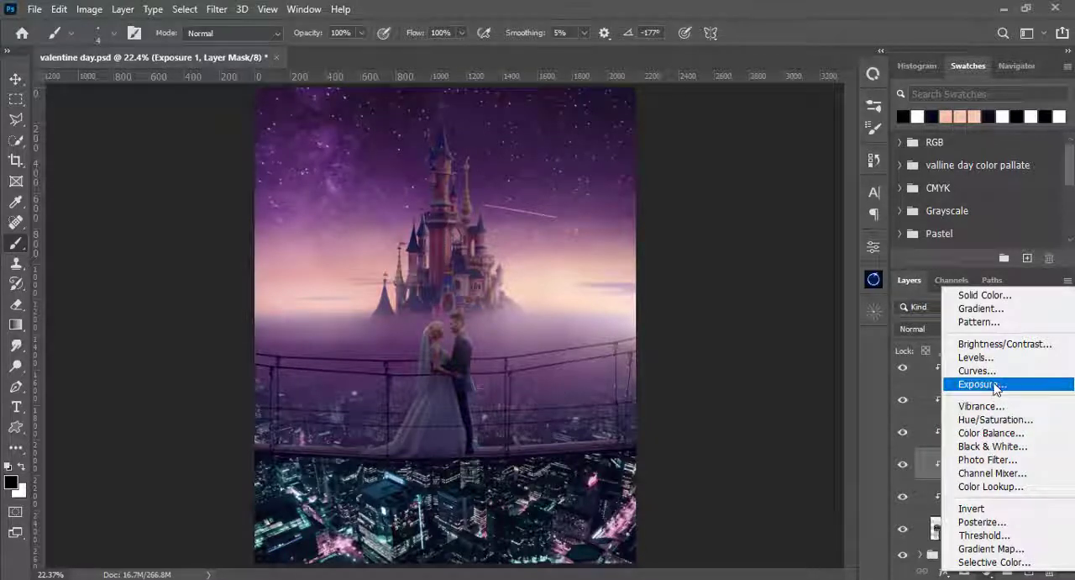
{"action": "left_click", "coordinate": [983, 384]}
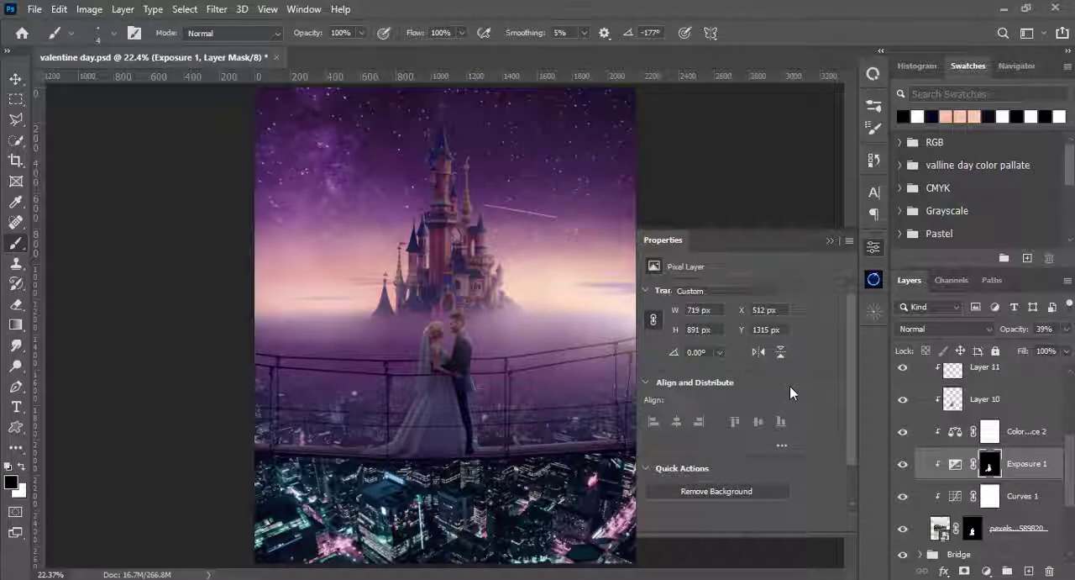
{"action": "left_click_drag", "start_coordinate": [740, 335], "coordinate": [721, 334]}
{"action": "left_click", "coordinate": [830, 244]}
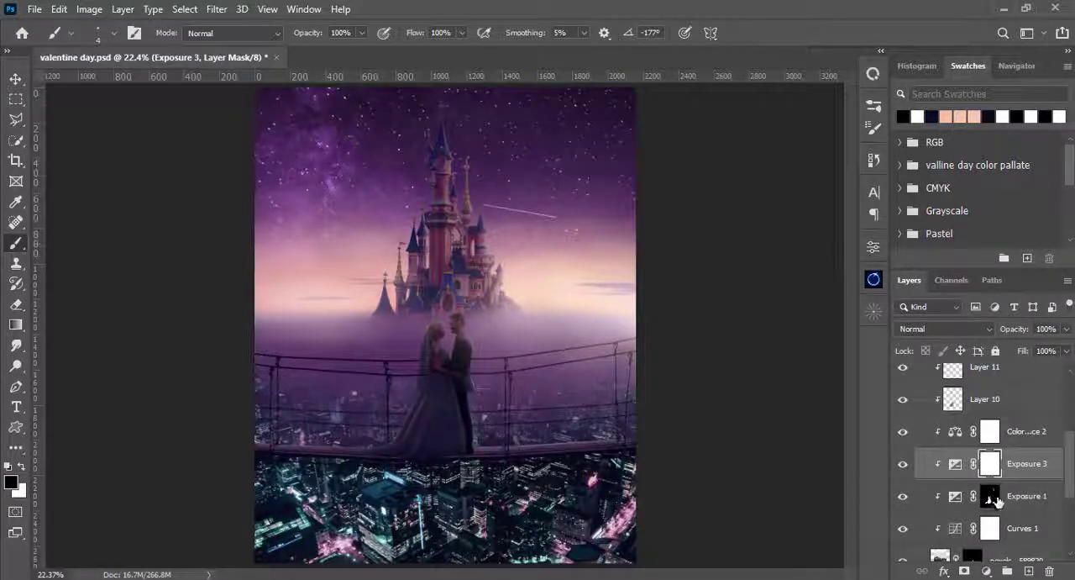
{"action": "left_click_drag", "start_coordinate": [994, 486], "coordinate": [990, 473]}
{"action": "key", "text": "ctrl+i"}
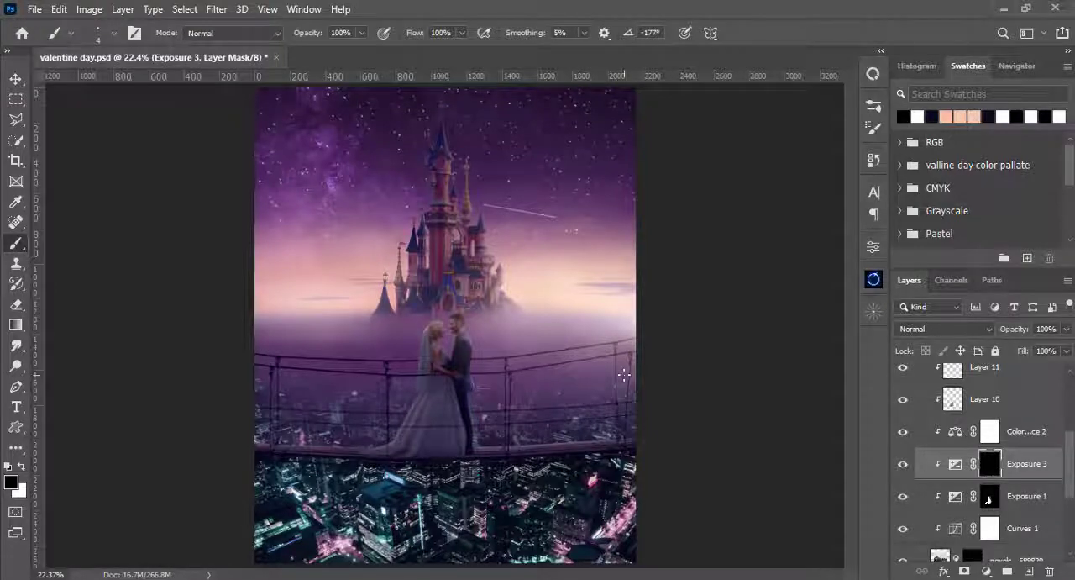
- Paint white on Exposure 3's mask along the lower edge of the bride's dress with a soft 50 px brush at 100% opacity
{"action": "key", "text": "ctrl+plus"}
{"action": "key", "text": "ctrl+plus"}
{"action": "key", "text": "ctrl+plus"}
{"action": "scroll", "coordinate": [625, 375], "scroll_direction": "down", "scroll_amount": 5}
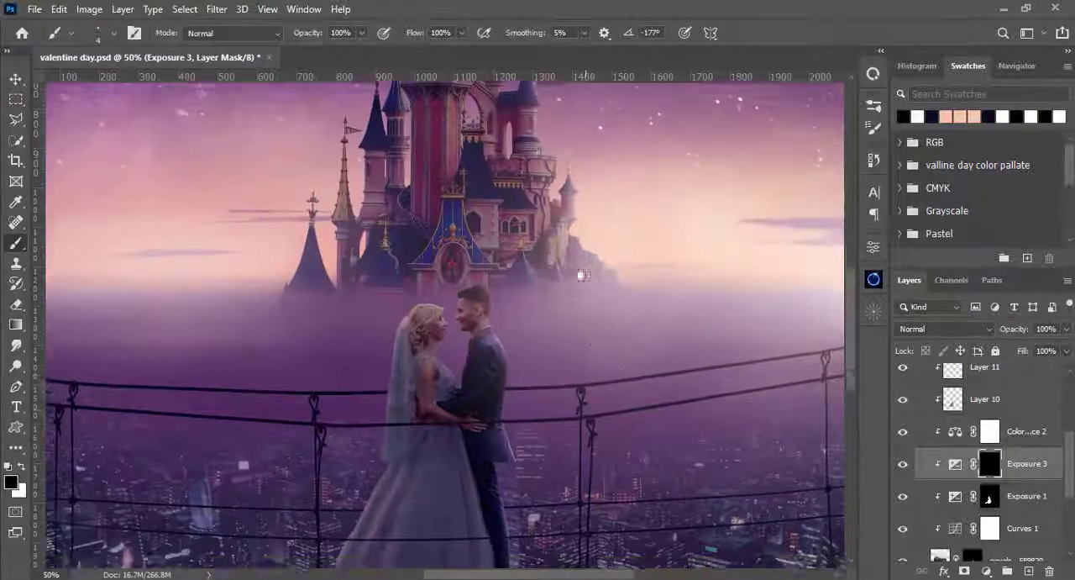
{"action": "key", "text": "ctrl+plus"}
{"action": "key", "text": "ctrl+plus"}
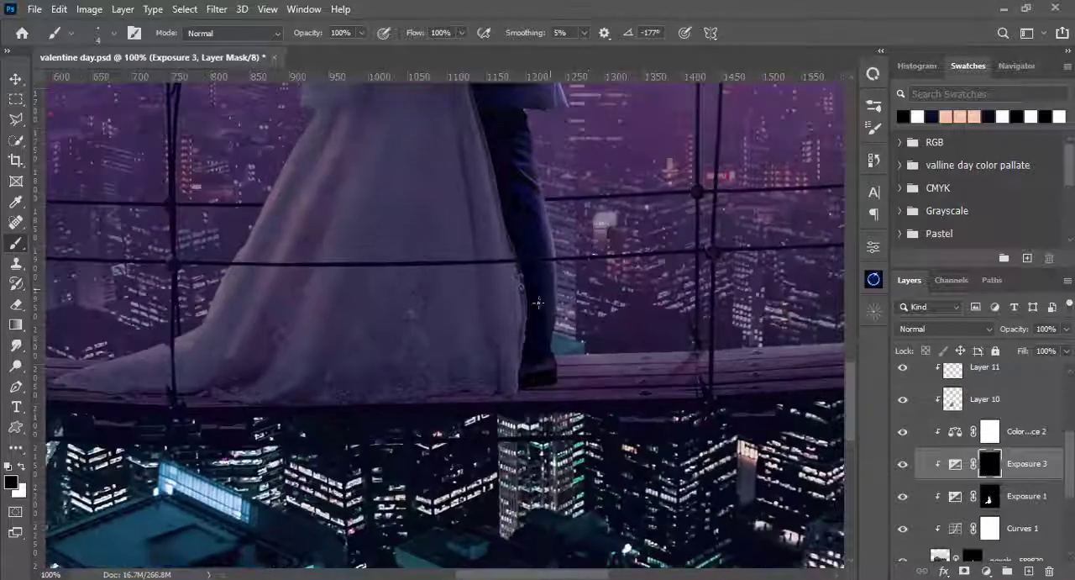
{"action": "key", "text": "bracketright"}
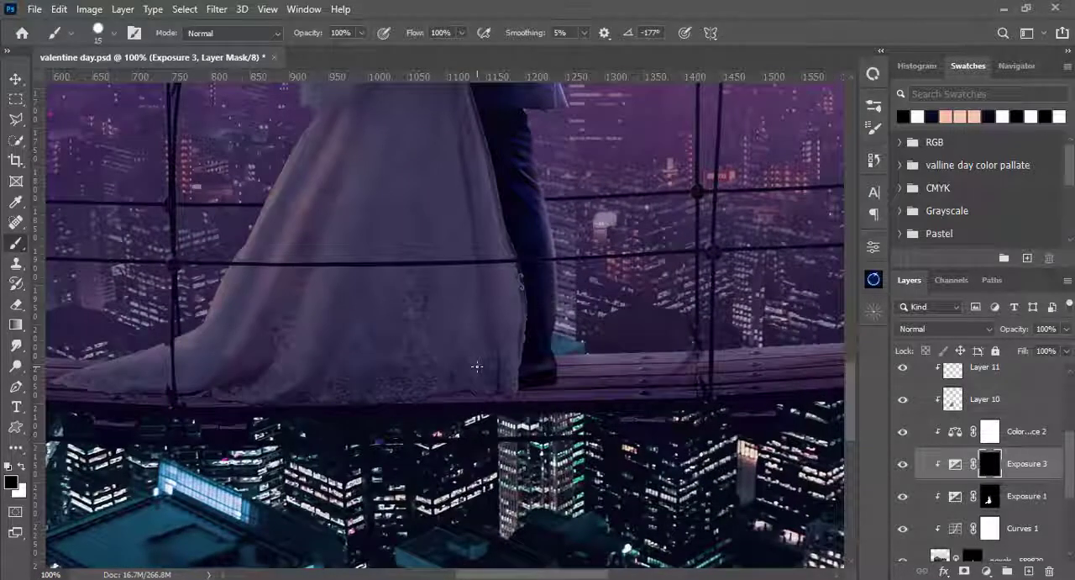
{"action": "key", "text": "bracketright"}
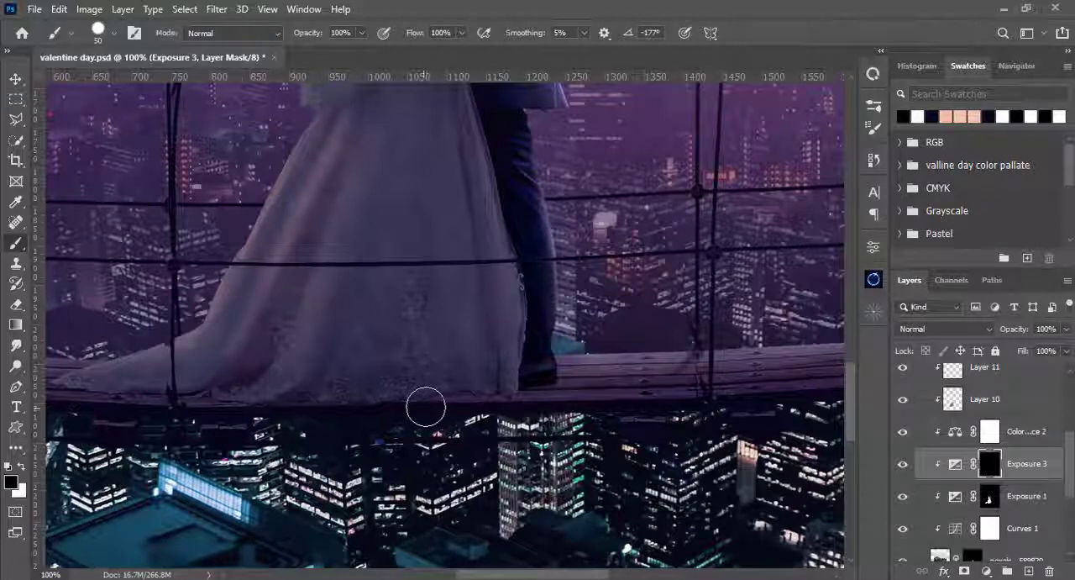
{"action": "key", "text": "x"}
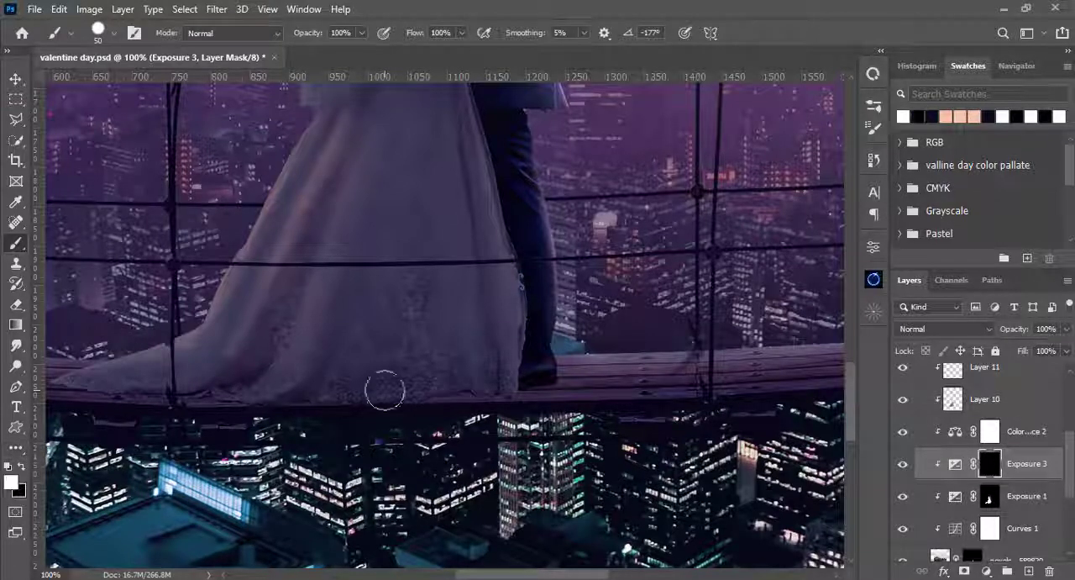
{"action": "key", "text": "ctrl+z"}
{"action": "right_click", "coordinate": [509, 379]}
{"action": "mouse_move", "coordinate": [482, 379]}
{"action": "left_mouse_down"}
{"action": "mouse_move", "coordinate": [405, 387]}
{"action": "mouse_move", "coordinate": [494, 385]}
{"action": "mouse_move", "coordinate": [276, 397]}
{"action": "left_mouse_up"}
{"action": "left_click", "coordinate": [564, 204]}
{"action": "mouse_move", "coordinate": [275, 397]}
{"action": "left_mouse_down"}
{"action": "mouse_move", "coordinate": [451, 399]}
{"action": "mouse_move", "coordinate": [256, 422]}
{"action": "mouse_move", "coordinate": [223, 403]}
{"action": "left_mouse_up"}
{"action": "mouse_move", "coordinate": [692, 335]}
{"action": "left_mouse_down"}
{"action": "mouse_move", "coordinate": [408, 395]}
{"action": "mouse_move", "coordinate": [652, 330]}
{"action": "left_mouse_up"}
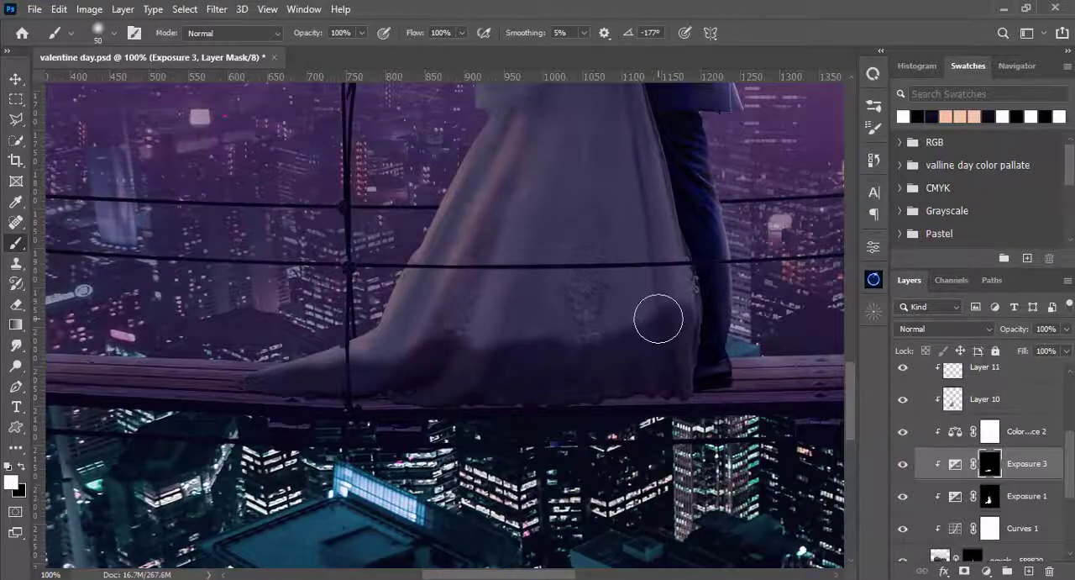
- Blend the shadow into the dress folds and train on Exposure 3's mask with a soft 32 px brush at 21% opacity
{"action": "key", "text": "Tab"}
{"action": "key", "text": "Tab"}
{"action": "left_click_drag", "start_coordinate": [361, 33], "coordinate": [302, 50]}
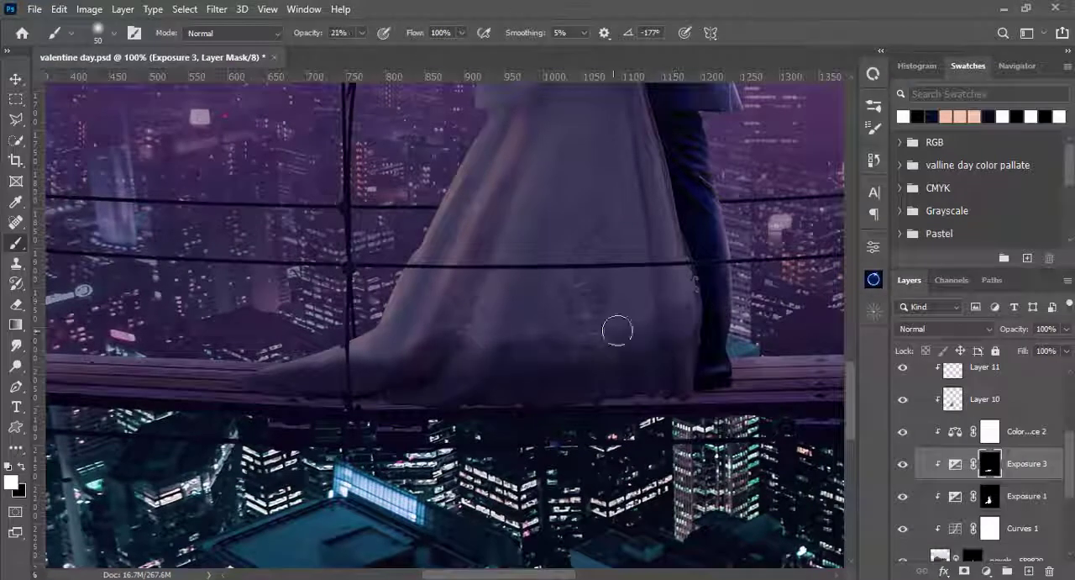
{"action": "key", "text": "bracketleft"}
{"action": "key", "text": "bracketleft"}
{"action": "key", "text": "bracketleft"}
{"action": "key", "text": "bracketright"}
{"action": "left_click_drag", "start_coordinate": [464, 311], "coordinate": [420, 372]}
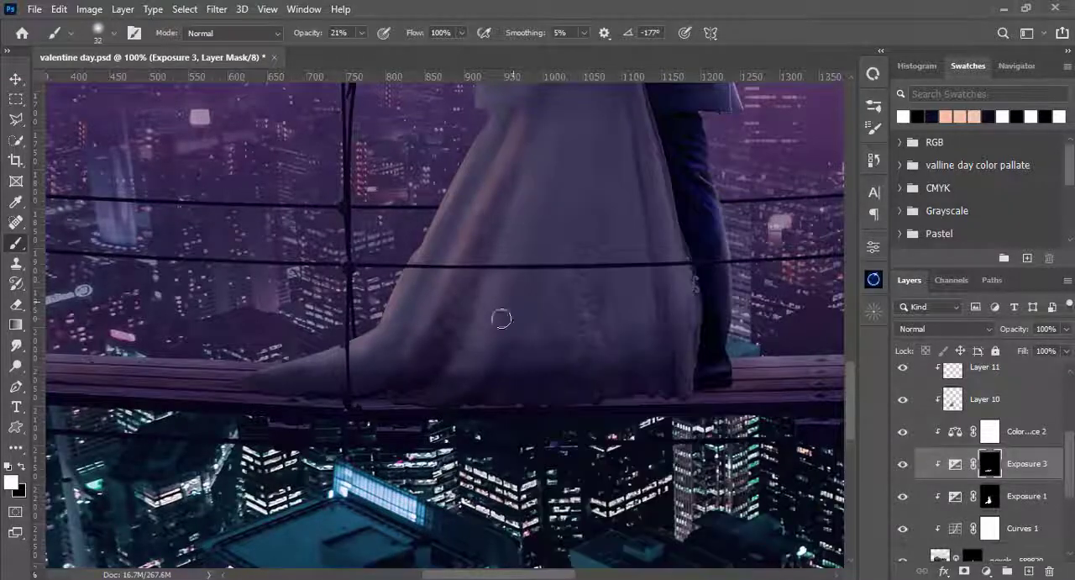
{"action": "left_click_drag", "start_coordinate": [502, 319], "coordinate": [442, 388]}
{"action": "left_click_drag", "start_coordinate": [468, 308], "coordinate": [232, 392]}
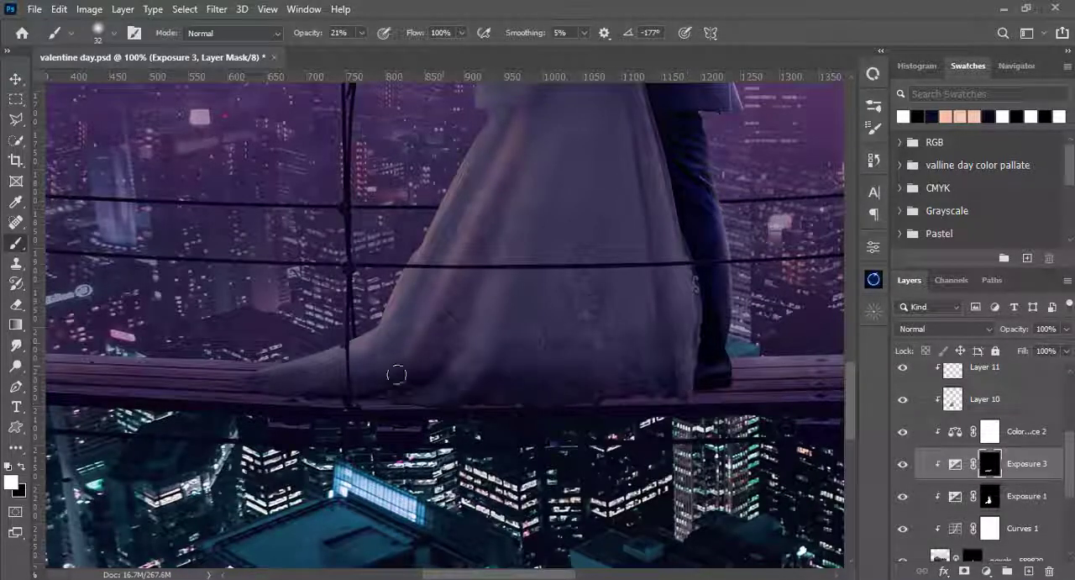
- Smooth the shadow across the lower dress on Exposure 3's mask with a larger soft brush at 9% opacity
{"action": "key", "text": "bracketright"}
{"action": "key", "text": "bracketright"}
{"action": "key", "text": "bracketright"}
{"action": "key", "text": "bracketright"}
{"action": "key", "text": "bracketright"}
{"action": "key", "text": "bracketright"}
{"action": "key", "text": "0"}
{"action": "key", "text": "9"}
{"action": "mouse_move", "coordinate": [658, 308]}
{"action": "left_mouse_down"}
{"action": "mouse_move", "coordinate": [489, 395]}
{"action": "mouse_move", "coordinate": [552, 337]}
{"action": "mouse_move", "coordinate": [446, 348]}
{"action": "mouse_move", "coordinate": [430, 386]}
{"action": "left_mouse_up"}
{"action": "mouse_move", "coordinate": [659, 348]}
{"action": "left_mouse_down"}
{"action": "mouse_move", "coordinate": [647, 344]}
{"action": "mouse_move", "coordinate": [657, 326]}
{"action": "left_mouse_up"}
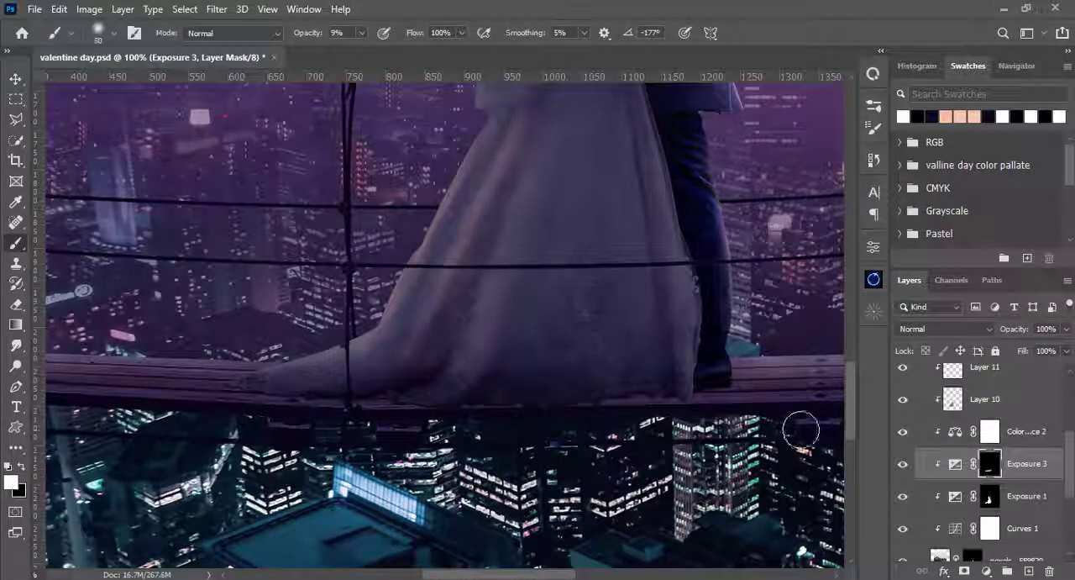
- Collapse the model group and expand the Bridge group to reach its adjustment layers
{"action": "scroll", "coordinate": [919, 463], "scroll_direction": "up", "scroll_amount": 2}
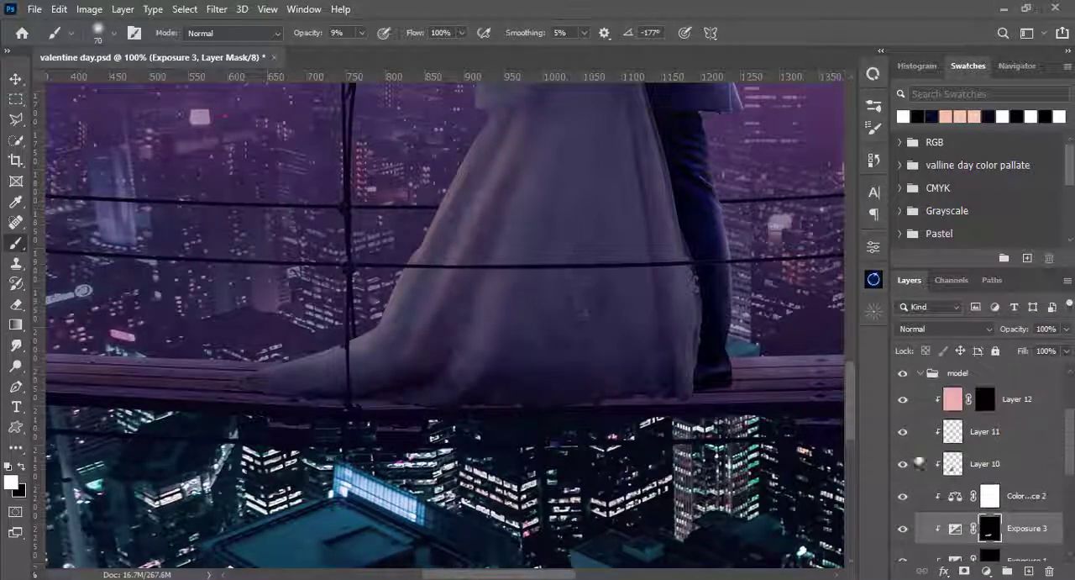
{"action": "left_click", "coordinate": [922, 373]}
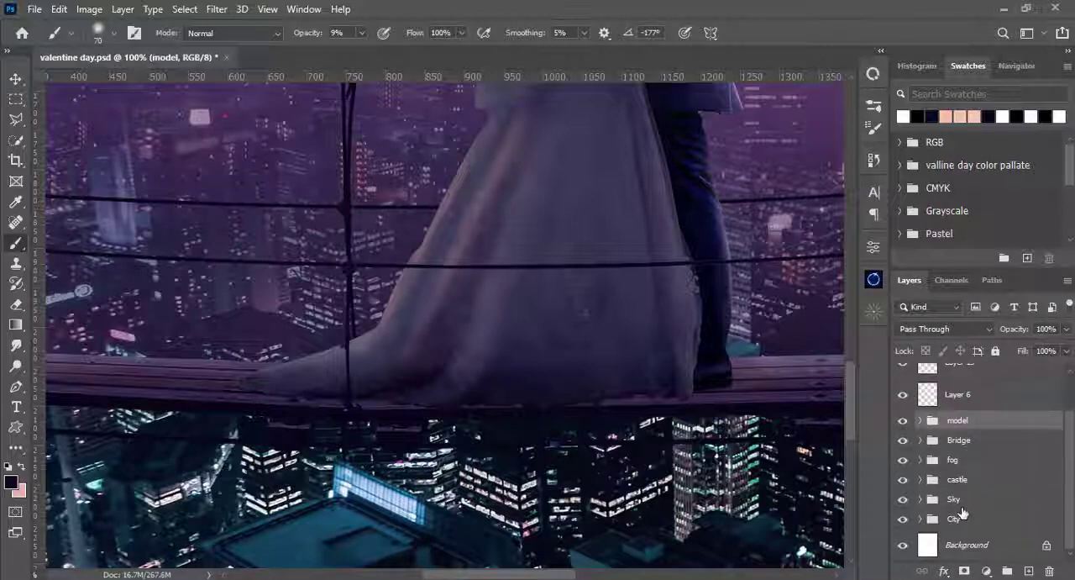
{"action": "left_click", "coordinate": [942, 447]}
{"action": "left_click", "coordinate": [921, 441]}
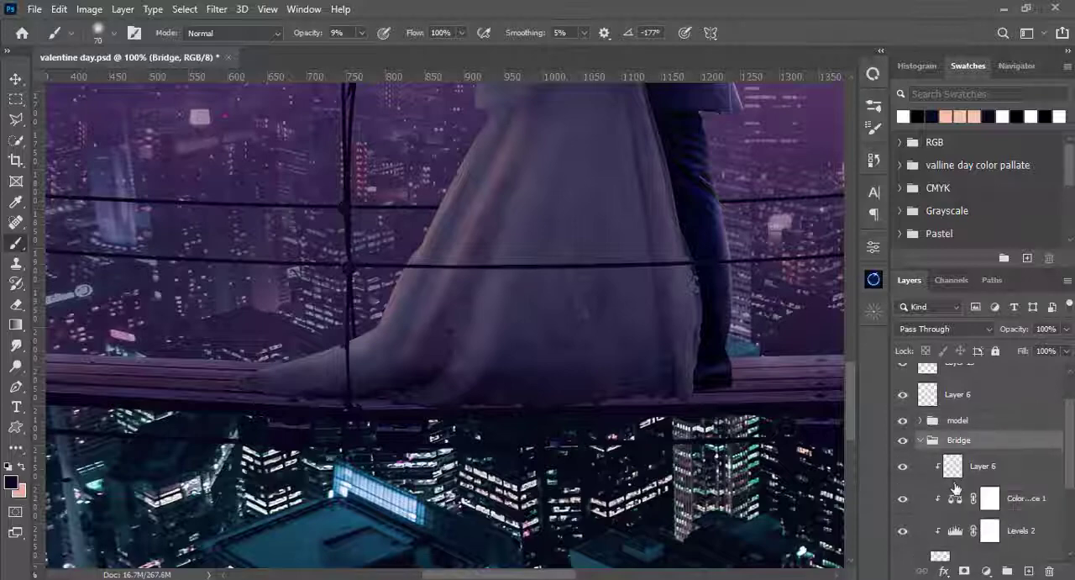
{"action": "key", "text": "ctrl+minus"}
{"action": "key", "text": "ctrl+minus"}
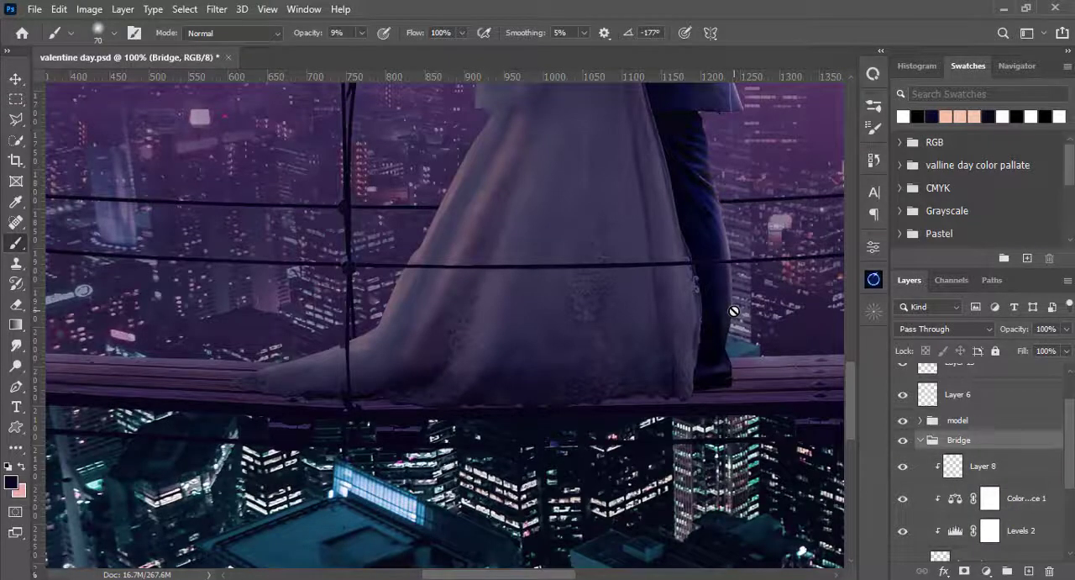
{"action": "key", "text": "ctrl+plus"}
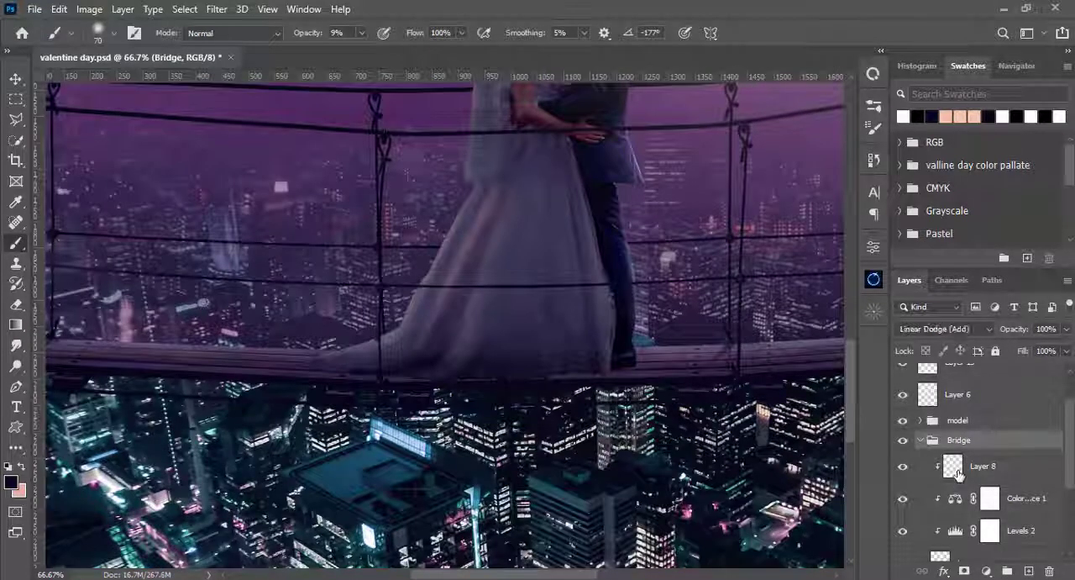
- Add an Exposure adjustment above Levels 2 in the Bridge group with exposure about -5, and invert its mask to black
{"action": "left_click", "coordinate": [956, 469]}
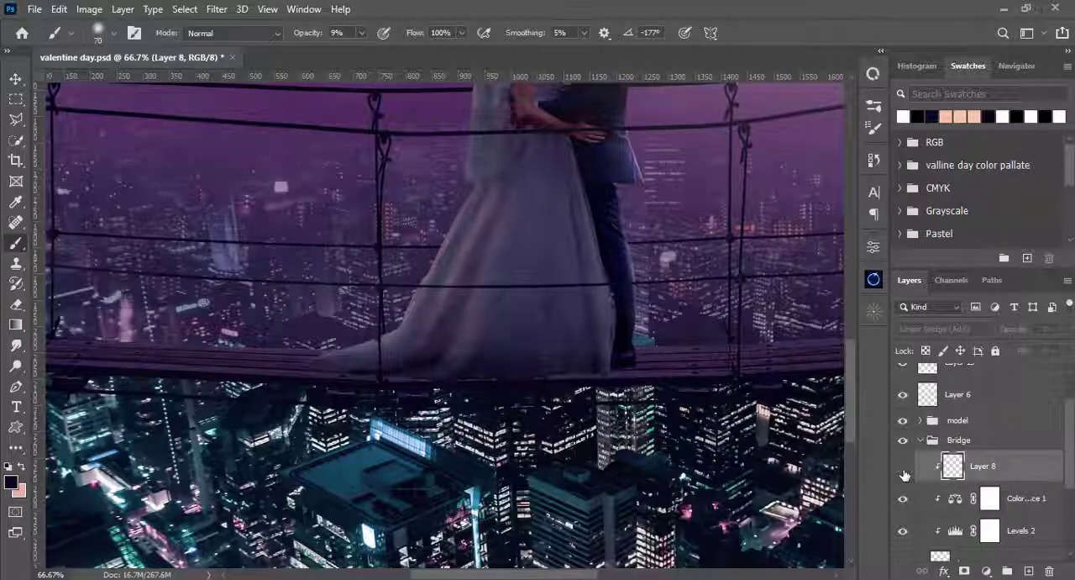
{"action": "left_click", "coordinate": [903, 471]}
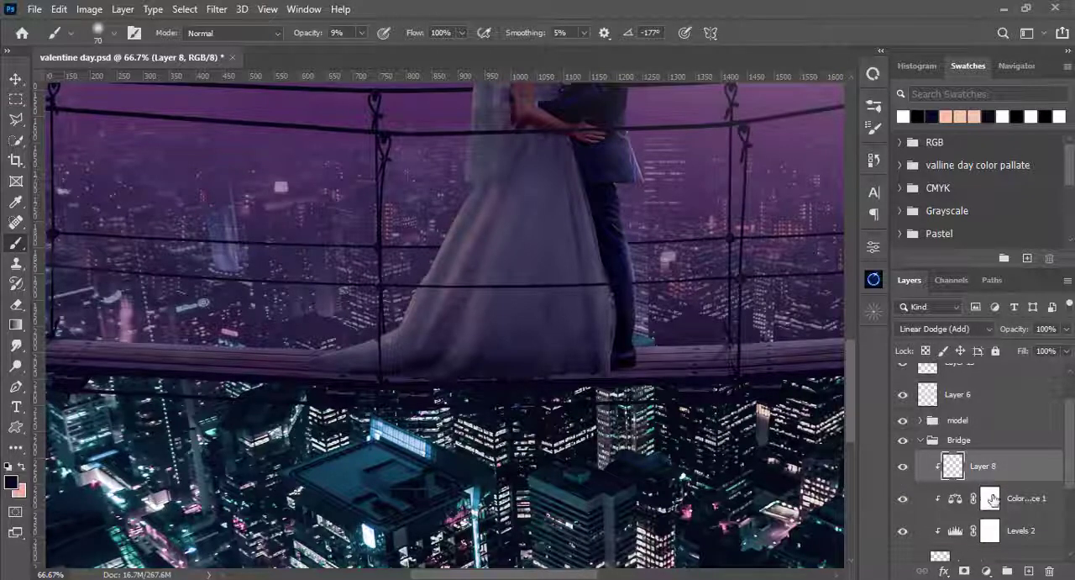
{"action": "left_click", "coordinate": [991, 499]}
{"action": "left_click", "coordinate": [992, 533]}
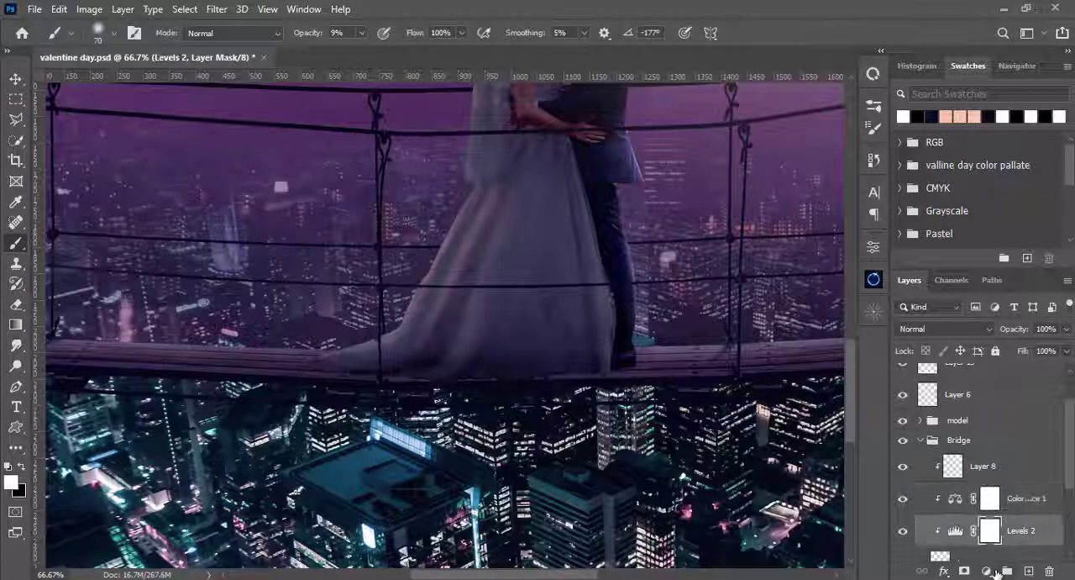
{"action": "left_click", "coordinate": [987, 572]}
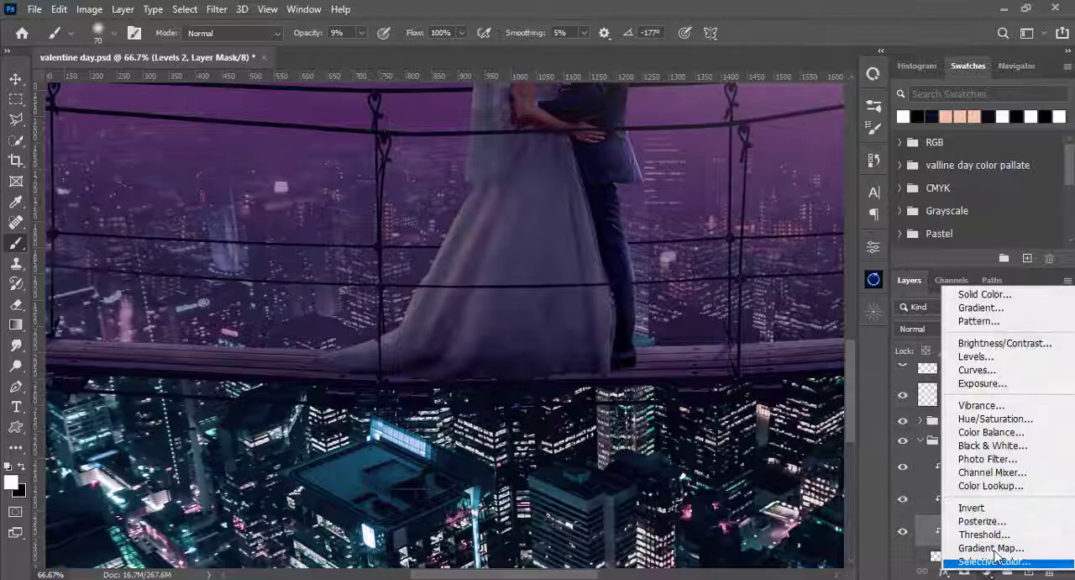
{"action": "left_click", "coordinate": [999, 393]}
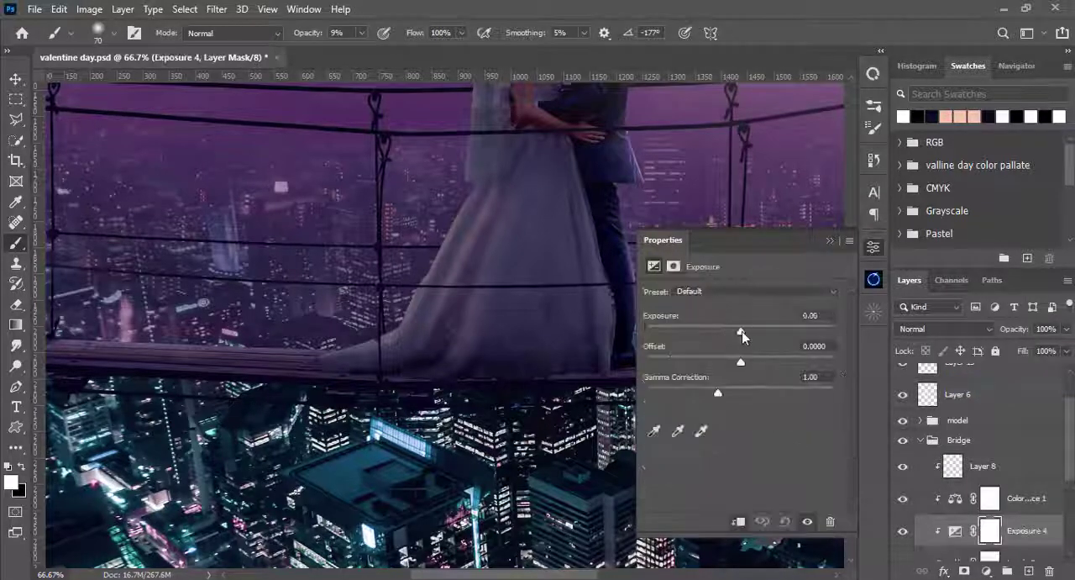
{"action": "left_click_drag", "start_coordinate": [742, 331], "coordinate": [682, 334]}
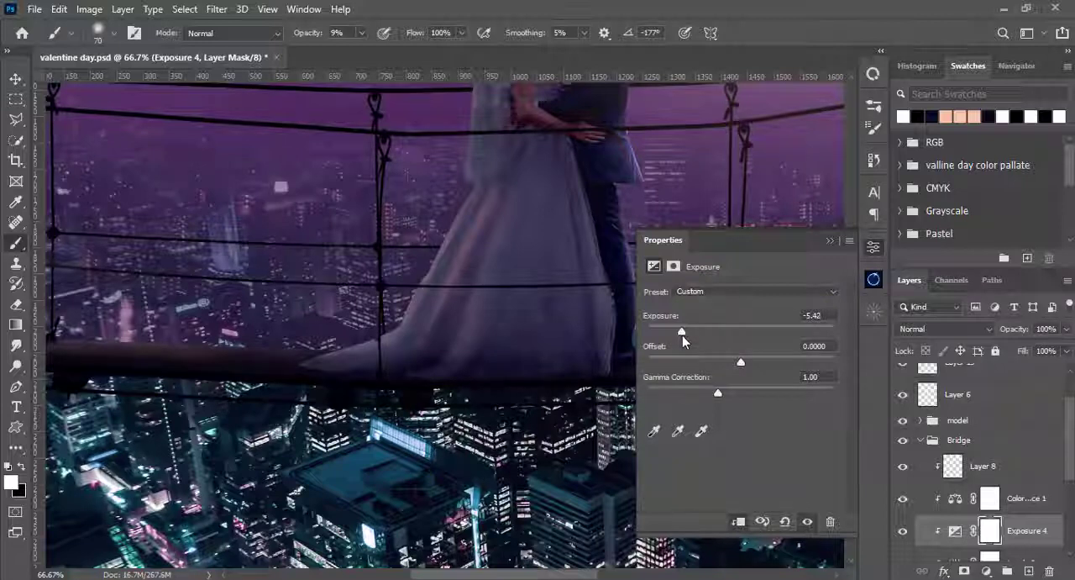
{"action": "left_click", "coordinate": [687, 334]}
{"action": "left_click", "coordinate": [830, 241]}
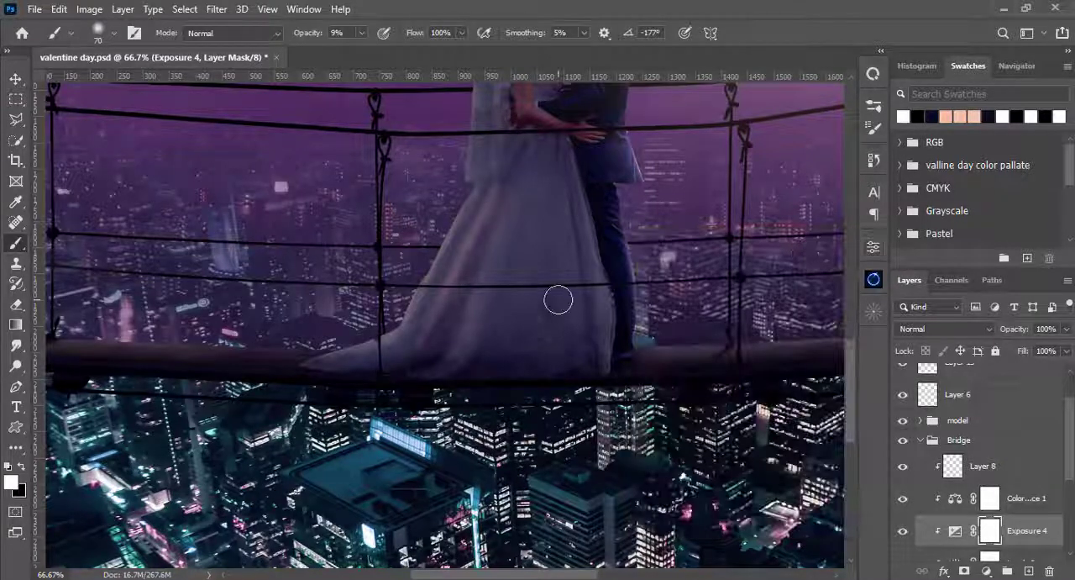
{"action": "key", "text": "ctrl+i"}
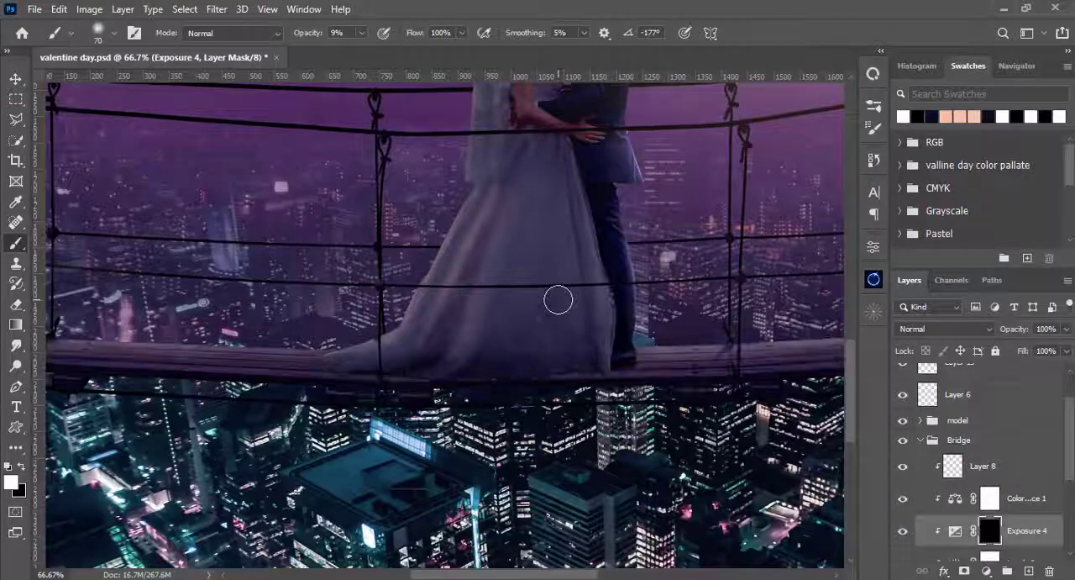
- Paint white at 100% opacity on Exposure 4's mask to darken the bridge deck beneath the bride's dress
{"action": "key", "text": "ctrl+plus"}
{"action": "left_click_drag", "start_coordinate": [533, 367], "coordinate": [614, 319]}
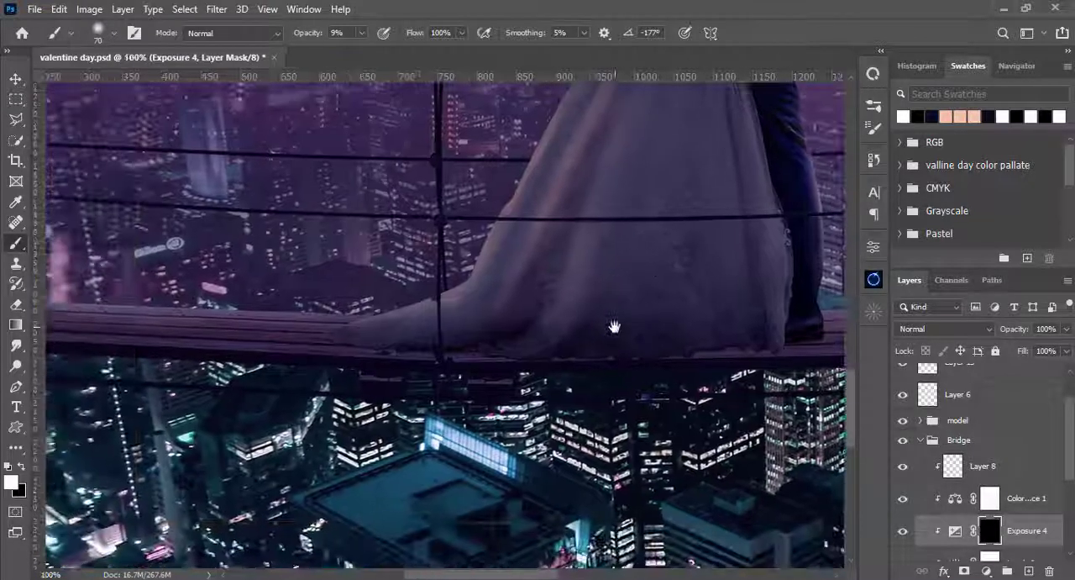
{"action": "key", "text": "0"}
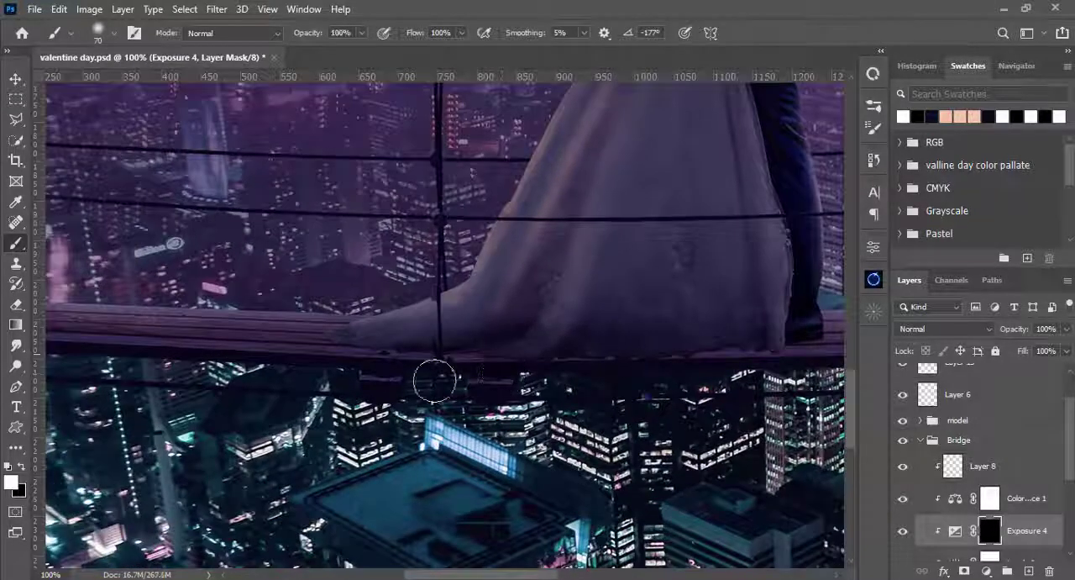
{"action": "mouse_move", "coordinate": [432, 377]}
{"action": "left_mouse_down"}
{"action": "mouse_move", "coordinate": [371, 360]}
{"action": "mouse_move", "coordinate": [365, 399]}
{"action": "left_mouse_up"}
{"action": "left_click_drag", "start_coordinate": [561, 421], "coordinate": [446, 448]}
{"action": "left_click_drag", "start_coordinate": [630, 399], "coordinate": [502, 413]}
{"action": "right_click", "coordinate": [641, 395]}
{"action": "left_click", "coordinate": [816, 202]}
{"action": "mouse_move", "coordinate": [672, 378]}
{"action": "left_mouse_down"}
{"action": "mouse_move", "coordinate": [588, 404]}
{"action": "mouse_move", "coordinate": [607, 384]}
{"action": "mouse_move", "coordinate": [605, 404]}
{"action": "mouse_move", "coordinate": [590, 400]}
{"action": "left_mouse_up"}
{"action": "key", "text": "Return"}
- Extend the contact shadow onto the planks beside the dress train on Exposure 4's mask with a soft 50 px brush
{"action": "key", "text": "bracketleft"}
{"action": "key", "text": "bracketleft"}
{"action": "key", "text": "bracketleft"}
{"action": "key", "text": "bracketleft"}
{"action": "key", "text": "bracketleft"}
{"action": "left_click_drag", "start_coordinate": [333, 432], "coordinate": [623, 447]}
{"action": "left_click_drag", "start_coordinate": [624, 447], "coordinate": [670, 7]}
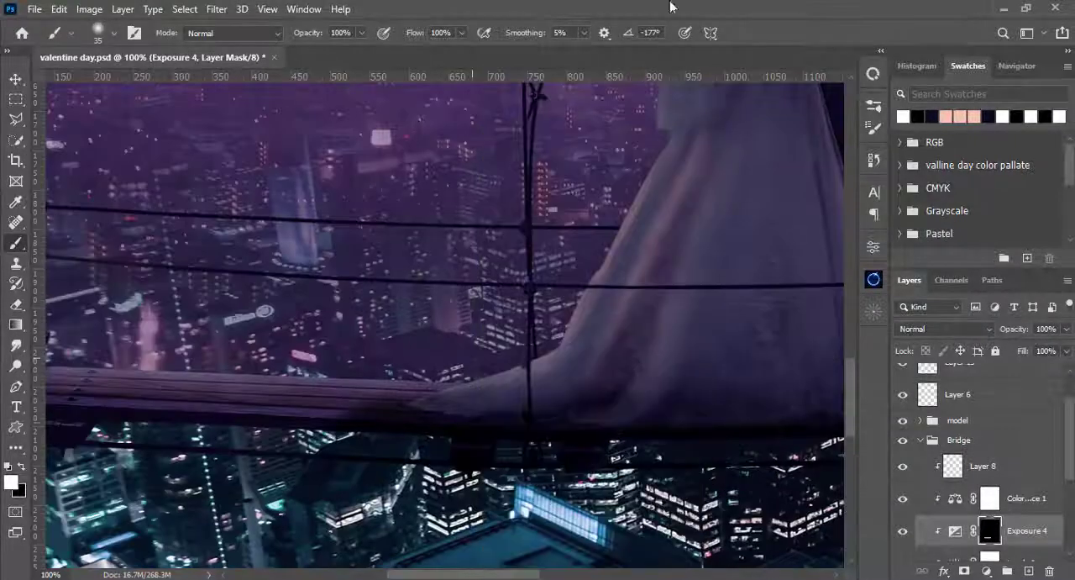
{"action": "key", "text": "bracketleft"}
{"action": "key", "text": "bracketleft"}
{"action": "key", "text": "ctrl+z"}
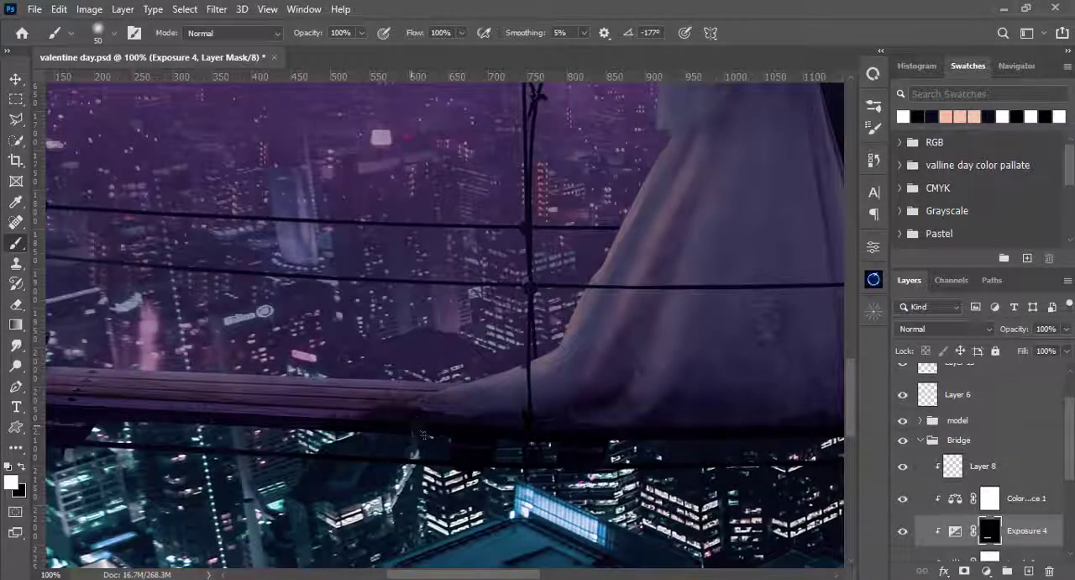
{"action": "left_click_drag", "start_coordinate": [409, 402], "coordinate": [292, 397]}
{"action": "left_click_drag", "start_coordinate": [429, 378], "coordinate": [274, 402]}
{"action": "left_click_drag", "start_coordinate": [493, 445], "coordinate": [249, 451]}
{"action": "key", "text": "ctrl+0"}
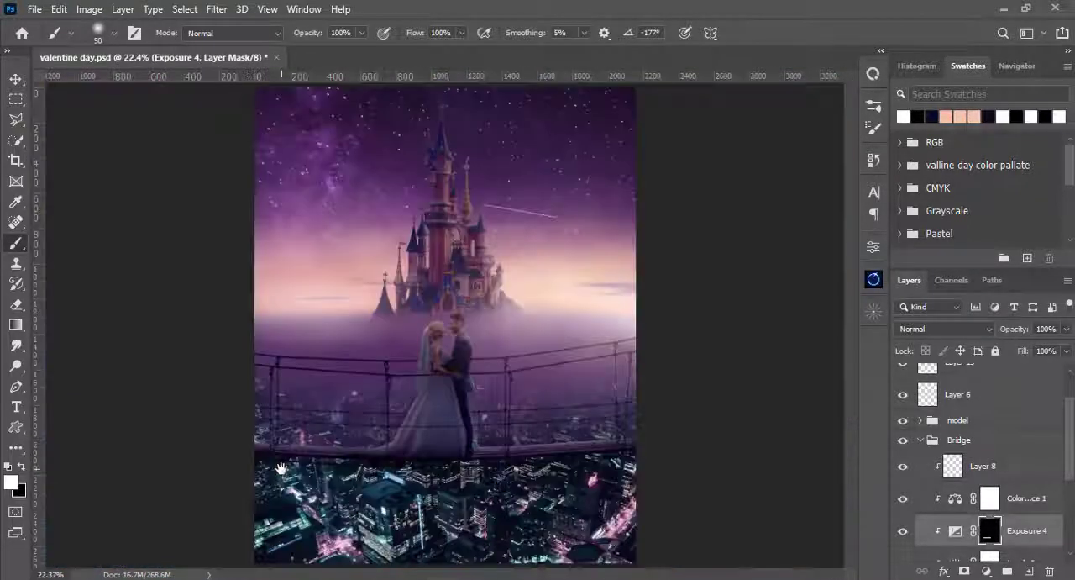
- Paint white at 10% opacity along the lower edge of the bridge deck on Exposure 4's mask to blend the shadow
{"action": "key", "text": "ctrl+plus"}
{"action": "key", "text": "ctrl+plus"}
{"action": "key", "text": "ctrl+plus"}
{"action": "left_click", "coordinate": [362, 32]}
{"action": "left_click_drag", "start_coordinate": [362, 50], "coordinate": [303, 51]}
{"action": "right_click", "coordinate": [343, 386]}
{"action": "left_click_drag", "start_coordinate": [442, 165], "coordinate": [449, 165]}
{"action": "key", "text": "Return"}
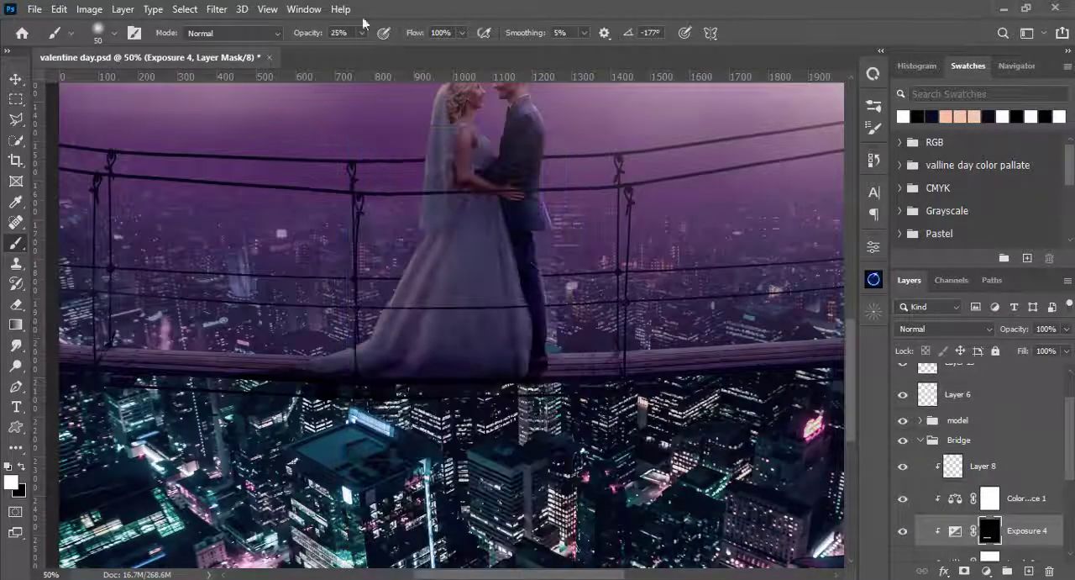
{"action": "left_click_drag", "start_coordinate": [361, 33], "coordinate": [360, 56]}
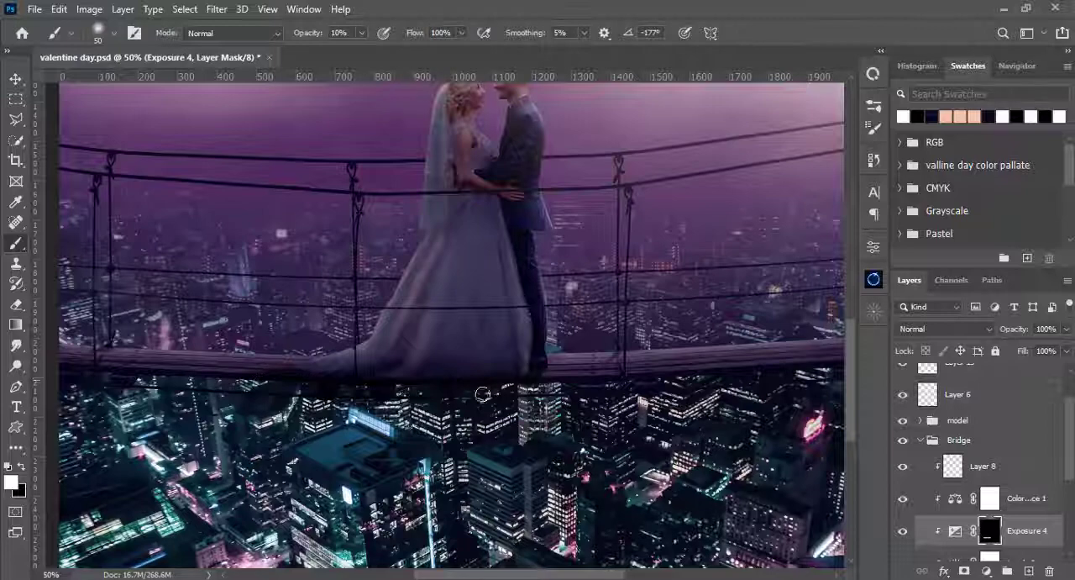
{"action": "scroll", "coordinate": [400, 389], "scroll_direction": "right", "scroll_amount": 5}
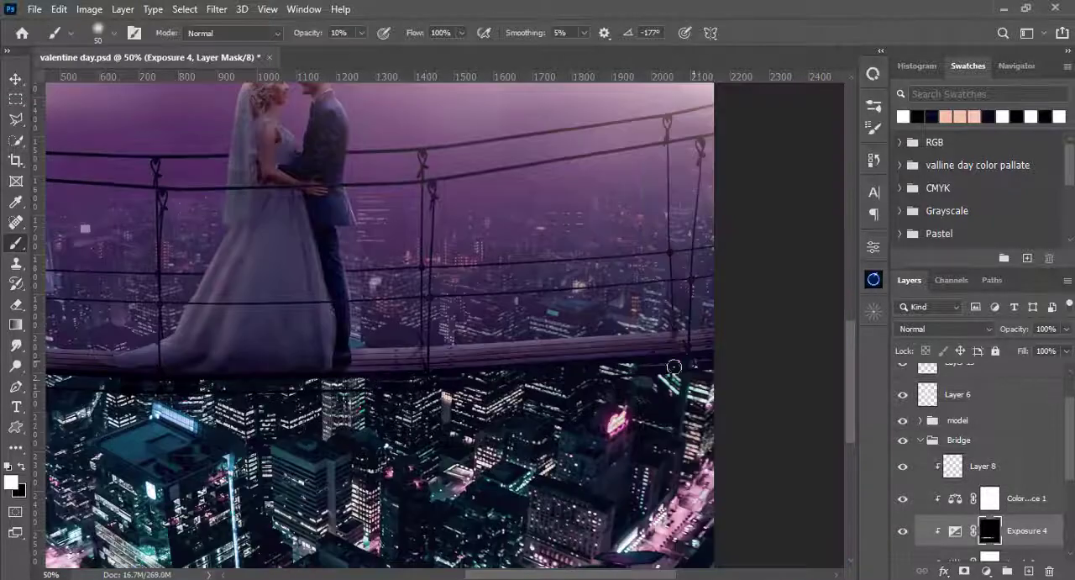
{"action": "scroll", "coordinate": [472, 377], "scroll_direction": "left", "scroll_amount": 8}
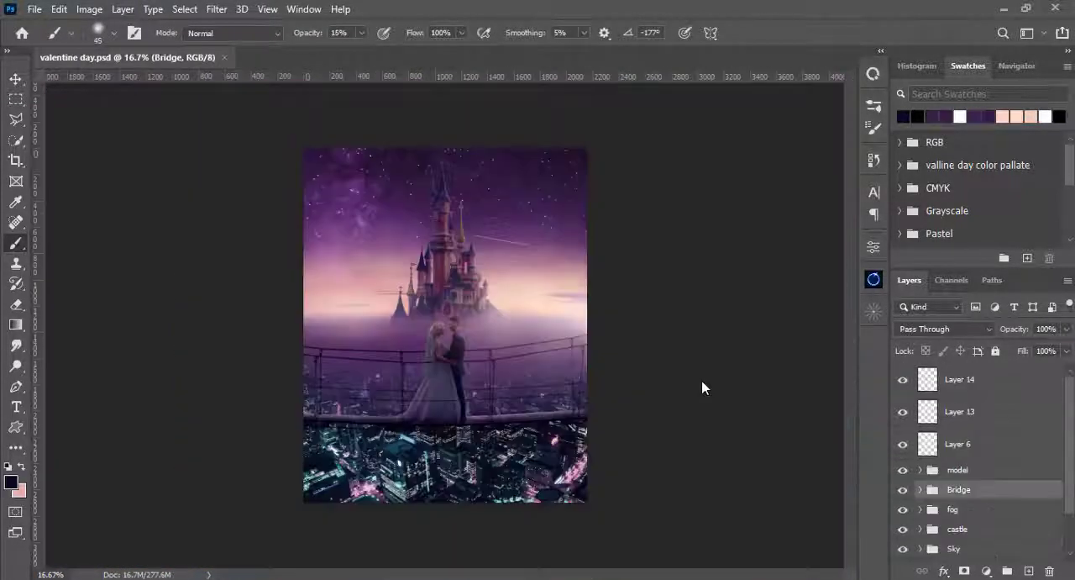
- Expand the model group and toggle Exposure 3's visibility to compare its shading on the couple
{"action": "key", "text": "ctrl+plus"}
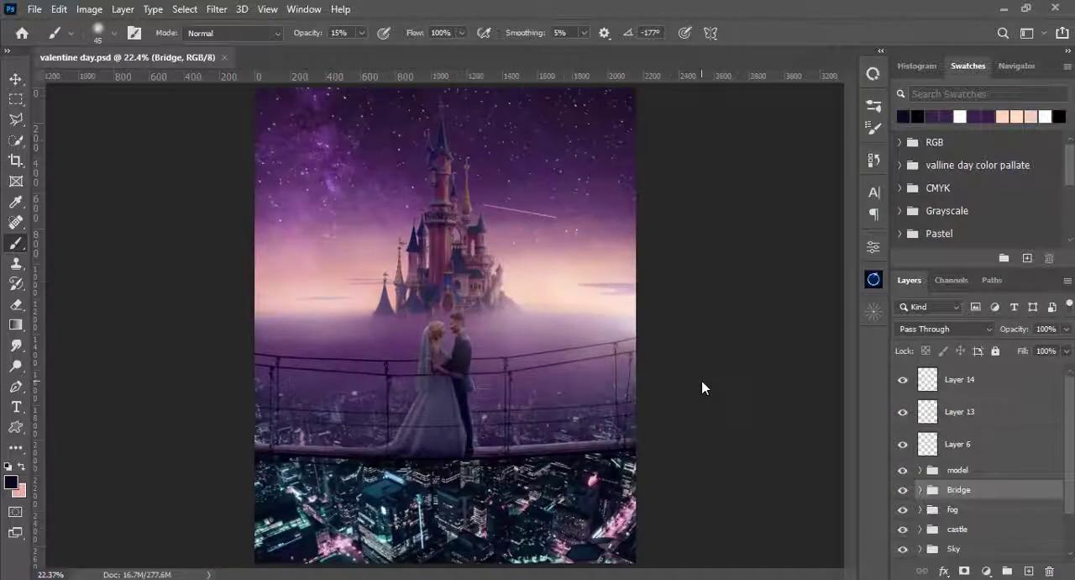
{"action": "left_click", "coordinate": [924, 472]}
{"action": "left_click", "coordinate": [920, 470]}
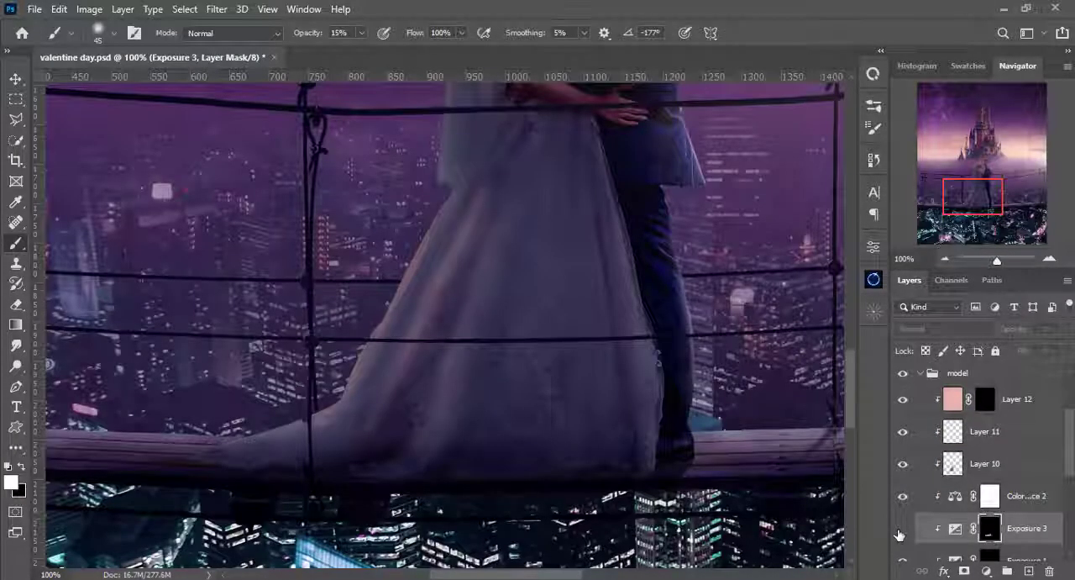
{"action": "left_click", "coordinate": [901, 529]}
{"action": "left_click", "coordinate": [901, 529]}
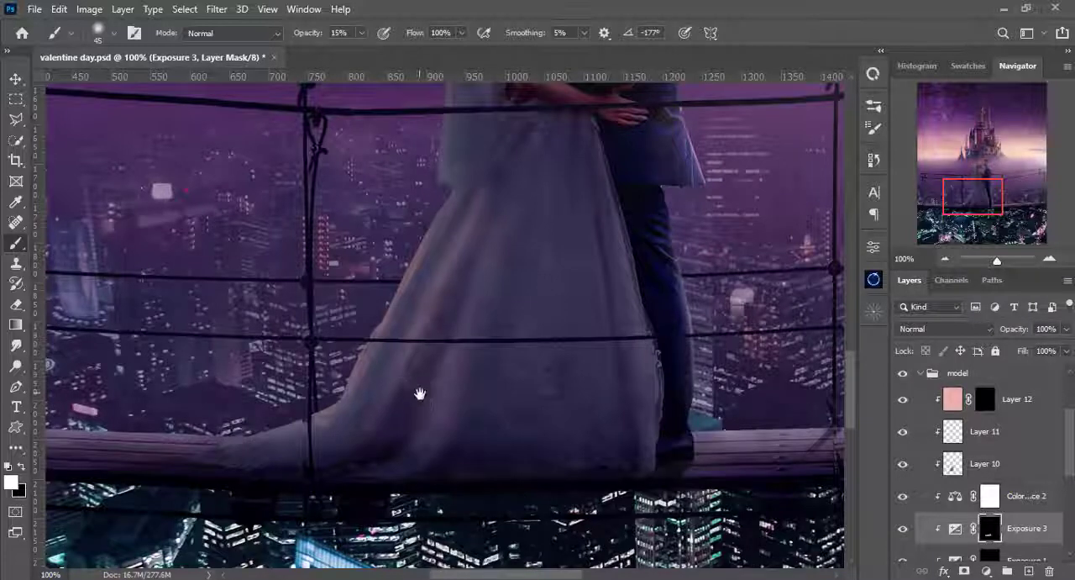
- Paint white on Exposure 3's mask over the middle of the bride's skirt with a soft brush at 12% opacity
{"action": "mouse_move", "coordinate": [420, 389]}
{"action": "left_mouse_down"}
{"action": "mouse_move", "coordinate": [509, 356]}
{"action": "mouse_move", "coordinate": [510, 376]}
{"action": "left_mouse_up"}
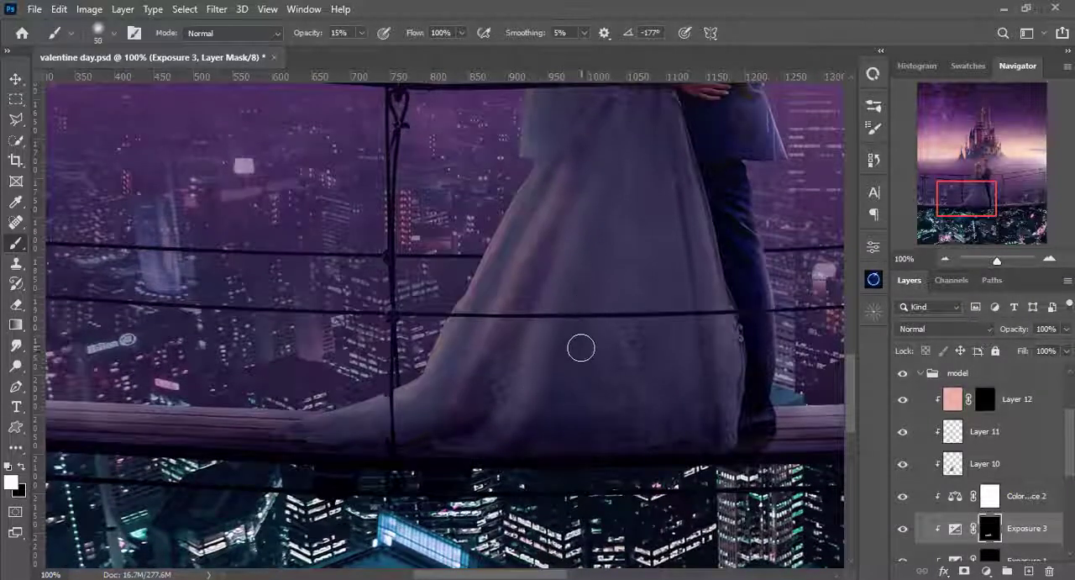
{"action": "key", "text": "bracketleft"}
{"action": "key", "text": "bracketleft"}
{"action": "key", "text": "bracketleft"}
{"action": "key", "text": "bracketleft"}
{"action": "key", "text": "bracketleft"}
{"action": "left_click_drag", "start_coordinate": [363, 33], "coordinate": [360, 35]}
{"action": "key", "text": "bracketleft"}
{"action": "key", "text": "bracketleft"}
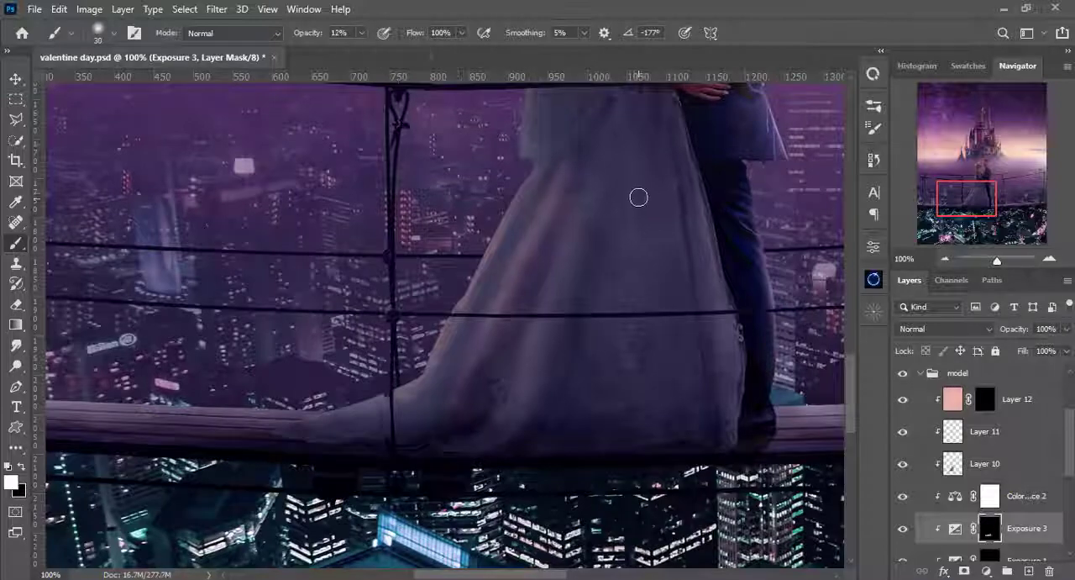
{"action": "left_click_drag", "start_coordinate": [636, 146], "coordinate": [642, 274]}
{"action": "key", "text": "bracketleft"}
{"action": "key", "text": "bracketleft"}
{"action": "key", "text": "bracketleft"}
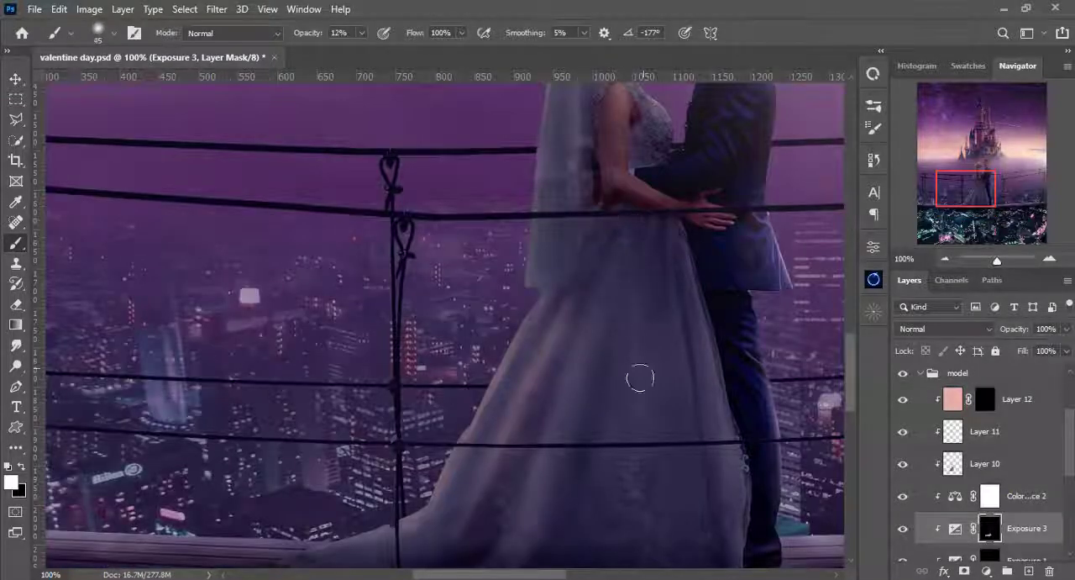
- Shade the upper skirt folds below the bride's waist on Exposure 3's mask, varying the soft brush size at 12% opacity
{"action": "left_click_drag", "start_coordinate": [641, 376], "coordinate": [612, 159]}
{"action": "key", "text": "bracketleft"}
{"action": "key", "text": "bracketleft"}
{"action": "key", "text": "bracketleft"}
{"action": "key", "text": "bracketleft"}
{"action": "mouse_move", "coordinate": [521, 309]}
{"action": "left_mouse_down"}
{"action": "mouse_move", "coordinate": [531, 223]}
{"action": "mouse_move", "coordinate": [460, 357]}
{"action": "left_mouse_up"}
{"action": "left_click_drag", "start_coordinate": [558, 277], "coordinate": [544, 367]}
{"action": "key", "text": "bracketright"}
{"action": "key", "text": "bracketright"}
{"action": "key", "text": "bracketright"}
{"action": "left_click_drag", "start_coordinate": [564, 329], "coordinate": [569, 423]}
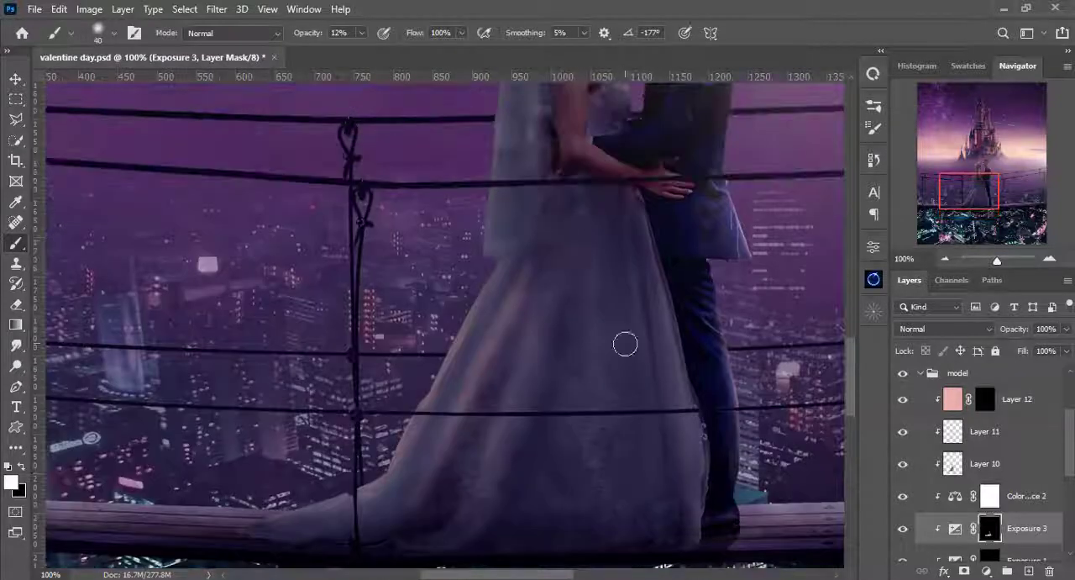
{"action": "left_click_drag", "start_coordinate": [554, 278], "coordinate": [549, 364]}
- Deepen the shading on the lower skirt folds and train on Exposure 3's mask with a small soft brush
{"action": "key", "text": "bracketleft"}
{"action": "key", "text": "bracketleft"}
{"action": "key", "text": "bracketleft"}
{"action": "key", "text": "bracketleft"}
{"action": "key", "text": "bracketleft"}
{"action": "key", "text": "bracketleft"}
{"action": "key", "text": "bracketleft"}
{"action": "scroll", "coordinate": [549, 178], "scroll_direction": "down", "scroll_amount": 5}
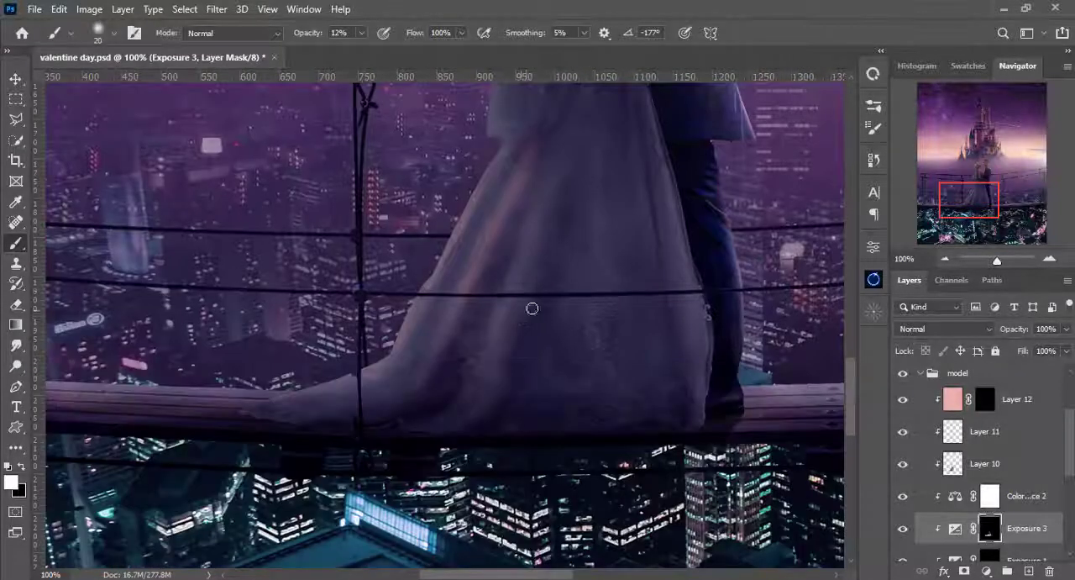
{"action": "key", "text": "bracketright"}
{"action": "left_click_drag", "start_coordinate": [430, 372], "coordinate": [403, 417]}
{"action": "key", "text": "bracketright"}
{"action": "key", "text": "bracketright"}
{"action": "left_click_drag", "start_coordinate": [543, 293], "coordinate": [509, 338]}
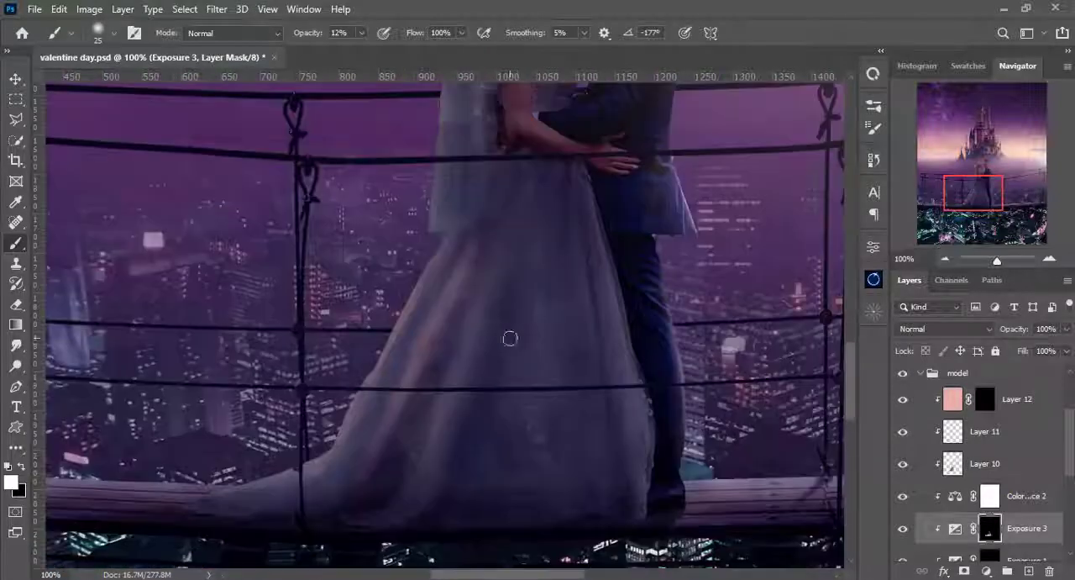
{"action": "left_click_drag", "start_coordinate": [297, 515], "coordinate": [475, 469]}
{"action": "key", "text": "bracketright"}
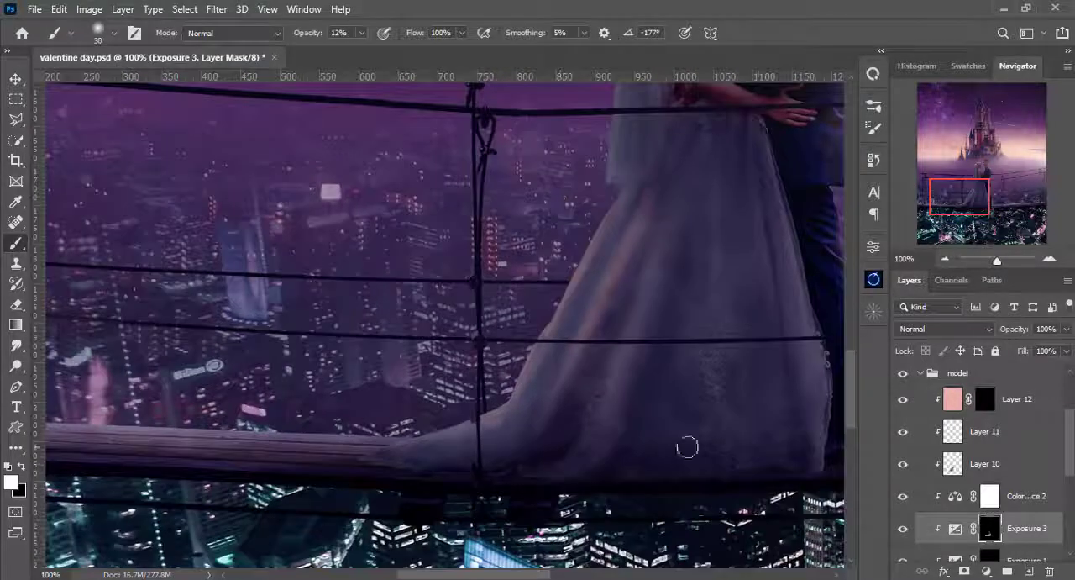
{"action": "mouse_move", "coordinate": [670, 278]}
{"action": "left_mouse_down"}
{"action": "mouse_move", "coordinate": [537, 458]}
{"action": "mouse_move", "coordinate": [559, 387]}
{"action": "left_mouse_up"}
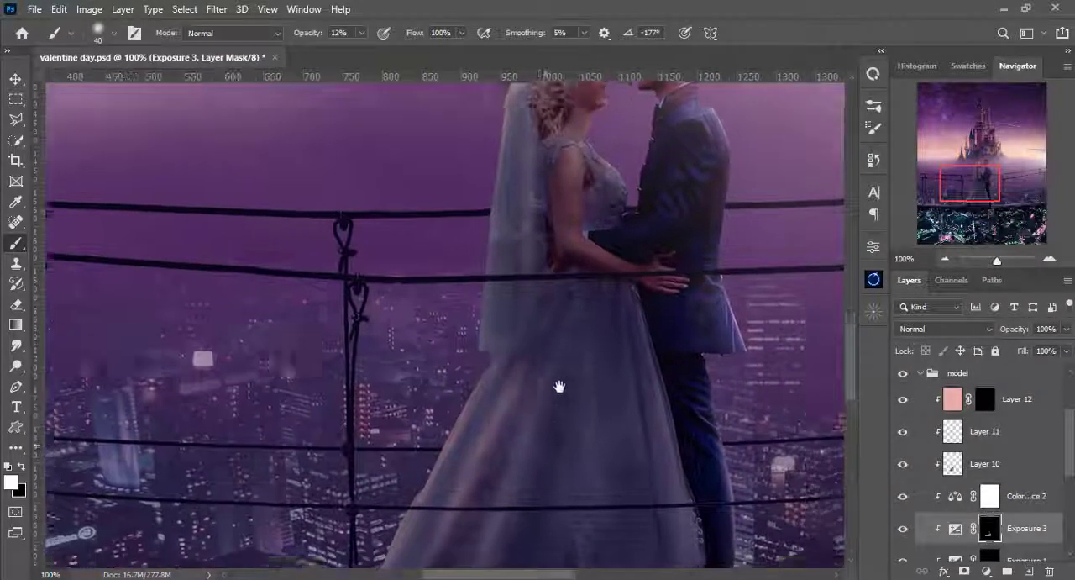
- Paint a thin rim light along the skirt's outer edge on Layer 12's mask with an 8 px white brush at 100% opacity
{"action": "left_click", "coordinate": [990, 404]}
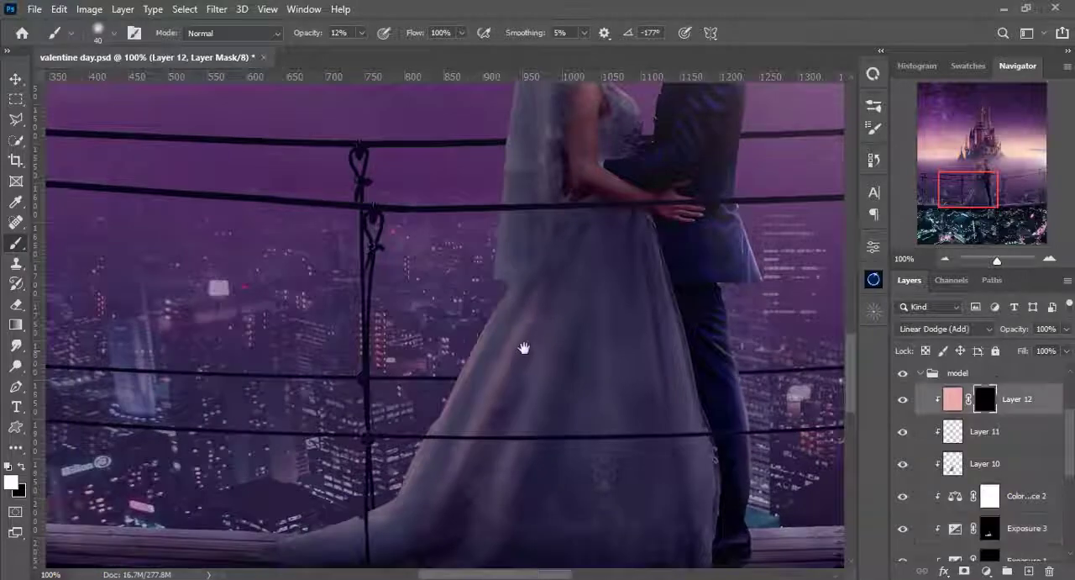
{"action": "left_click_drag", "start_coordinate": [524, 350], "coordinate": [648, 346]}
{"action": "key", "text": "ctrl+plus"}
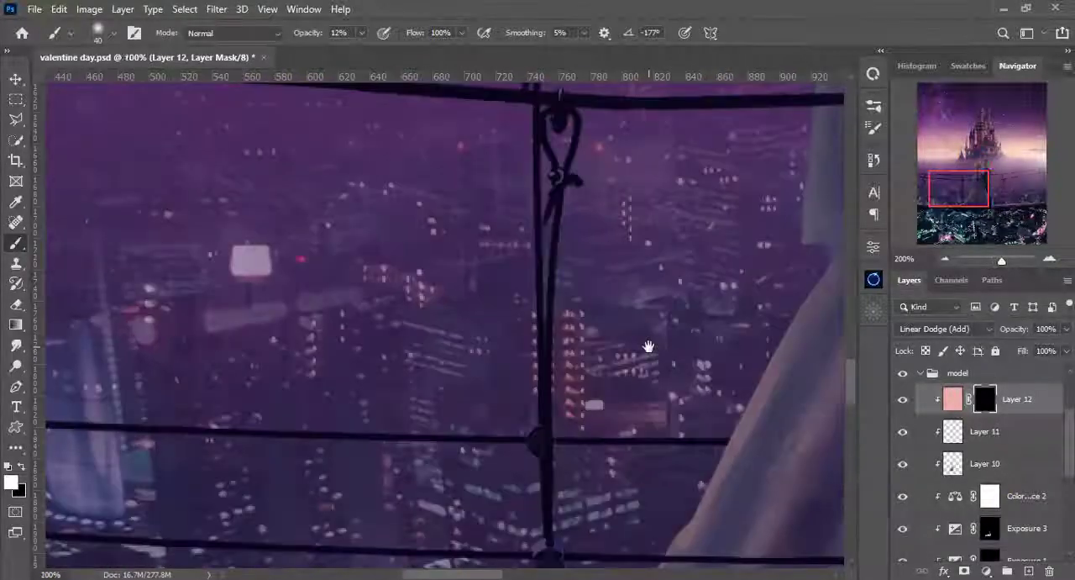
{"action": "key", "text": "ctrl+minus"}
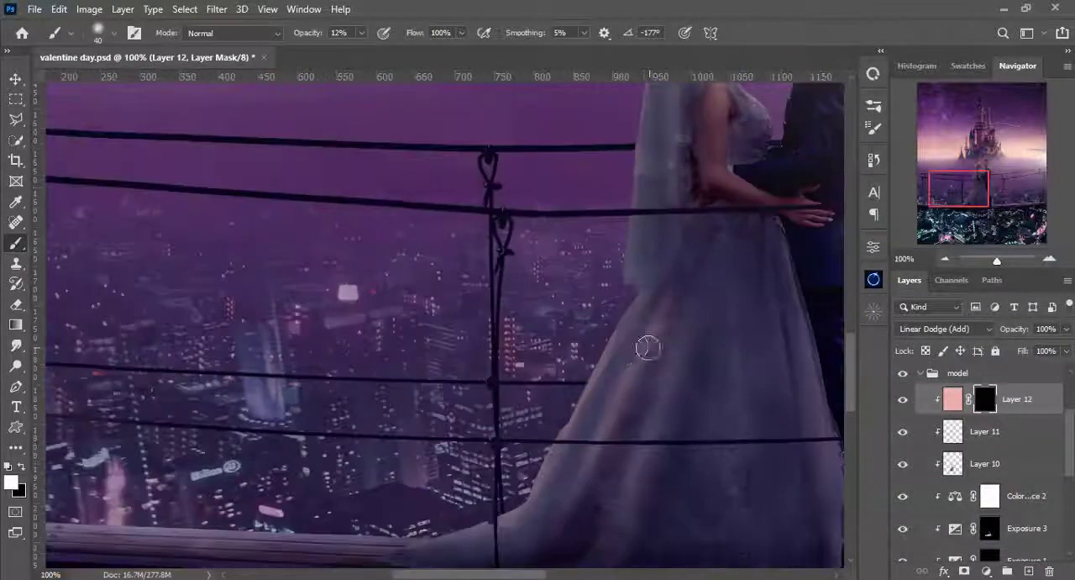
{"action": "left_click_drag", "start_coordinate": [721, 274], "coordinate": [641, 376]}
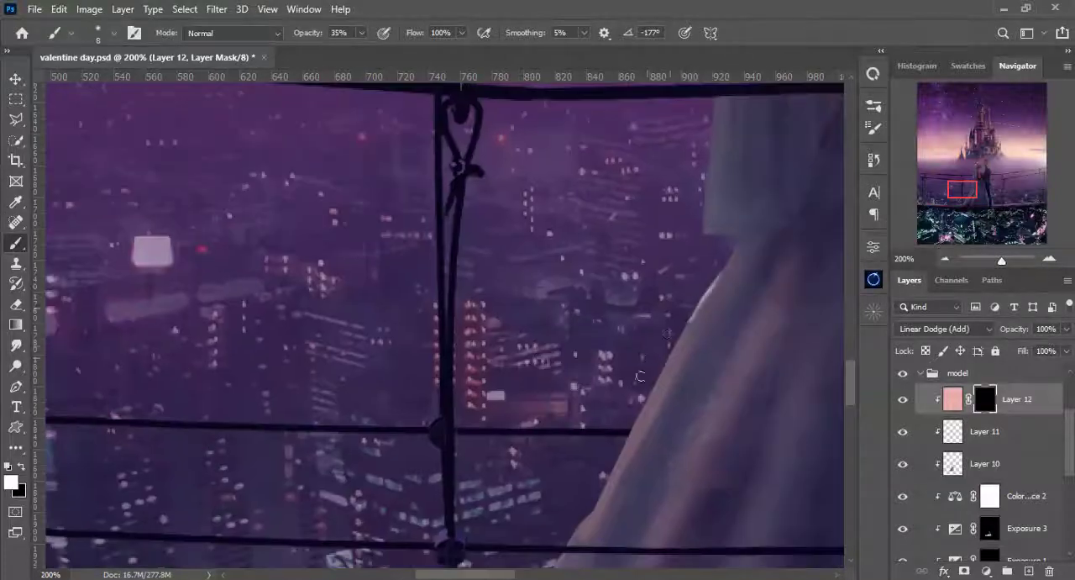
{"action": "left_click_drag", "start_coordinate": [615, 292], "coordinate": [636, 227]}
{"action": "left_click_drag", "start_coordinate": [637, 370], "coordinate": [651, 253]}
{"action": "left_click_drag", "start_coordinate": [662, 260], "coordinate": [646, 276]}
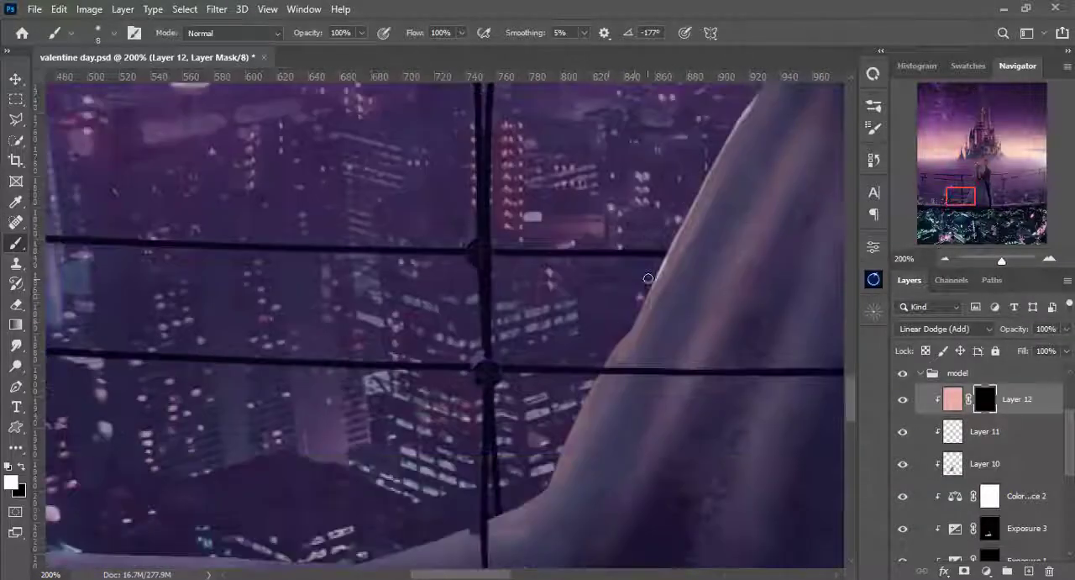
{"action": "left_click_drag", "start_coordinate": [603, 374], "coordinate": [628, 288]}
{"action": "left_click_drag", "start_coordinate": [627, 287], "coordinate": [604, 314]}
{"action": "left_click_drag", "start_coordinate": [714, 143], "coordinate": [618, 371]}
{"action": "left_click_drag", "start_coordinate": [653, 291], "coordinate": [638, 313]}
{"action": "mouse_move", "coordinate": [760, 109]}
{"action": "left_mouse_down"}
{"action": "mouse_move", "coordinate": [723, 316]}
{"action": "mouse_move", "coordinate": [735, 304]}
{"action": "left_mouse_up"}
{"action": "left_click_drag", "start_coordinate": [685, 217], "coordinate": [638, 302]}
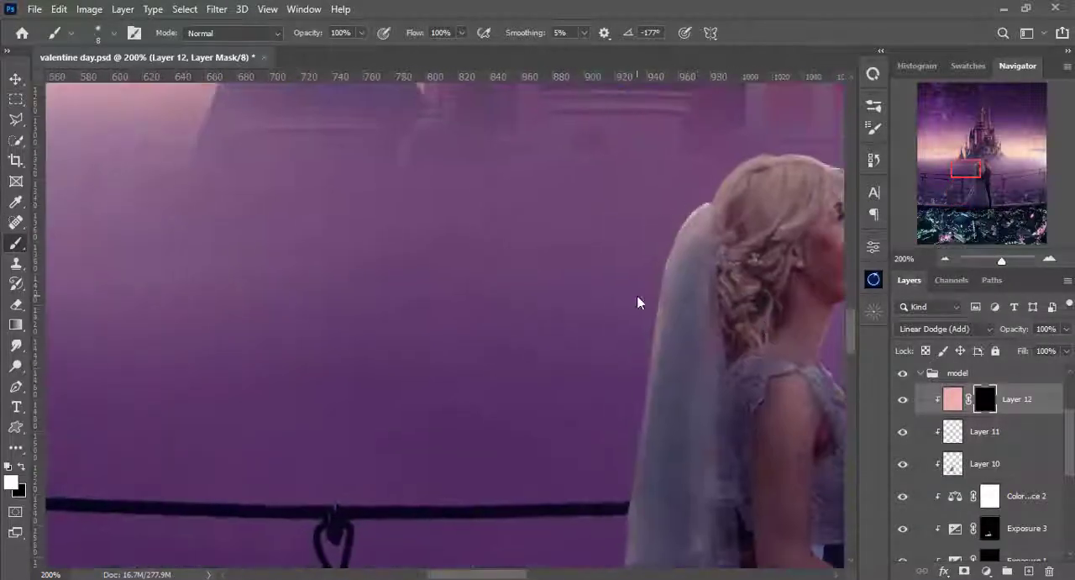
- Extend the thin rim light along the outer edge of the bride's veil on Layer 12's mask
{"action": "left_click_drag", "start_coordinate": [636, 429], "coordinate": [686, 267]}
{"action": "left_click_drag", "start_coordinate": [692, 260], "coordinate": [668, 375]}
{"action": "left_click_drag", "start_coordinate": [659, 453], "coordinate": [681, 210]}
{"action": "left_click_drag", "start_coordinate": [679, 307], "coordinate": [675, 375]}
{"action": "left_click_drag", "start_coordinate": [656, 457], "coordinate": [724, 168]}
{"action": "left_click_drag", "start_coordinate": [704, 187], "coordinate": [576, 409]}
{"action": "left_click_drag", "start_coordinate": [595, 266], "coordinate": [566, 323]}
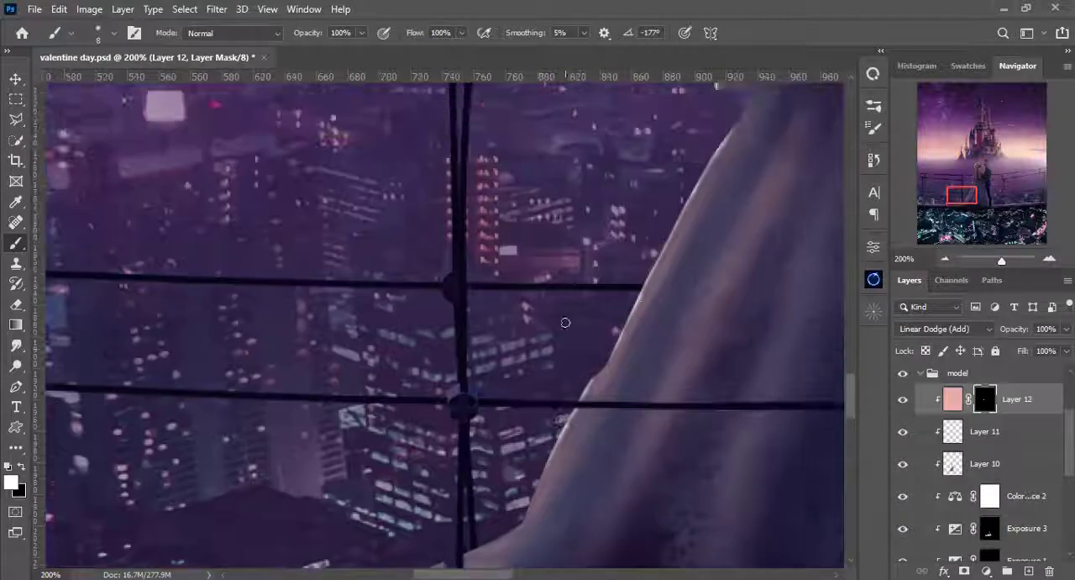
- Undo the last rim stroke and brush a softer glow over the skirt folds on Layer 12's mask at 14% opacity
{"action": "key", "text": "ctrl+z"}
{"action": "left_click_drag", "start_coordinate": [639, 353], "coordinate": [655, 352]}
{"action": "left_click_drag", "start_coordinate": [692, 254], "coordinate": [662, 257]}
{"action": "key", "text": "bracketright"}
{"action": "key", "text": "bracketright"}
{"action": "key", "text": "bracketright"}
{"action": "key", "text": "bracketright"}
{"action": "key", "text": "bracketright"}
{"action": "key", "text": "bracketright"}
{"action": "key", "text": "bracketright"}
{"action": "key", "text": "bracketright"}
{"action": "key", "text": "bracketright"}
{"action": "key", "text": "bracketright"}
{"action": "key", "text": "1"}
{"action": "key", "text": "4"}
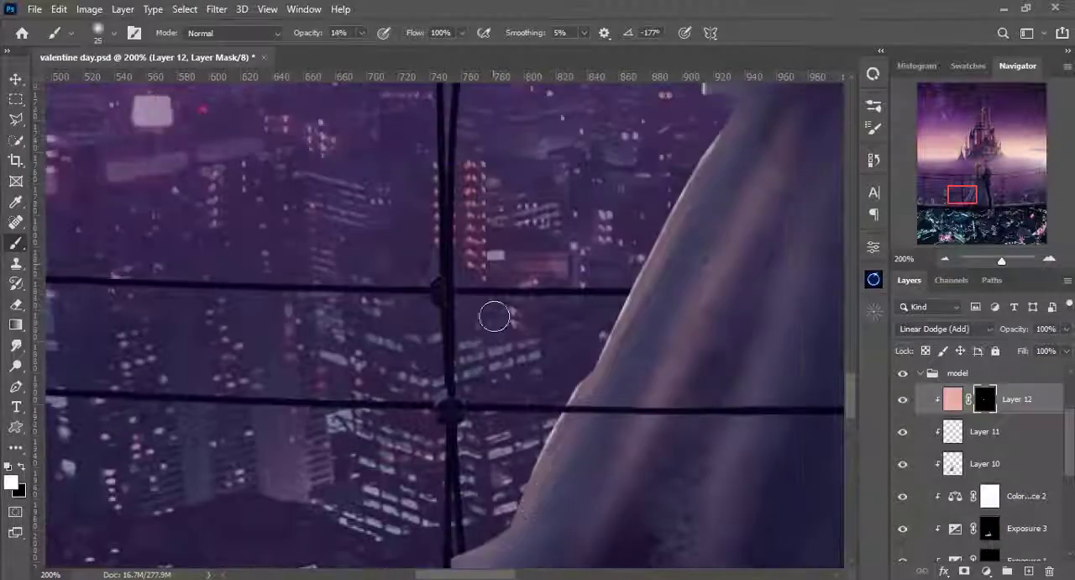
{"action": "left_click_drag", "start_coordinate": [670, 347], "coordinate": [624, 518]}
{"action": "left_click_drag", "start_coordinate": [665, 329], "coordinate": [620, 418]}
{"action": "left_click_drag", "start_coordinate": [682, 214], "coordinate": [642, 538]}
{"action": "key", "text": "ctrl+0"}
{"action": "key", "text": "ctrl+plus"}
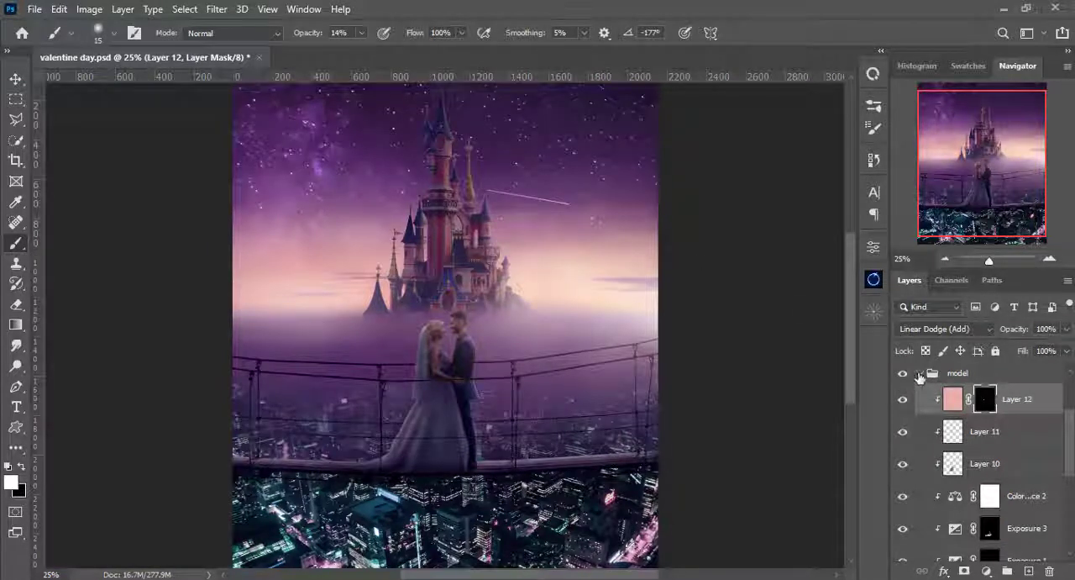
- Collapse the model group and stamp all visible layers into a new merged layer above Layer 14
{"action": "left_click", "coordinate": [921, 375]}
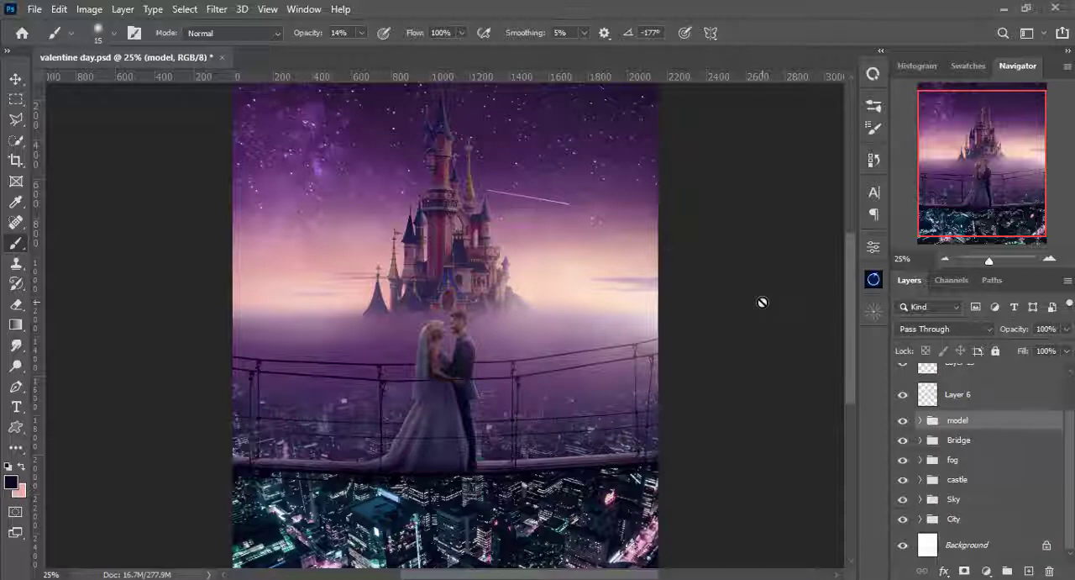
{"action": "scroll", "coordinate": [762, 302], "scroll_direction": "down", "scroll_amount": 1}
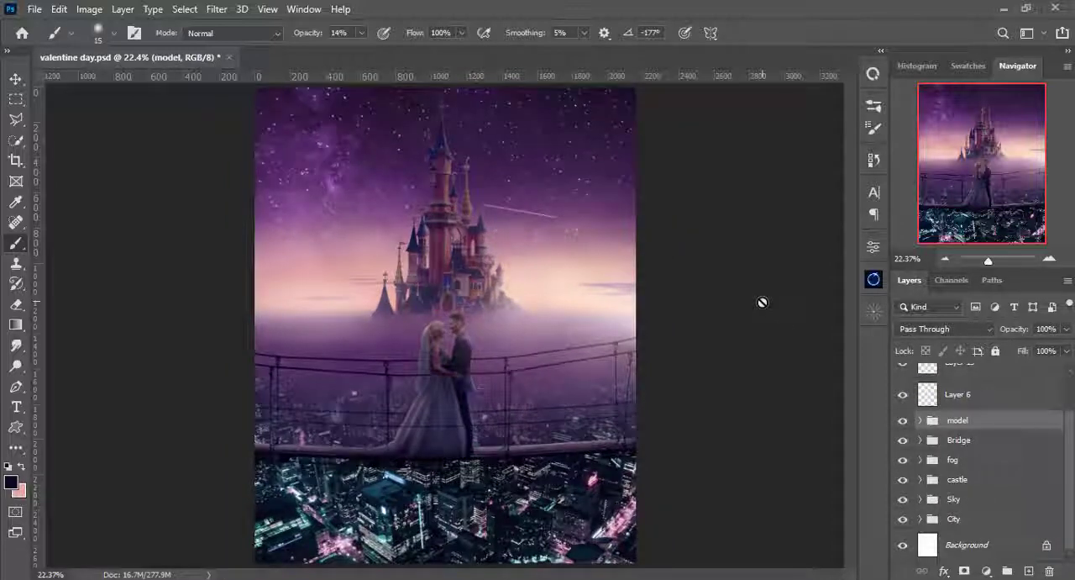
{"action": "left_click", "coordinate": [938, 382]}
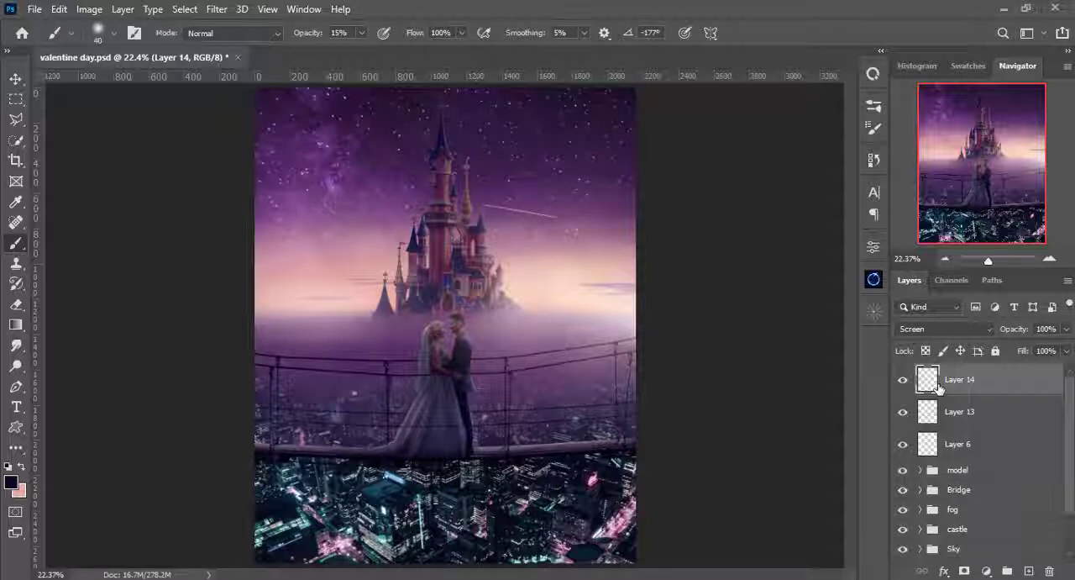
{"action": "key", "text": "ctrl+shift+alt+n"}
{"action": "key", "text": "ctrl+shift+alt+e"}
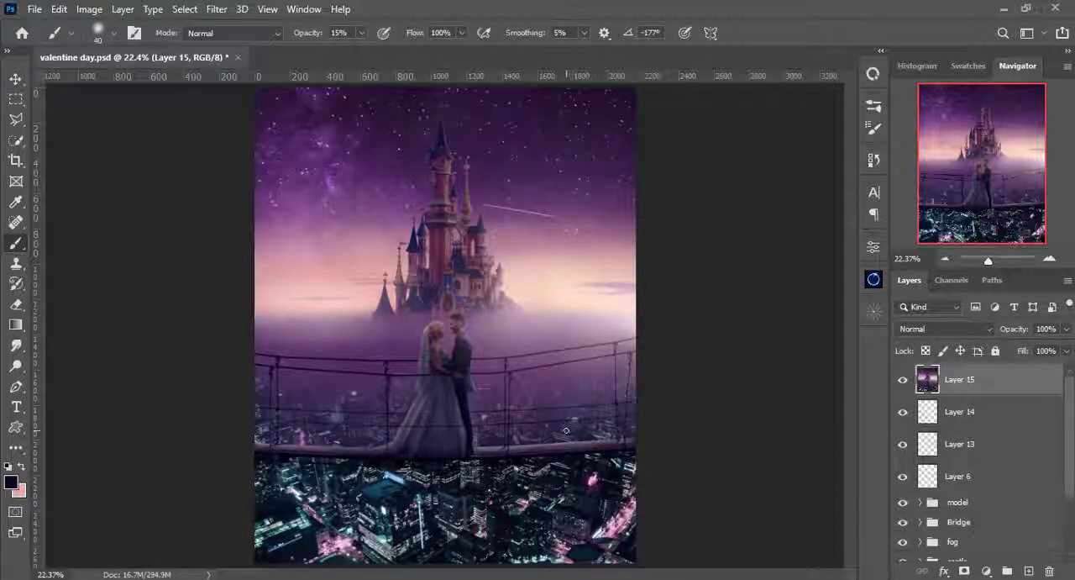
- Start the Camera Raw Filter on the merged layer with Highlights +11, Shadows +7, Temperature +4 and Tint +46
{"action": "left_click", "coordinate": [217, 10]}
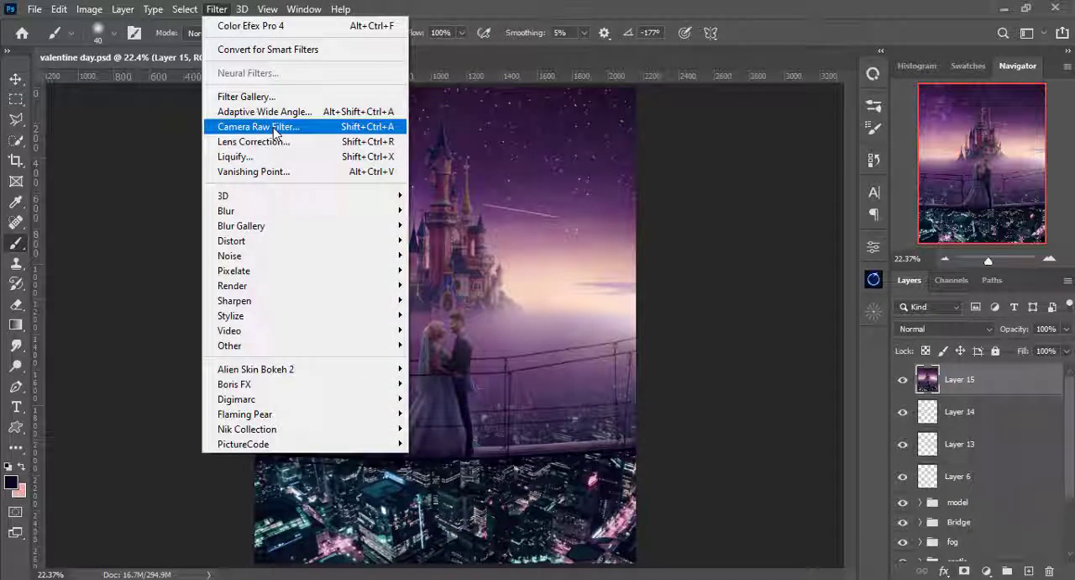
{"action": "left_click", "coordinate": [275, 128]}
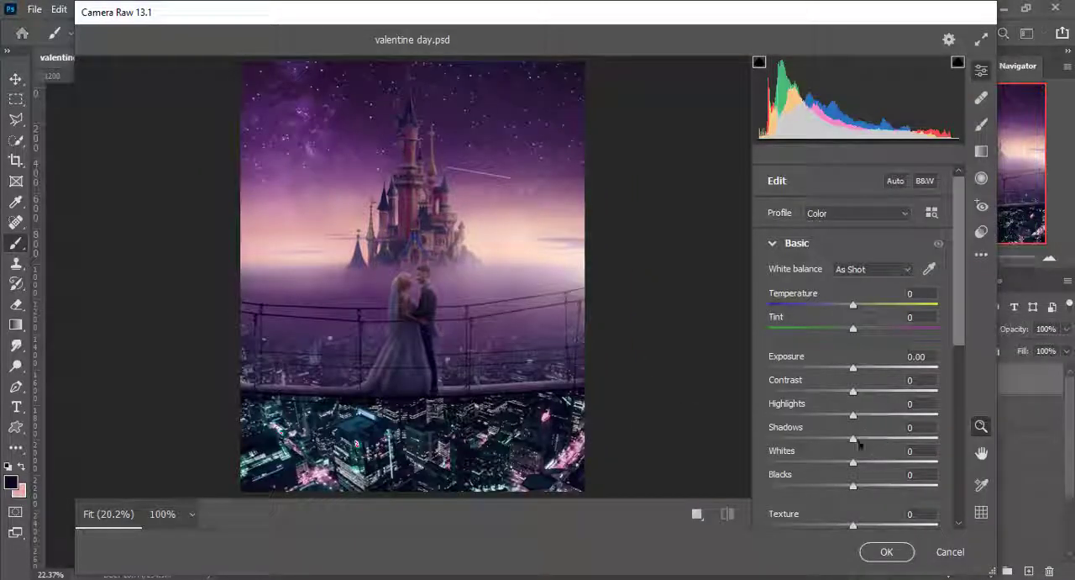
{"action": "left_click_drag", "start_coordinate": [853, 416], "coordinate": [861, 450]}
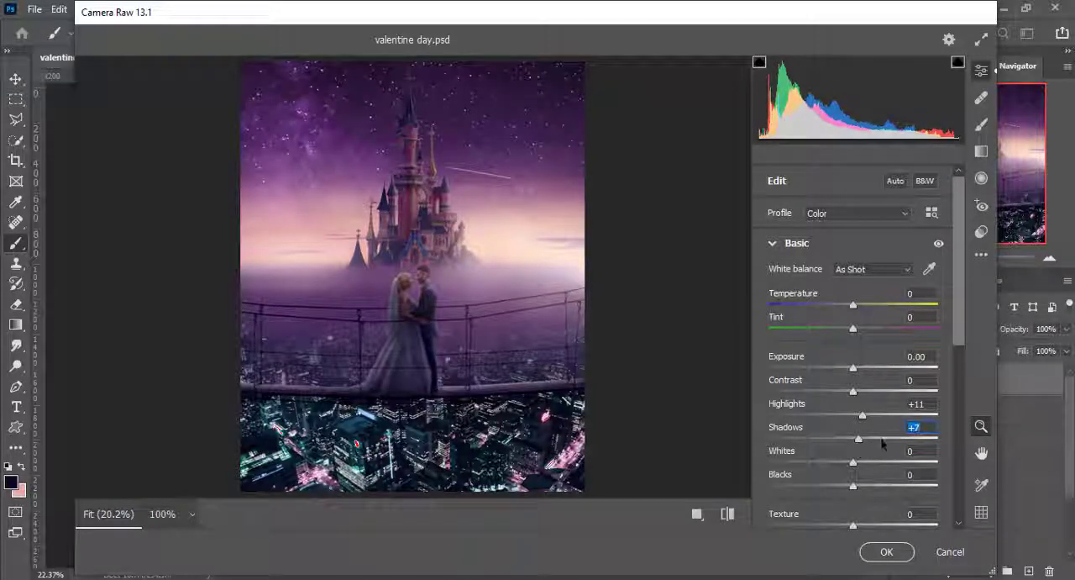
{"action": "left_click_drag", "start_coordinate": [853, 329], "coordinate": [860, 306]}
- Set Clarity to +18 and Texture to -17 in the Camera Raw Basic adjustments
{"action": "scroll", "coordinate": [858, 378], "scroll_direction": "down", "scroll_amount": 2}
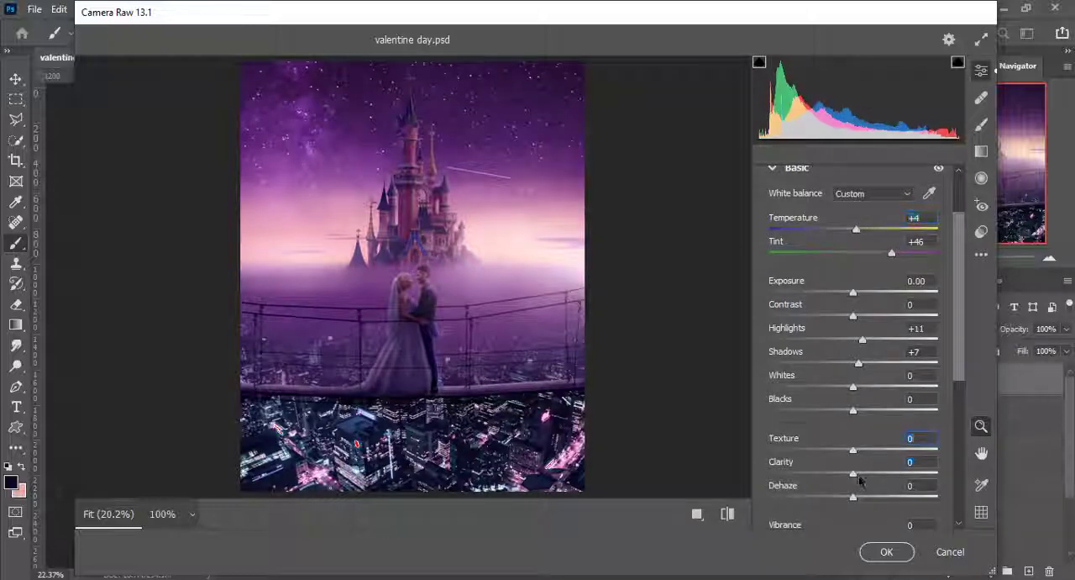
{"action": "left_click_drag", "start_coordinate": [859, 480], "coordinate": [839, 453]}
{"action": "left_click", "coordinate": [749, 326]}
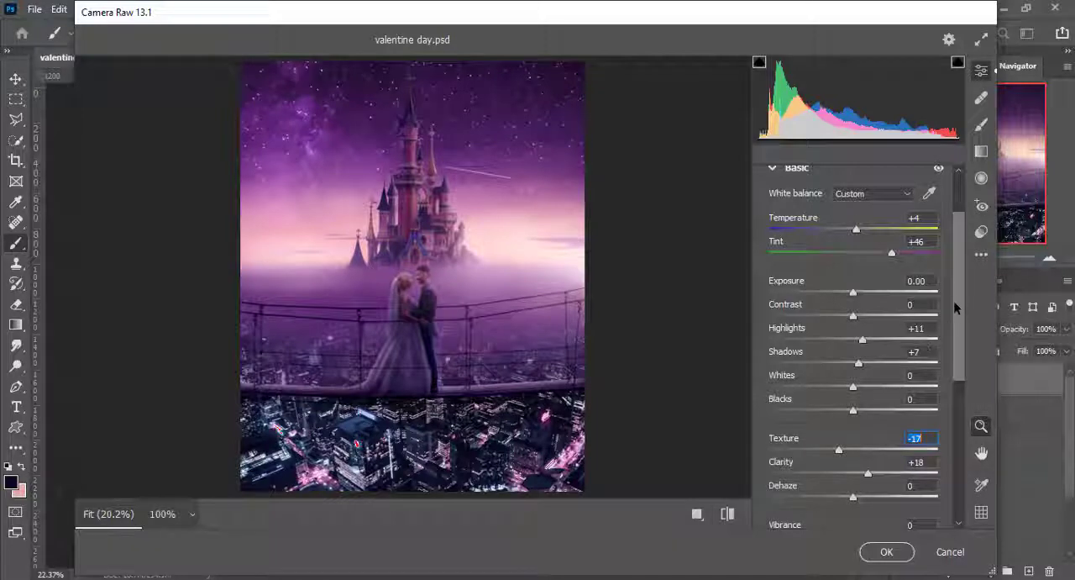
- Set the Saturation to +7 in the Camera Raw Basic adjustments, after trying +14
{"action": "scroll", "coordinate": [955, 308], "scroll_direction": "down", "scroll_amount": 3}
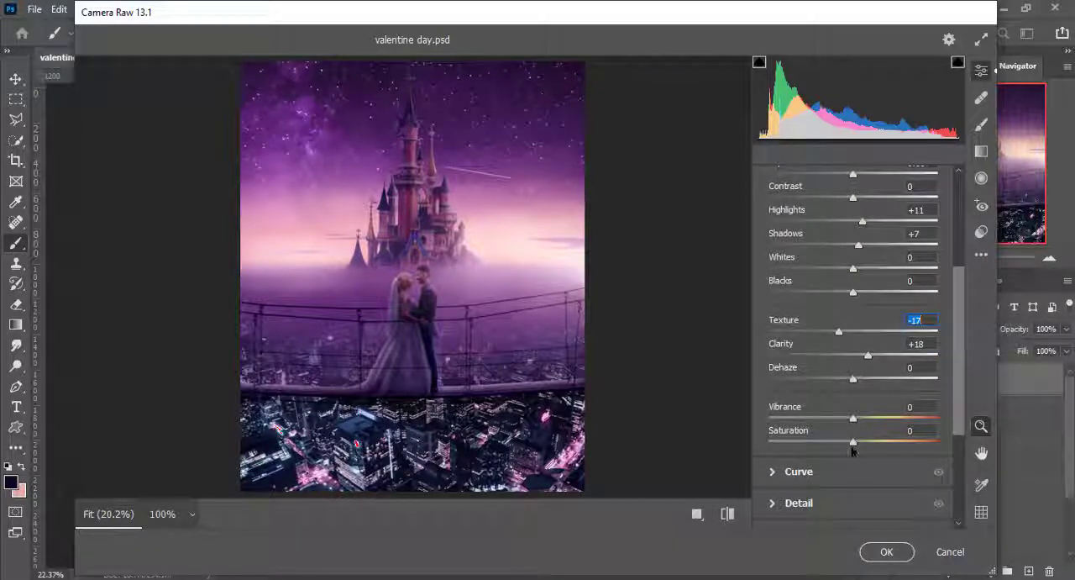
{"action": "mouse_move", "coordinate": [853, 443]}
{"action": "left_mouse_down"}
{"action": "mouse_move", "coordinate": [882, 445]}
{"action": "mouse_move", "coordinate": [866, 449]}
{"action": "left_mouse_up"}
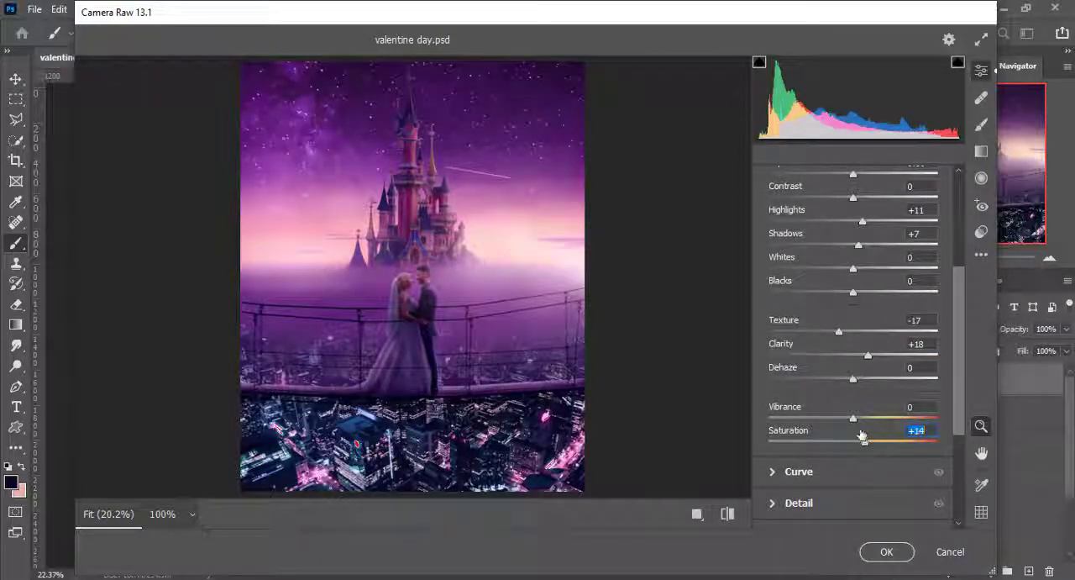
{"action": "scroll", "coordinate": [807, 336], "scroll_direction": "up", "scroll_amount": 5}
{"action": "left_click", "coordinate": [773, 245]}
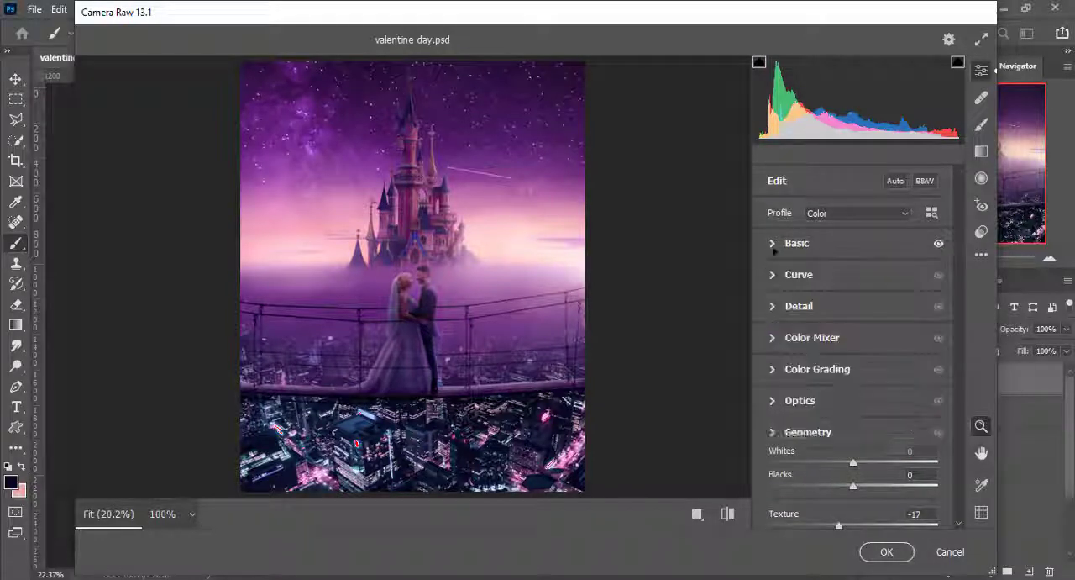
{"action": "left_click", "coordinate": [777, 244]}
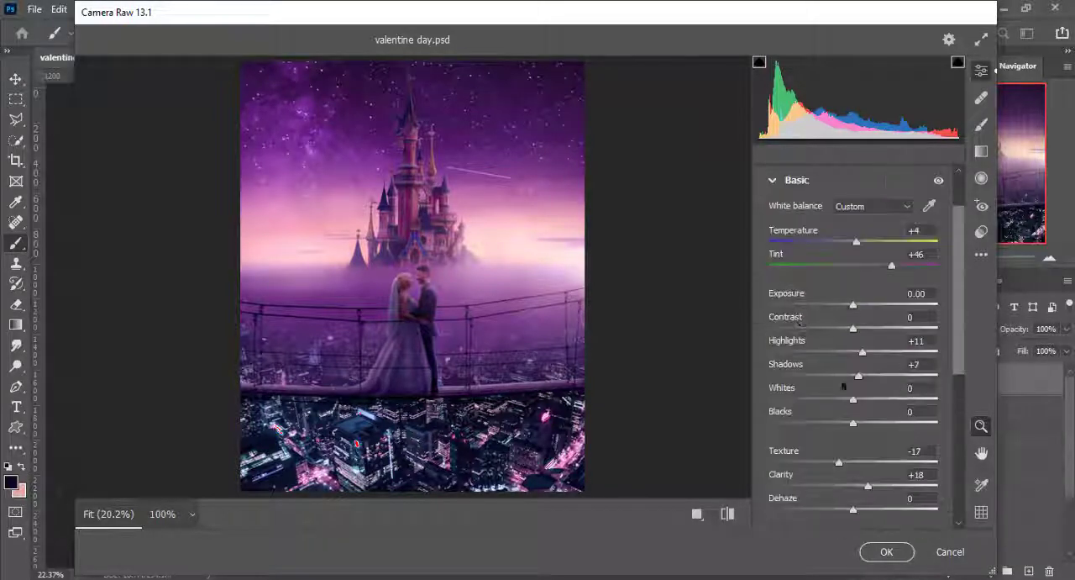
{"action": "scroll", "coordinate": [856, 460], "scroll_direction": "down", "scroll_amount": 2}
{"action": "mouse_move", "coordinate": [867, 502]}
{"action": "left_mouse_down"}
{"action": "mouse_move", "coordinate": [832, 501]}
{"action": "mouse_move", "coordinate": [861, 506]}
{"action": "left_mouse_up"}
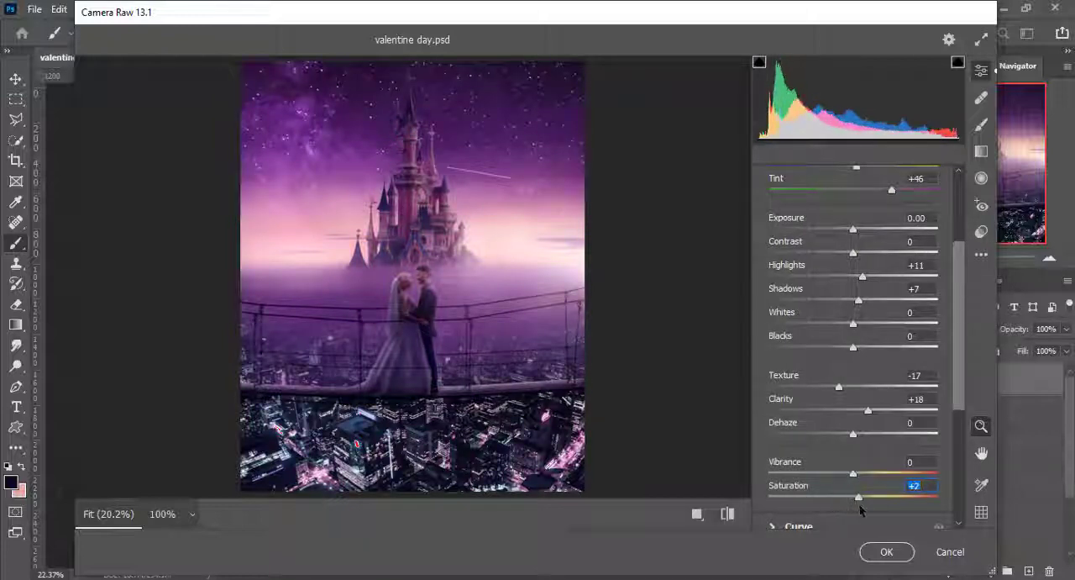
- Collapse the Basic adjustments and set the Optics Vignette to -100 to darken the image corners
{"action": "scroll", "coordinate": [861, 504], "scroll_direction": "up", "scroll_amount": 2}
{"action": "left_click", "coordinate": [774, 244]}
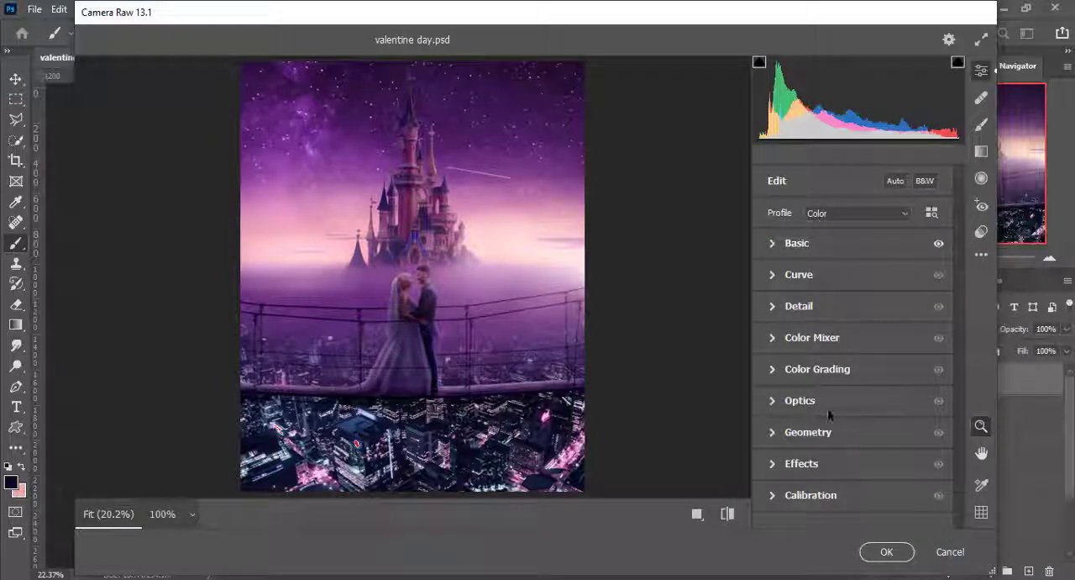
{"action": "left_click", "coordinate": [772, 400]}
{"action": "left_click_drag", "start_coordinate": [854, 468], "coordinate": [730, 472]}
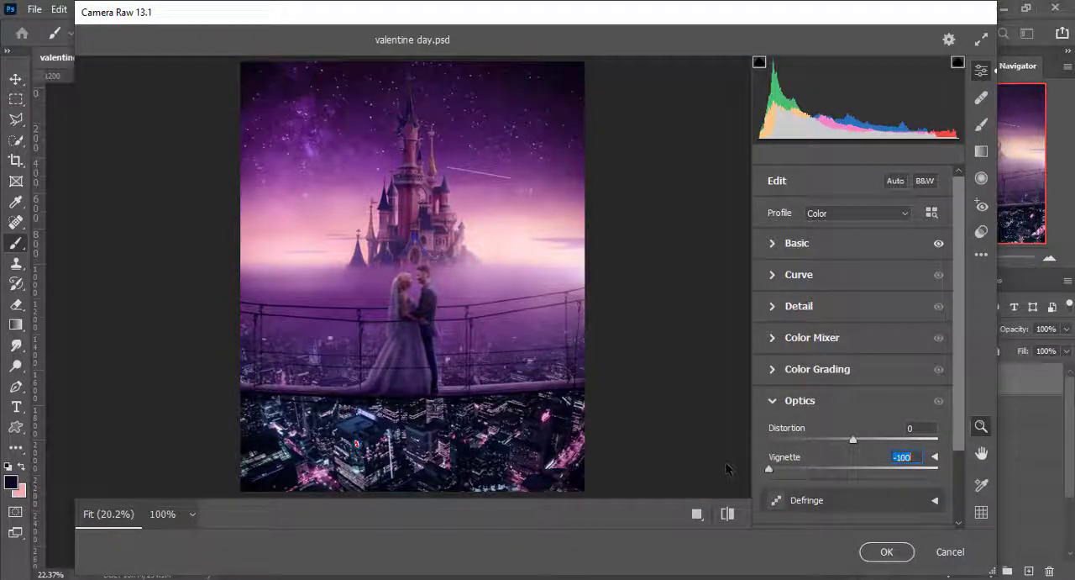